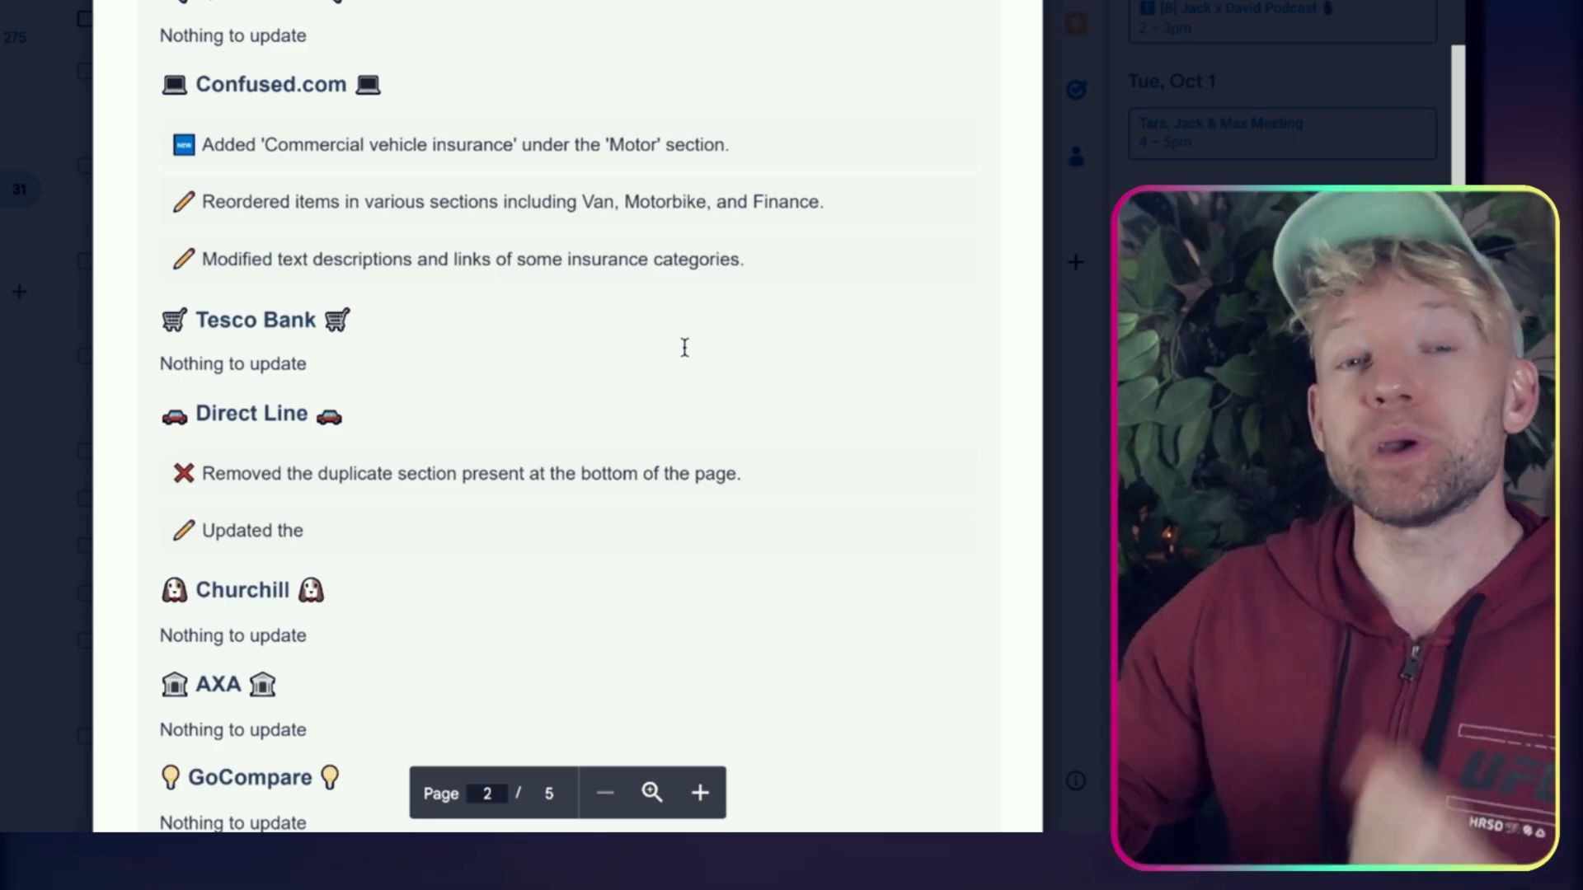
Review the competitor report's website changes and customer reviews, and the competitor records in the Airtable base
scroll(684, 347, down, 5)
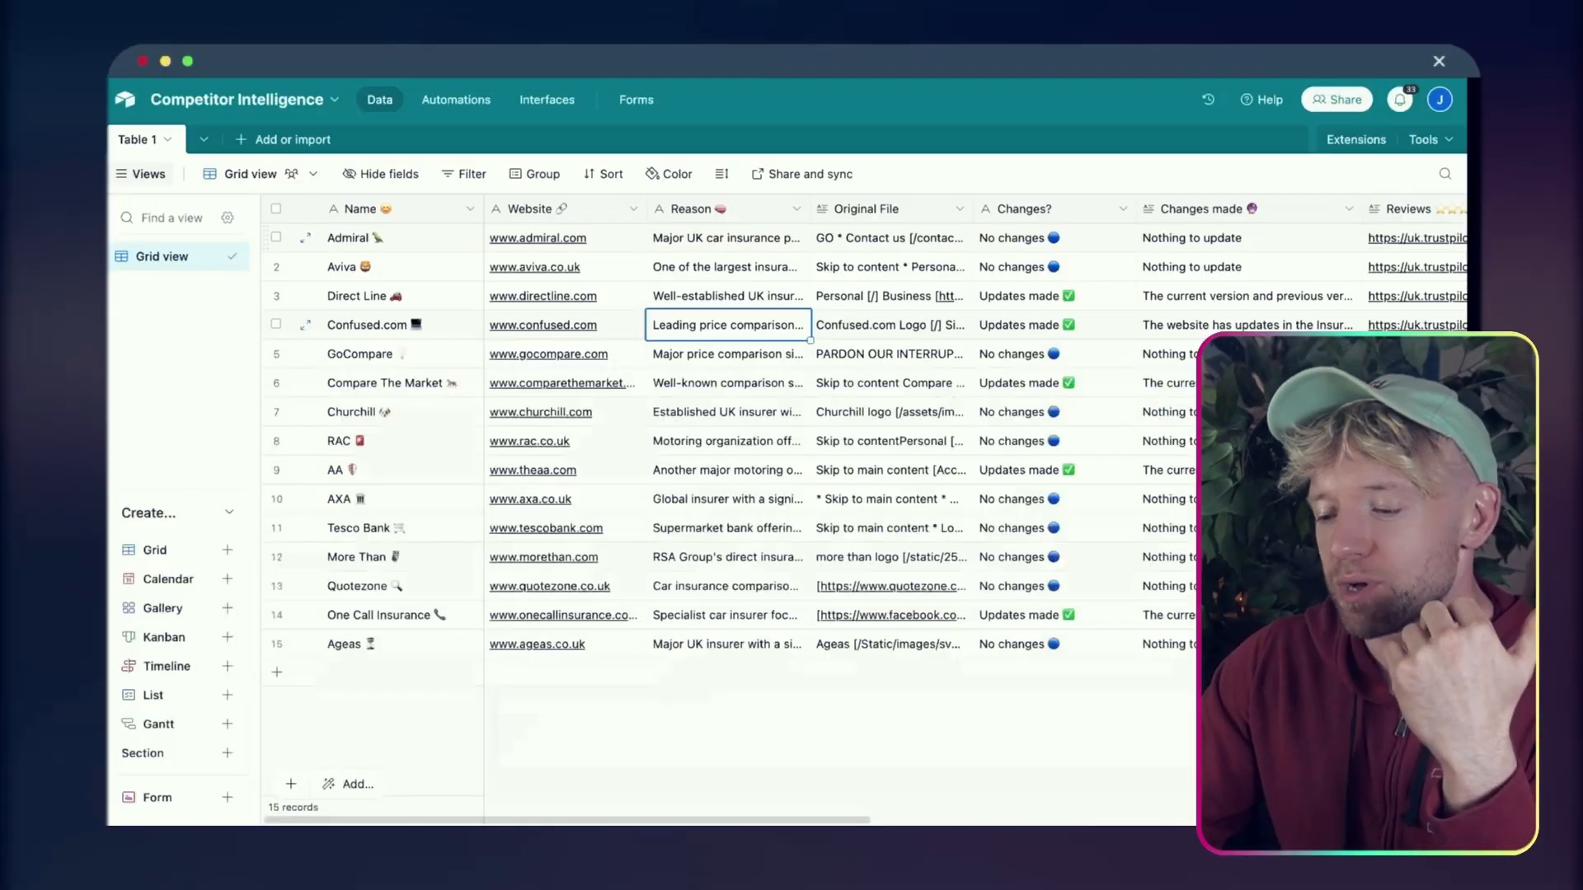
click(797, 416)
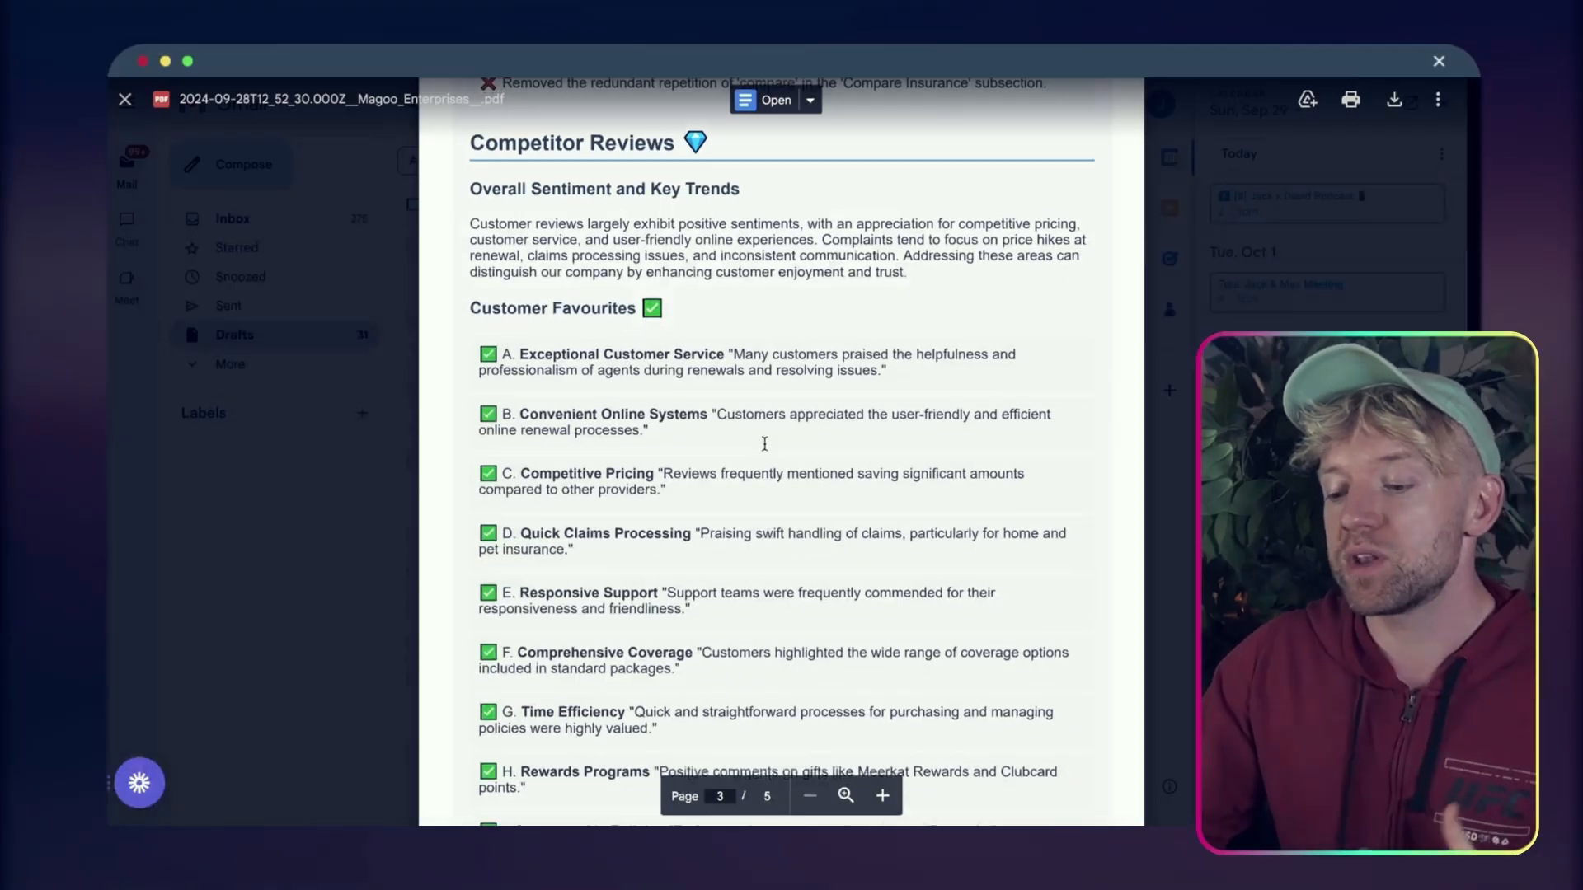
scroll(765, 444, down, 1)
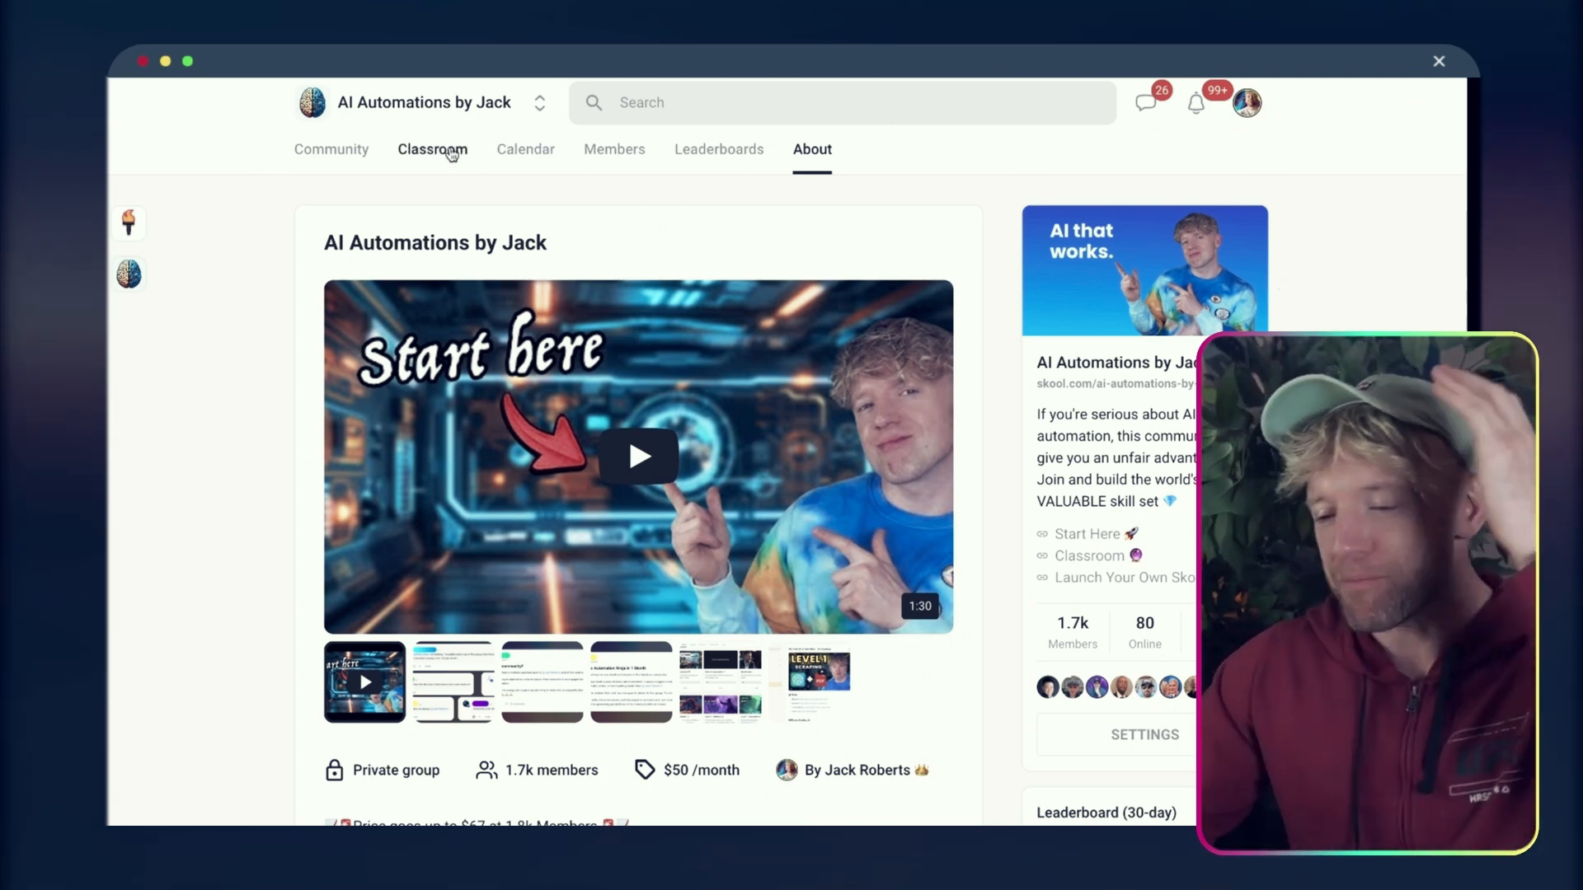
Open the Every AI Automation course in the community classroom and browse its content
click(451, 155)
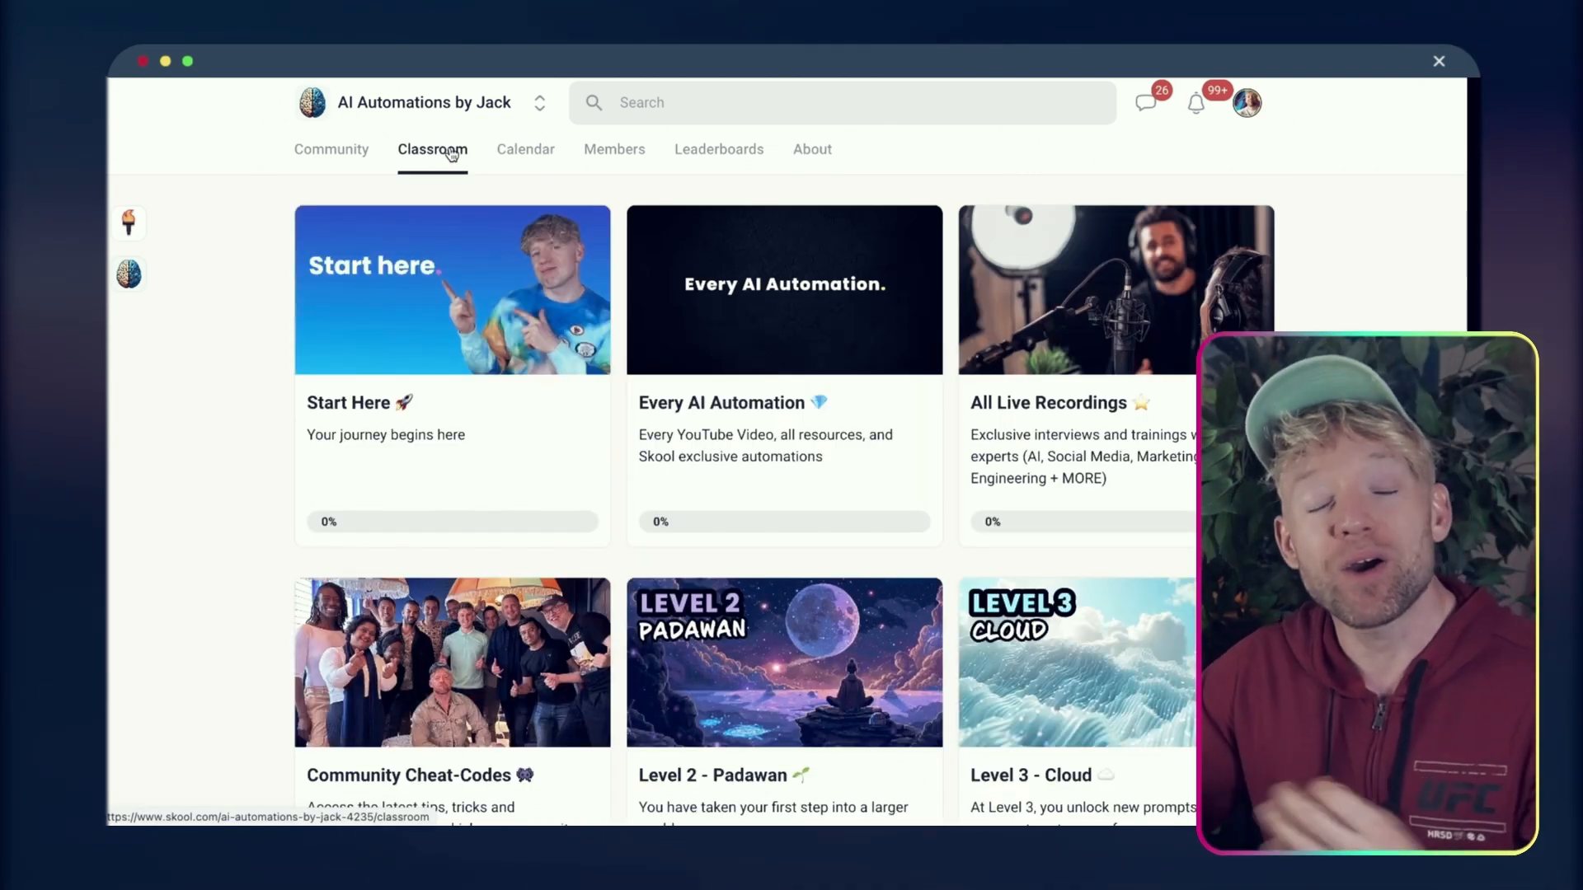
scroll(783, 288, down, 1)
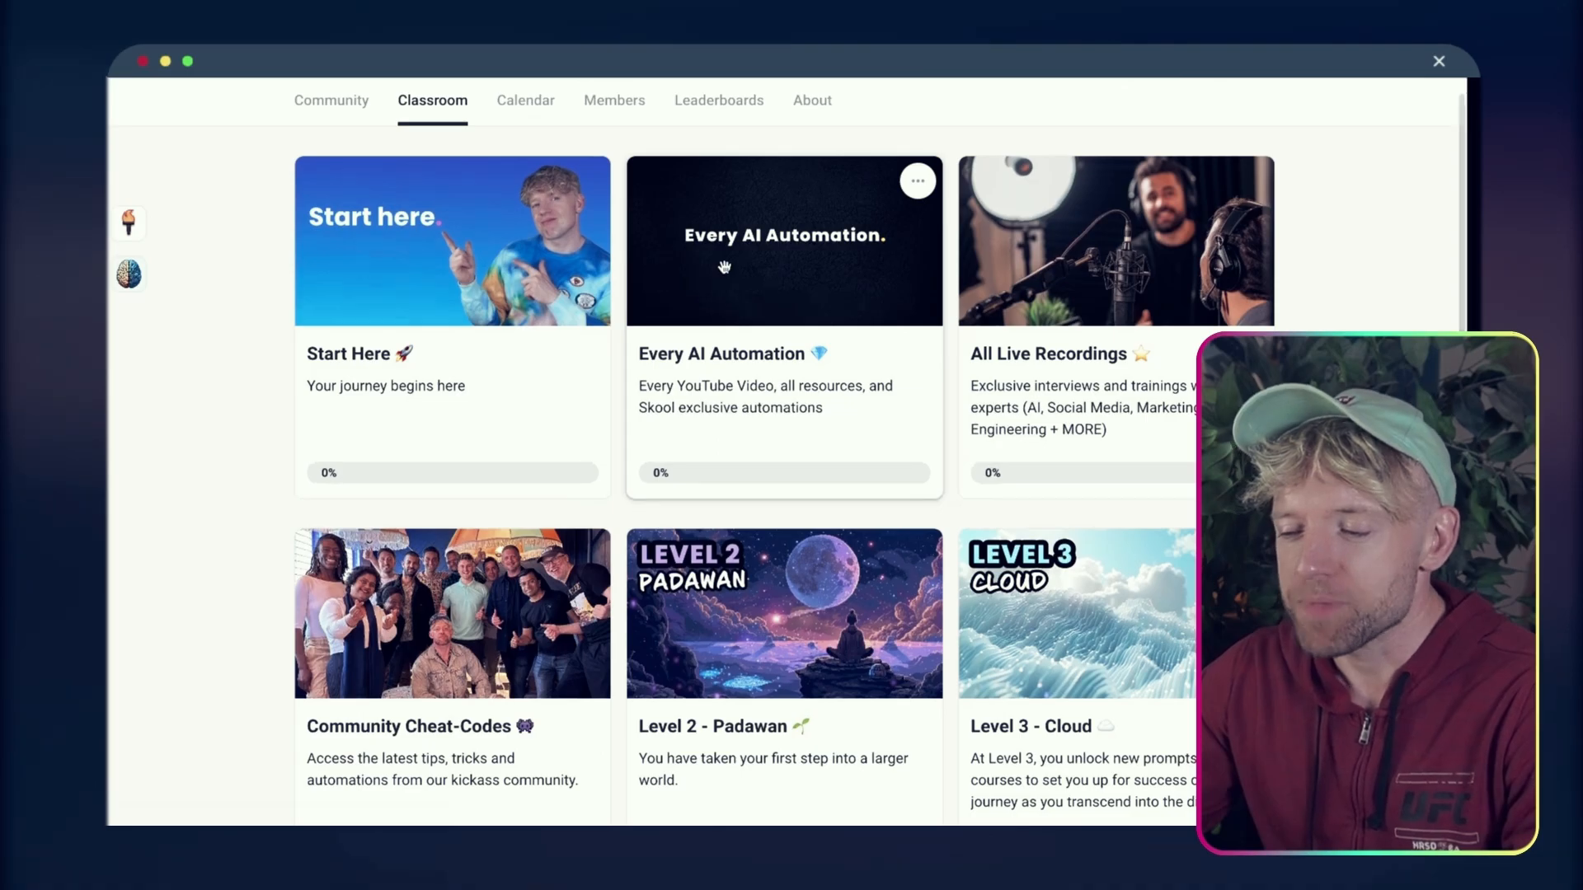
click(783, 272)
scroll(602, 196, down, 5)
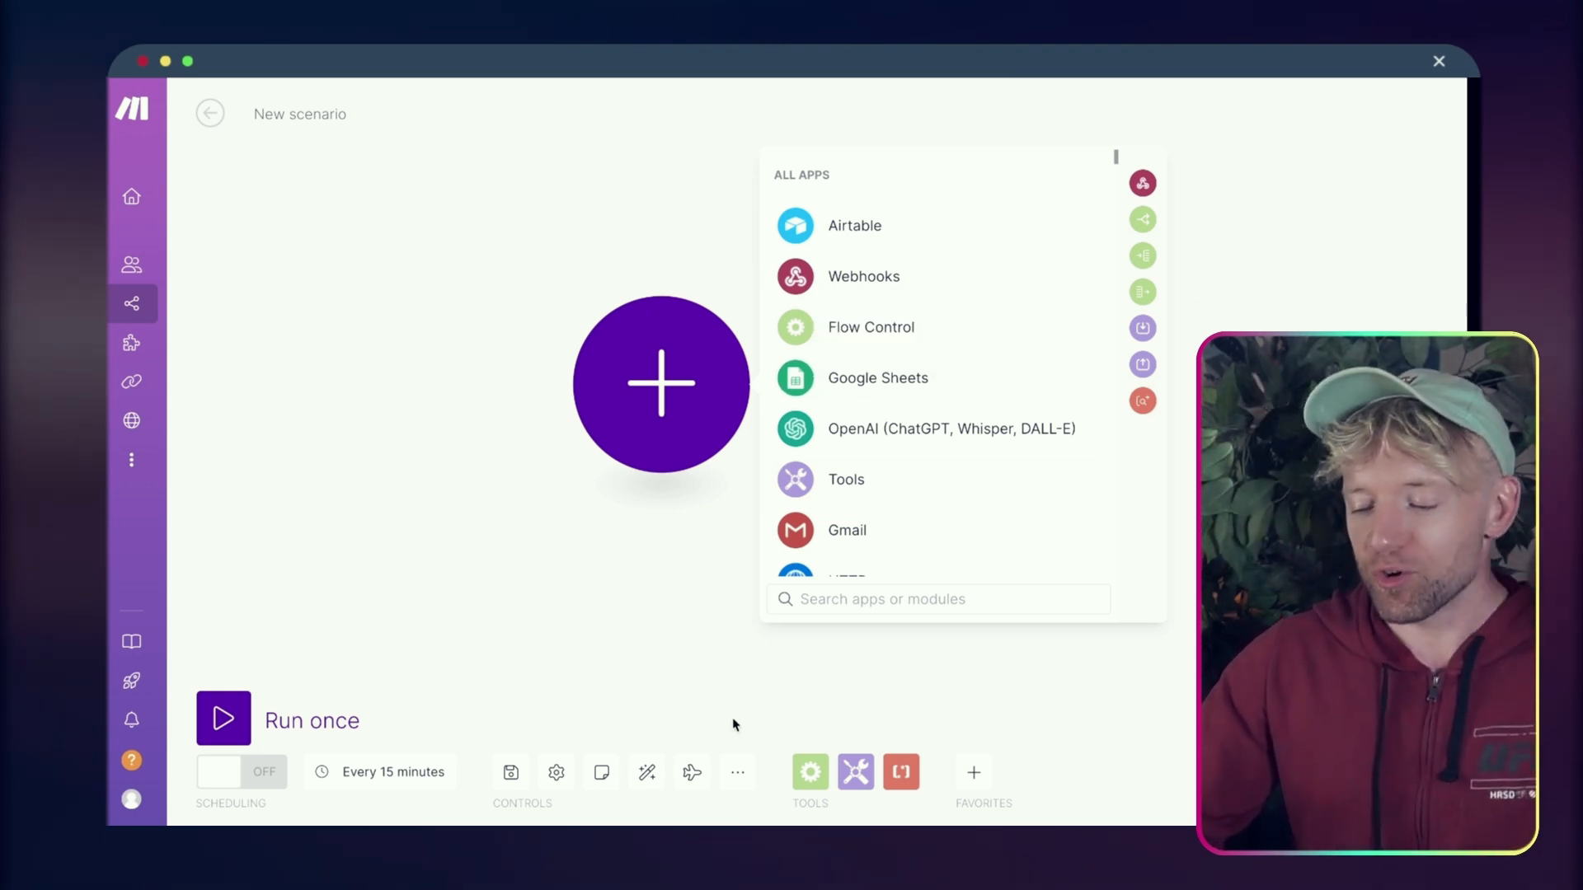
Import the Competitor Intelligence [Weekly 1/2] blueprint into the new Make scenario
click(737, 771)
click(689, 702)
click(672, 462)
click(939, 519)
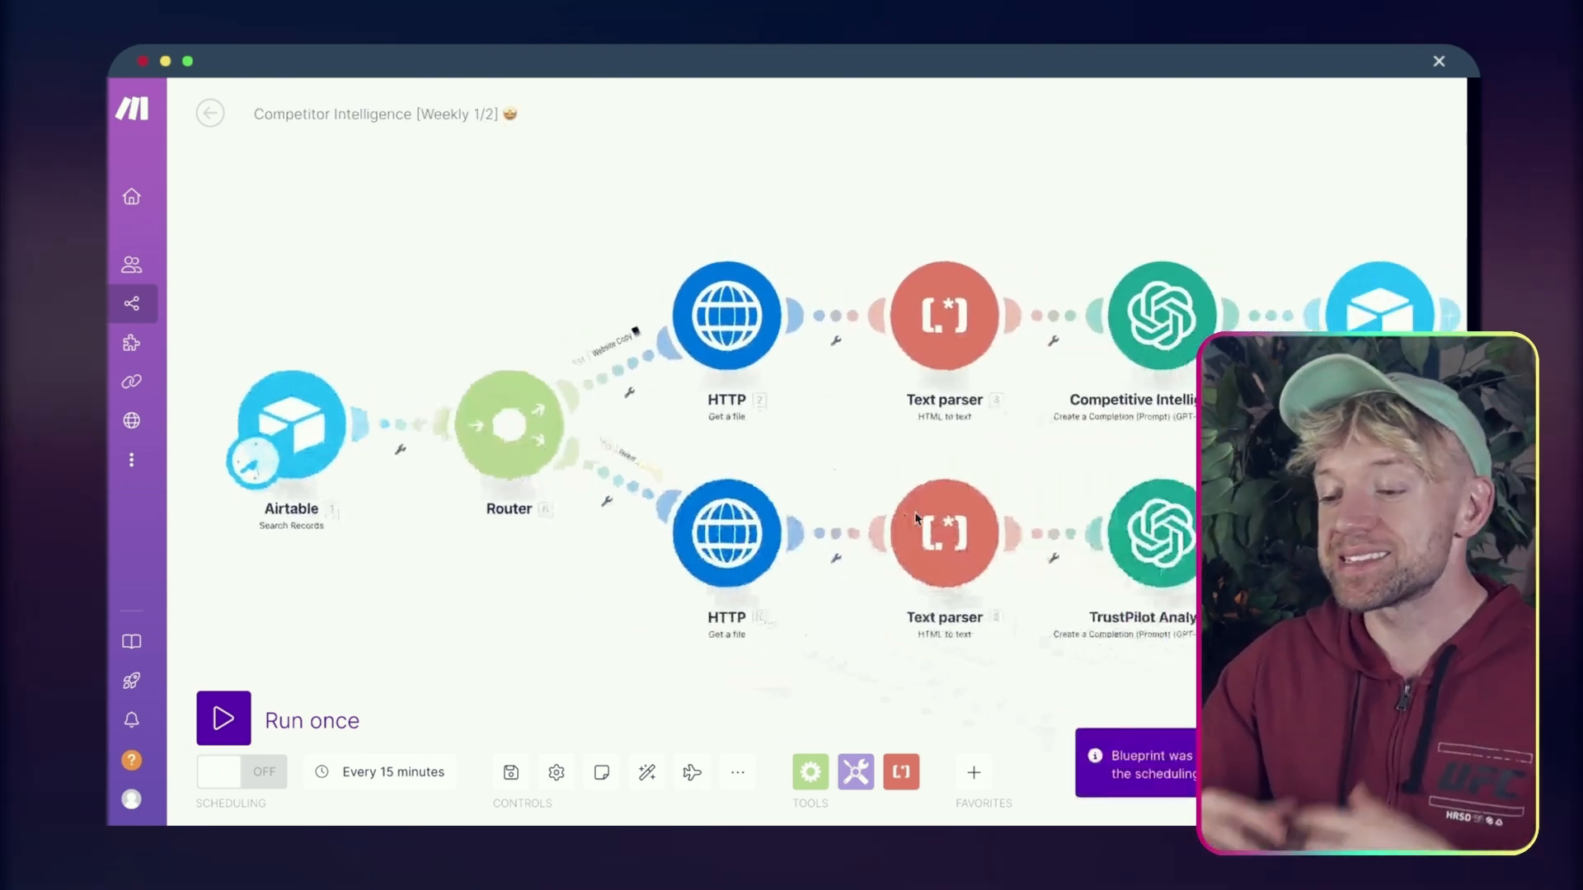
Examine the prompt settings of the Competitive Intelligence OpenAI module, and close them without changes
drag(1215, 229, 1001, 131)
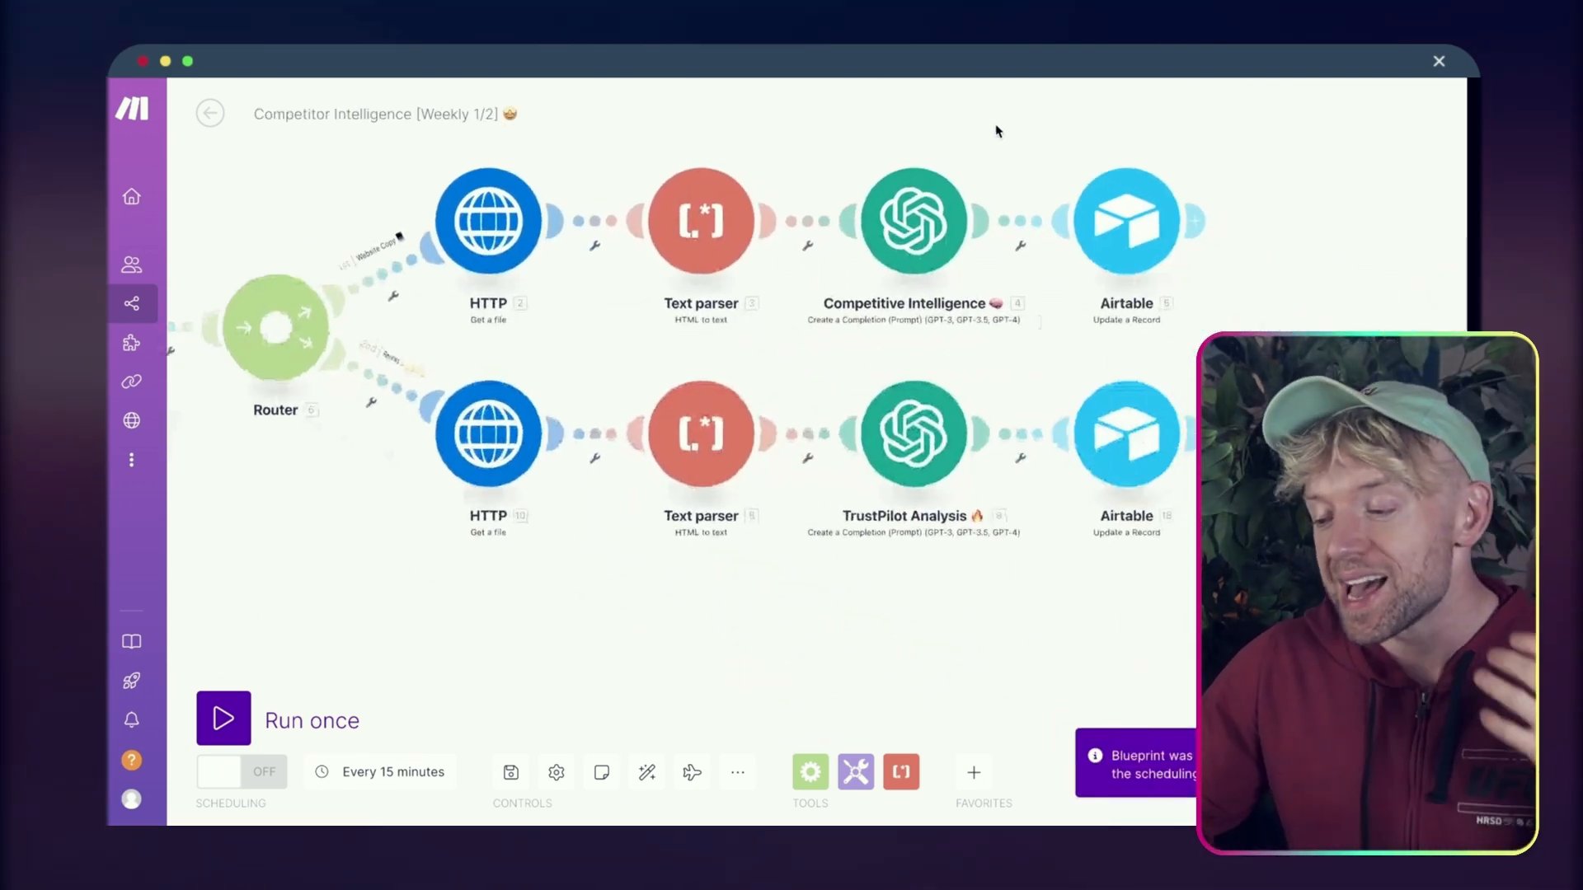
click(891, 230)
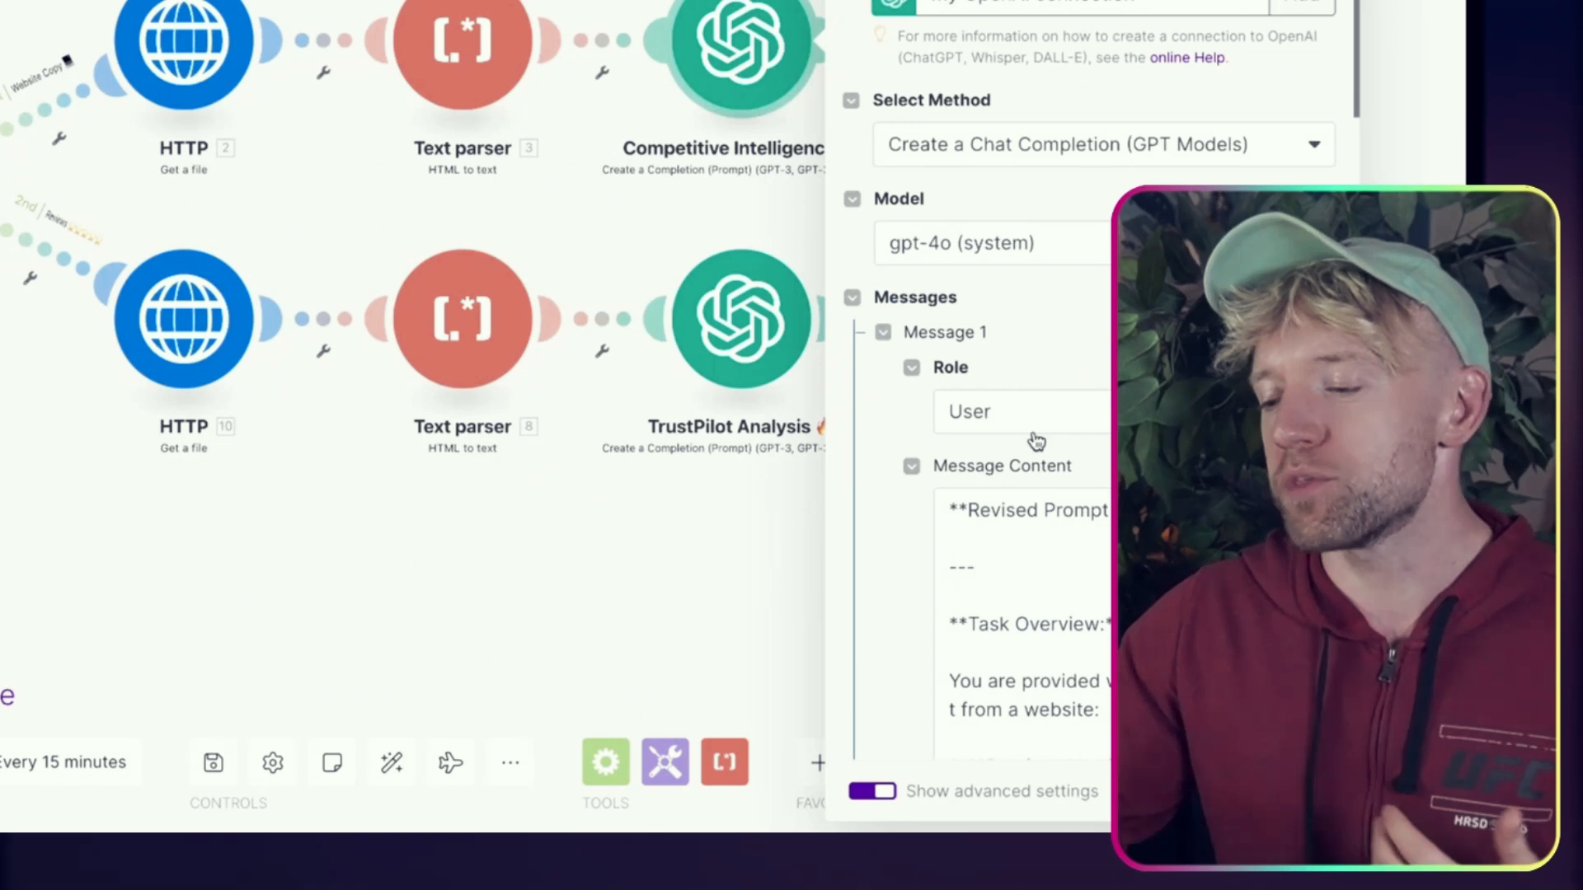
scroll(1036, 441, down, 10)
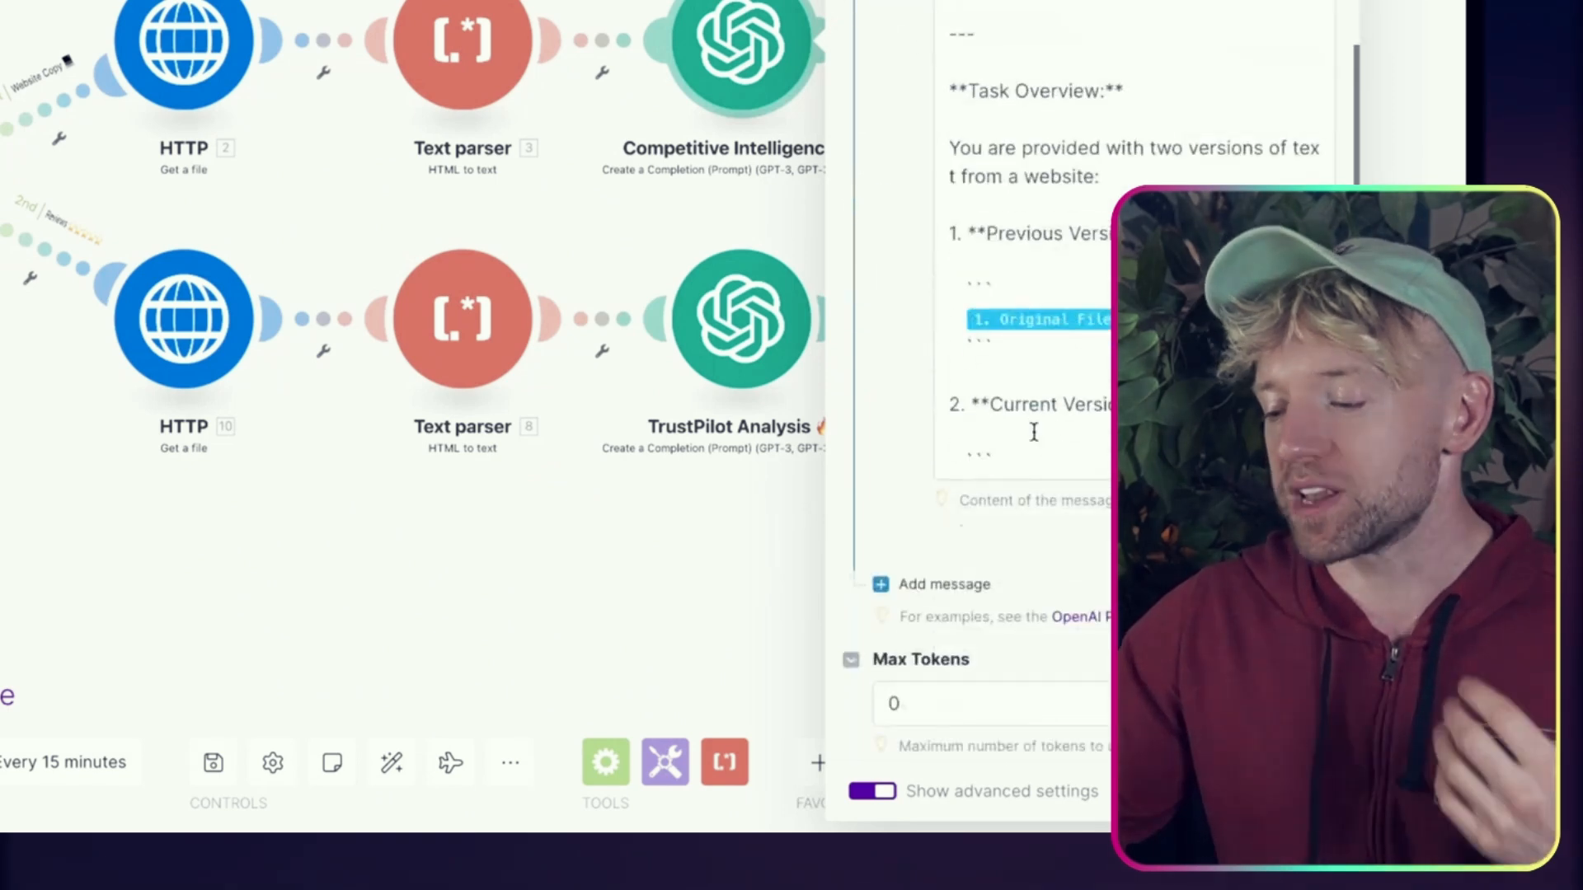
click(530, 584)
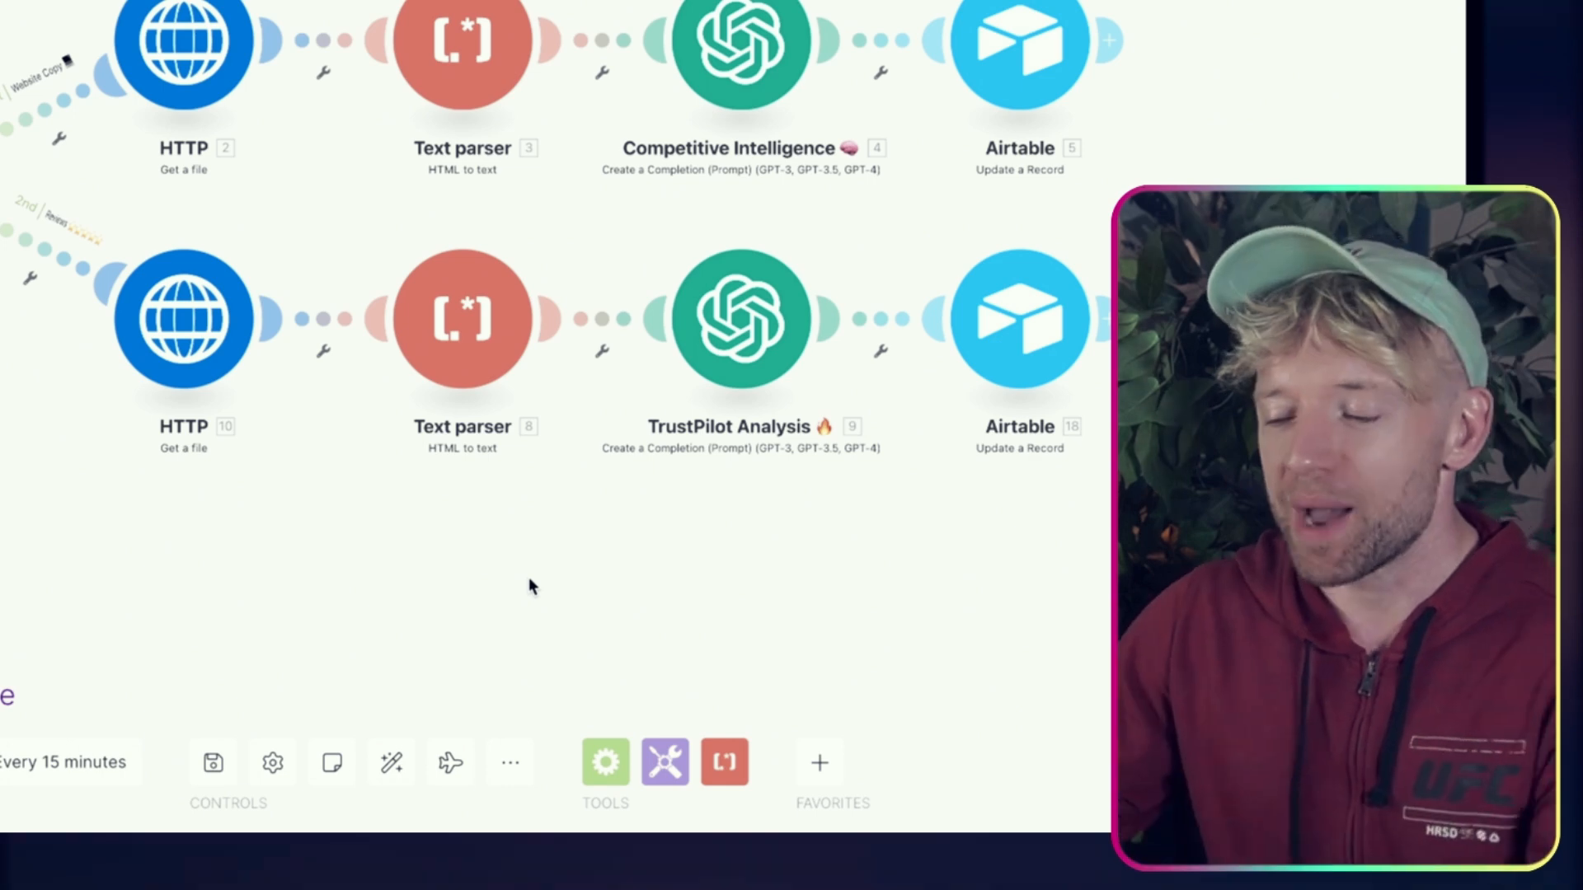
drag(445, 547, 633, 552)
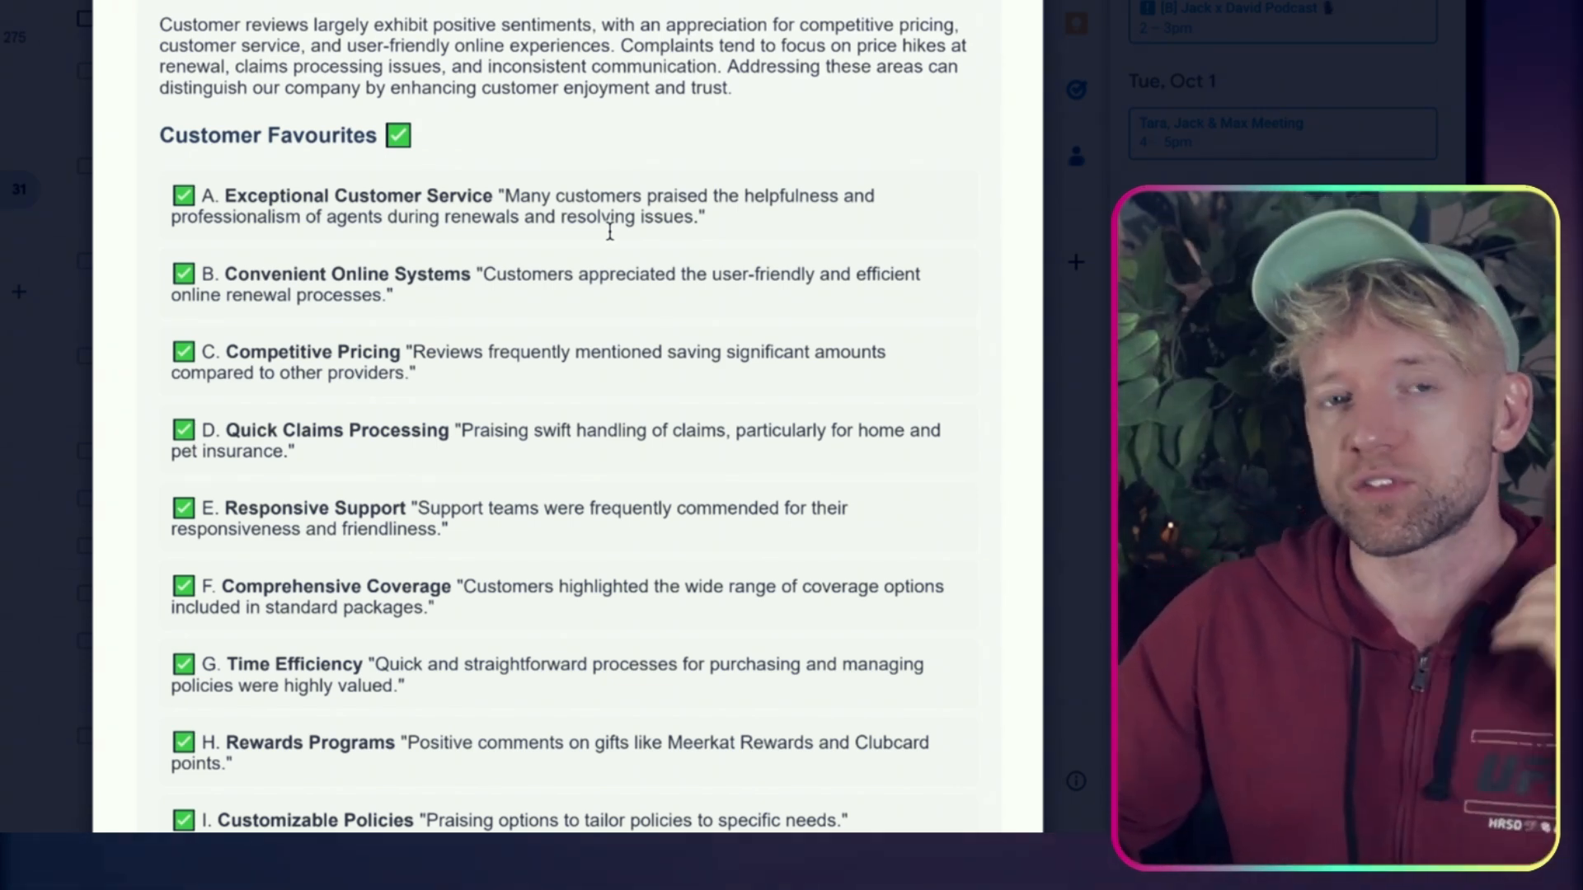
Look back through the PDF report from the Customer Favourites section to the Compare The Market website changes
scroll(646, 379, up, 3)
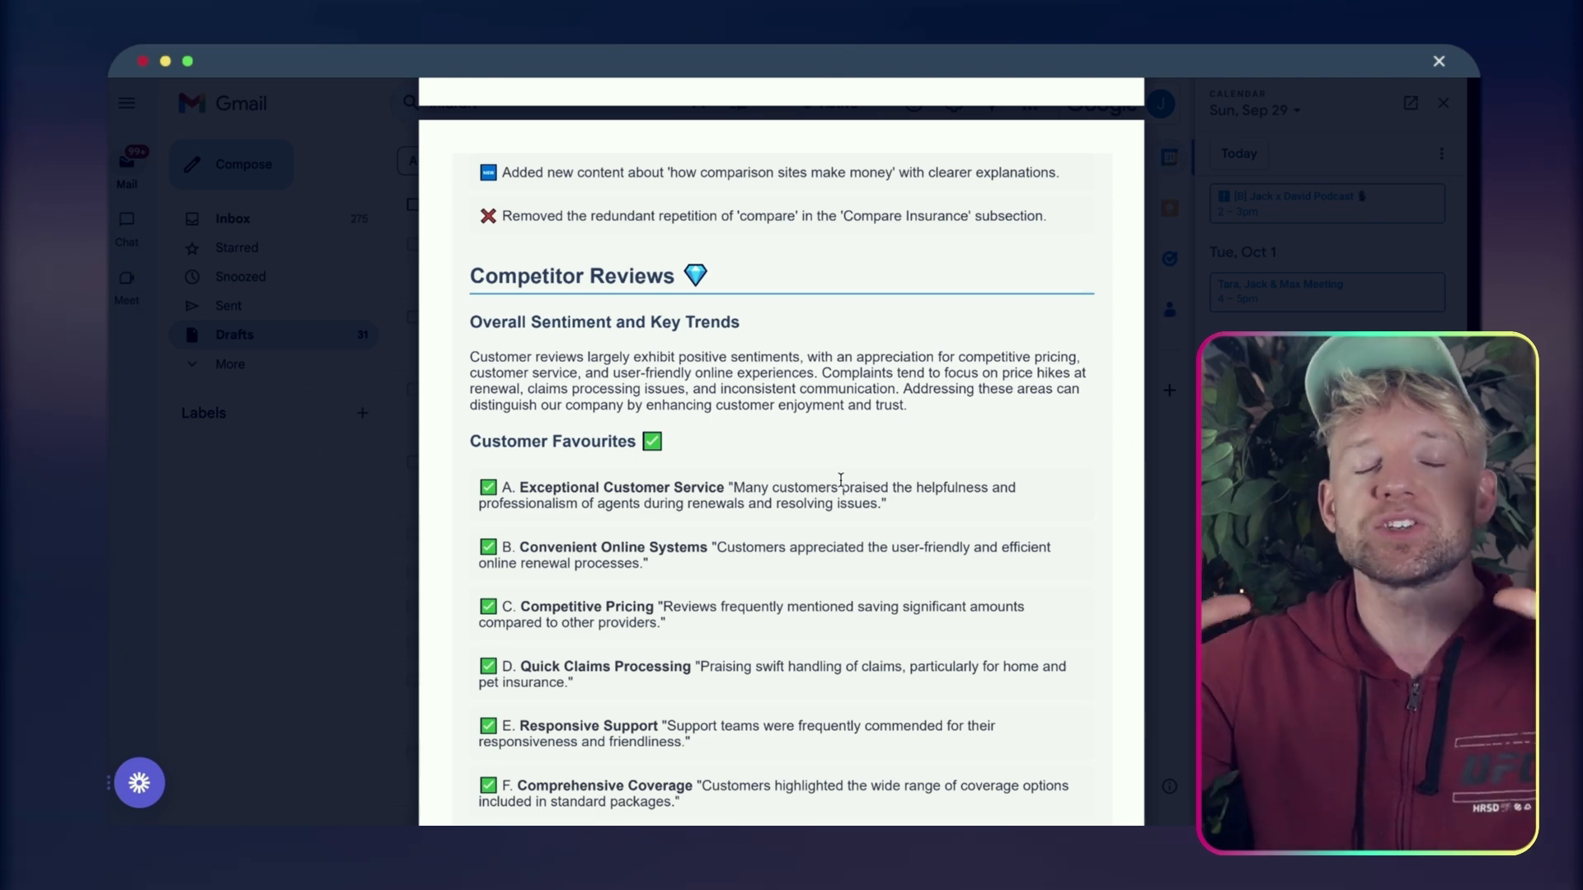
scroll(840, 479, up, 2)
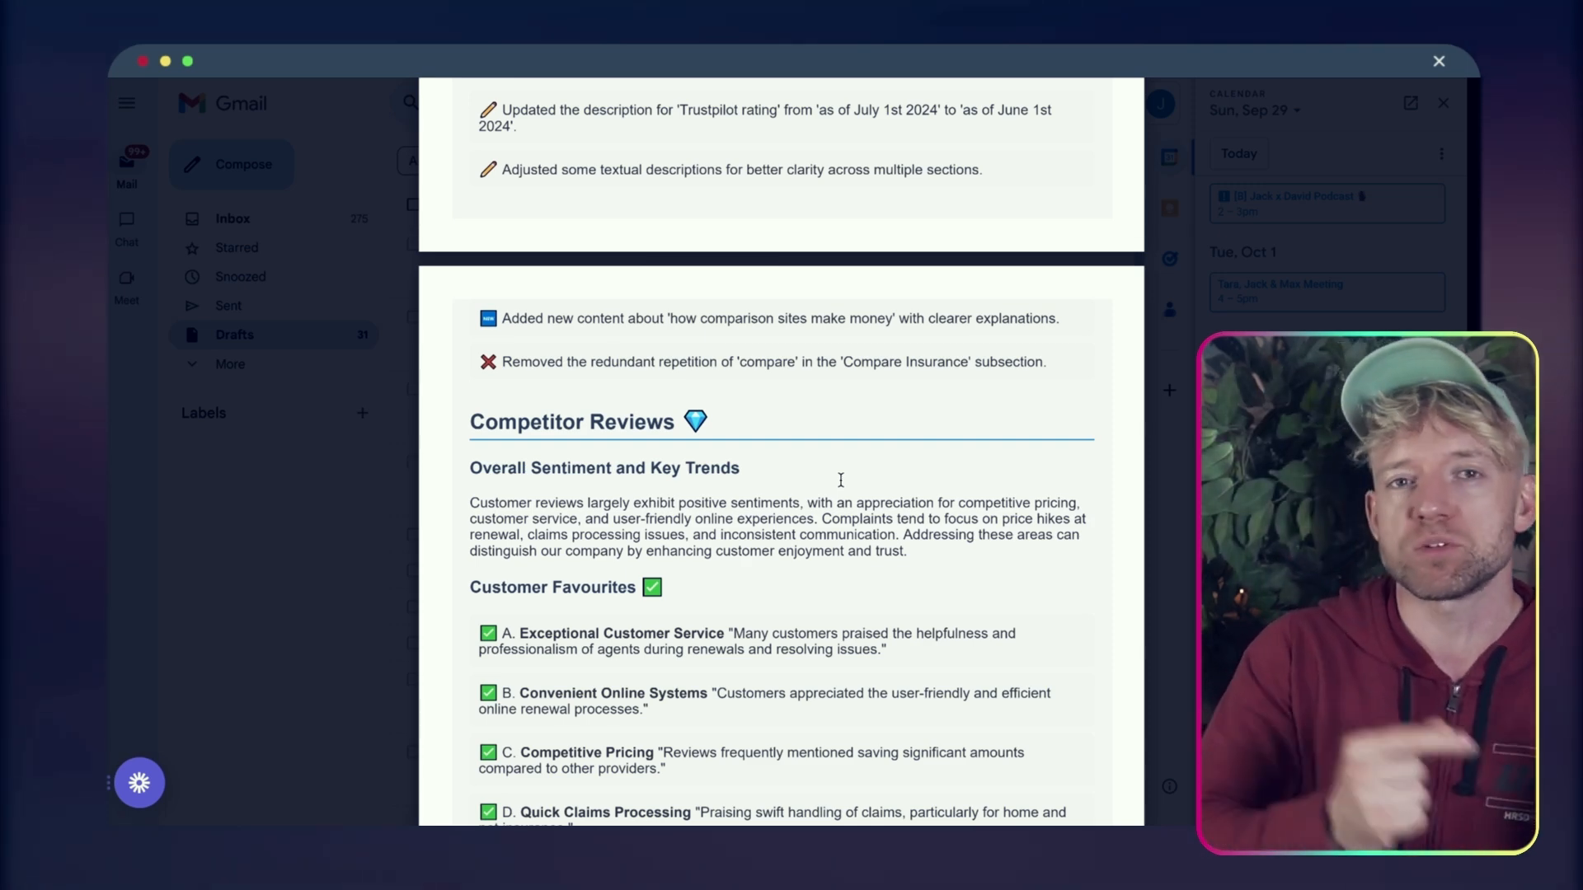
scroll(840, 479, up, 2)
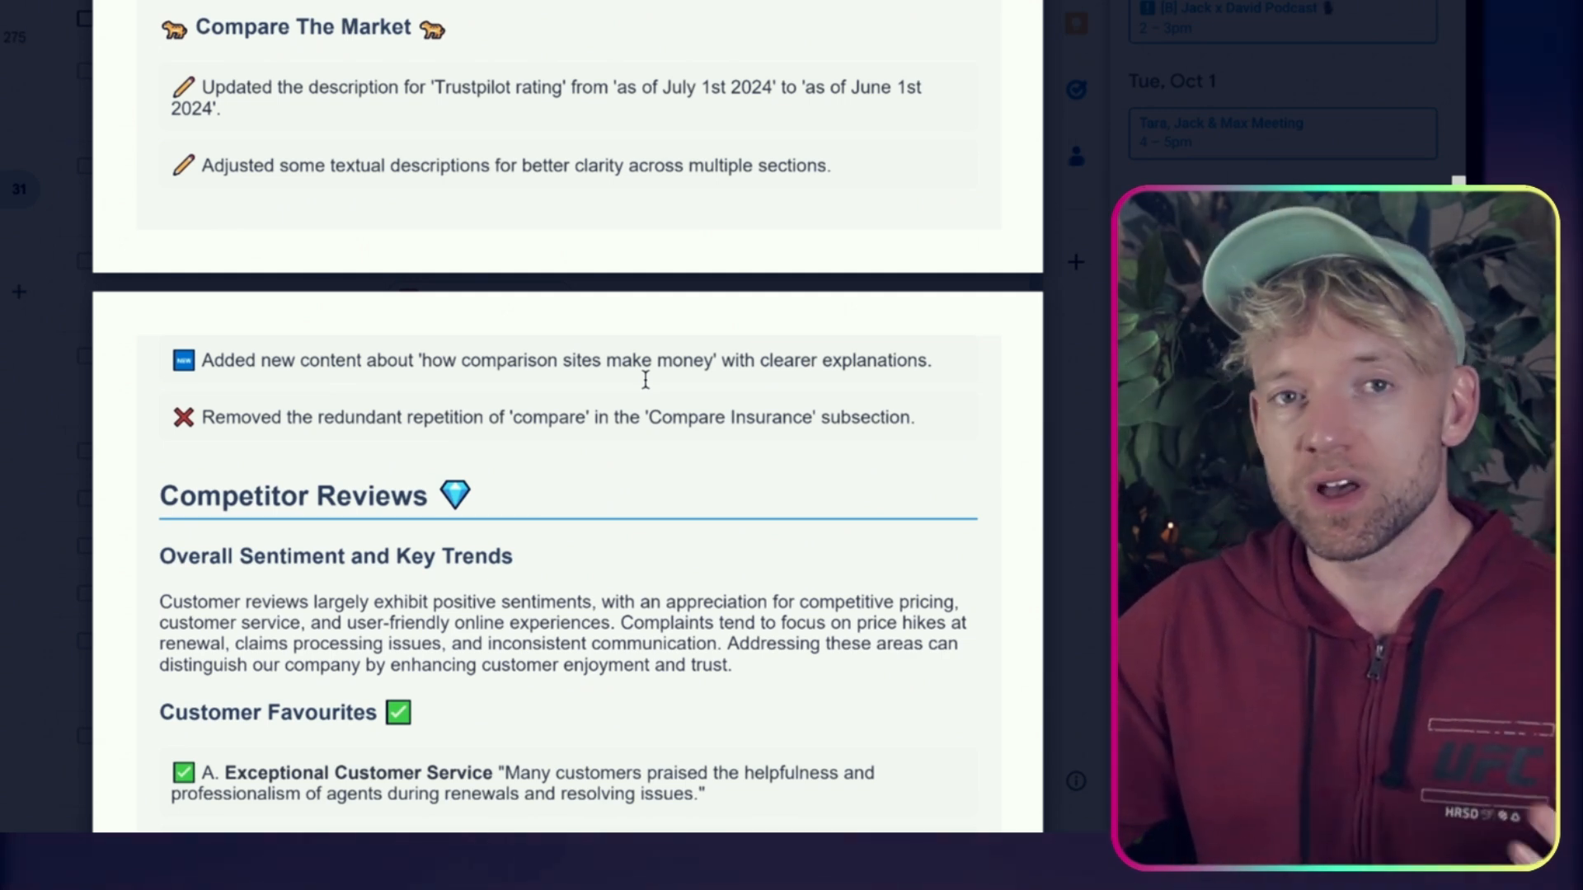
scroll(646, 380, up, 5)
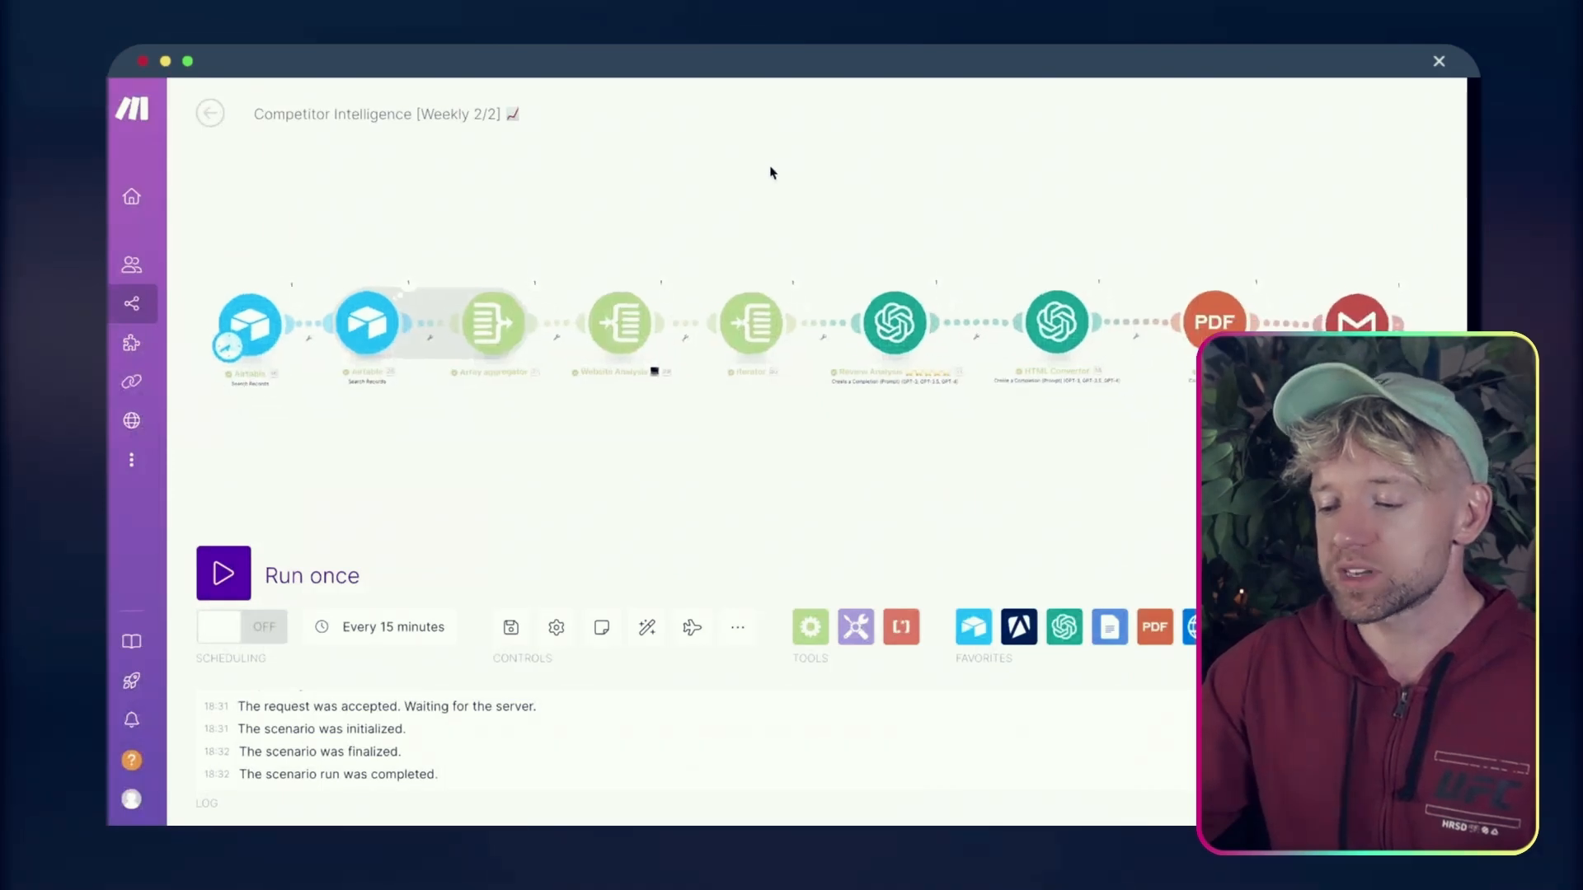
Run the Competitor Intelligence [Weekly 2/2] scenario once
click(233, 573)
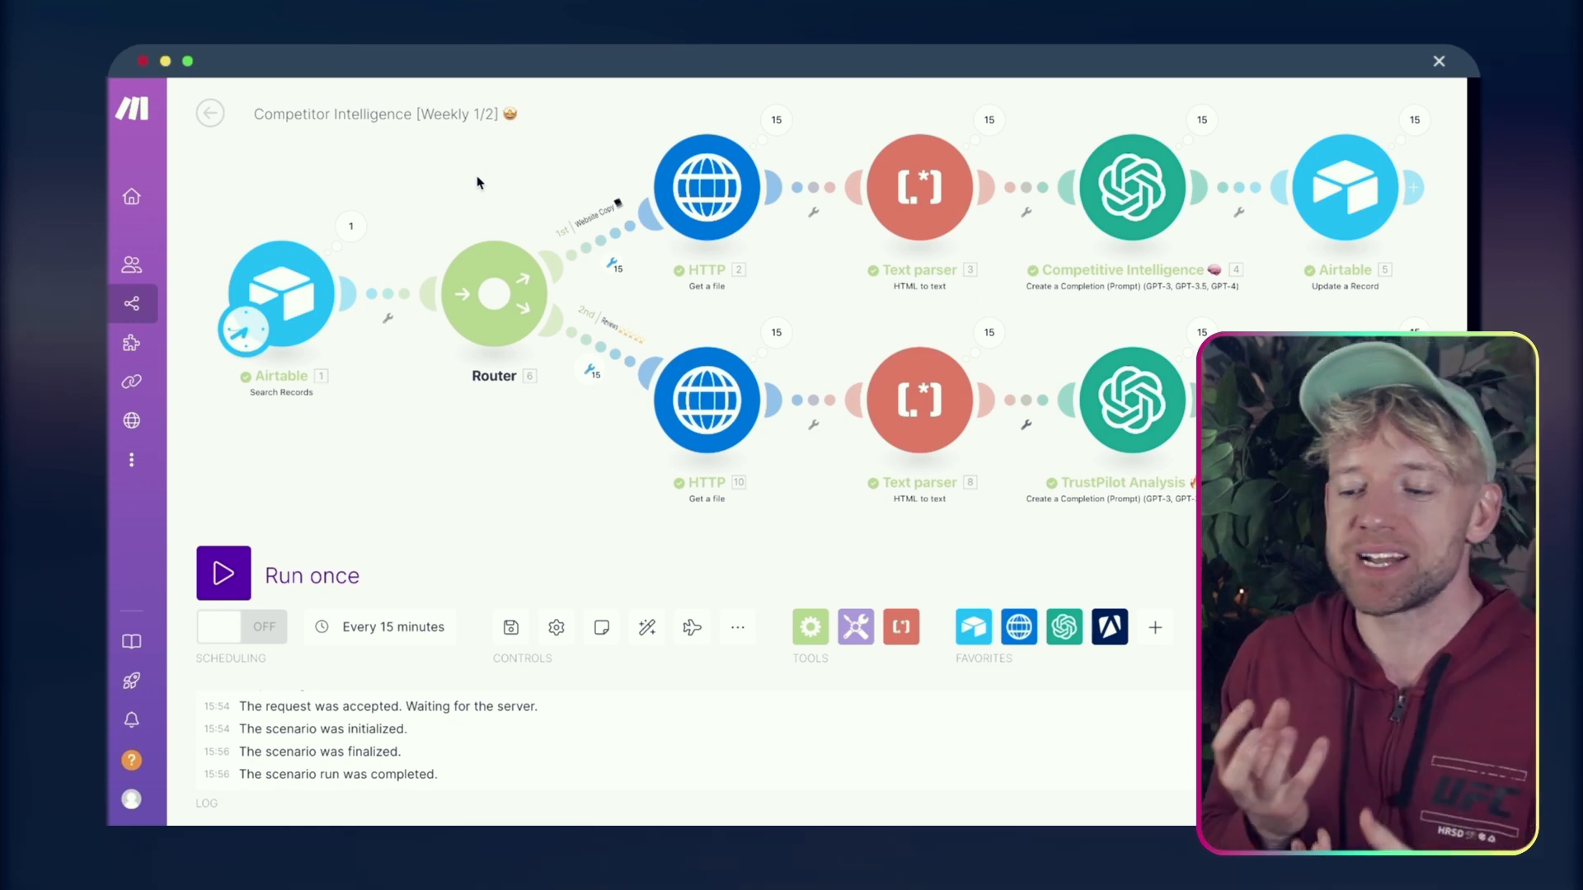
Shift both HTTP modules slightly on the canvas of the Weekly 1/2 scenario
mouse_move(710, 194)
mouse_down()
mouse_move(664, 203)
mouse_move(696, 215)
mouse_move(715, 196)
mouse_up()
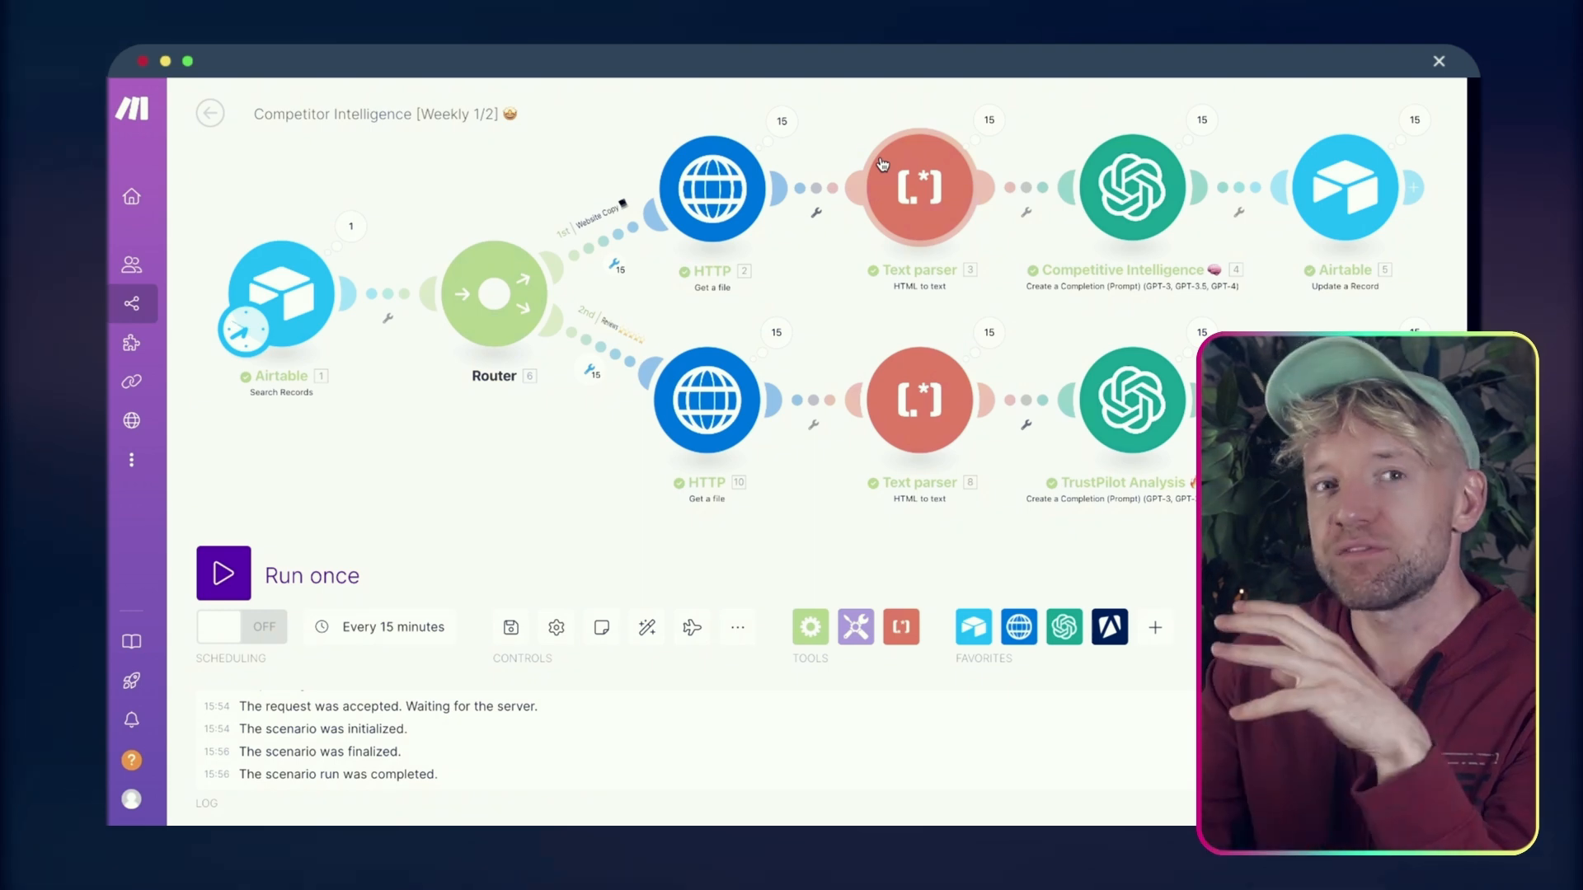
drag(699, 376, 711, 425)
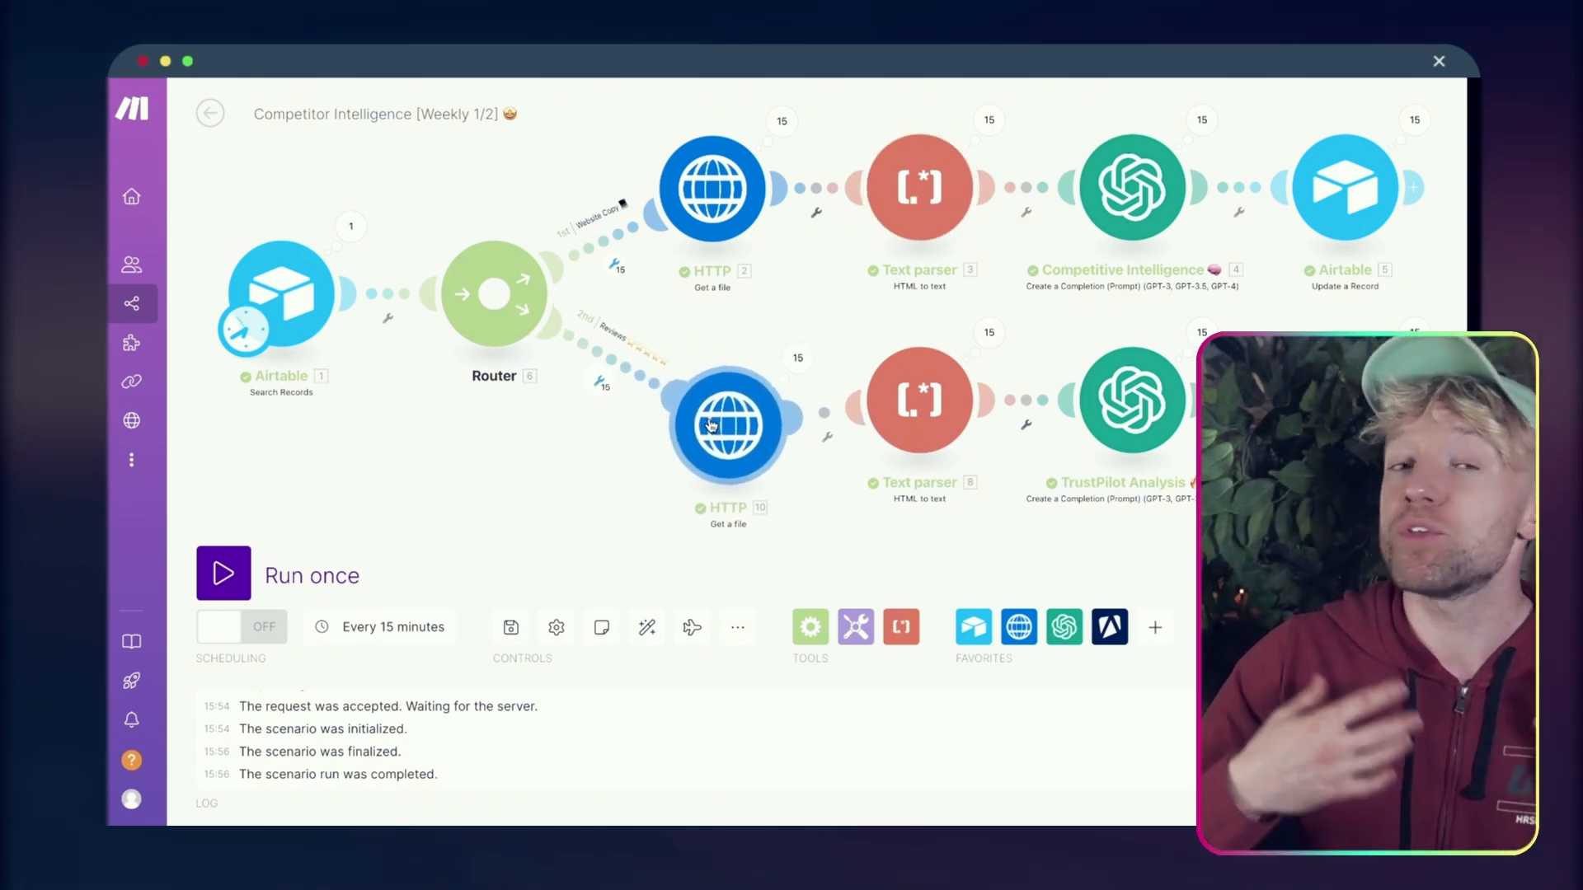
drag(711, 425, 711, 424)
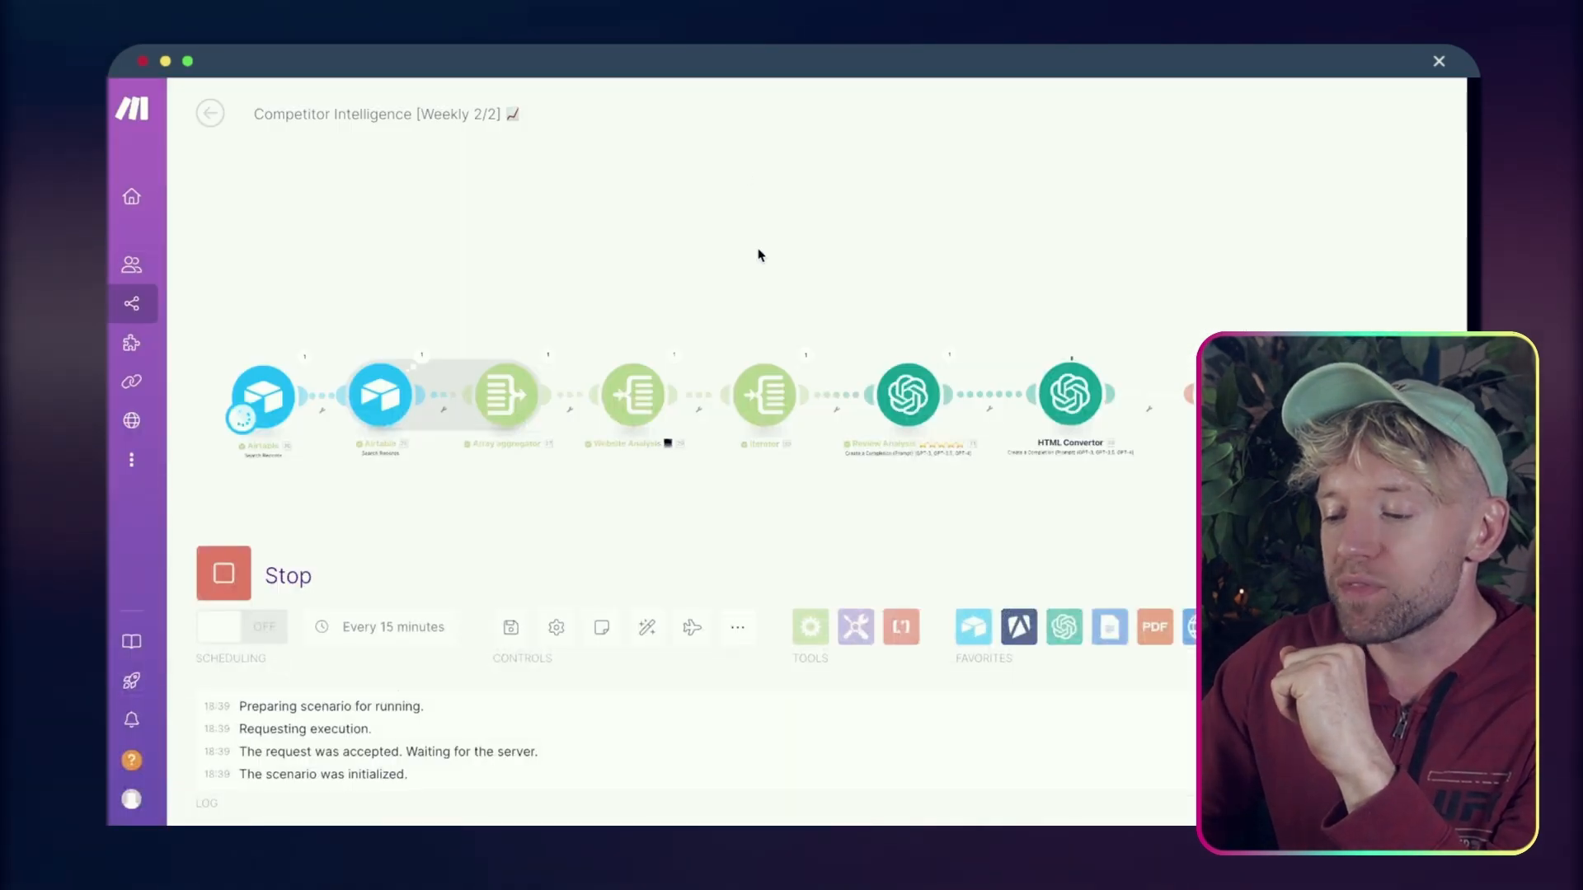
Examine the module chain of the running Weekly 2/2 scenario, from the Airtable search past the Review Analysis module
drag(760, 255, 749, 207)
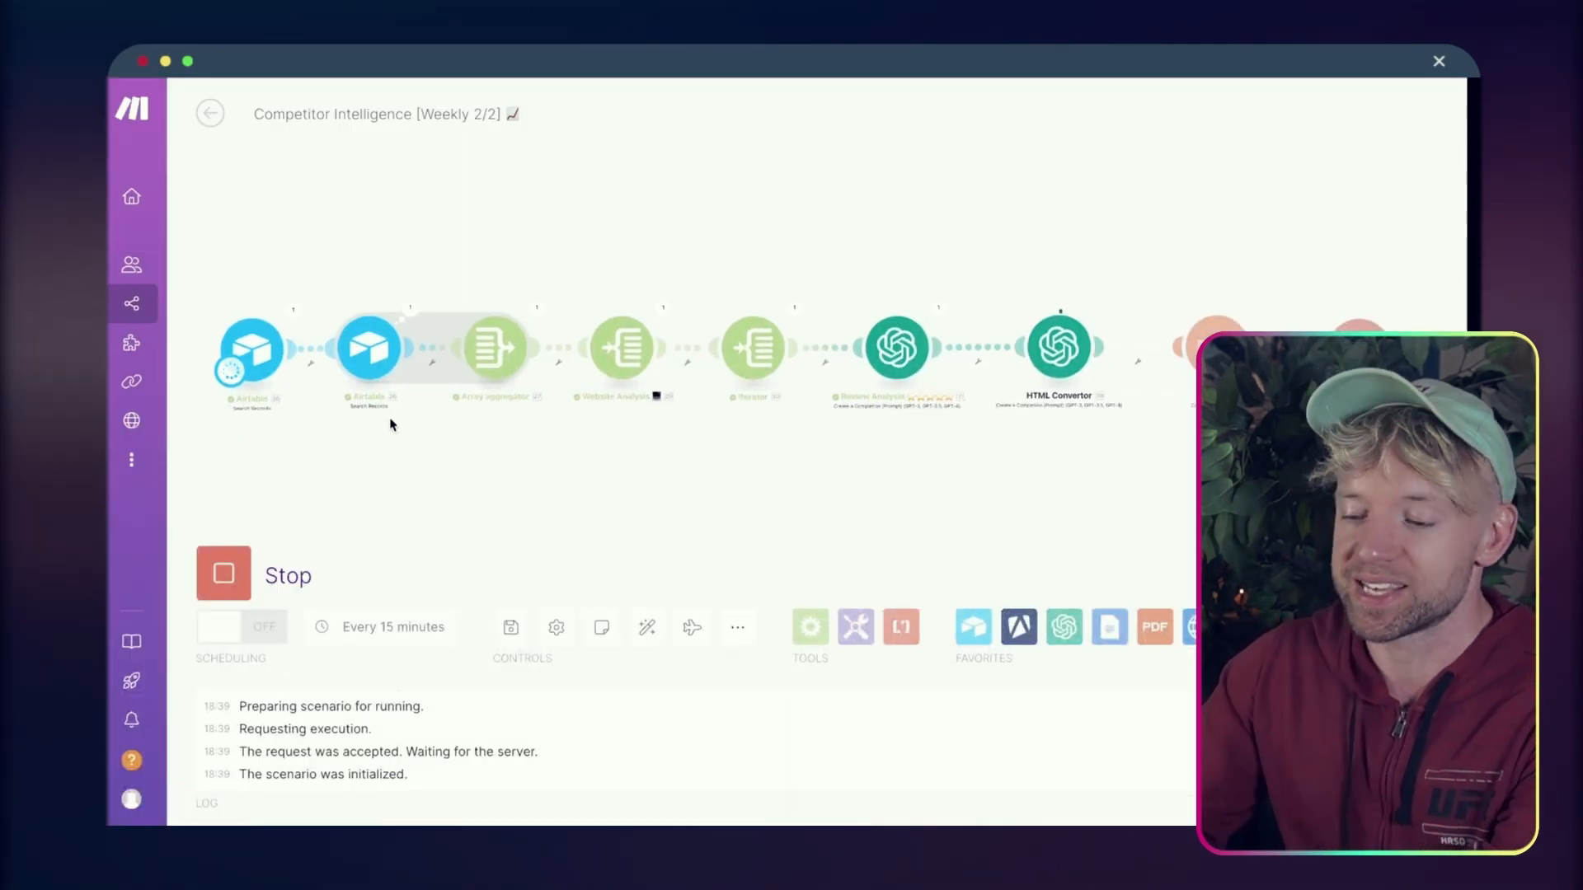
scroll(392, 424, up, 3)
scroll(569, 183, left, 3)
scroll(338, 198, right, 3)
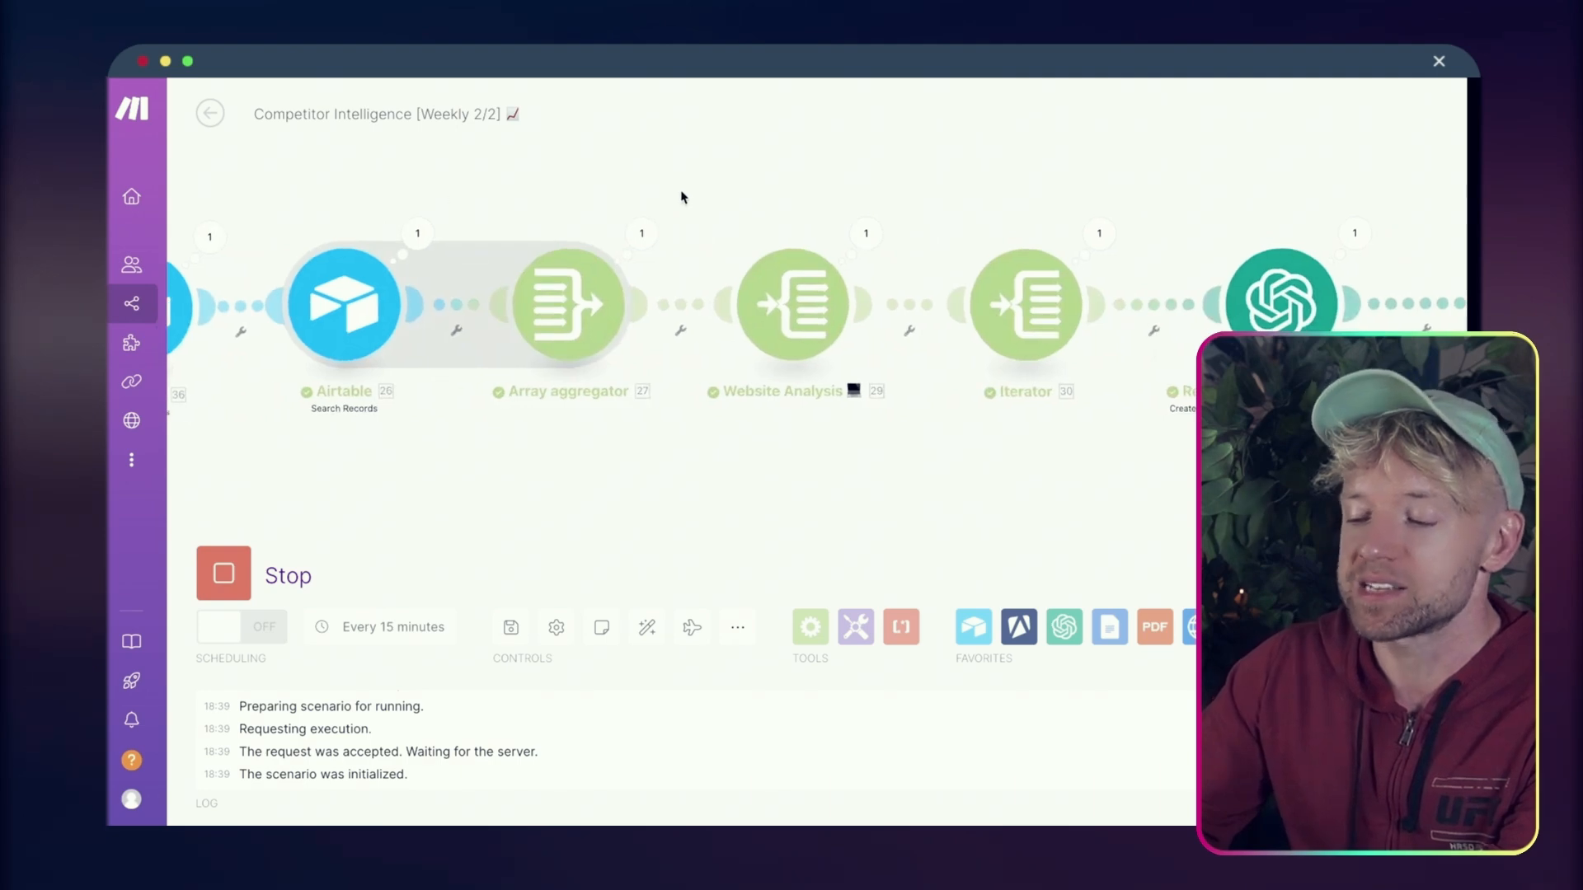
scroll(681, 197, right, 5)
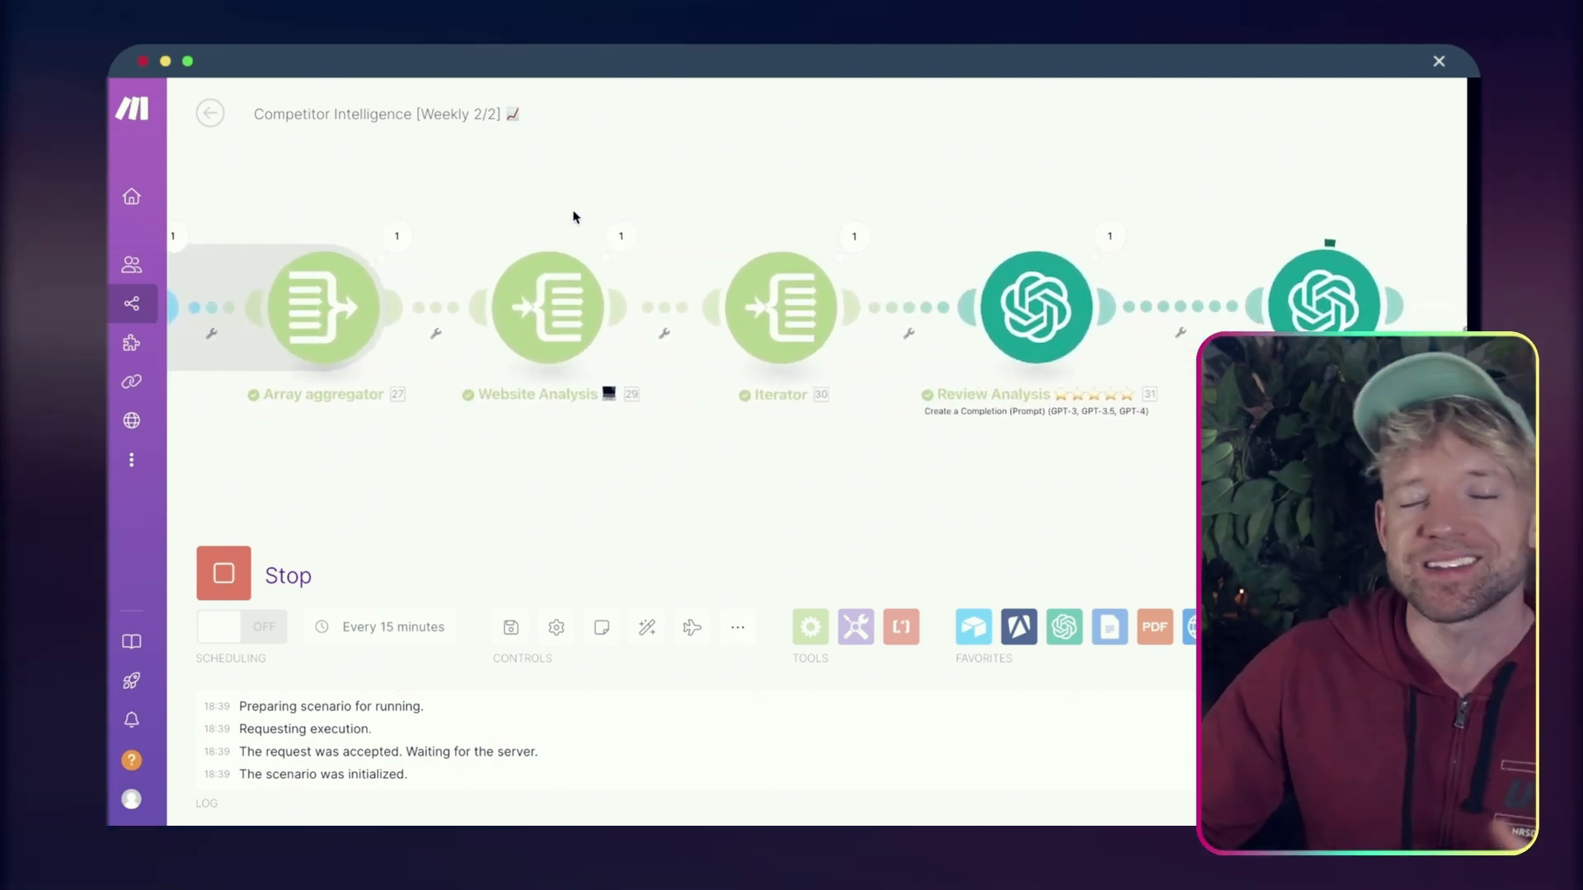
drag(565, 216, 524, 219)
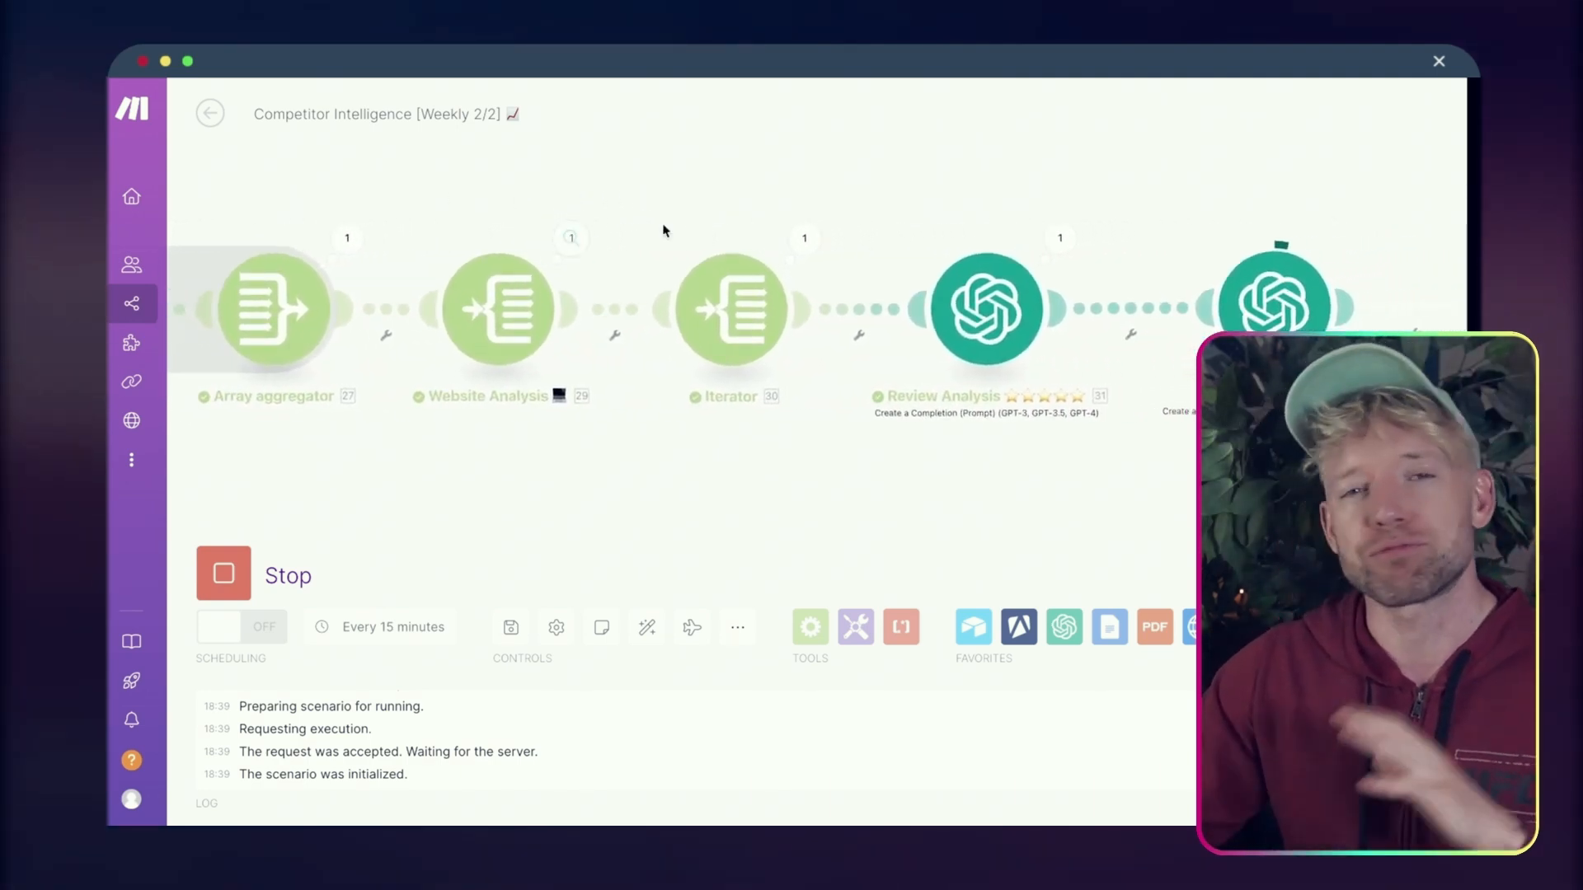
drag(838, 199, 576, 187)
drag(883, 184, 531, 192)
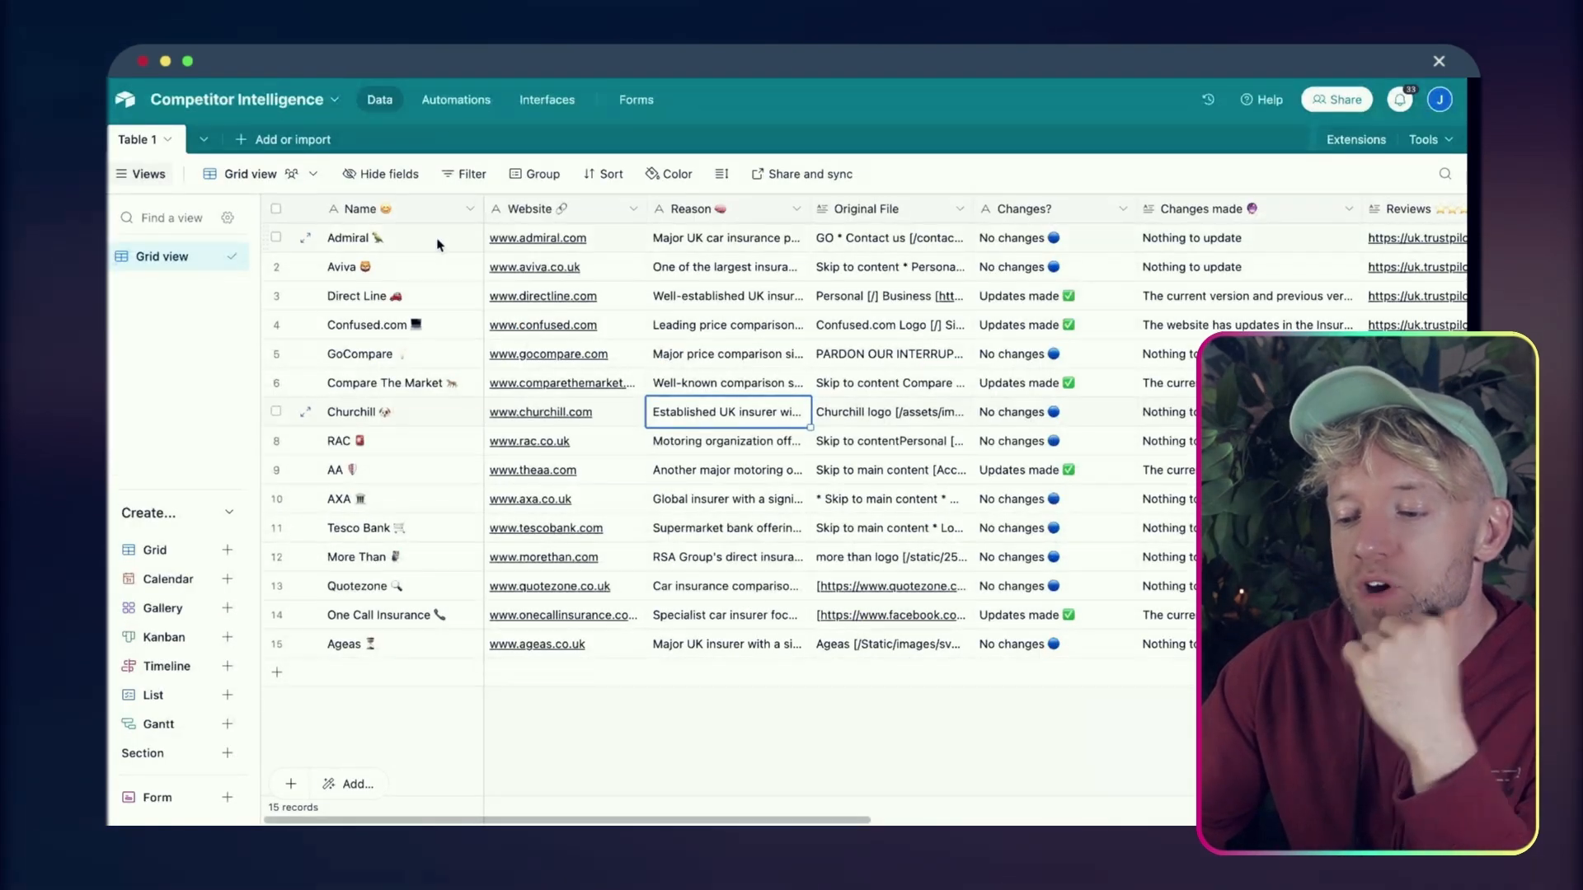
Look over the competitor names and the Reason field in the Airtable table
drag(346, 237, 435, 430)
click(720, 241)
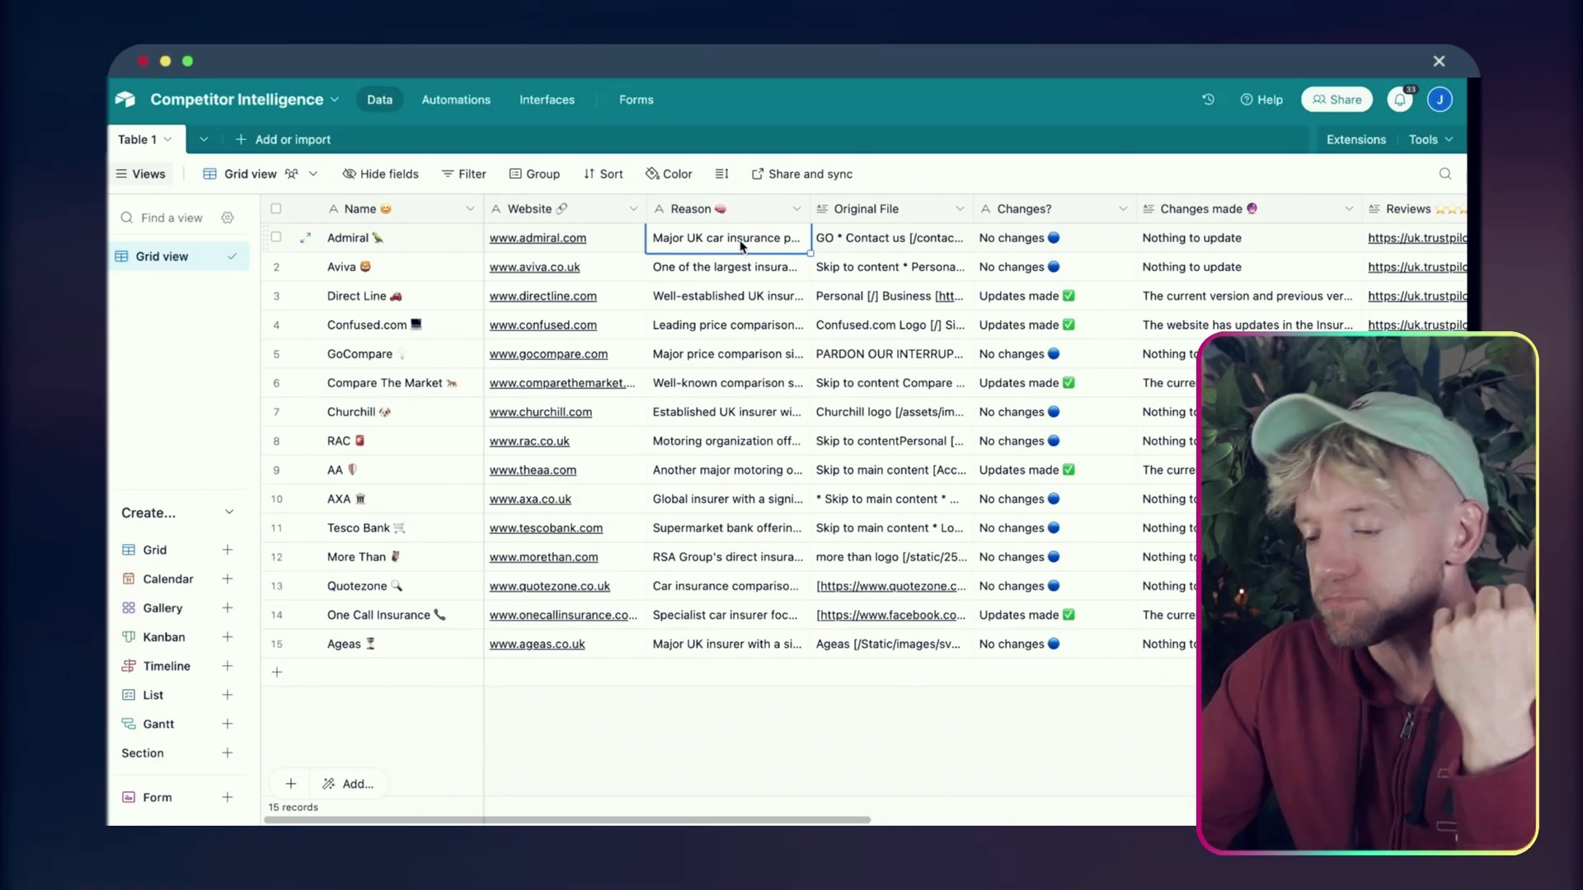
mouse_move(810, 211)
mouse_down()
mouse_move(1045, 222)
mouse_move(809, 236)
mouse_up()
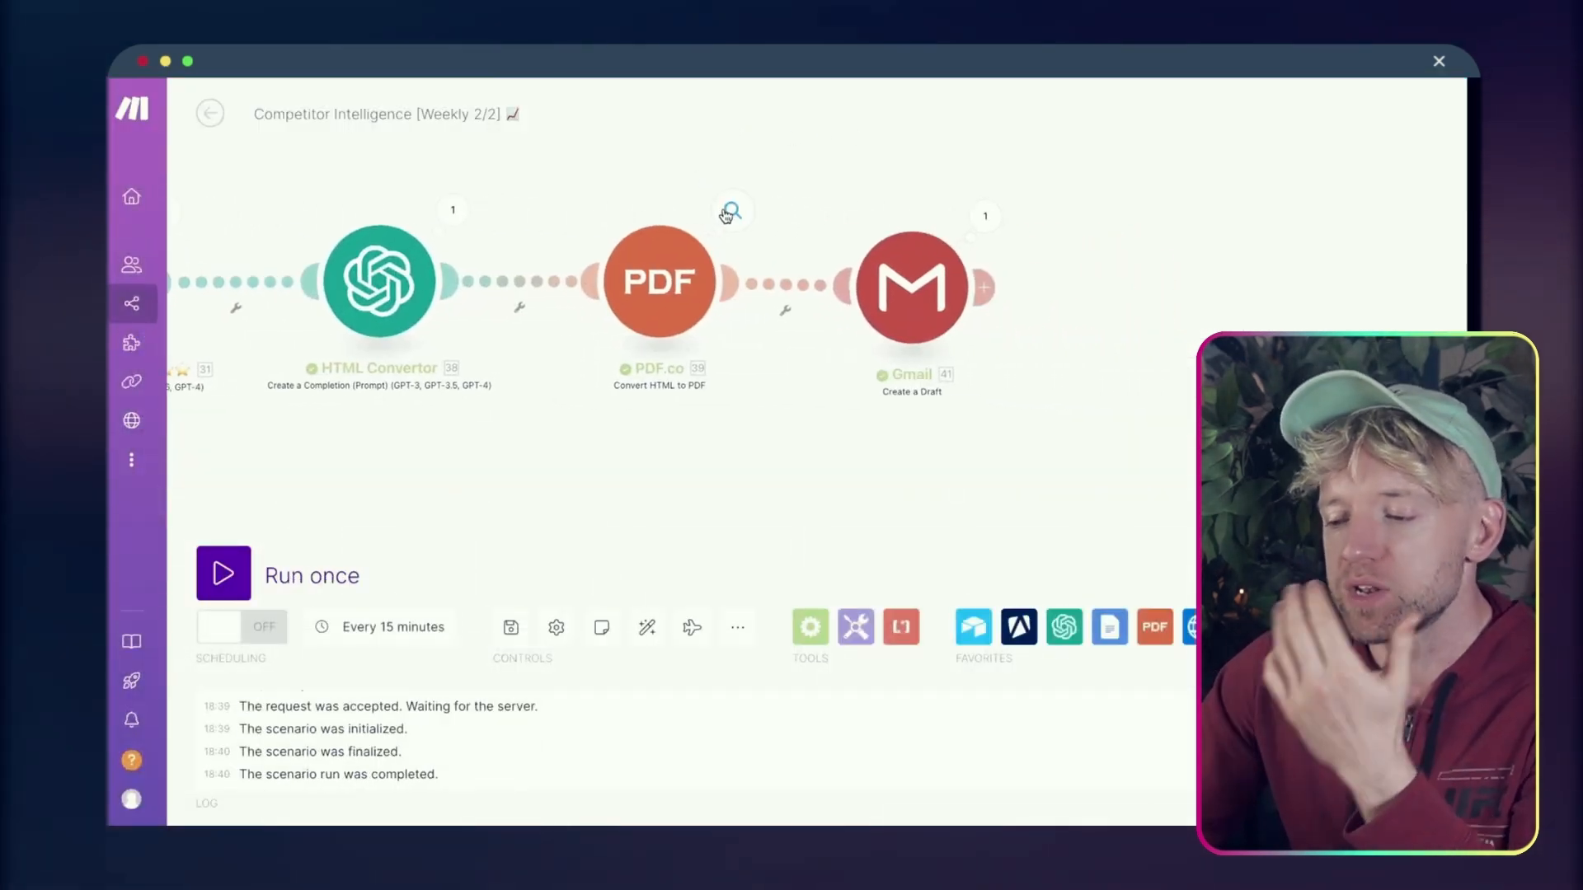
Open the run output of the PDF.co module and select the generated PDF's URL
click(729, 213)
double_click(922, 567)
triple_click(923, 567)
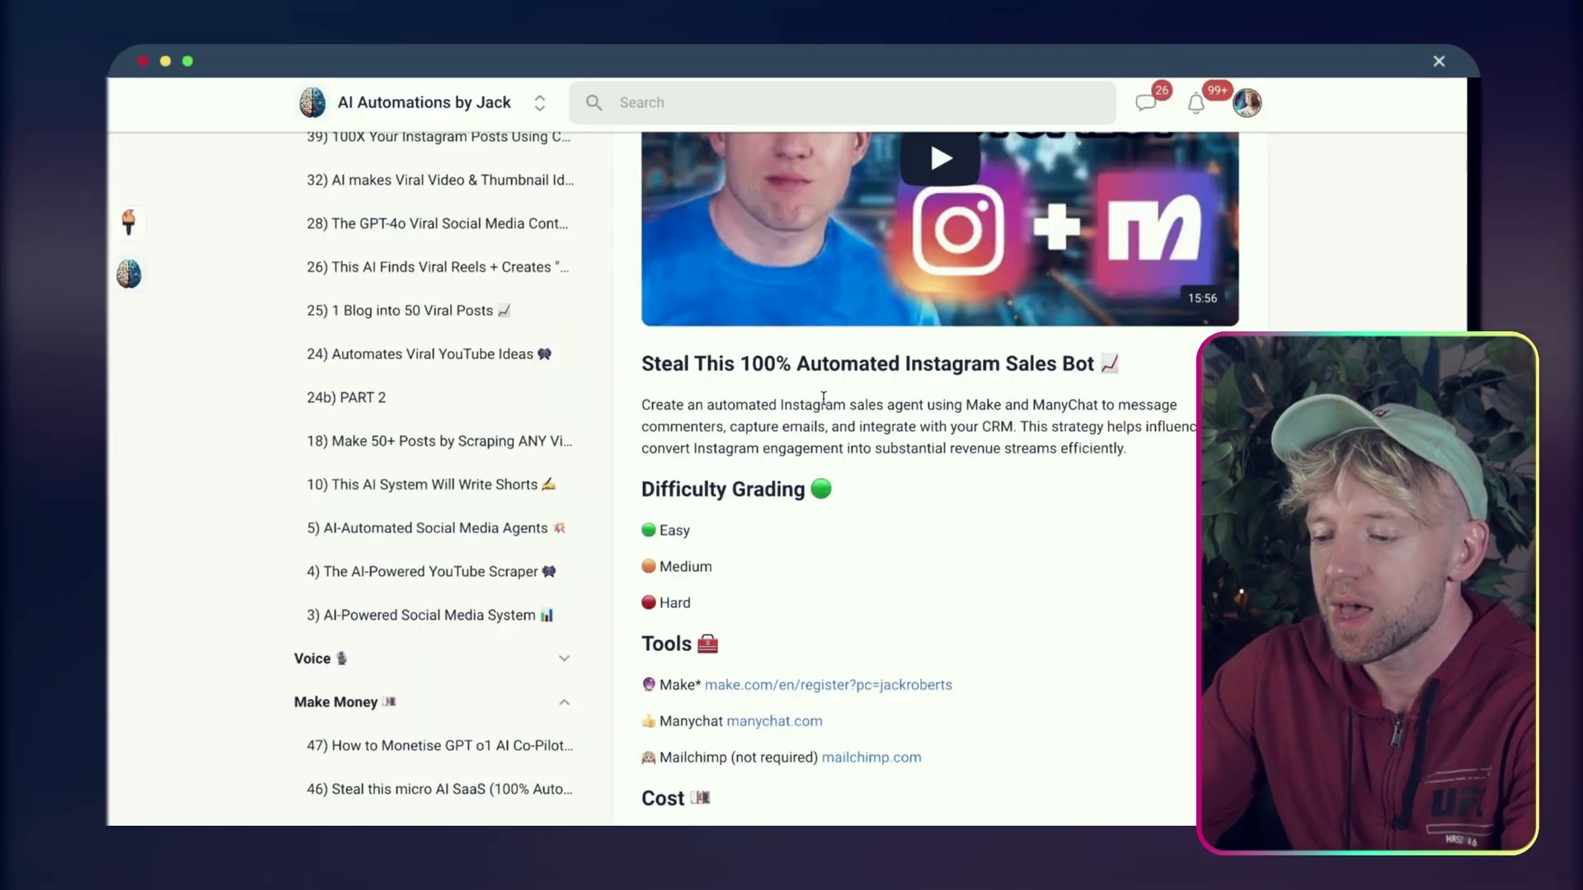
Open lesson 28 on the GPT-4o viral social media system in the Every AI Automation course and look over its resources
scroll(823, 398, up, 10)
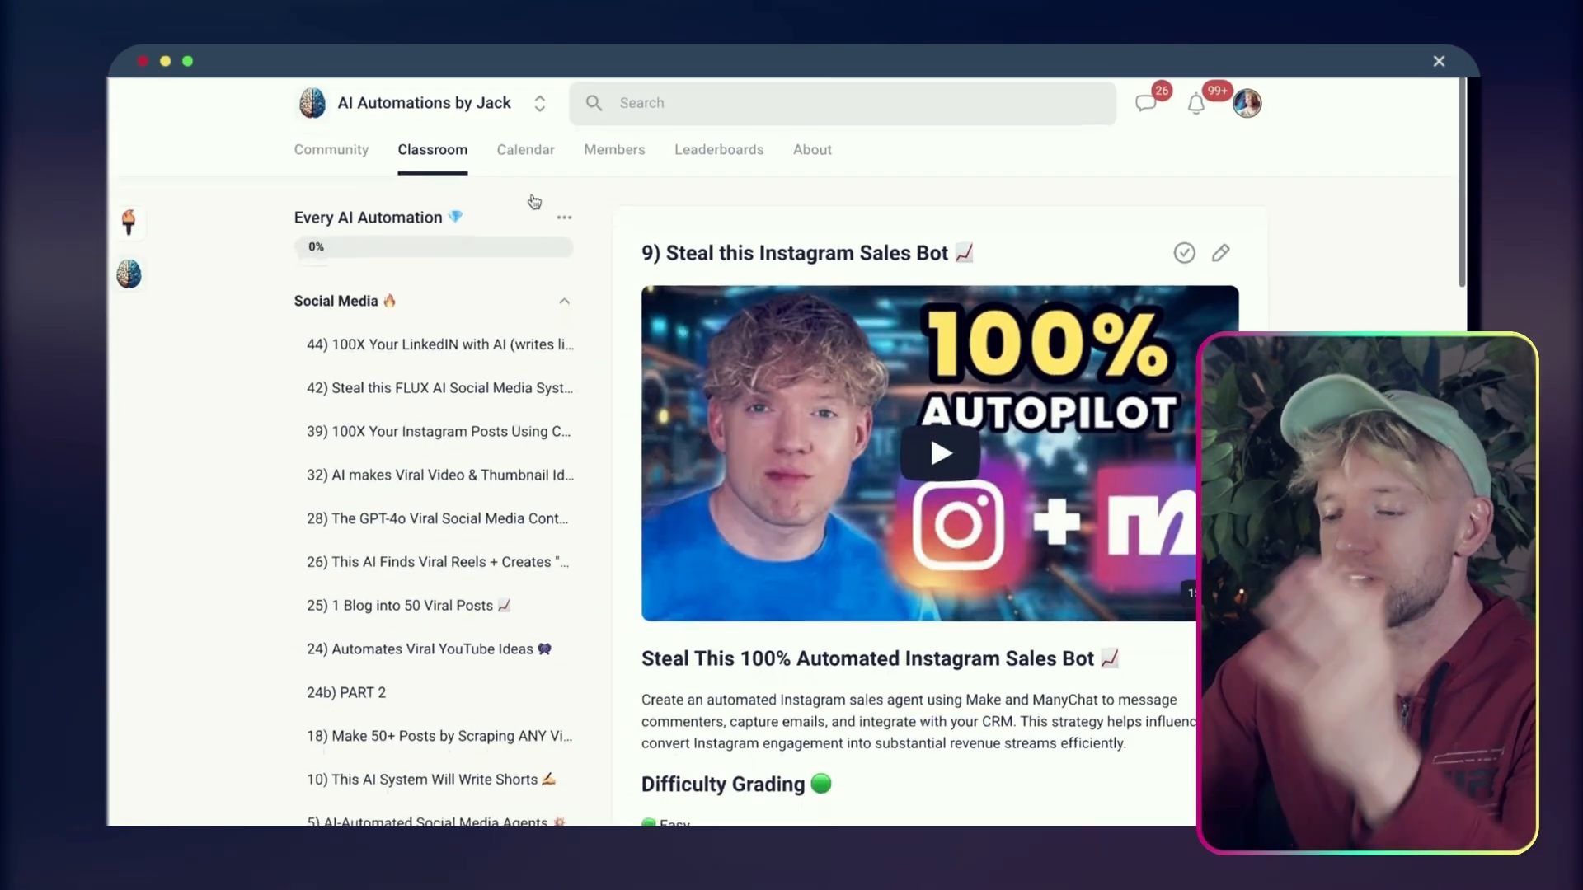
click(416, 148)
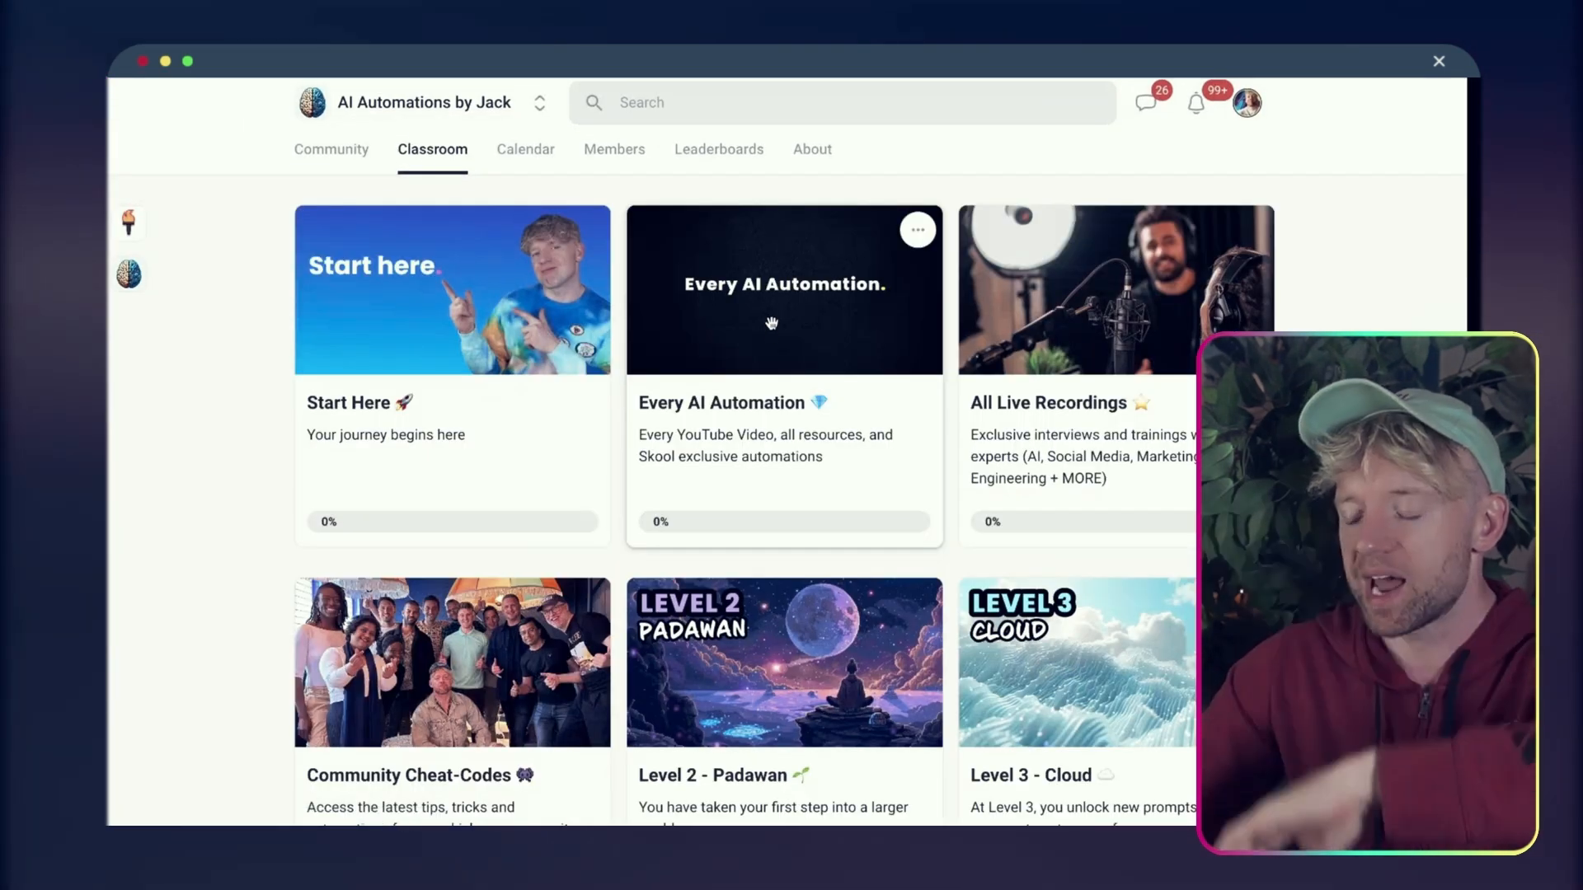
click(772, 322)
click(437, 518)
scroll(882, 566, down, 10)
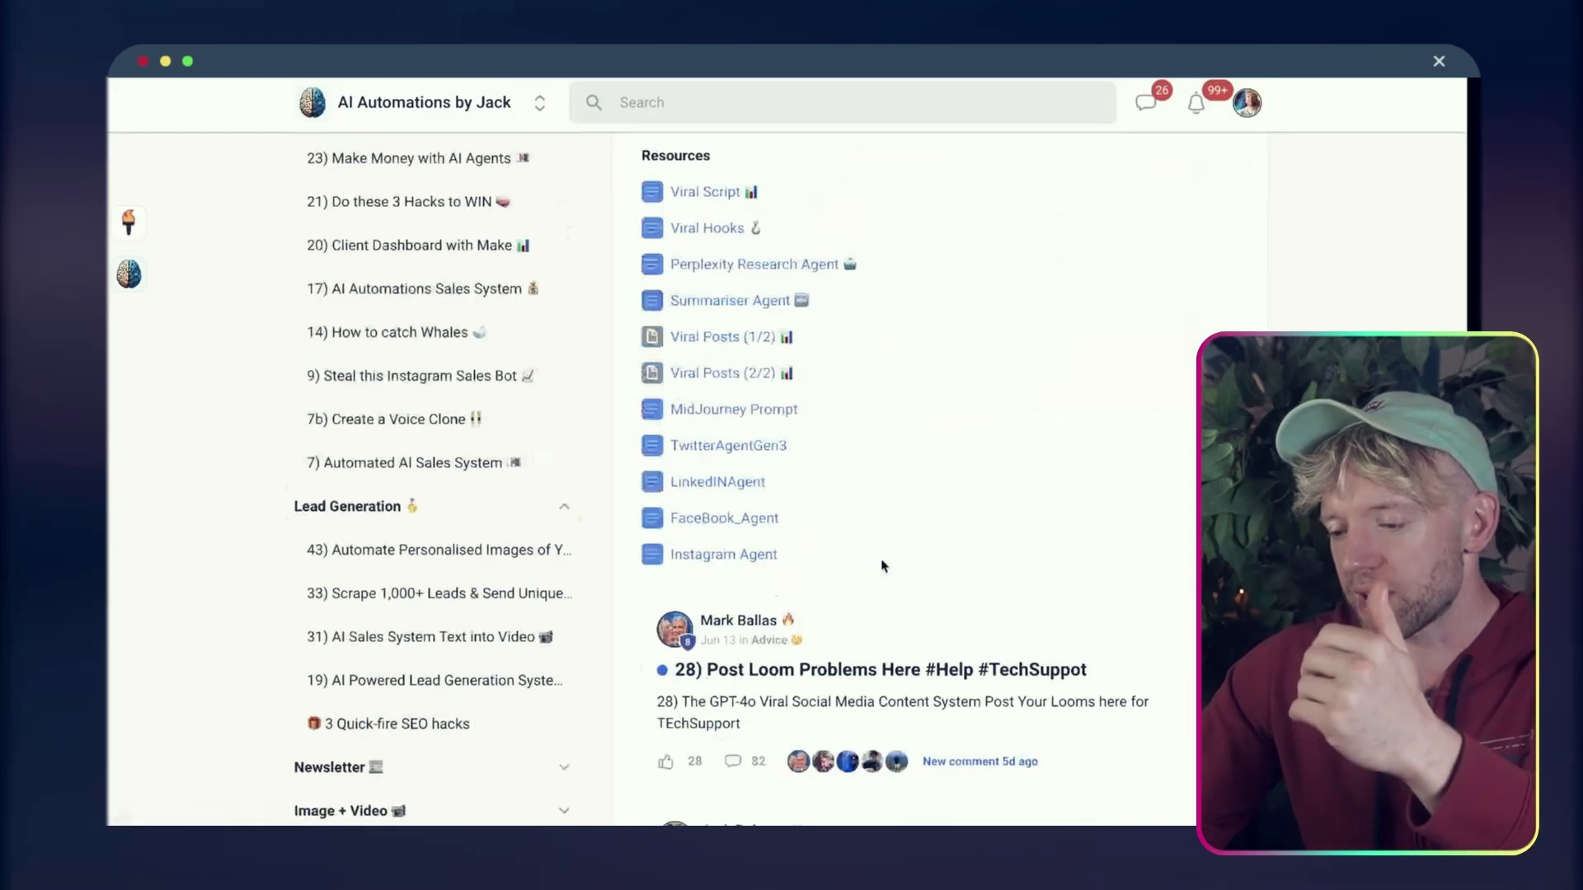
scroll(825, 412, up, 3)
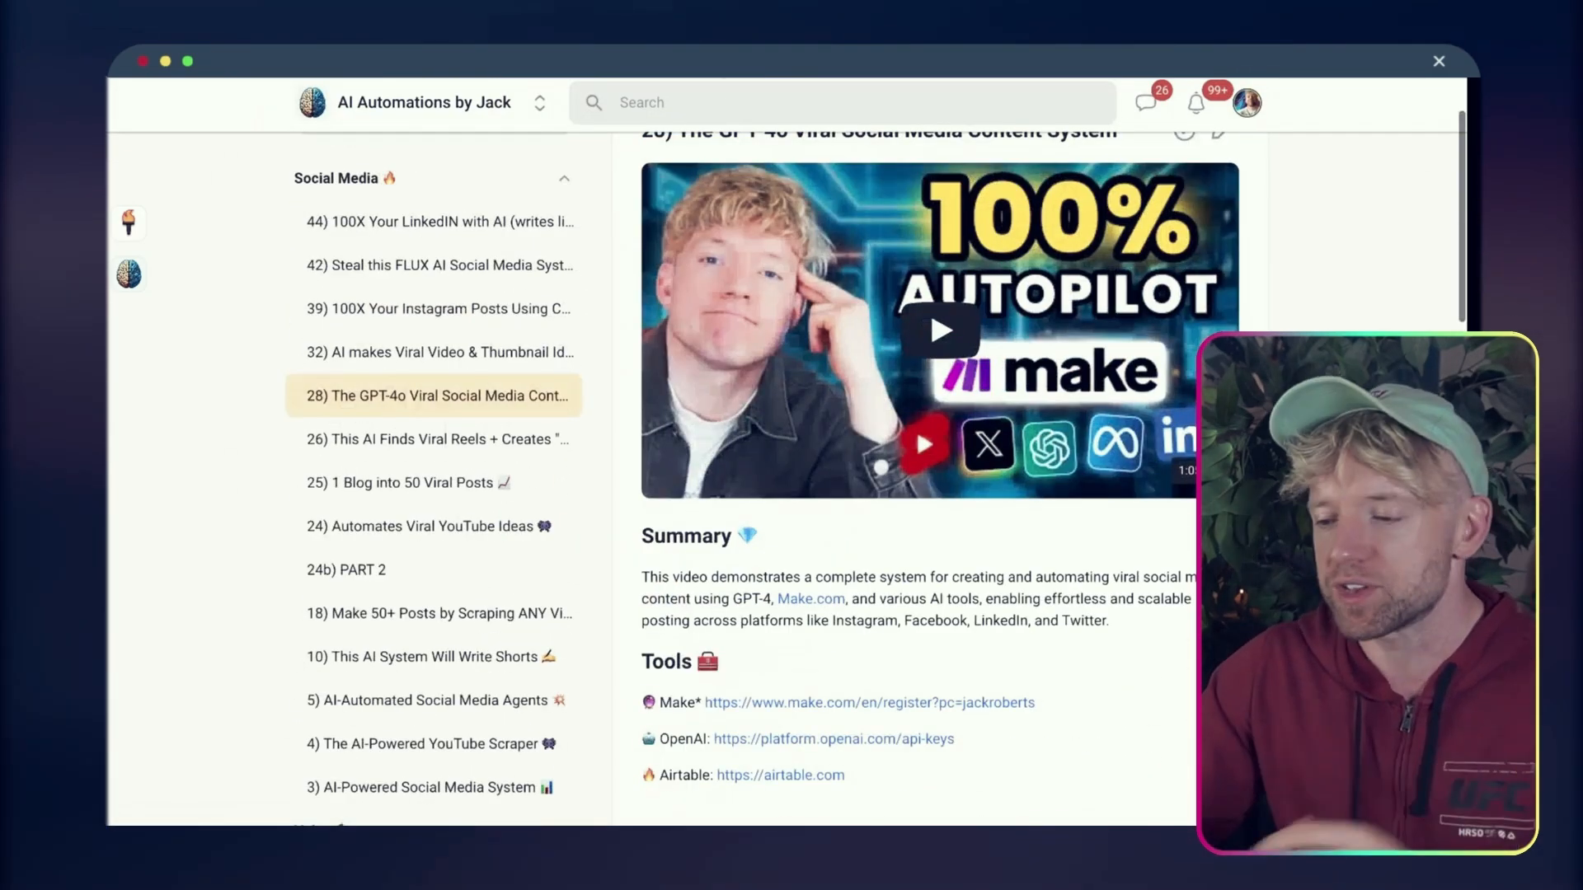
Open the generated PDF in the browser and read its Competitor Website Changes section
key(Return)
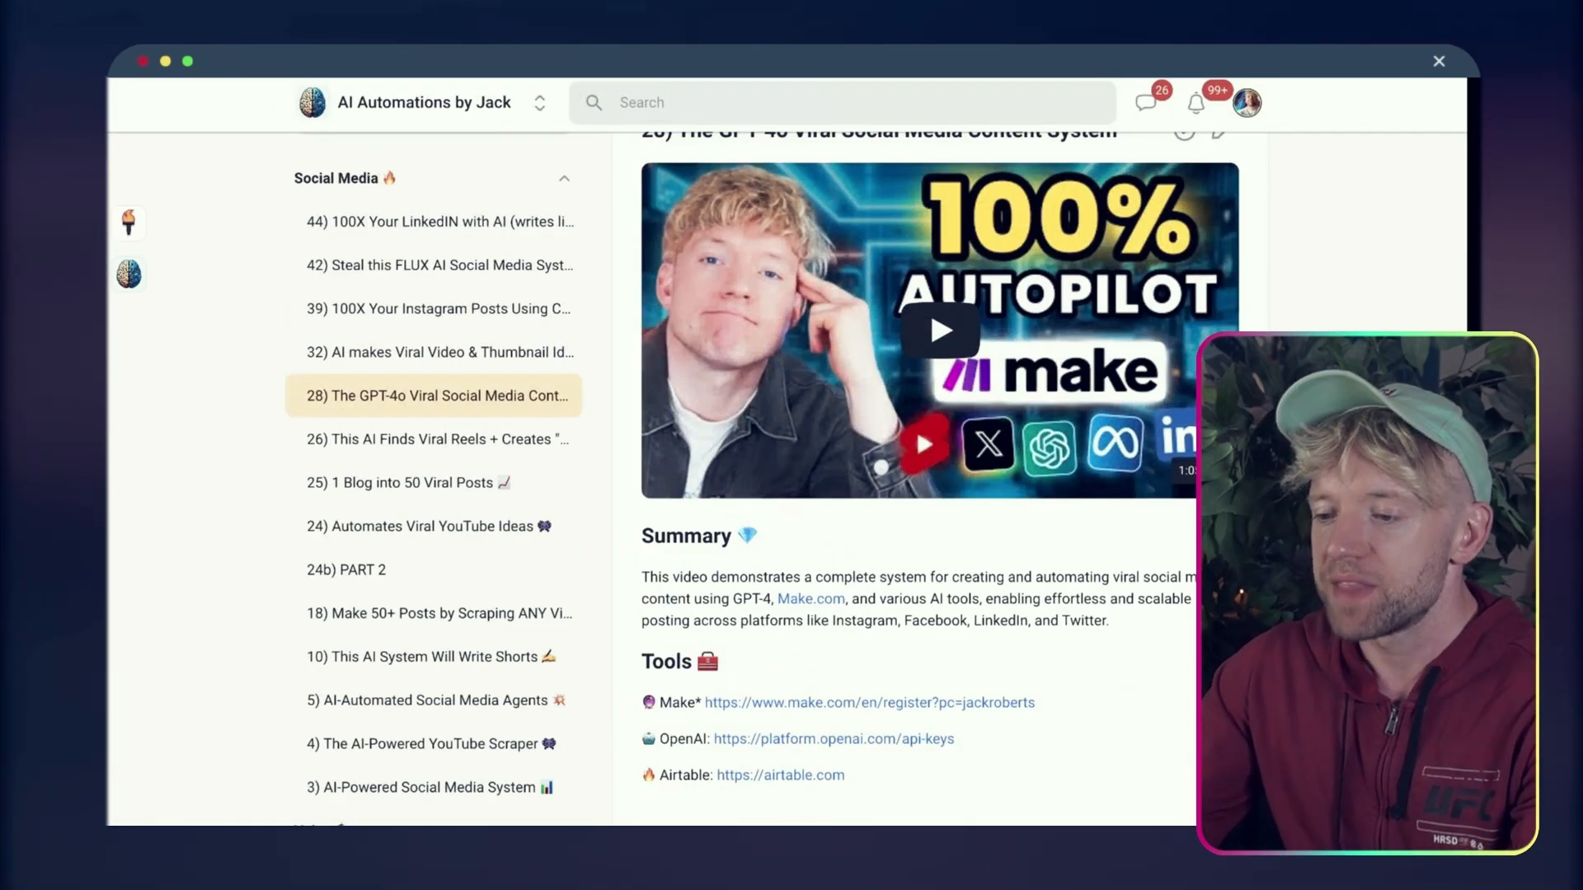
scroll(907, 201, down, 3)
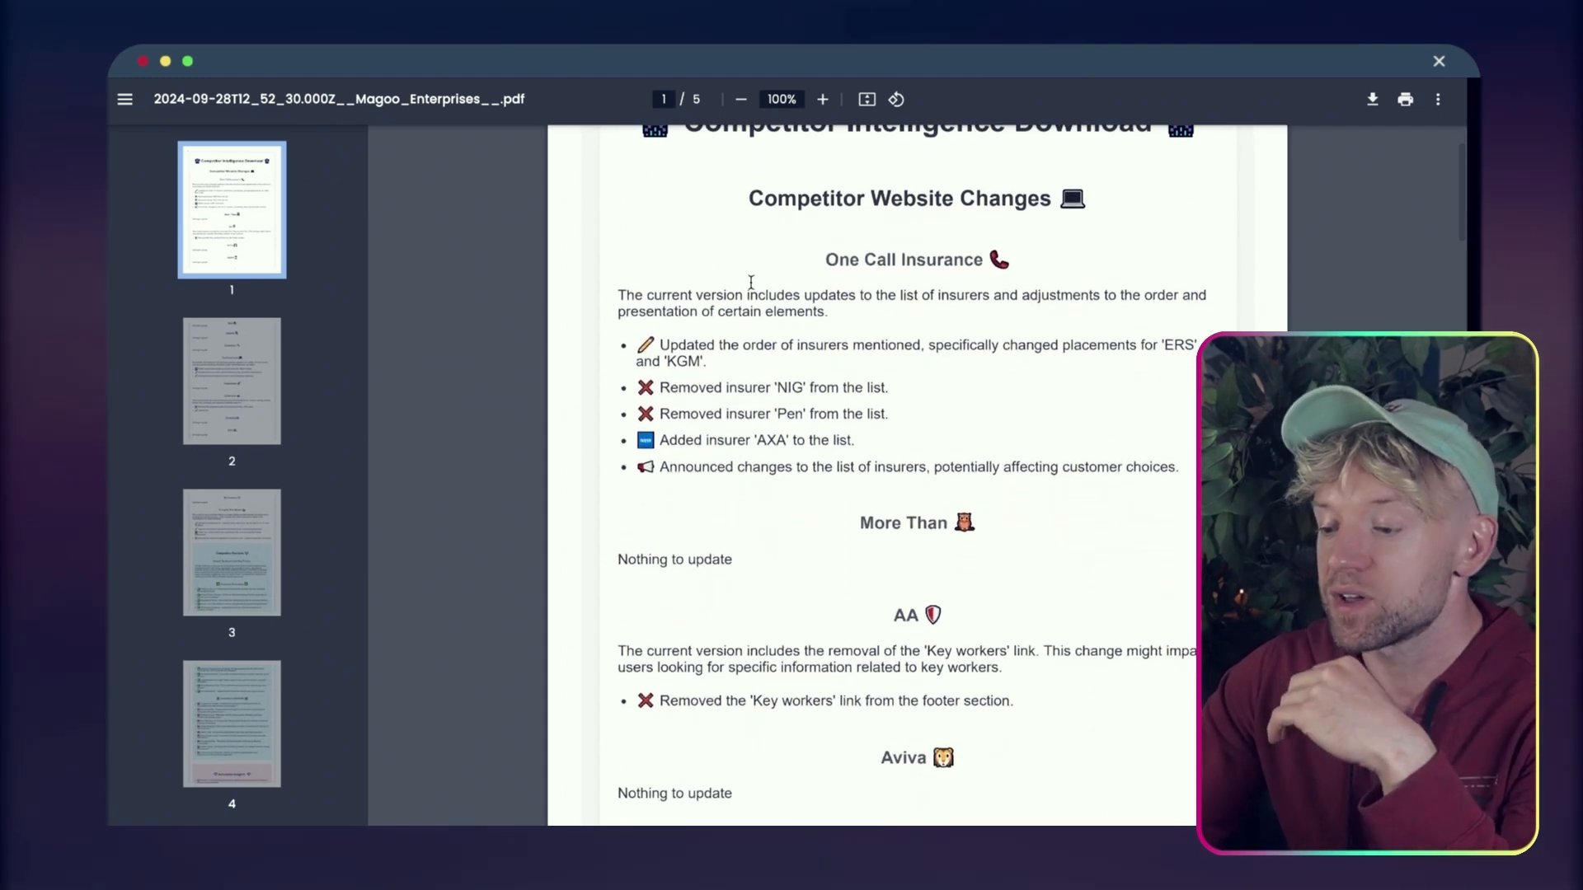
scroll(866, 333, down, 3)
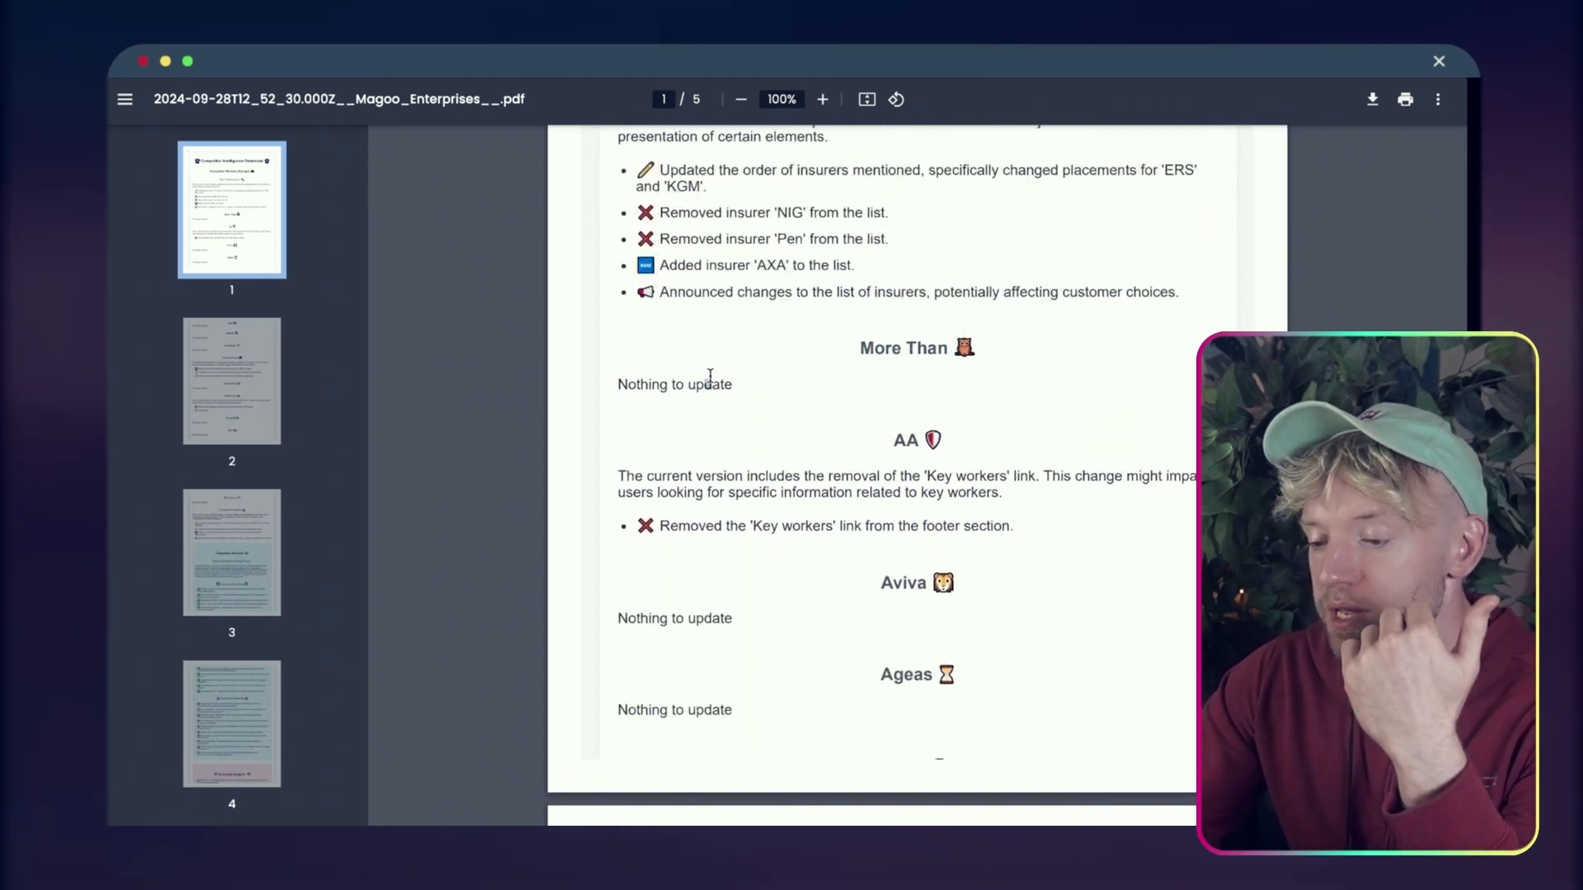
Read the website changes reported for AA, Confused.com, Direct Line and Compare The Market across the PDF's first three pages
scroll(897, 420, down, 2)
drag(1013, 458, 726, 458)
click(796, 455)
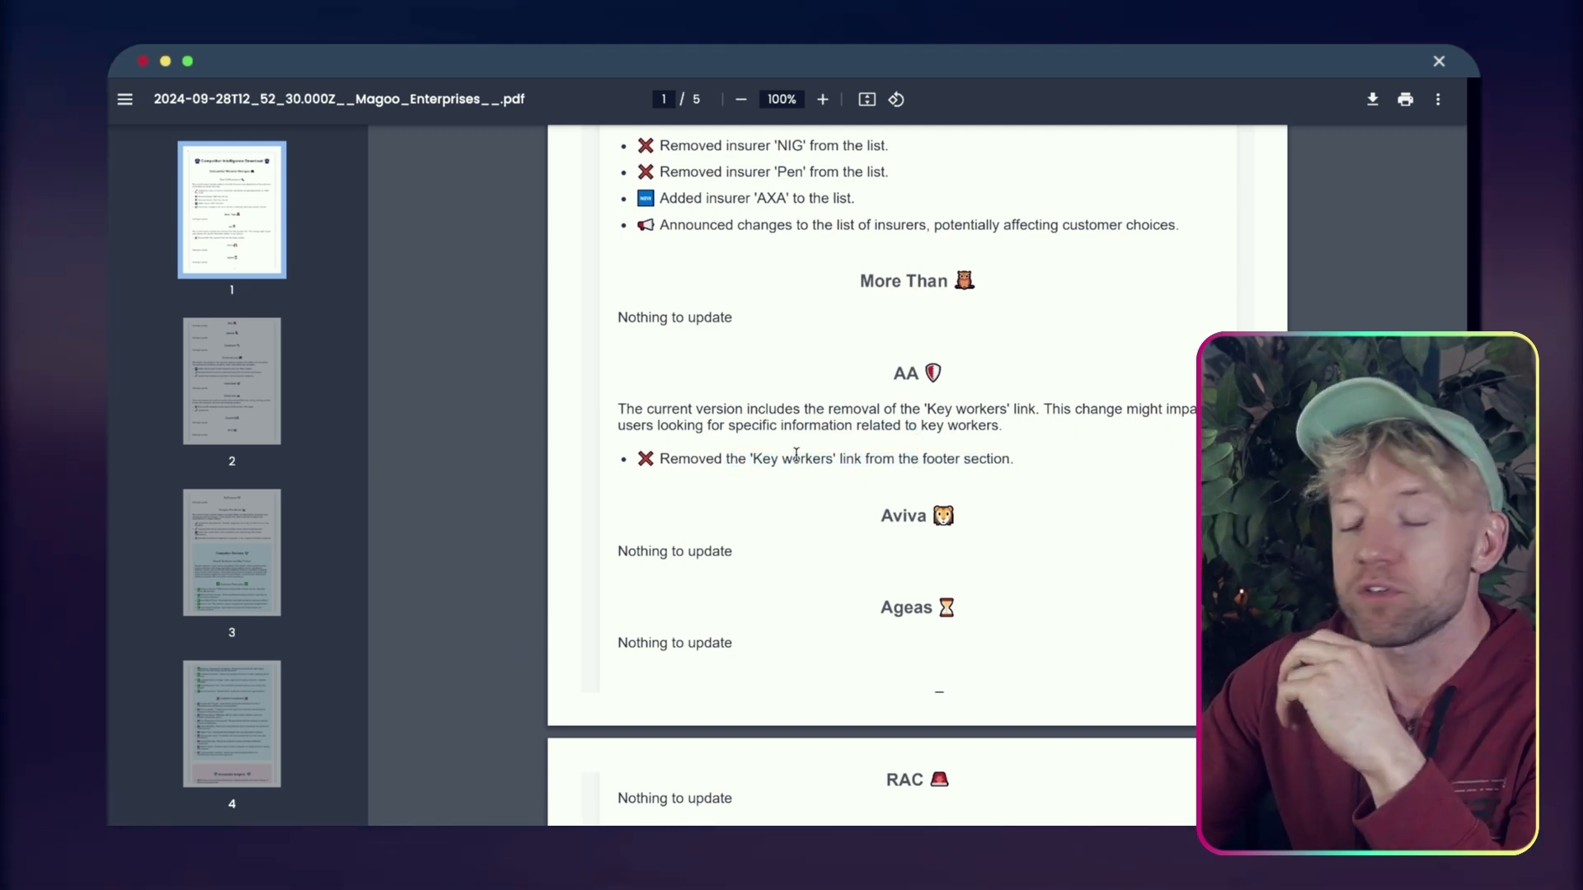
scroll(796, 455, down, 10)
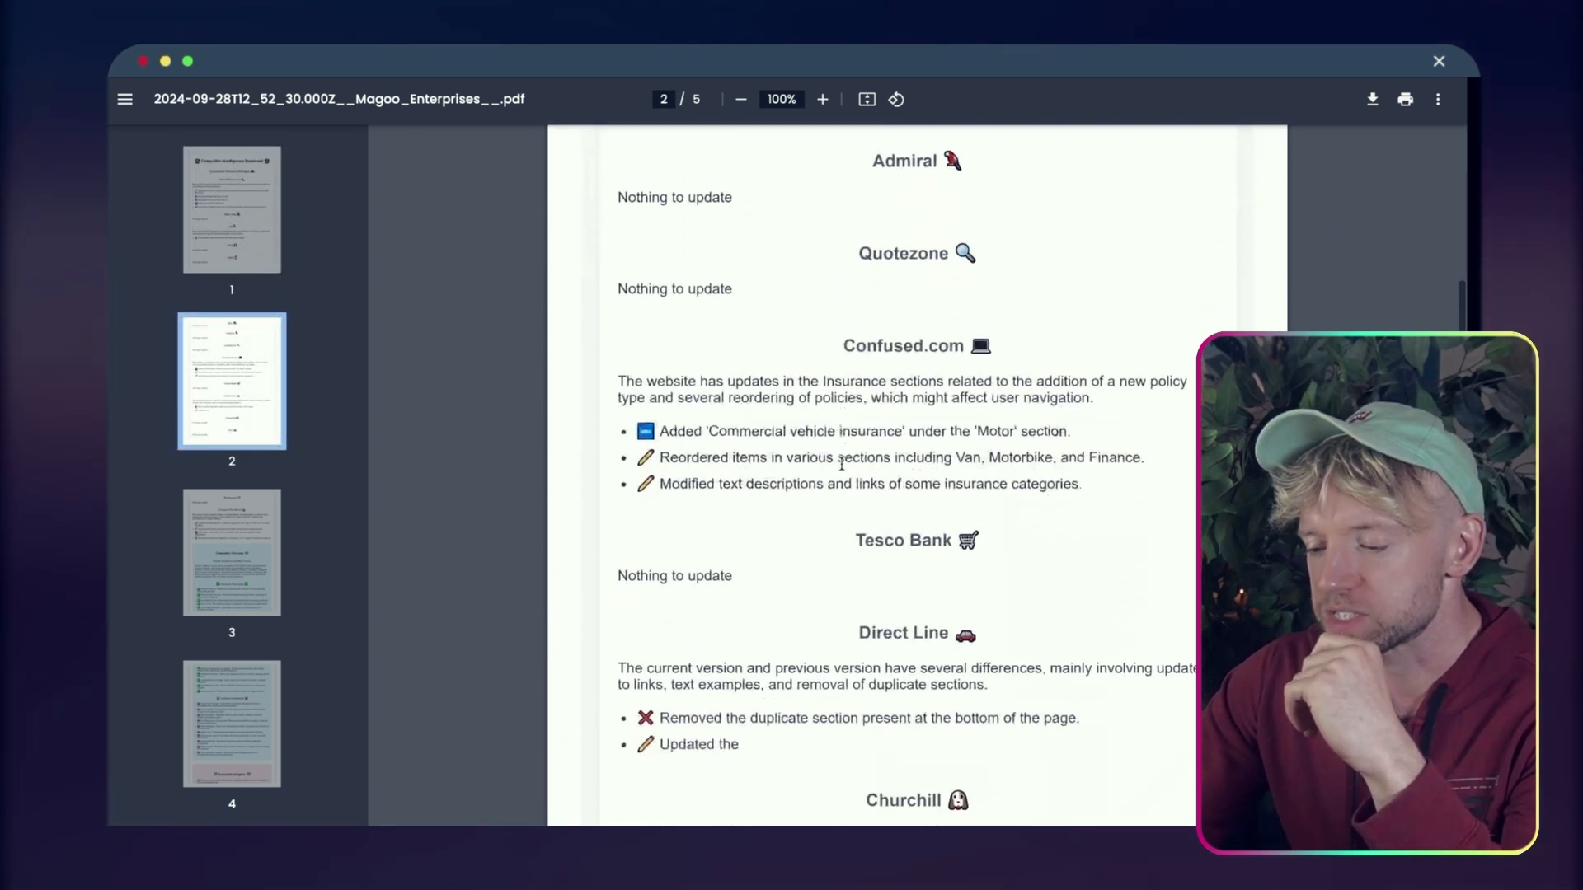
triple_click(837, 390)
click(838, 390)
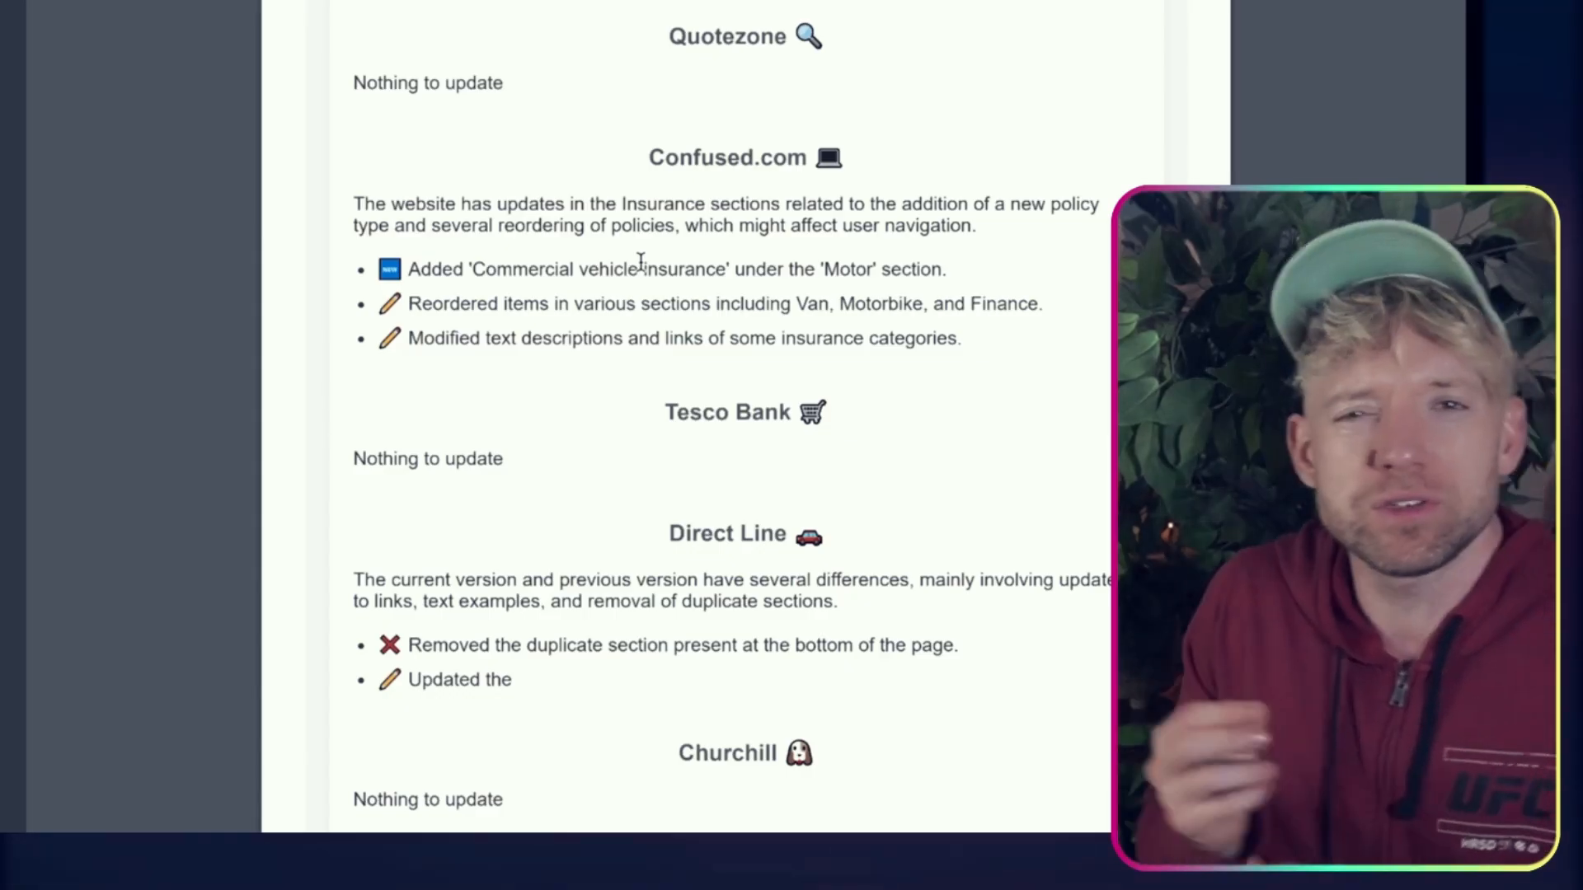
scroll(641, 262, down, 1)
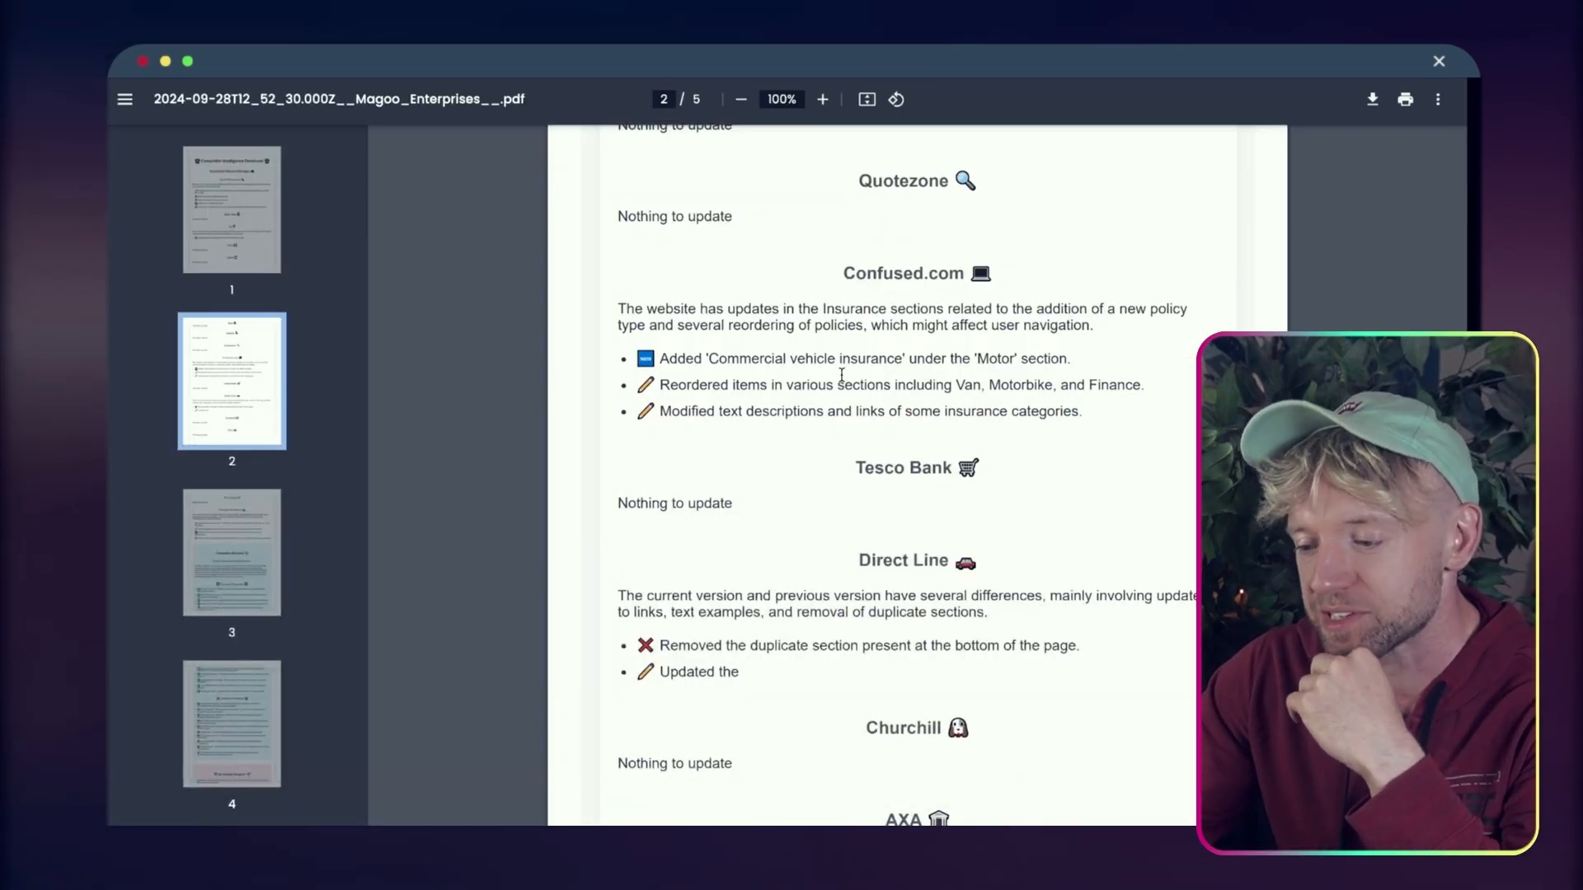
scroll(798, 518, down, 10)
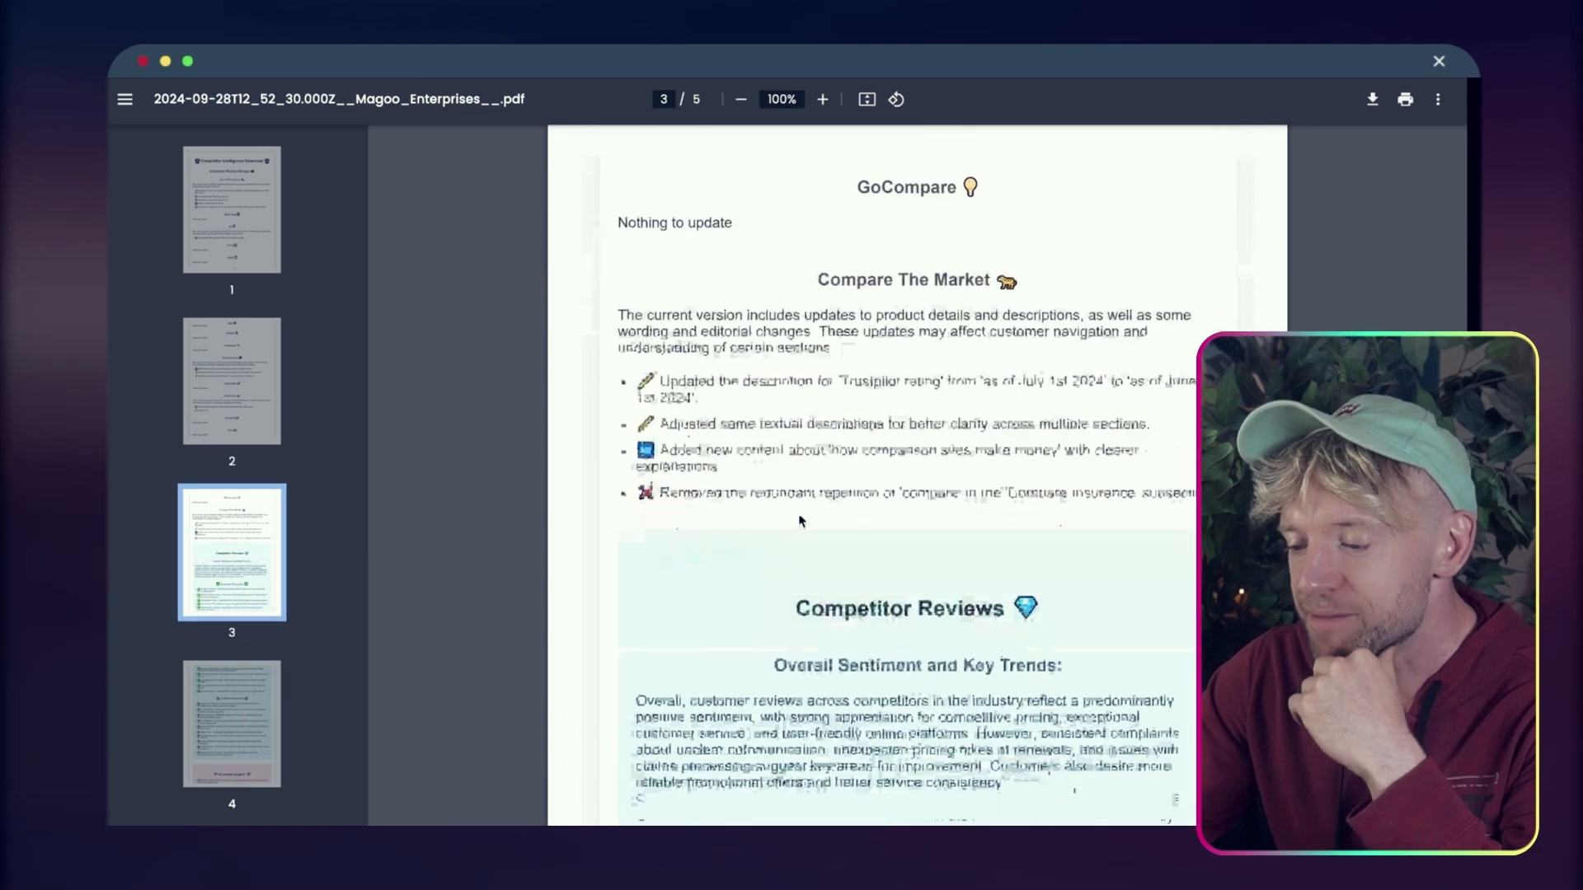
Read the Competitor Reviews summary and the Customer Favourites list, highlighting the Ease of Use comment
scroll(798, 518, down, 5)
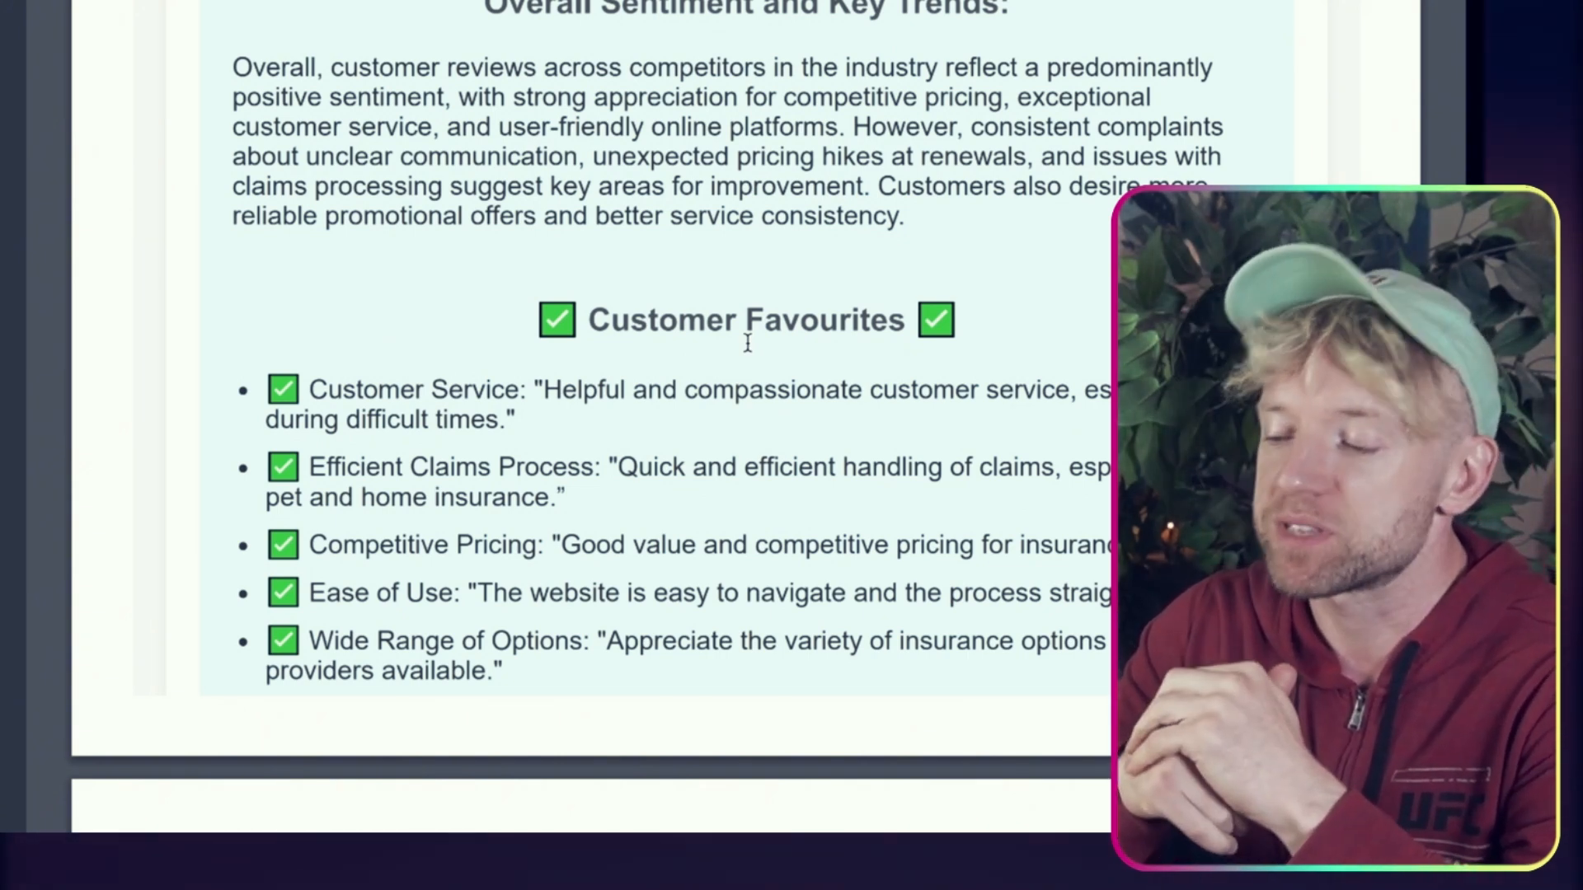
scroll(747, 343, down, 3)
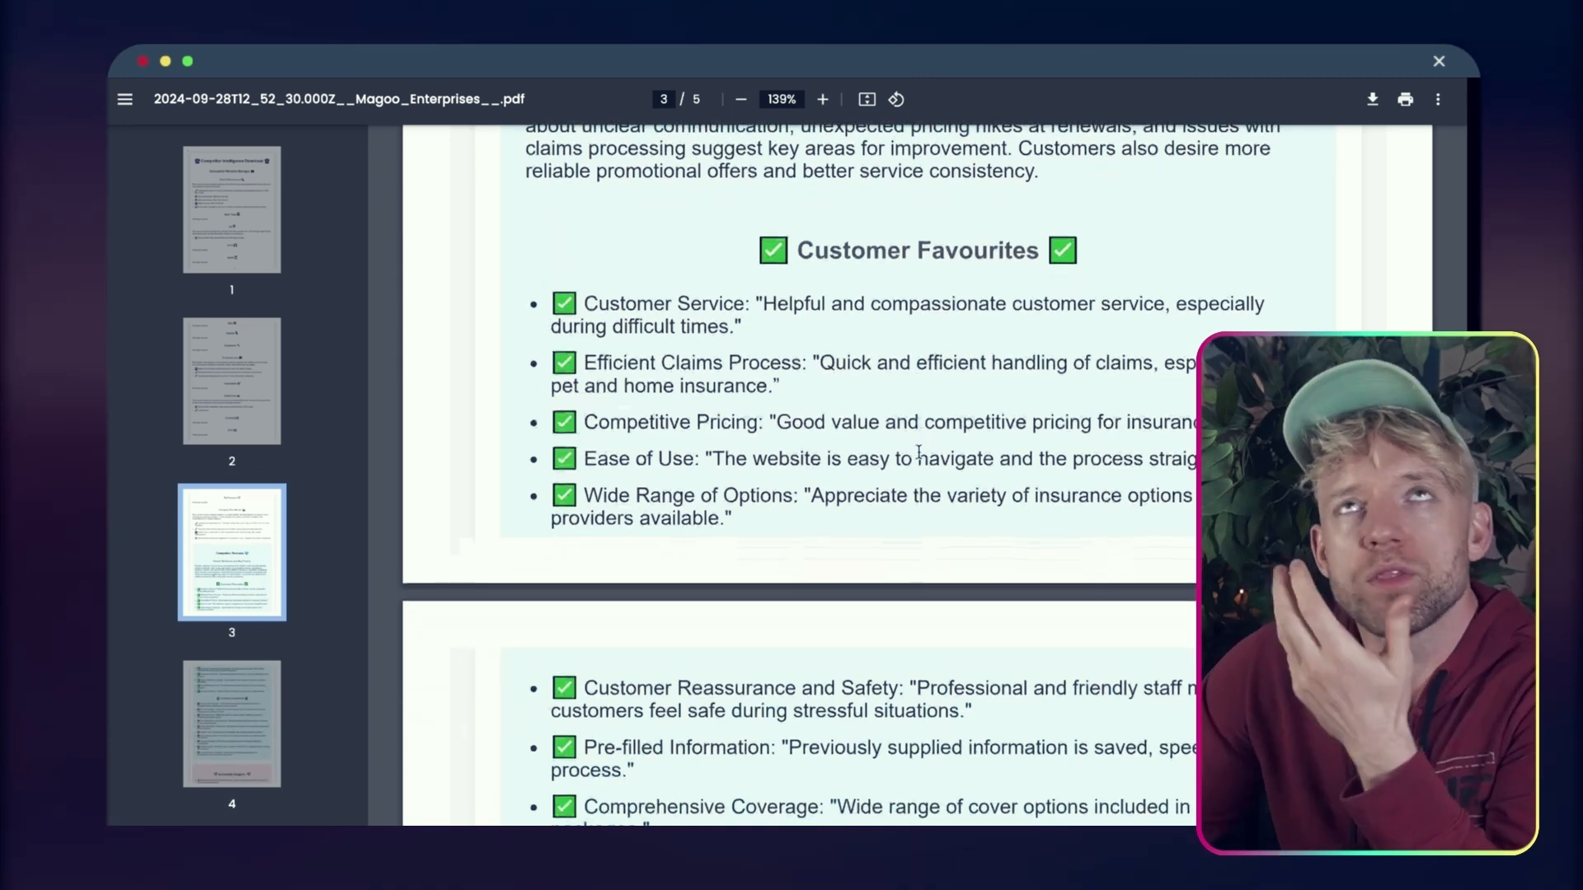
scroll(918, 452, down, 2)
drag(690, 328, 587, 327)
drag(740, 327, 891, 327)
scroll(817, 388, down, 1)
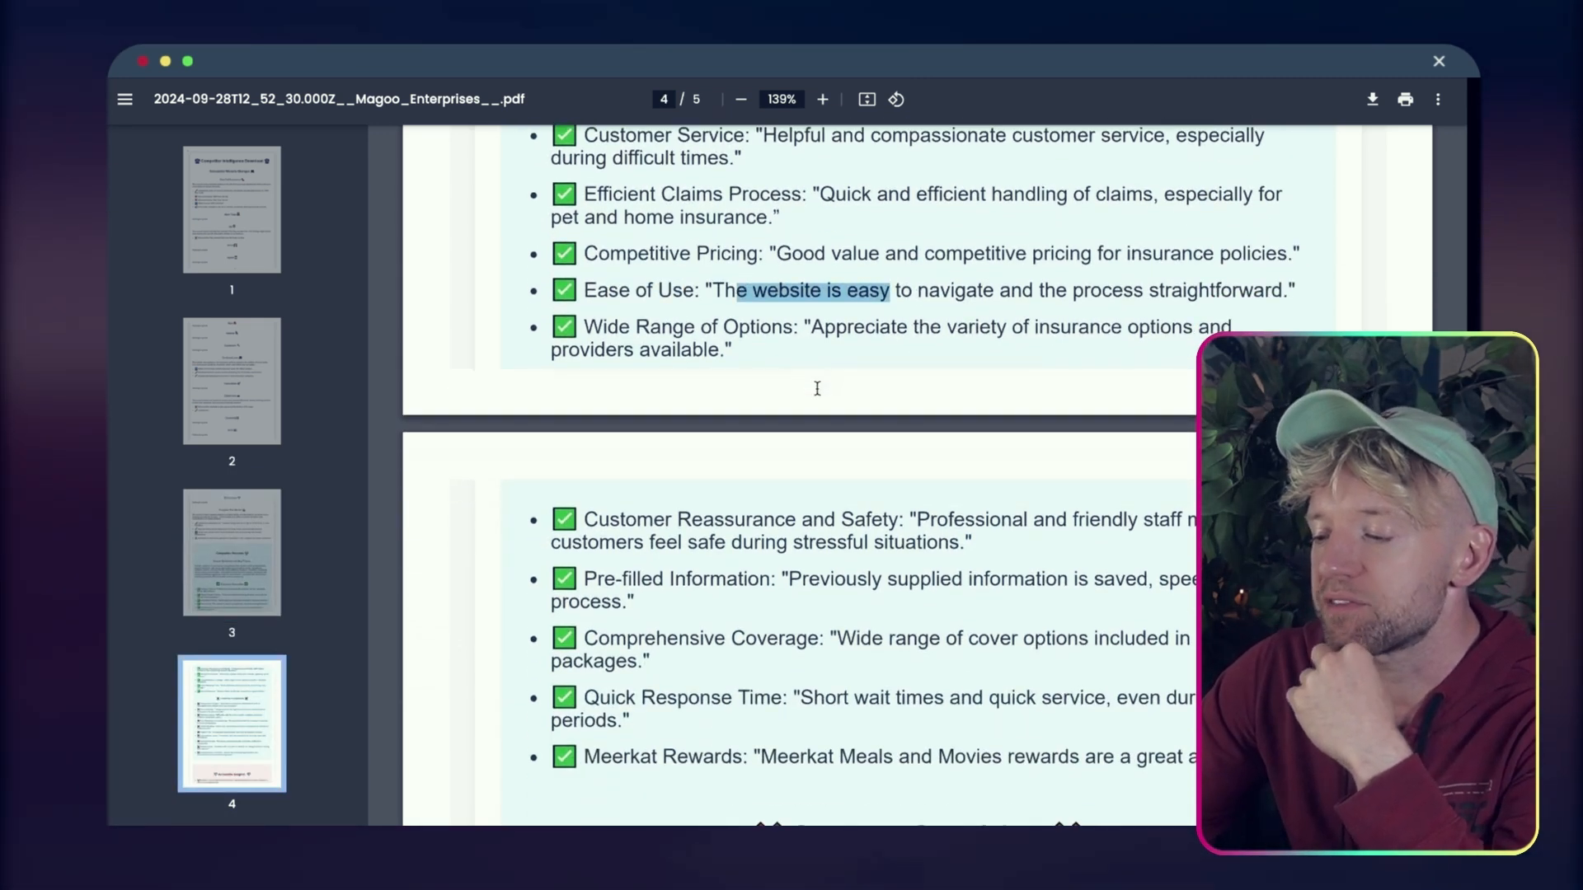
scroll(817, 388, down, 3)
drag(812, 445, 667, 445)
Examine the Customer Complaints list in the PDF, highlighting the entries being discussed
scroll(750, 540, down, 5)
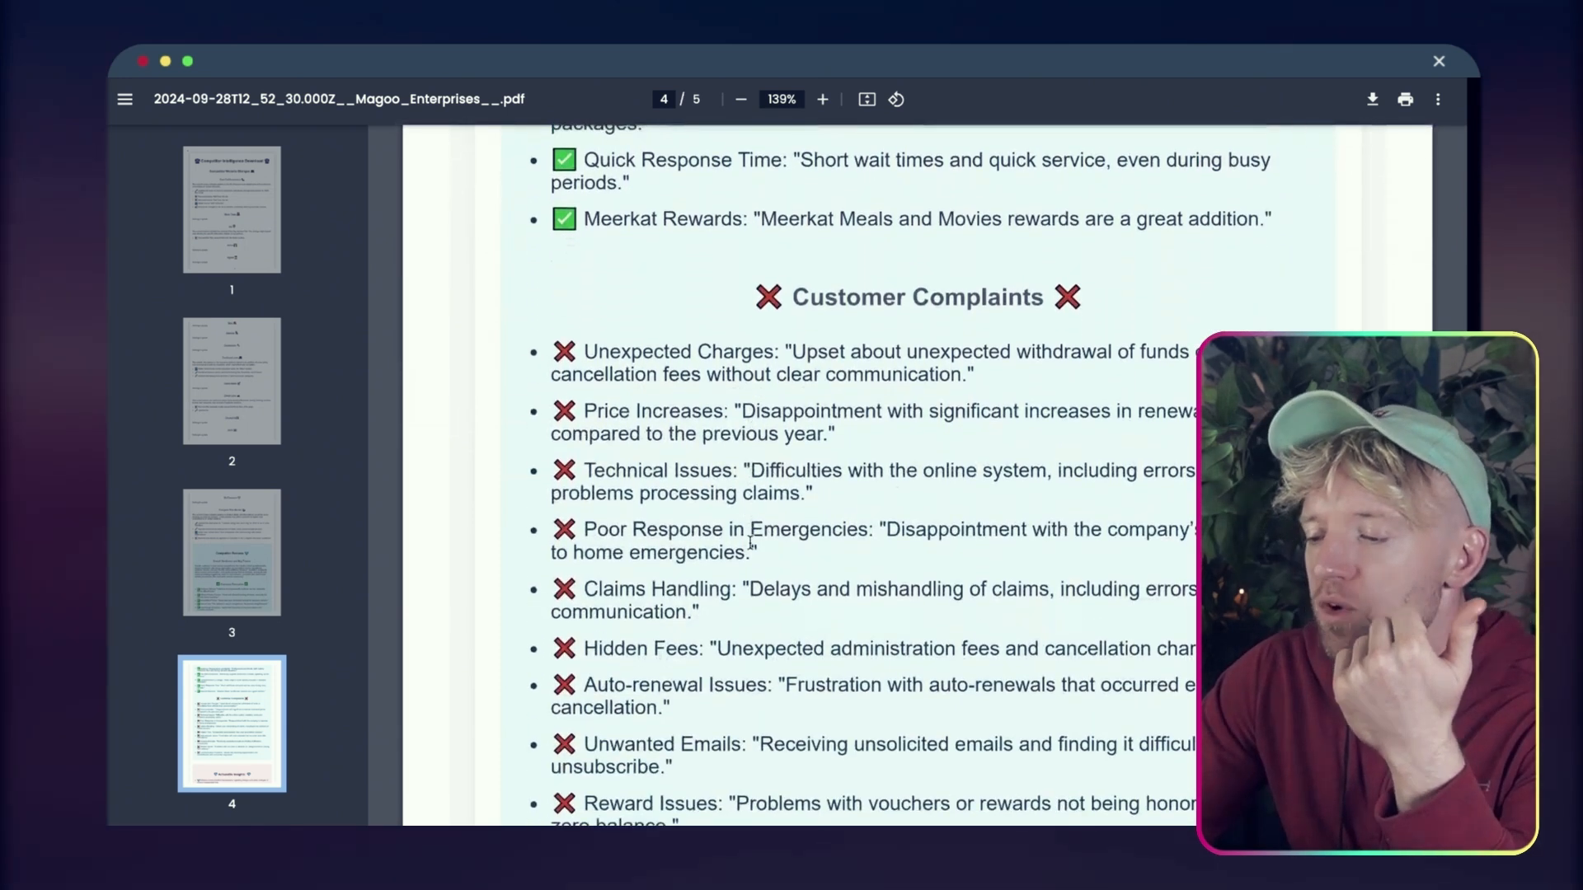
scroll(750, 540, down, 1)
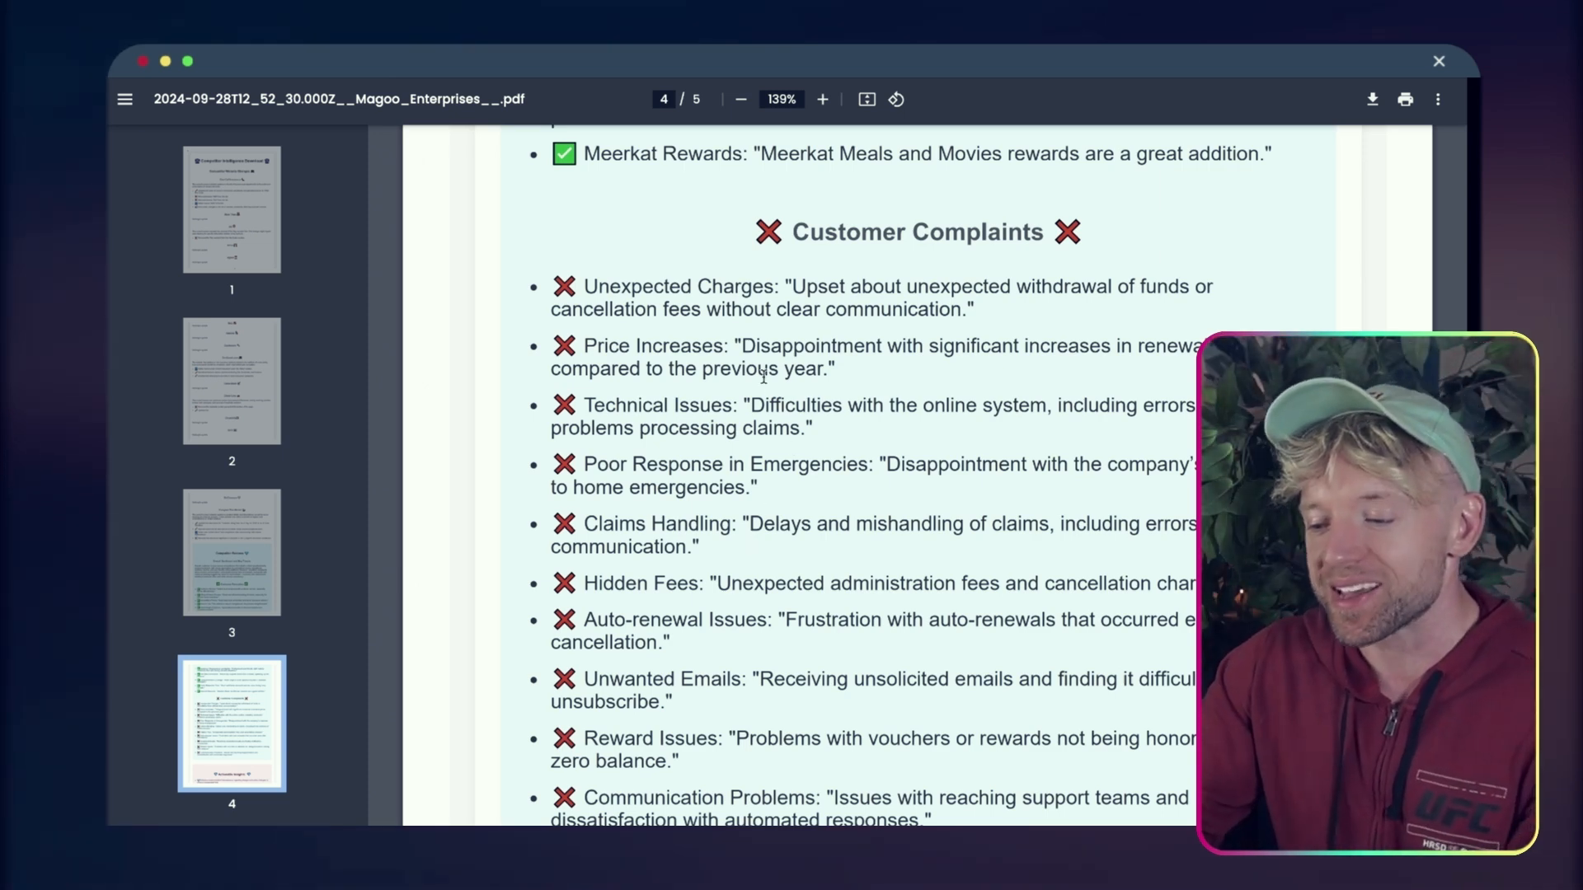
drag(627, 268, 593, 322)
scroll(704, 367, down, 2)
drag(721, 389, 670, 384)
scroll(692, 441, down, 5)
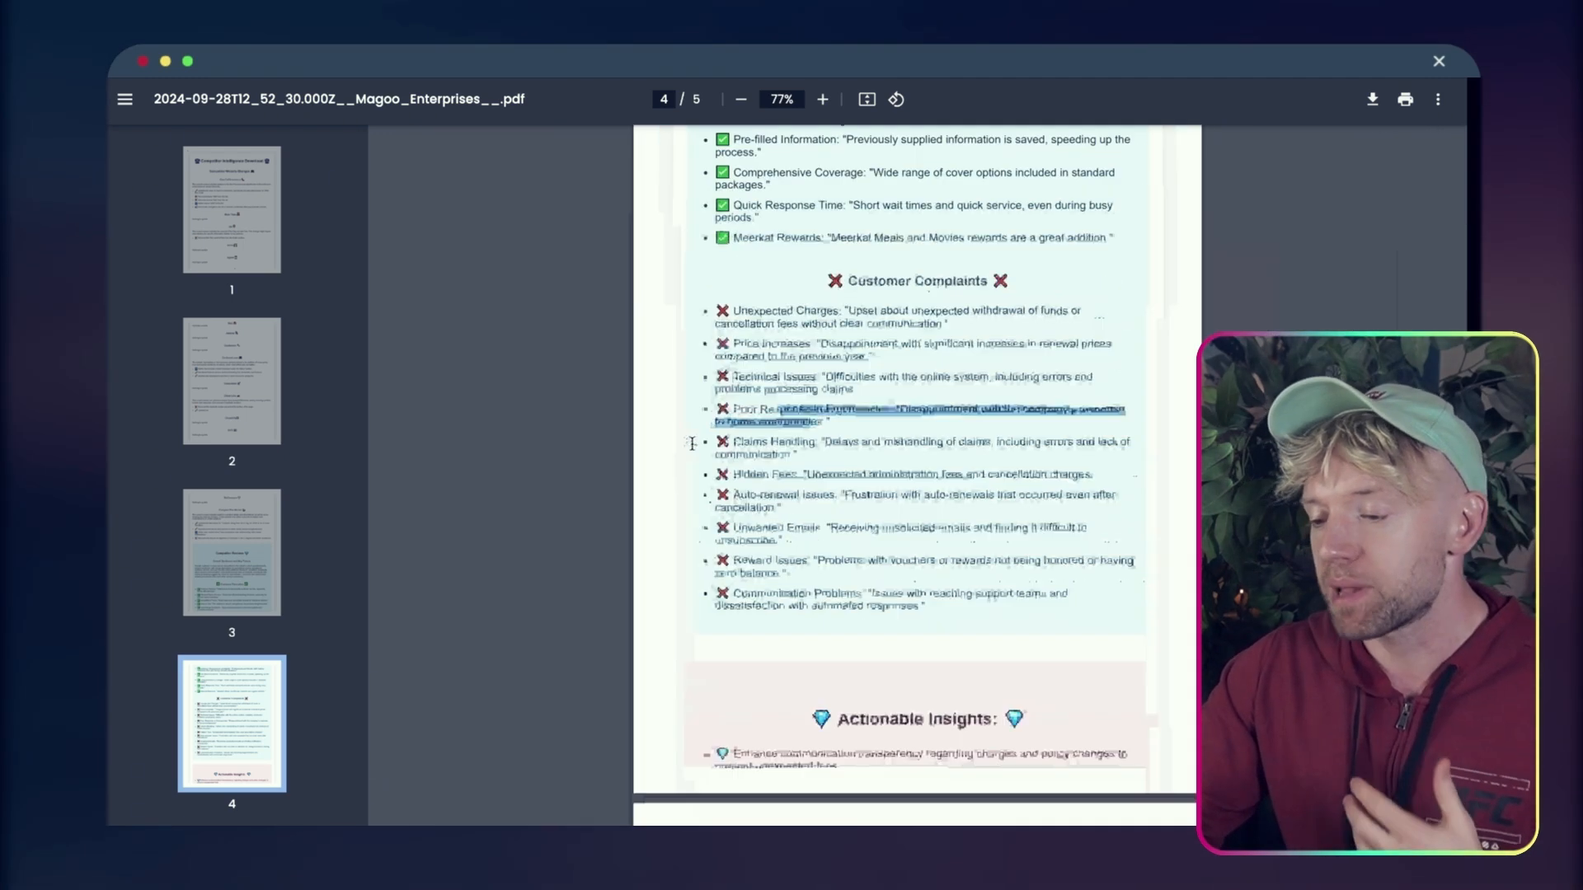
Read the Actionable Insights and Additional Insights sections, and return to the competitor website changes on page 2
scroll(709, 511, down, 5)
scroll(721, 577, down, 3)
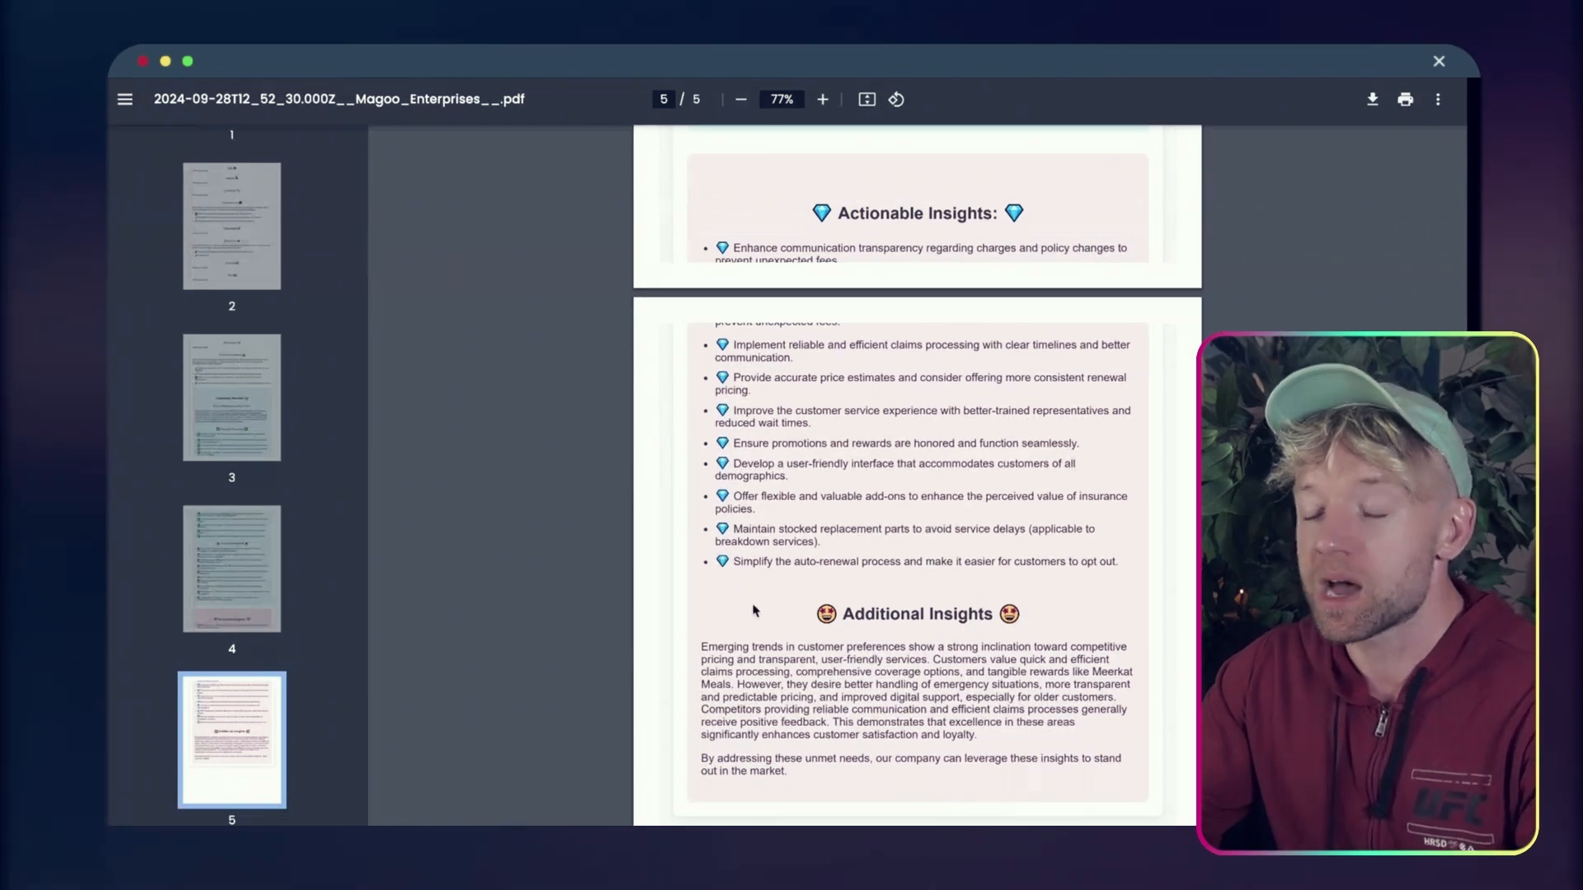
scroll(905, 519, down, 3)
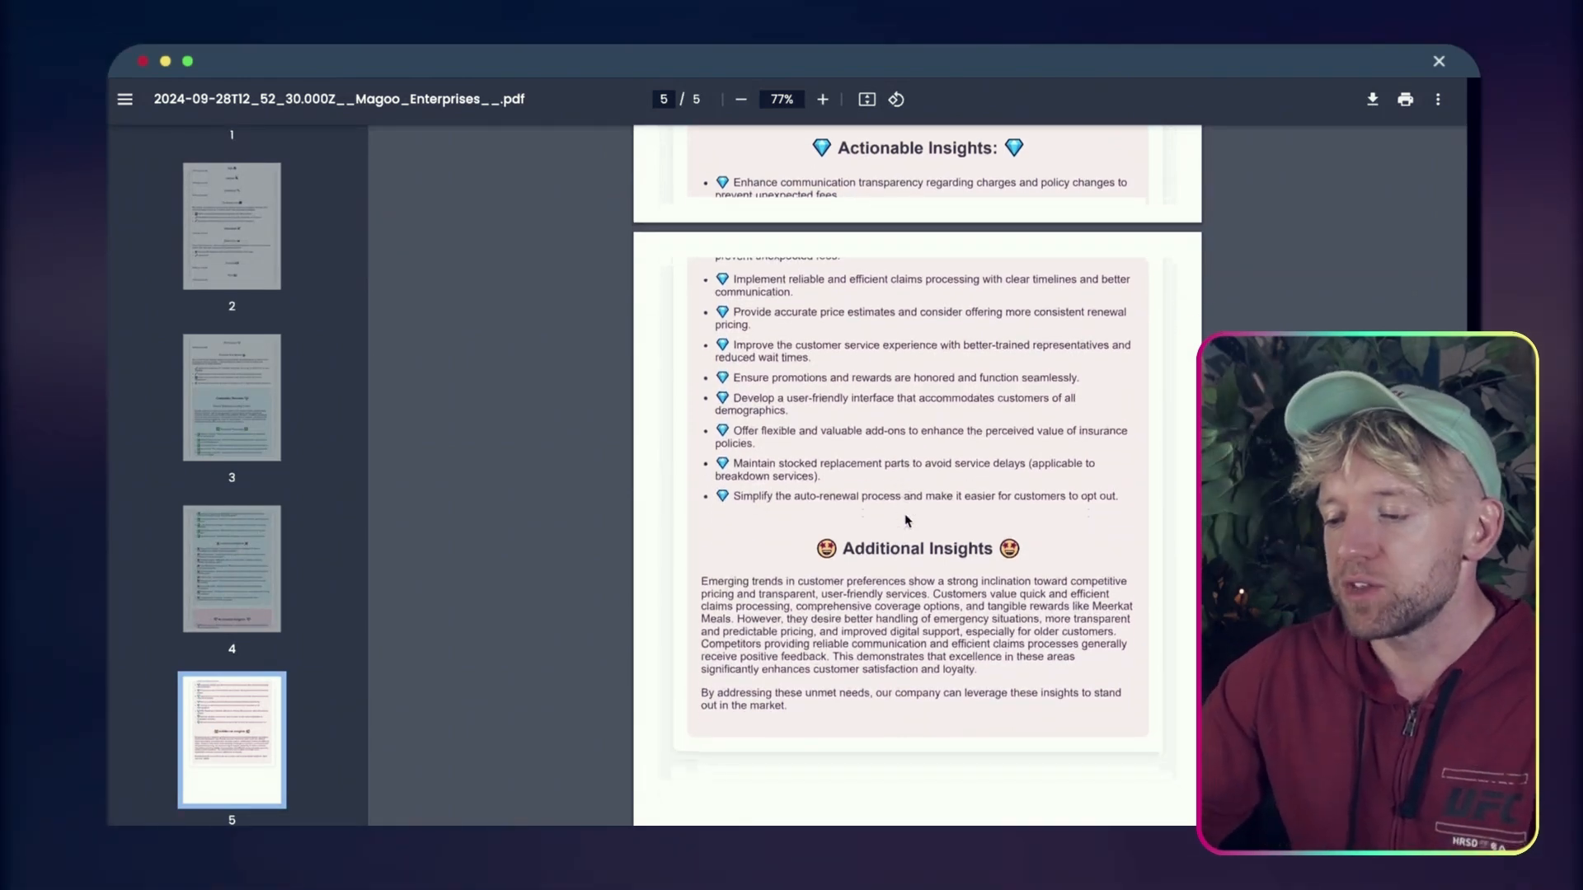
scroll(905, 520, up, 20)
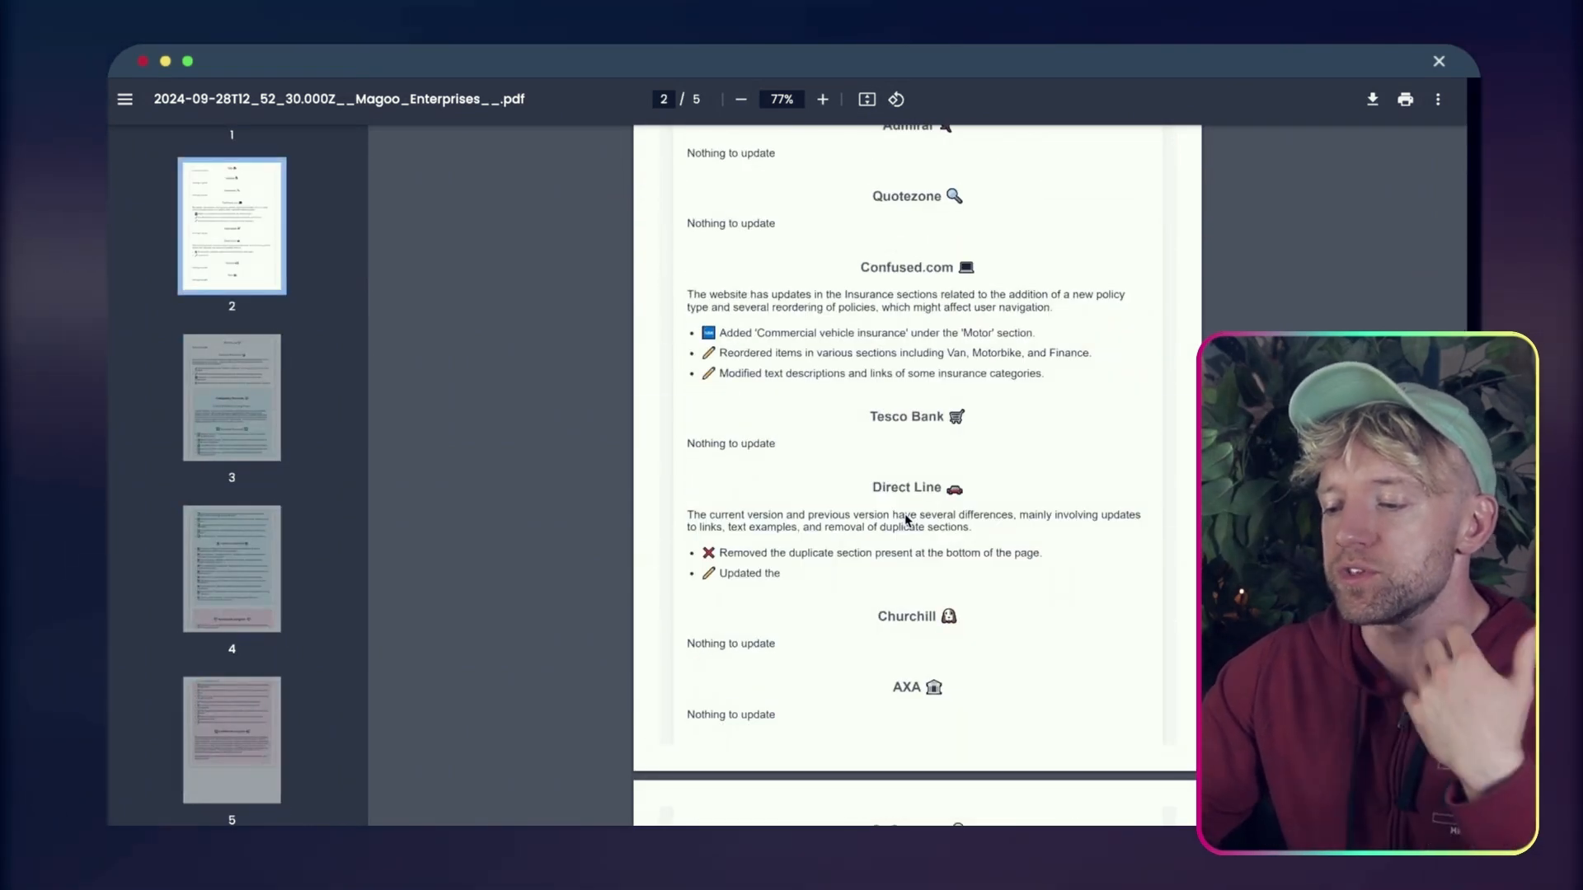
scroll(905, 520, up, 2)
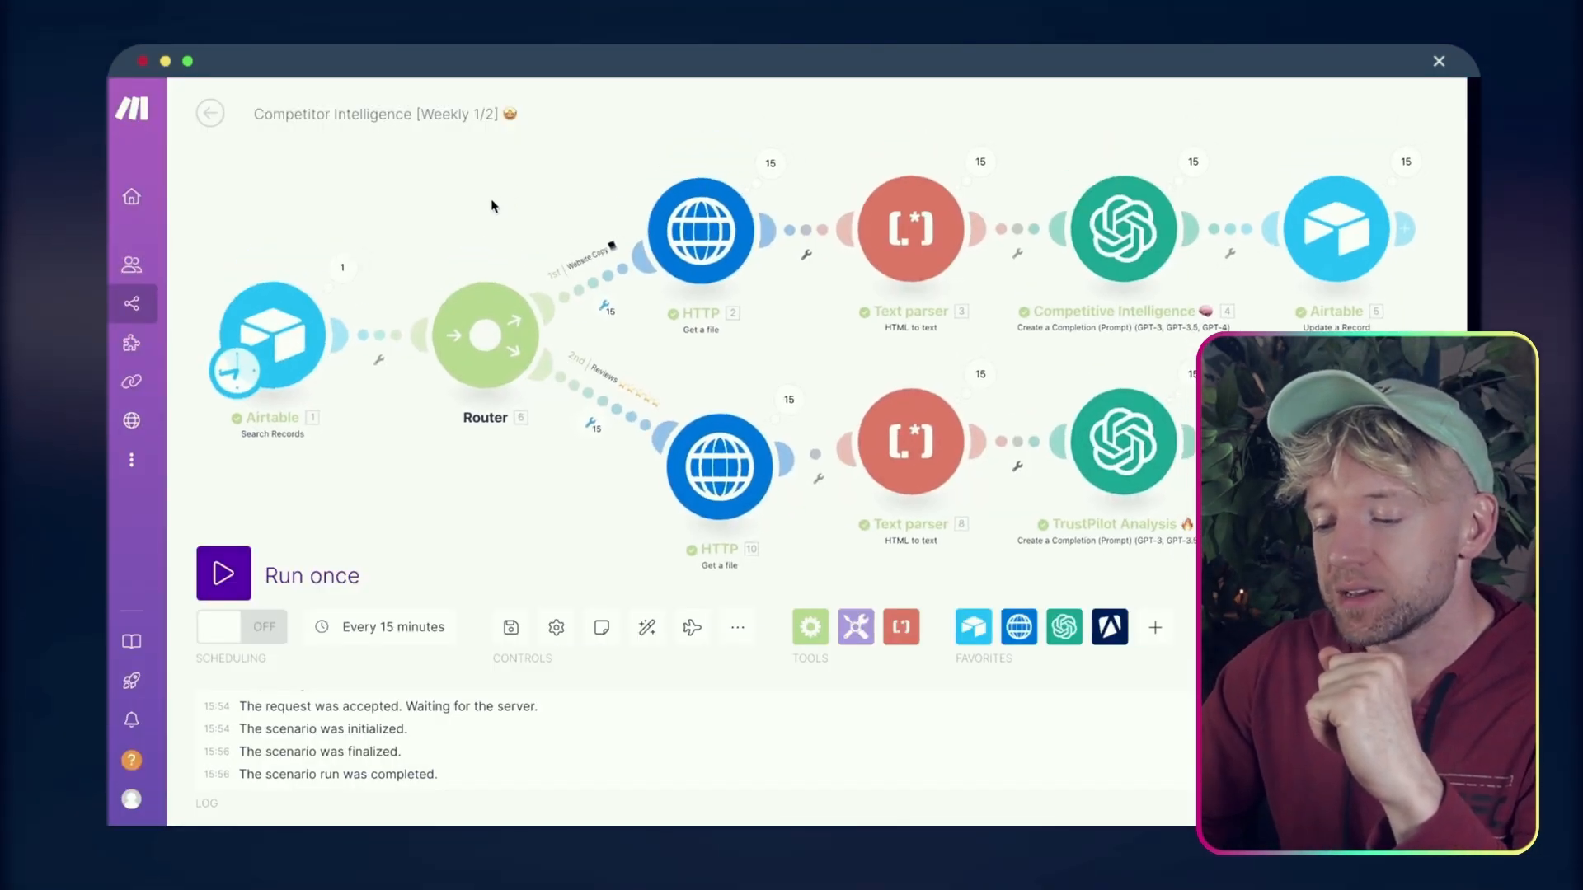
Switch to the Competitor Intelligence [Weekly 1/2] scenario in Make and slightly reposition the HTTP modules on the website and reviews routes
mouse_move(691, 238)
mouse_down()
mouse_move(685, 206)
mouse_move(720, 245)
mouse_up()
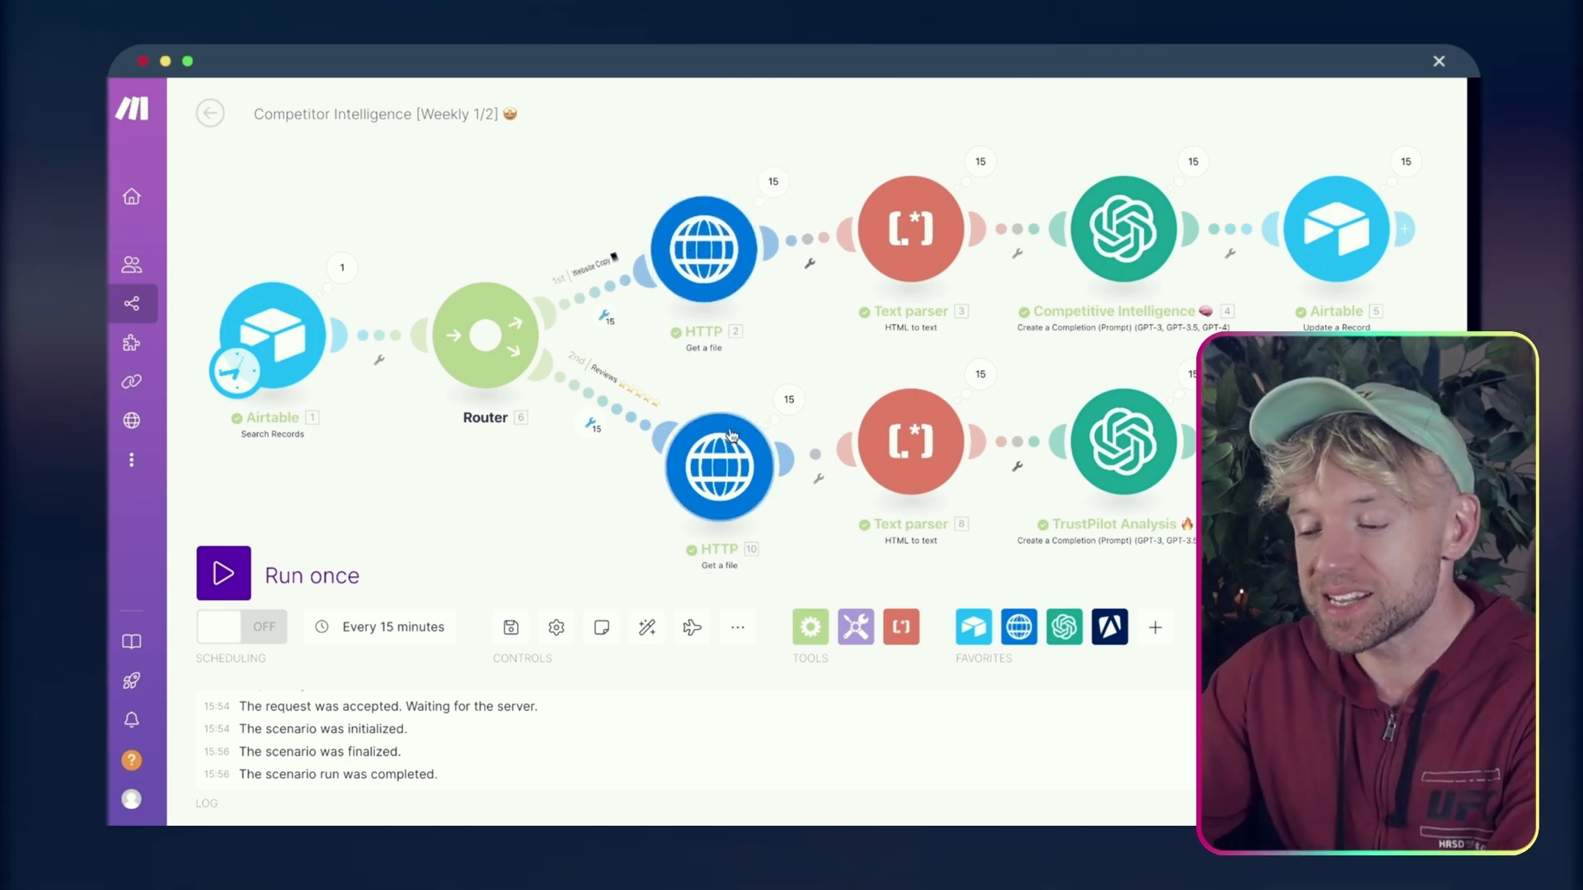
drag(736, 472, 738, 452)
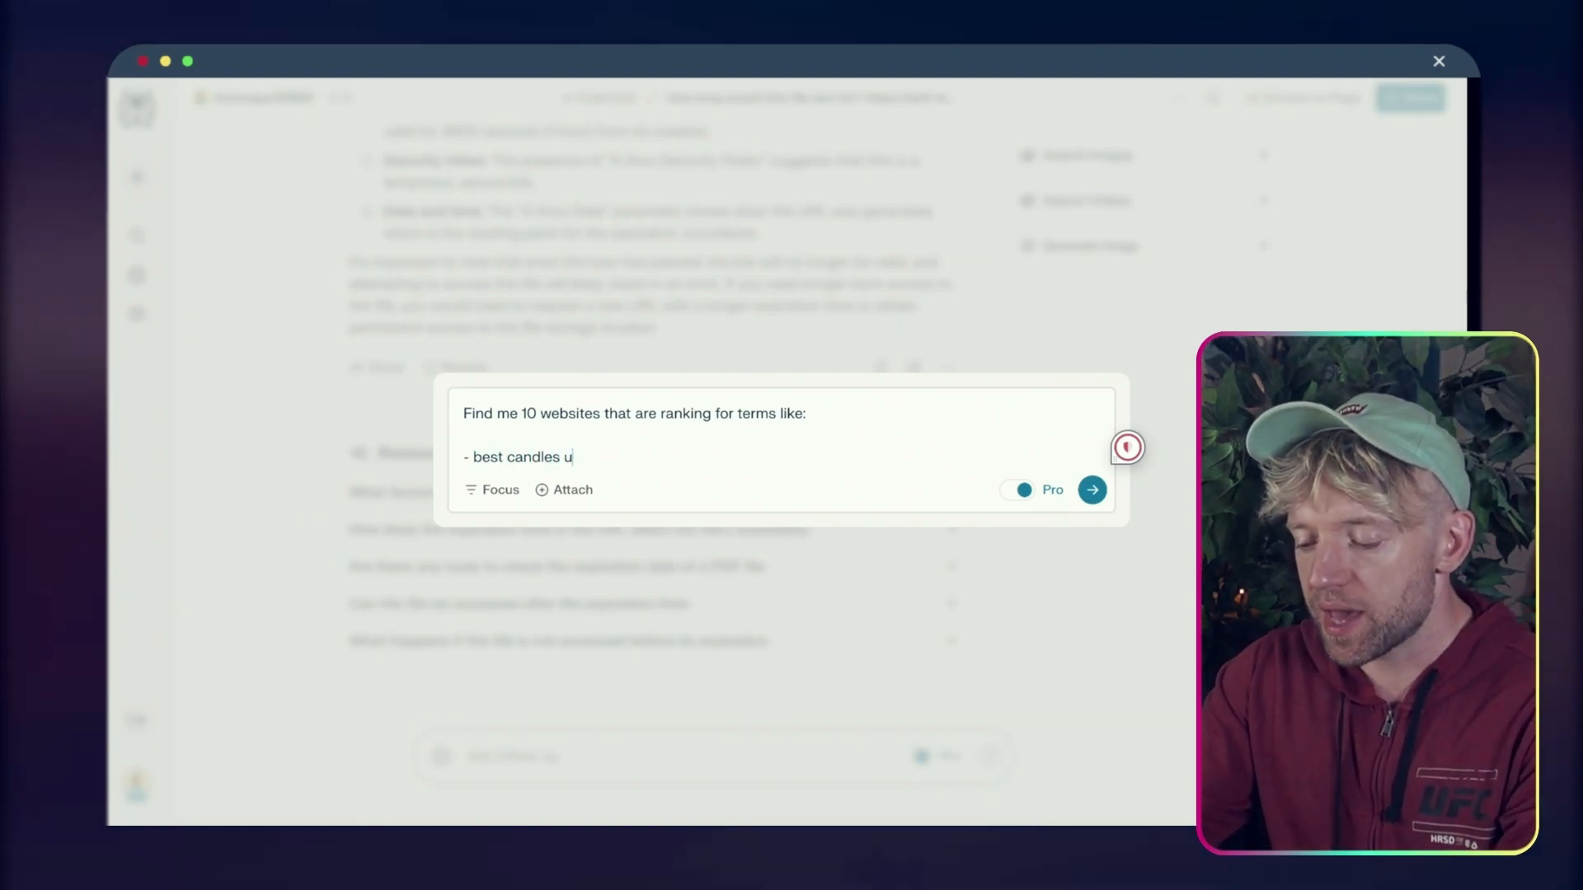
Try to ask Perplexity for 10 websites ranking for best candles uk, cheap candles and high quality candles, avoiding websites like amazon
text(uk)
key(shift+Return)
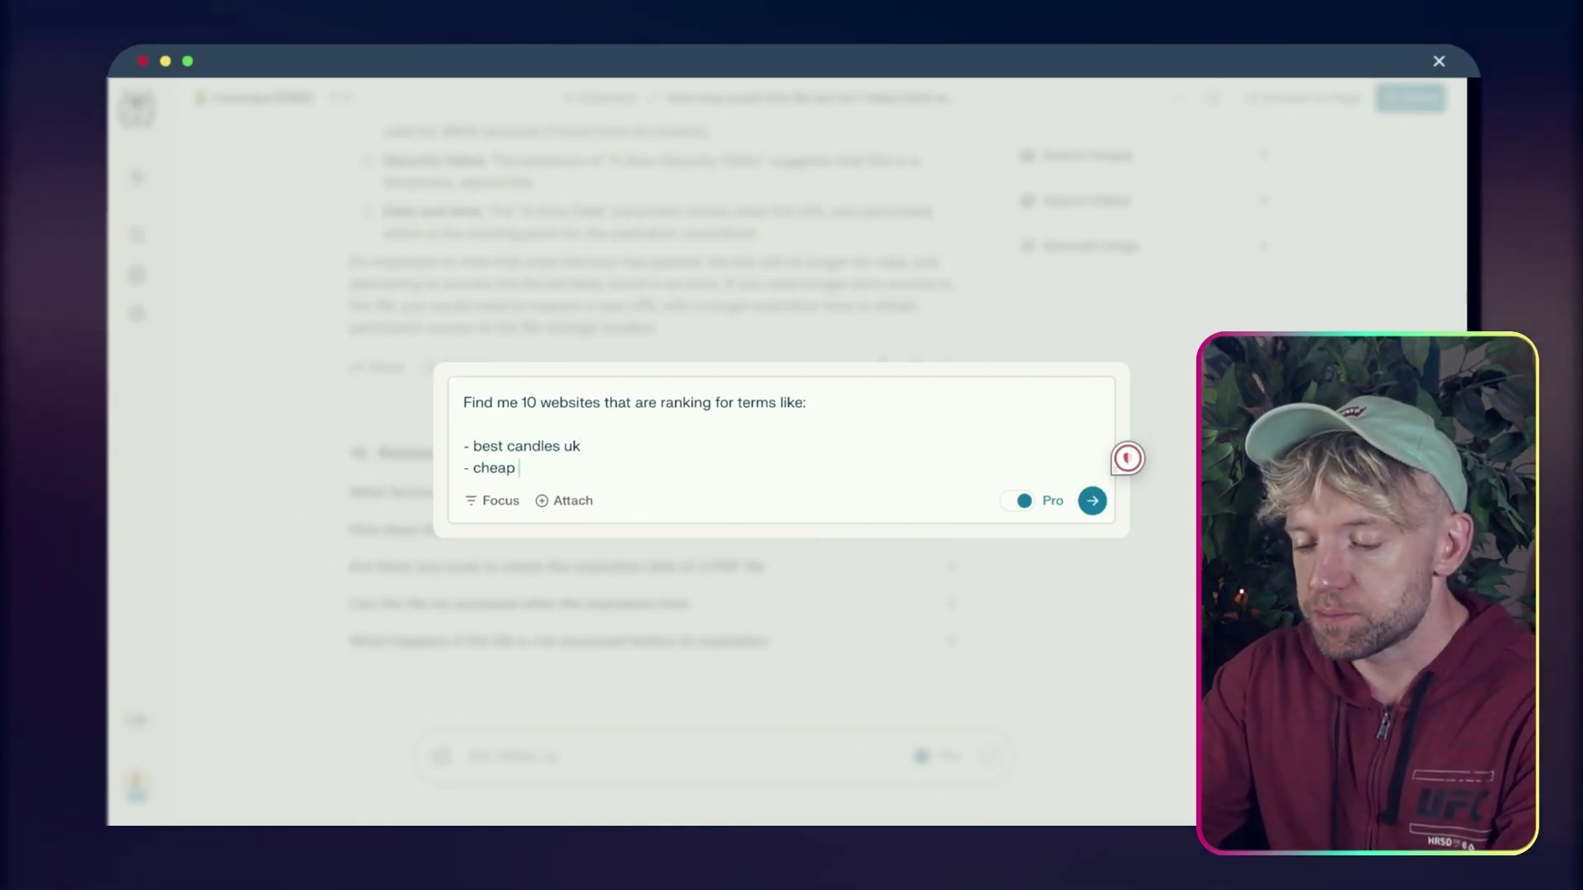
key(shift+Return)
text(high )
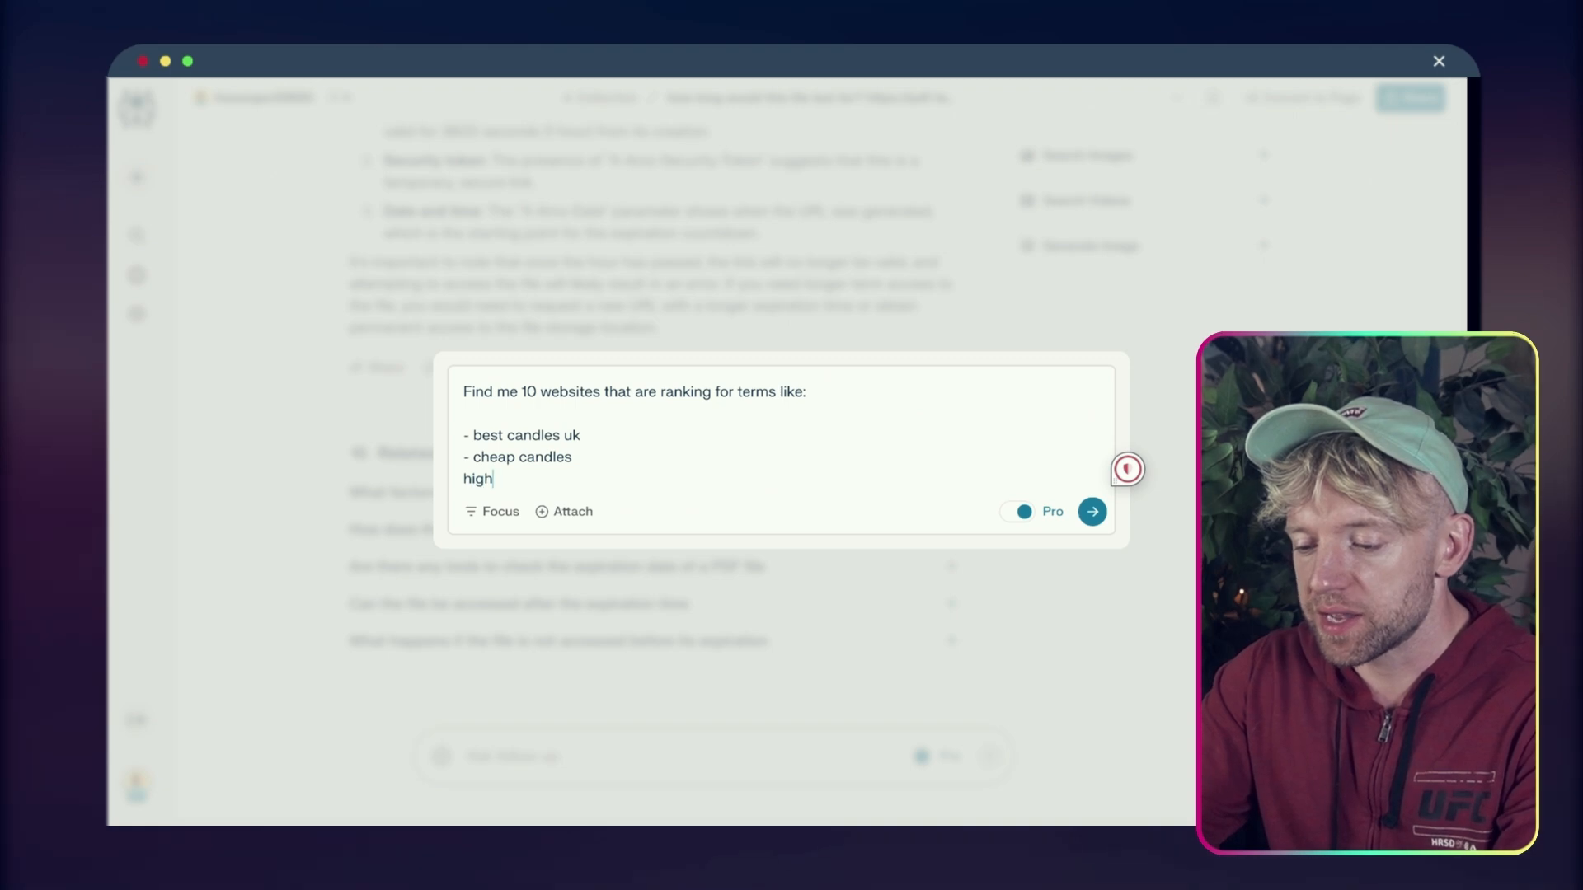
text(gh qua)
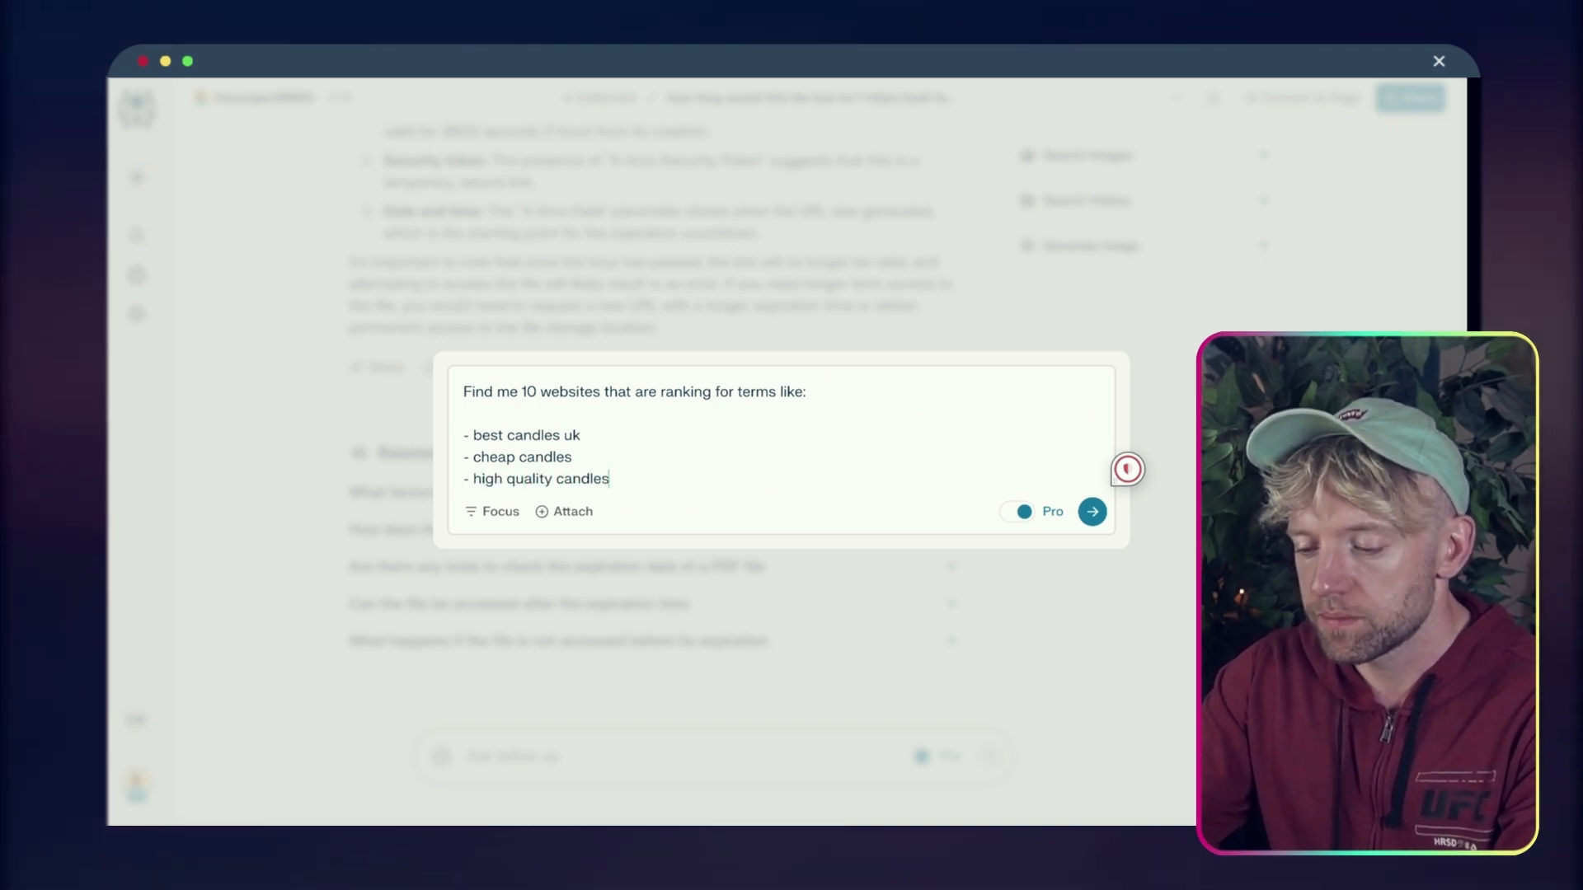
text(lity candles)
key(shift+Return)
key(shift+Return)
key(shift+Return)
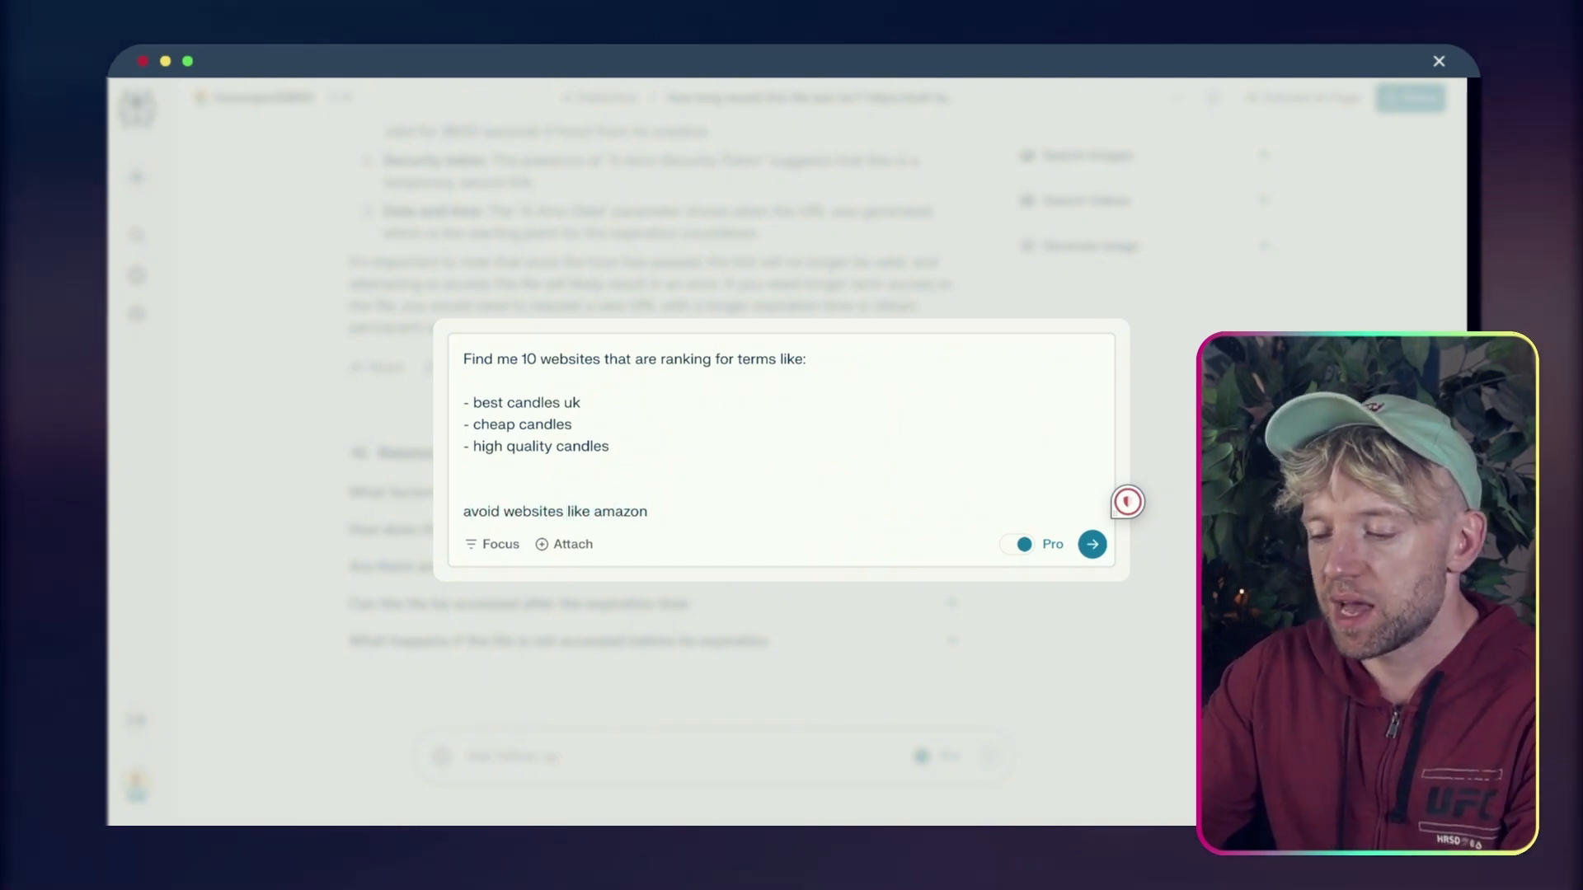
key(Return)
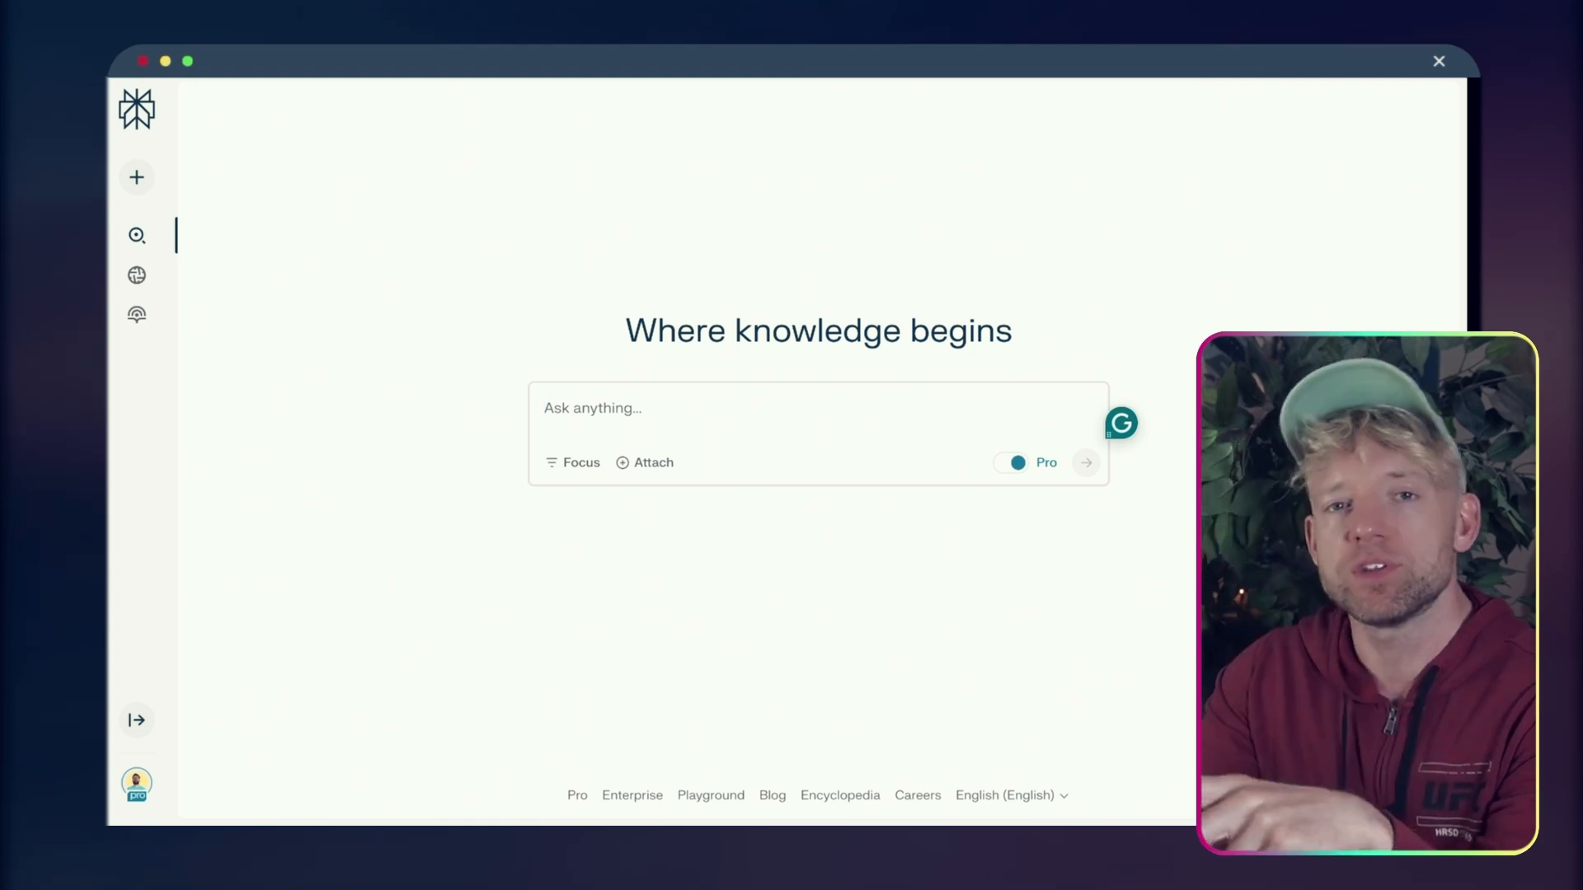
Ask for 10 websites ranking for cheap candles uk, best uk candles and high quality candles, ignoring website like amazon
click(598, 422)
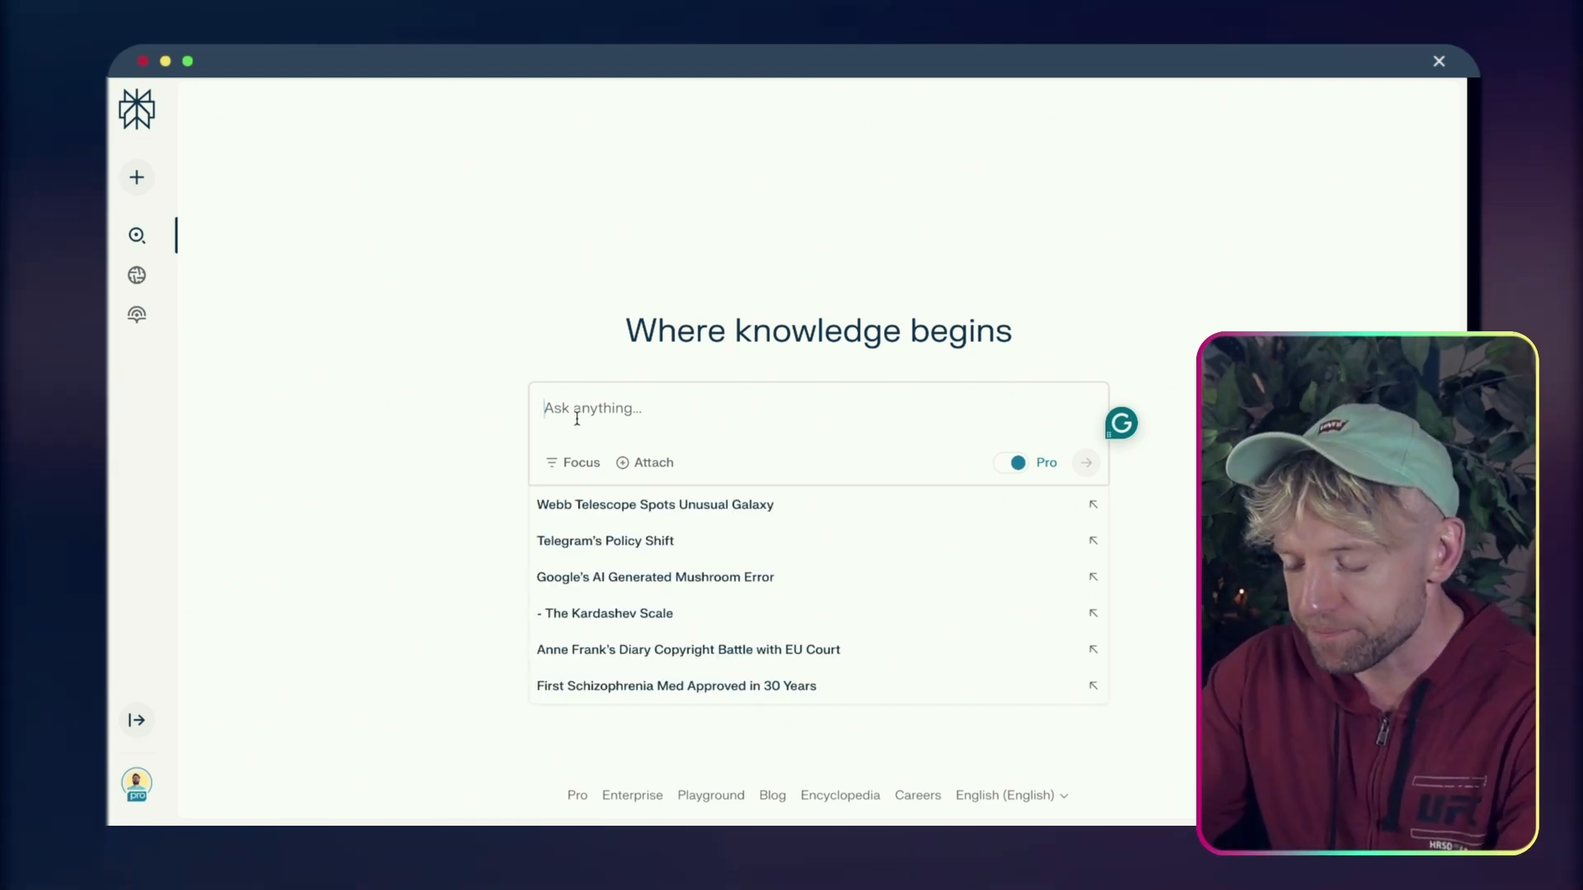
text(Find me 10 websites that are ranking for terms like this:  - cheap candles uk - best uk candles - high quality candles  ignore website like amazon)
key(Return)
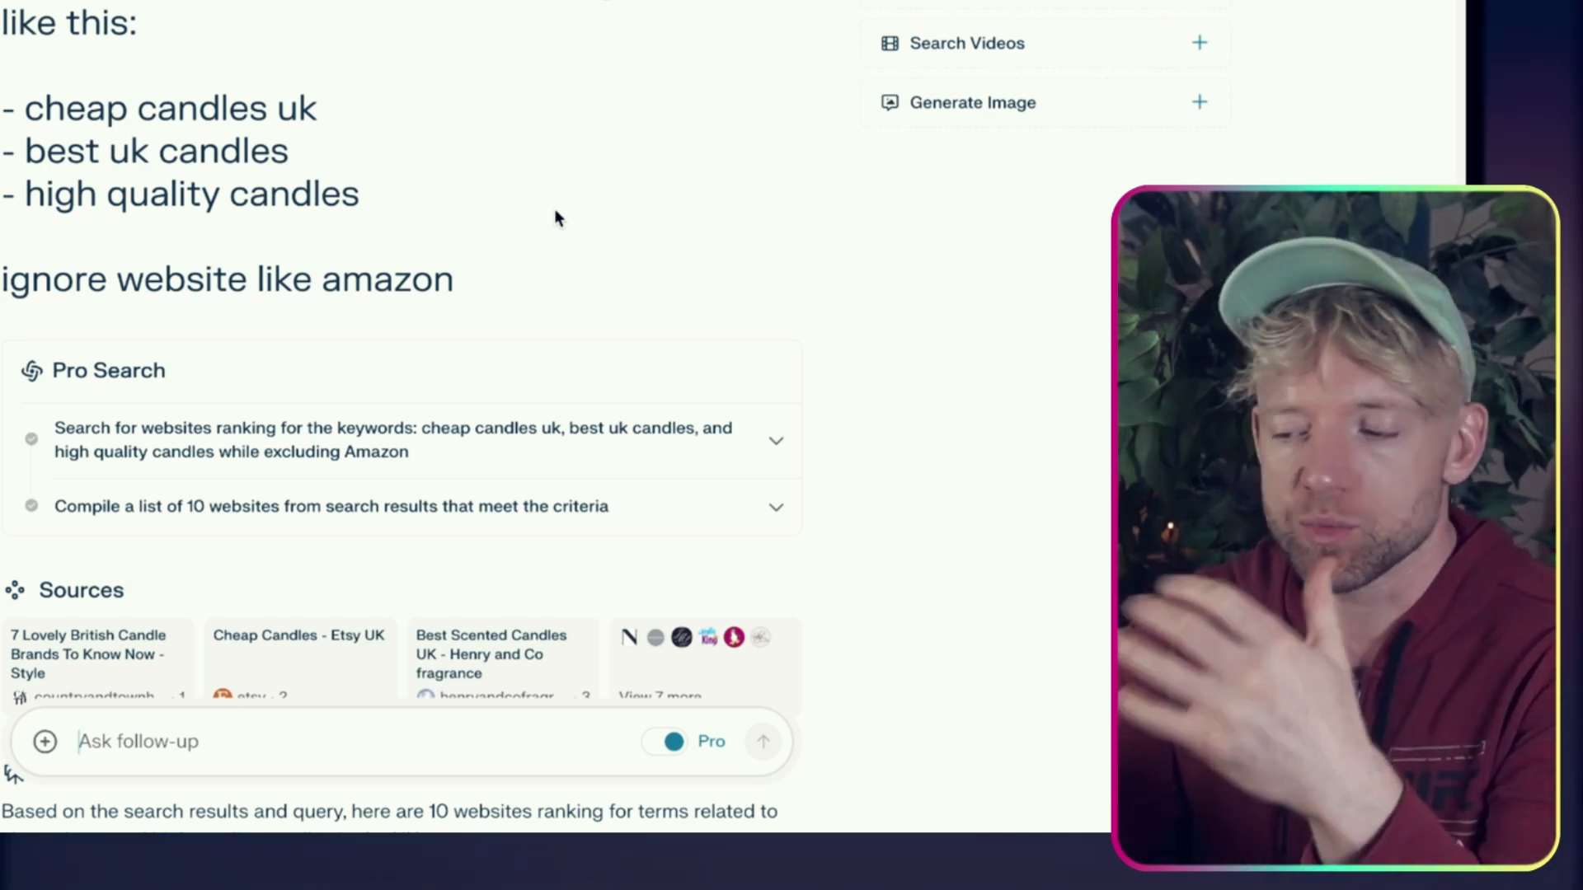
Review the answer's list of ranking candle websites and the search term given for each one
scroll(555, 216, down, 2)
scroll(554, 216, down, 7)
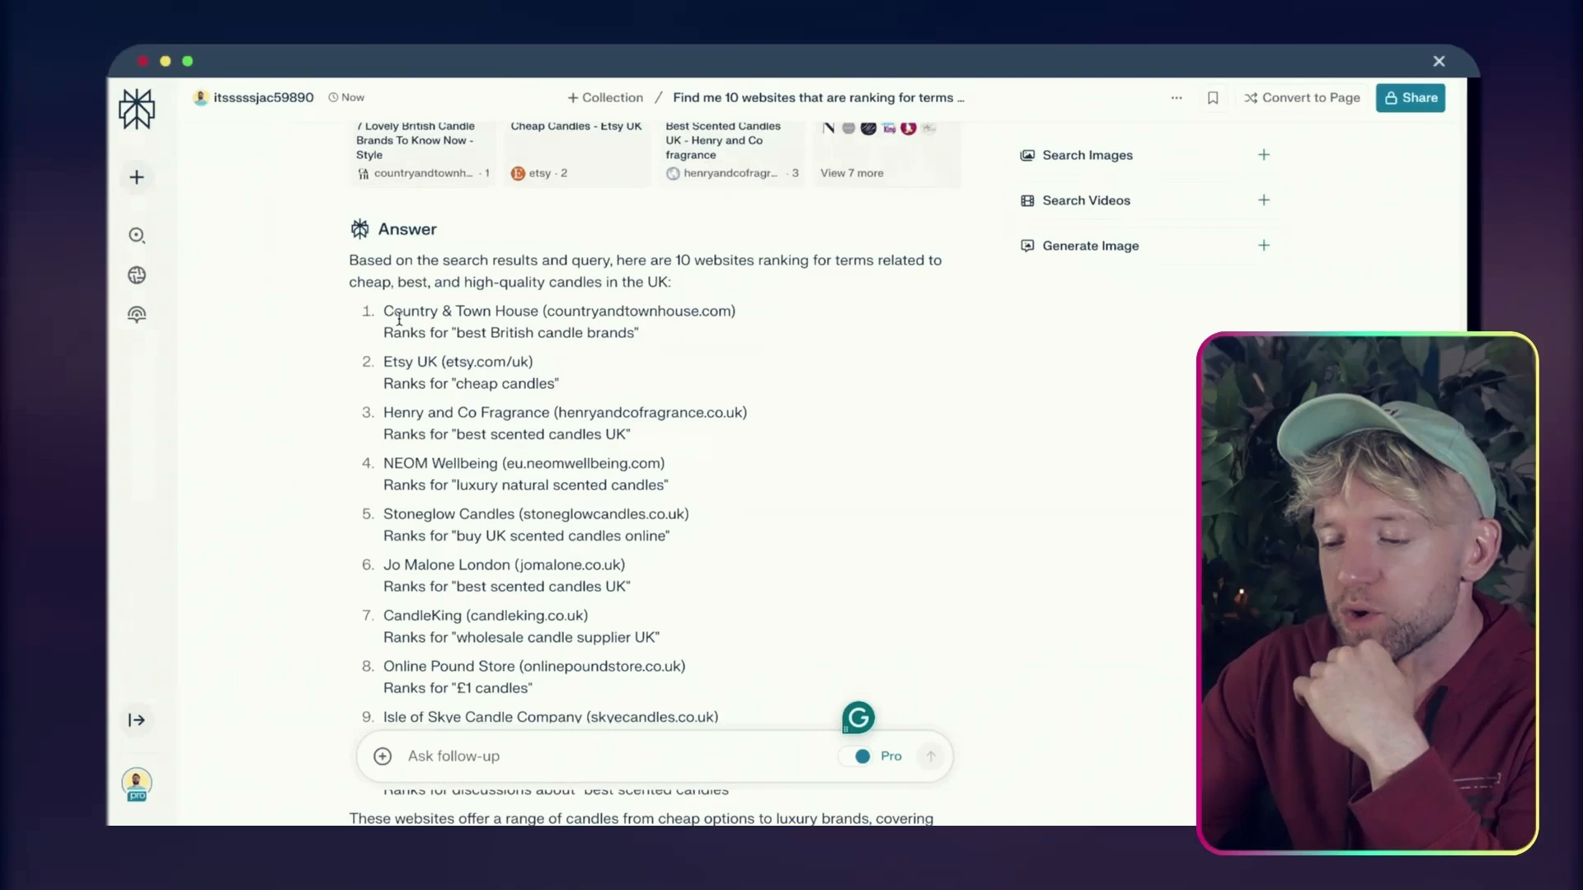
drag(60, 158, 240, 162)
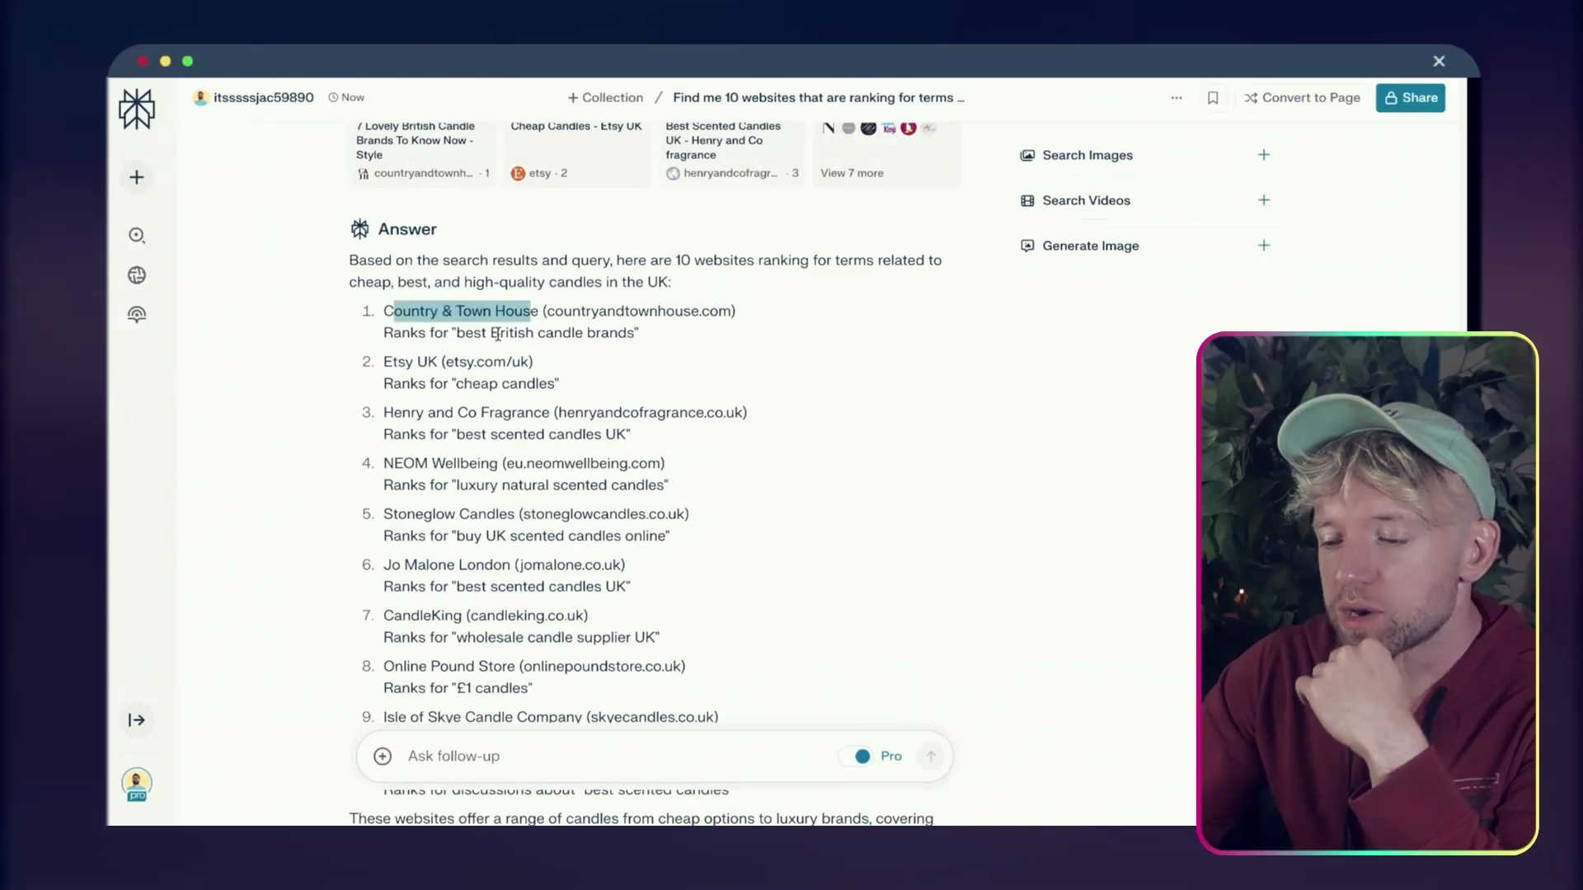
drag(46, 225, 199, 221)
scroll(501, 360, down, 1)
click(525, 410)
scroll(525, 410, down, 2)
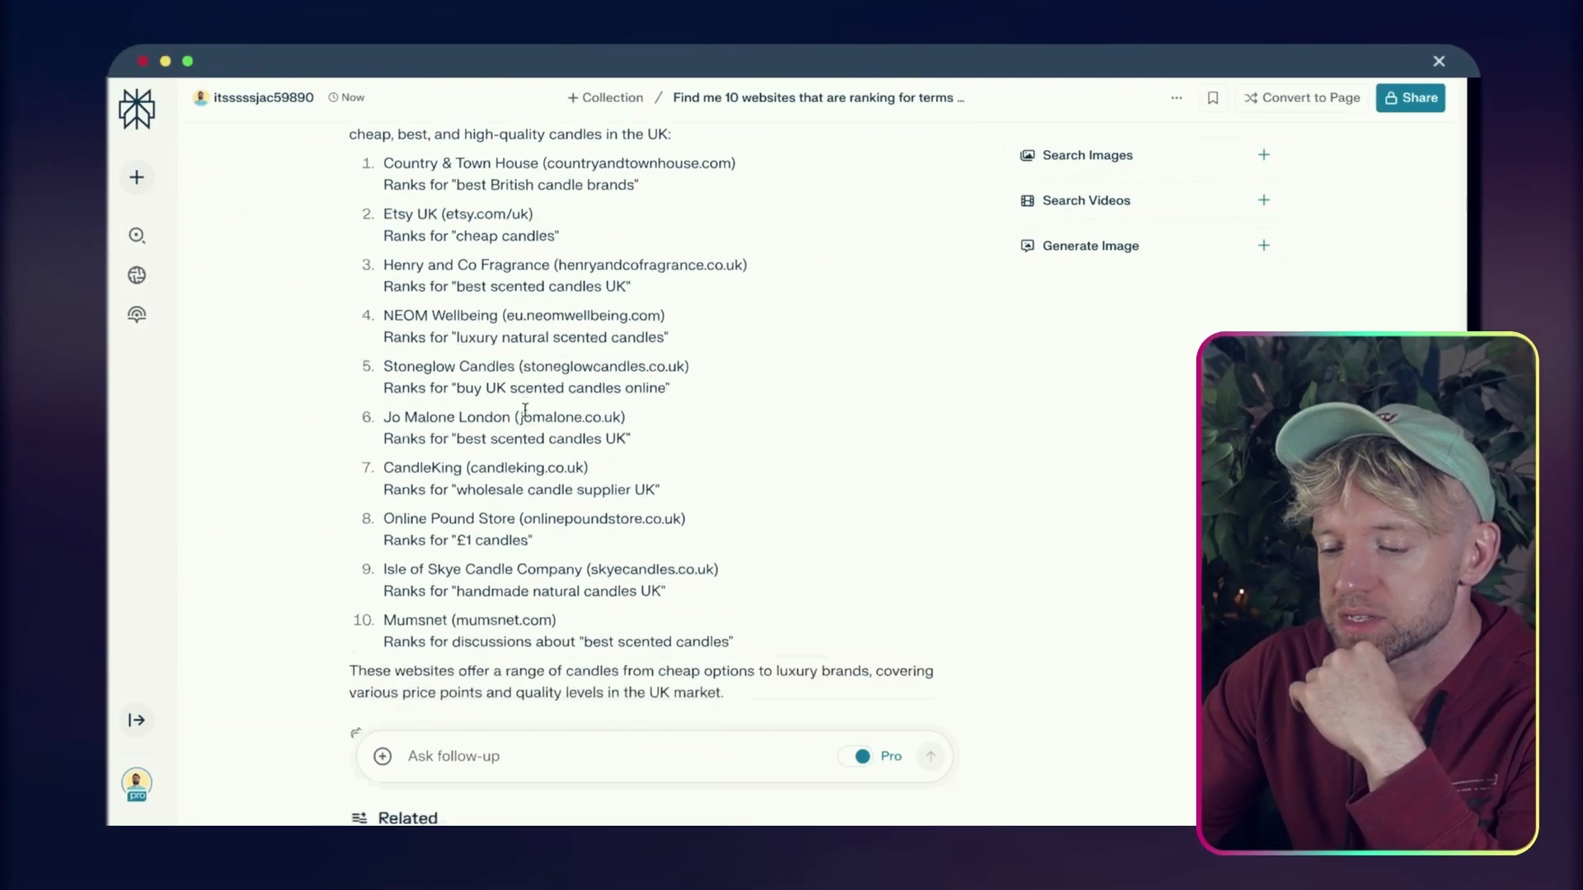
Begin a follow-up prompt with the request "replace 10 and 2 with something else", leaving a blank line below it
click(487, 754)
text(replace )
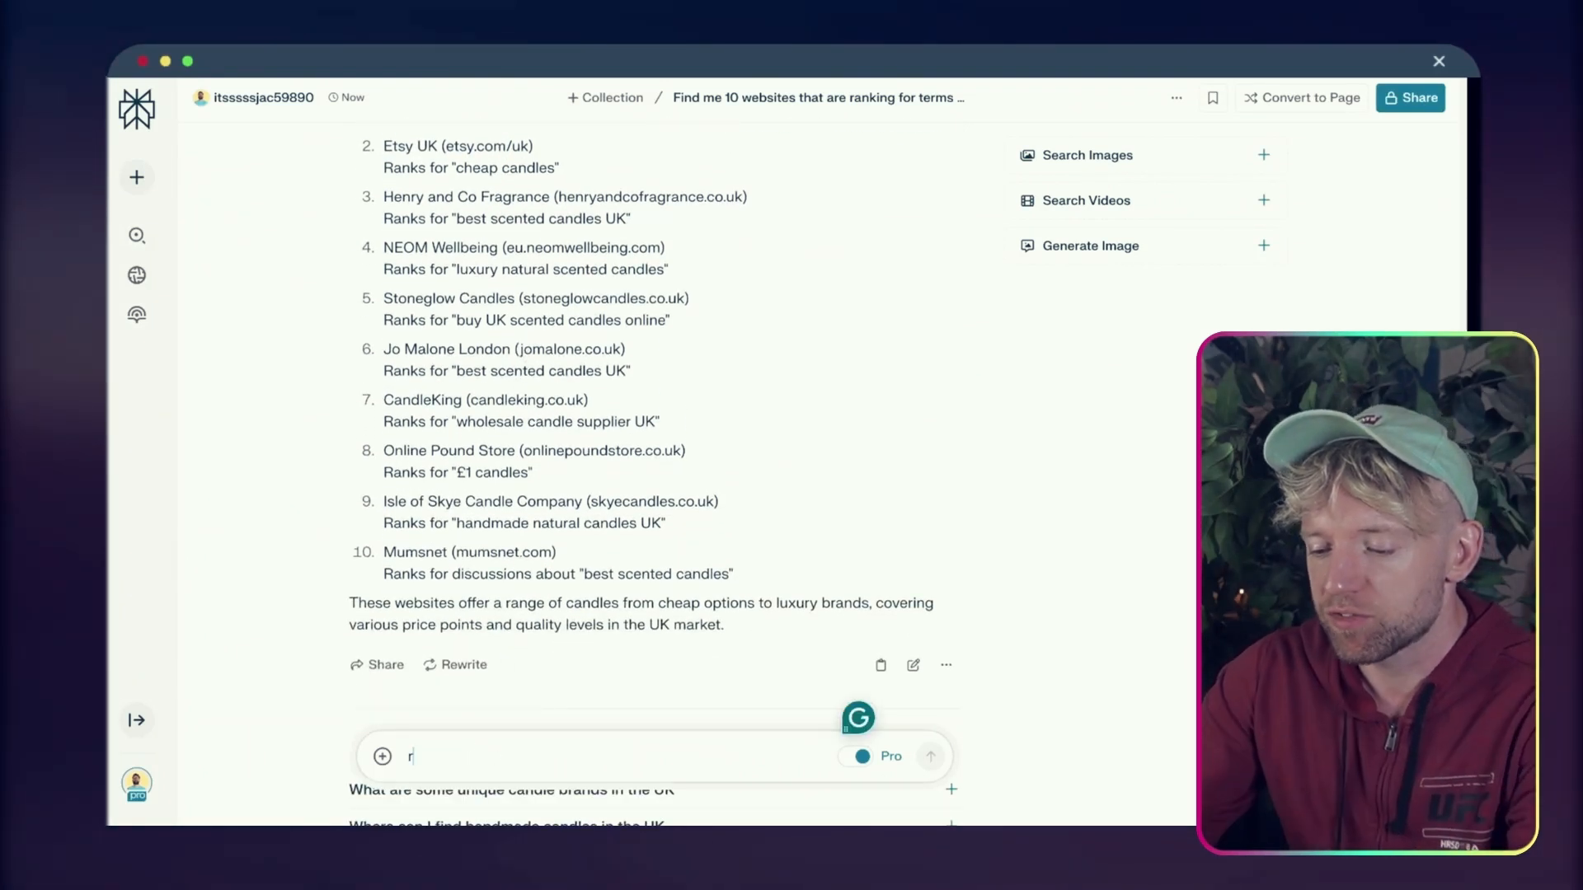
text(10 and 2)
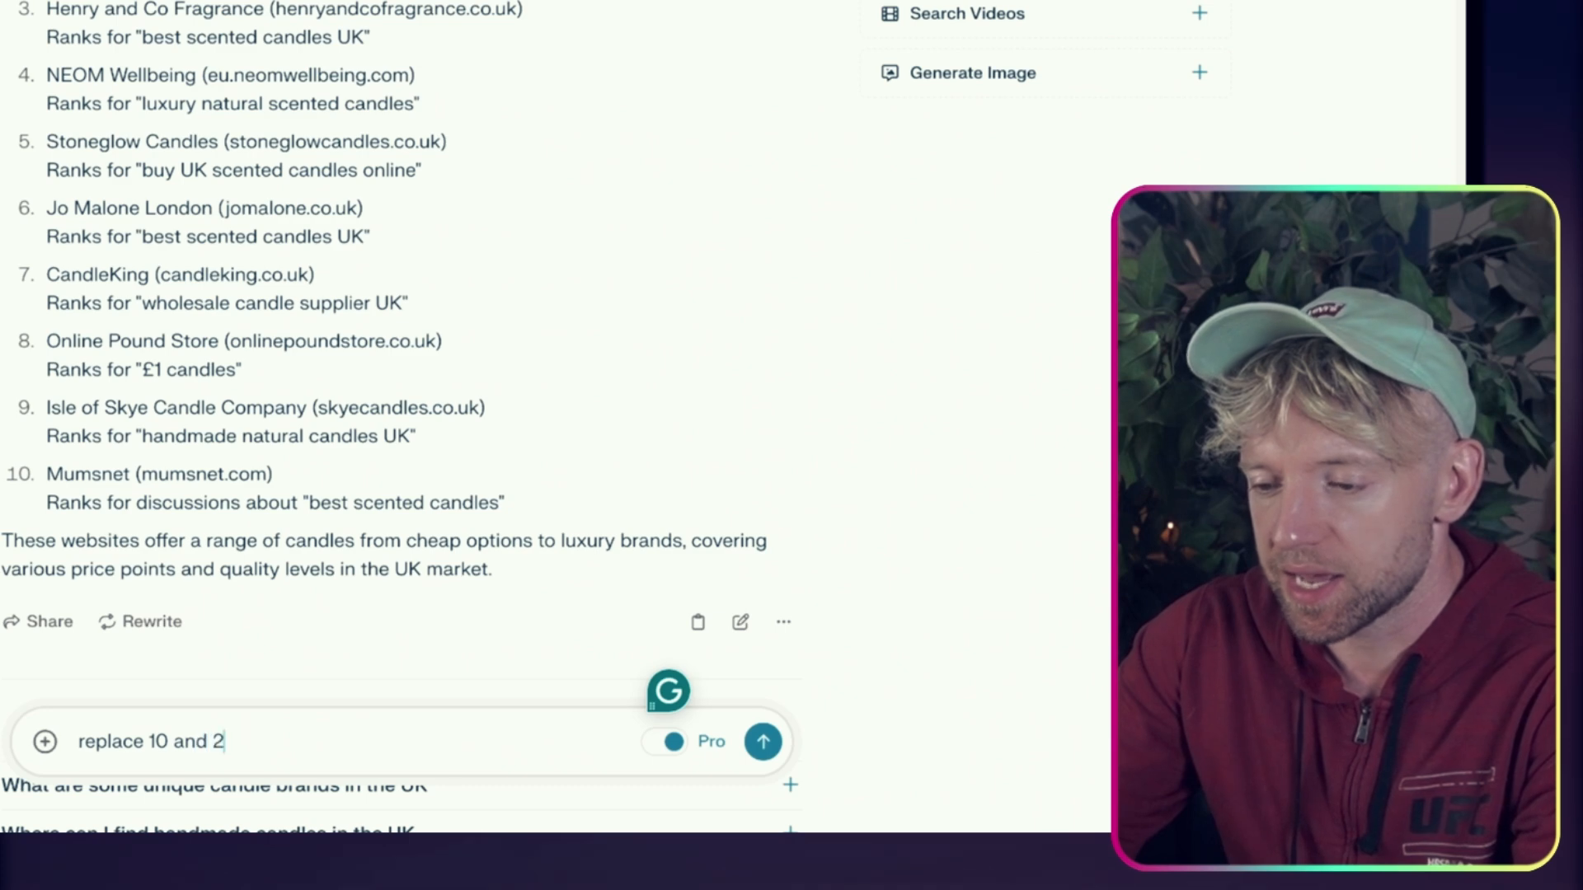
text( wuth soineth)
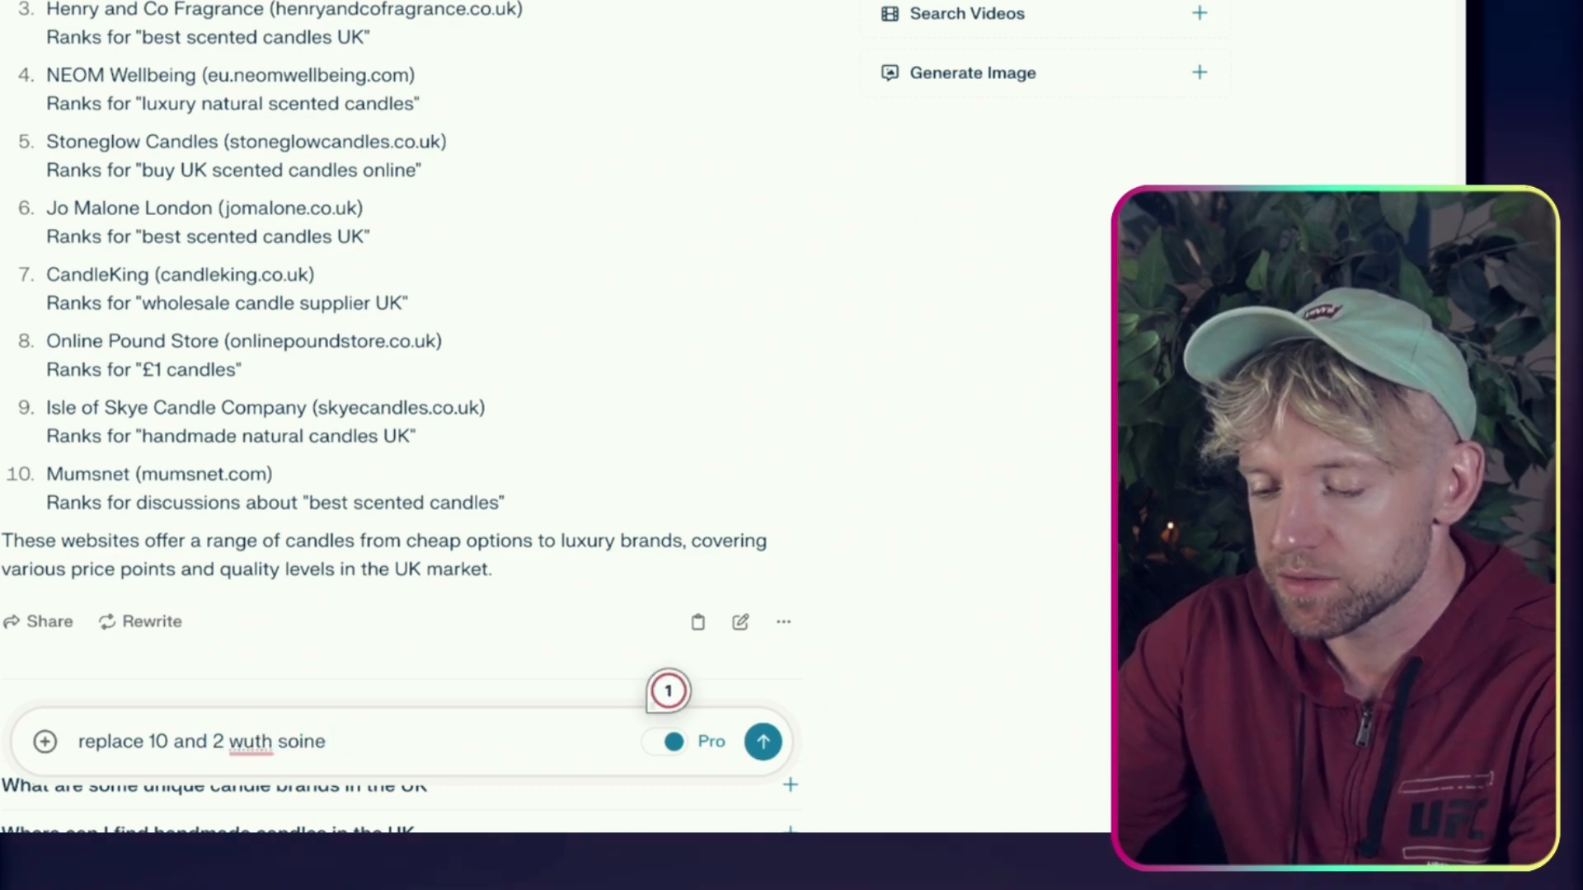
key(BackSpace)
key(BackSpace)
key(BackSpace)
text(ith s)
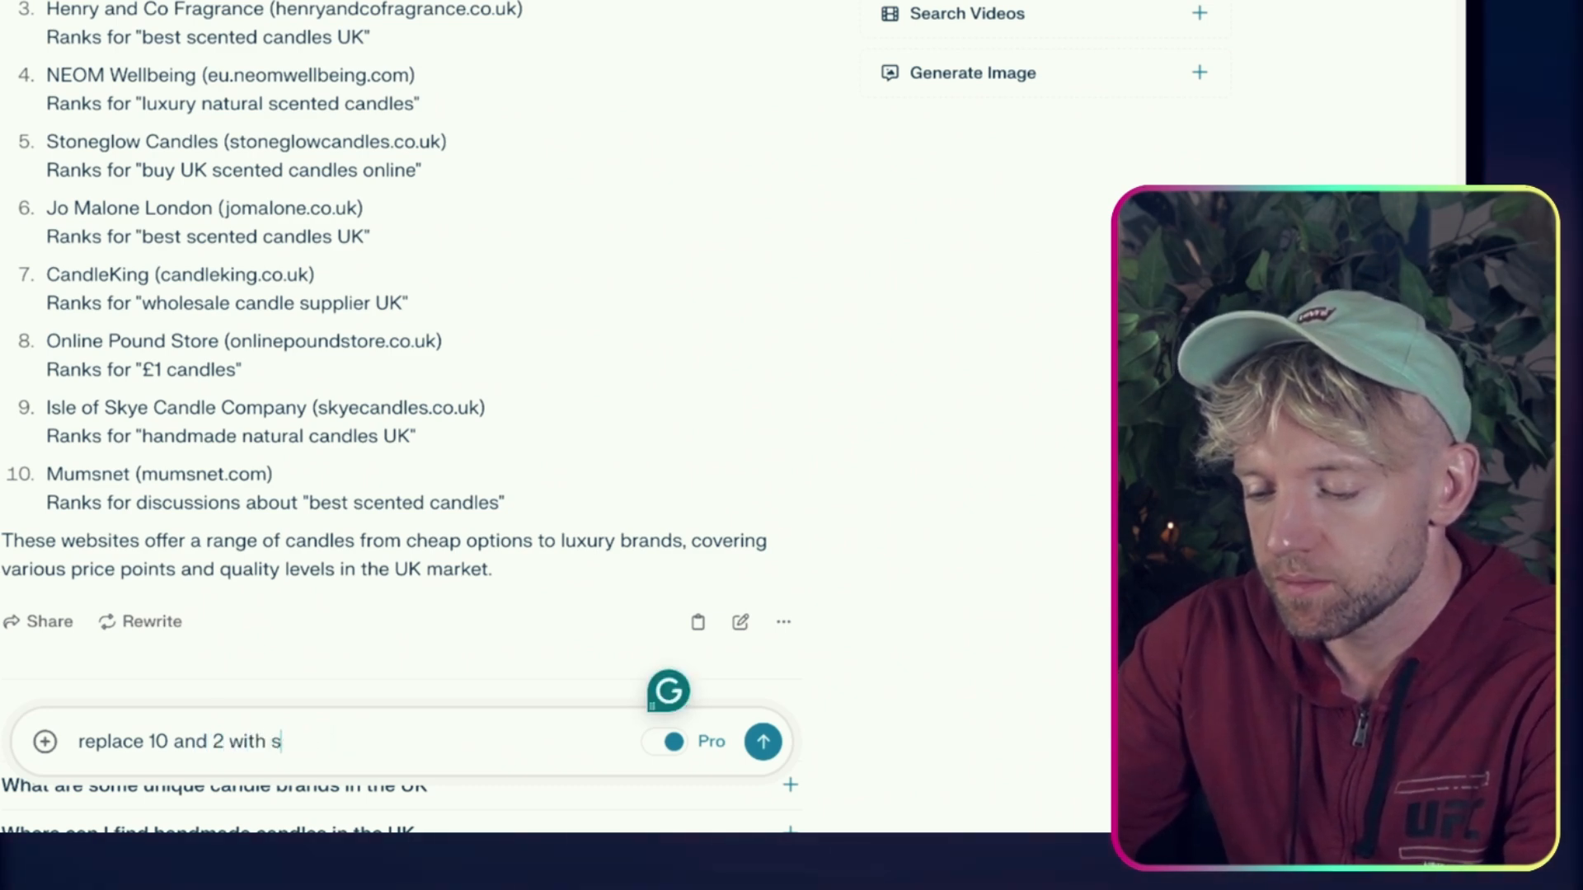
text(omething else)
key(shift+Return)
key(shift+Return)
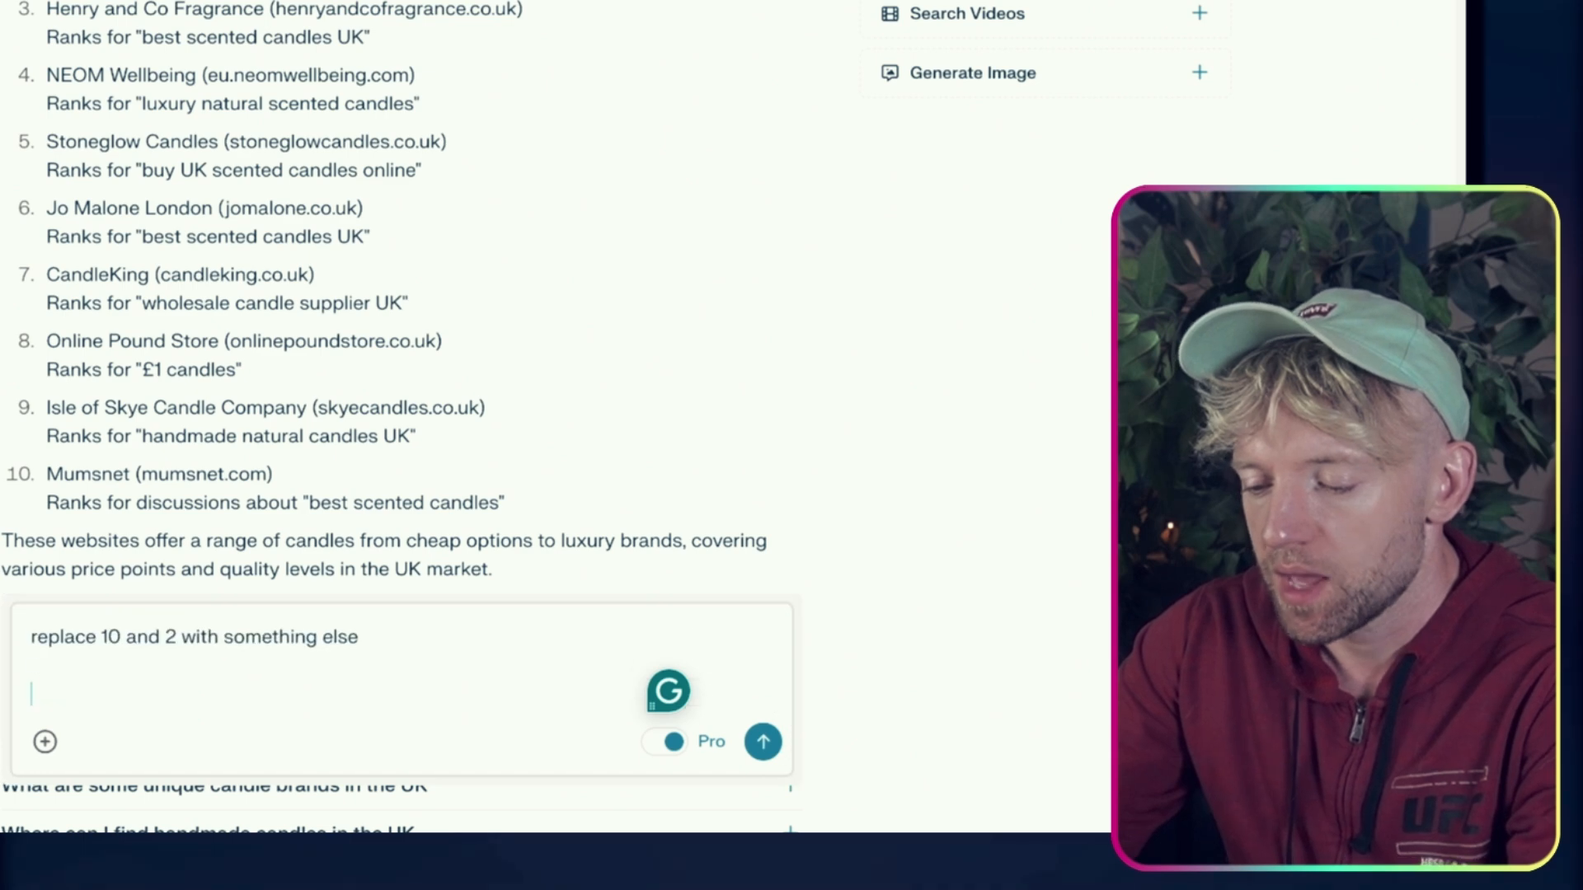
Extend the follow-up prompt with "create a table then like this" and the numbered columns "1) company" and "2) website url"
text(create a table then )
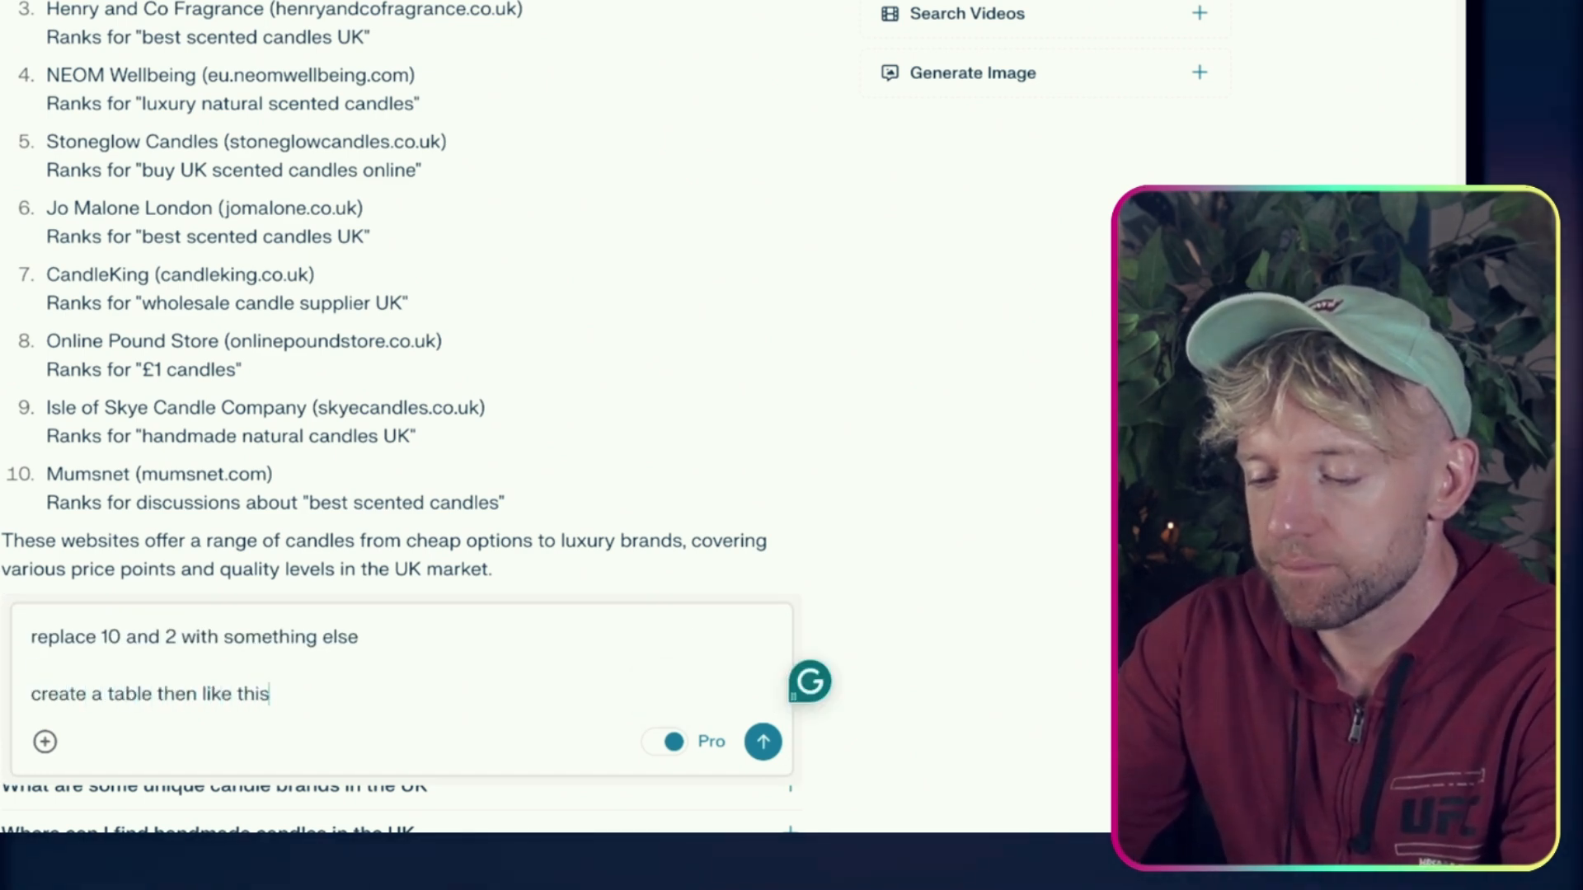
text(like this)
key(shift+Return)
key(shift+Return)
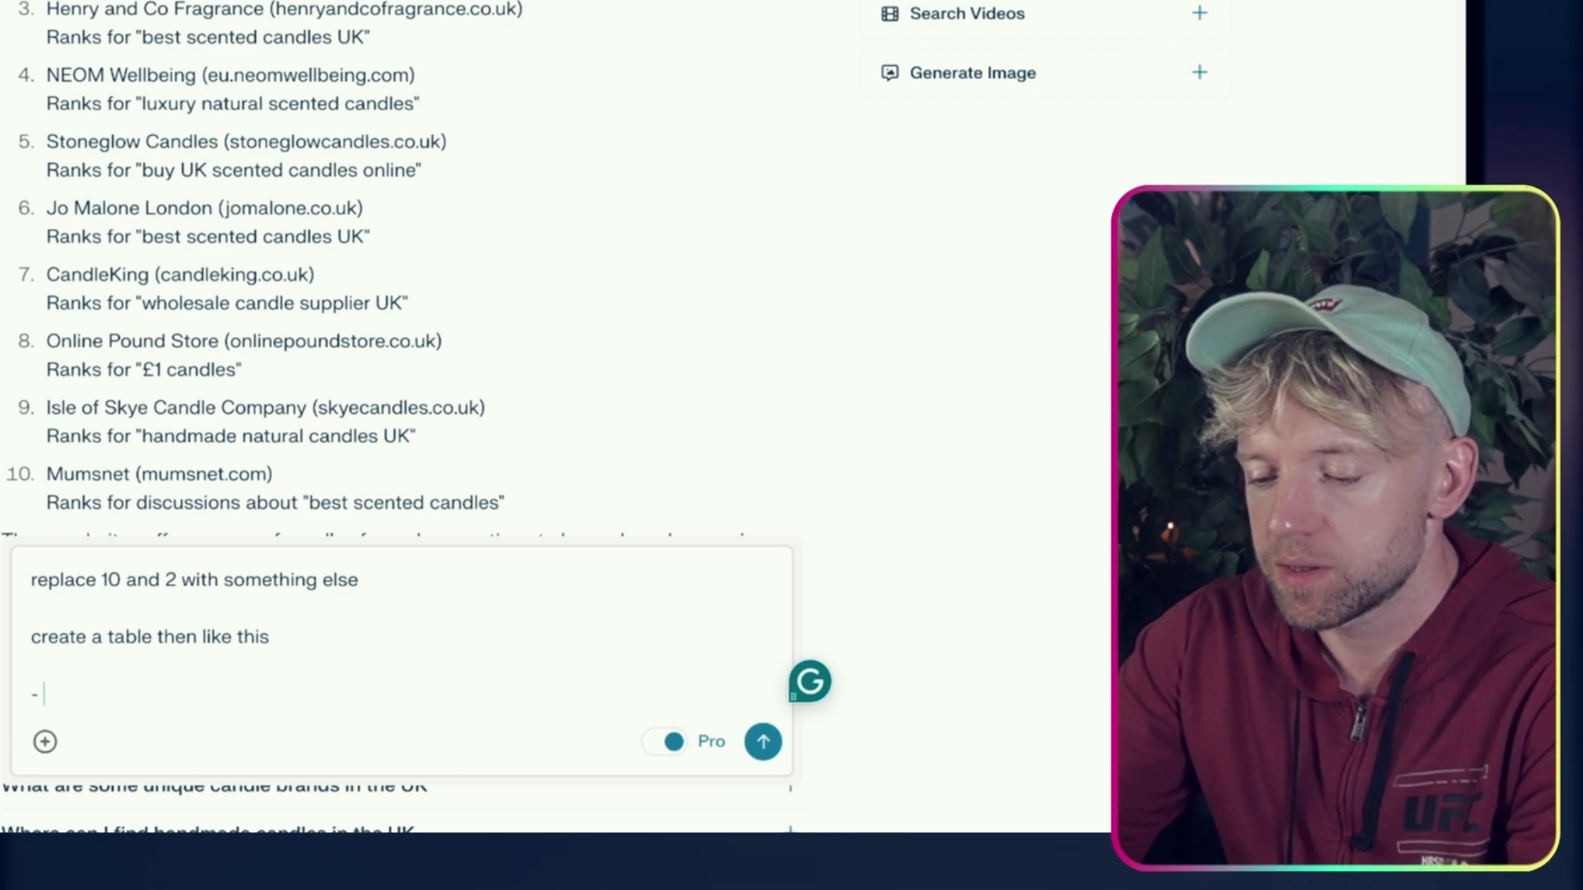
text(1) co)
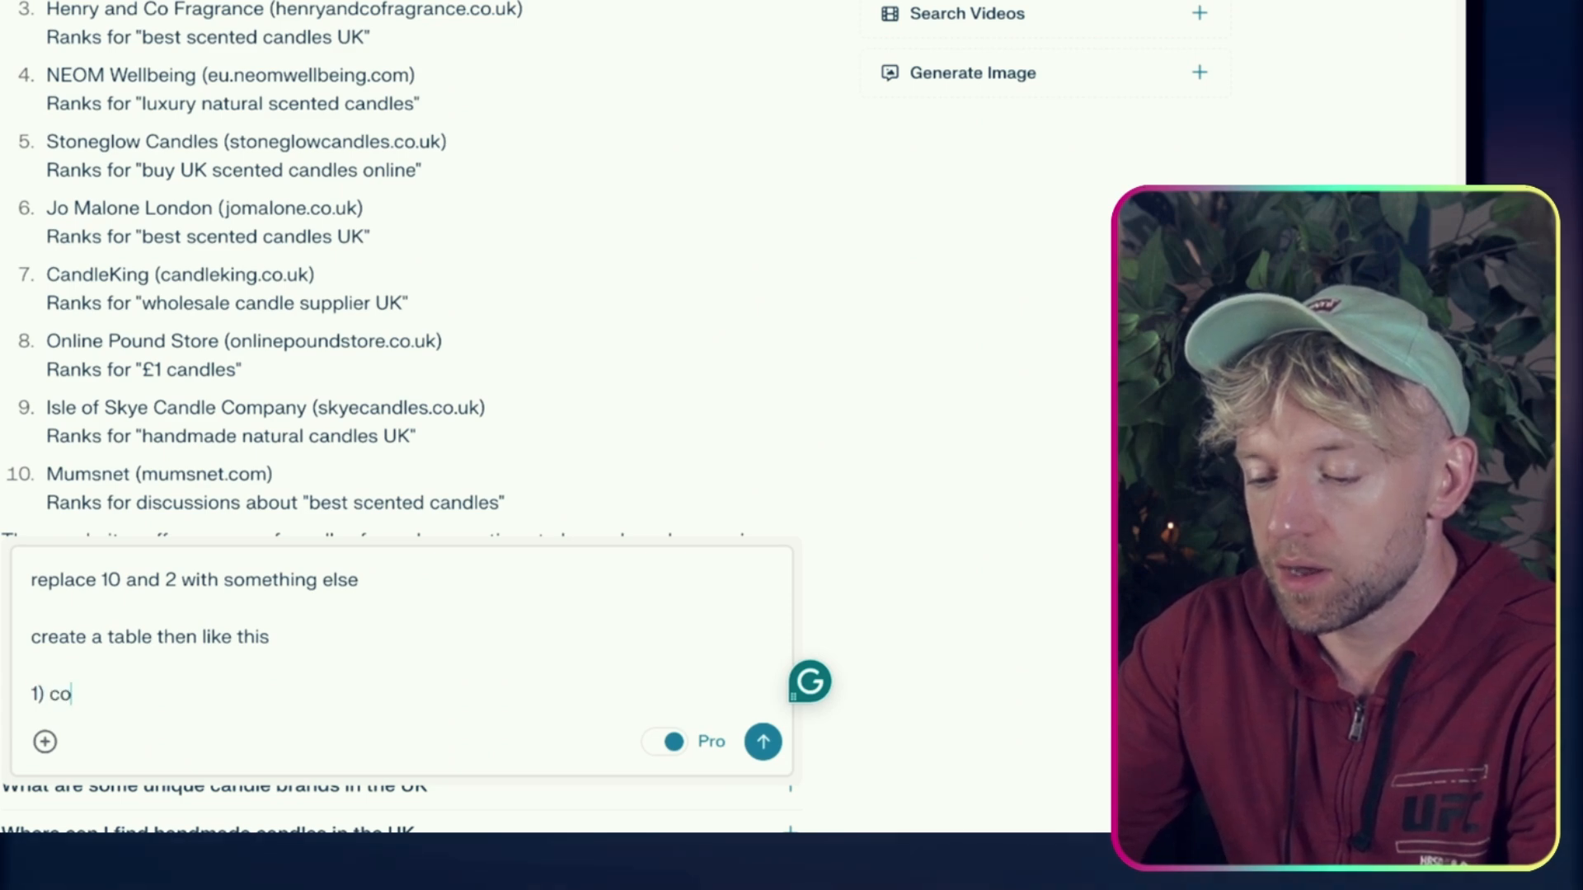
text(mpany)
key(shift+Return)
text(2) website url)
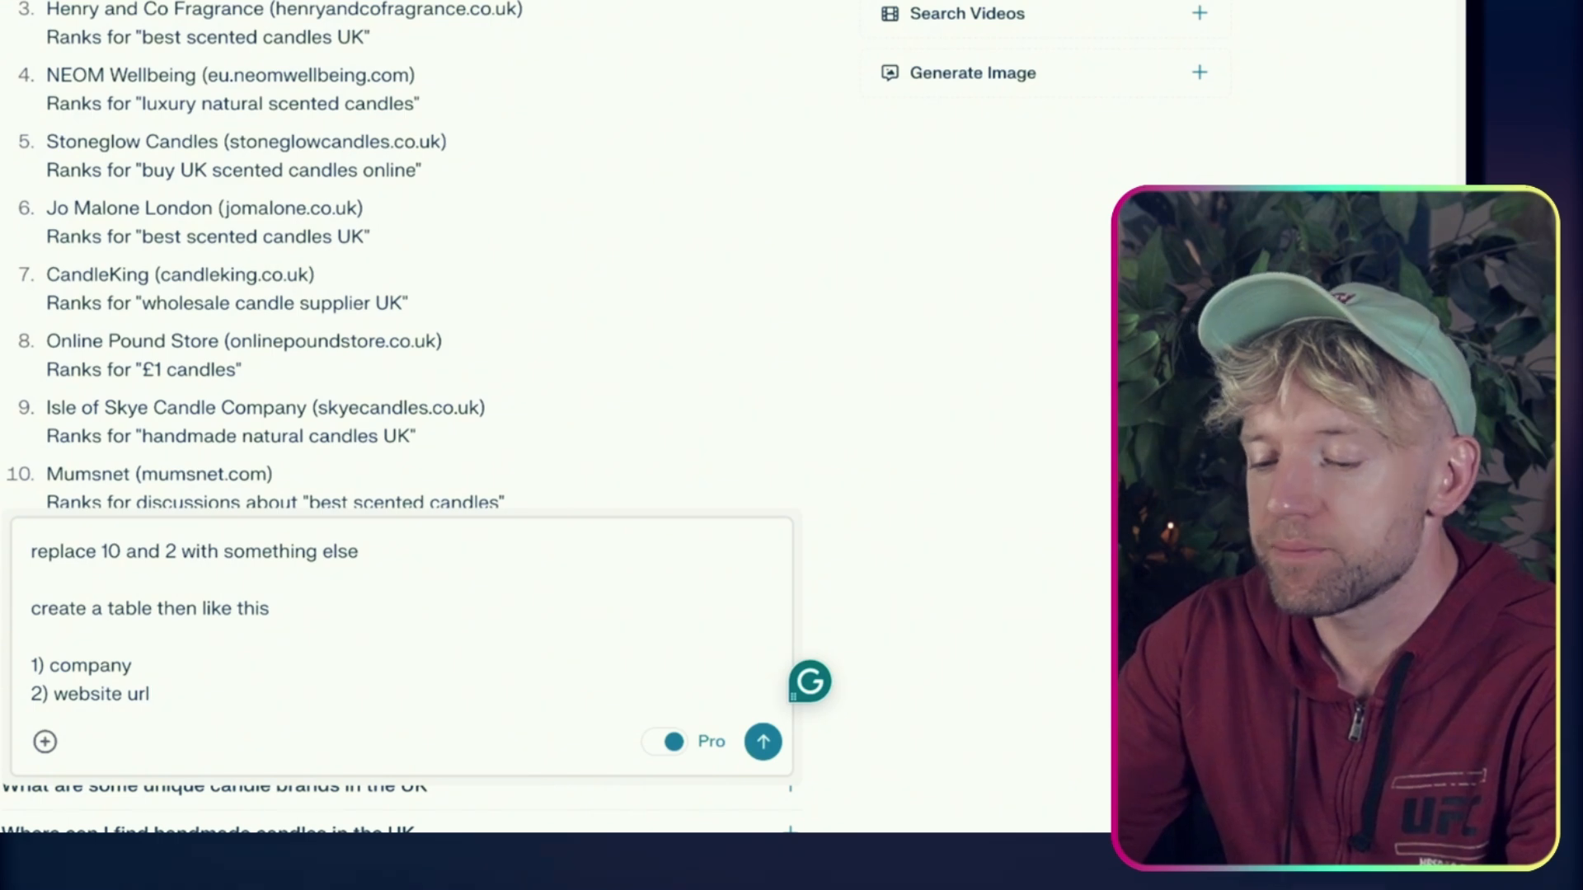
Add "3) trustpilio url" and "4) why they are a competitor for a uk candle shop" to the prompt and submit it
key(shift+Return)
text(3) trustp)
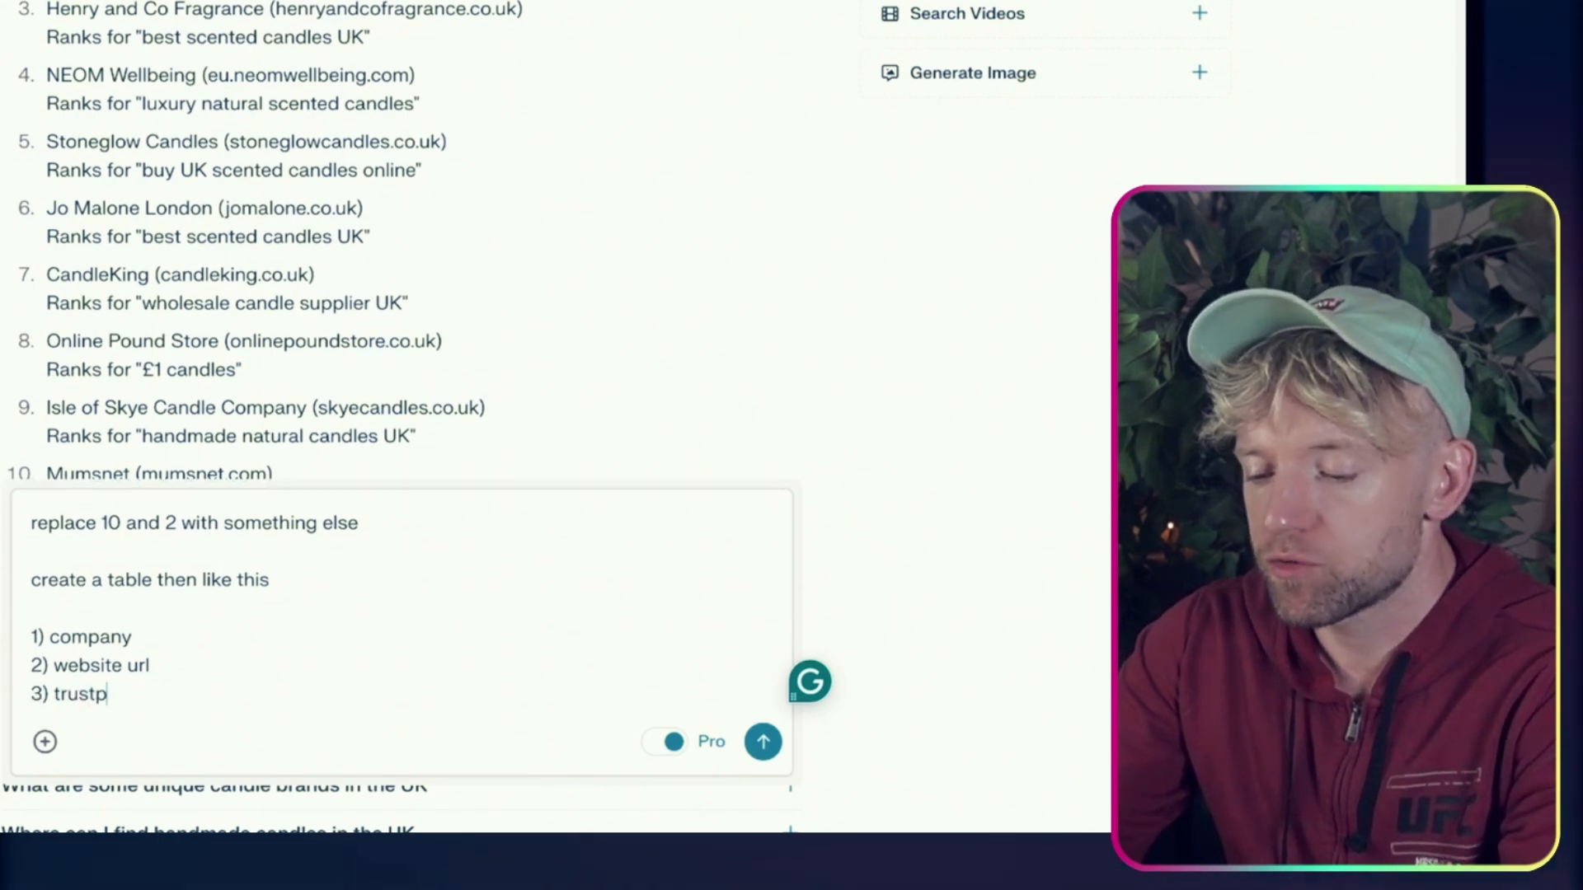
text(ilio url)
key(shift+Return)
text(4) why they are a competitor )
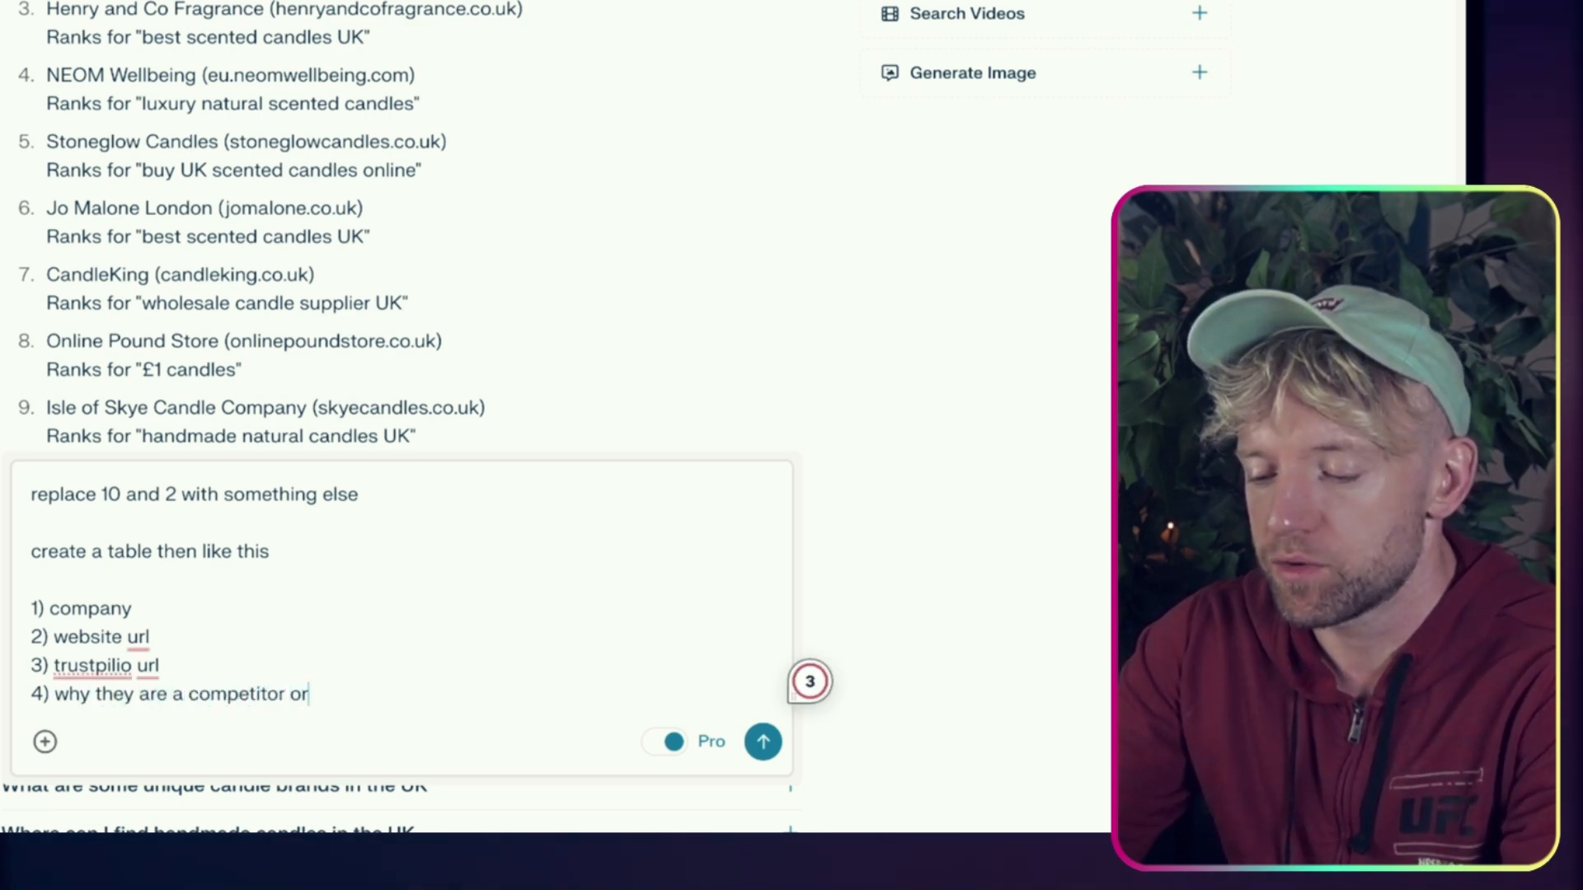
text(for a uk candle shop)
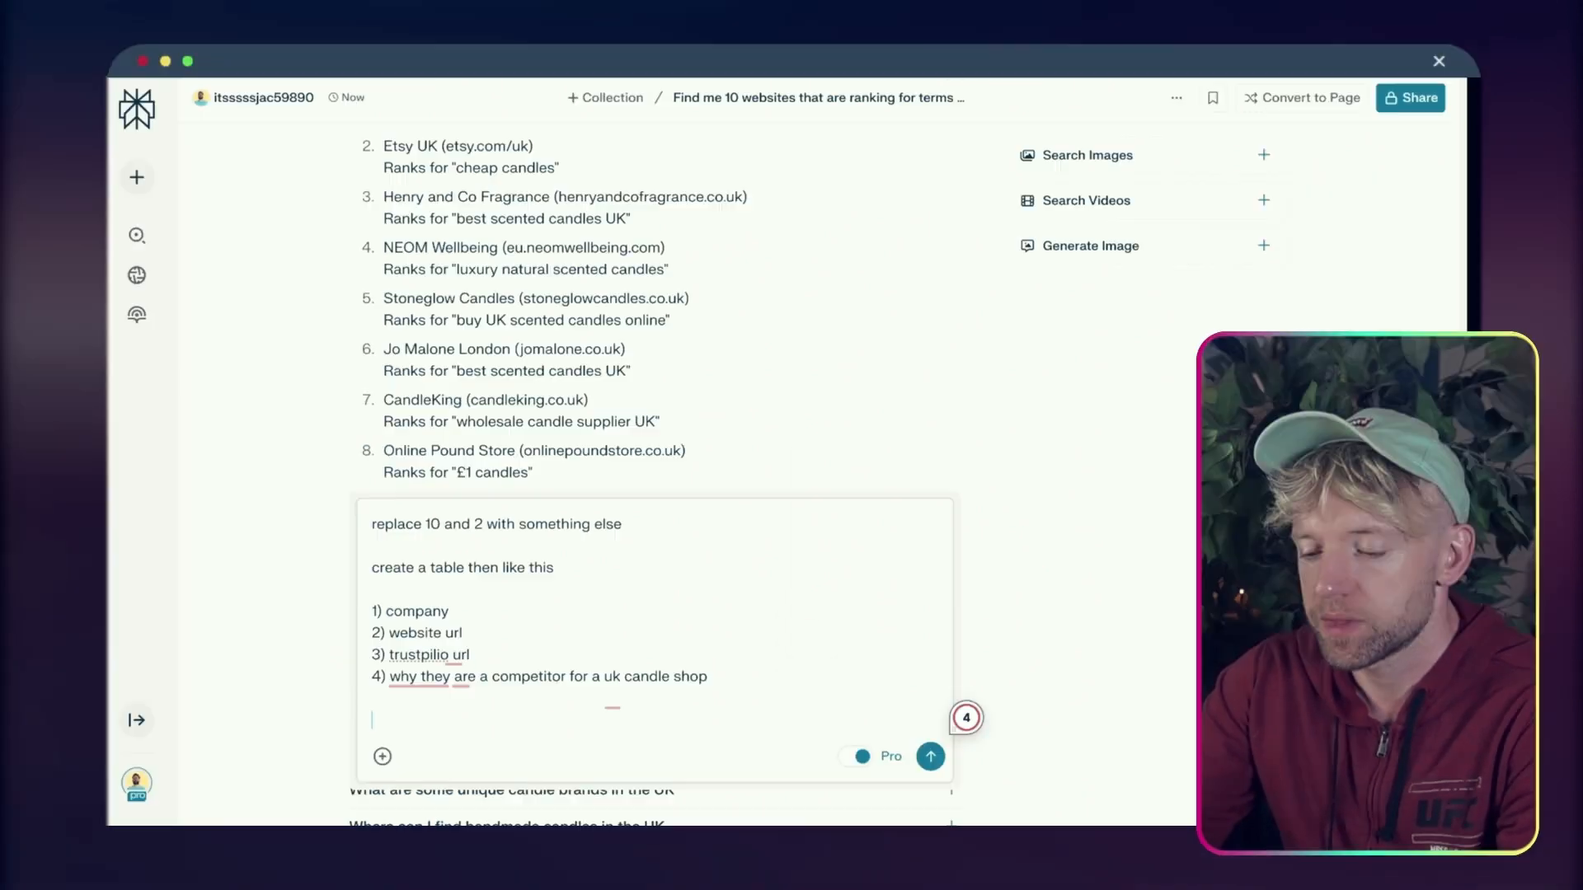
key(Return)
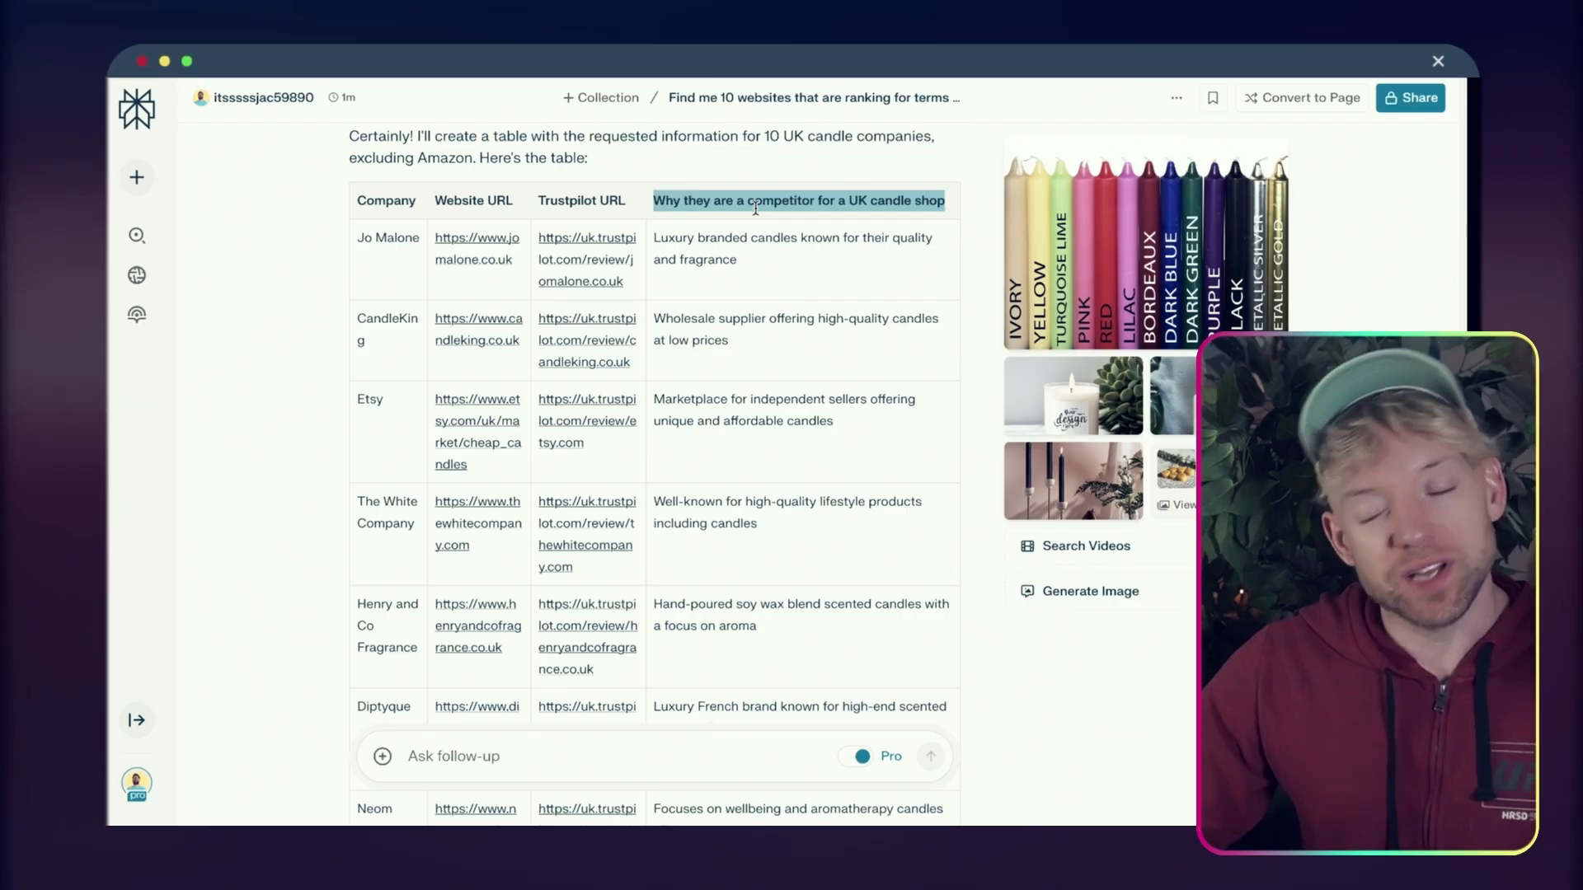
Review the competitor table's companies, website URLs, Trustpilot URLs and competitor reasons down to the last row
click(750, 262)
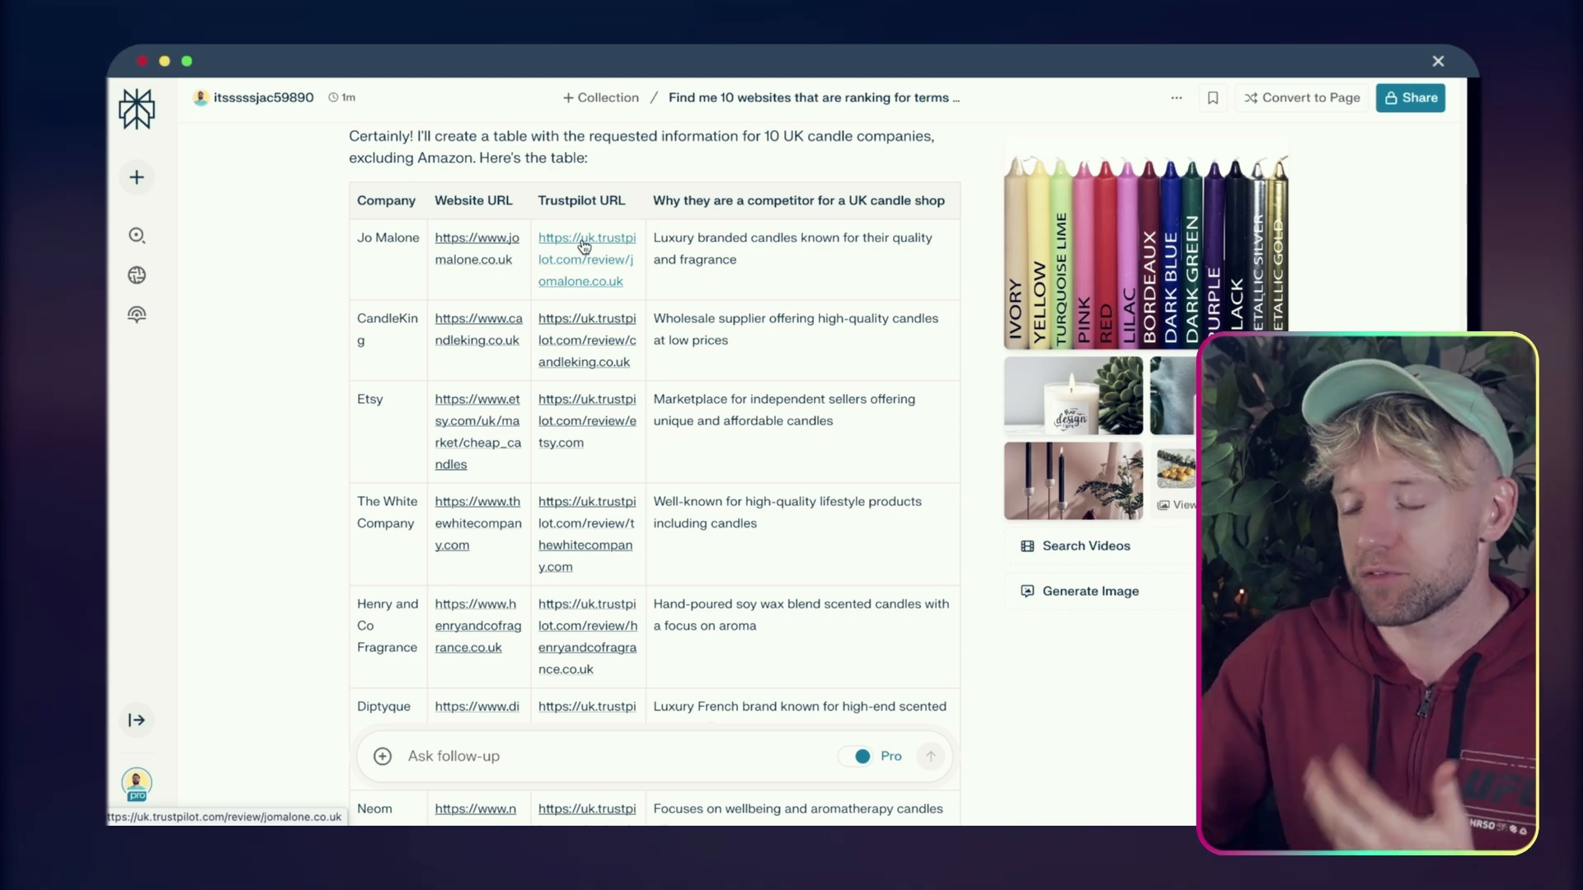
scroll(742, 371, down, 2)
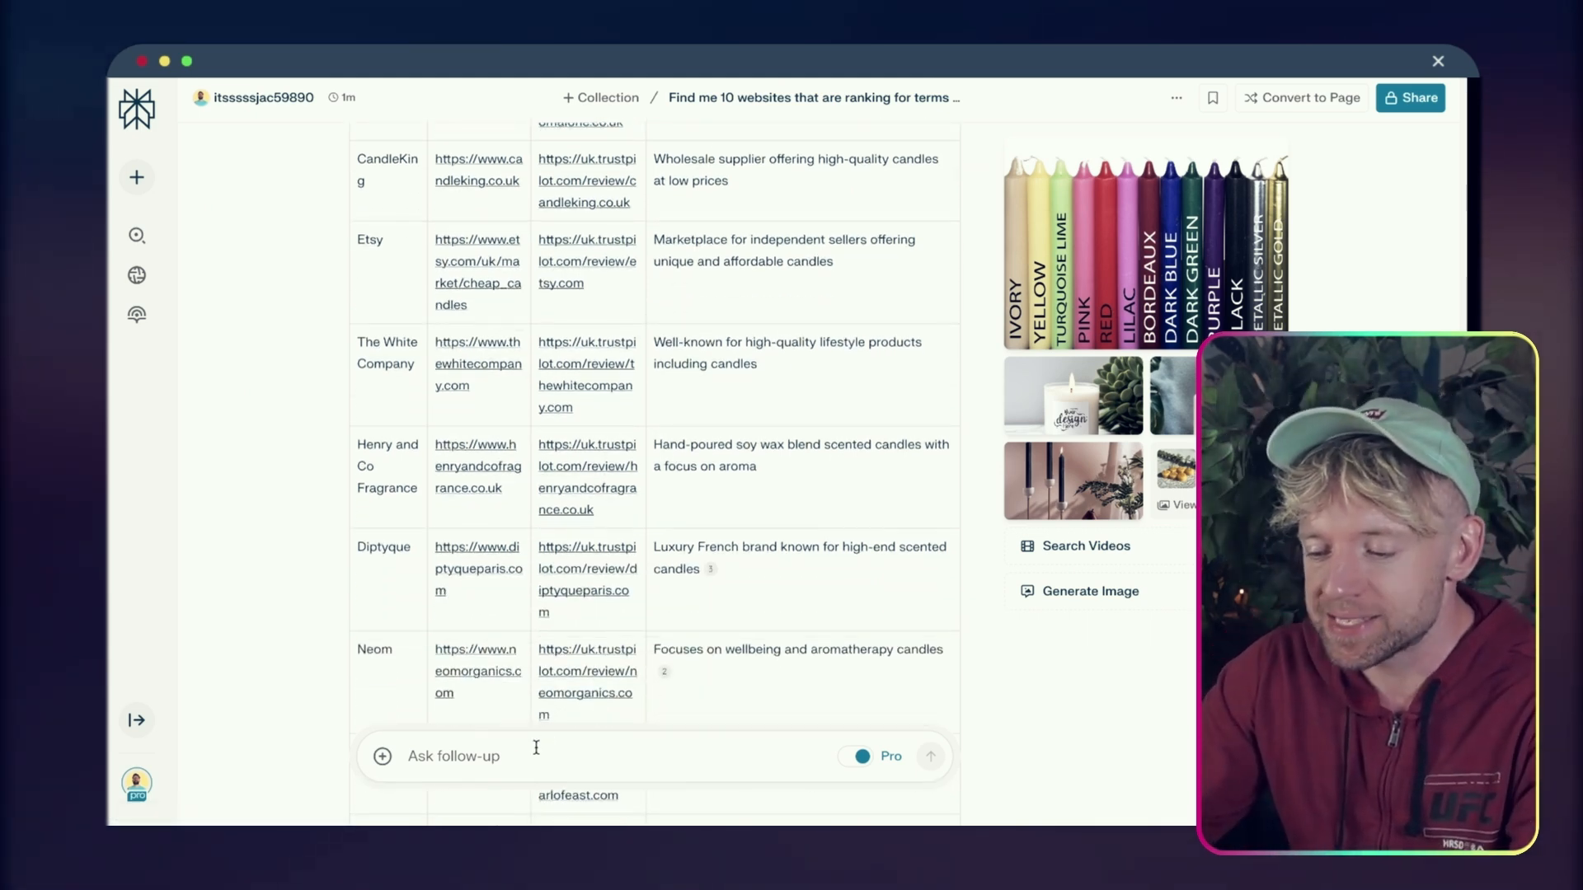
scroll(517, 755, down, 4)
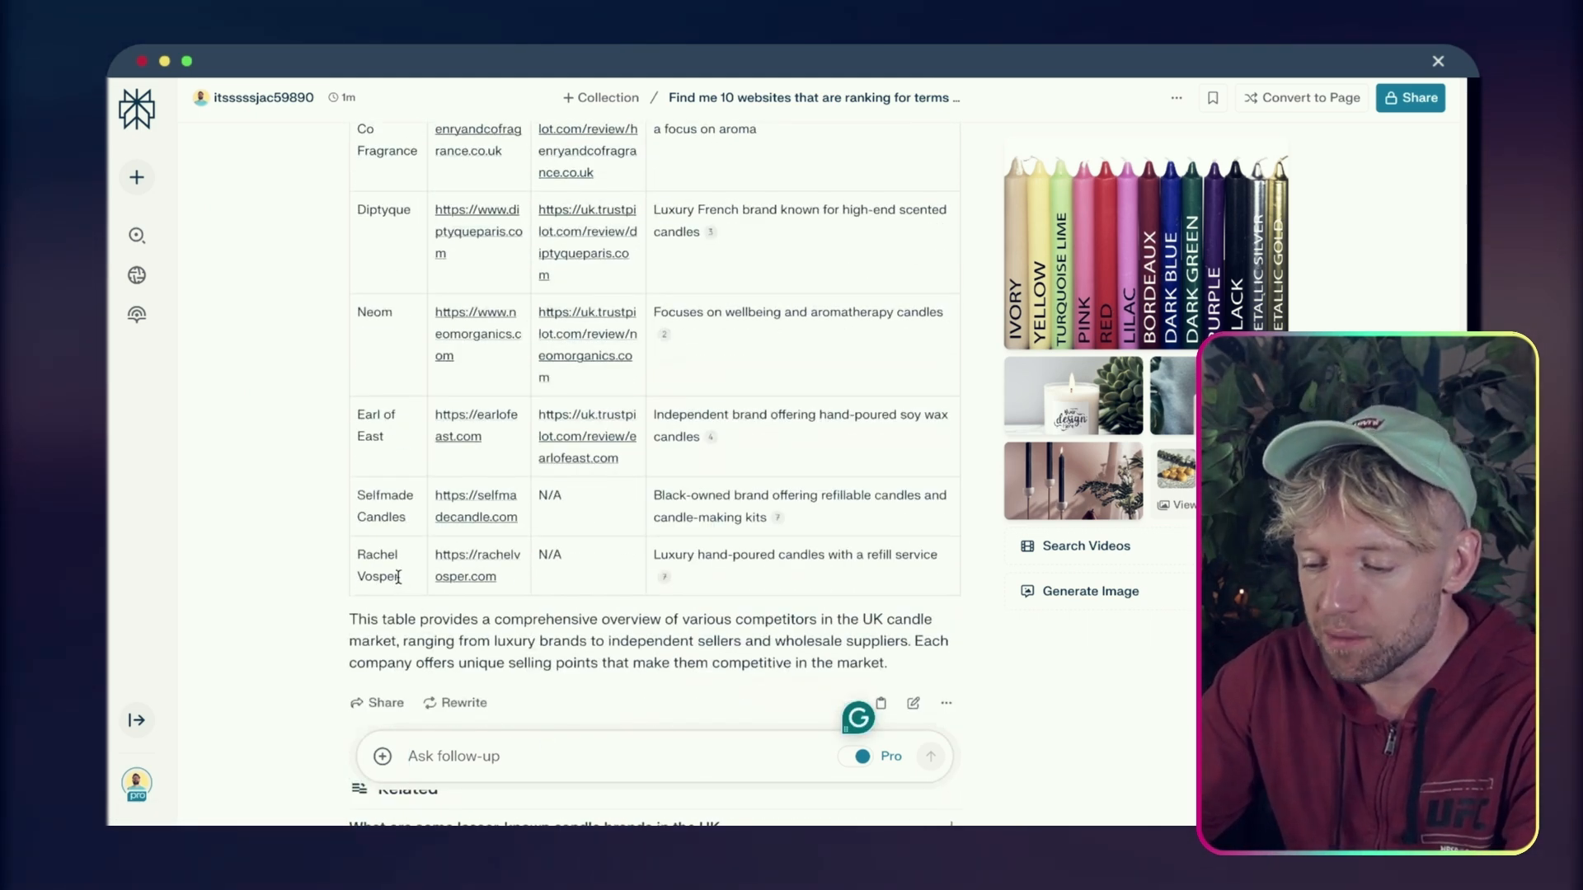
drag(399, 582, 382, 440)
scroll(413, 470, up, 6)
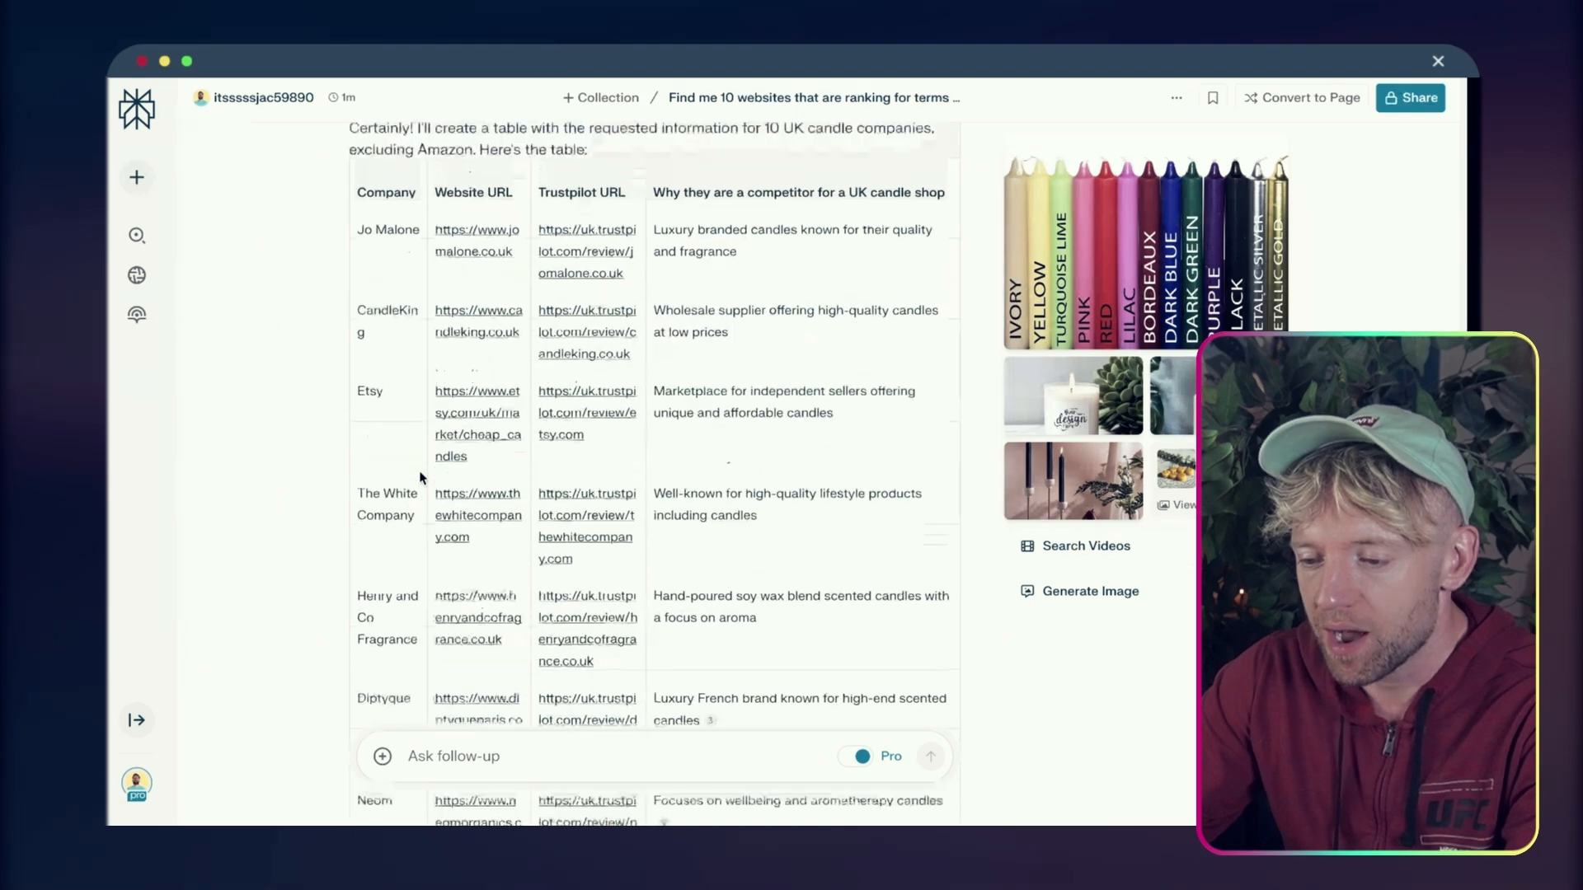
Submit the follow-up "awesome, paste these all as a list" and look through the answer
click(466, 757)
text(awesom)
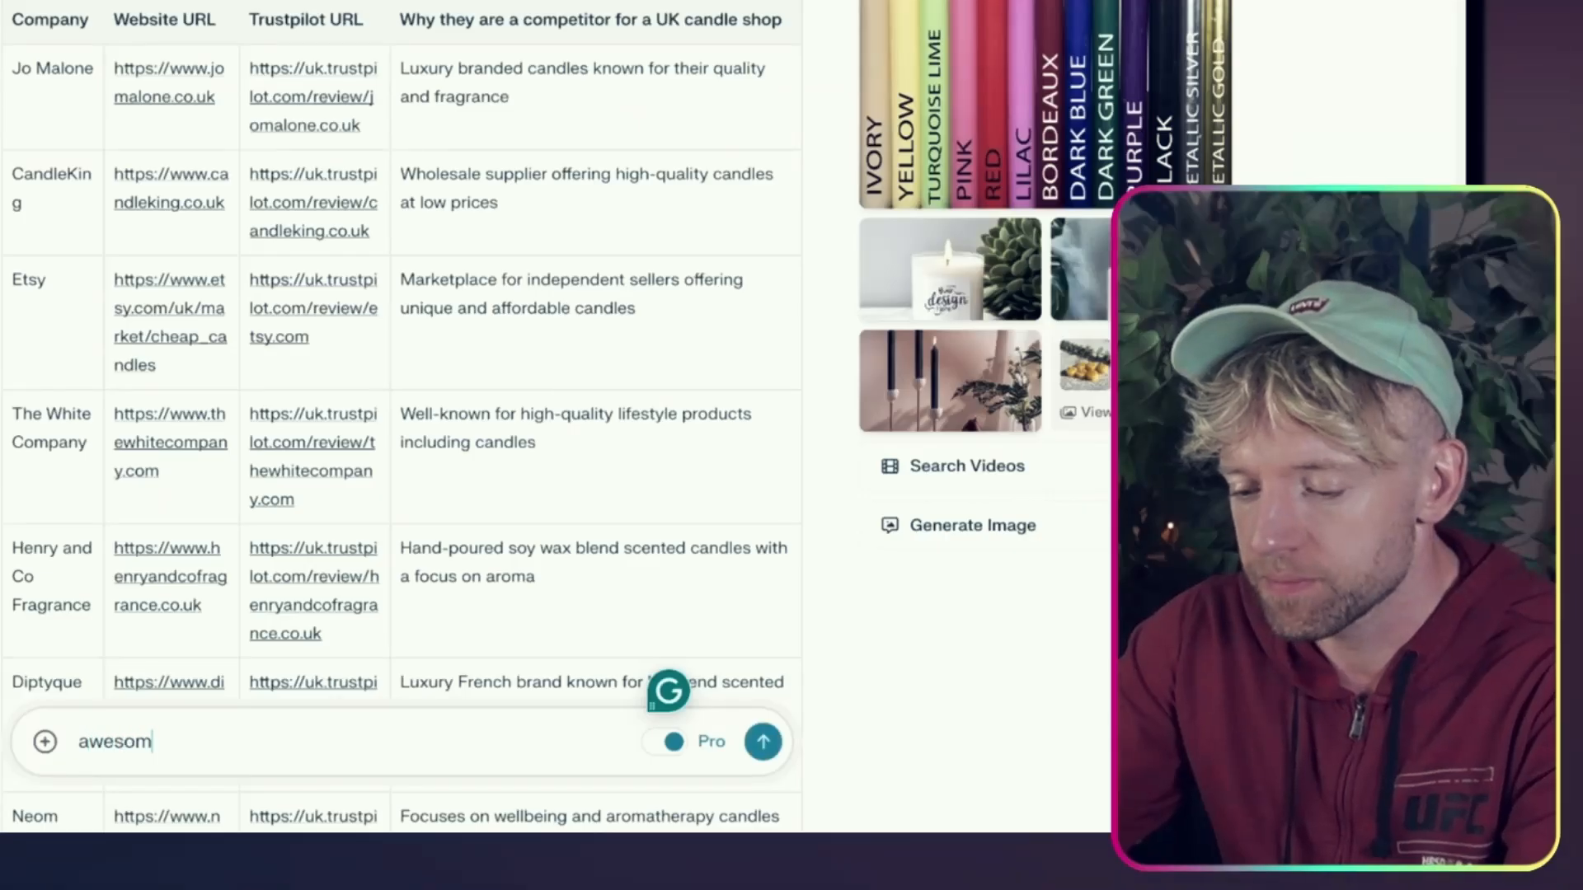
text(e, paste these all as a list)
key(Return)
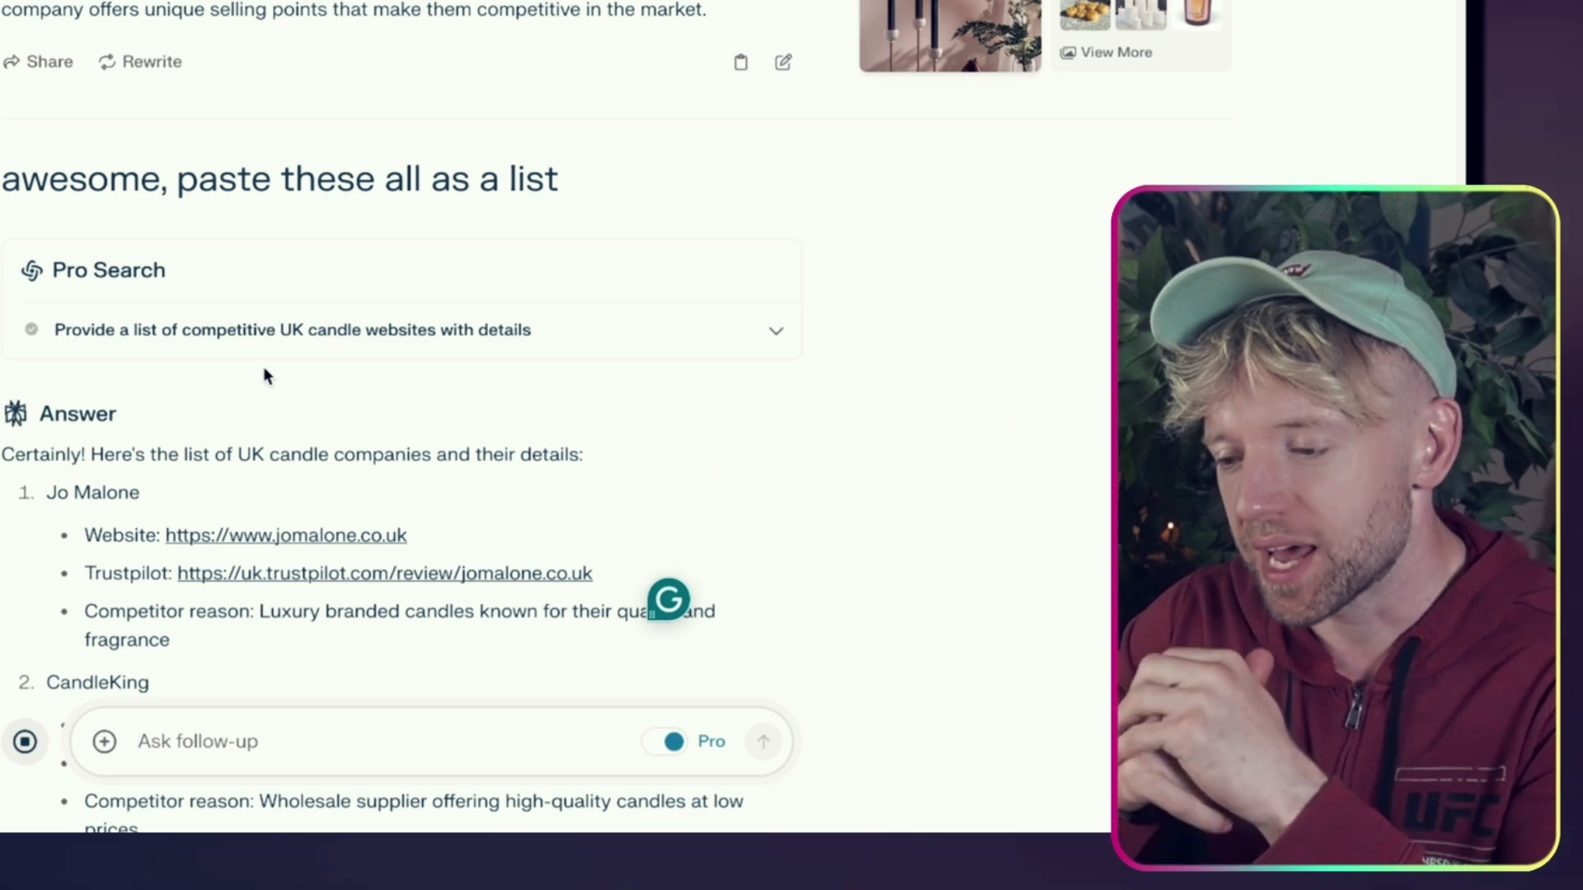
scroll(367, 521, down, 1)
scroll(367, 521, down, 2)
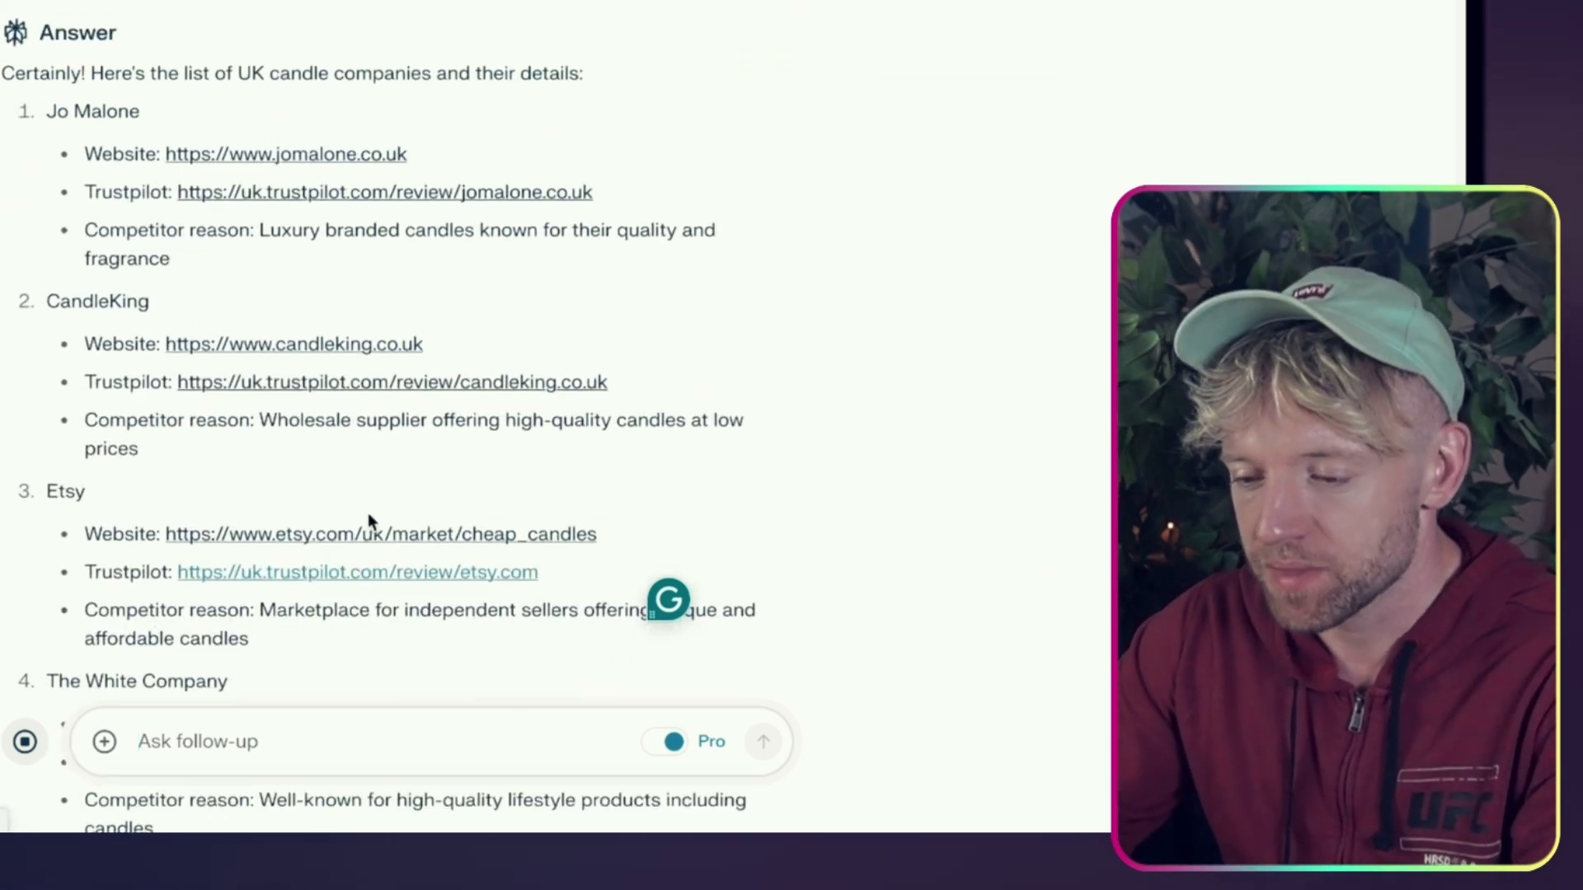
scroll(208, 233, down, 1)
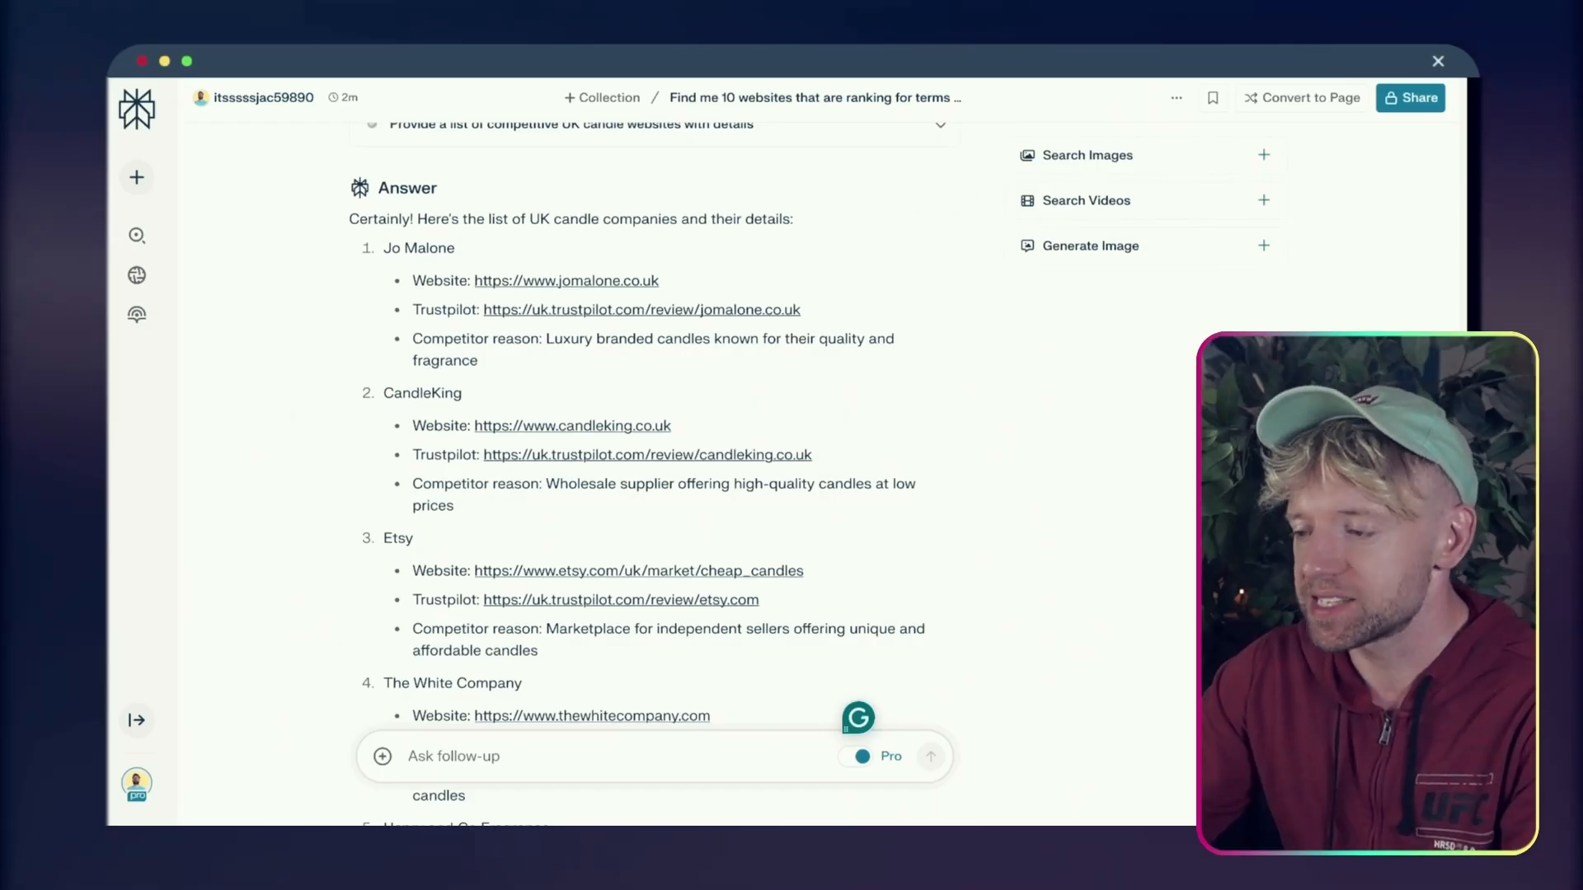
Open Airtable in a new browser tab and create a blank base from scratch
key(ctrl+t)
text(a)
key(Return)
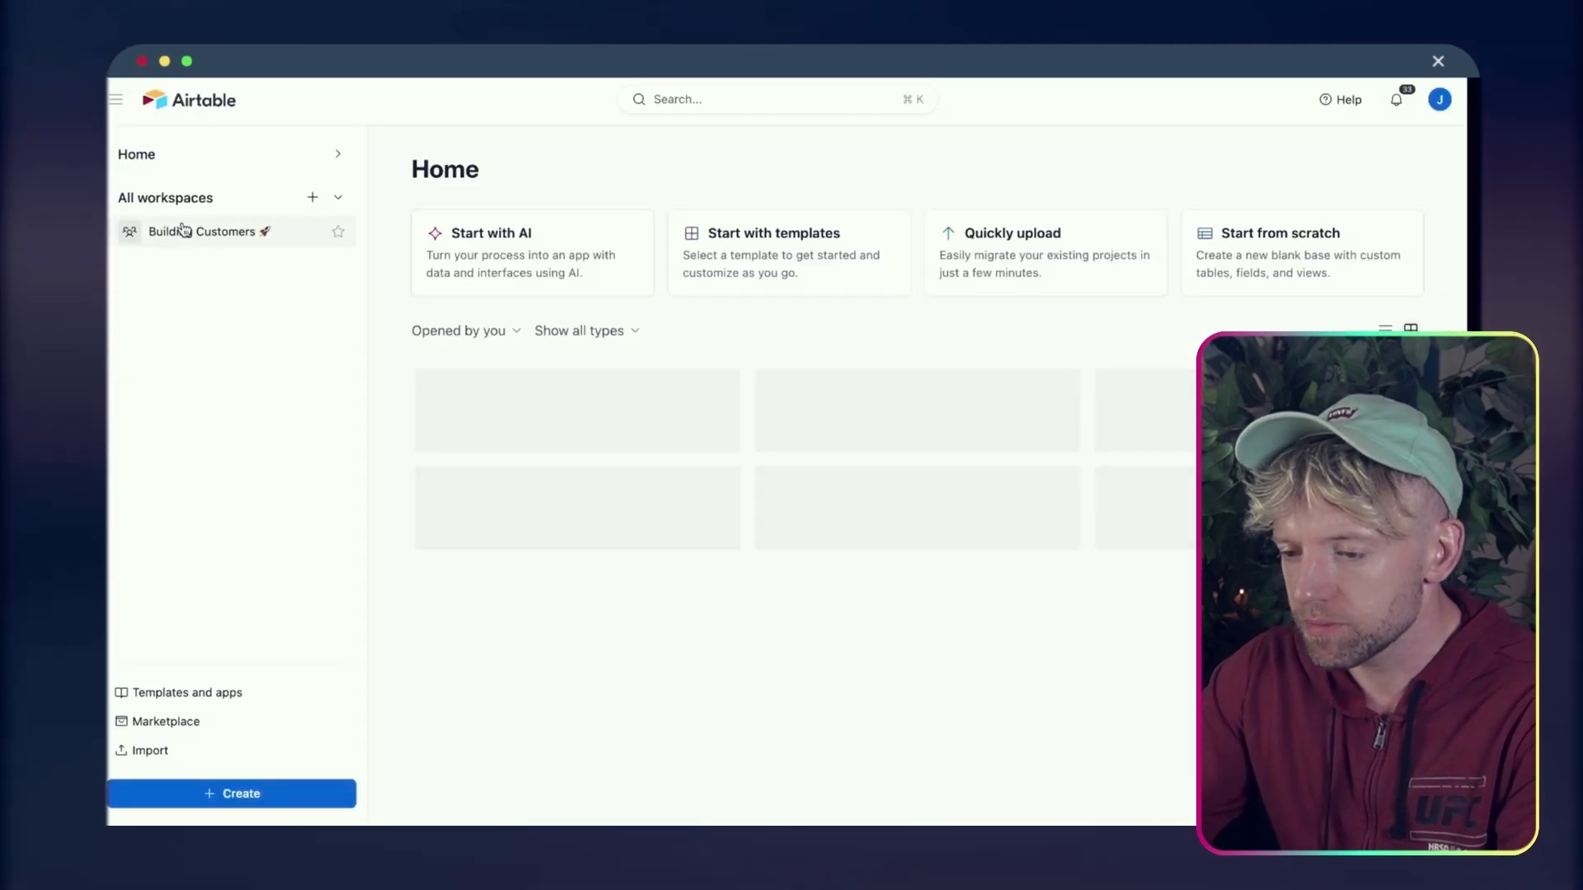
click(193, 804)
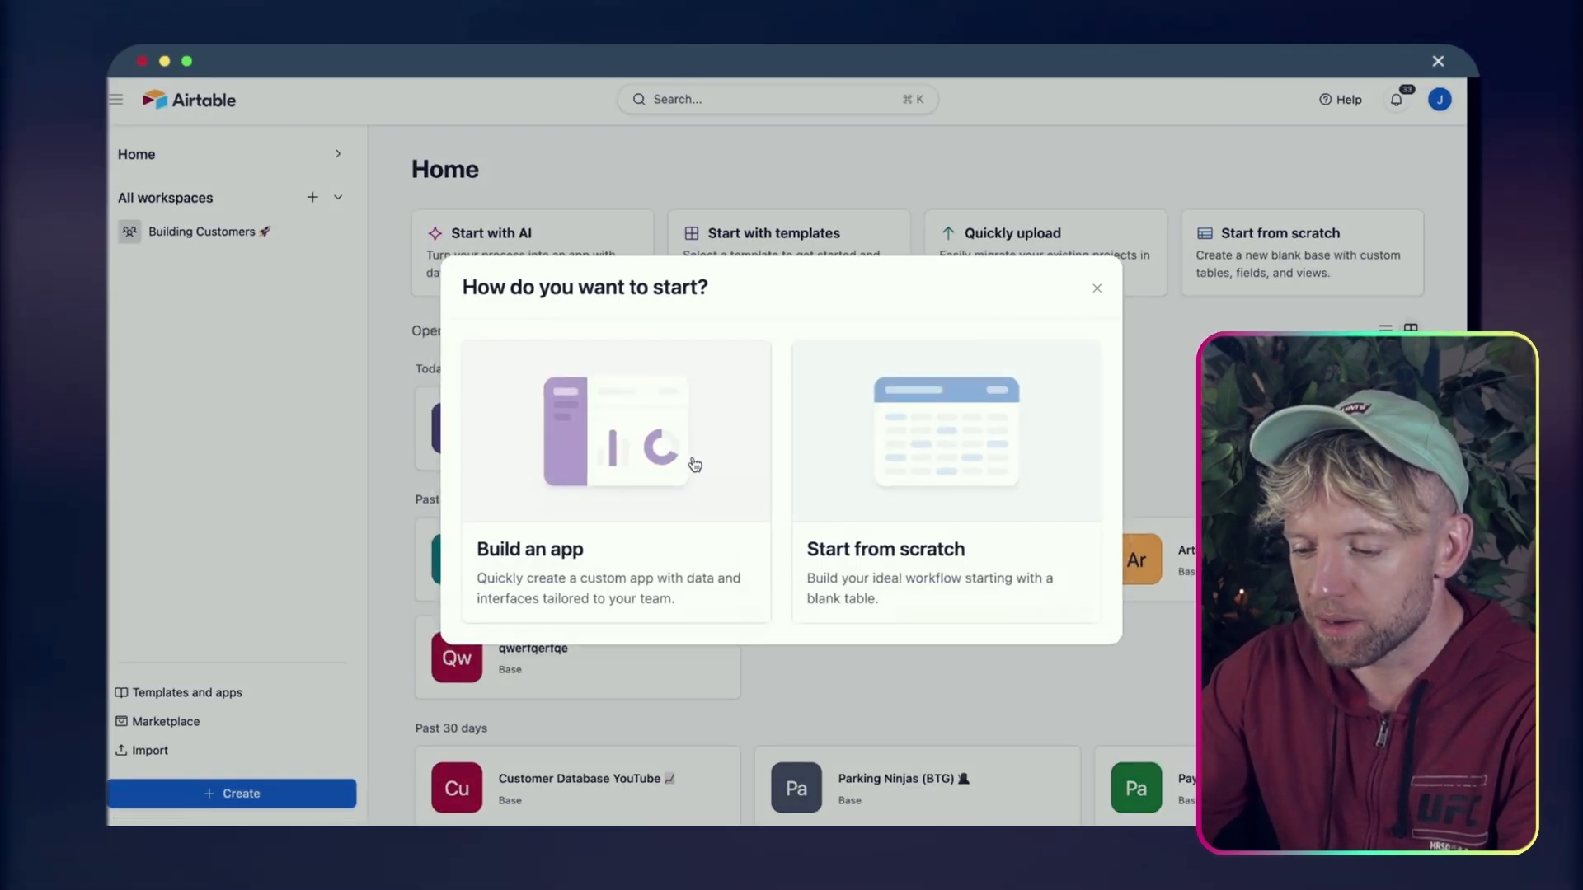
click(848, 459)
Rename the new base "Competitive intelligence (B2G)" with a purple emoji at the end, and set its color to light purple
click(188, 103)
text(Competito)
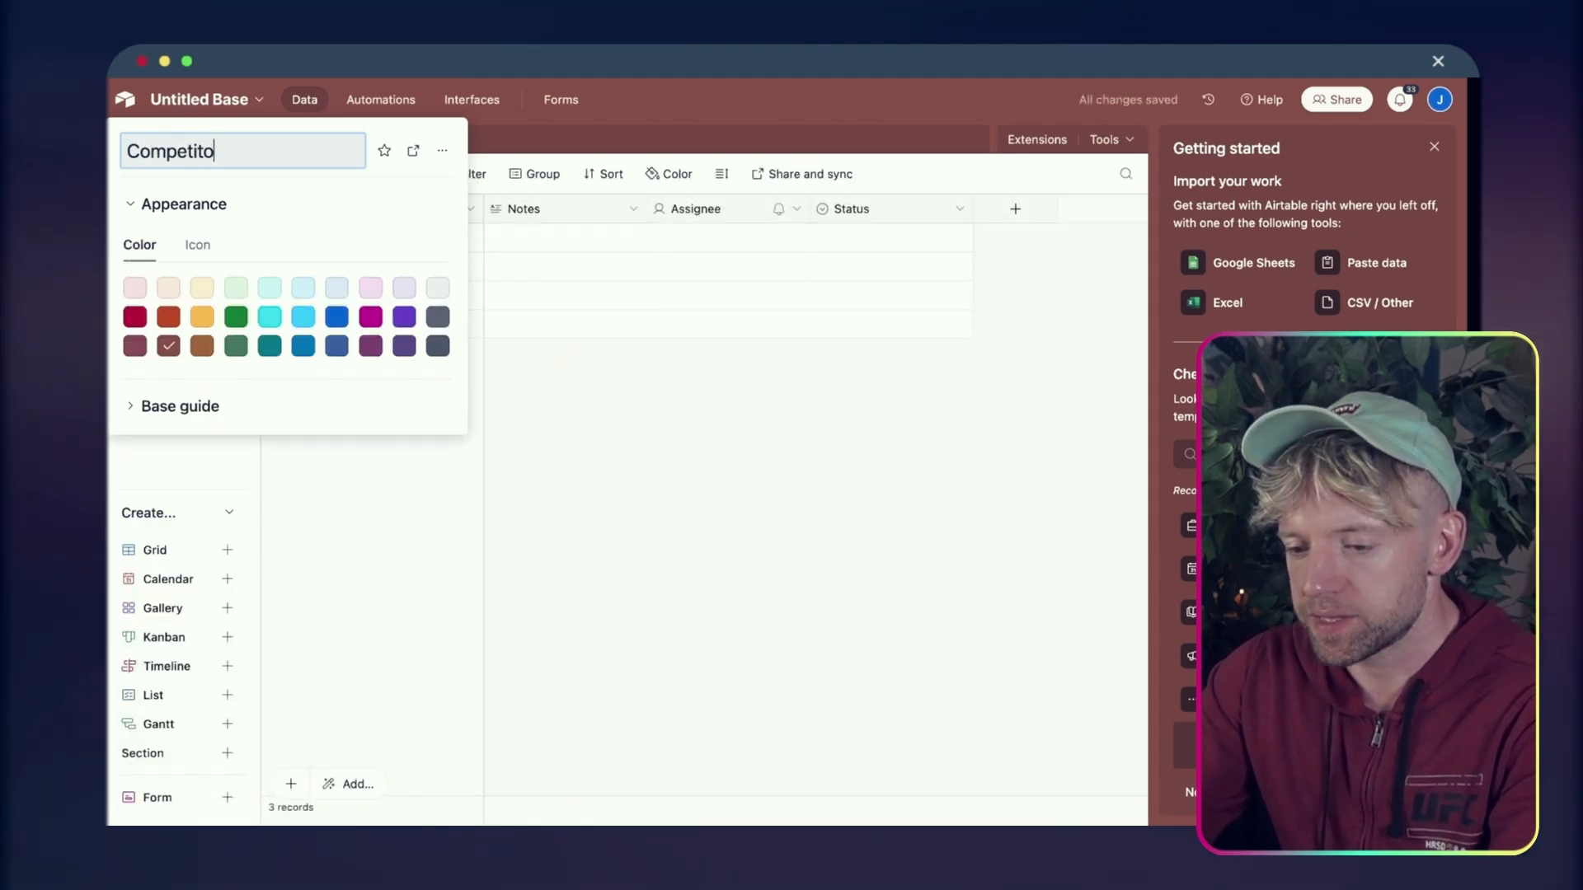
key(BackSpace)
text(ive intellig)
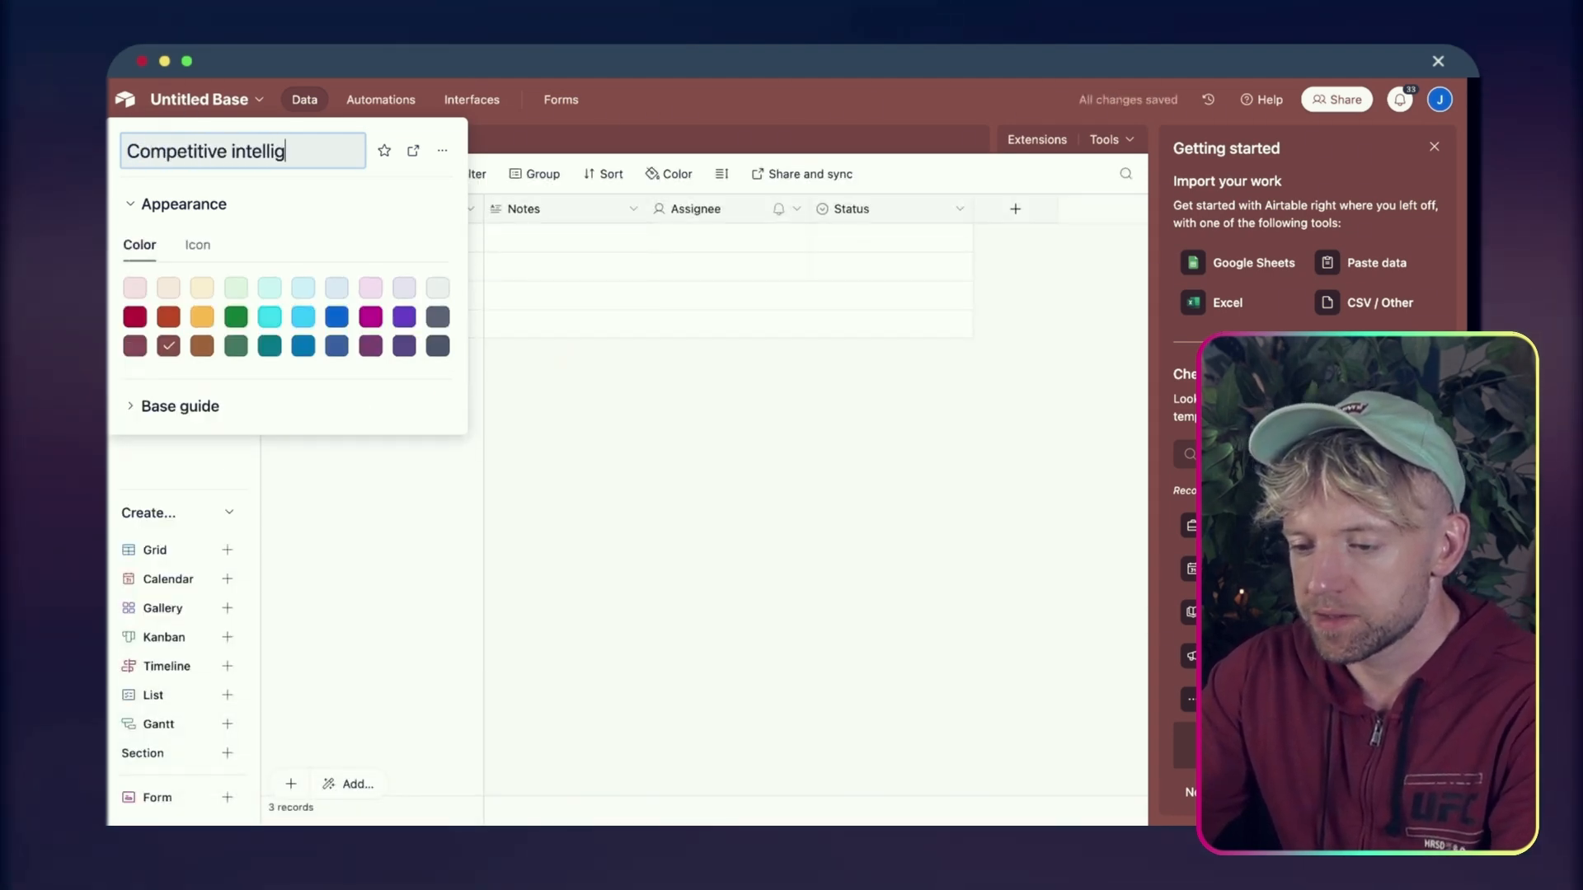
text(ence (B)
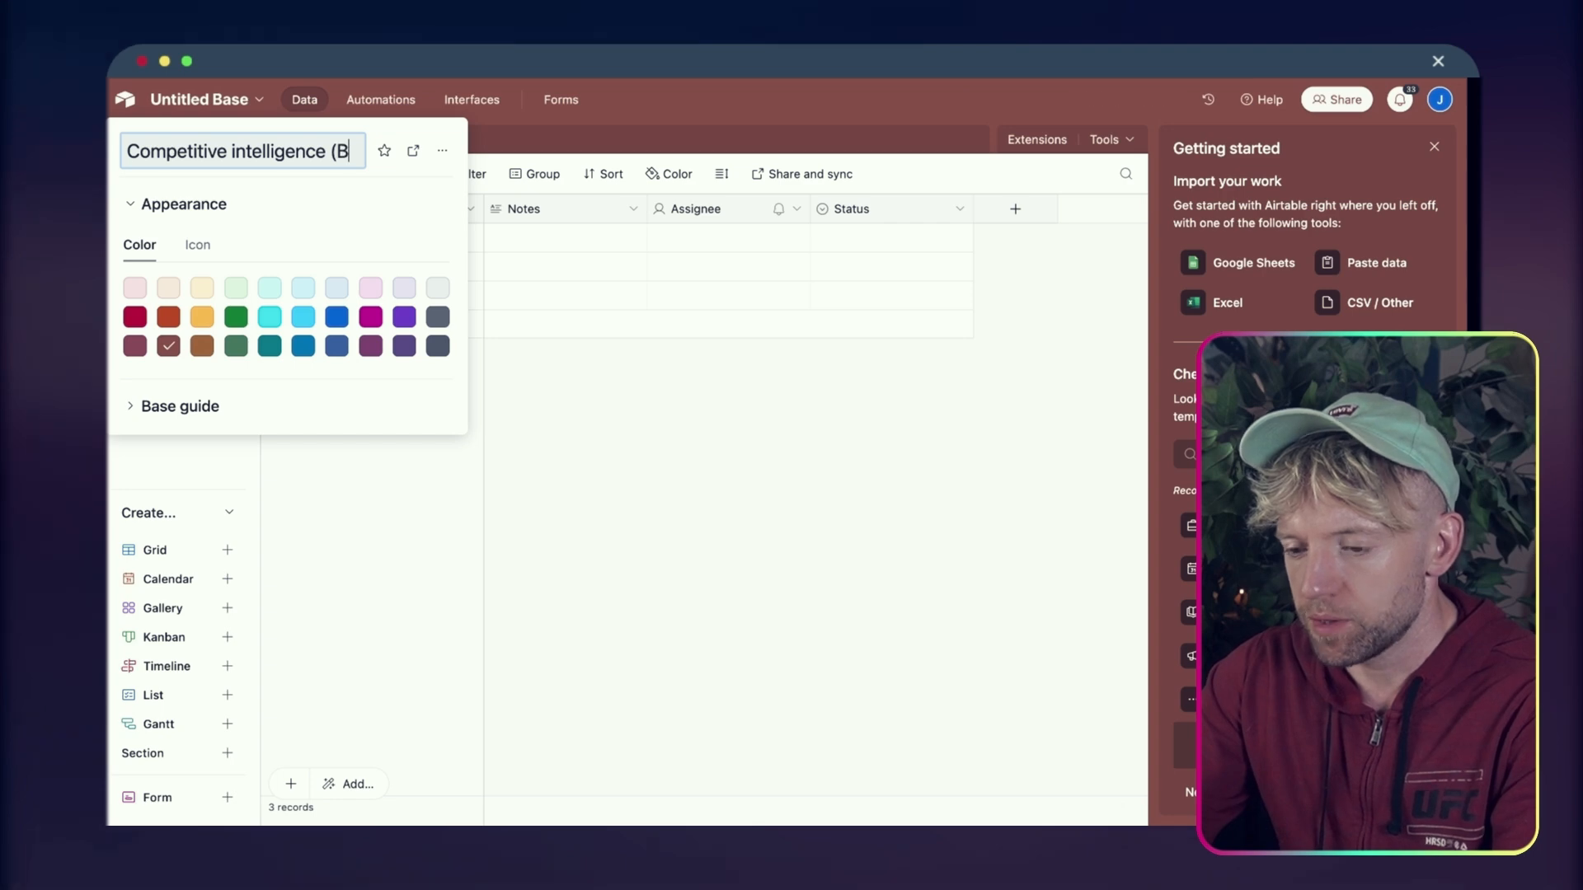
text(2G))
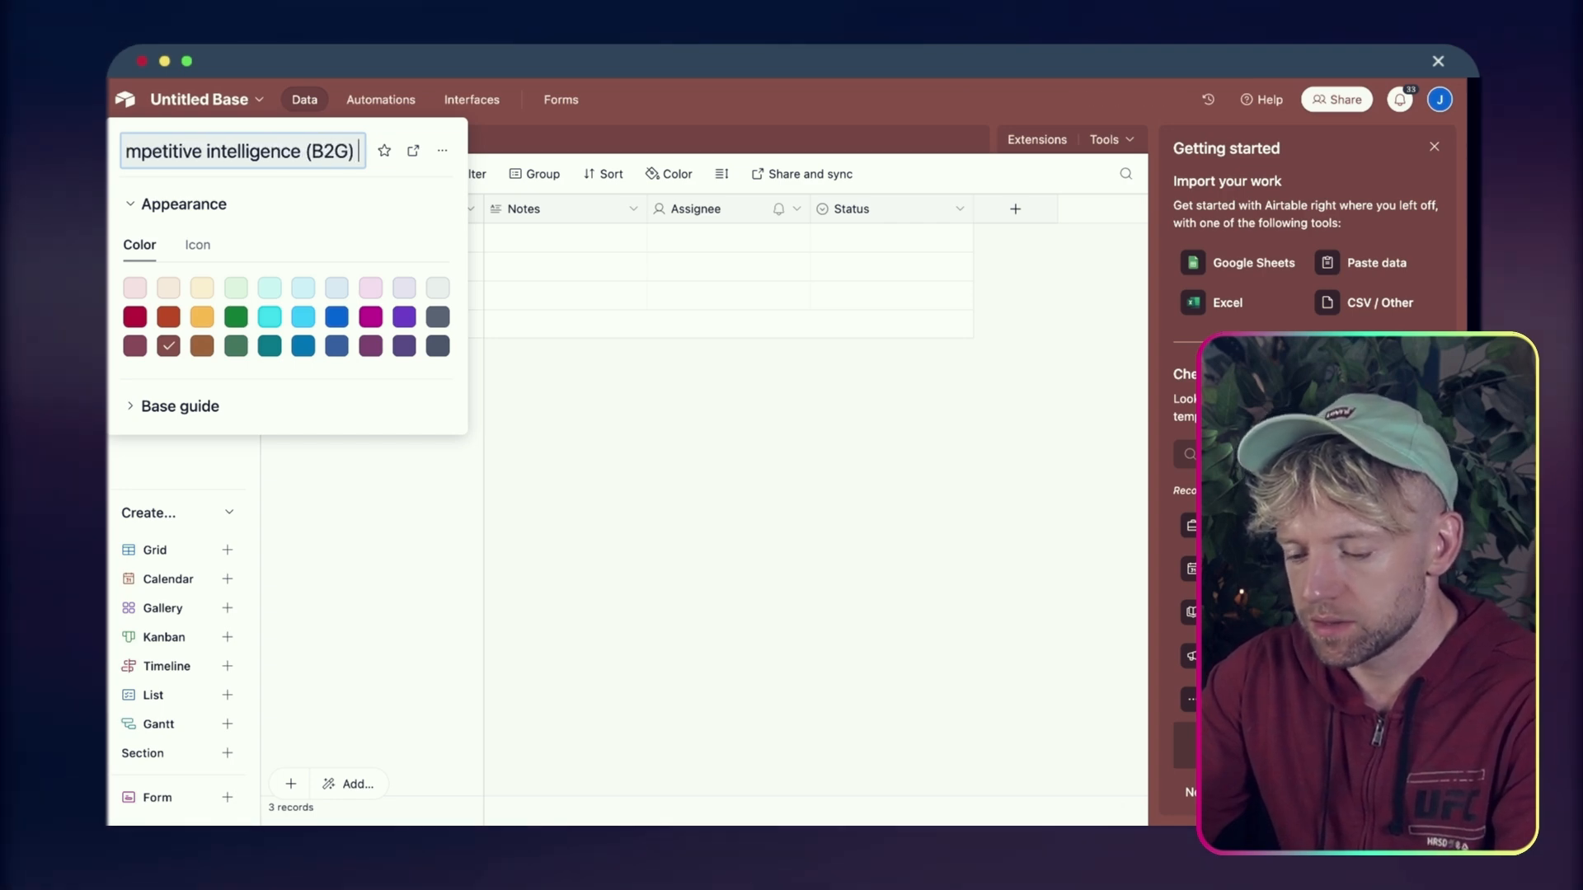
key(ctrl+super+space)
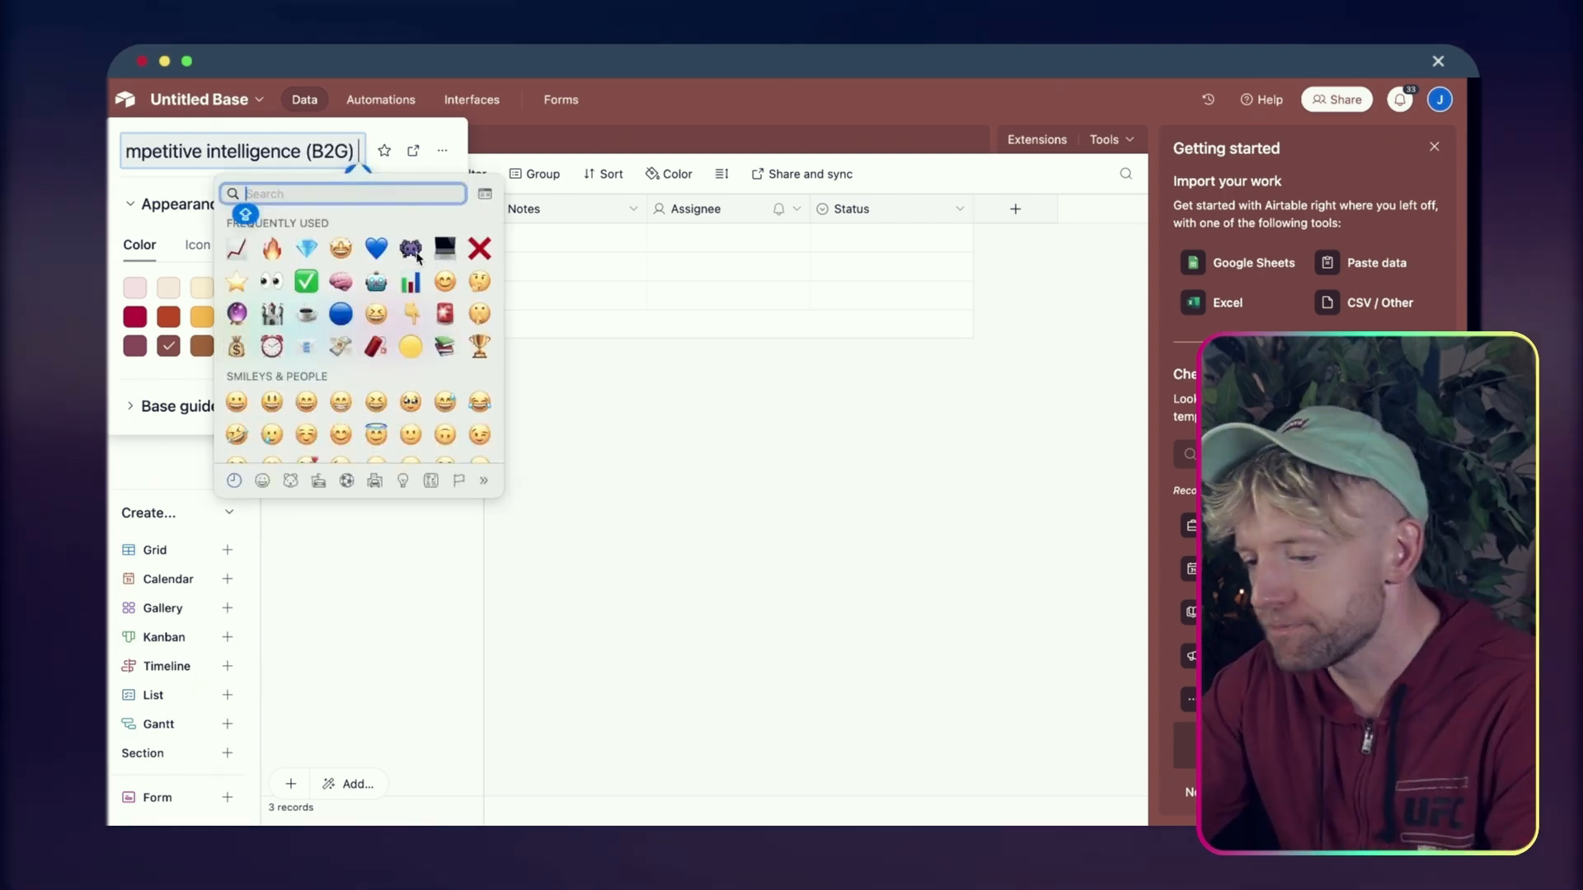
click(410, 247)
click(408, 290)
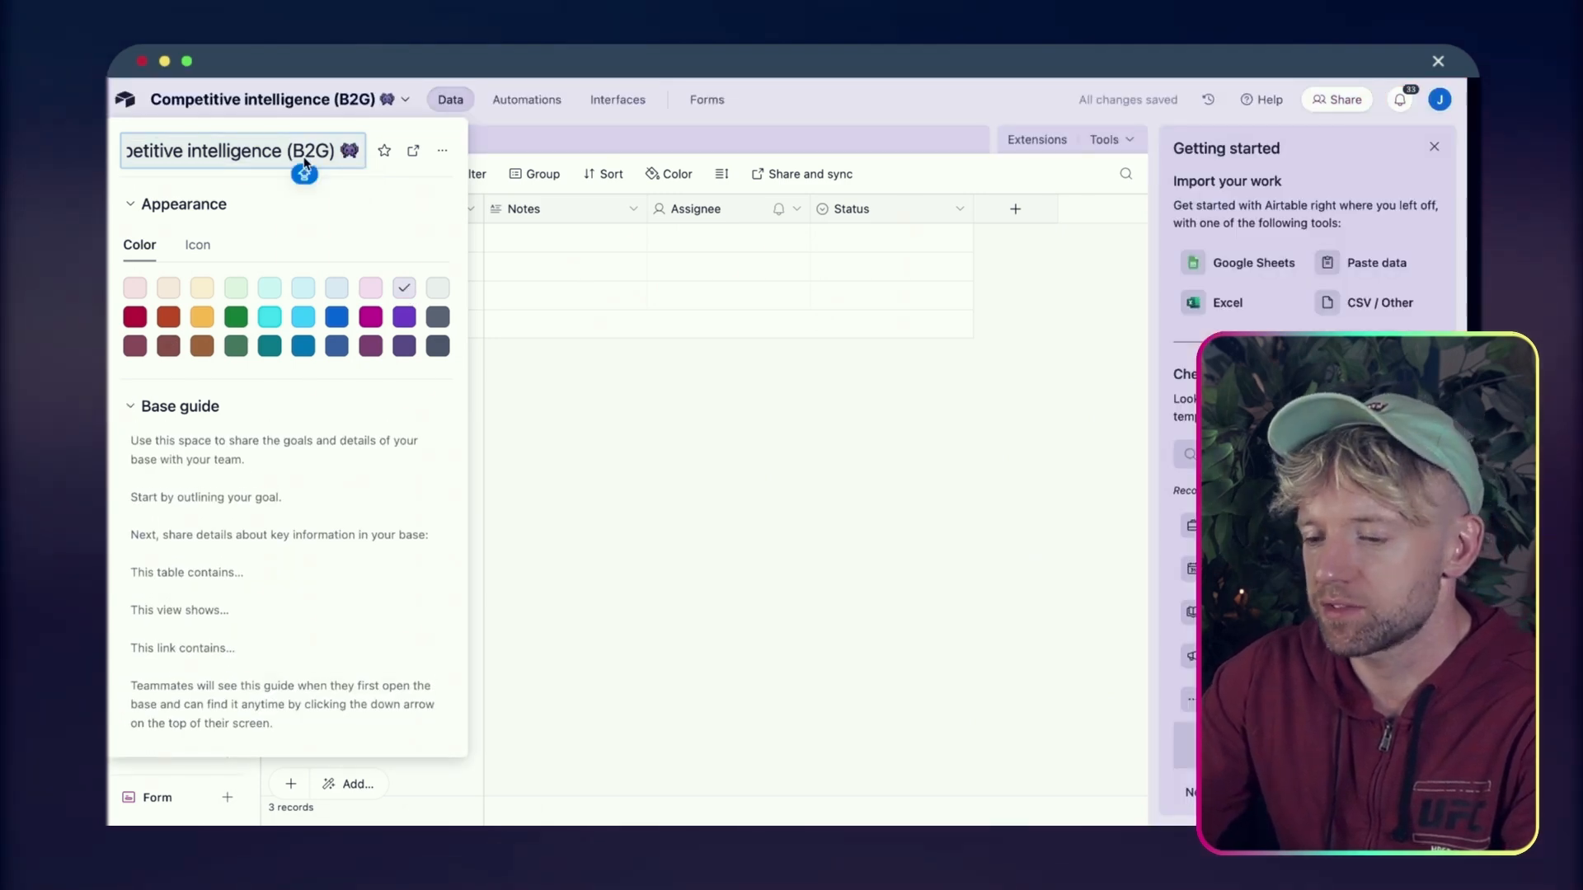
click(755, 380)
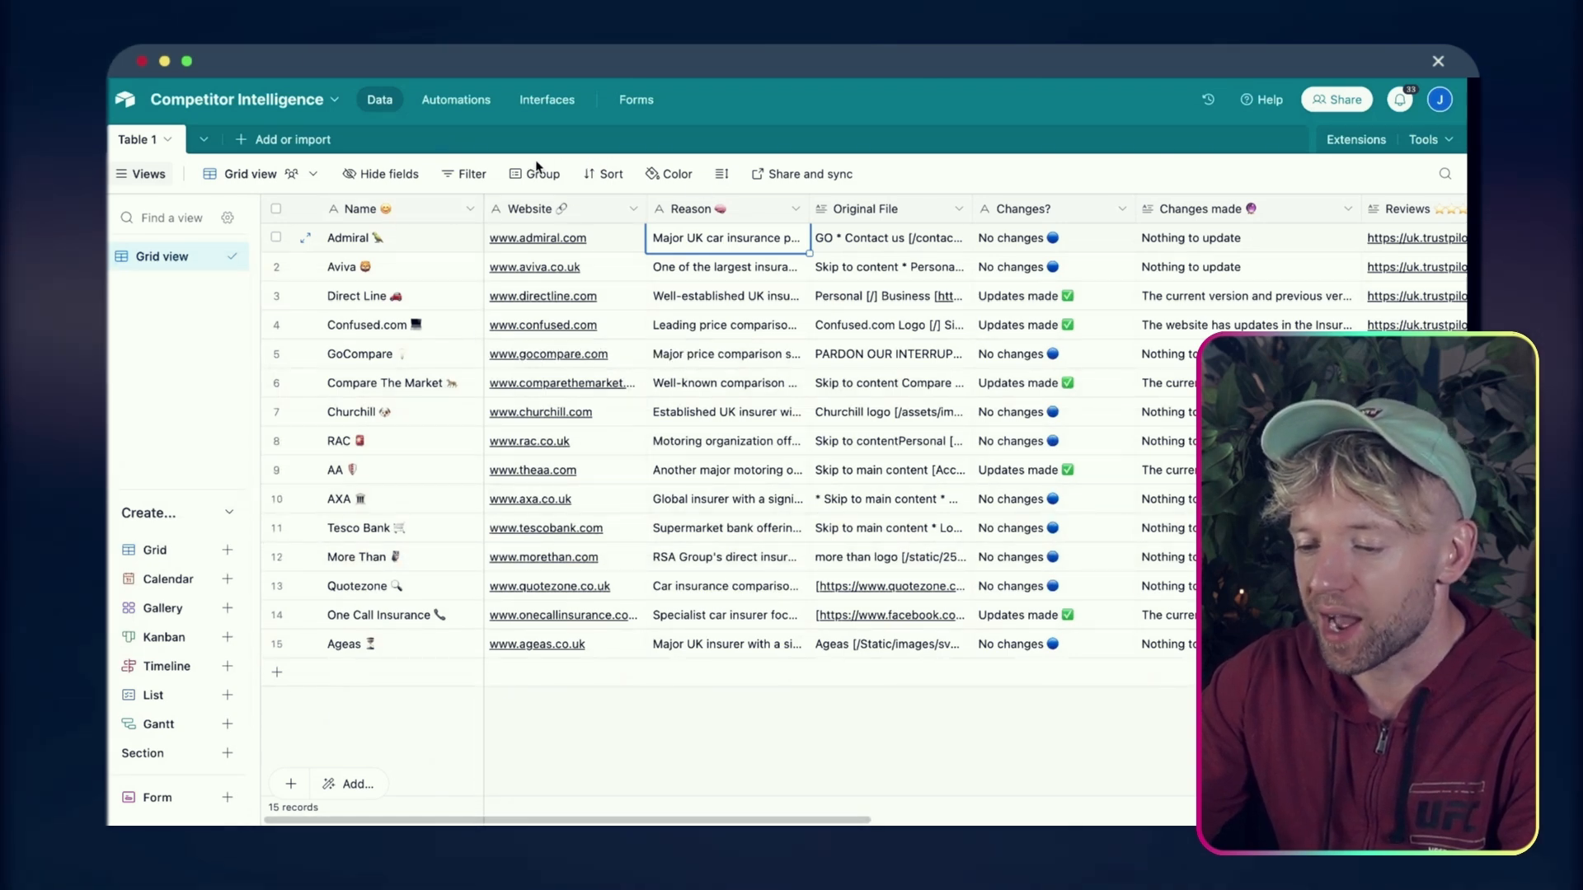
Copy all records of the existing Competitor Intelligence base, and examine its Website, Reason and Original File fields
click(276, 208)
key(ctrl+c)
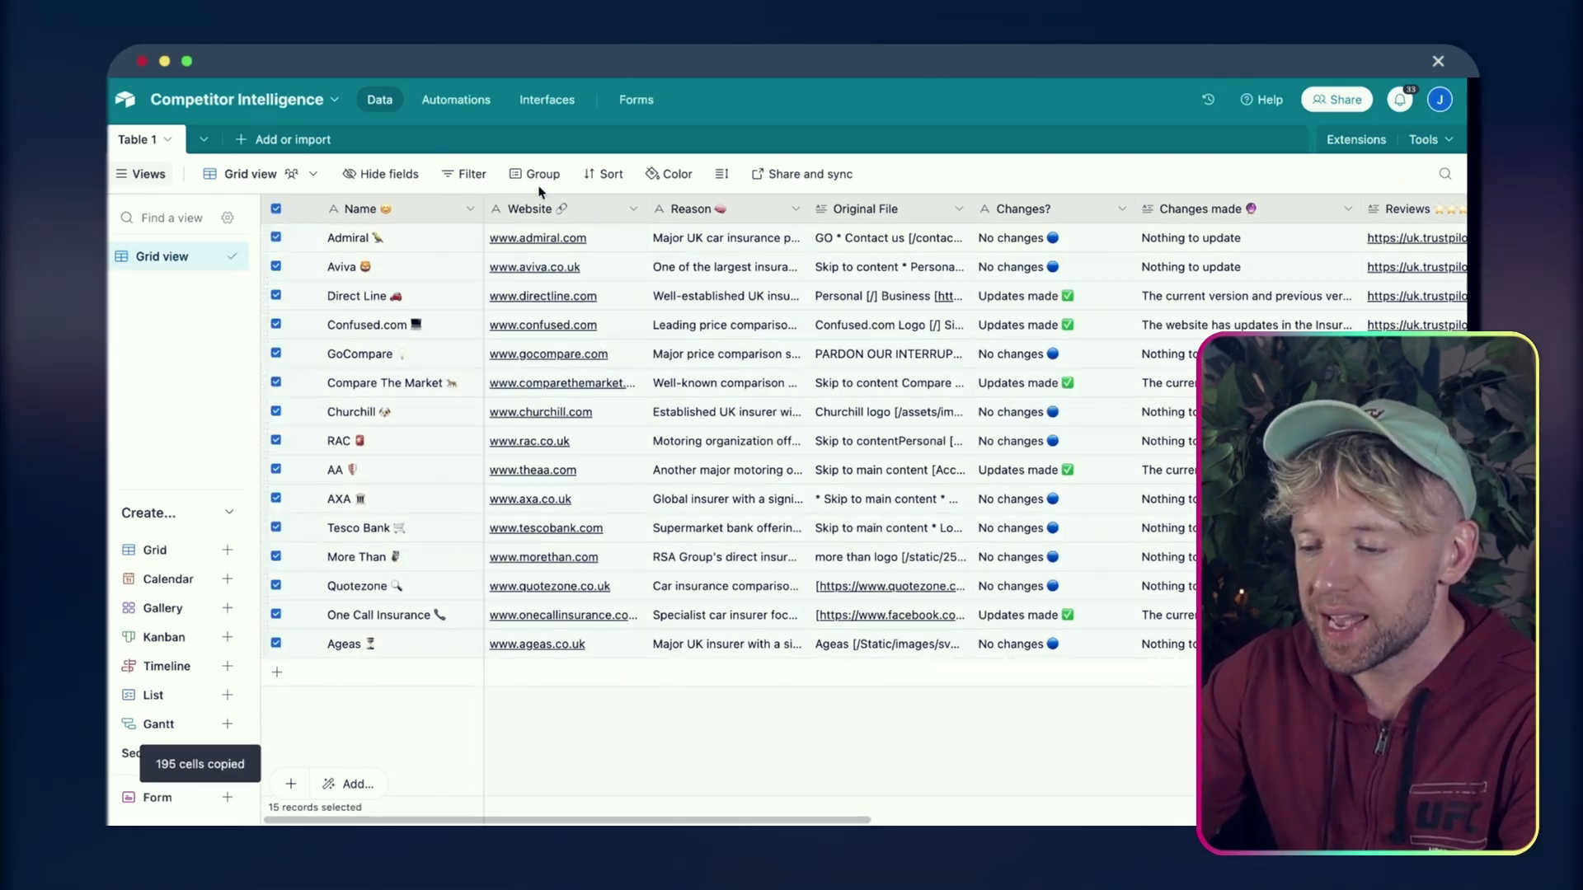
click(544, 209)
click(696, 210)
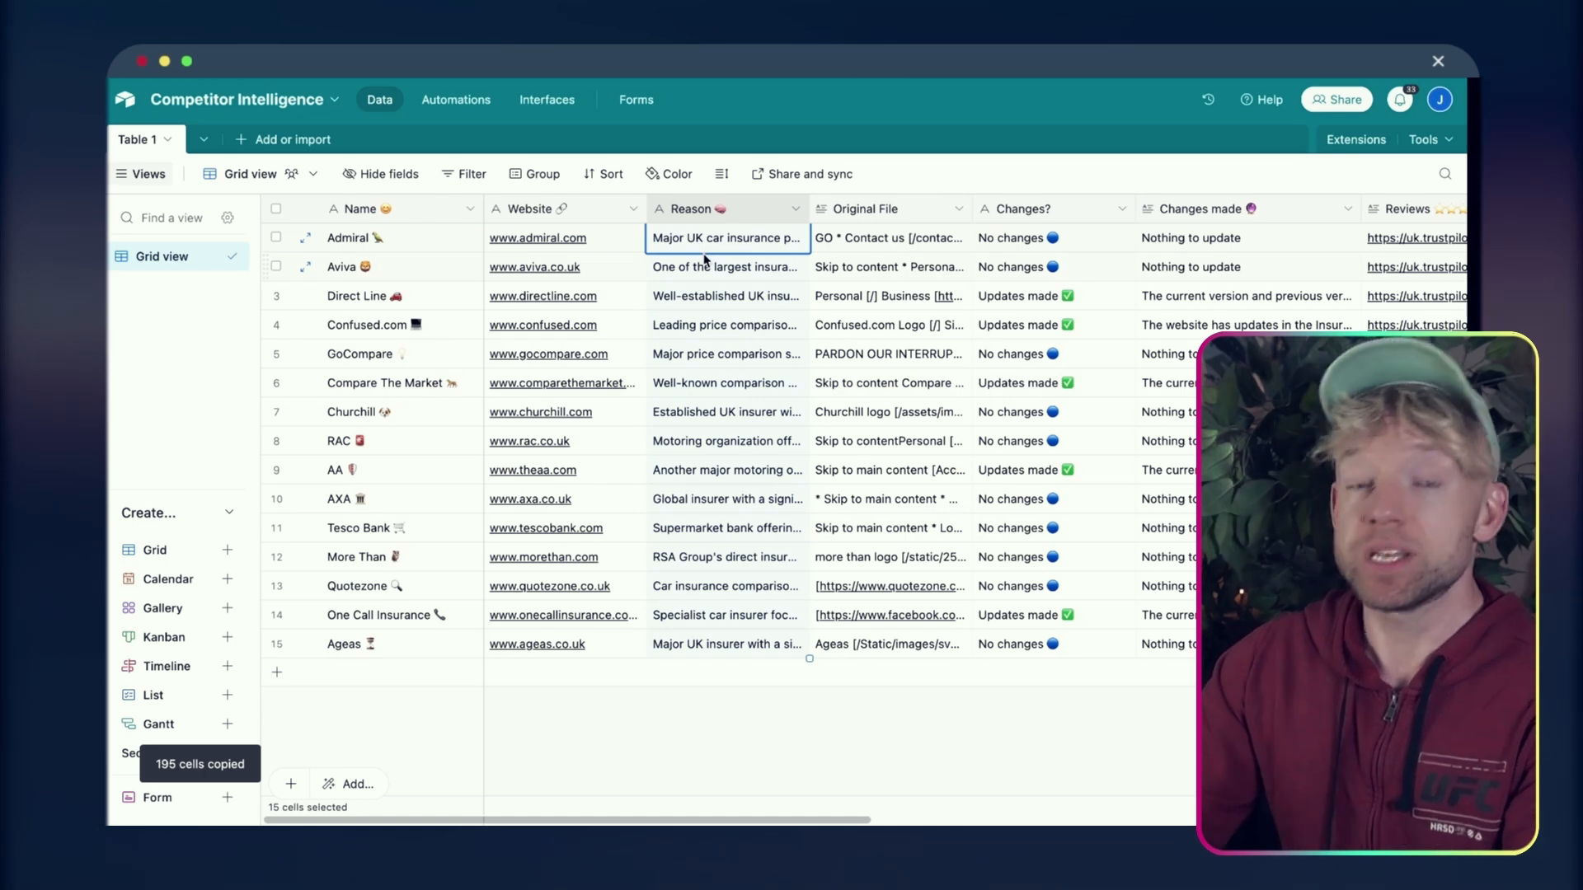
scroll(767, 329, right, 2)
click(773, 211)
scroll(746, 221, right, 5)
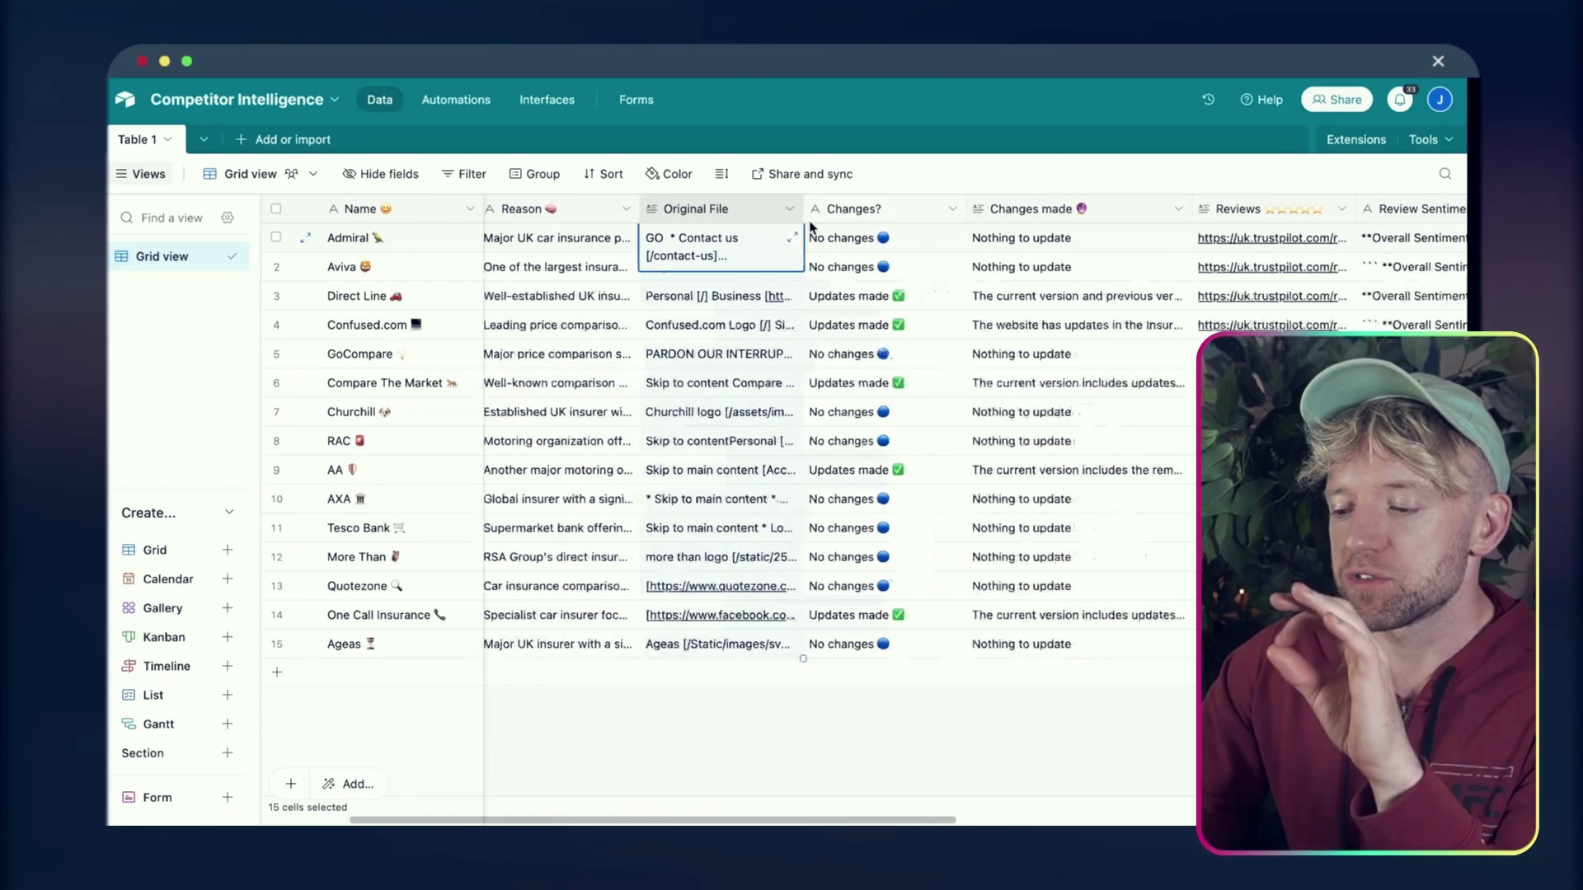
scroll(743, 221, right, 1)
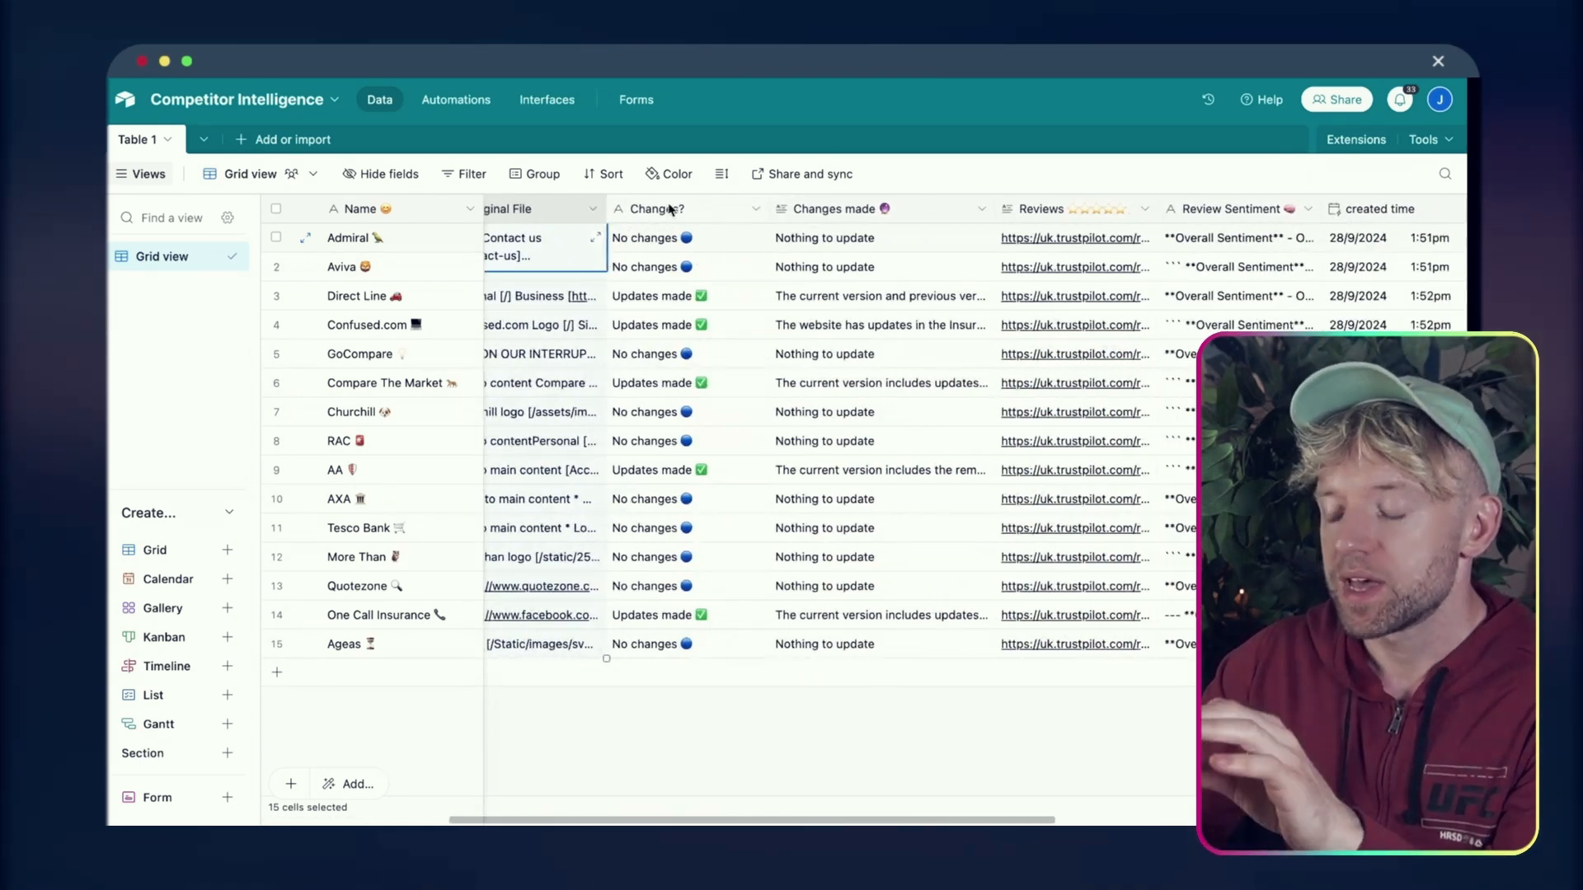
Examine the Changes?, Changes made, Reviews and Review Sentiment fields of the existing base
click(671, 208)
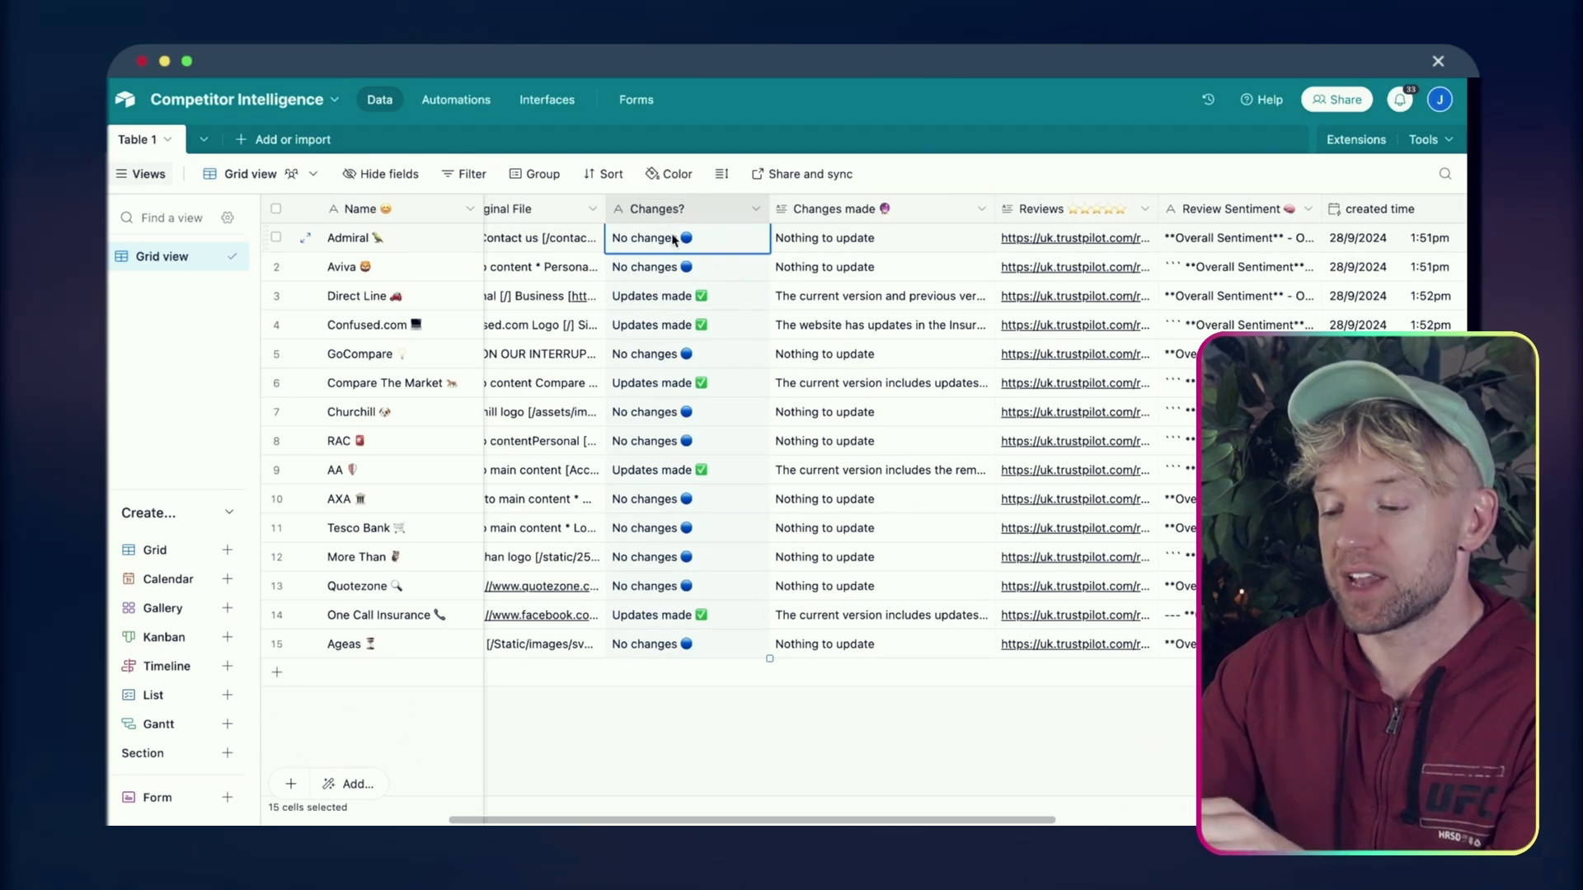
scroll(673, 217, left, 1)
click(654, 270)
click(740, 233)
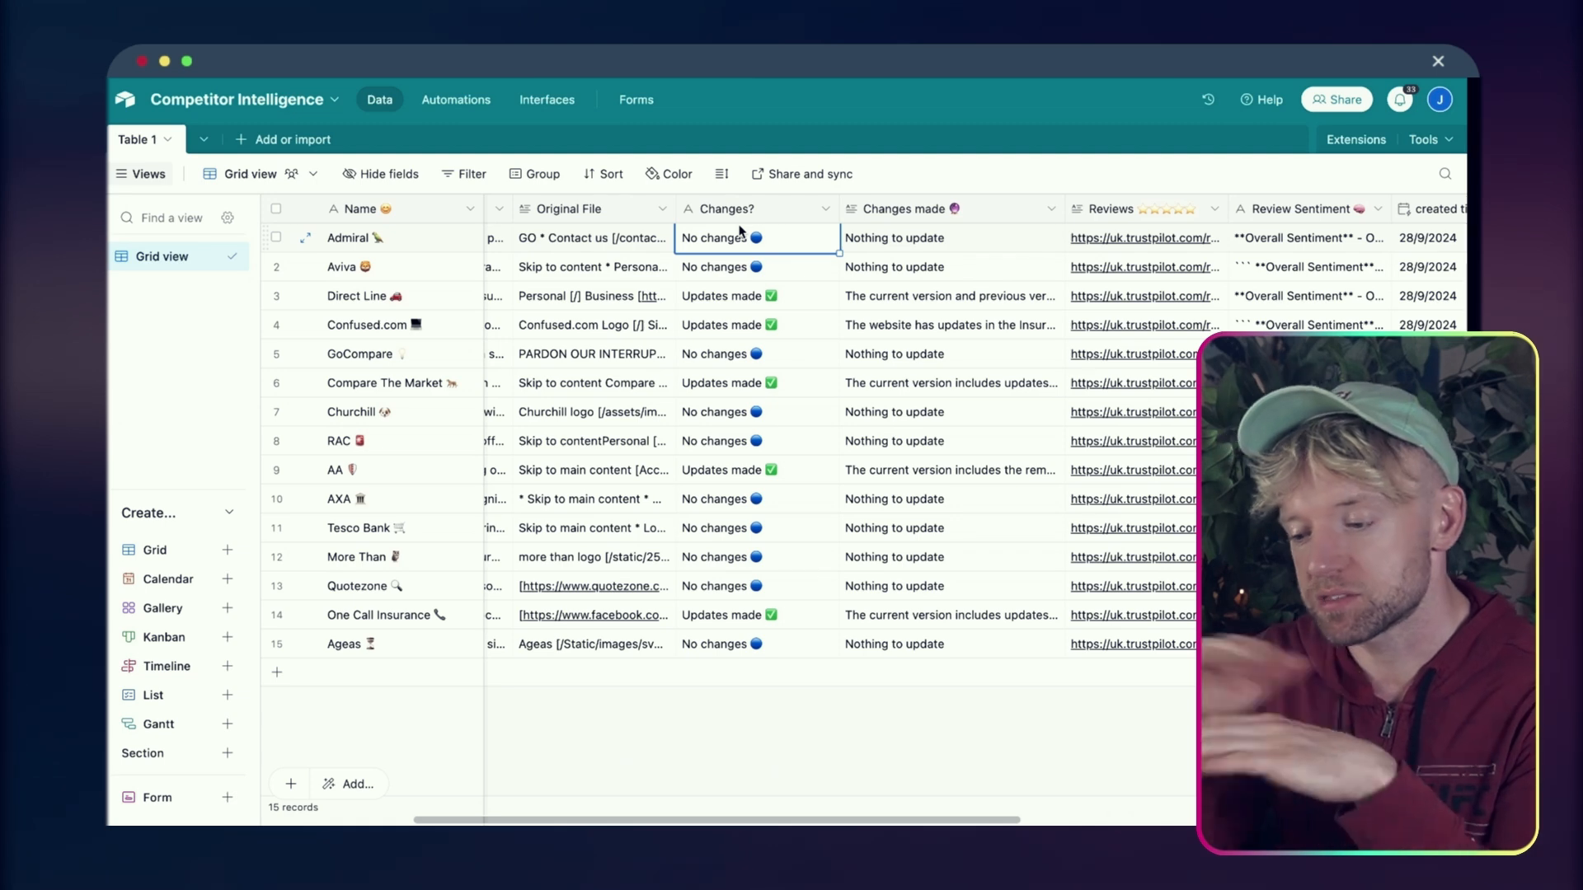
scroll(824, 222, right, 2)
click(857, 212)
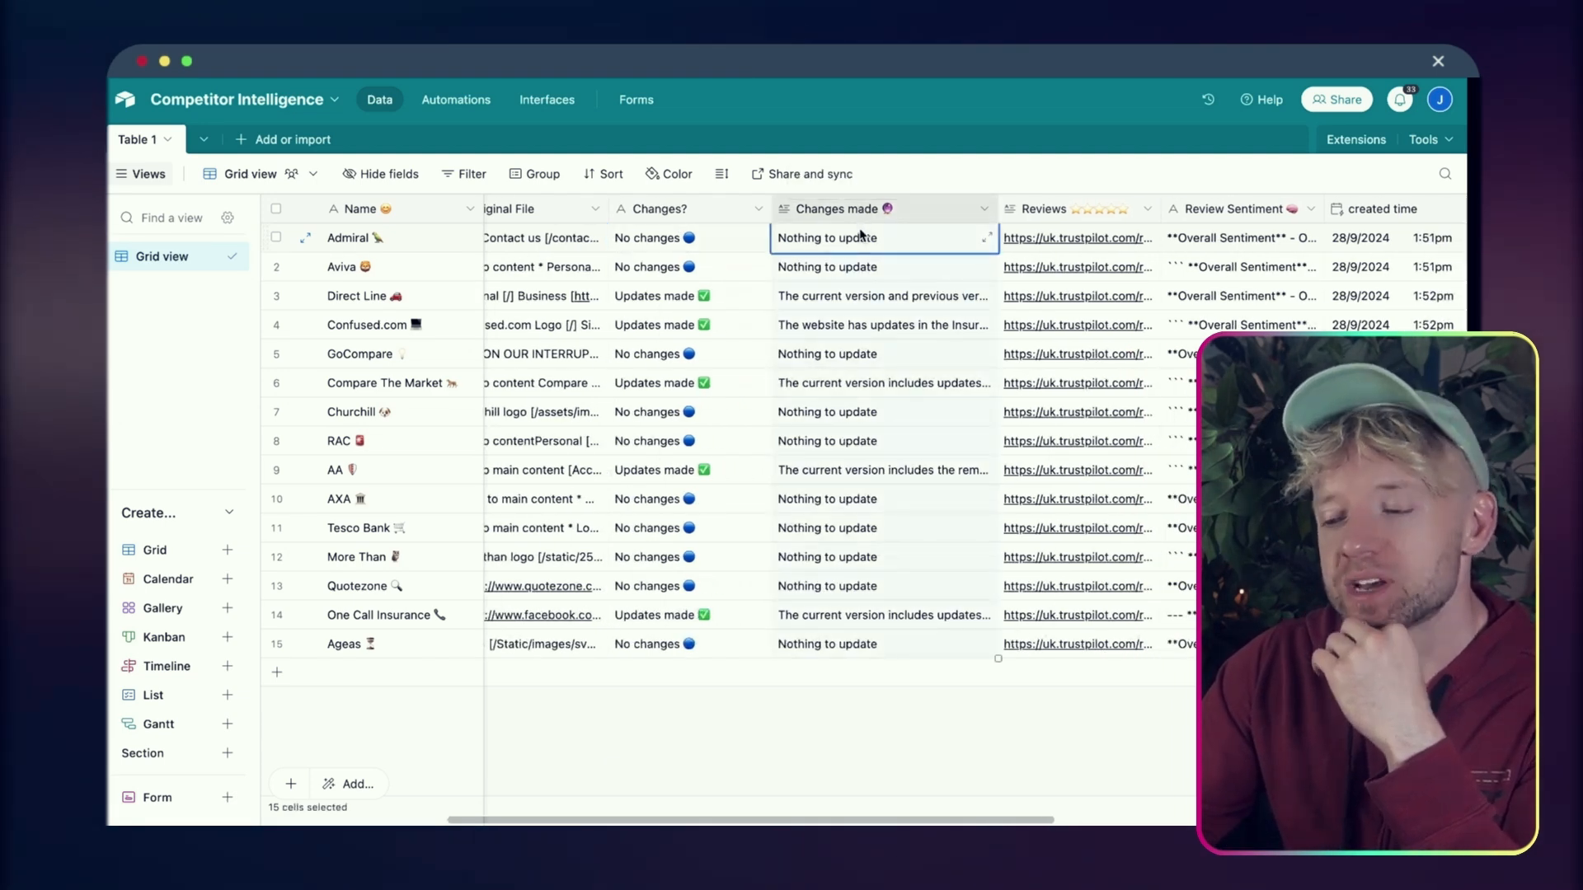
scroll(884, 242, right, 5)
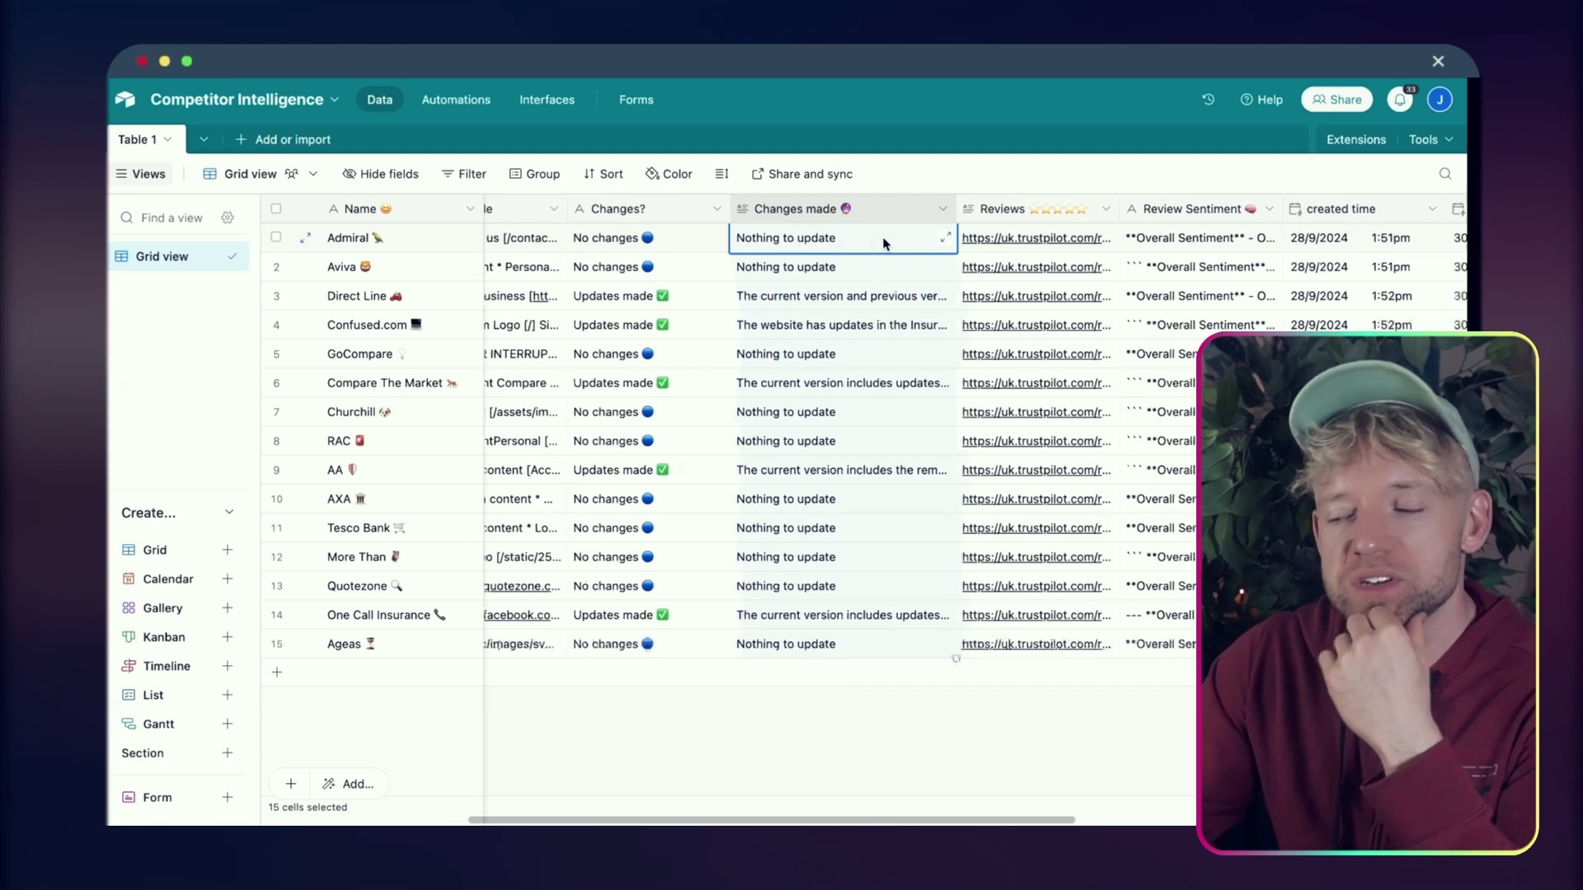
click(853, 209)
click(937, 184)
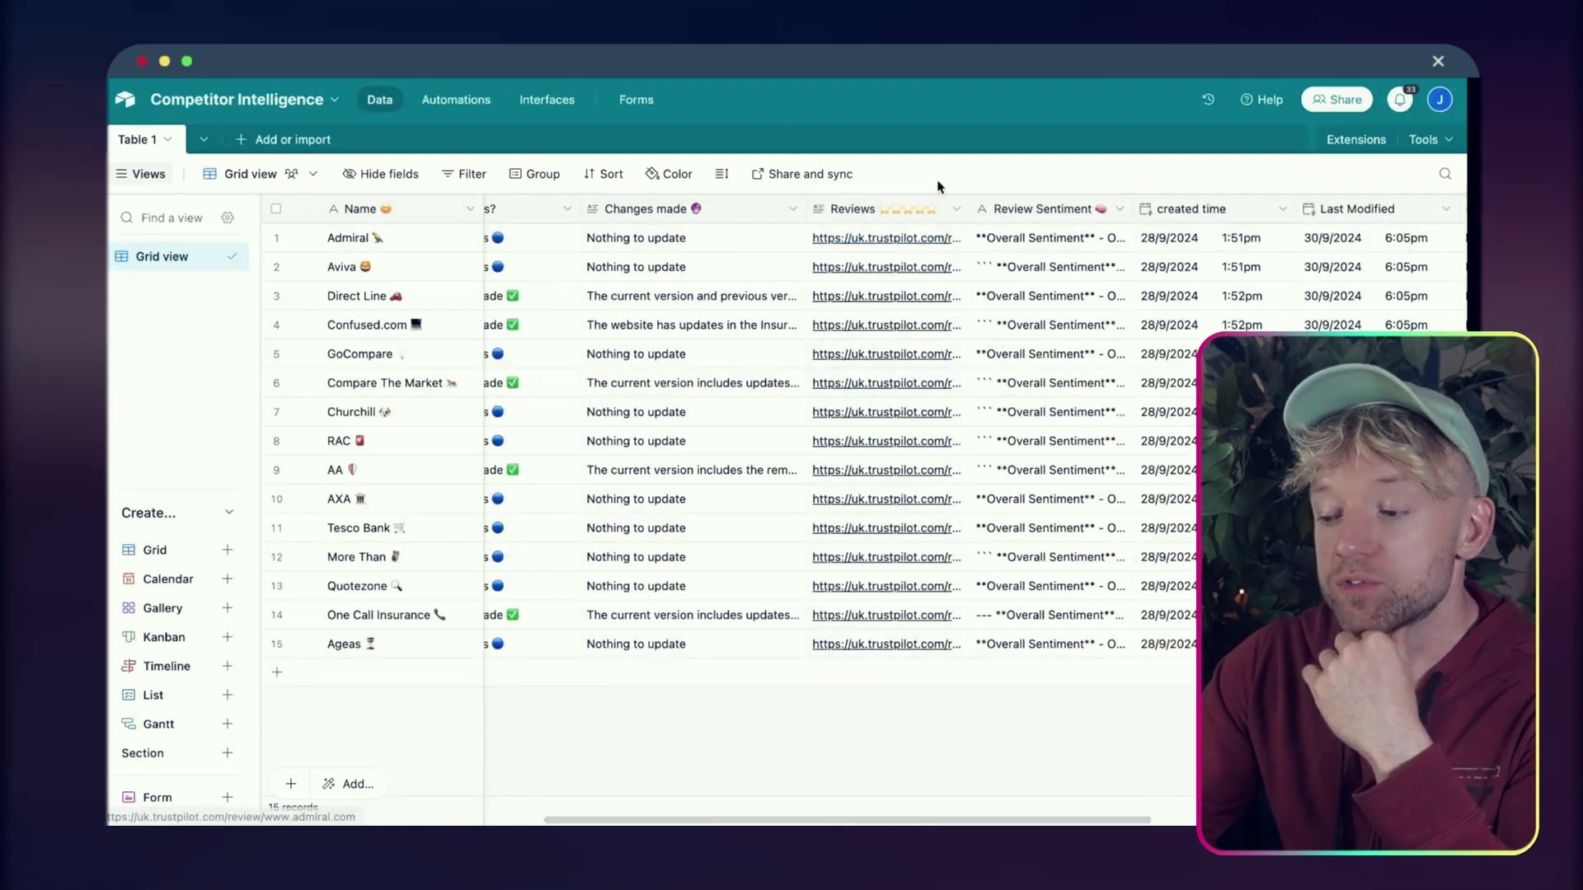
scroll(902, 266, right, 5)
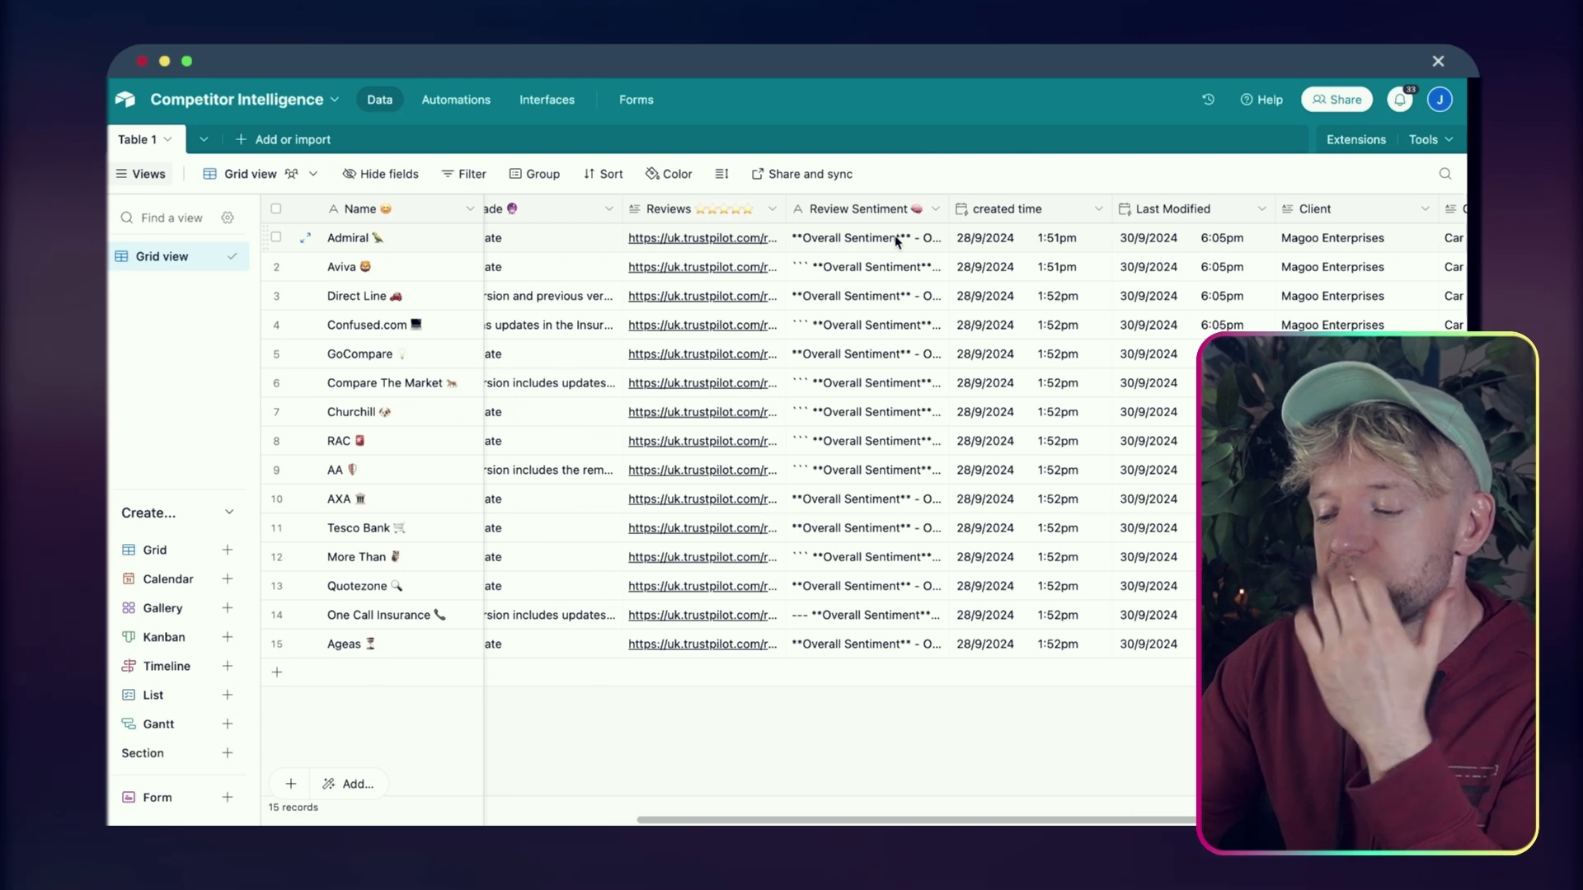
Examine the created time, Last Modified, Client, Client Industry and Client Email fields of the existing Competitor Intelligence base
scroll(873, 231, right, 5)
click(841, 216)
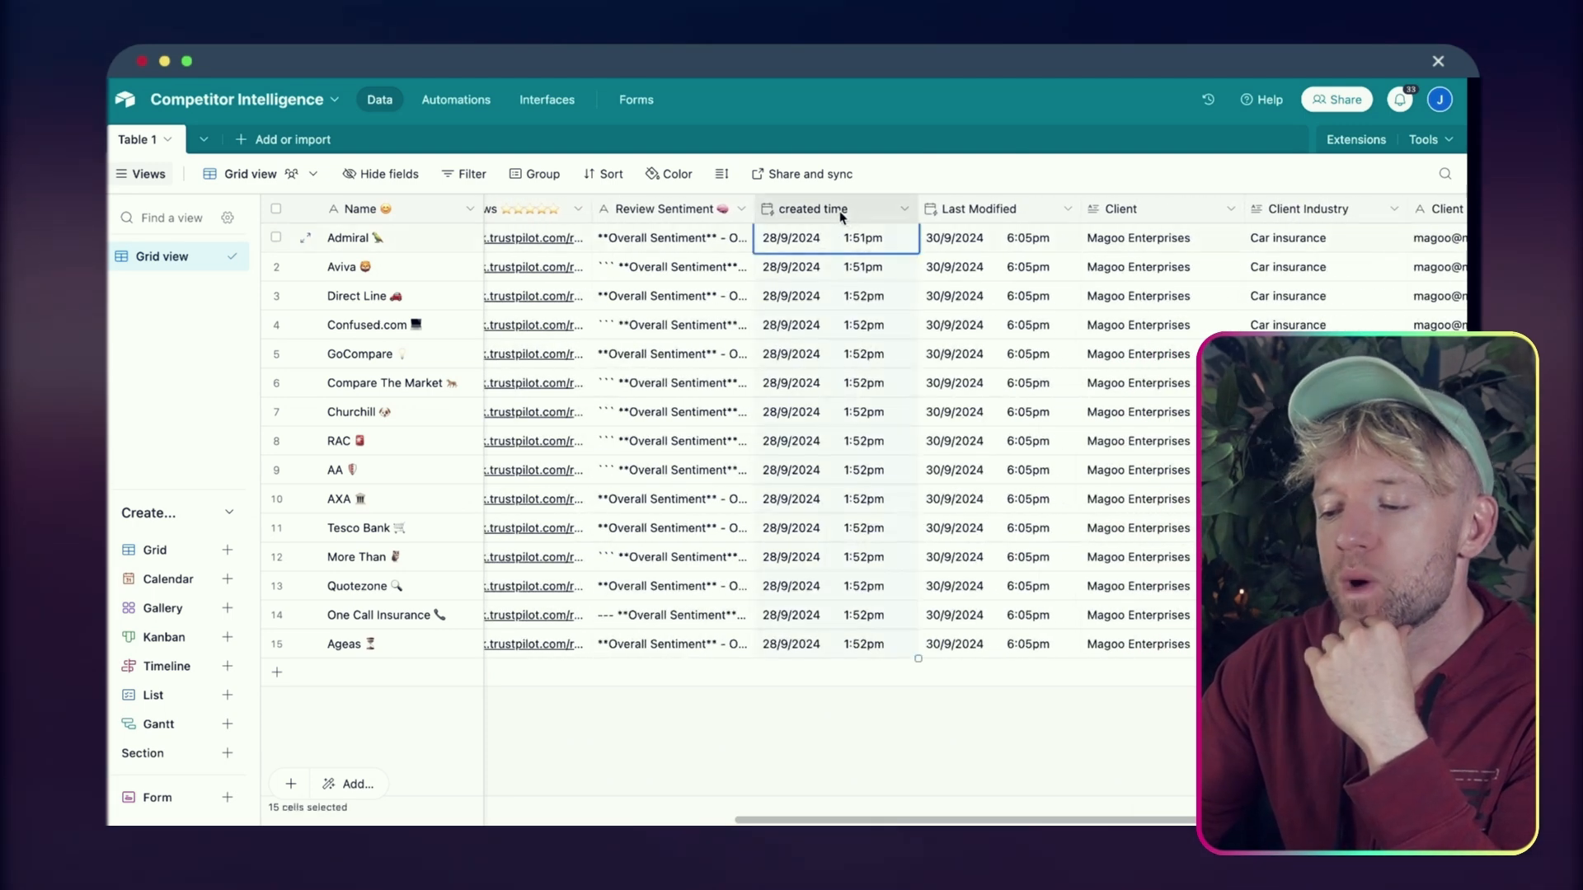
scroll(853, 212, right, 4)
click(872, 209)
scroll(874, 211, right, 3)
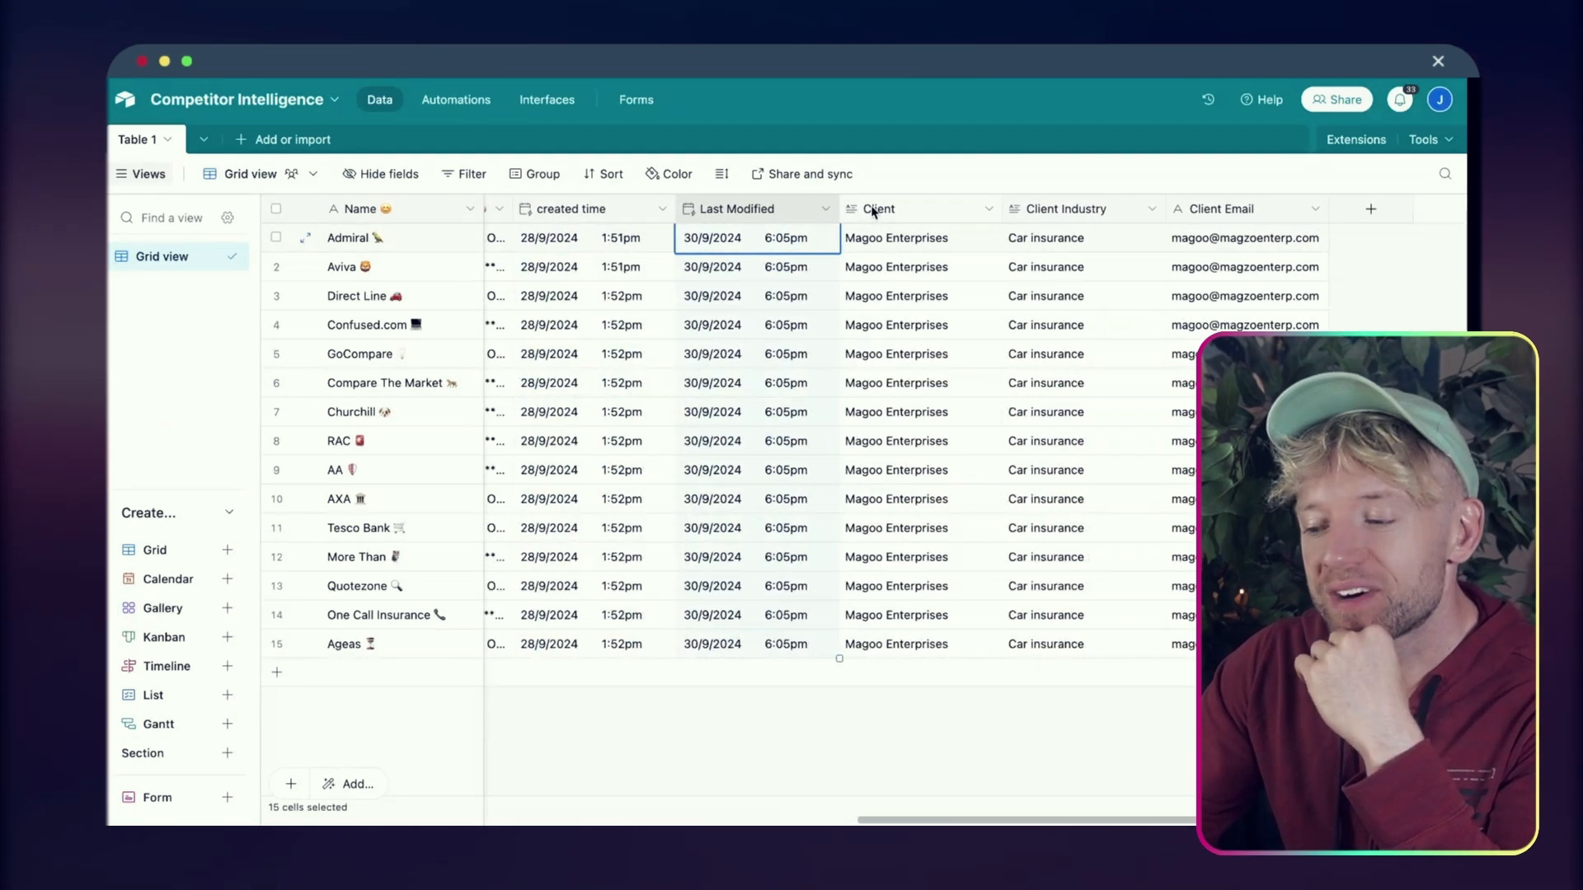
click(915, 239)
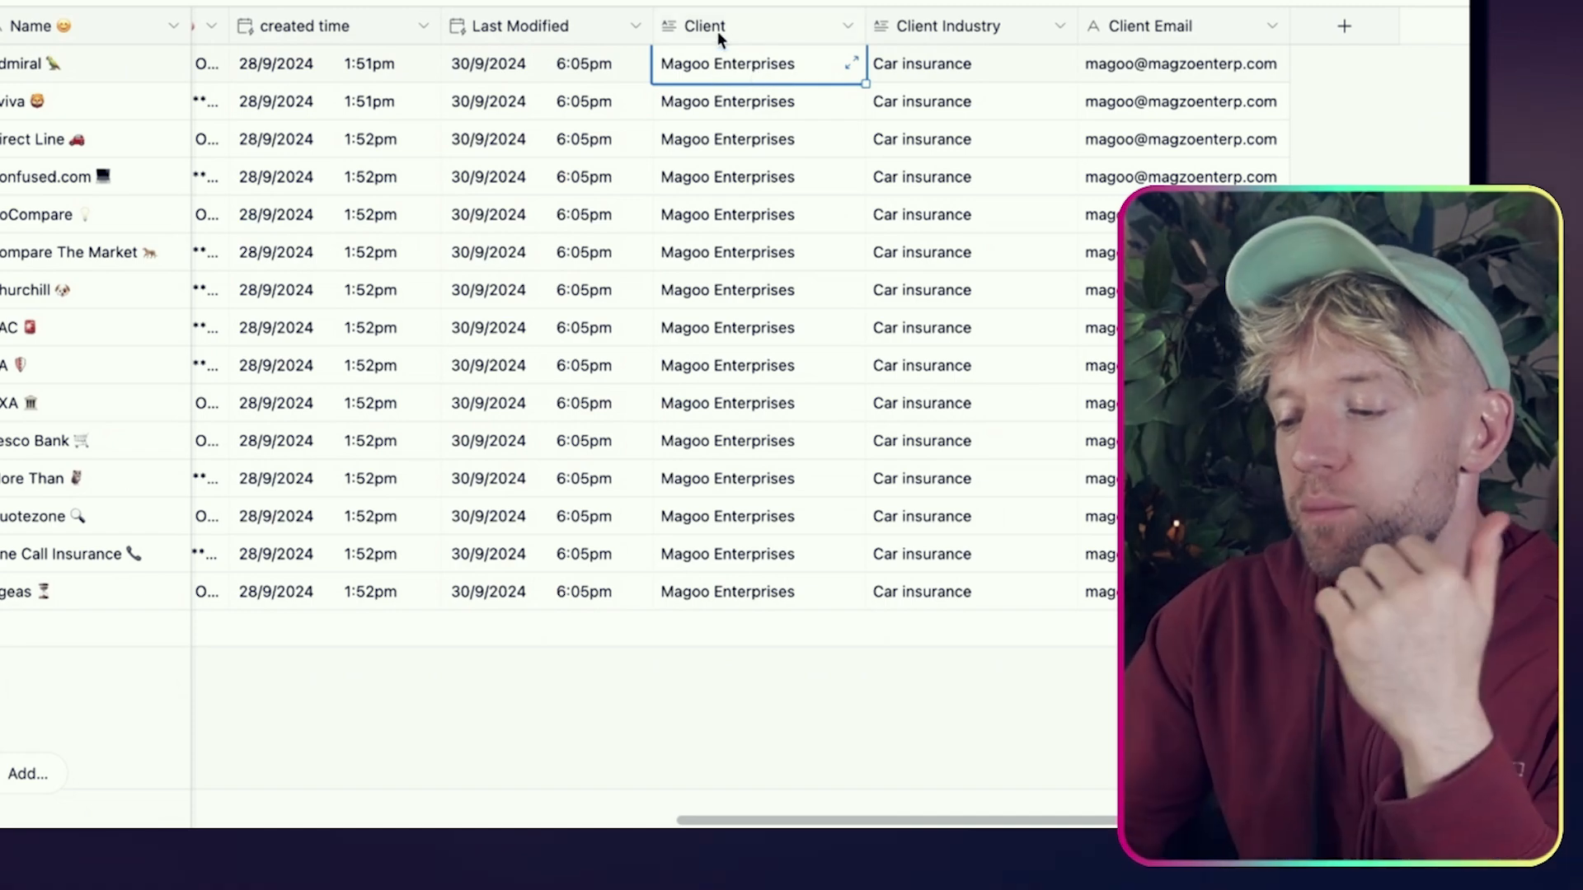
key(Right)
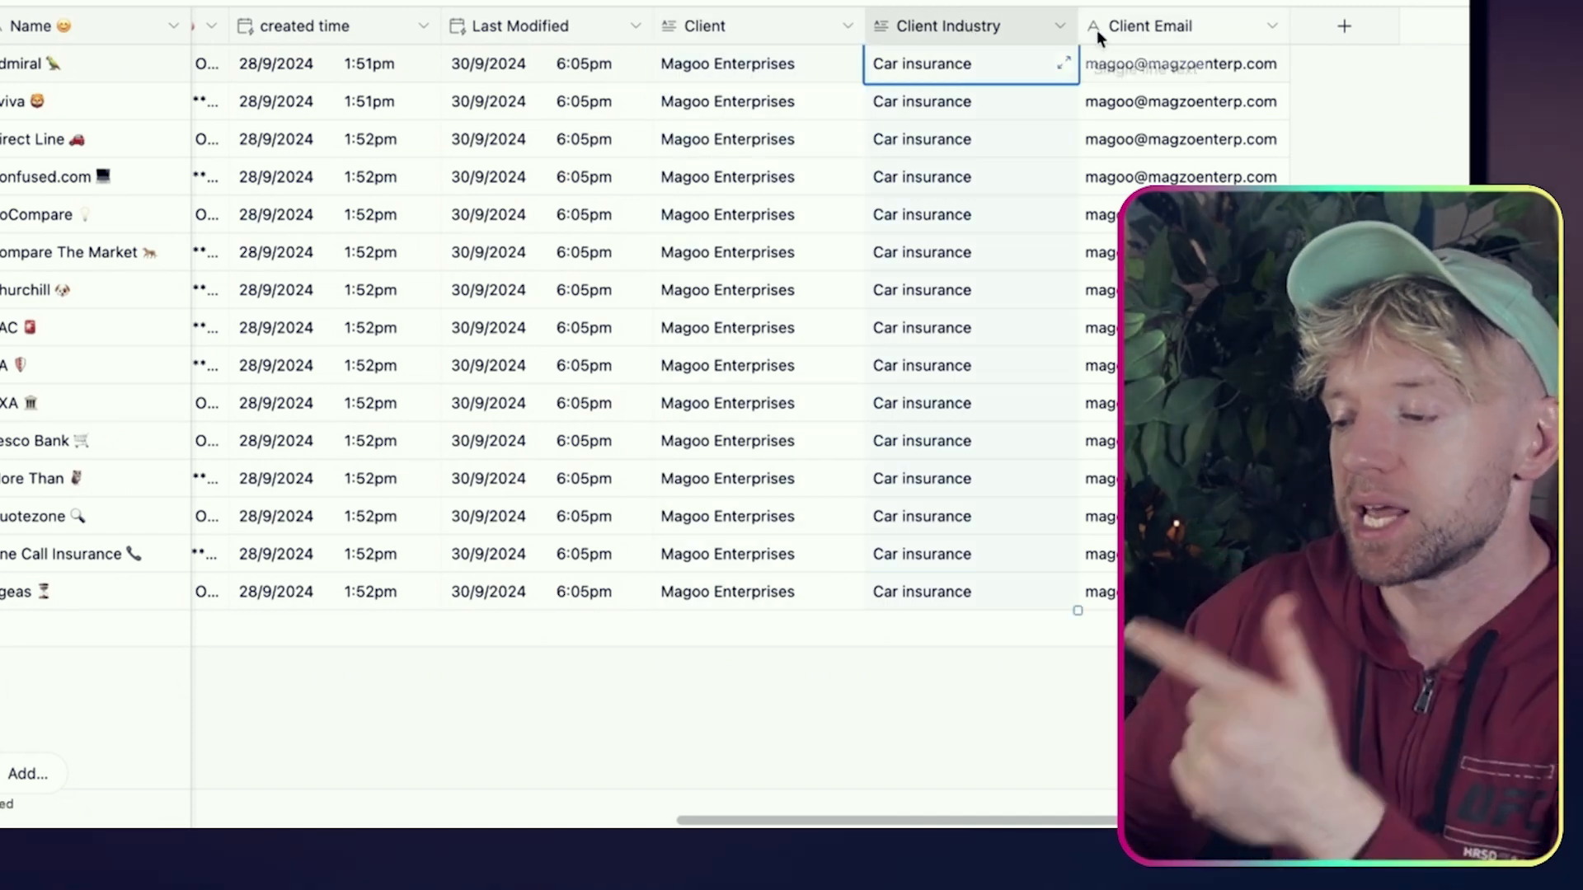
key(Right)
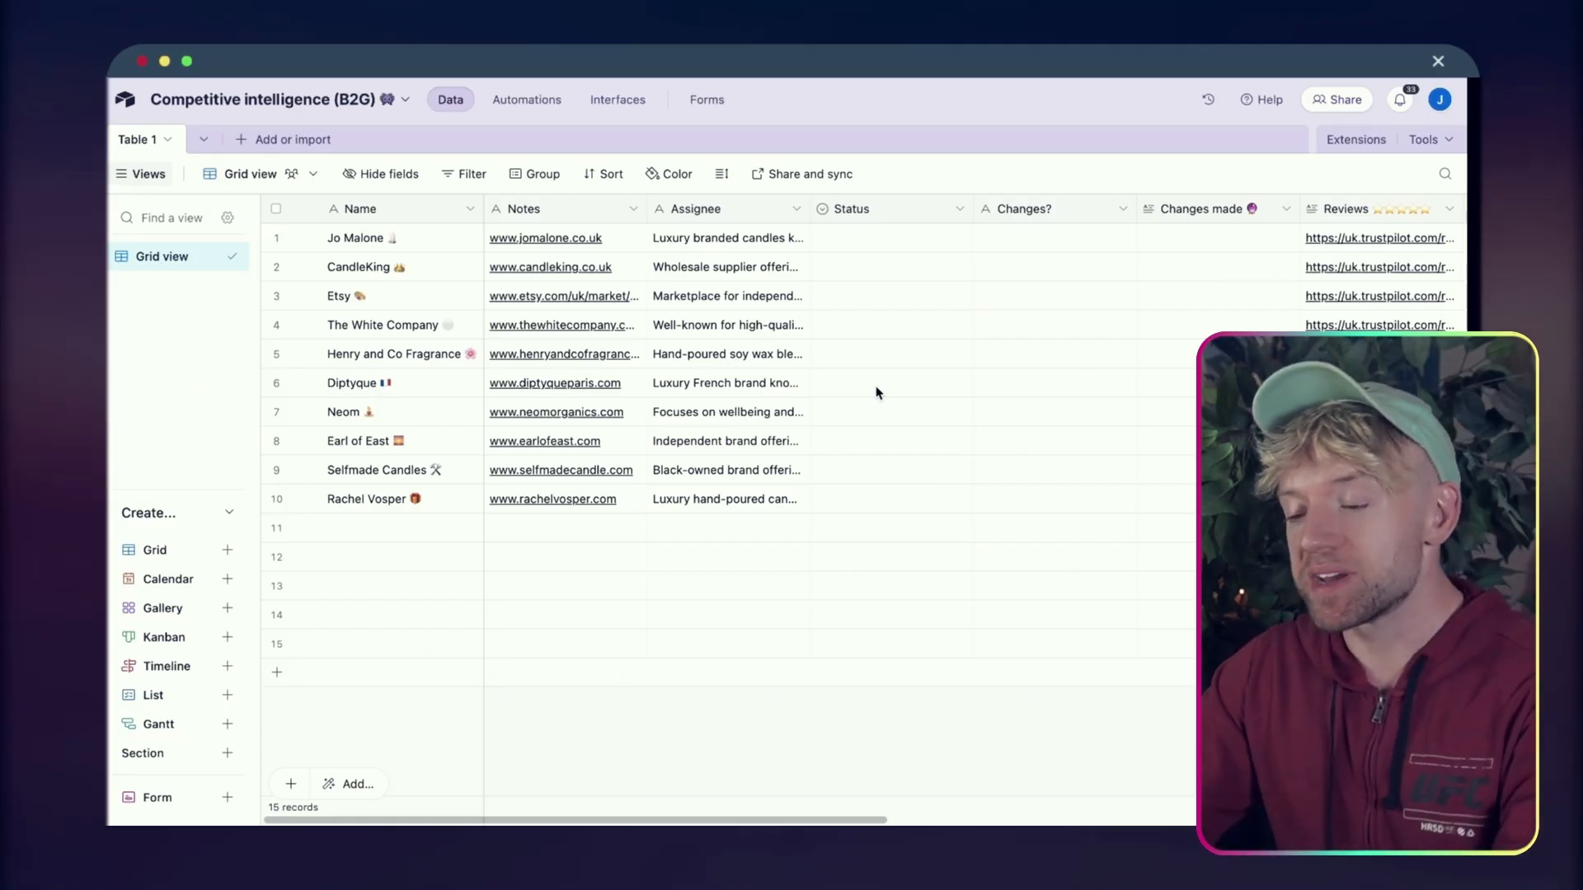
Clear the Client field for all 15 records in the new Competitive intelligence (B2G) base
scroll(878, 393, right, 5)
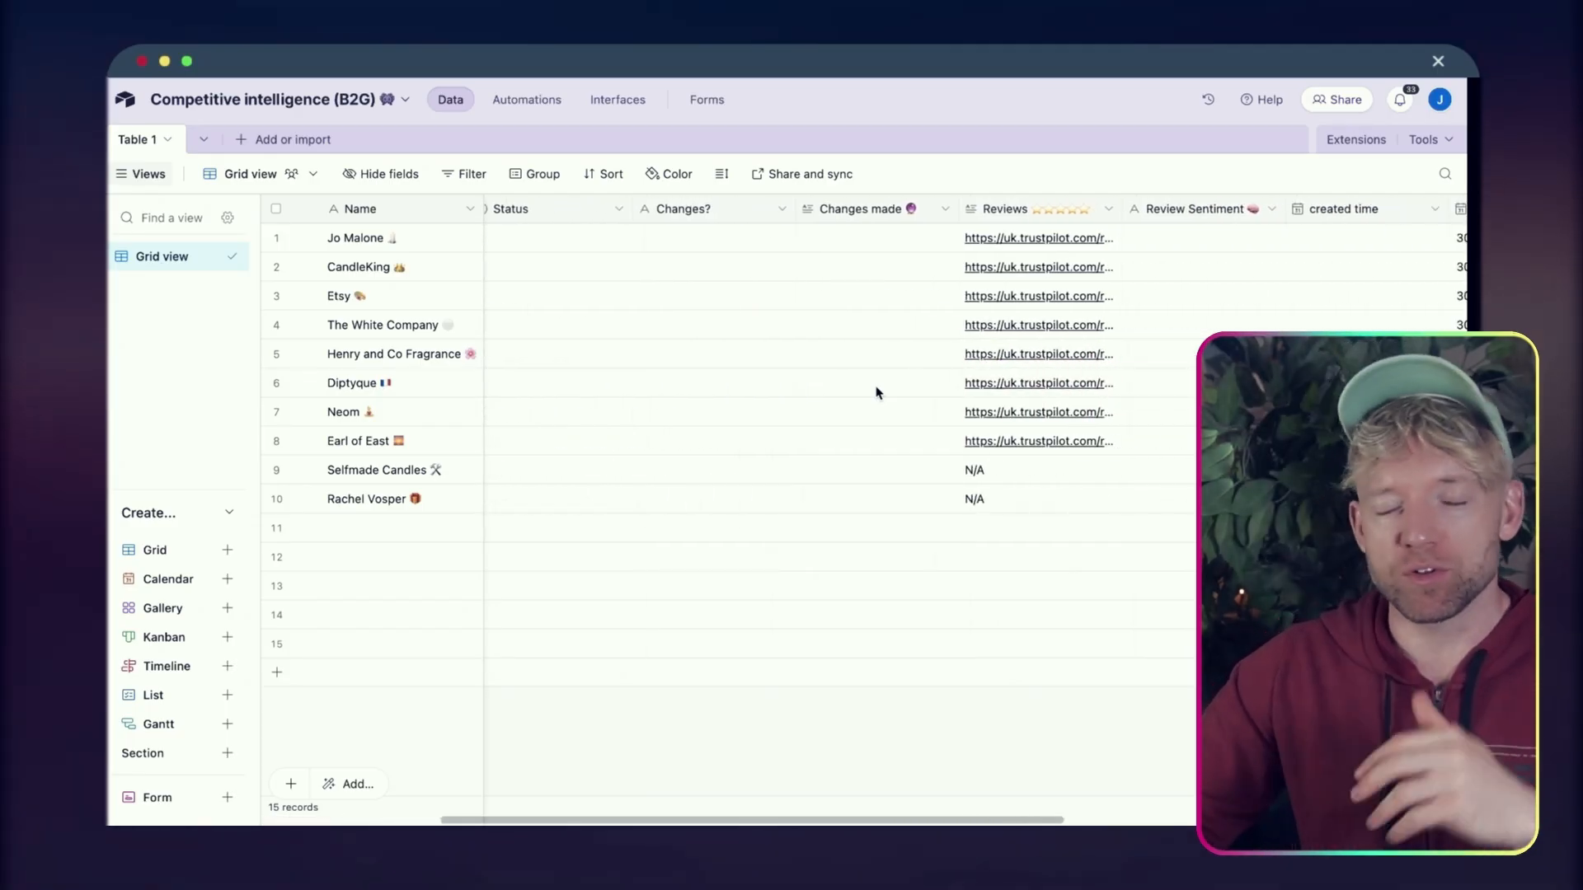
scroll(878, 392, right, 3)
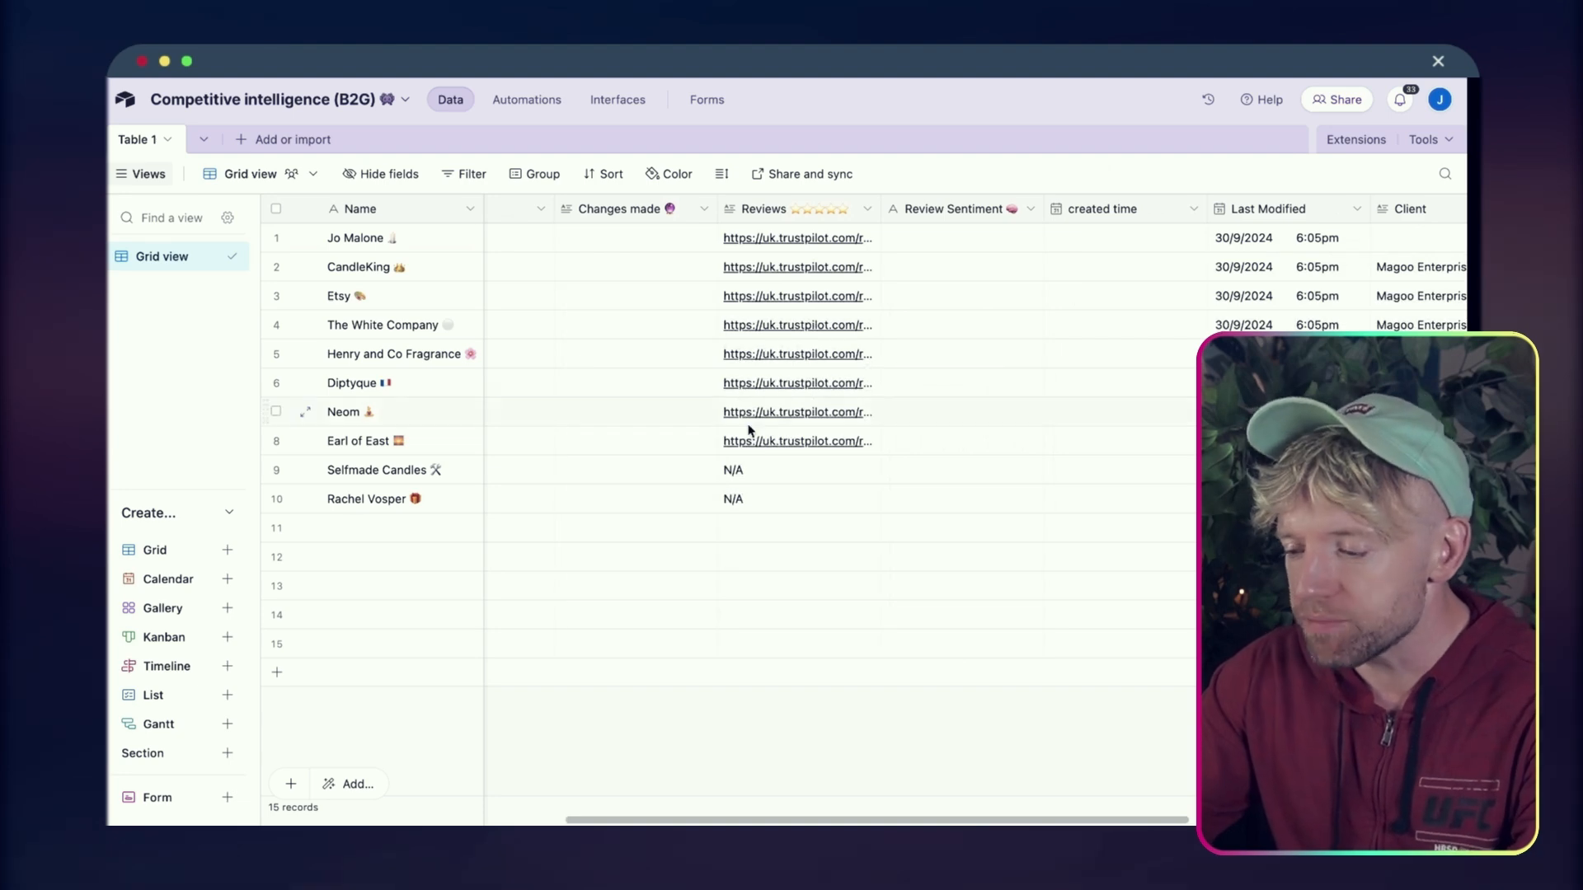
scroll(750, 430, right, 1)
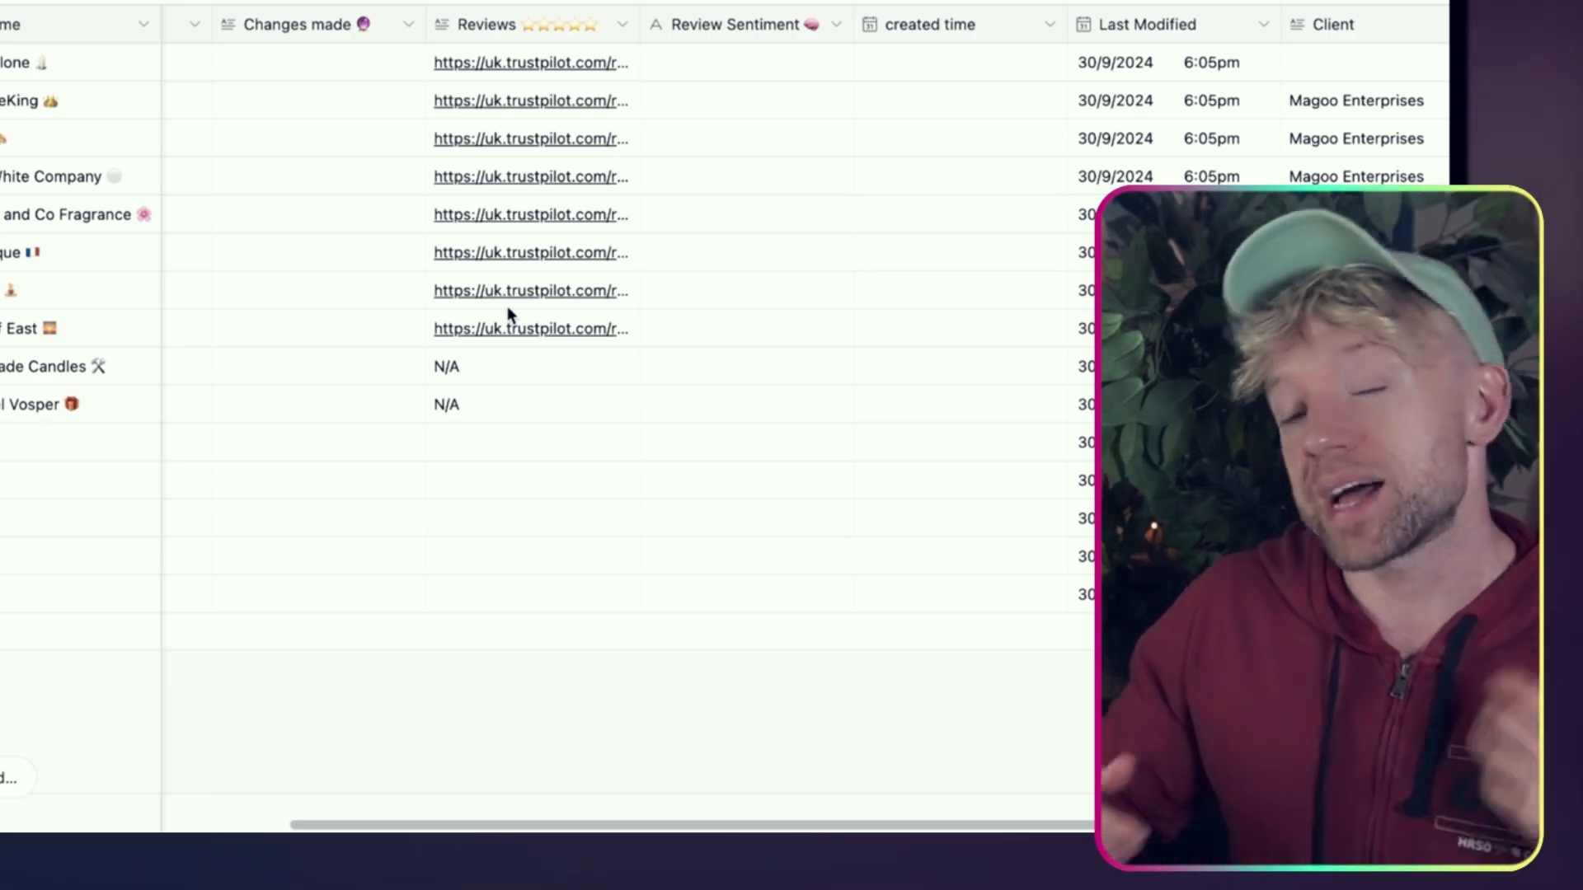
scroll(890, 430, right, 5)
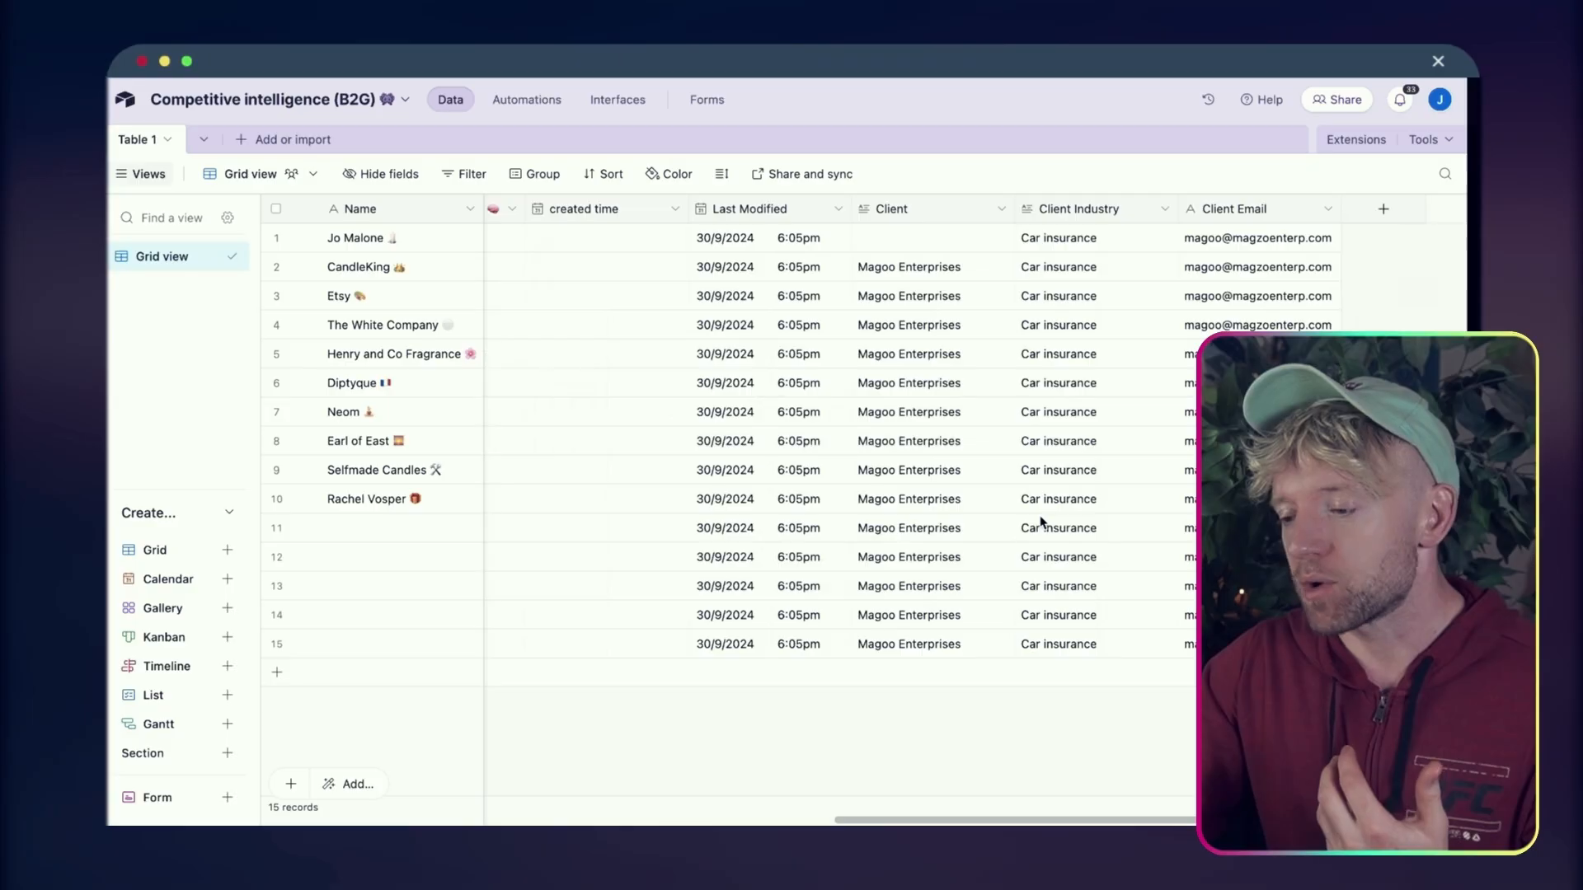
click(923, 256)
shift+click(938, 644)
key(Delete)
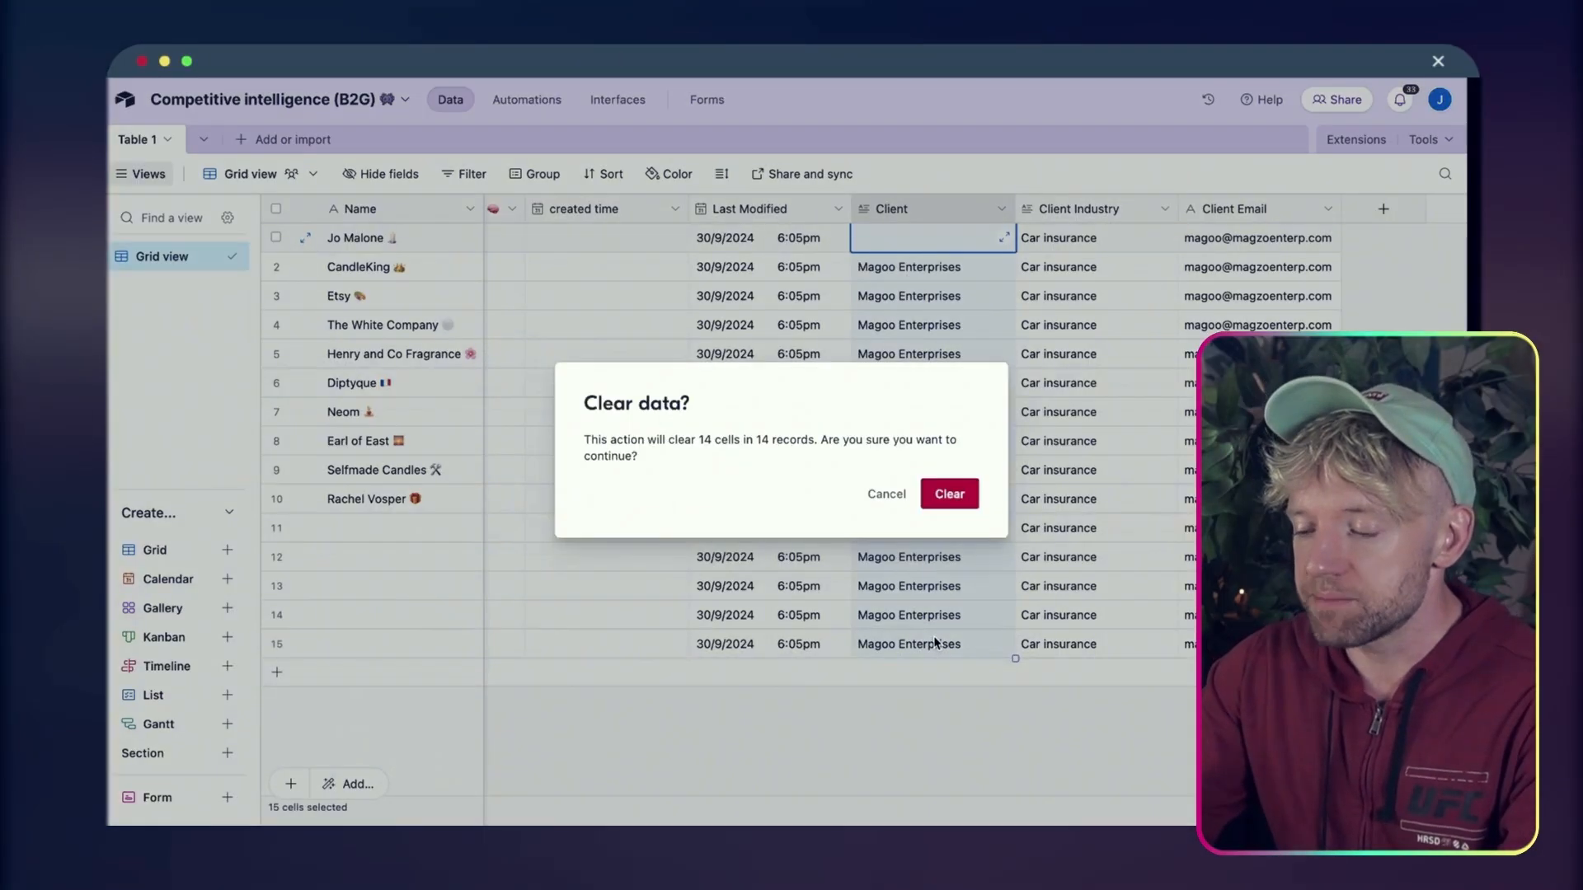
click(966, 490)
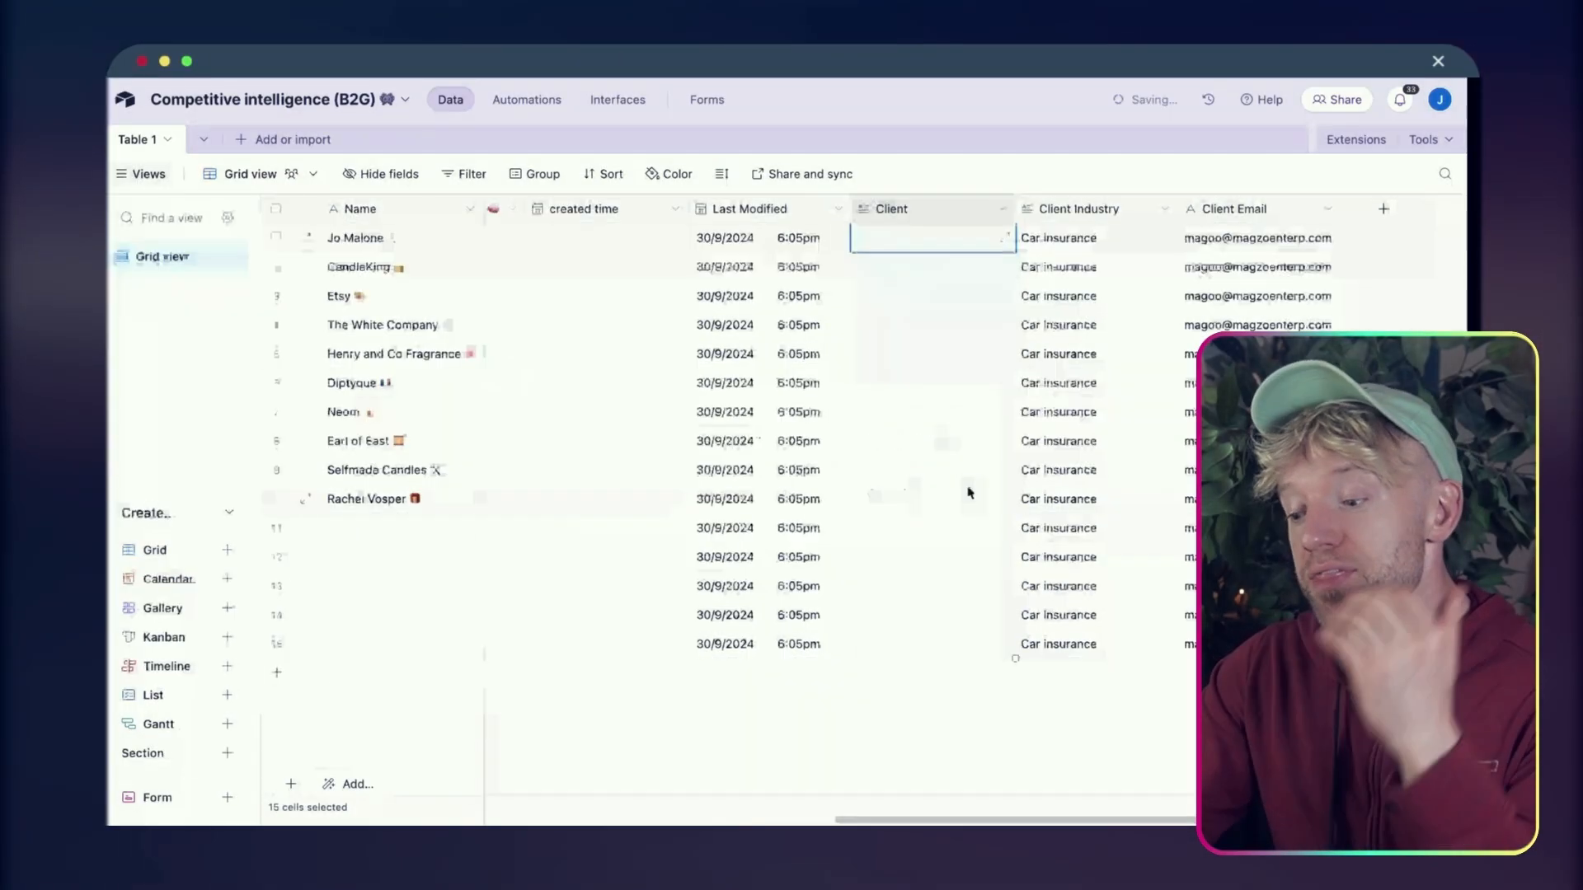
click(925, 251)
text(Ca)
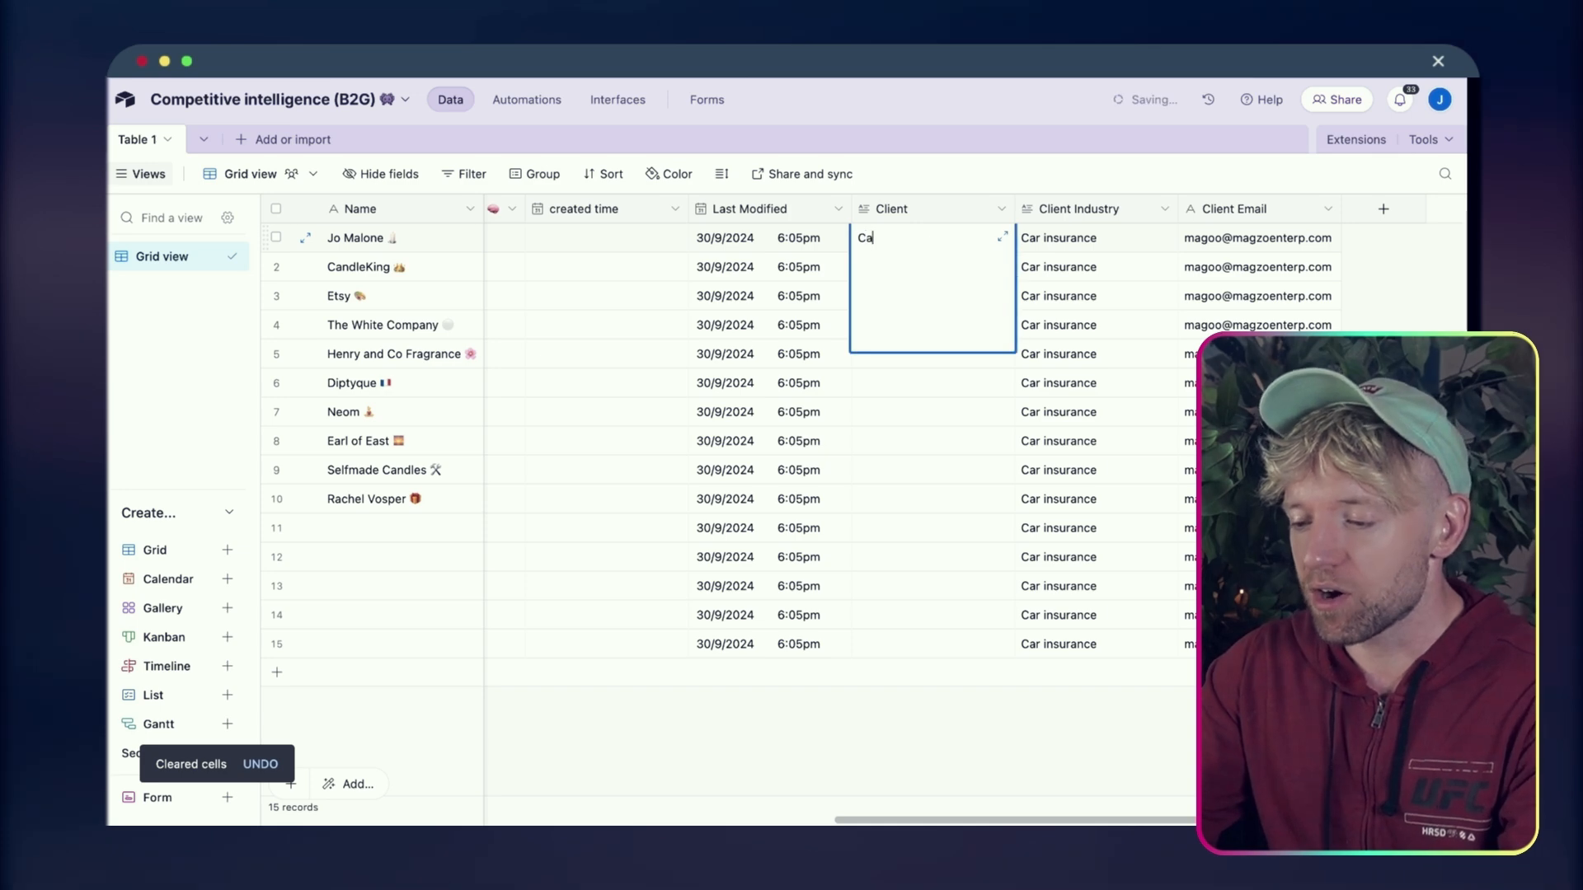
text(ndle kinggg)
key(super+a)
key(BackSpace)
Enter "Candle Emperor" followed by a rocket emoji as the Client of the Jo Malone record
text(C)
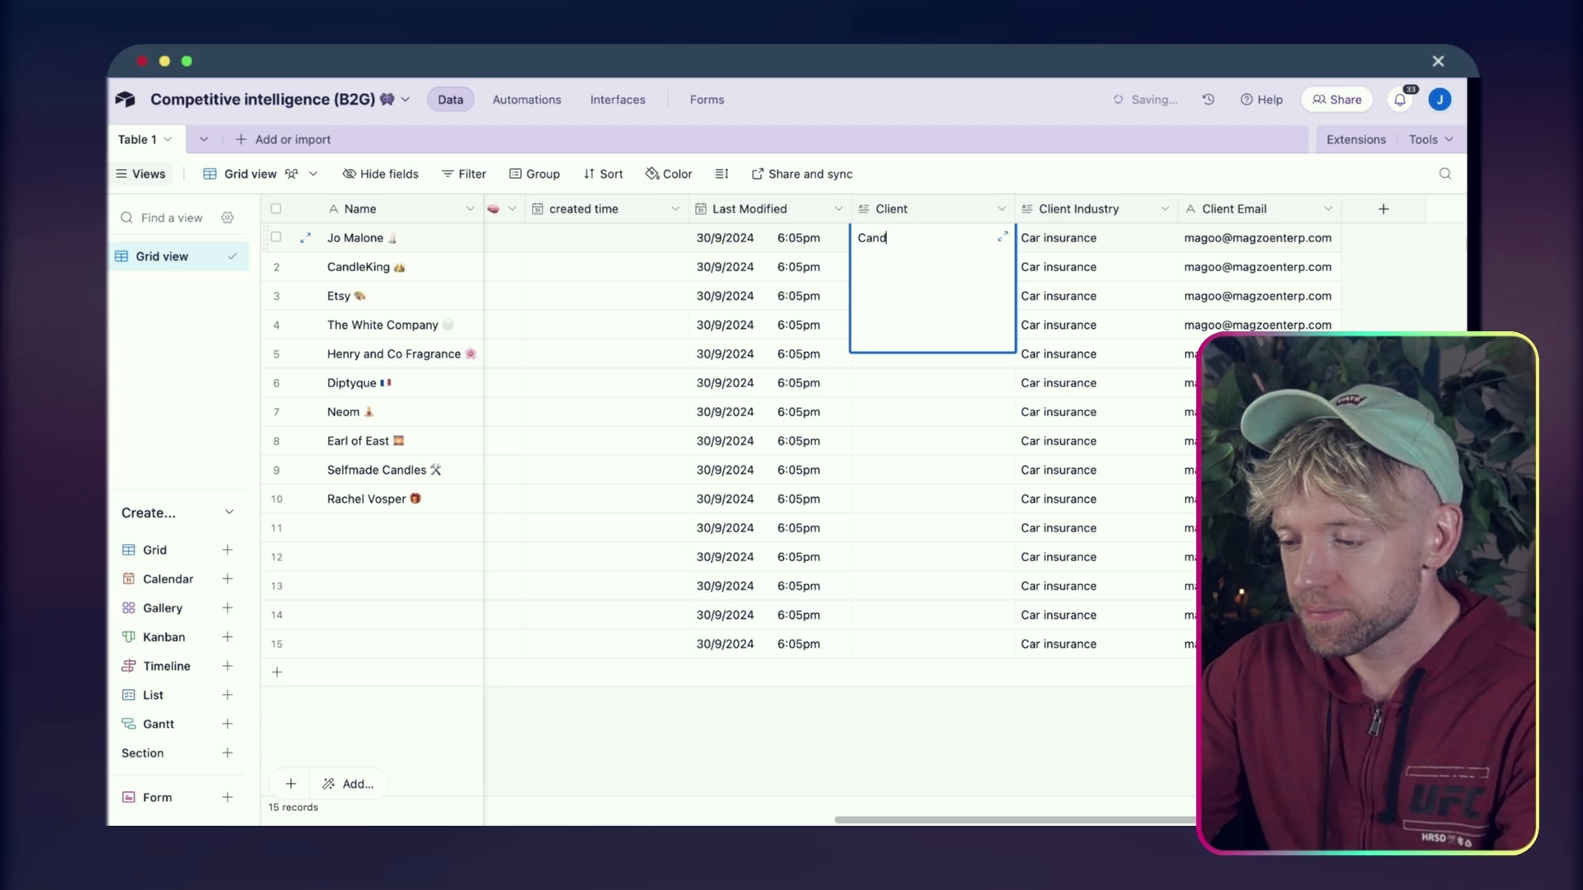
key(BackSpace)
key(BackSpace)
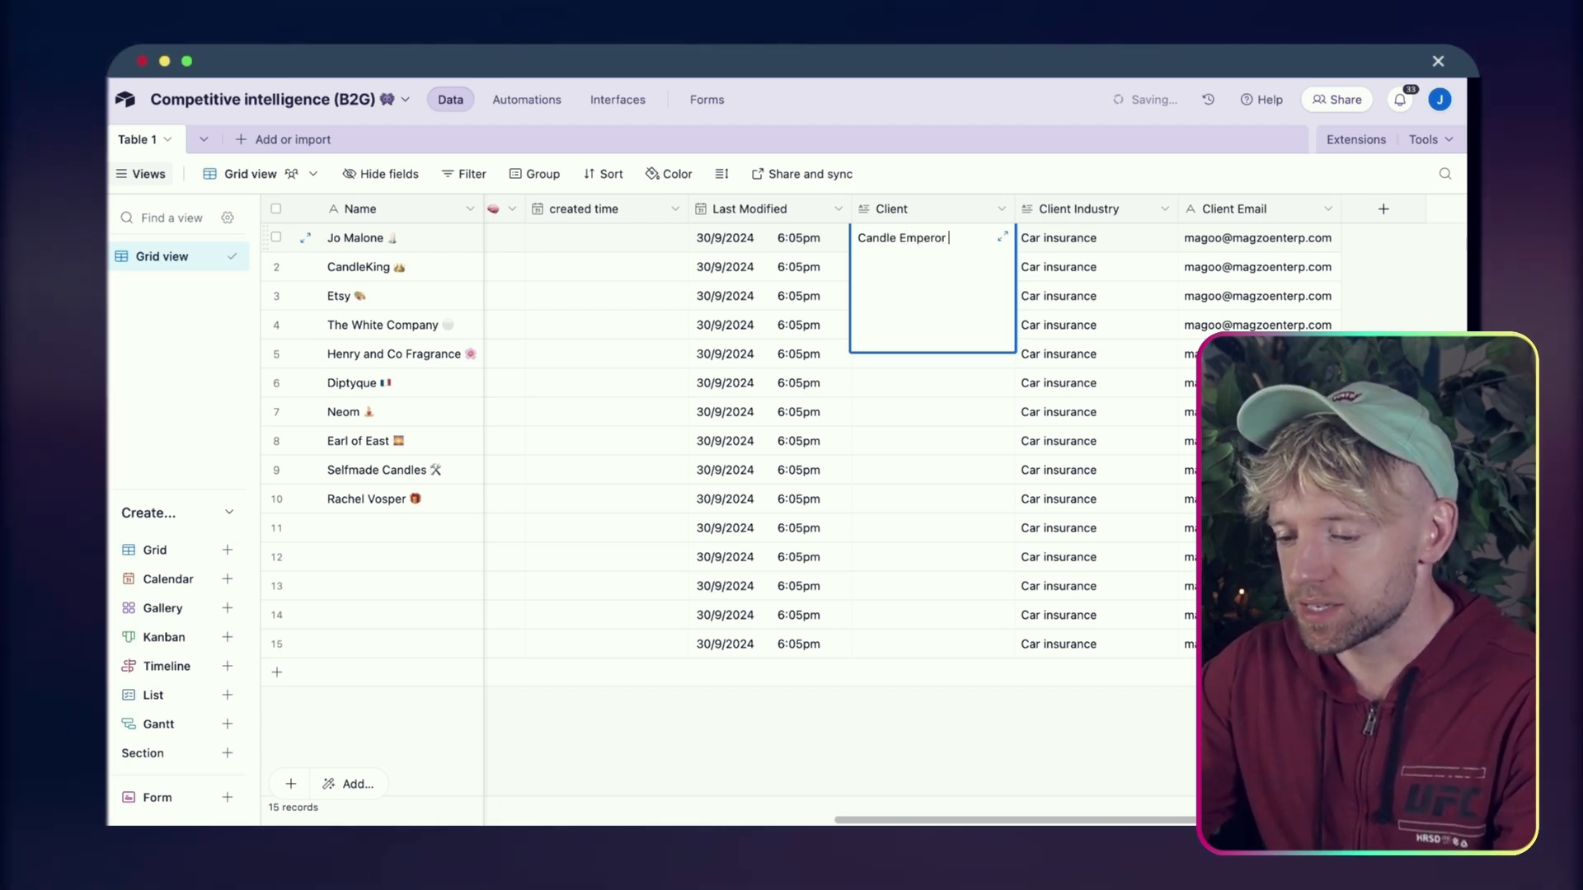
key(ctrl+super+space)
text(king)
key(BackSpace)
key(BackSpace)
key(BackSpace)
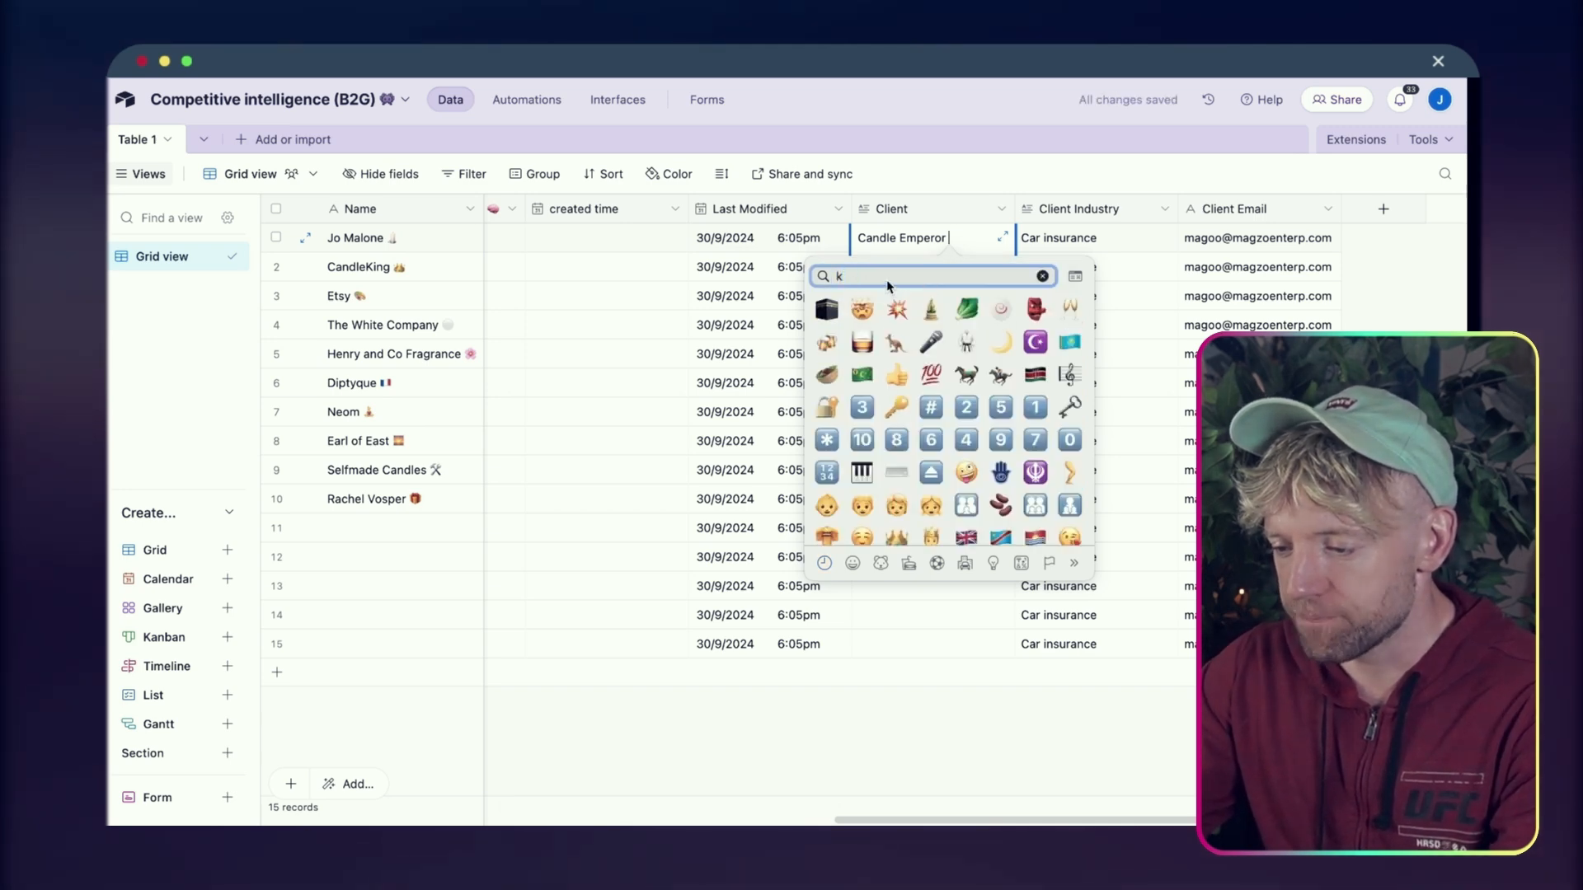
key(BackSpace)
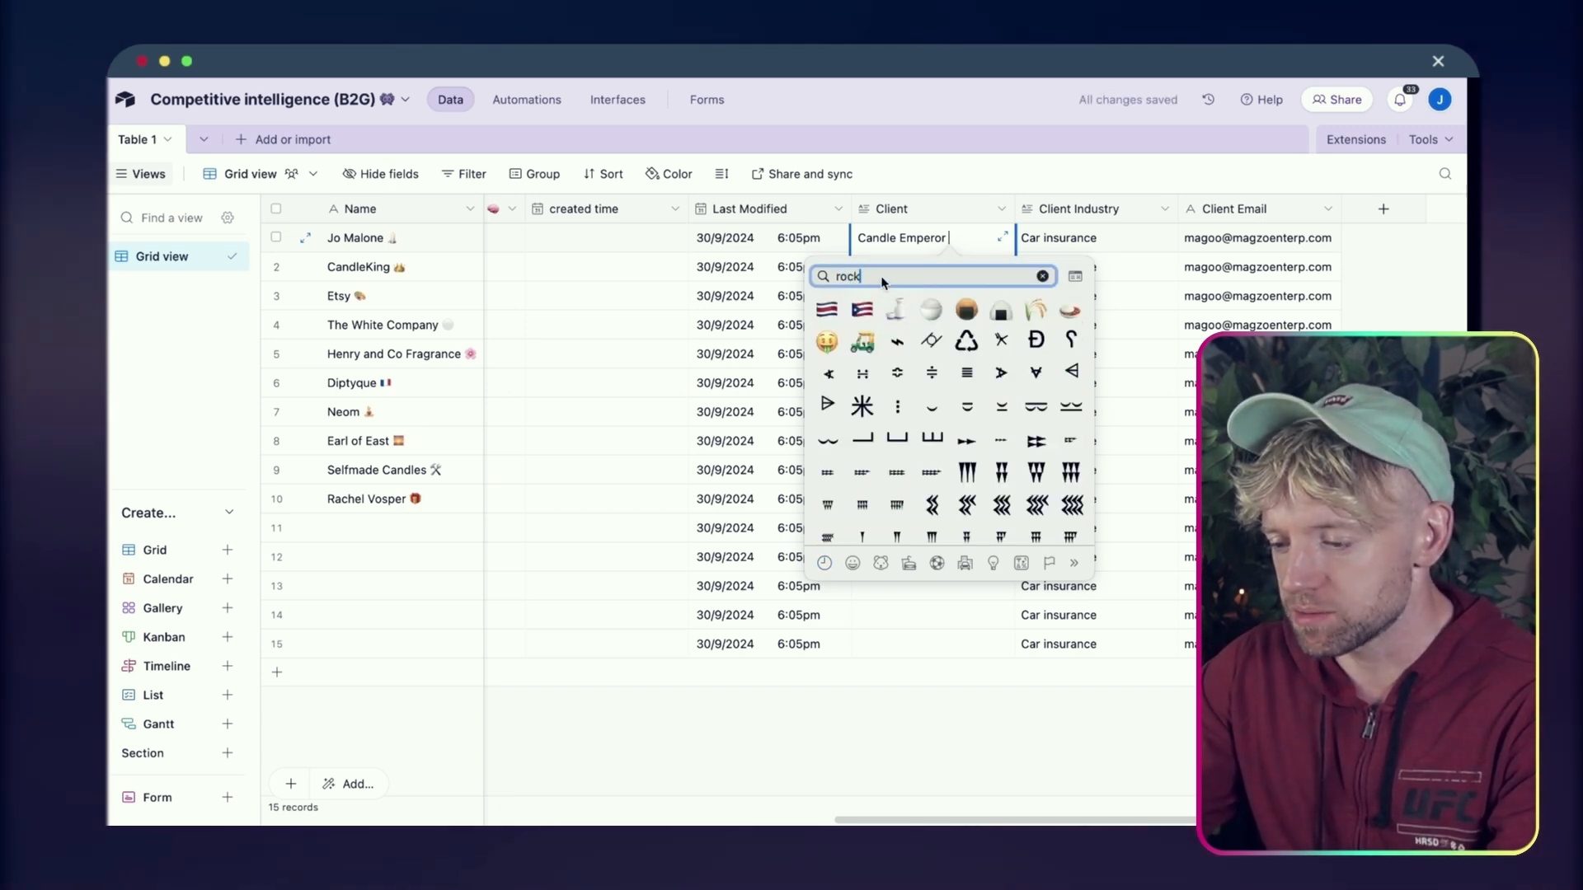
click(862, 341)
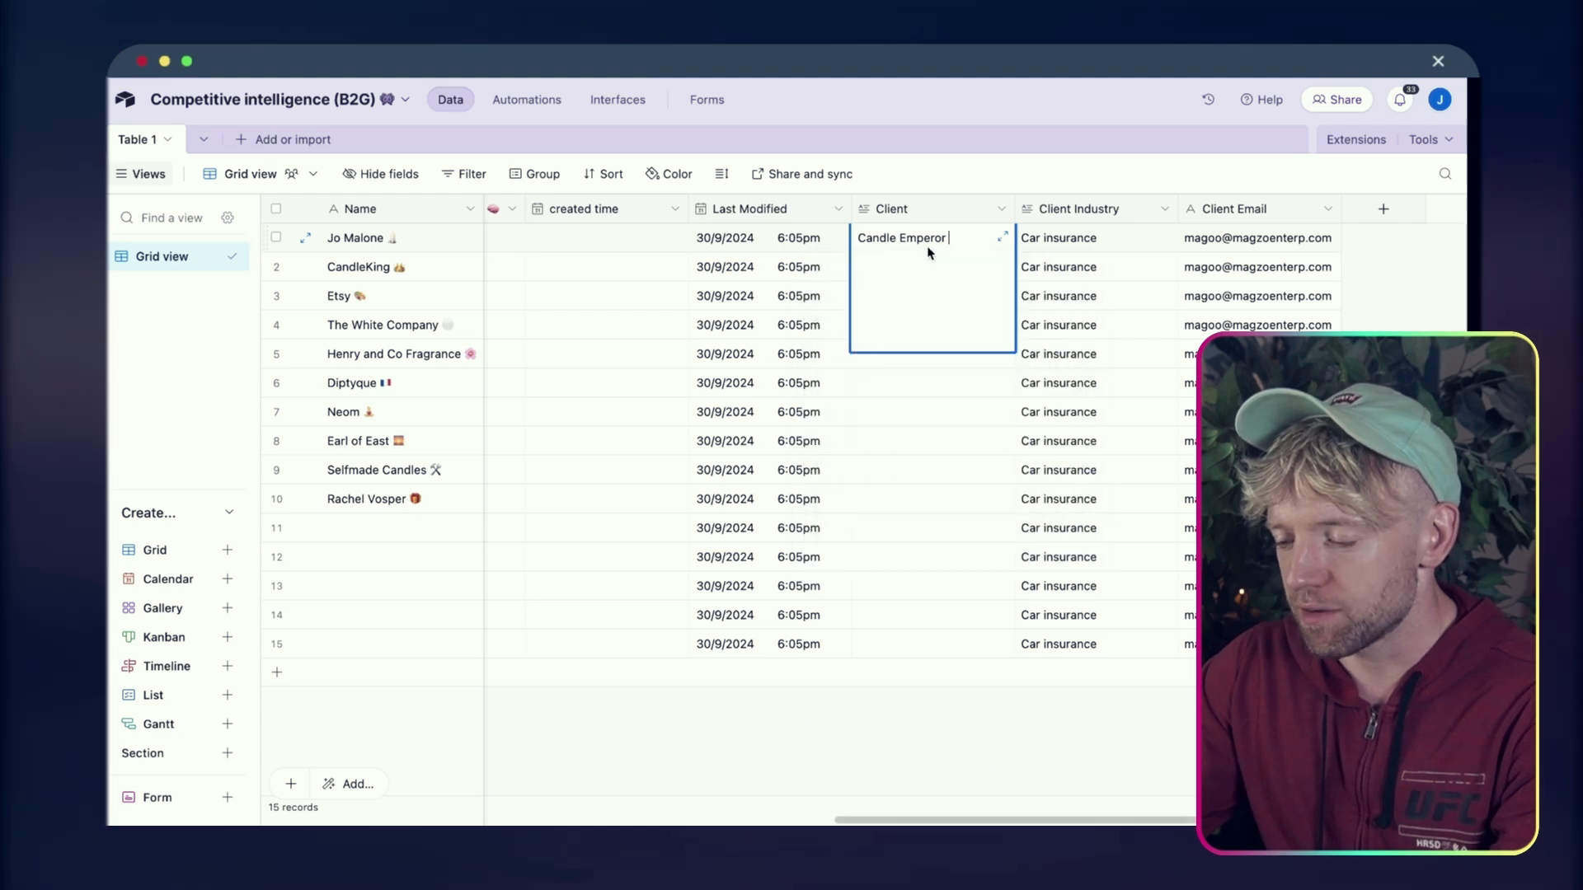
click(934, 437)
click(947, 237)
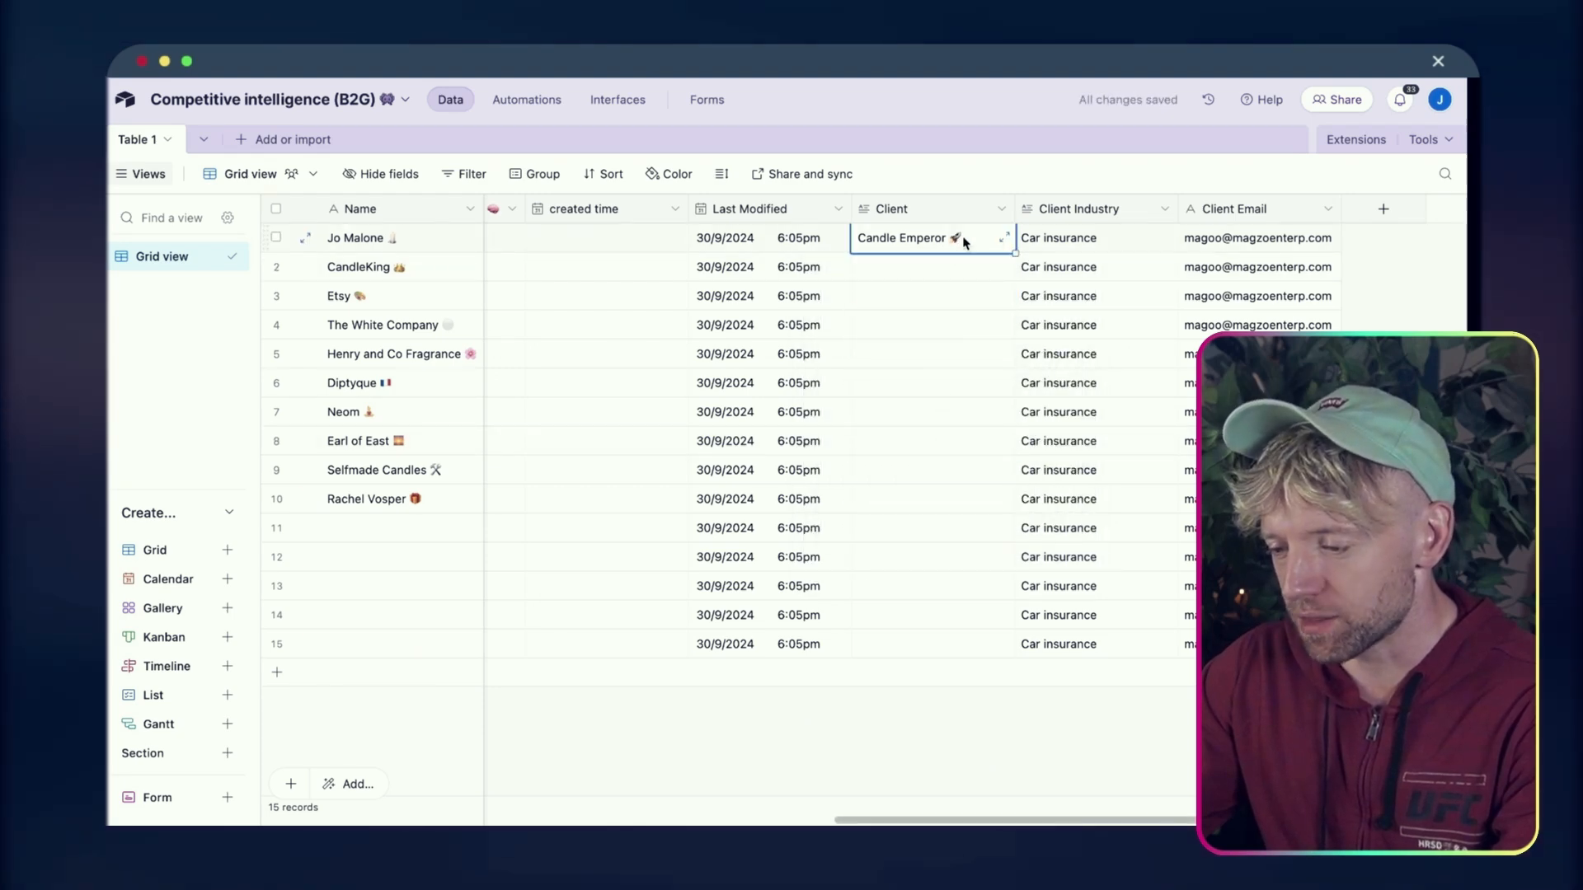
Copy the first record's Client value into the CandleKing record
key(ctrl+c)
click(947, 266)
key(ctrl+v)
click(944, 299)
key(ctrl+v)
key(Return)
key(Return)
key(ctrl+v)
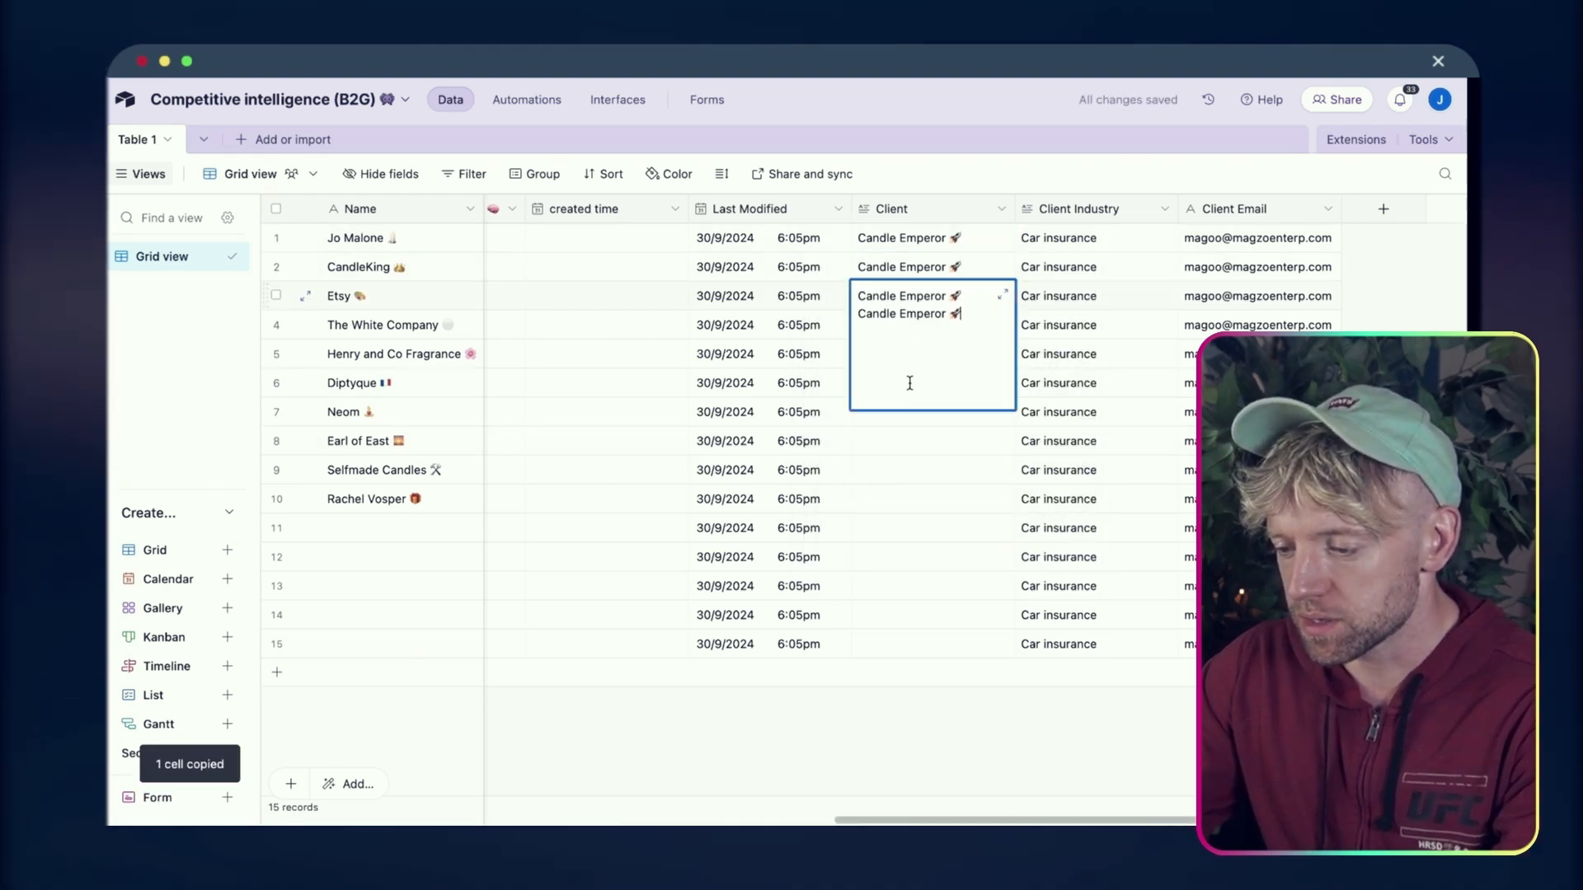
key(ctrl+a)
key(BackSpace)
Paste the copied Client value into the Etsy, The White Company, Henry and Co Fragrance and Diptyque records
click(1041, 471)
click(967, 301)
key(ctrl+v)
click(922, 334)
key(ctrl+v)
click(919, 361)
key(ctrl+v)
click(913, 382)
key(ctrl+v)
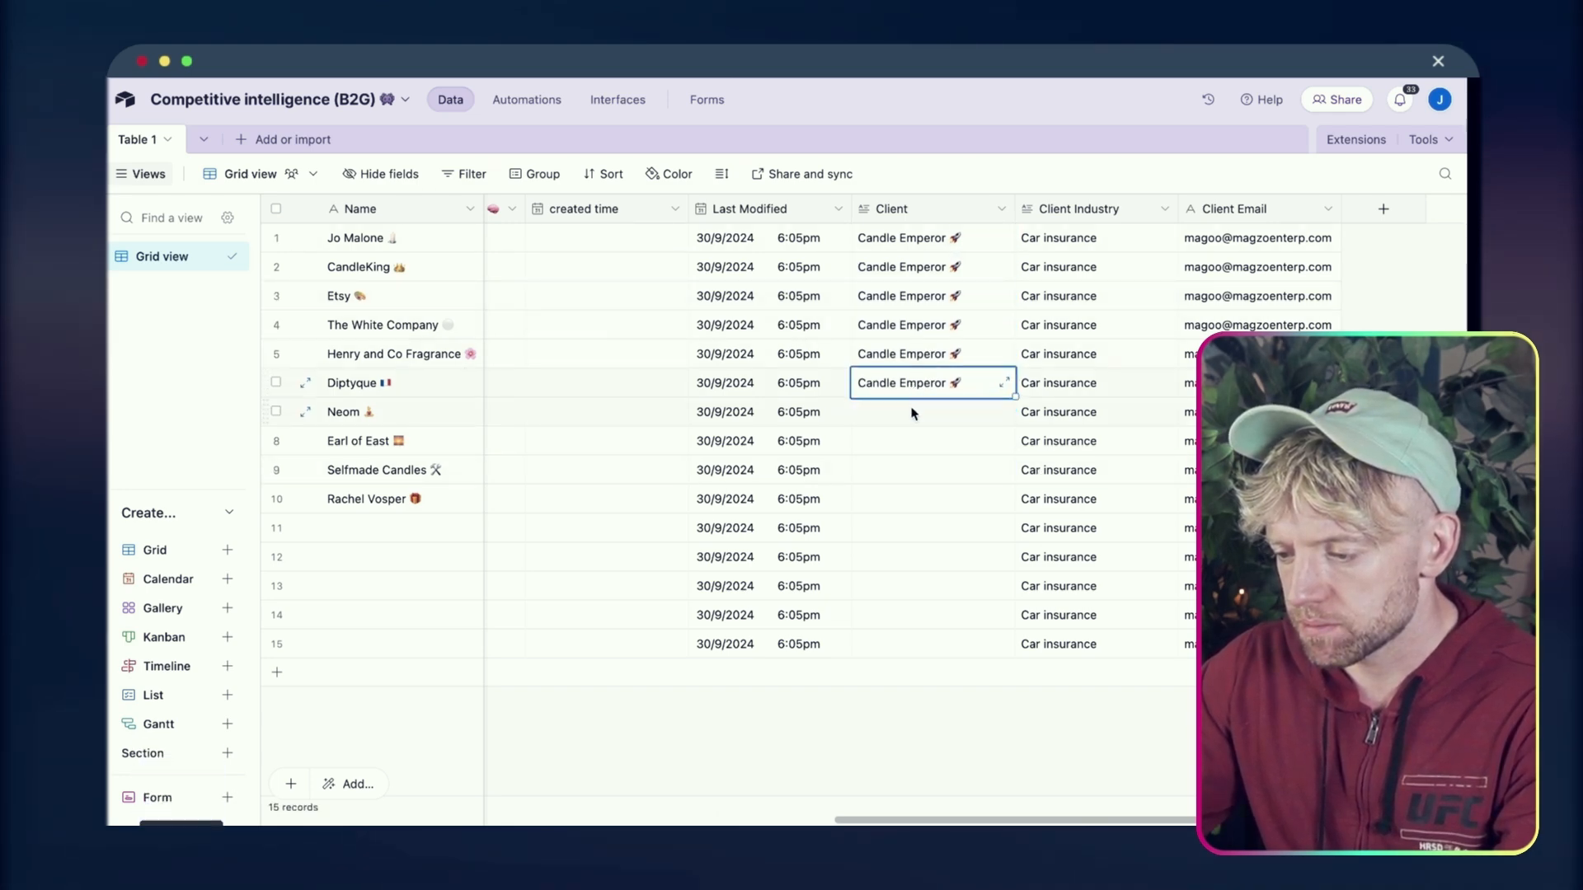
Paste the copied Client value into the Neom, Earl of East, Selfmade Candles and Rachel Vosper records
click(913, 411)
key(ctrl+v)
click(912, 441)
key(ctrl+v)
key(ctrl+v)
click(912, 499)
key(ctrl+v)
click(1093, 262)
double_click(1085, 241)
key(Return)
text(C)
key(ctrl+a)
text(c)
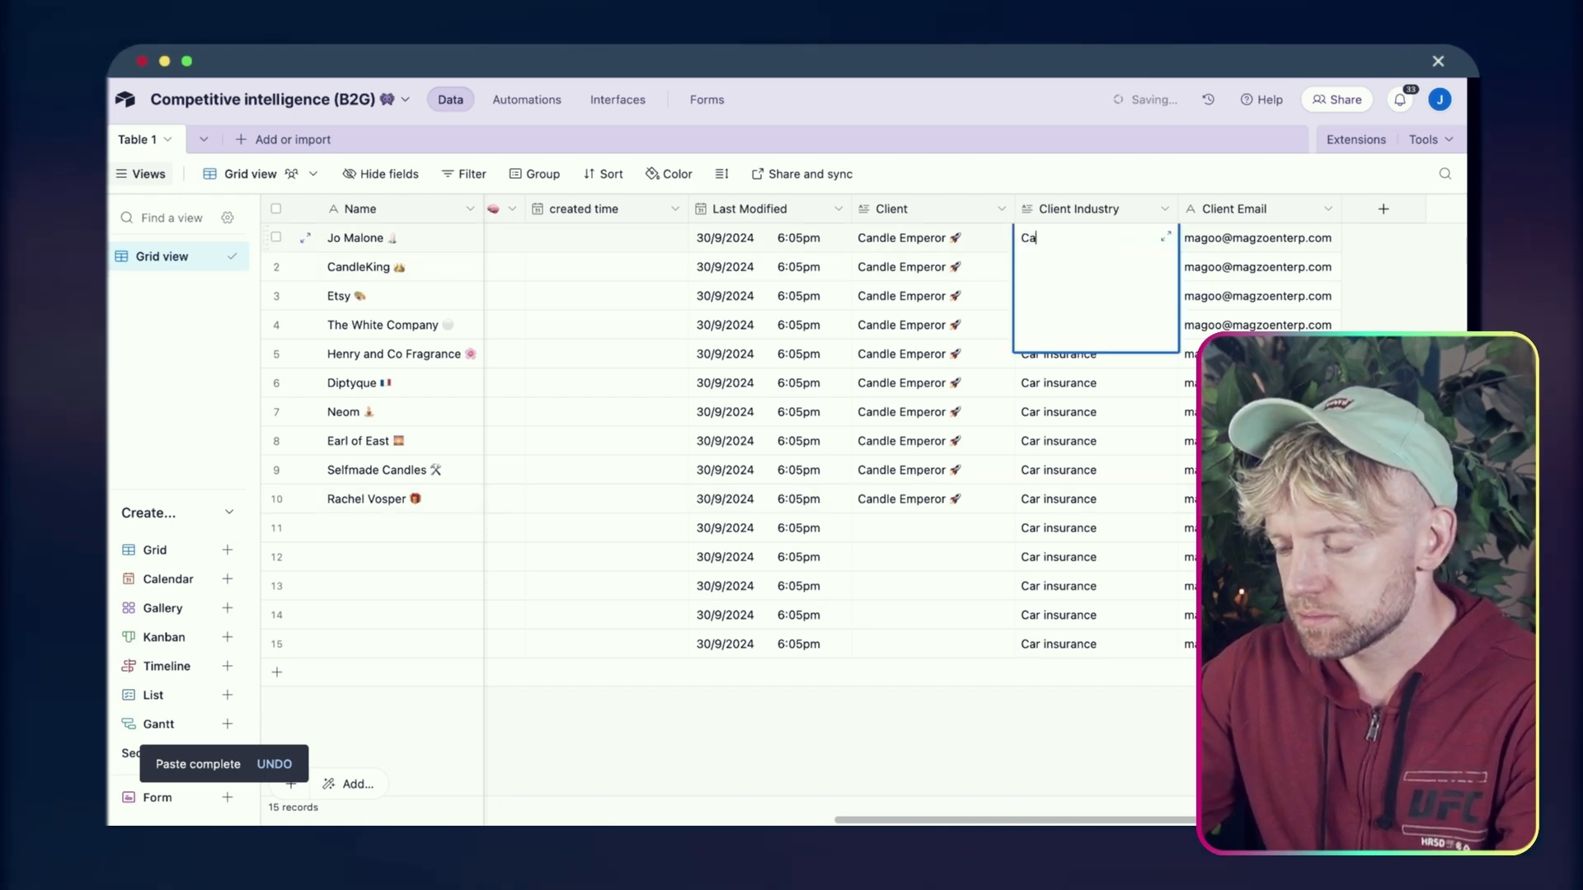
click(968, 441)
click(1072, 383)
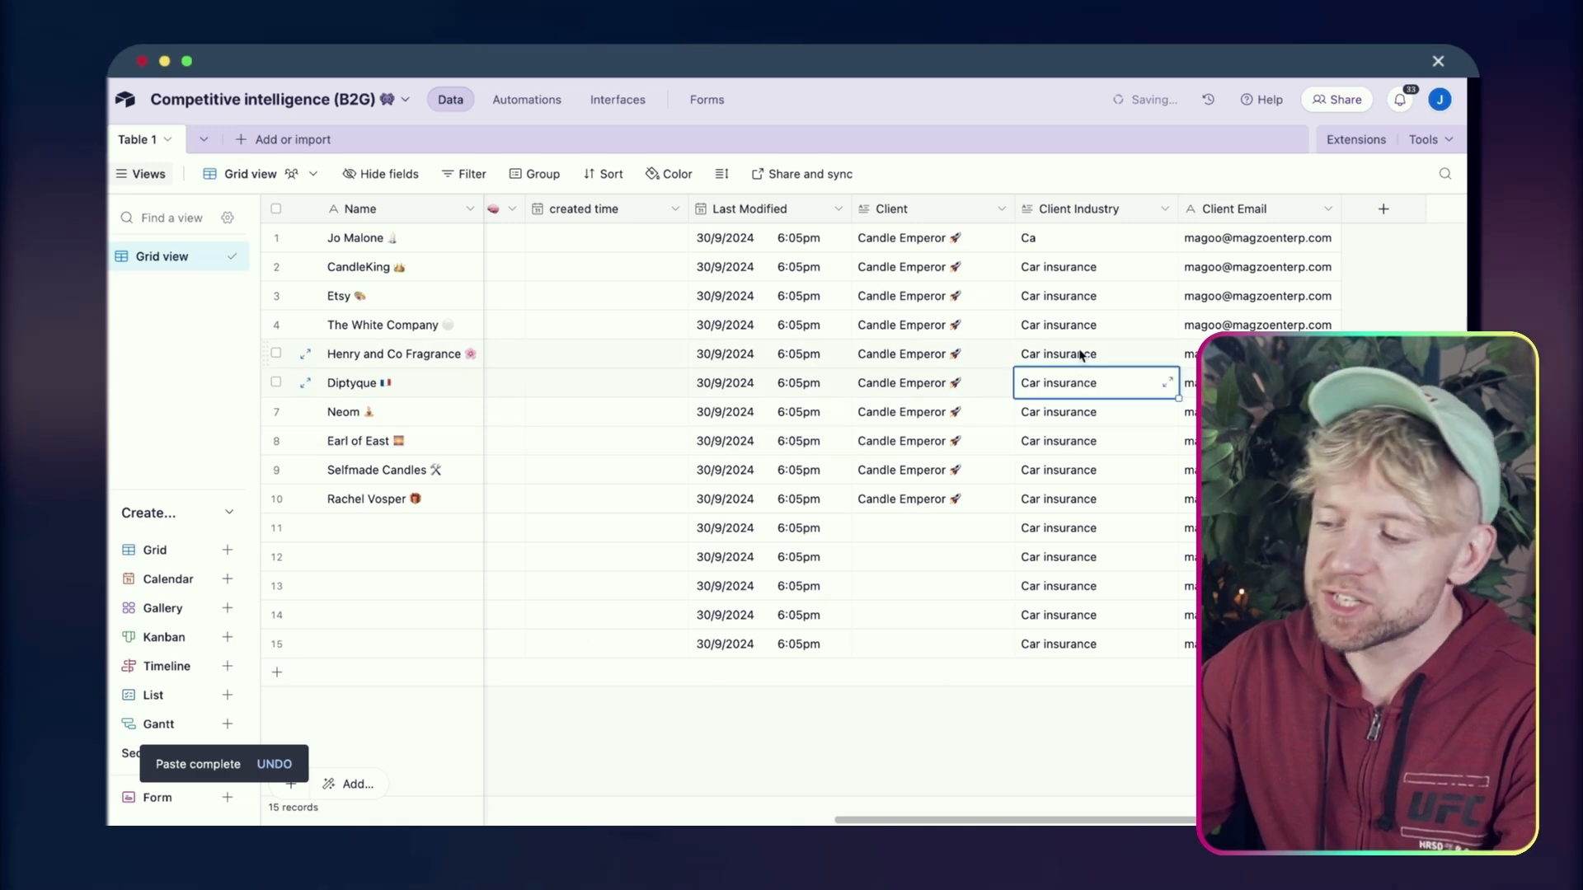
Delete the Client Industry field from the table
click(1068, 208)
right_click(1066, 208)
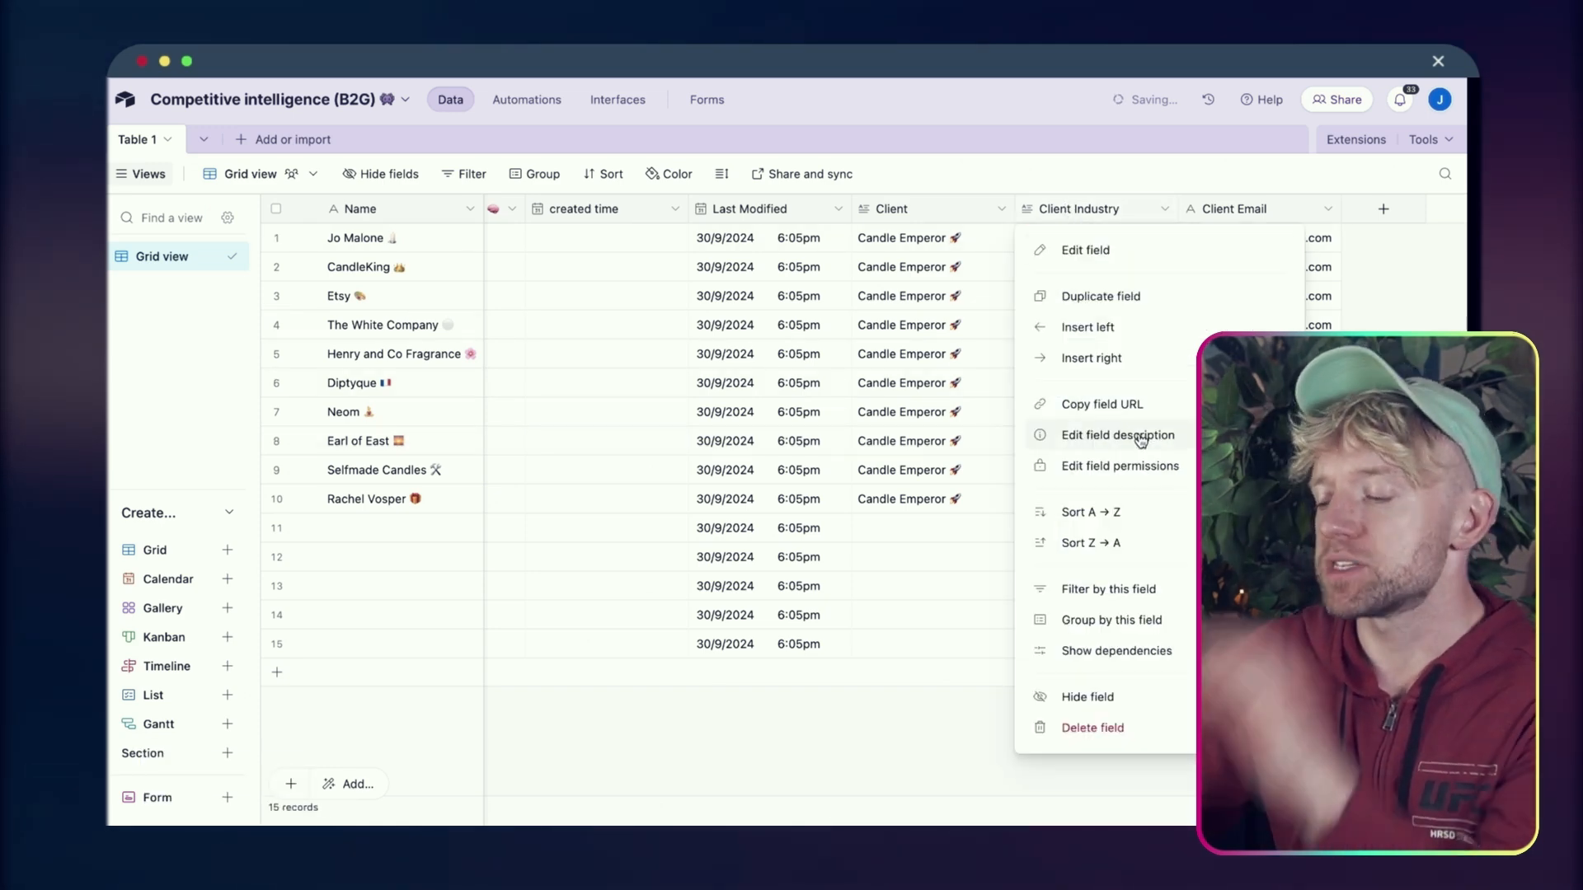
key(Escape)
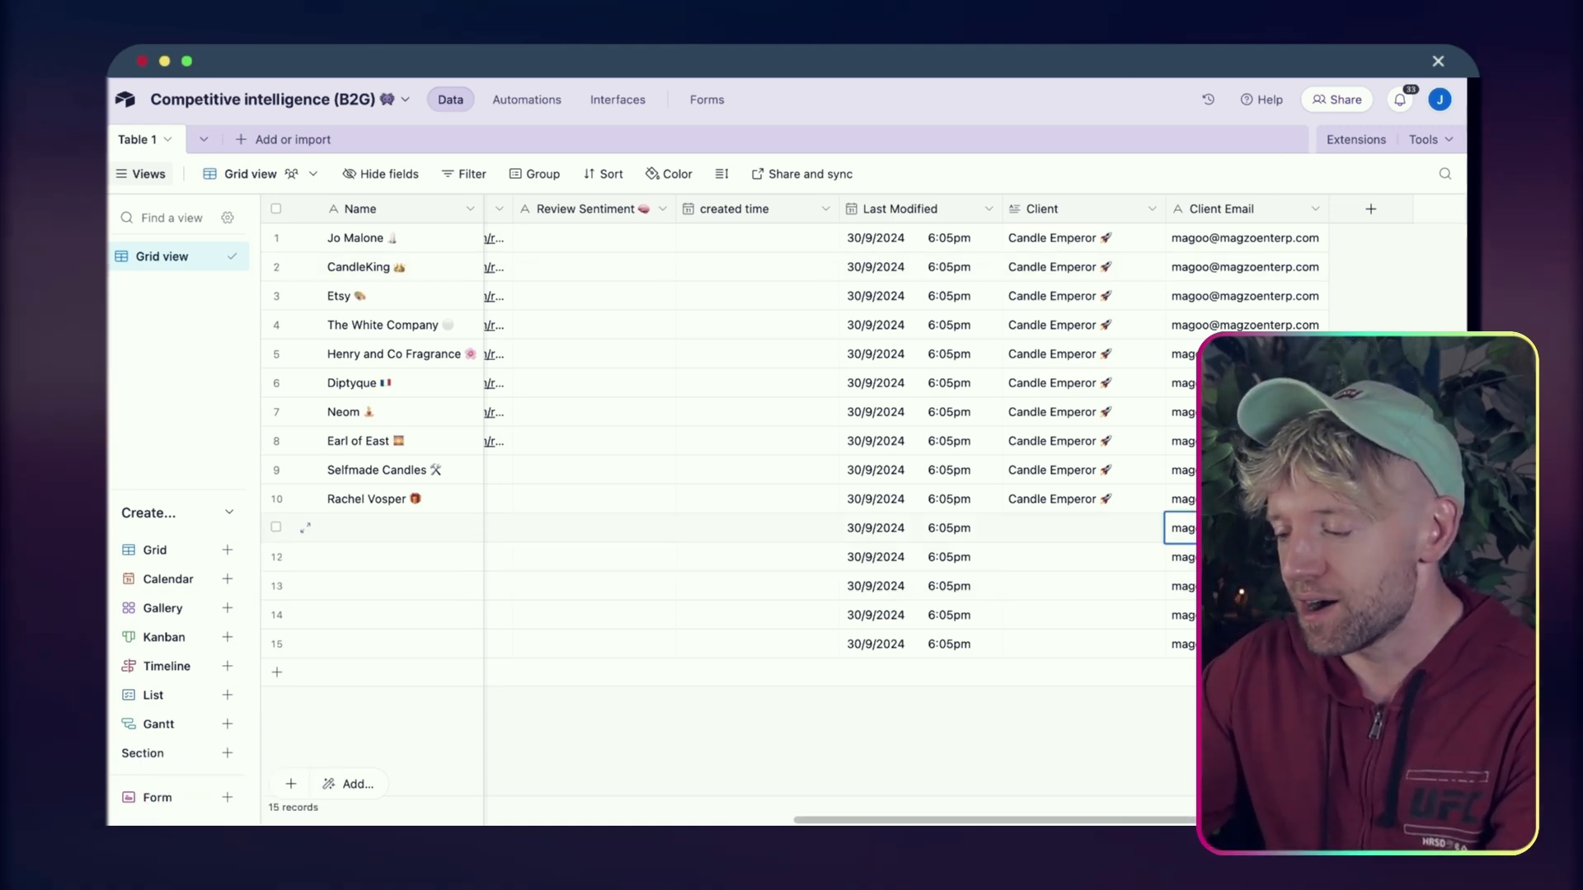
Clear the Client Email values in the unused records 11 to 15
drag(1179, 528, 1178, 644)
key(Delete)
click(1194, 616)
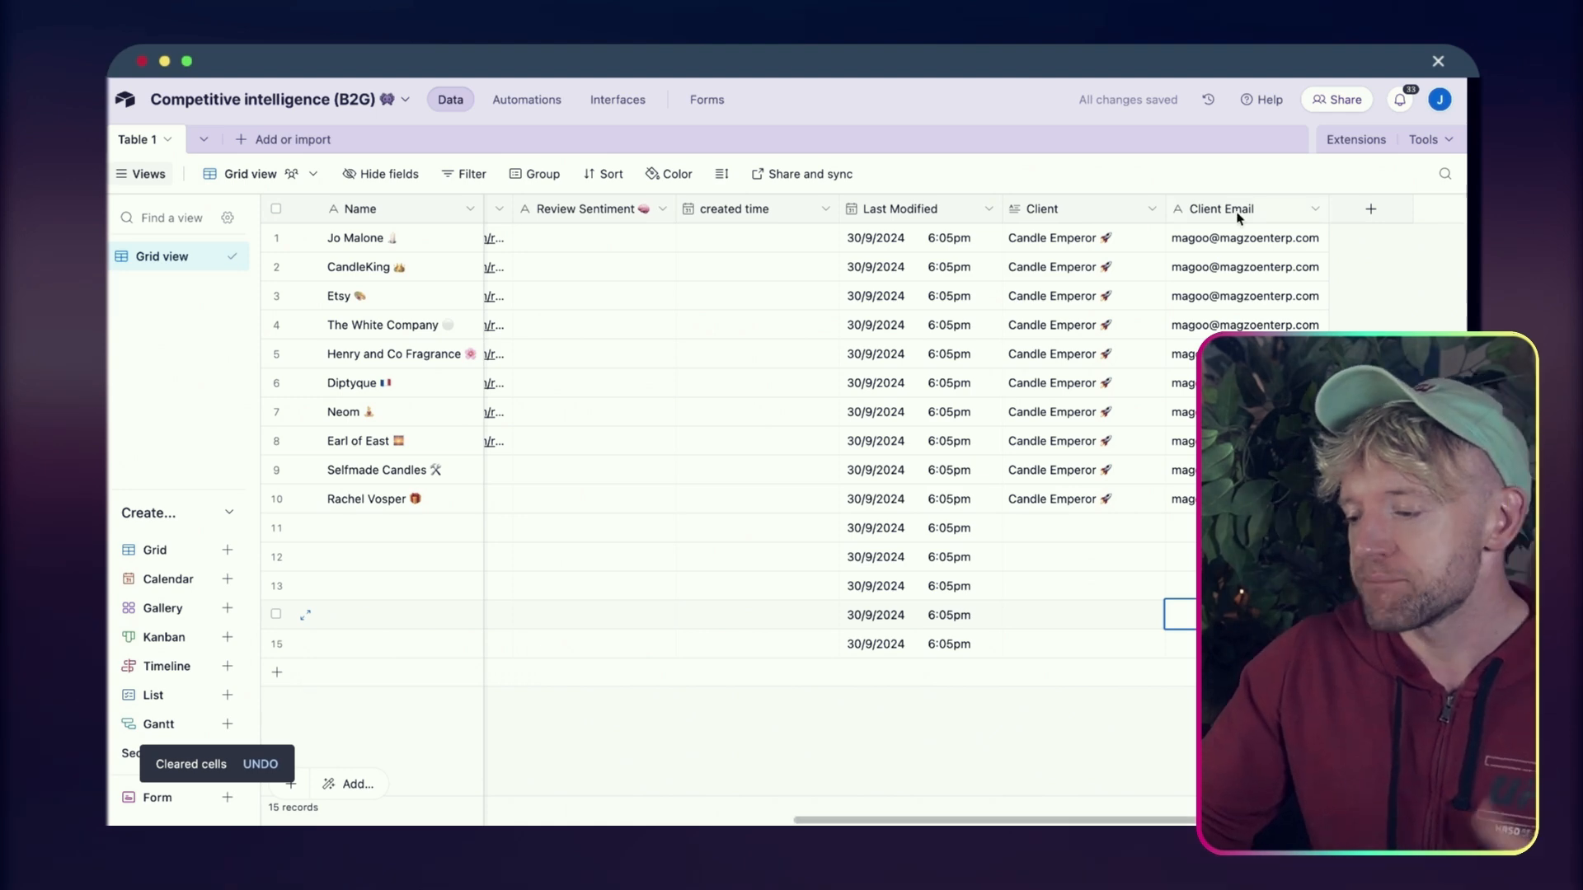
drag(1243, 239, 1236, 354)
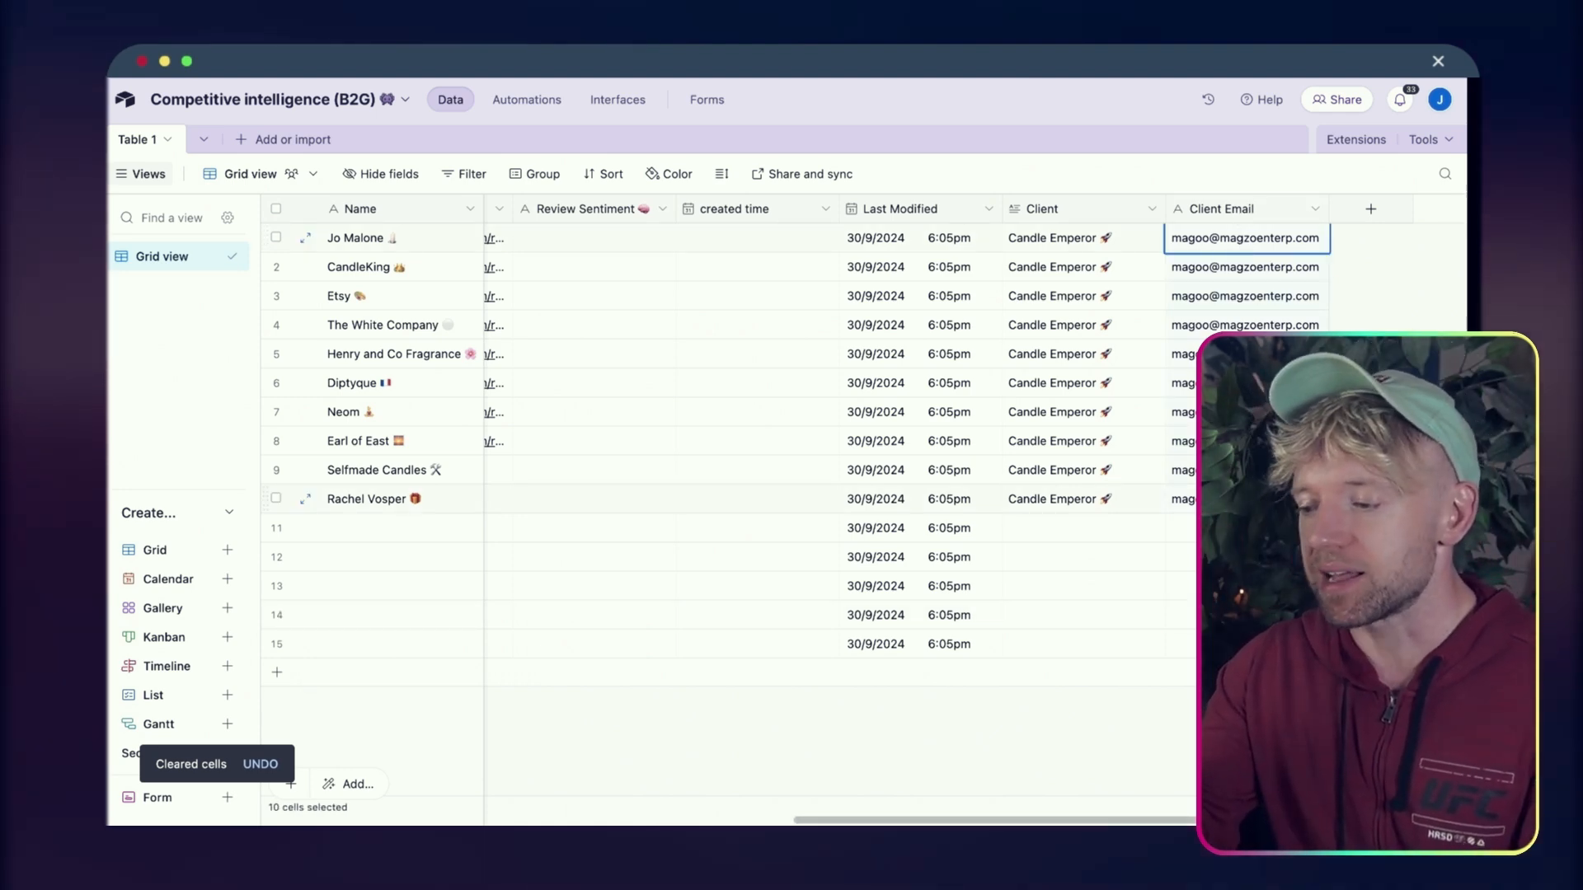
Add a firecracker emoji at the end of the base's name, after the existing purple emoji
scroll(1060, 470, left, 15)
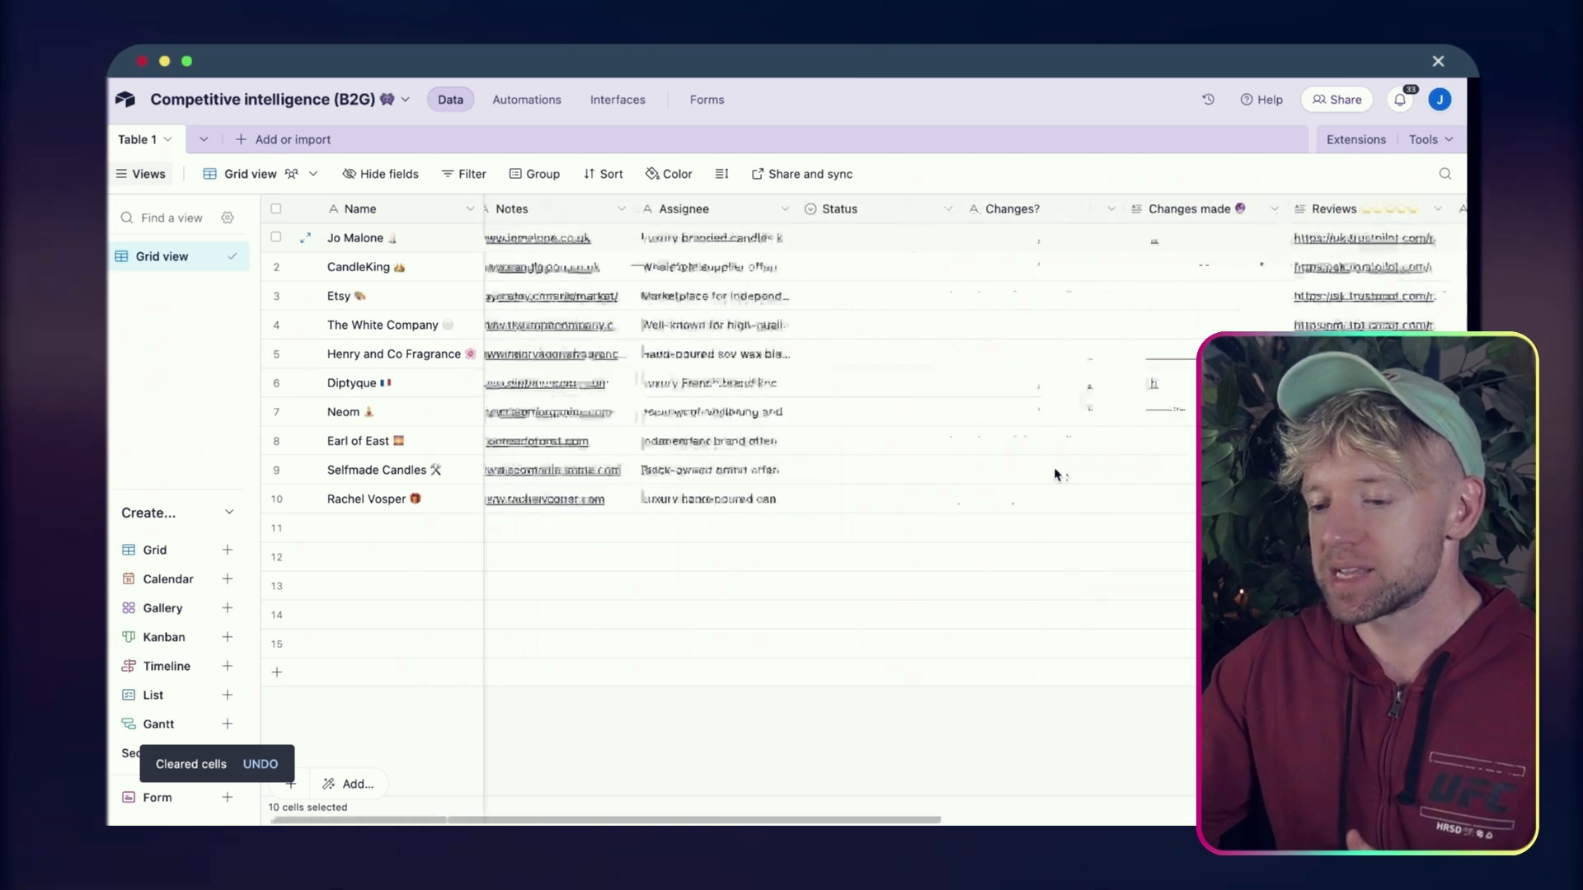
click(342, 102)
click(351, 142)
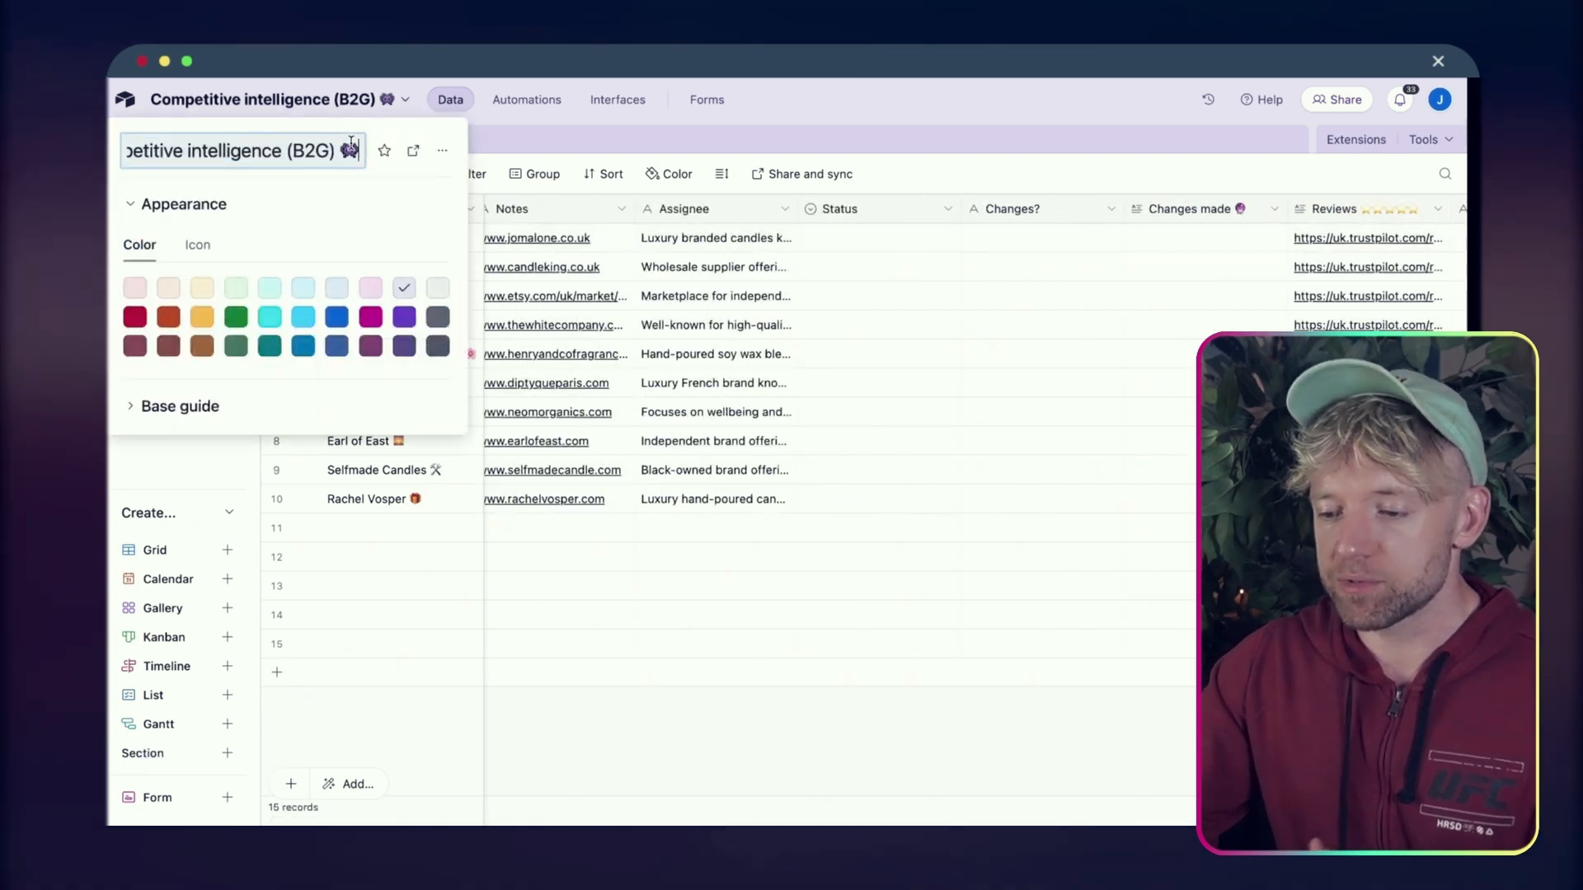
key(ctrl+super+space)
text(cand)
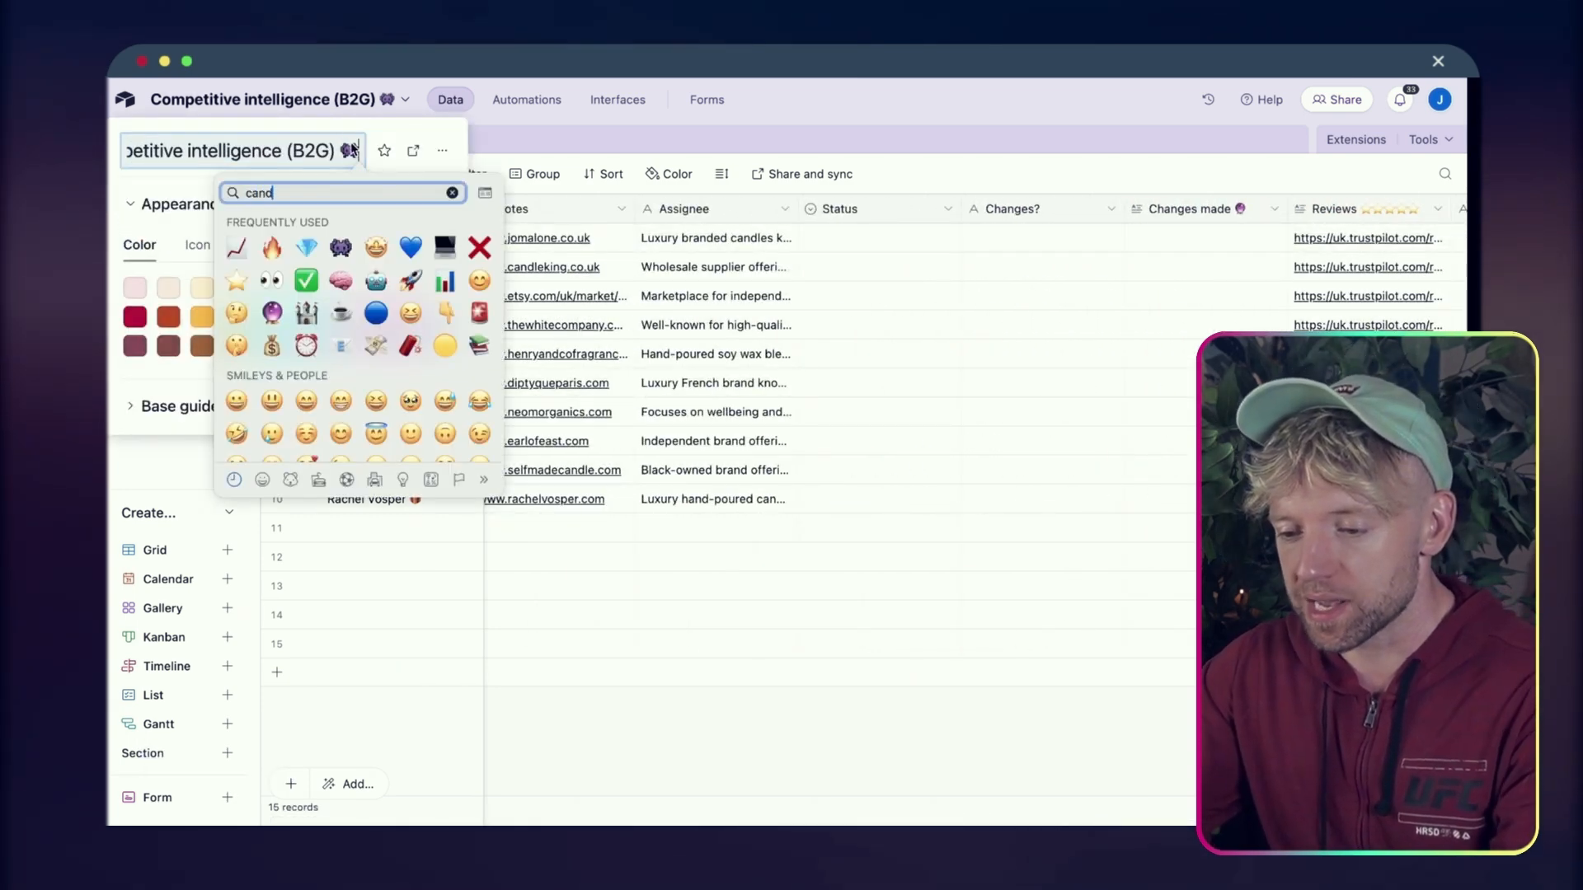
text(le)
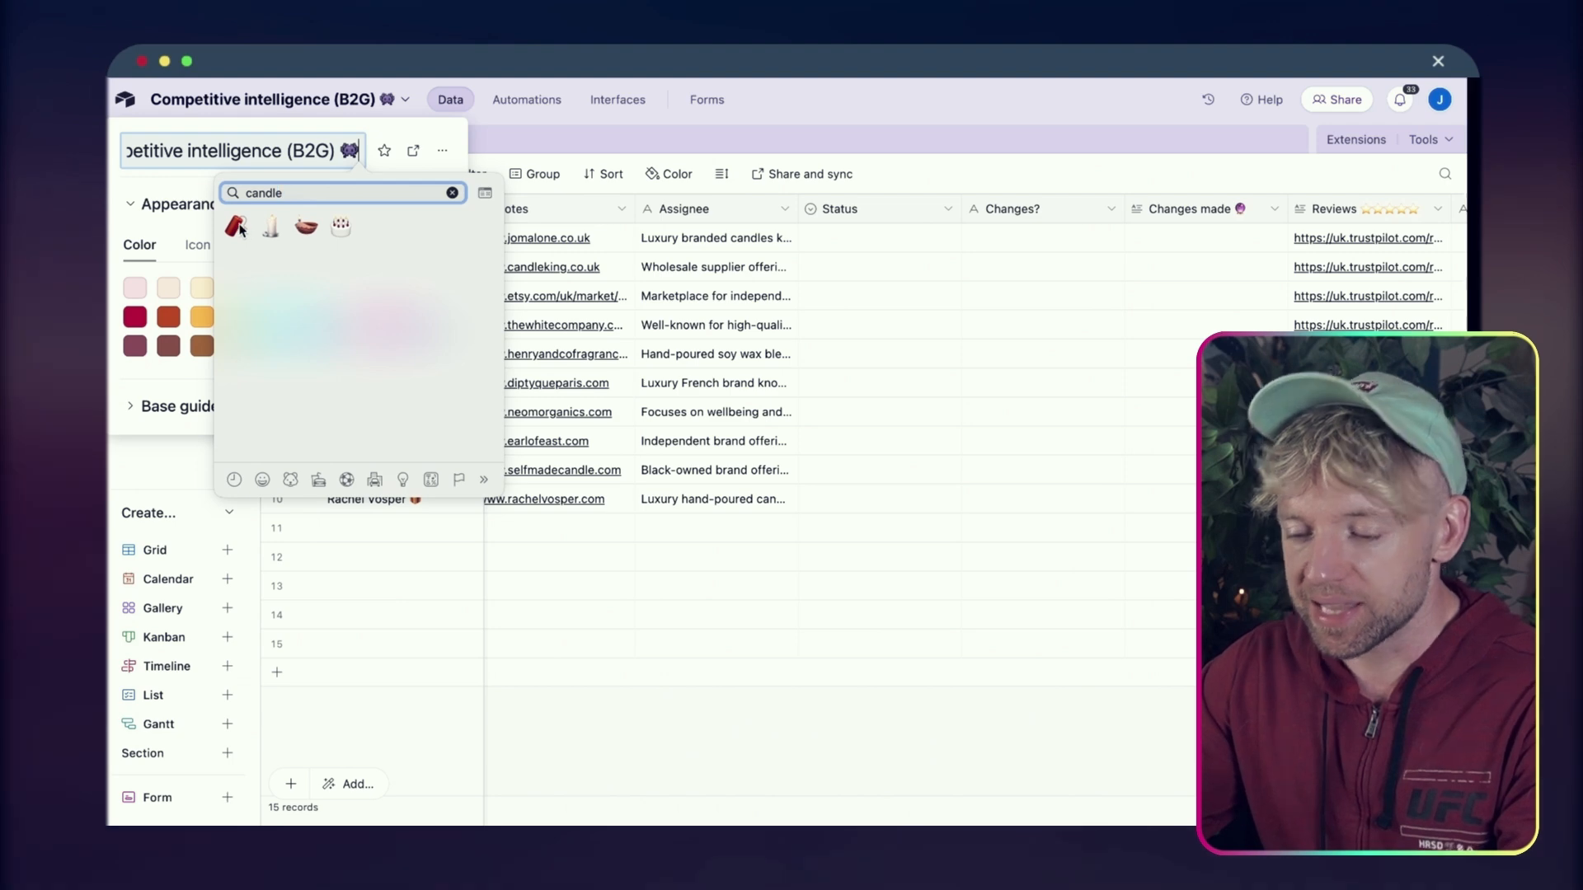
click(238, 227)
key(BackSpace)
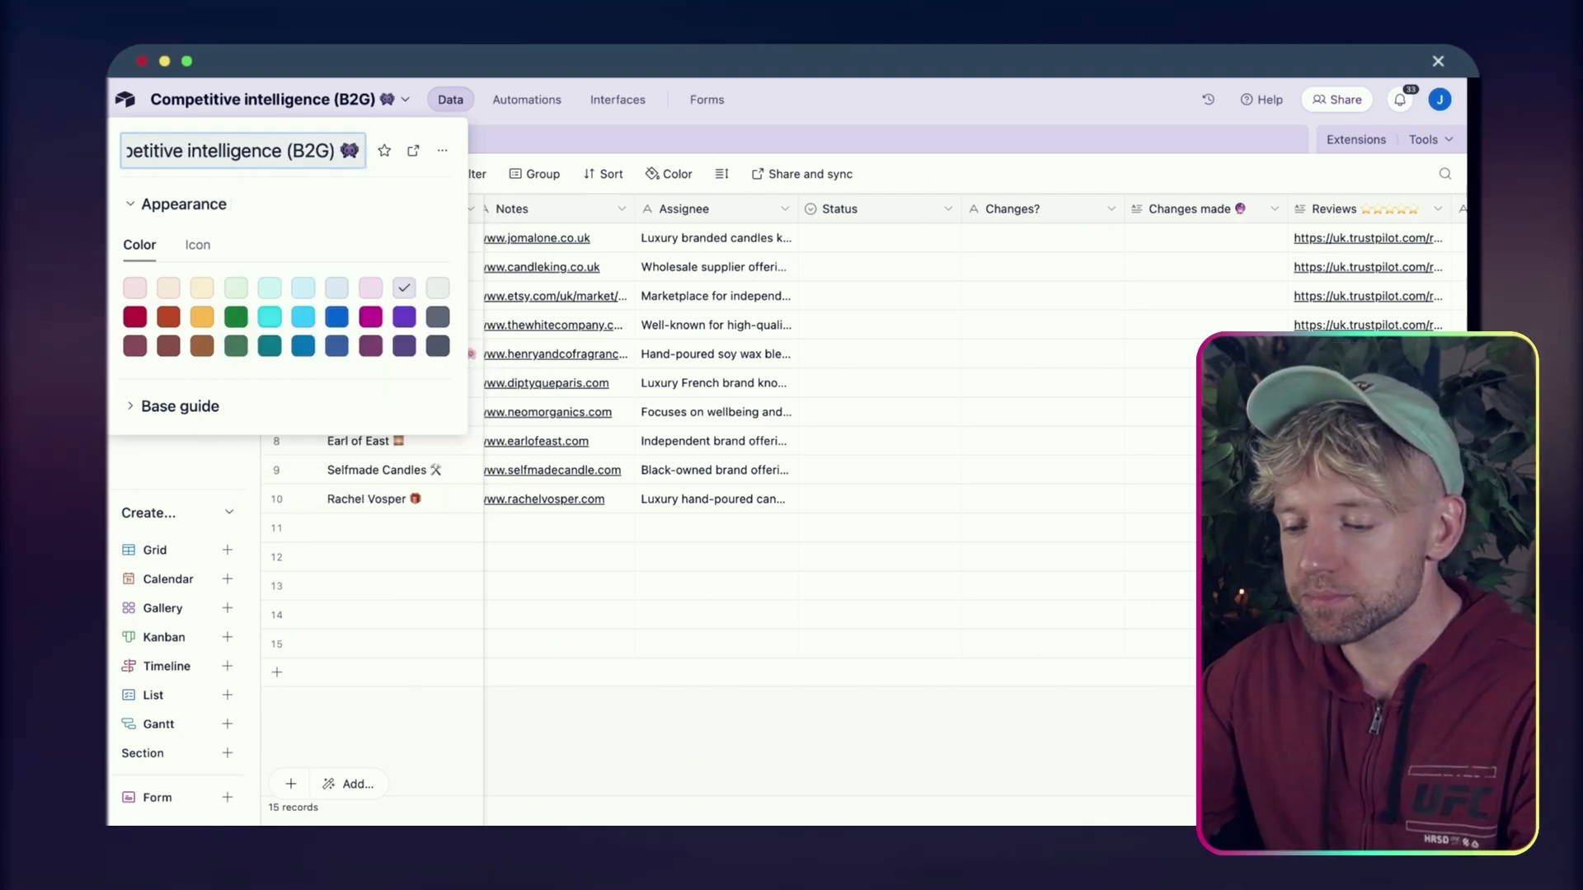
key(ctrl+super+space)
text(dy)
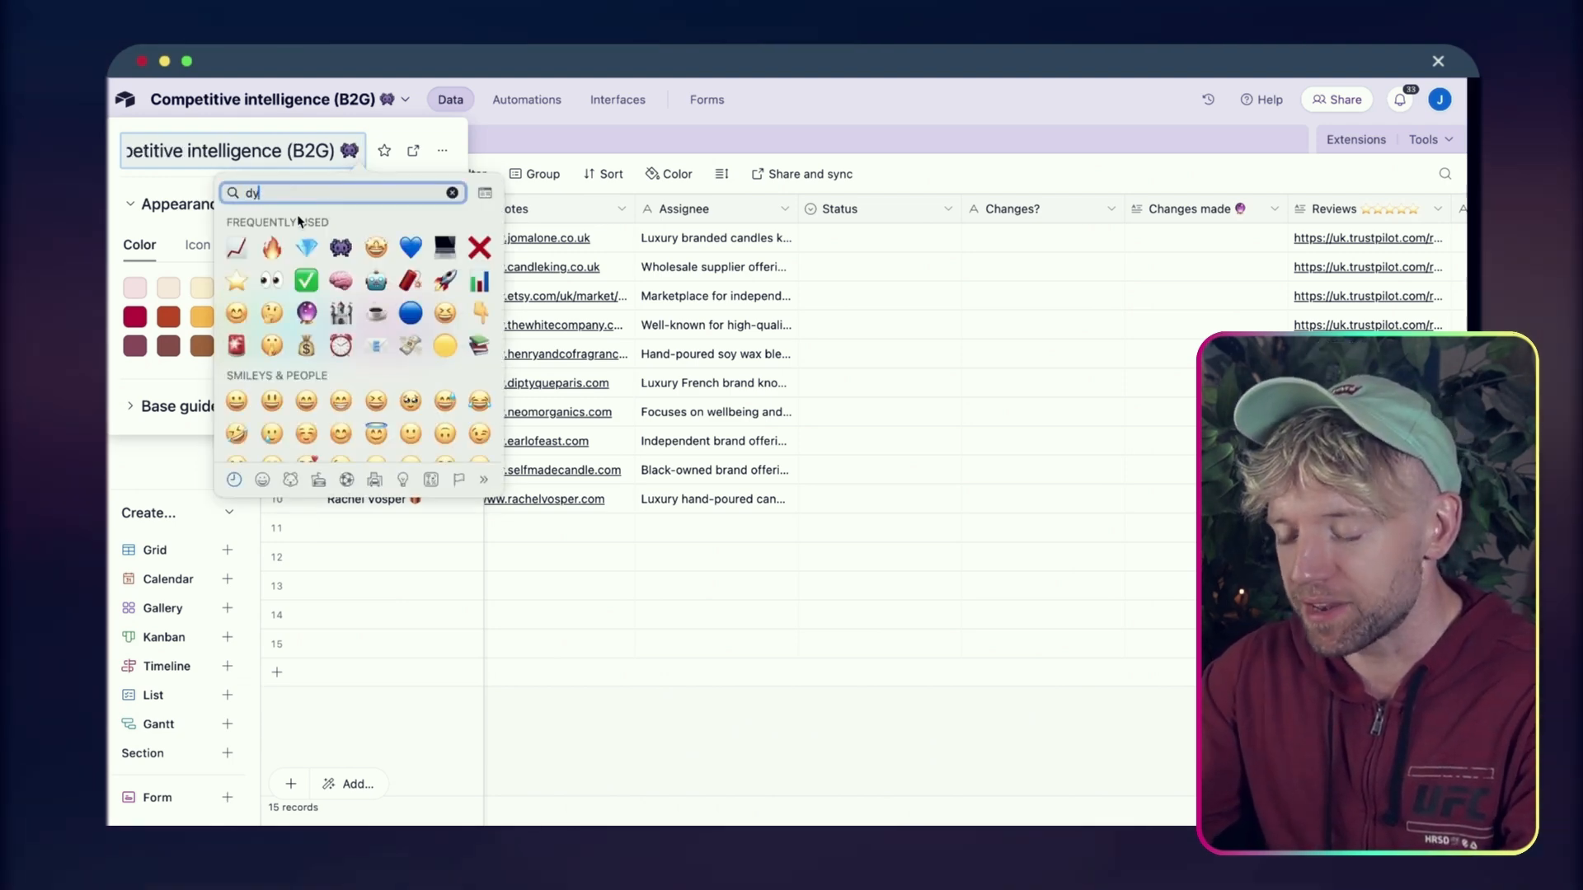
text(n)
click(239, 224)
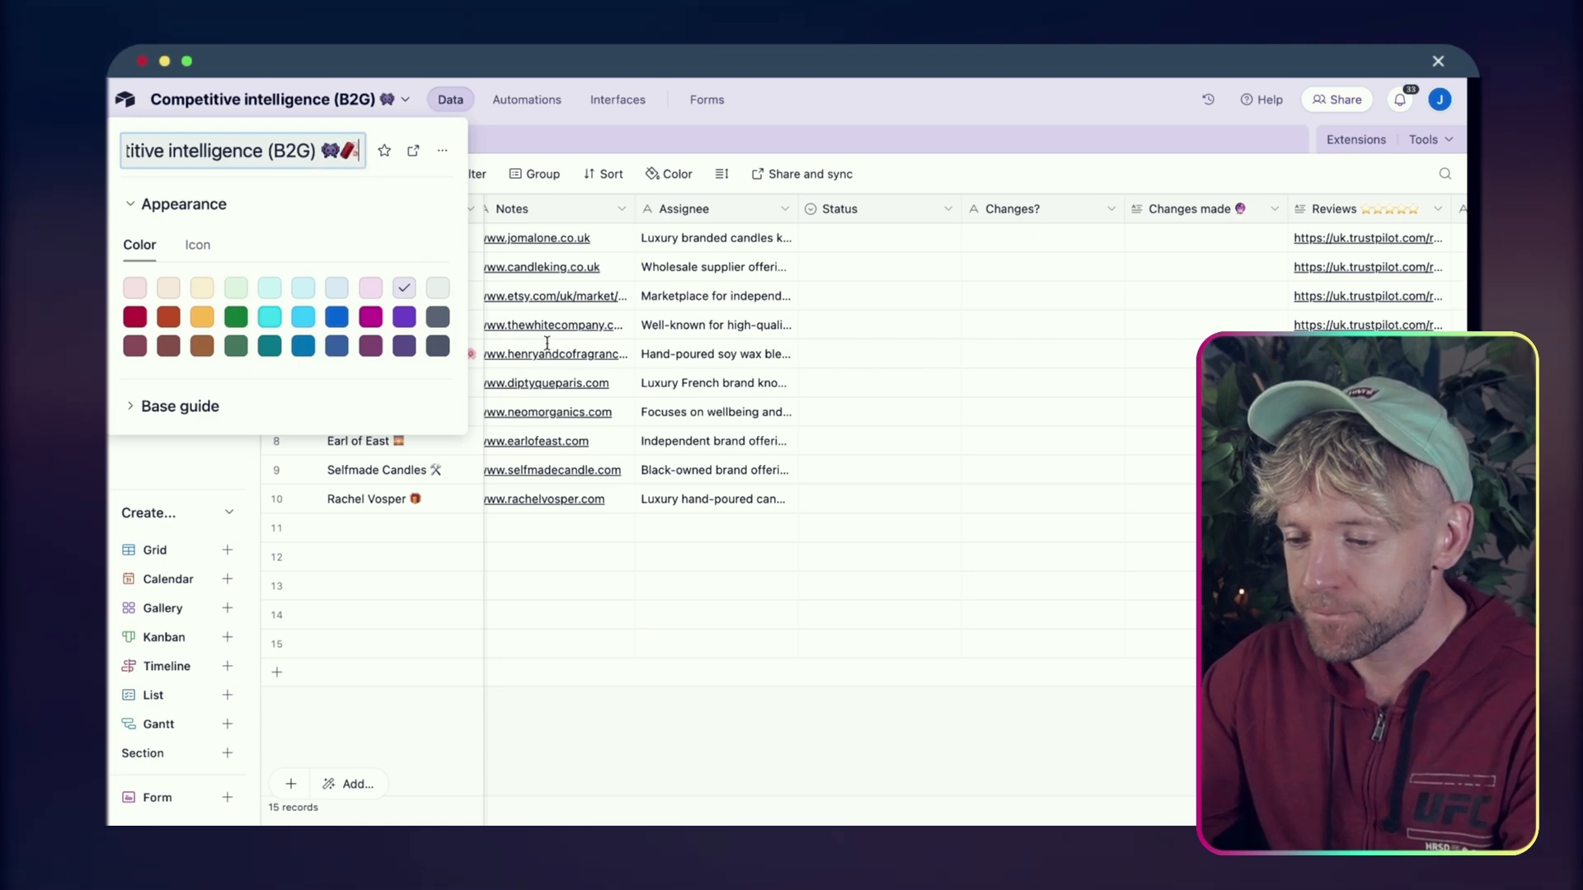
click(793, 512)
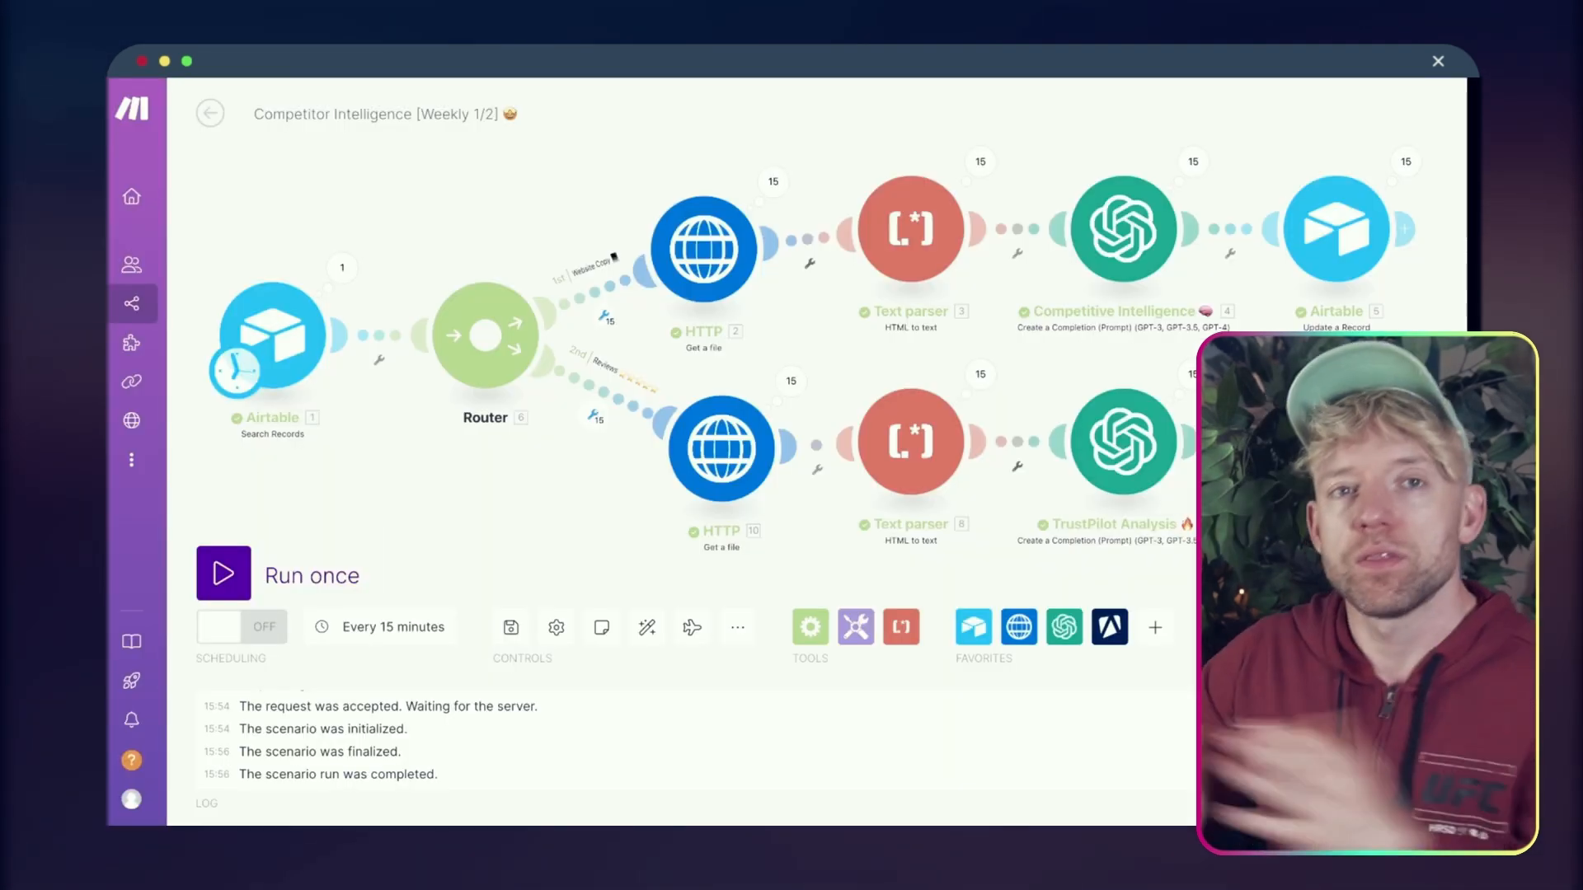
Switch to the Make scenario and examine the output bundles of the Airtable Search Records module
click(341, 271)
scroll(567, 476, down, 15)
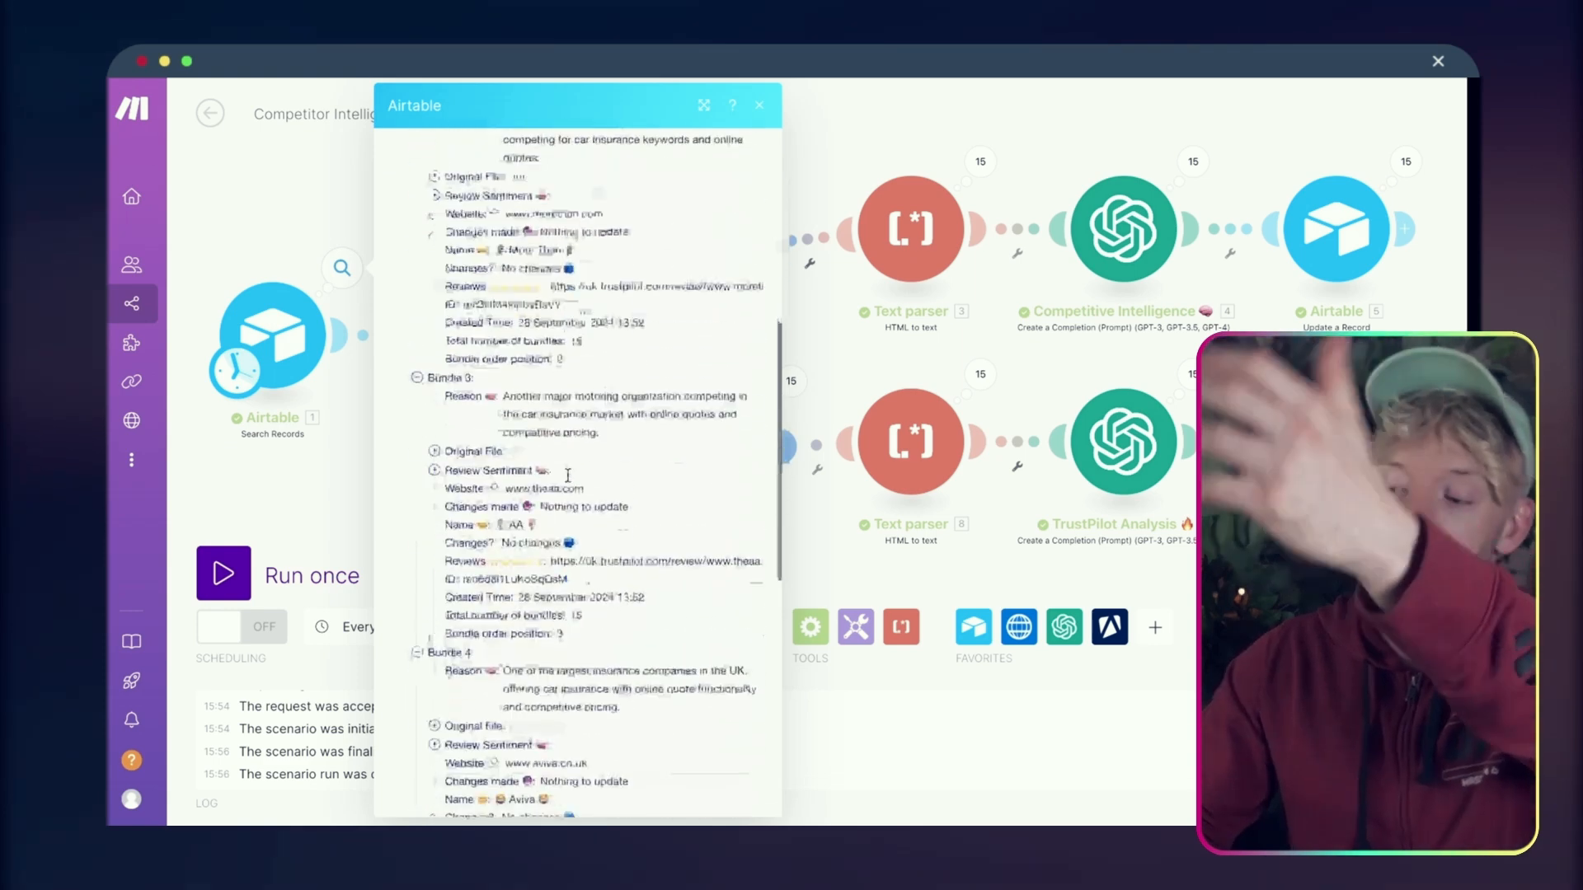
Look through the later output bundles of the Airtable Search Records module and close the output
click(452, 667)
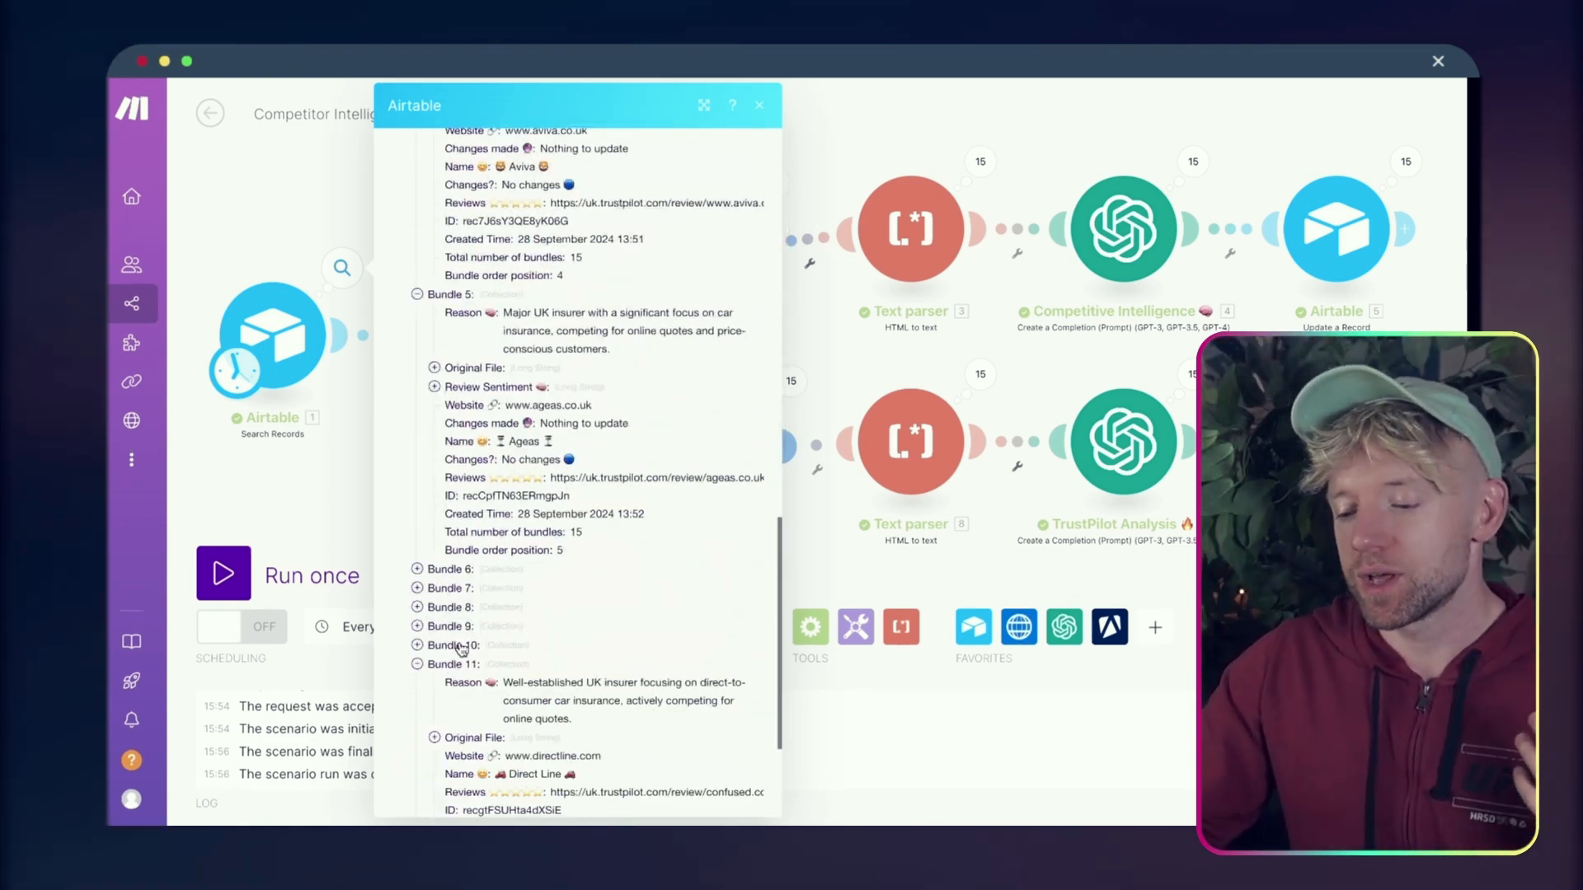
scroll(512, 550, down, 3)
click(253, 214)
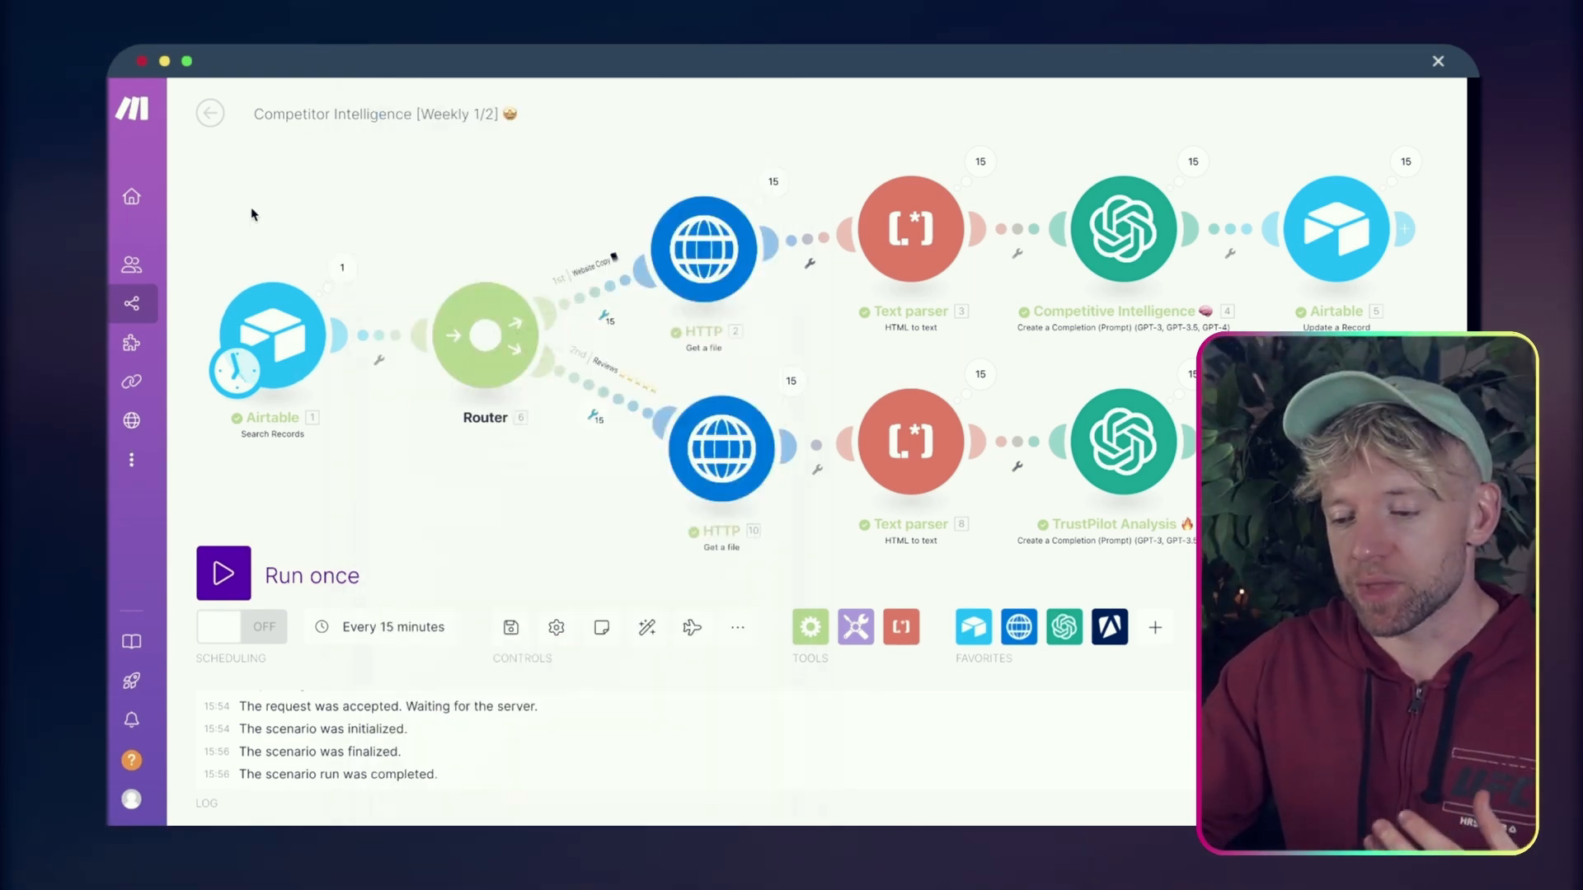
Shift the HTTP, Text parser, Competitive Intelligence and Airtable modules of the Website Copy route slightly upward
drag(721, 266, 722, 212)
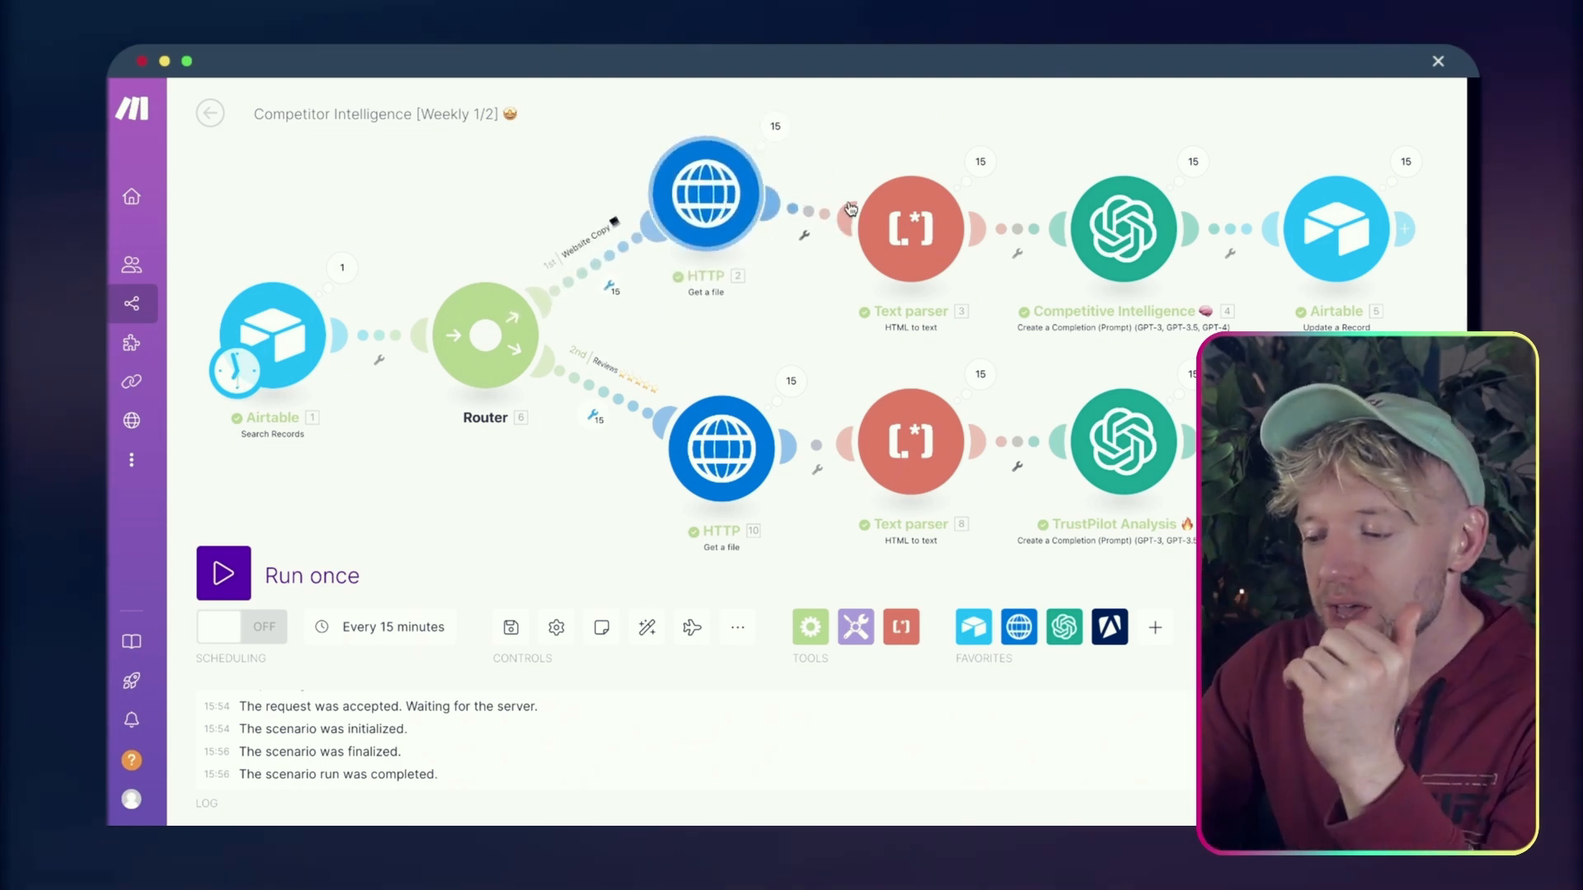
mouse_move(948, 233)
mouse_down()
mouse_move(973, 285)
mouse_move(886, 328)
mouse_move(938, 217)
mouse_up()
drag(1123, 243, 1112, 228)
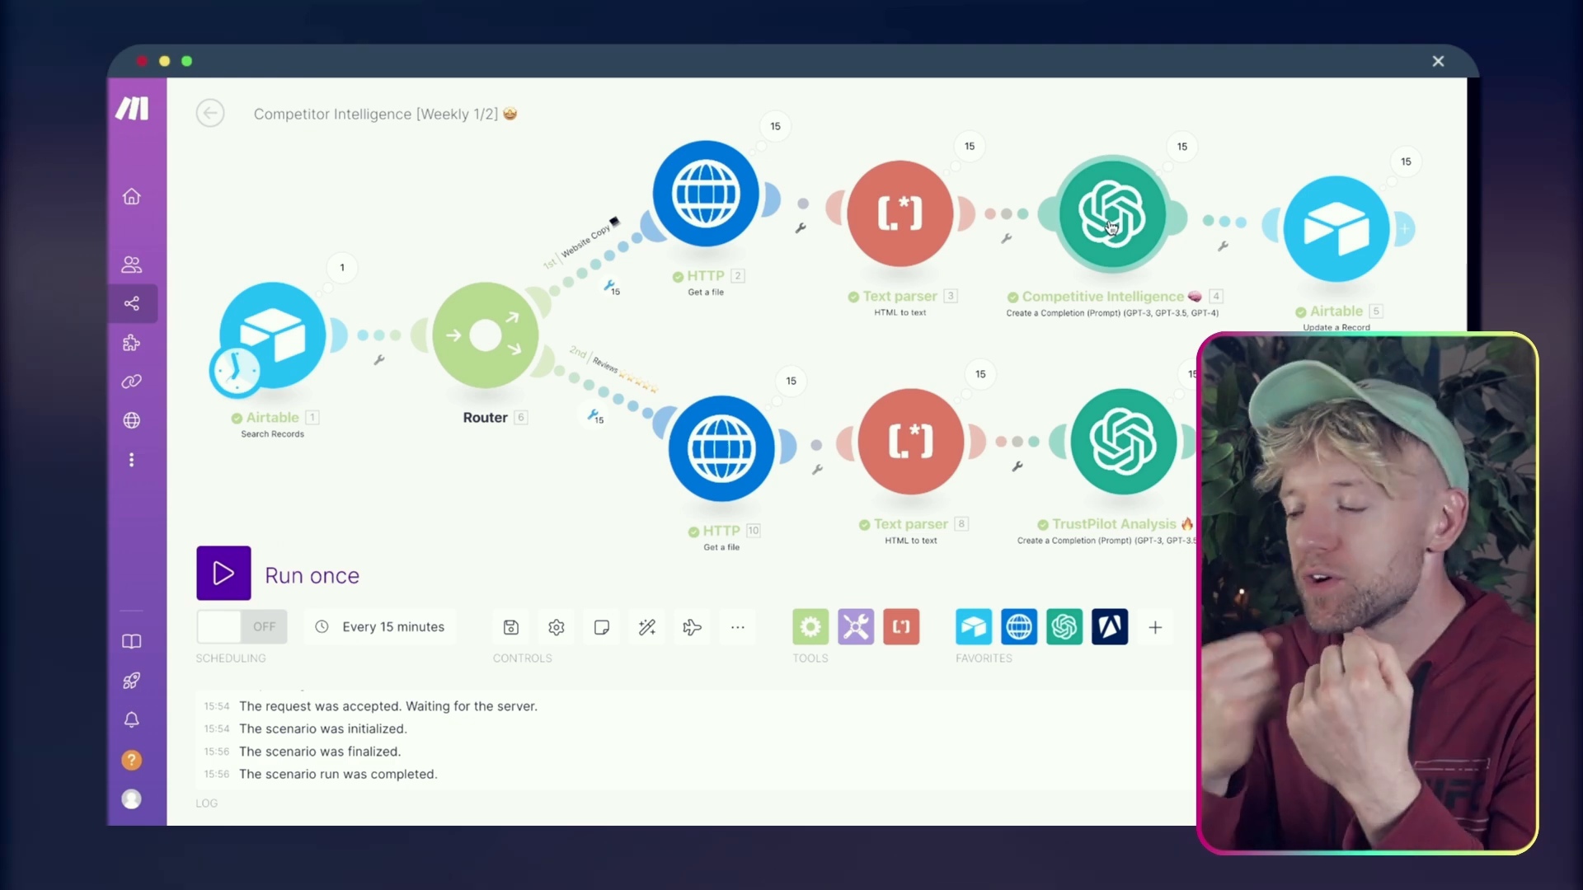
mouse_move(1321, 232)
mouse_down()
mouse_move(1322, 169)
mouse_move(1315, 222)
mouse_move(1301, 217)
mouse_up()
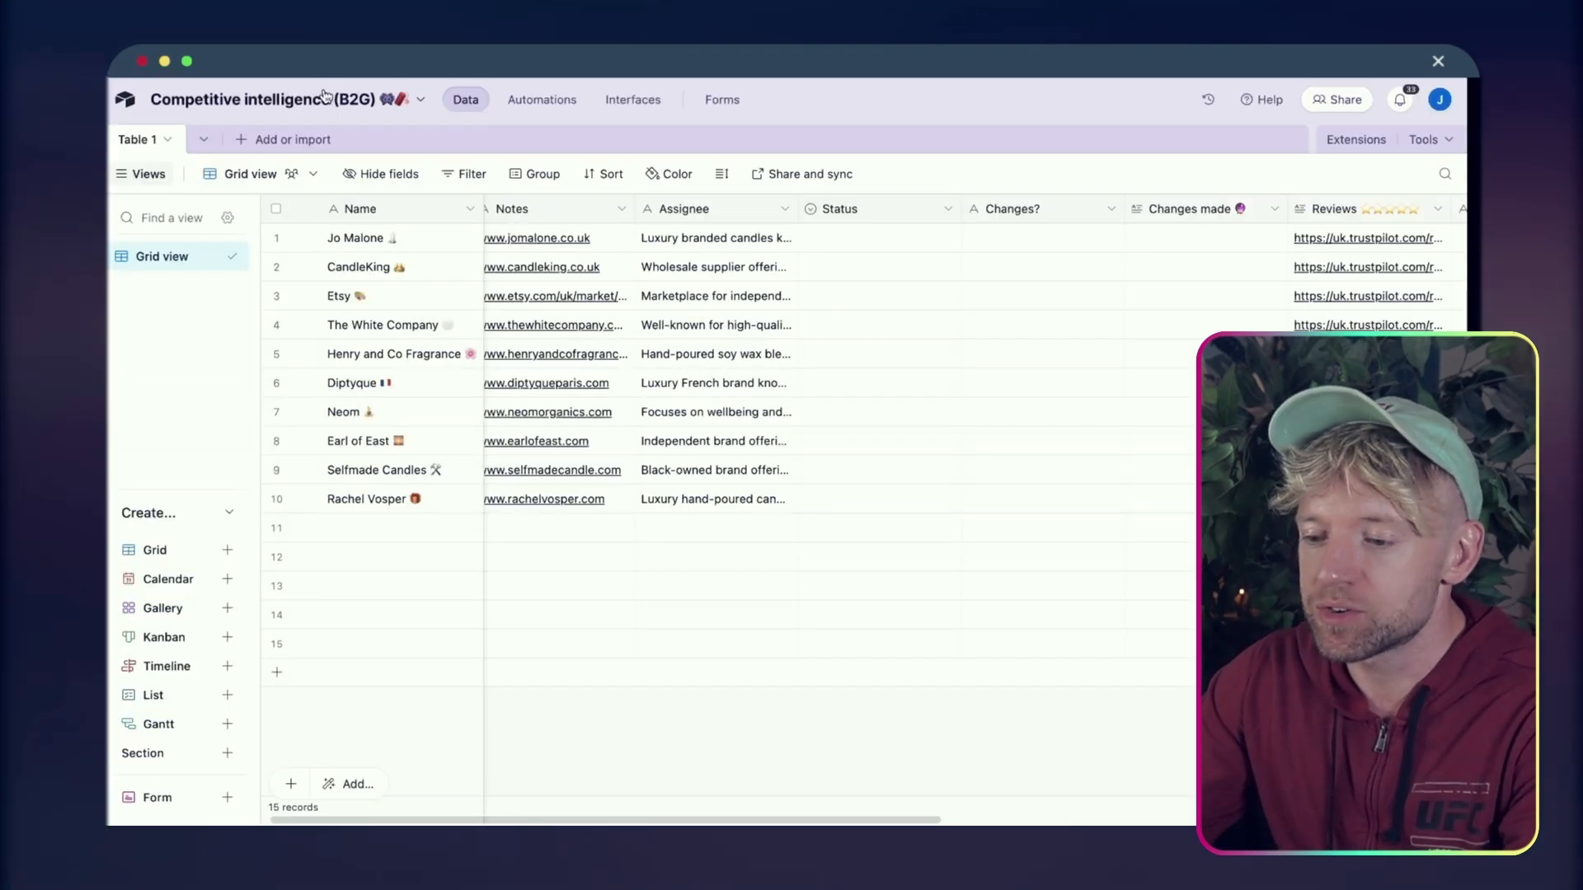
Reuse the Airtable base's name for the new Make scenario, naming it "1/2 Competitive intelligence (B2G) 👾🧨"
click(324, 97)
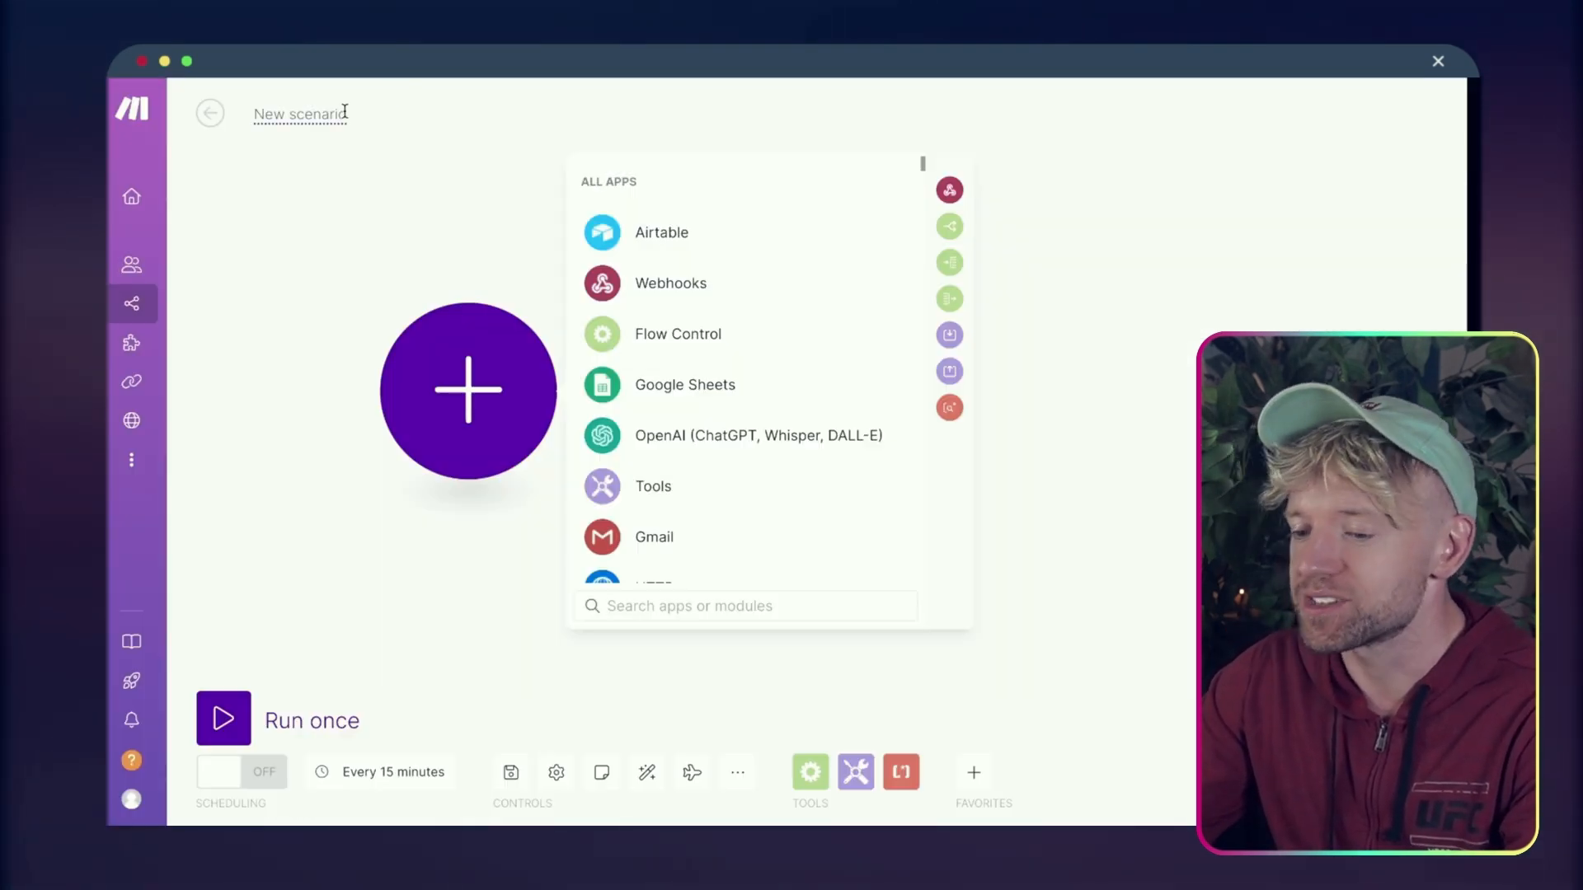
click(310, 113)
double_click(310, 113)
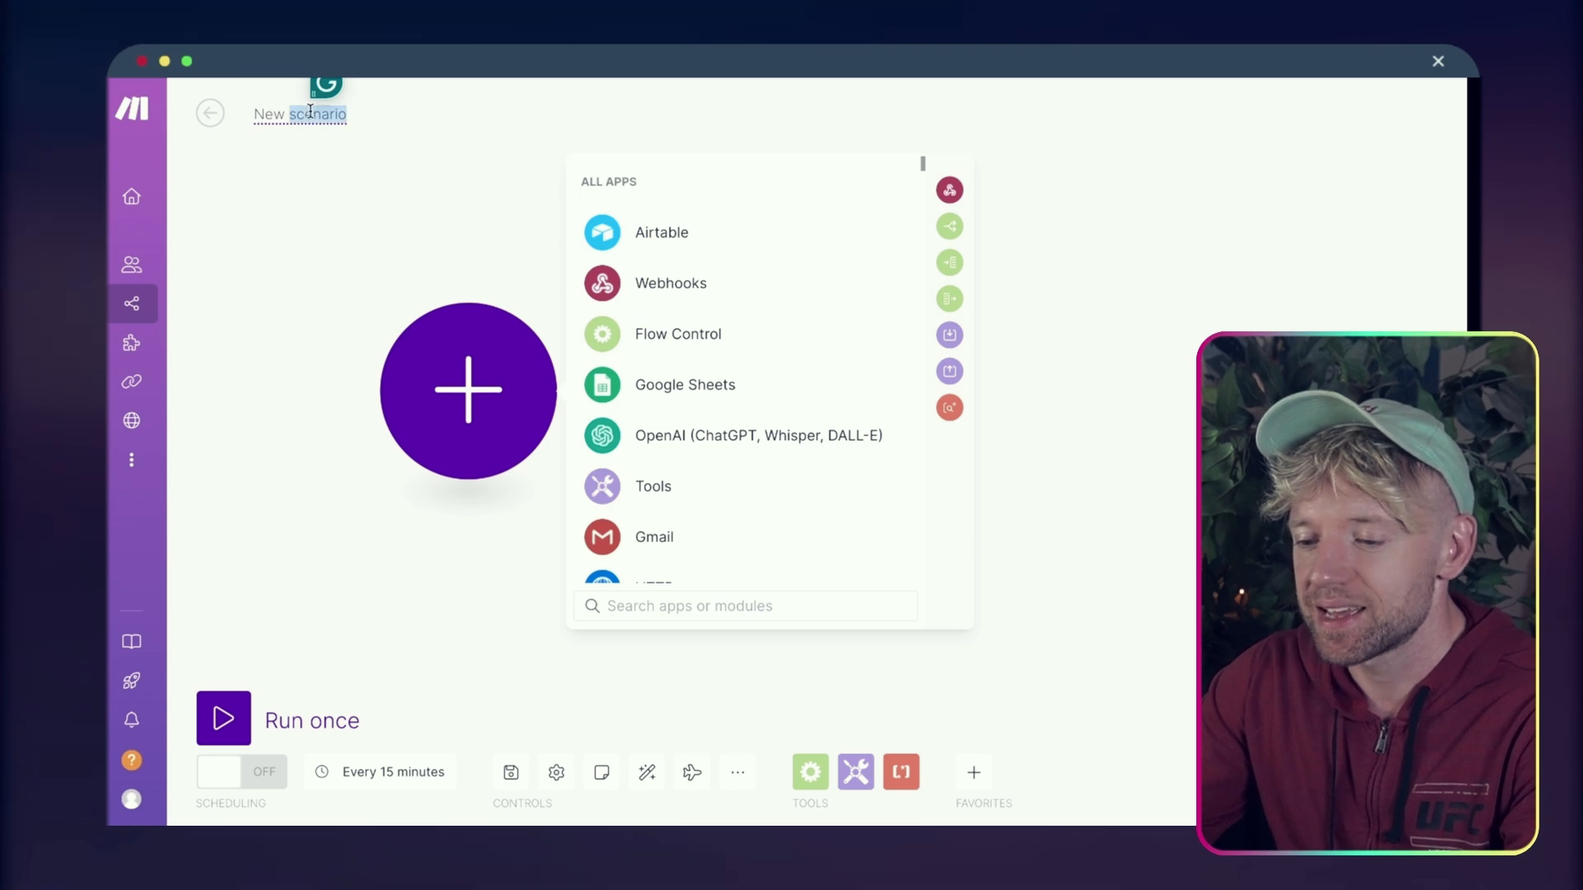
key(ctrl+a)
text(Competitive intelligence (B2G) 👾🧨)
drag(302, 113, 225, 119)
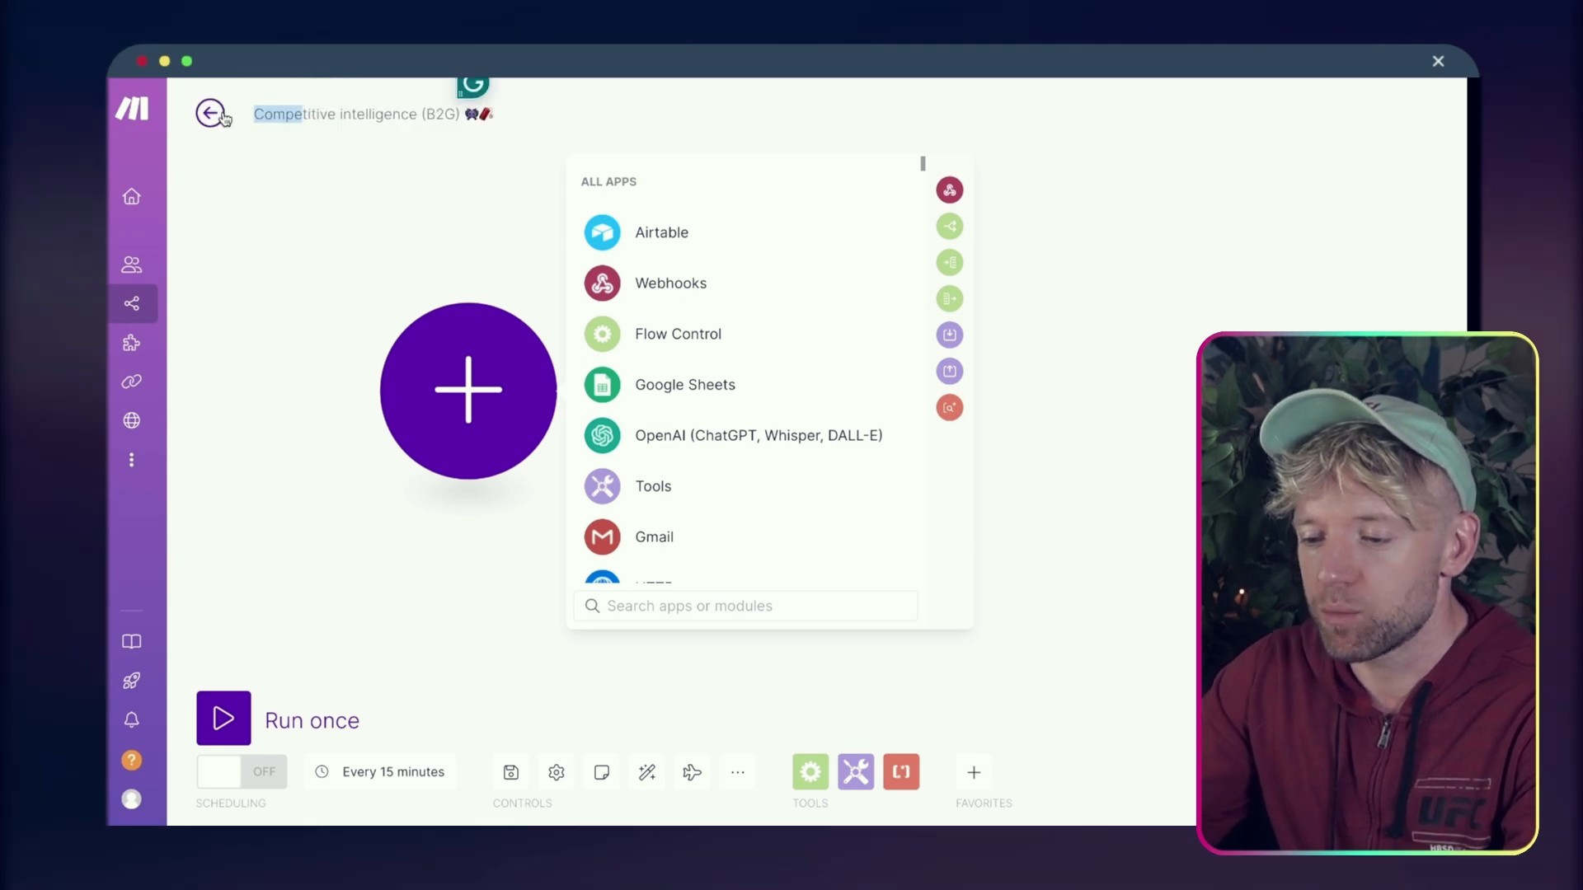
key(Left)
text(1/2)
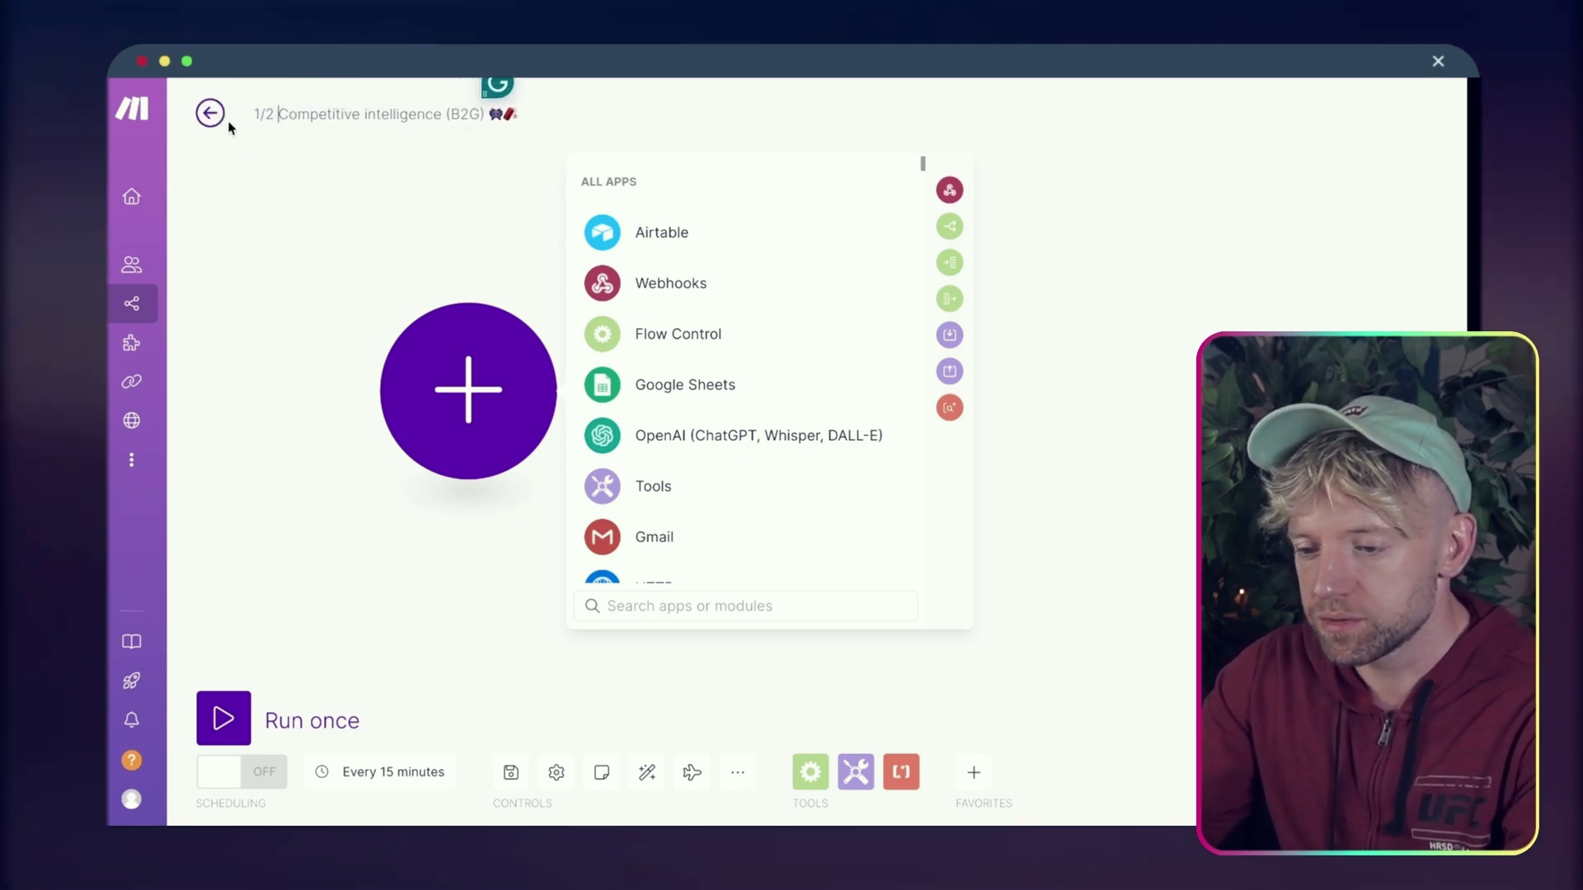
click(256, 191)
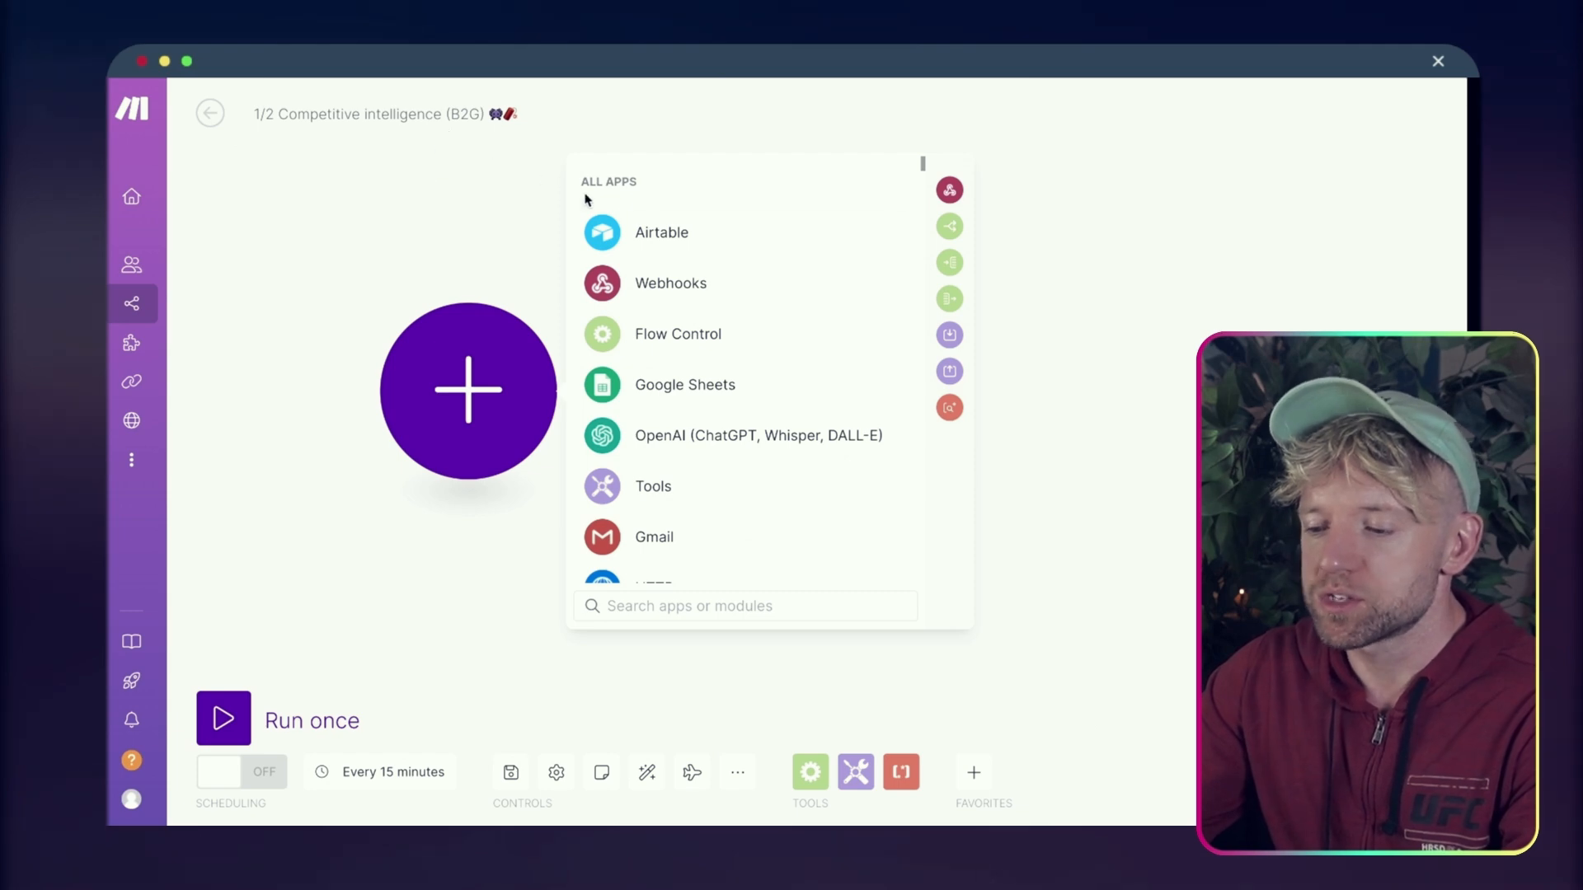
Add an Airtable Search Records module as the scenario's first module
click(634, 228)
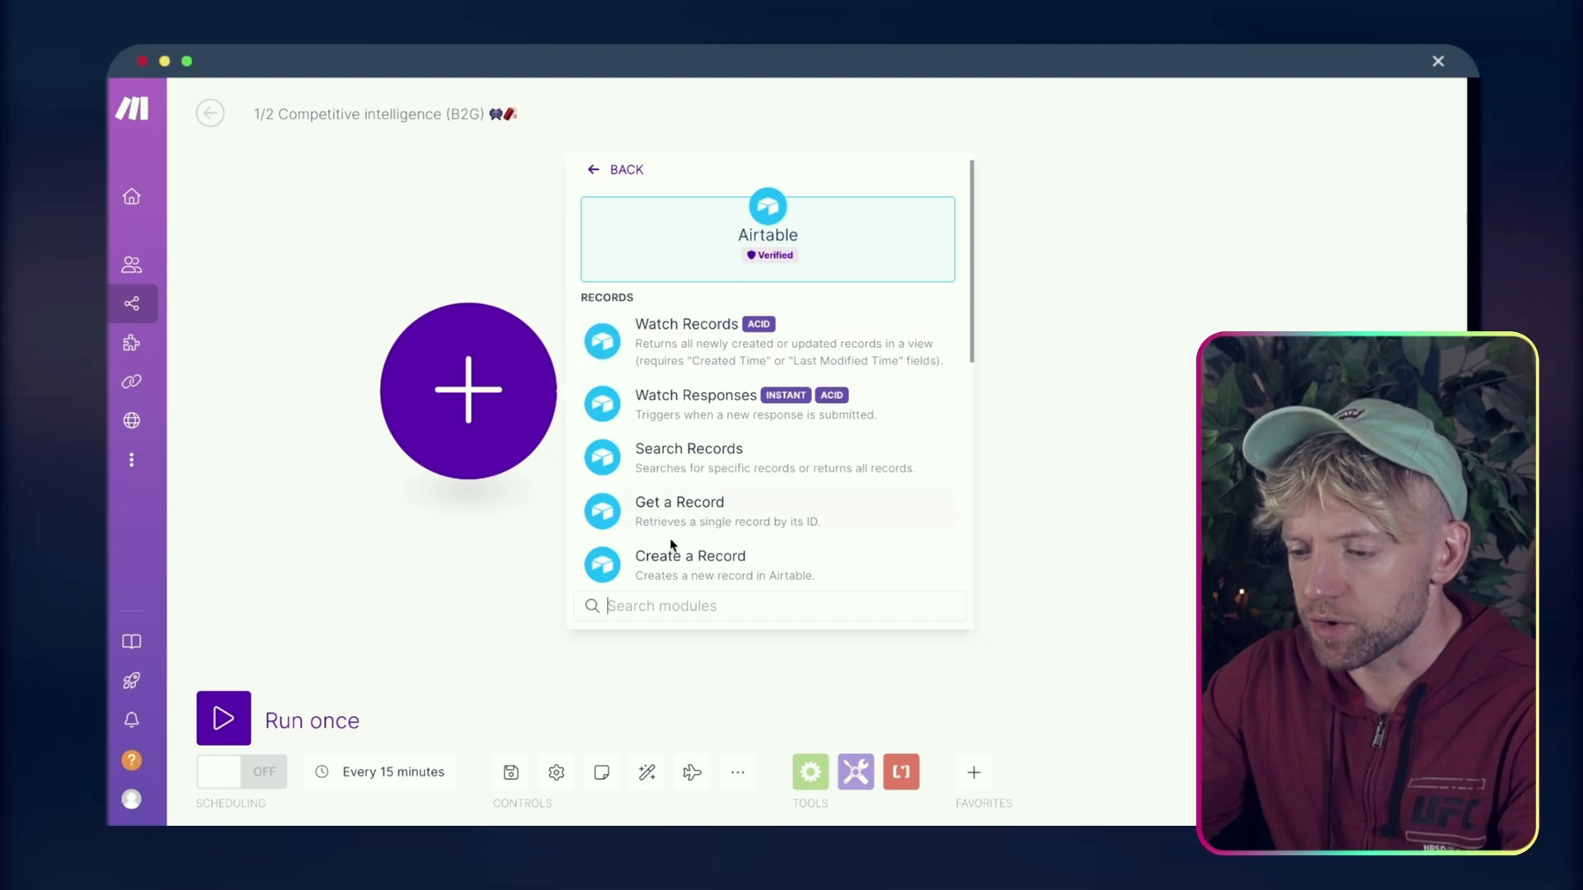
text(sear)
click(728, 341)
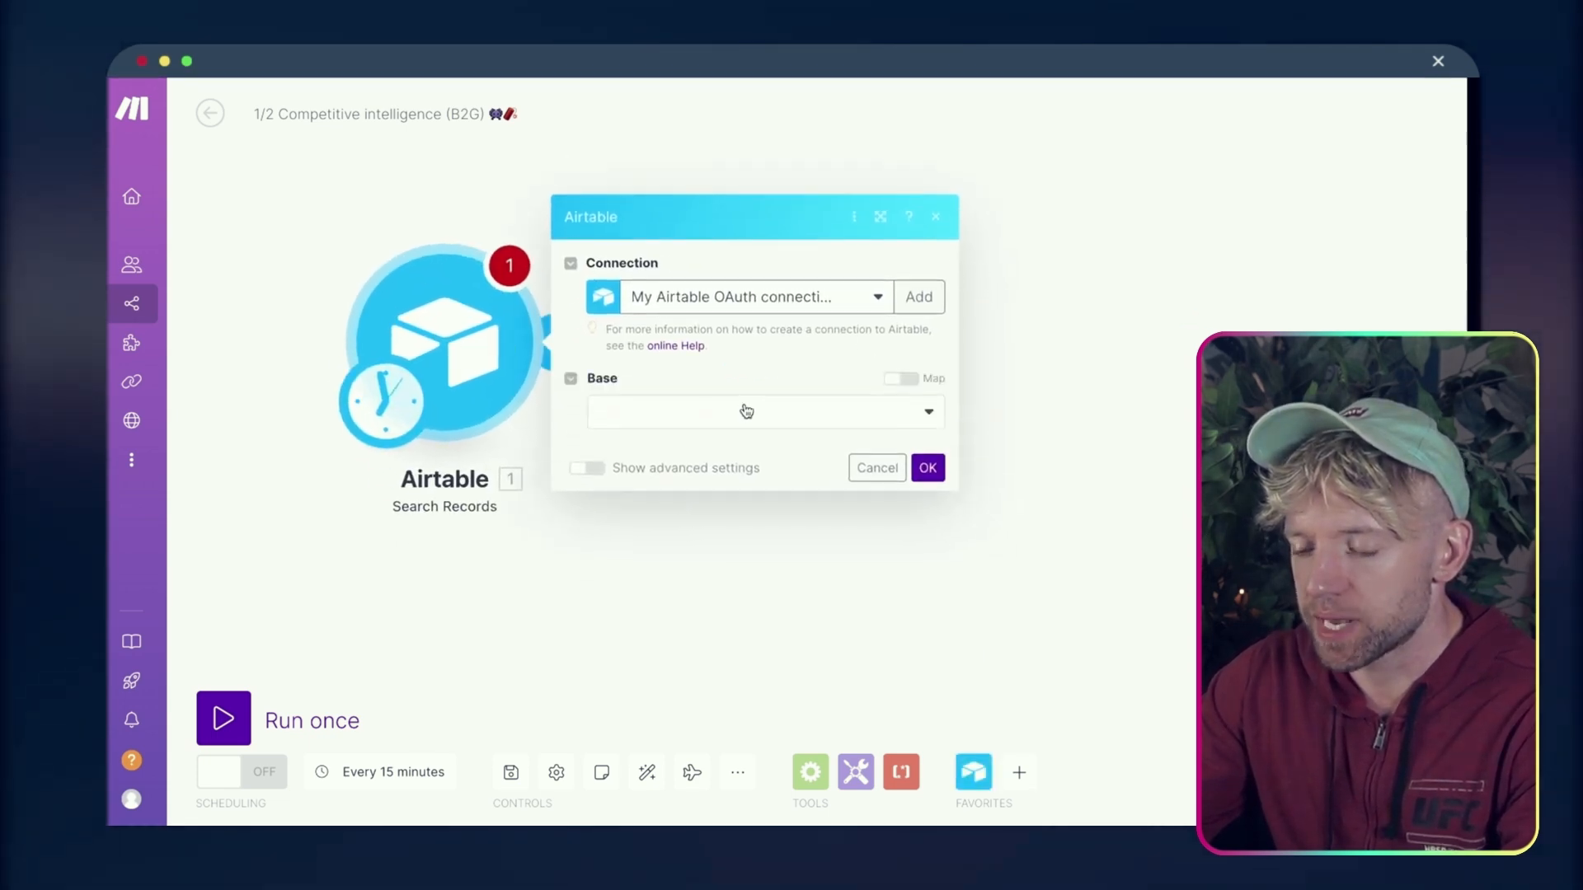
Set the search module's base to "Competitive intelligence (B2G) 👾🧨" and its table to Table 1
click(742, 410)
text(Competitive intelligence (B2G) 👾🧨)
click(725, 475)
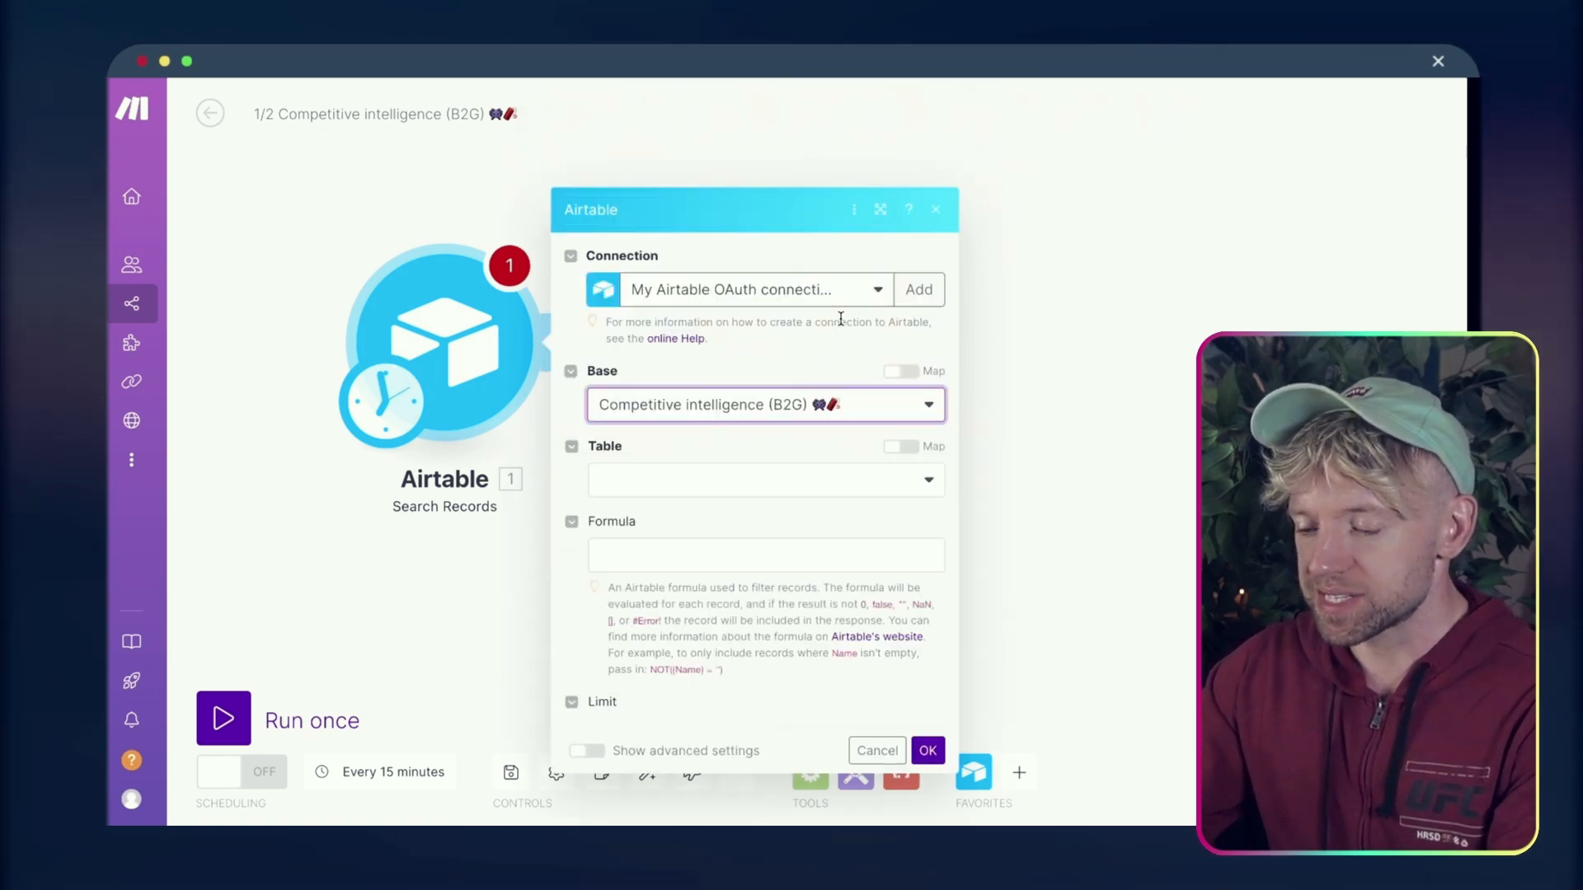
click(666, 375)
click(655, 412)
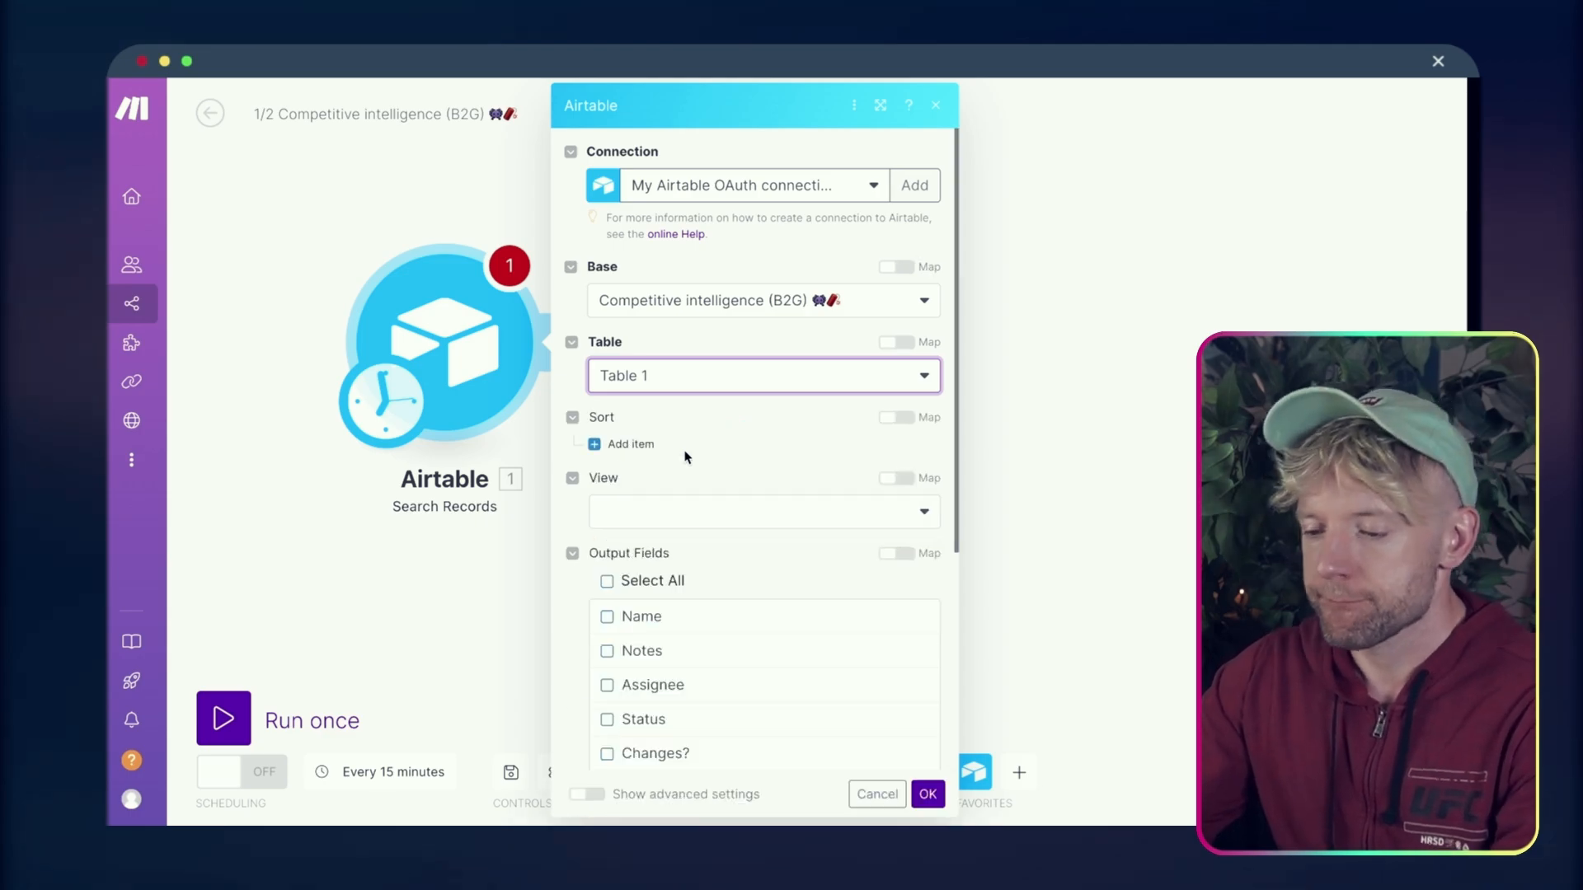
Include all output fields in the Airtable search, set the record limit to 30, and save the module
scroll(651, 516, down, 1)
click(630, 501)
scroll(660, 594, down, 8)
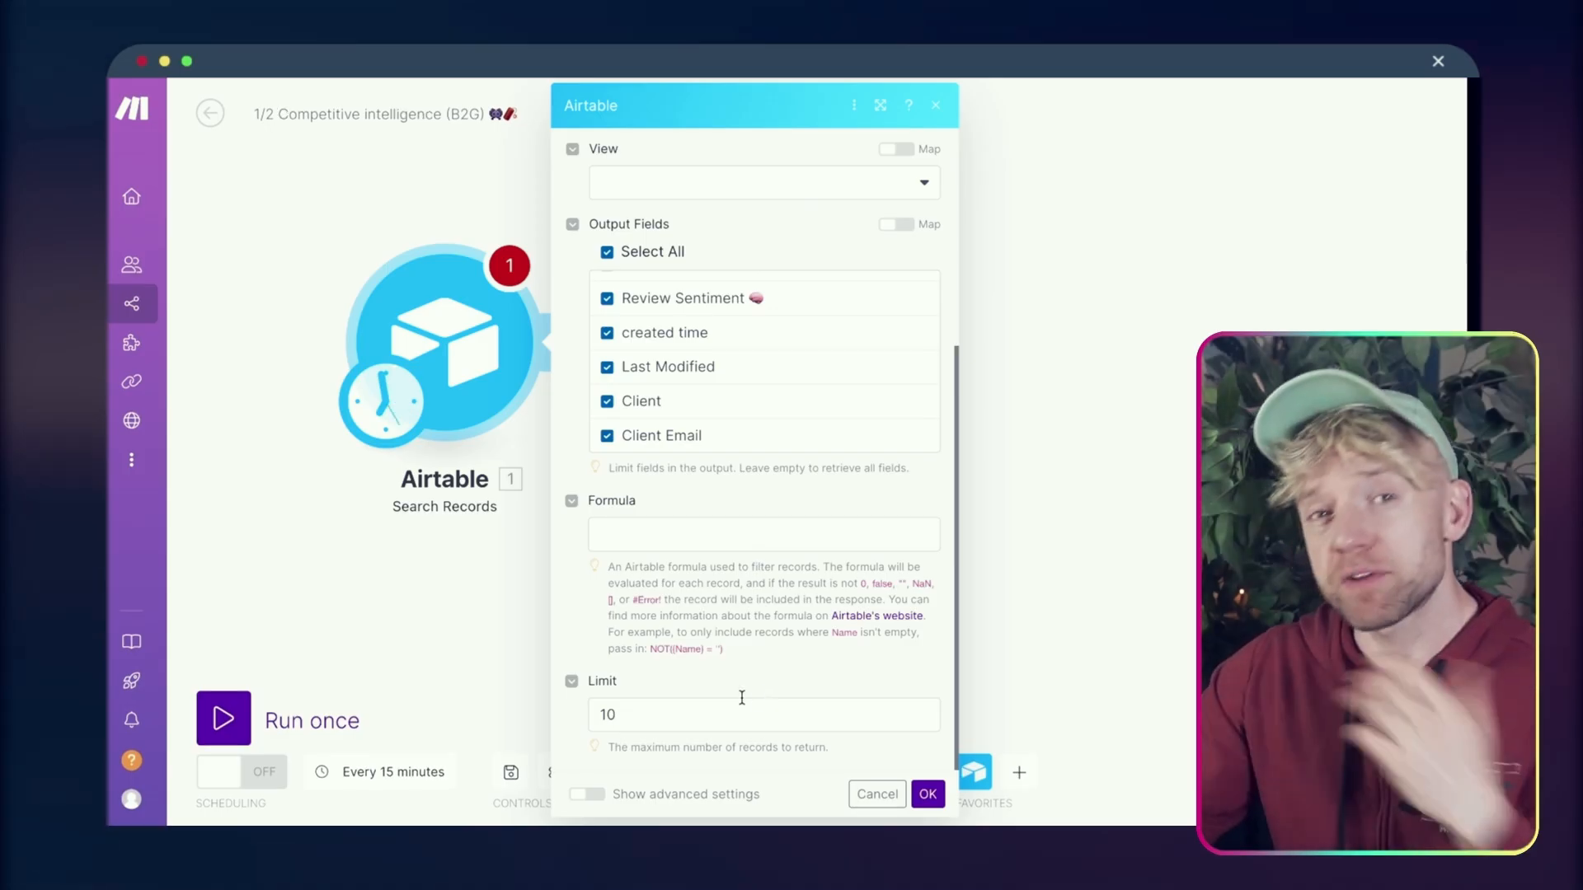
double_click(700, 714)
text(30)
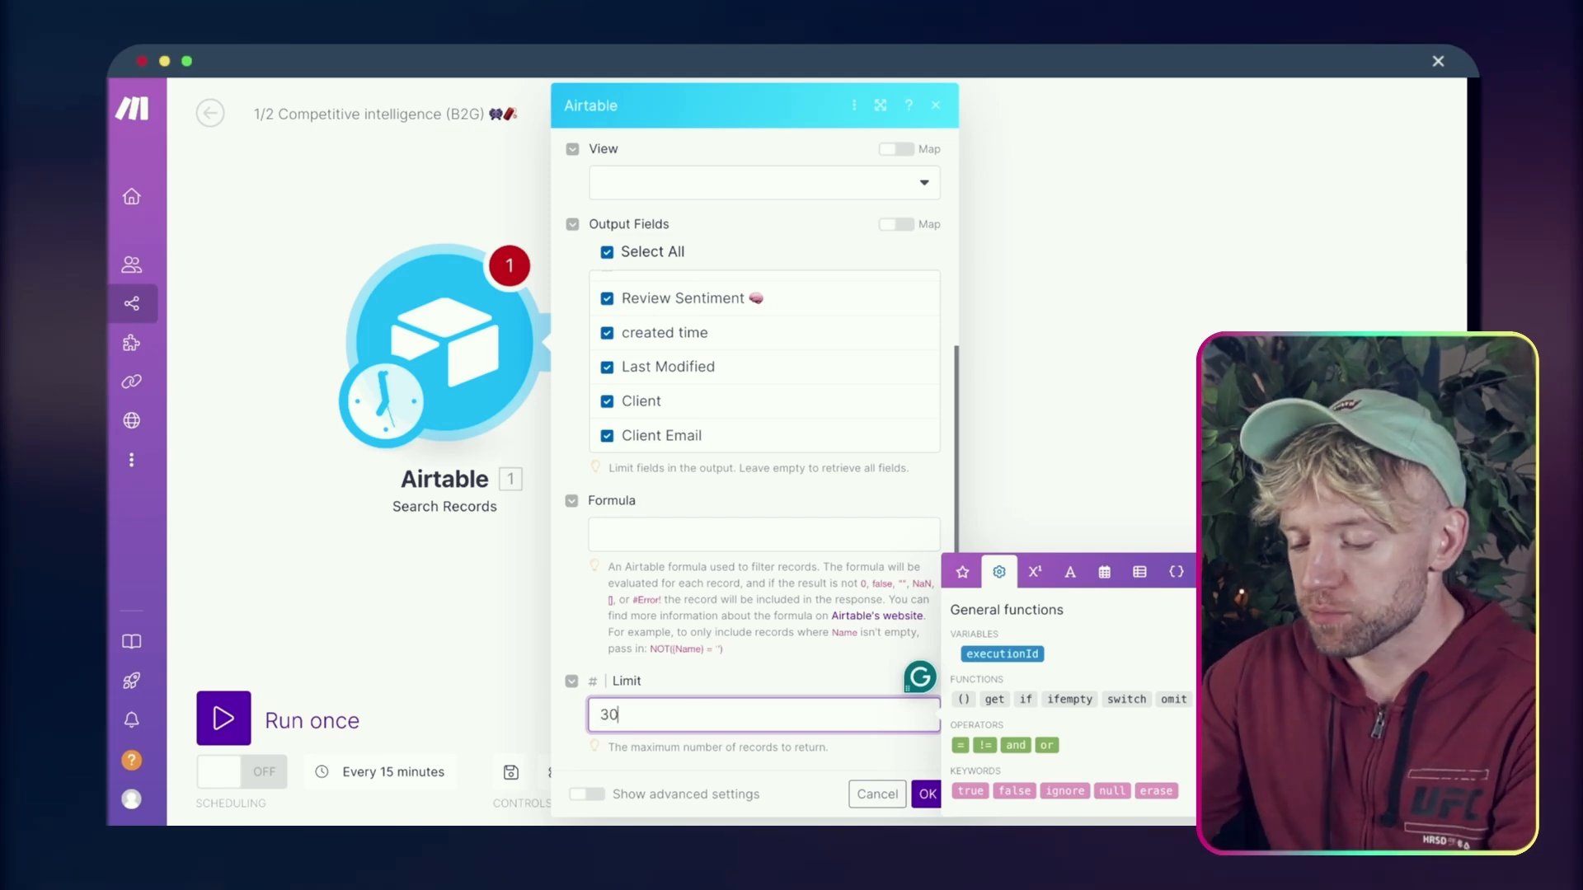
click(750, 659)
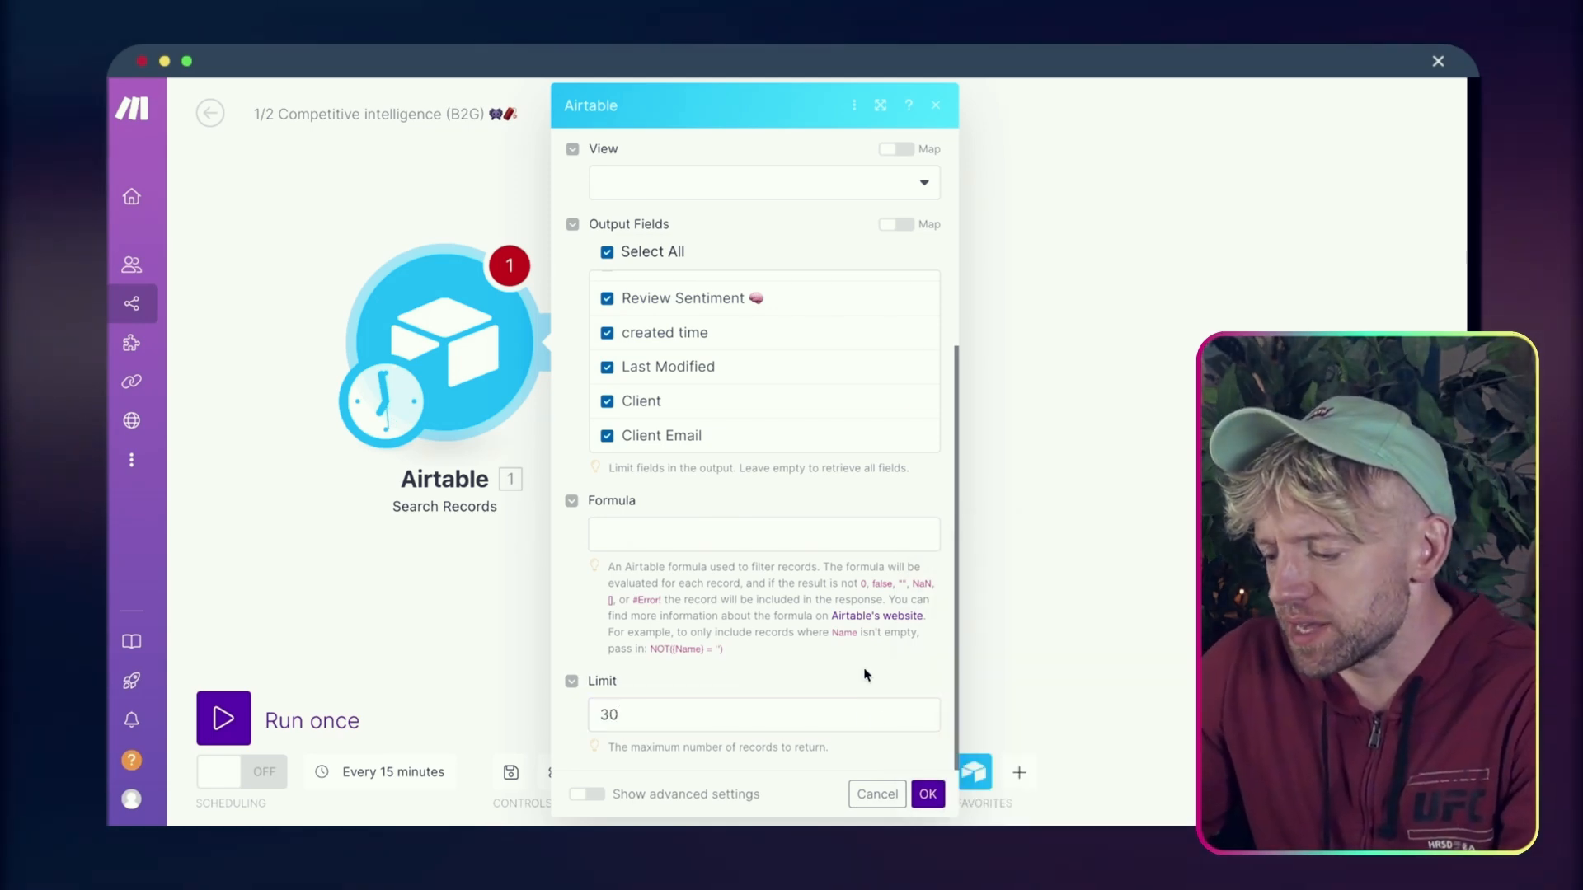
click(938, 799)
Run the scenario once and check the record bundles returned by the Airtable module
click(237, 702)
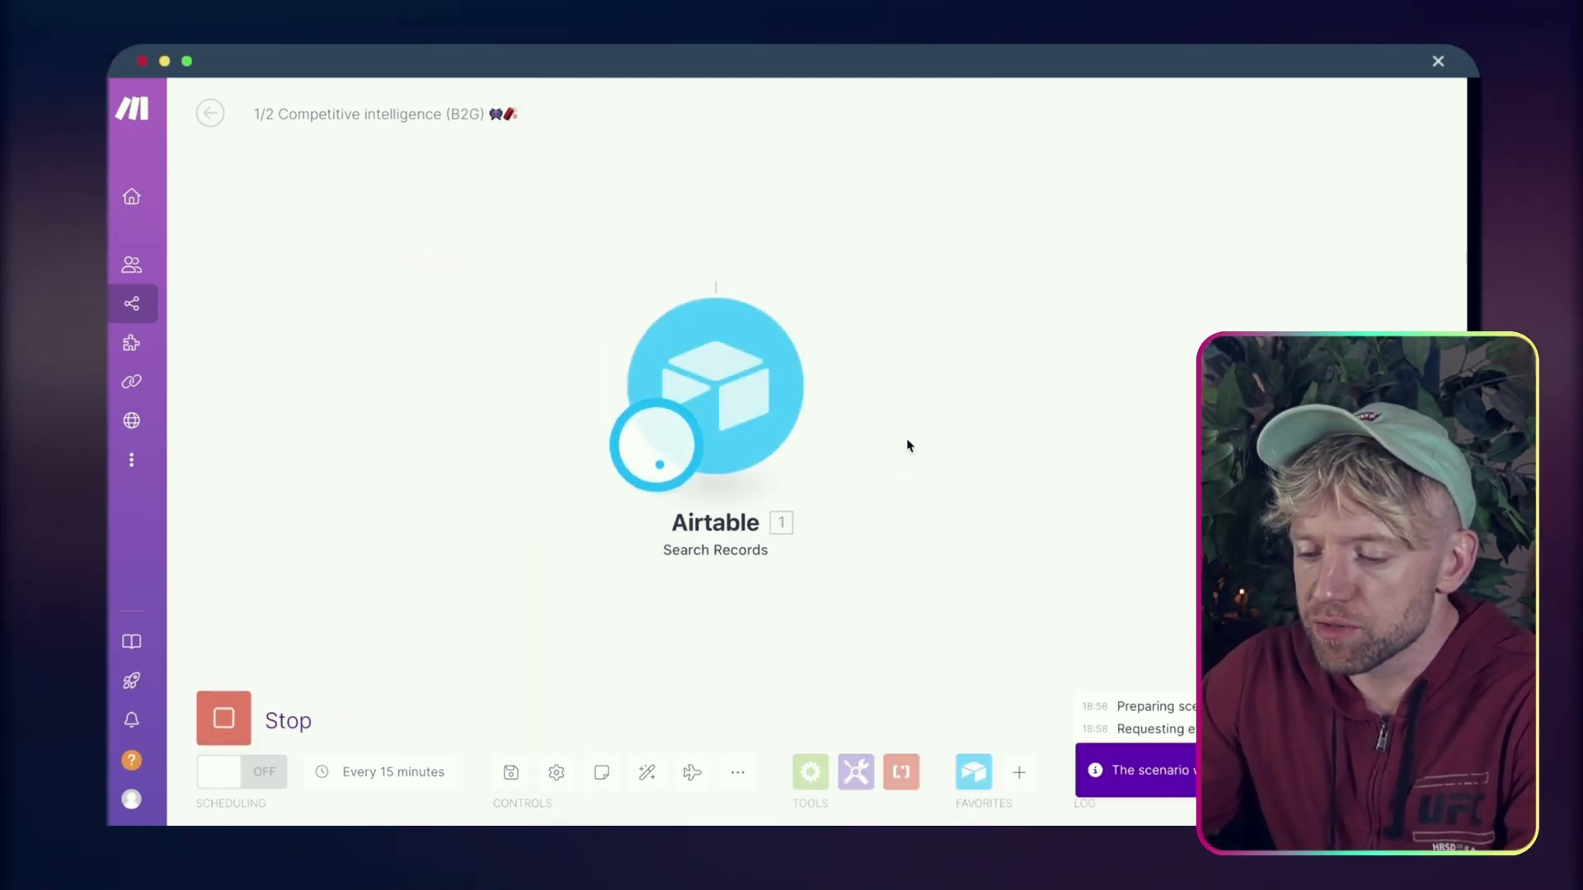
drag(1107, 414, 705, 563)
scroll(705, 563, down, 10)
click(581, 683)
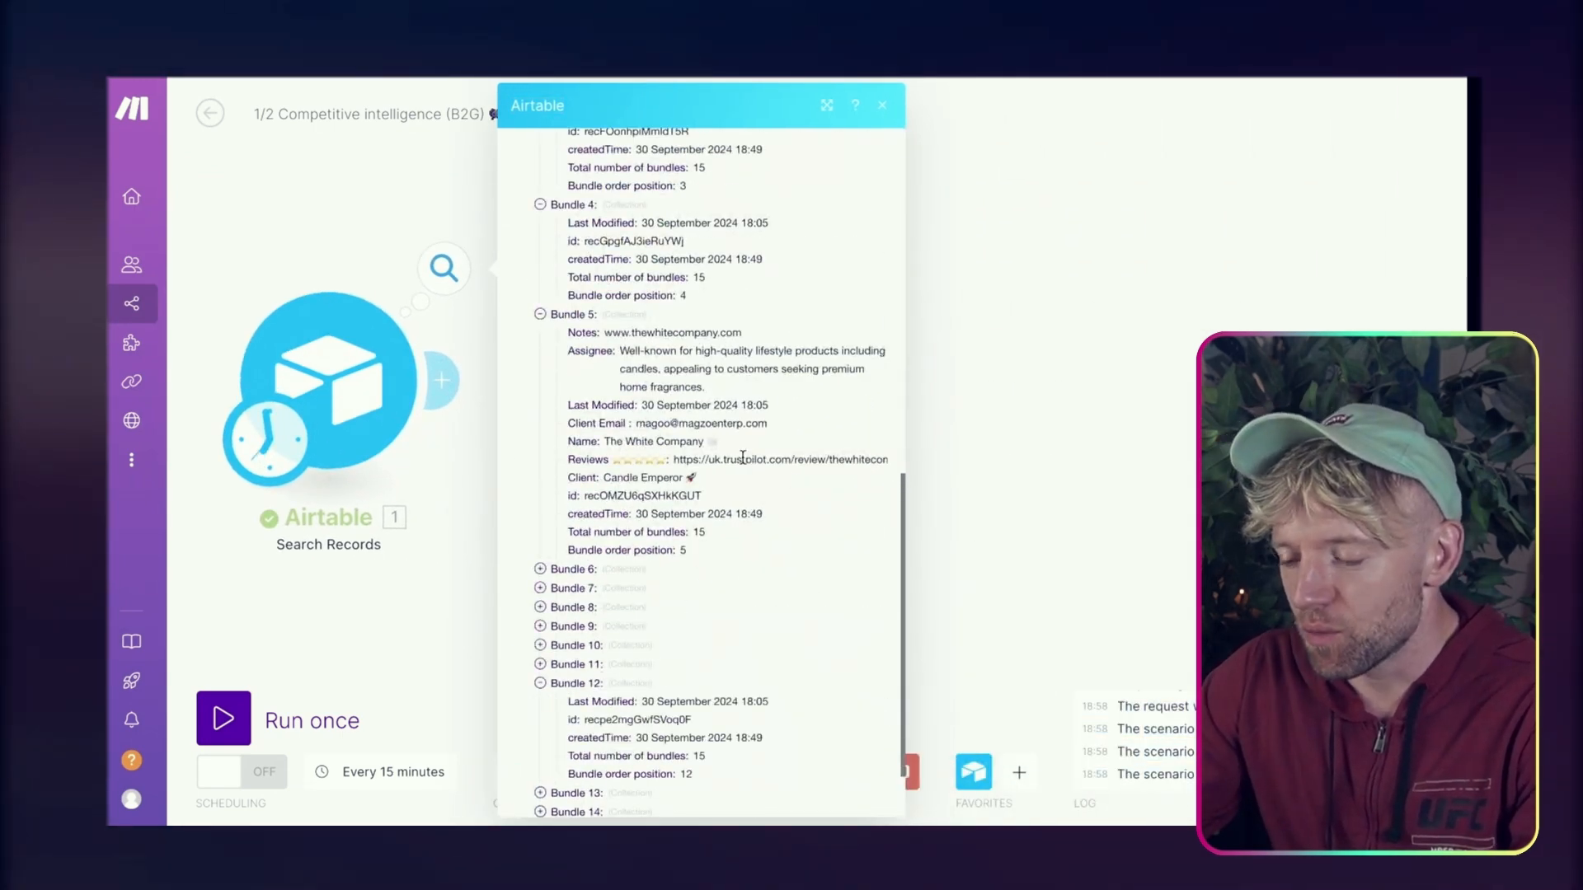
click(1004, 379)
Add a Router after the Airtable Search Records module
click(441, 379)
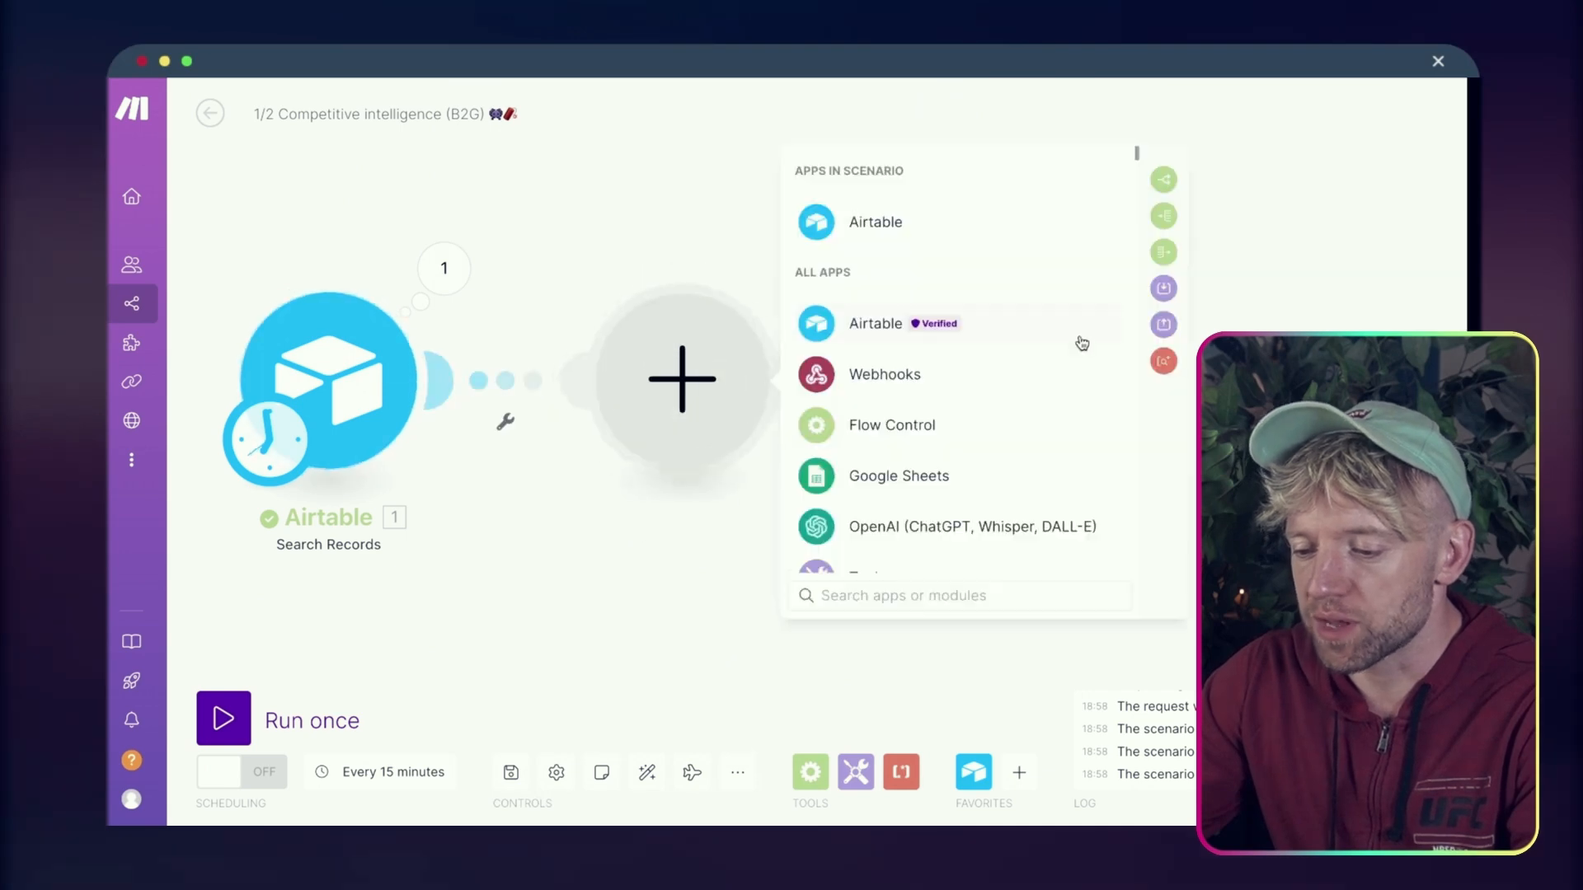
text(rout)
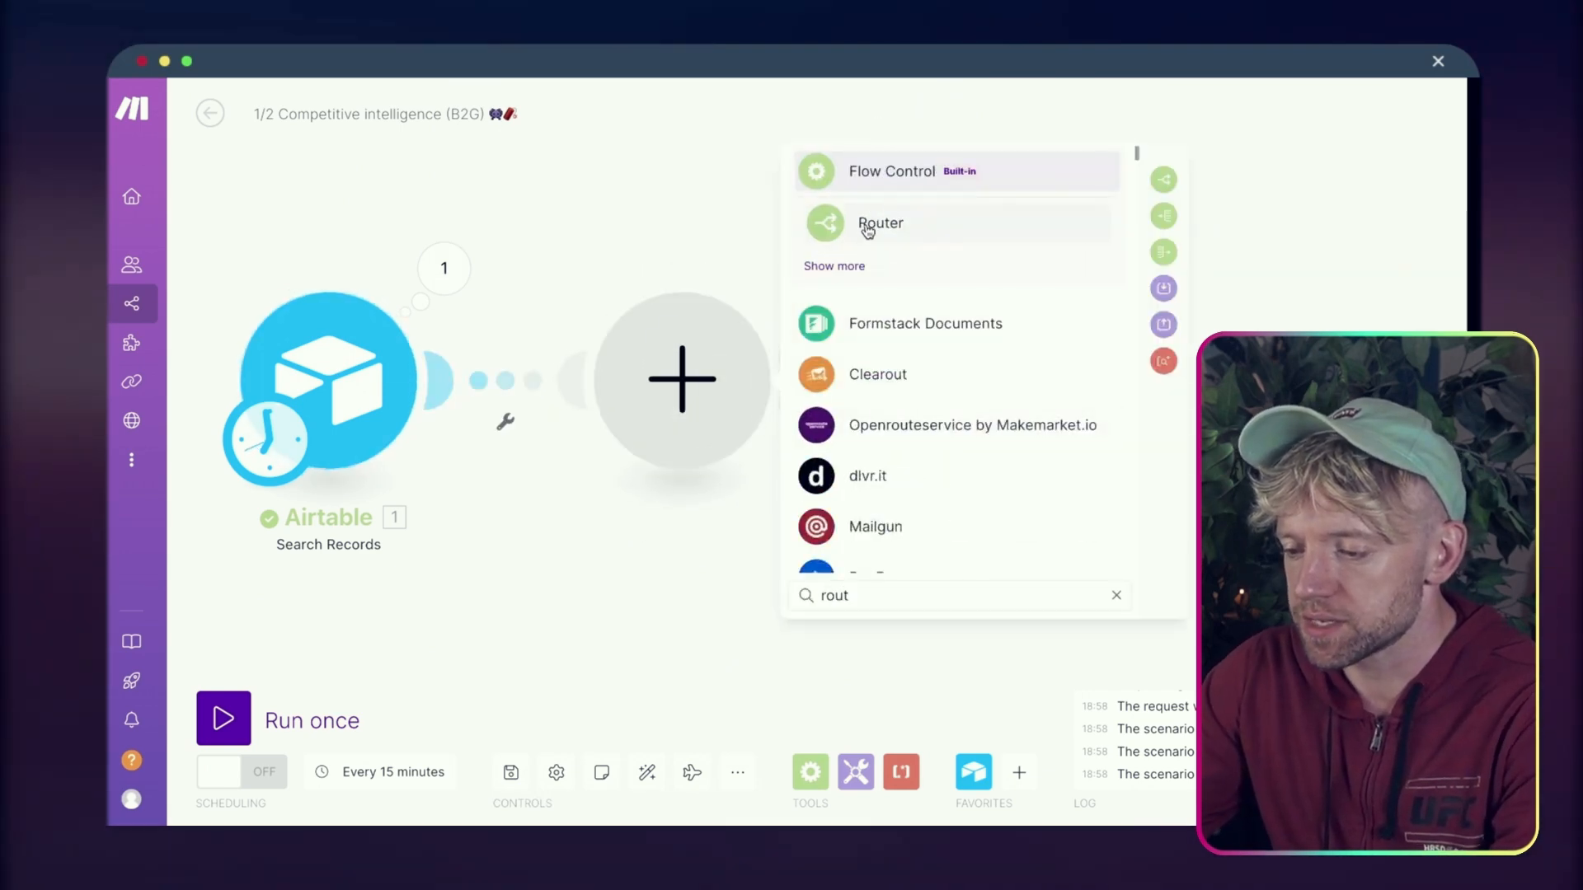
click(866, 223)
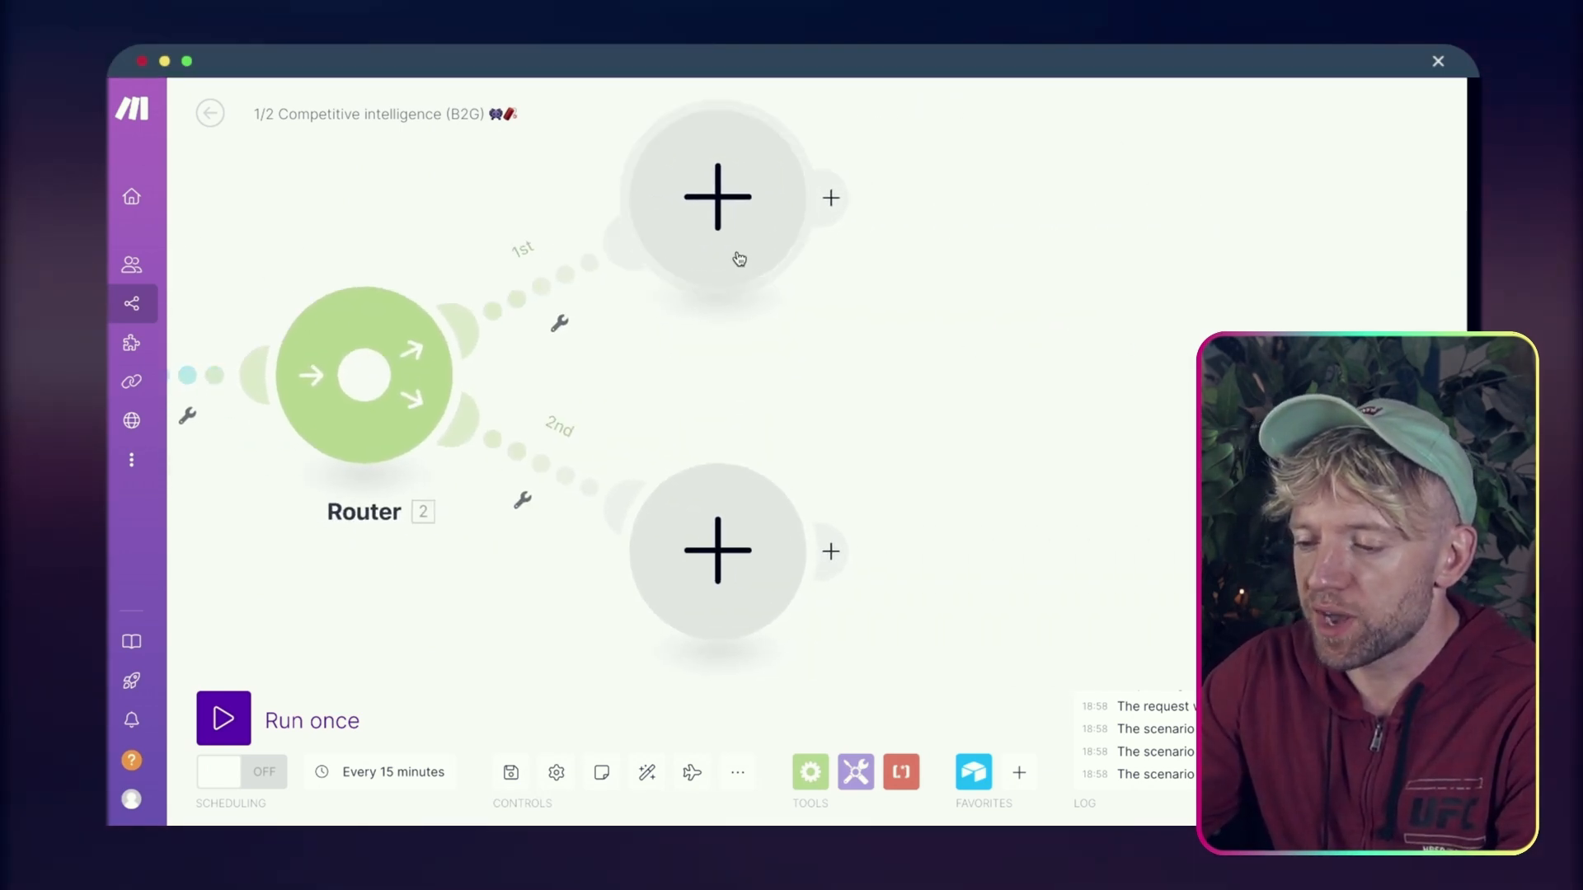
Set up a filter on the router's first route with the saved label "Website Copy" and its computer emoji
click(611, 309)
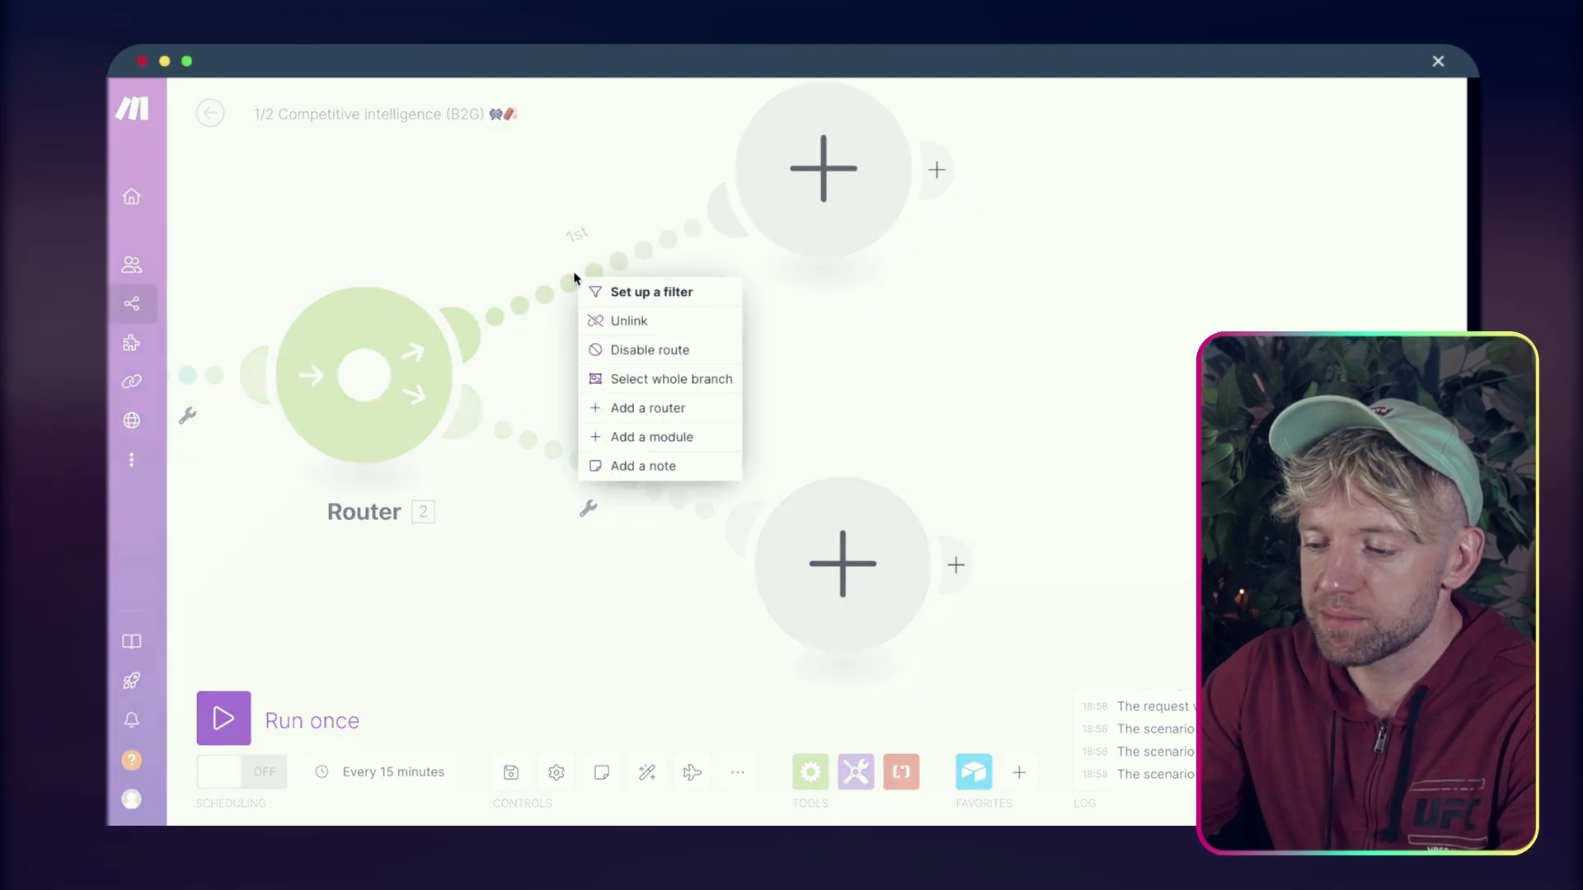
click(647, 297)
text(WE)
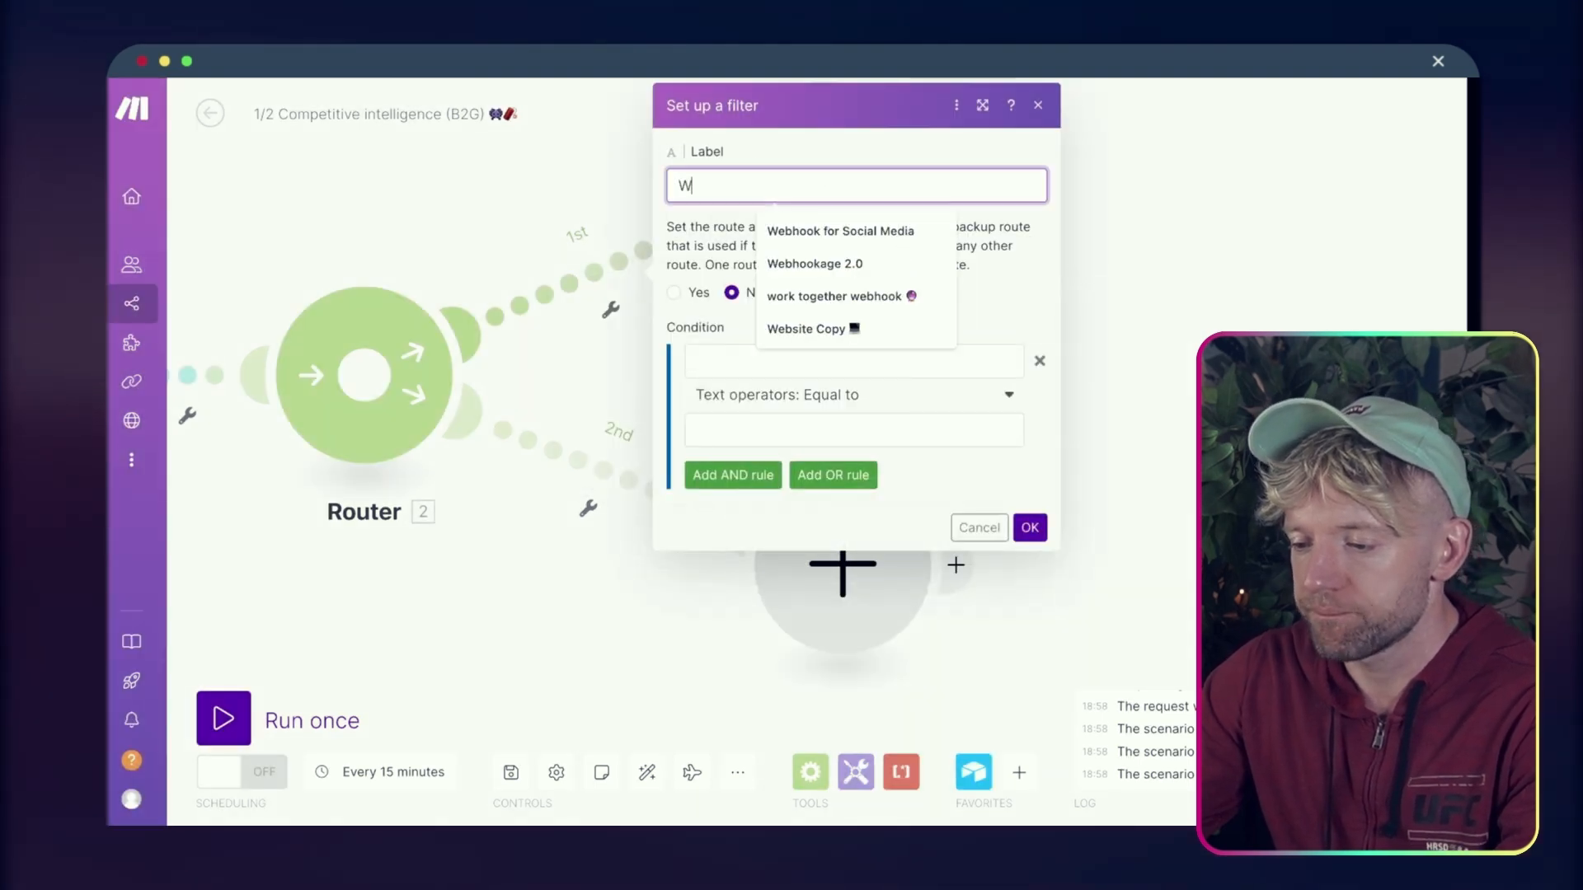
click(812, 296)
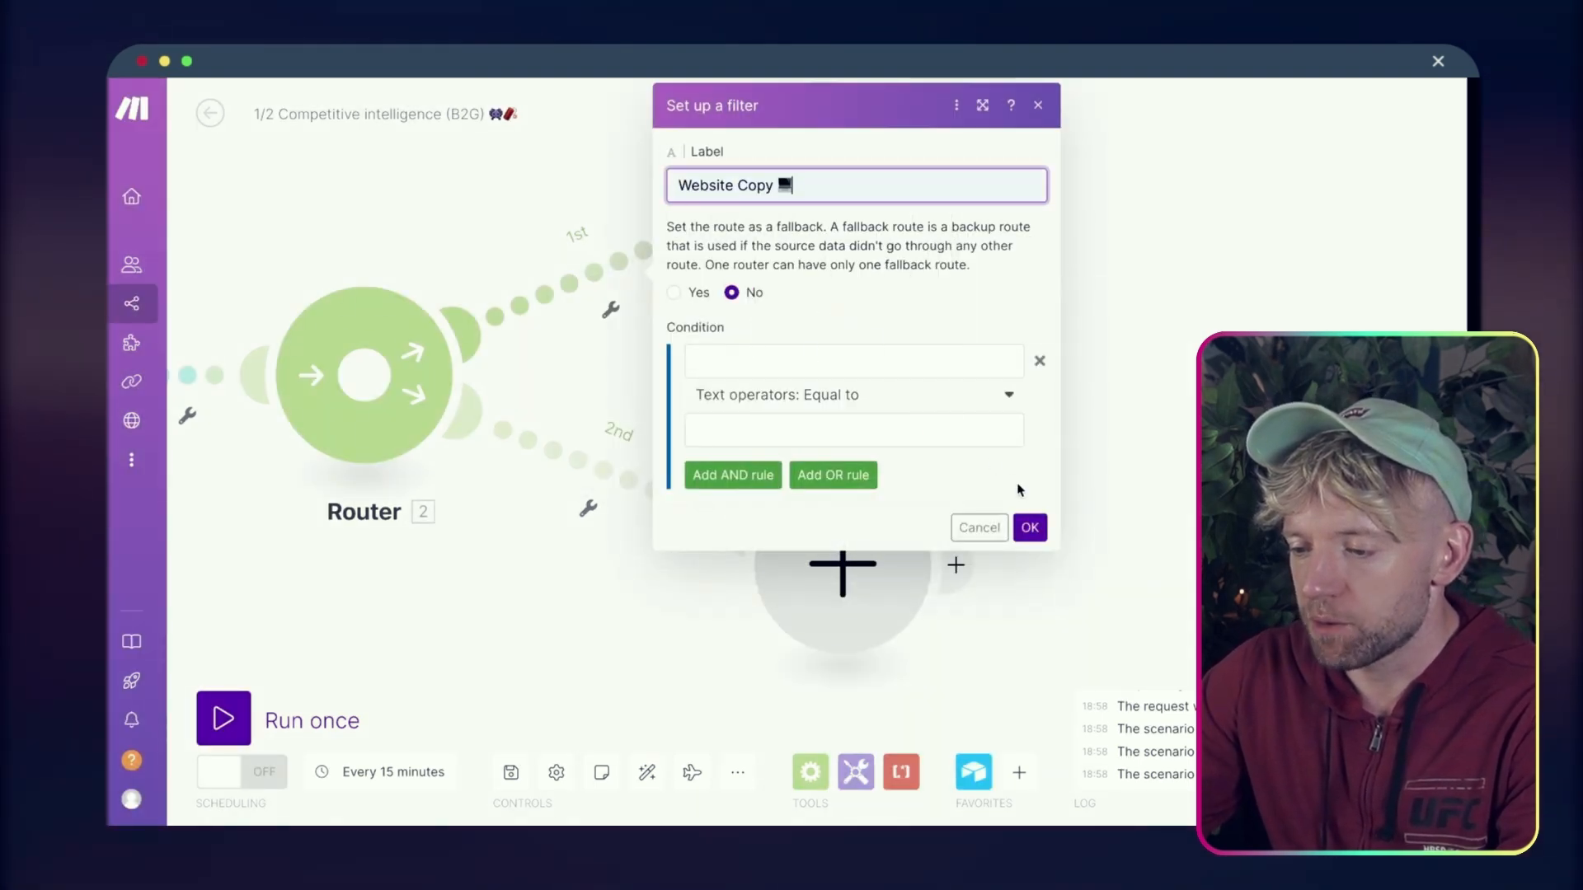
click(1029, 528)
Set up a filter on the router's second route labelled "Reviews ⭐⭐⭐⭐⭐"
click(586, 468)
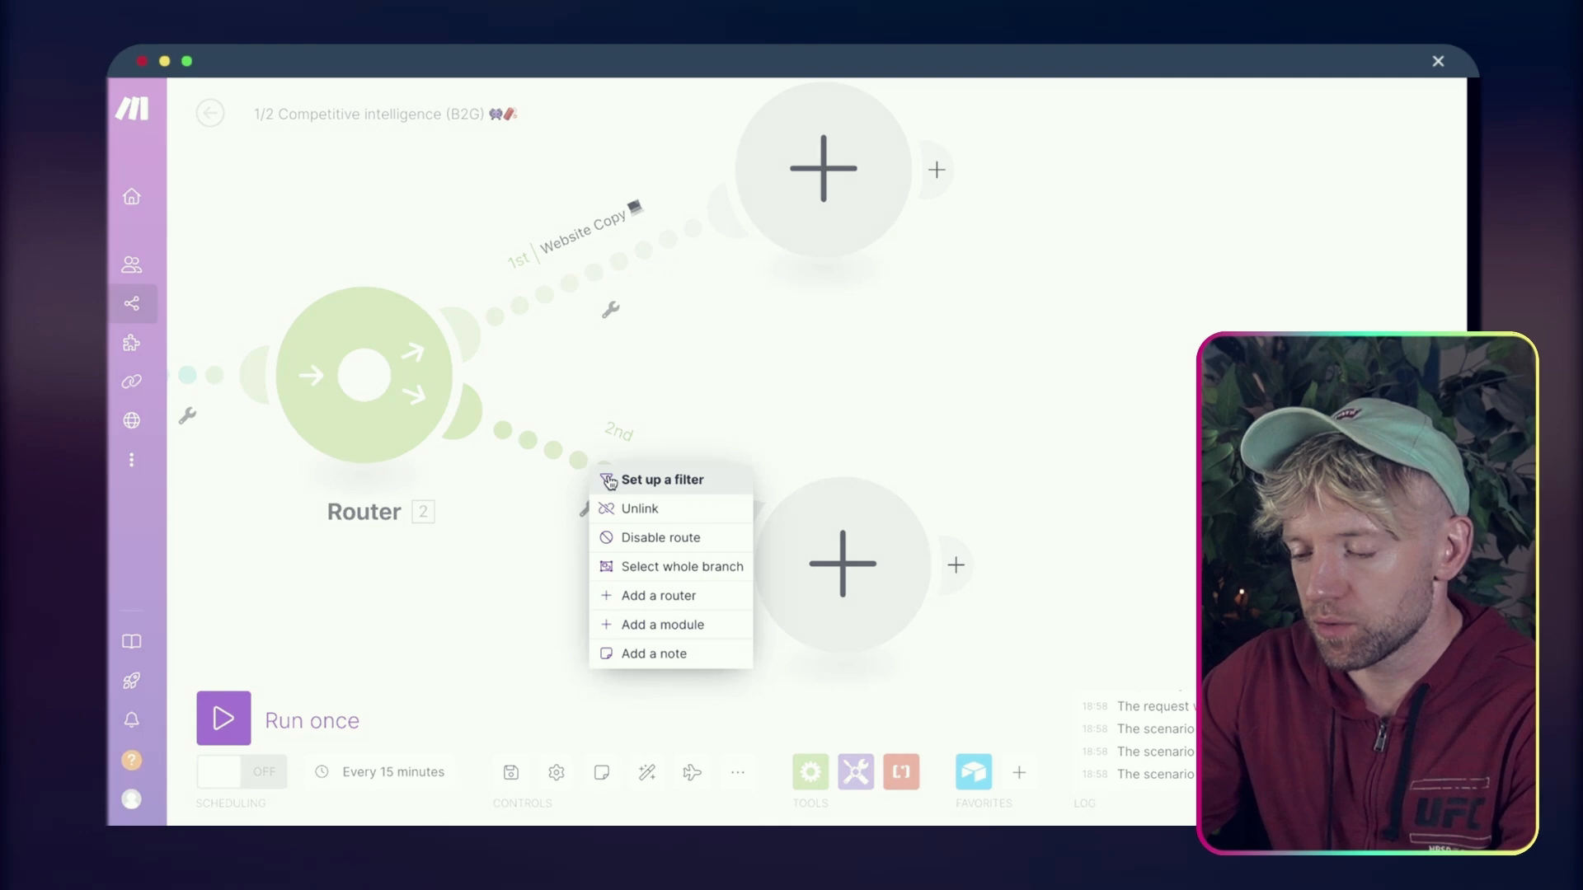
click(678, 489)
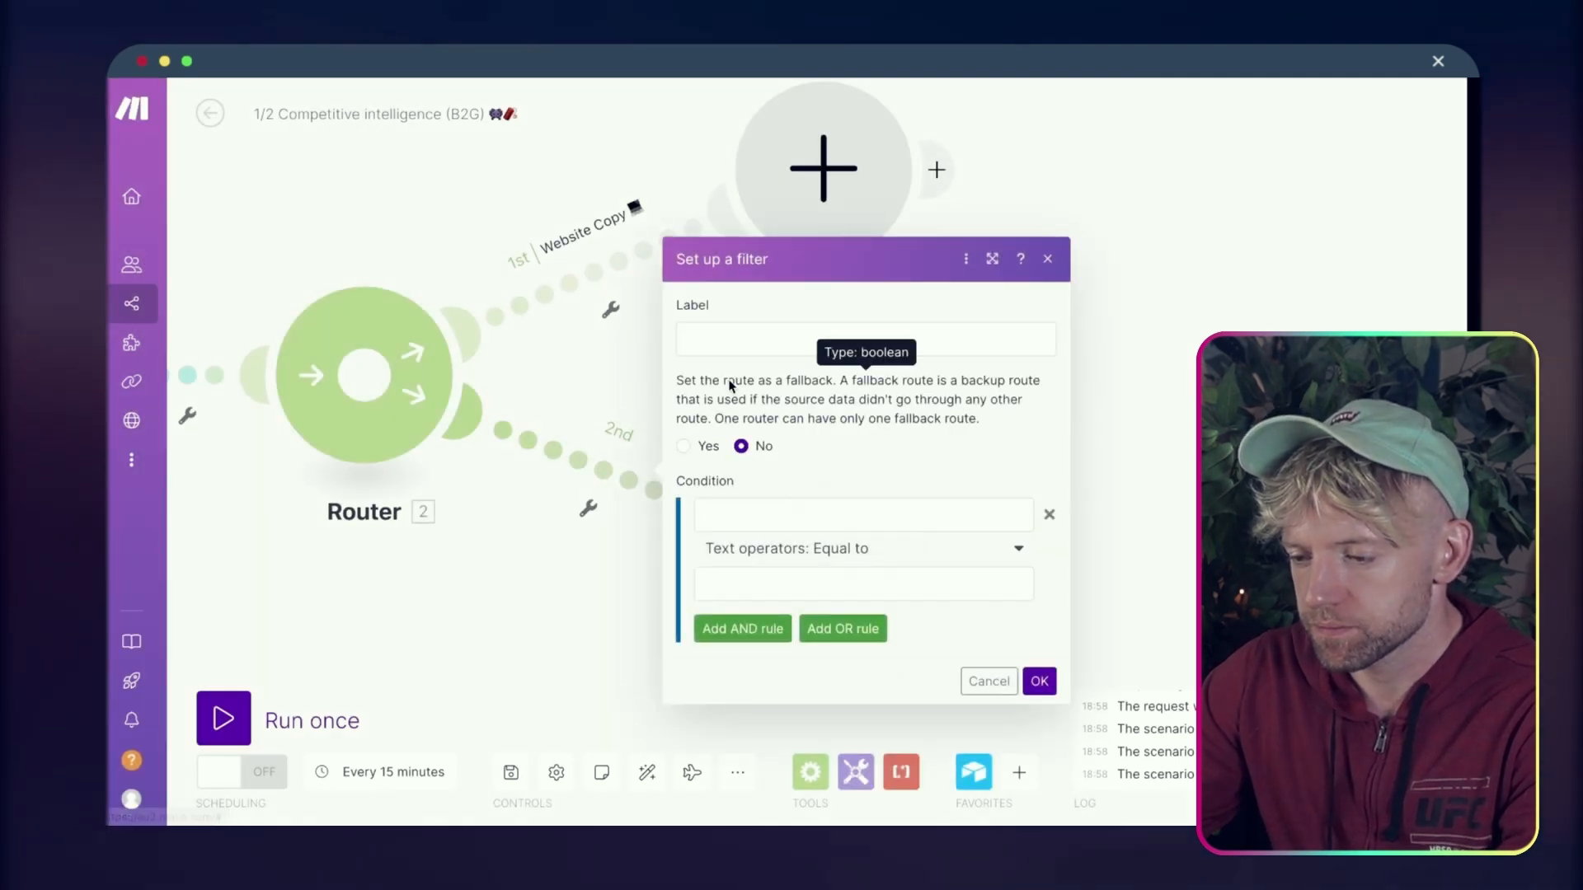
click(734, 334)
text(Reviews ⭐⭐⭐⭐⭐)
click(903, 552)
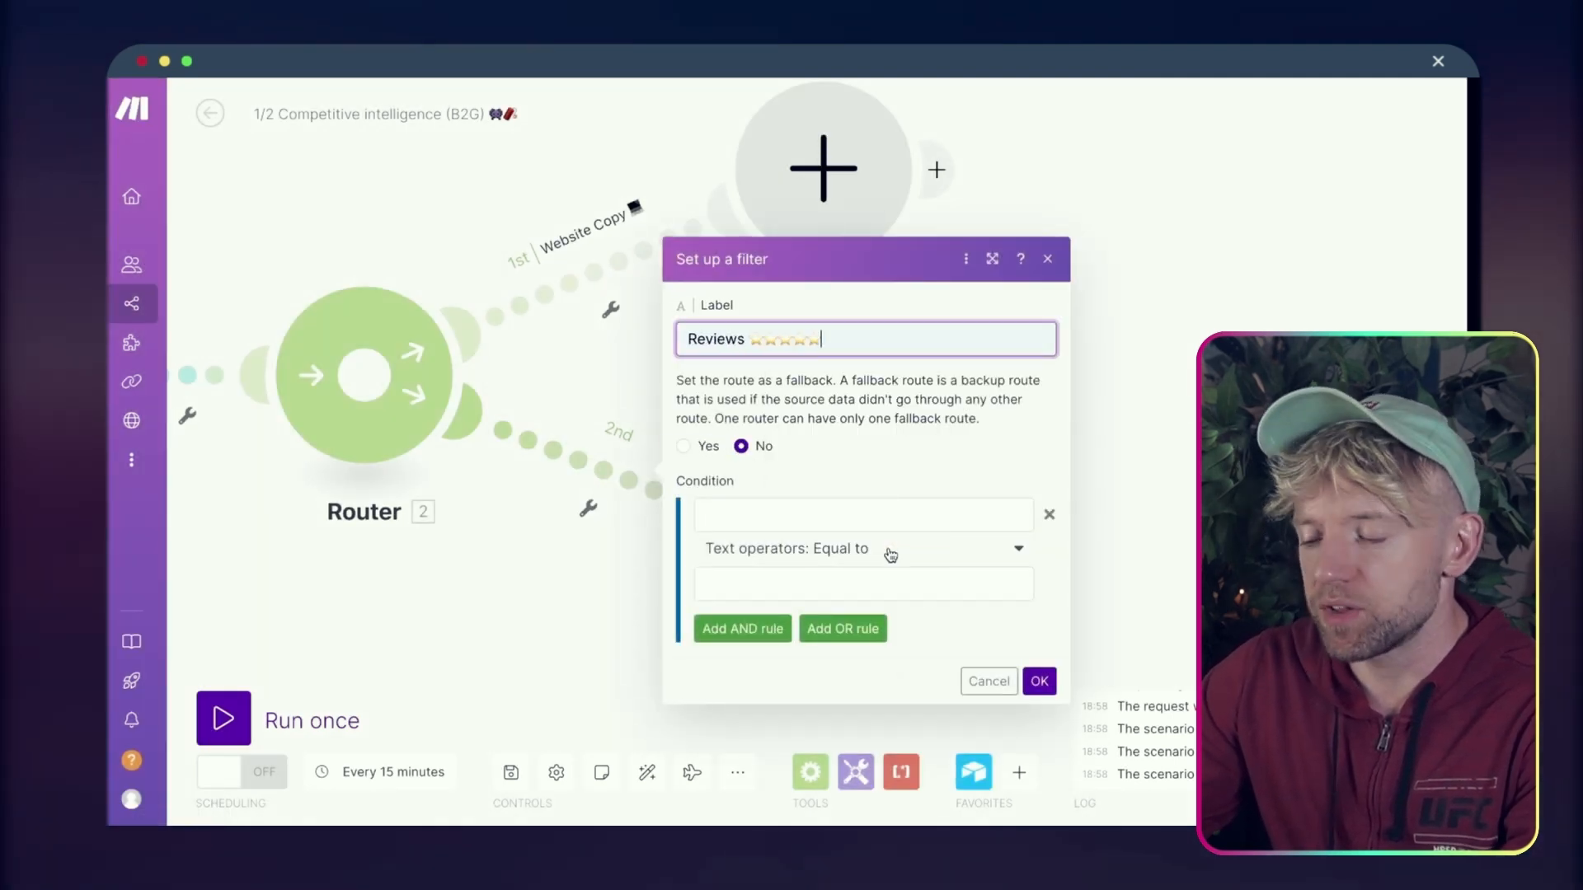
click(1041, 682)
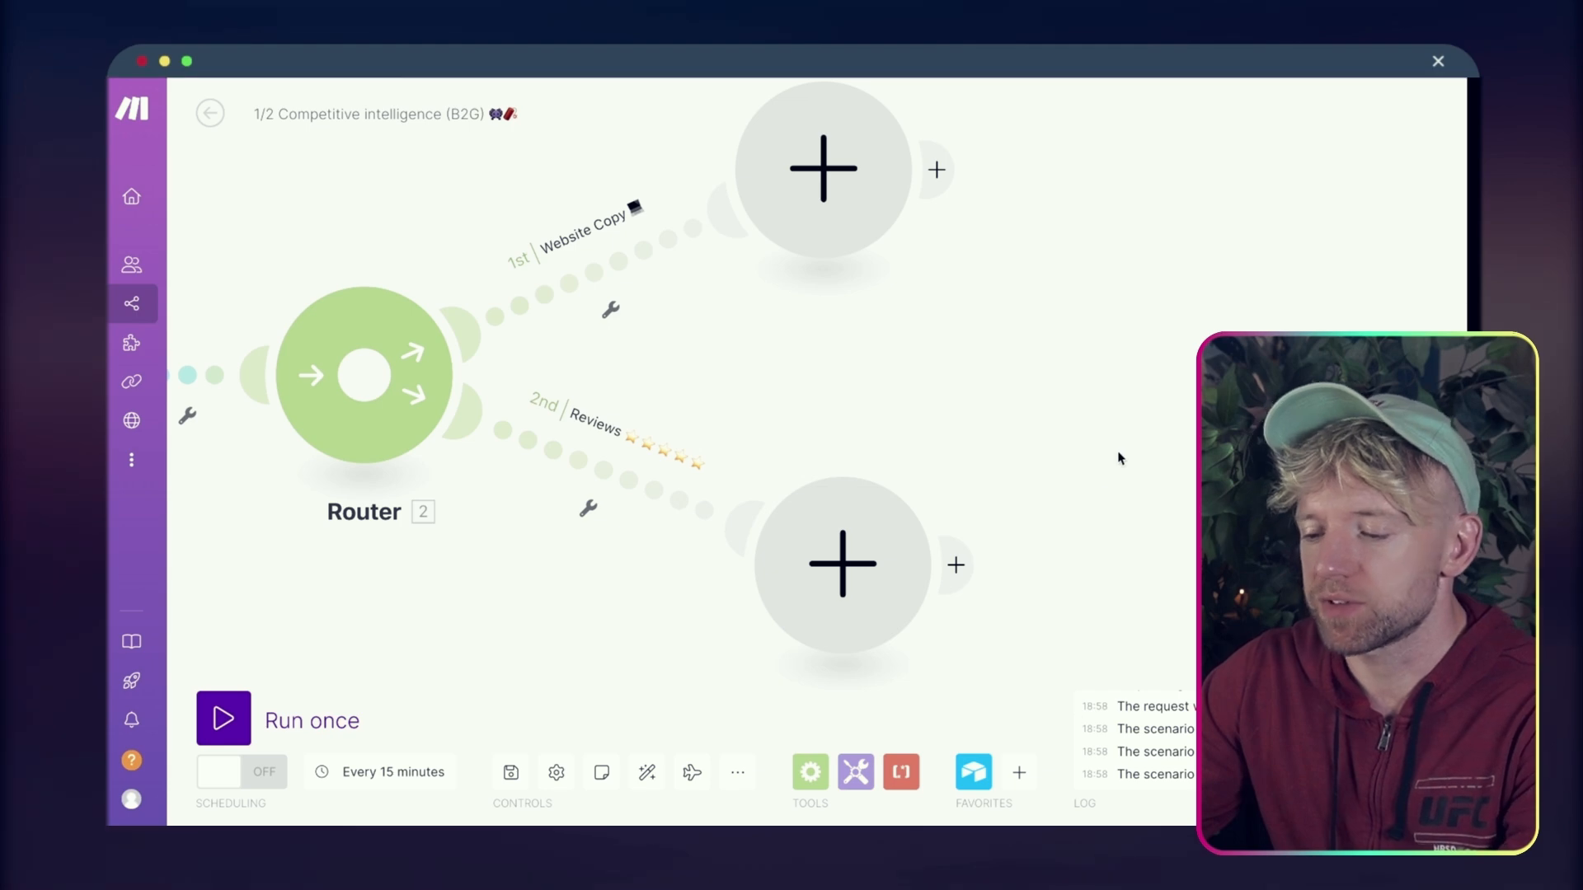
Try adding a third route to the router, then delete that route's empty module
drag(1116, 464, 1116, 389)
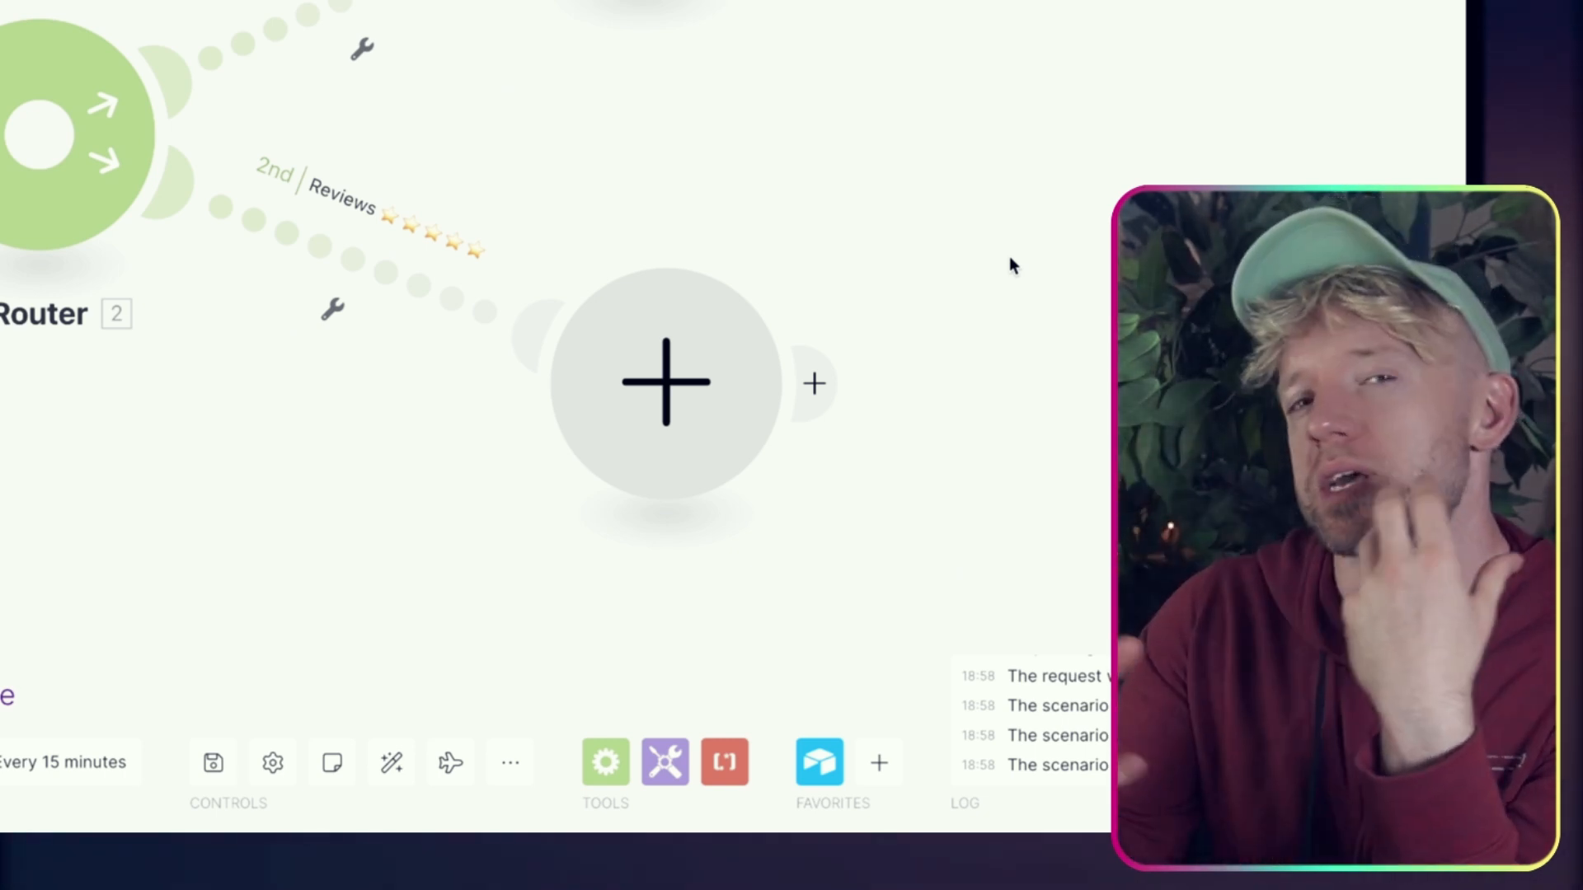
click(39, 131)
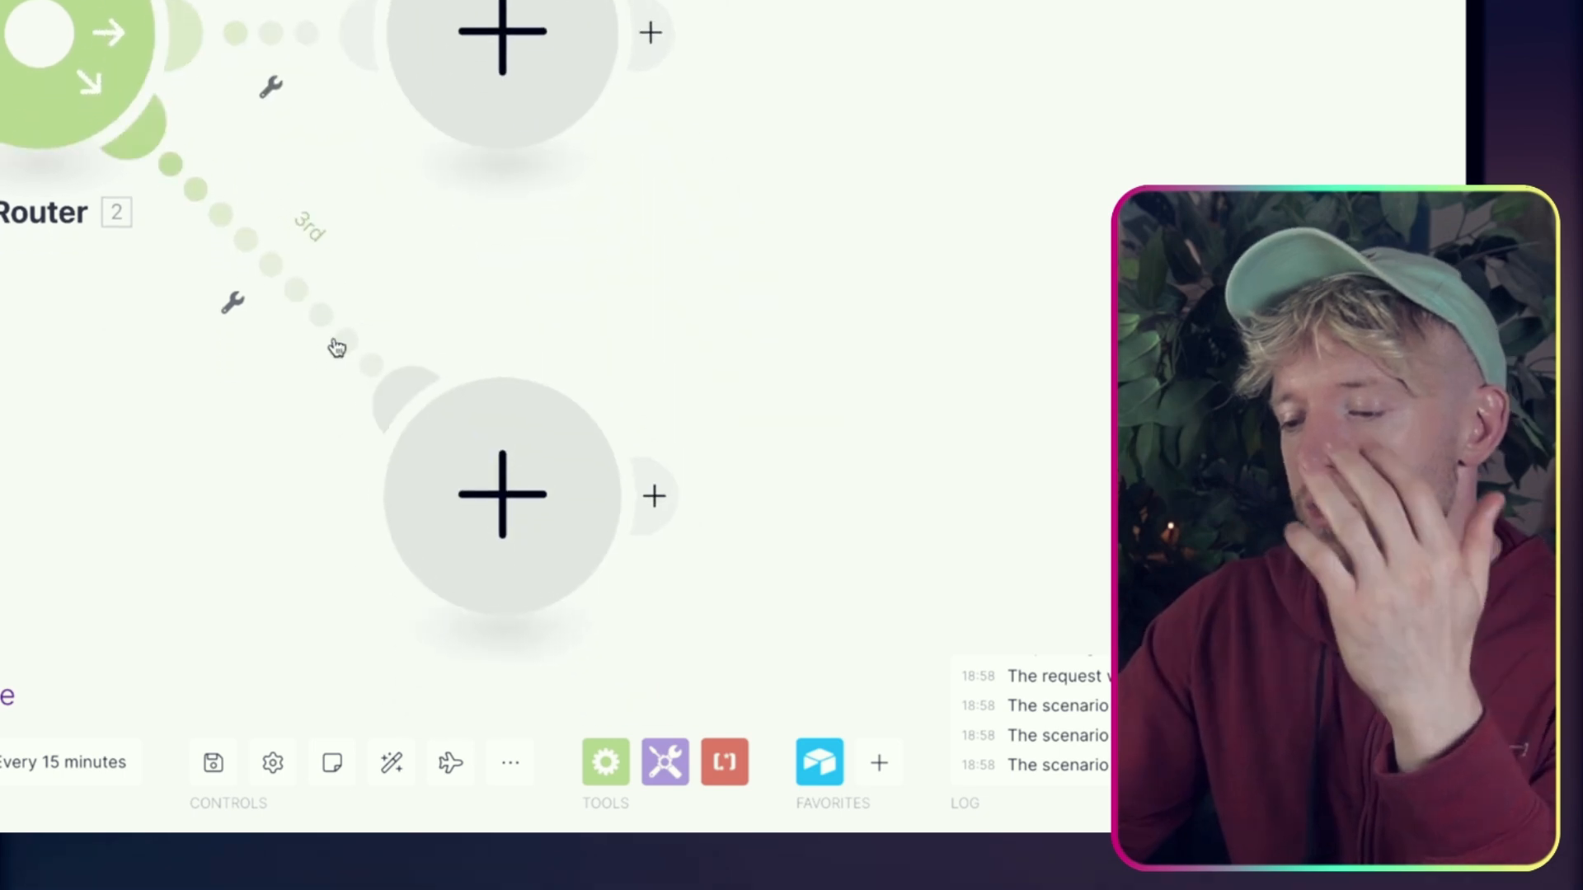
right_click(408, 404)
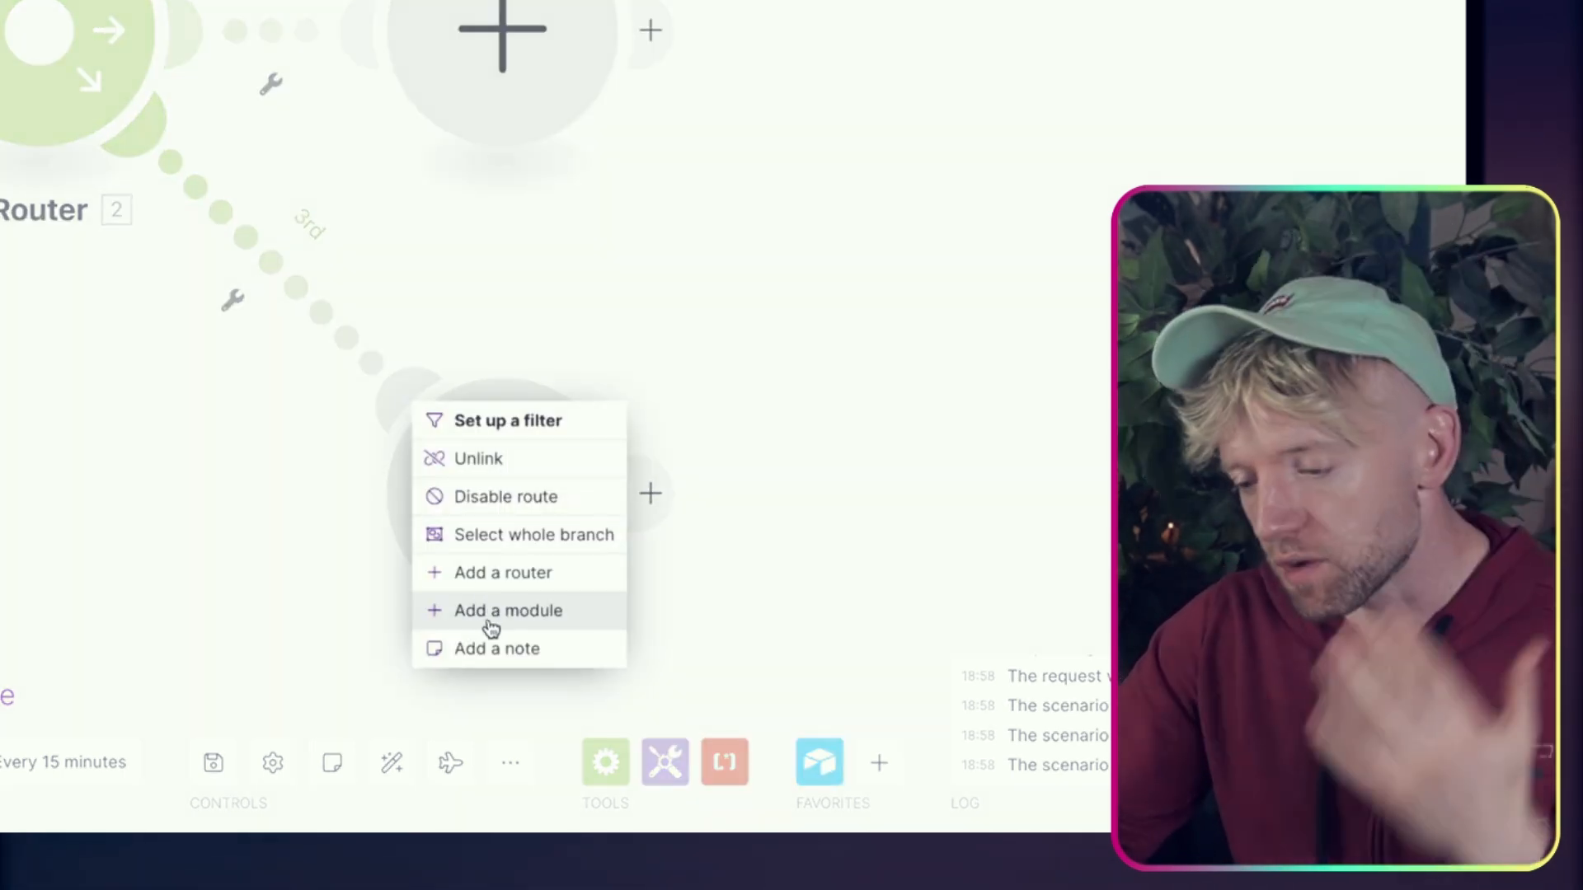
right_click(329, 325)
click(294, 279)
click(540, 340)
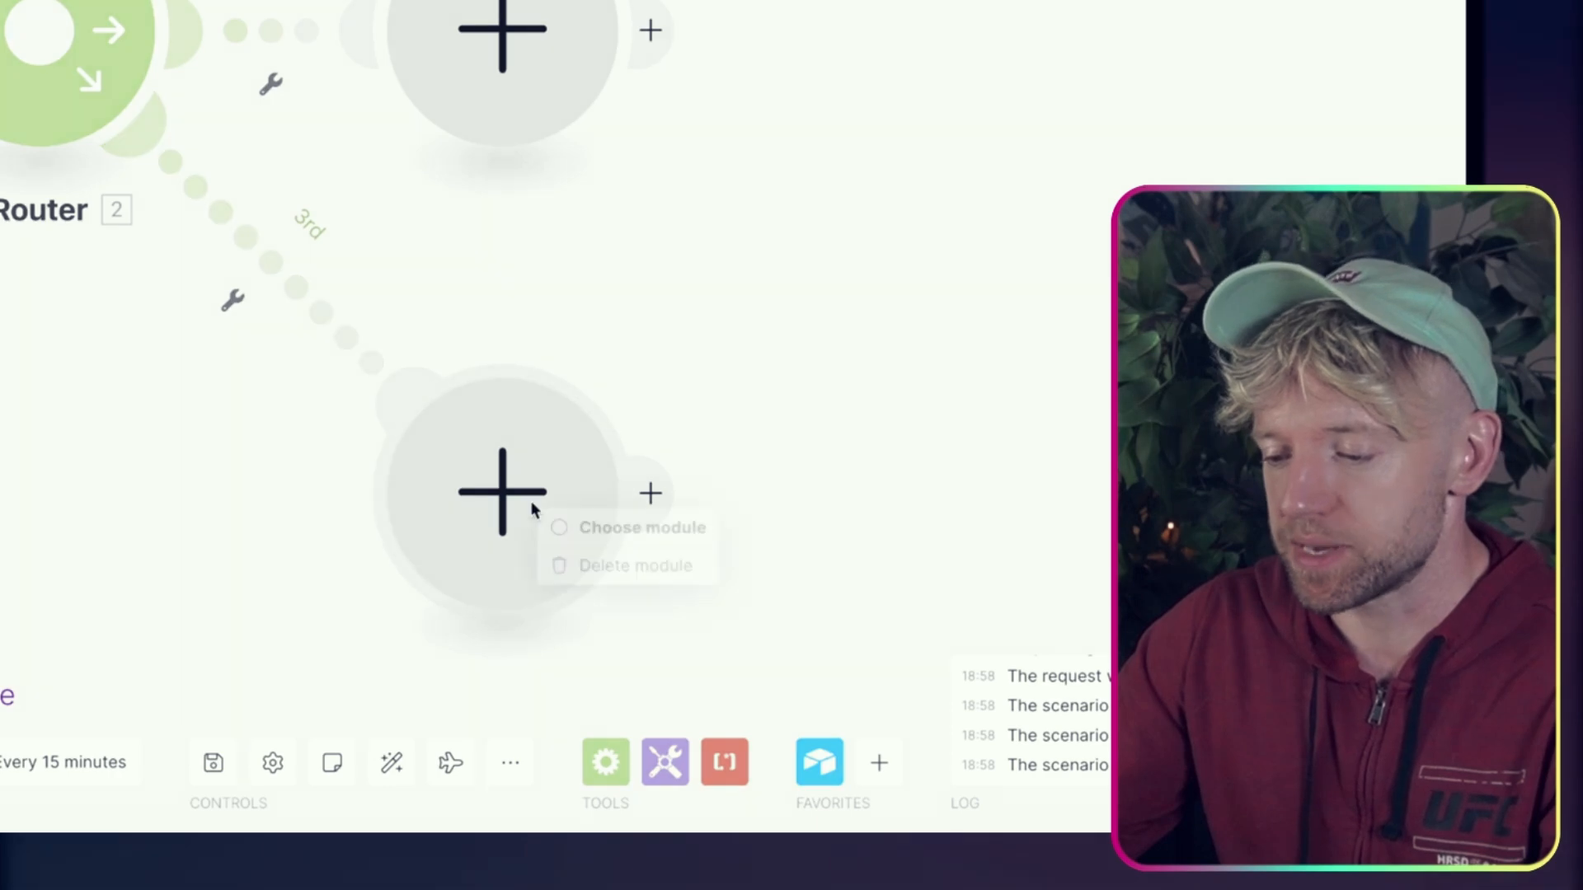
right_click(531, 505)
click(579, 567)
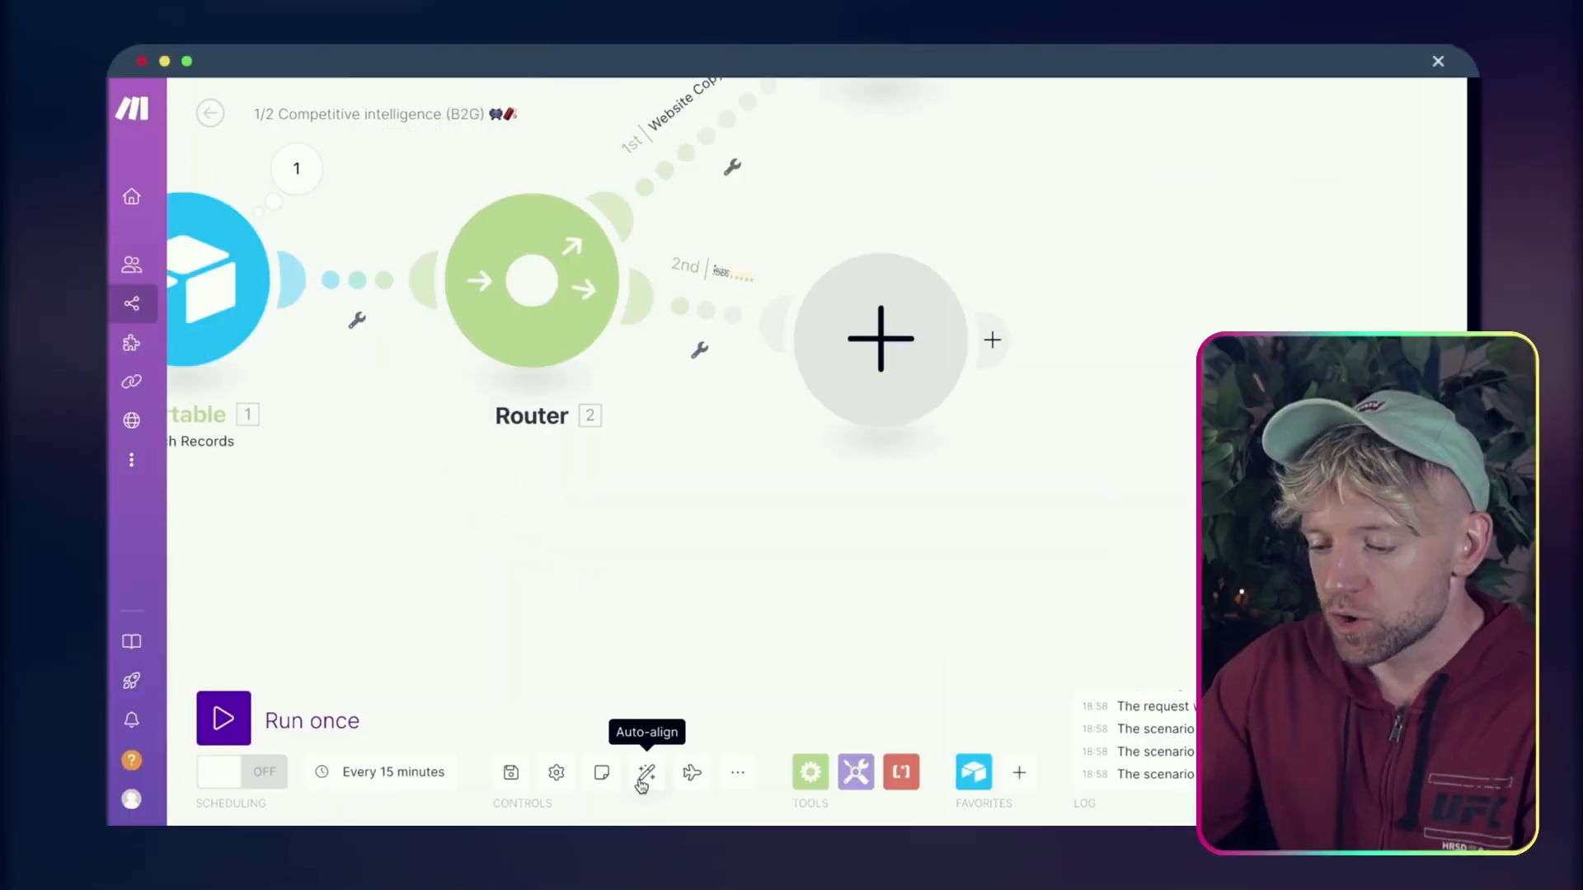
Auto-align the modules of the scenario
click(644, 773)
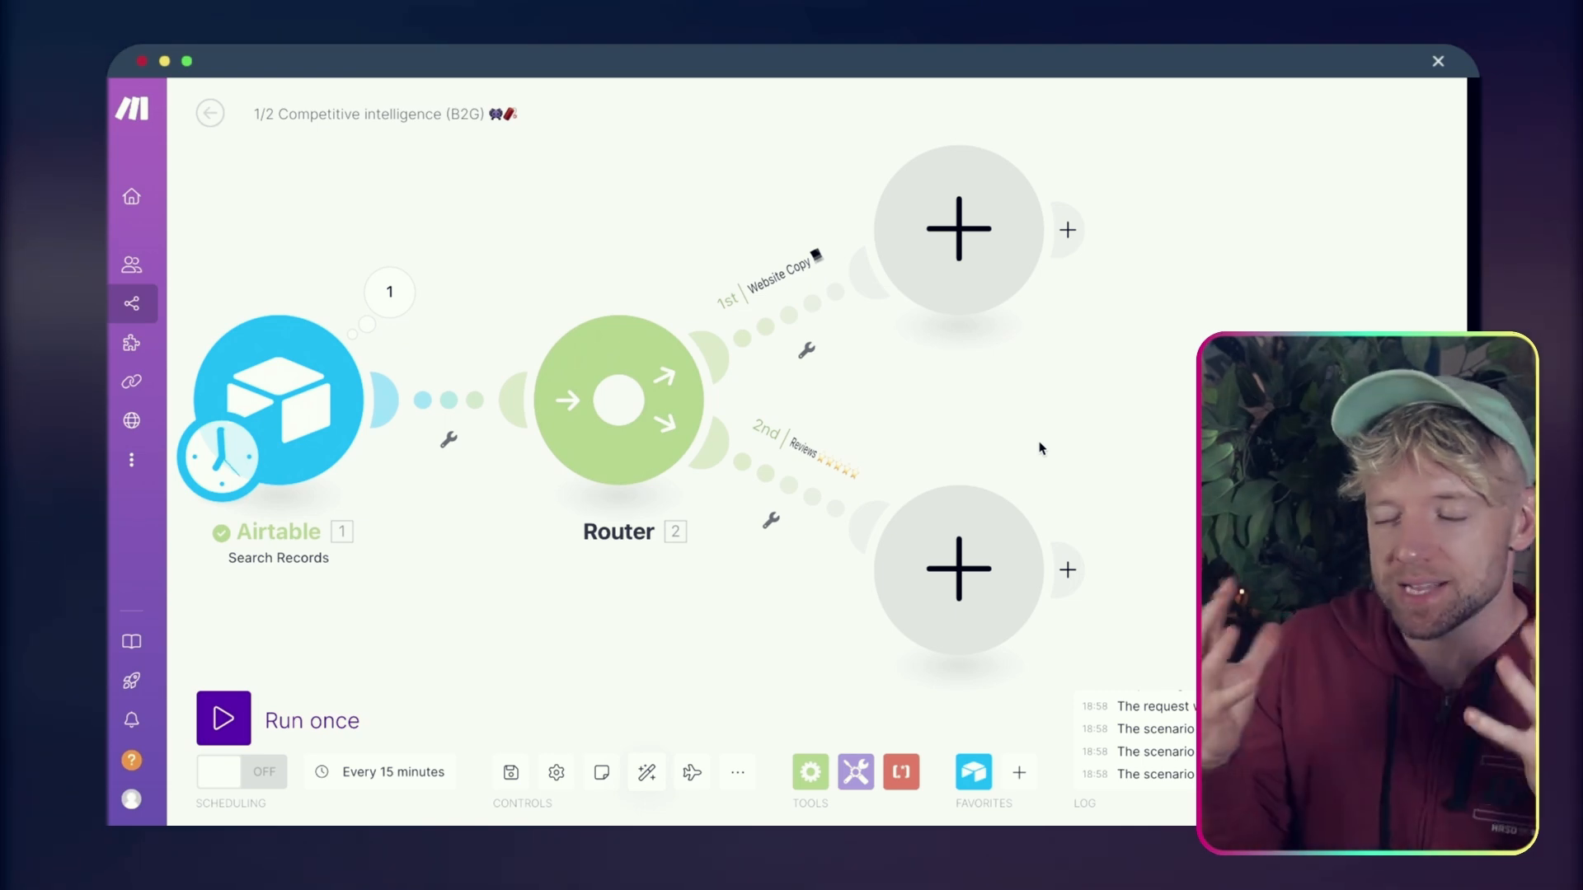
Add an HTTP "Get a file" module as the module of the router's Website Copy route
scroll(1030, 313, right, 5)
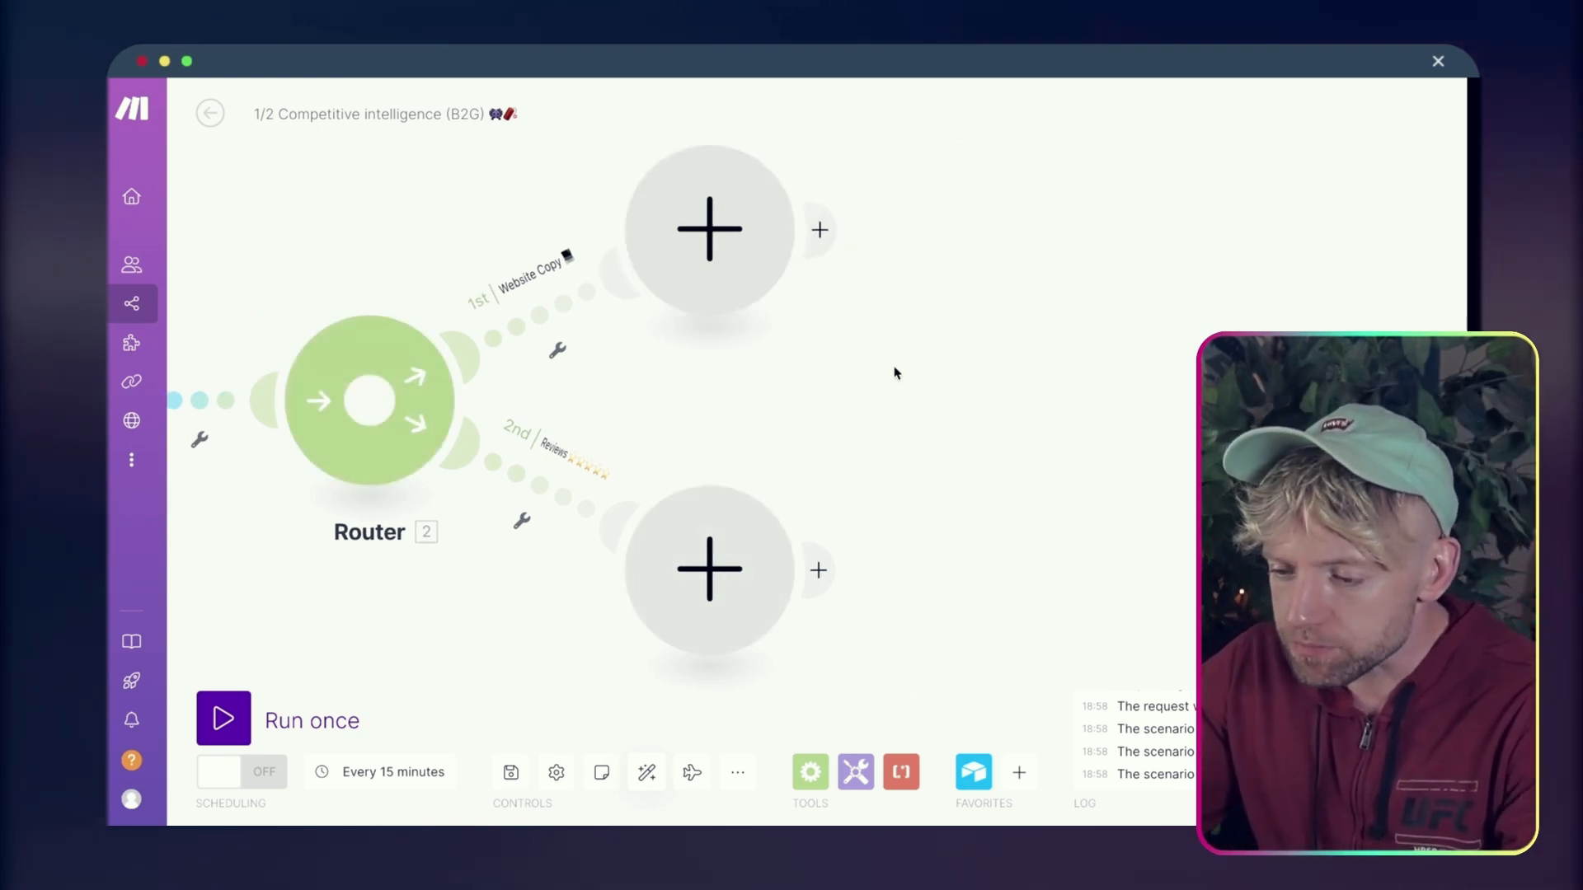
drag(689, 283, 851, 282)
click(850, 282)
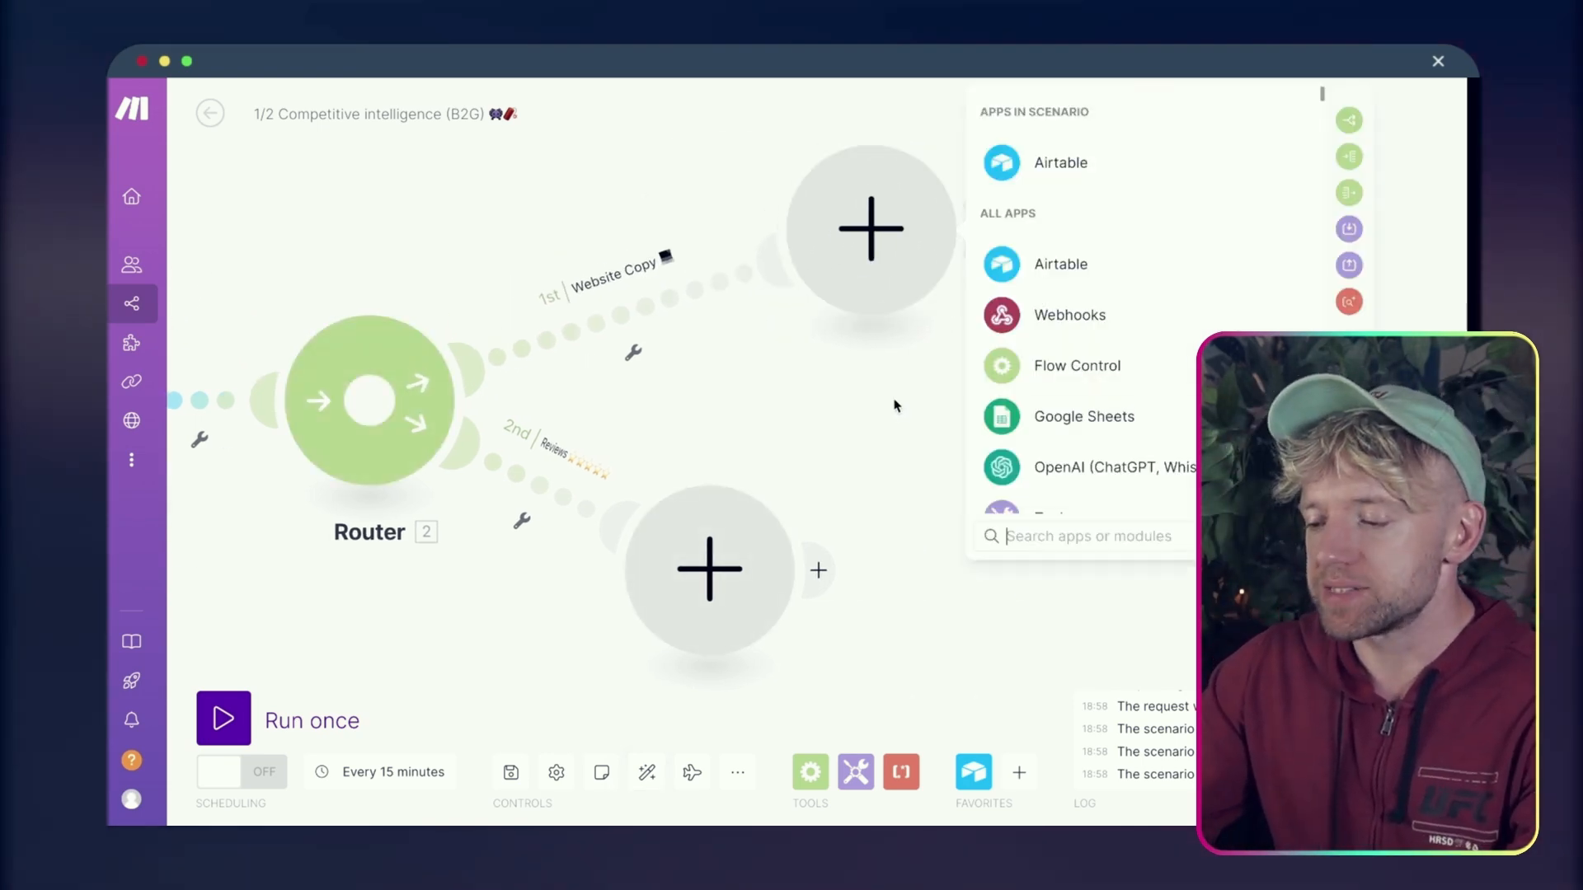
scroll(851, 282, right, 6)
text(htt)
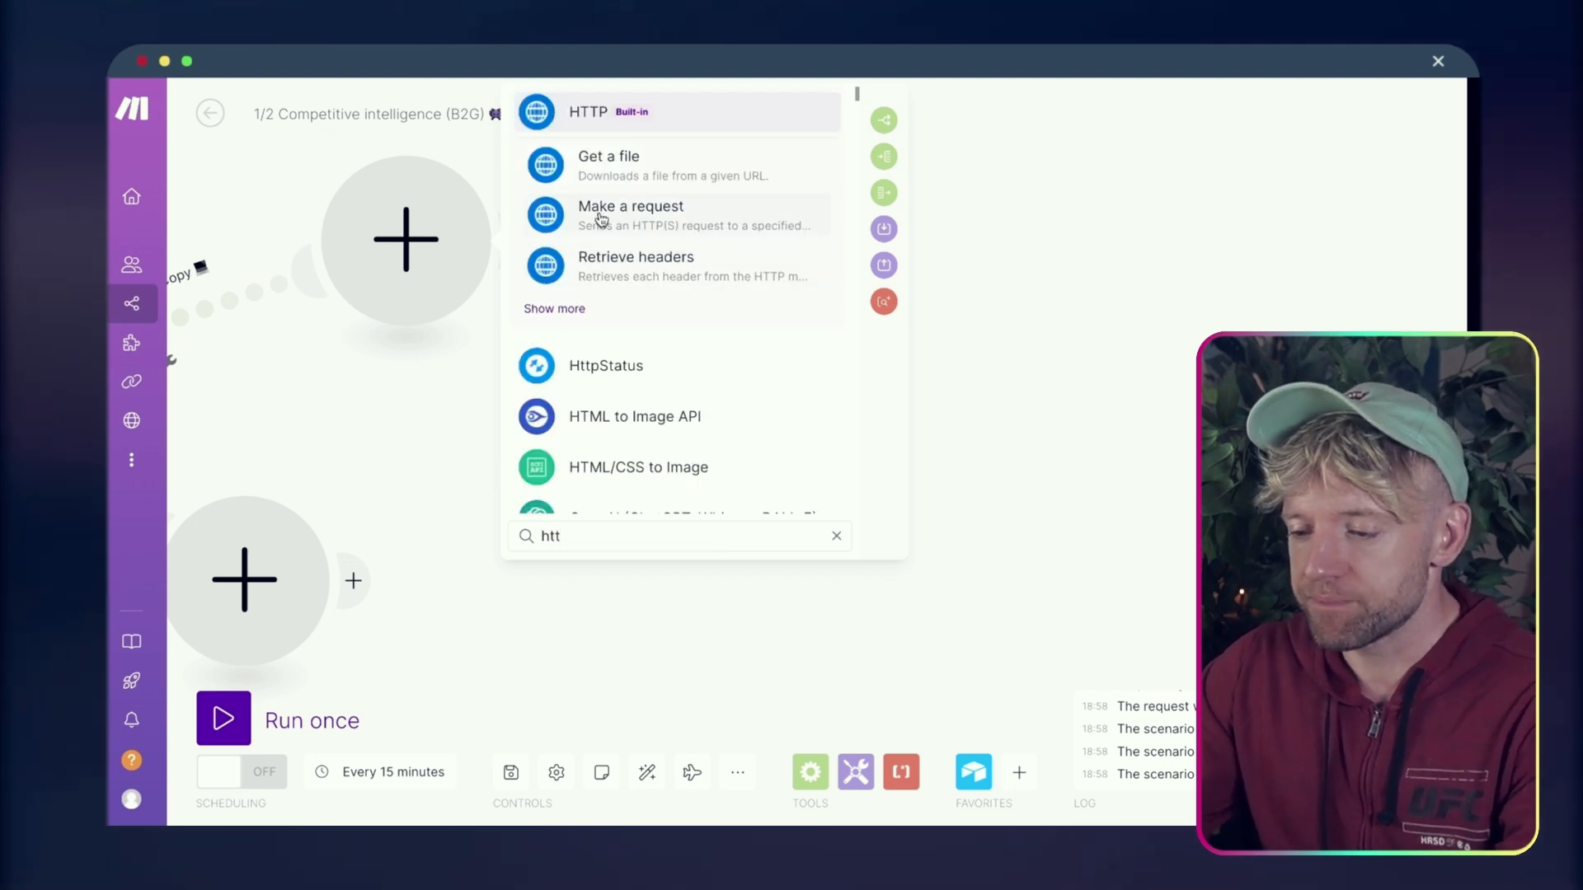
click(635, 169)
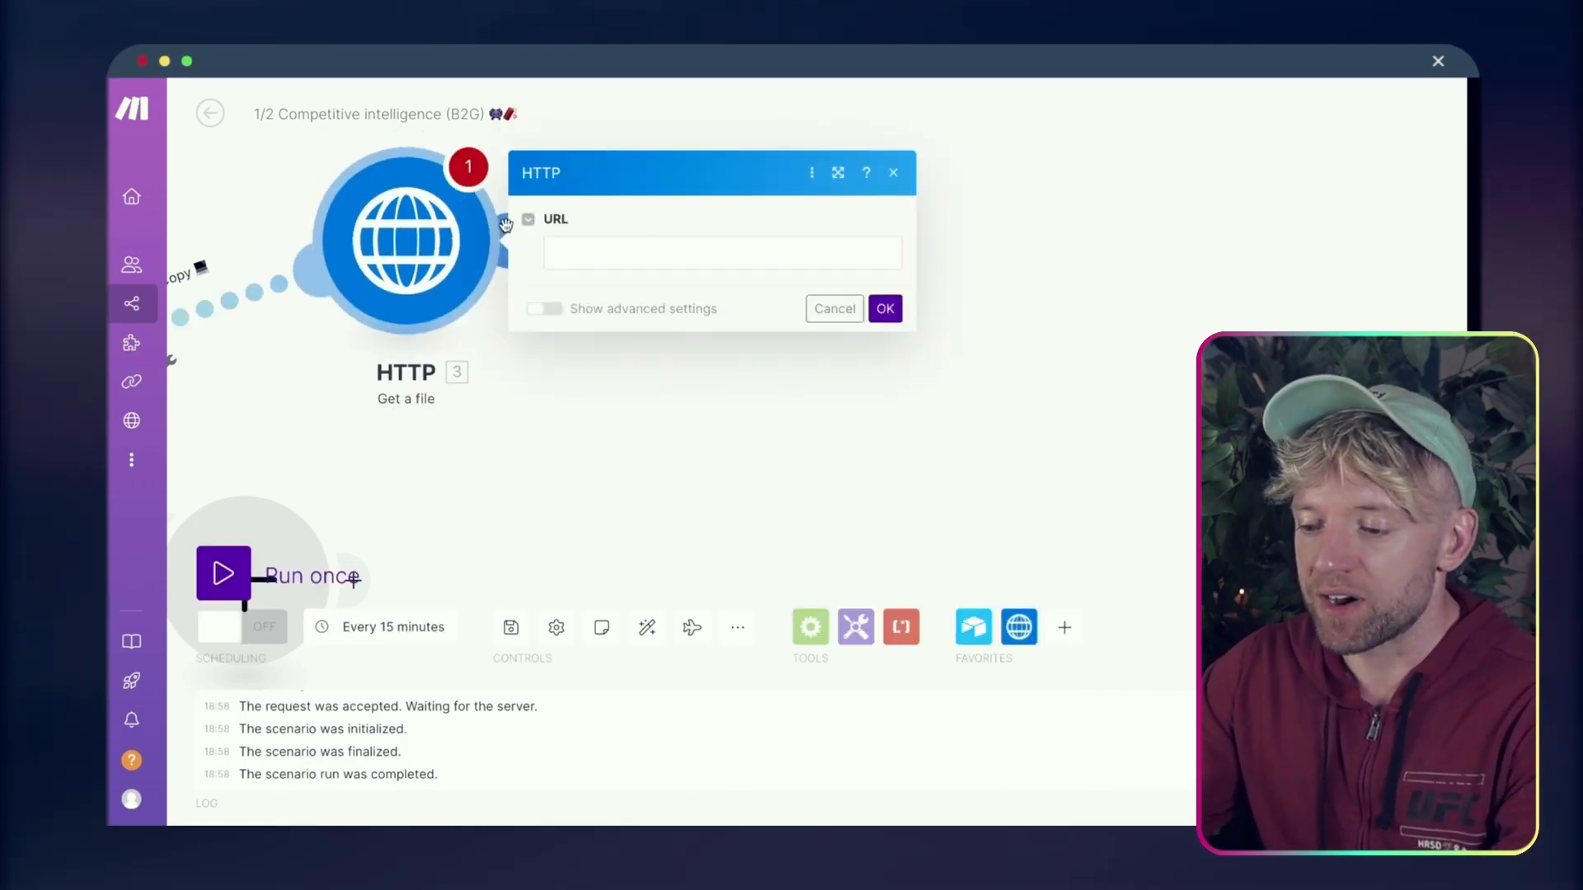
click(569, 260)
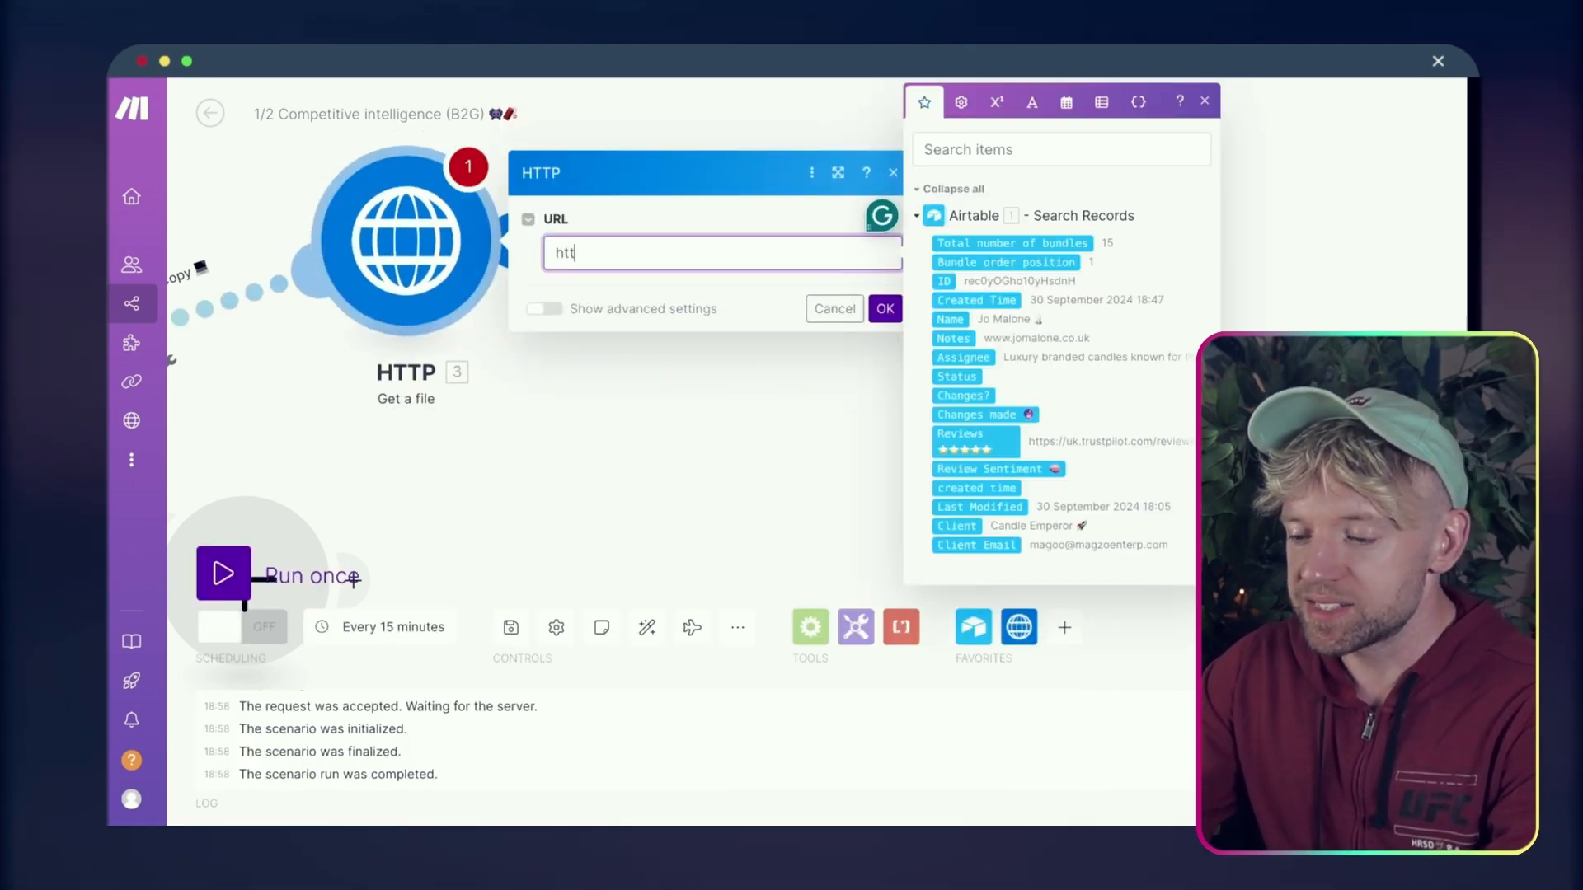
text(https://)
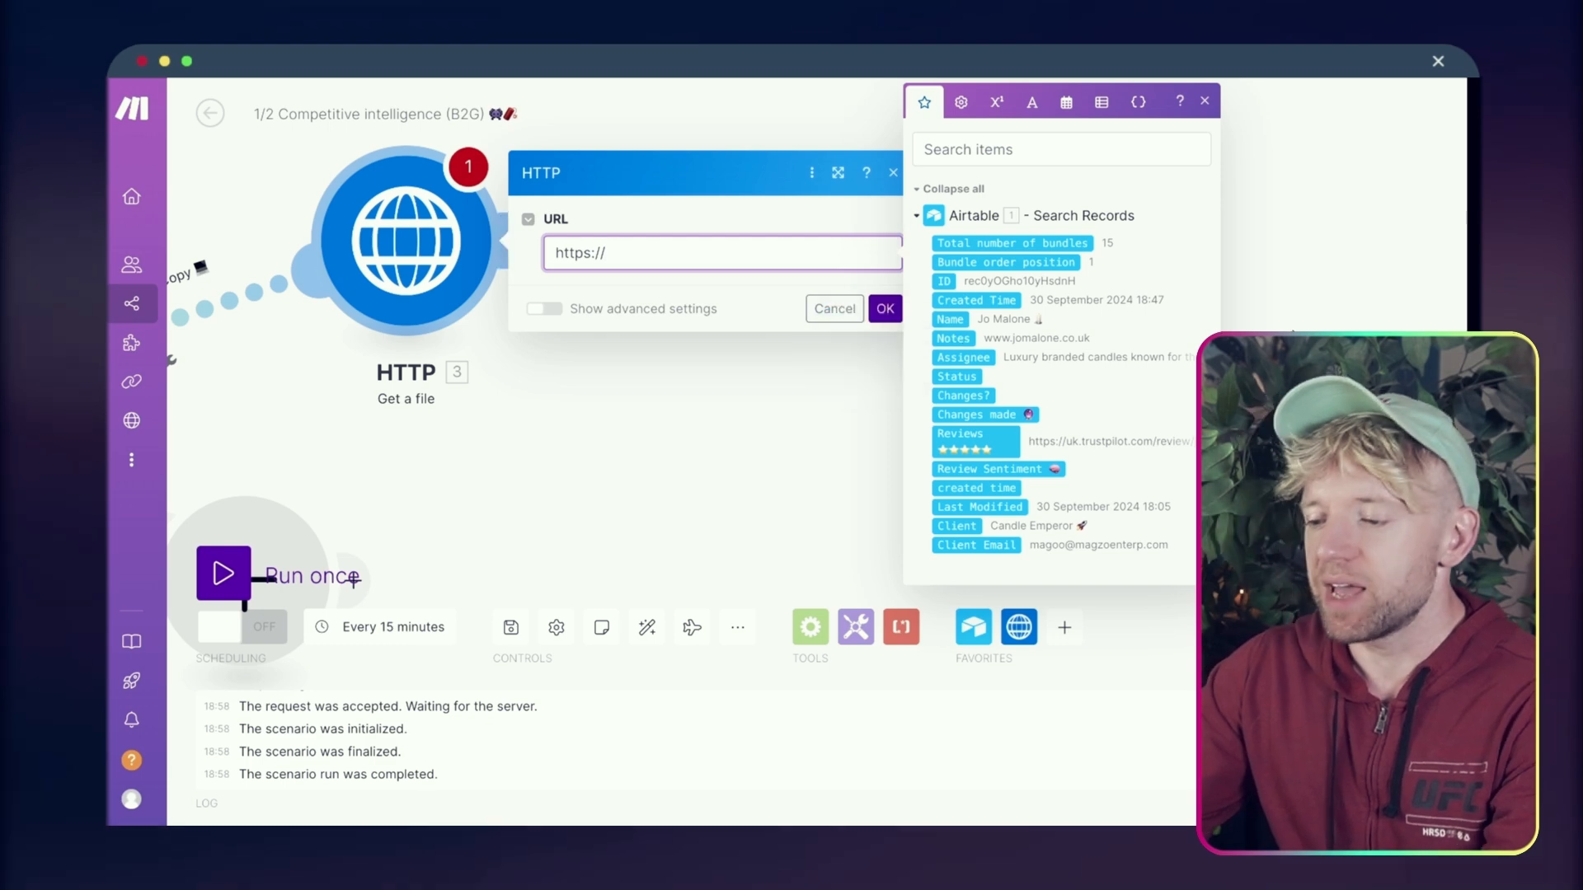
drag(1301, 339, 1116, 339)
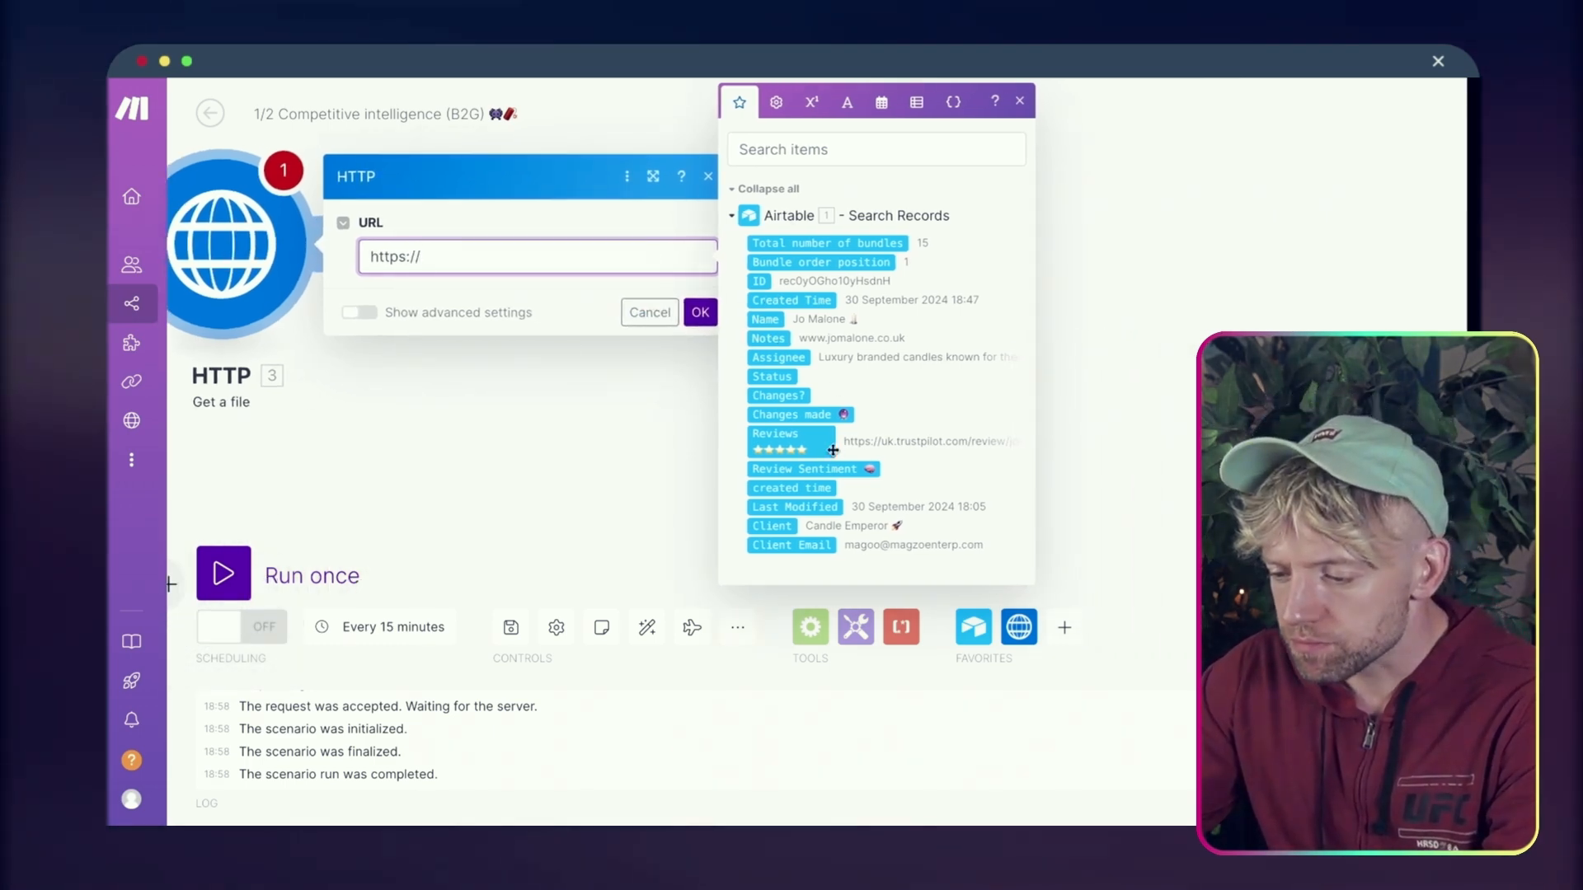
click(765, 343)
click(699, 311)
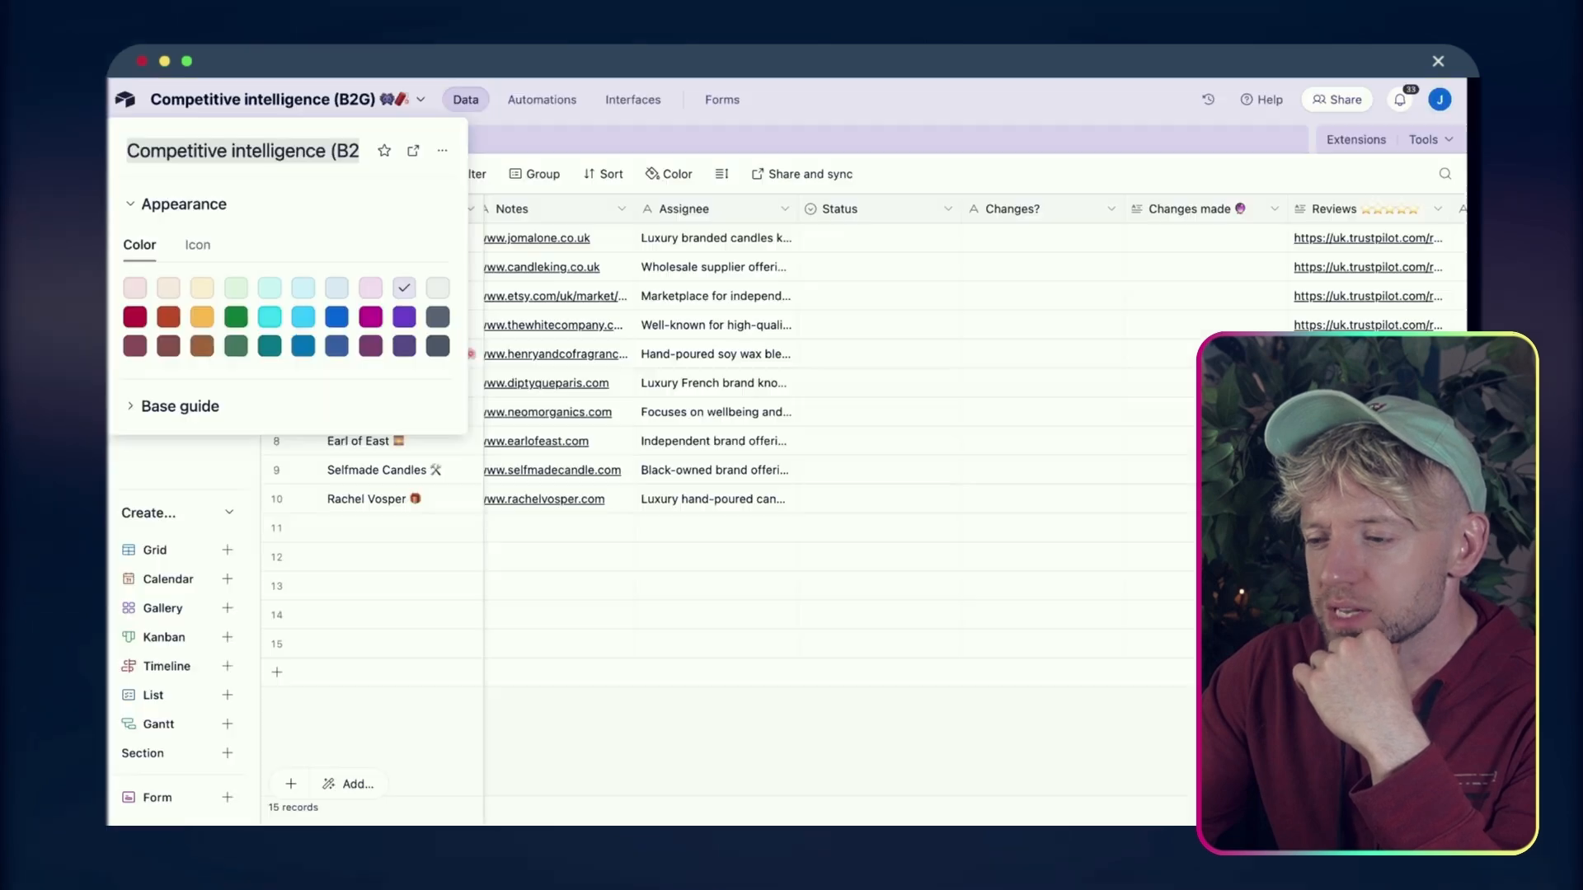
key(Escape)
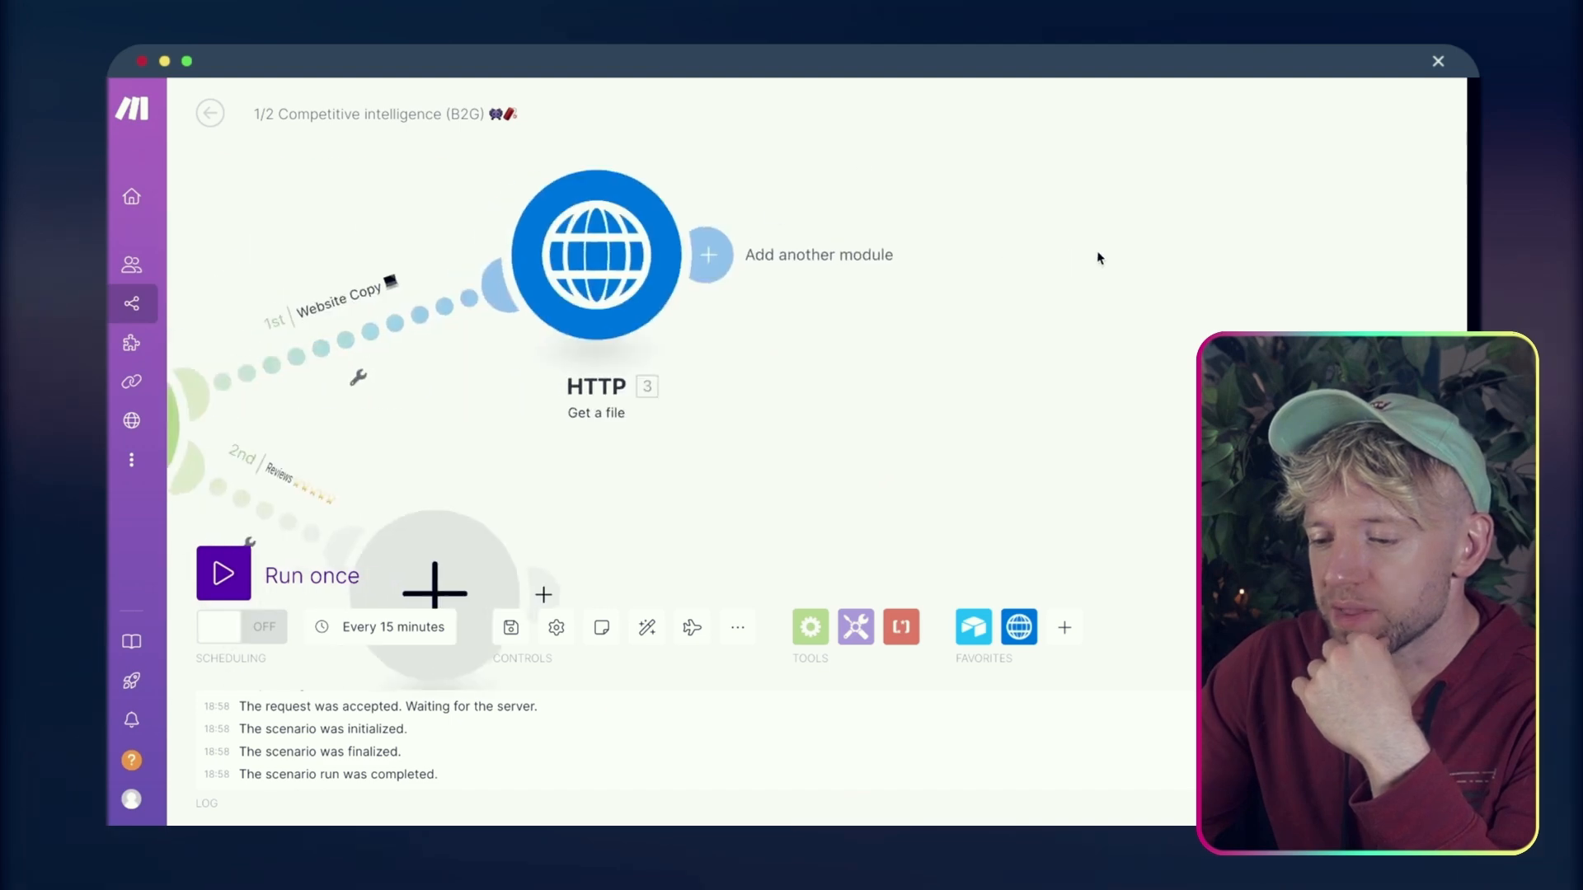
Add a Text parser "HTML to text" module after the HTTP module
click(717, 257)
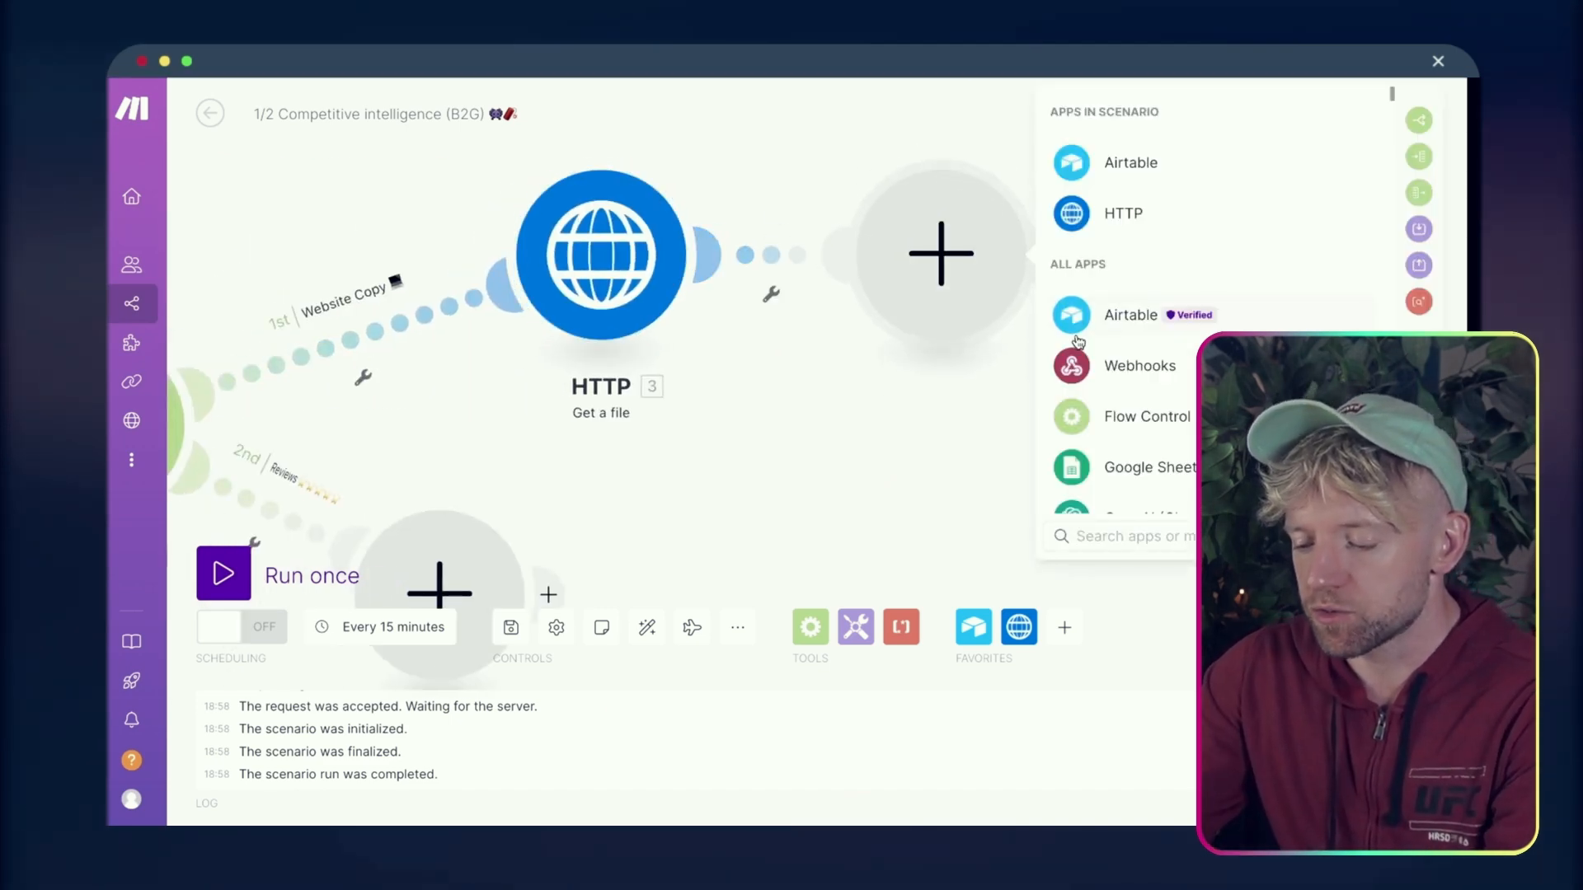
text(html)
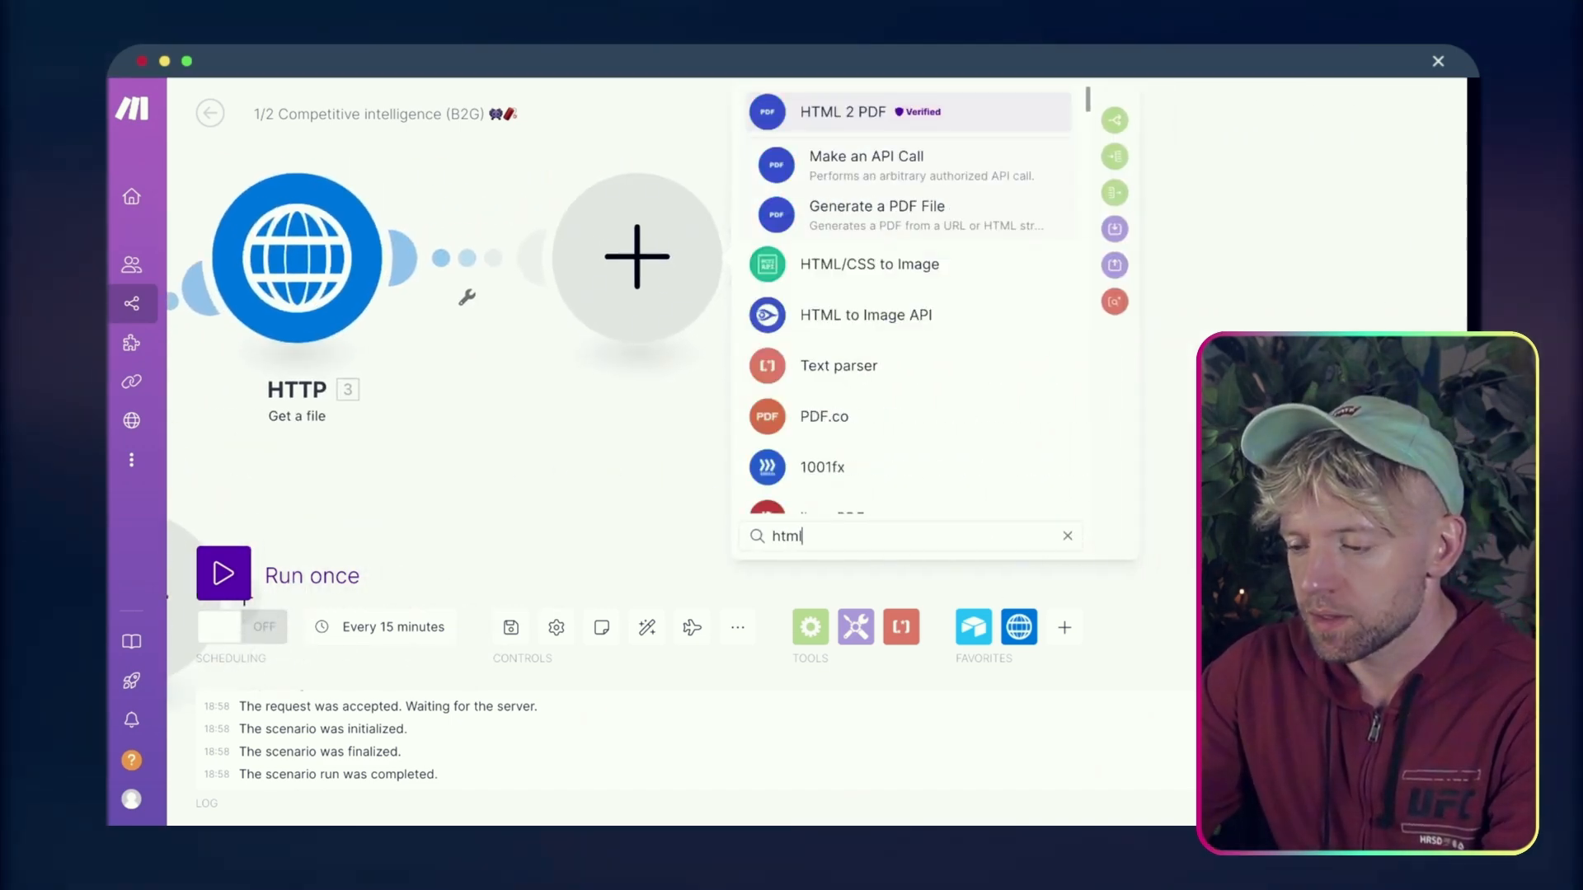
scroll(838, 494, down, 1)
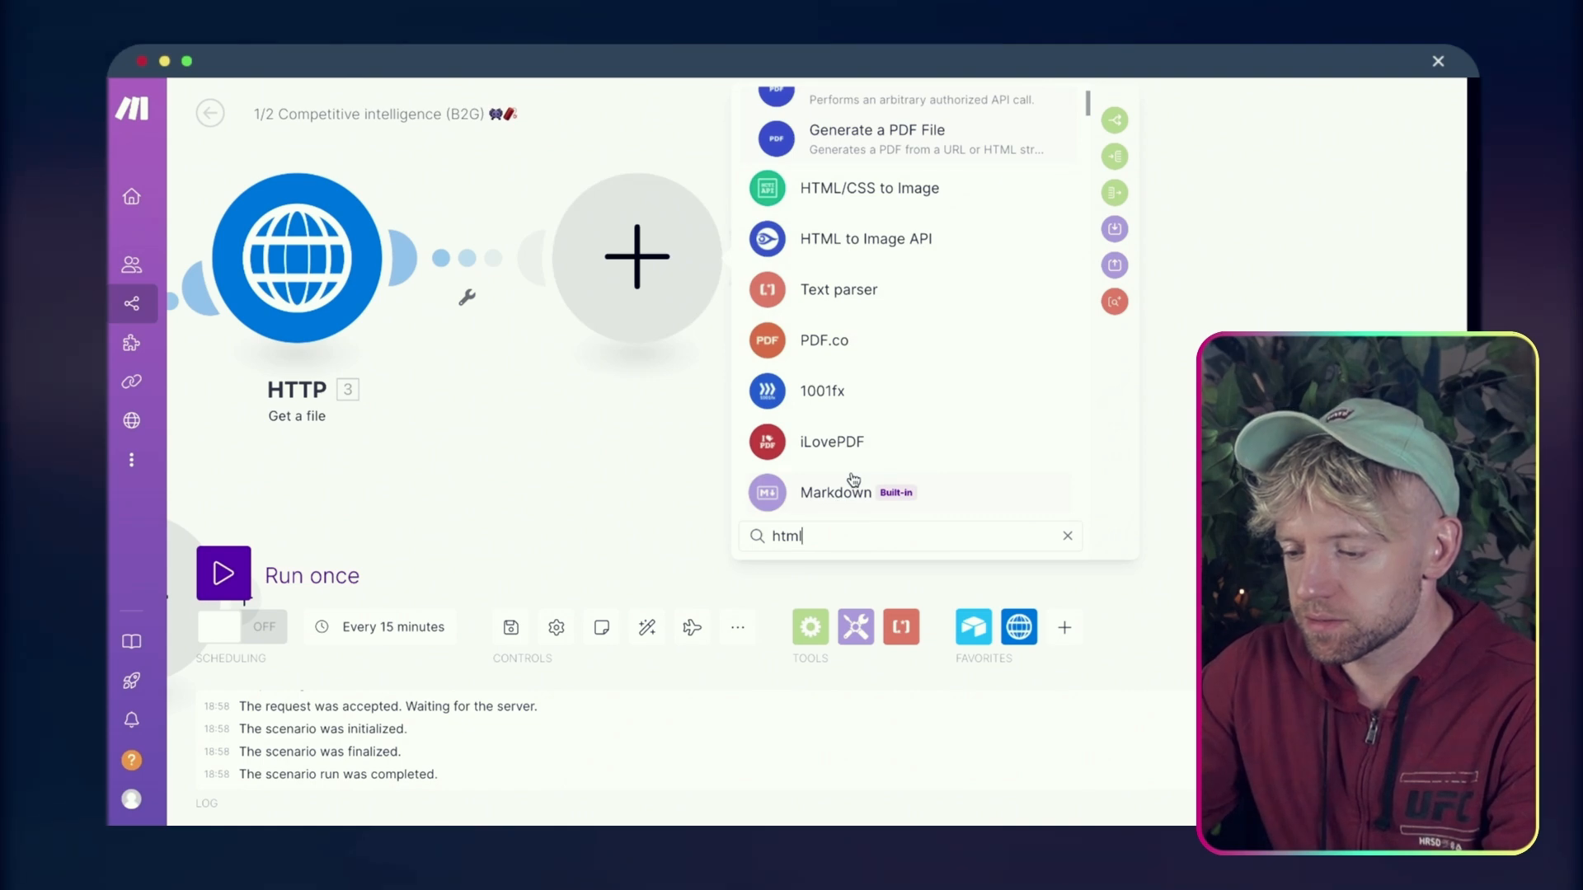
scroll(853, 480, up, 3)
click(859, 430)
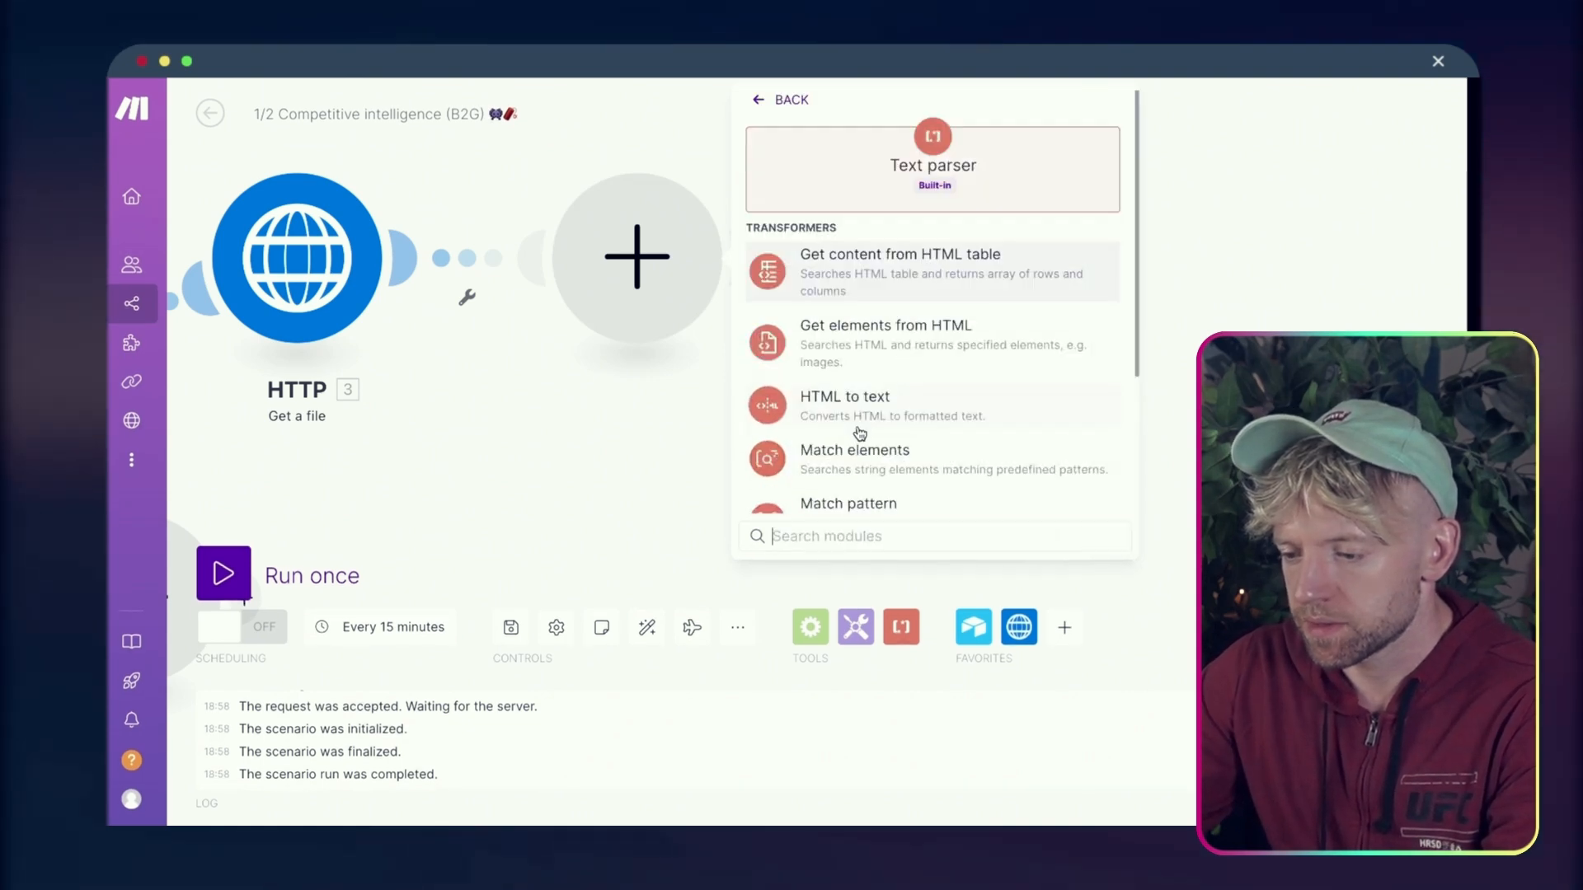
text(html)
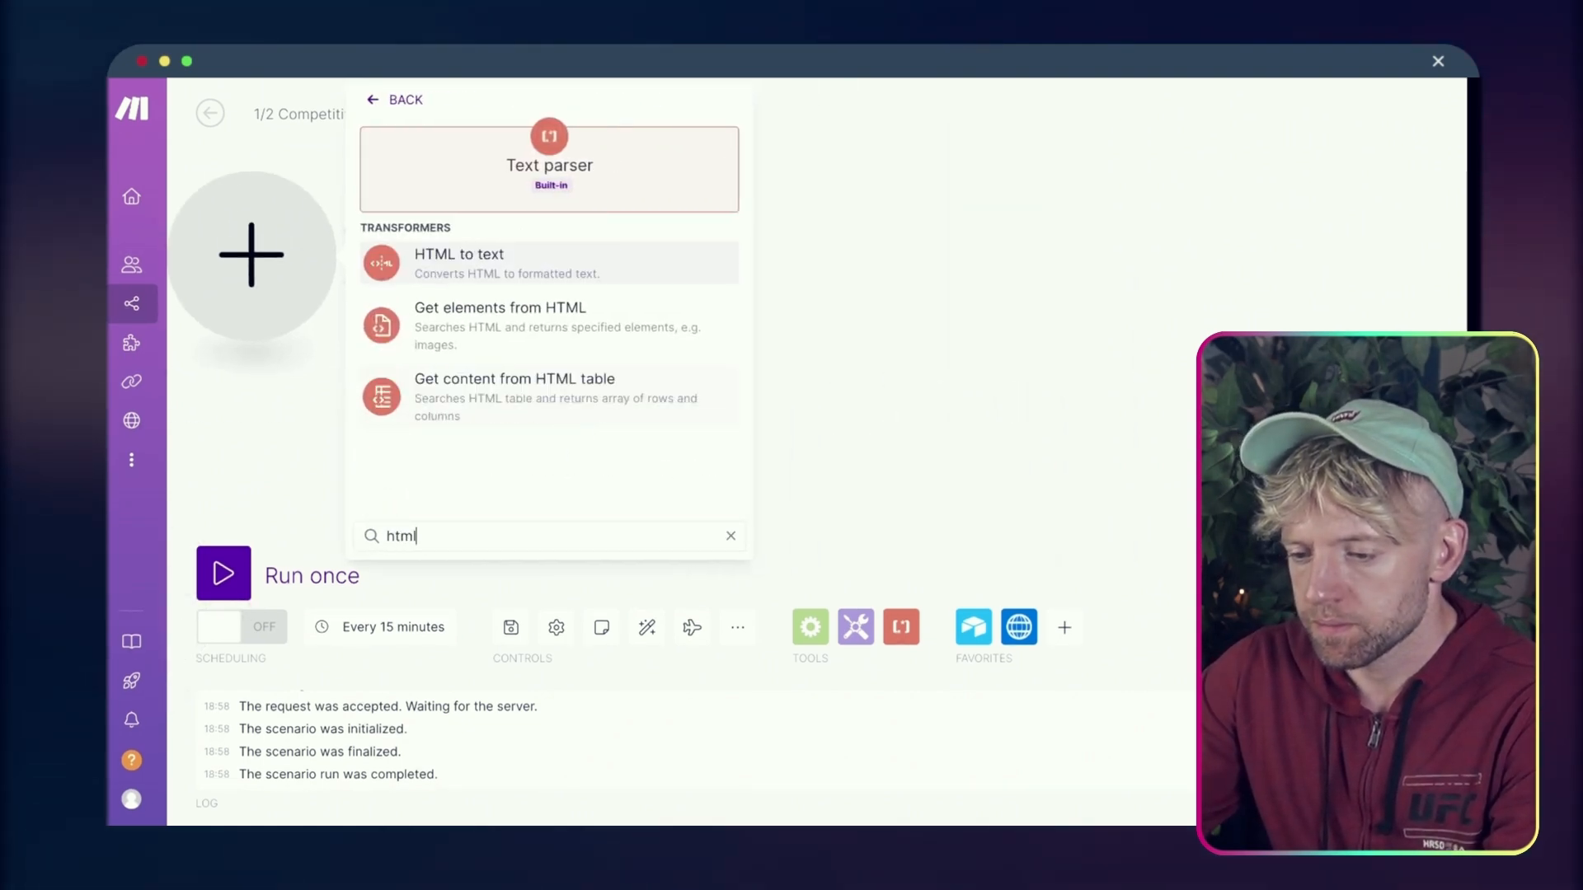
click(512, 264)
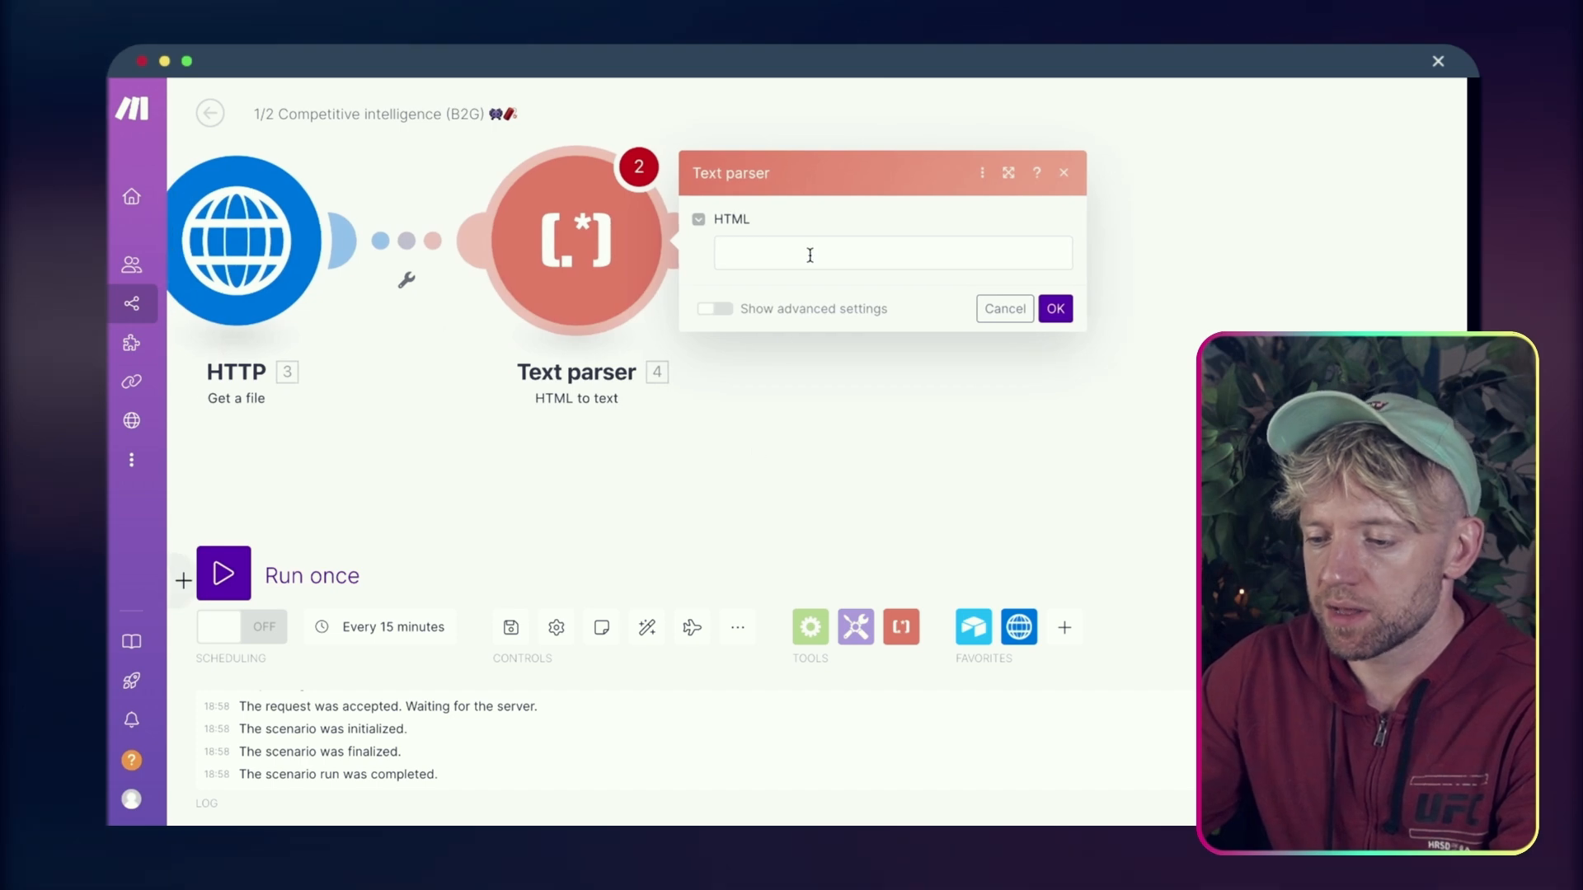
Map the HTTP module's Data output into the Text parser's HTML field and save the module
click(809, 254)
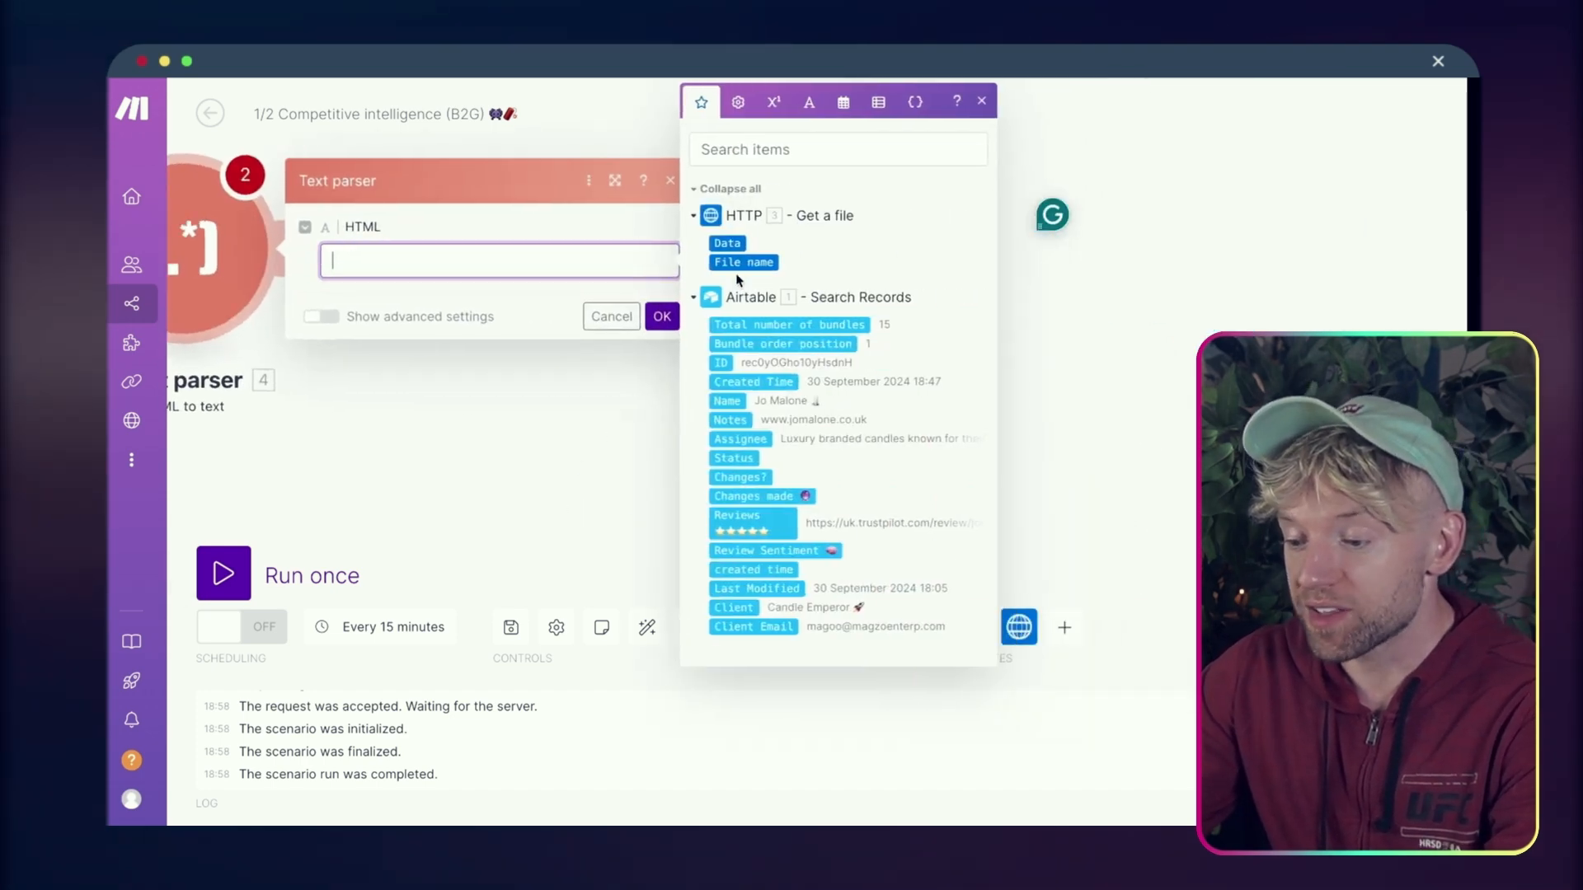
click(727, 247)
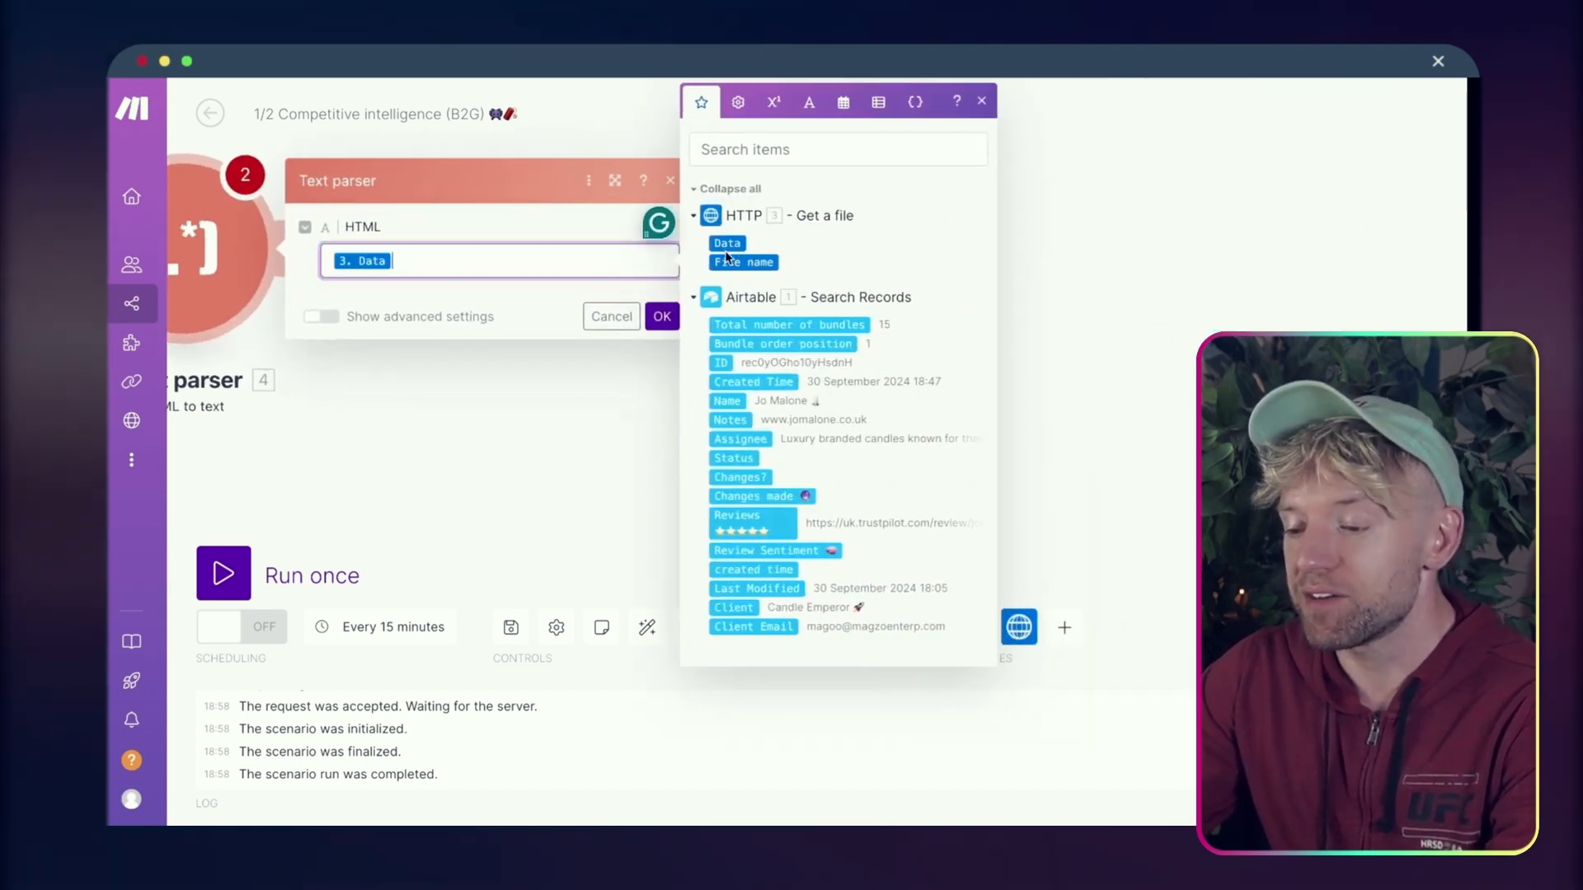
click(672, 315)
Add an OpenAI "Create a Completion (Prompt)" module after the Text parser and begin its model and message settings
scroll(791, 367, down, 3)
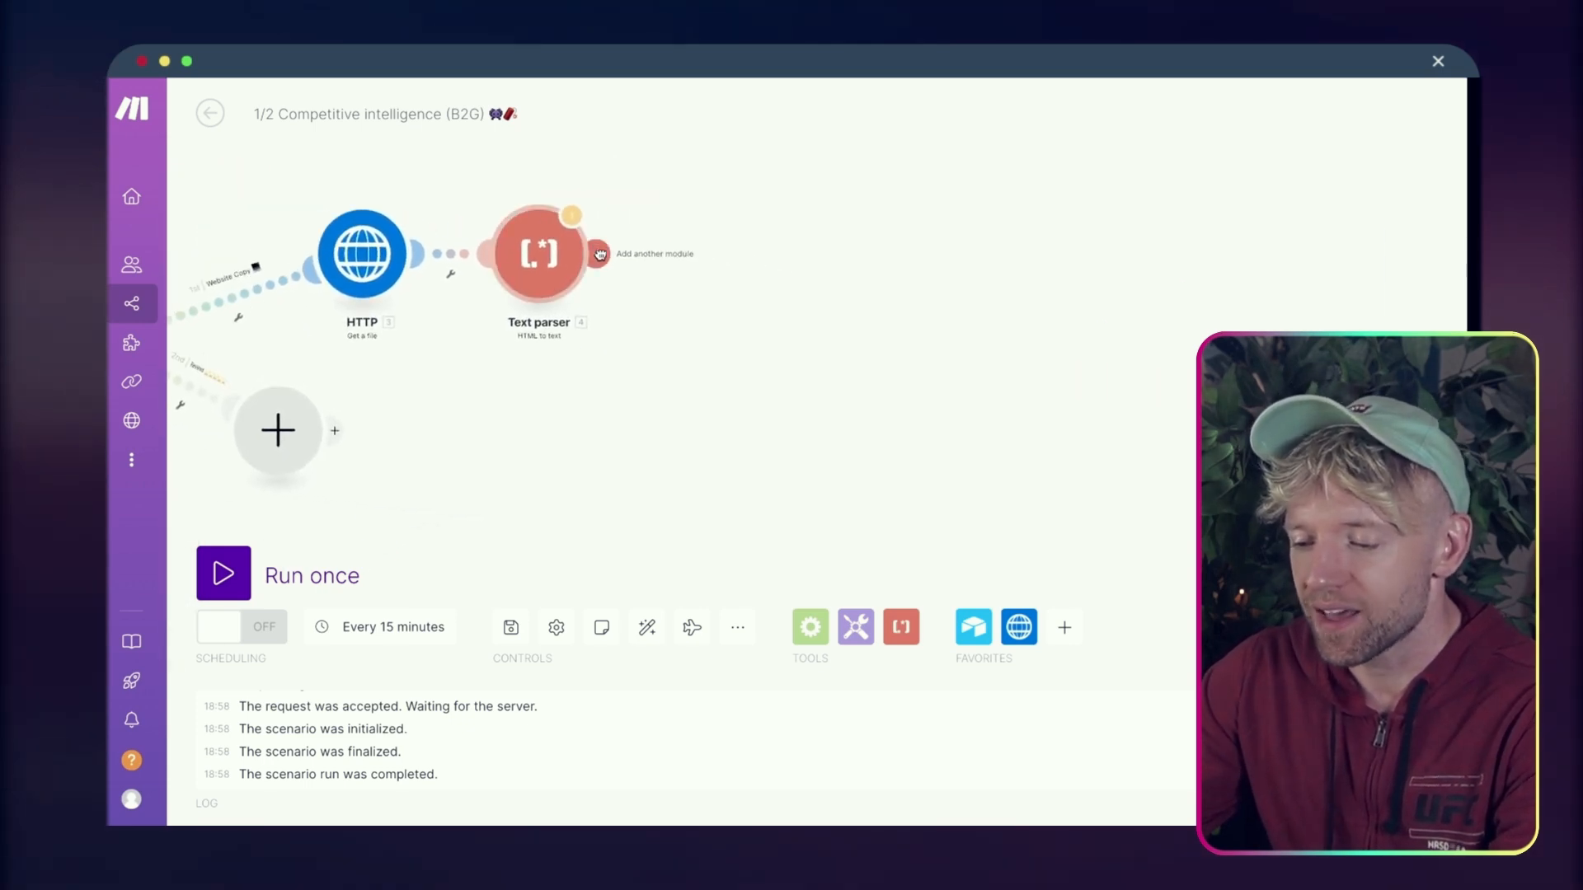
click(599, 255)
text(chat)
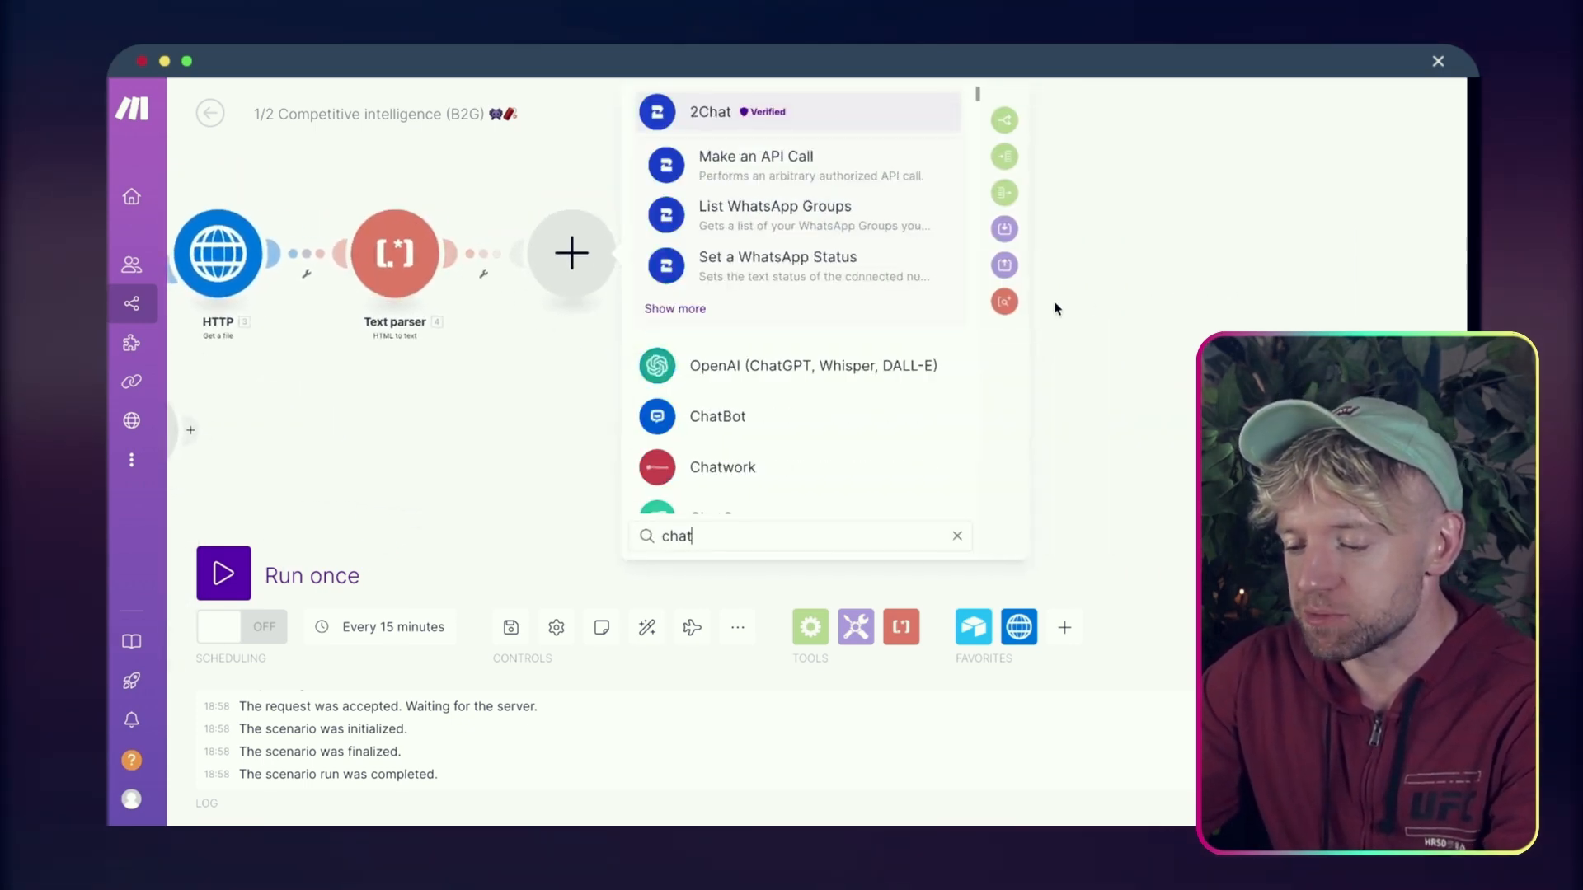
click(754, 366)
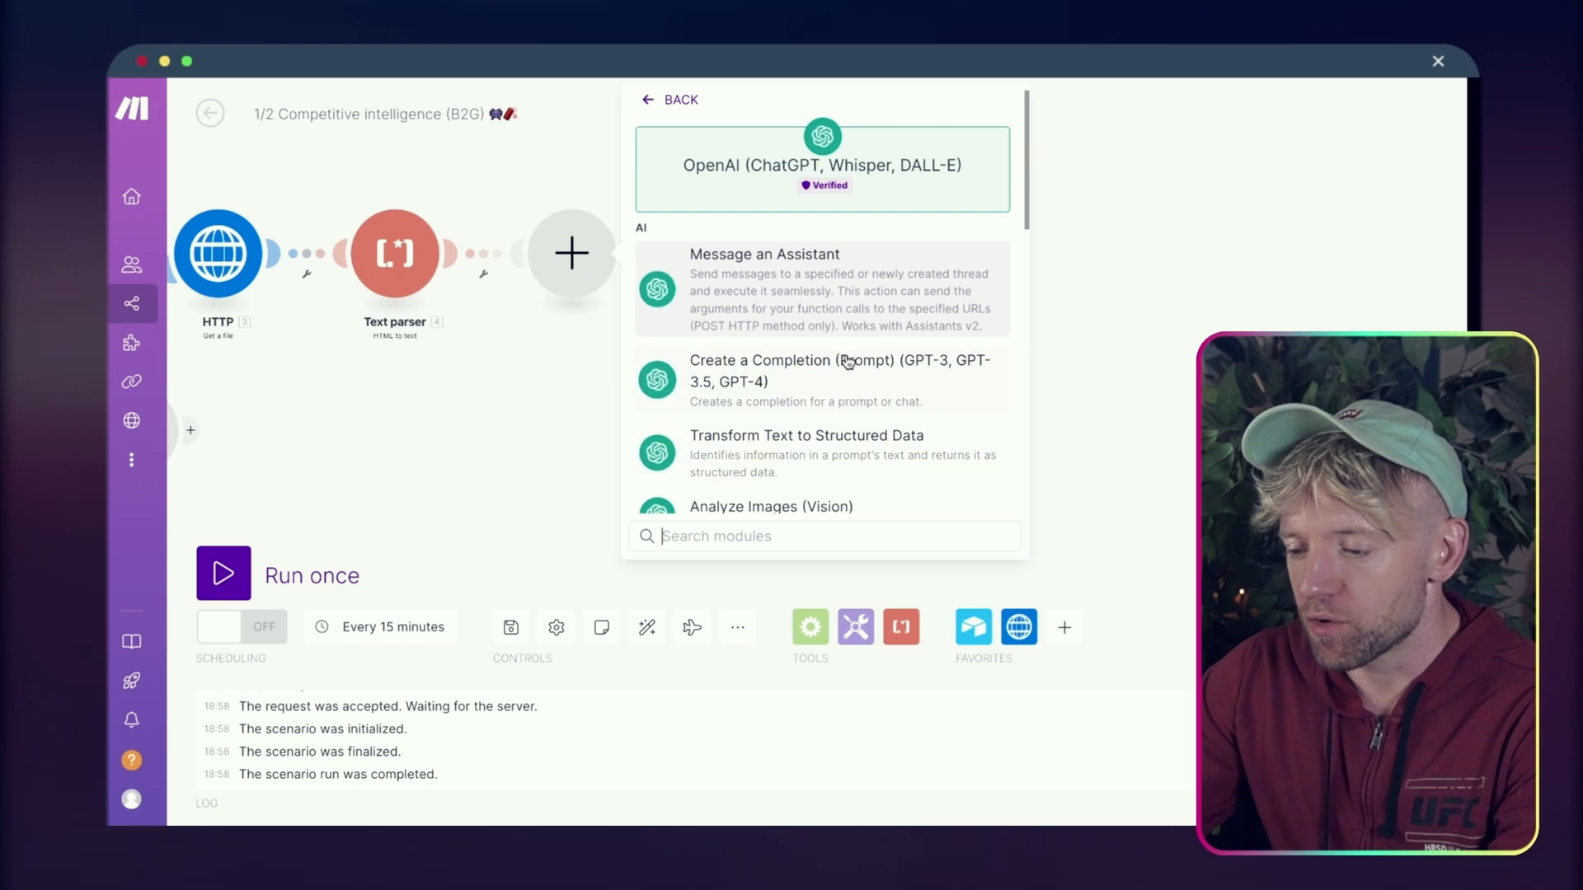
click(842, 355)
click(720, 421)
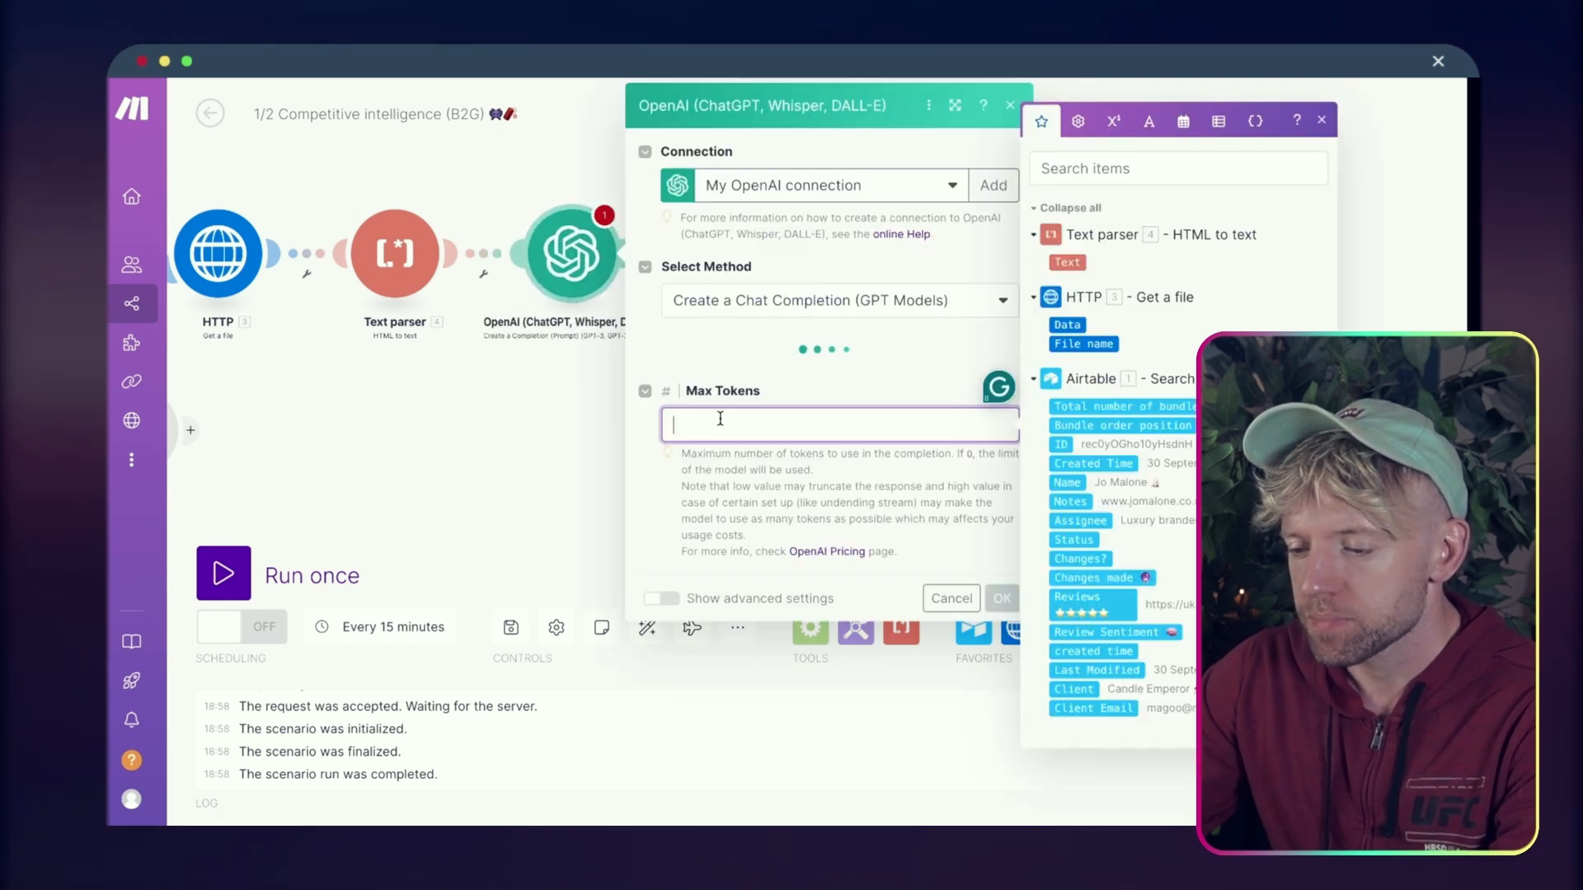
click(794, 371)
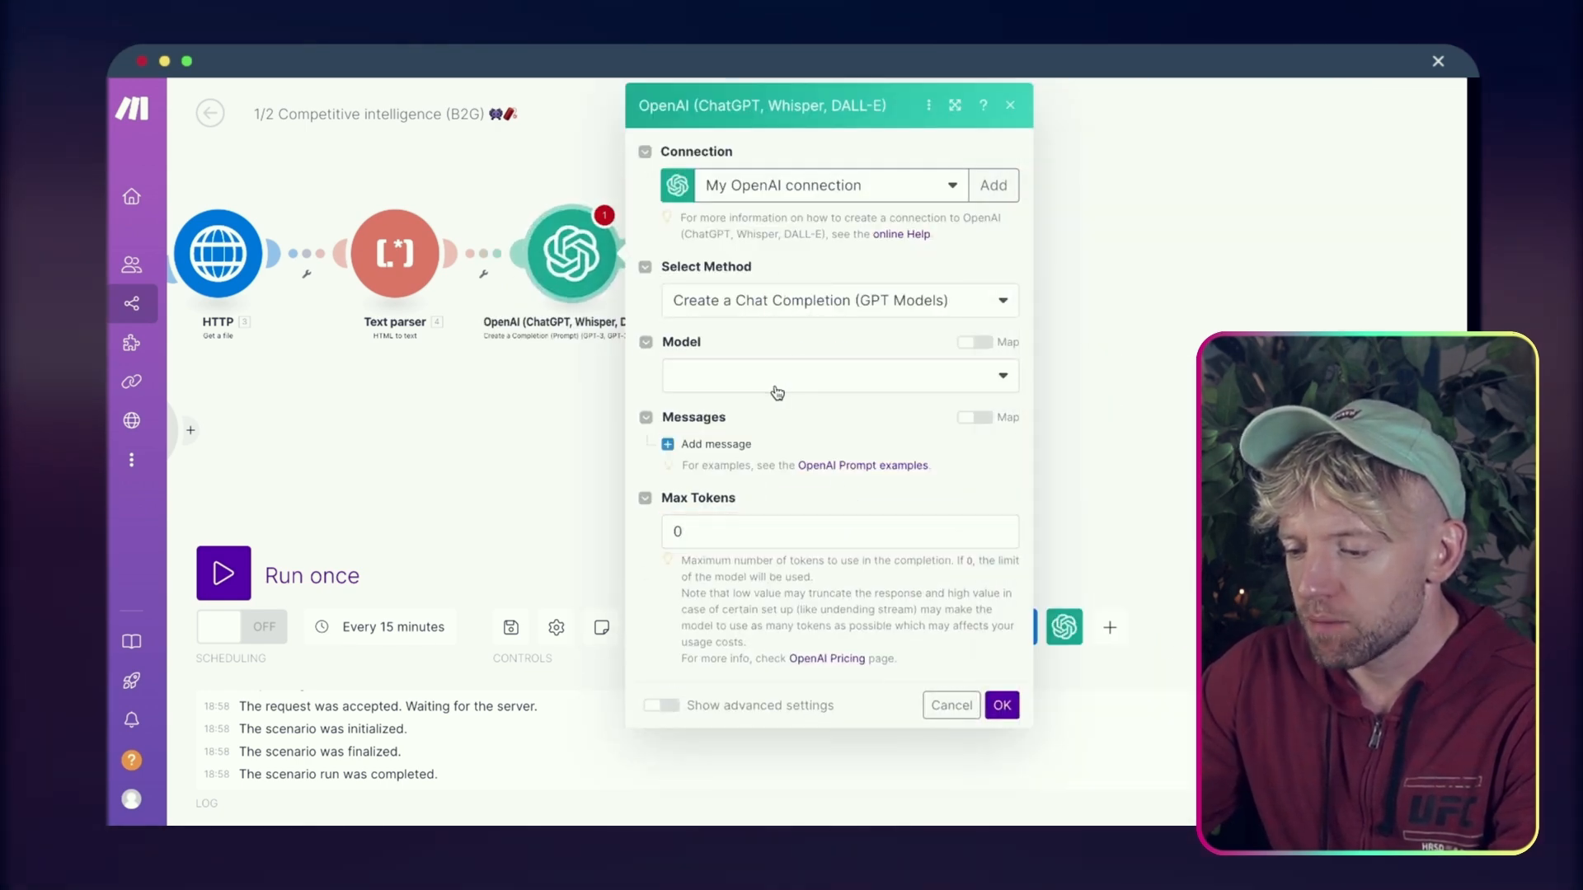
click(762, 458)
click(734, 453)
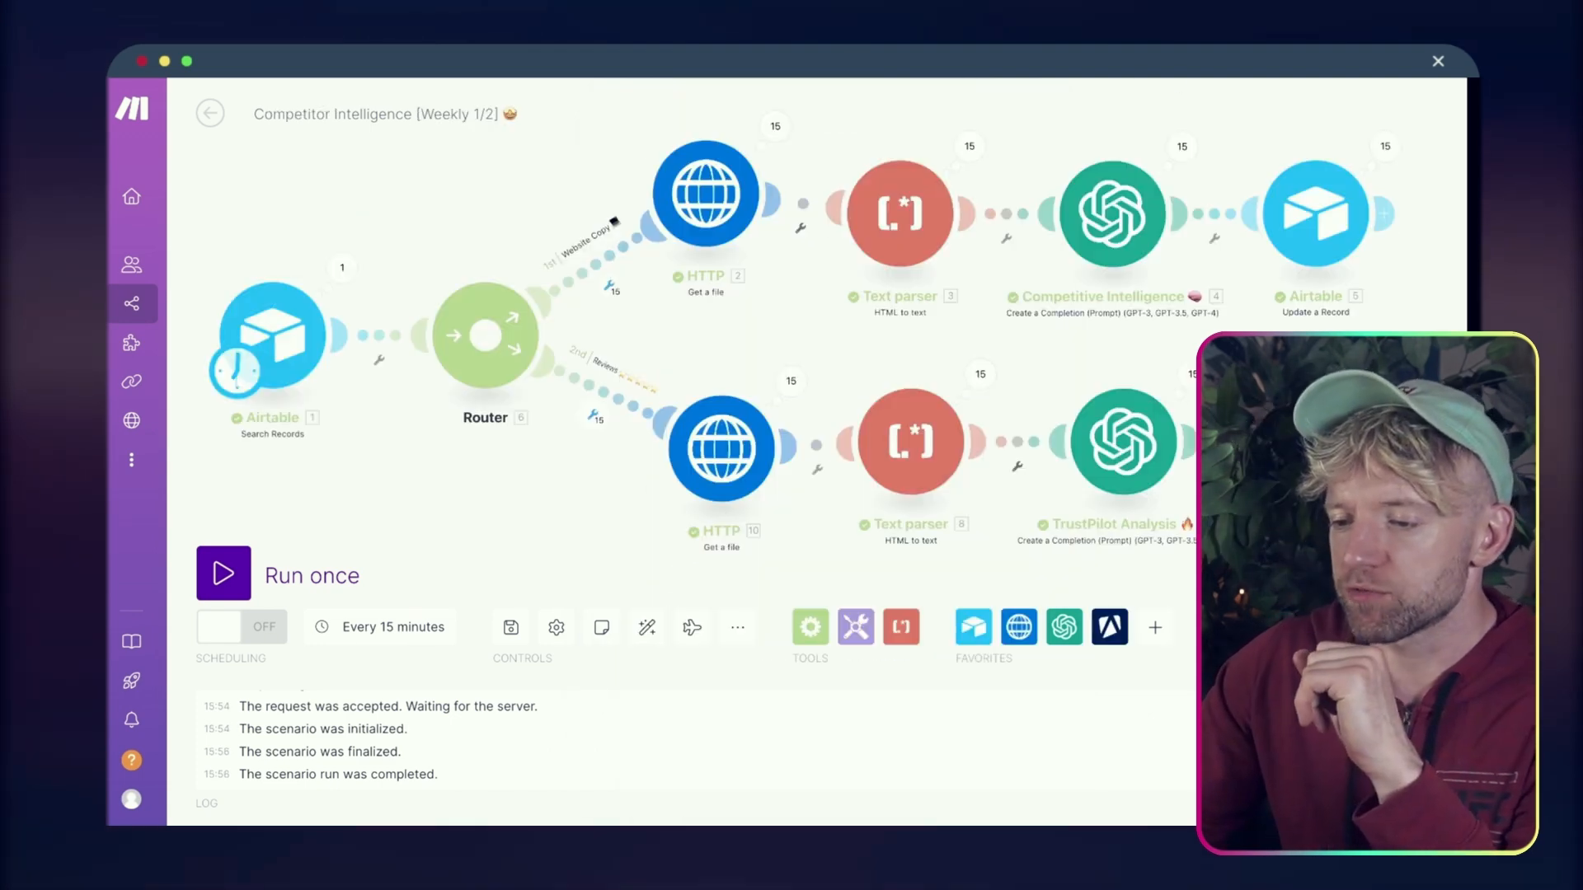
Open the Competitive Intelligence OpenAI module's settings in the weekly scenario and read its prompt's task overview and objective
scroll(950, 119, right, 10)
right_click(519, 213)
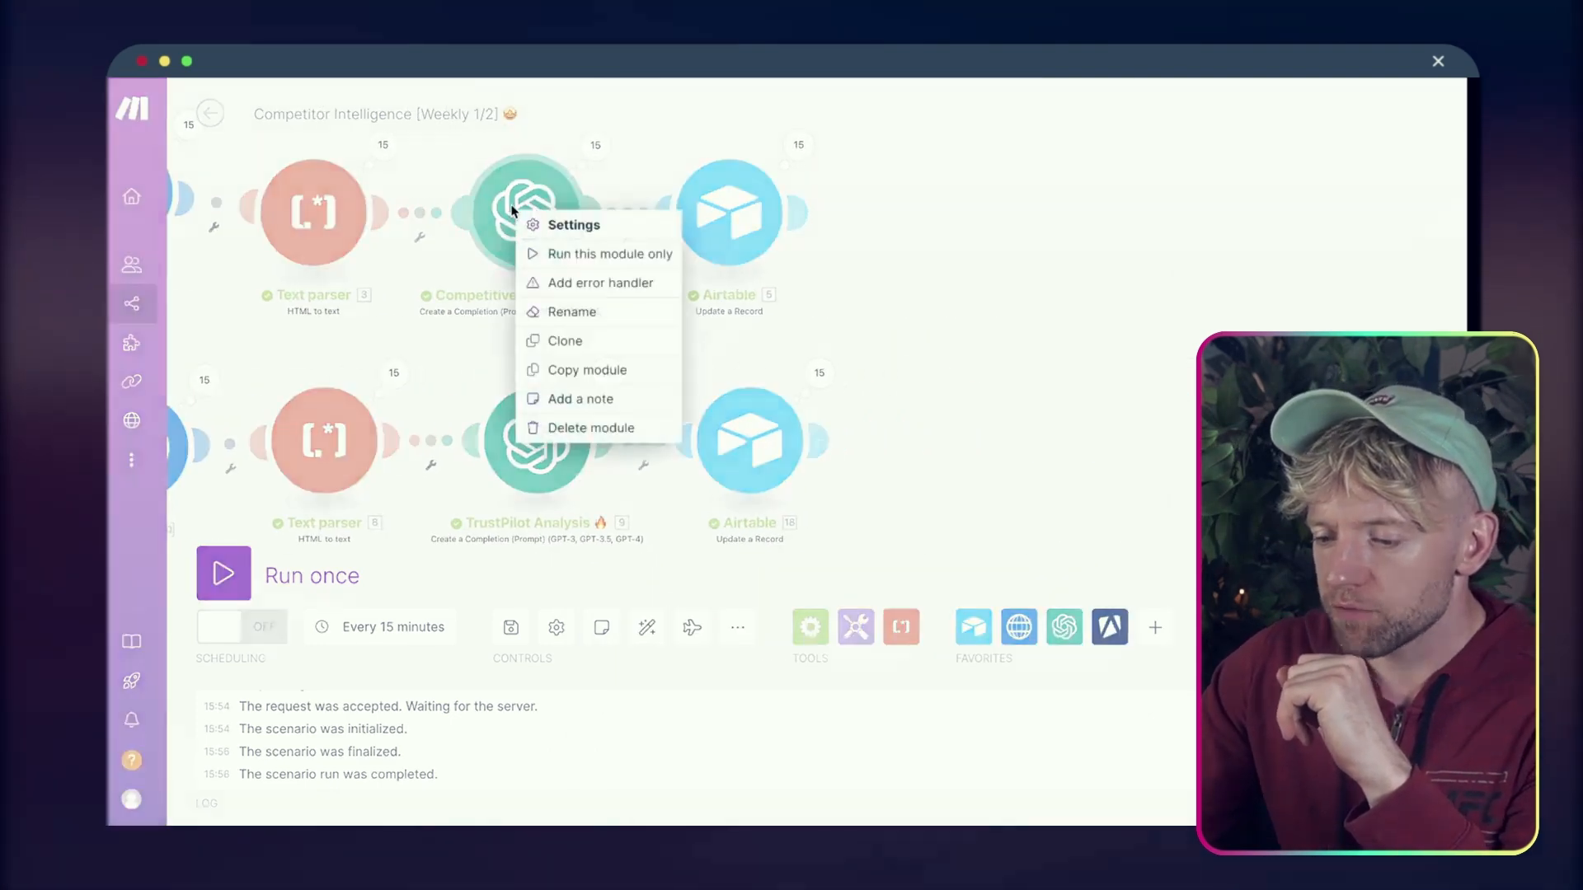
click(573, 225)
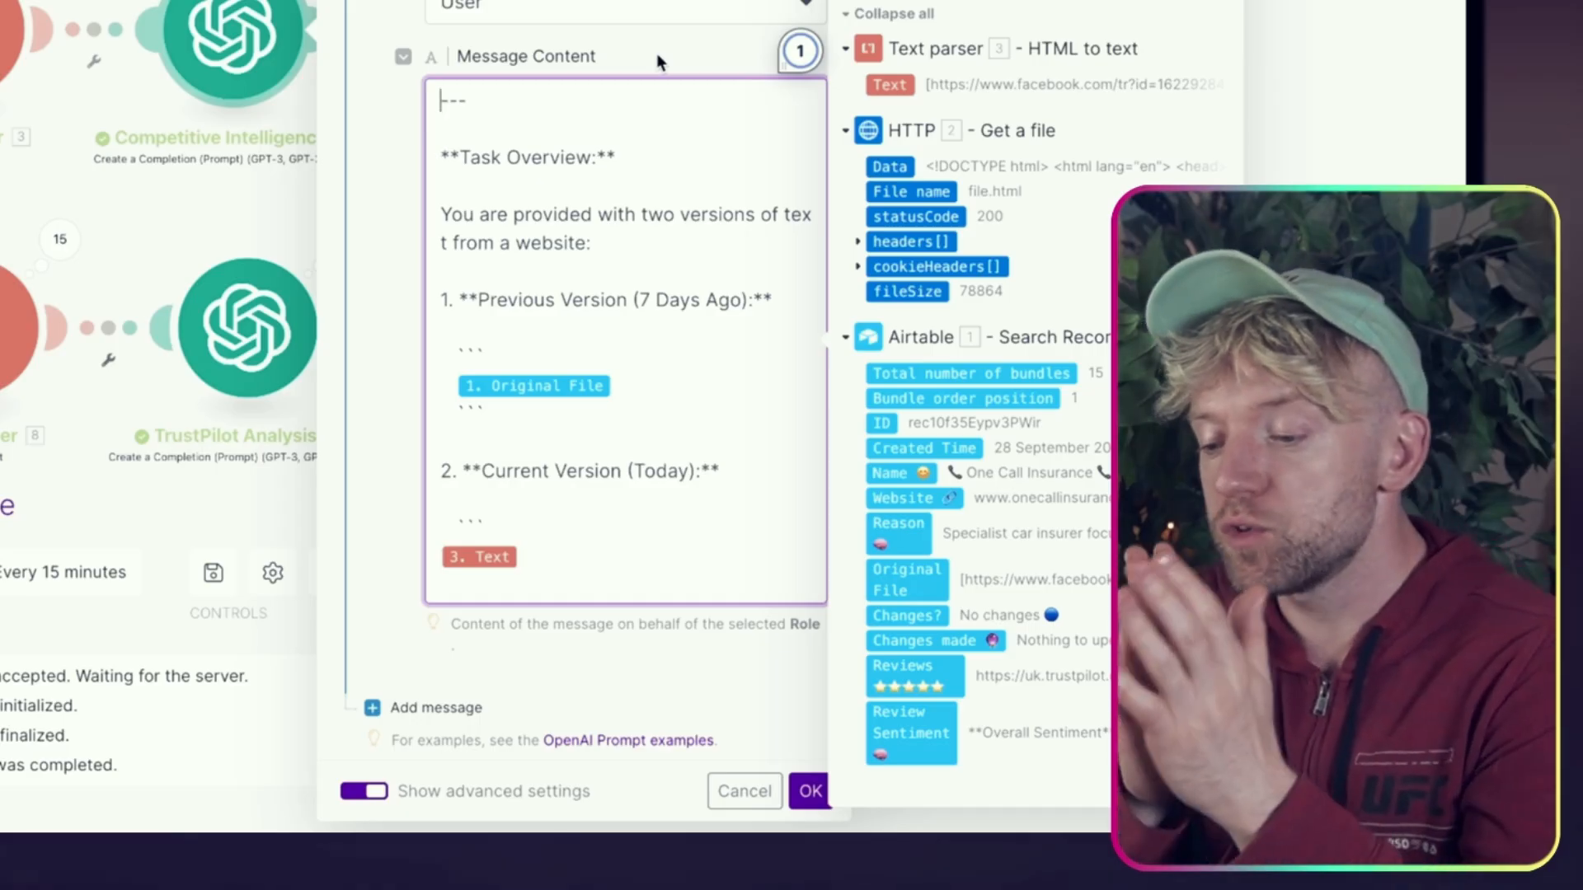
scroll(645, 298, down, 2)
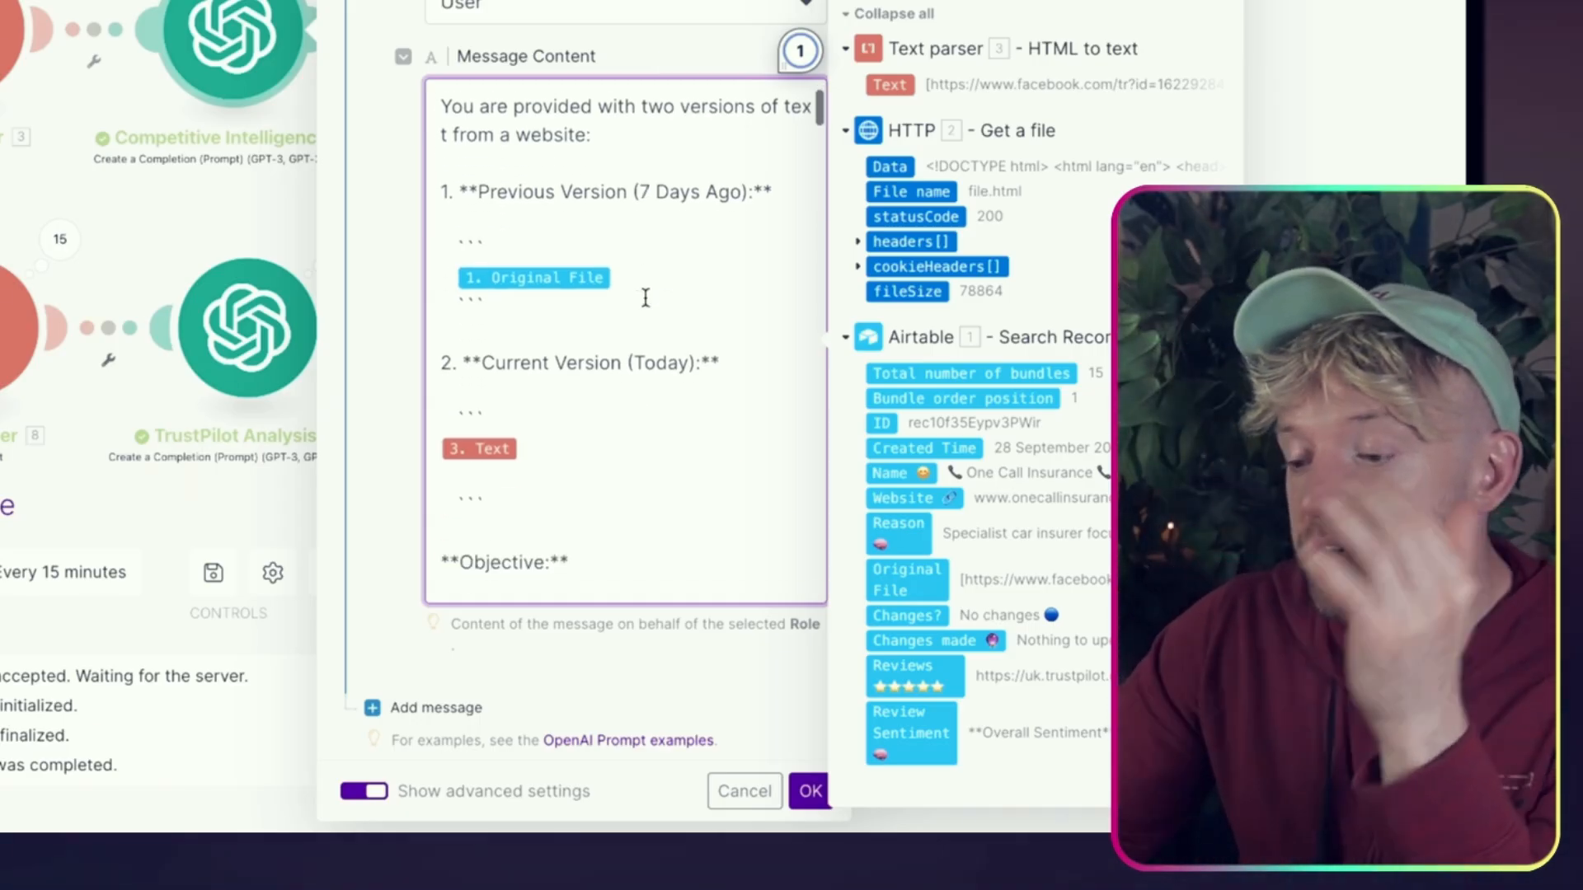
scroll(586, 267, down, 2)
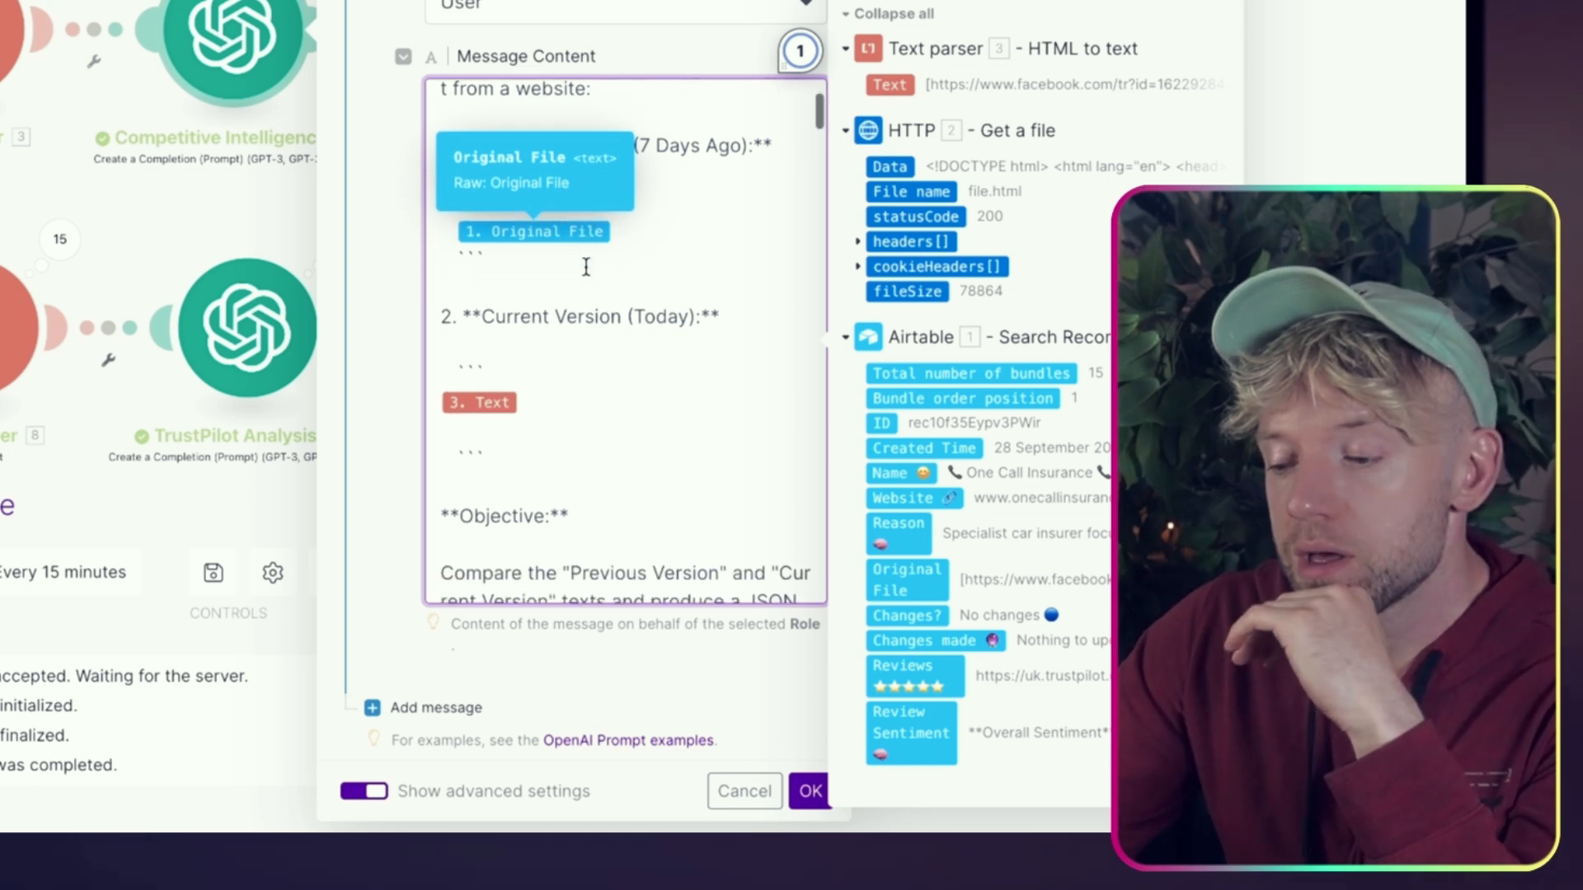
scroll(599, 359, down, 4)
scroll(599, 359, down, 2)
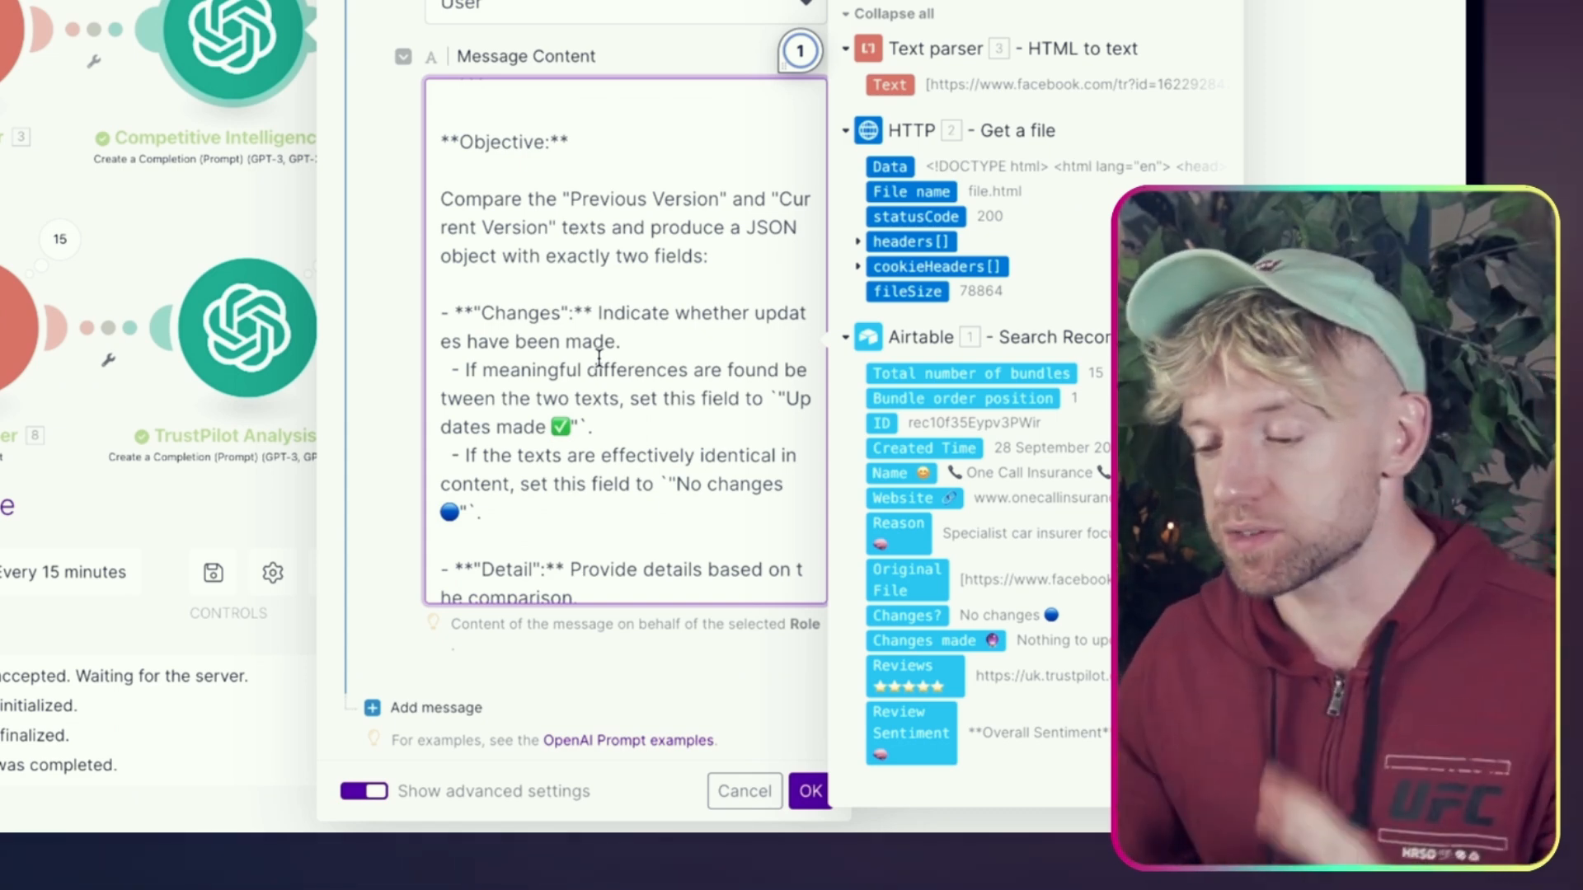
scroll(599, 359, down, 3)
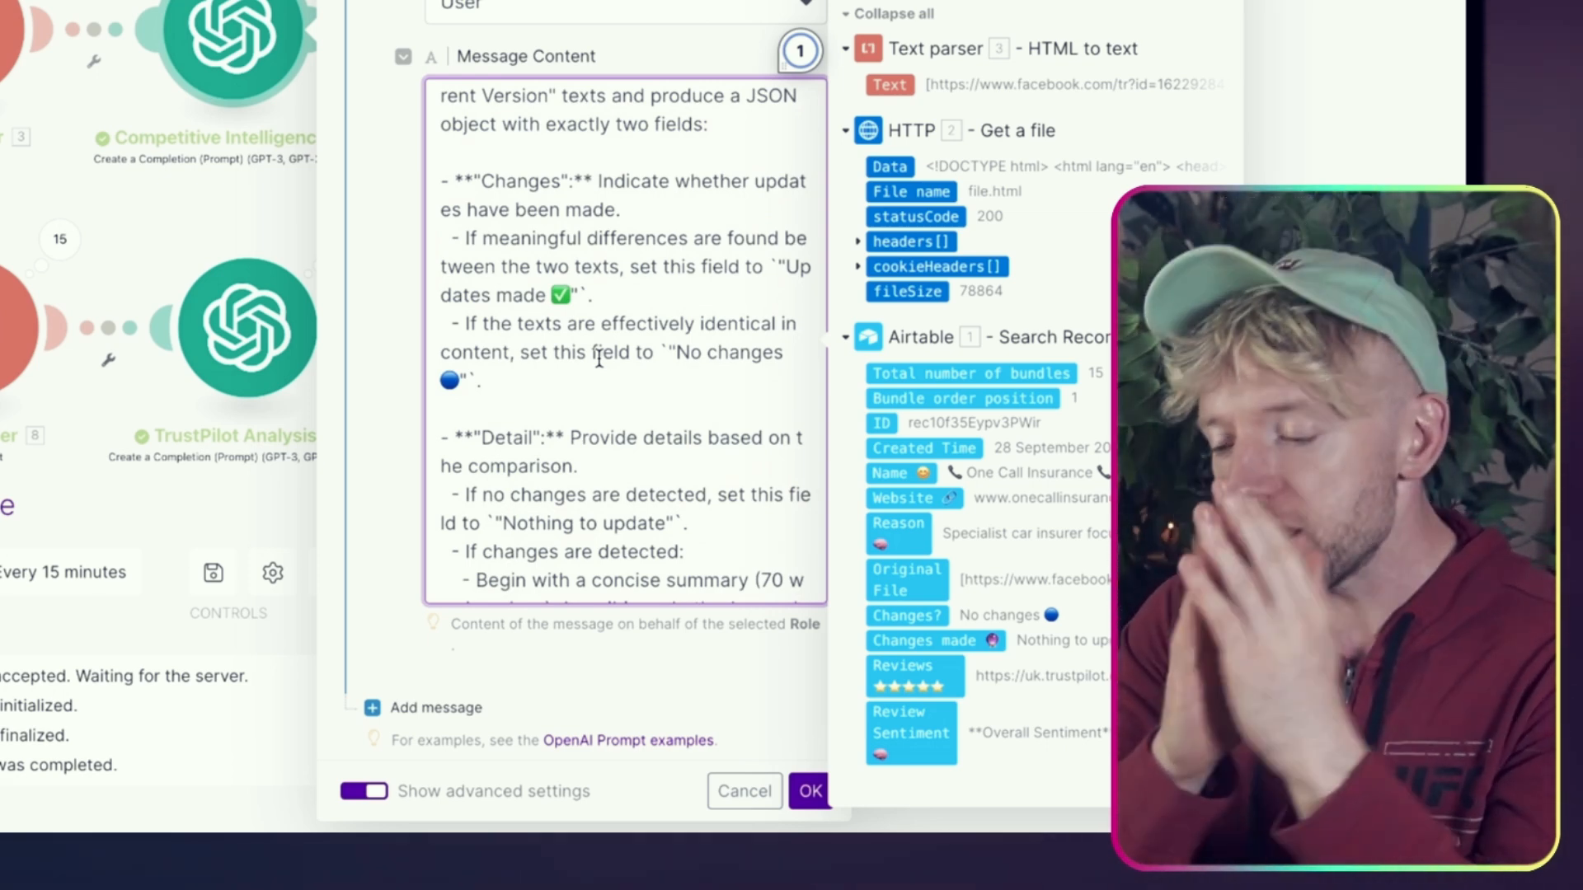
scroll(599, 359, down, 6)
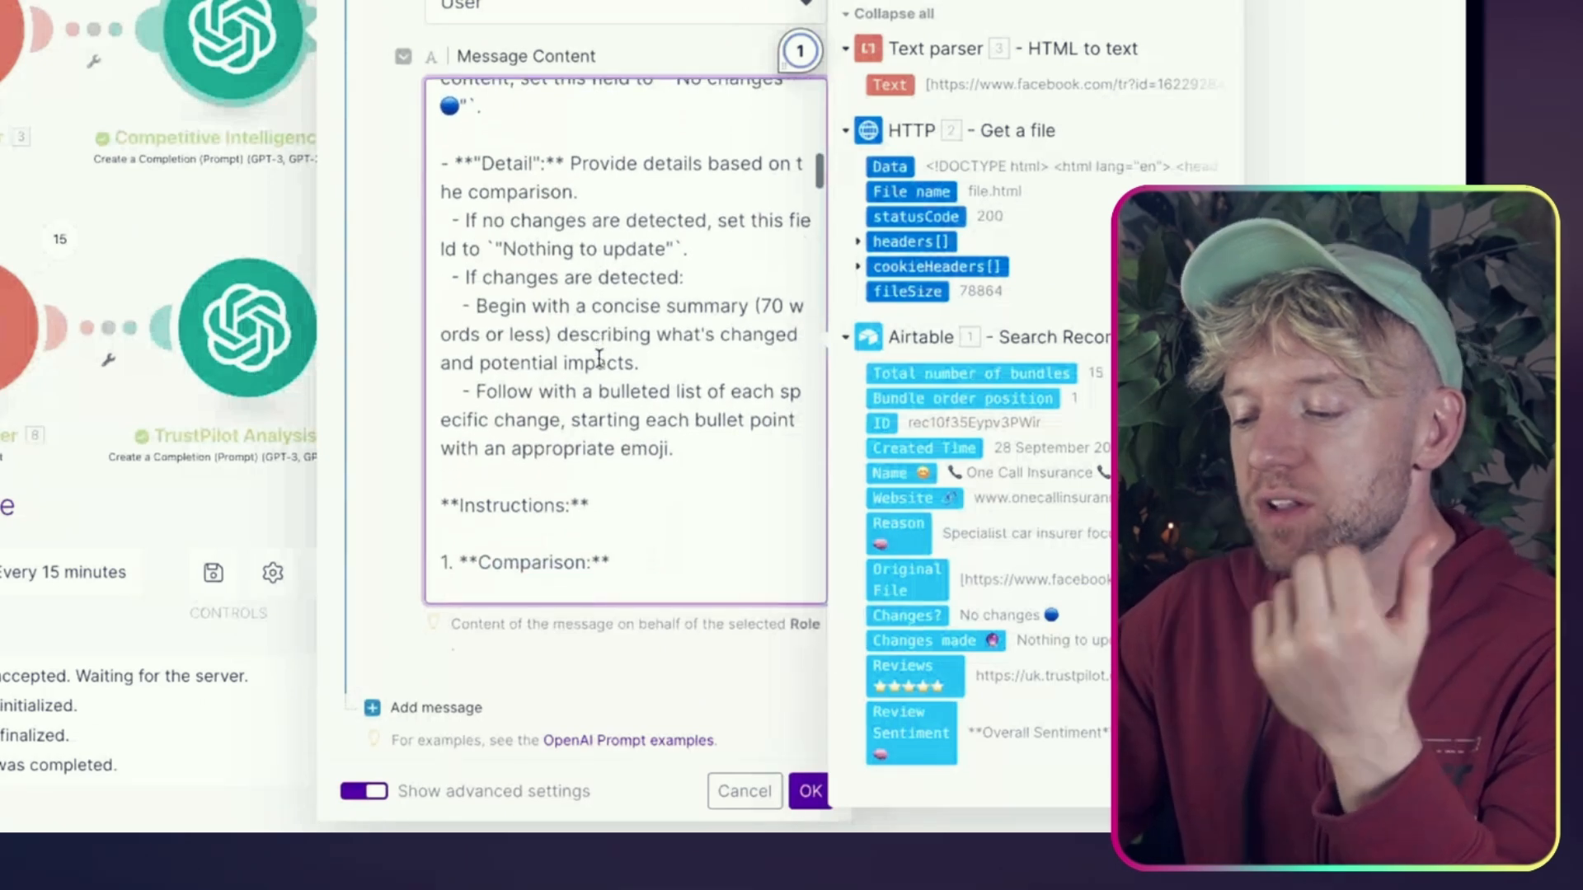
scroll(600, 360, down, 2)
scroll(599, 360, up, 1)
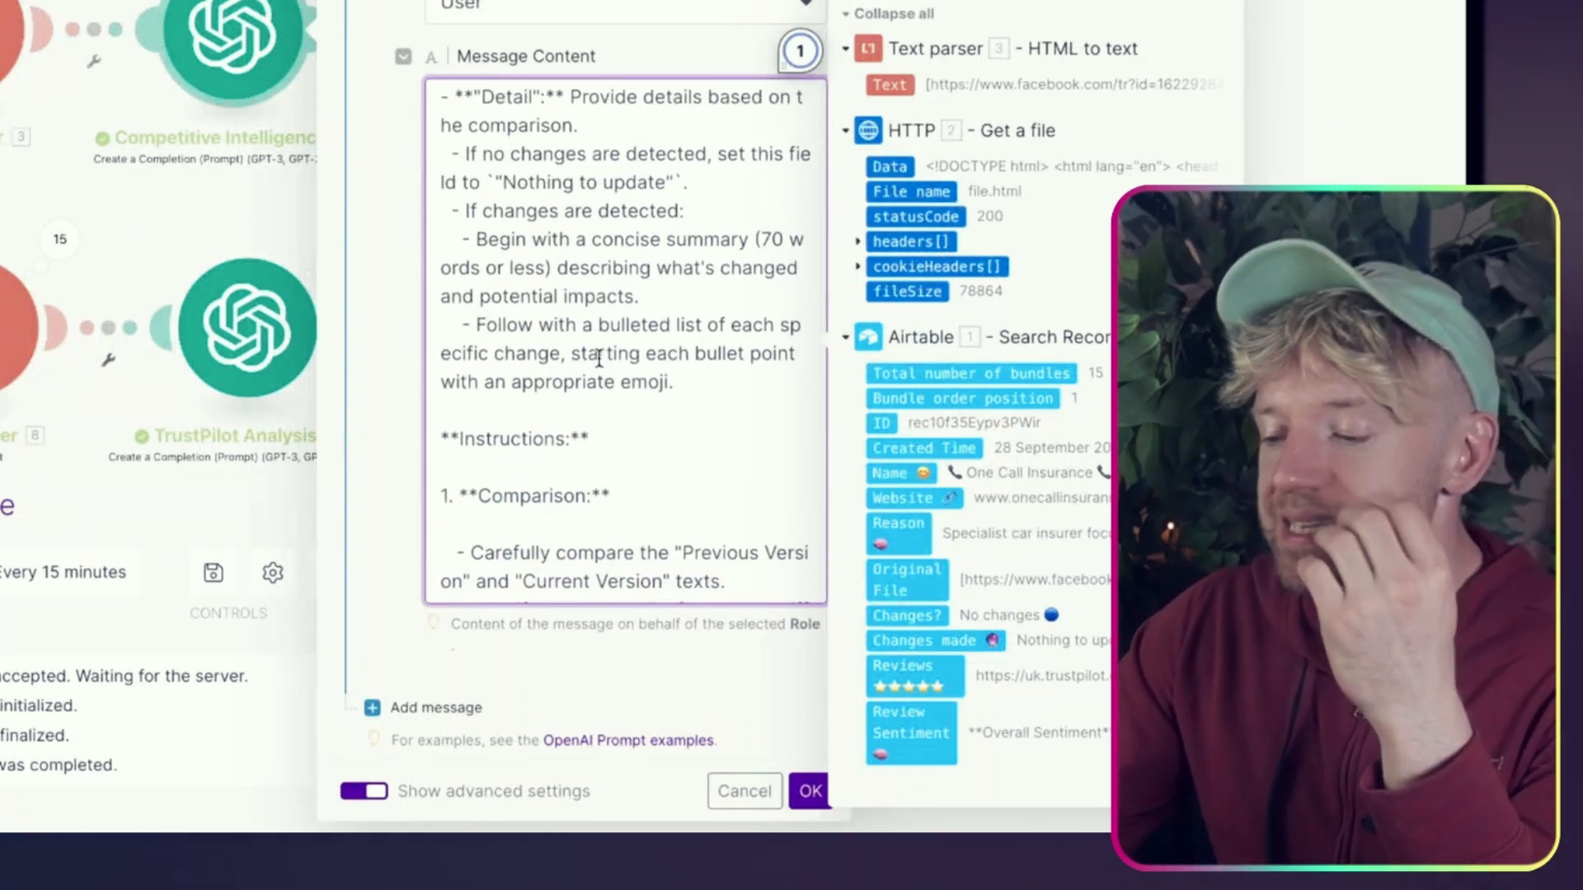
scroll(599, 359, down, 2)
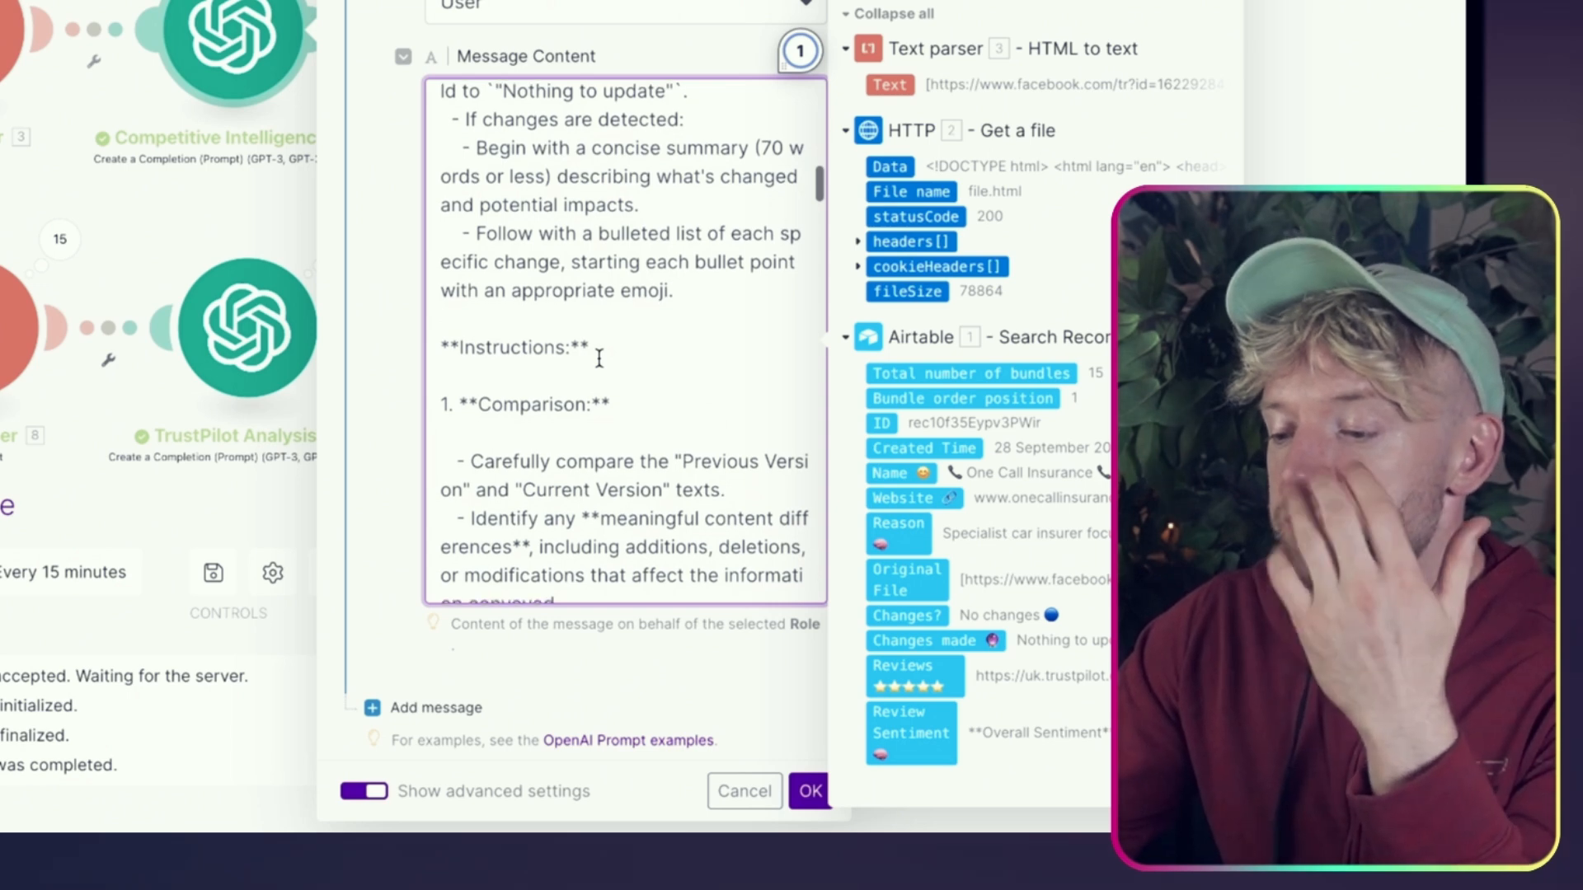
Read the prompt's instructions on comparison, JSON output format and Detail field formatting
scroll(599, 359, down, 5)
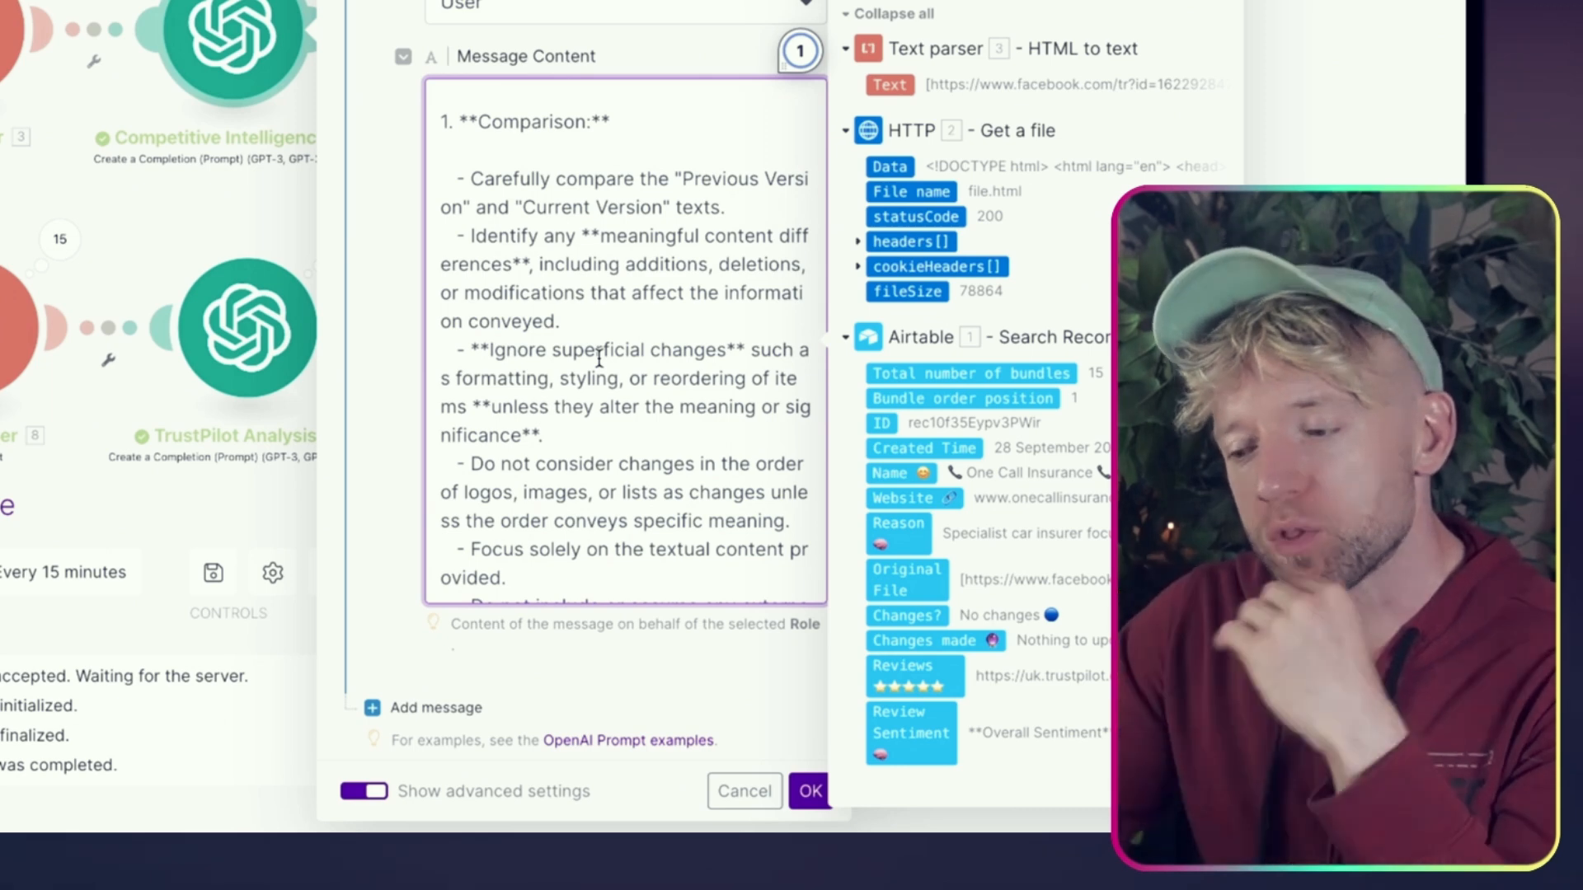
scroll(599, 359, down, 3)
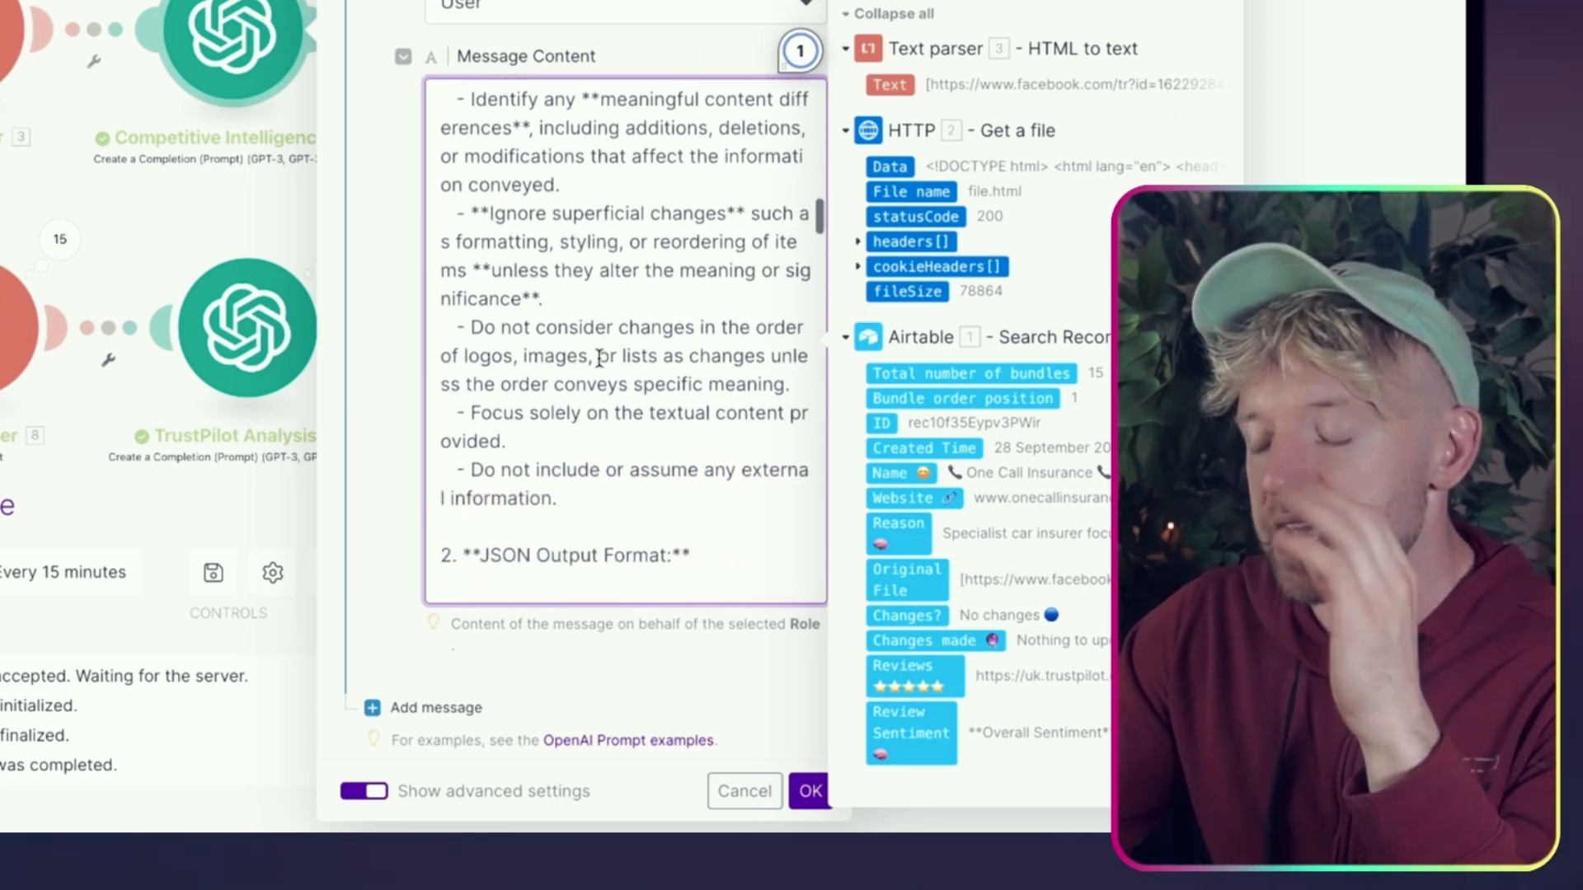
double_click(694, 213)
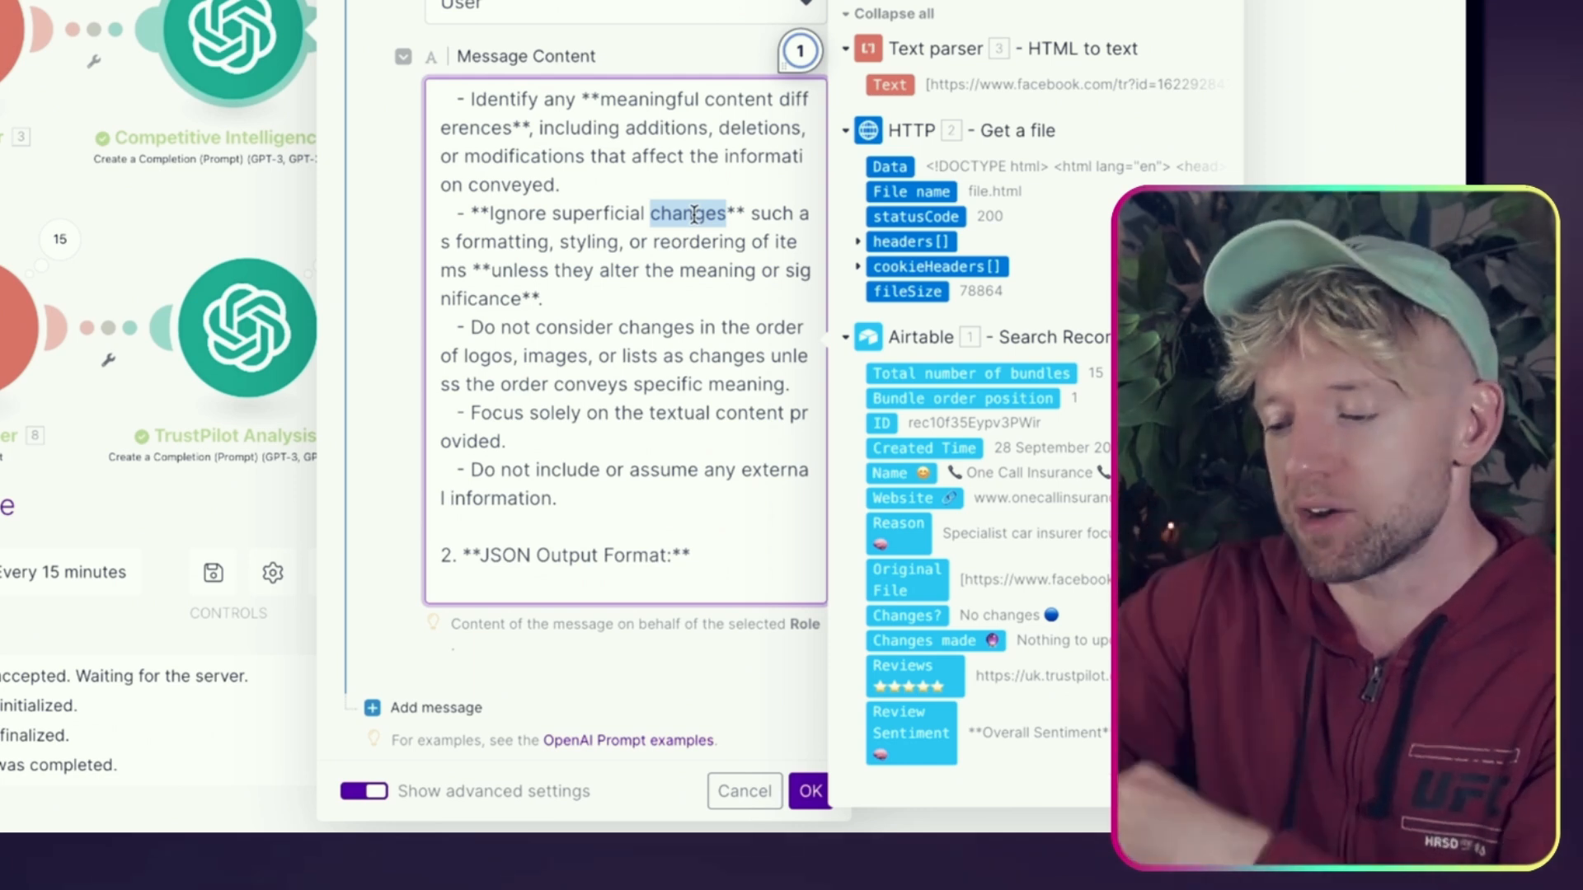
scroll(653, 349, down, 1)
double_click(653, 337)
click(651, 309)
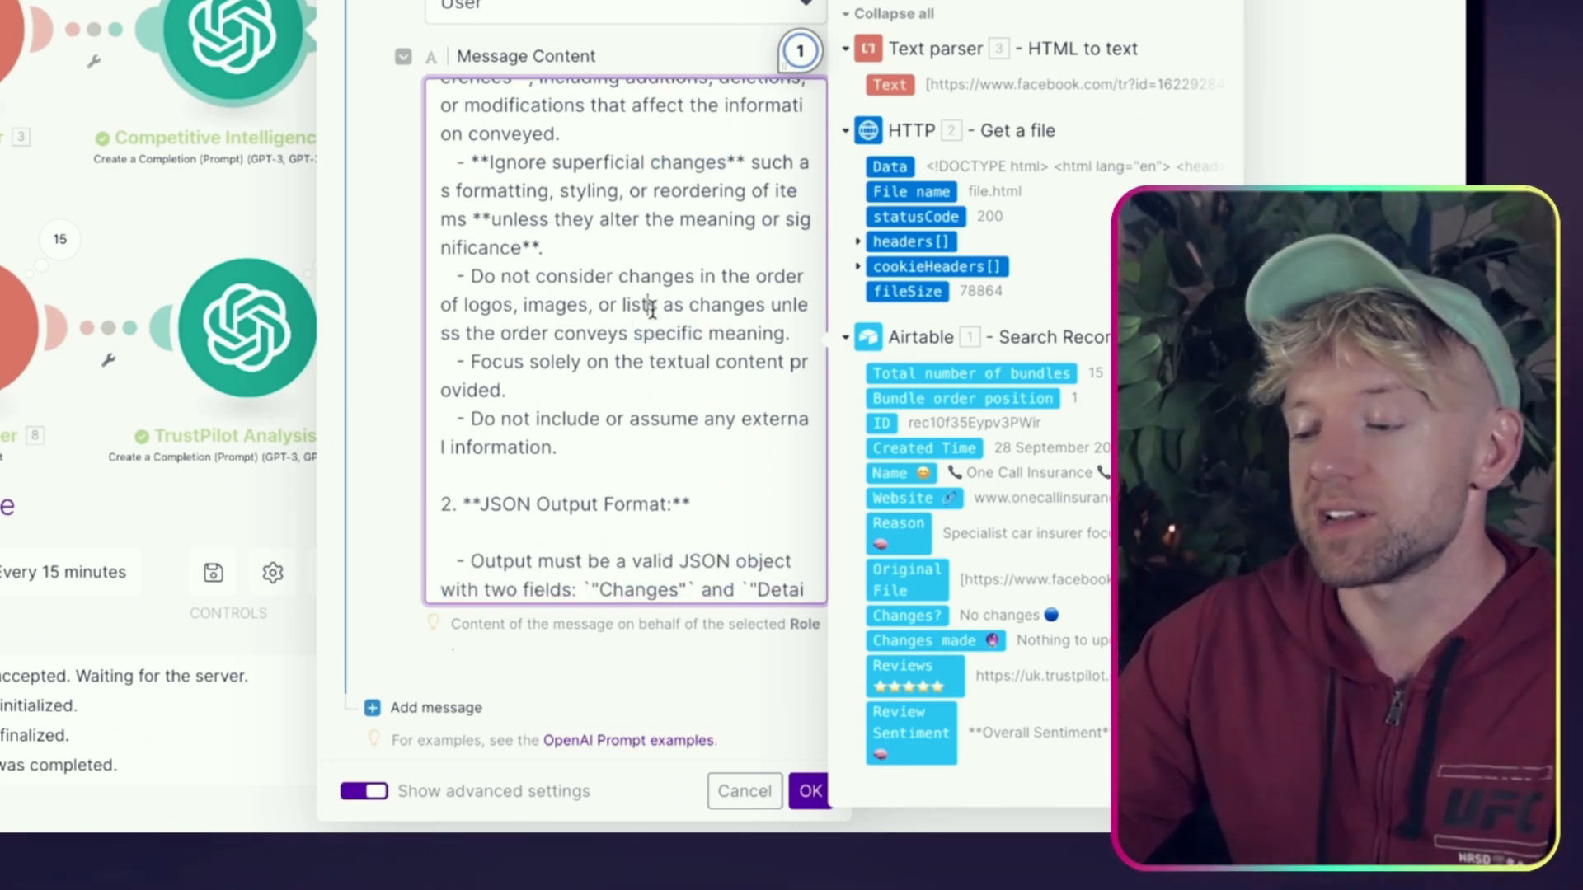
triple_click(653, 310)
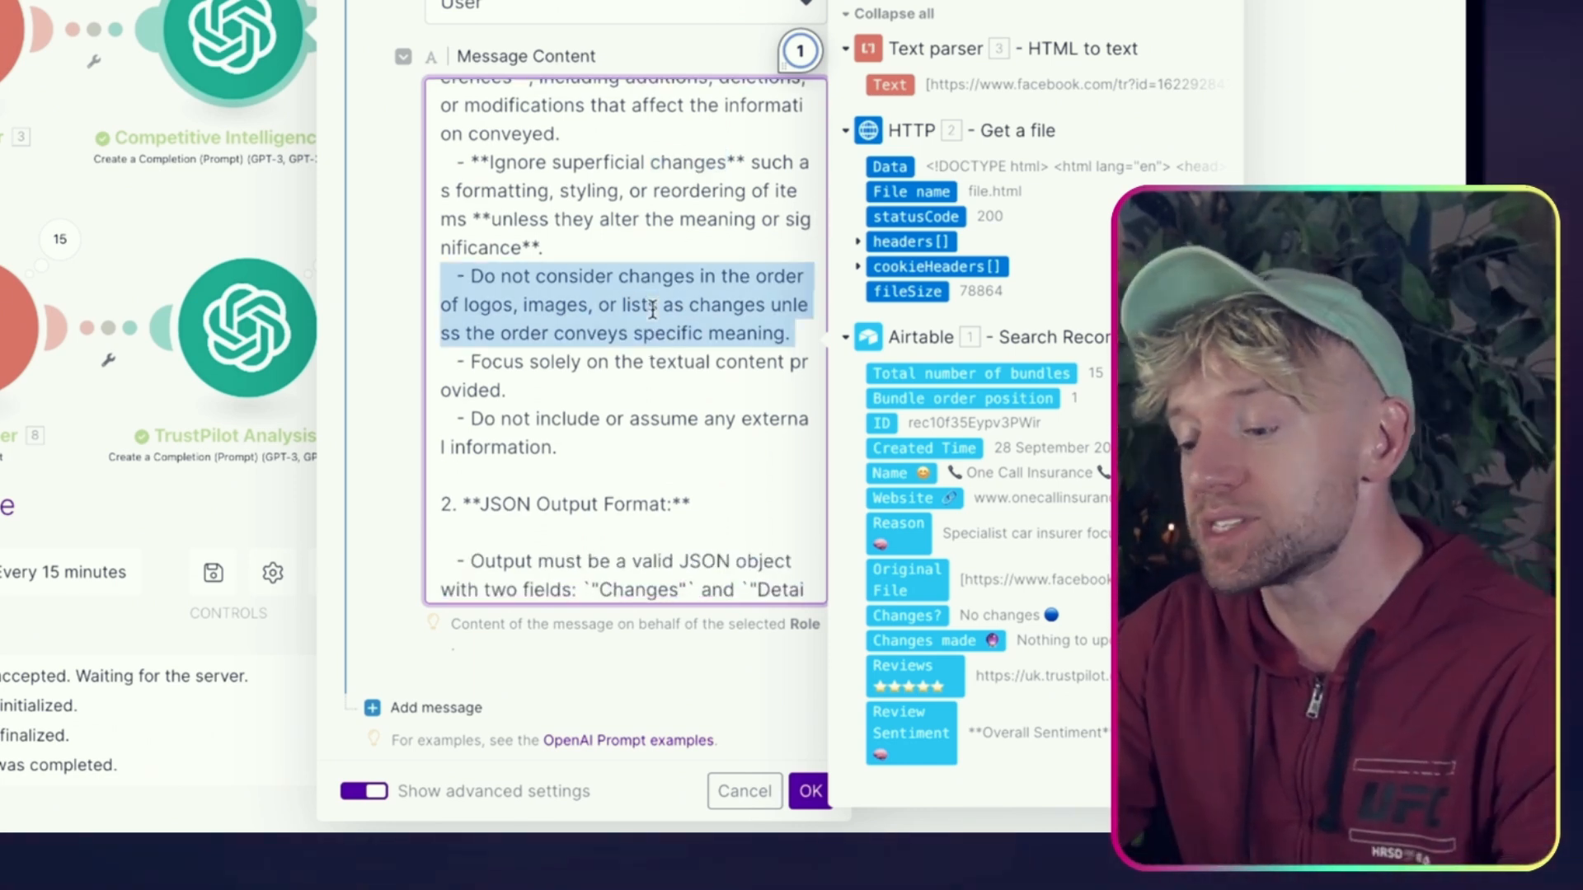
click(652, 309)
scroll(665, 337, down, 1)
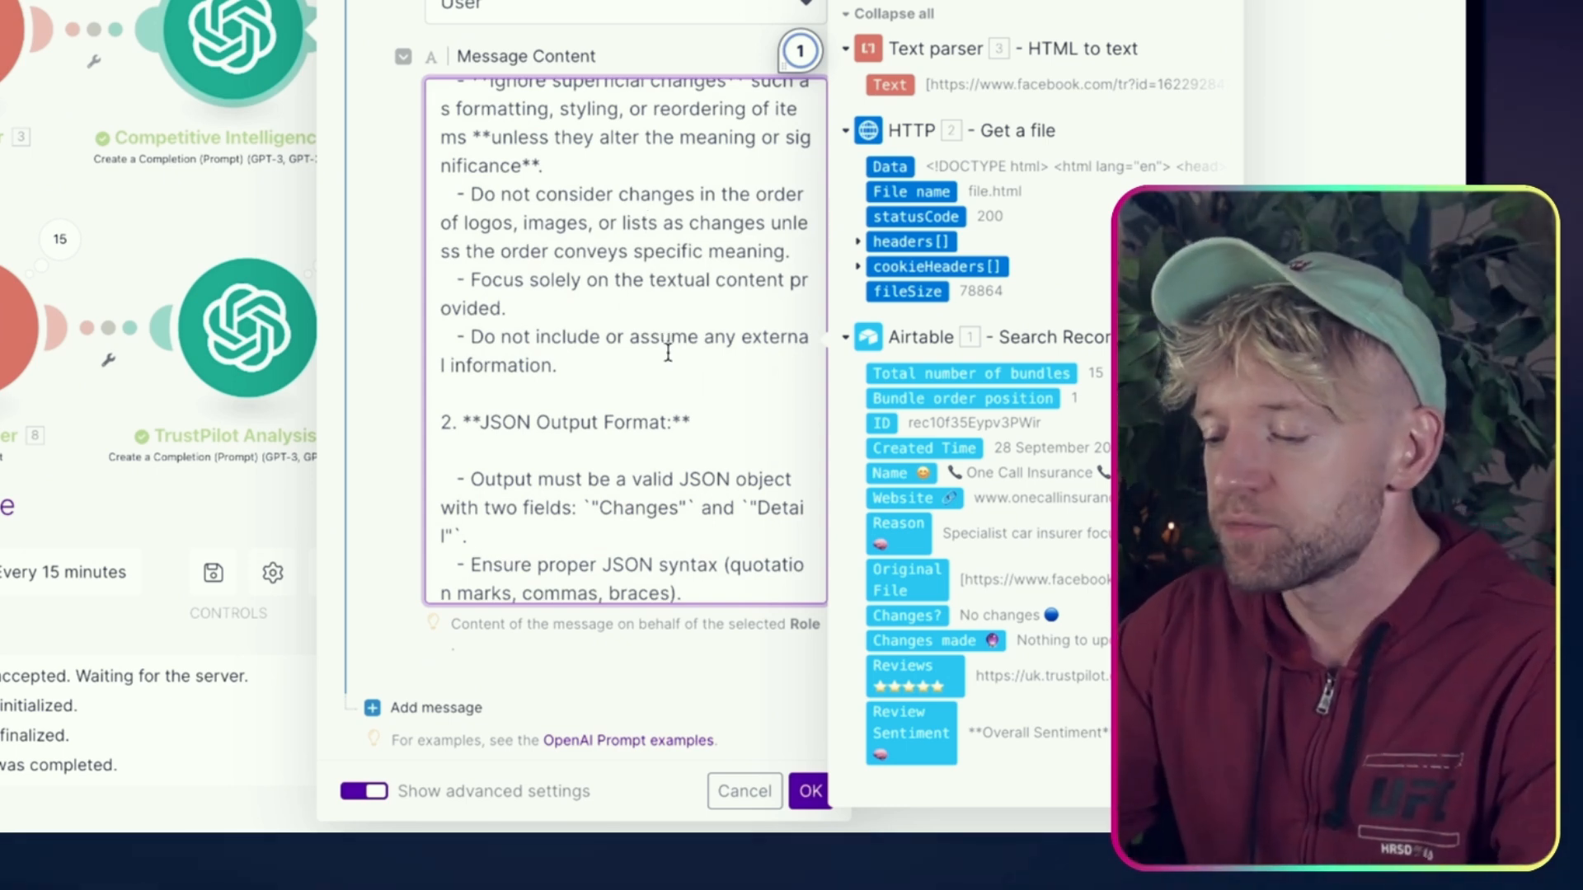
scroll(668, 353, down, 4)
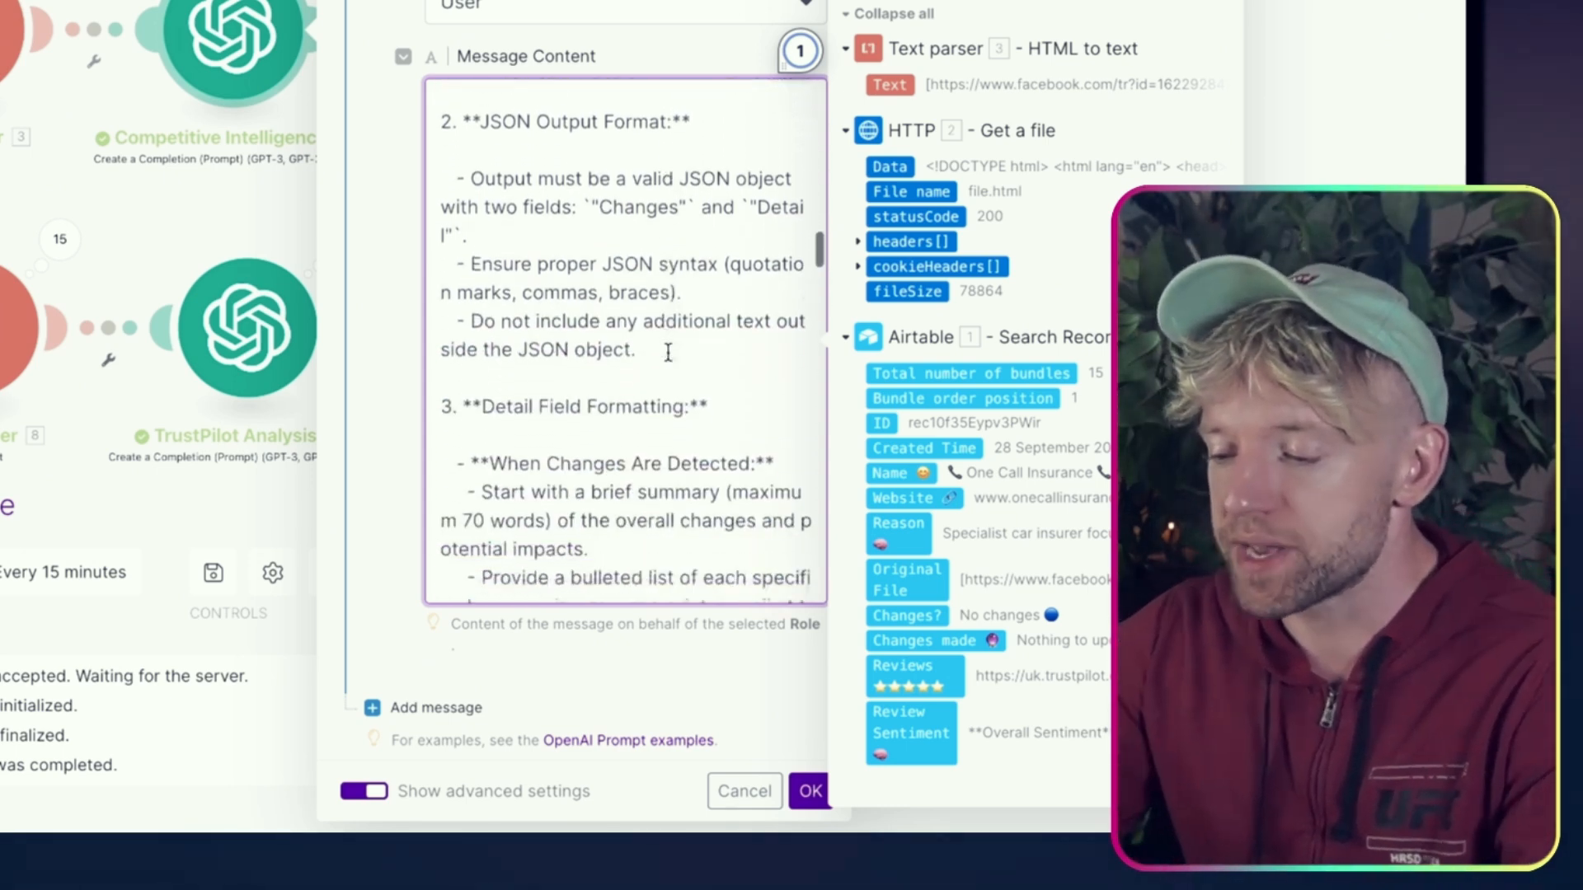
scroll(668, 352, down, 2)
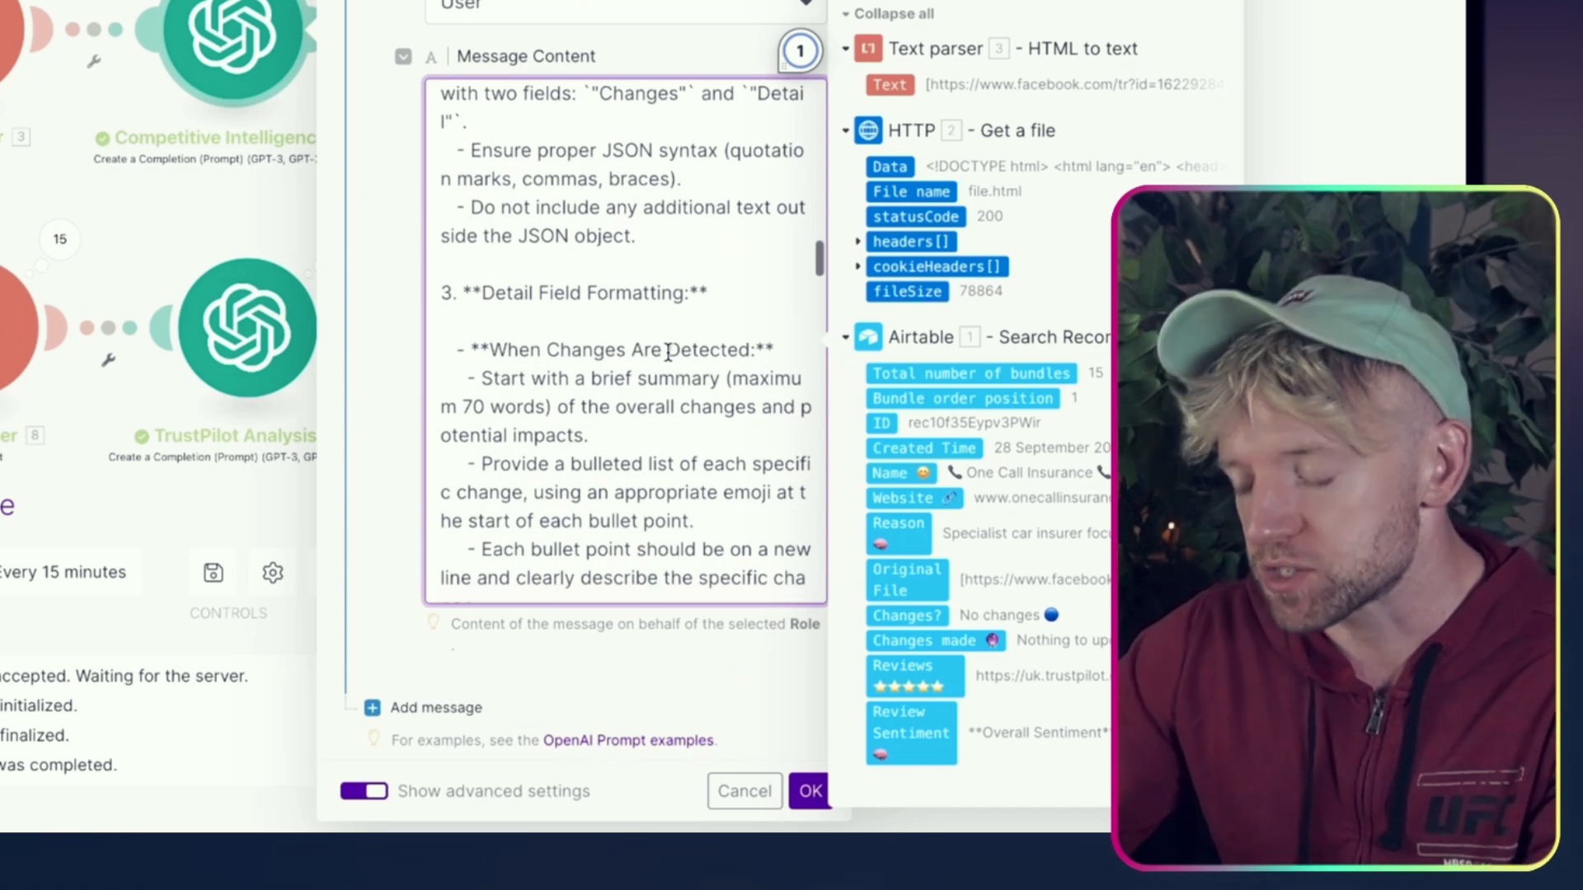
scroll(668, 352, down, 4)
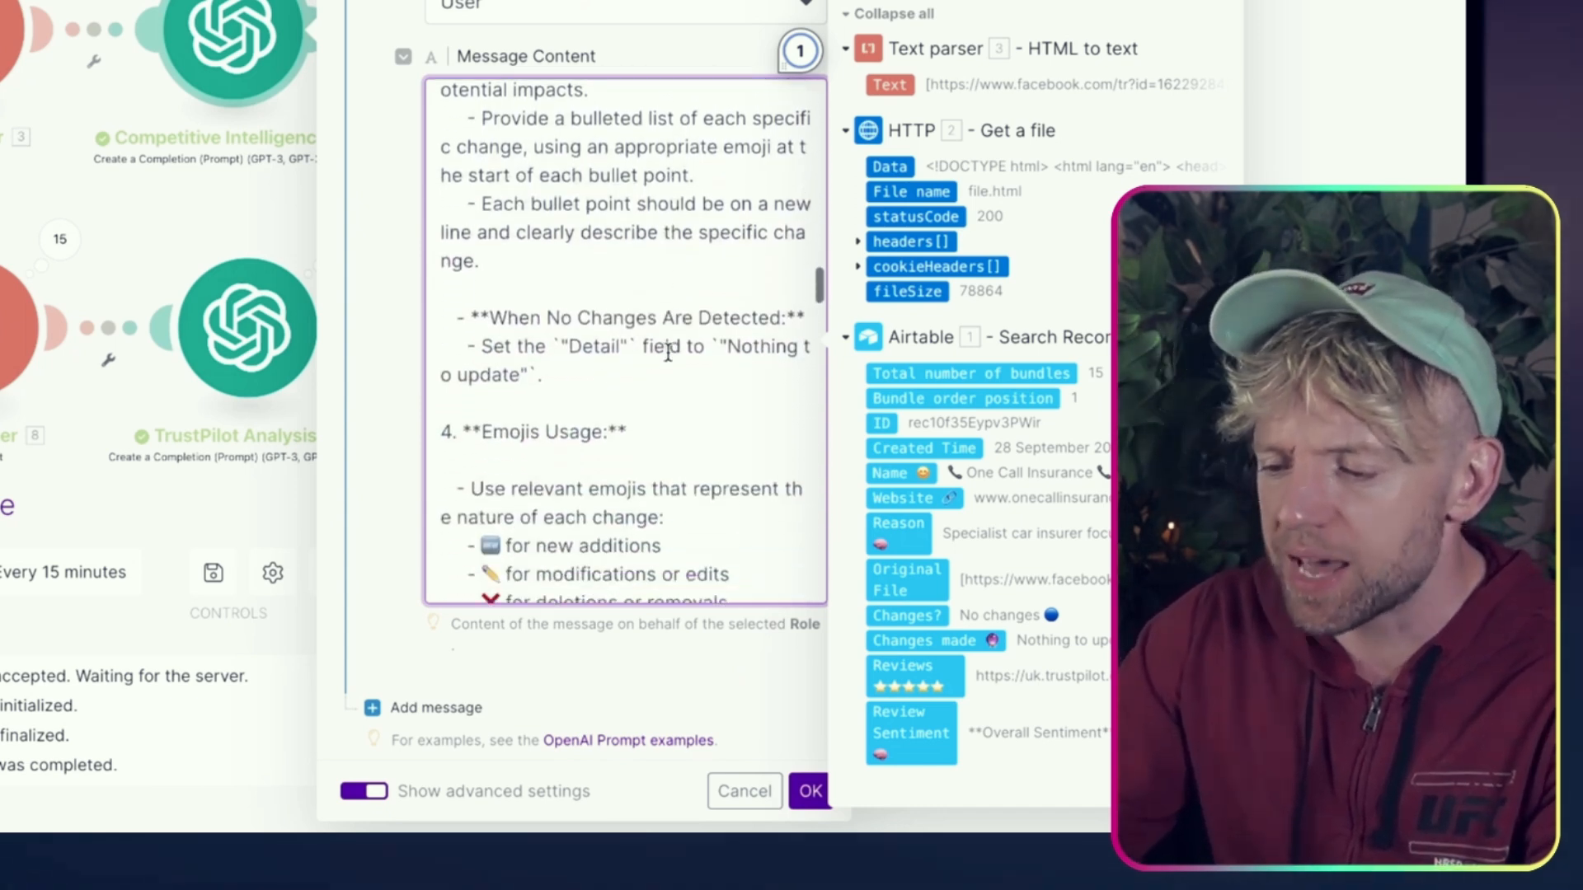
Examine the prompt's rules on emoji usage, style guidelines and validation
scroll(668, 353, down, 3)
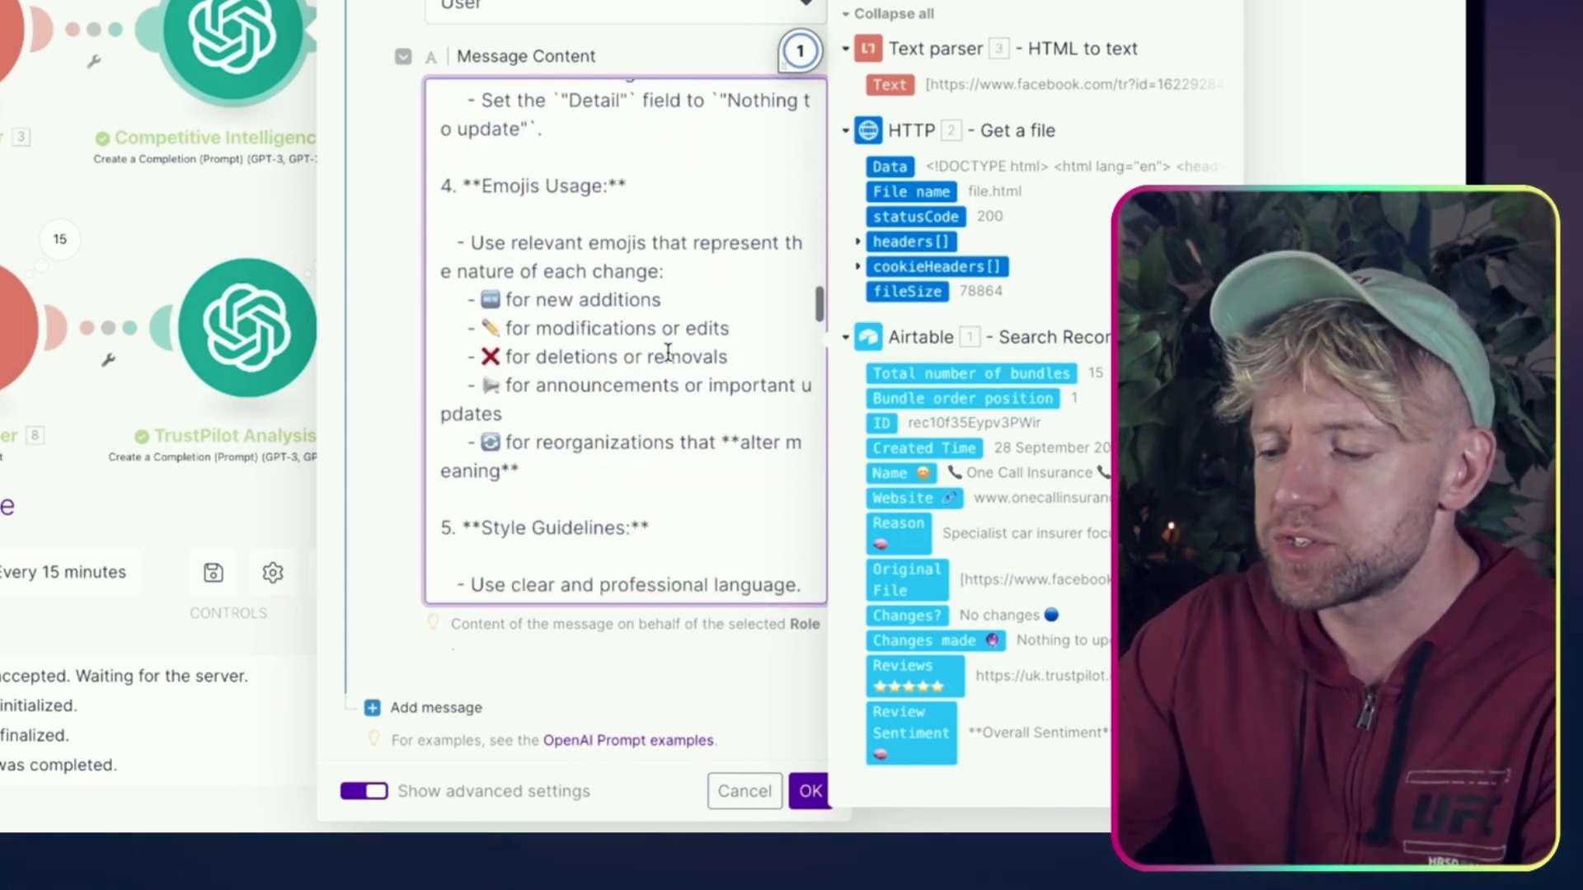
scroll(668, 353, down, 1)
drag(534, 248, 565, 397)
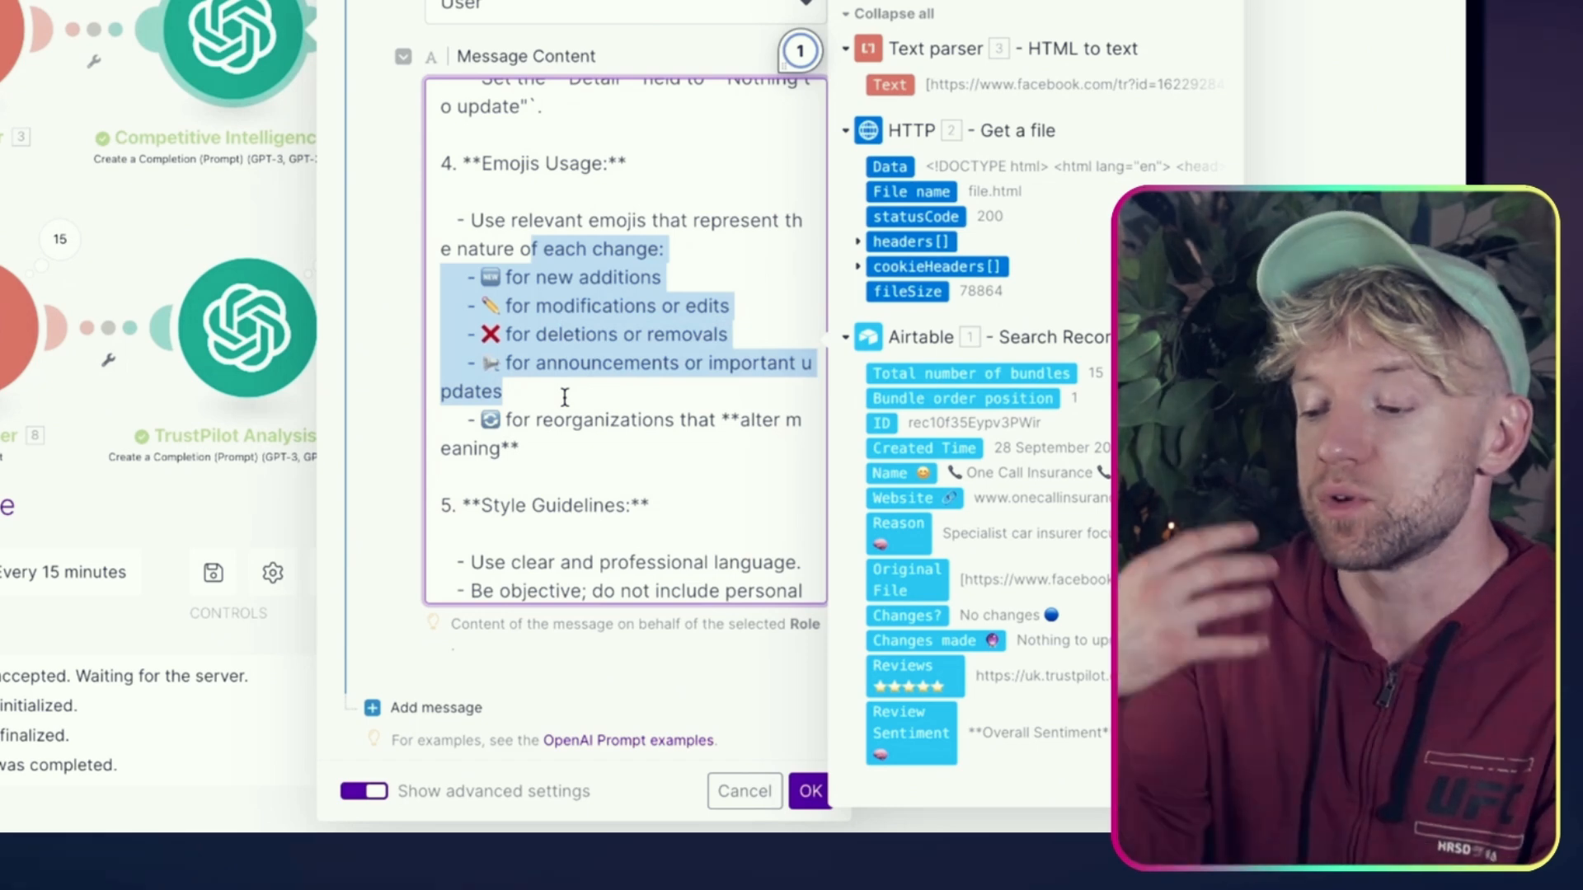
click(565, 397)
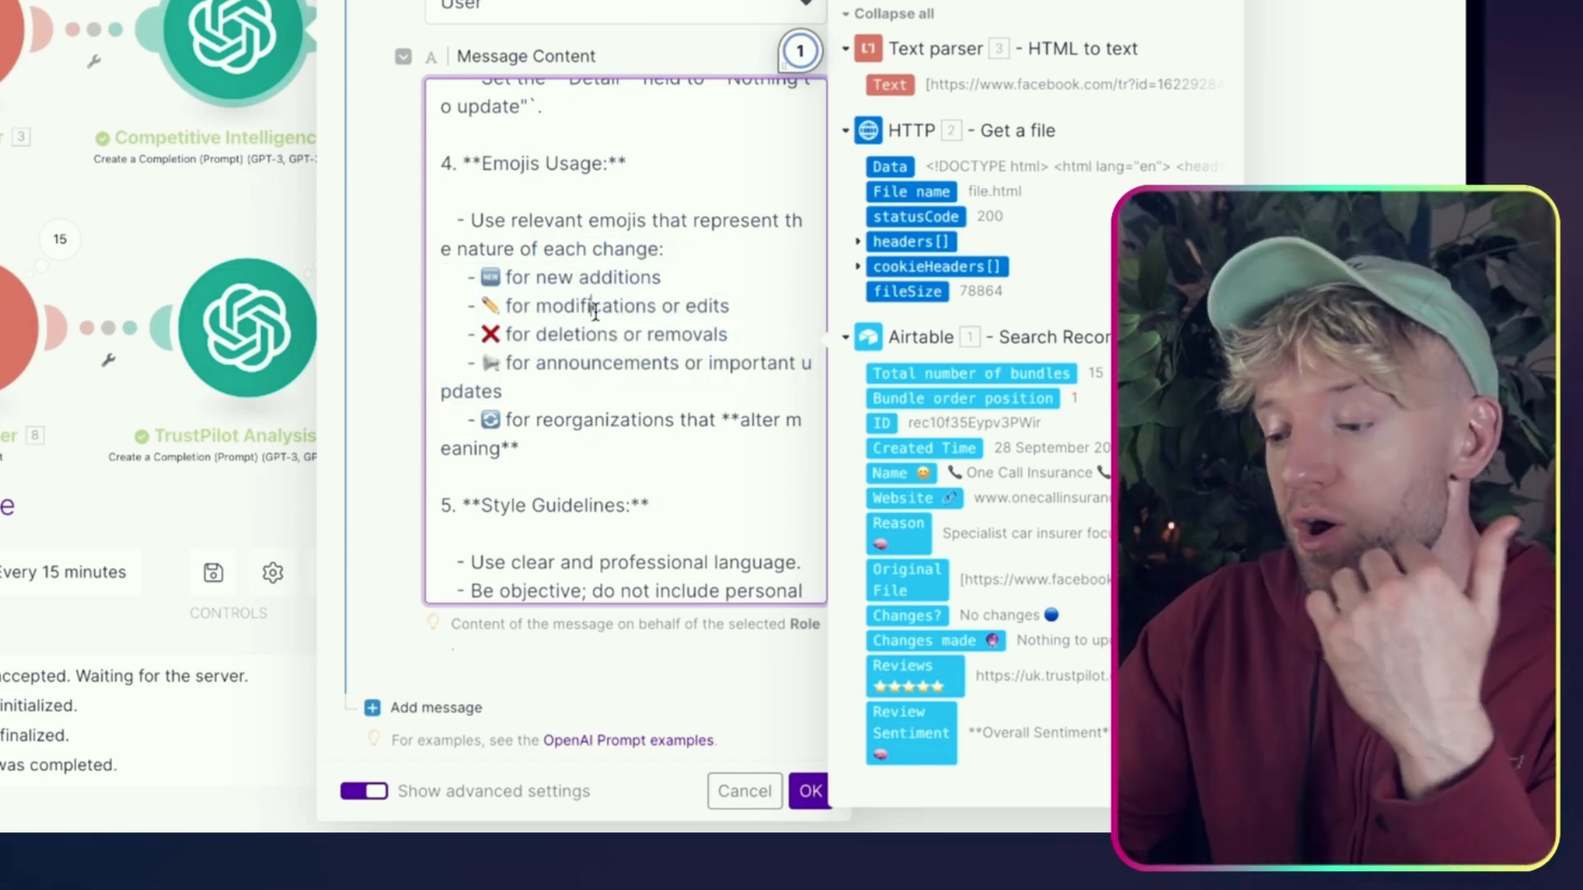
scroll(600, 240, down, 1)
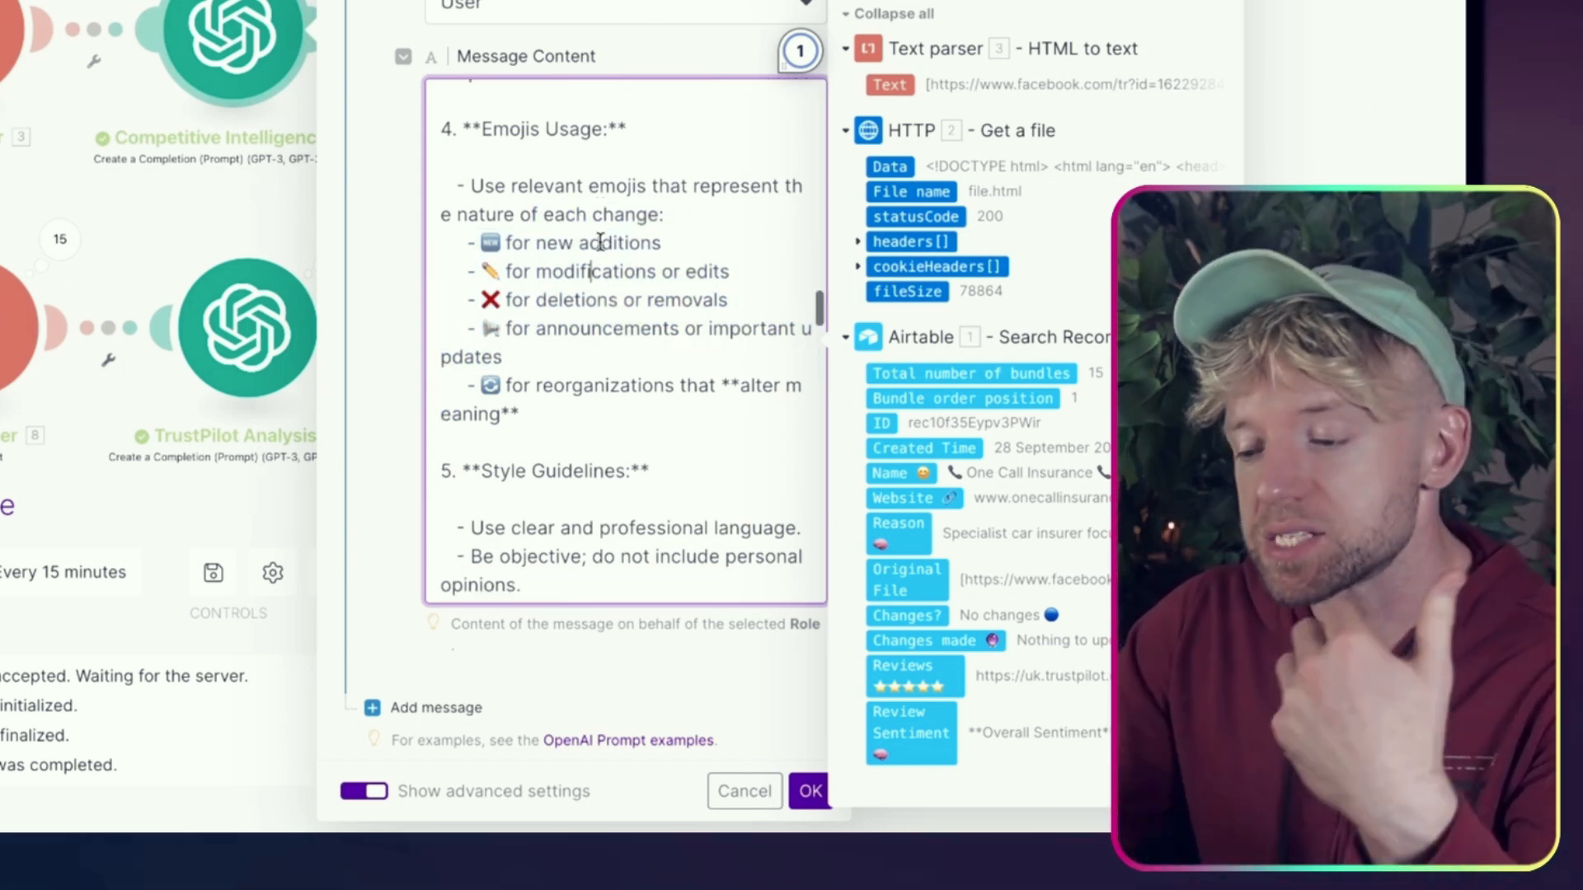
drag(654, 244, 503, 243)
drag(604, 271, 488, 295)
drag(599, 357, 489, 314)
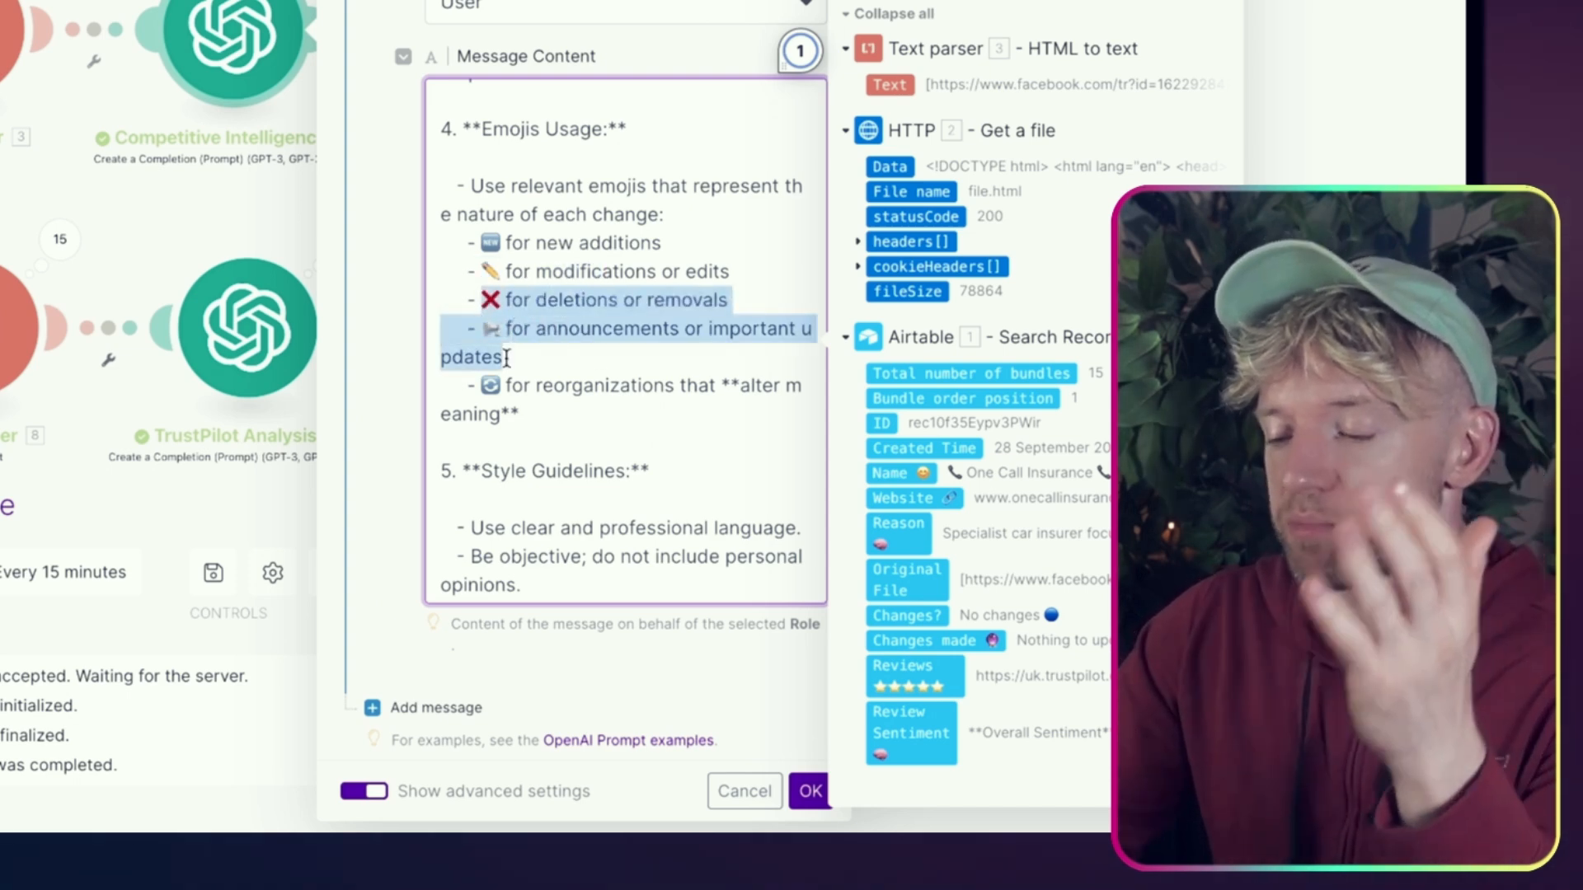
scroll(519, 392, down, 6)
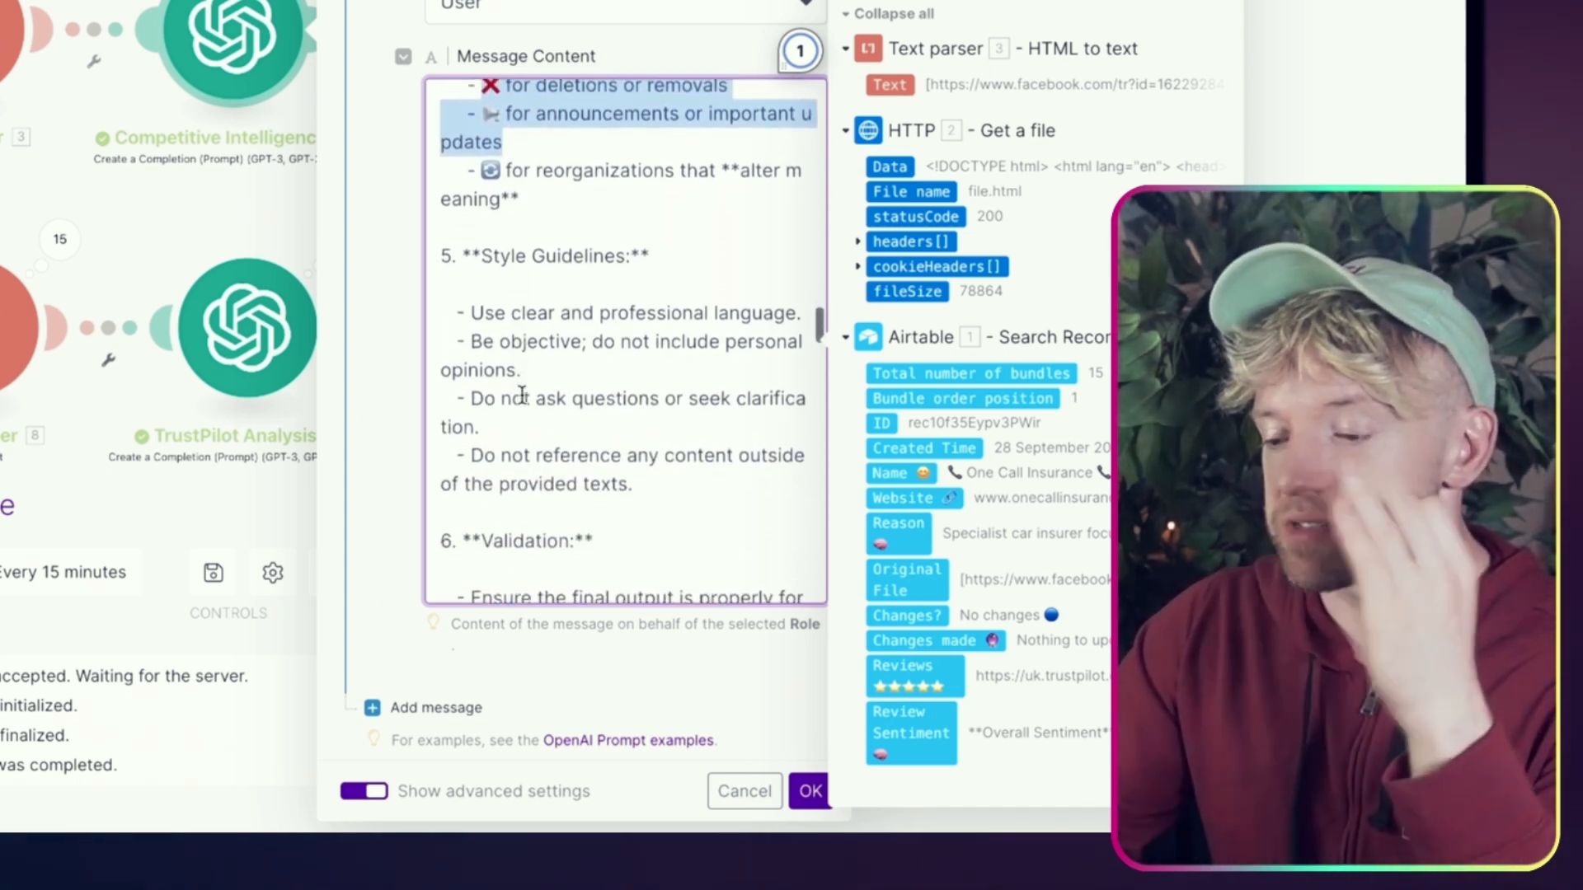
scroll(522, 394, down, 2)
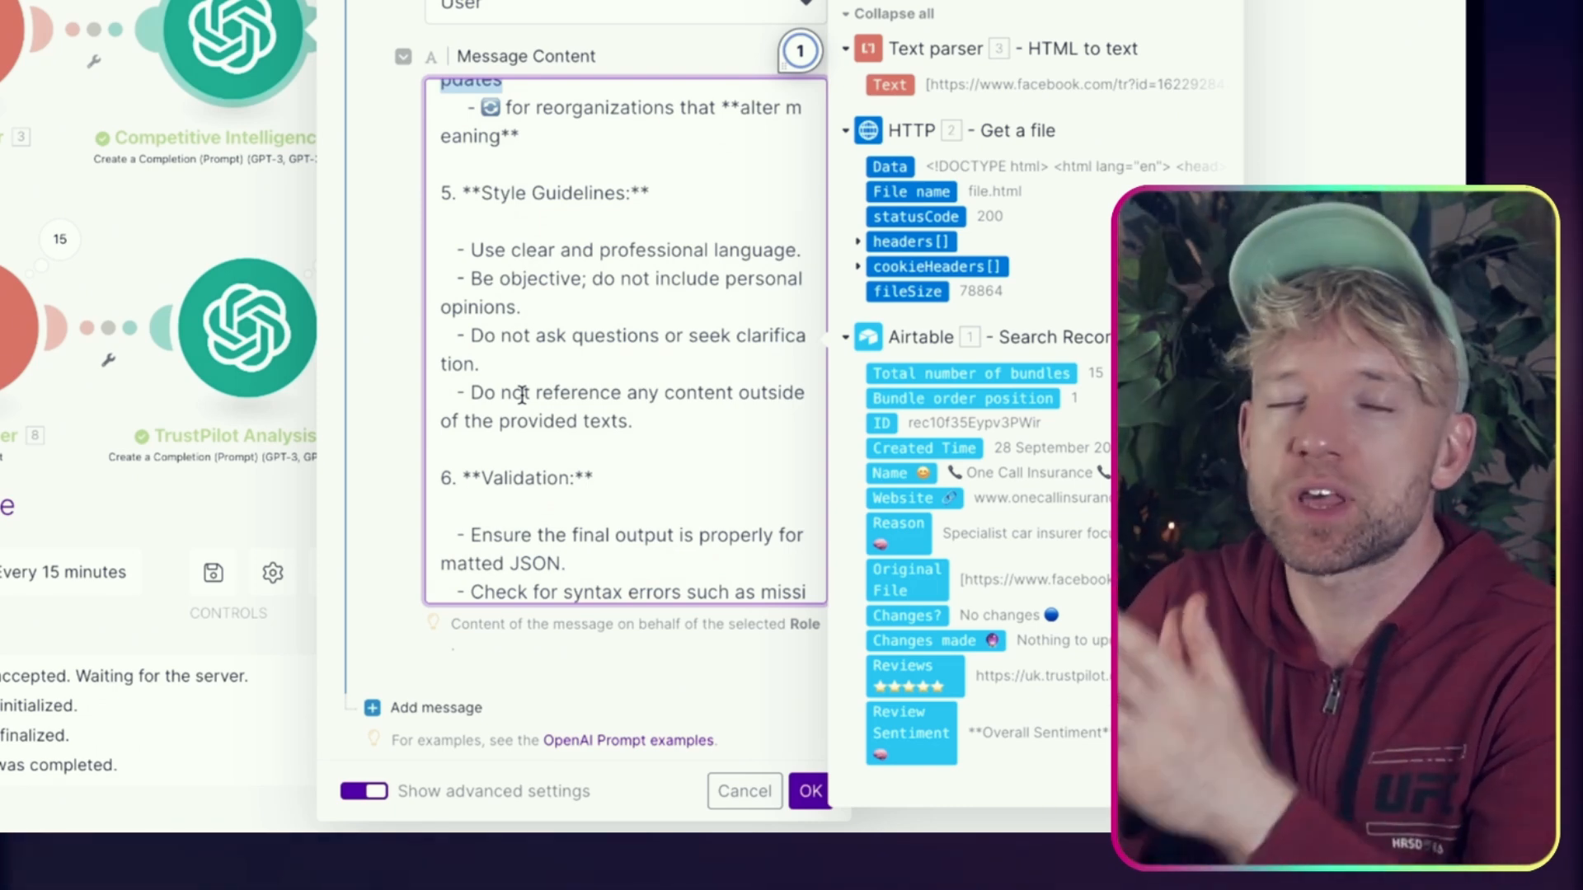
scroll(530, 445, down, 1)
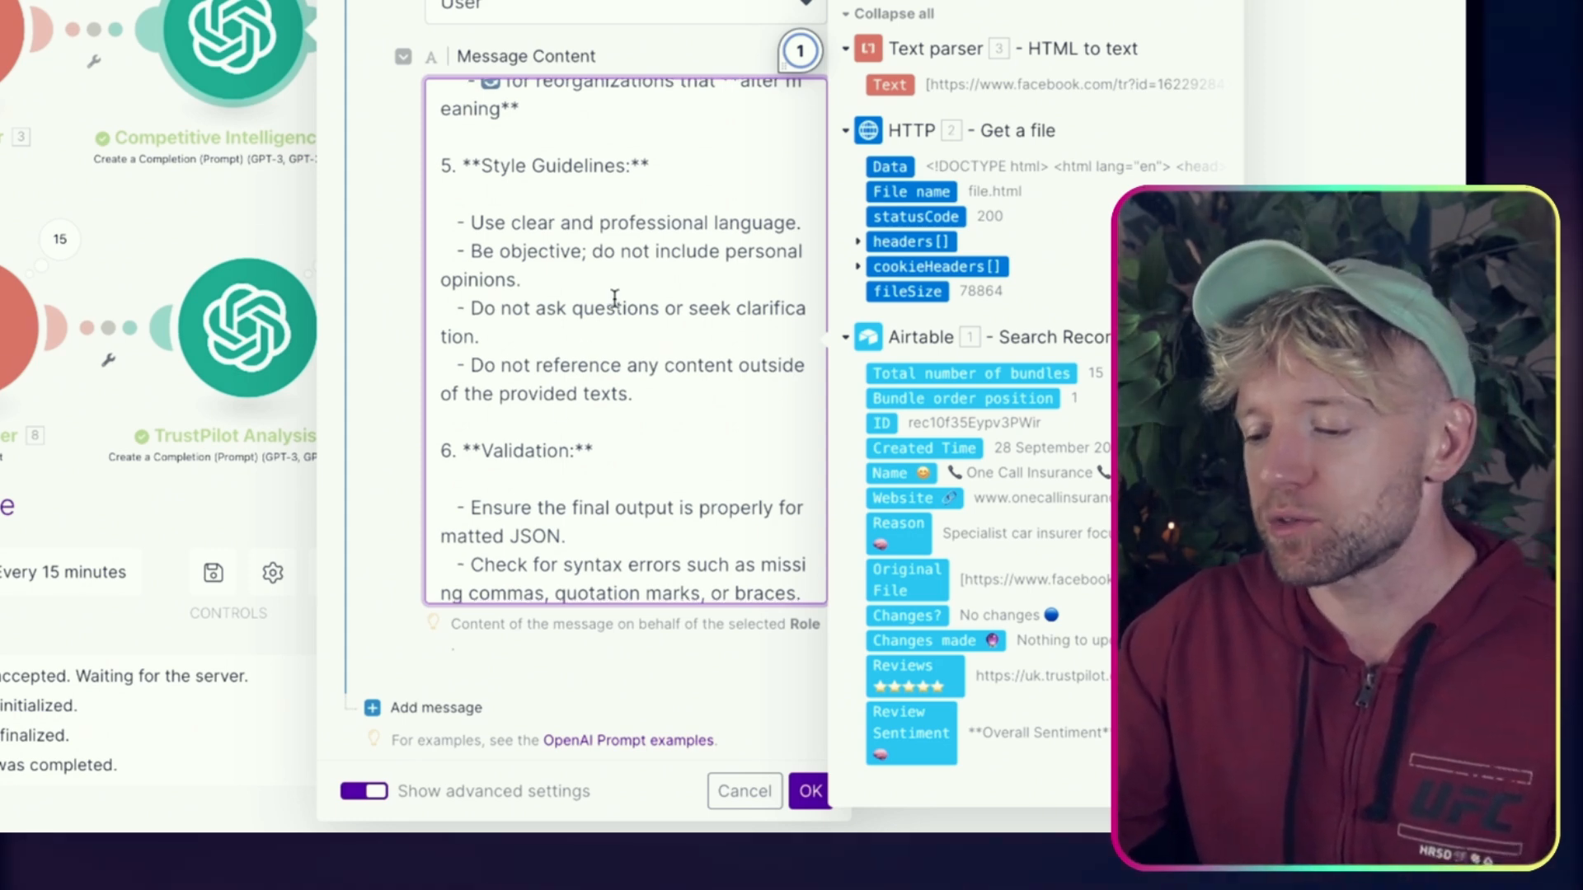
scroll(614, 299, down, 1)
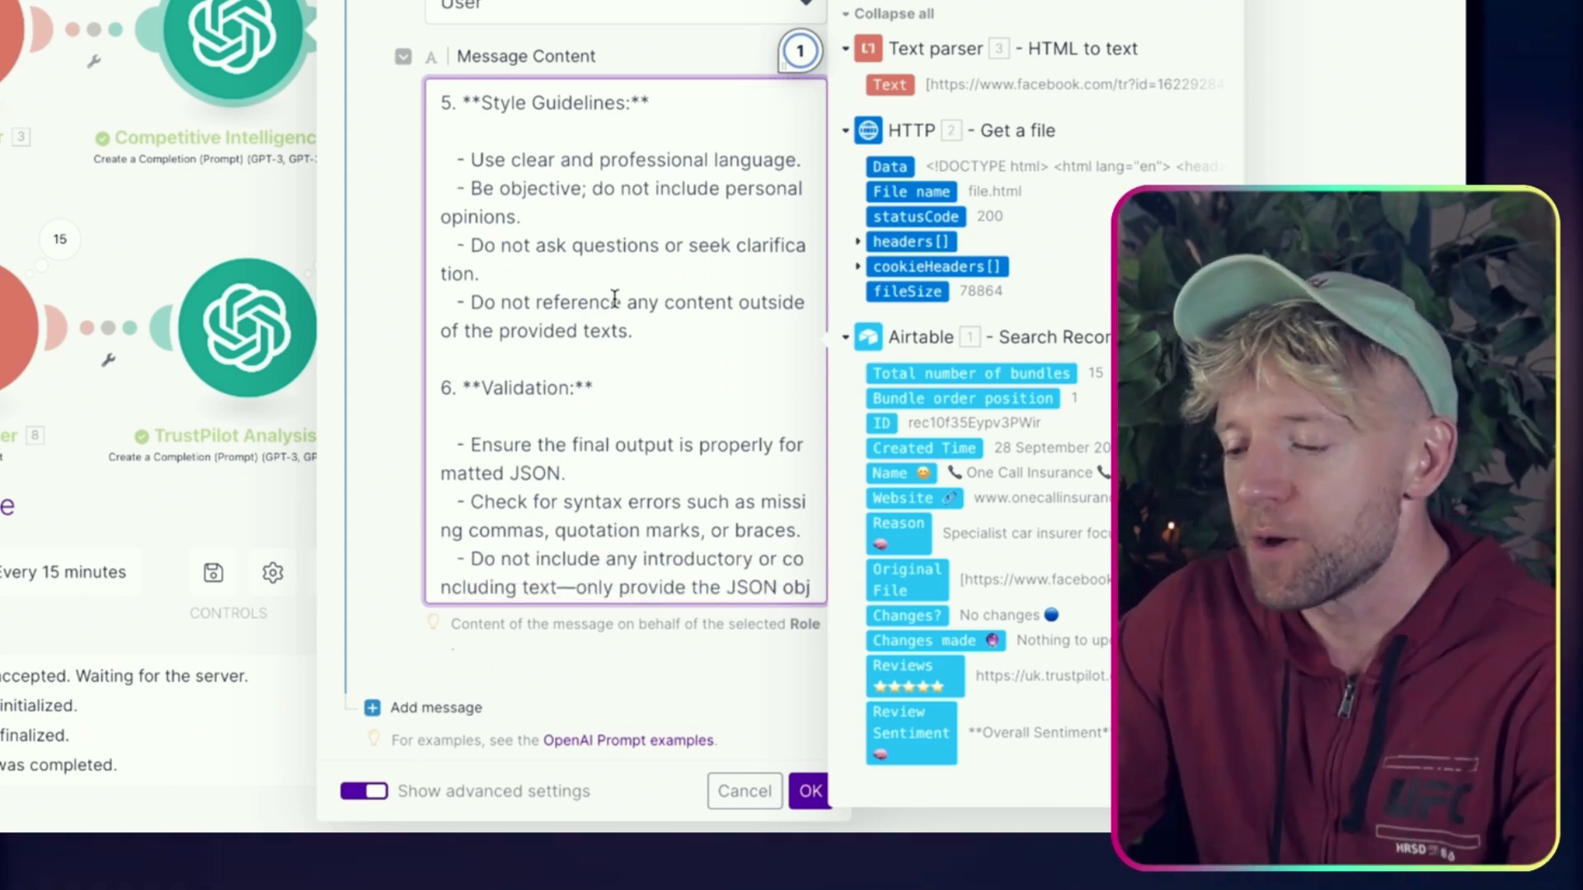
scroll(614, 299, down, 4)
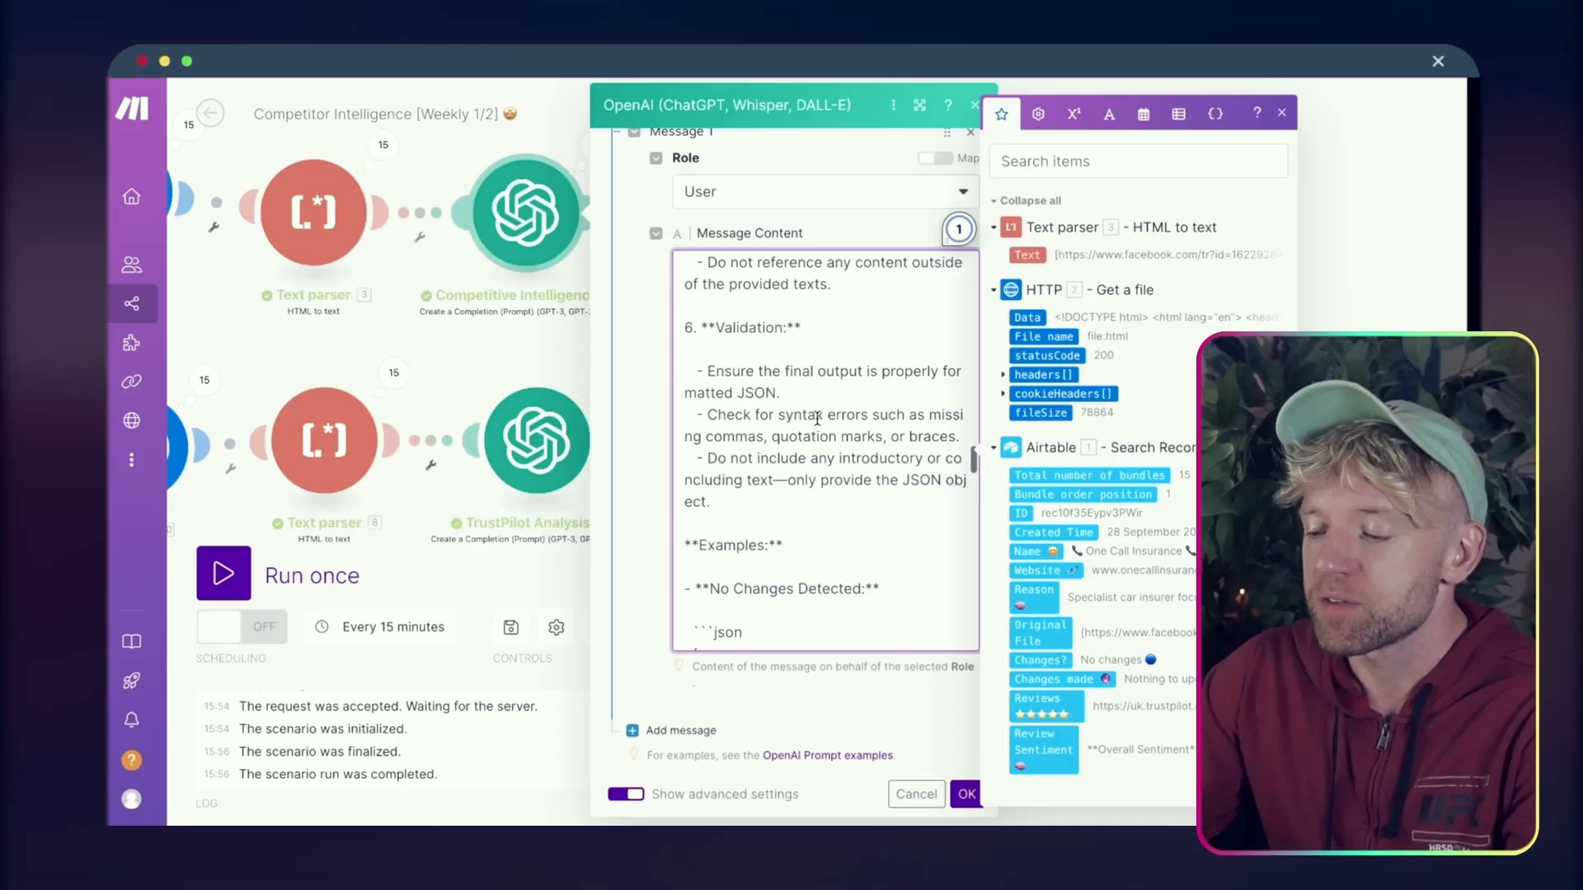
Copy the entire example prompt into Message 1's Message Content in the OpenAI module of the 1/2 Competitive intelligence (B2G) scenario
scroll(817, 418, down, 2)
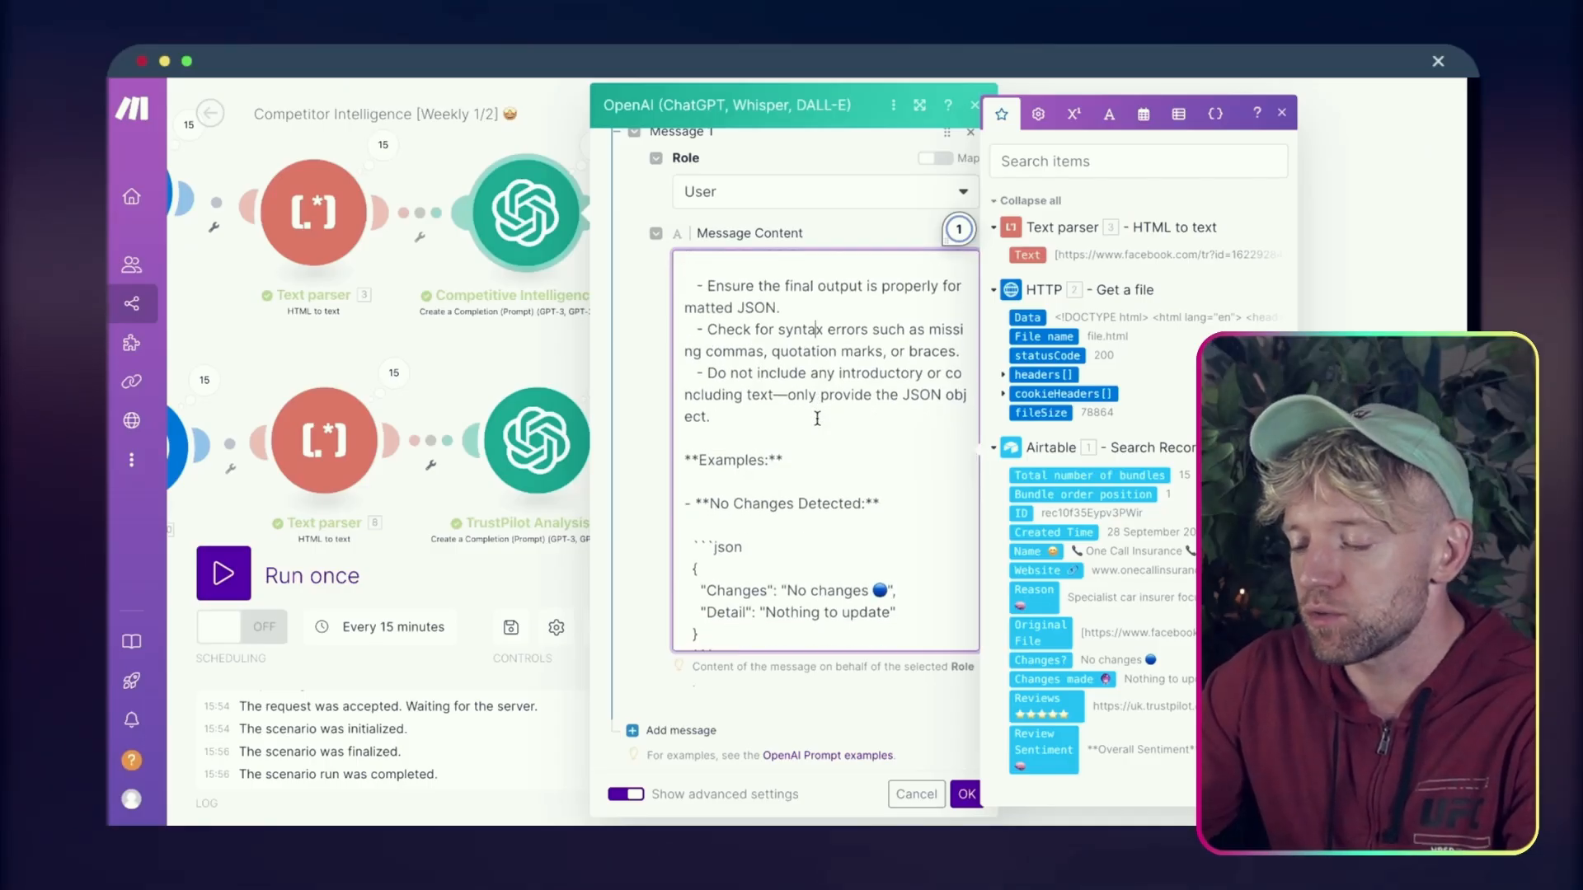
scroll(817, 418, down, 2)
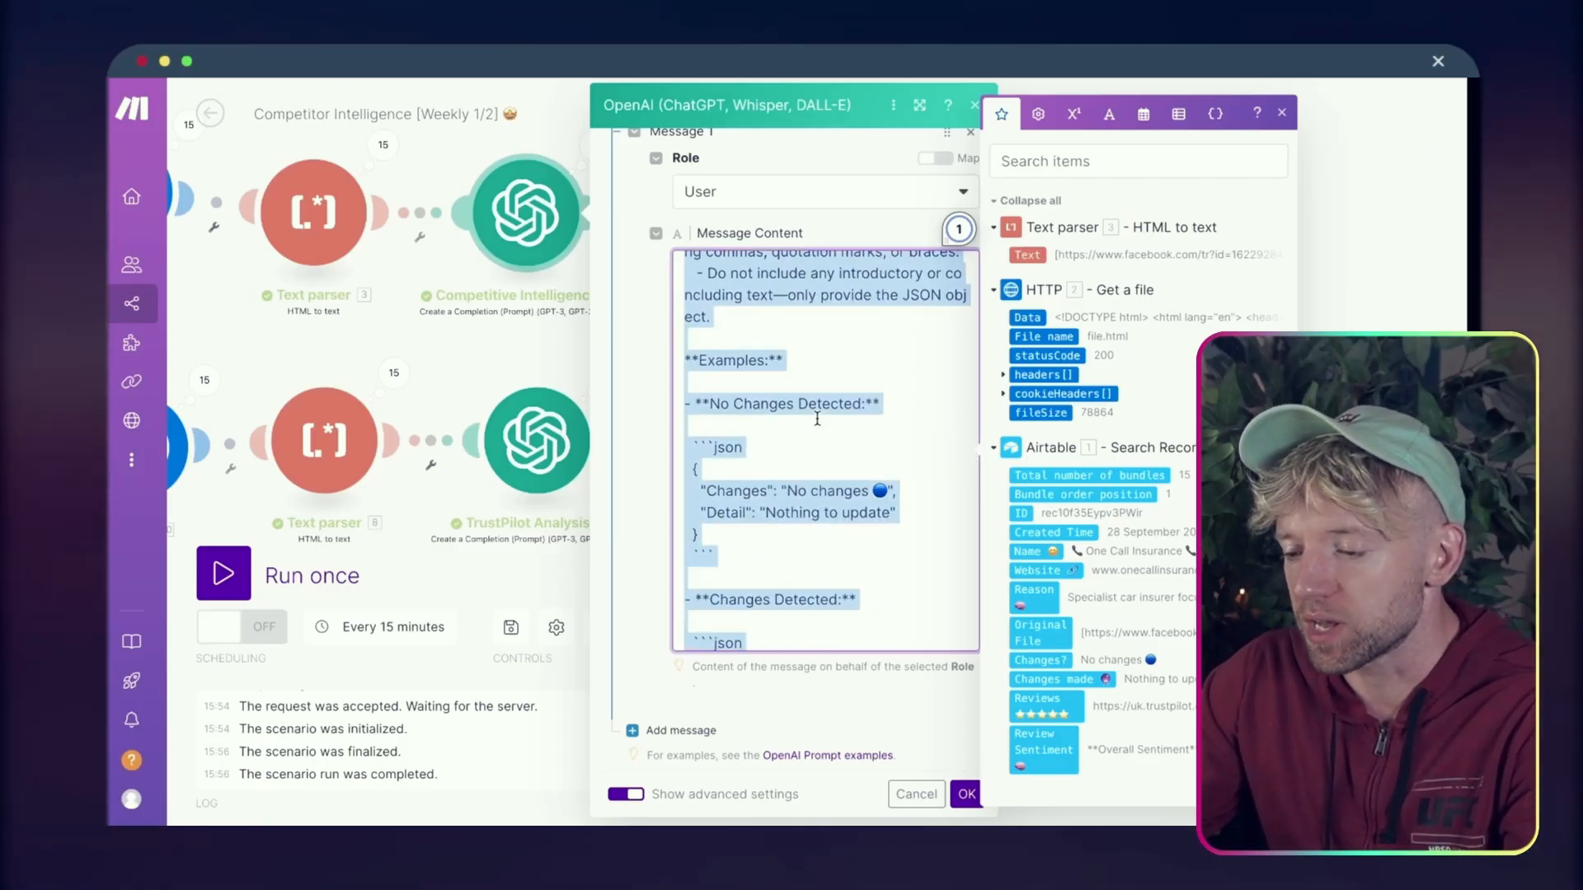
click(963, 794)
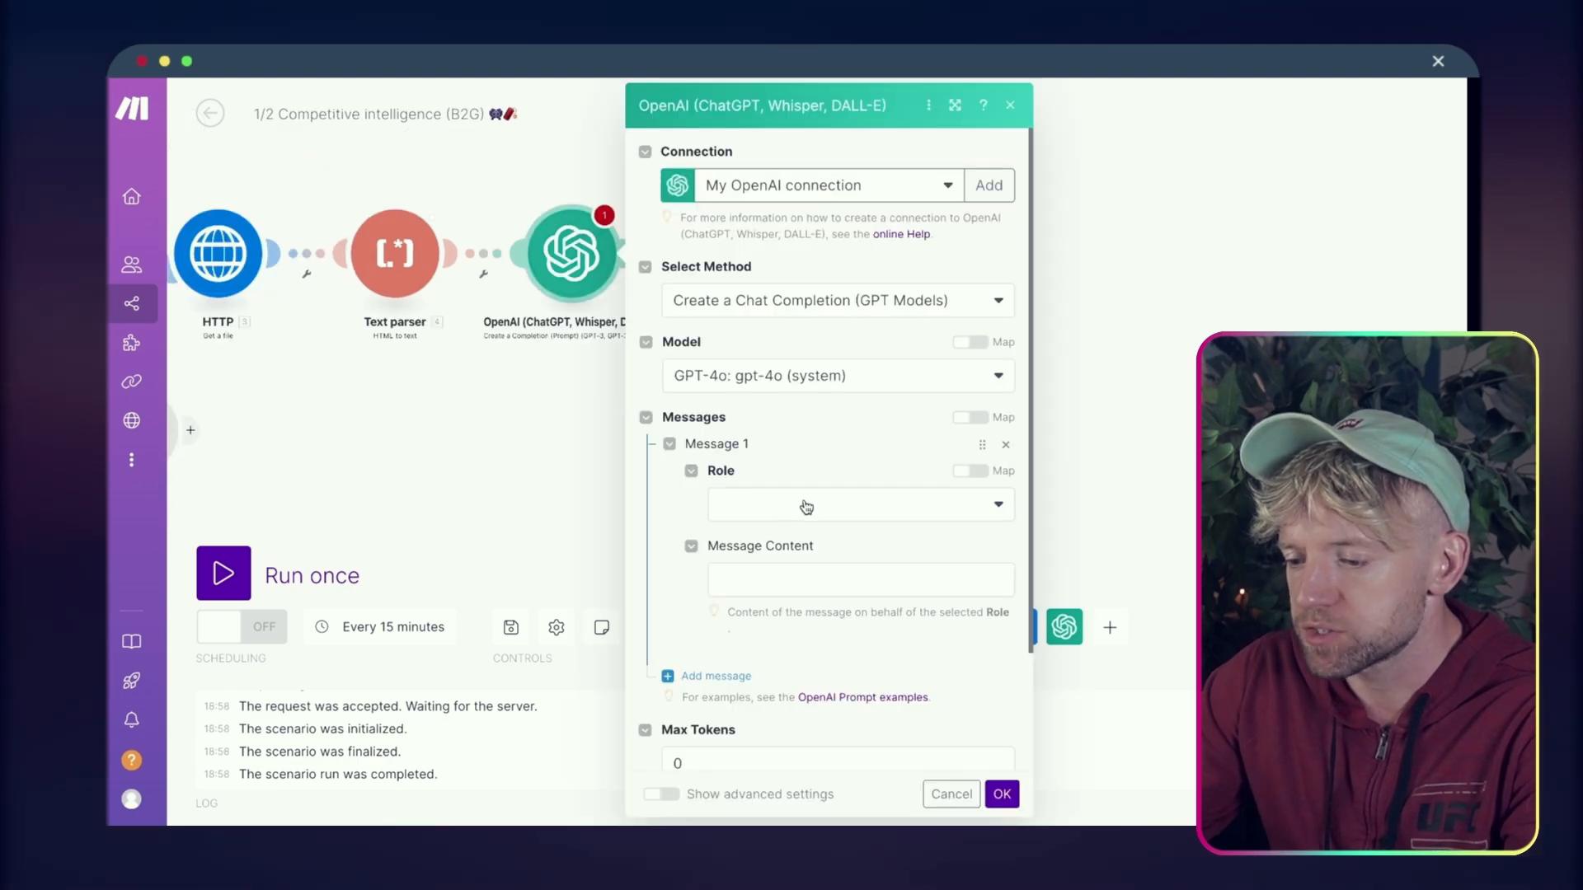
click(824, 579)
key(super+v)
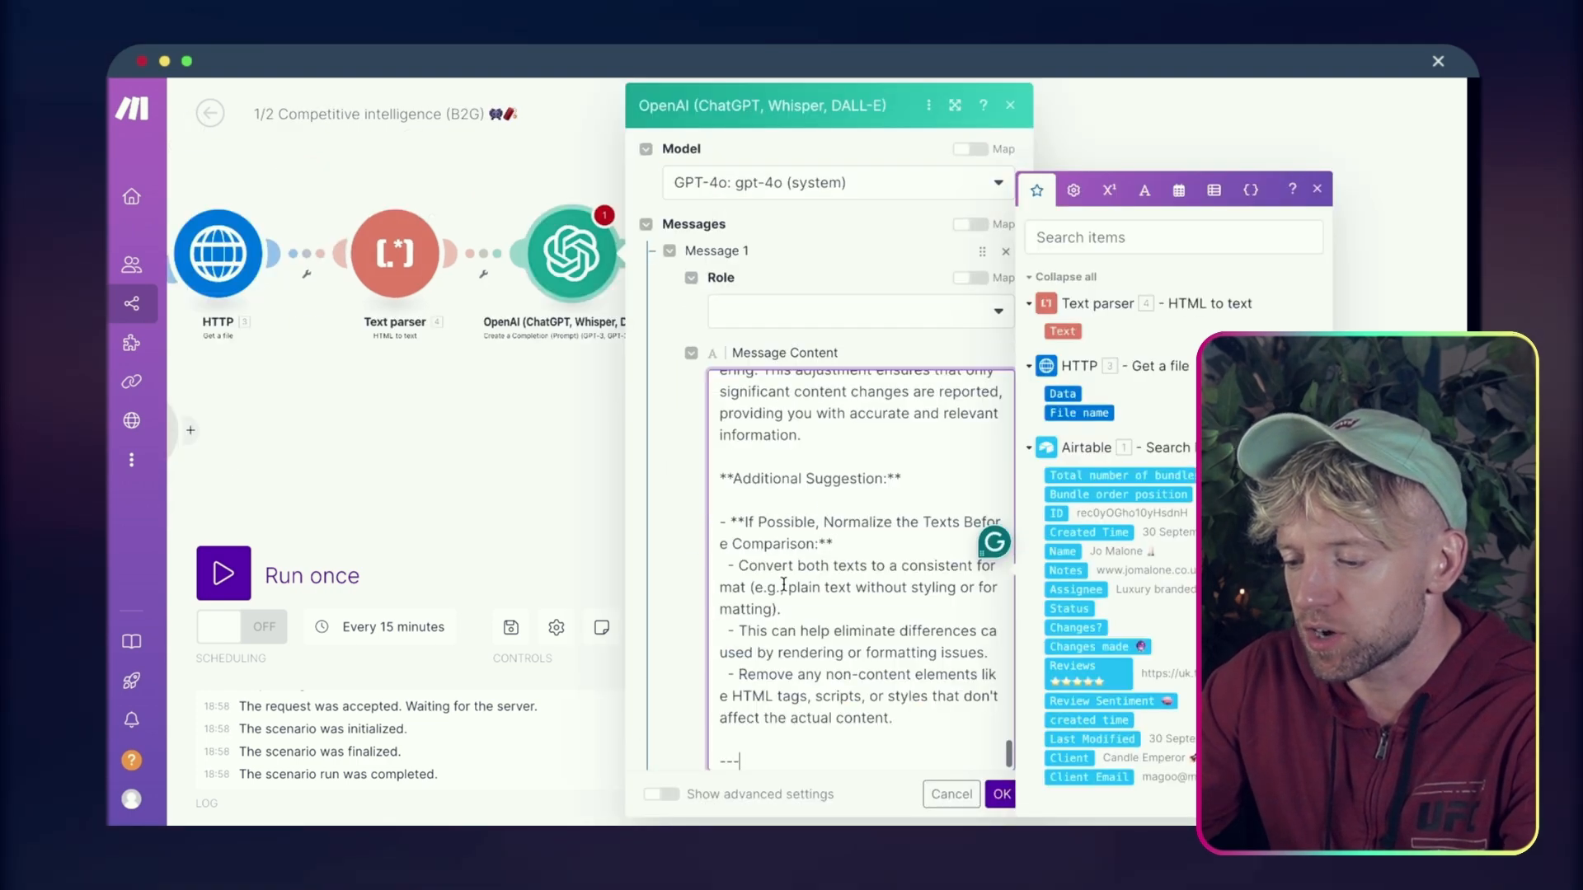
scroll(822, 563, up, 3)
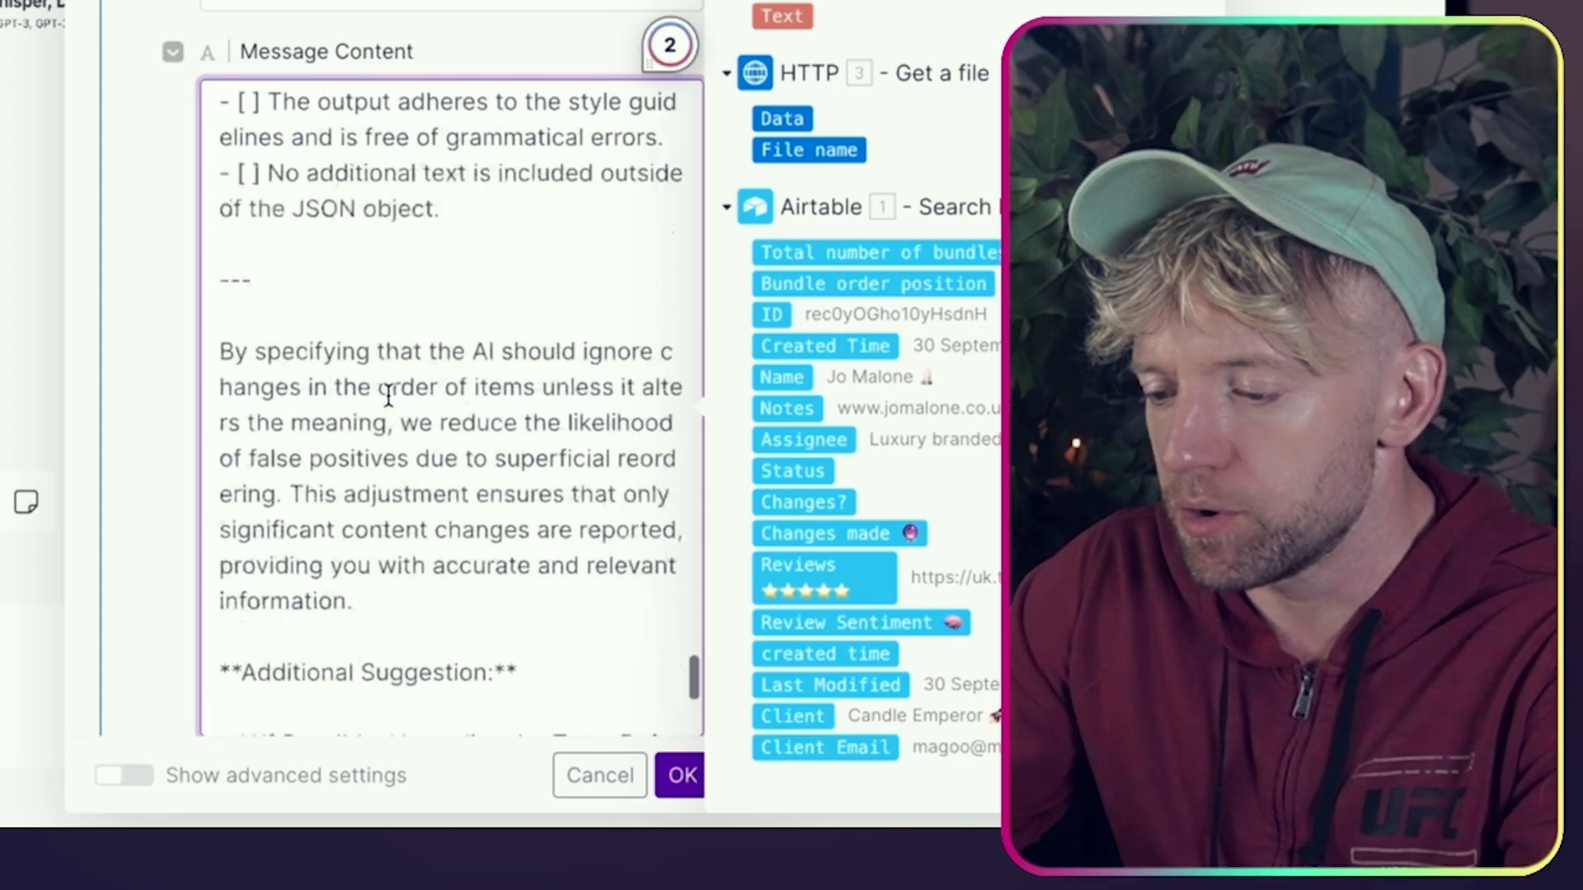
scroll(388, 396, up, 5)
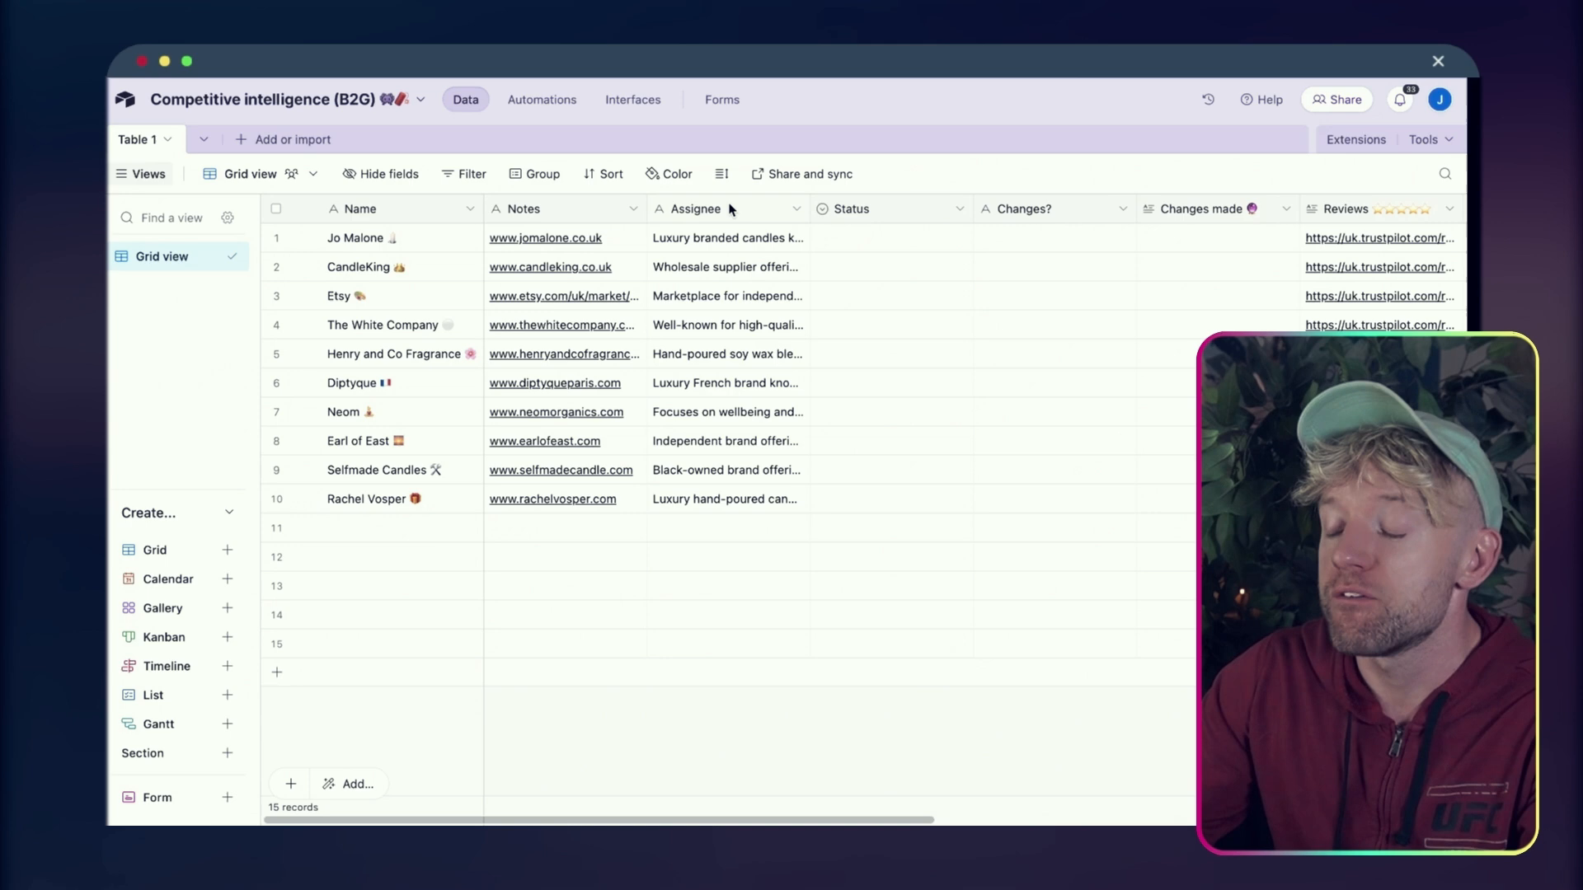
right_click(729, 209)
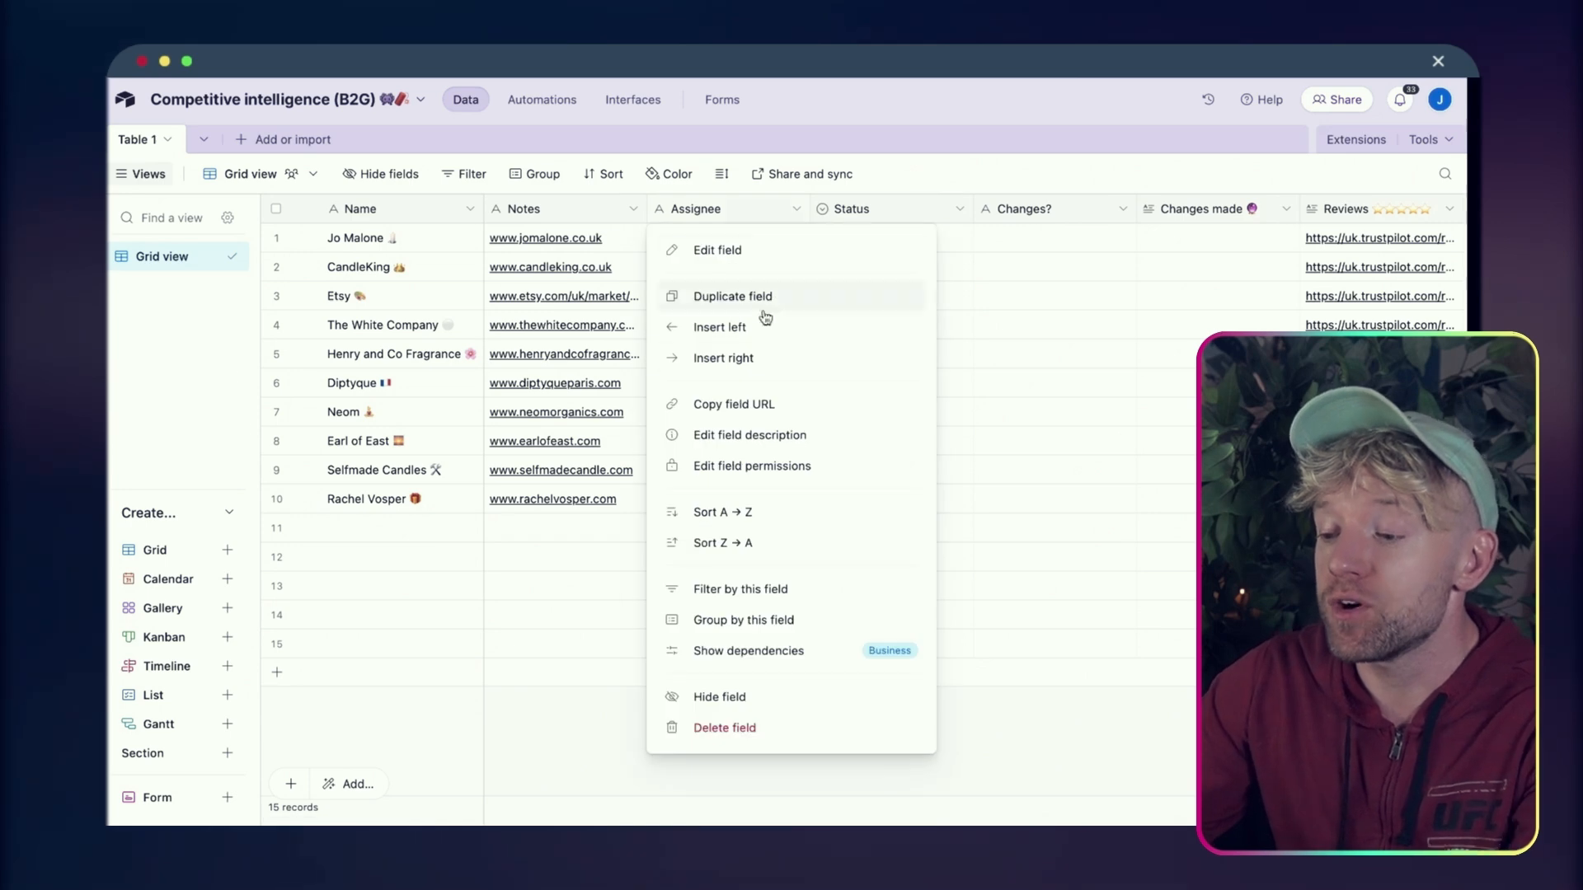
click(775, 359)
text(E)
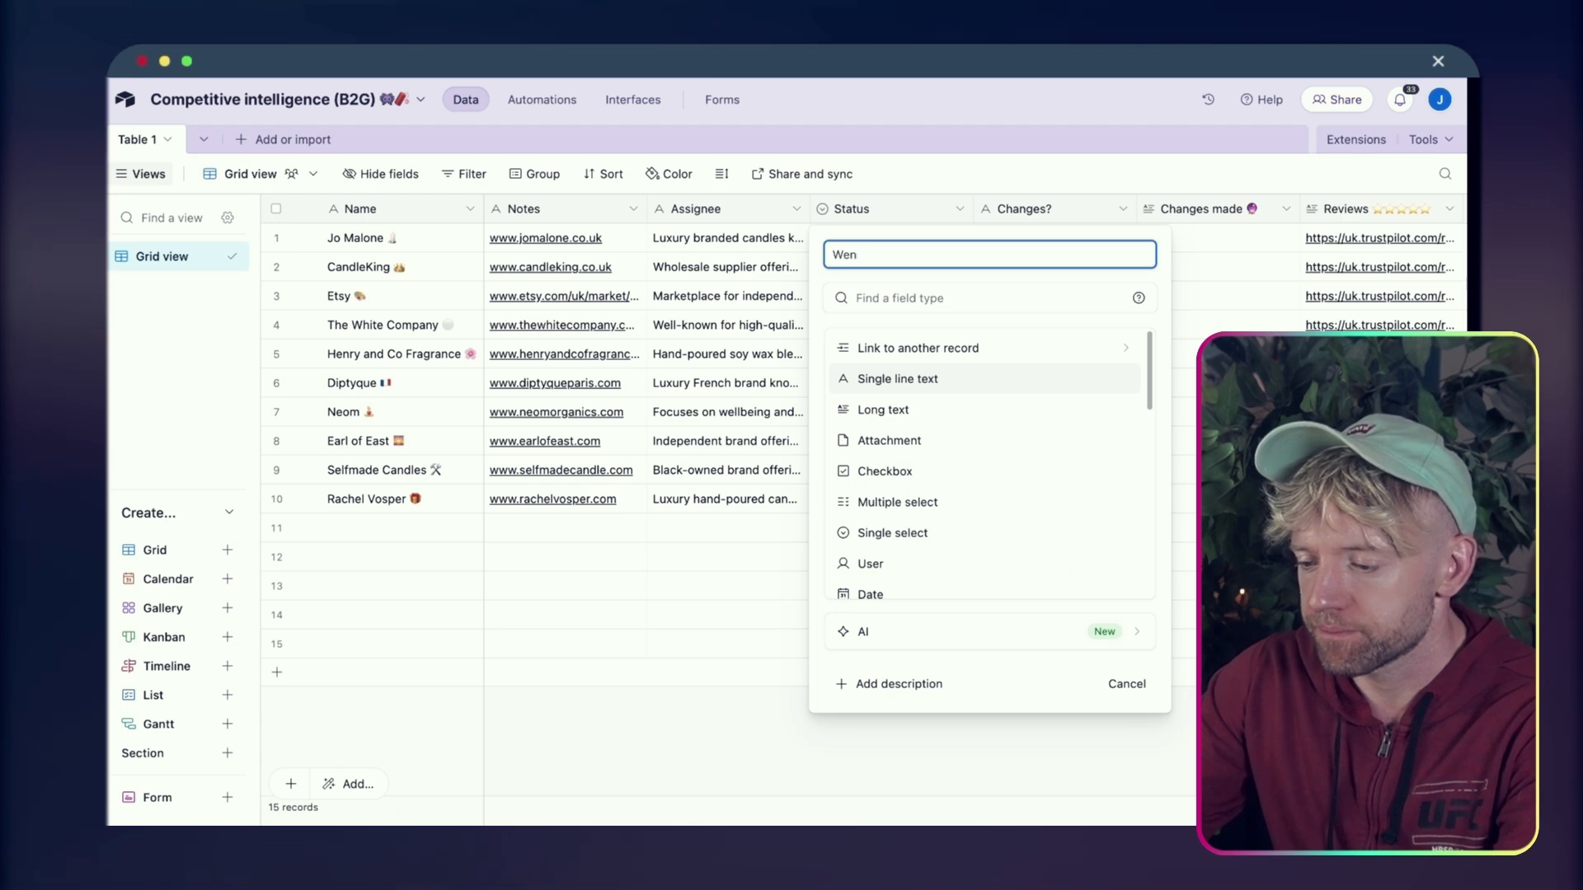
key(Escape)
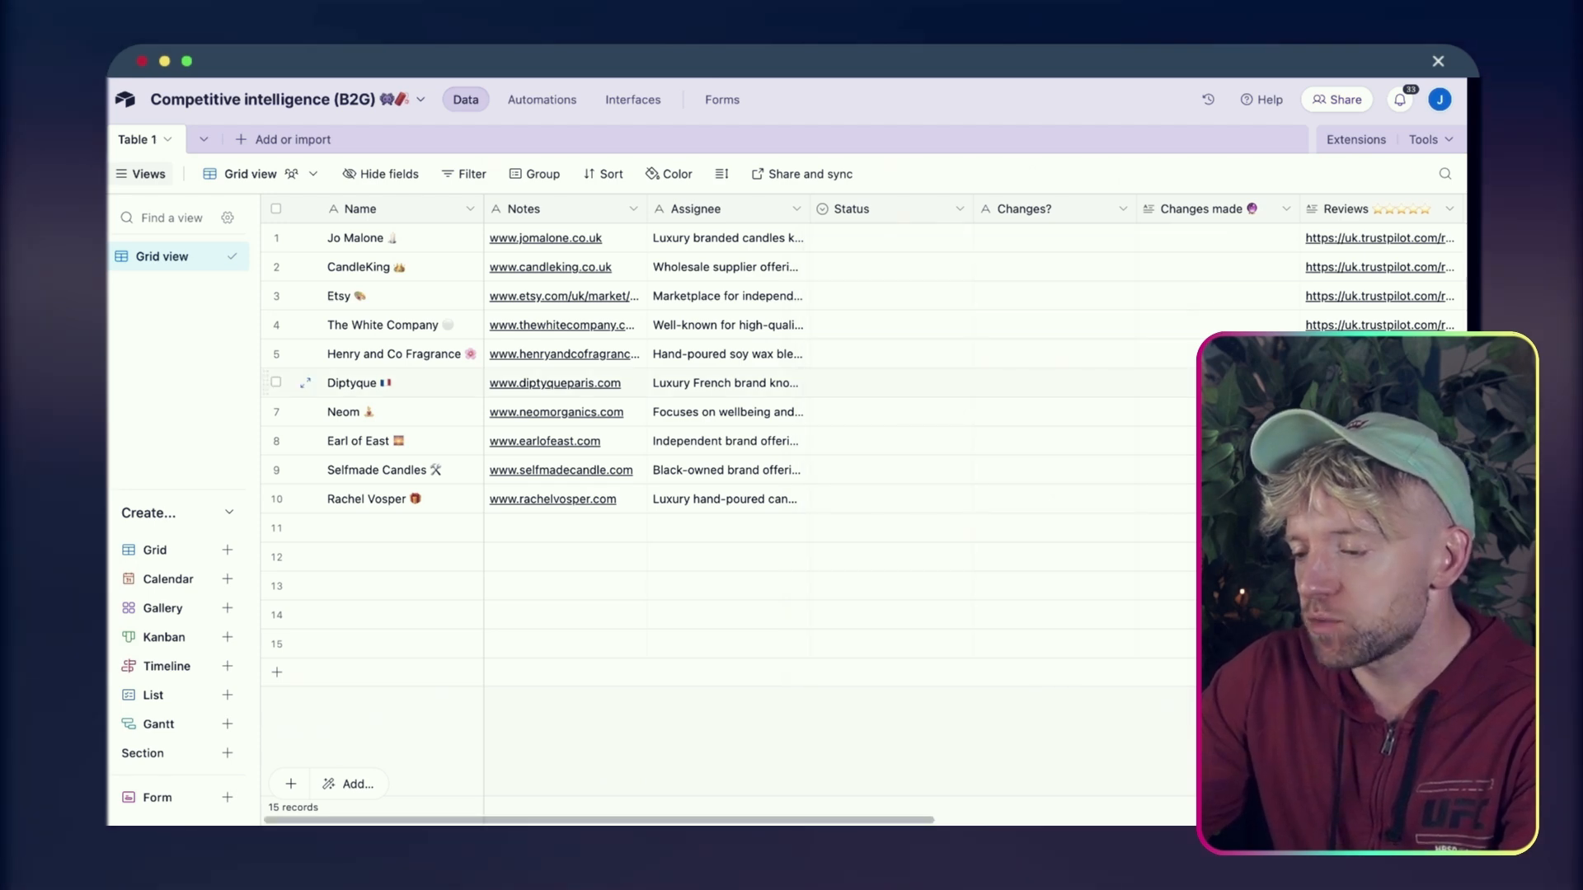
Rename the Status field of the Airtable table to W and save the change
double_click(918, 215)
text(W)
key(Escape)
key(Escape)
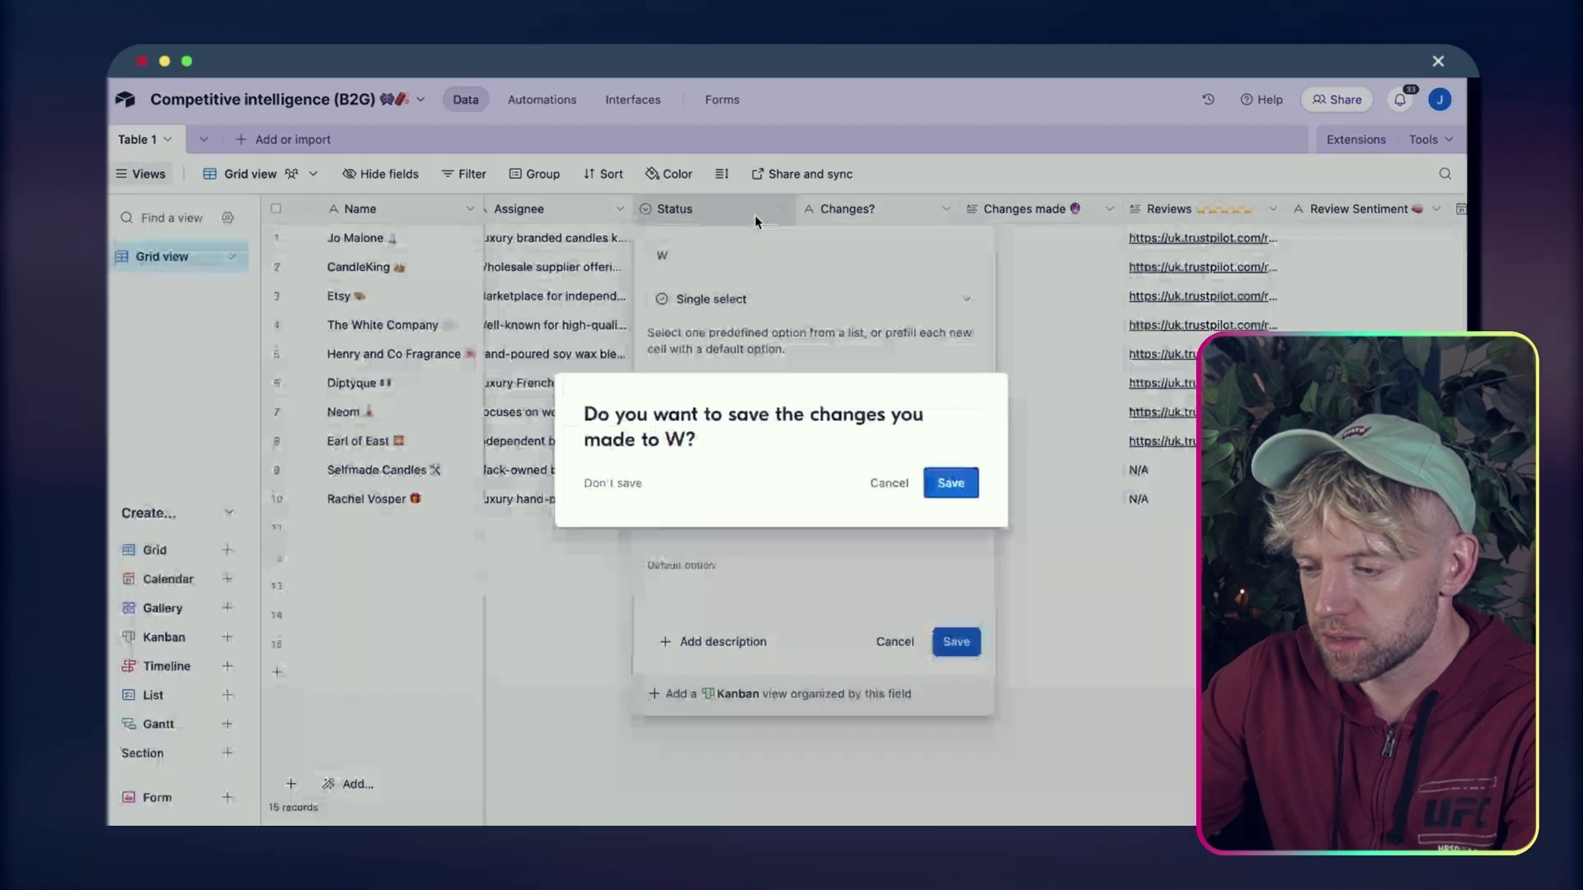
click(899, 492)
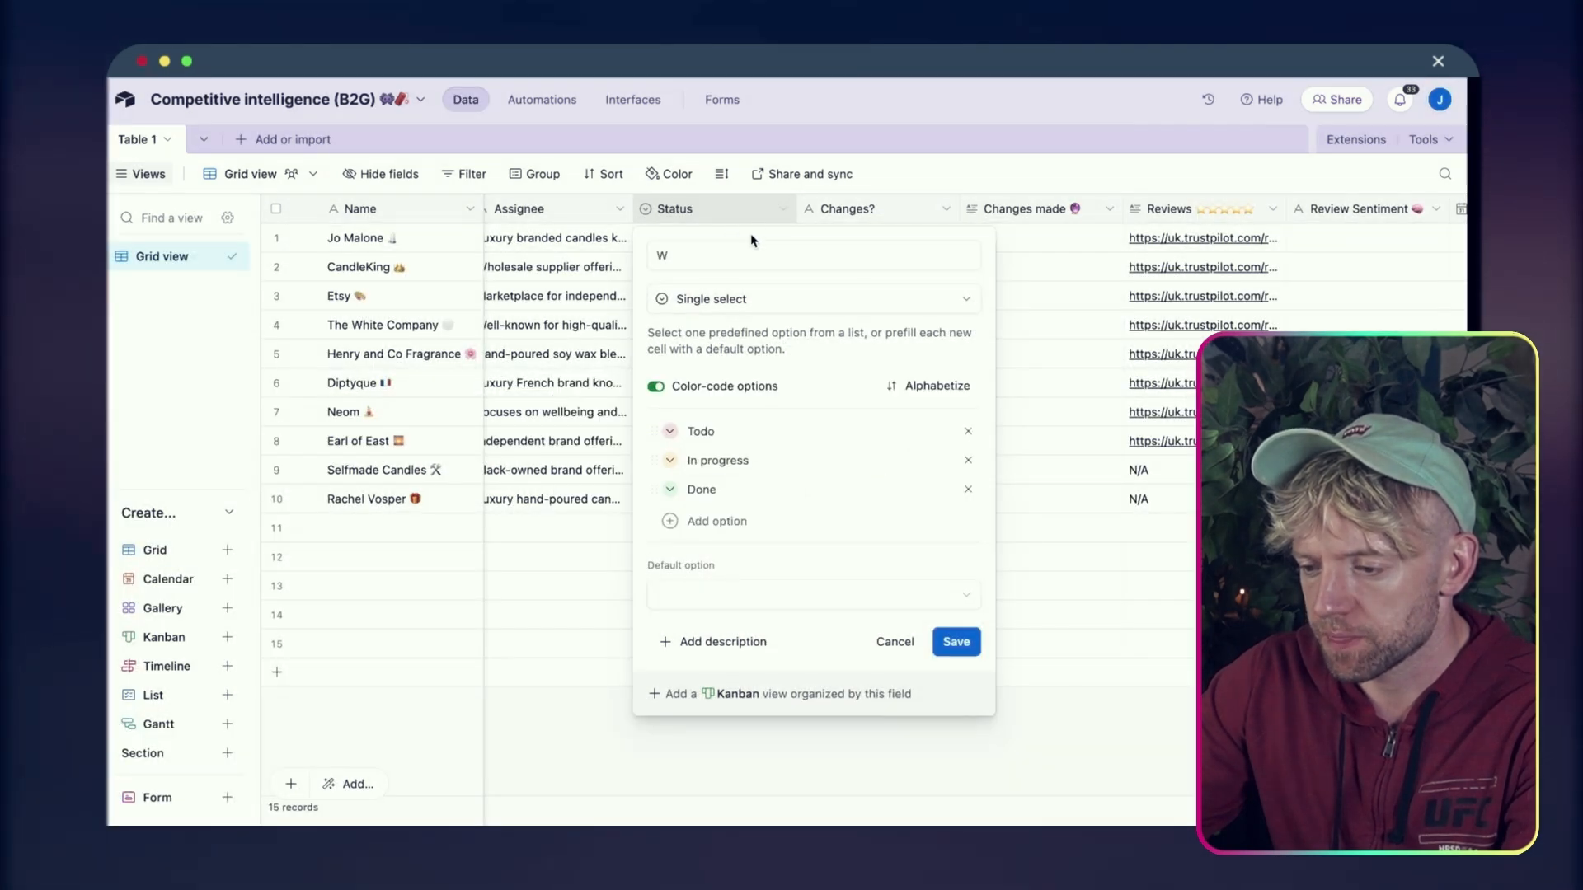
click(734, 209)
click(948, 482)
click(835, 338)
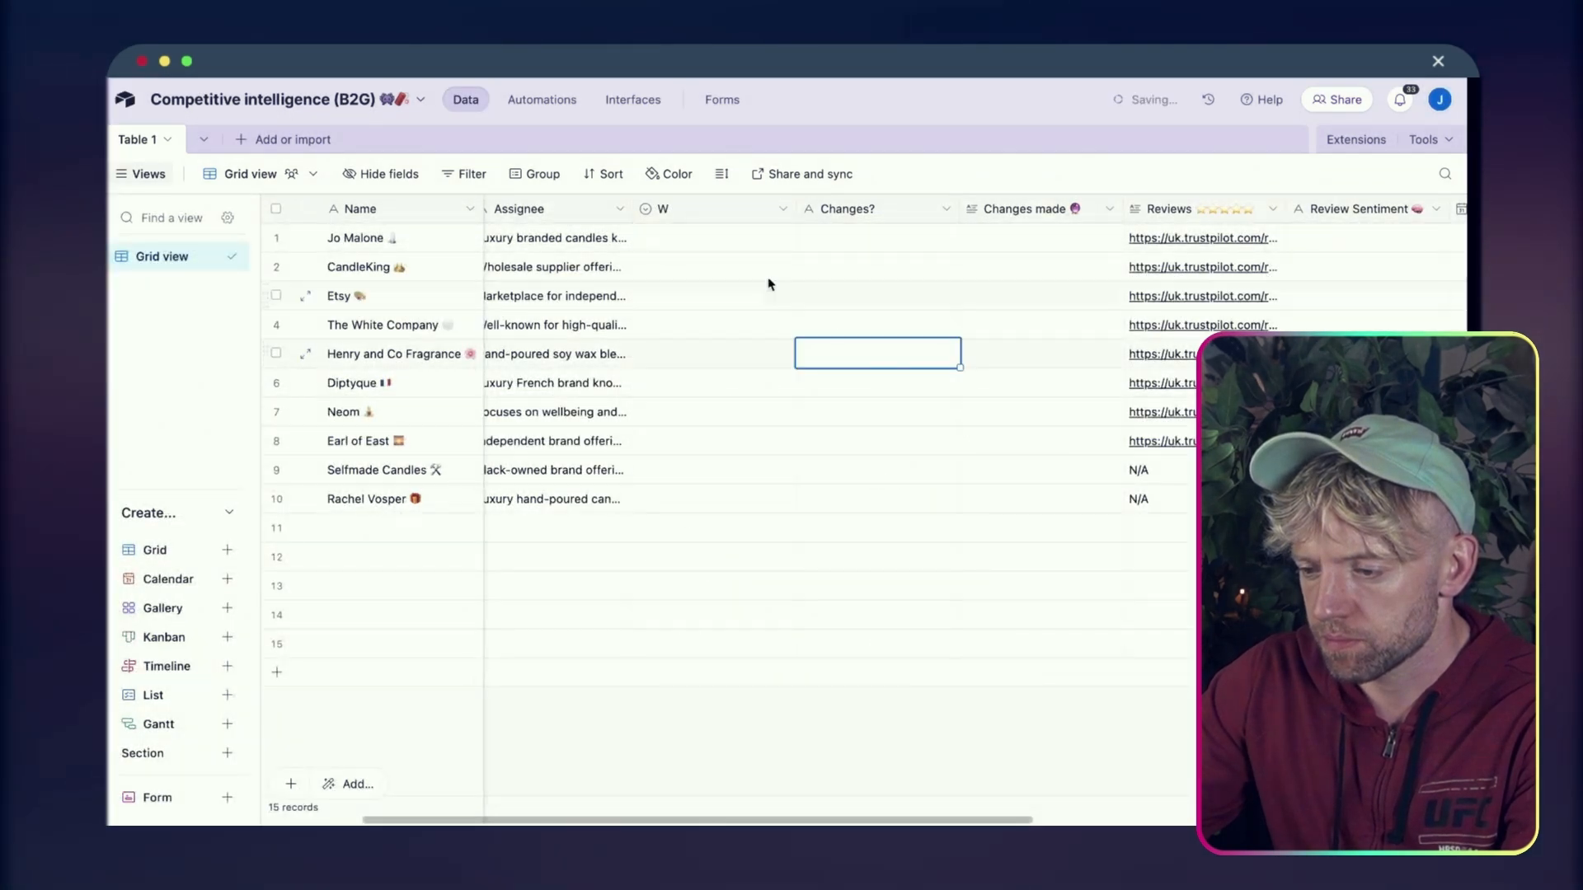
Rename the field after Assignee to website Copy, change its type to Long text and save it
double_click(691, 209)
text(website C)
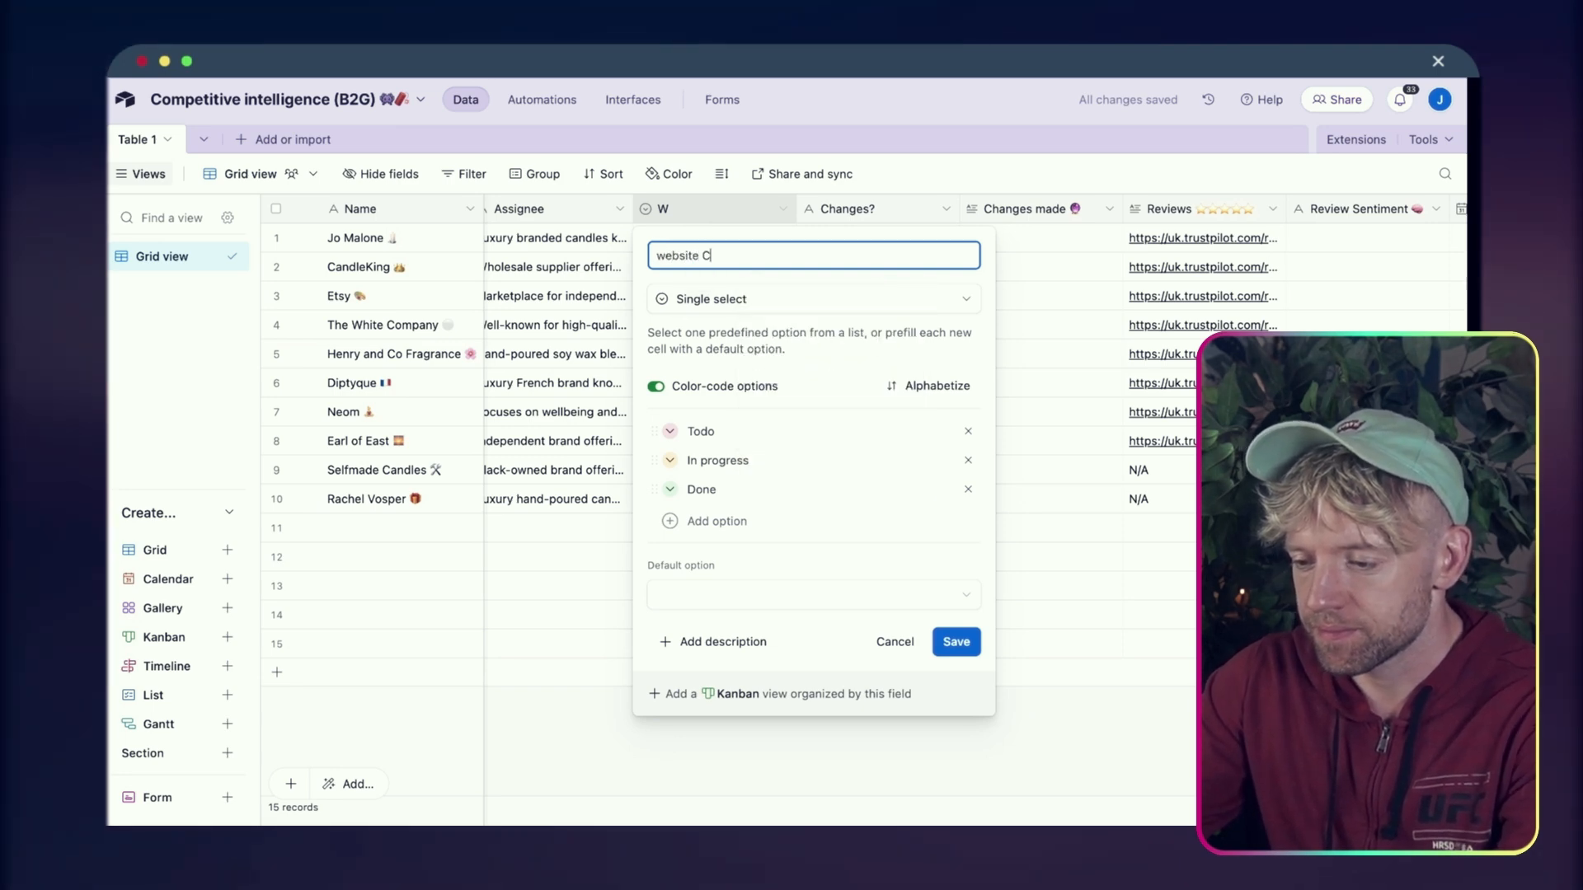
text(opy)
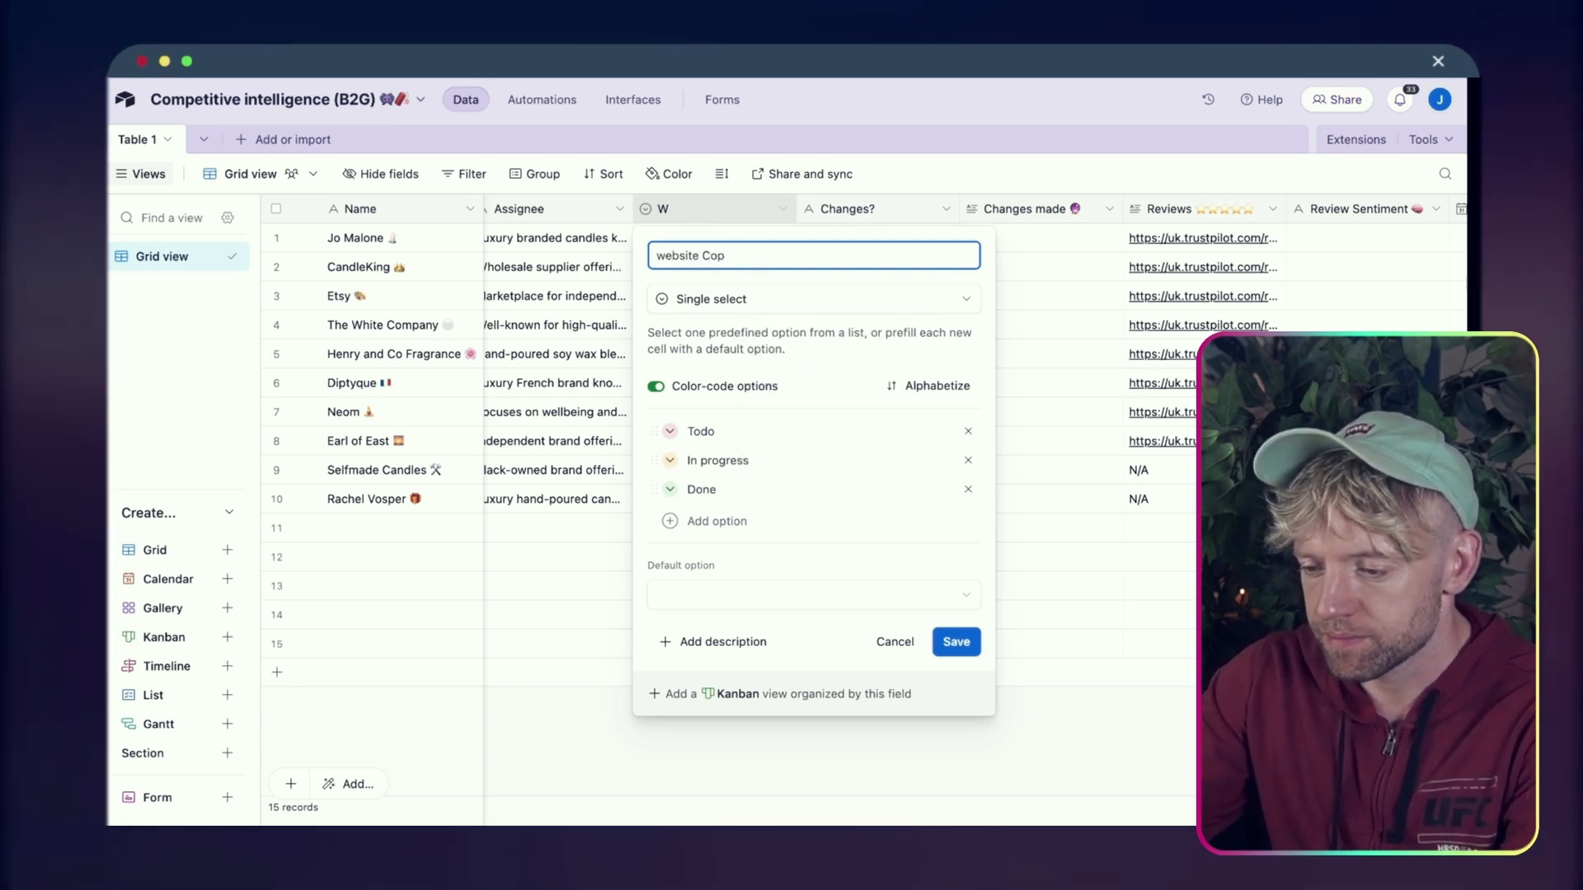
click(719, 314)
click(730, 411)
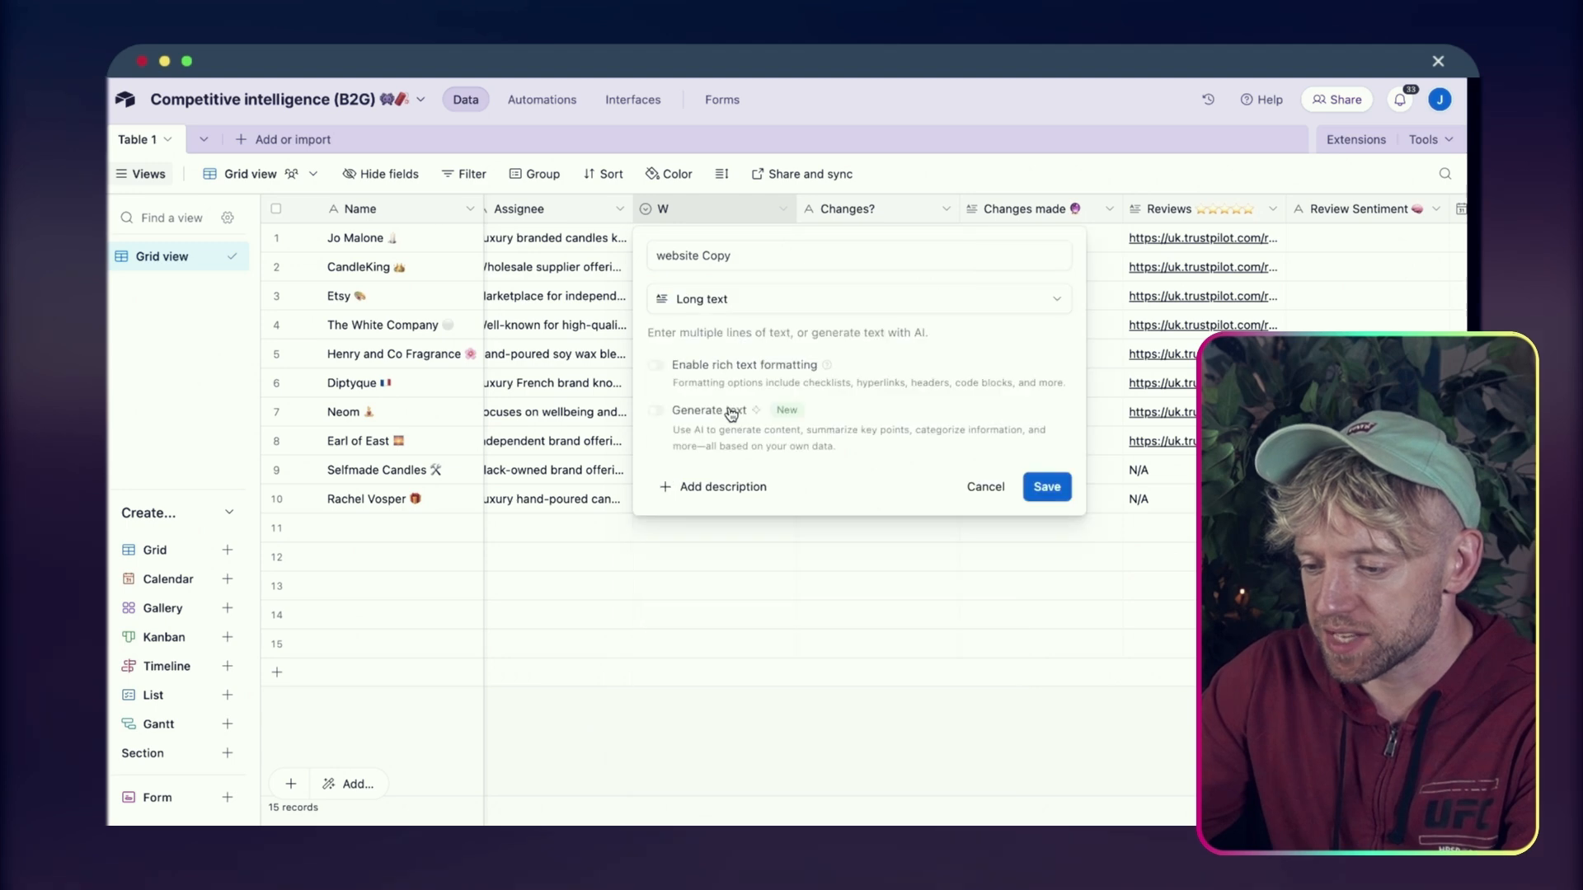
click(1044, 486)
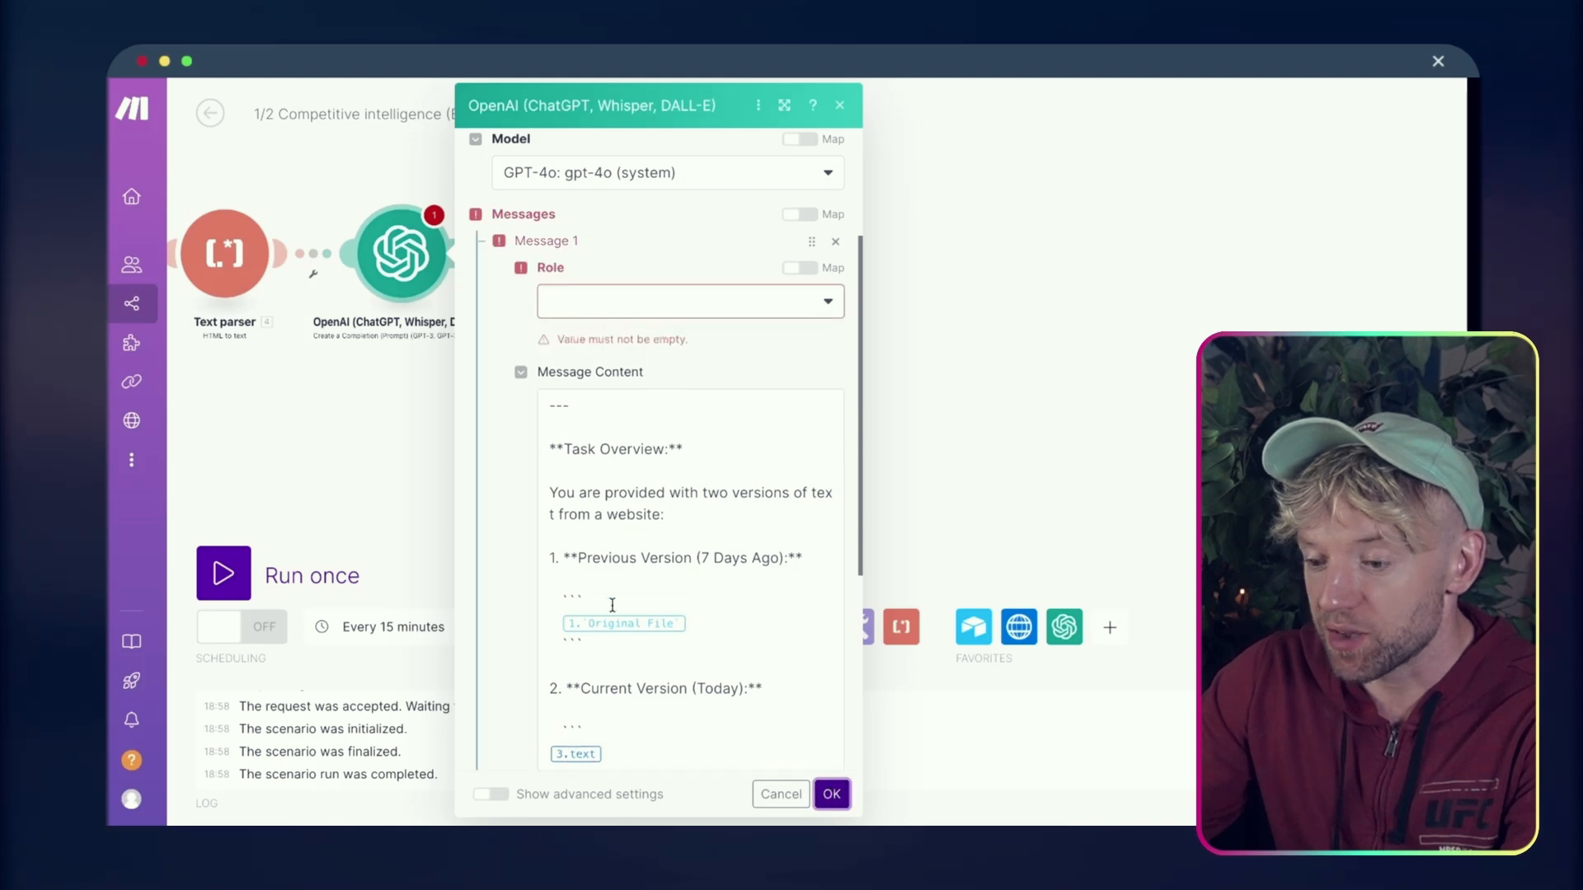
In Make, set Message 1's role to User in the OpenAI module and save the module
click(568, 305)
click(590, 360)
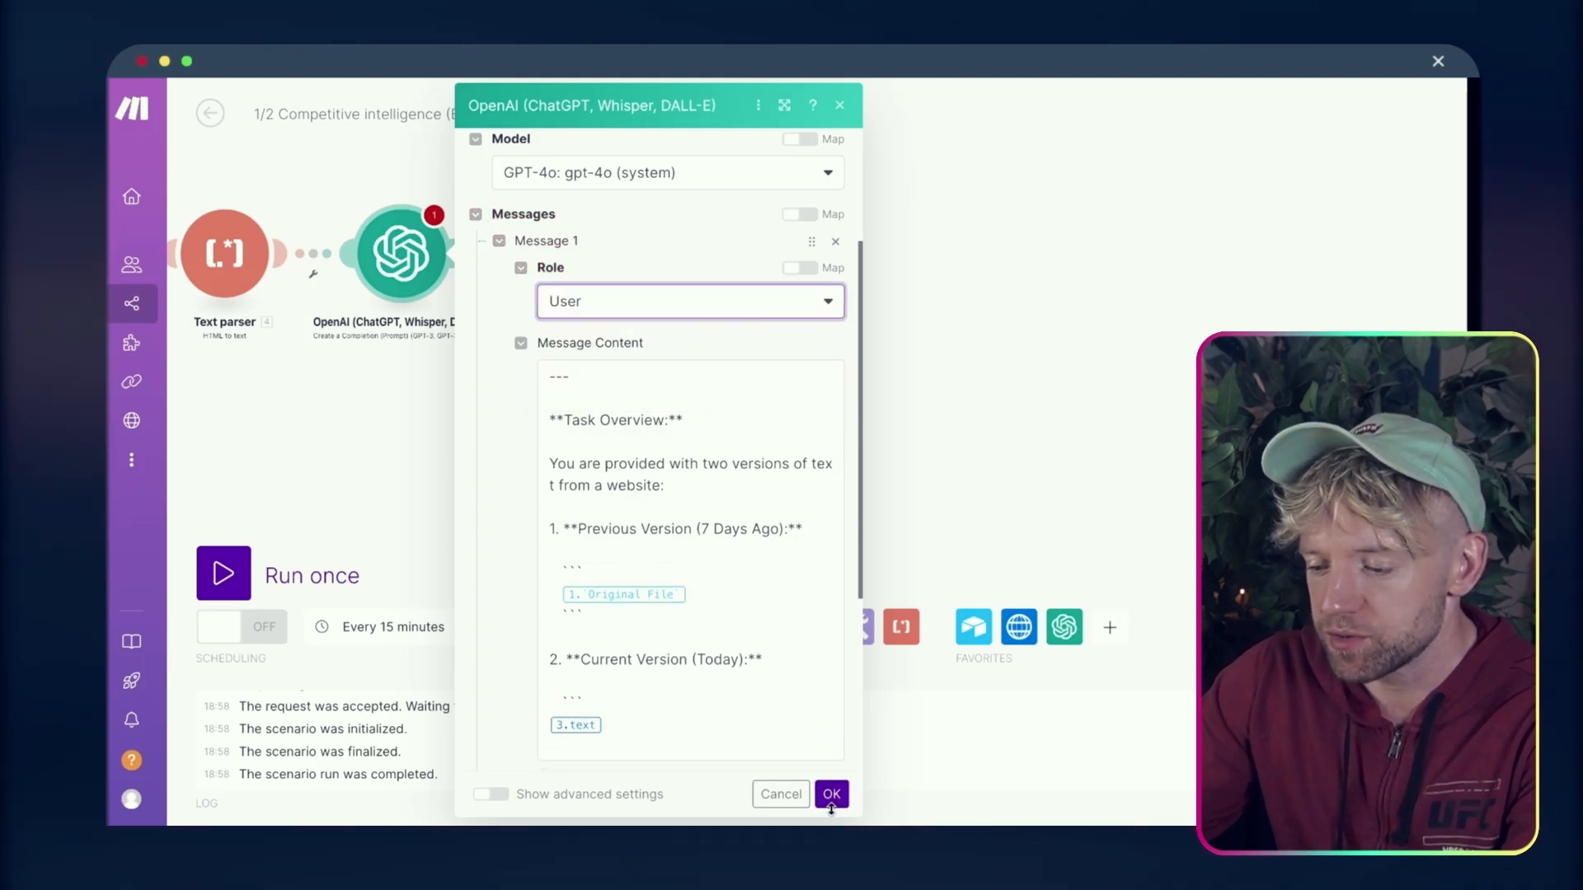
click(832, 794)
Update the Airtable Search Records module's output fields, save it and run only that module
drag(498, 488, 1177, 485)
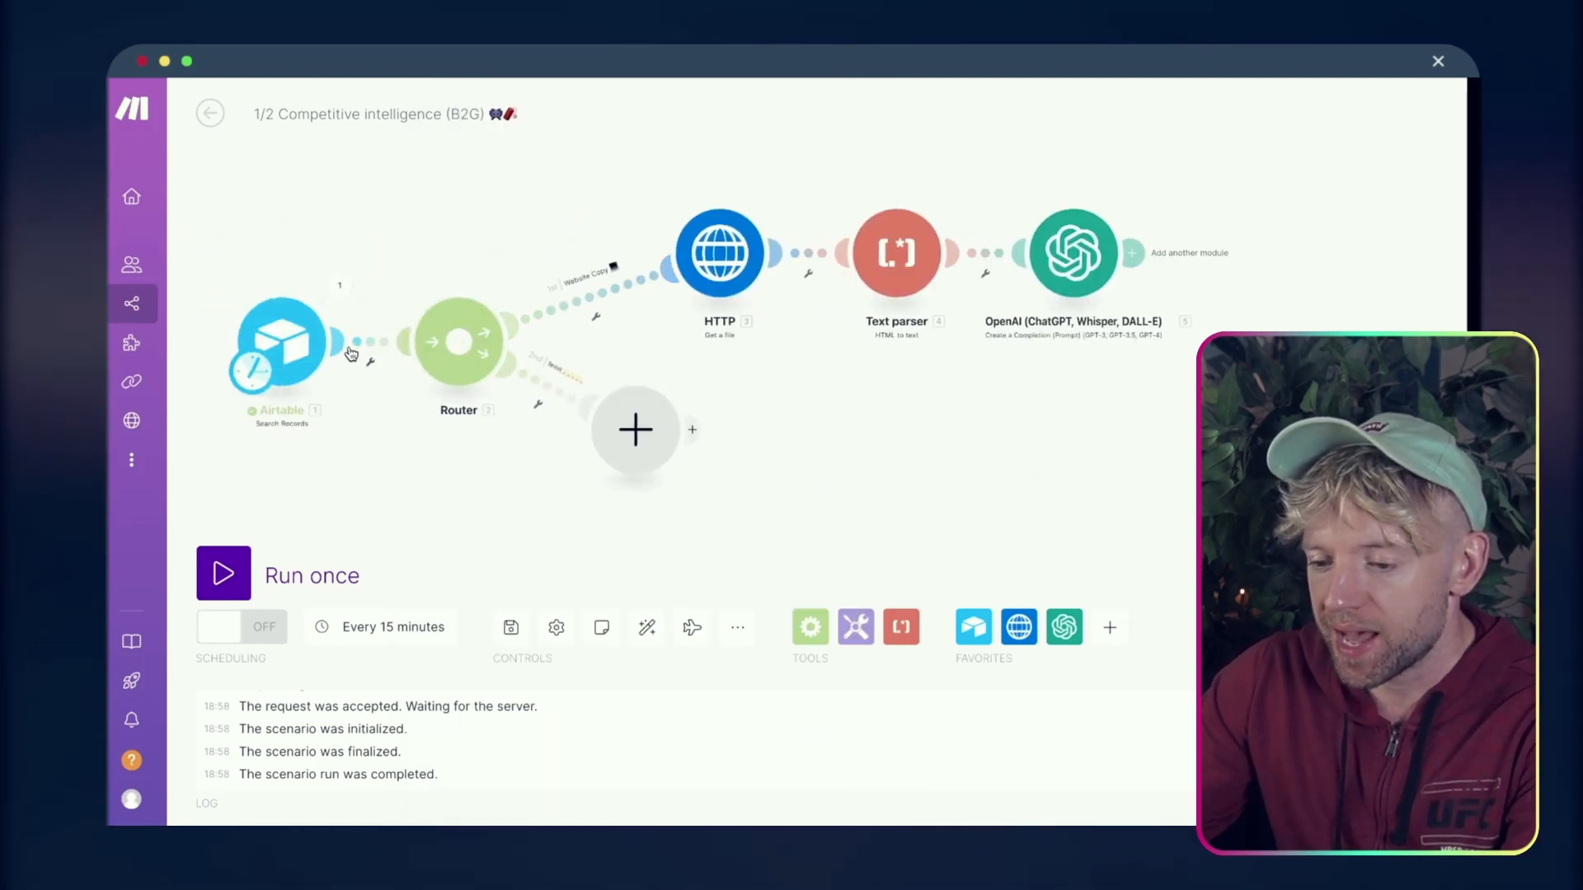
click(317, 346)
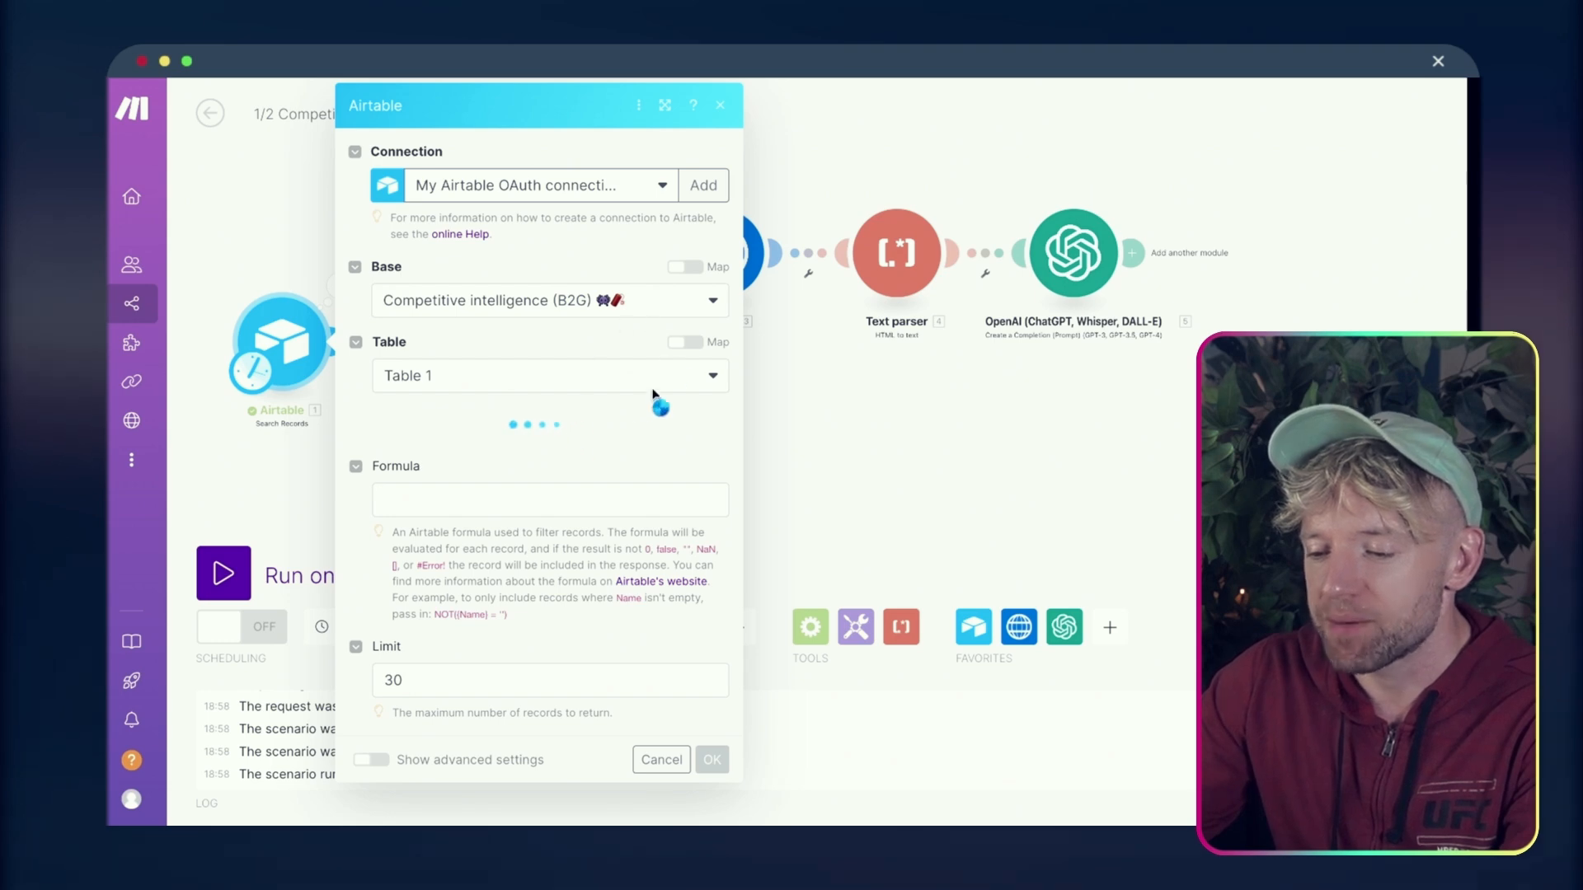
scroll(581, 474, down, 3)
click(454, 593)
click(705, 793)
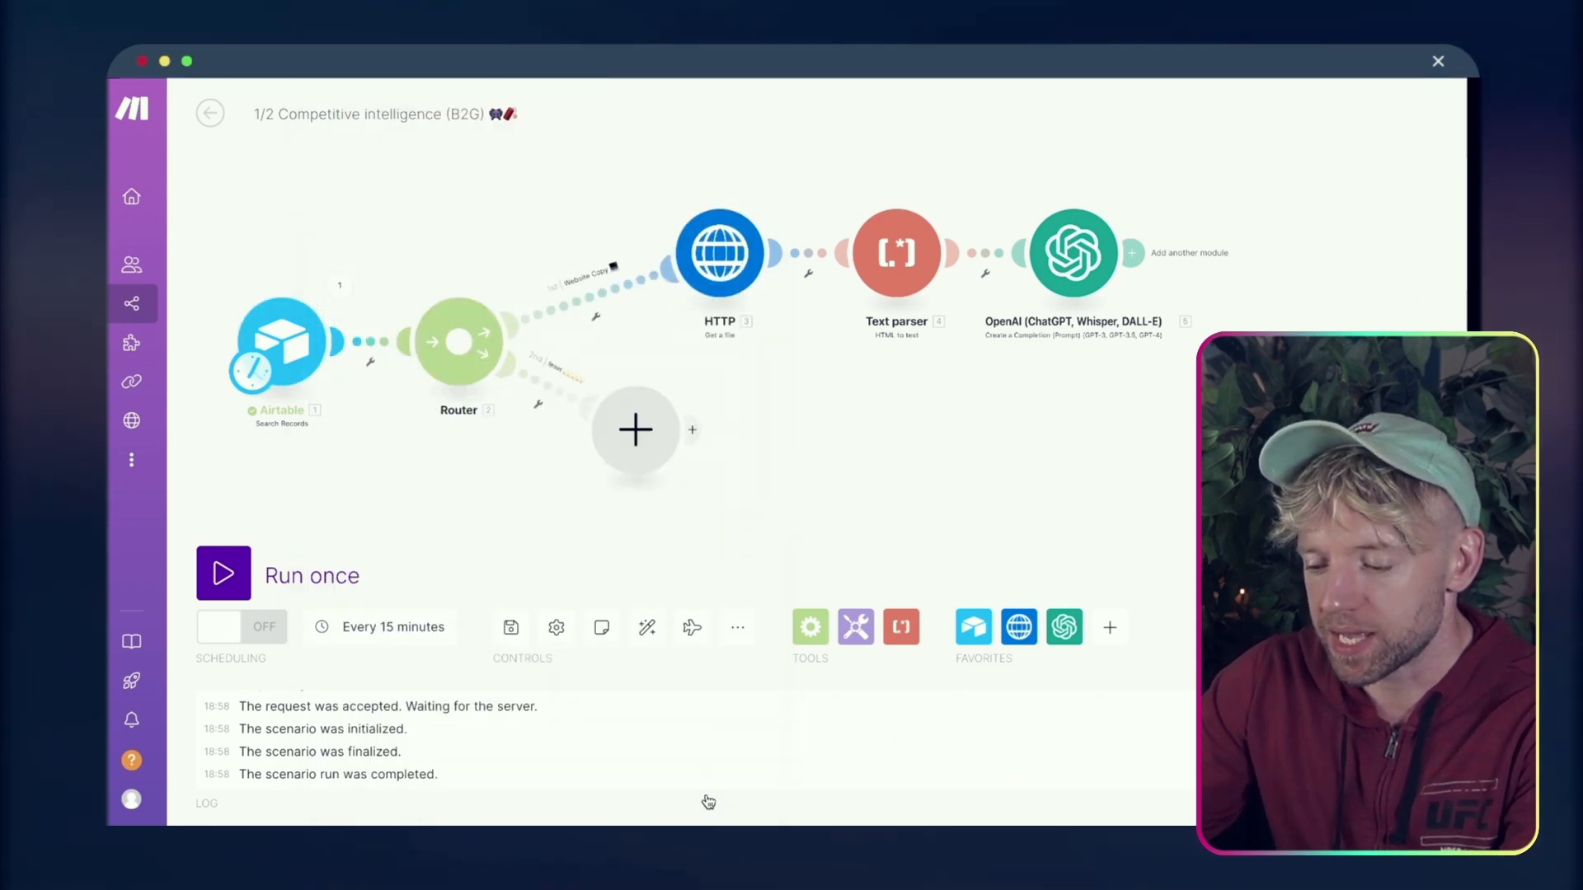
right_click(288, 357)
click(354, 399)
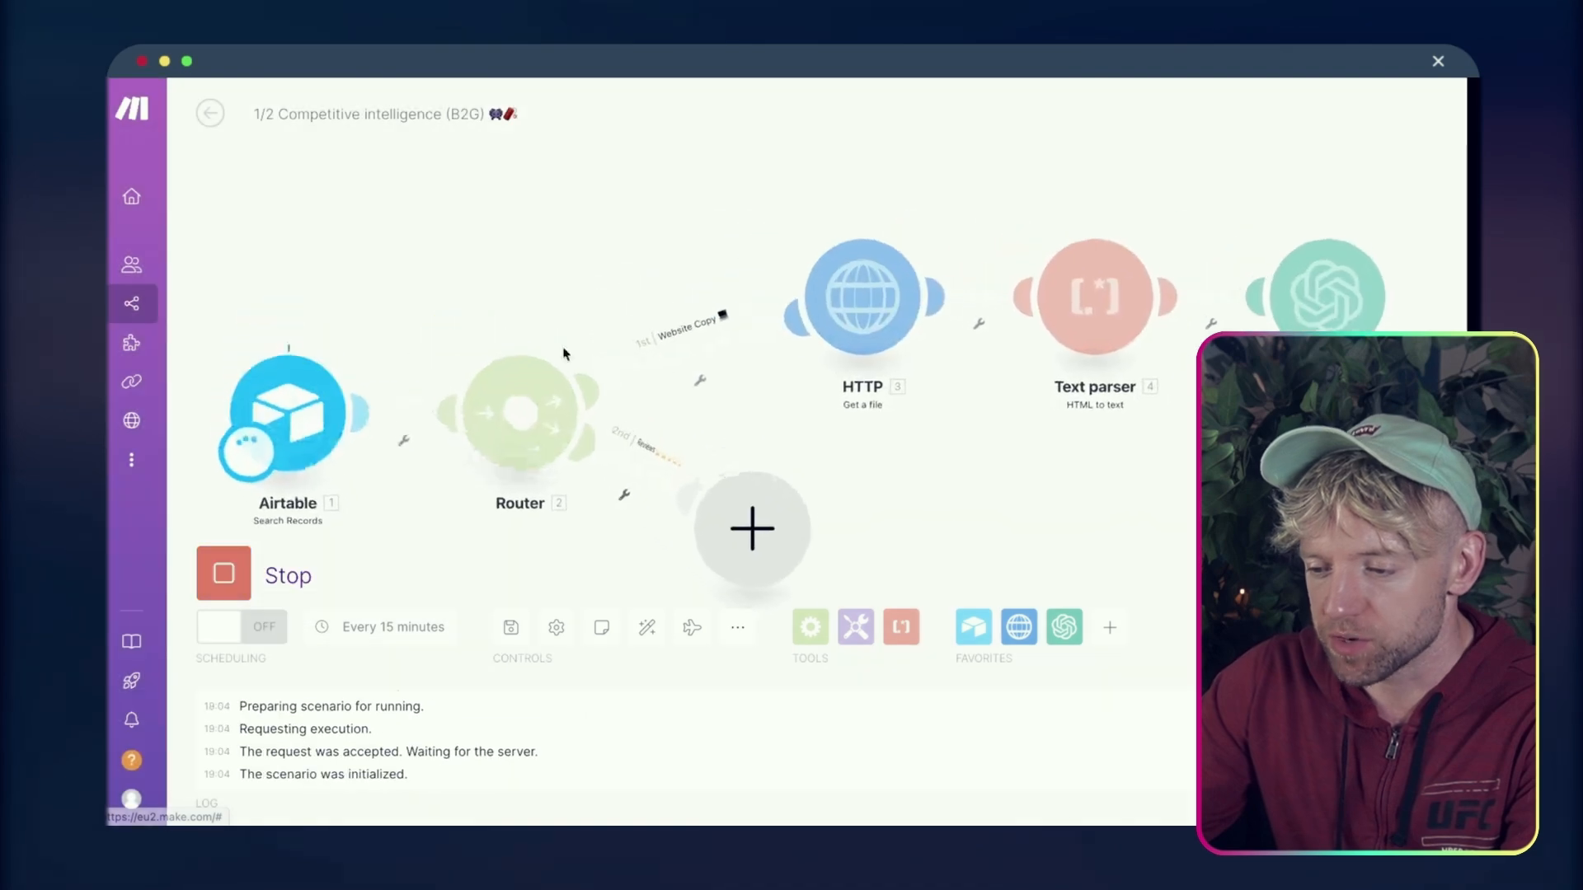
drag(1085, 177, 799, 156)
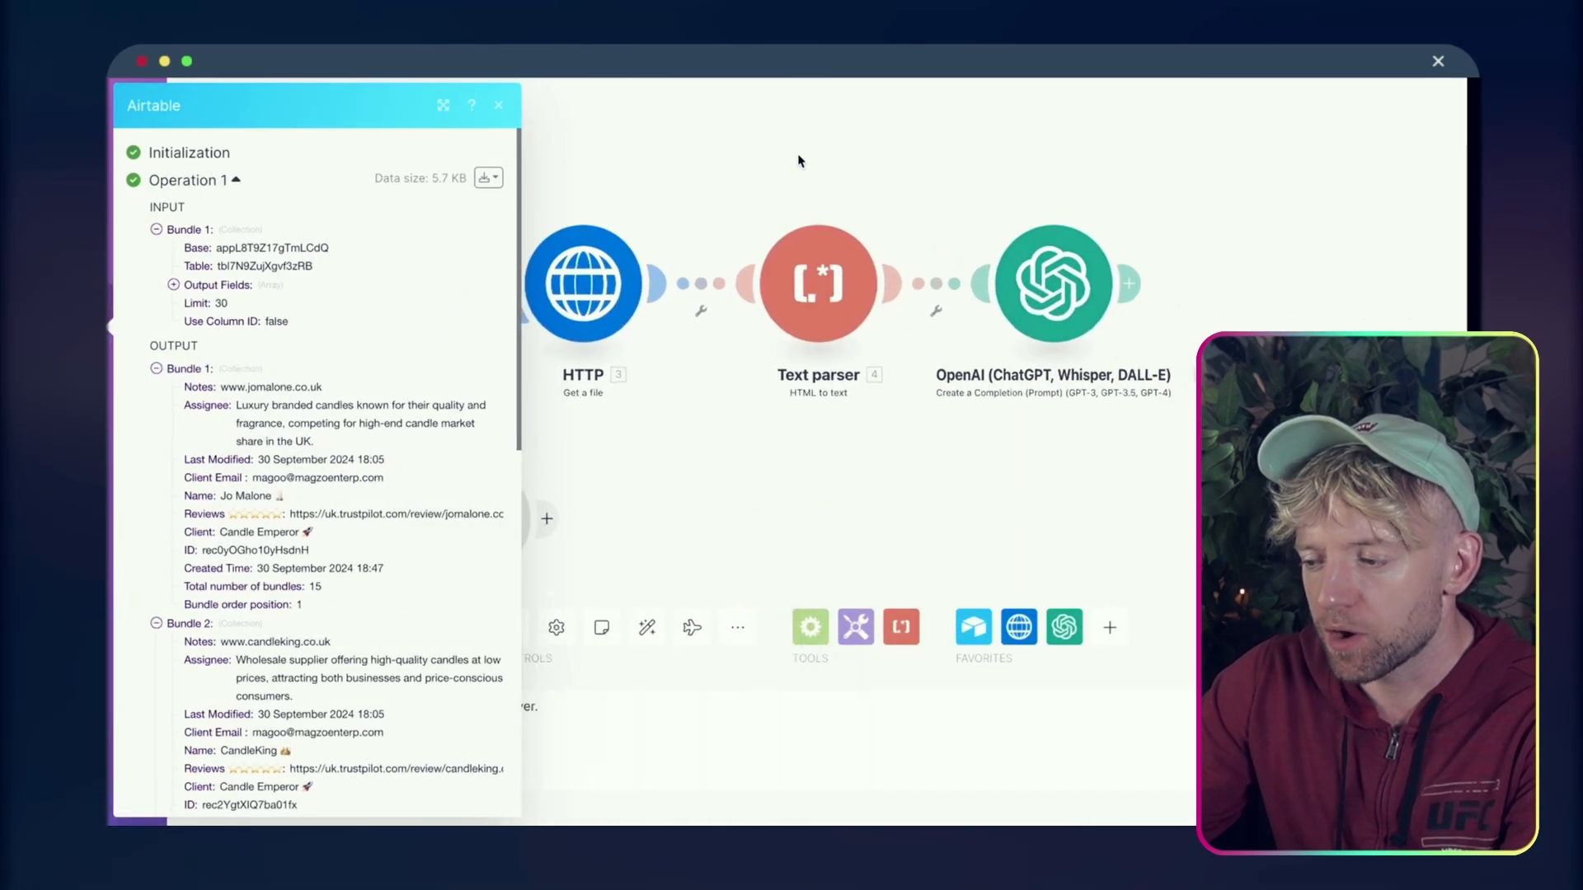
click(871, 252)
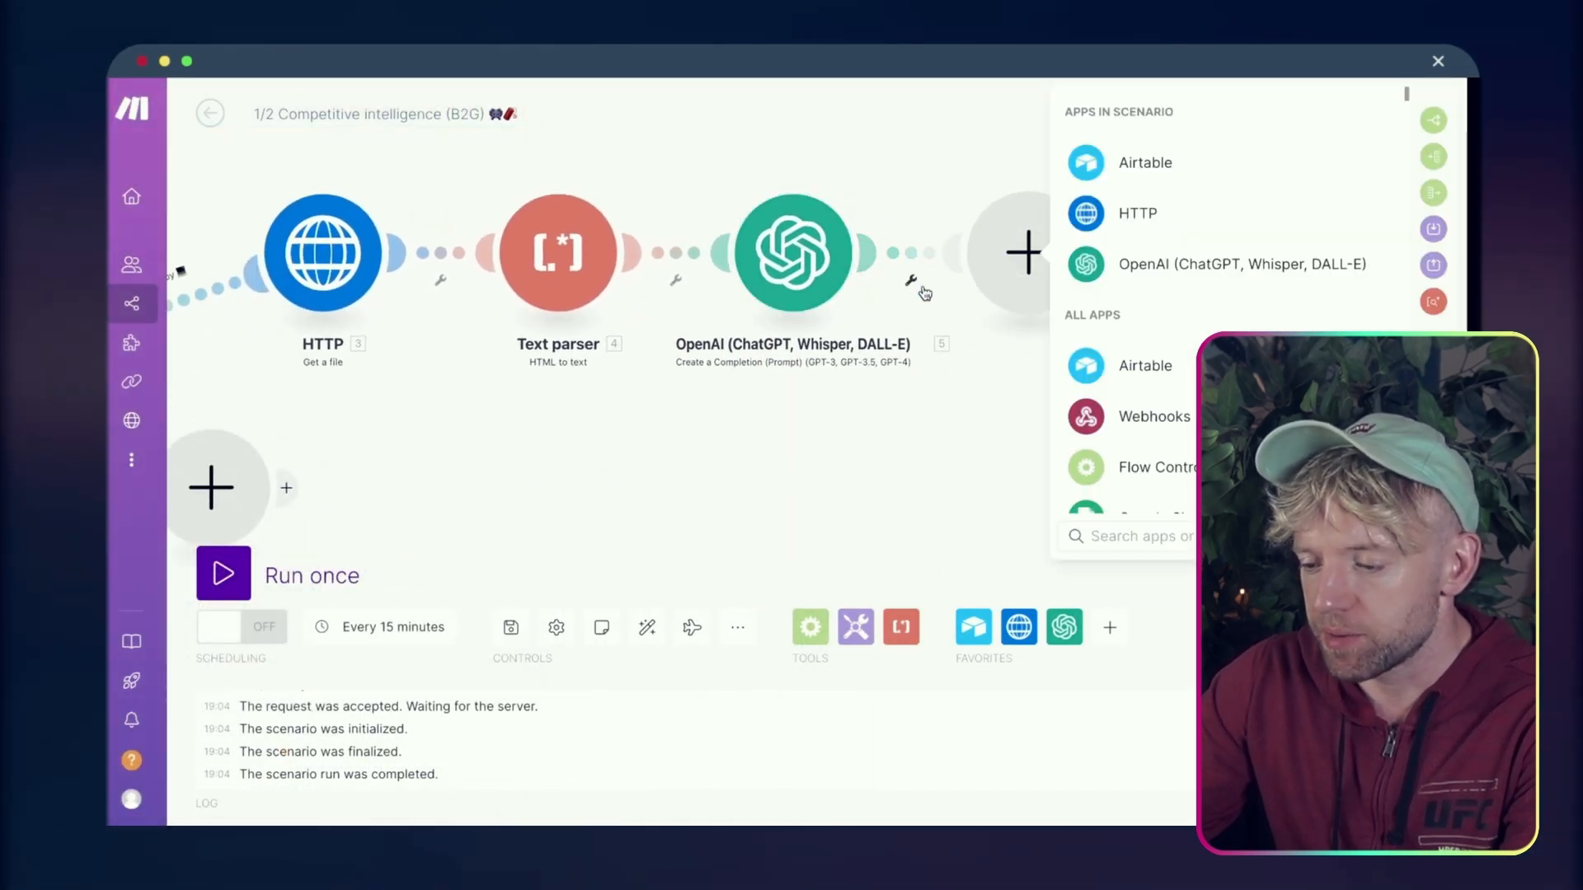
text(http)
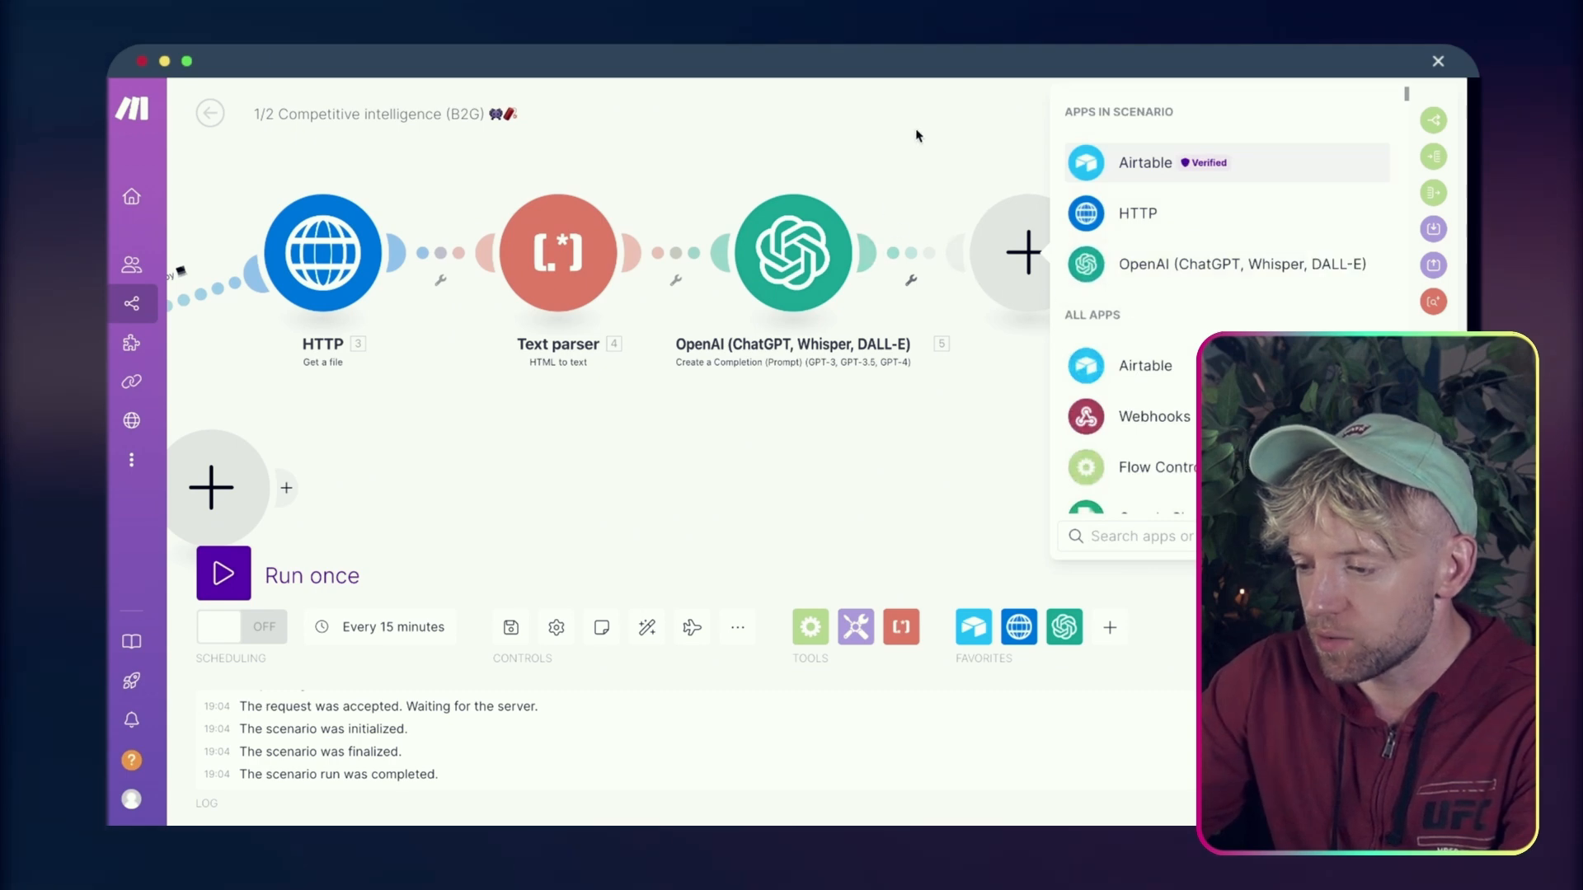
click(793, 253)
scroll(1036, 588, down, 5)
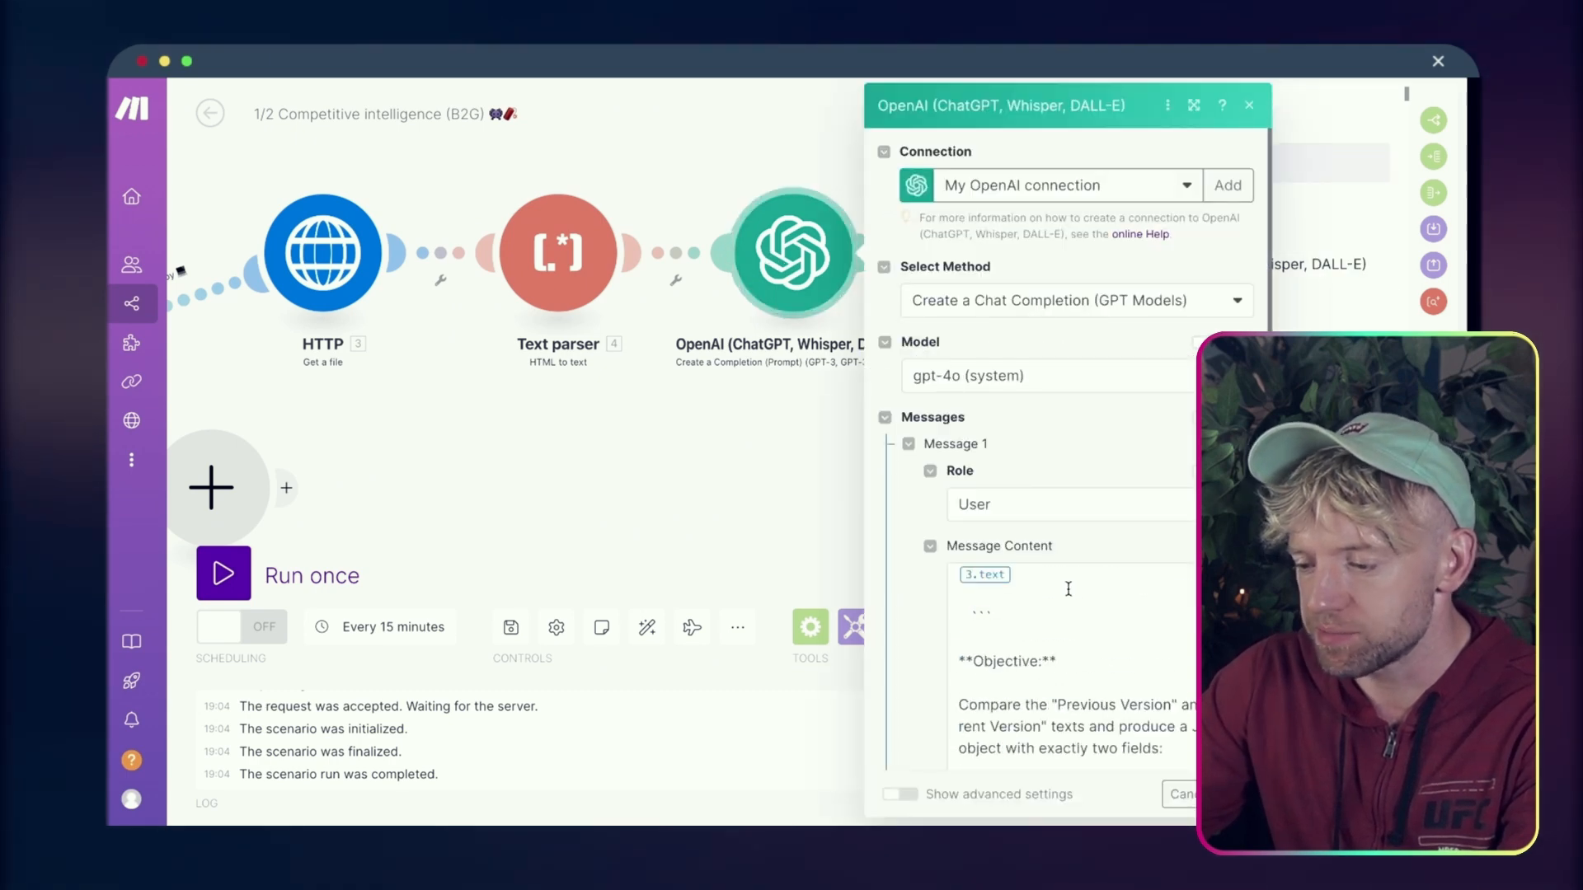
click(1119, 653)
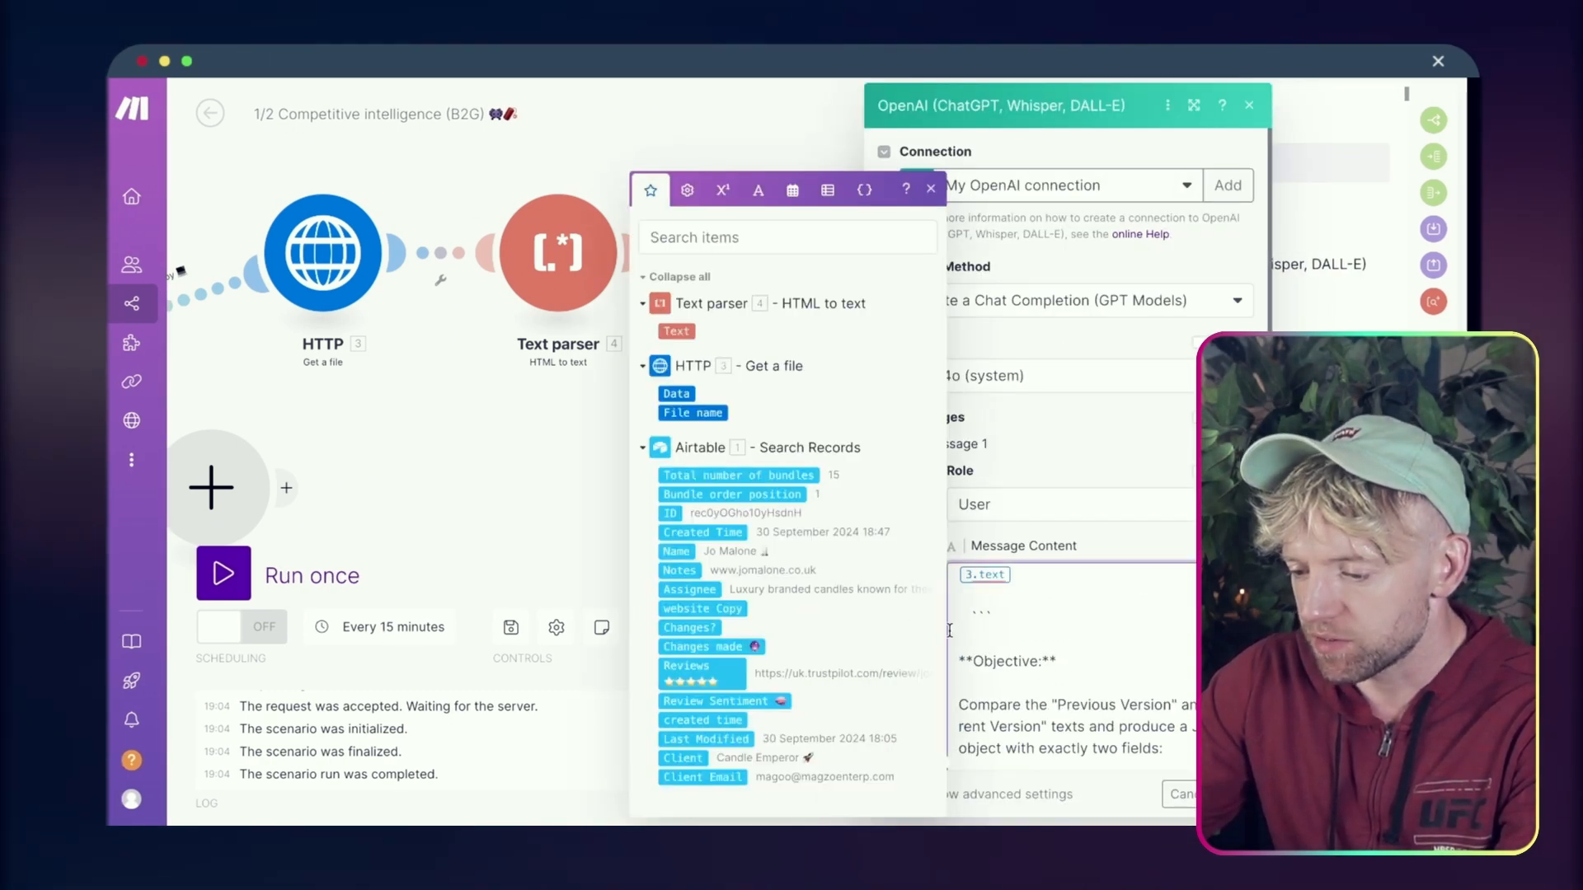
scroll(1016, 618, up, 2)
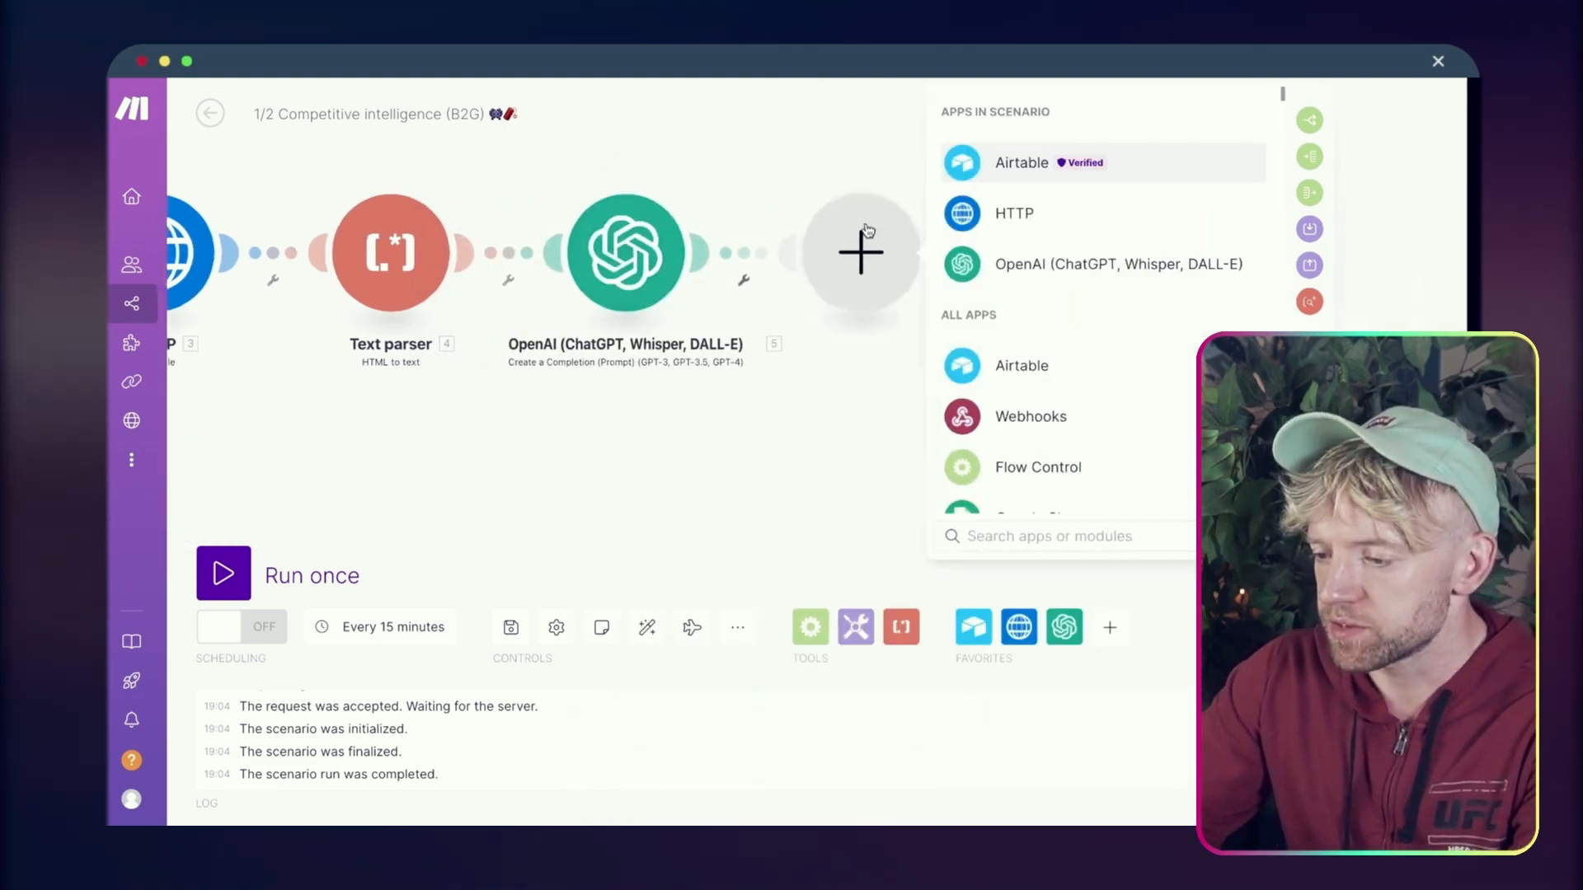
right_click(861, 241)
click(897, 276)
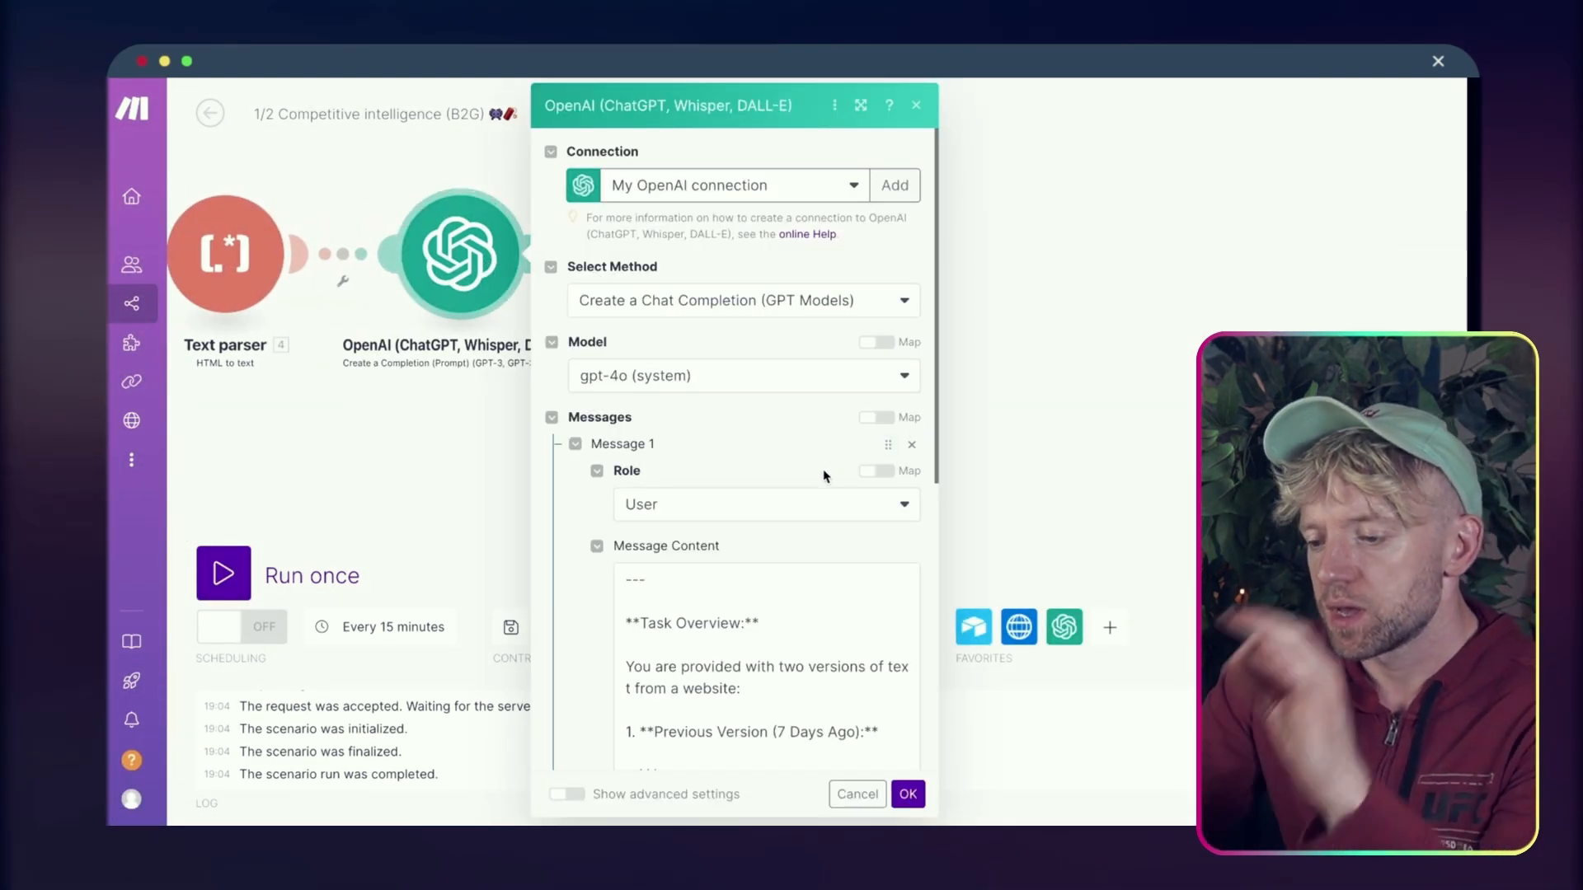
In the OpenAI prompt, map Airtable's website Copy as the previous version and the Text parser's Text as the current version, and save
scroll(799, 595, down, 10)
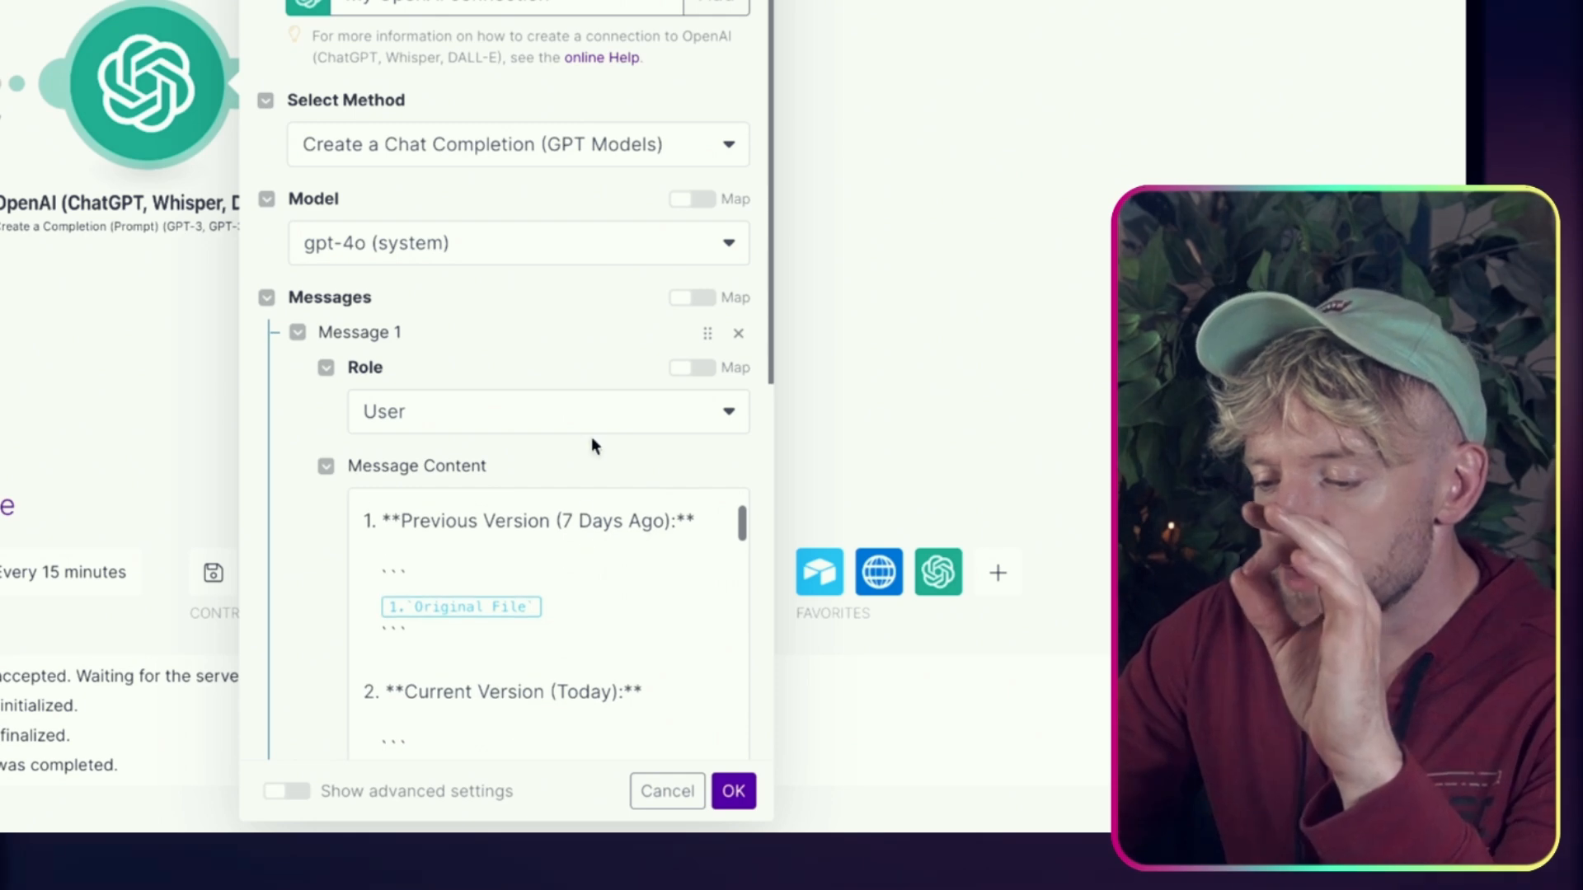
scroll(591, 438, up, 1)
click(583, 420)
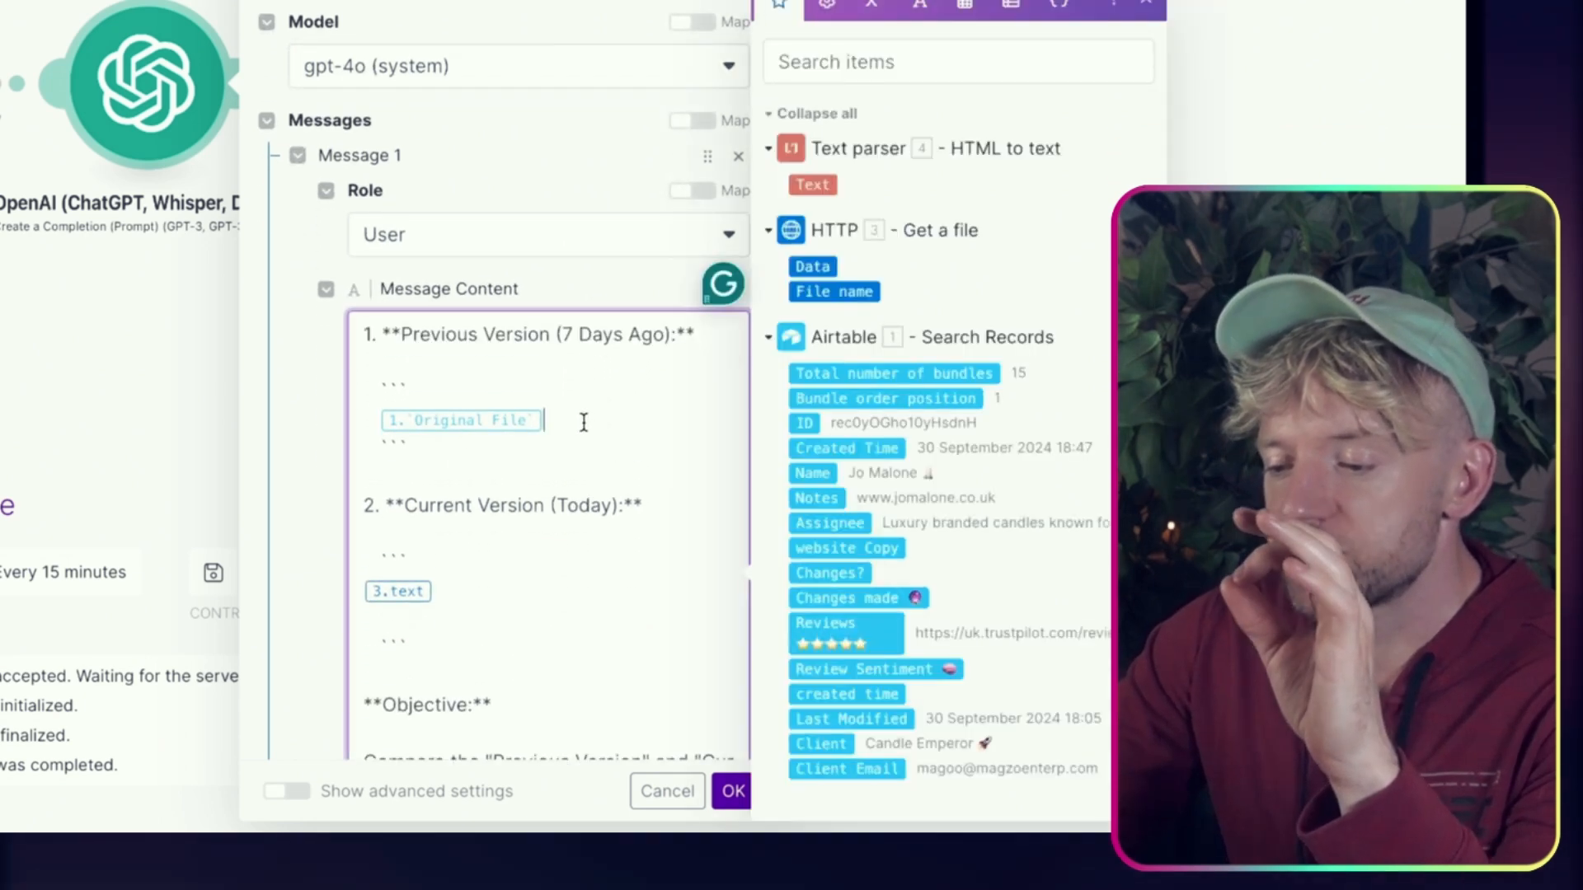
key(BackSpace)
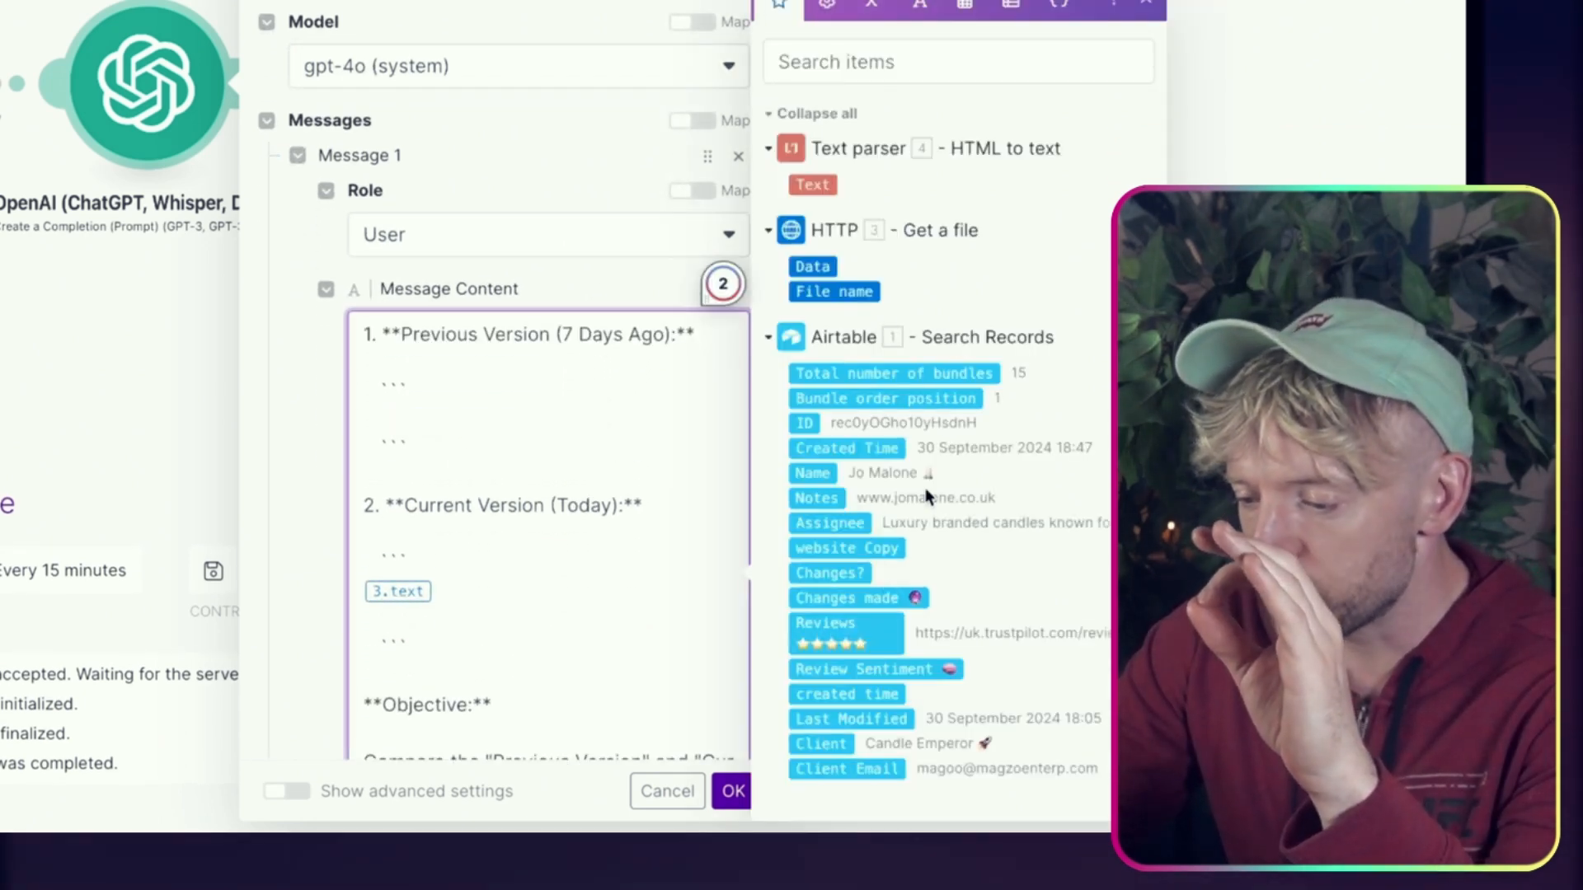
click(849, 547)
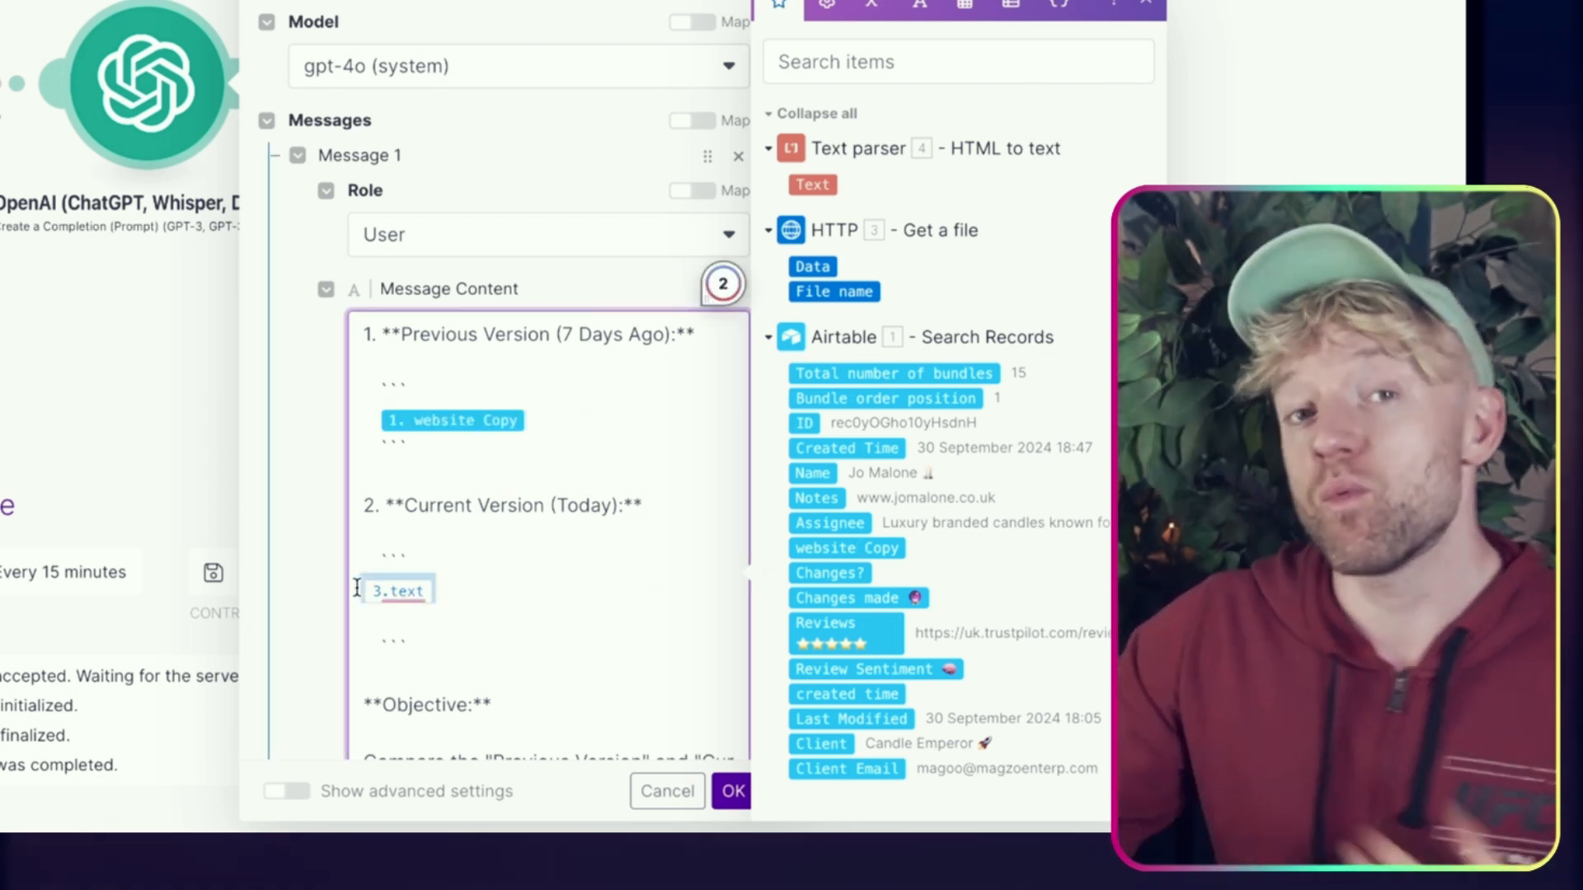
key(BackSpace)
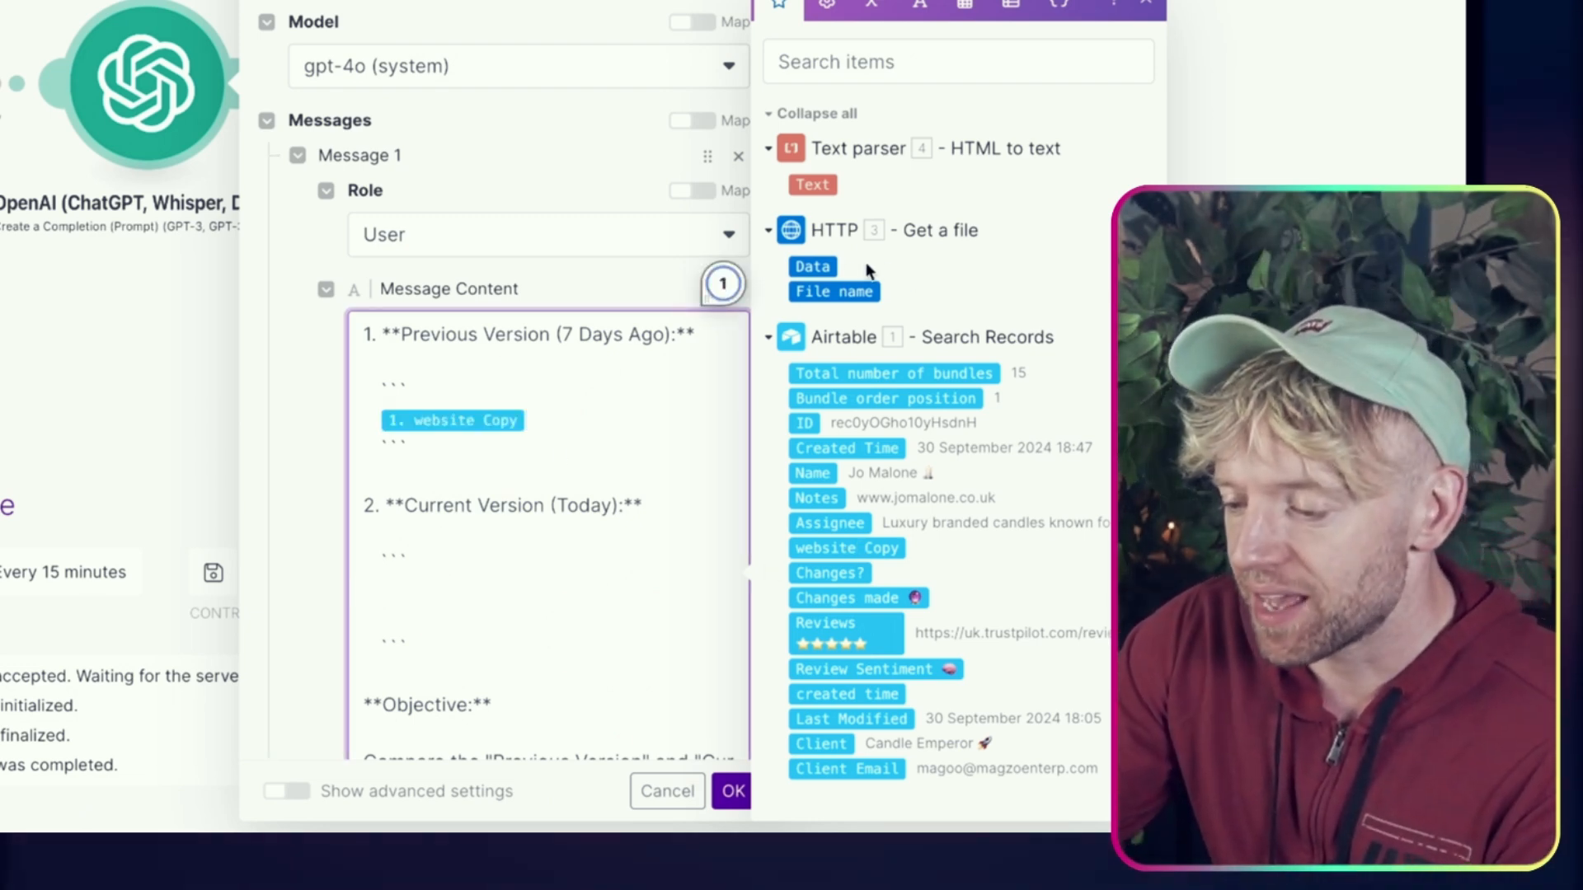
click(812, 184)
click(731, 789)
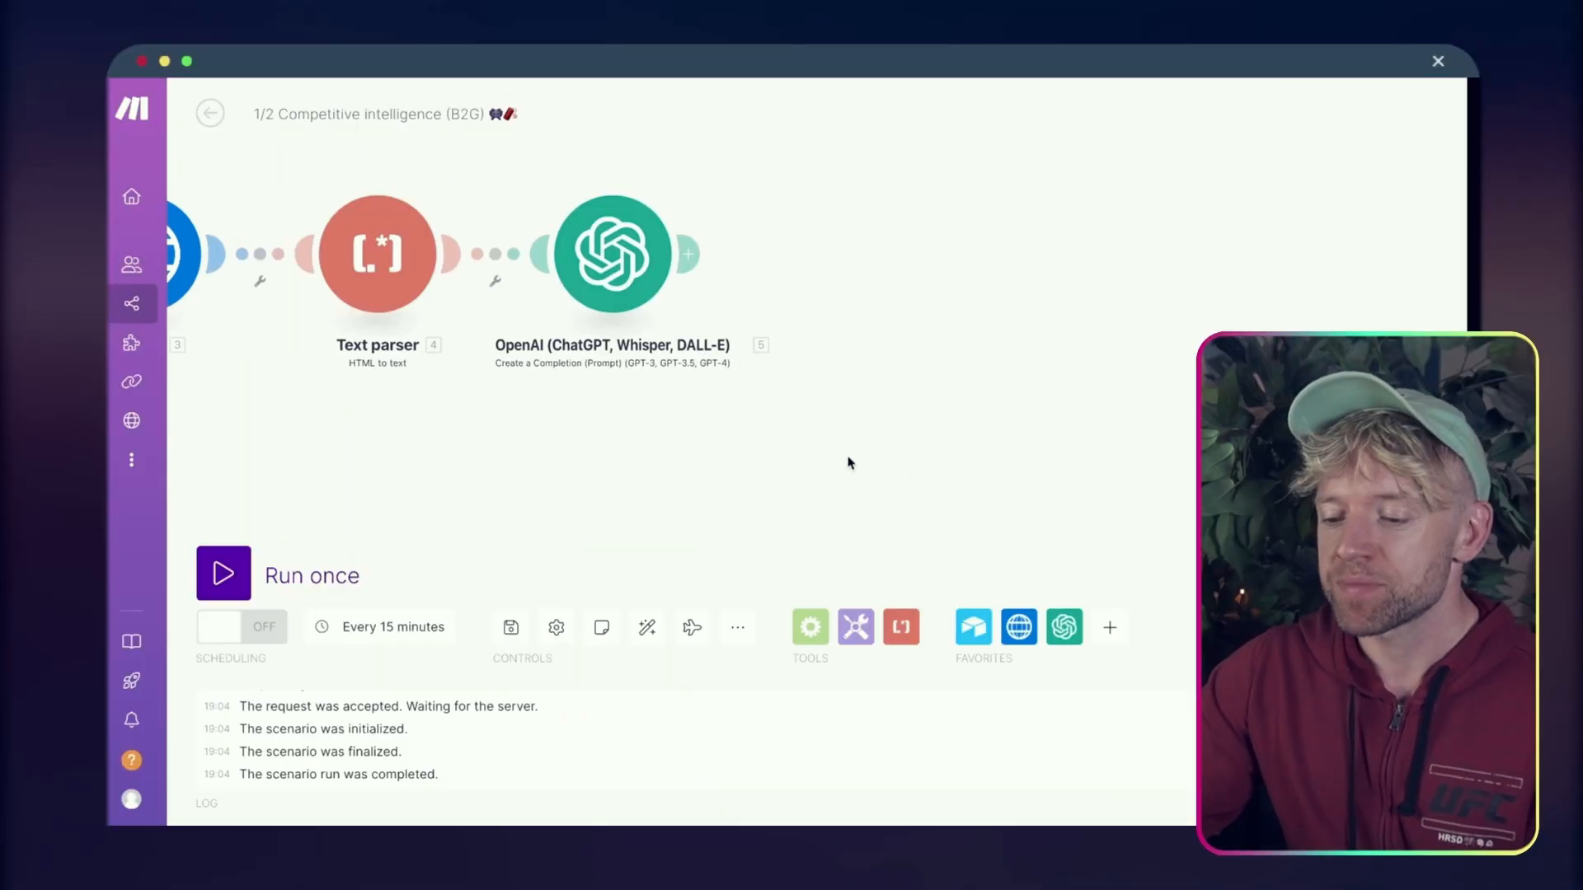
Rename the OpenAI module to "Competitive Intel (Website)" followed by a computer emoji
right_click(611, 251)
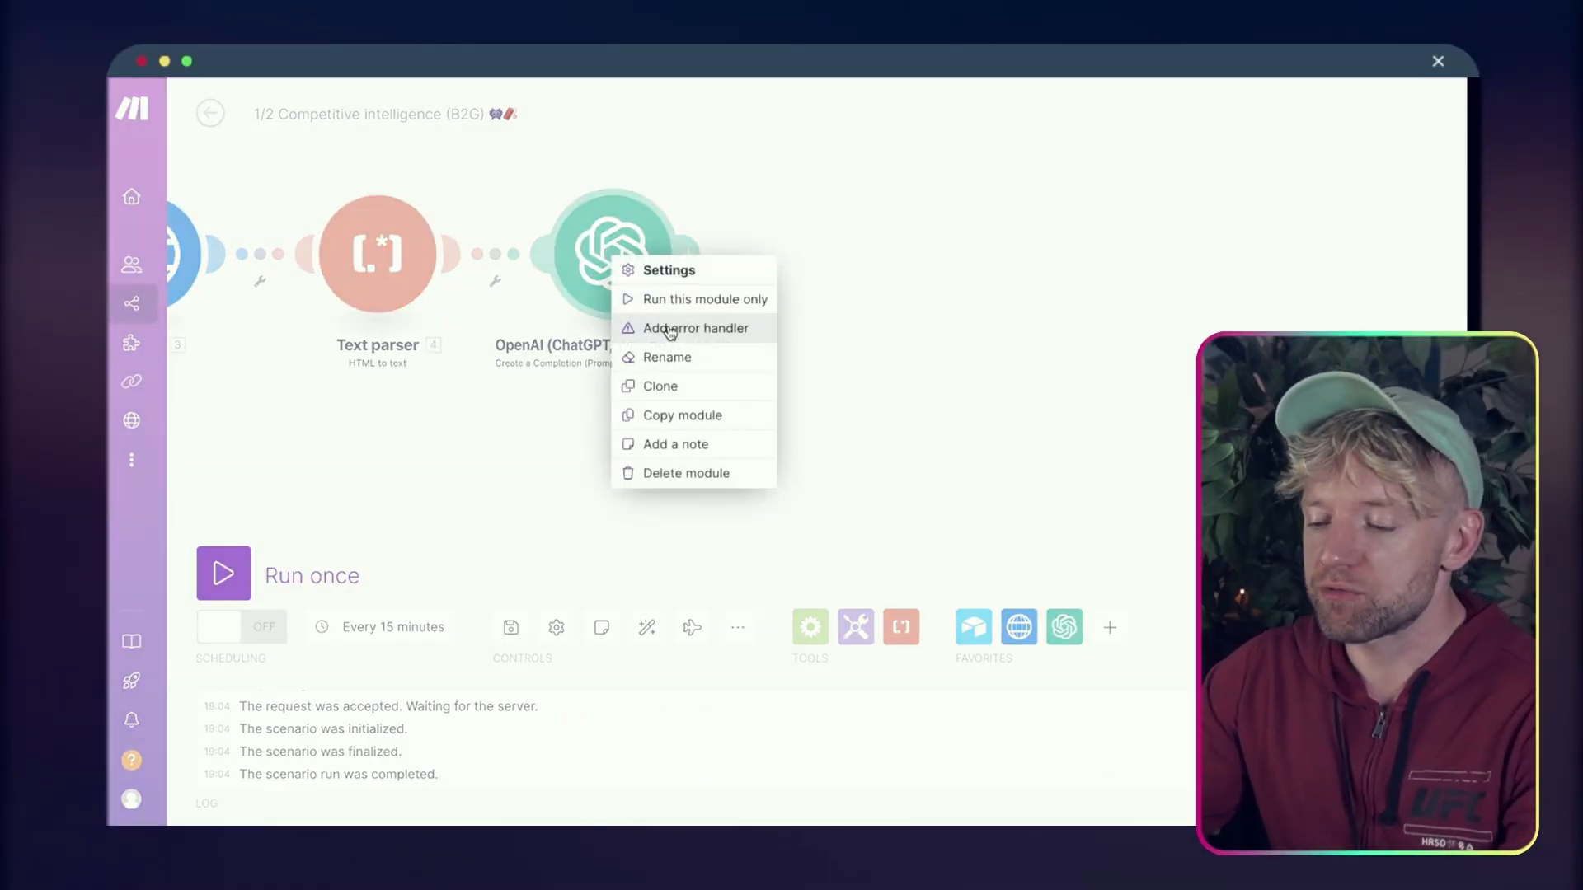
click(666, 357)
text(C)
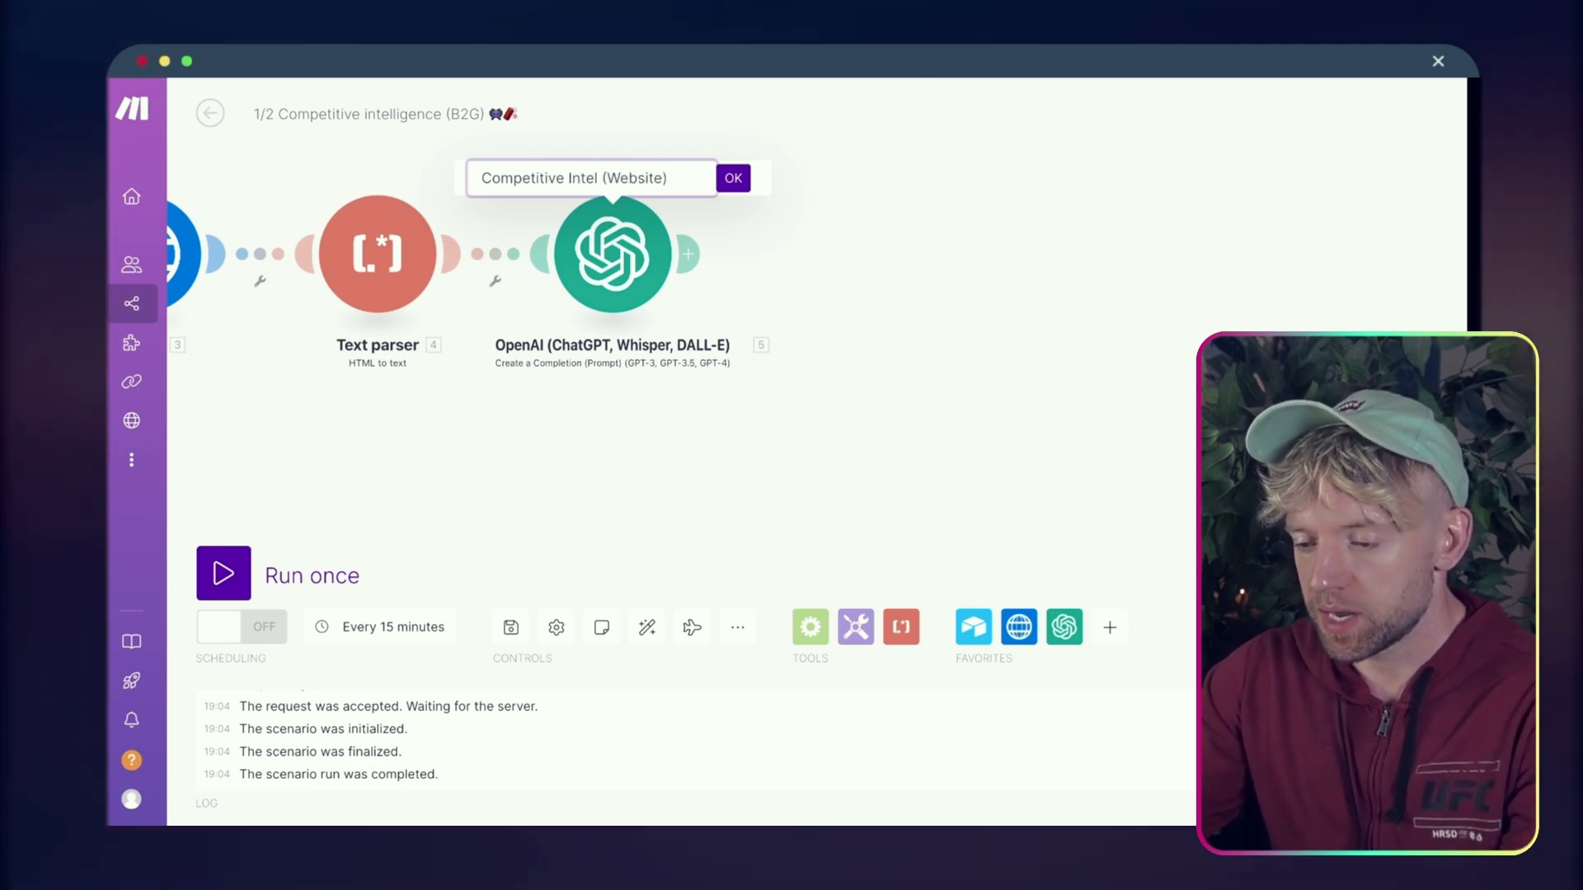
text(ompetitive Intel (Website))
key(ctrl+super+space)
click(792, 275)
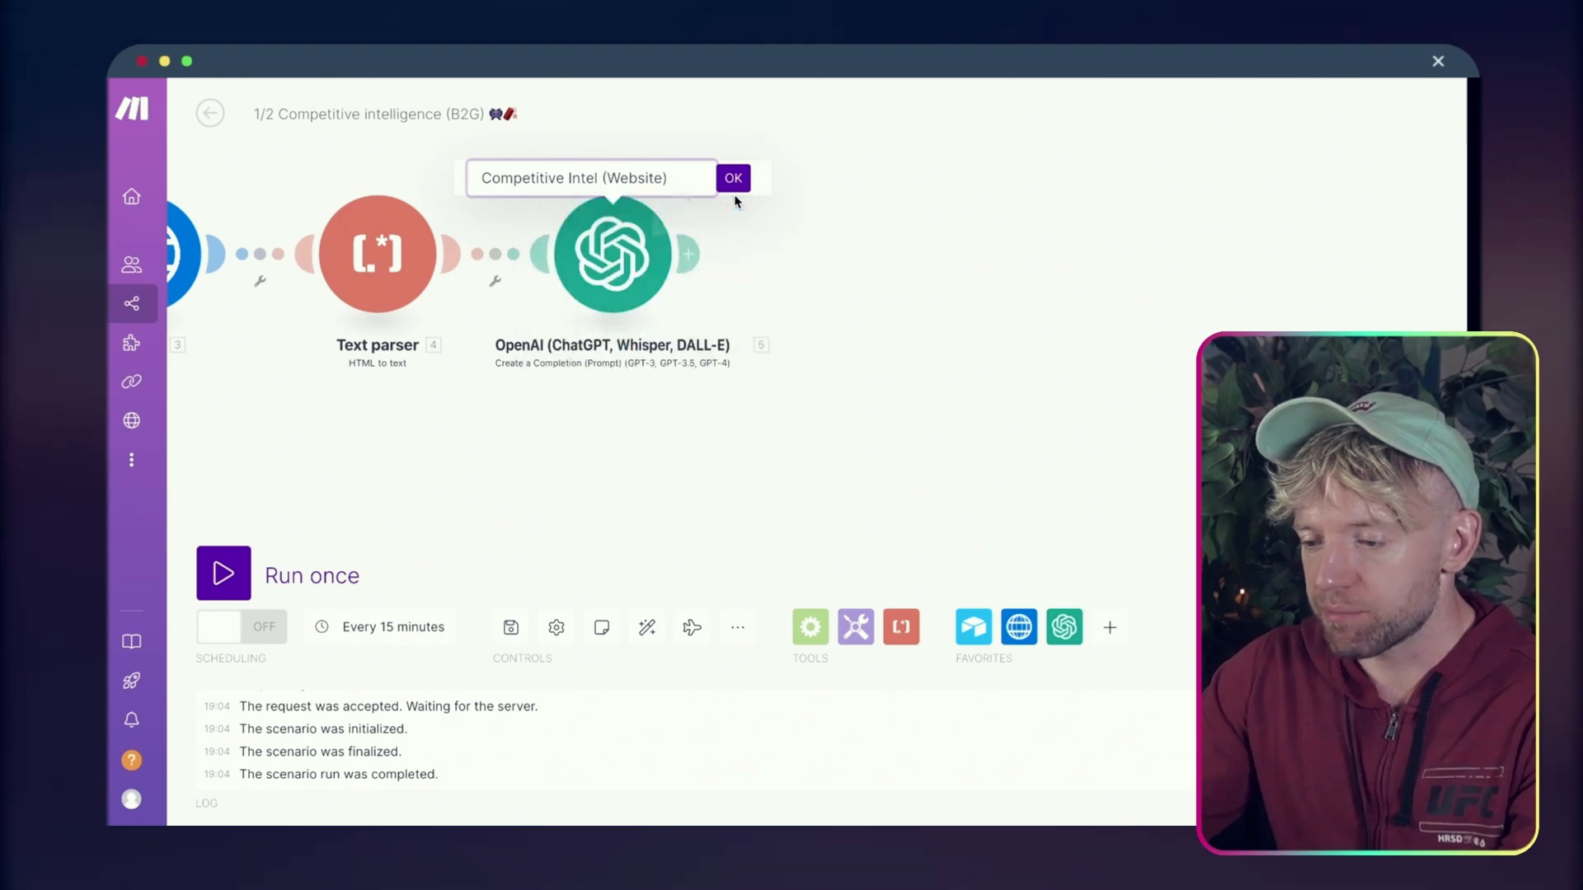
click(741, 188)
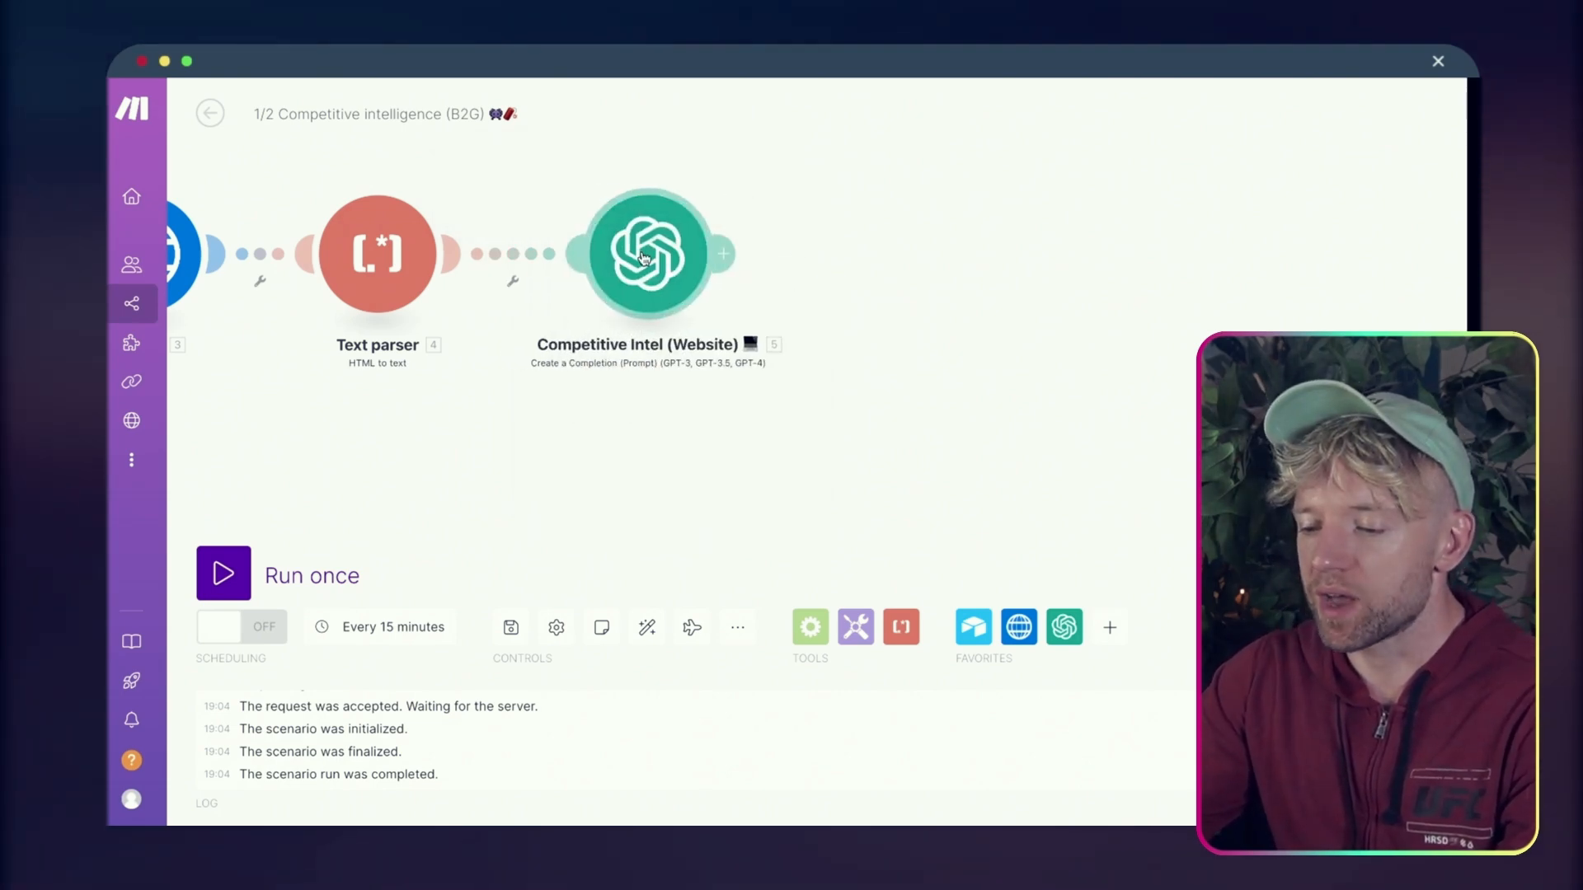
Add a new module after Competitive Intel (Website) and choose Airtable as its app
click(722, 253)
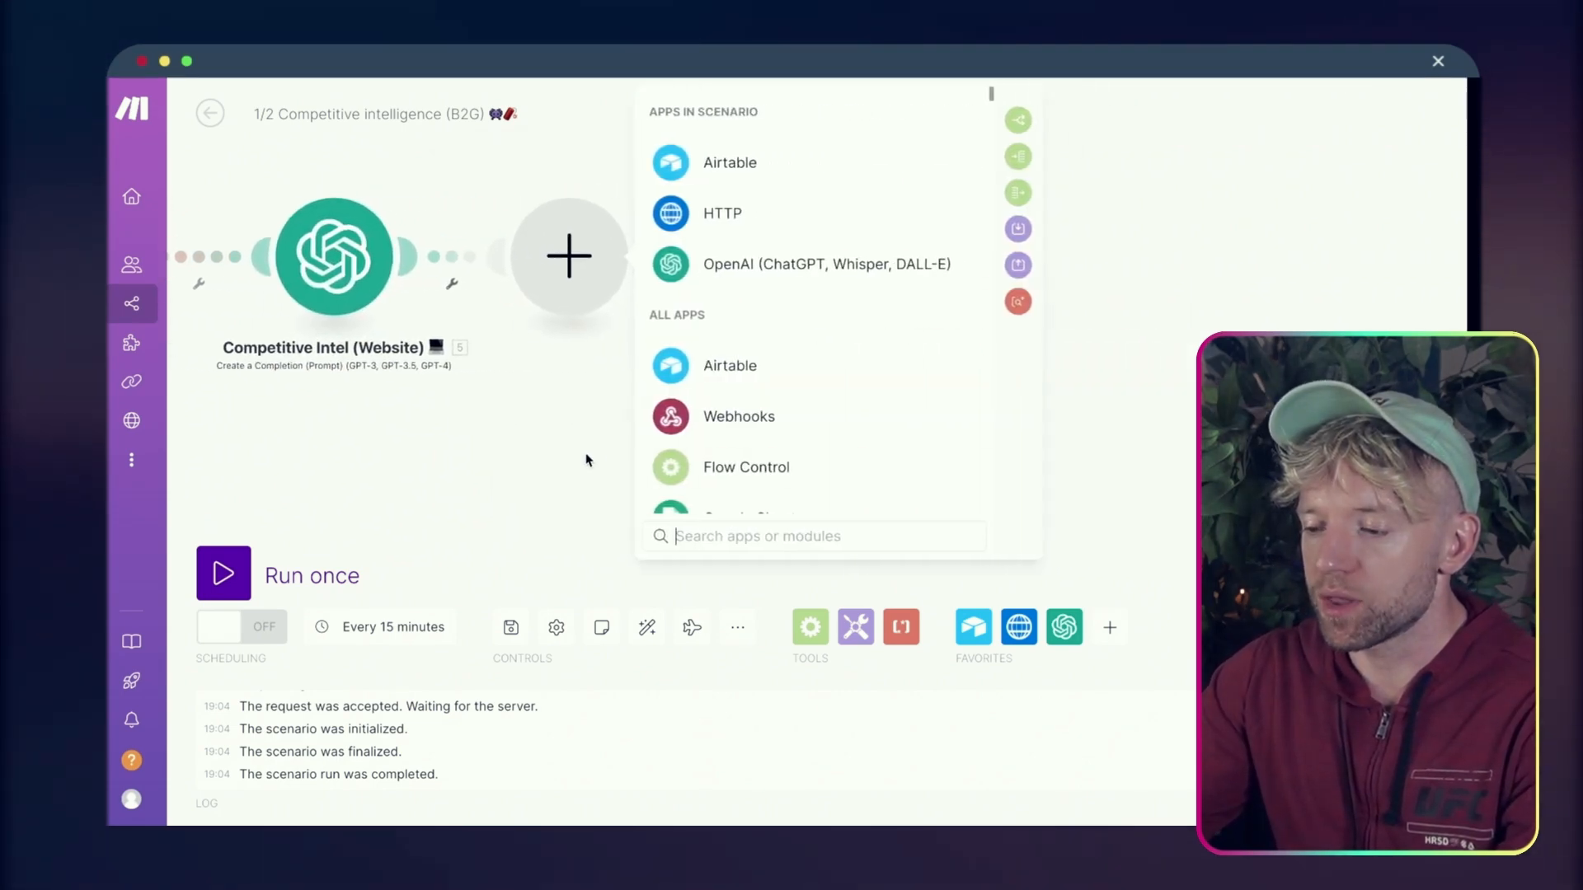
click(746, 164)
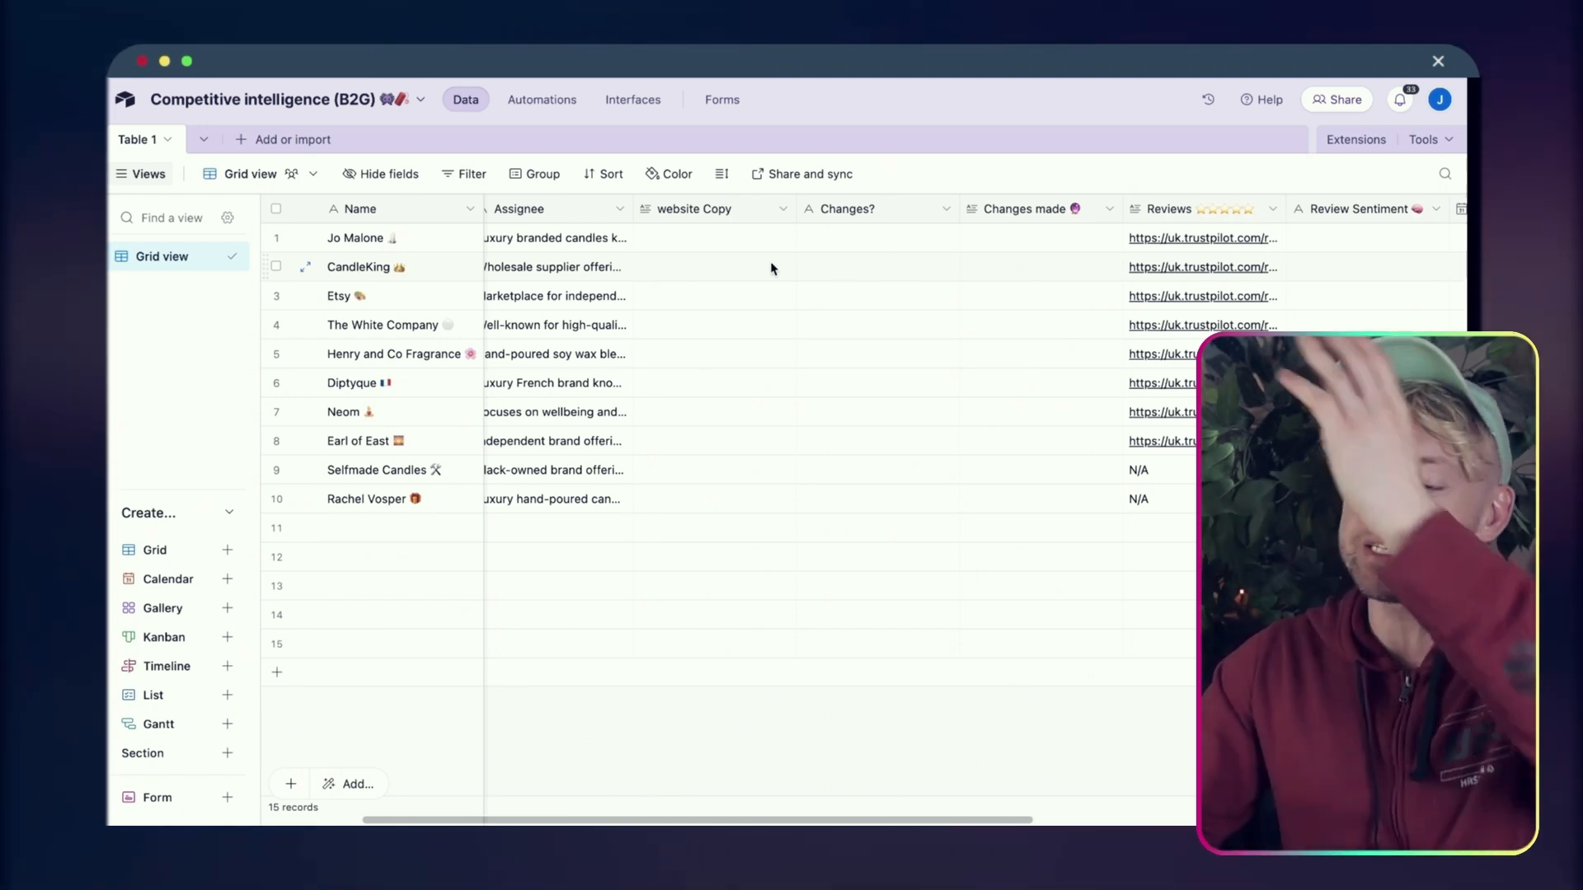
Switch to the Airtable table and select the website Copy cells of rows 1 to 10
click(747, 244)
drag(736, 240, 743, 493)
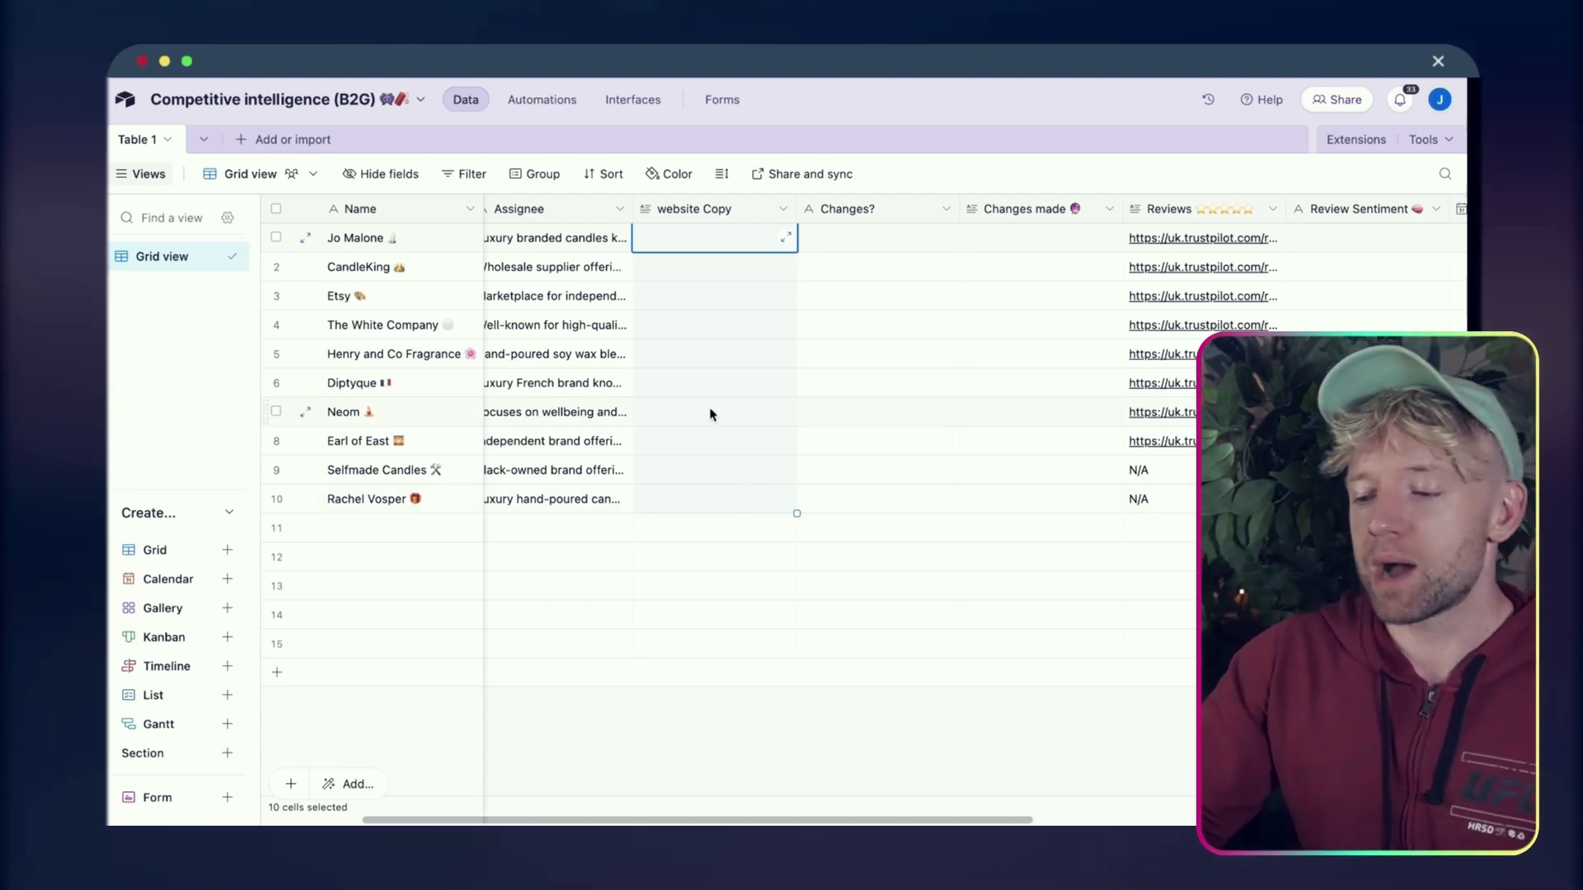
Choose Update a Record for the new Airtable module, with base Competitive intelligence (B2G) and table Table 1
scroll(711, 408, left, 2)
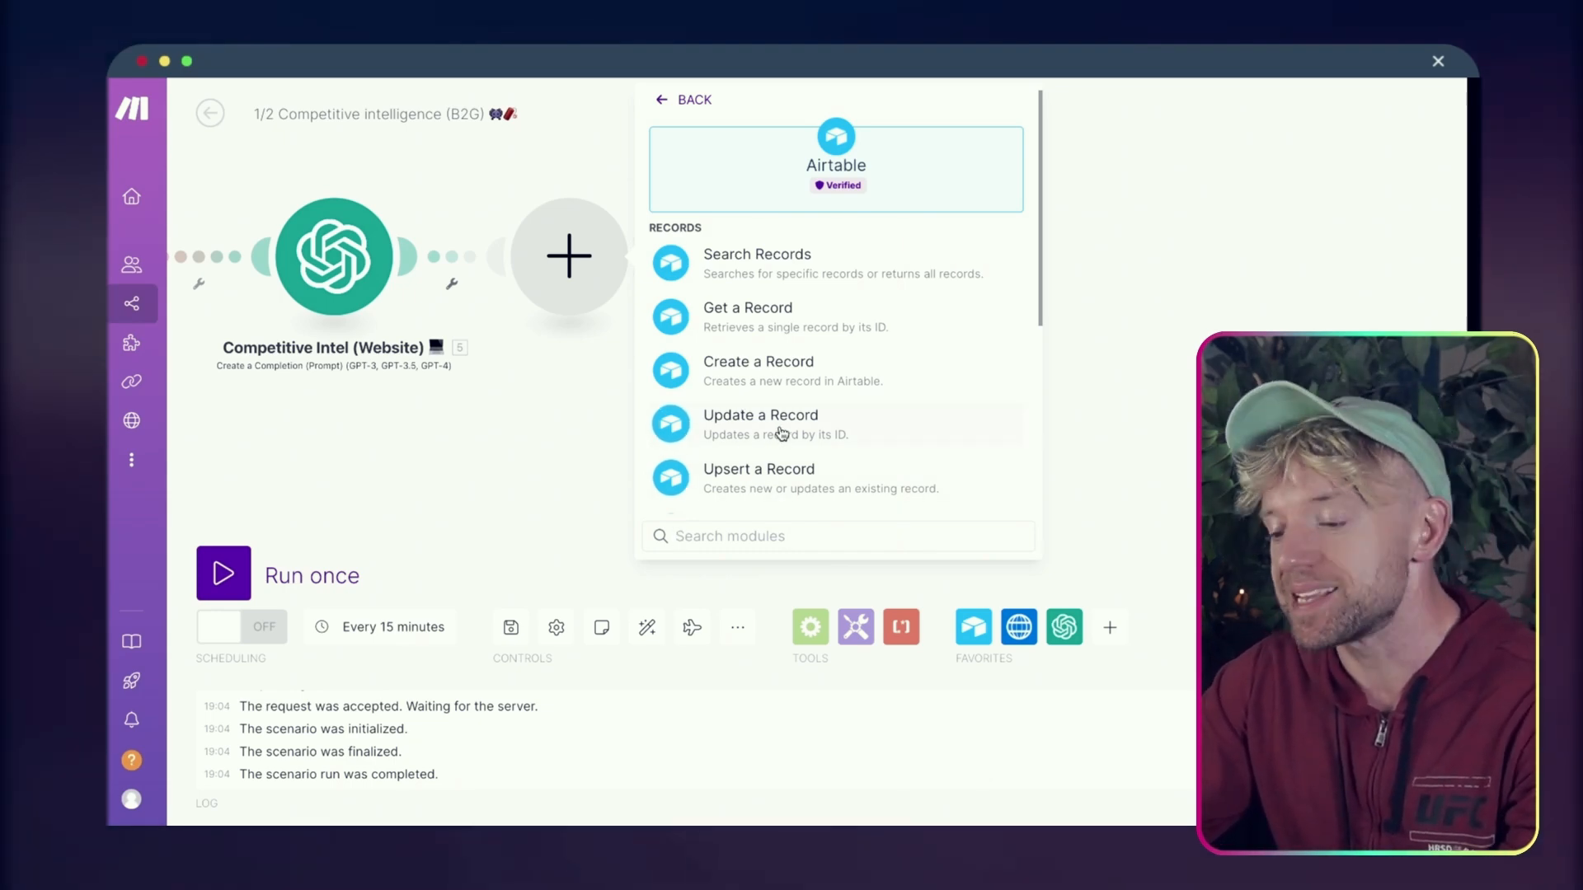
click(841, 436)
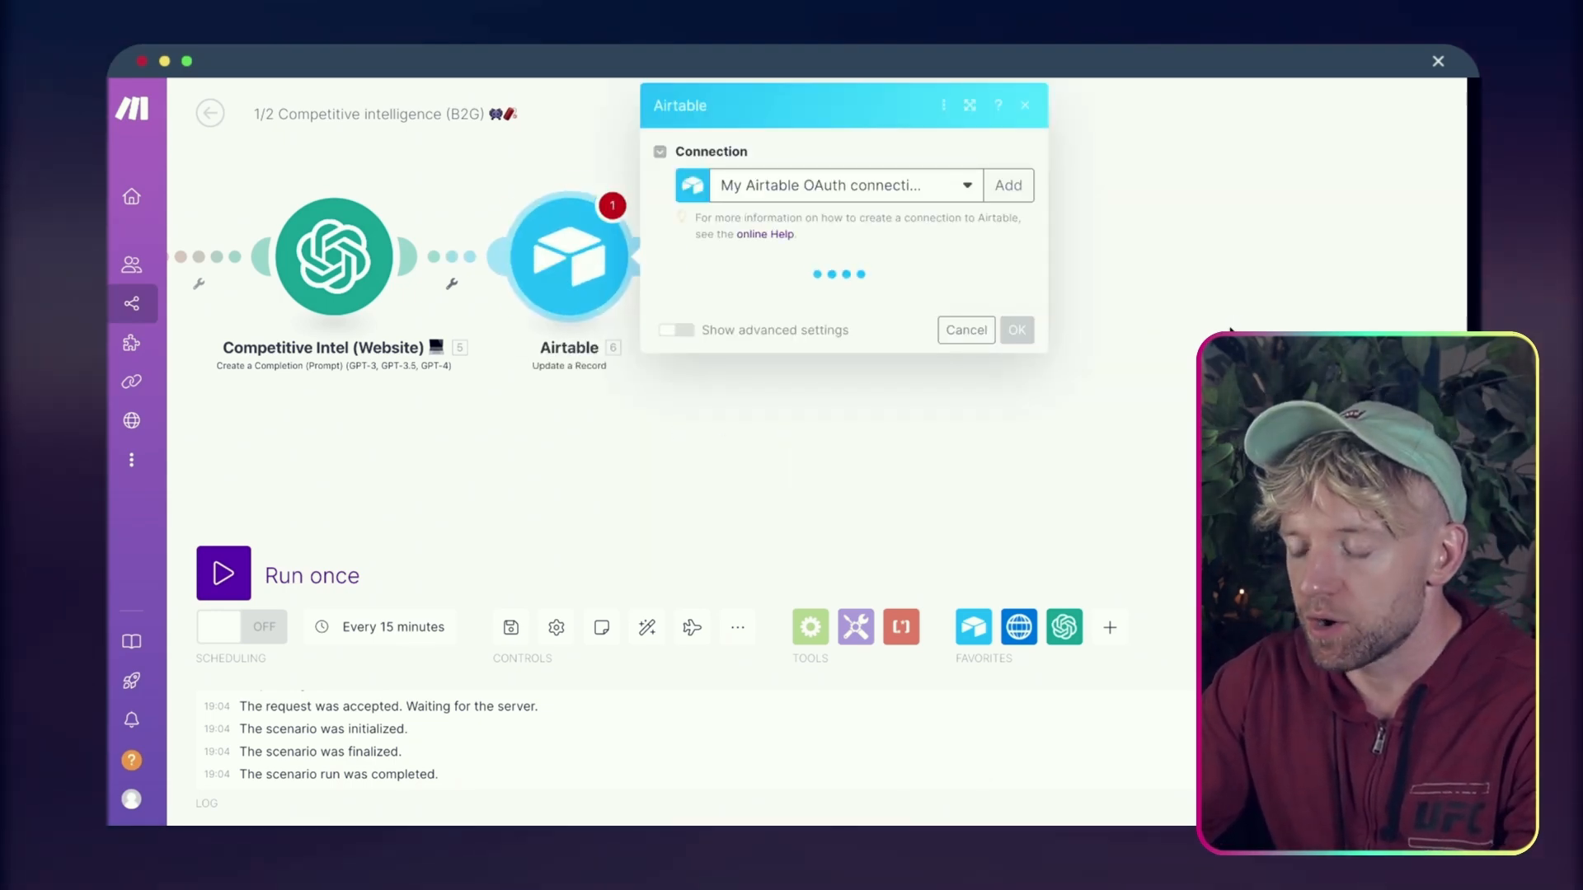
click(689, 301)
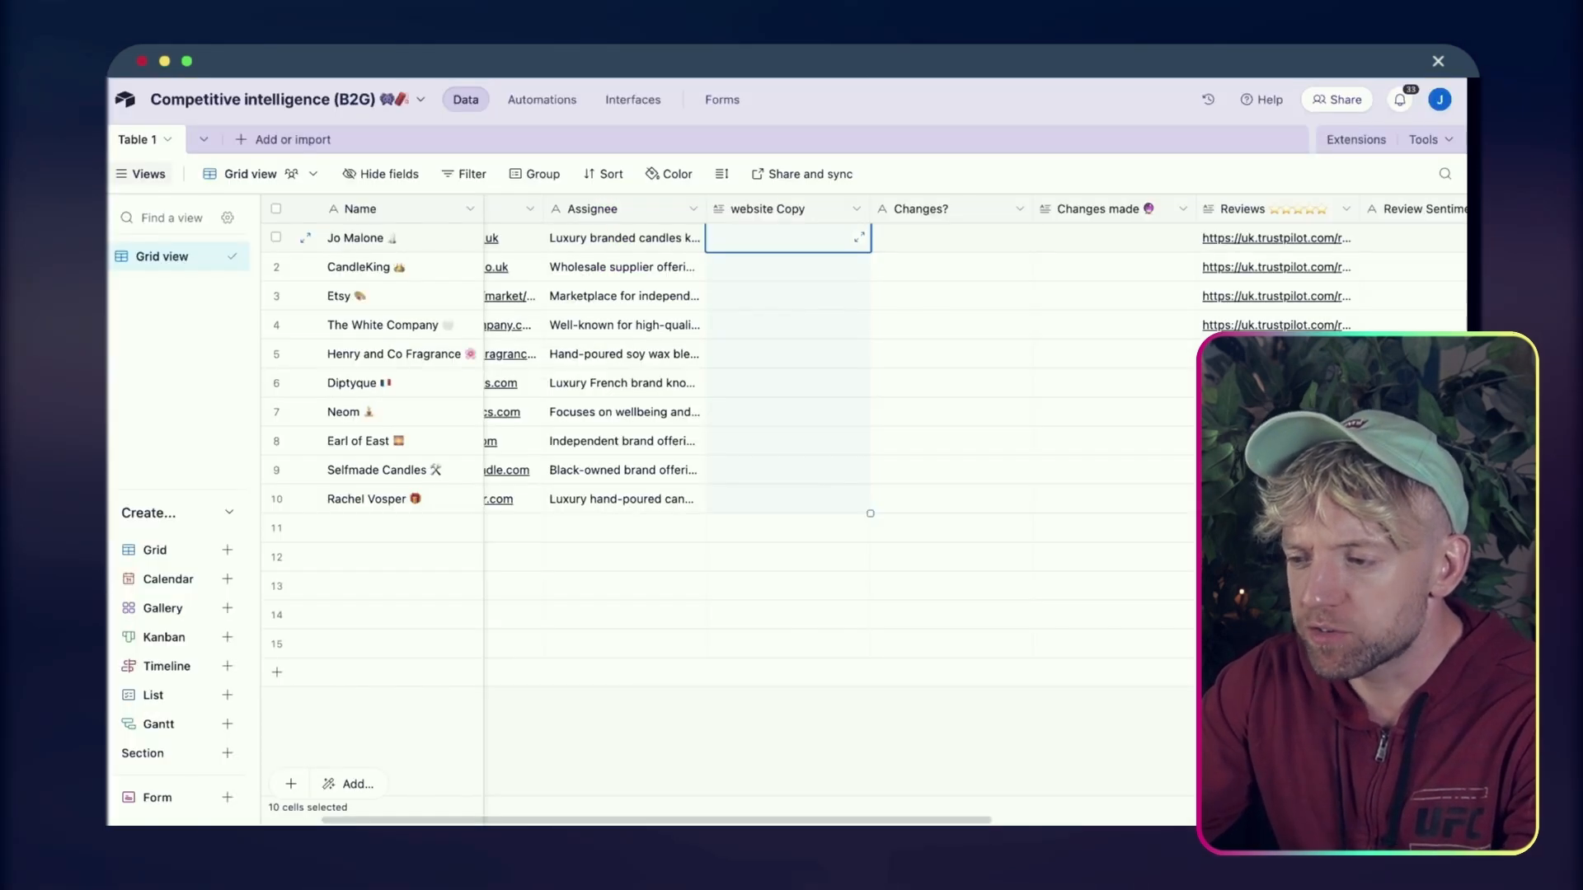
key(Escape)
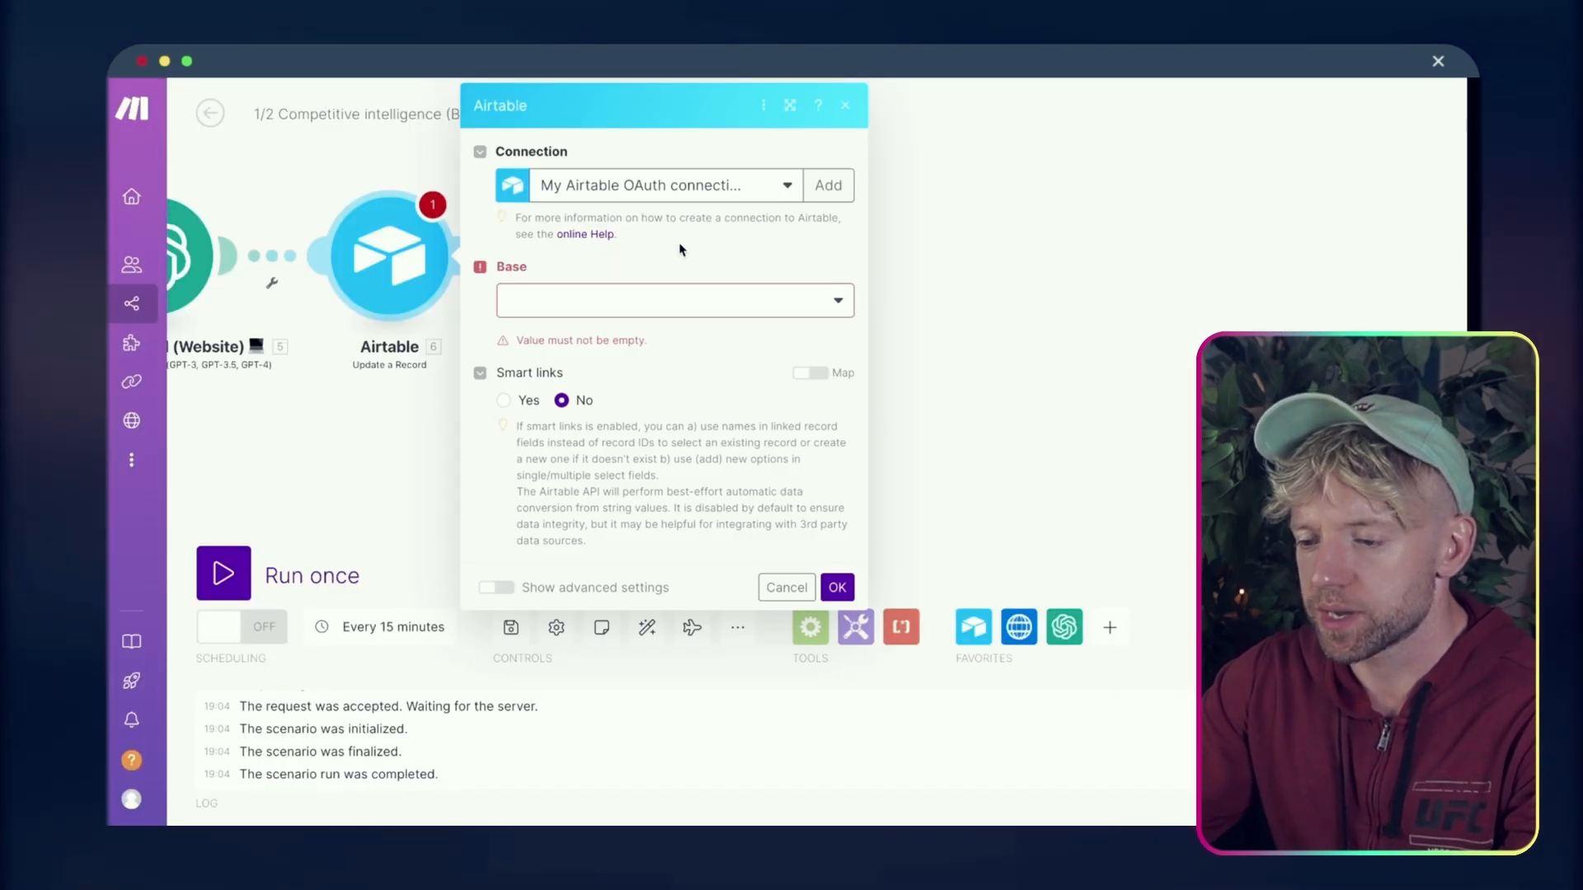
click(629, 300)
text(compet)
click(631, 394)
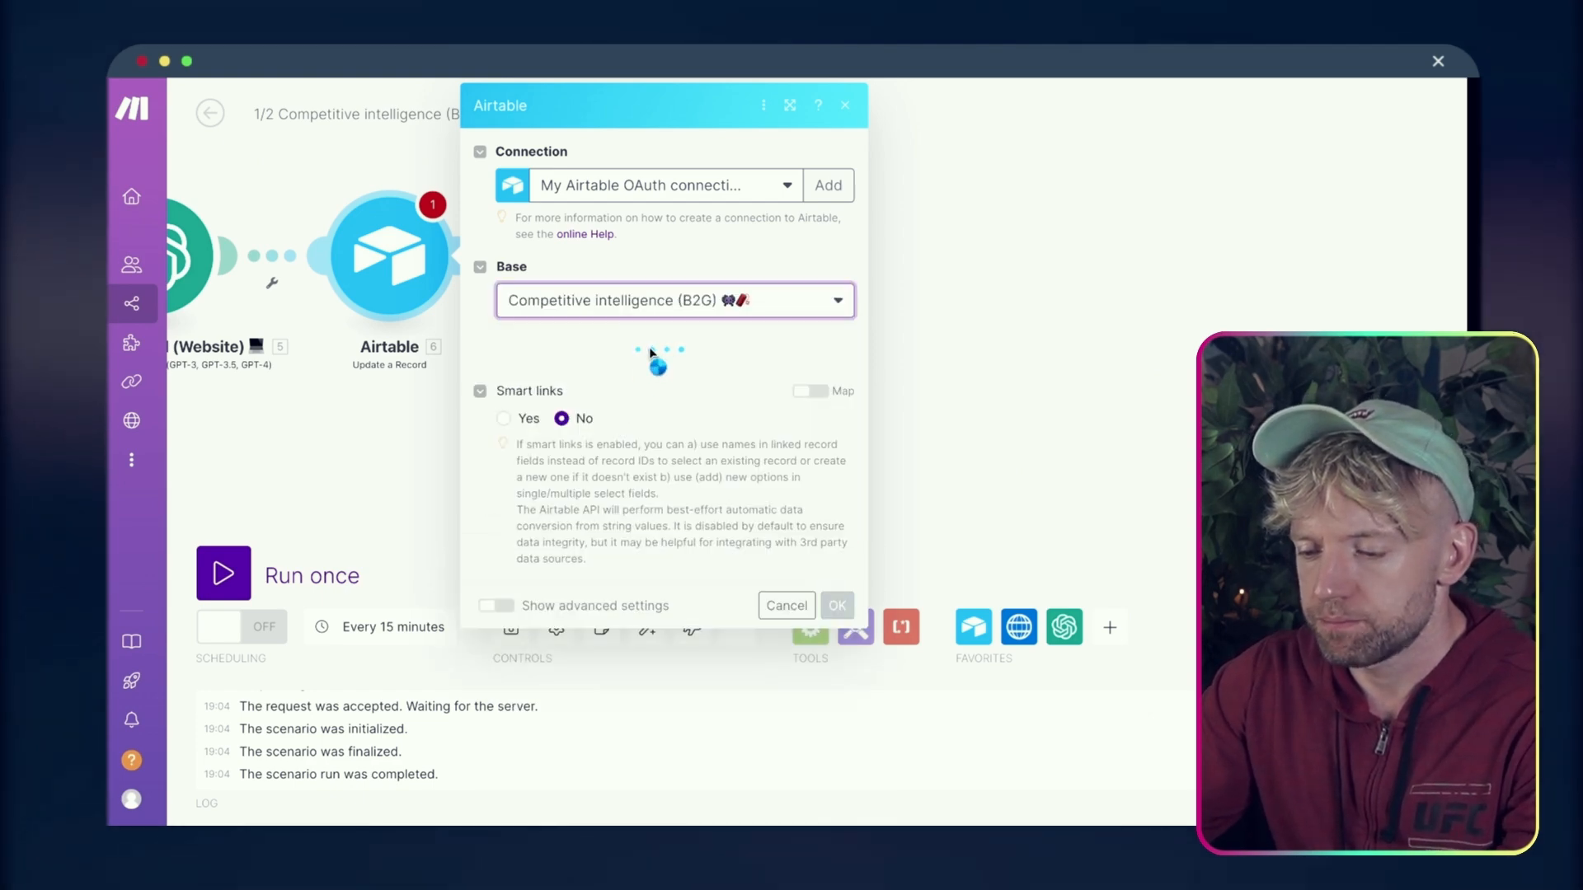
click(669, 374)
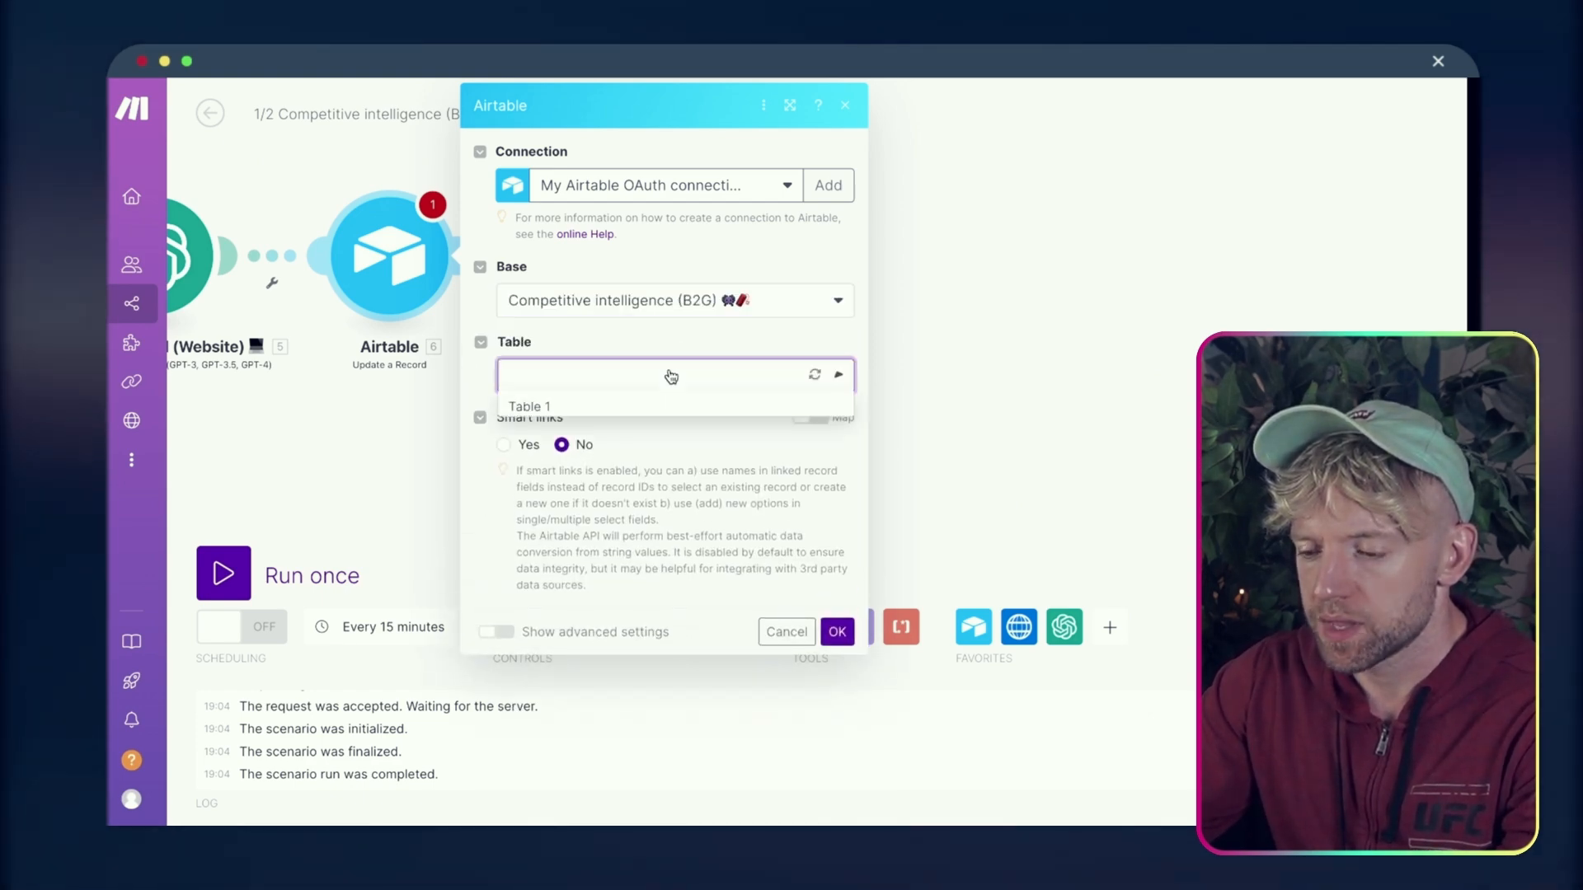
click(636, 407)
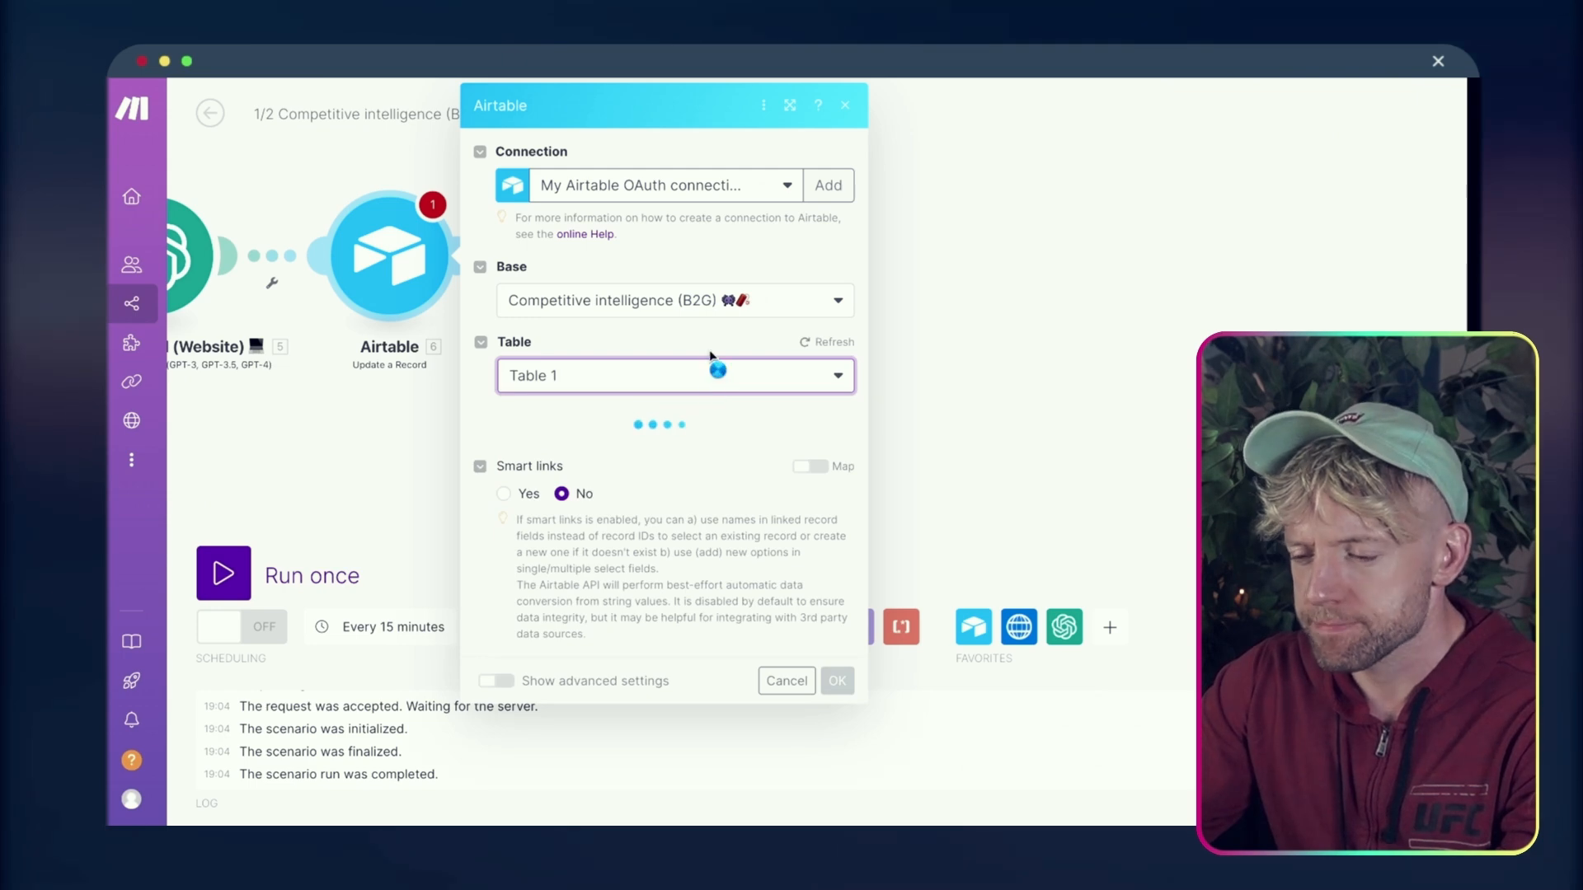
Map the update module's Record ID to the ID from the Airtable Search Records module
scroll(692, 404, down, 2)
click(692, 322)
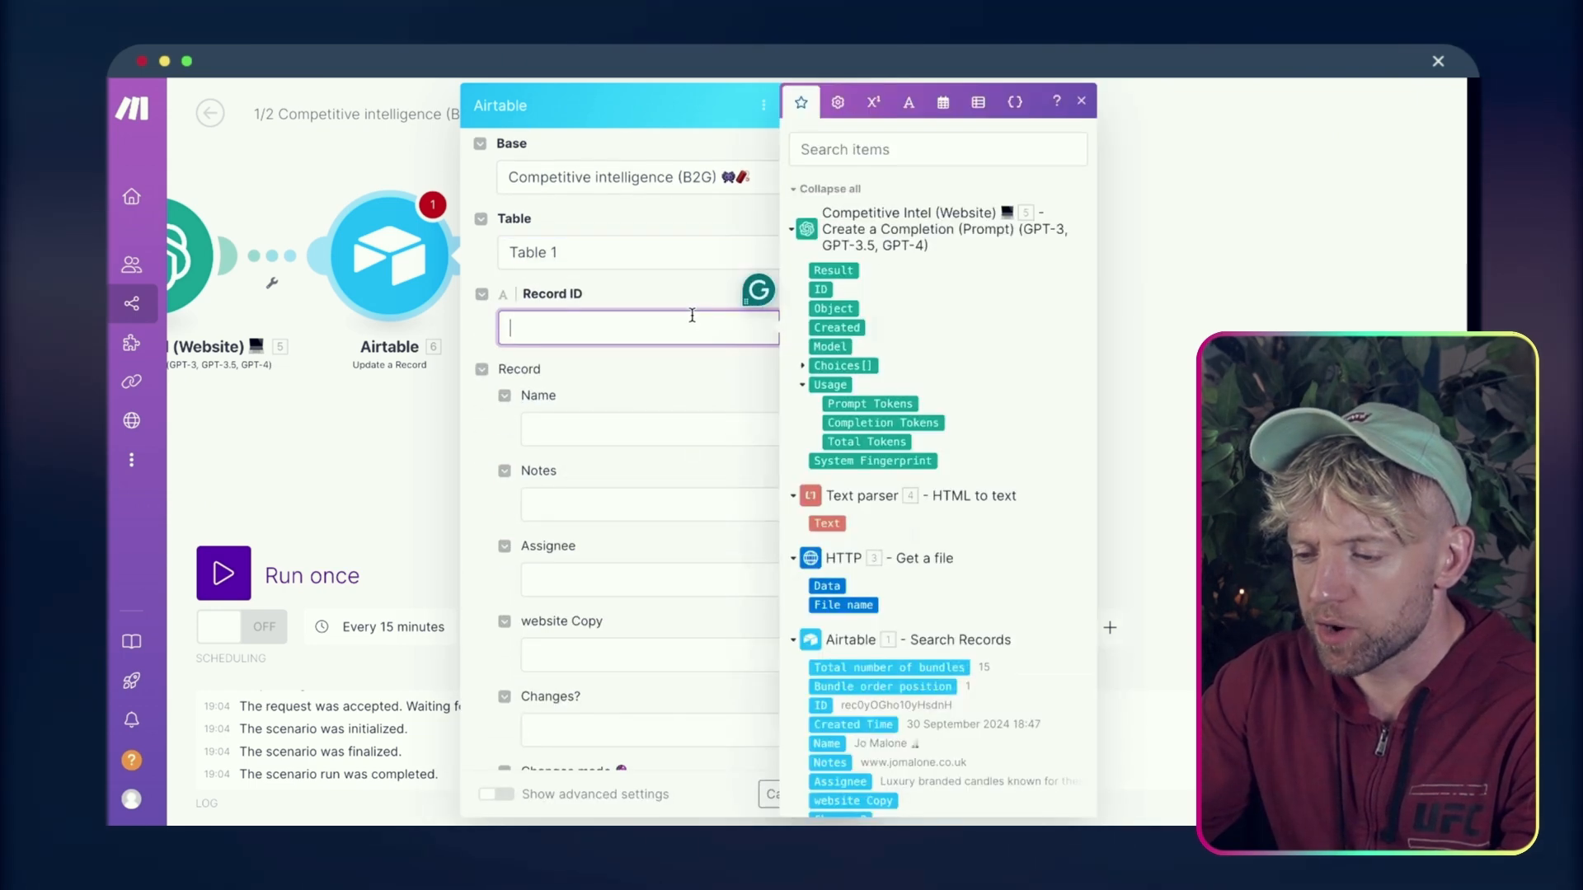
scroll(709, 637, down, 3)
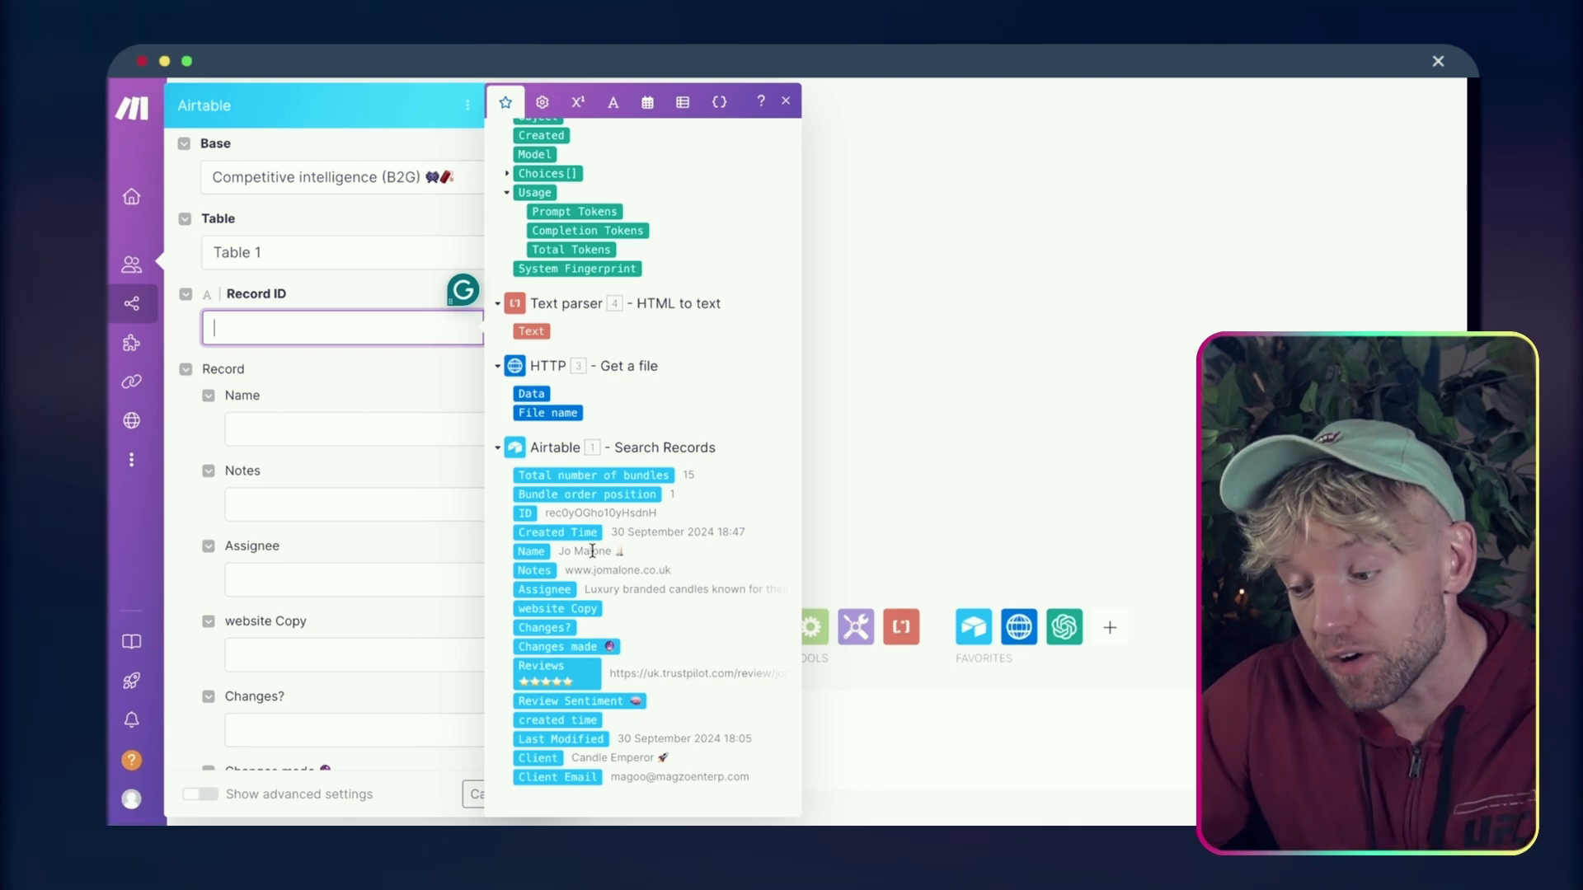
click(525, 513)
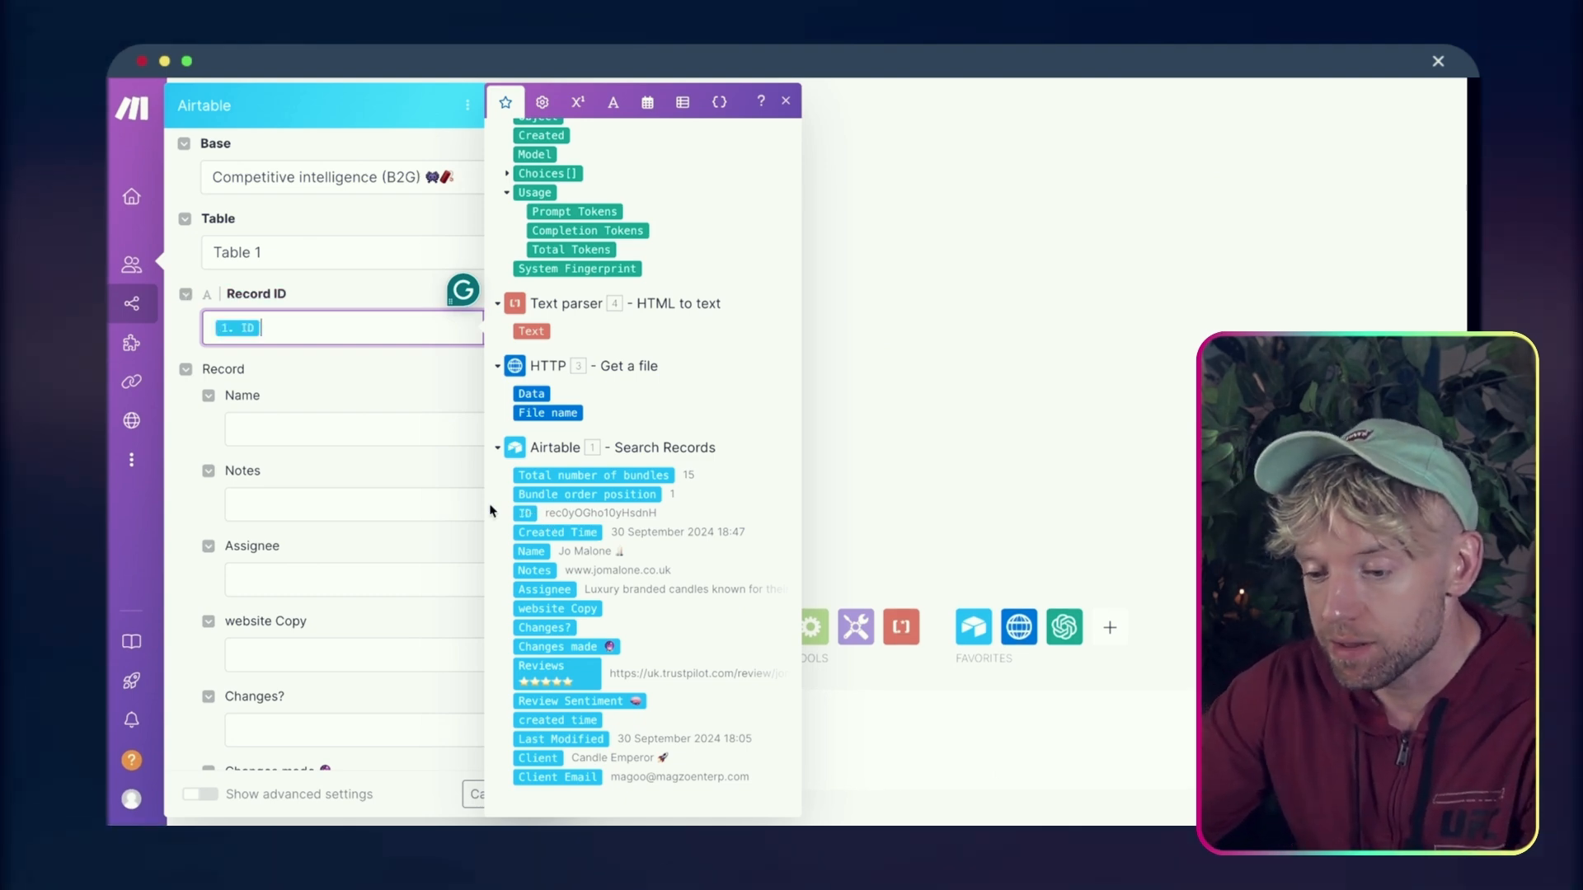
click(394, 392)
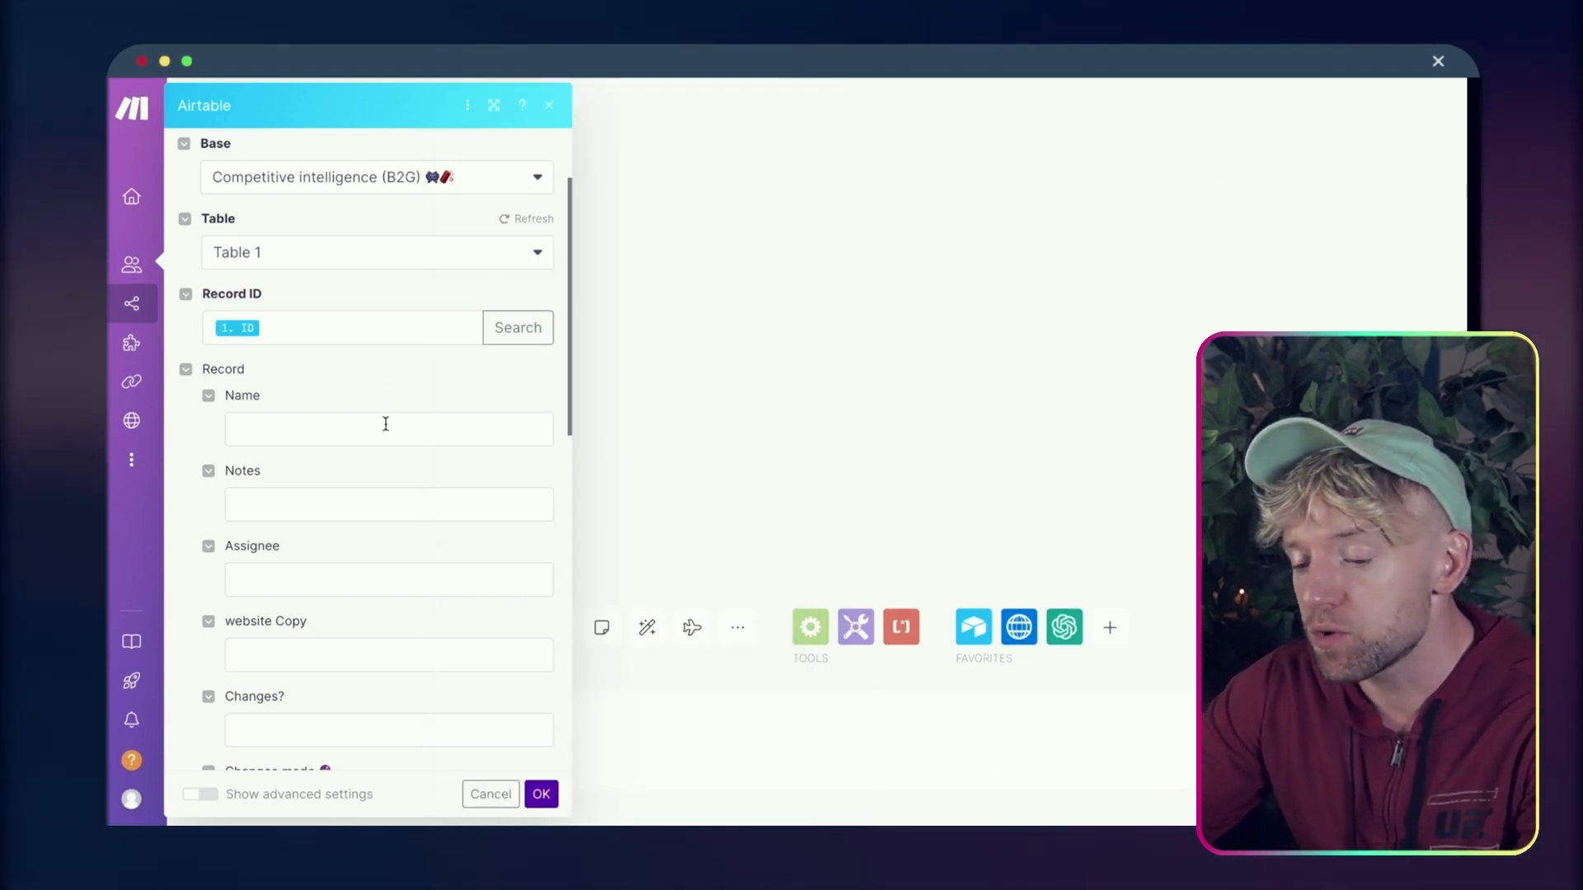
Map the update module's website Copy field to the Text parser's Text and save the module
click(384, 424)
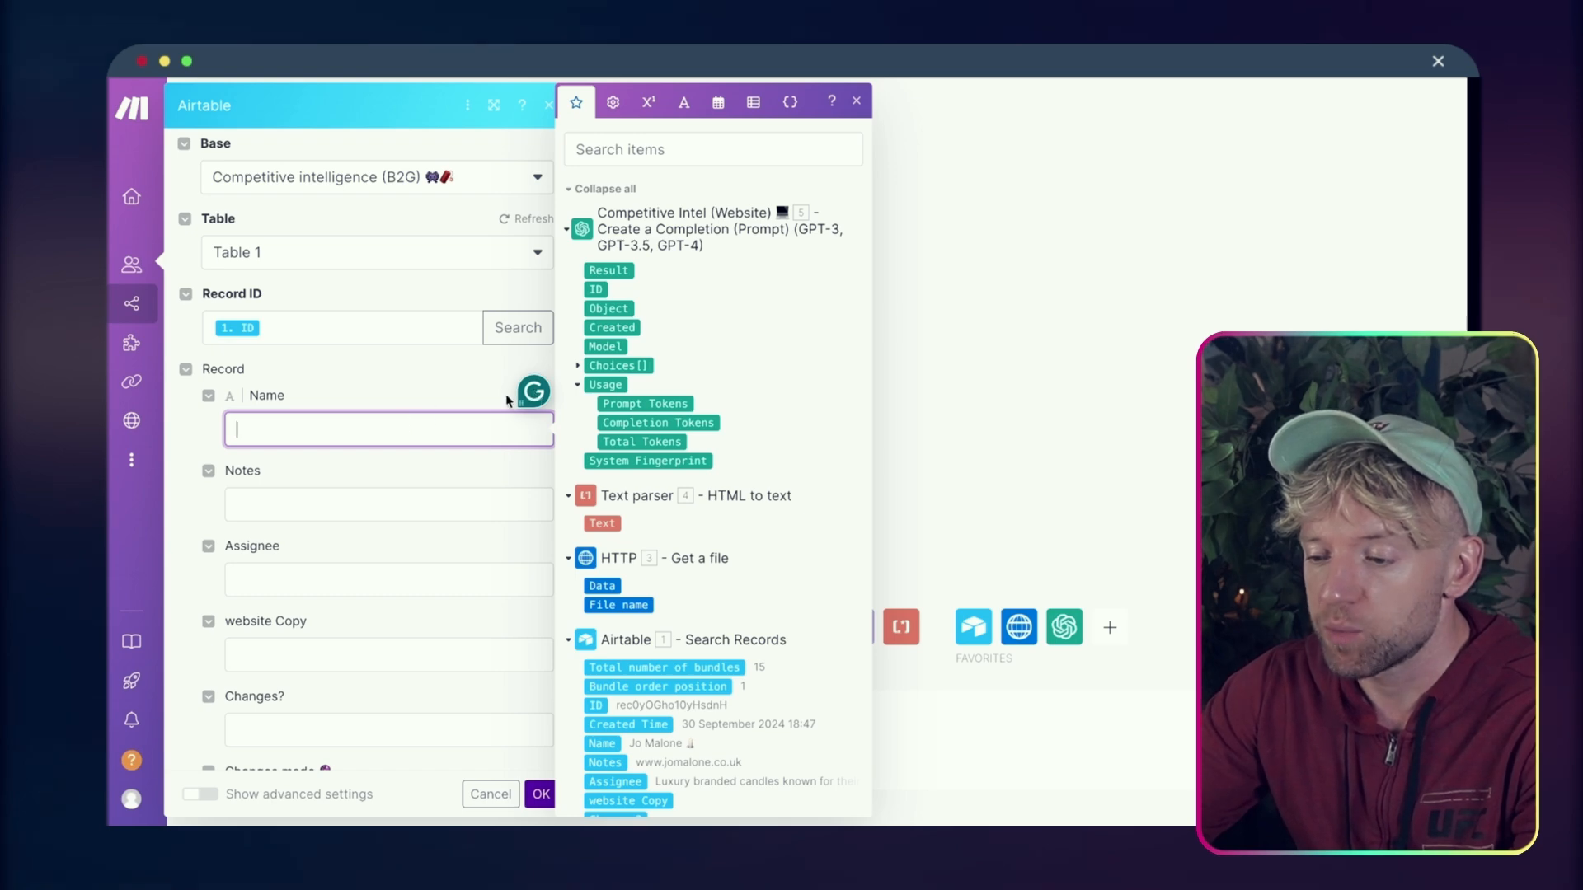
scroll(410, 455, down, 5)
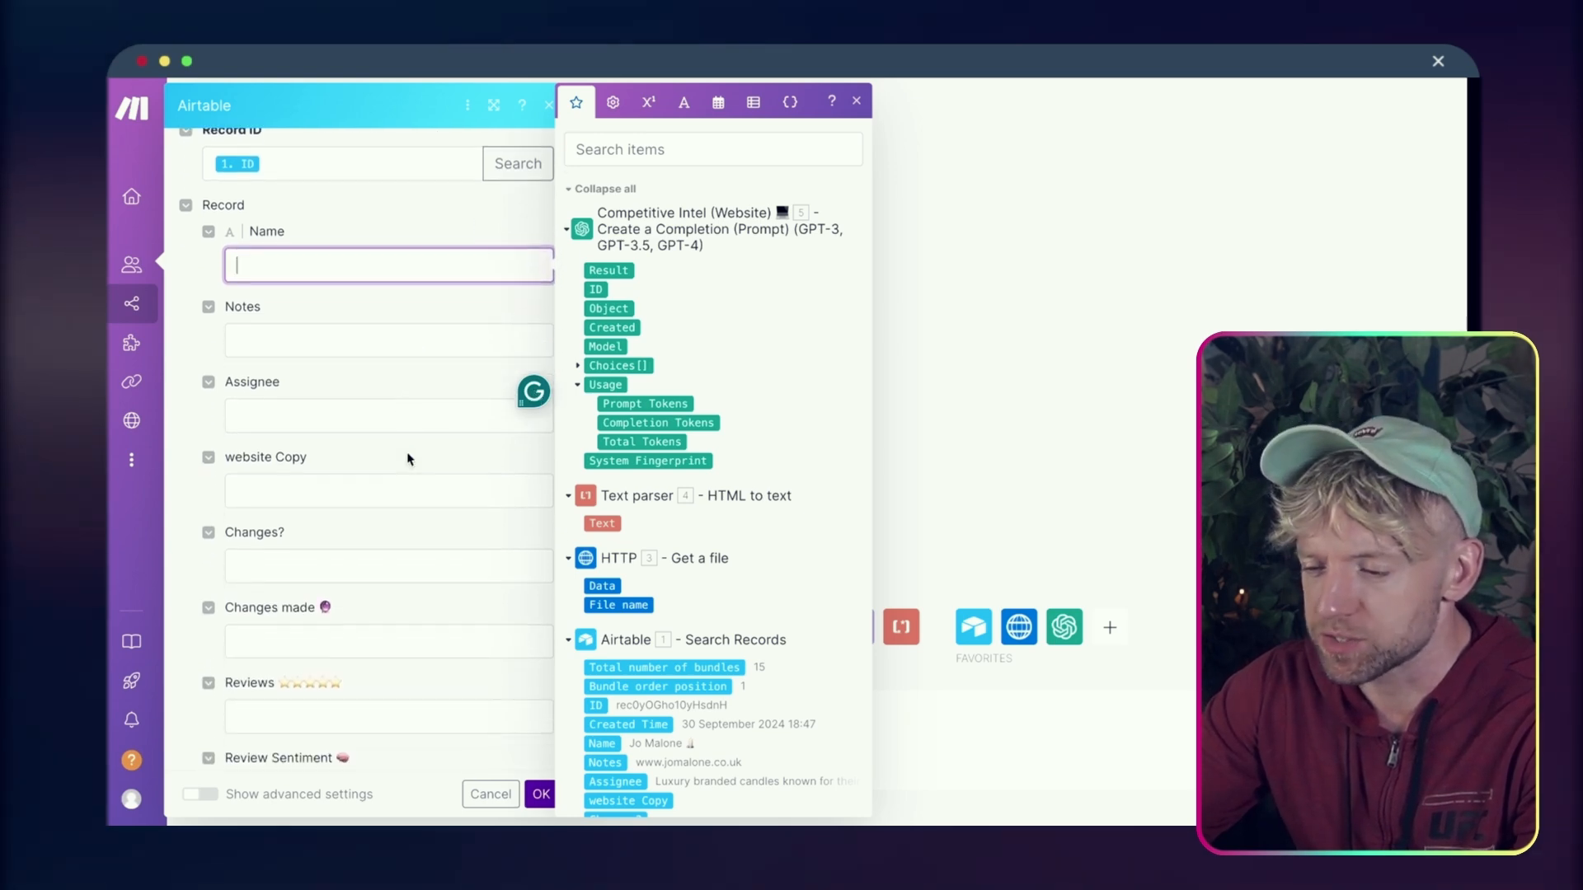
click(326, 427)
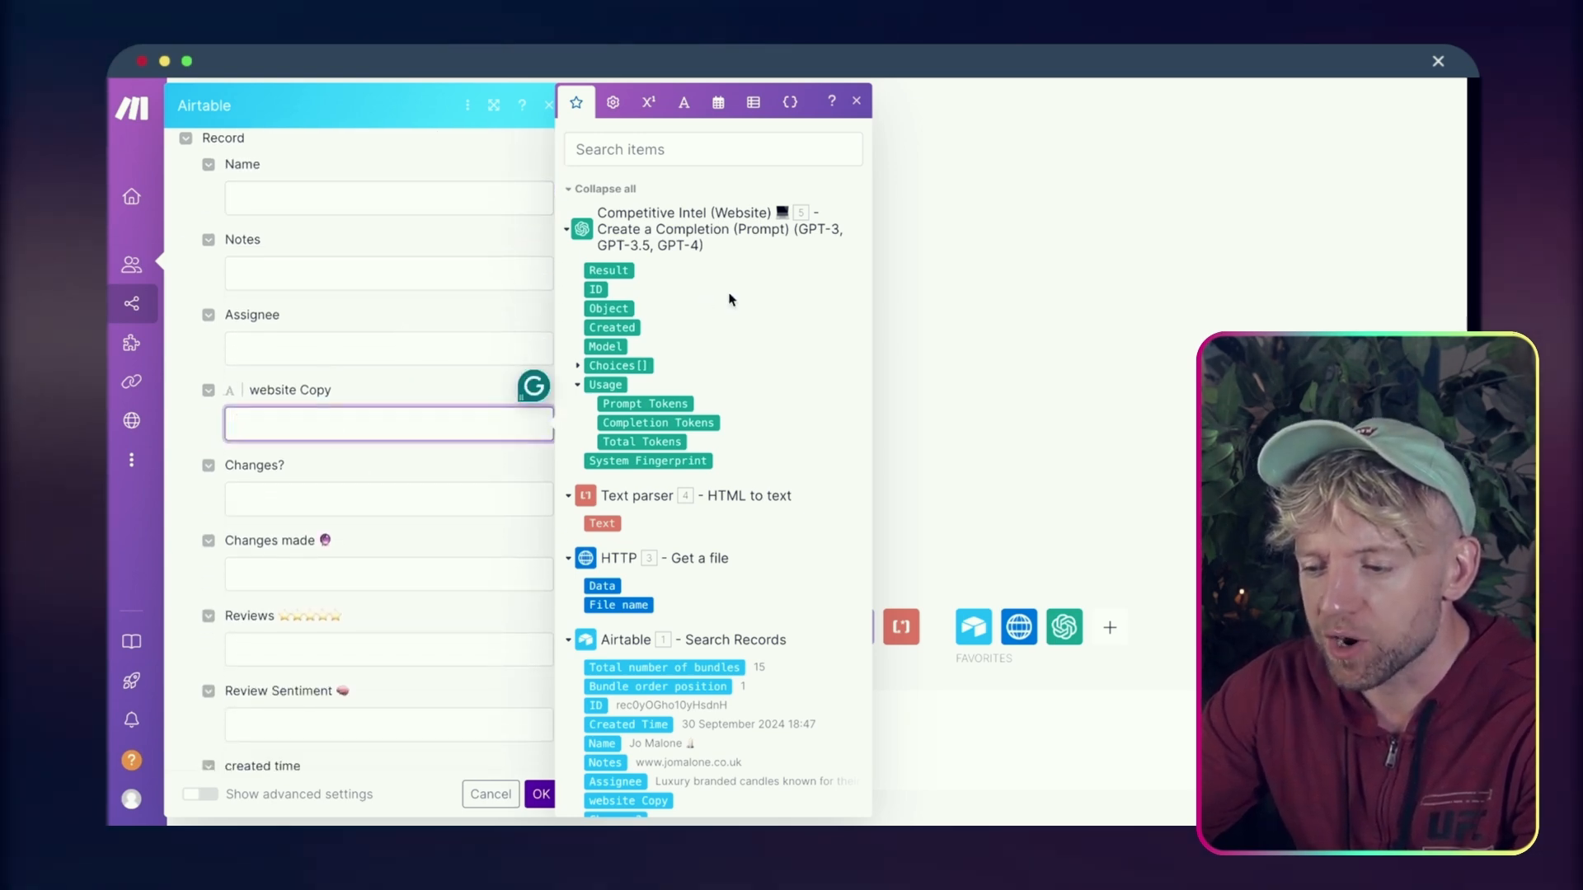
scroll(655, 346, down, 3)
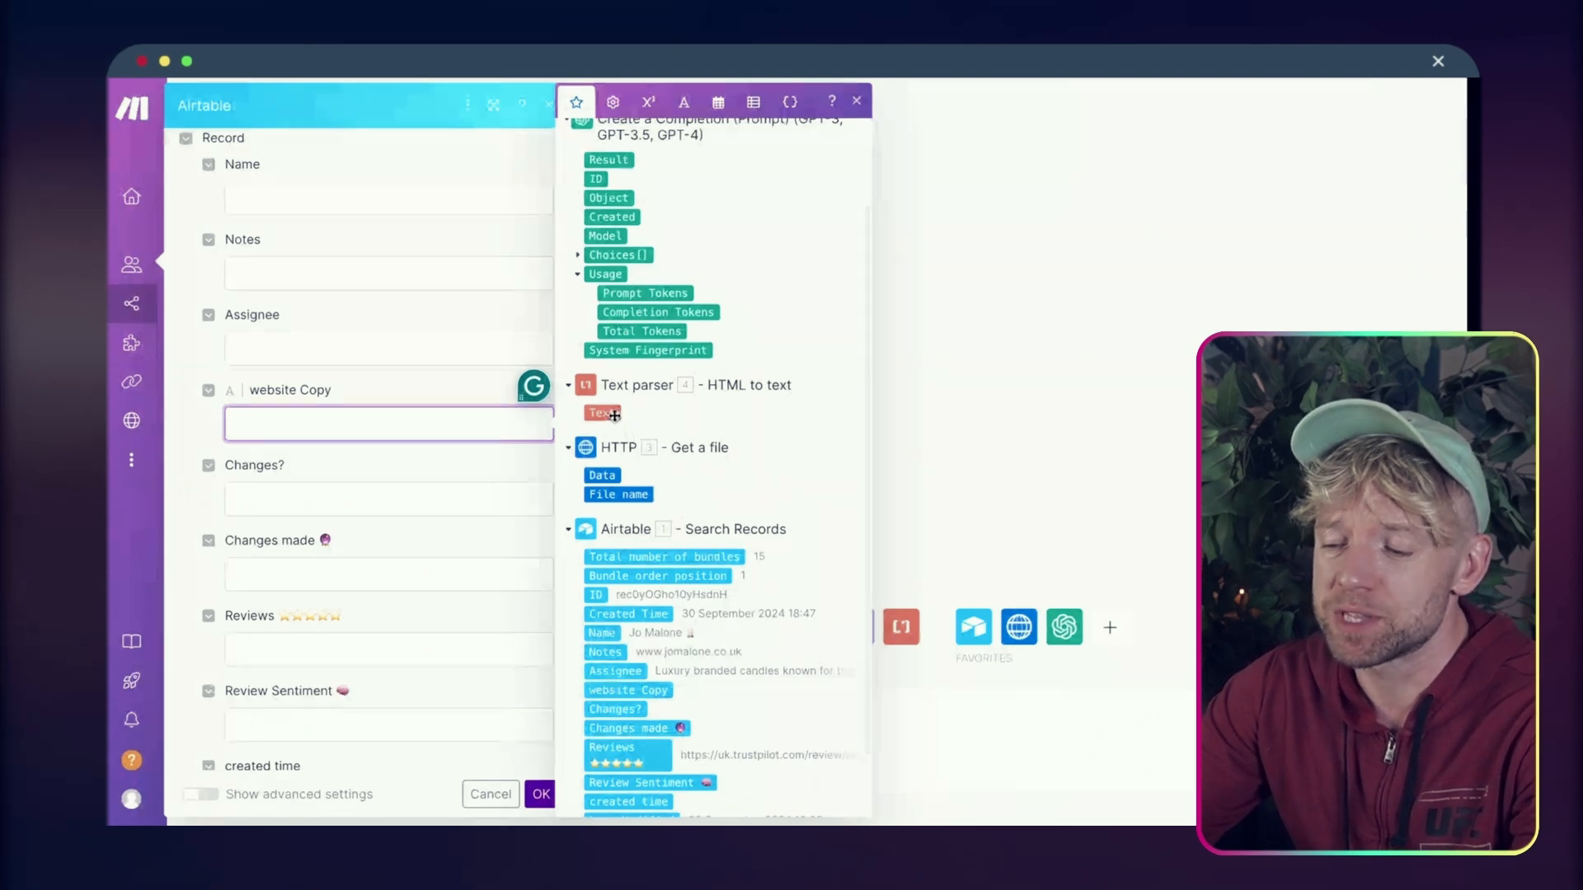
click(610, 412)
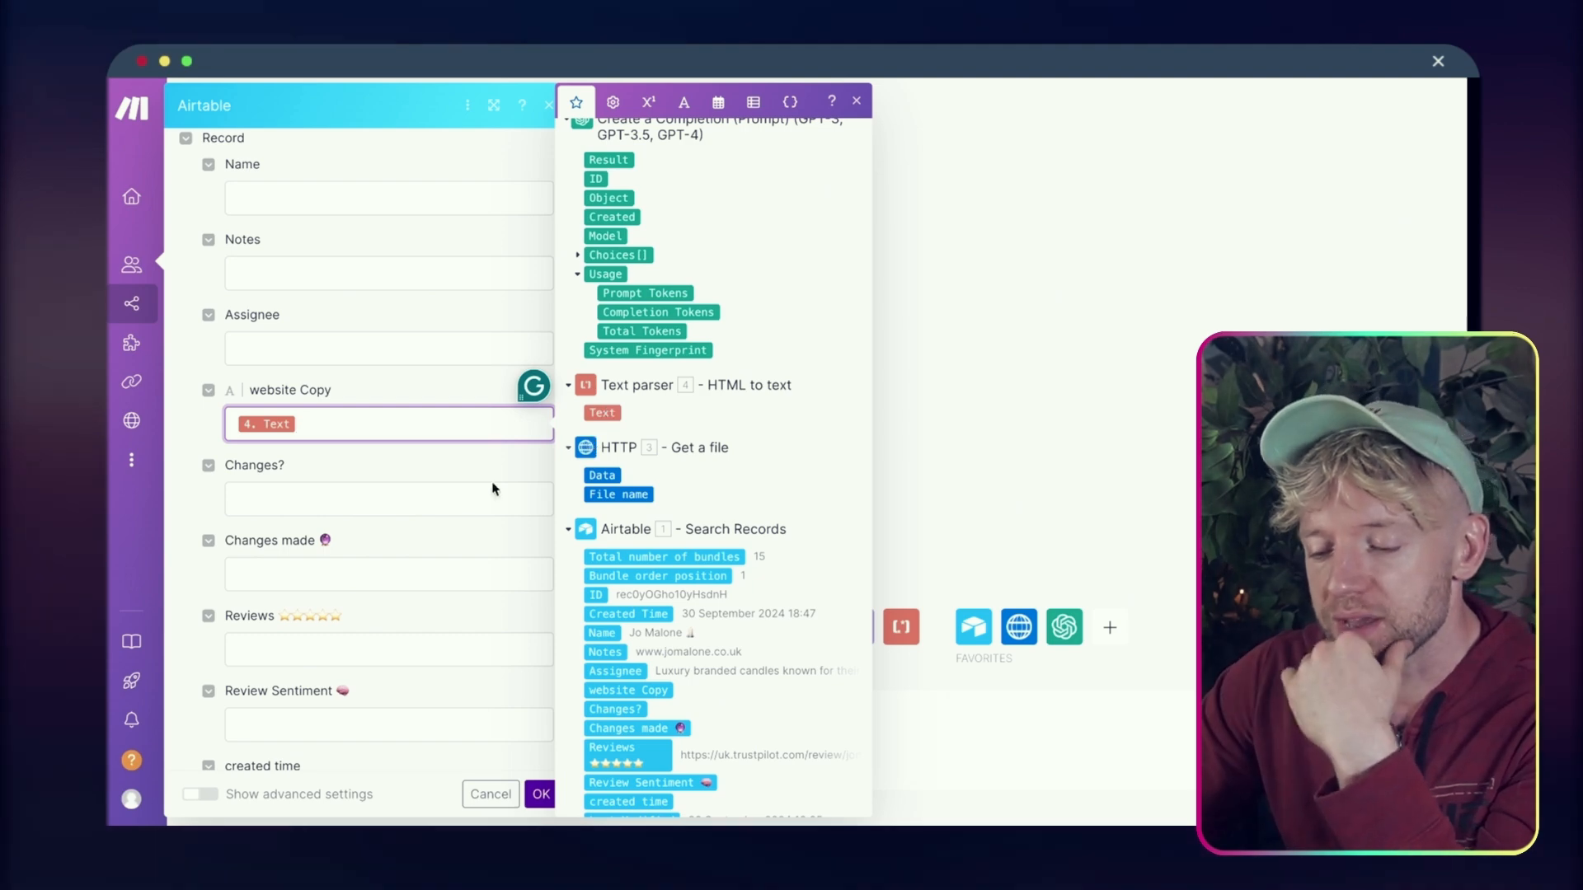
click(447, 504)
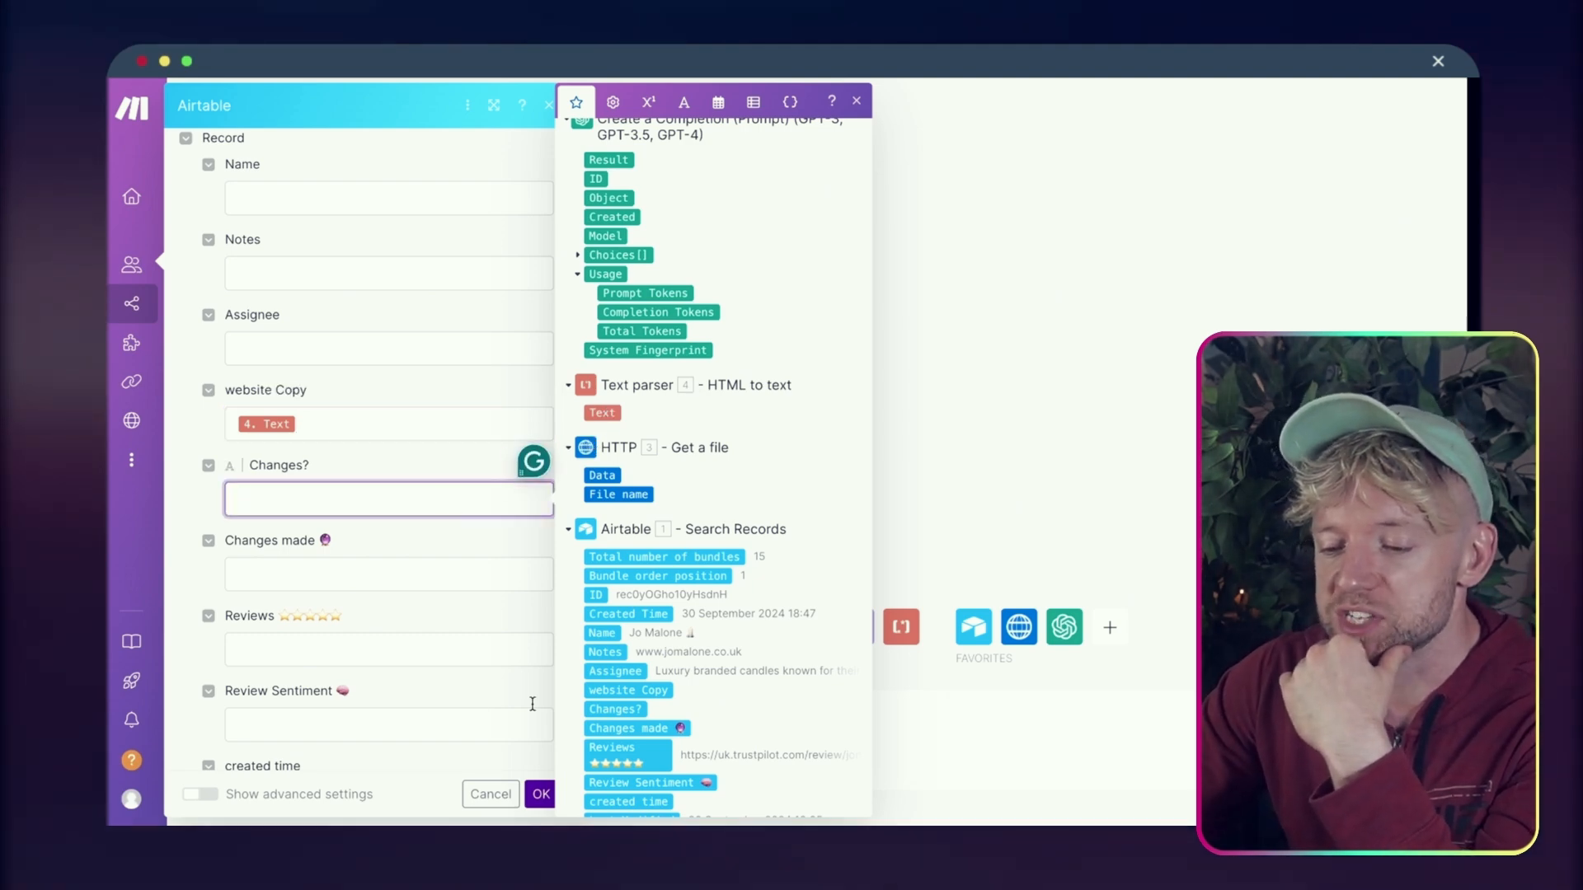
click(540, 796)
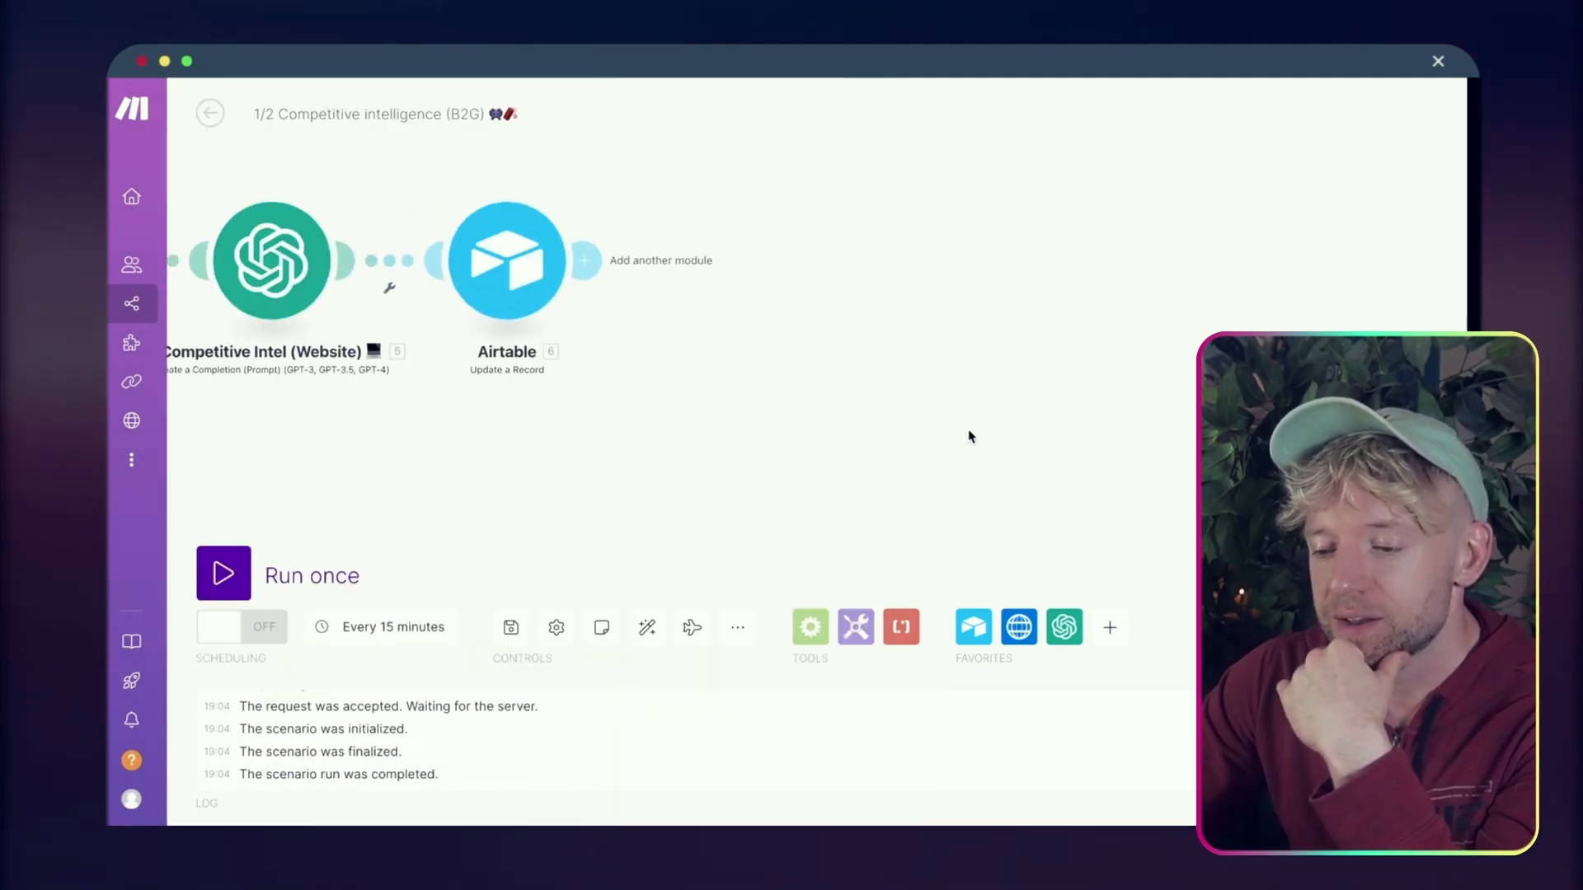
Unlink the Airtable update module from Competitive Intel (Website) and run the scenario once
click(752, 260)
click(780, 302)
scroll(657, 488, down, 3)
scroll(732, 424, up, 2)
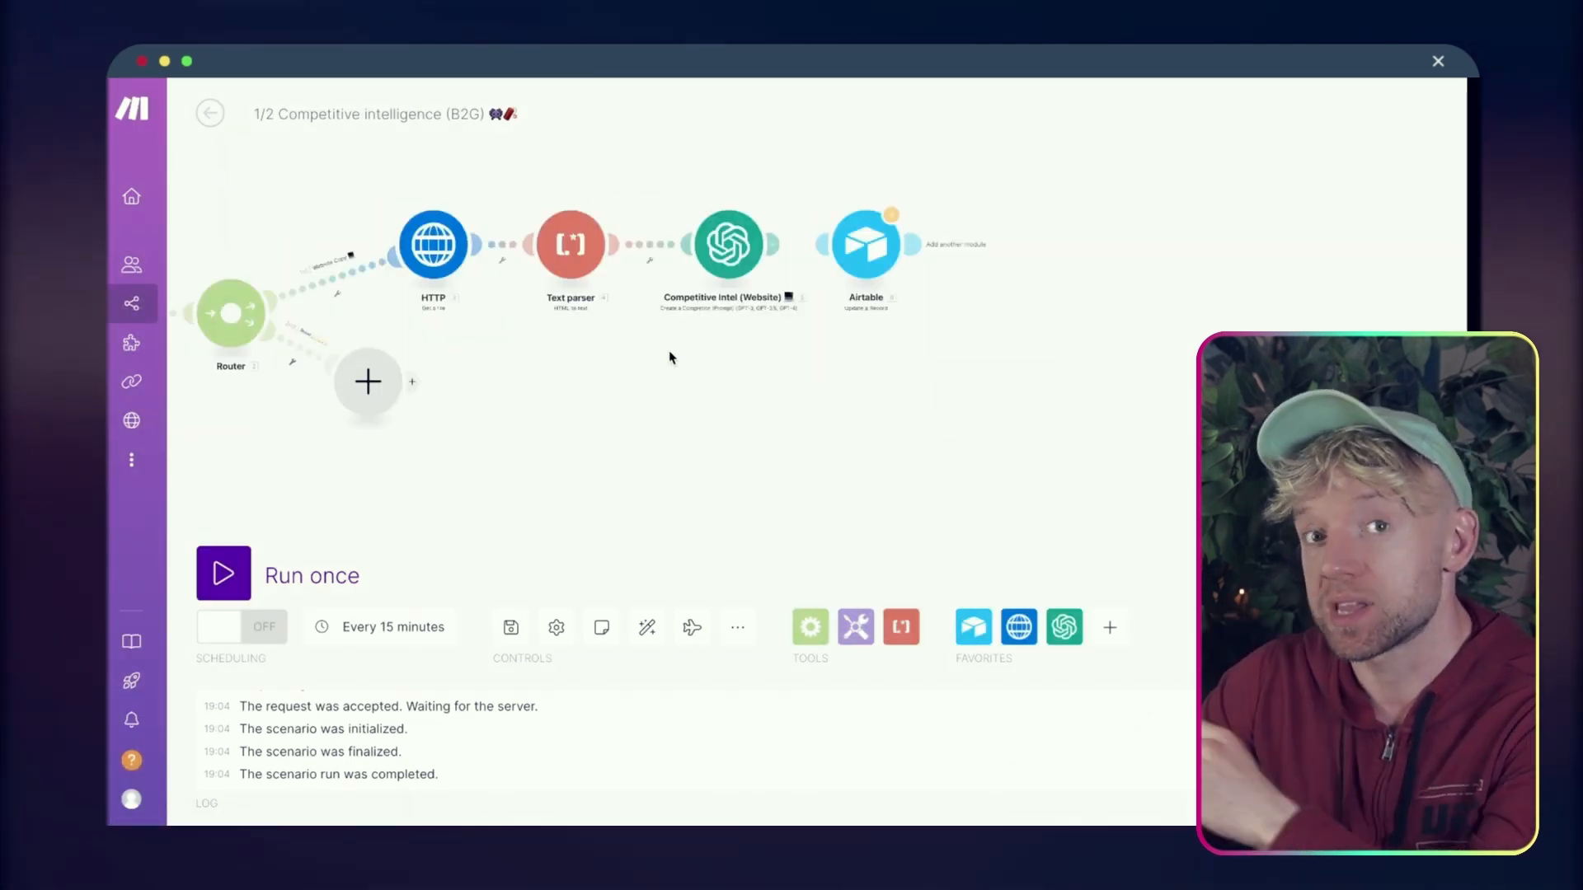
drag(669, 354, 772, 354)
drag(696, 399, 836, 401)
click(221, 585)
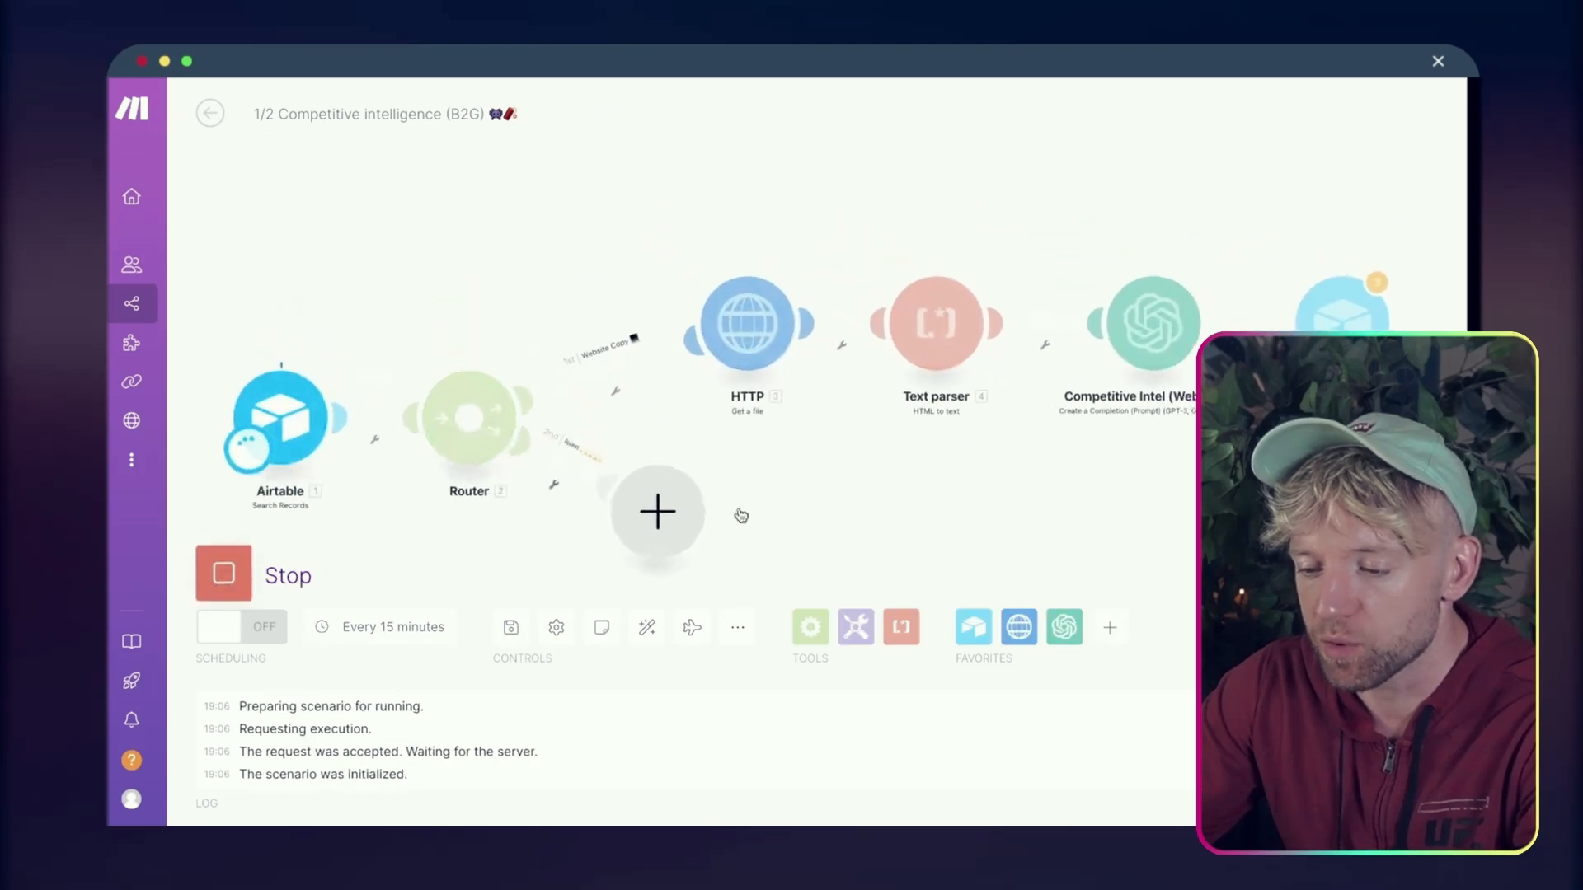
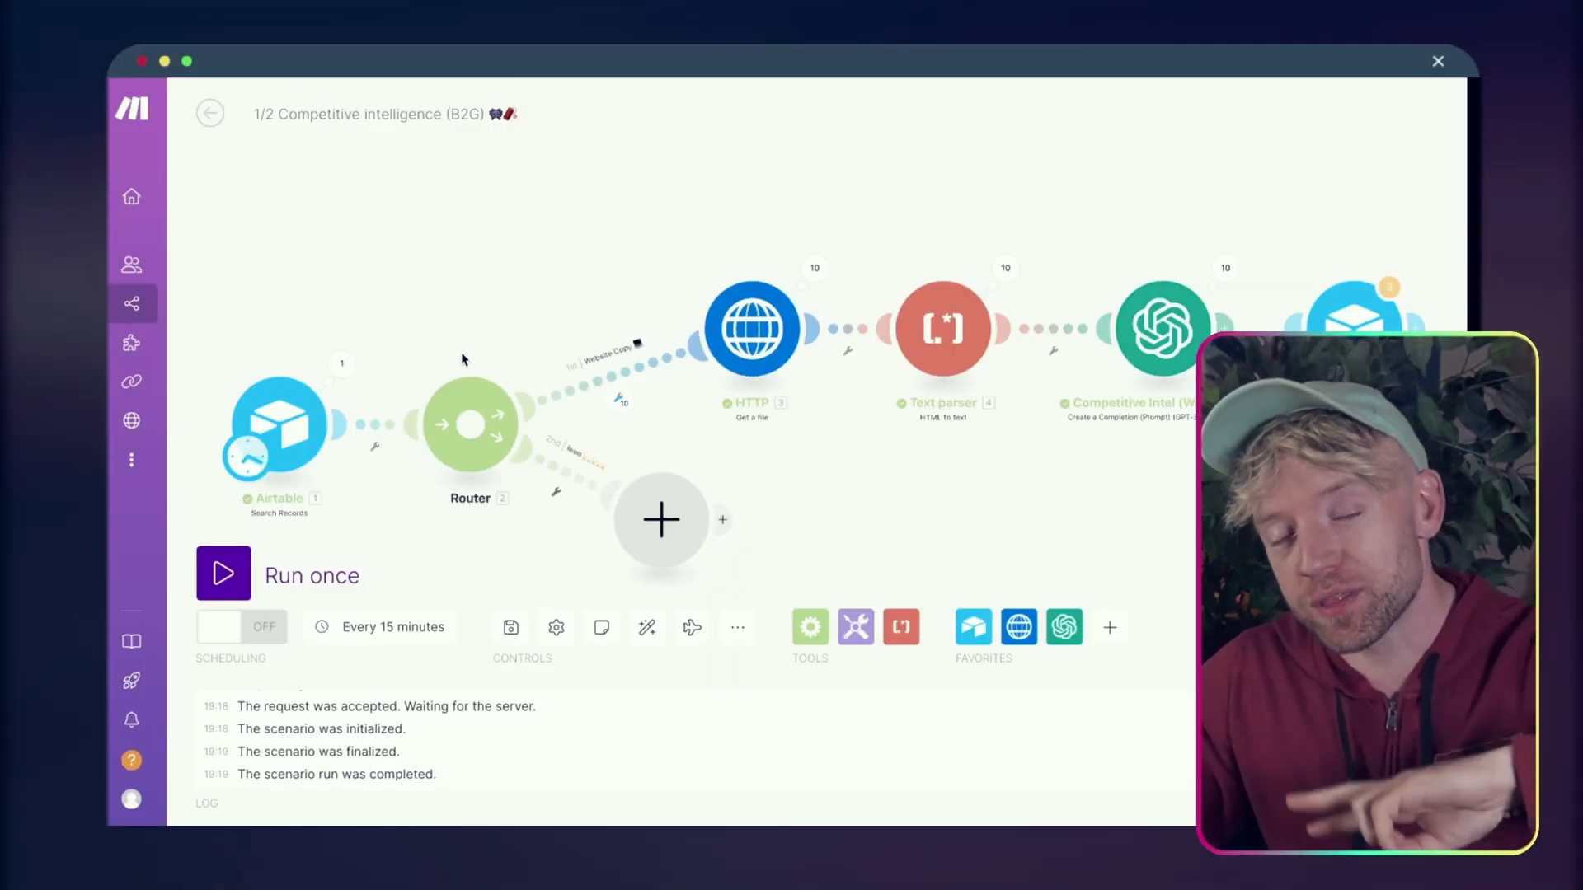
Review the Search Records module's output fields and limit, and add and remove an empty row below row 10 in the Airtable table
click(299, 394)
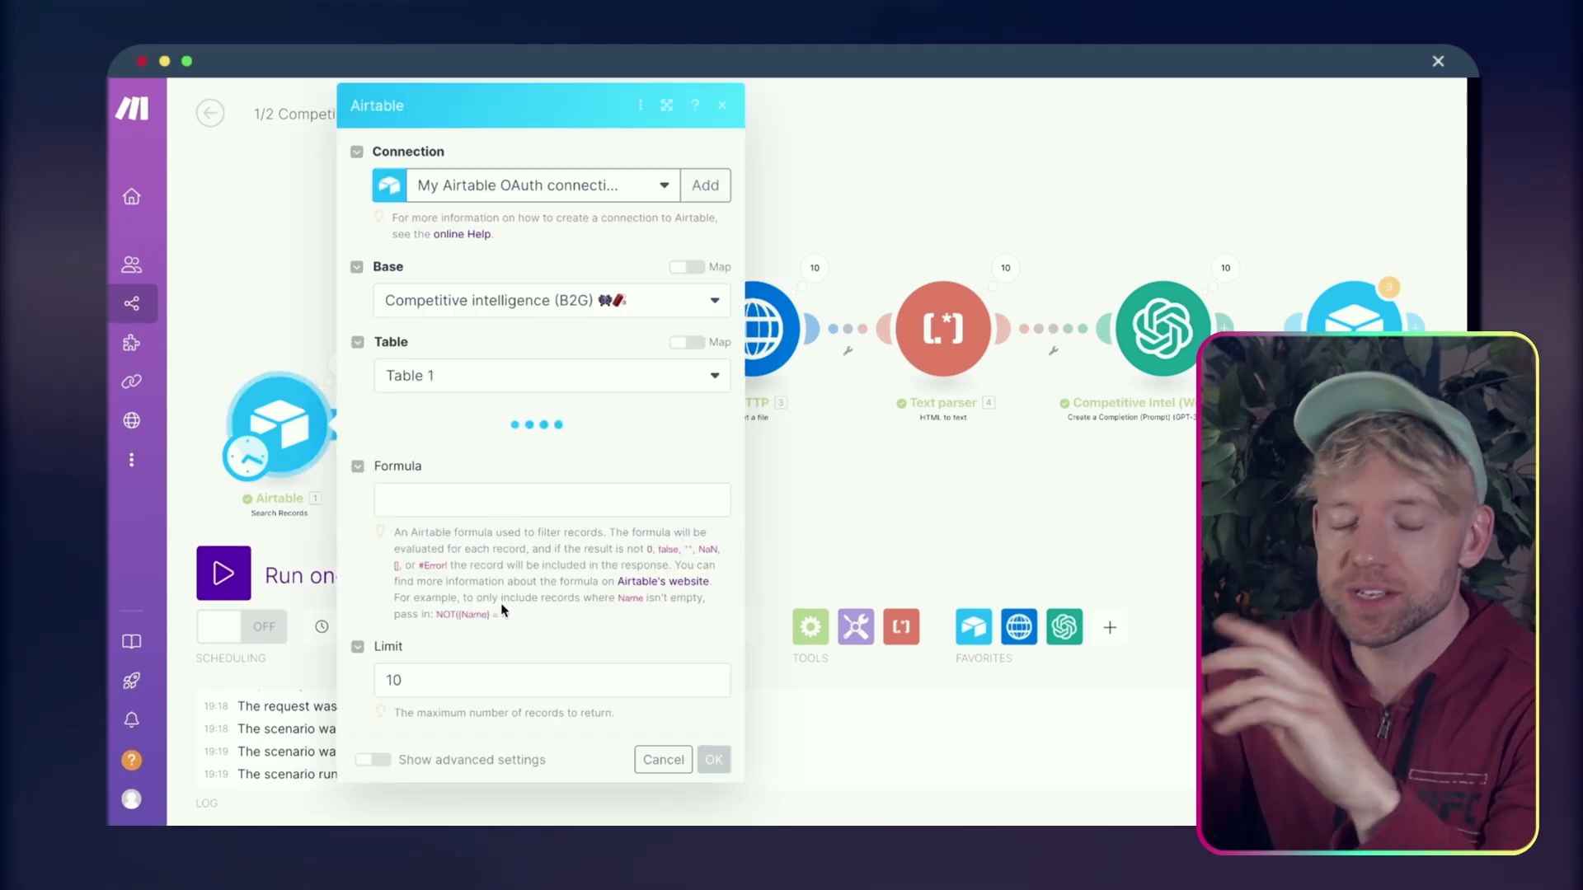
scroll(503, 611, down, 10)
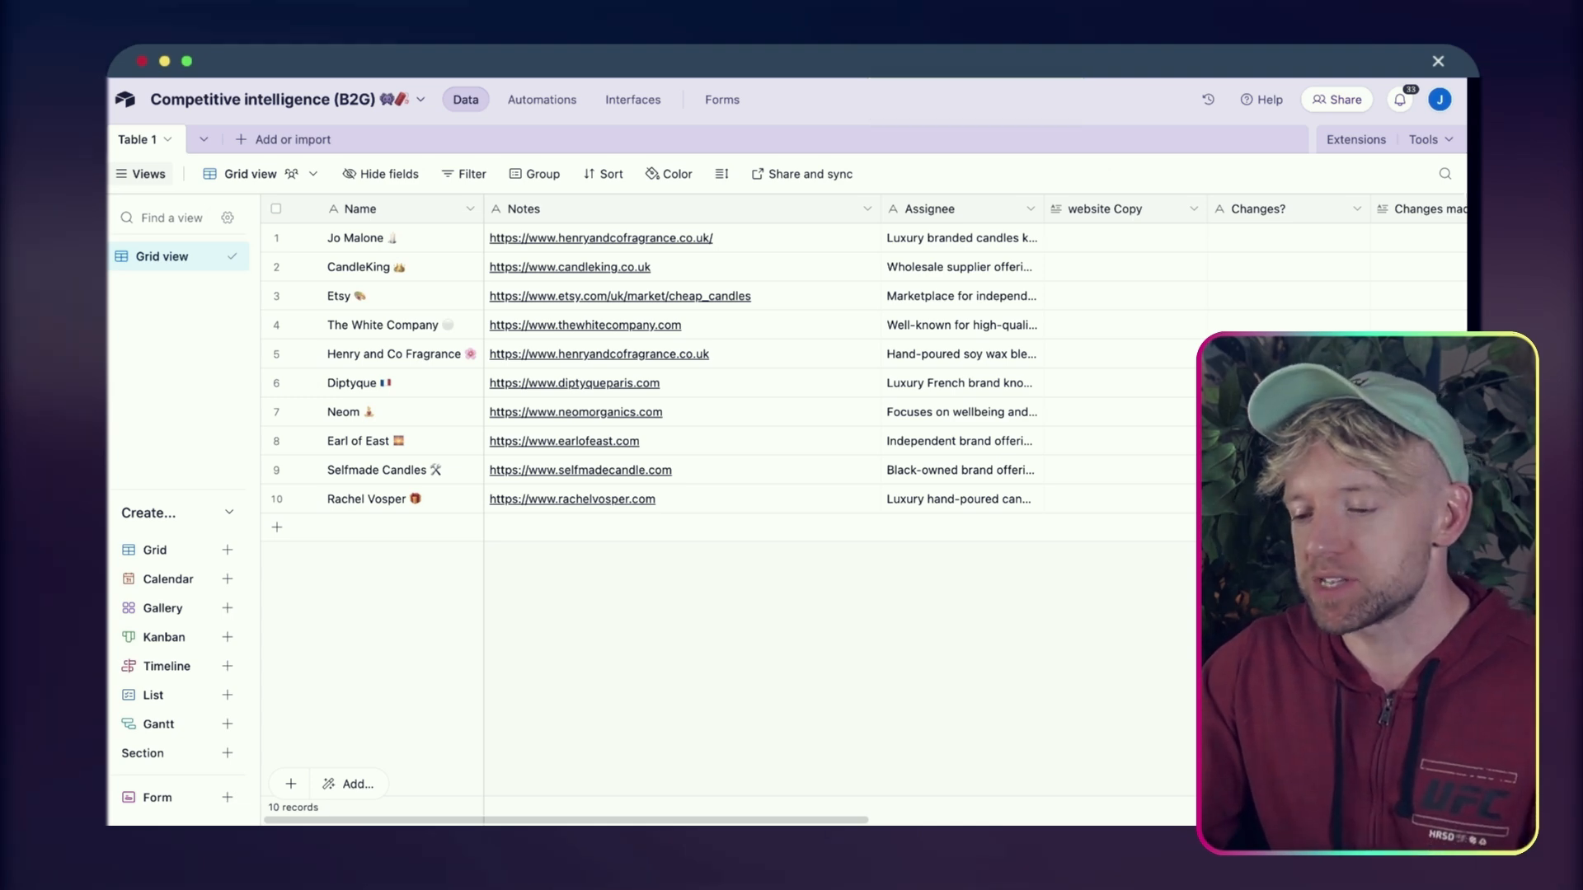
click(274, 527)
click(425, 706)
right_click(281, 531)
click(322, 514)
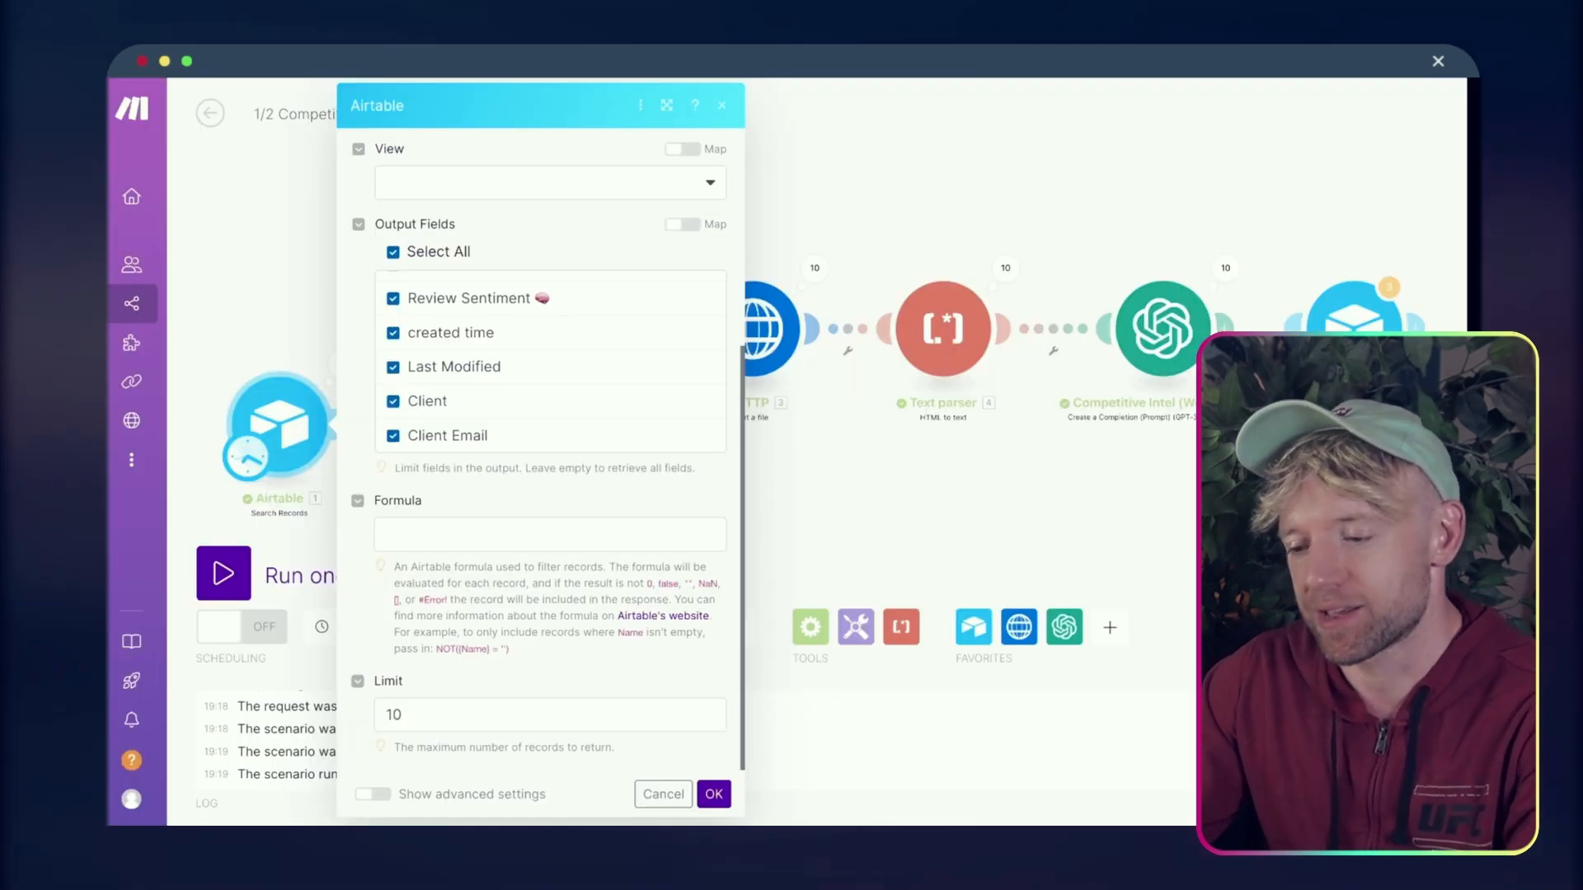
click(959, 141)
Run the scenario once without the Airtable update module and stop the run partway through
drag(1034, 159, 747, 200)
scroll(512, 165, down, 3)
click(223, 718)
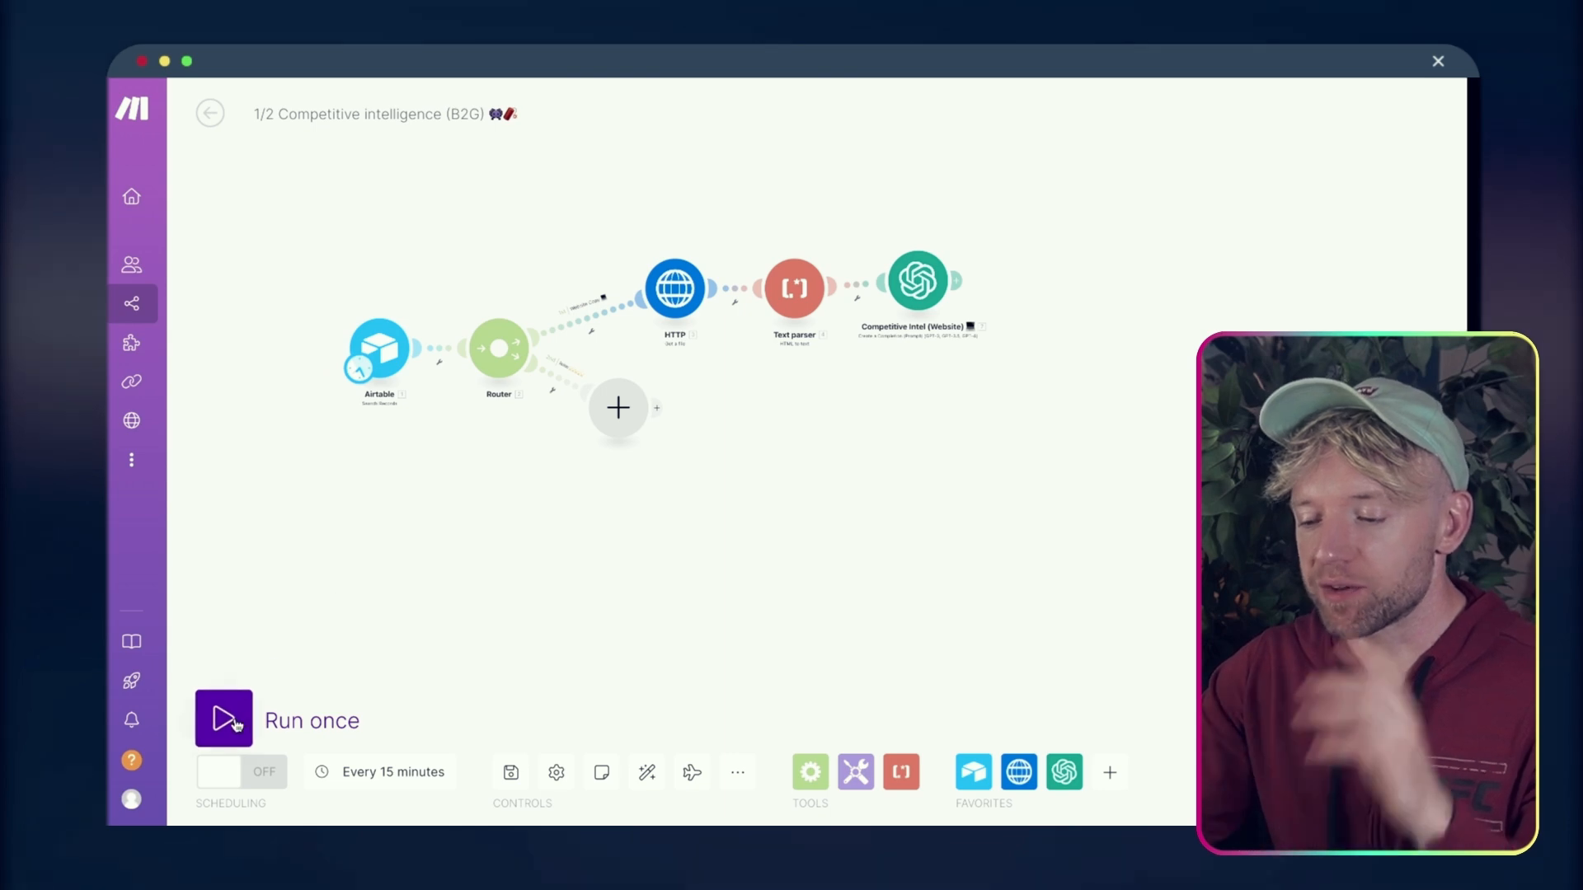
scroll(692, 311, up, 5)
scroll(690, 228, down, 3)
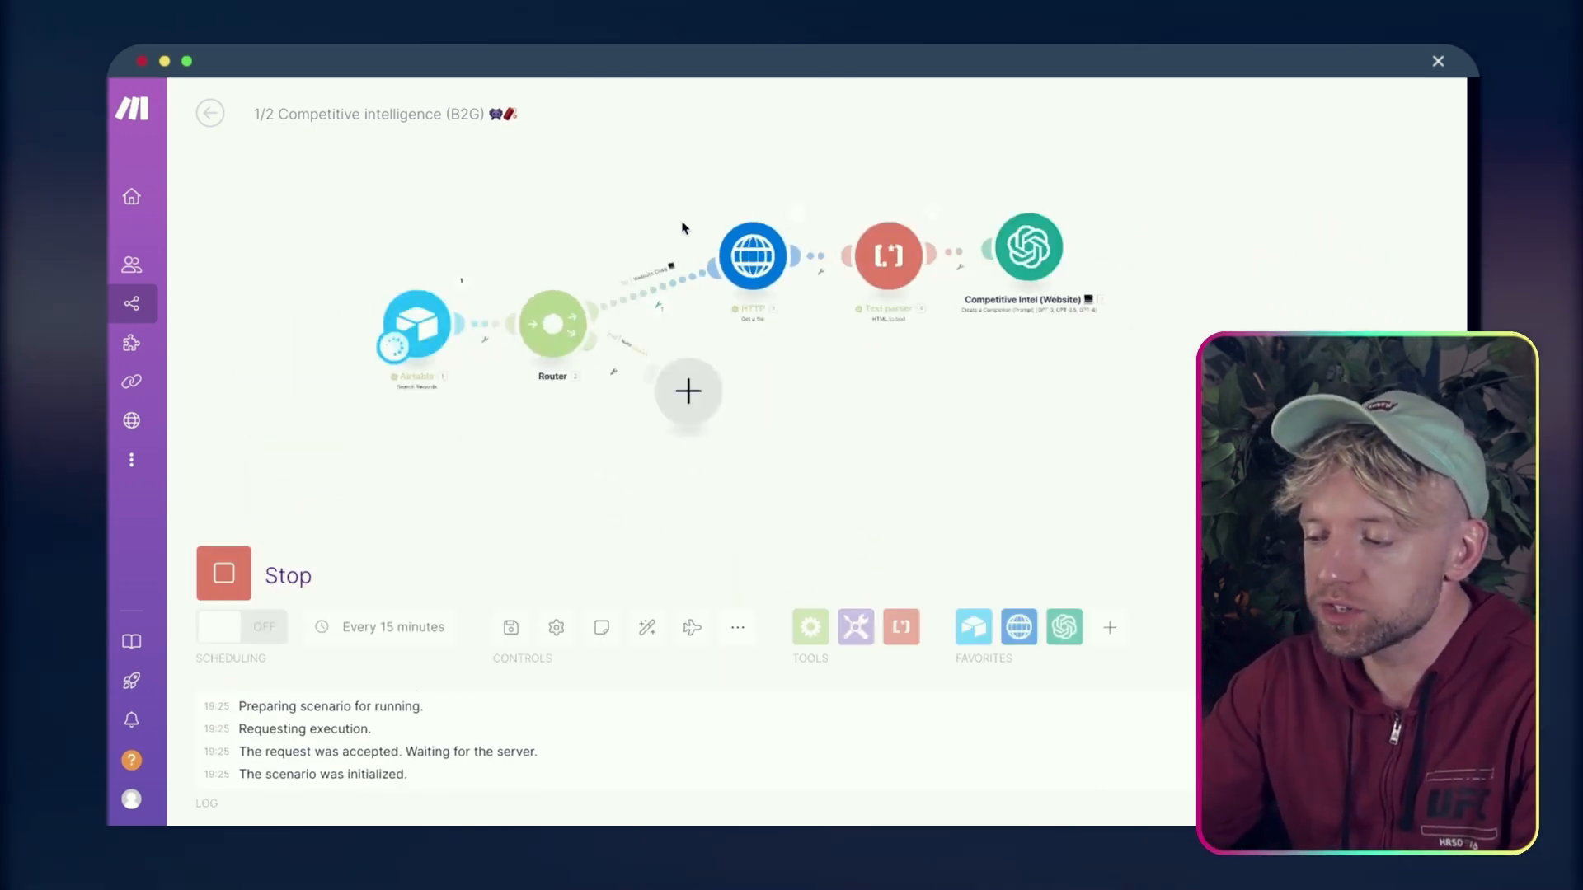
drag(789, 162, 734, 159)
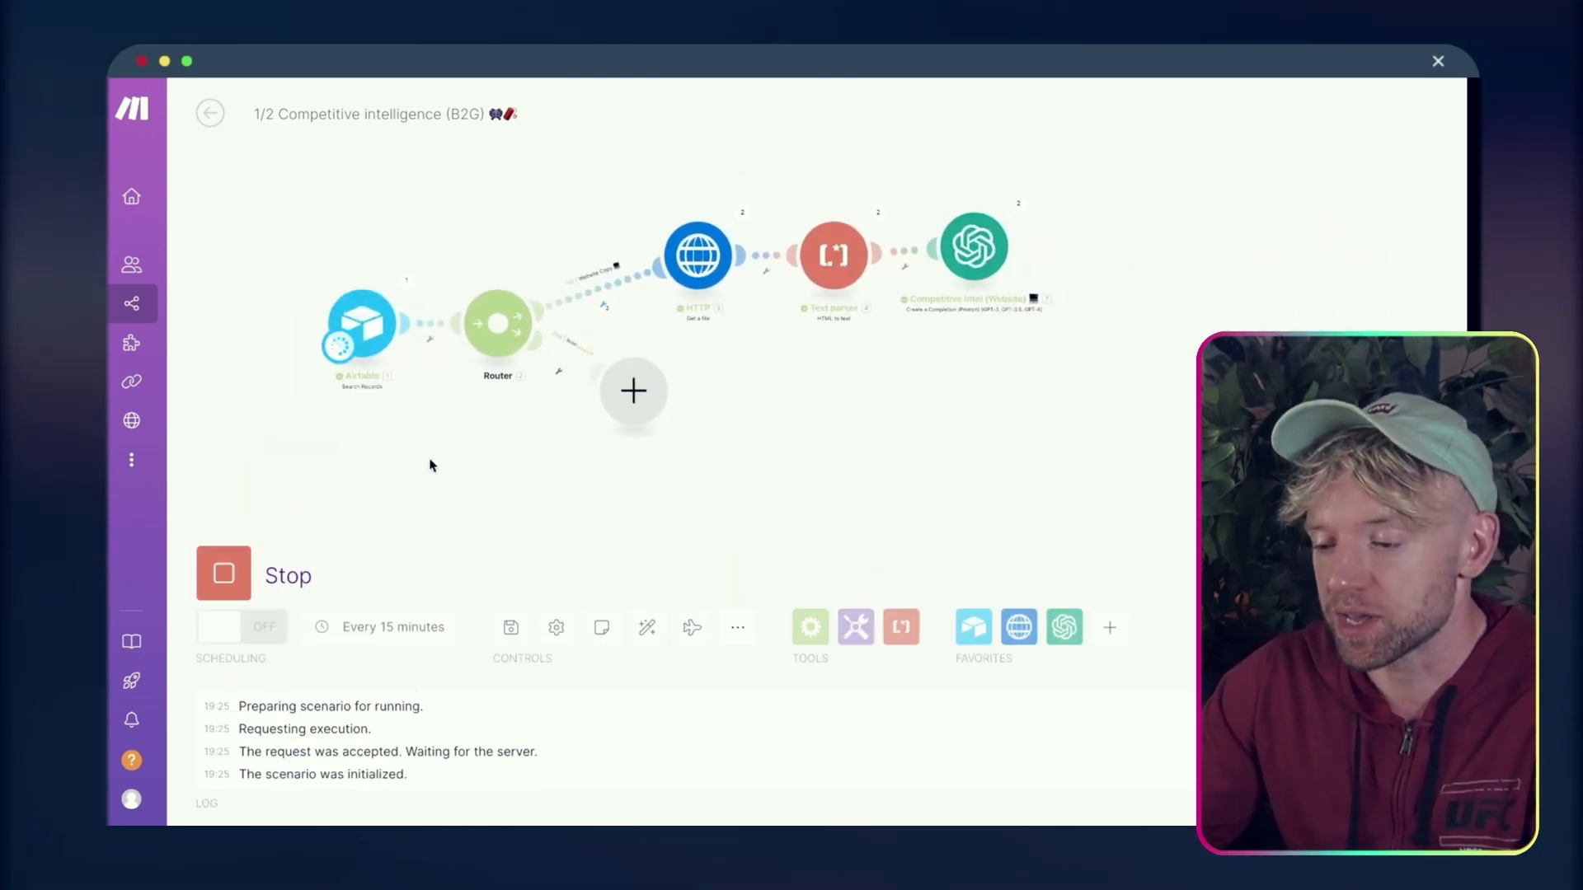
click(239, 590)
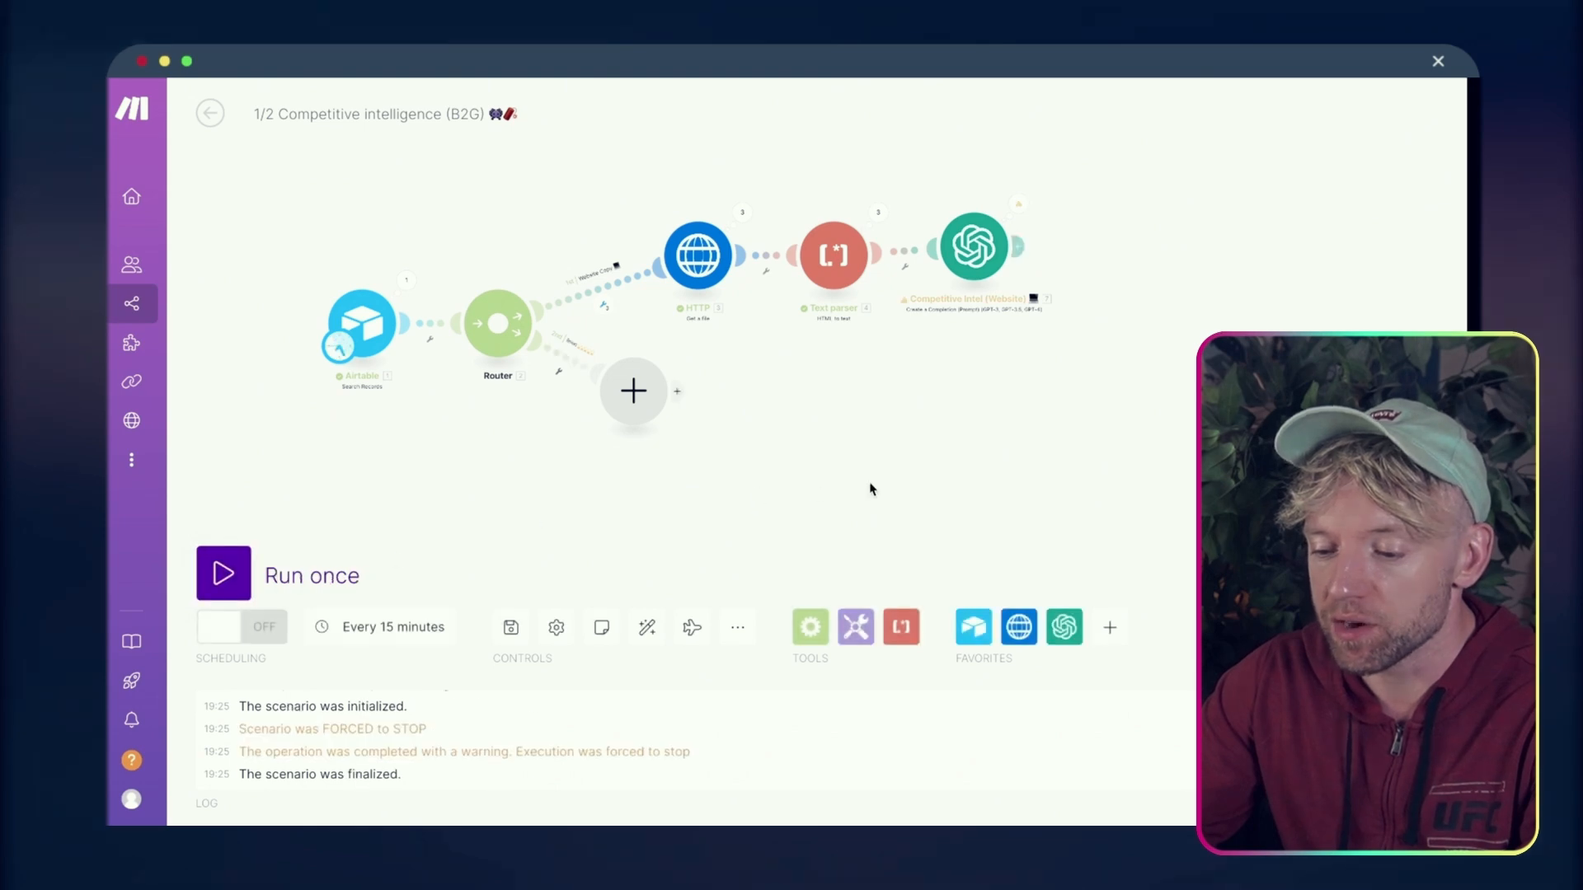
Examine the Changes and Detail values in Operation 2's result for the Competitive Intel (Website) module
drag(844, 488, 721, 503)
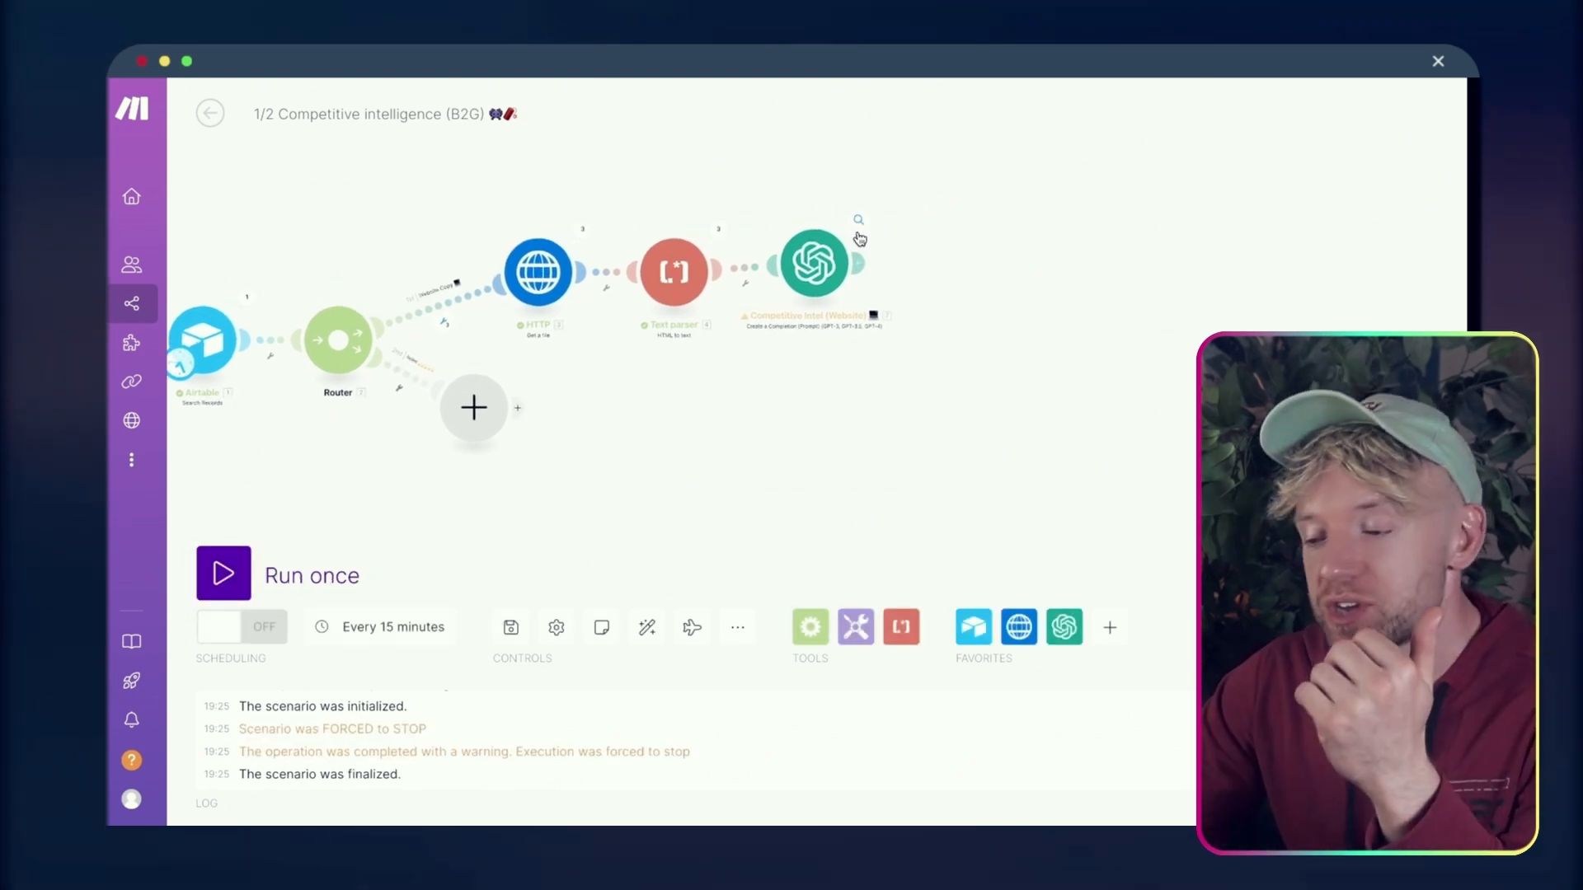
click(858, 220)
click(1002, 210)
scroll(967, 511, down, 2)
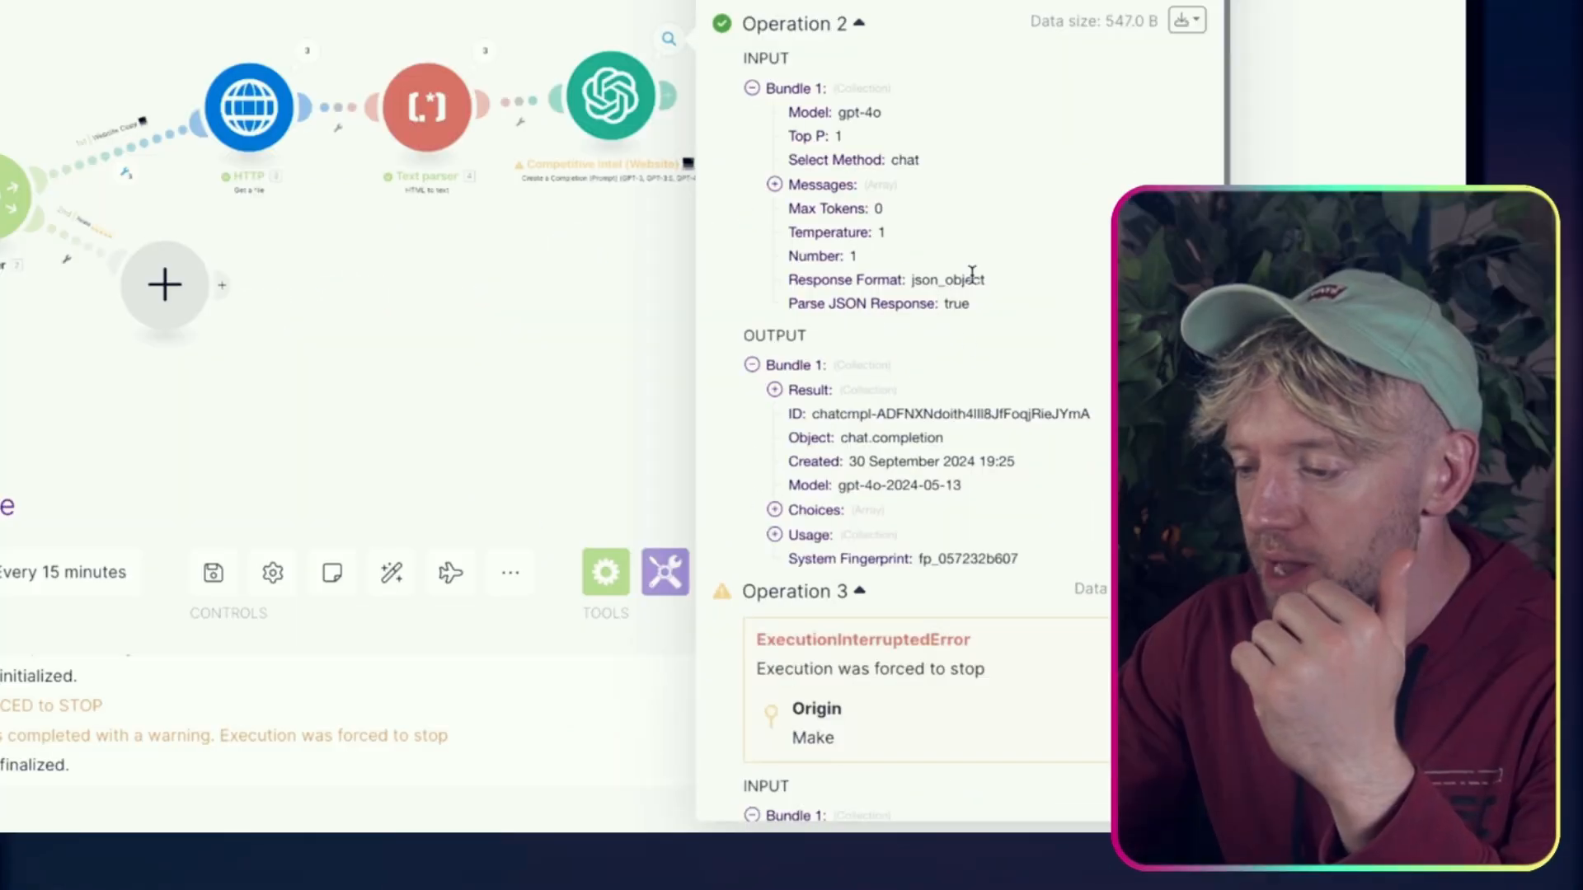
click(815, 421)
drag(1311, 363, 947, 360)
click(409, 302)
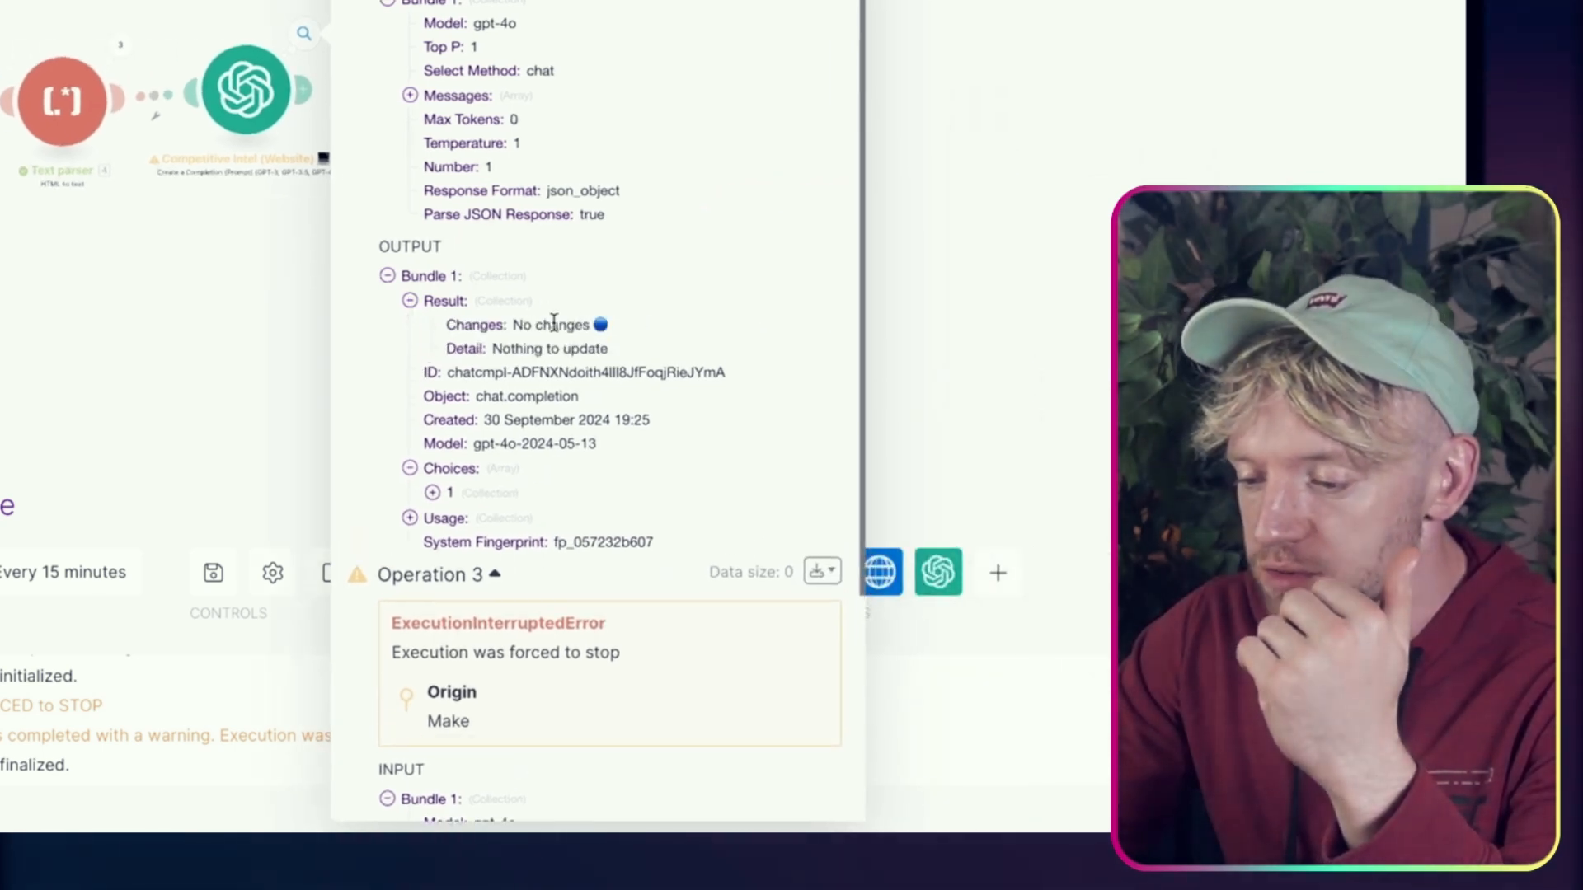
drag(522, 325, 613, 328)
click(613, 328)
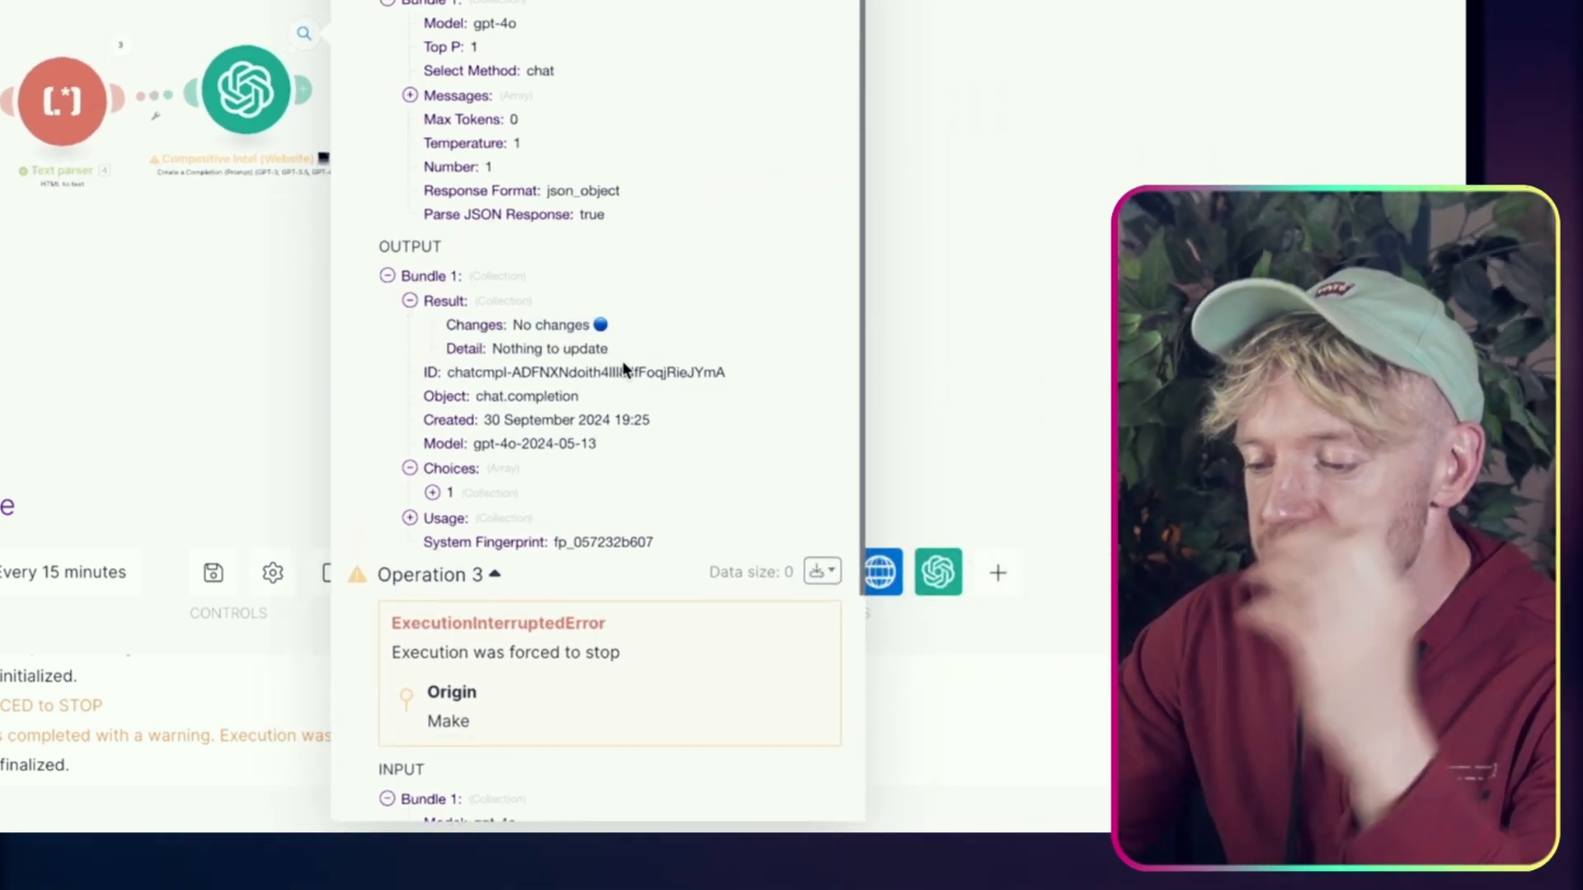
click(1001, 287)
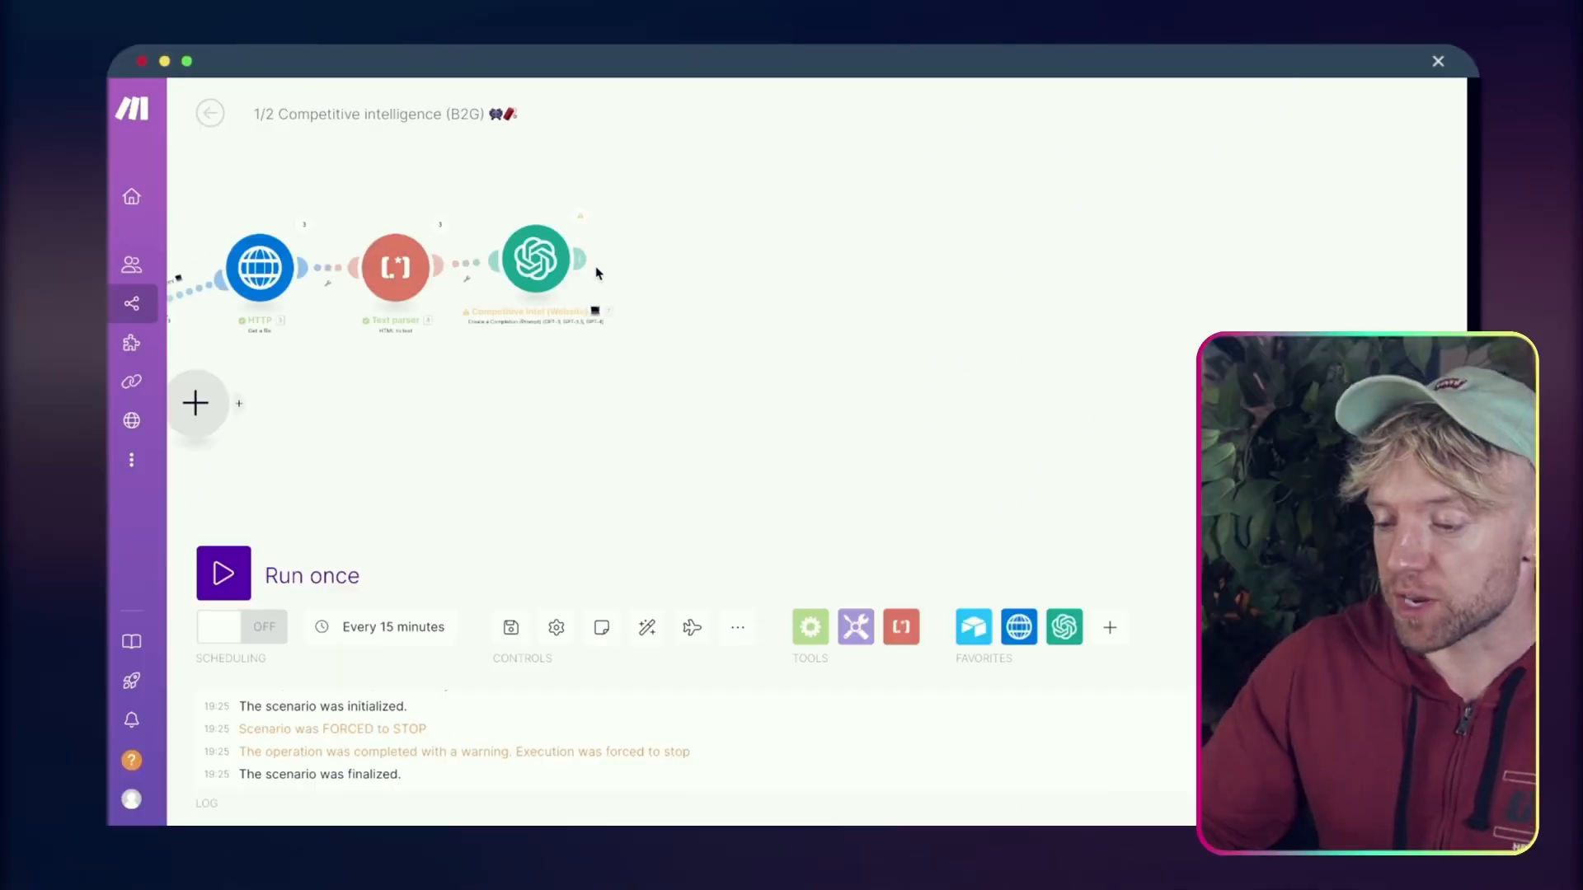
Add an Airtable Update a Record module after the Competitive Intel (Website) module
click(671, 258)
text(air)
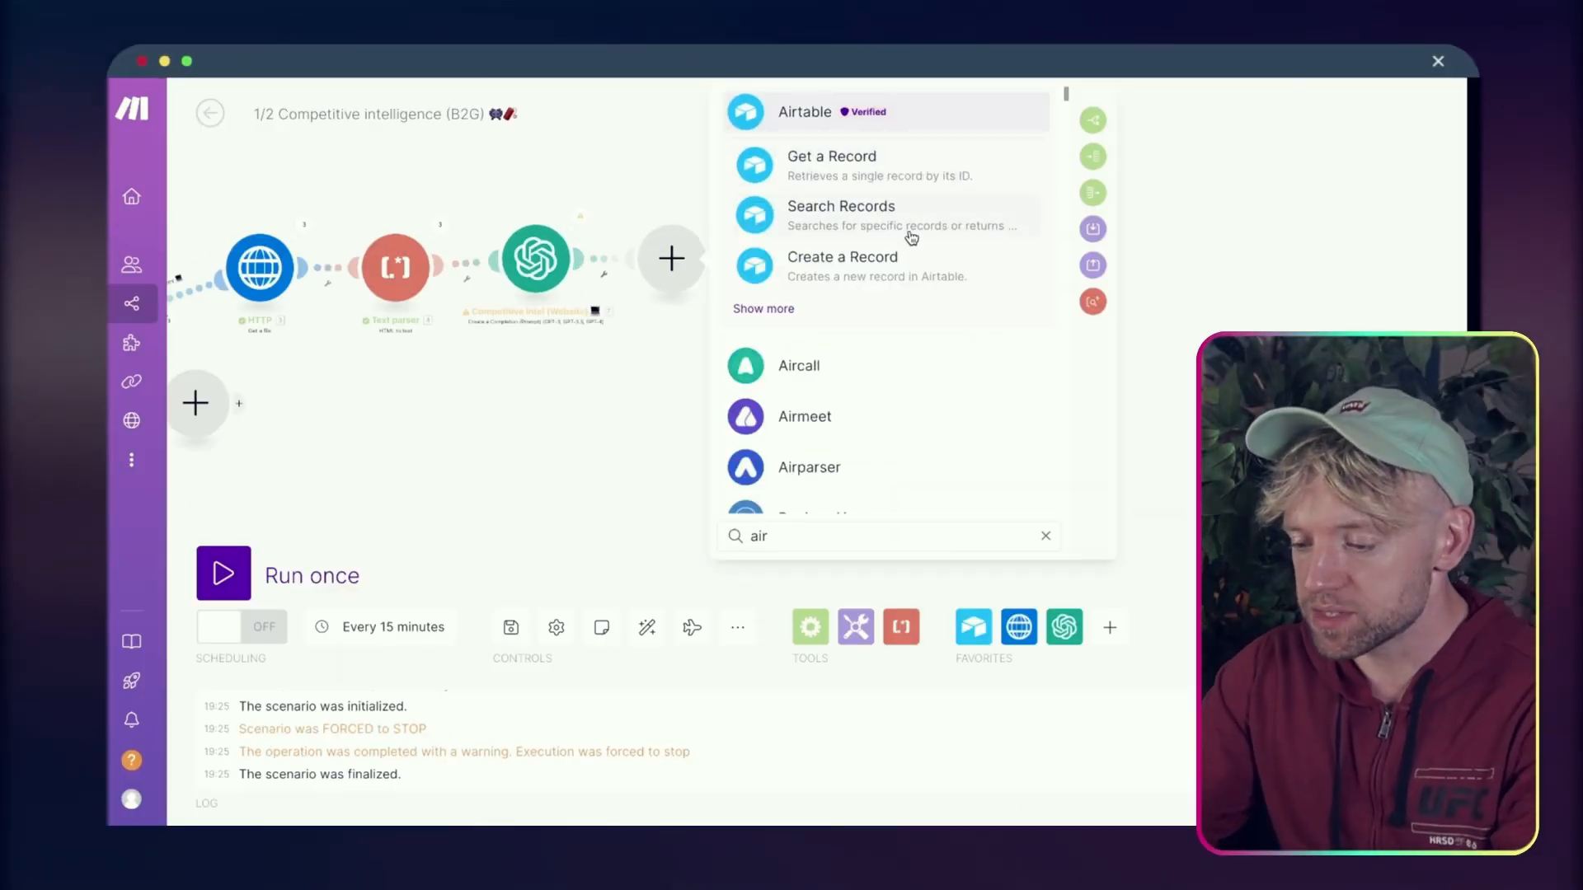
click(765, 311)
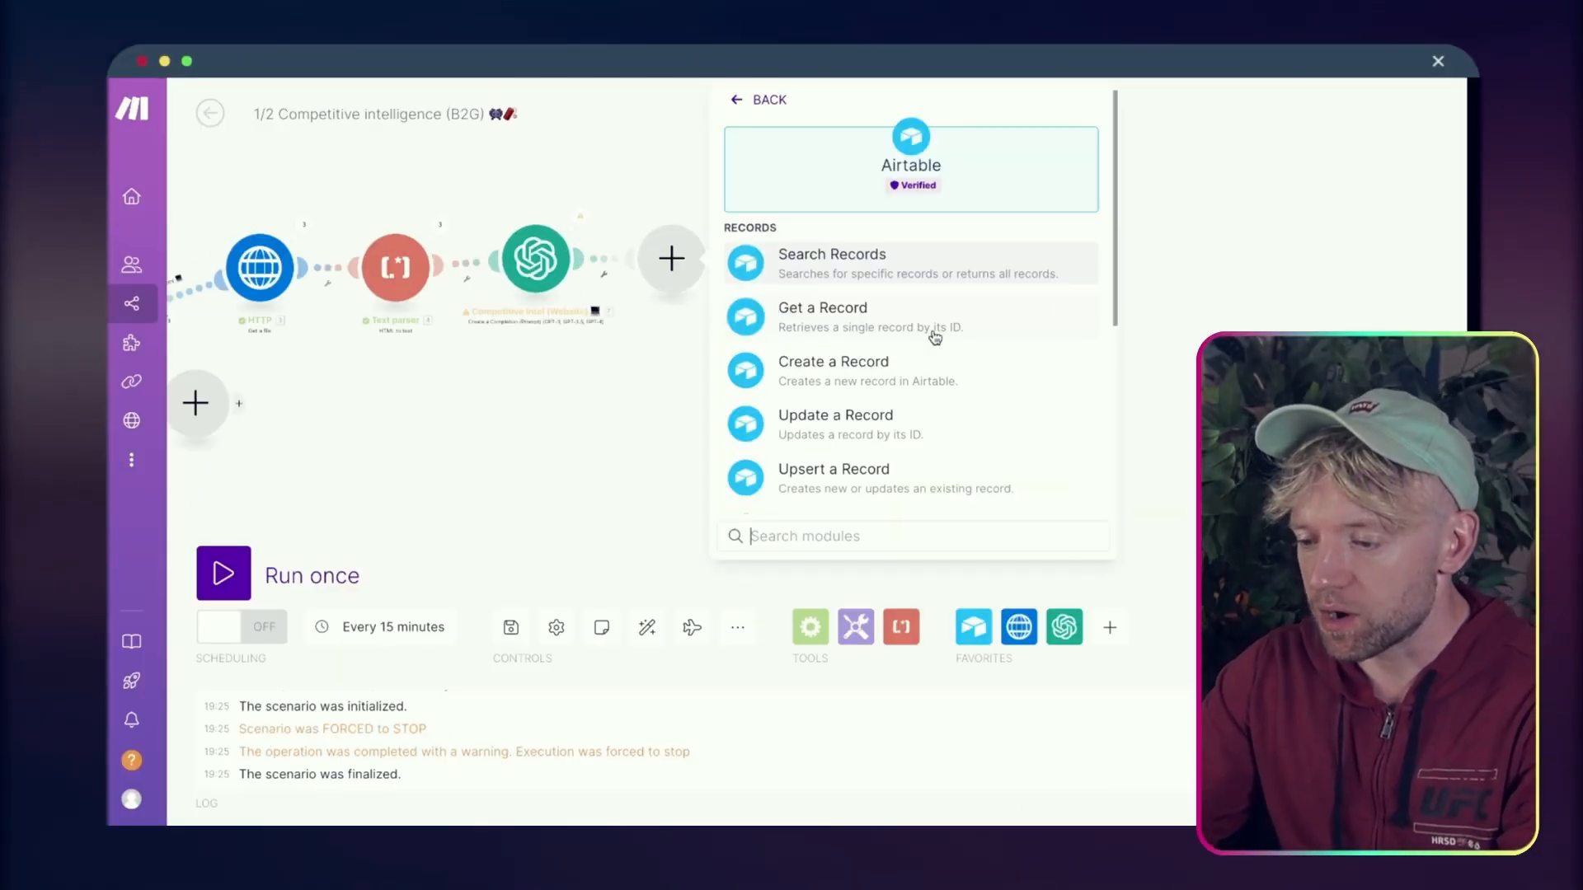
click(897, 427)
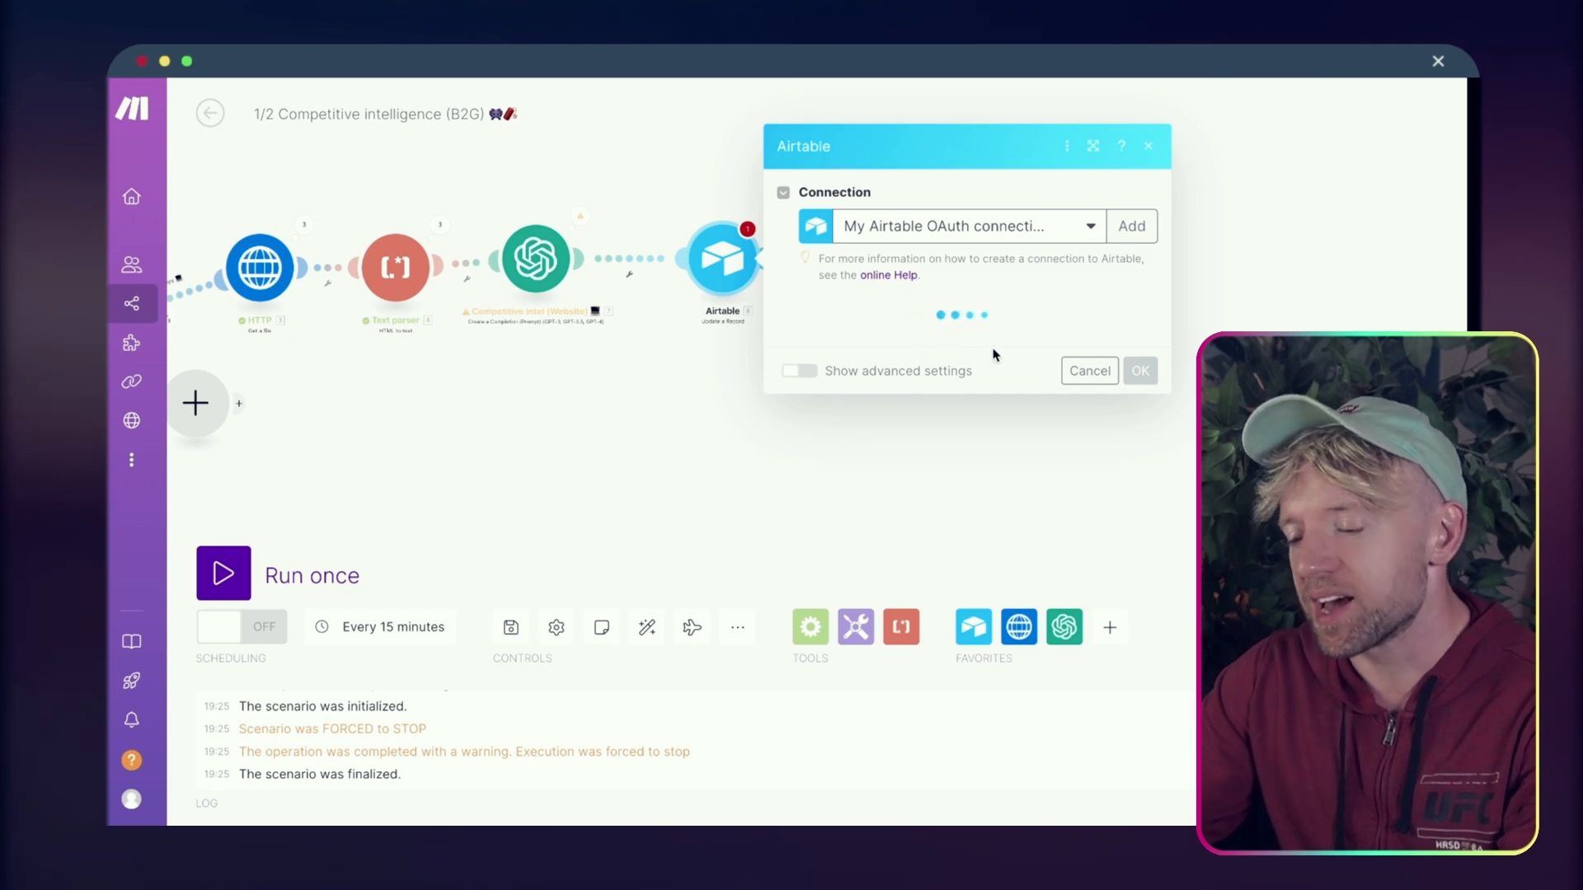
Point the Airtable update module to the Competitive intelligence (B2G) base and its Table 1
click(938, 307)
text(comp)
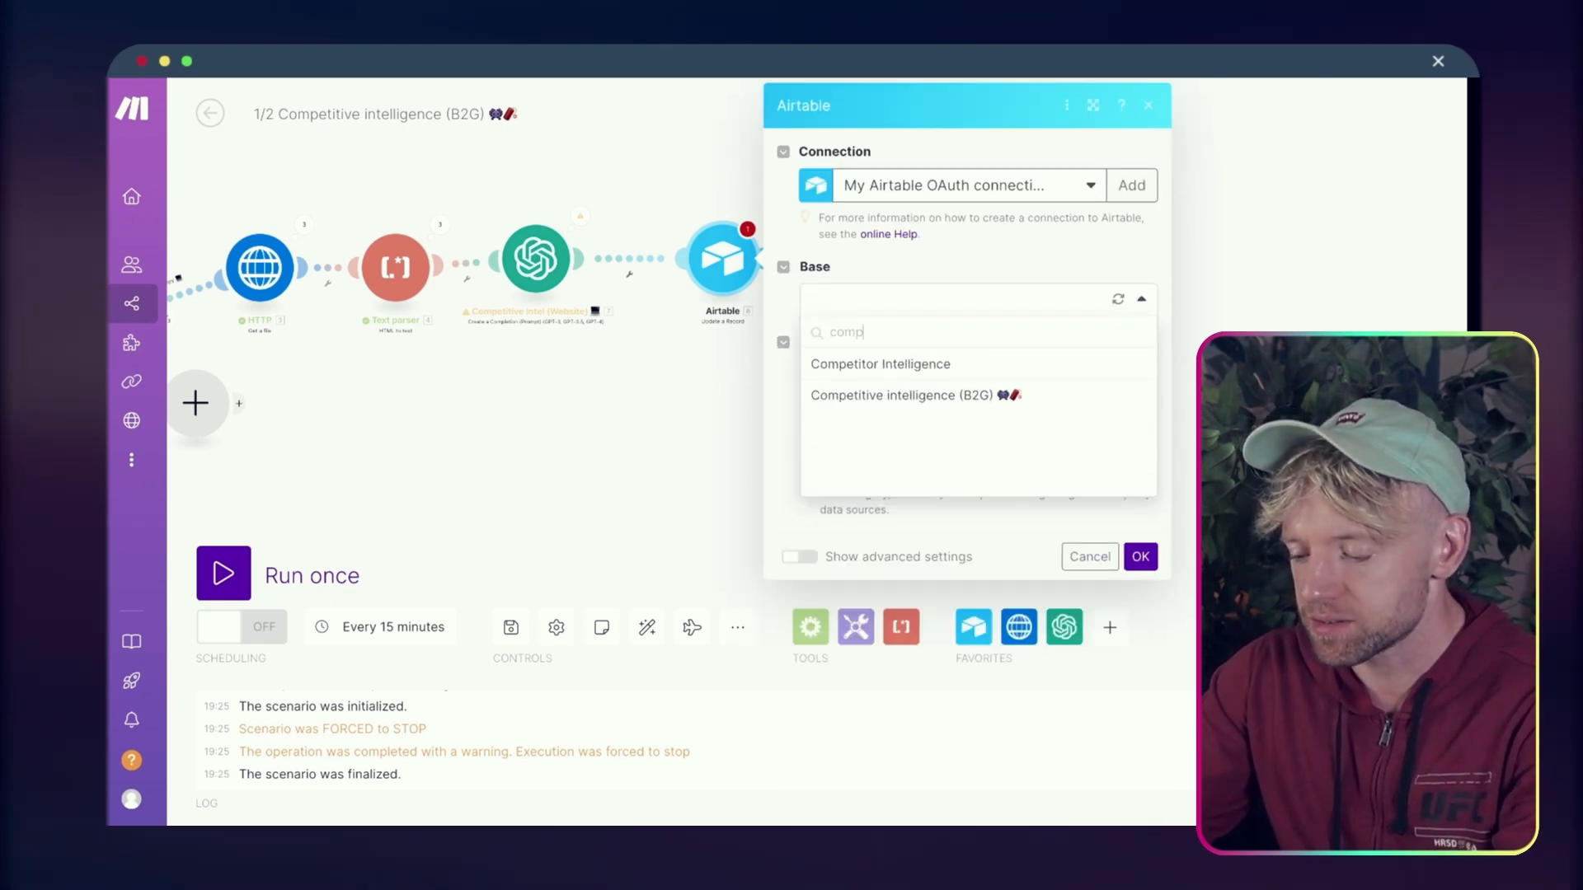
click(914, 399)
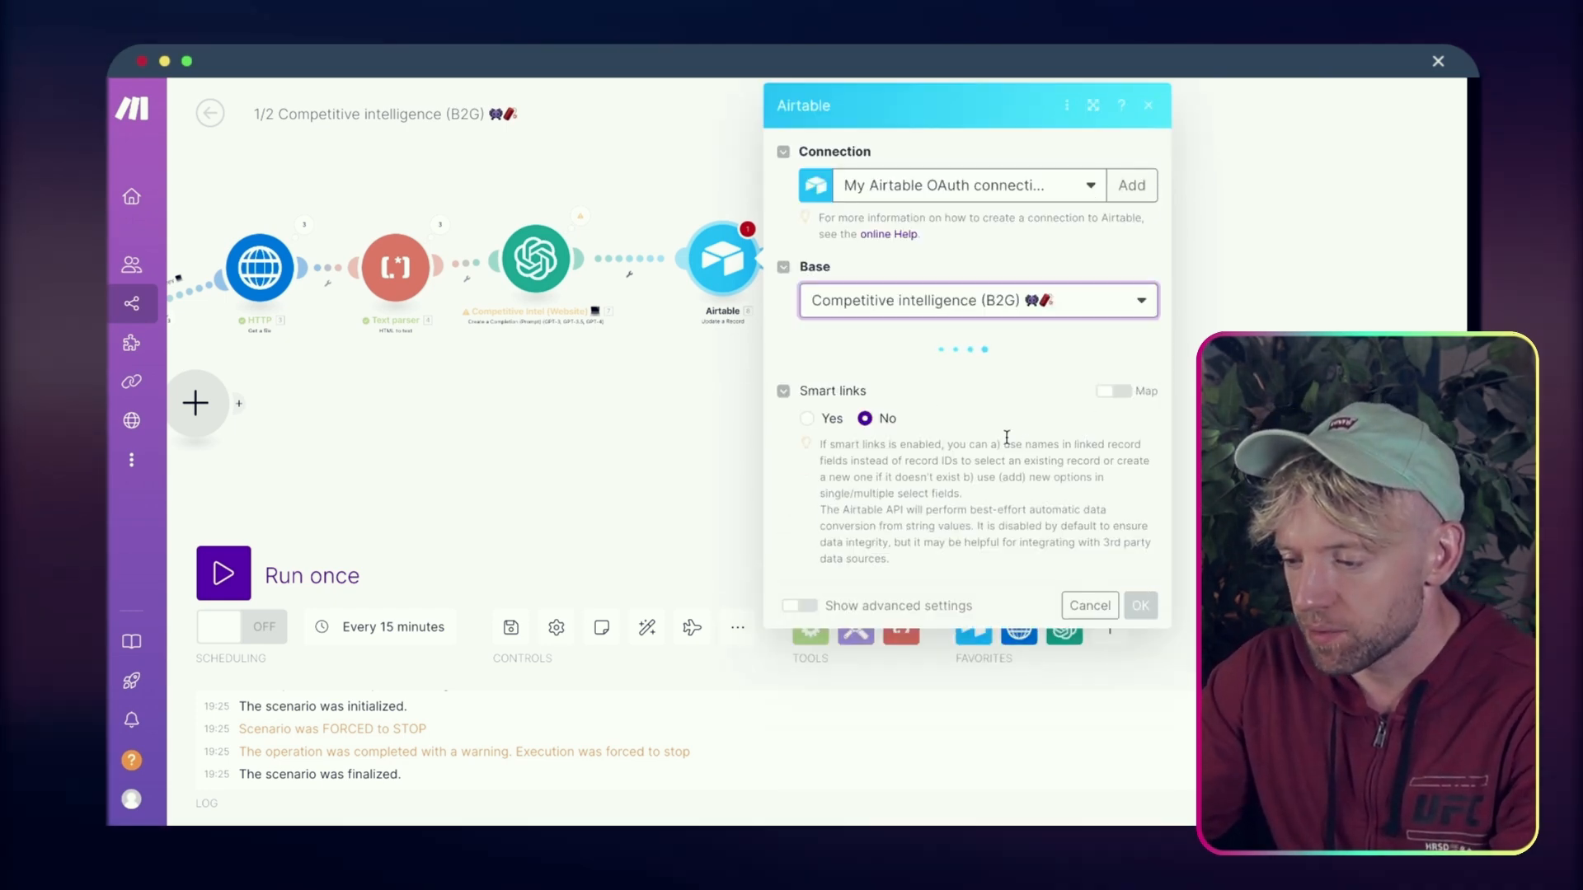
click(969, 380)
click(860, 403)
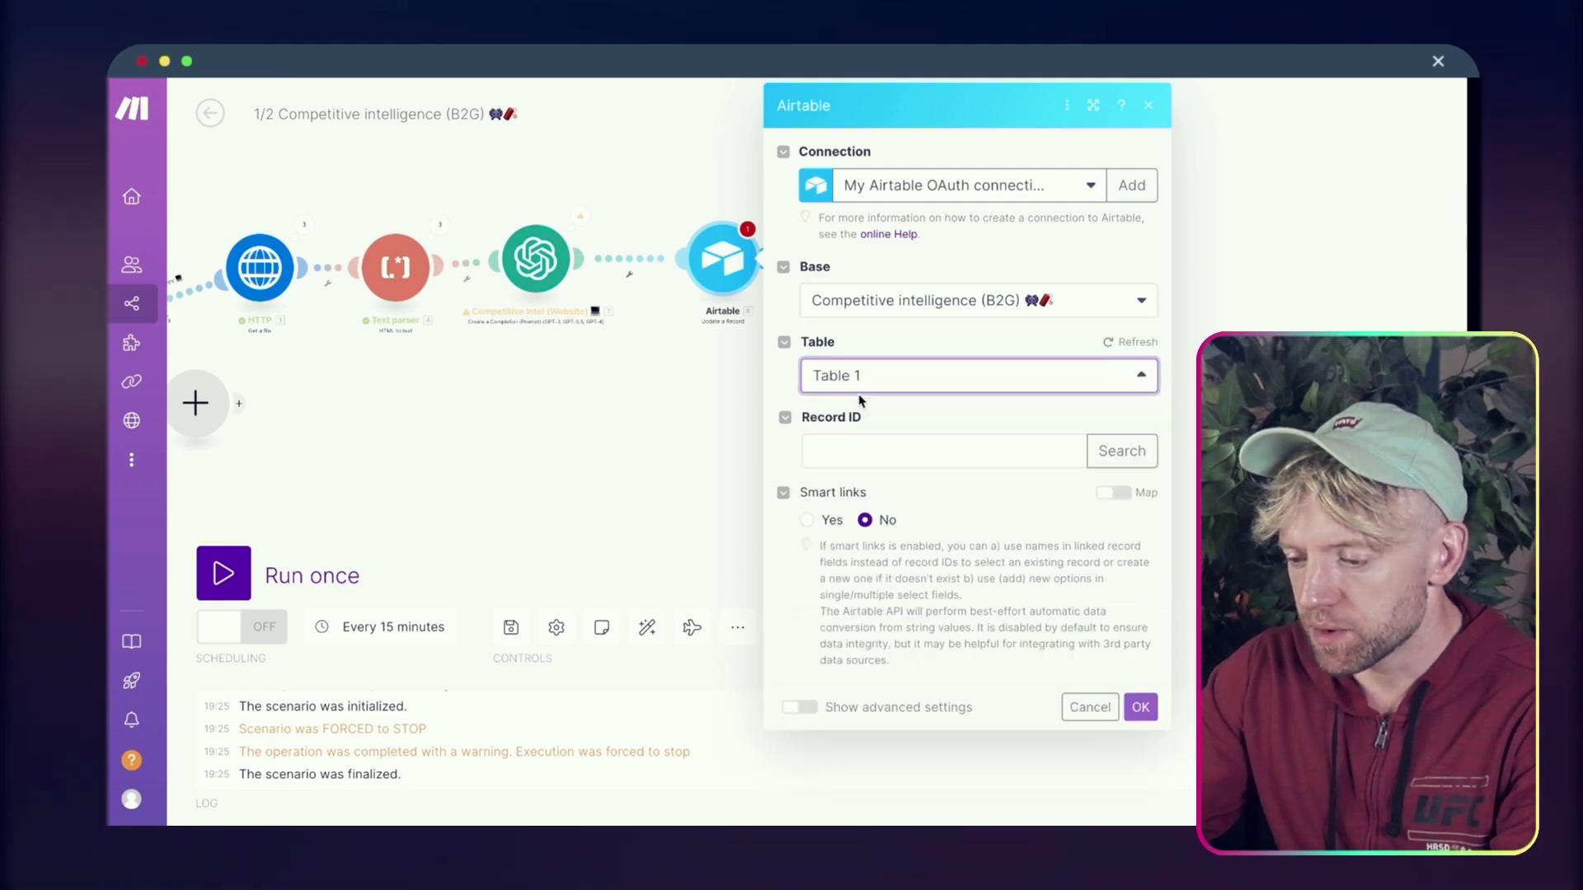
Map the Record ID to the ID from Search Records and website Copy to the Text output of the HTML to text parser
click(894, 446)
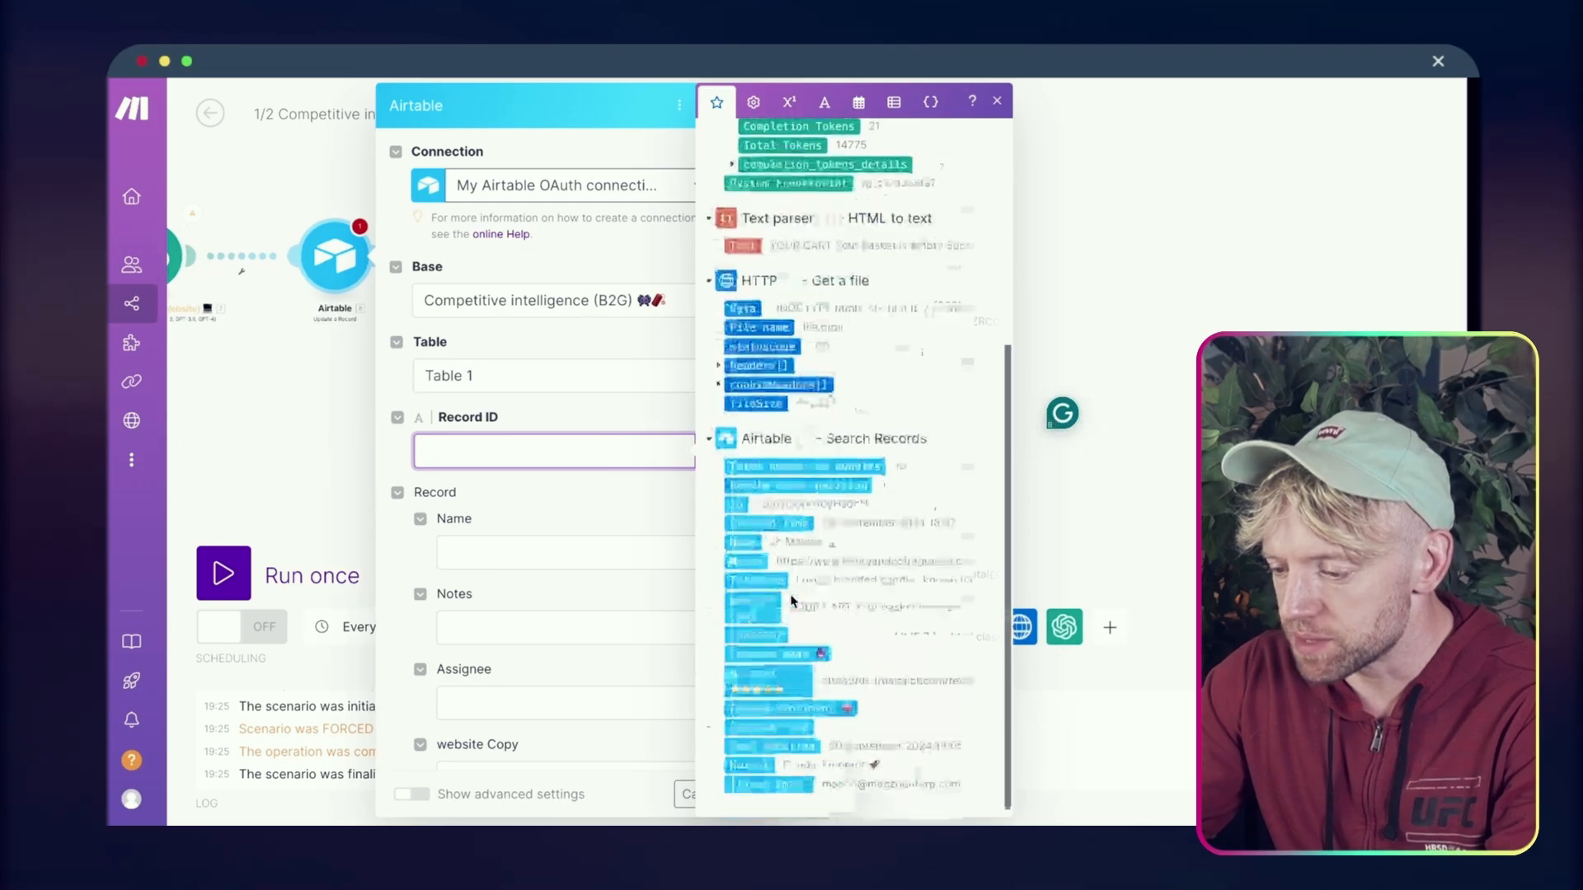
scroll(791, 600, down, 3)
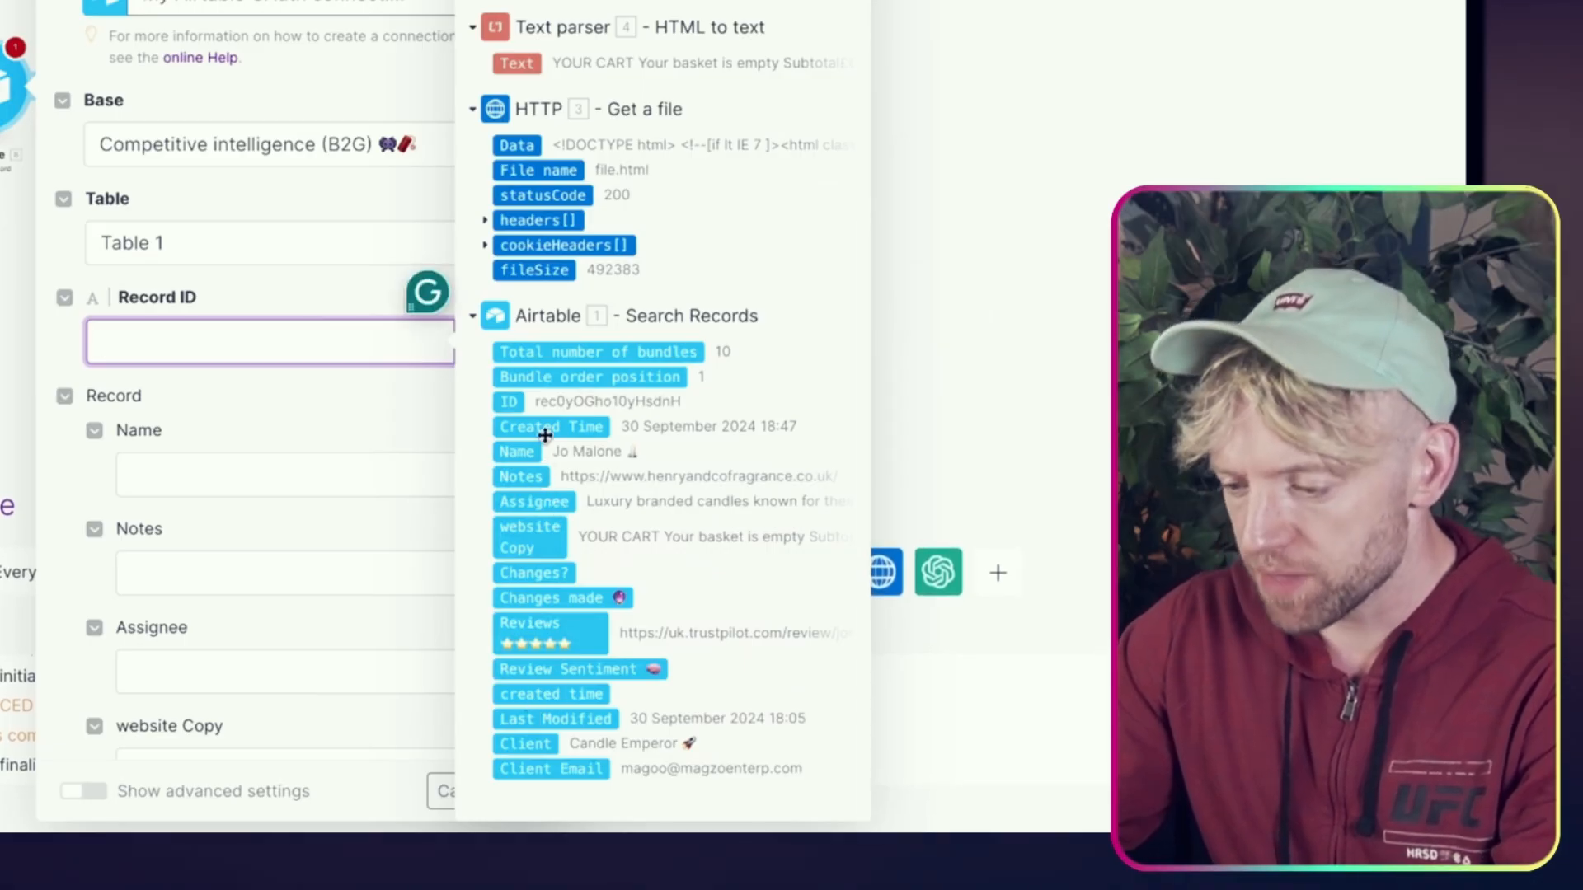
click(510, 405)
click(301, 547)
scroll(301, 486, down, 2)
click(265, 581)
scroll(734, 445, down, 1)
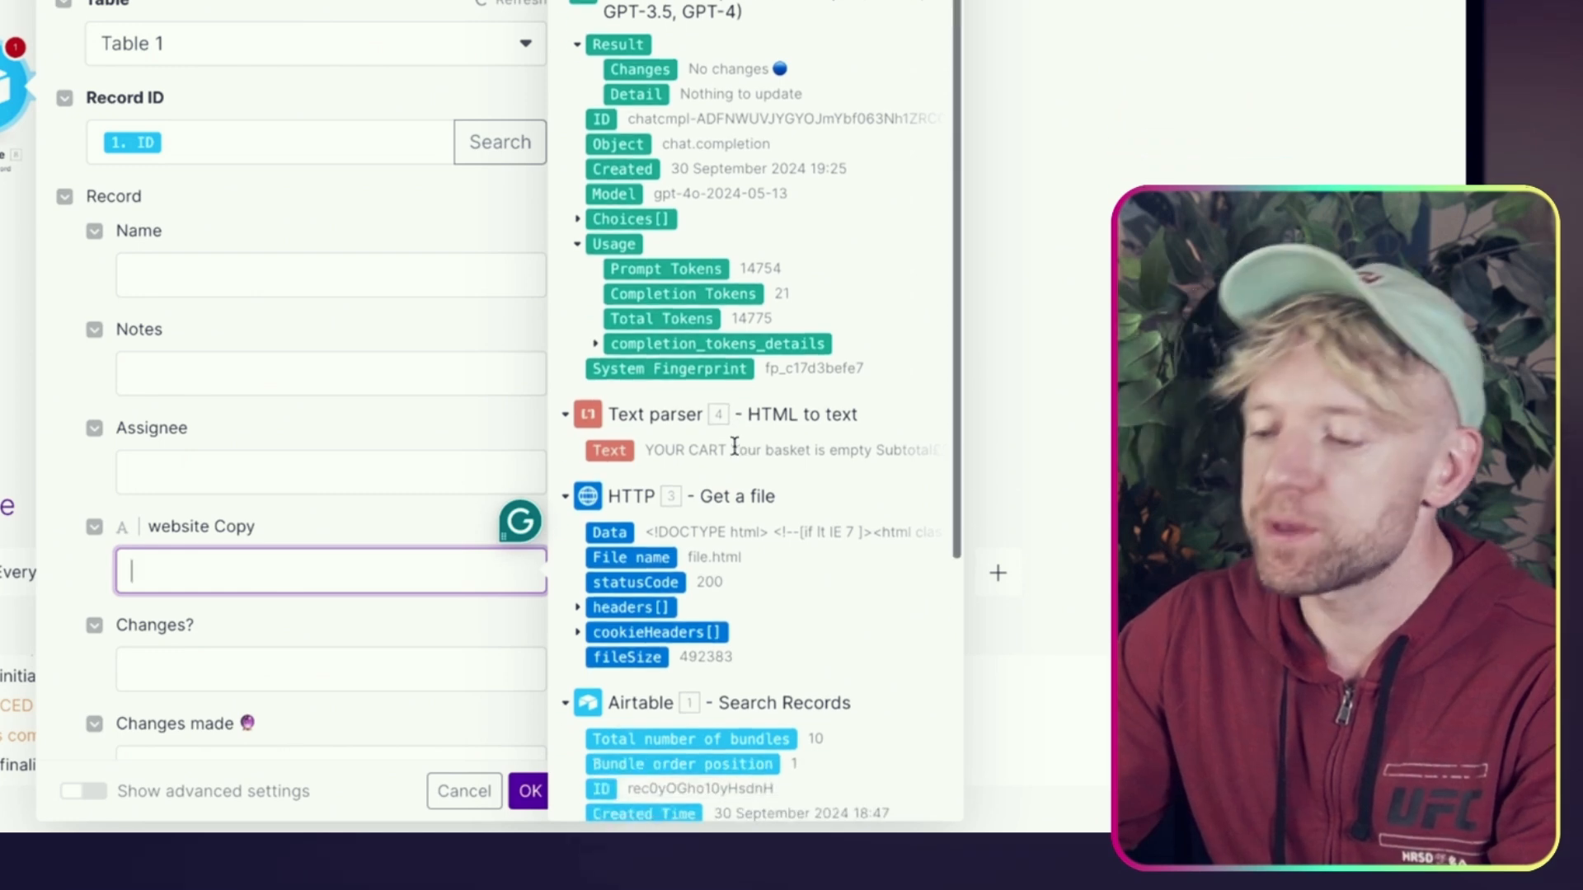
scroll(658, 427, down, 2)
click(609, 300)
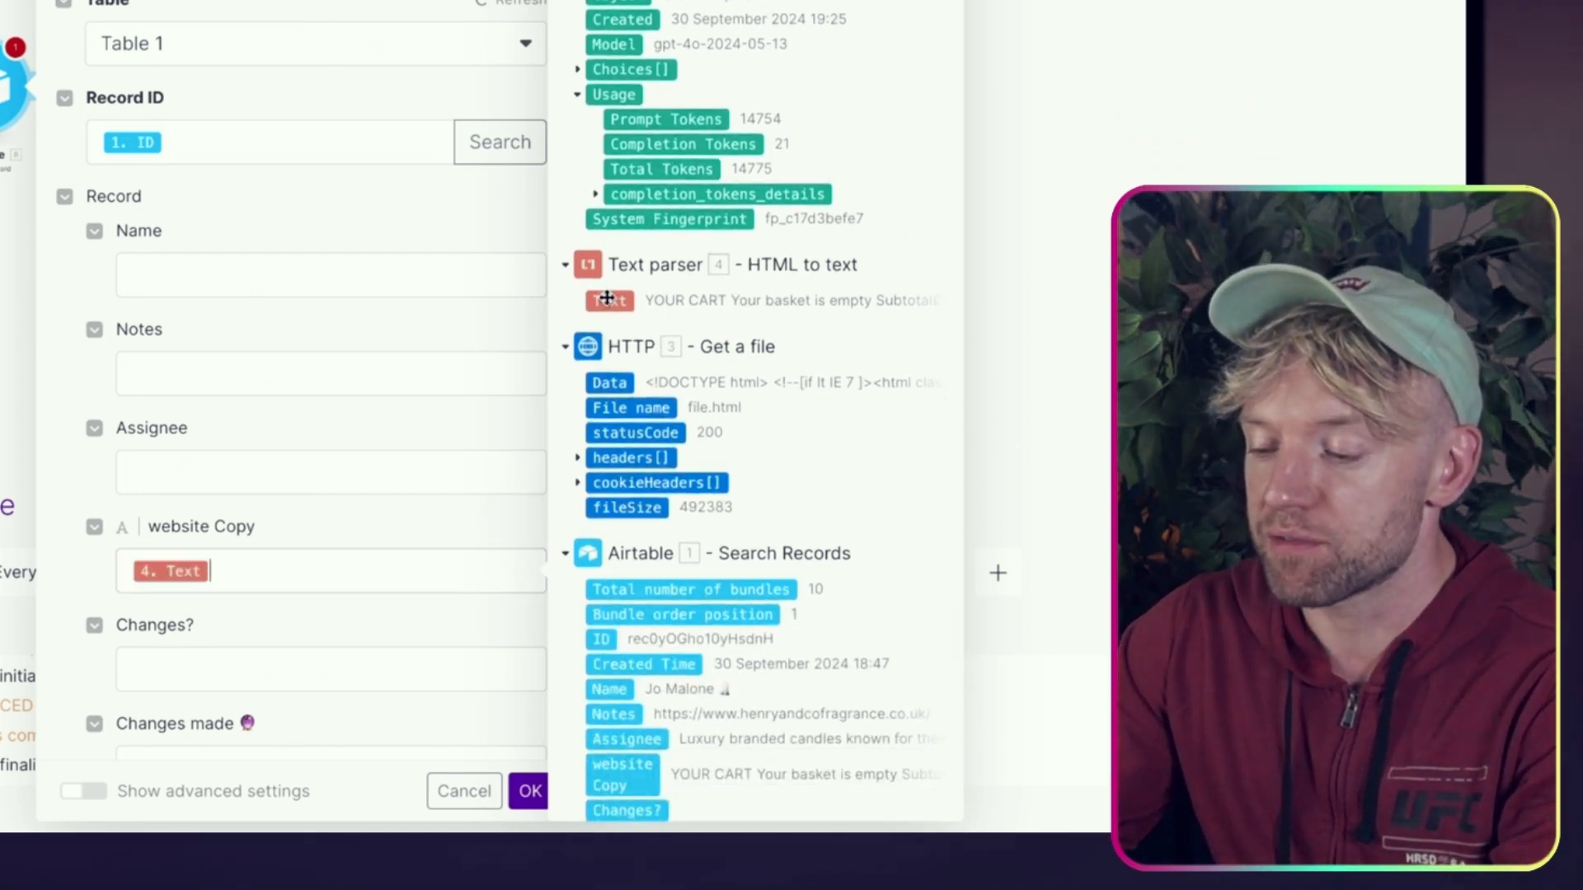
Open the Changes? field of the Airtable update module for mapping and bring up the Competitive Intel (Website) outputs
scroll(342, 554, down, 2)
click(326, 480)
scroll(655, 258, up, 3)
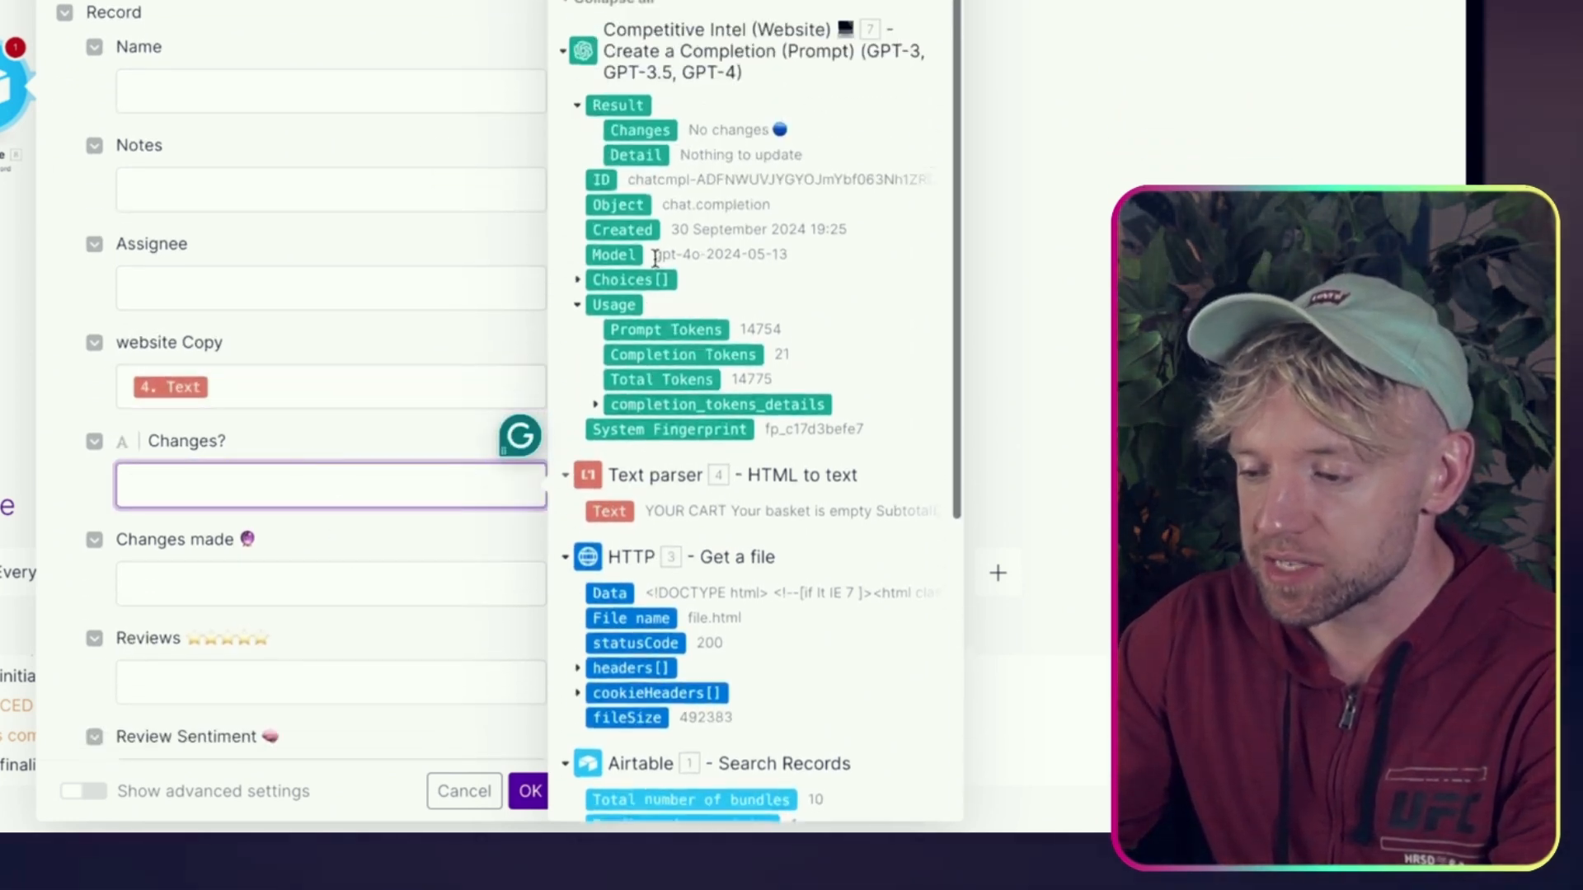
Map the OpenAI result's Changes to the Changes? field and Detail to the Changes made field, and save the Airtable update module
click(639, 129)
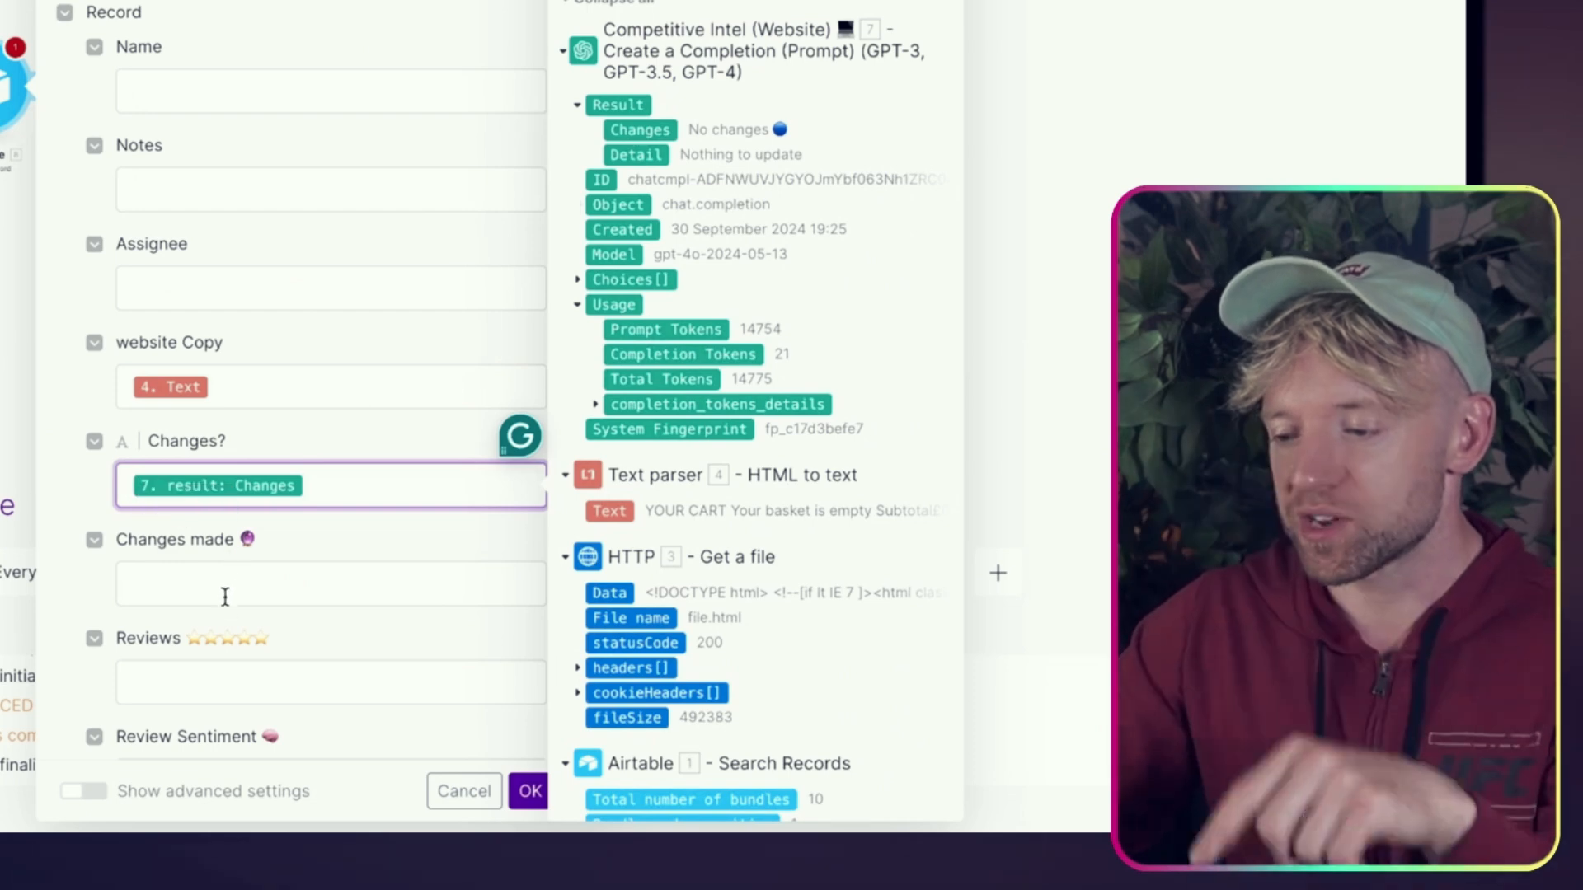
click(239, 587)
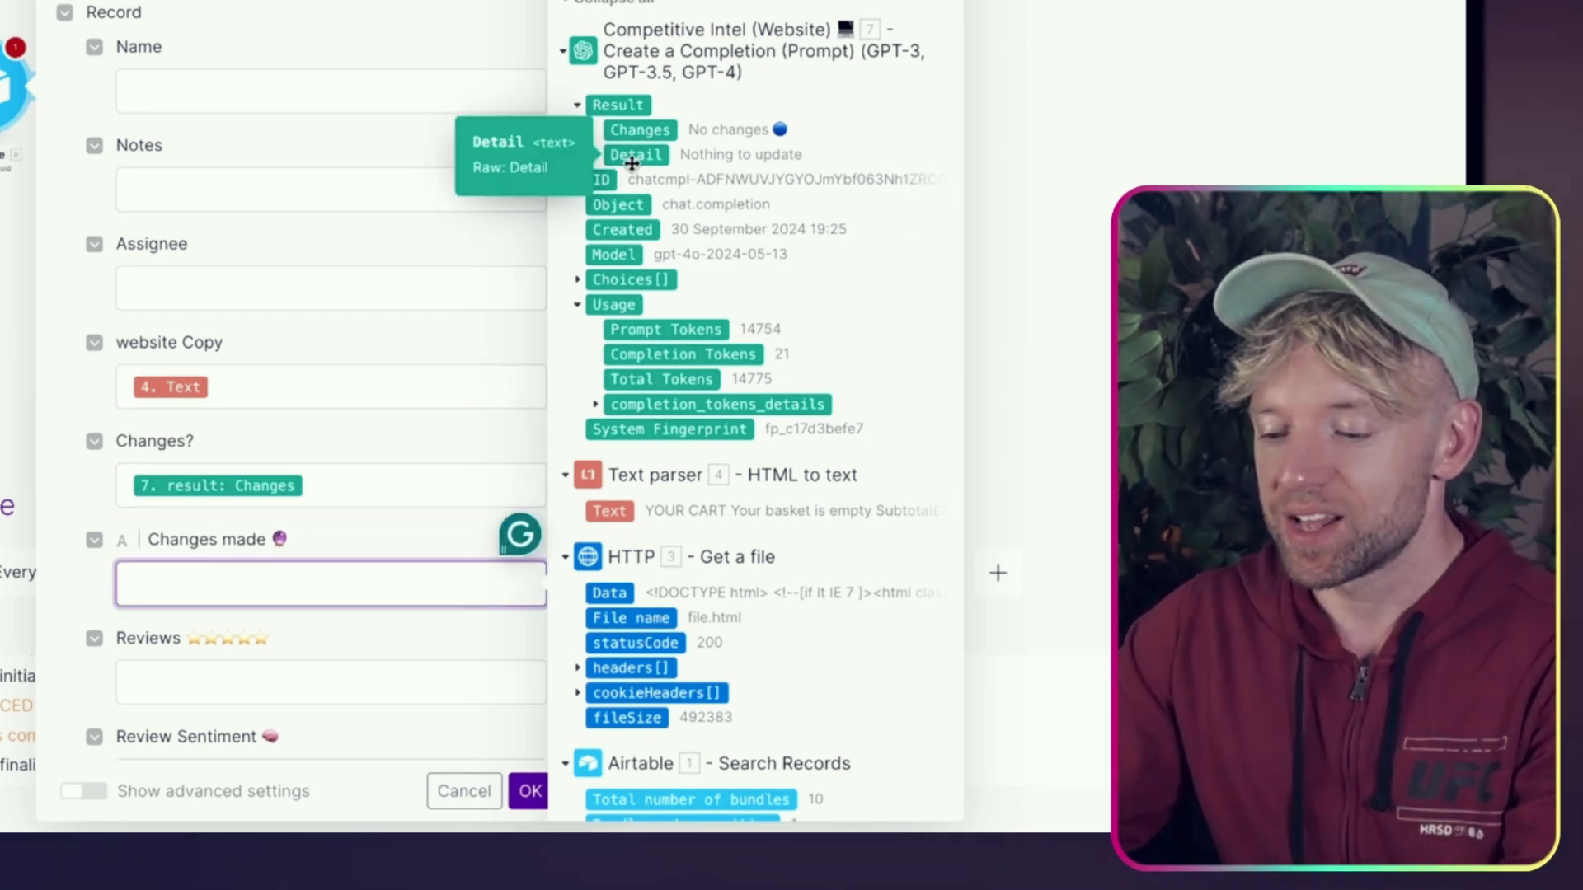
click(635, 154)
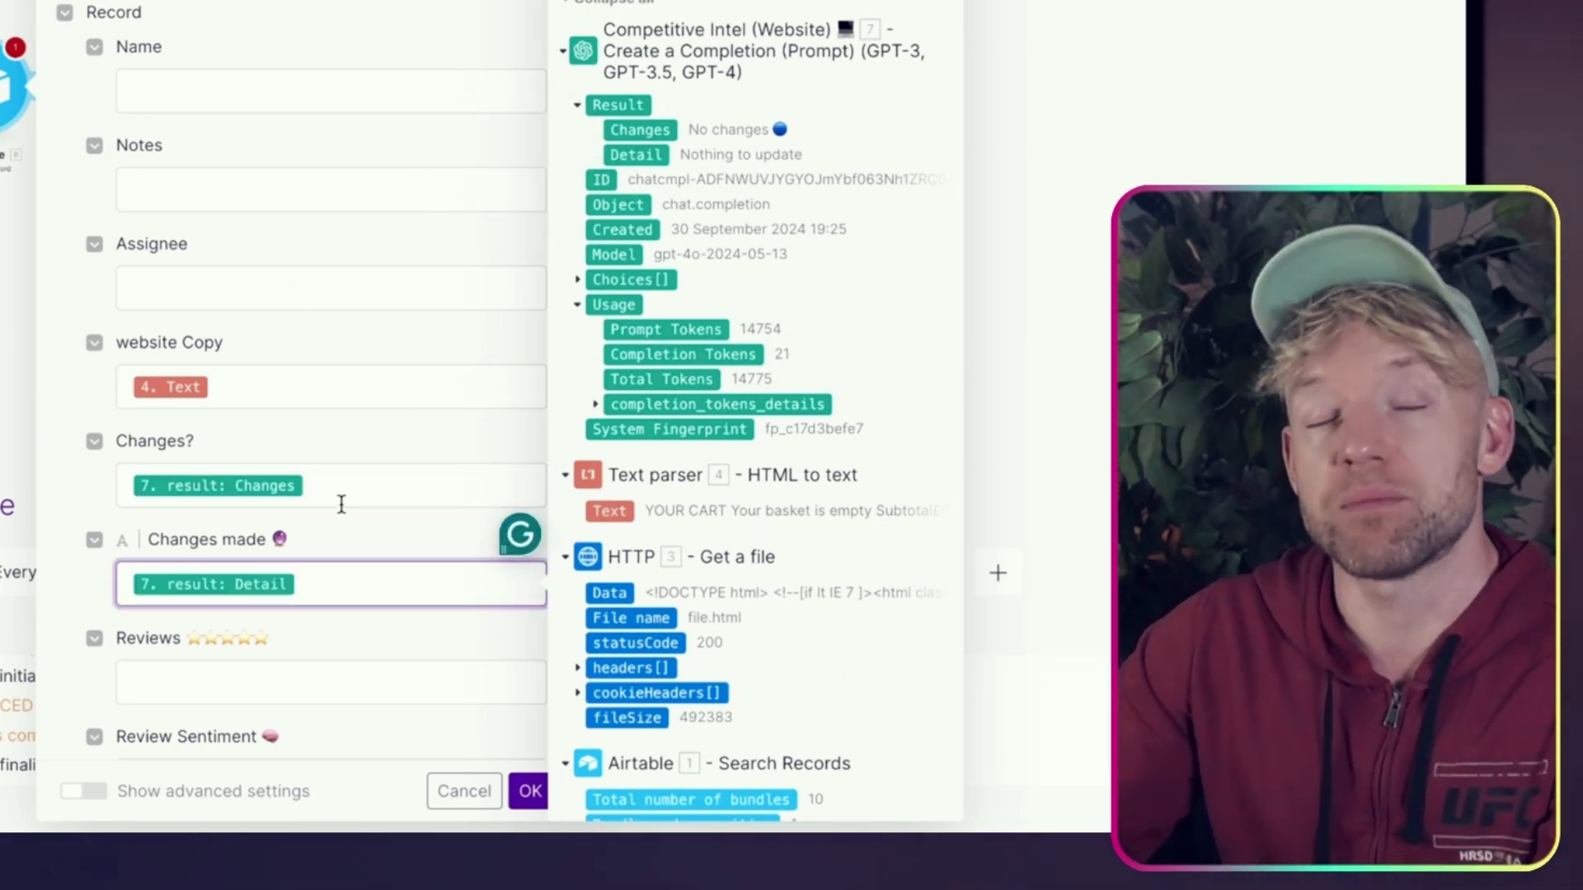
scroll(341, 504, down, 5)
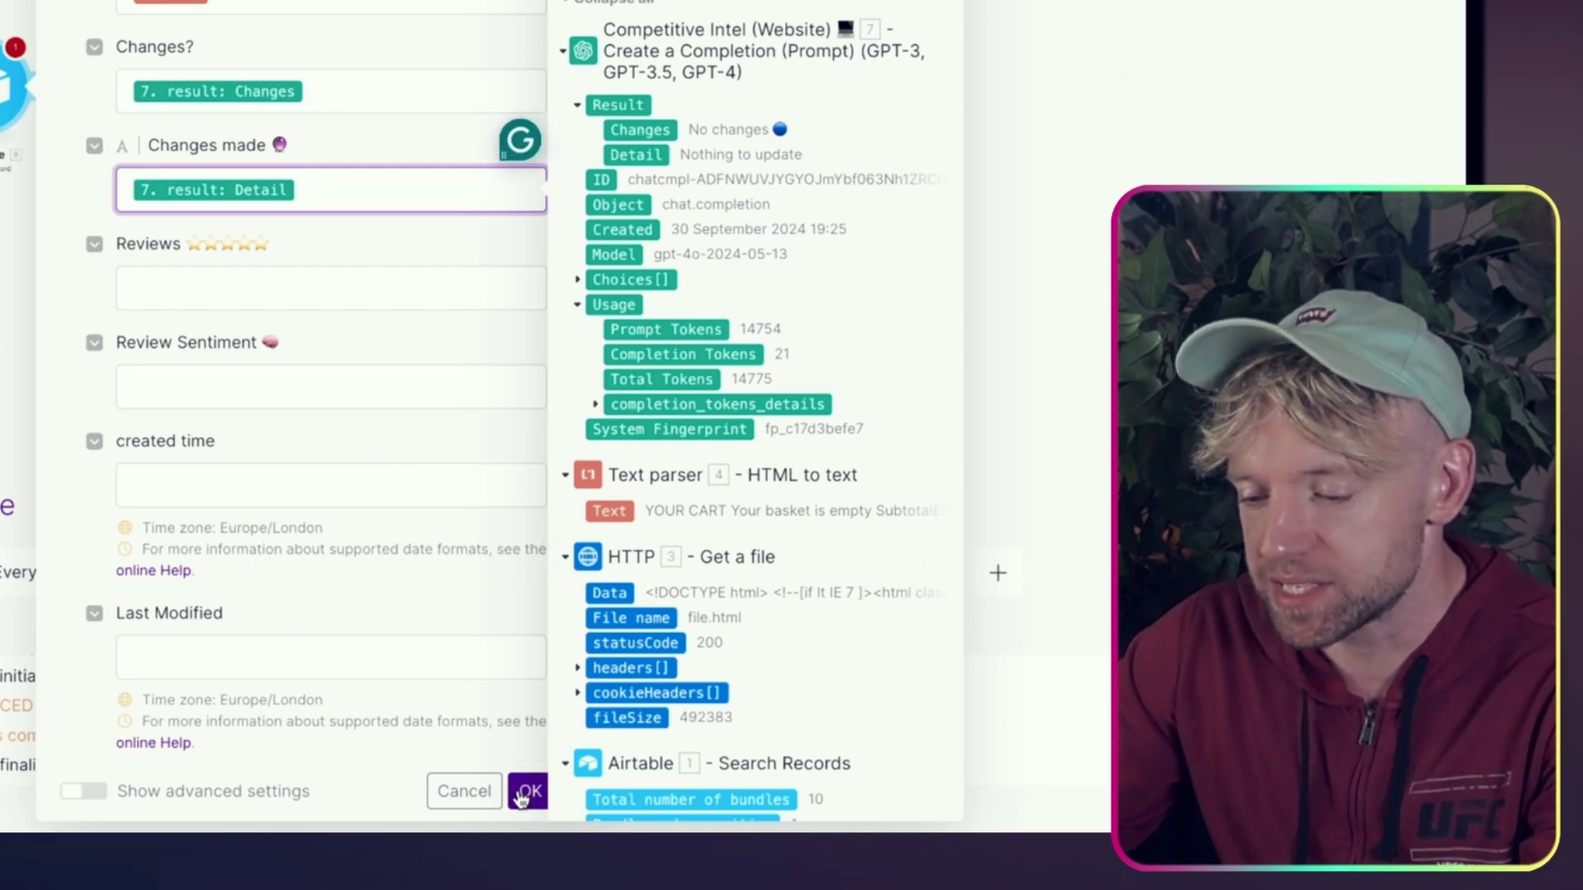
click(527, 793)
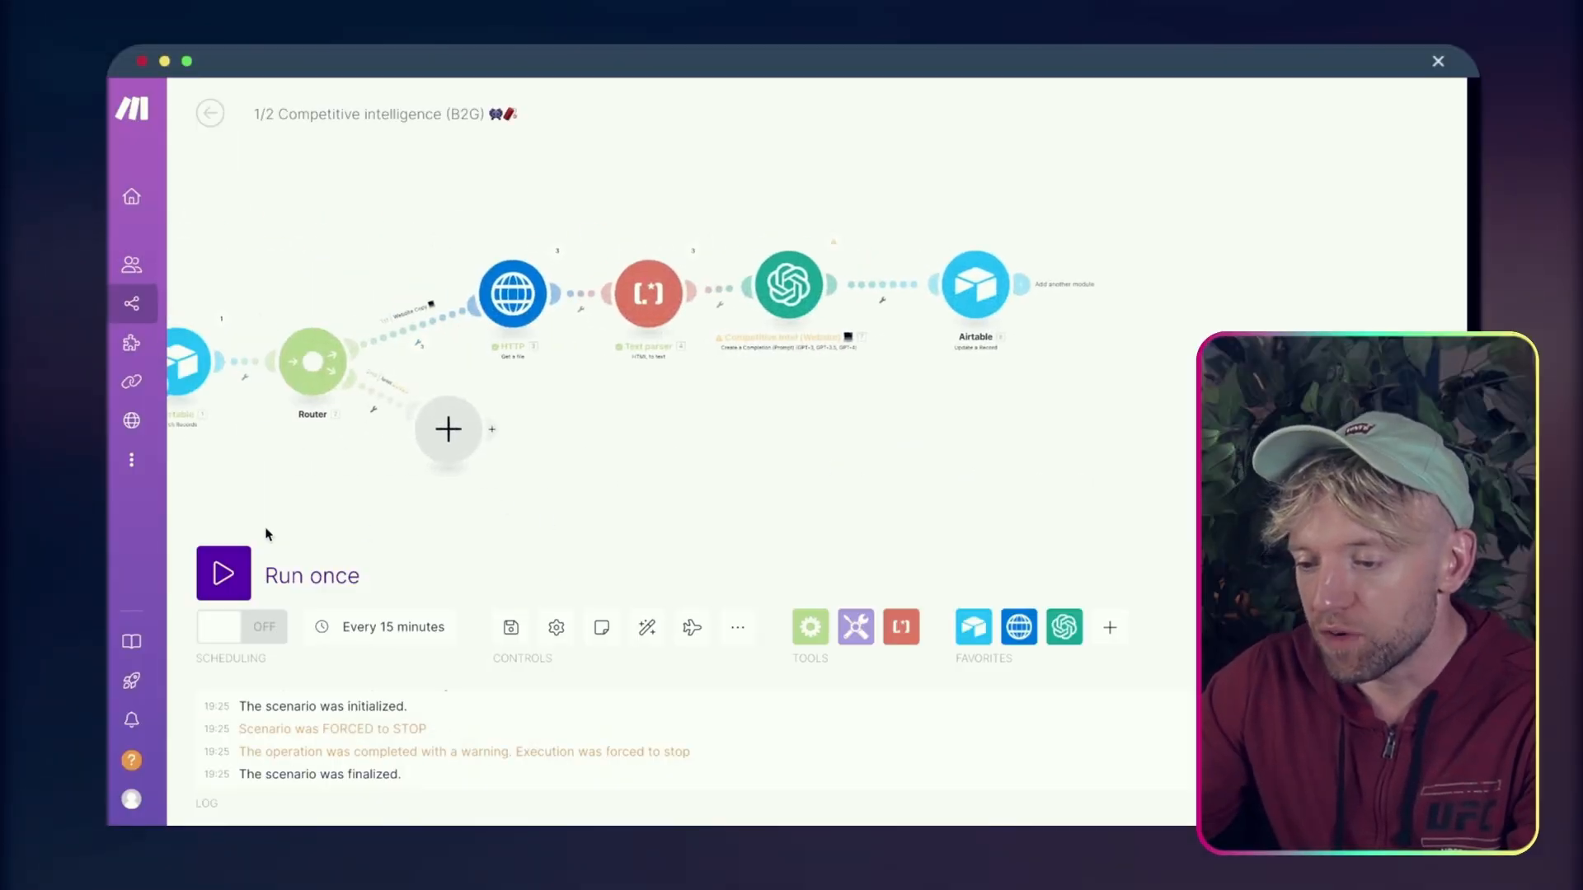
Run the 1/2 Competitive intelligence (B2G) scenario once
drag(265, 534, 436, 533)
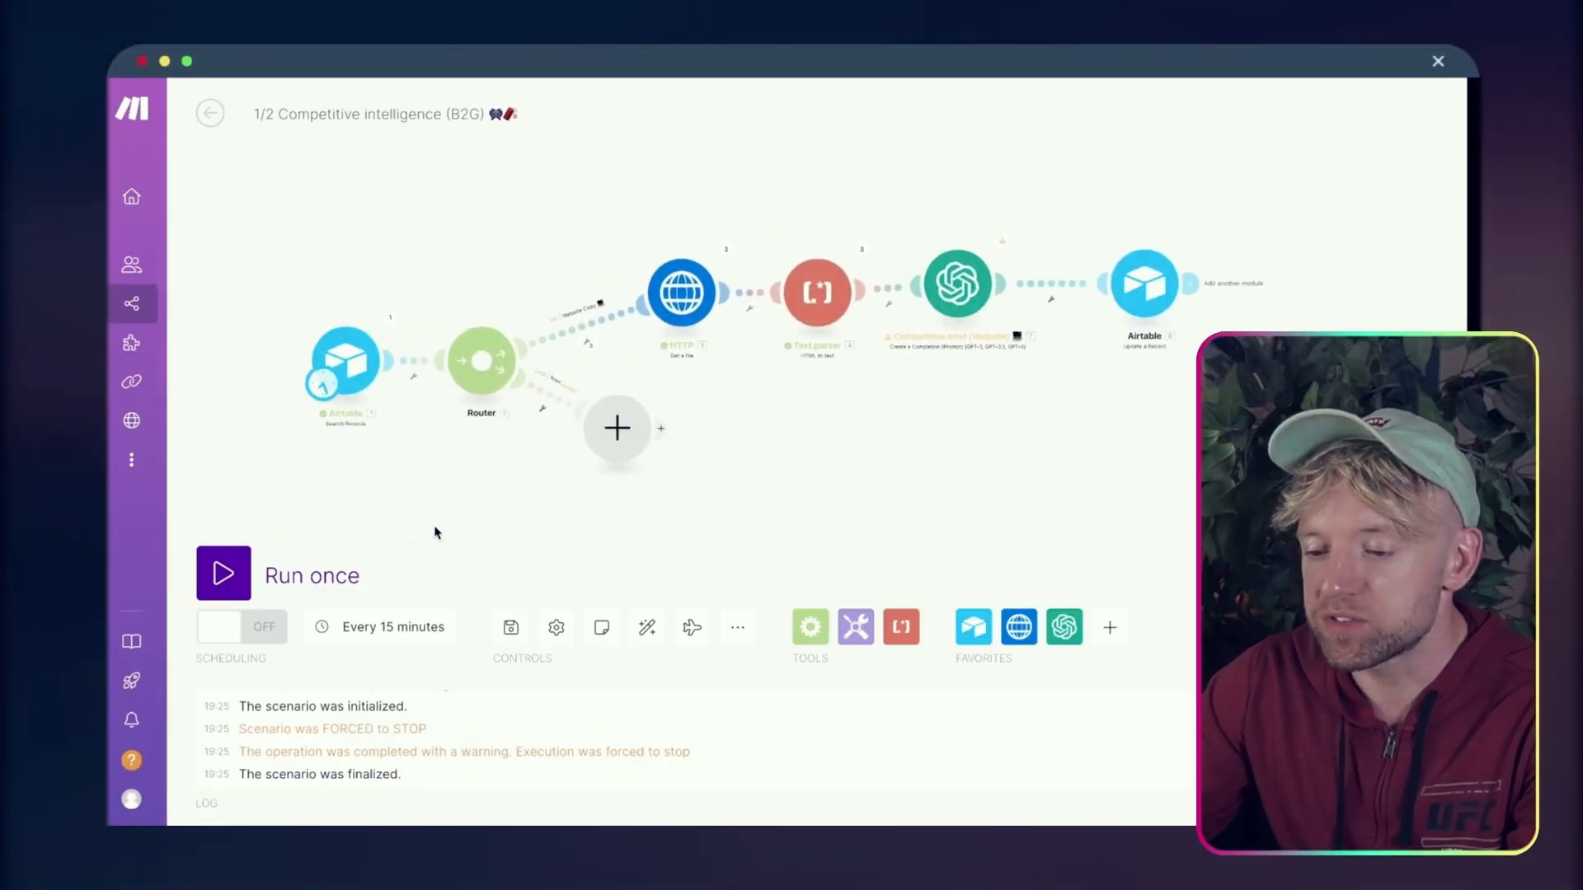
click(223, 573)
scroll(629, 212, up, 3)
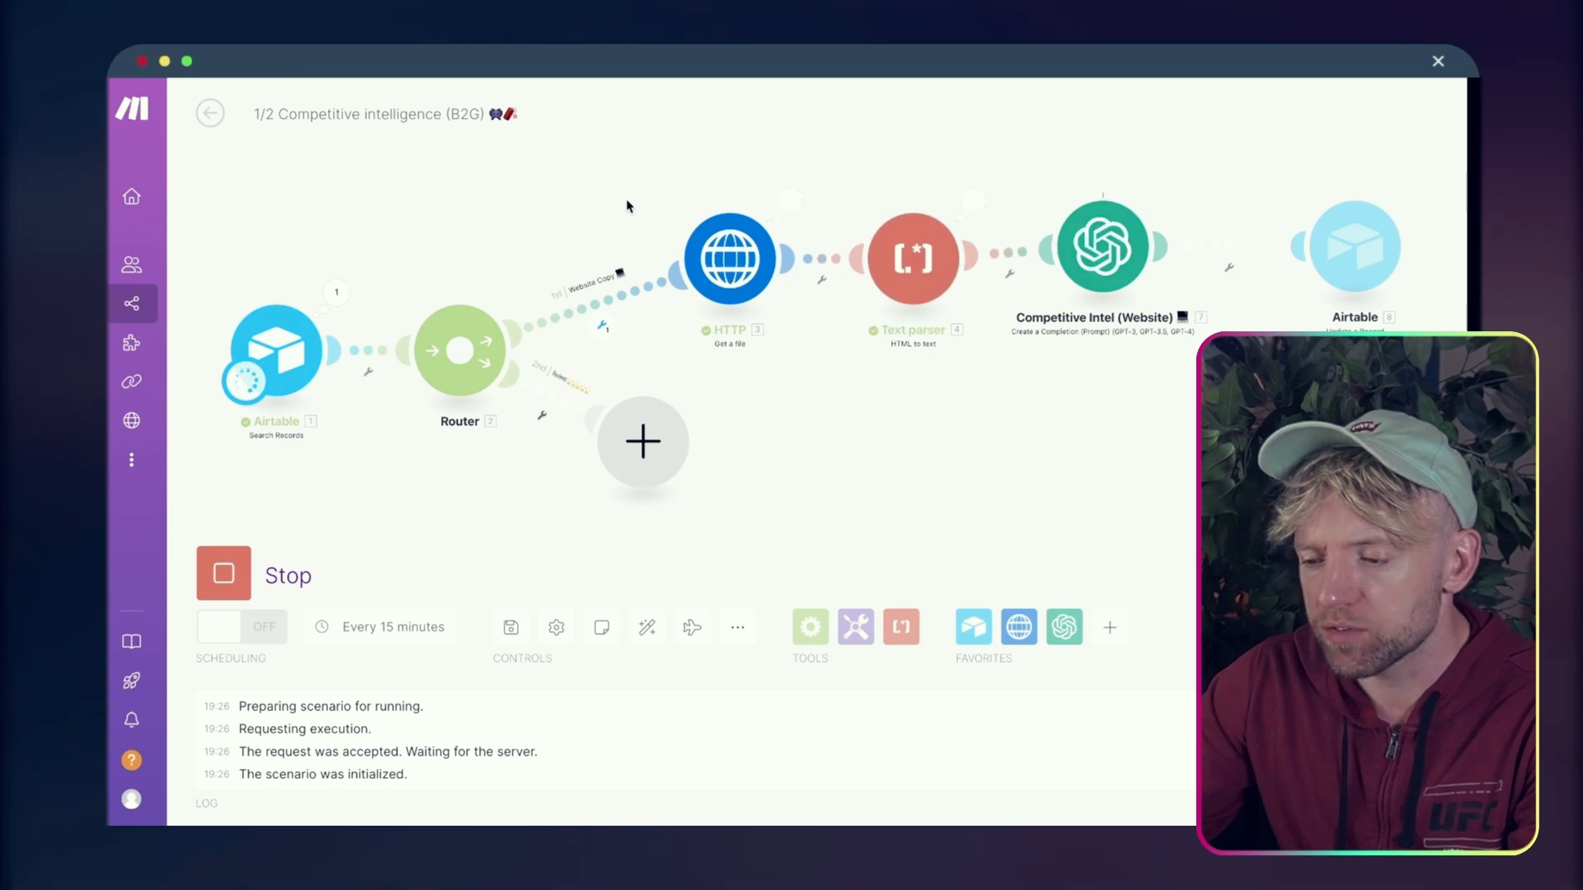
Switch to the Airtable base and examine the website Copy and Changes? values written to the competitor records
click(1000, 76)
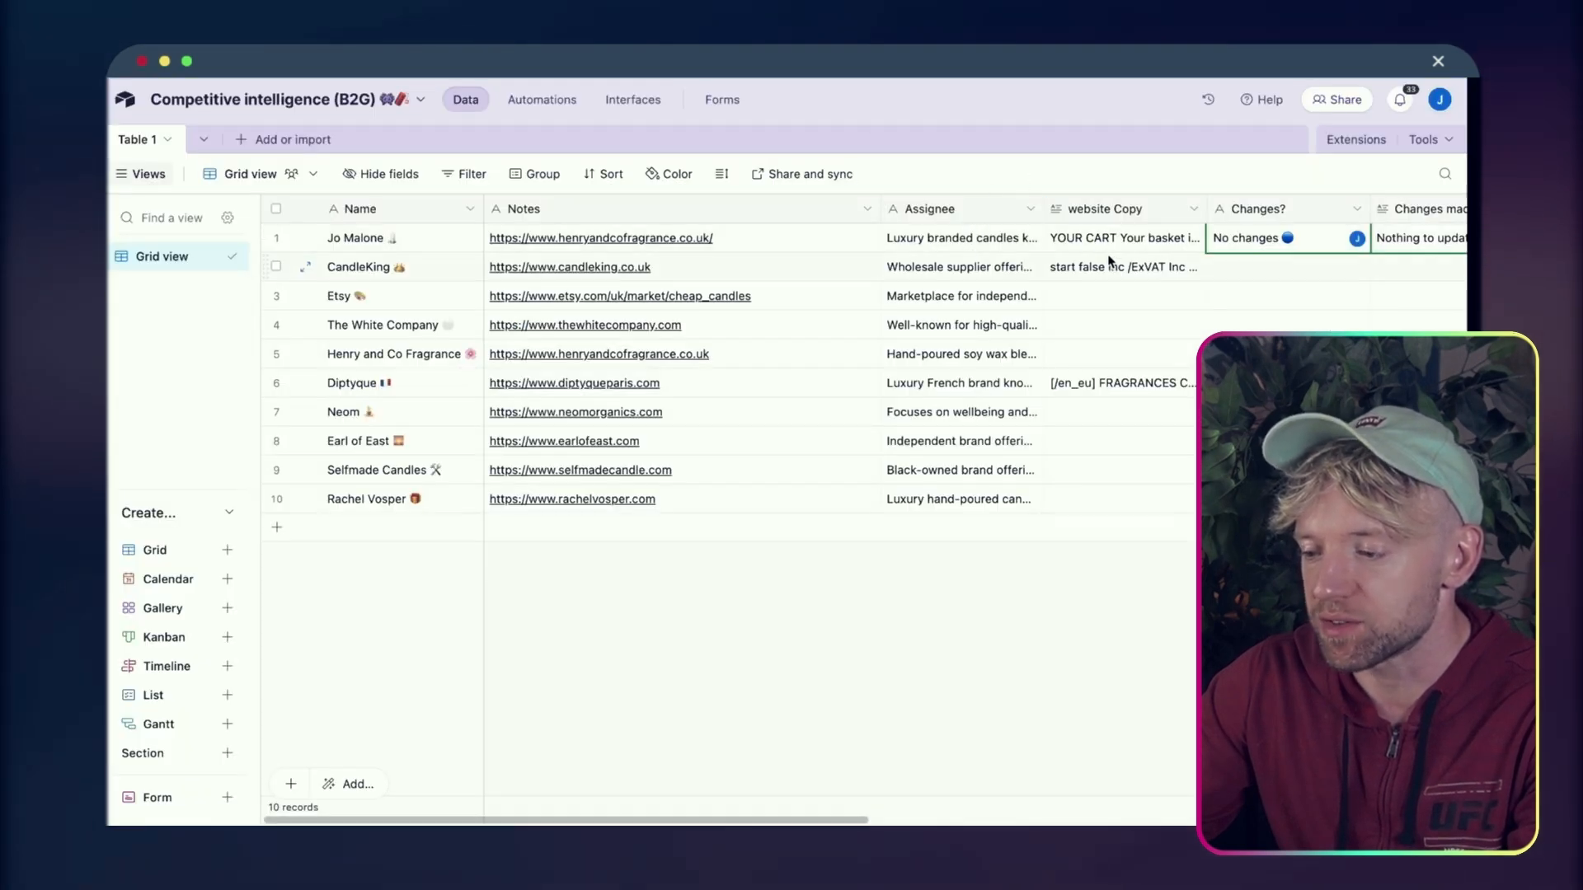
drag(1086, 240, 1086, 493)
click(1136, 334)
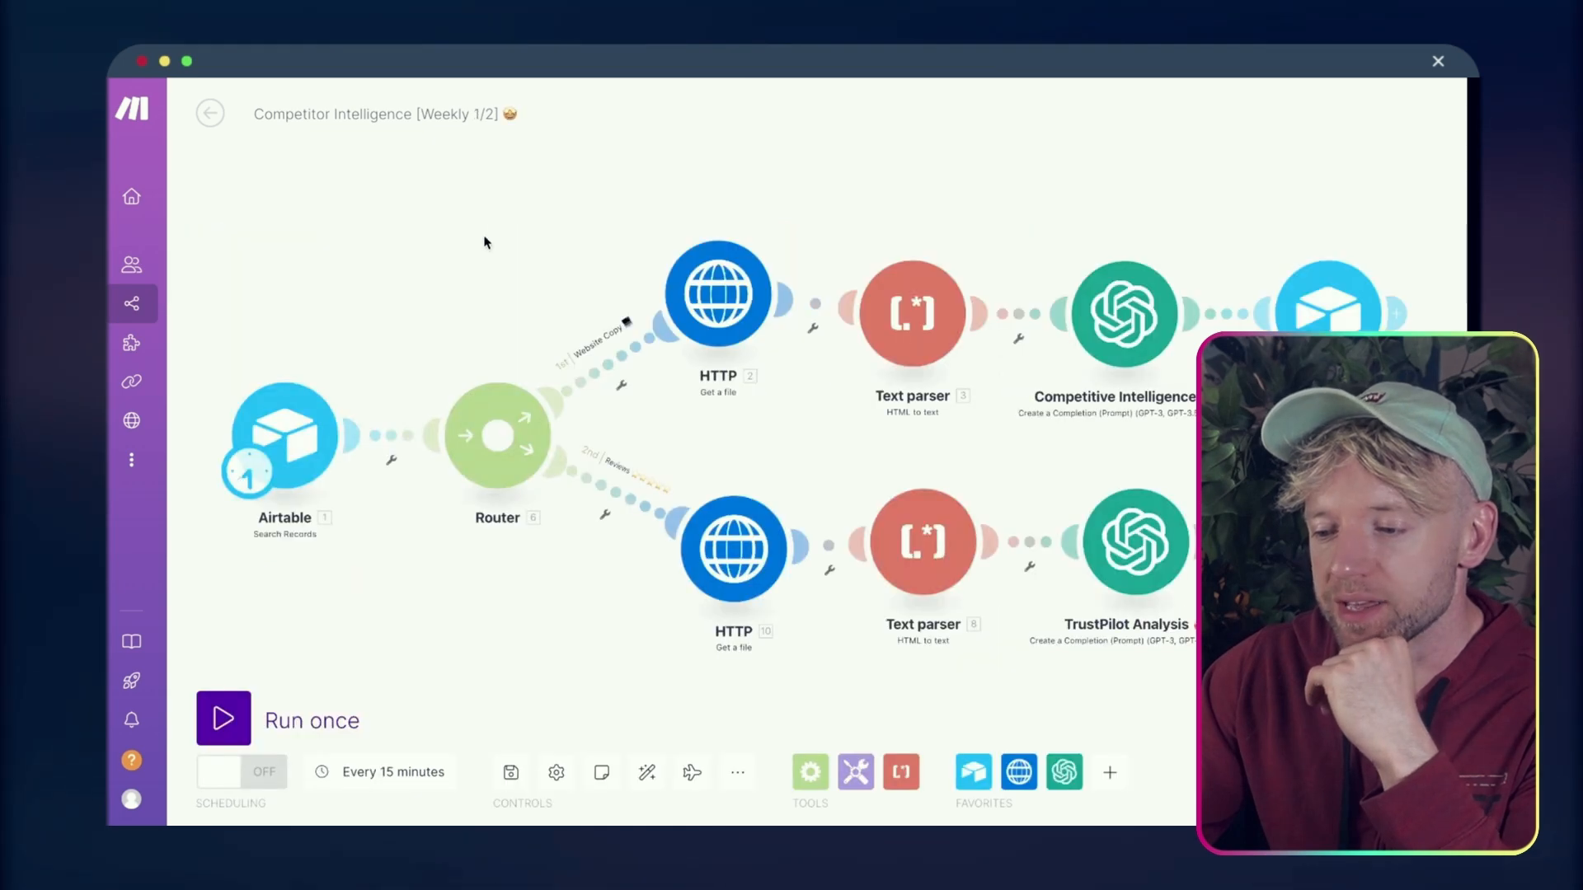
Reposition the Text parser, TrustPilot Analysis and Airtable modules on the Reviews route of the Competitor Intelligence [Weekly 1/2] scenario
scroll(484, 251, down, 3)
scroll(640, 586, right, 2)
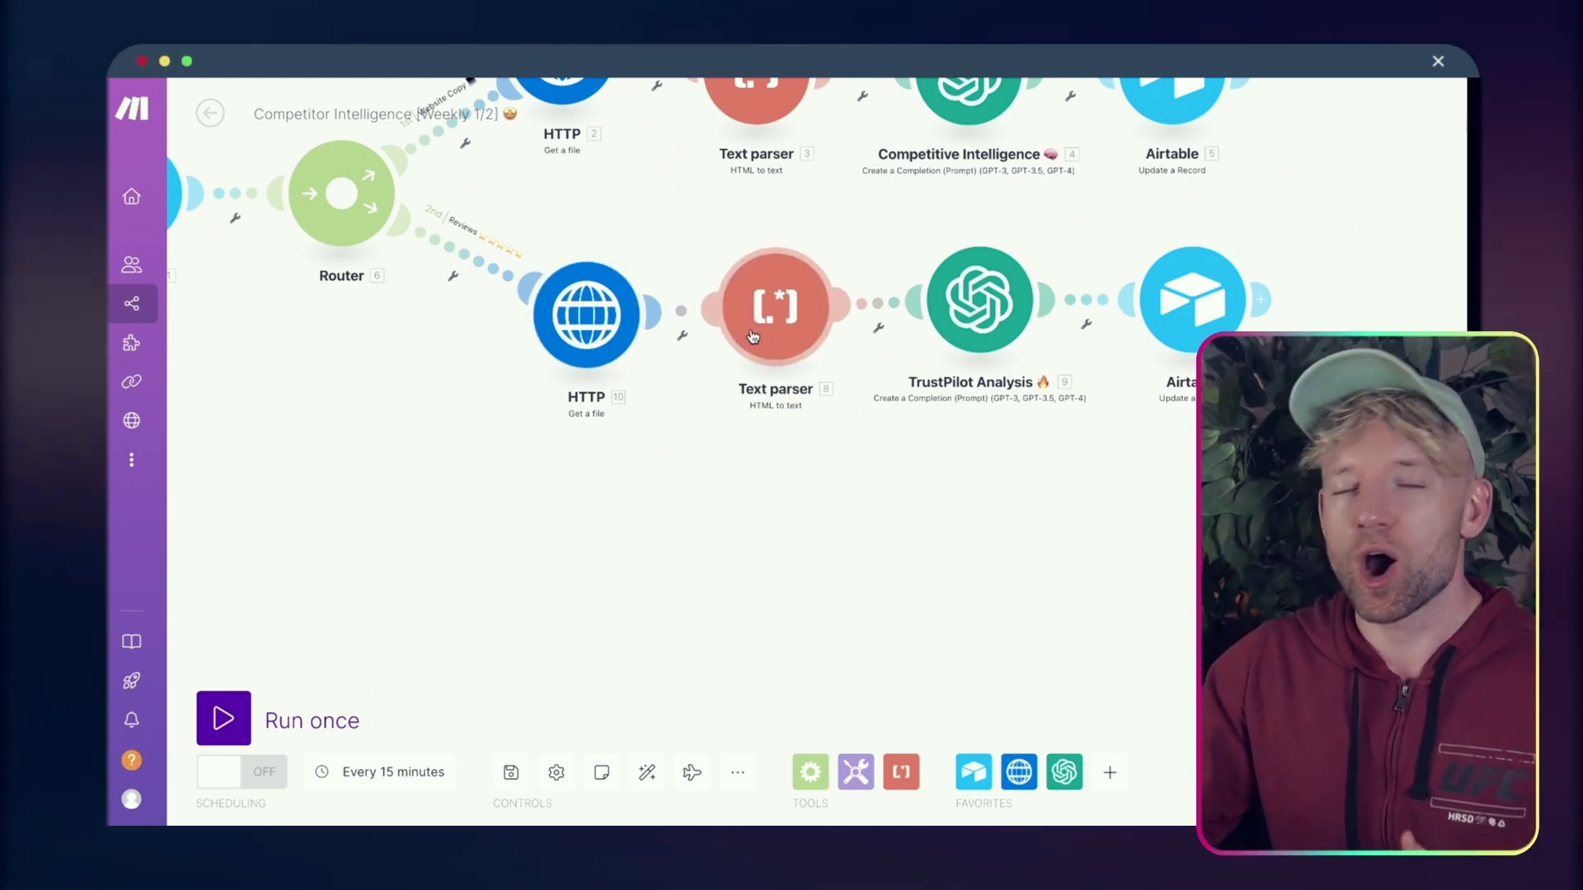
drag(997, 303, 1040, 337)
drag(785, 326, 805, 350)
drag(1193, 300, 1257, 345)
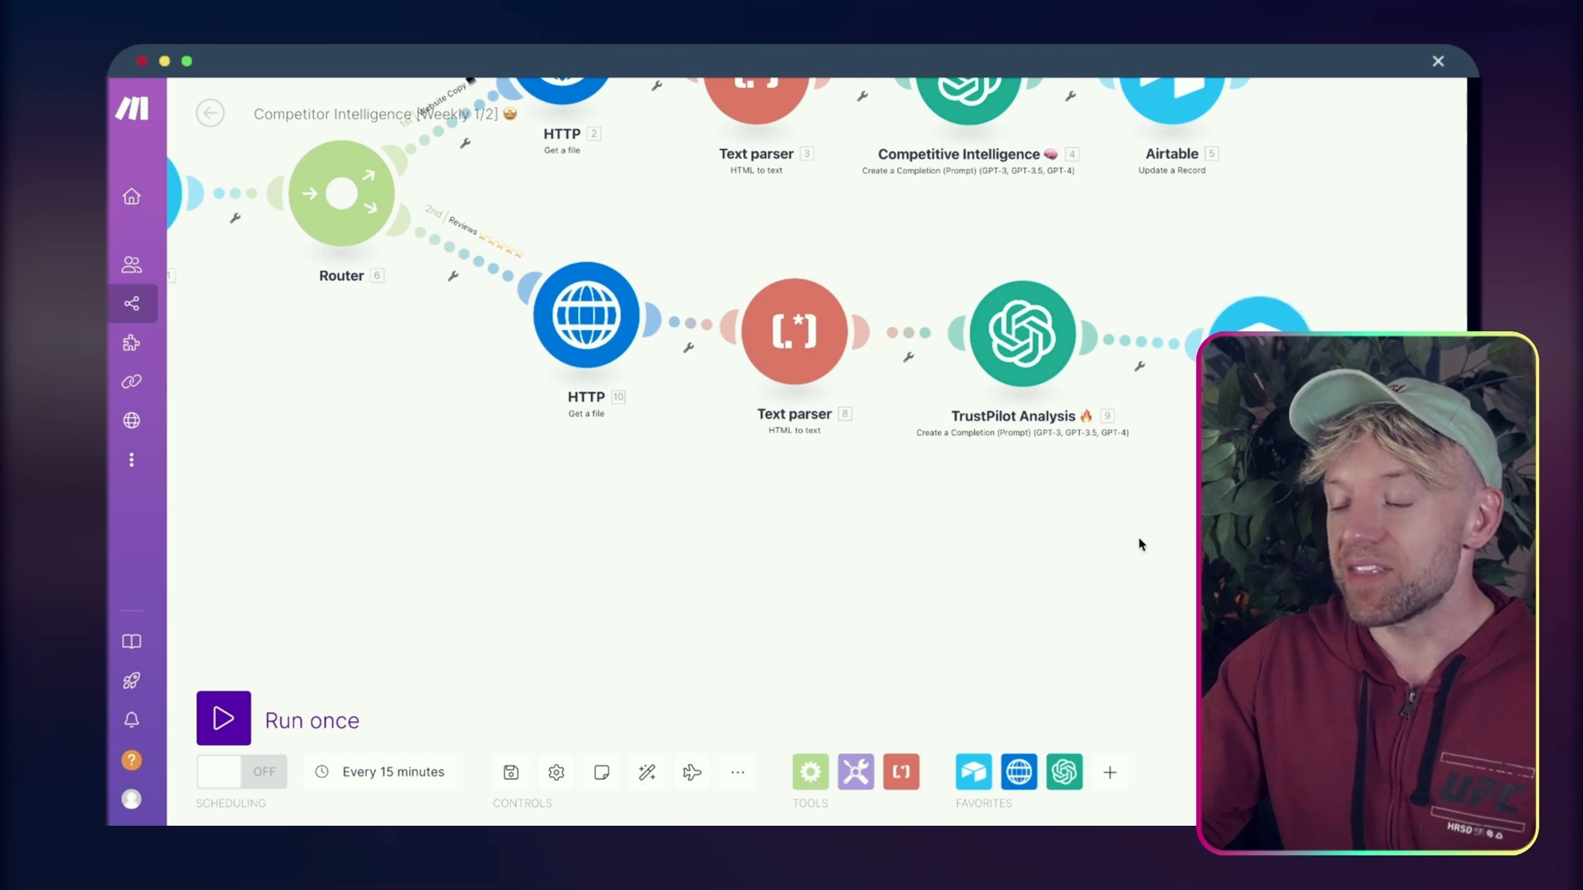
drag(1162, 552, 885, 479)
drag(1000, 295, 998, 279)
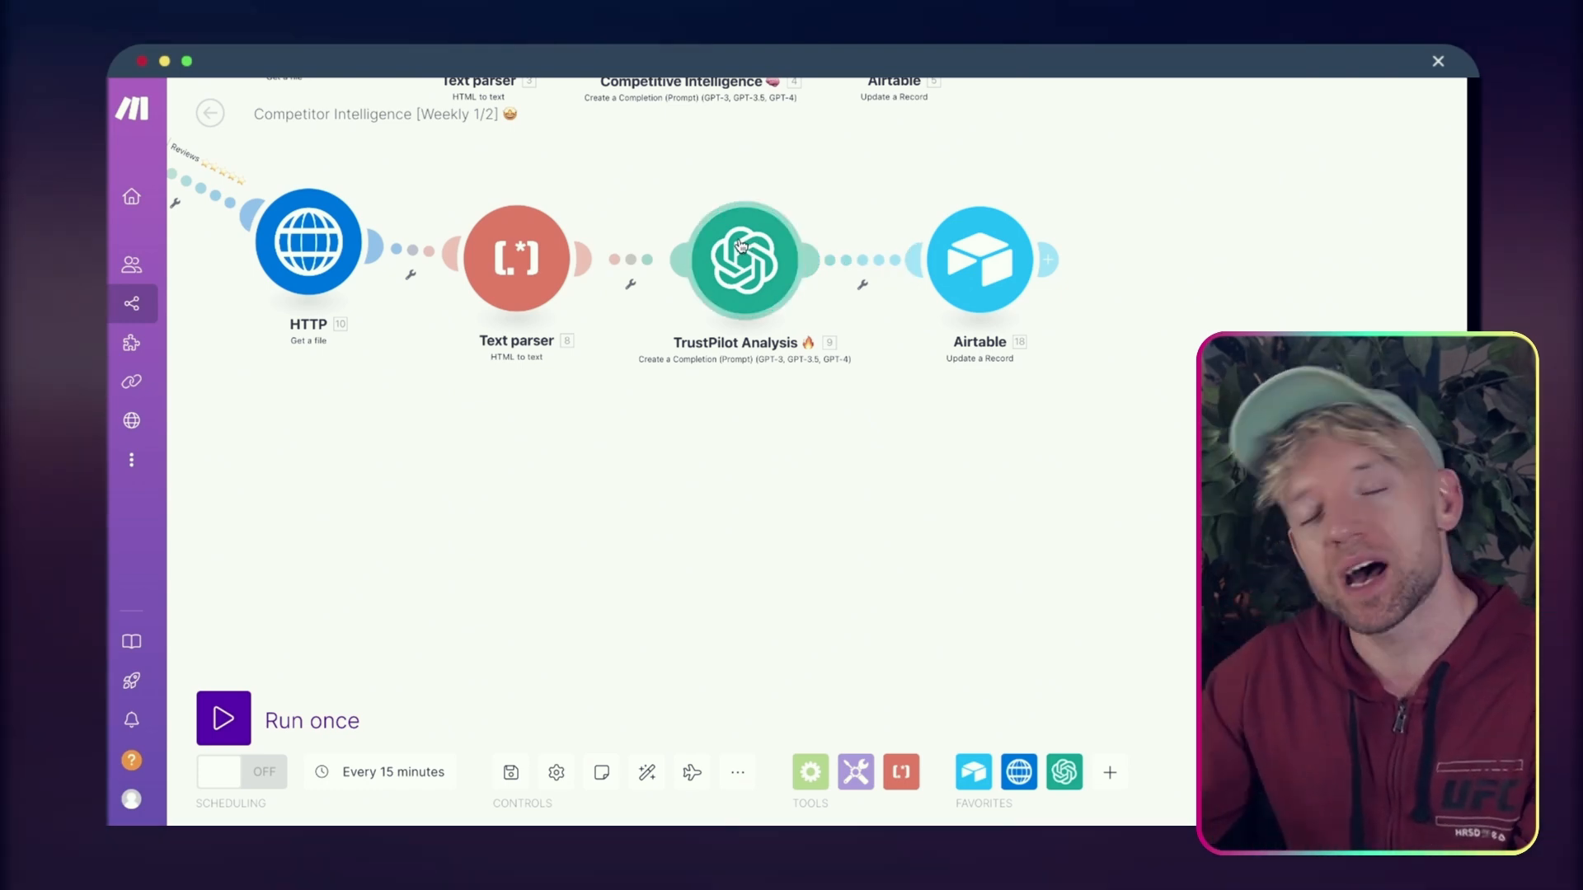
Examine the TrustPilot Analysis module's prompt, from the task overview and instructions through the example output to the reviews input
click(741, 245)
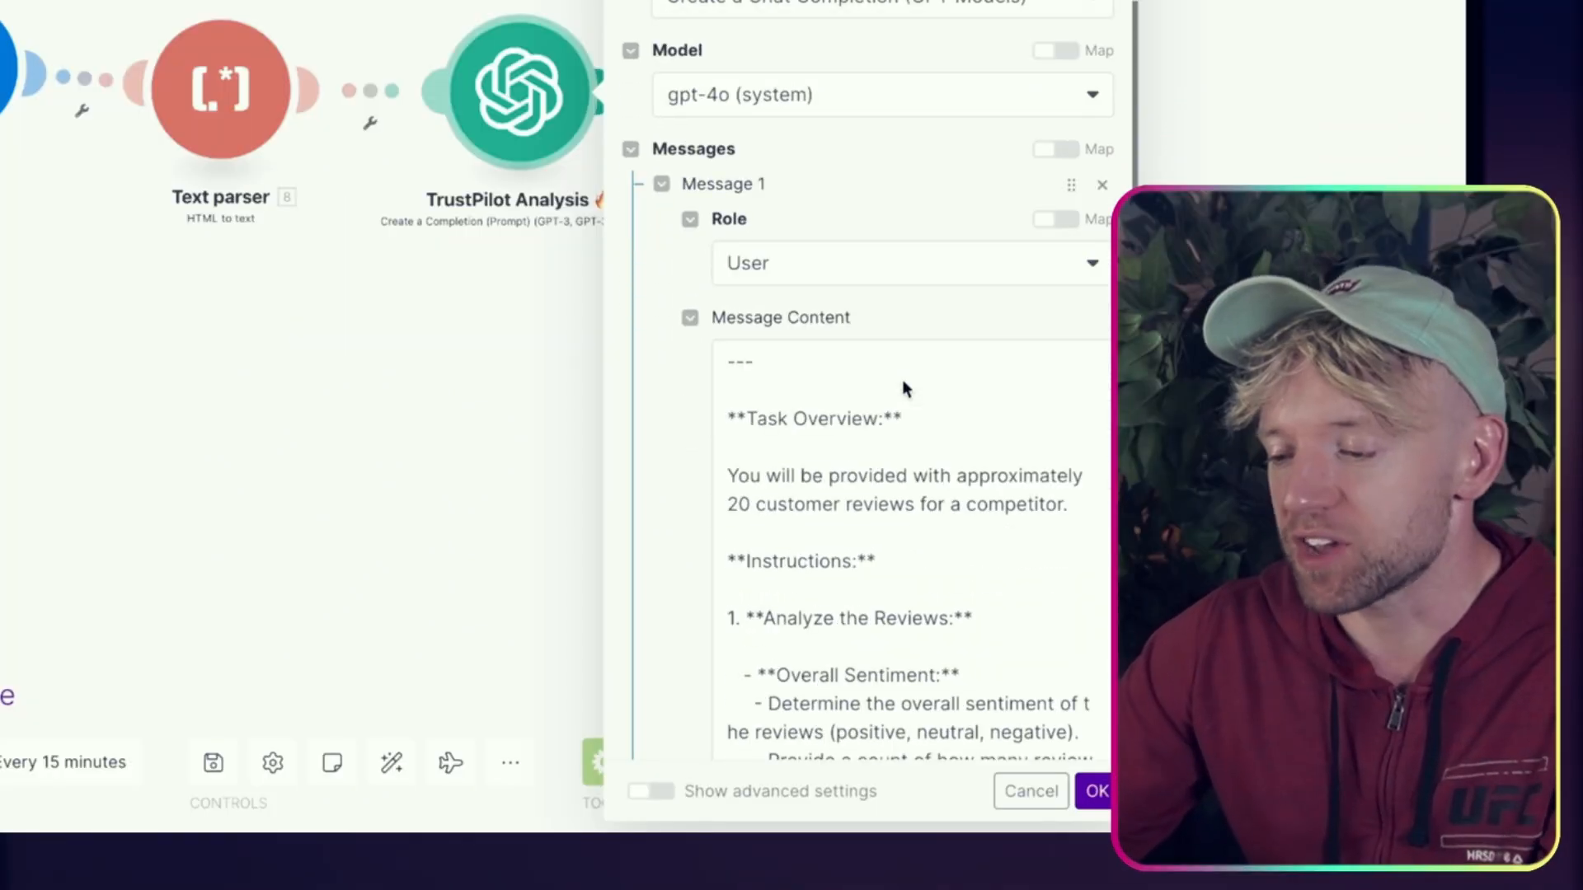
scroll(902, 380, down, 2)
scroll(615, 515, down, 3)
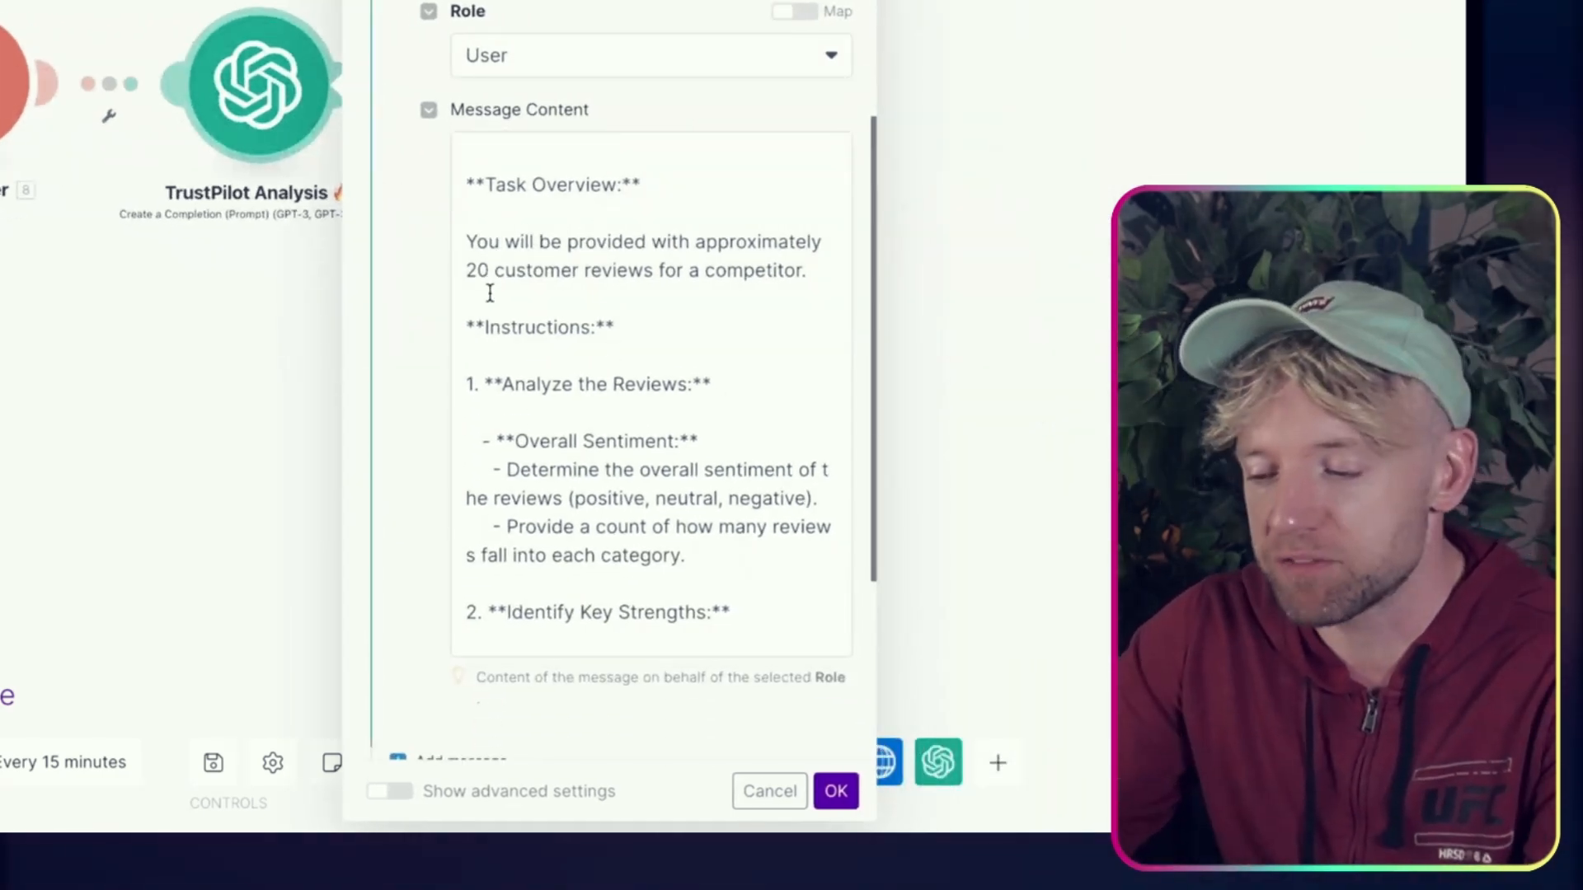
scroll(519, 399, down, 2)
scroll(519, 400, down, 1)
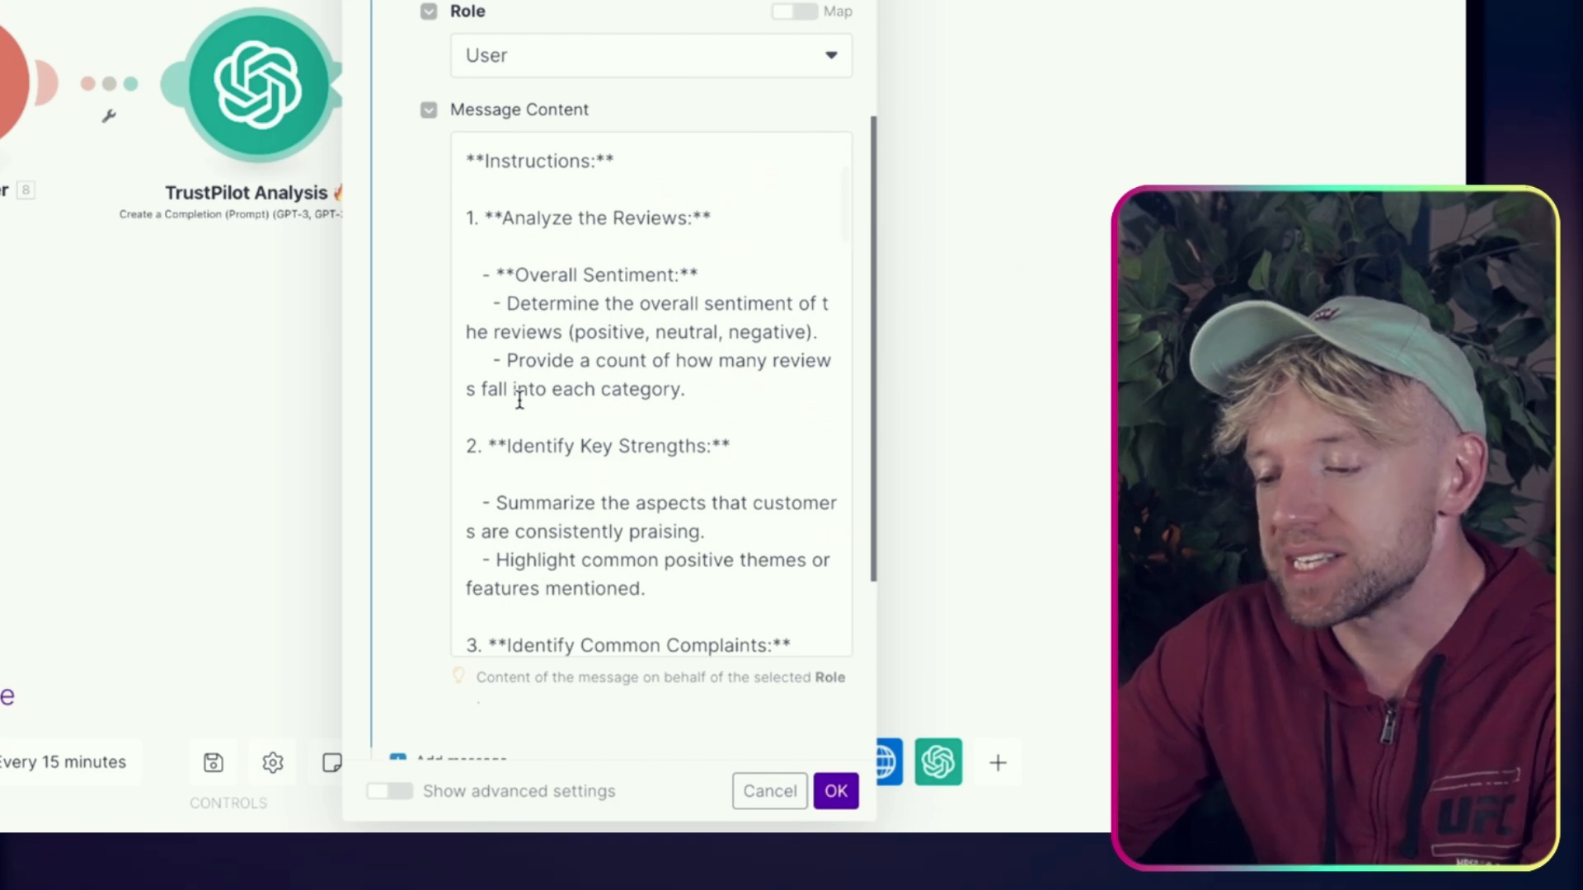
scroll(519, 400, down, 5)
scroll(519, 400, down, 5)
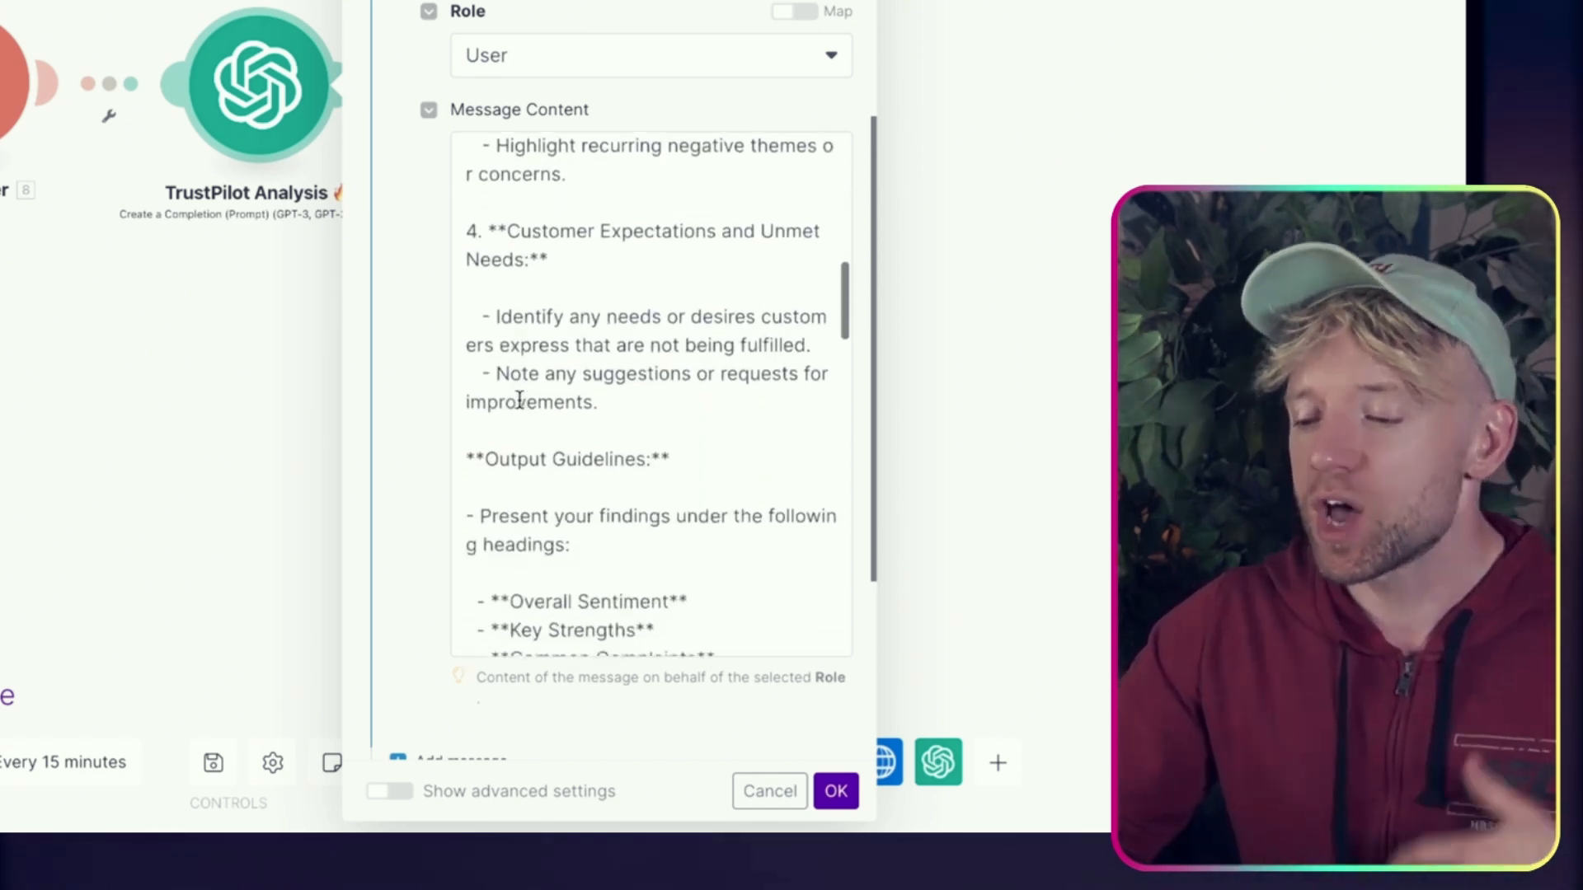
scroll(519, 400, down, 5)
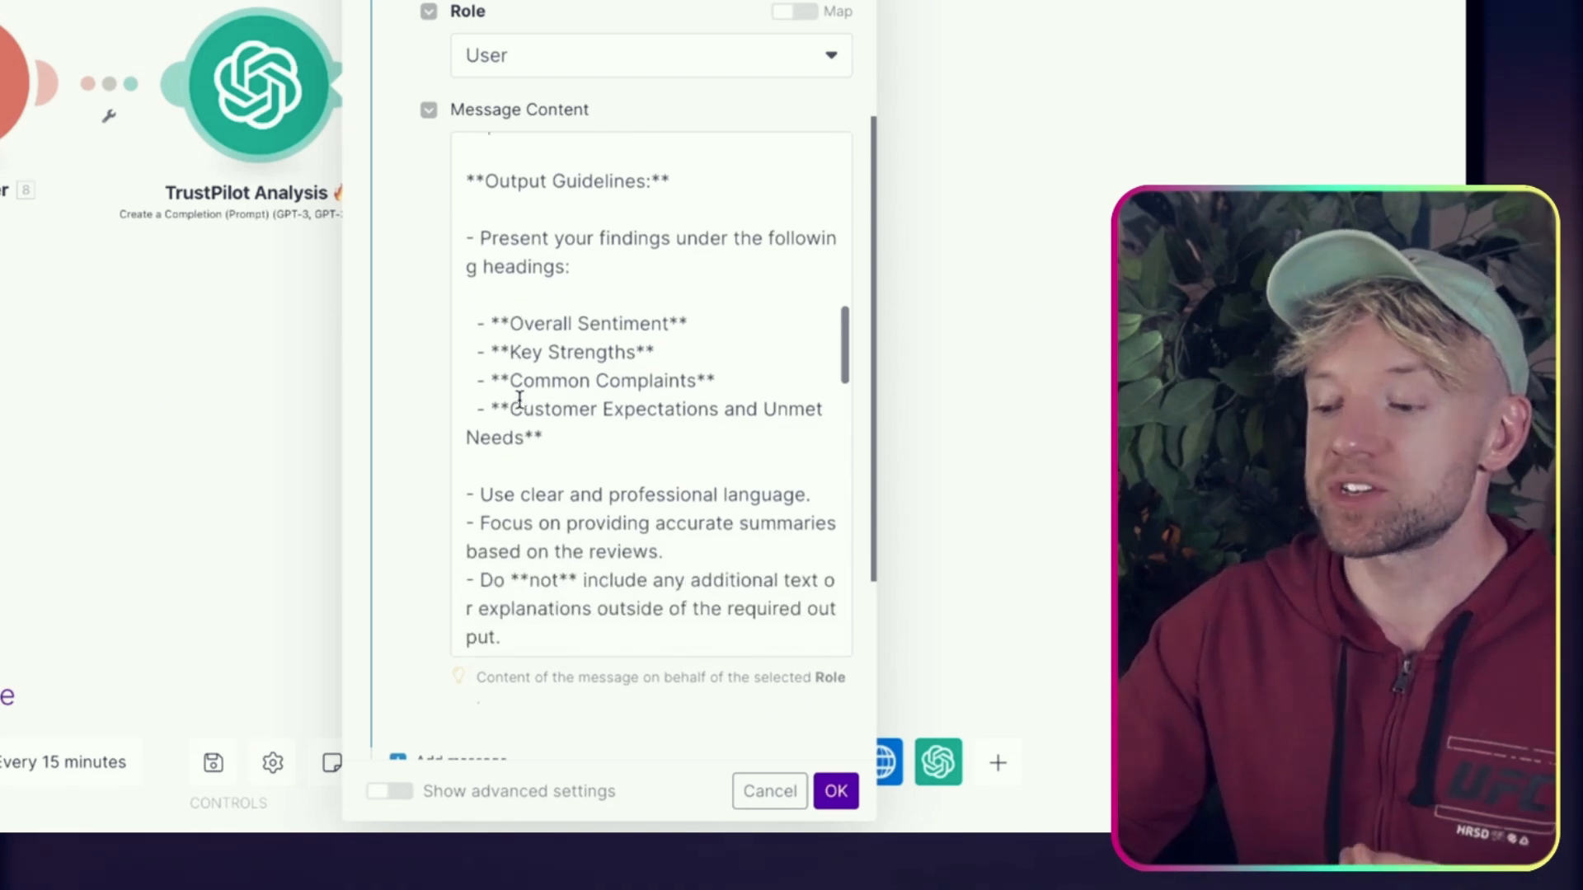
scroll(519, 400, down, 1)
scroll(519, 400, down, 5)
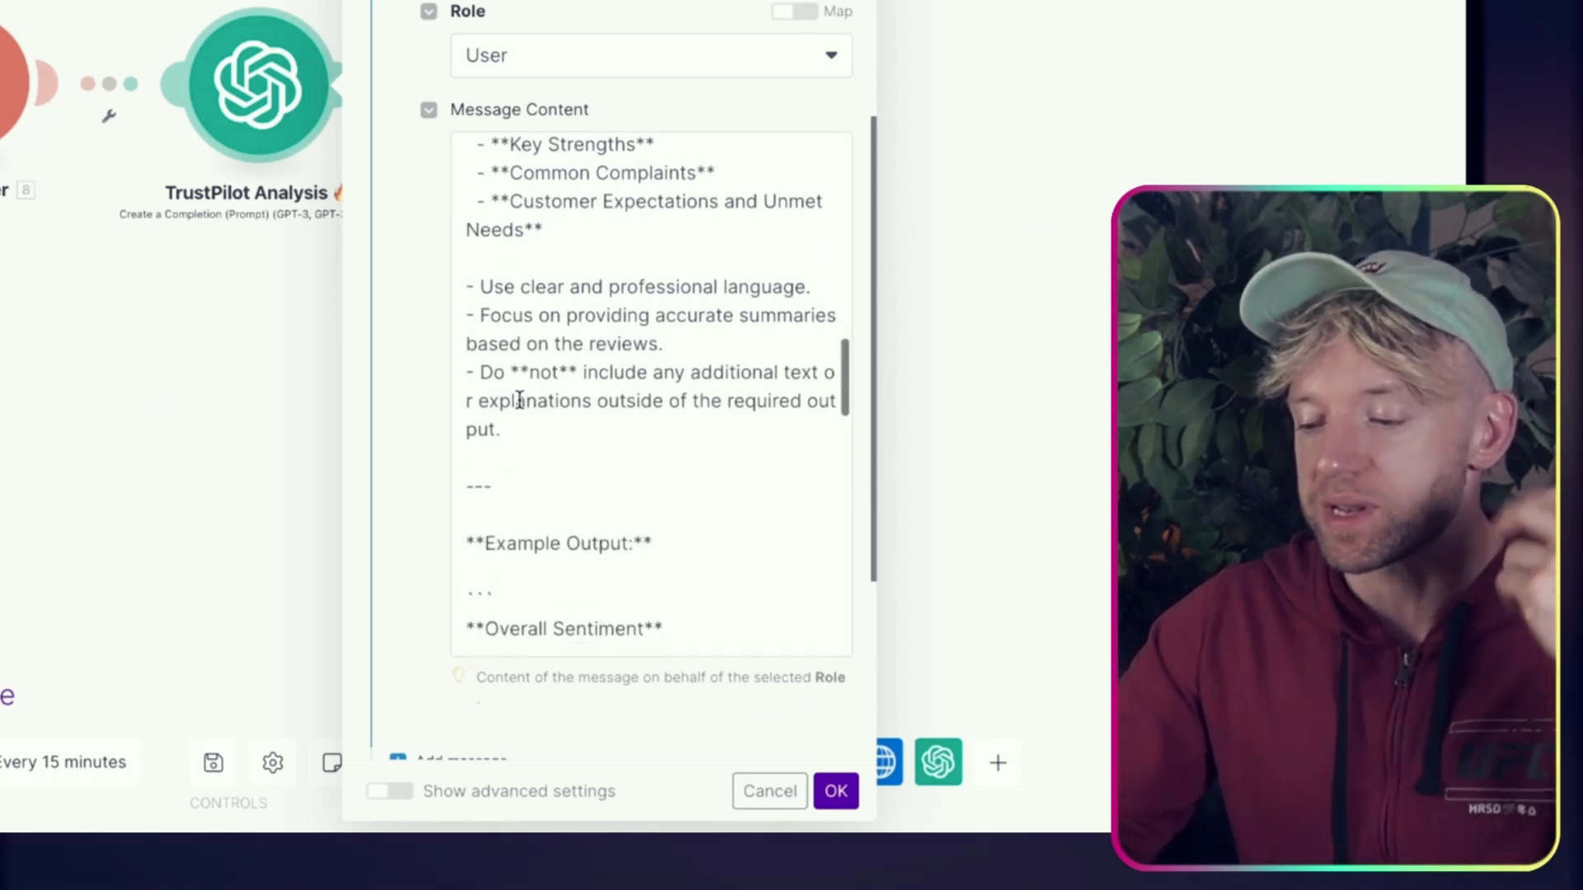
scroll(529, 389, down, 15)
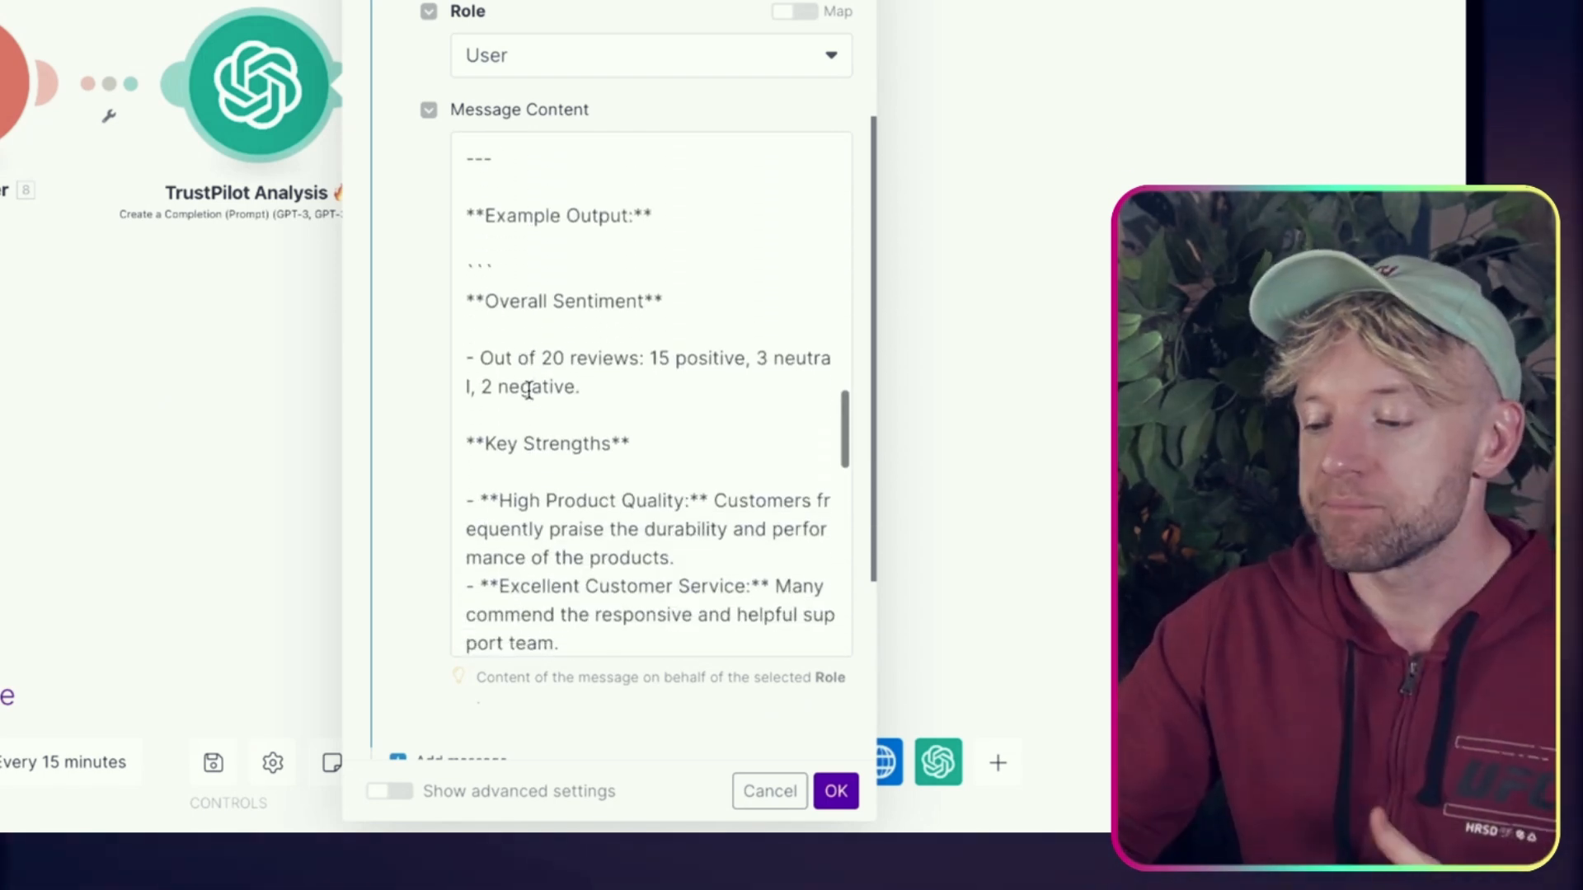
scroll(528, 389, down, 7)
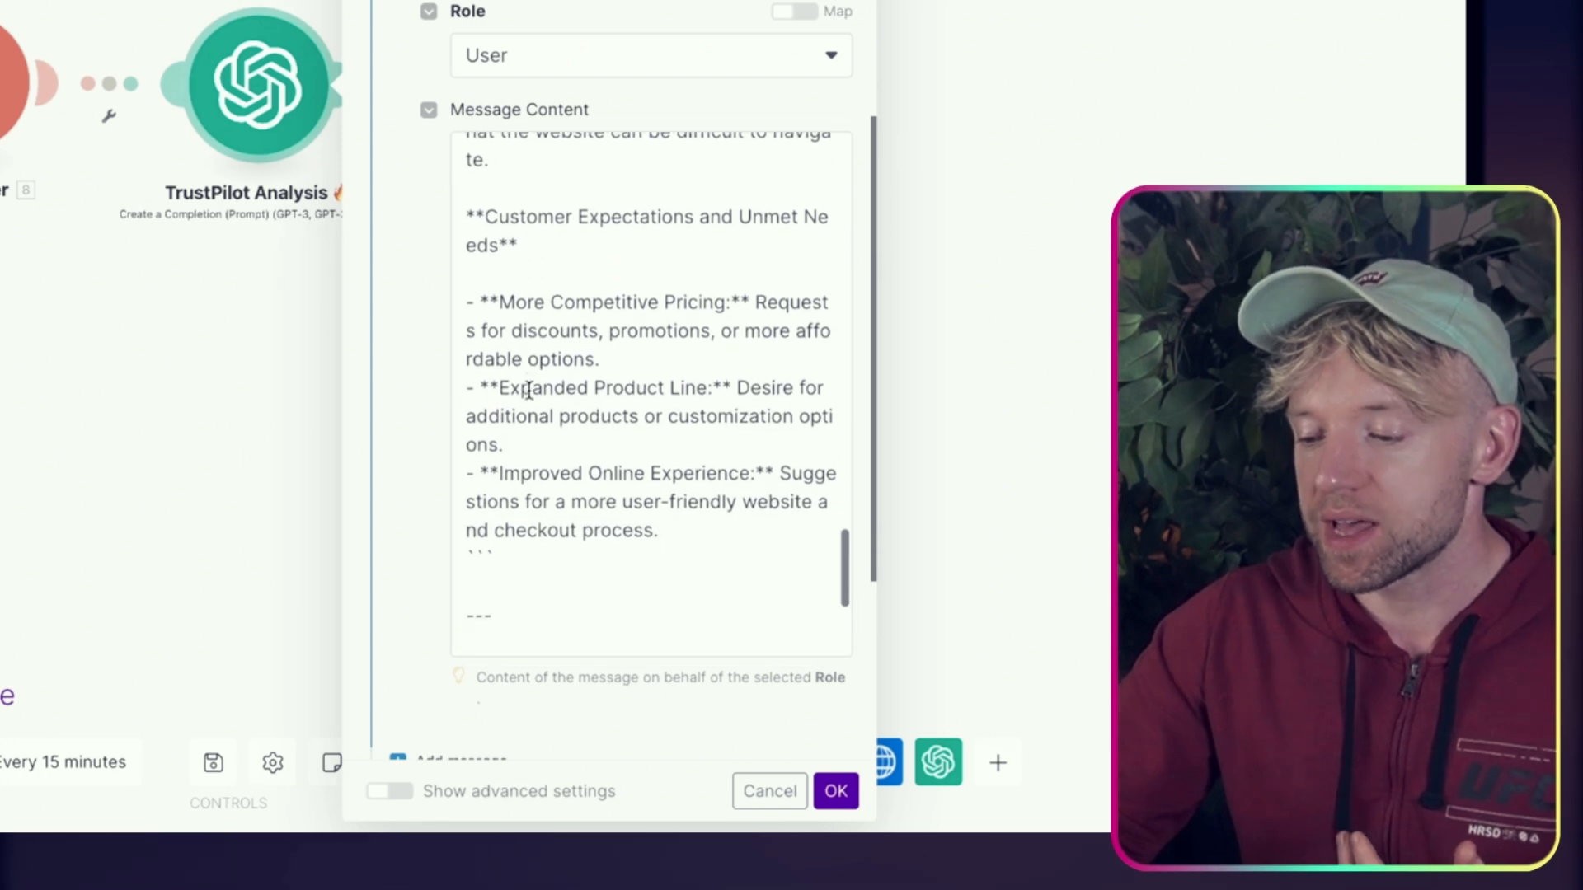
scroll(529, 389, down, 3)
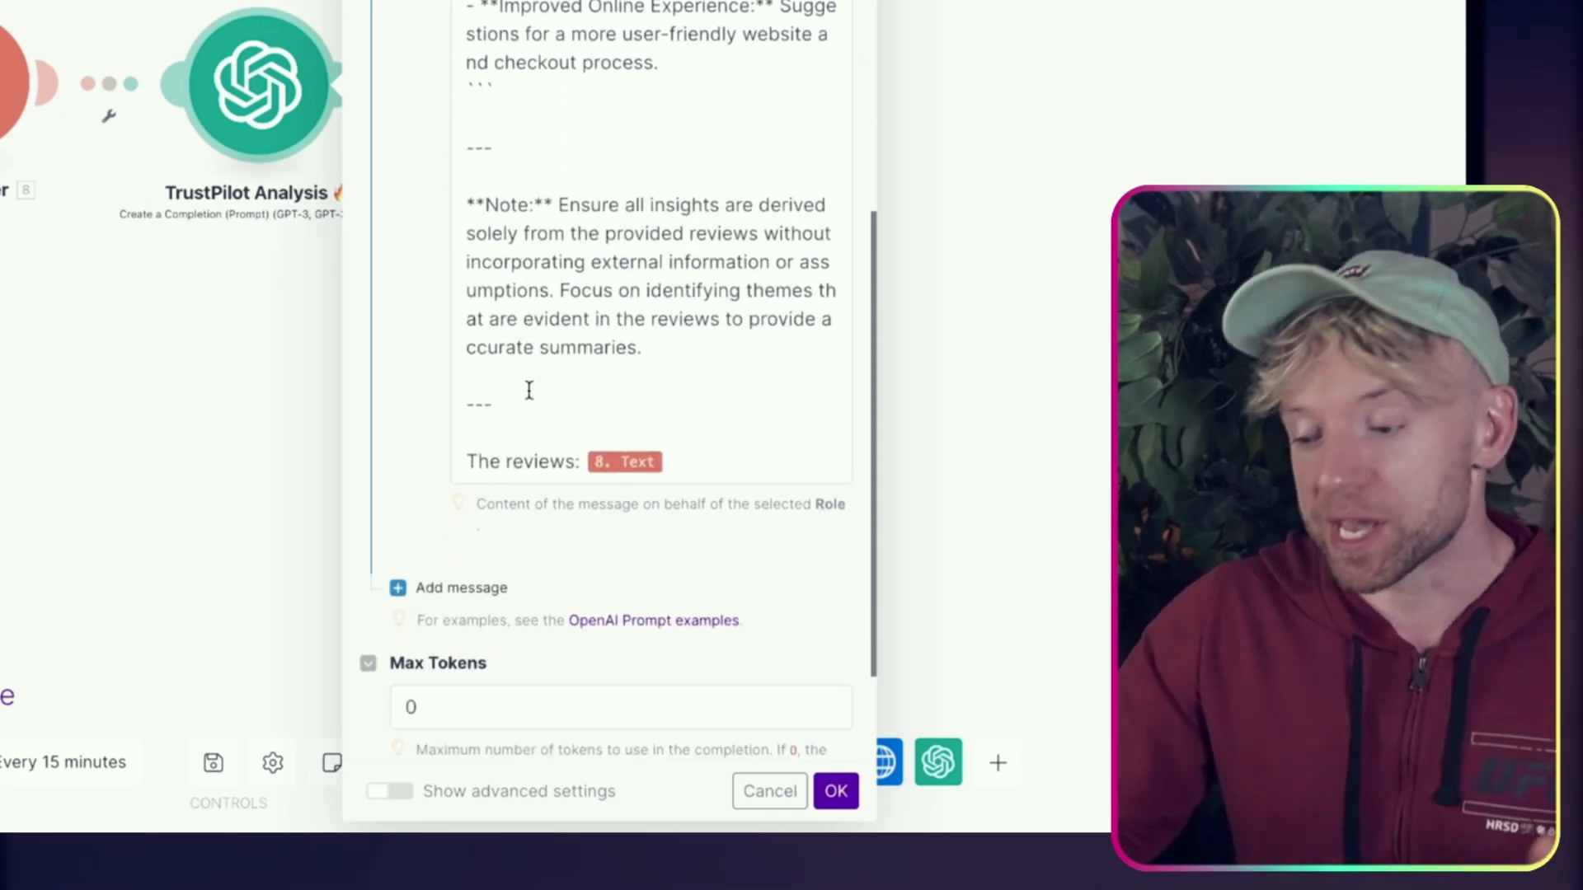
Copy the full review-analysis prompt from the TrustPilot Analysis module's message content and close the module
click(587, 281)
key(ctrl+a)
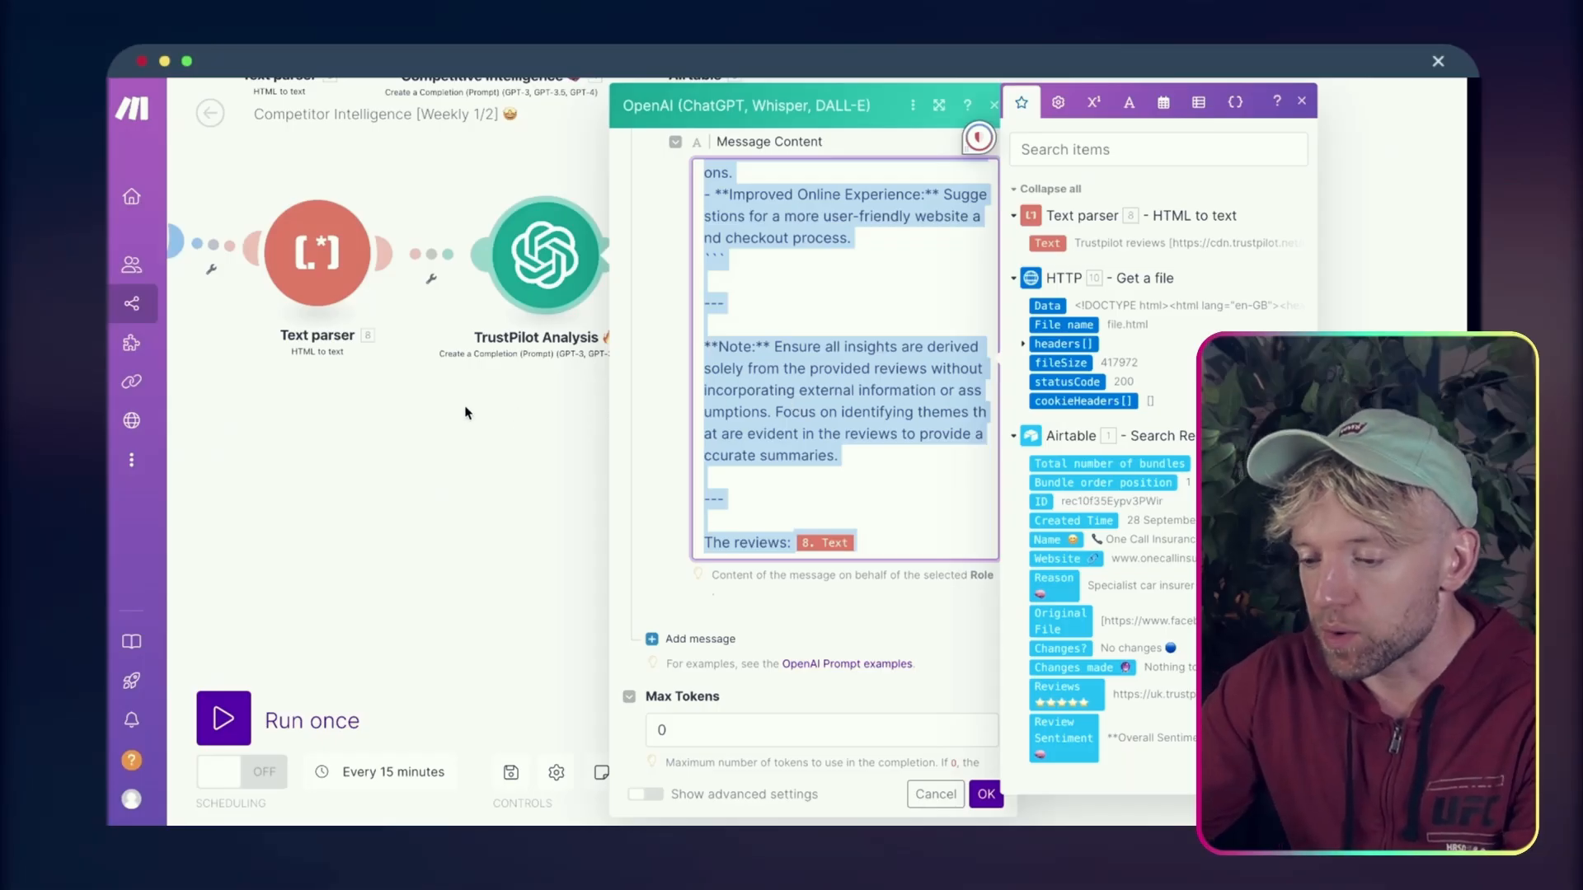
click(466, 412)
click(541, 239)
click(736, 630)
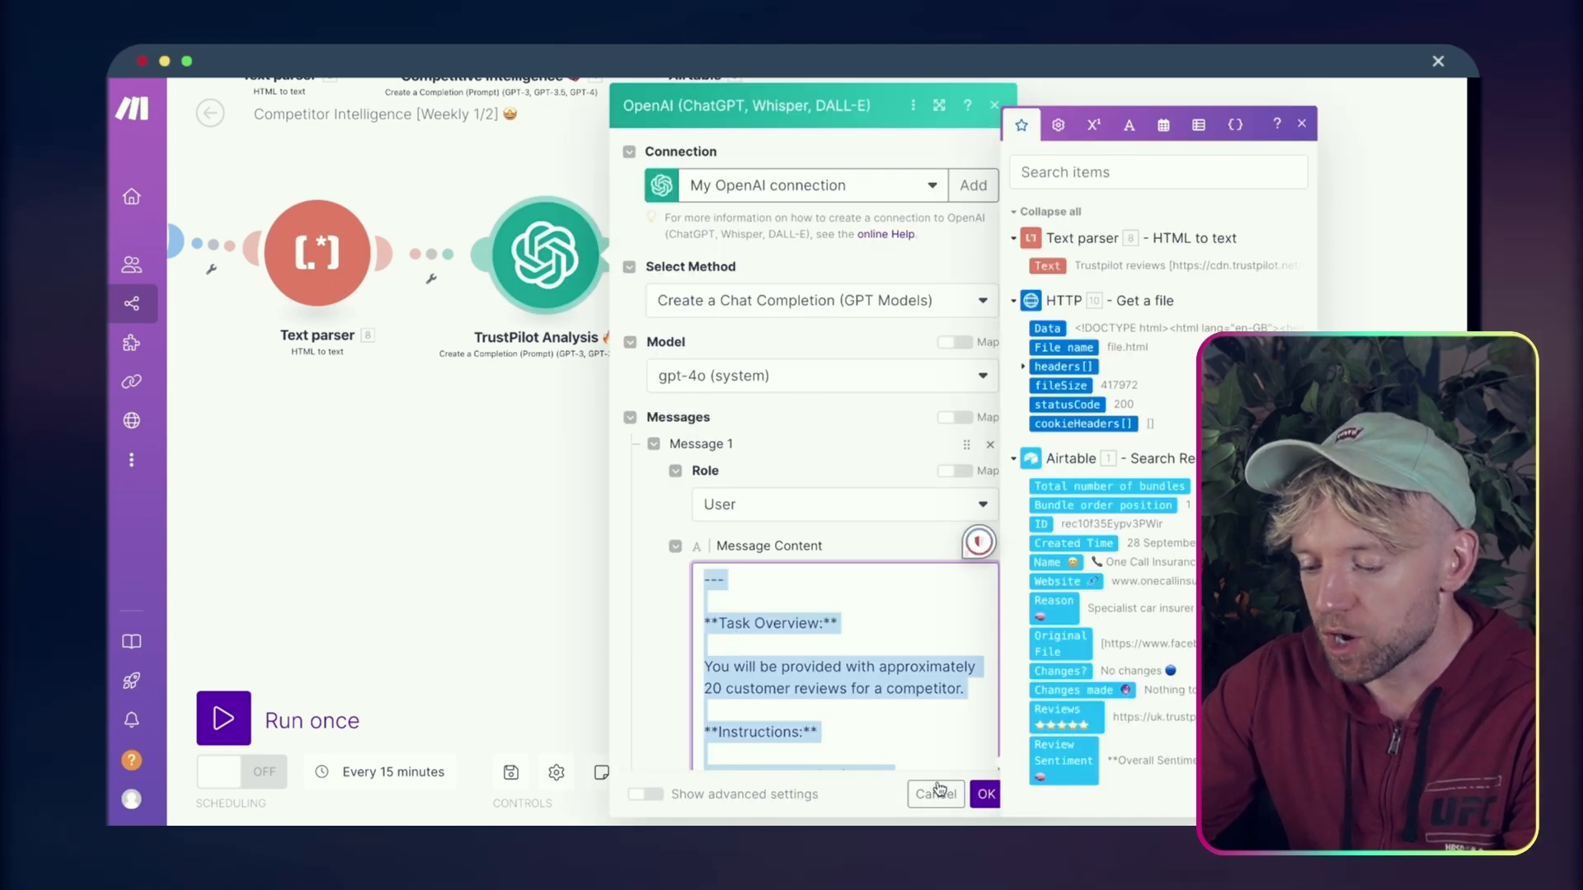
click(977, 796)
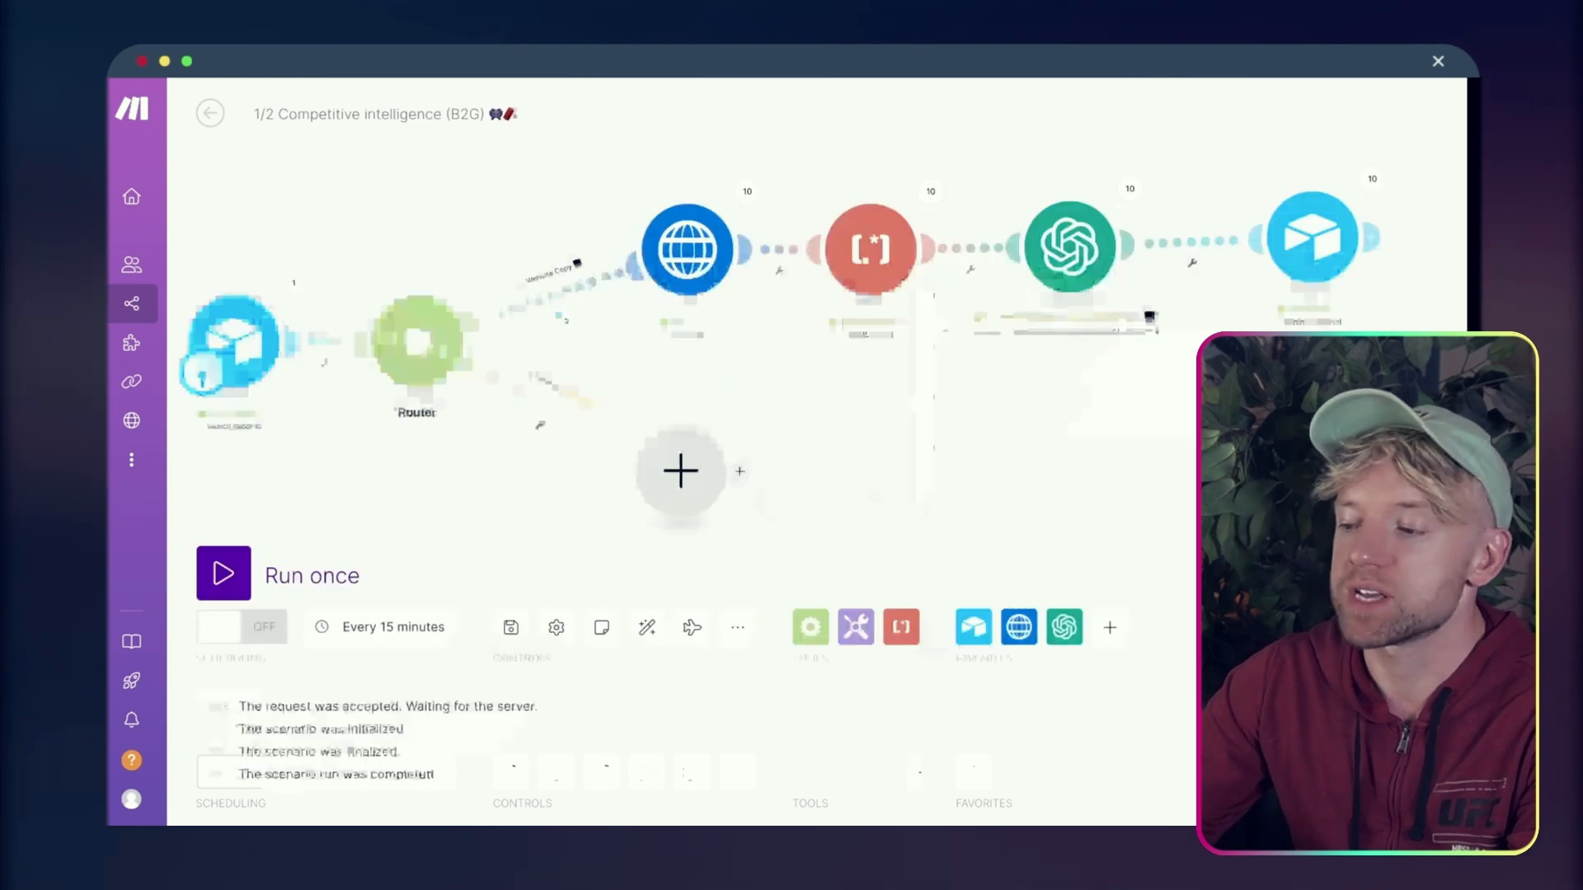
Add an HTTP Get a file module to the Reviews route of the B2G scenario, with the Airtable Reviews field as its URL
click(597, 435)
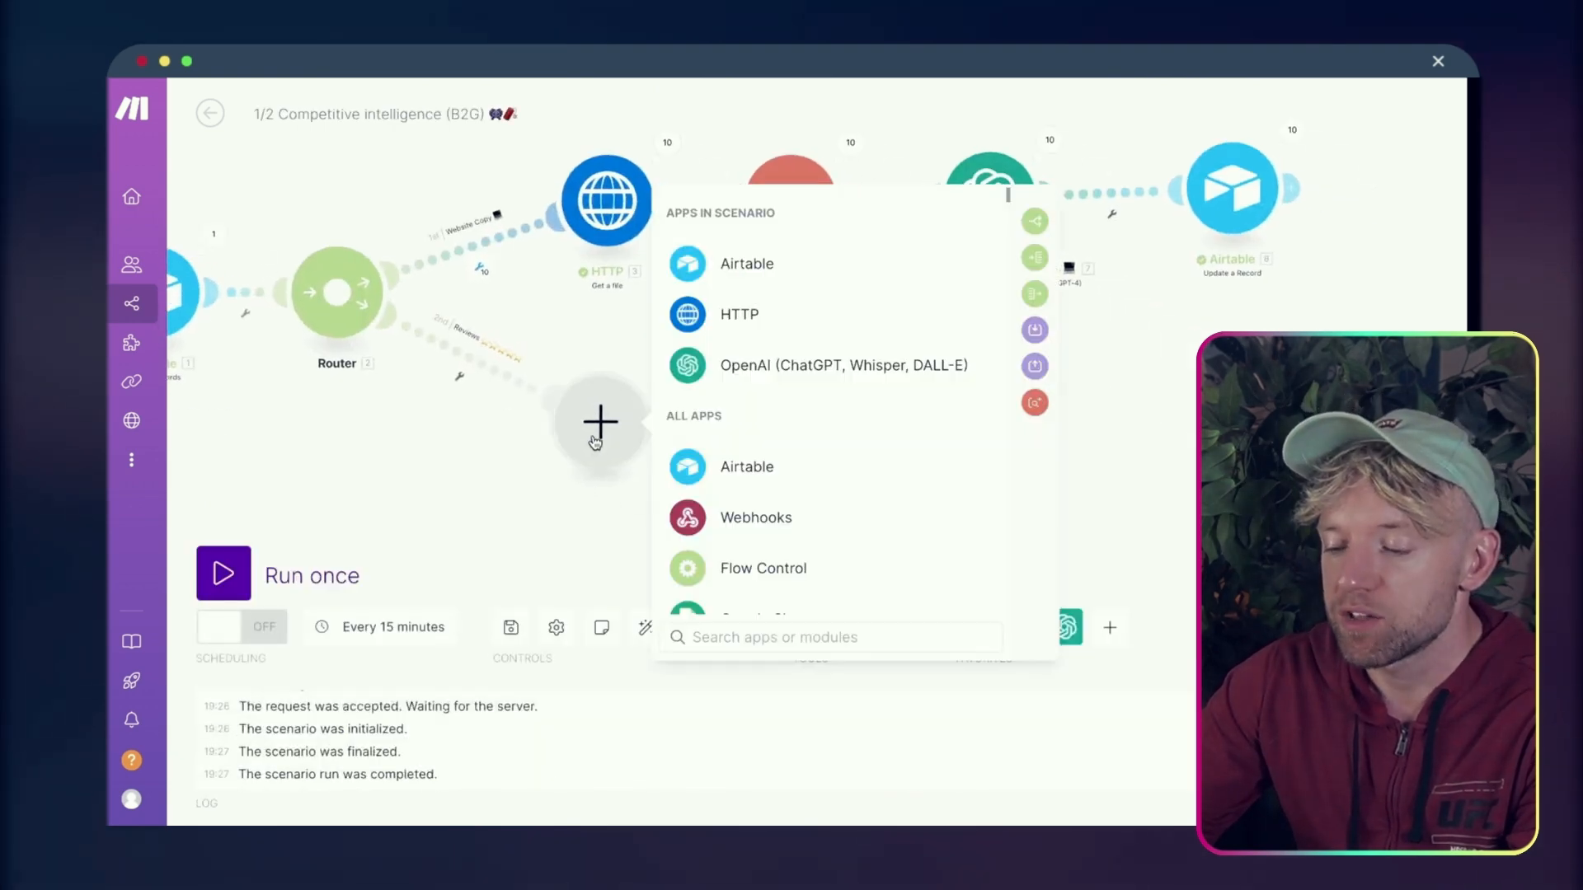
click(782, 316)
click(816, 369)
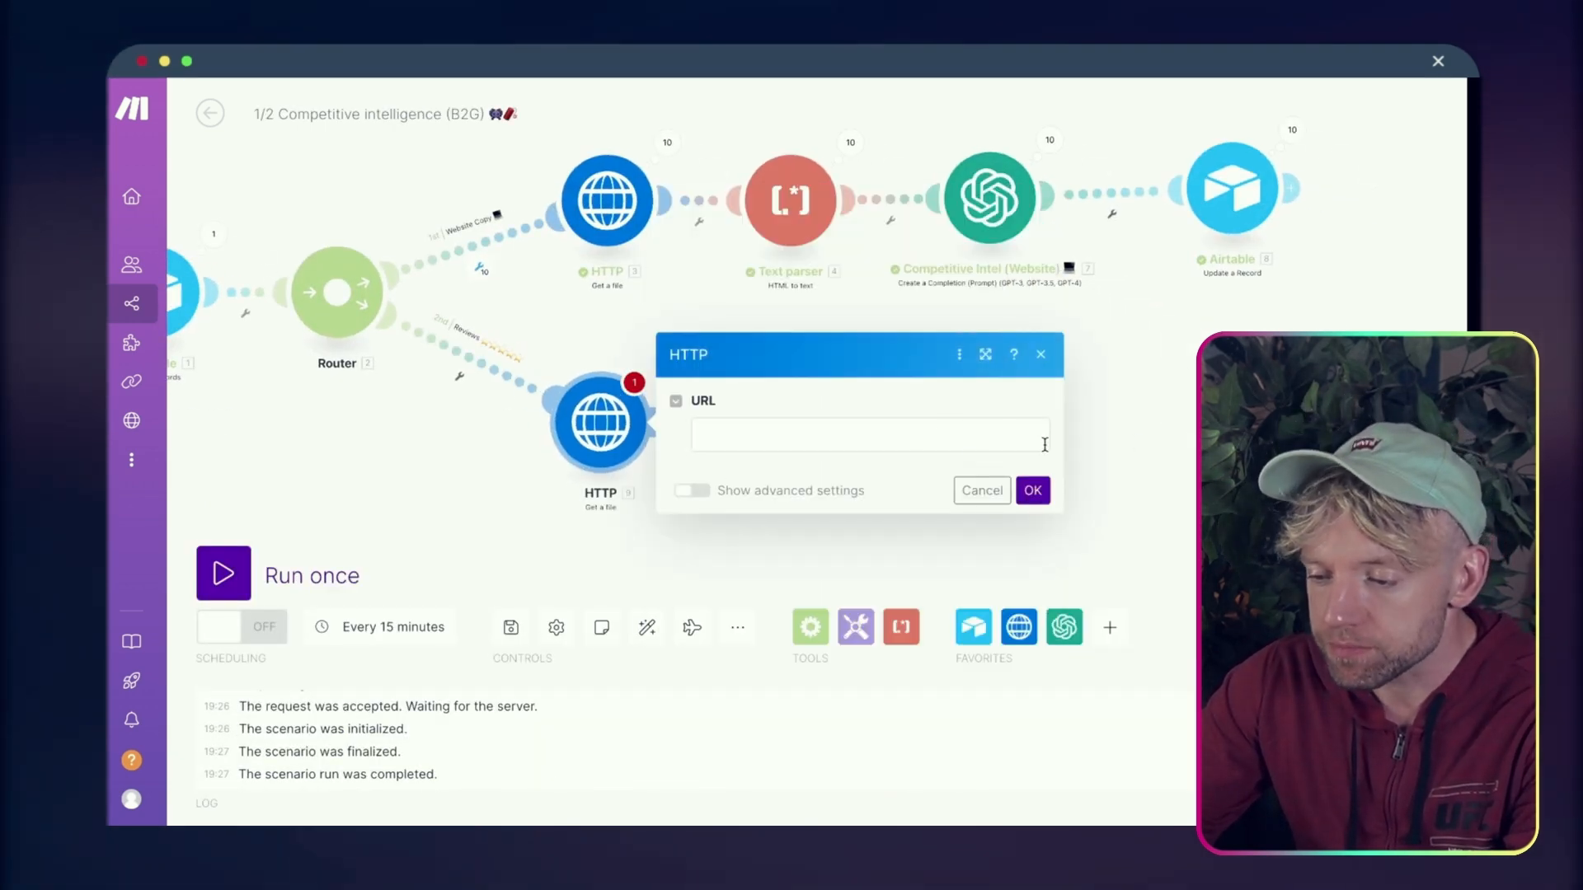
click(914, 431)
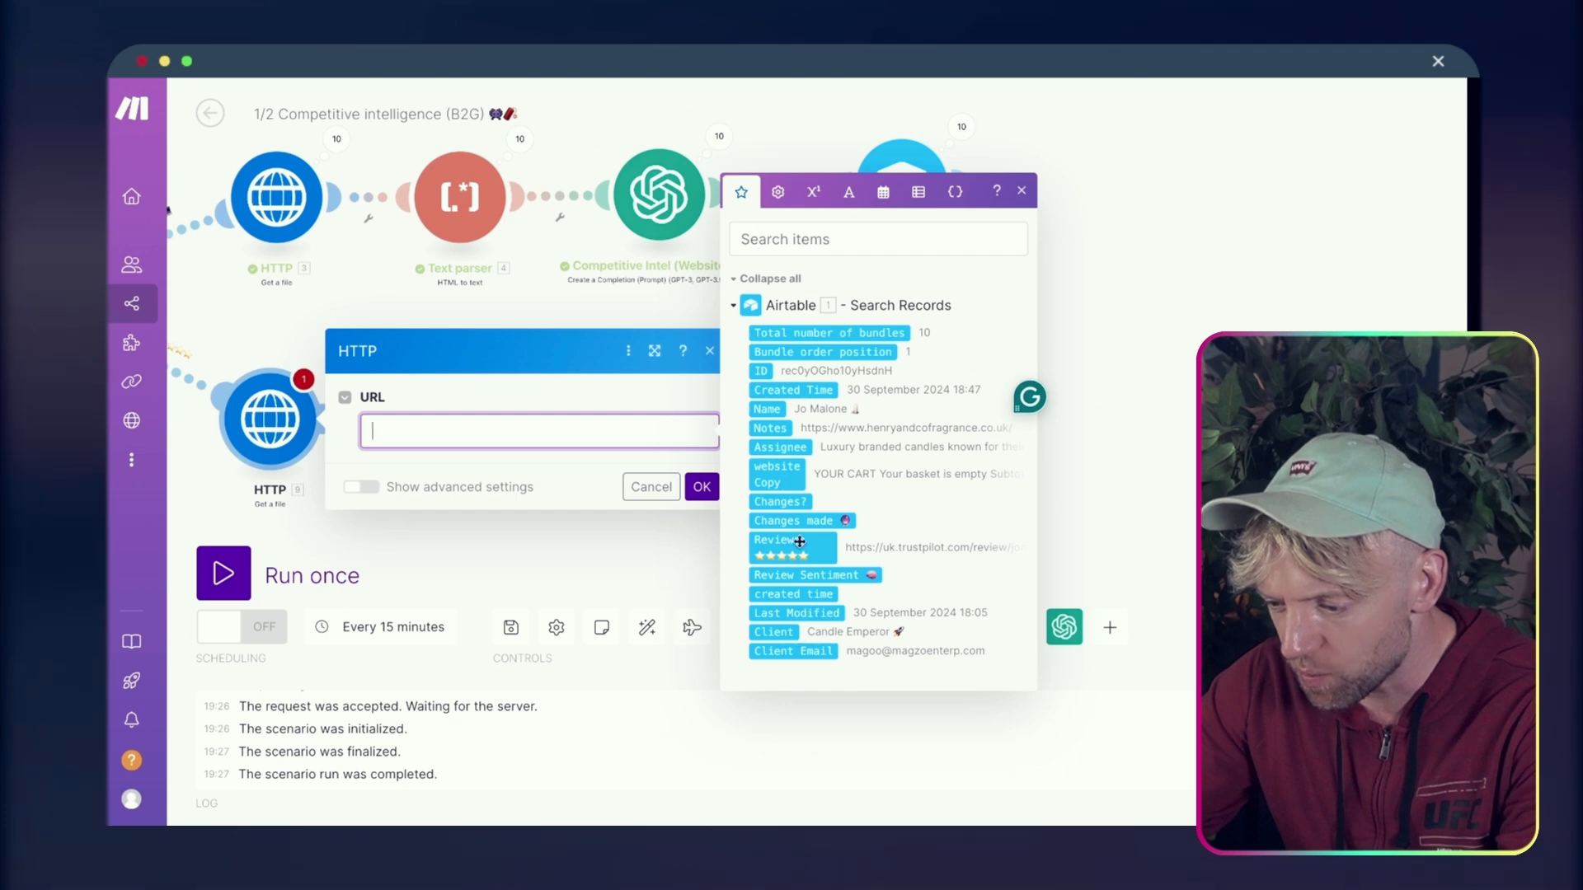
drag(789, 558, 540, 431)
click(702, 486)
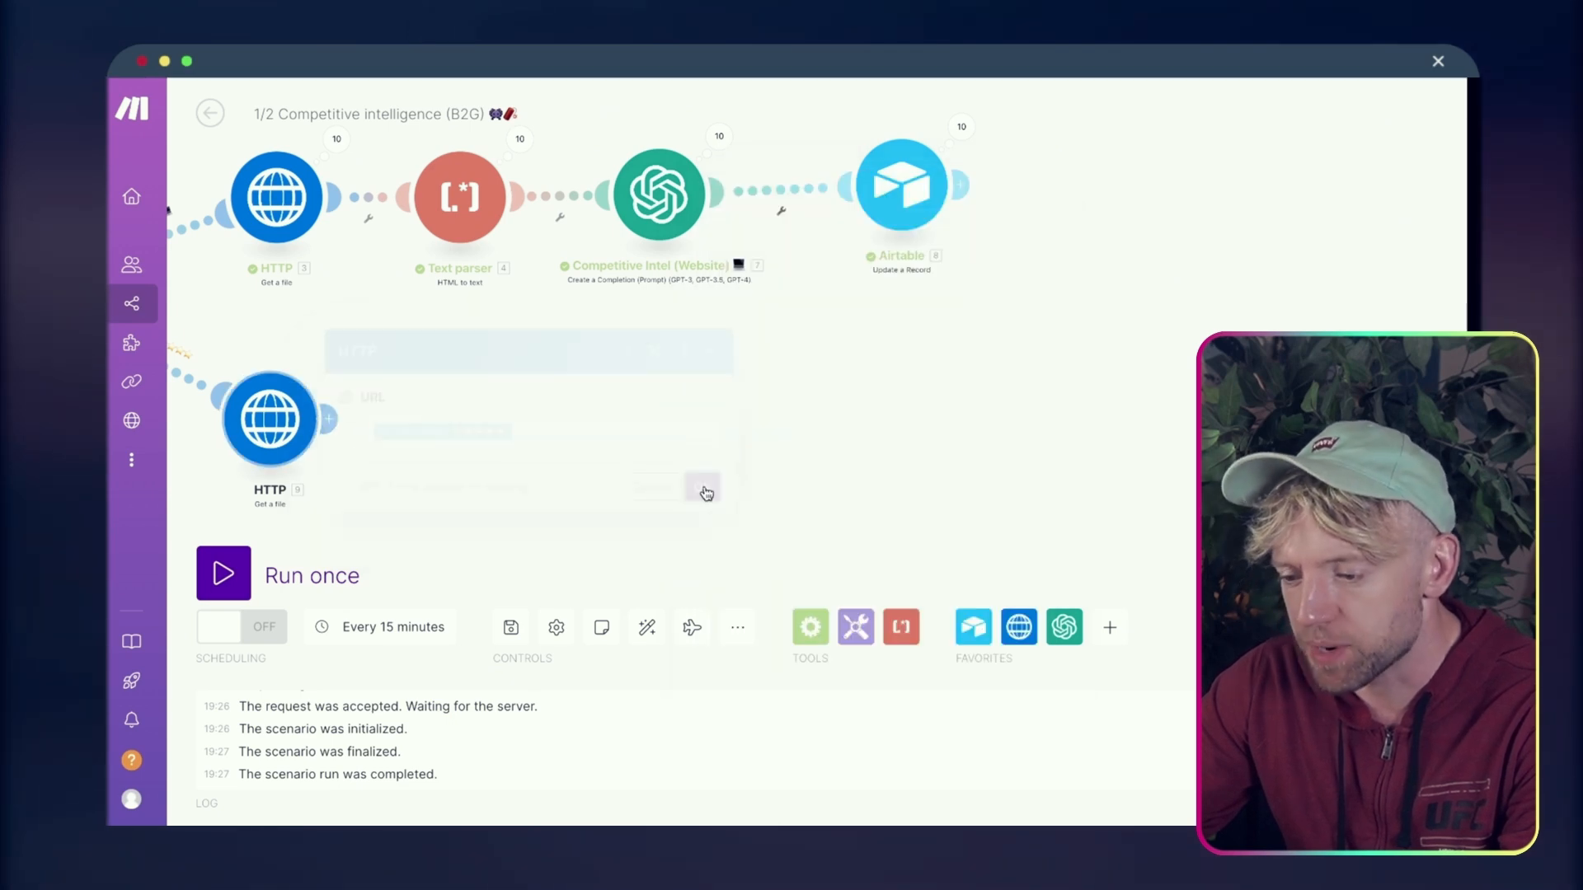
Add a Text parser HTML to text module after the Reviews route's HTTP module and fill in its HTML input
click(396, 417)
text(text par)
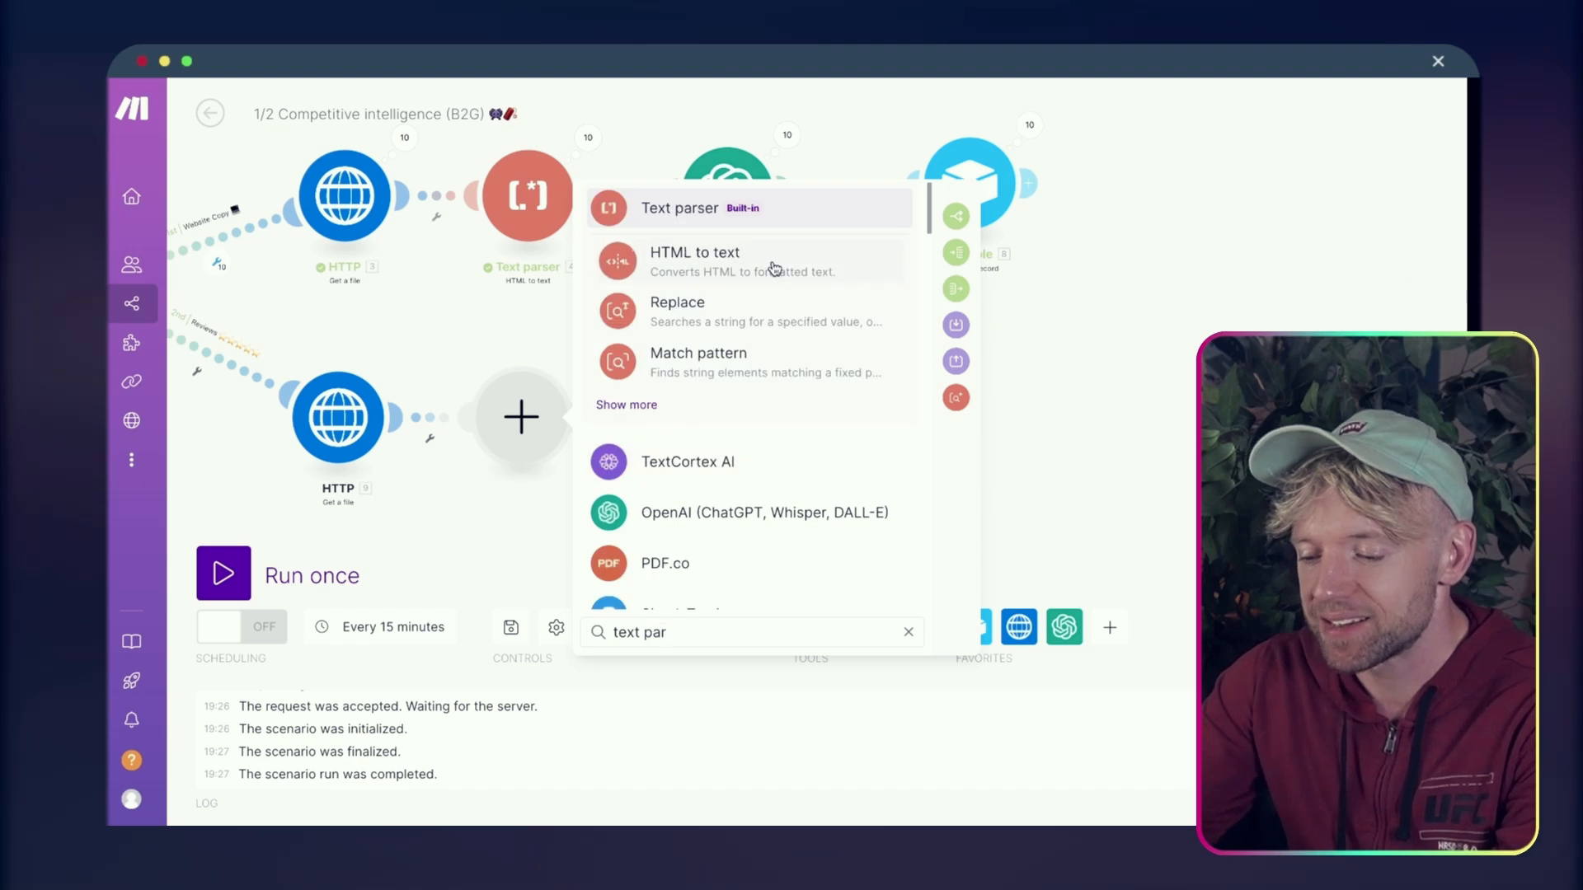
click(796, 211)
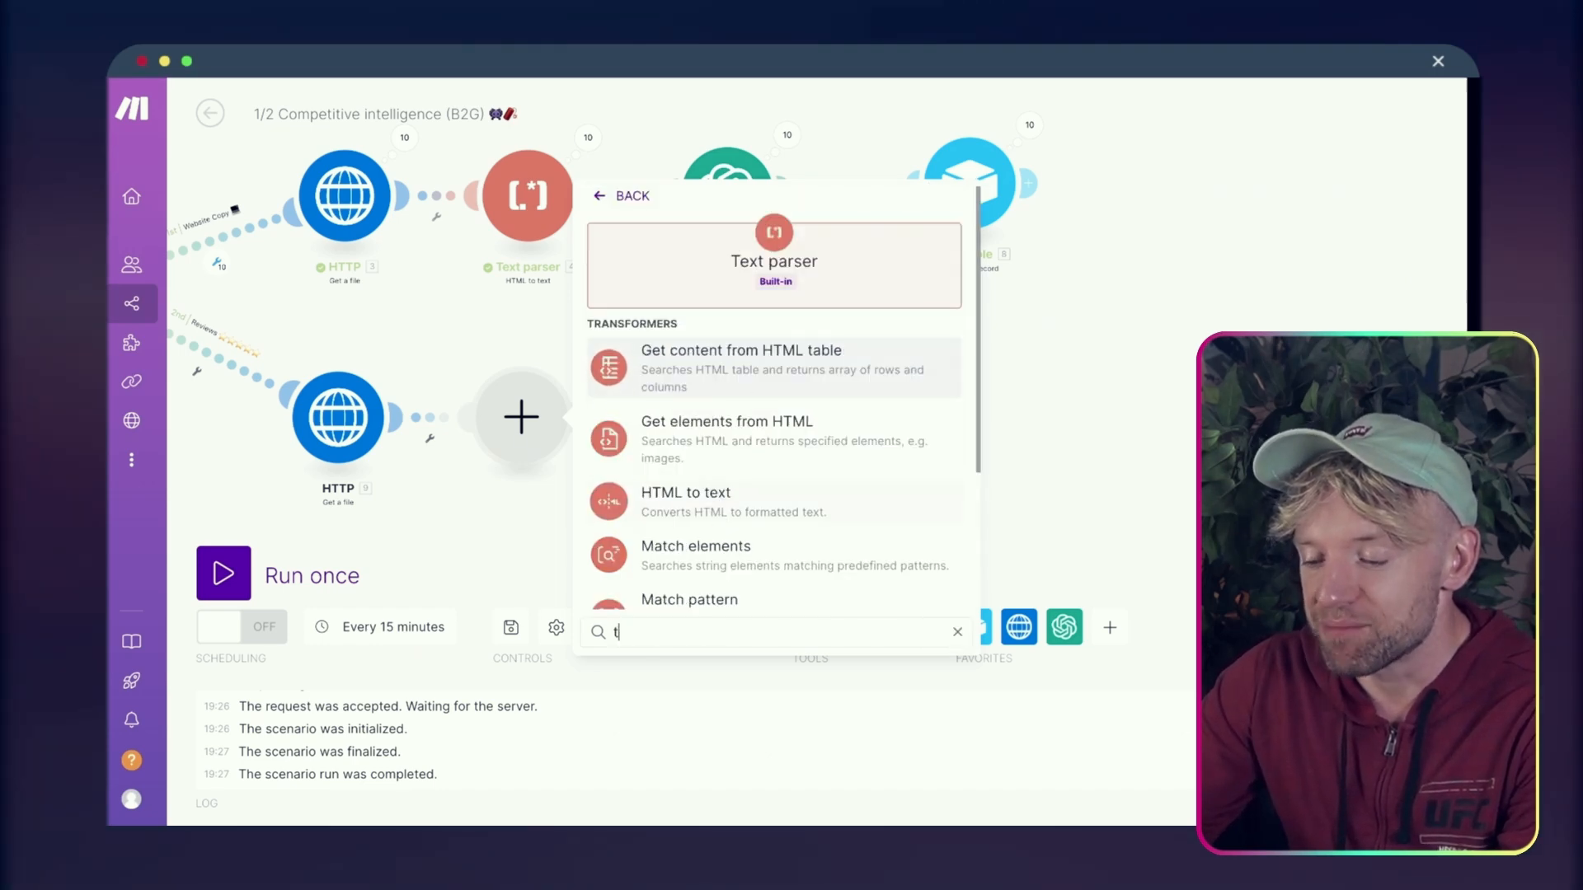
click(709, 495)
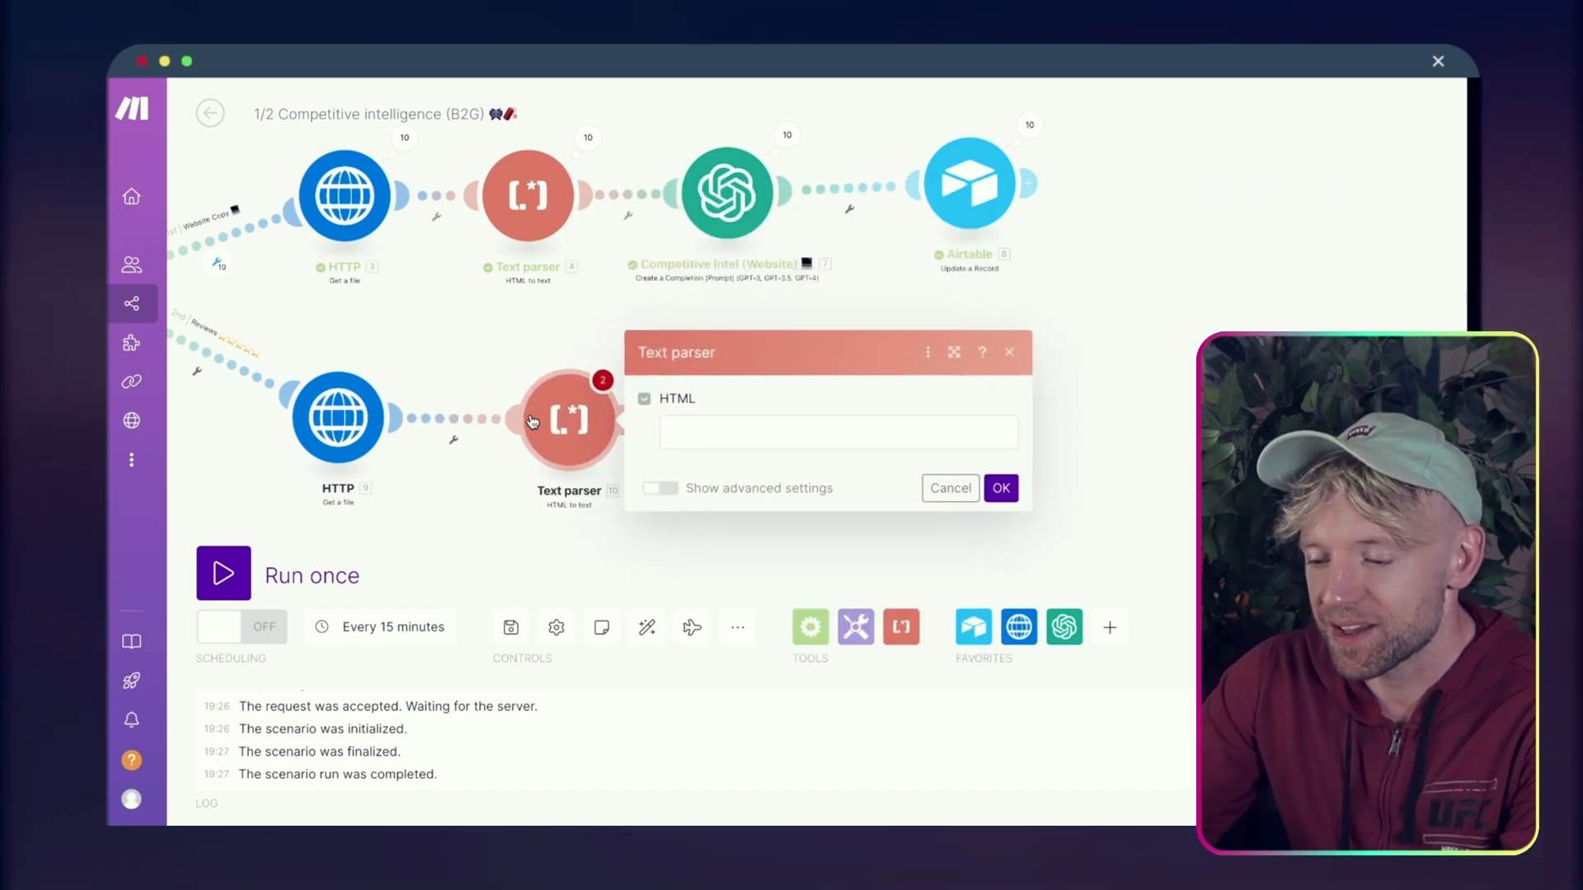
click(1064, 295)
click(1004, 487)
click(643, 423)
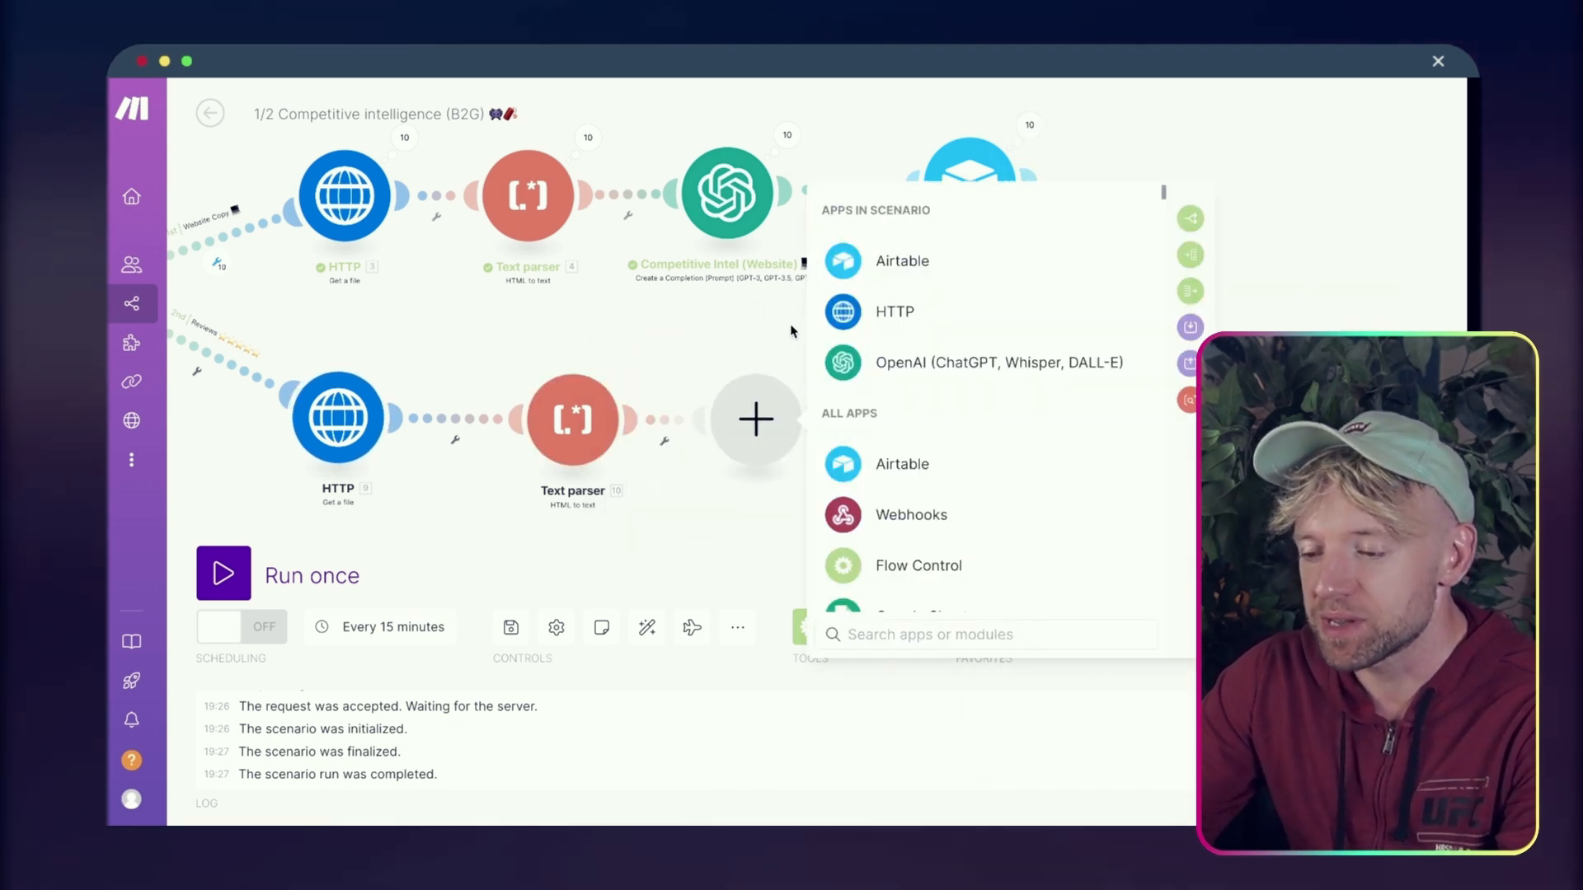
key(super+v)
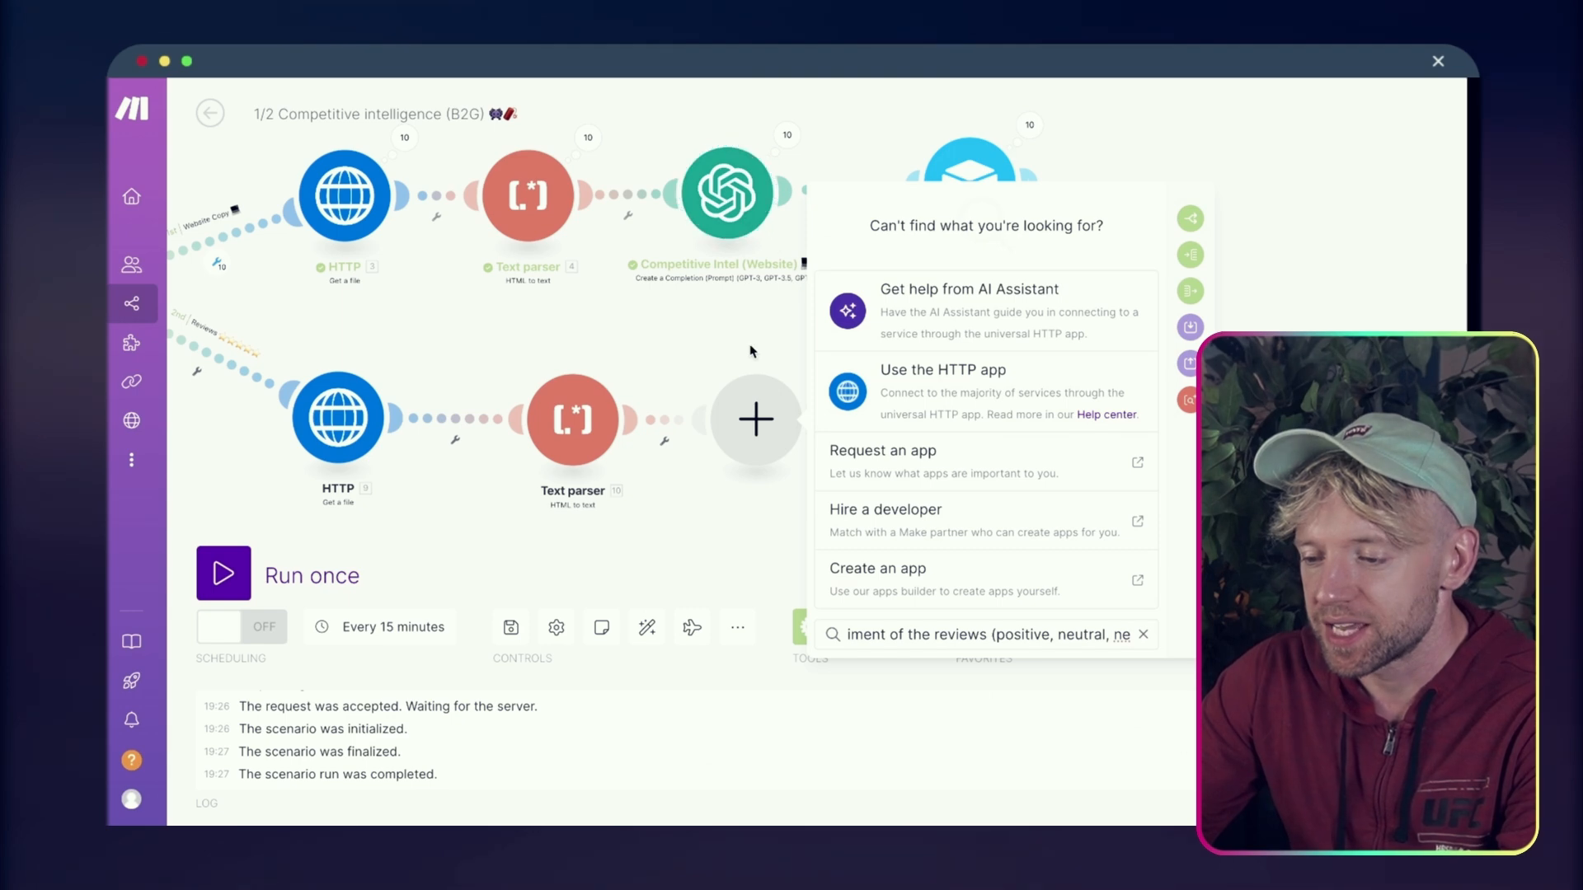
click(1356, 256)
right_click(767, 355)
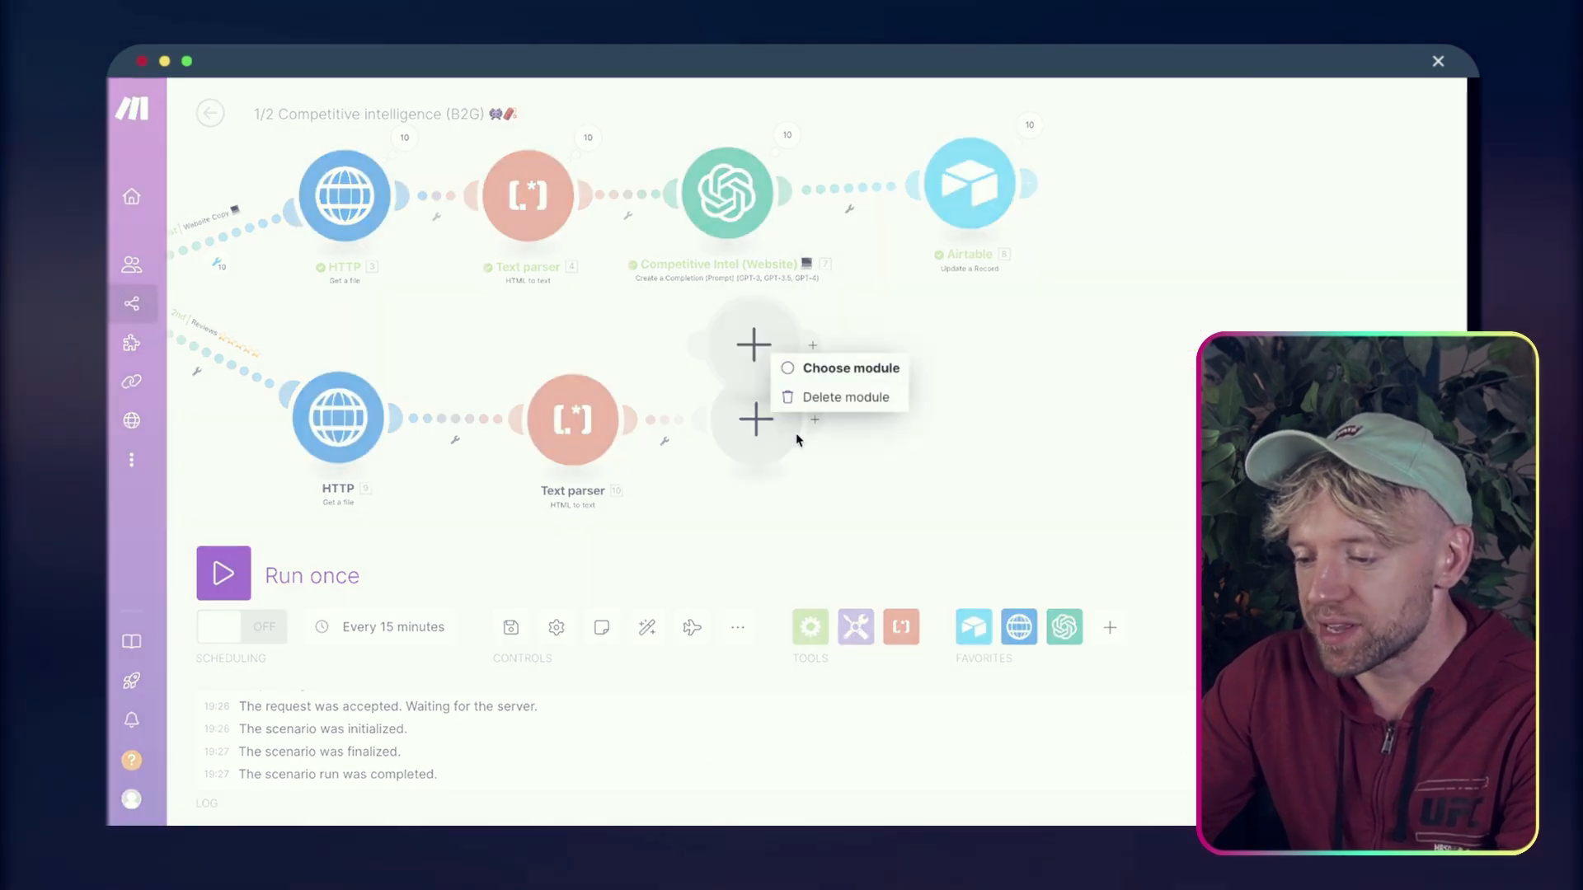
click(812, 397)
right_click(758, 419)
click(812, 452)
Duplicate the Competitive Intel (Website) OpenAI module and connect the copy after the Reviews route's Text parser
right_click(727, 194)
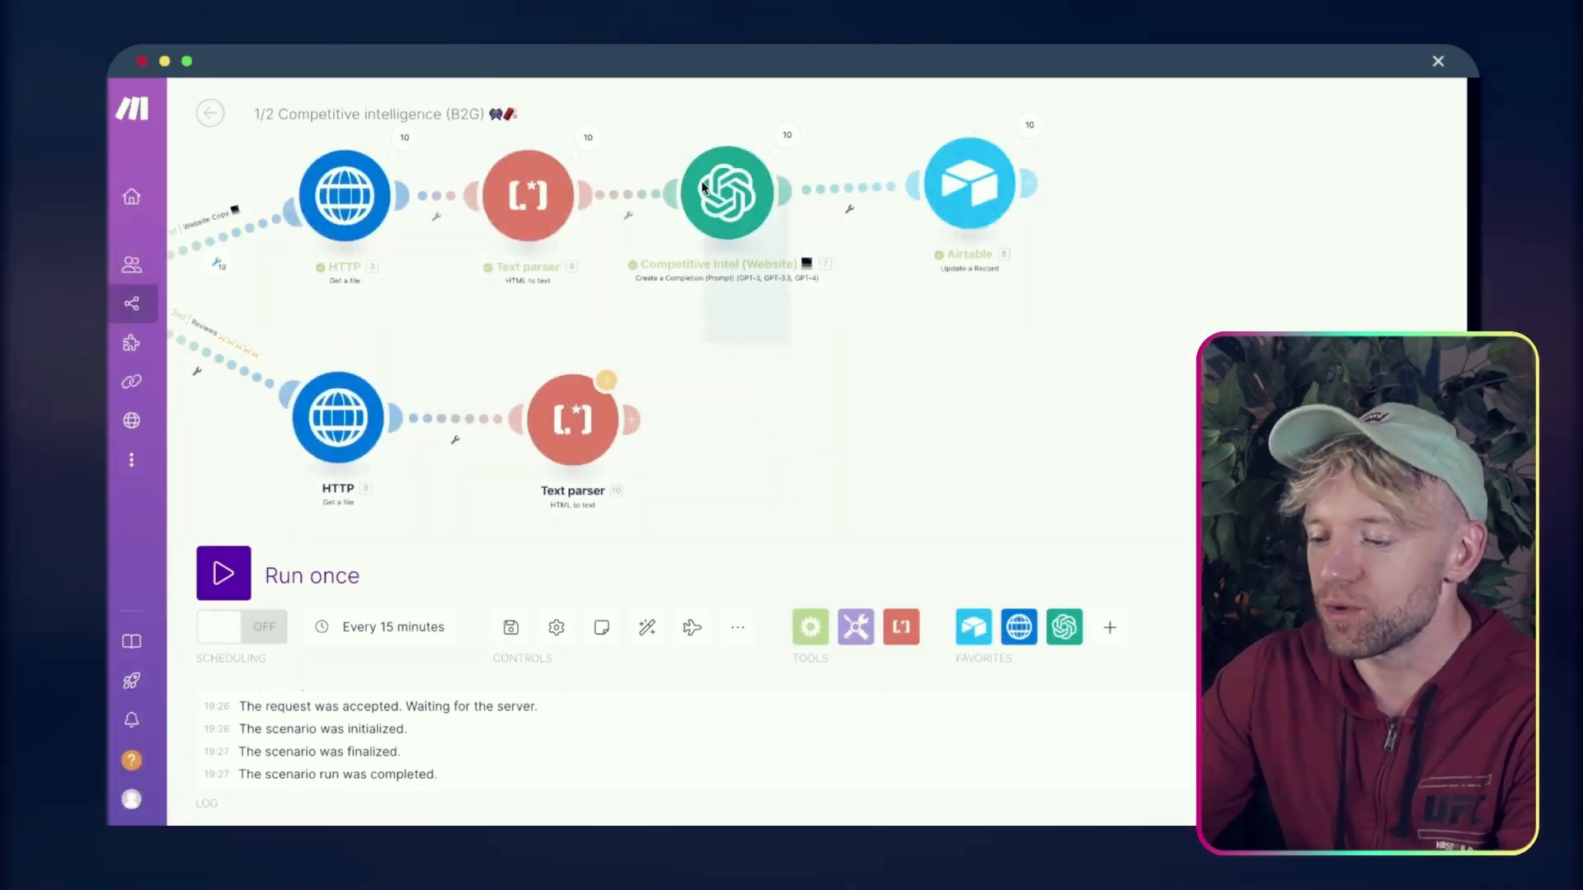
click(751, 263)
click(1146, 546)
drag(998, 268, 787, 99)
Clear the entire Message Content of Message 1 in the Reviews route's duplicated OpenAI module
click(946, 386)
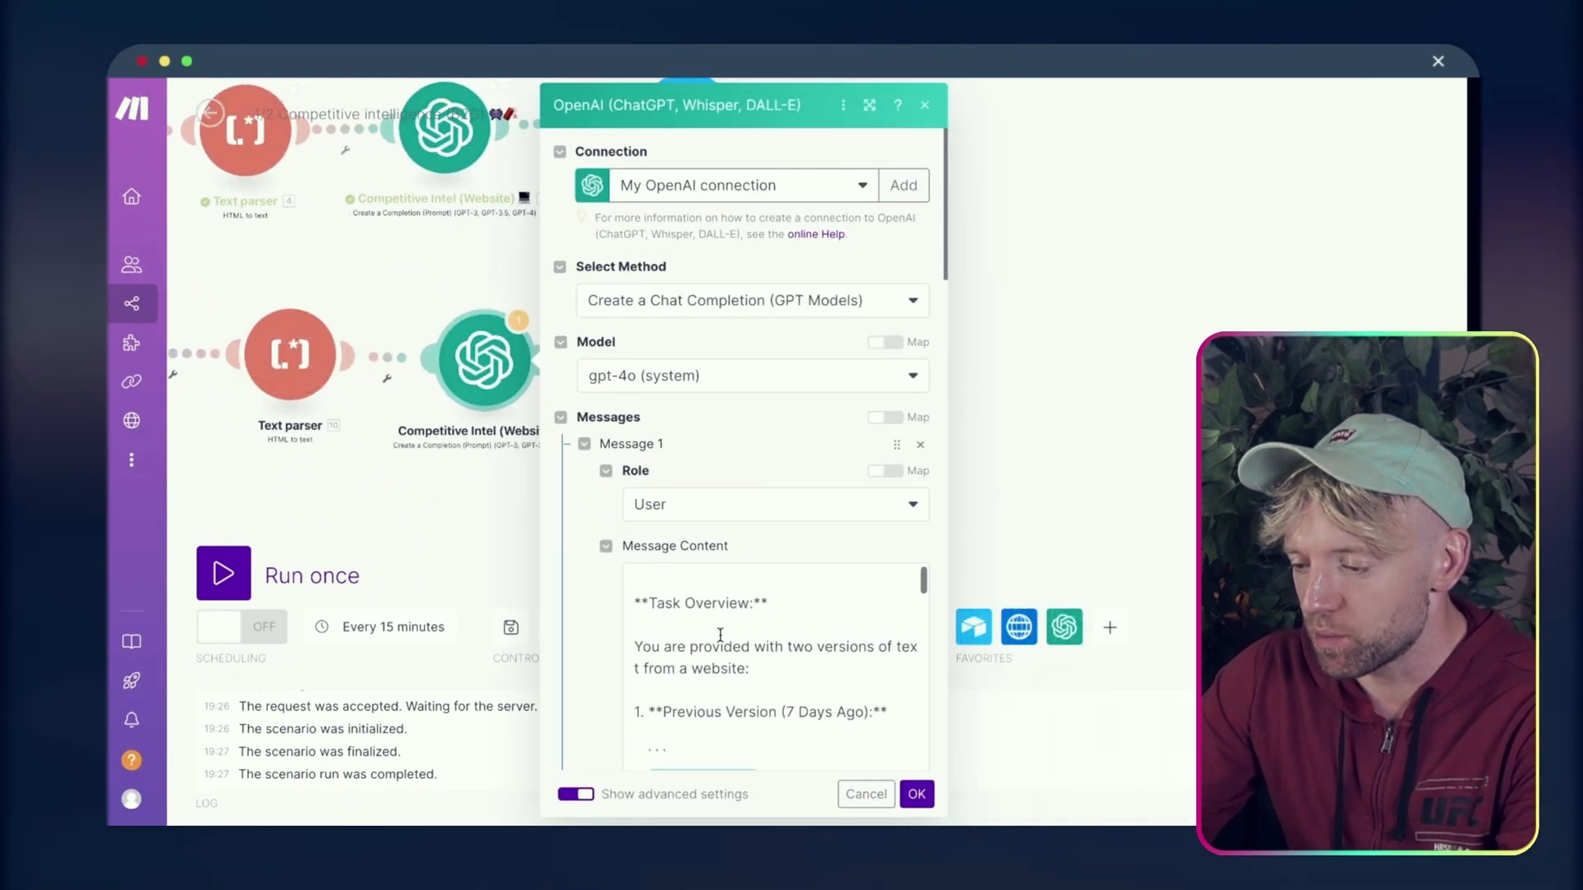
click(720, 621)
scroll(778, 637, down, 10)
scroll(777, 638, up, 3)
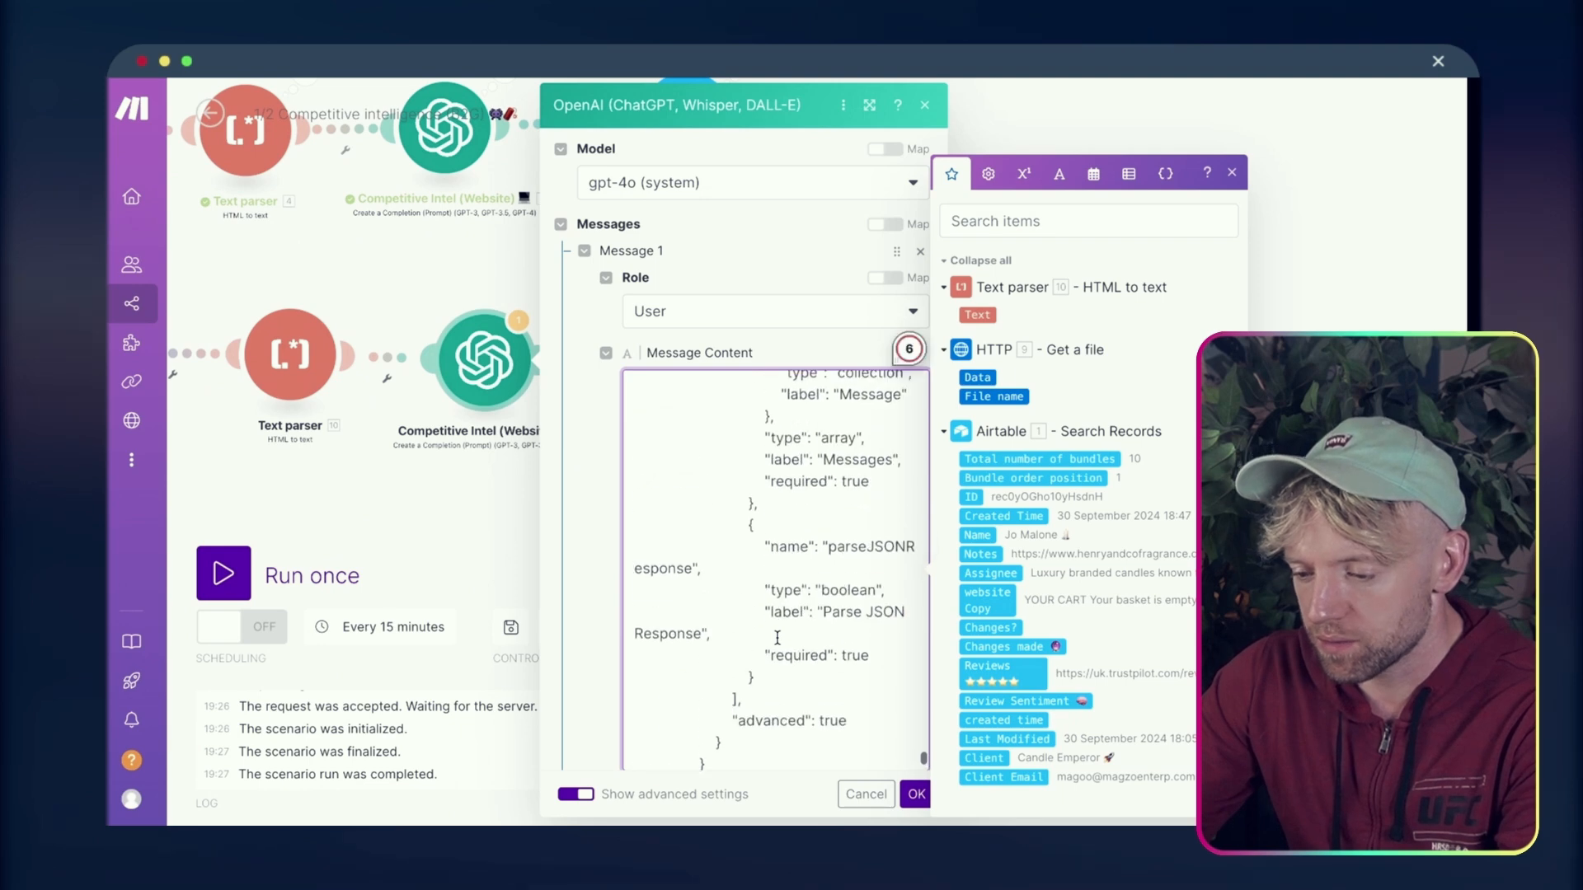
key(ctrl+a)
scroll(777, 637, up, 5)
scroll(777, 637, up, 5)
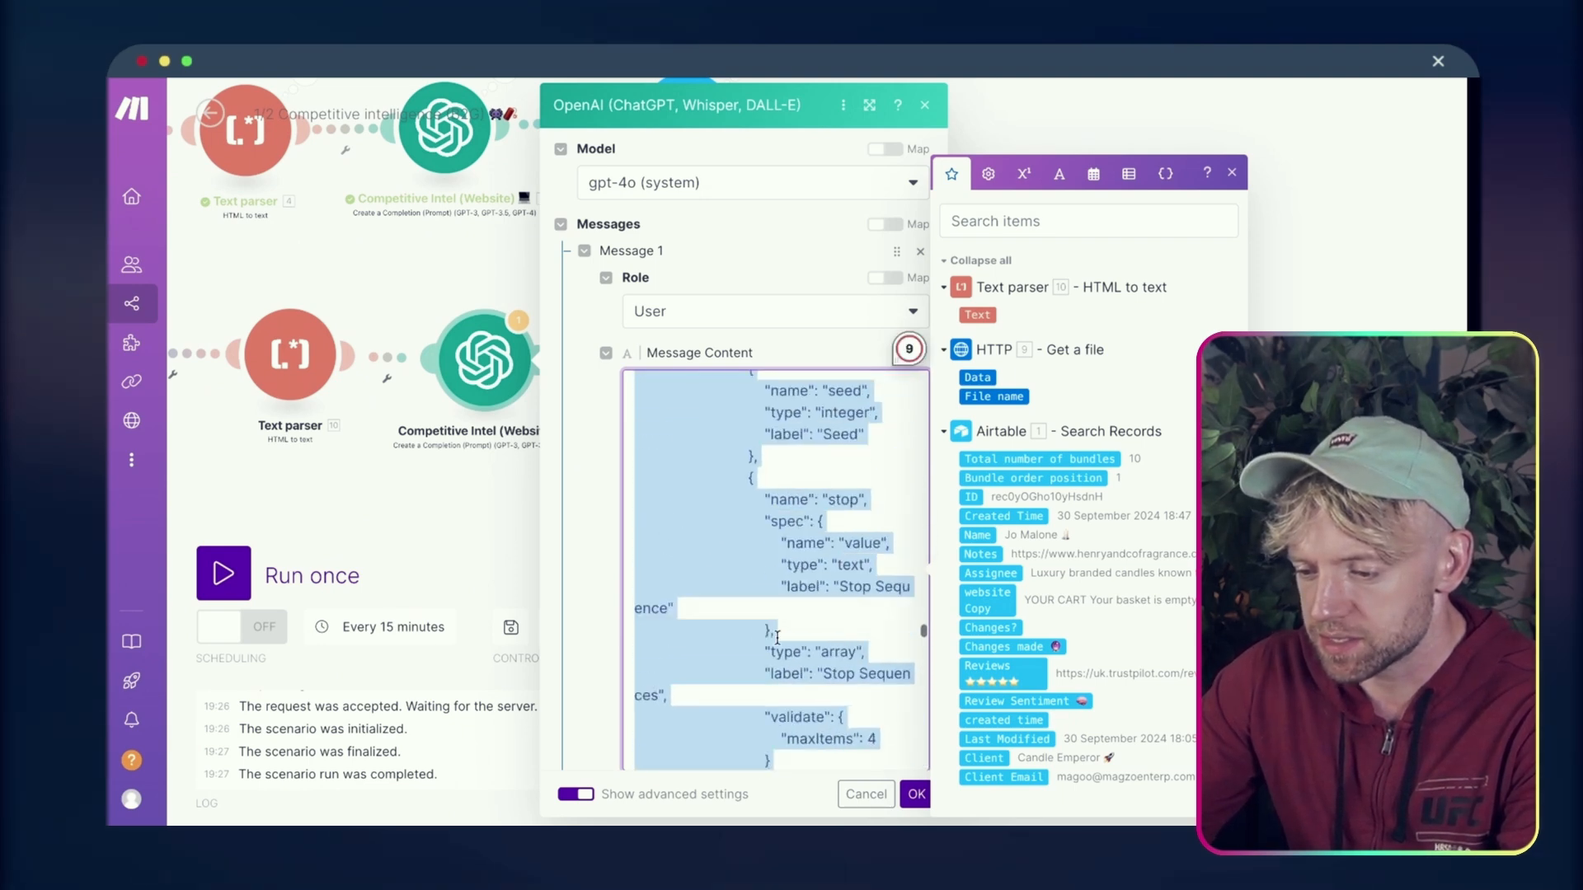
key(BackSpace)
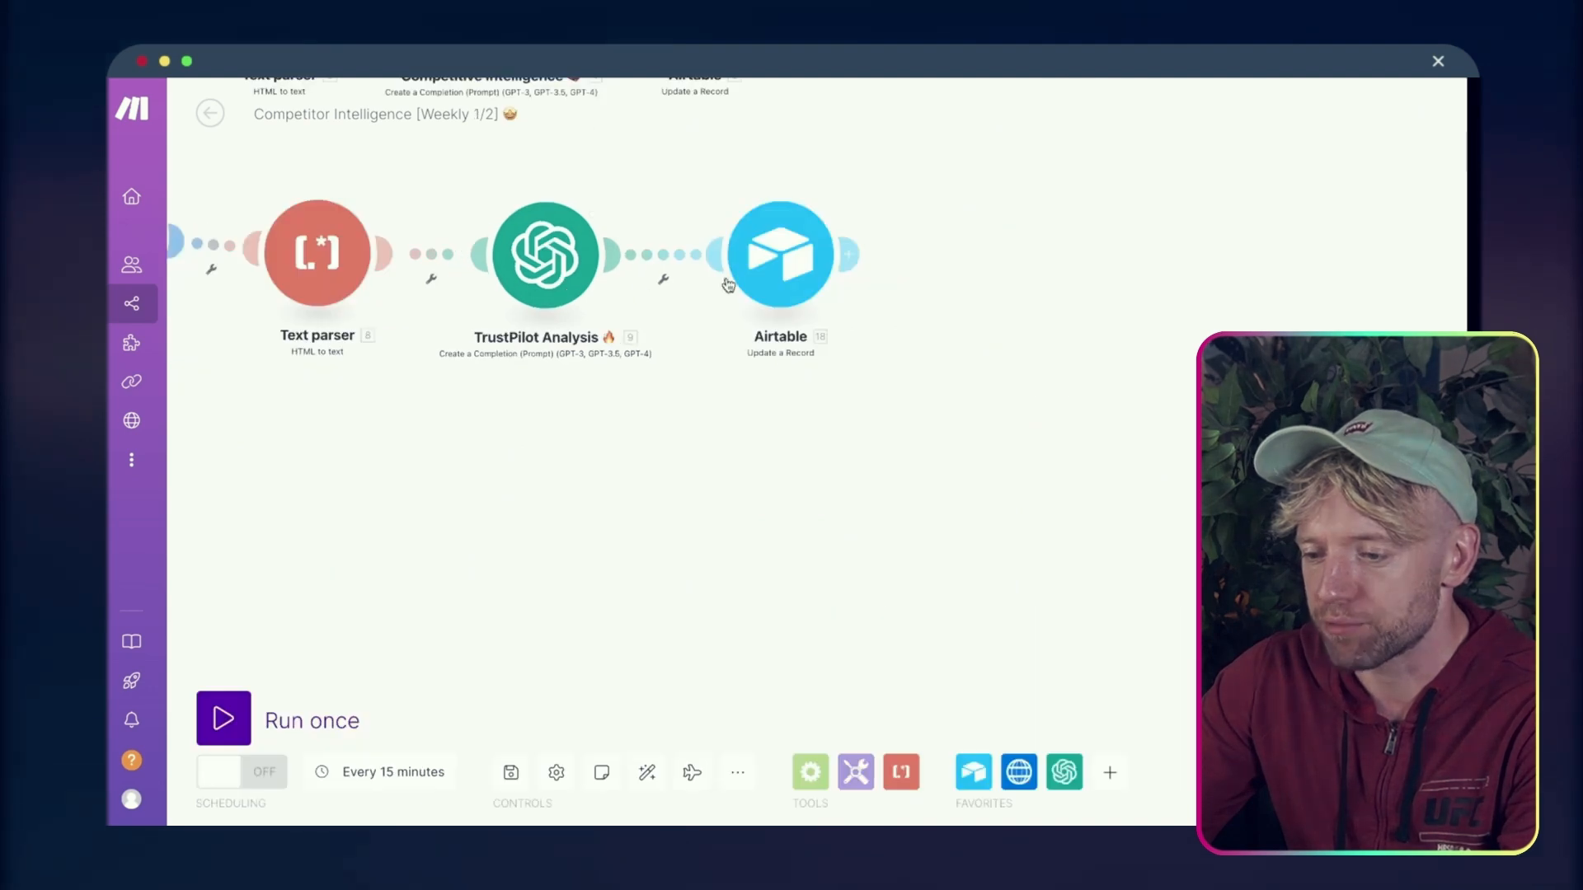
Copy the TrustPilot Analysis prompt from the Competitor Intelligence [Weekly 1/2] scenario into the duplicated OpenAI module's empty message content
click(544, 254)
click(738, 589)
key(ctrl+a)
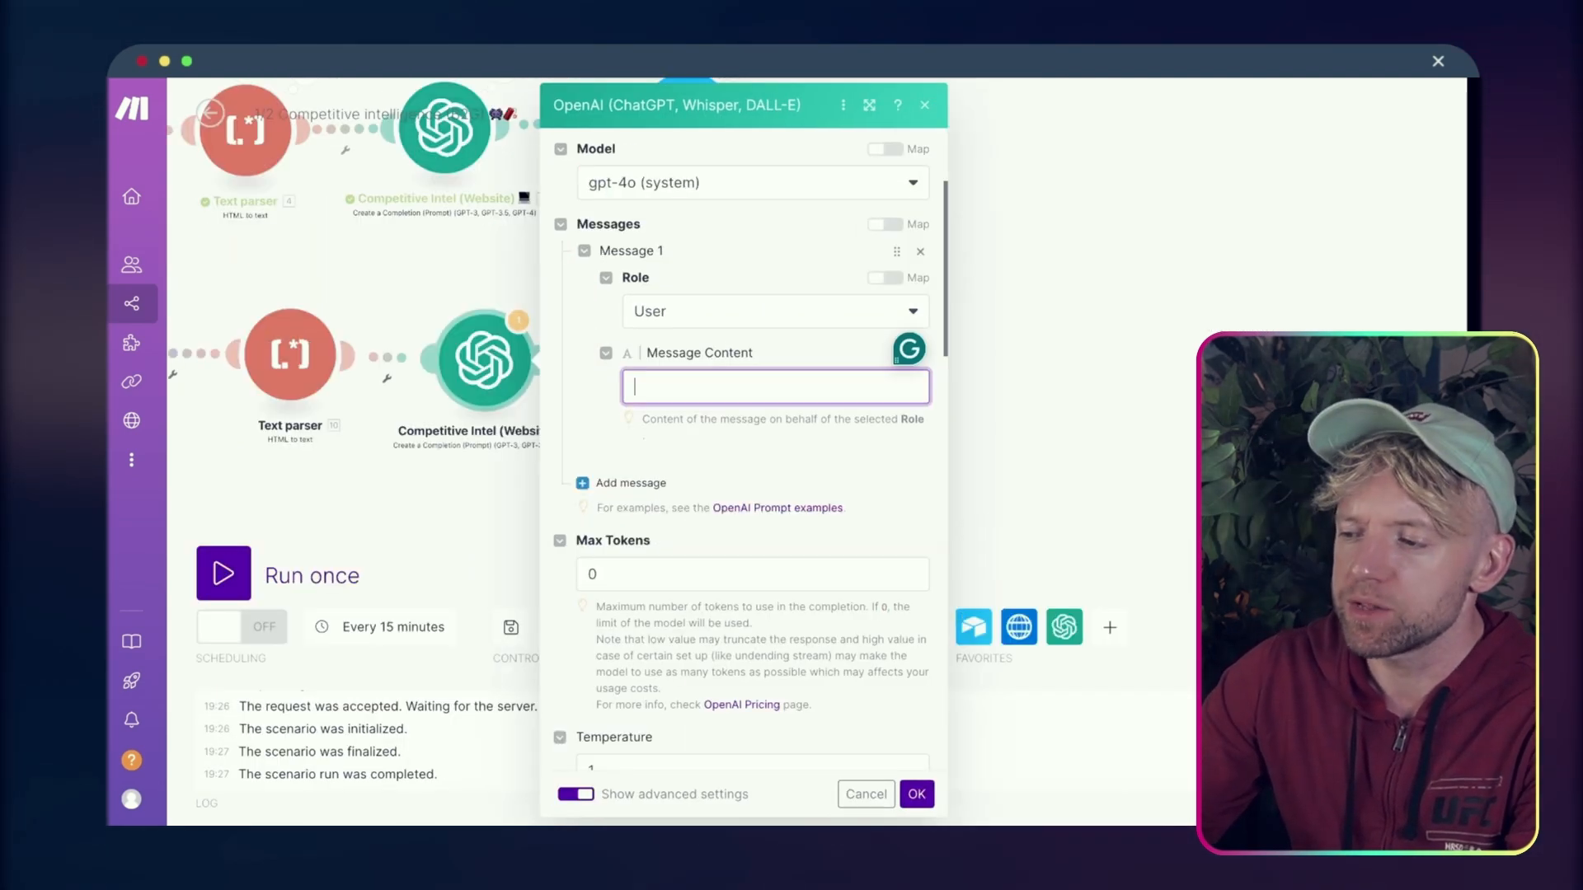
key(ctrl+v)
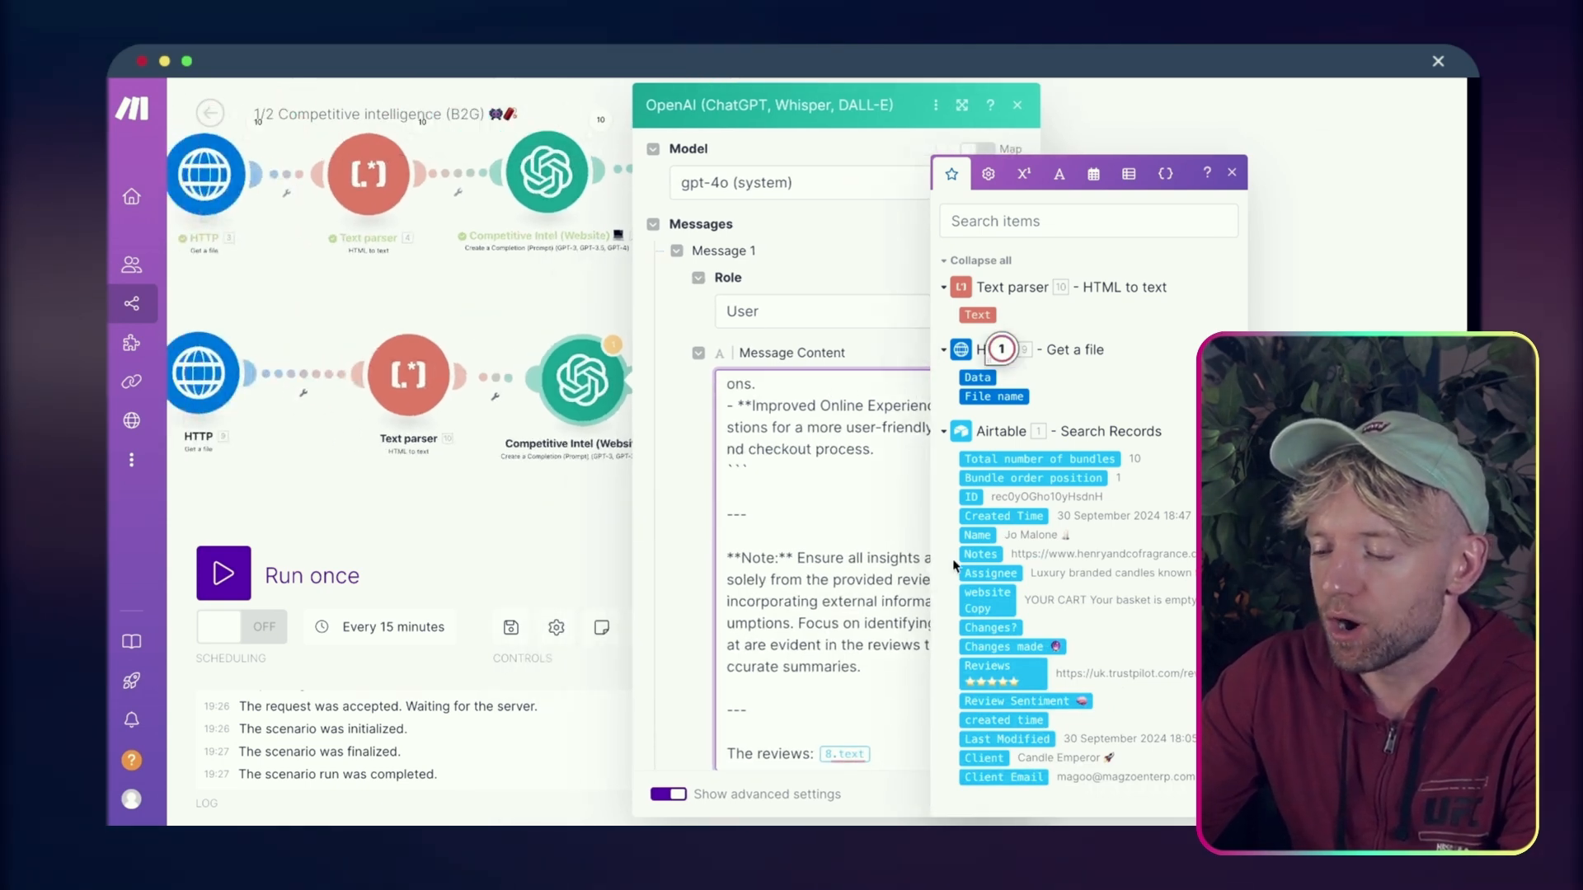
Replace the 8.text reference after "The reviews:" with the Text output of Text parser 10 and save the OpenAI module
scroll(849, 608, down, 3)
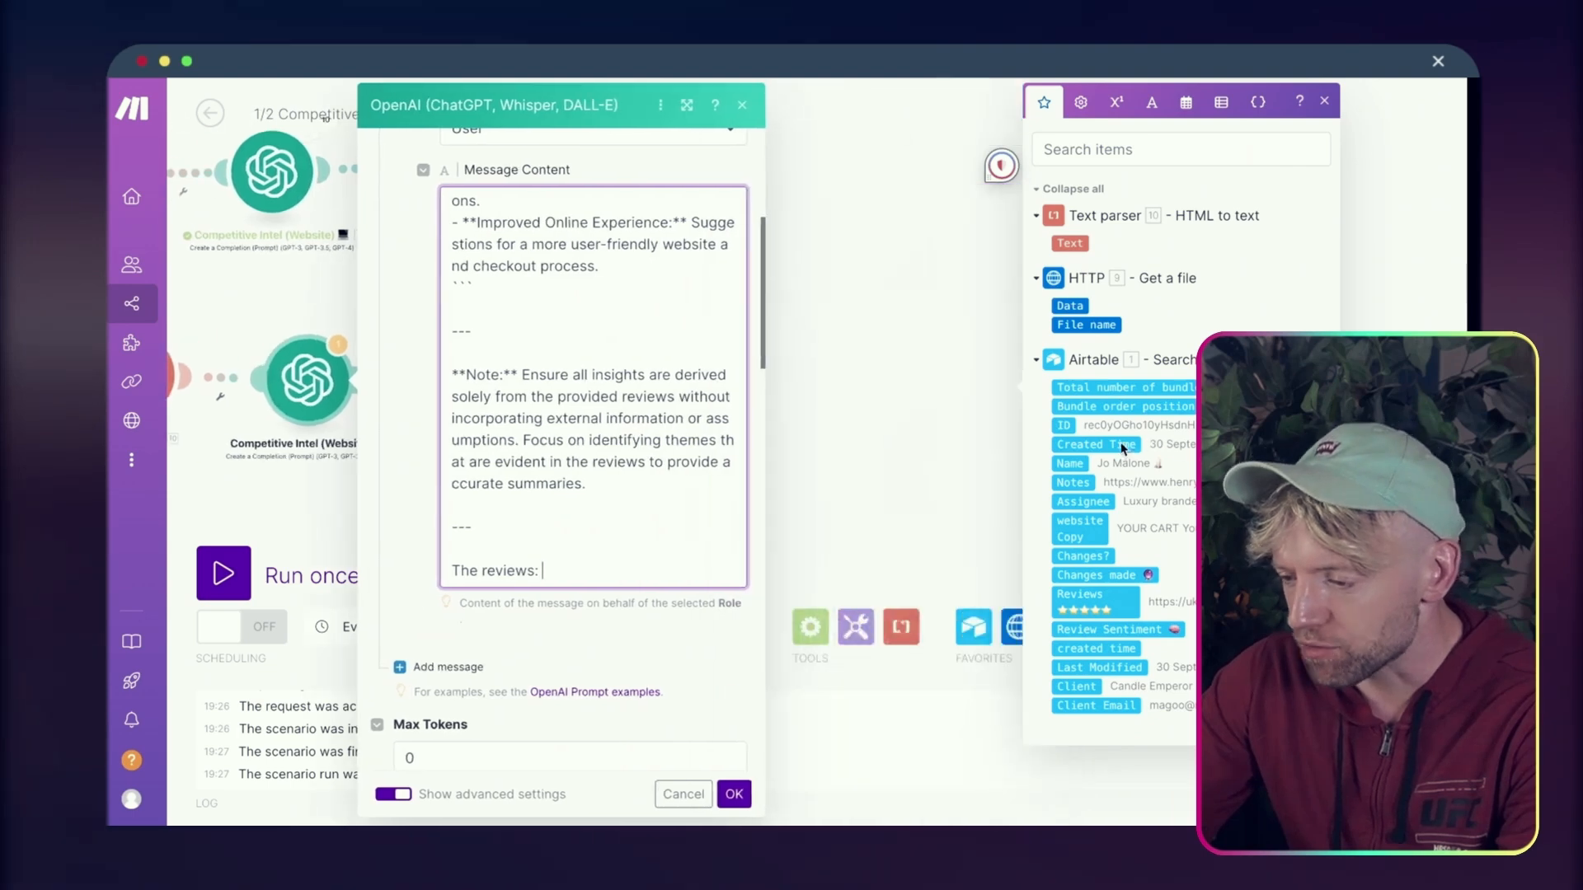
click(839, 397)
click(347, 370)
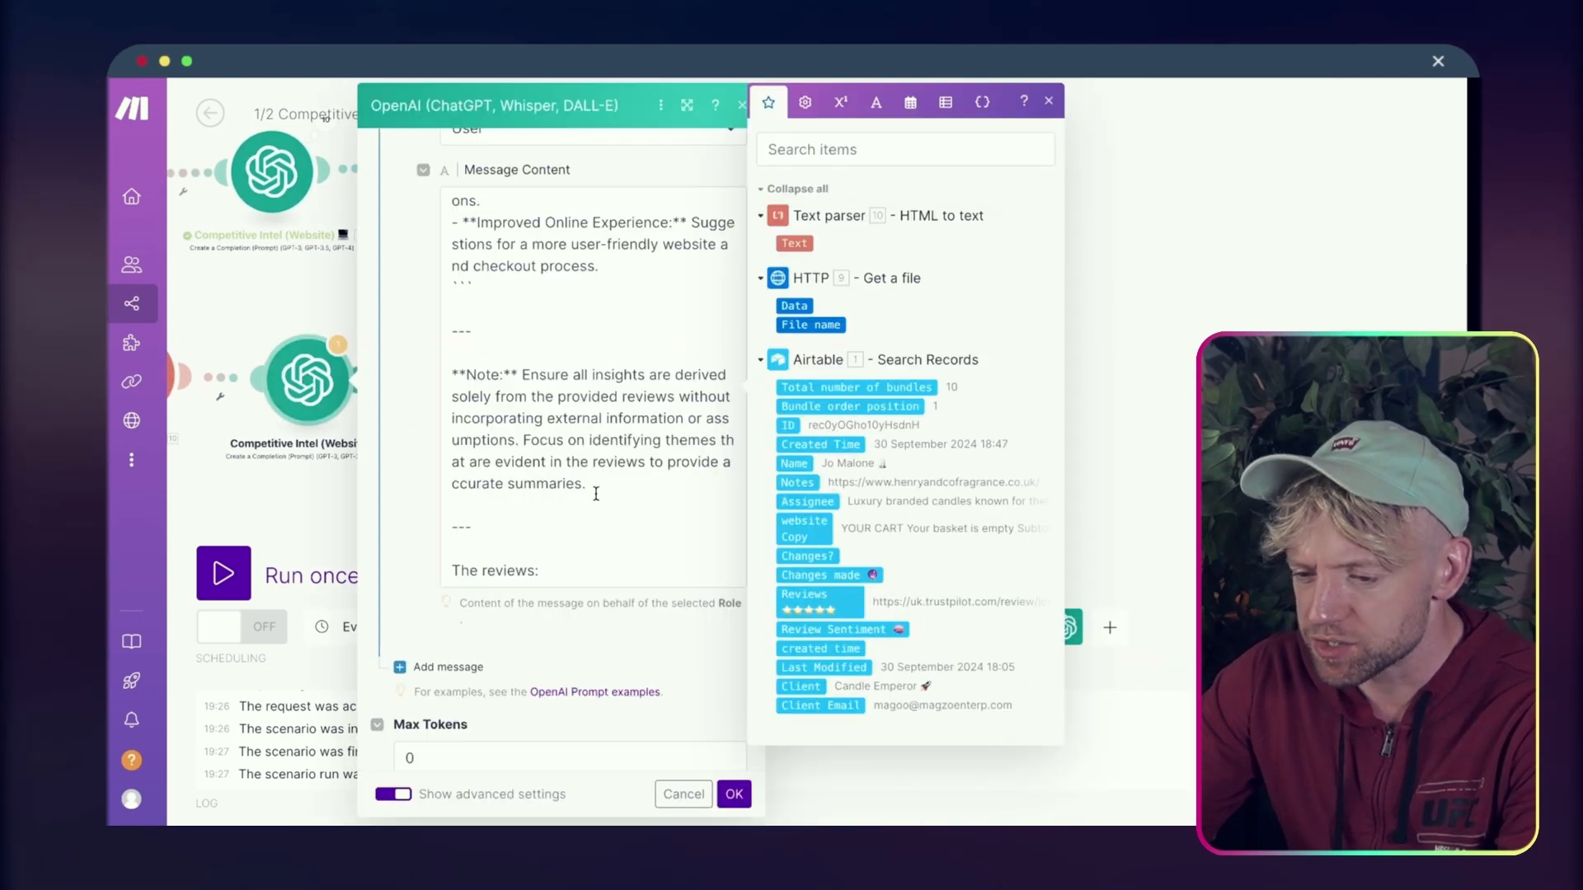
click(647, 550)
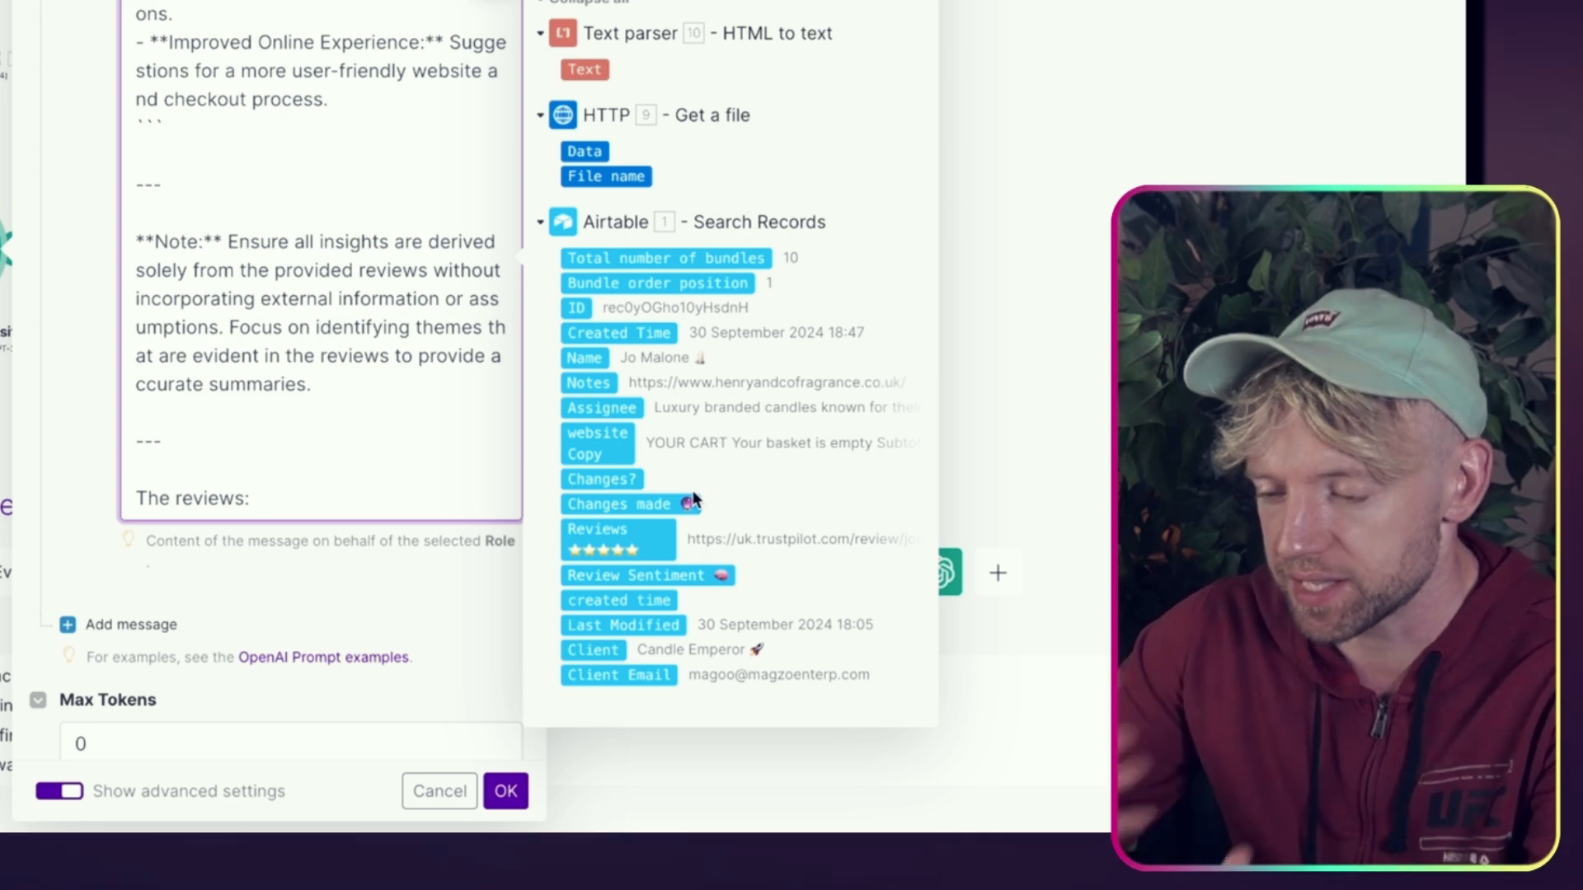
click(592, 69)
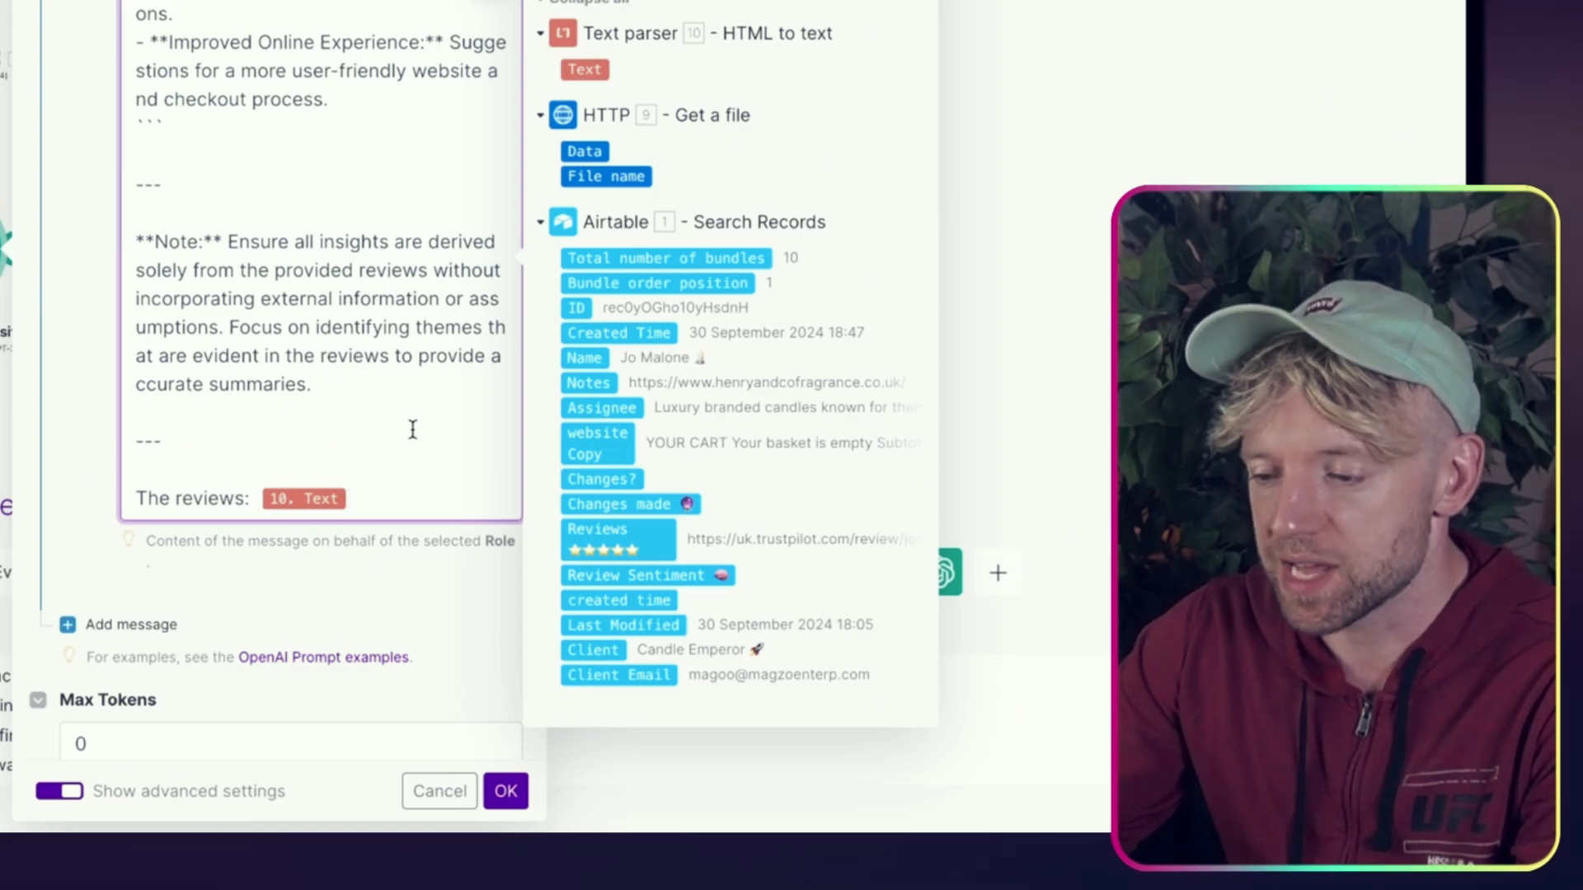
scroll(411, 429, up, 15)
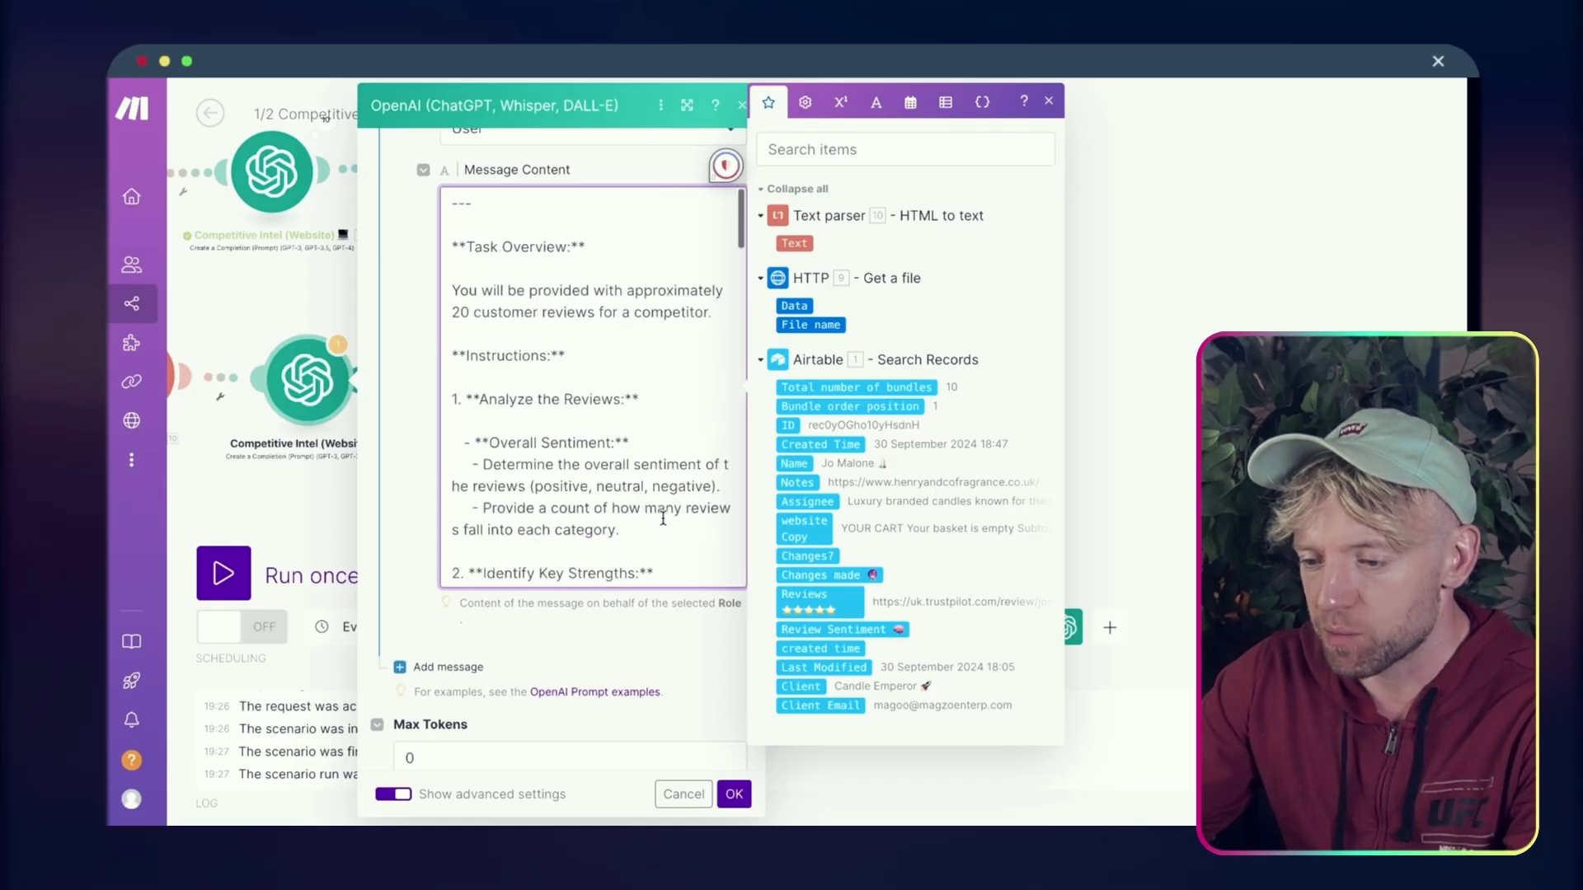
scroll(663, 518, up, 3)
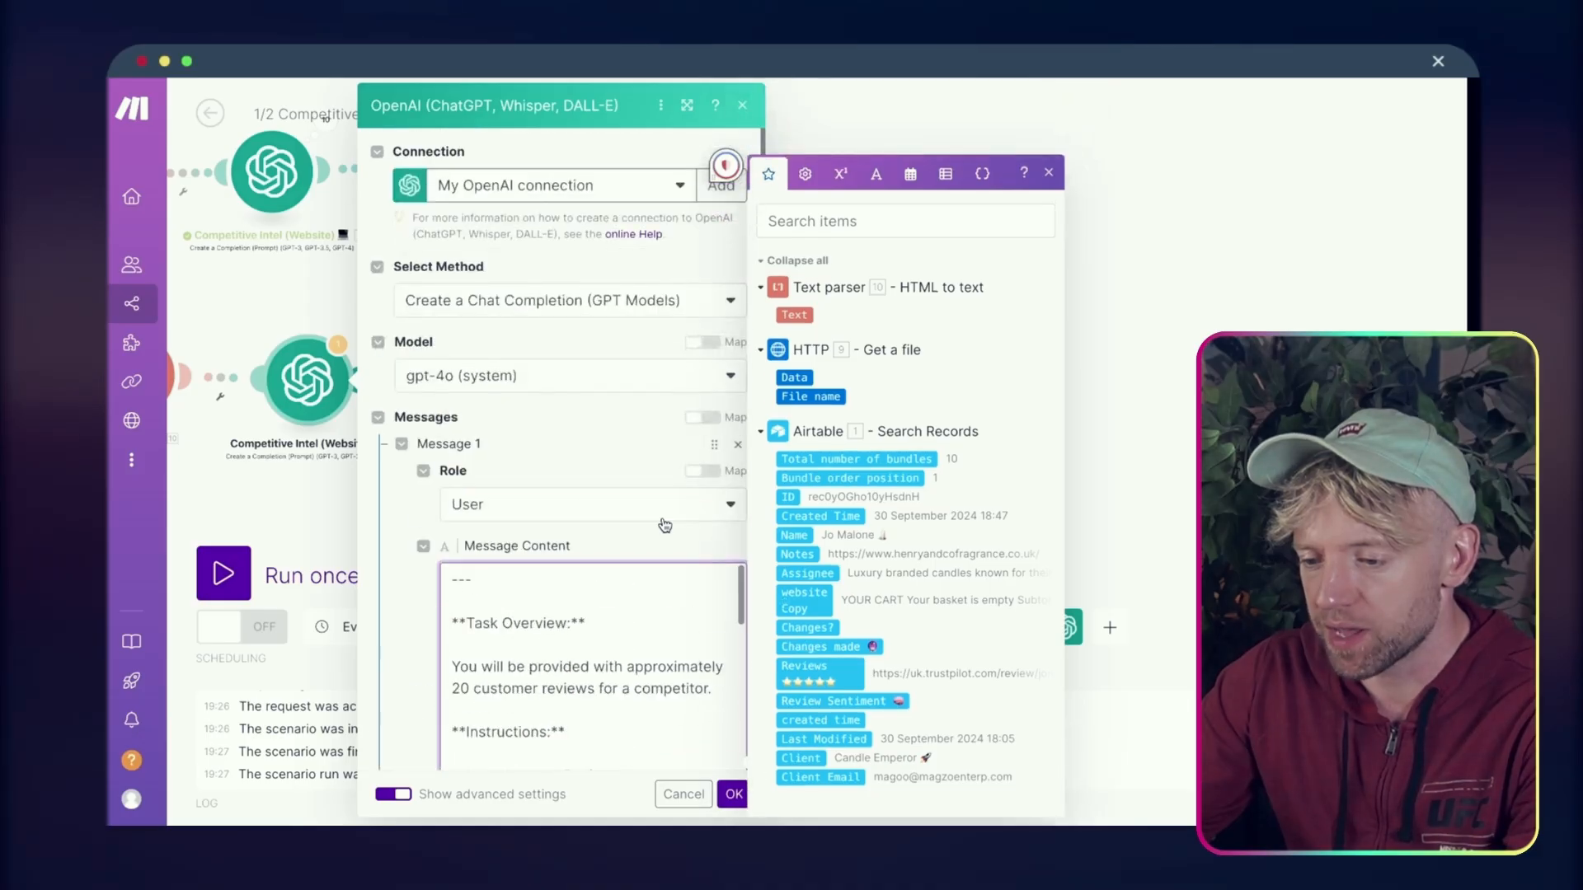
scroll(663, 518, down, 8)
click(732, 795)
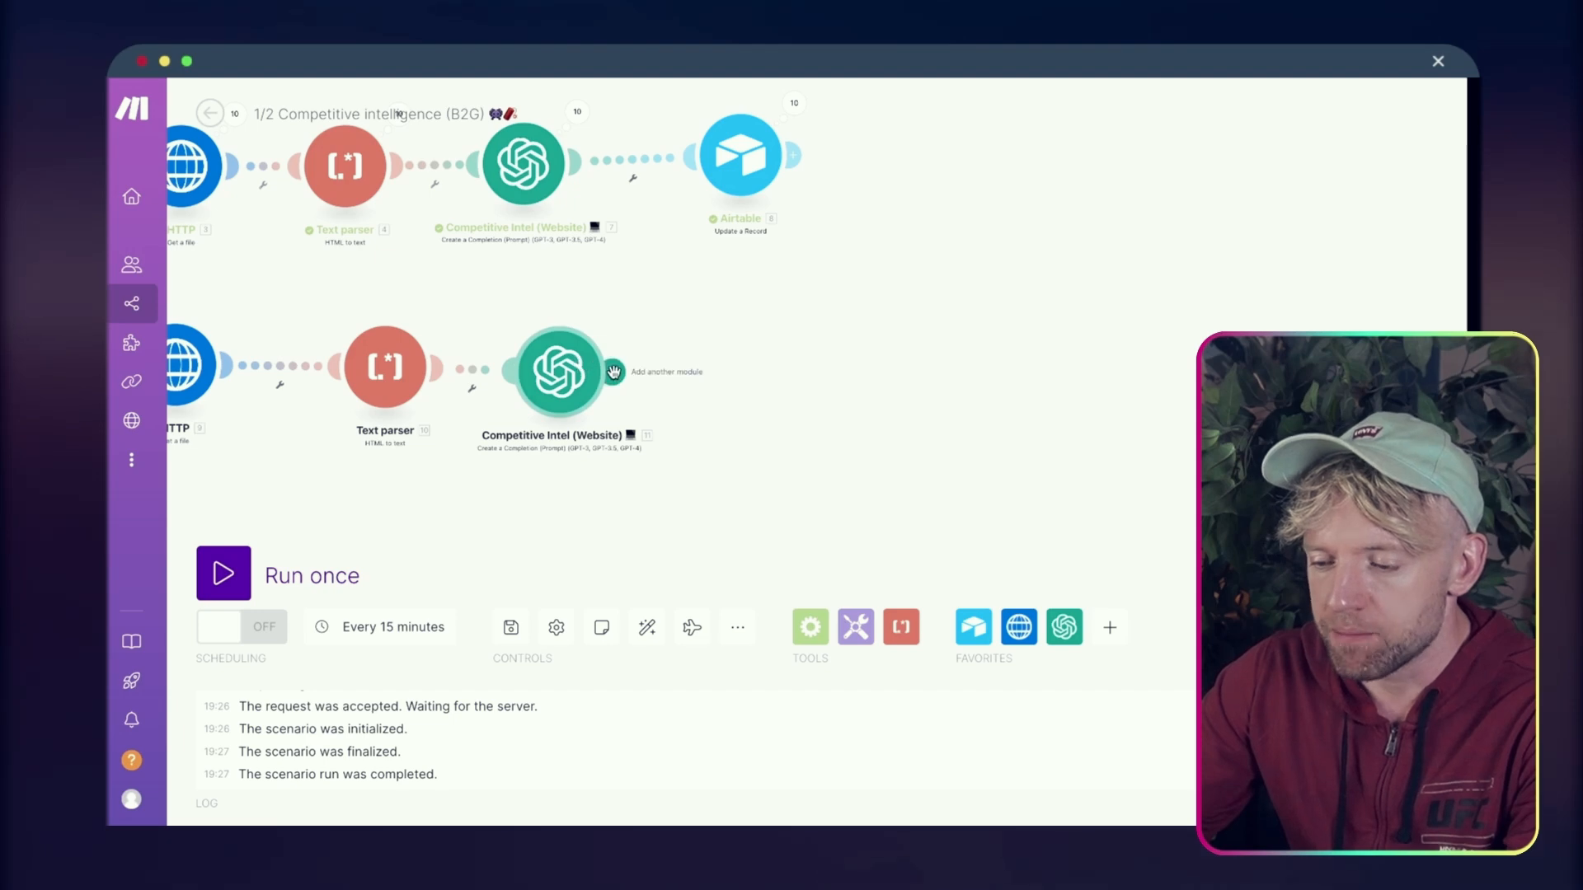
Add an Airtable Update a Record module after the Reviews route's OpenAI module, using base Competitive intelligence (B2G) and Table 1
click(612, 371)
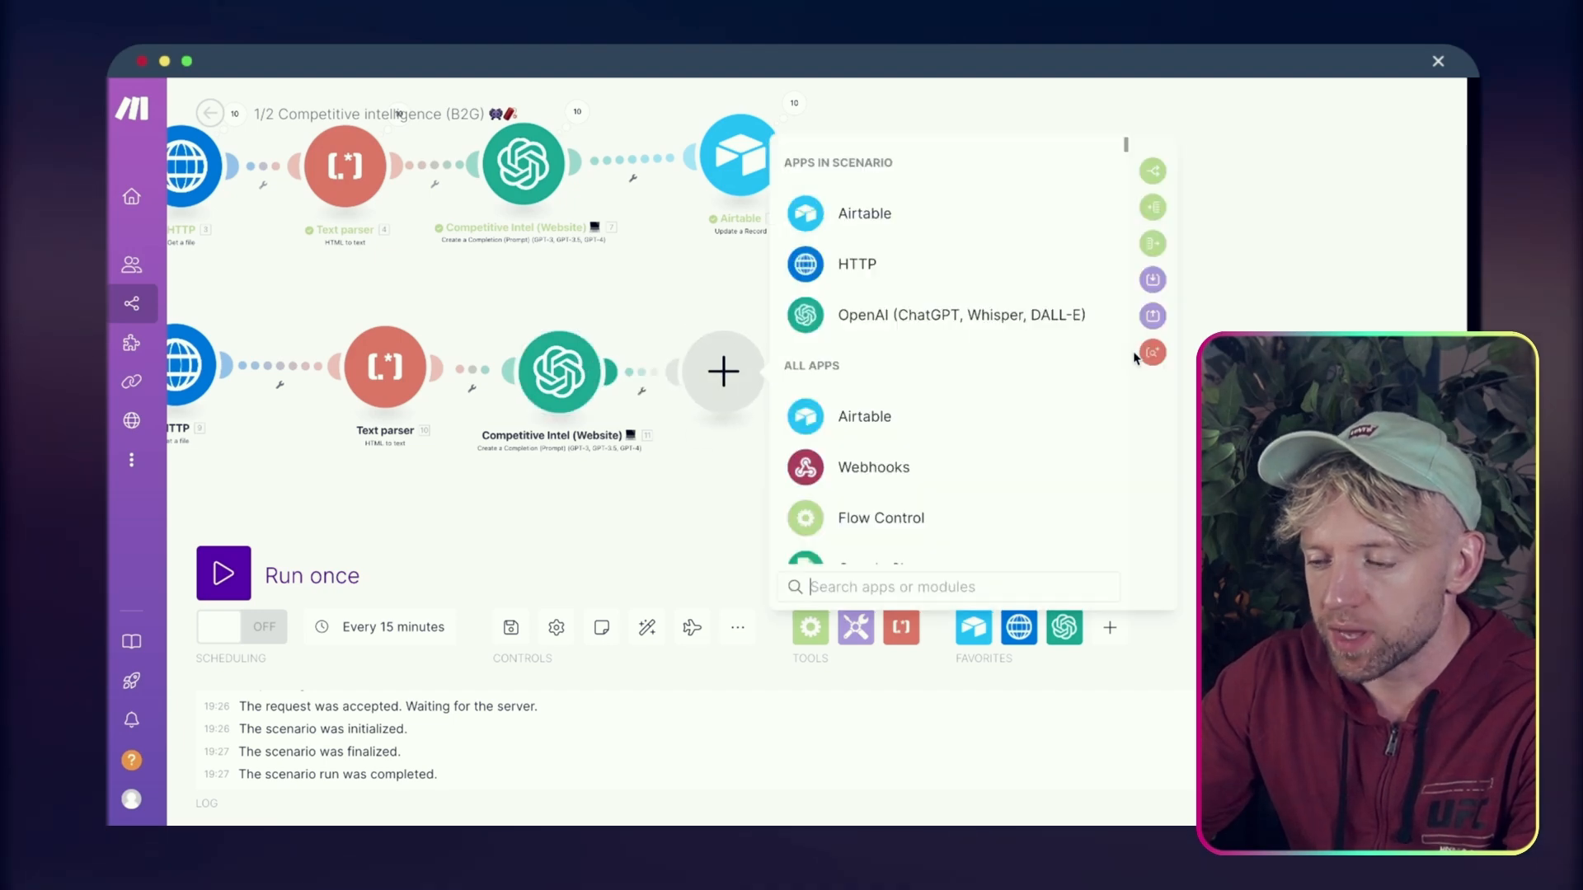
click(985, 224)
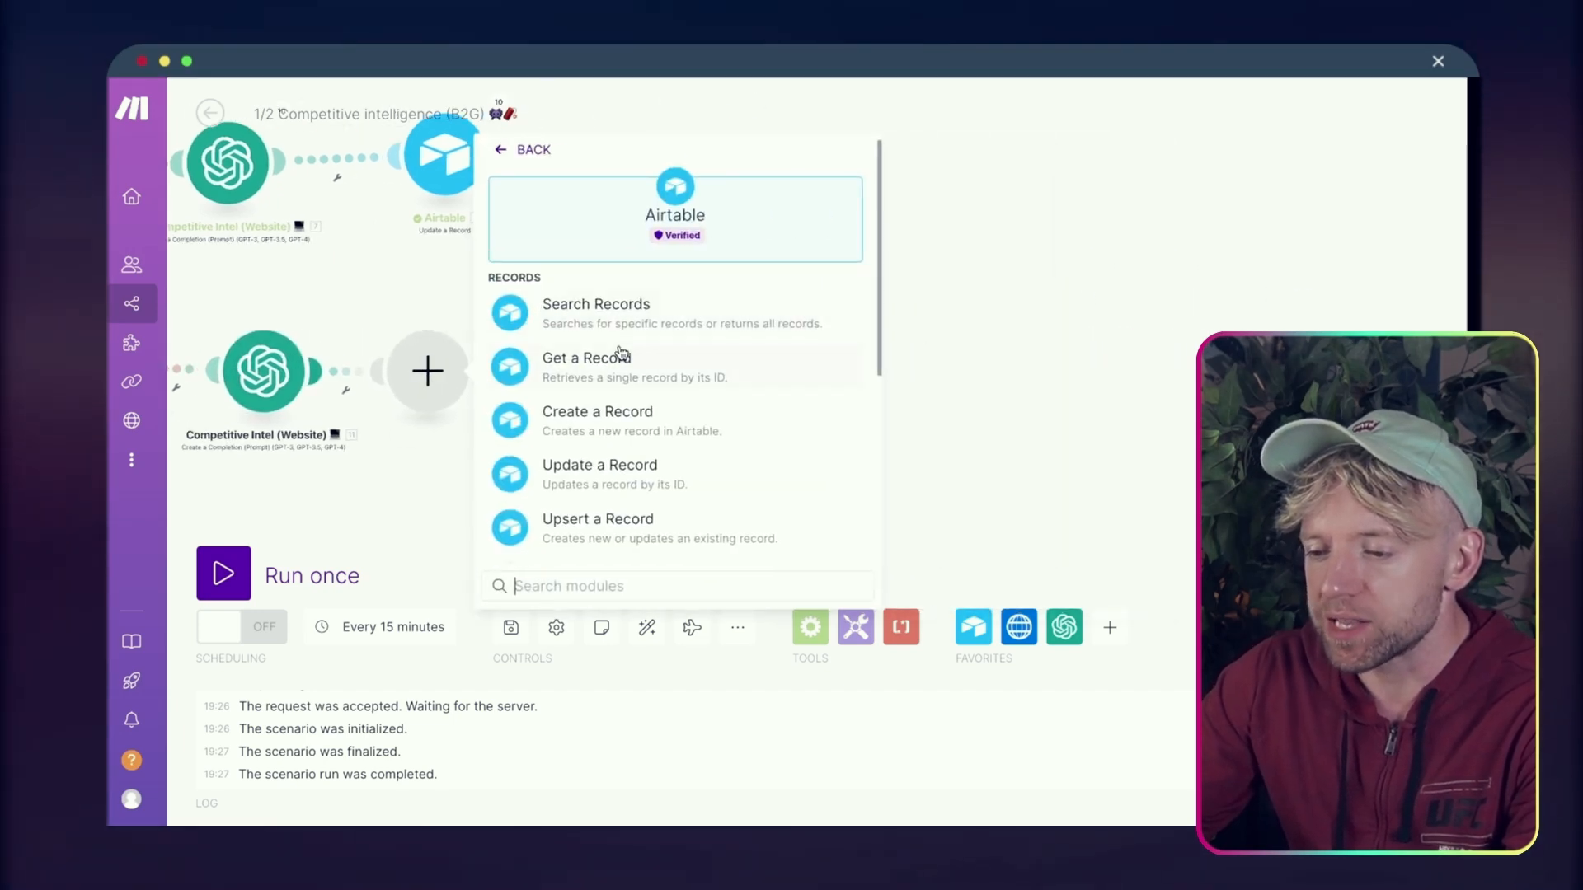
click(635, 463)
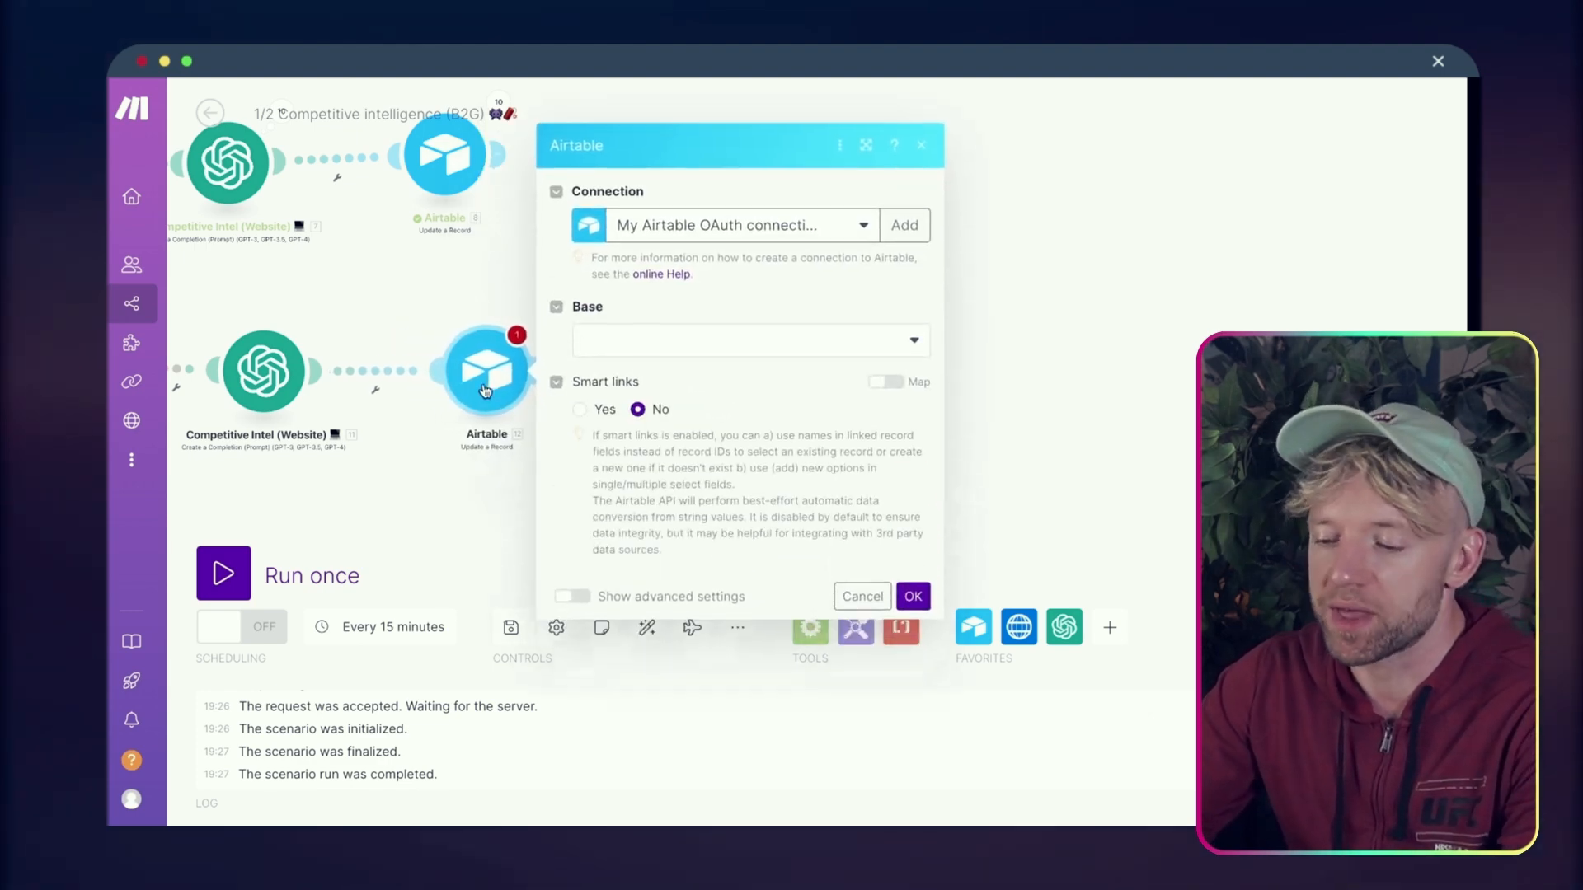
click(642, 345)
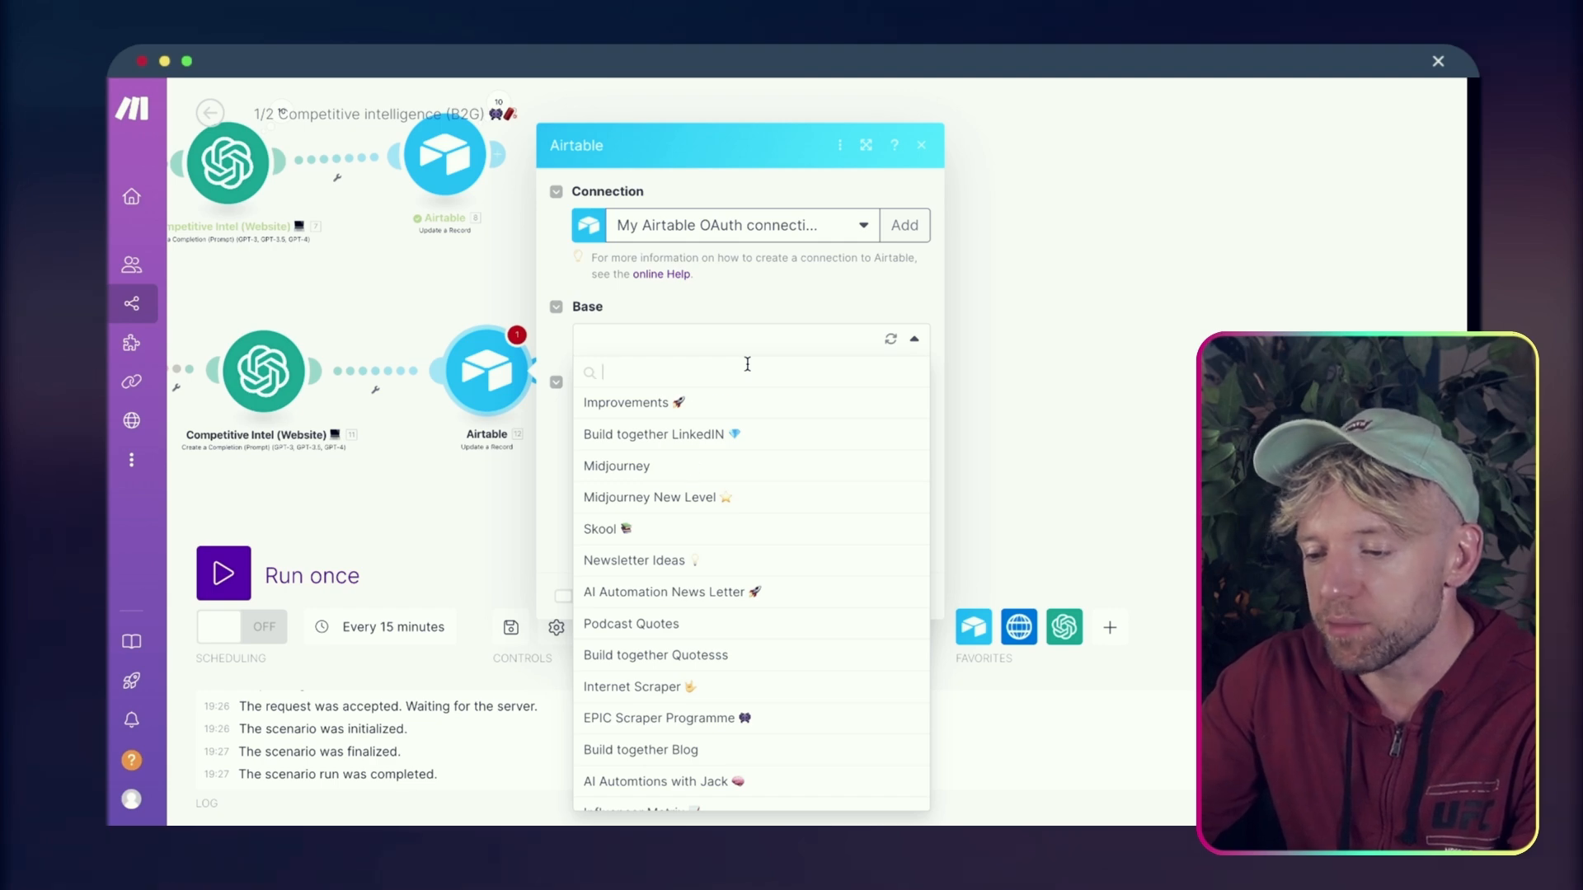
text(b2g)
click(755, 403)
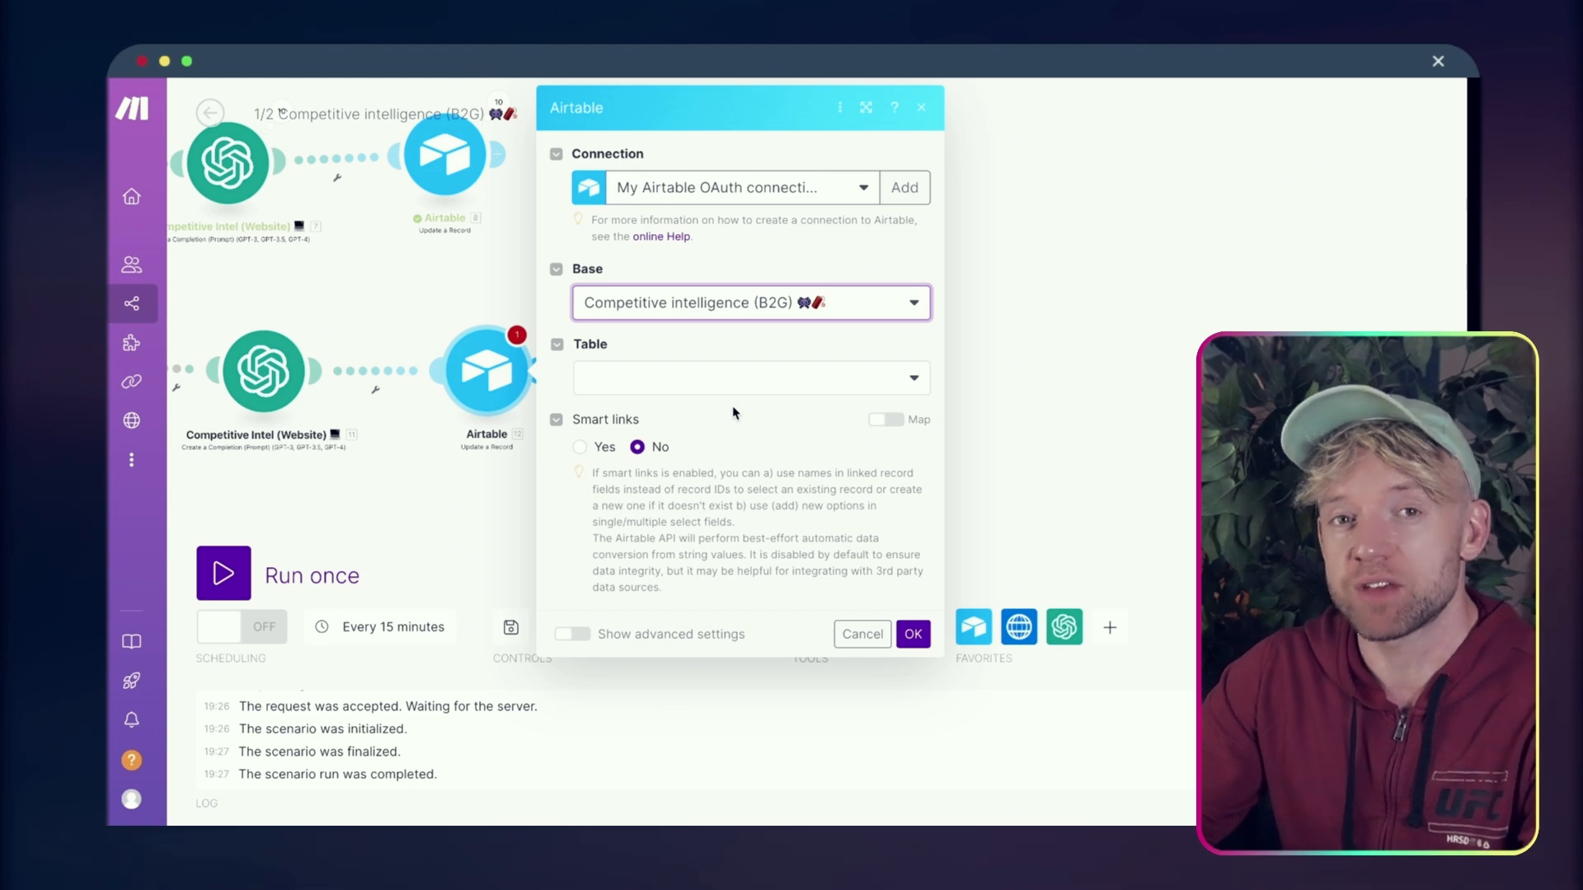
click(713, 384)
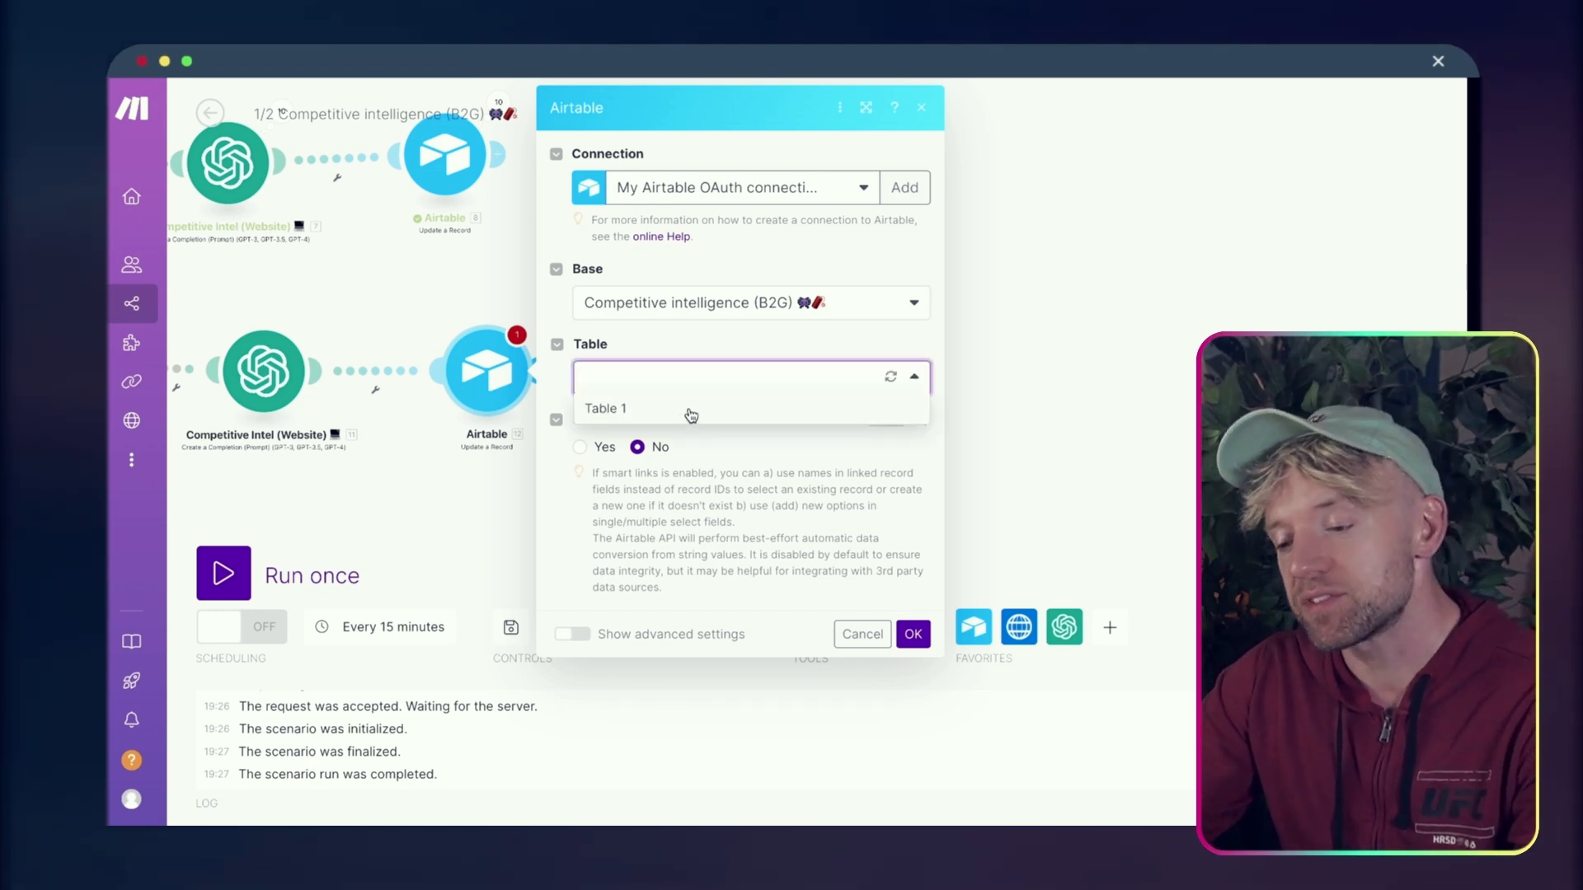
click(691, 409)
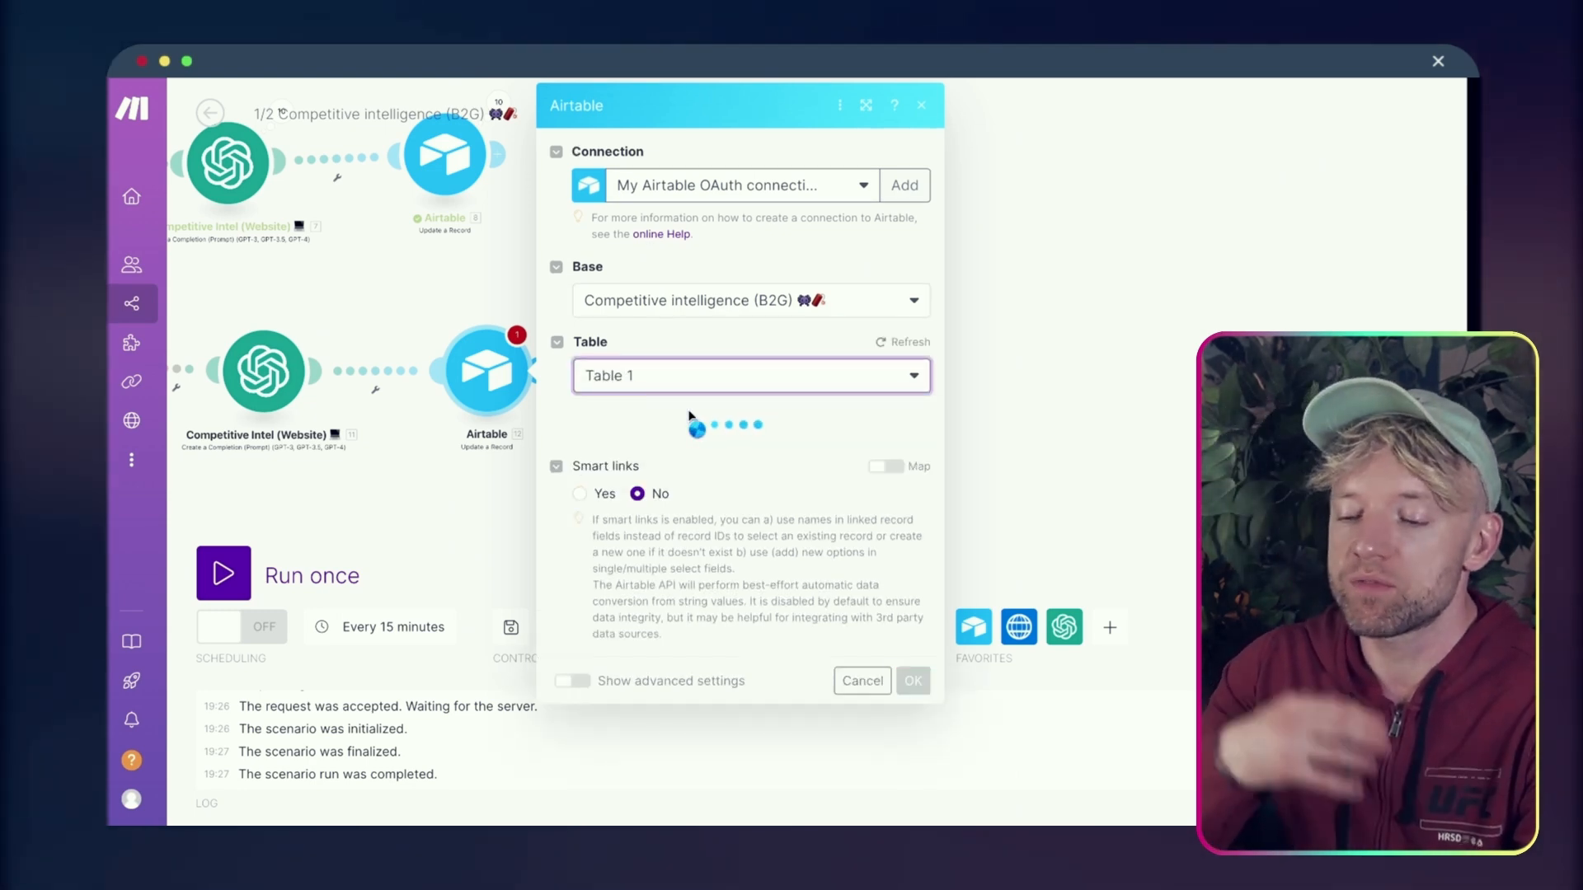
Map the new Airtable module's Record ID to the ID from the Airtable Search Records module
click(674, 441)
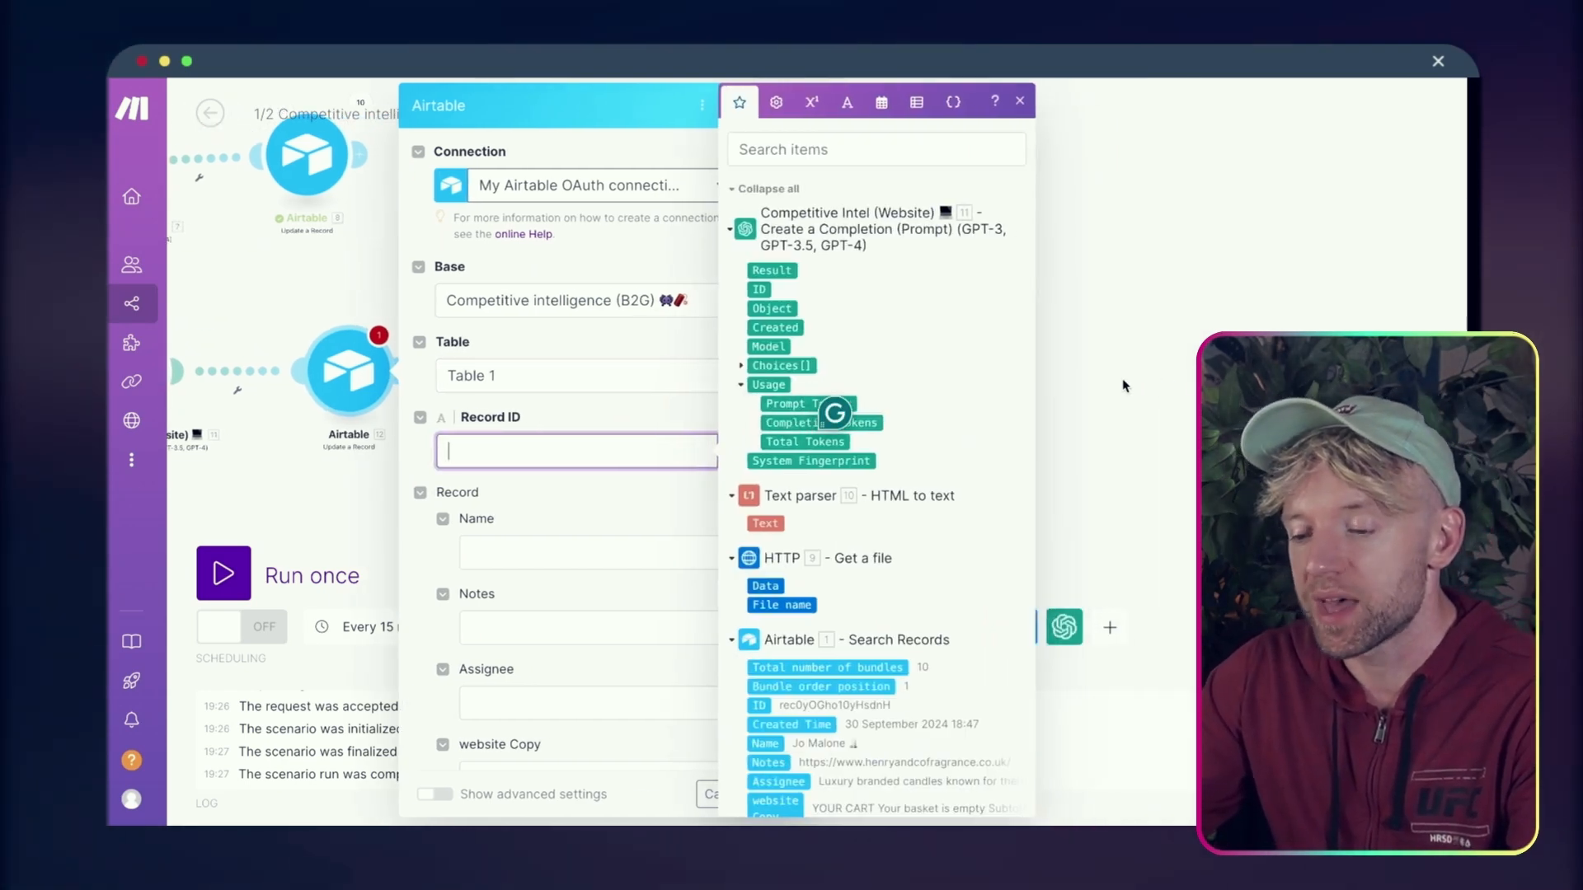
scroll(877, 437, down, 5)
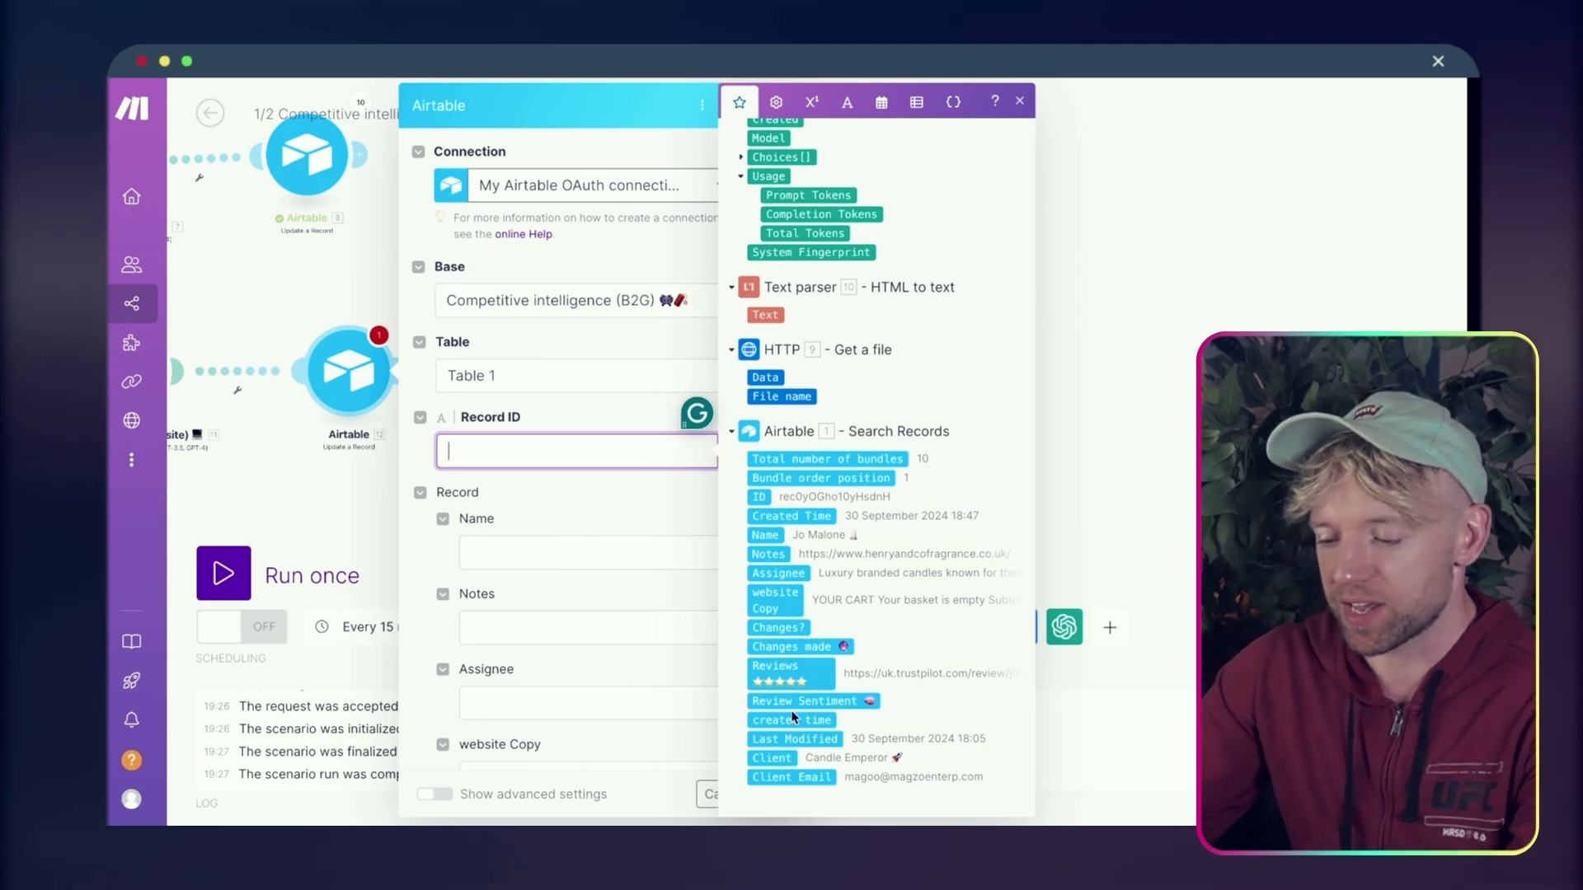
drag(752, 500, 659, 461)
click(568, 515)
scroll(566, 513, down, 2)
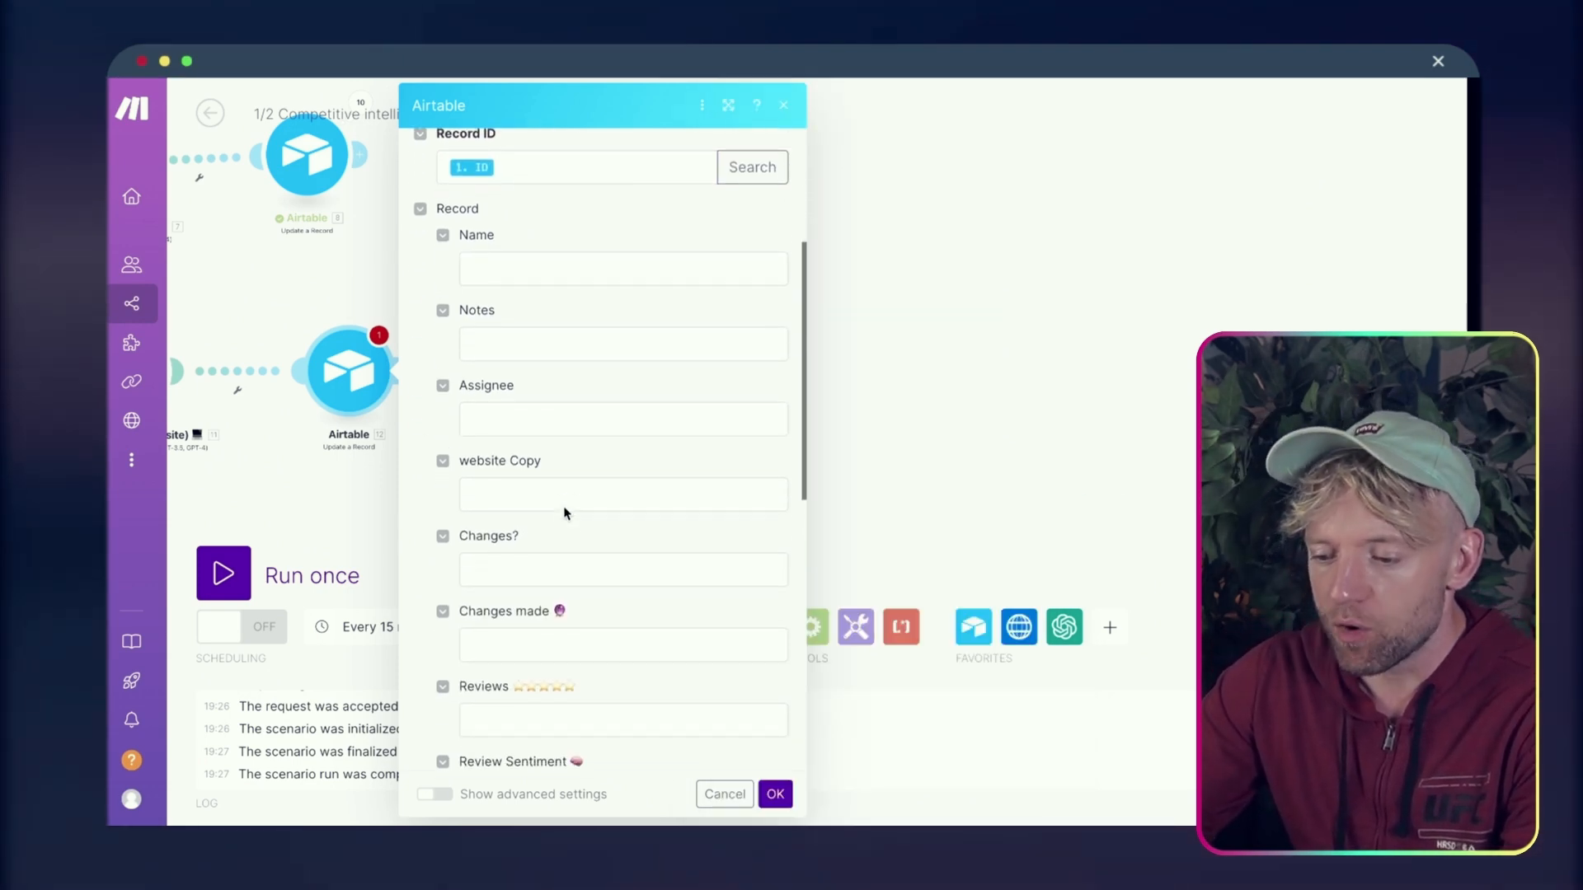
Map the Airtable module's Reviews field to the Result of the Reviews route's OpenAI module and save the module
scroll(565, 513, down, 5)
click(549, 510)
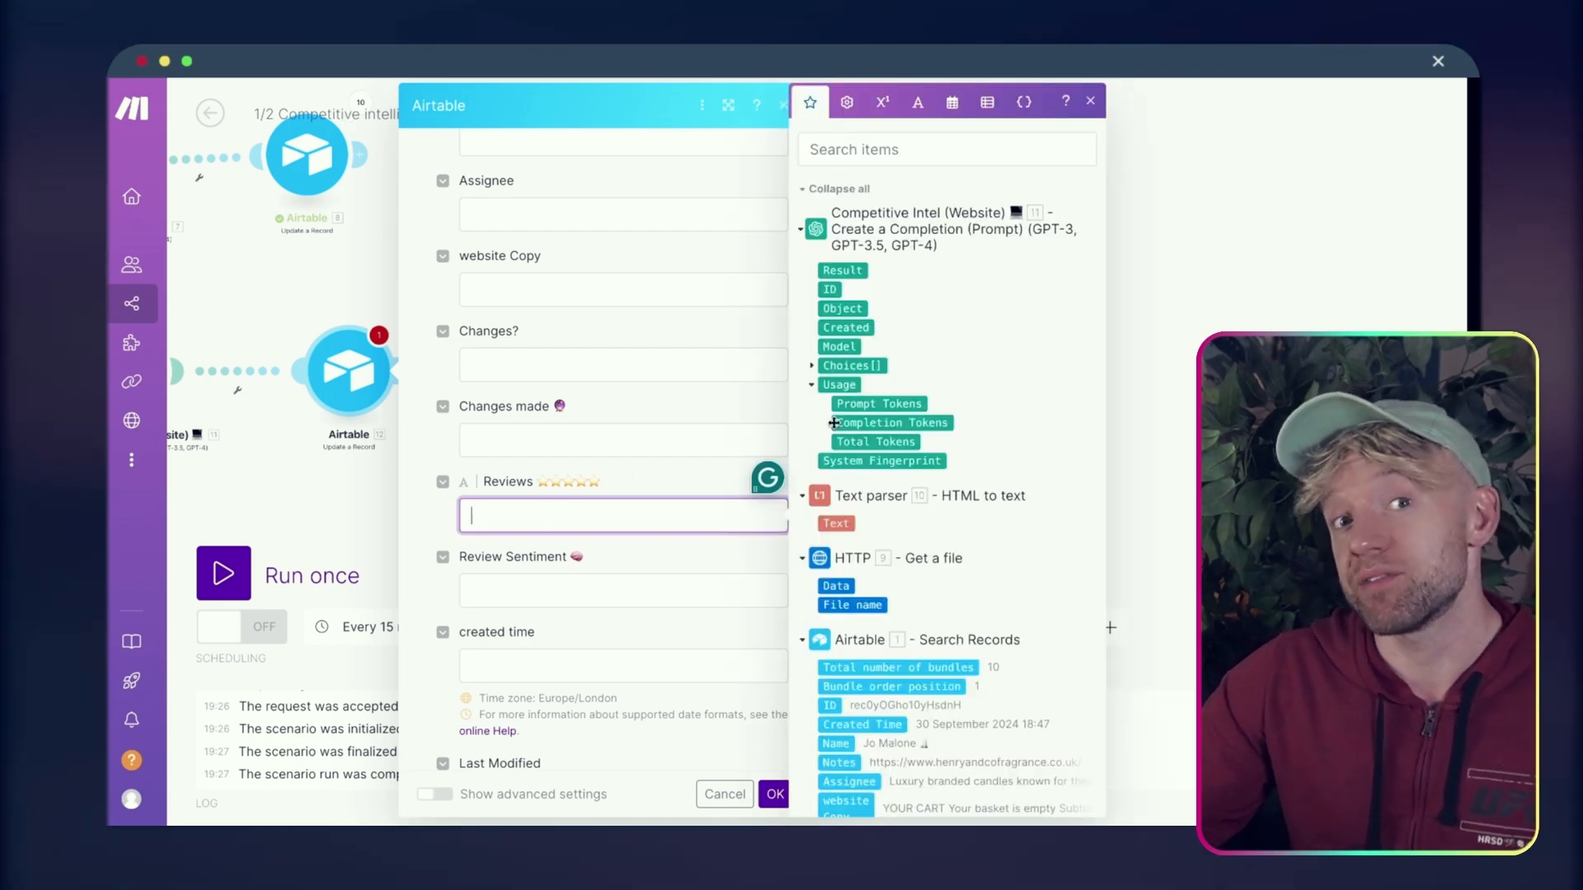
scroll(833, 422, down, 3)
scroll(836, 347, up, 3)
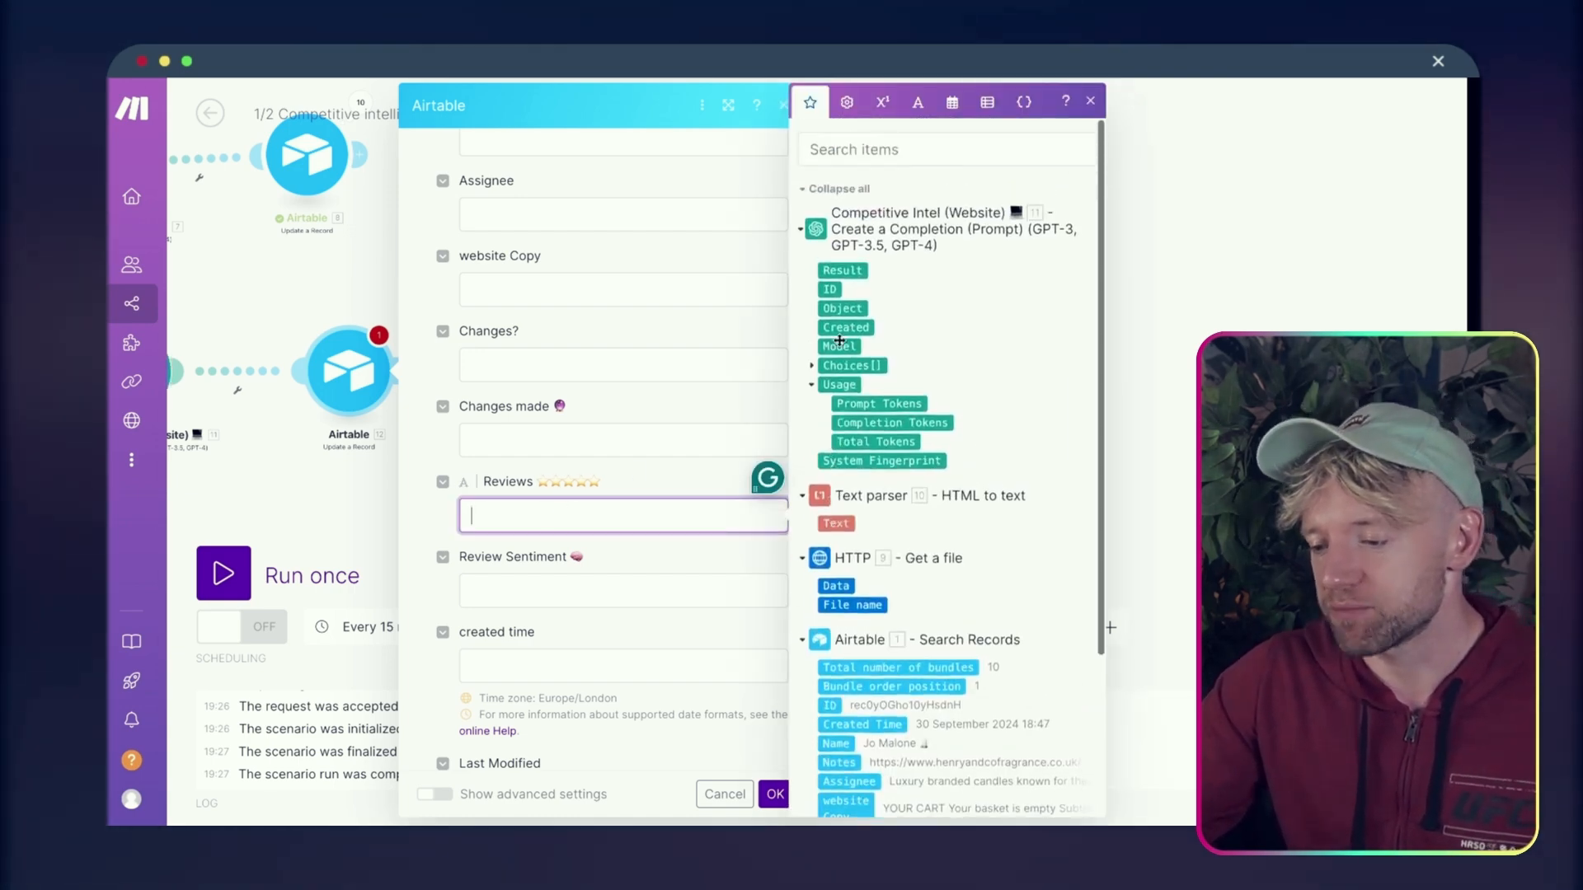
scroll(843, 268, down, 3)
scroll(845, 268, up, 3)
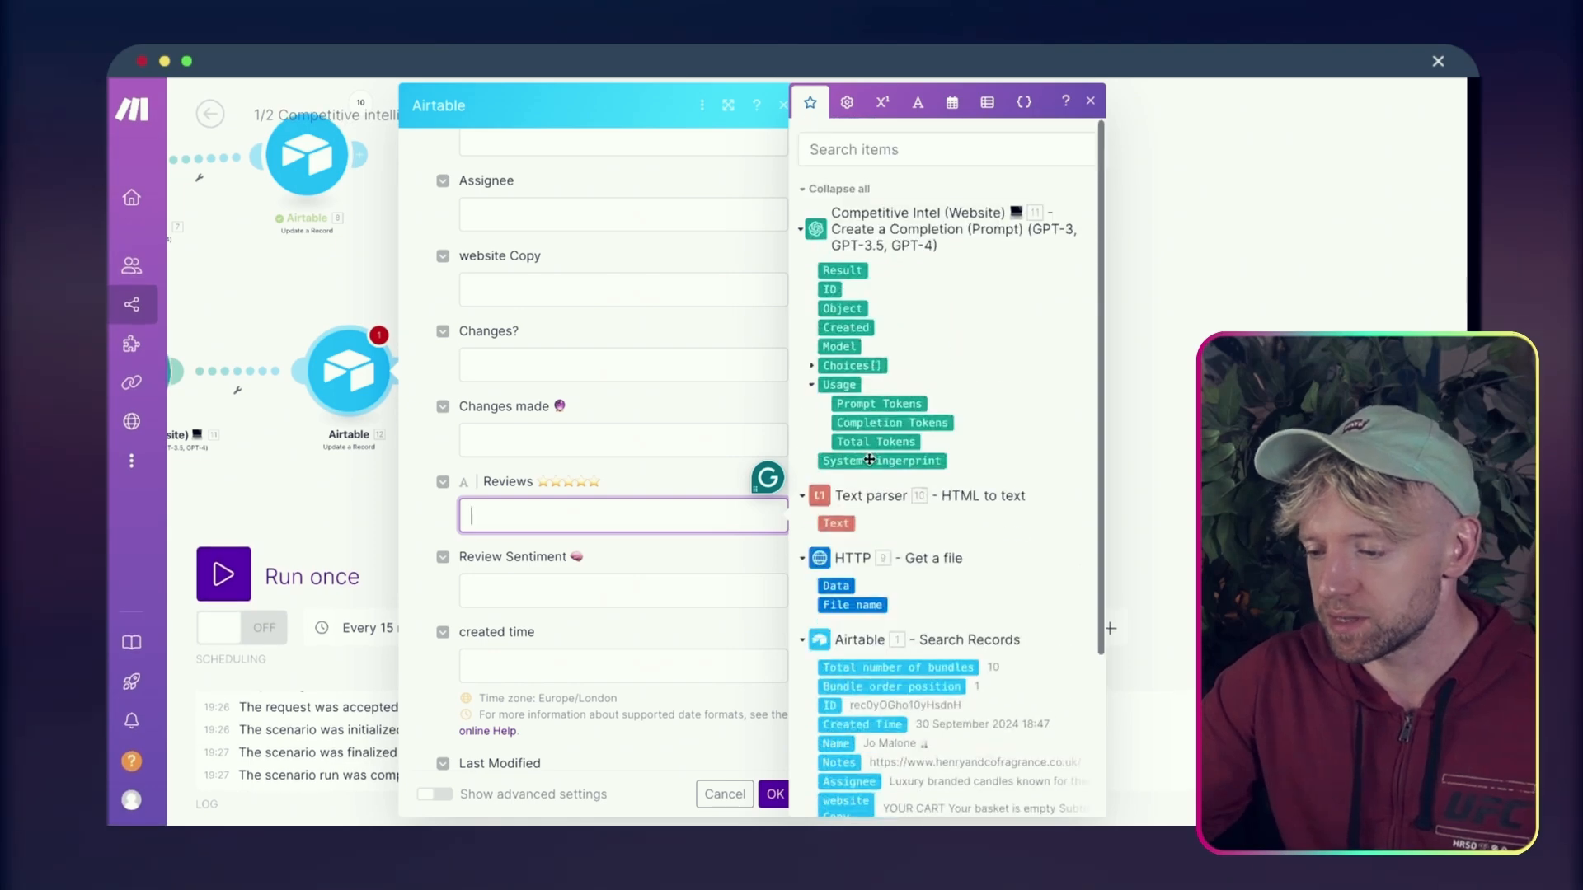
click(848, 269)
click(775, 794)
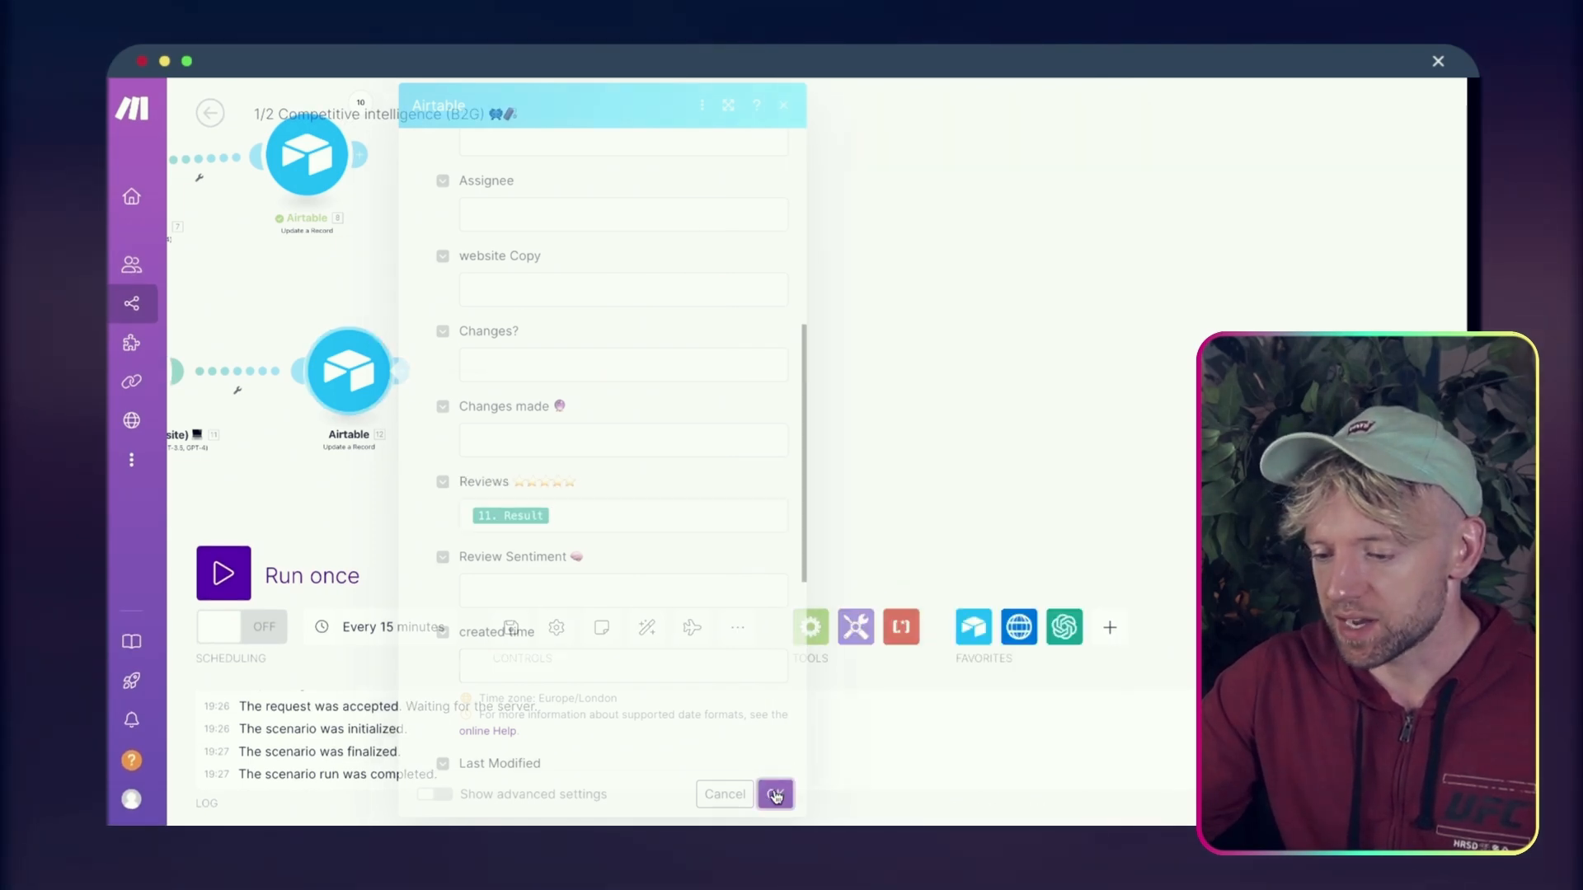
Rename the Reviews route's OpenAI module to "Trustpilot Reviews" followed by five star emojis
right_click(471, 375)
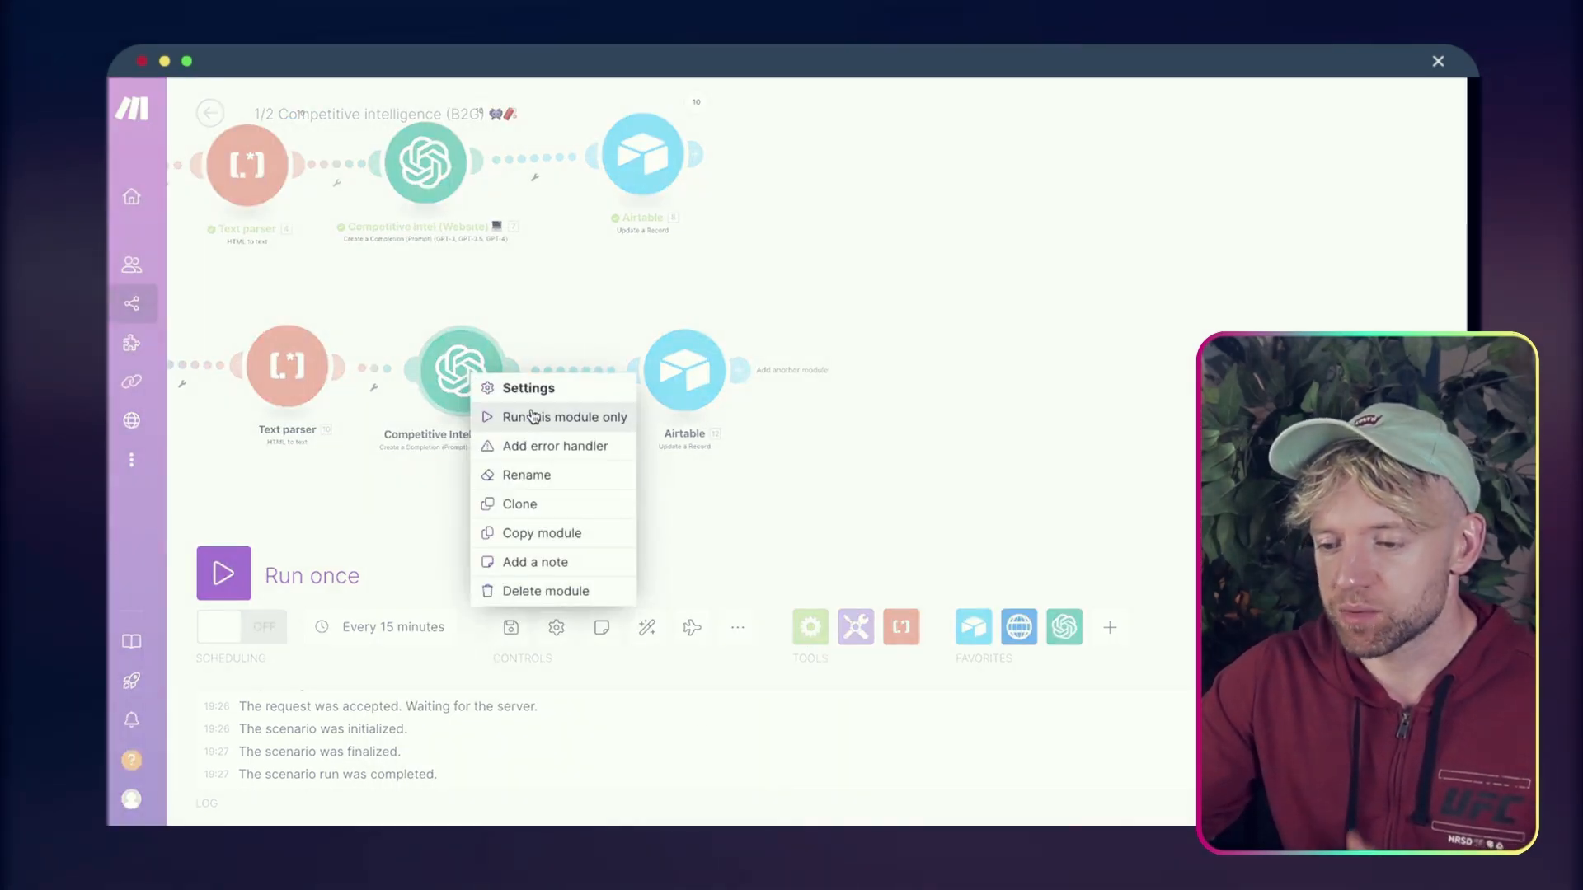
click(560, 480)
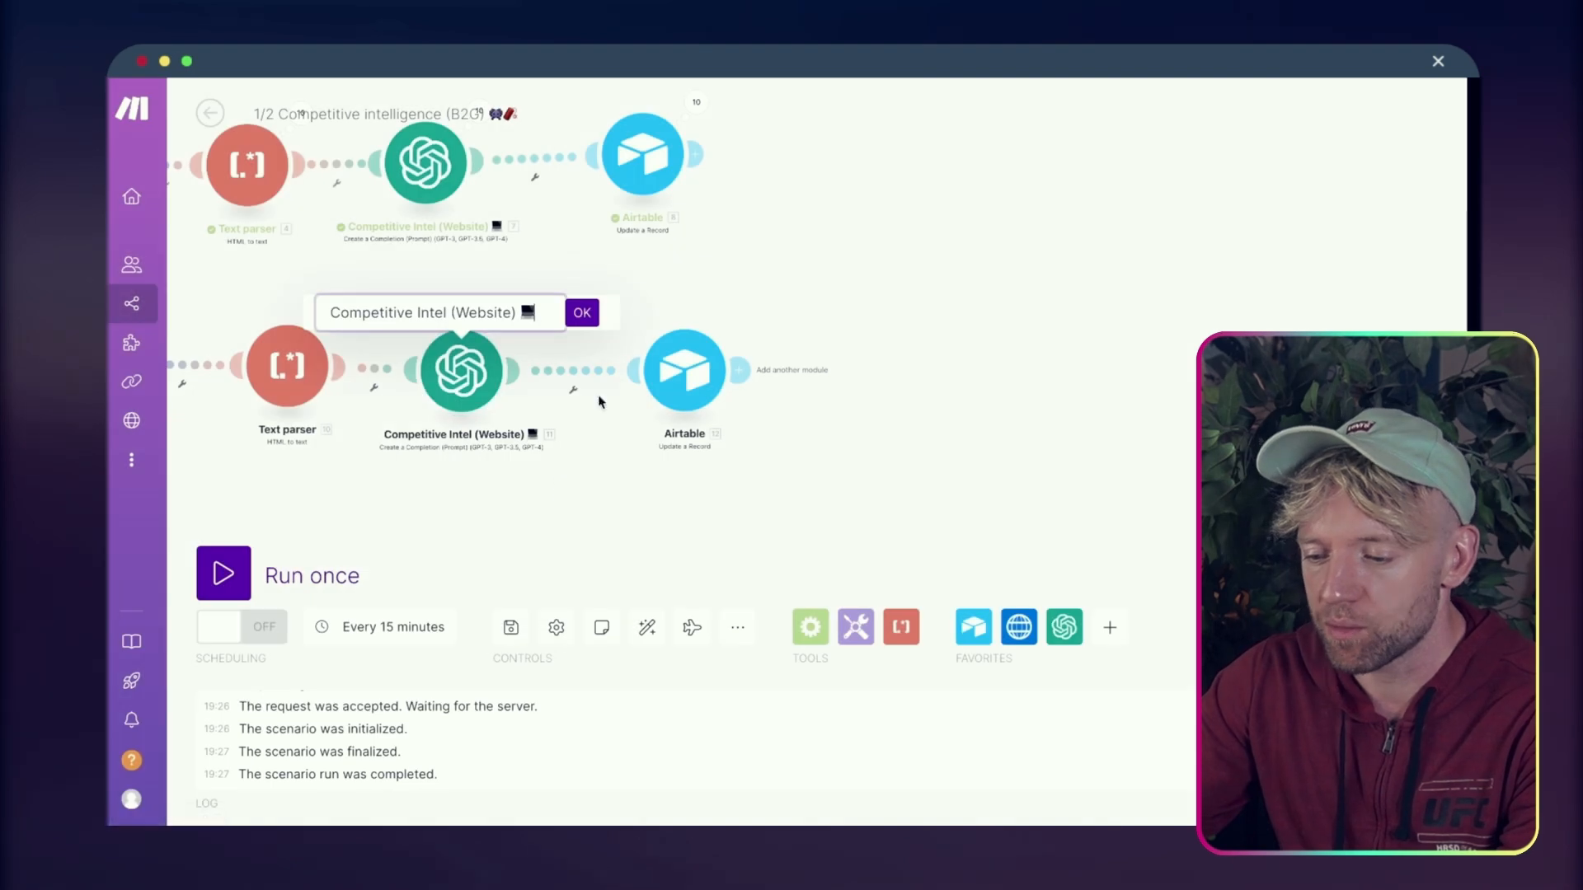
triple_click(505, 299)
text(Trustpilot Re)
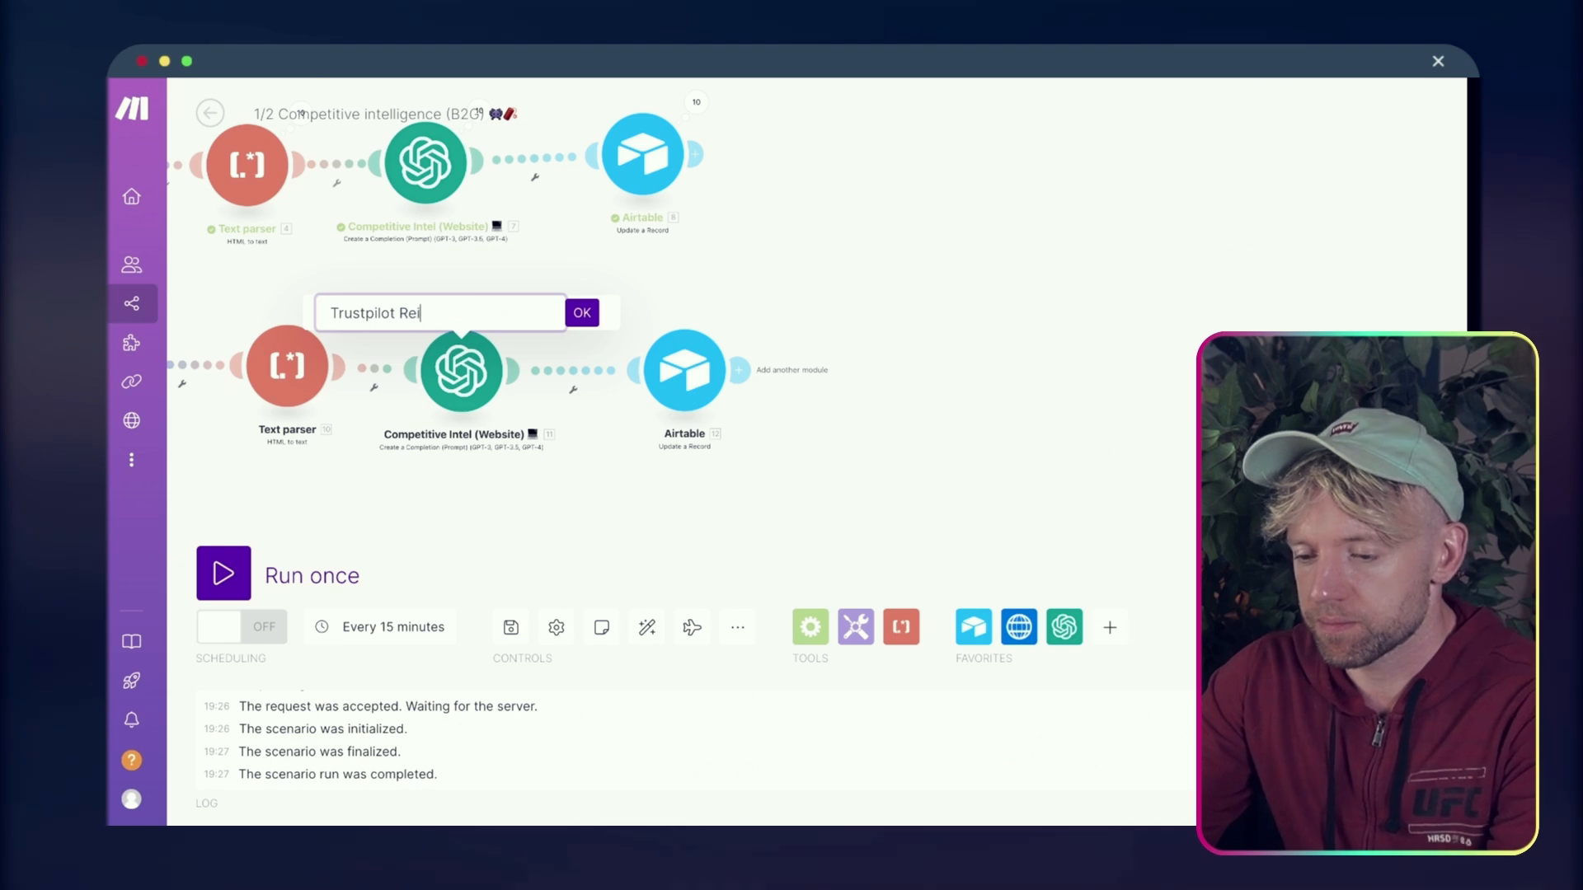
text(views)
key(ctrl+super+space)
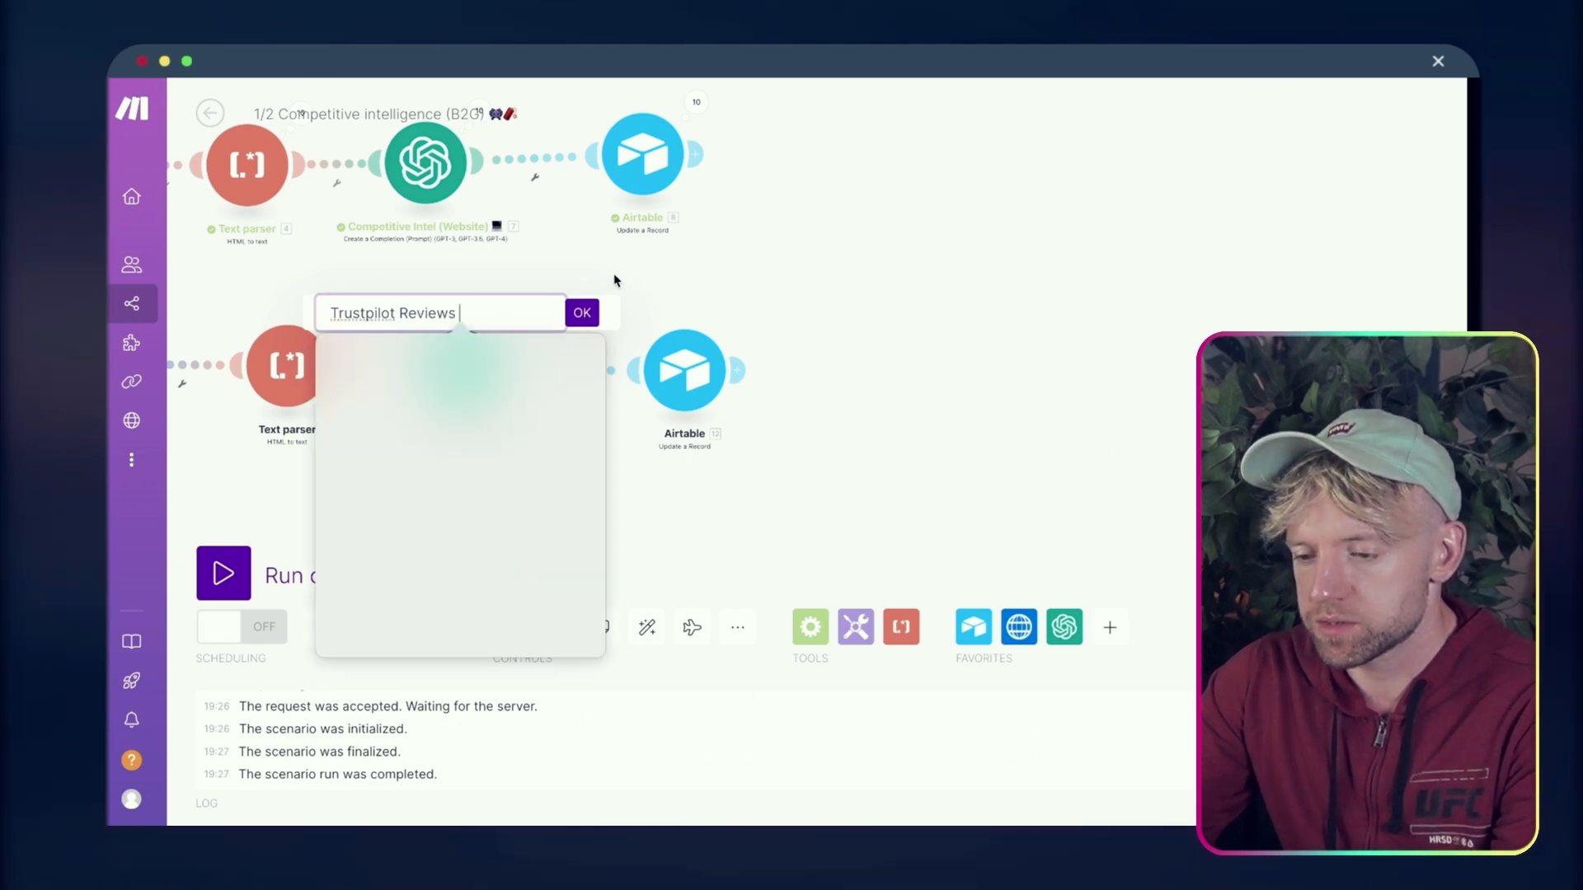
click(368, 447)
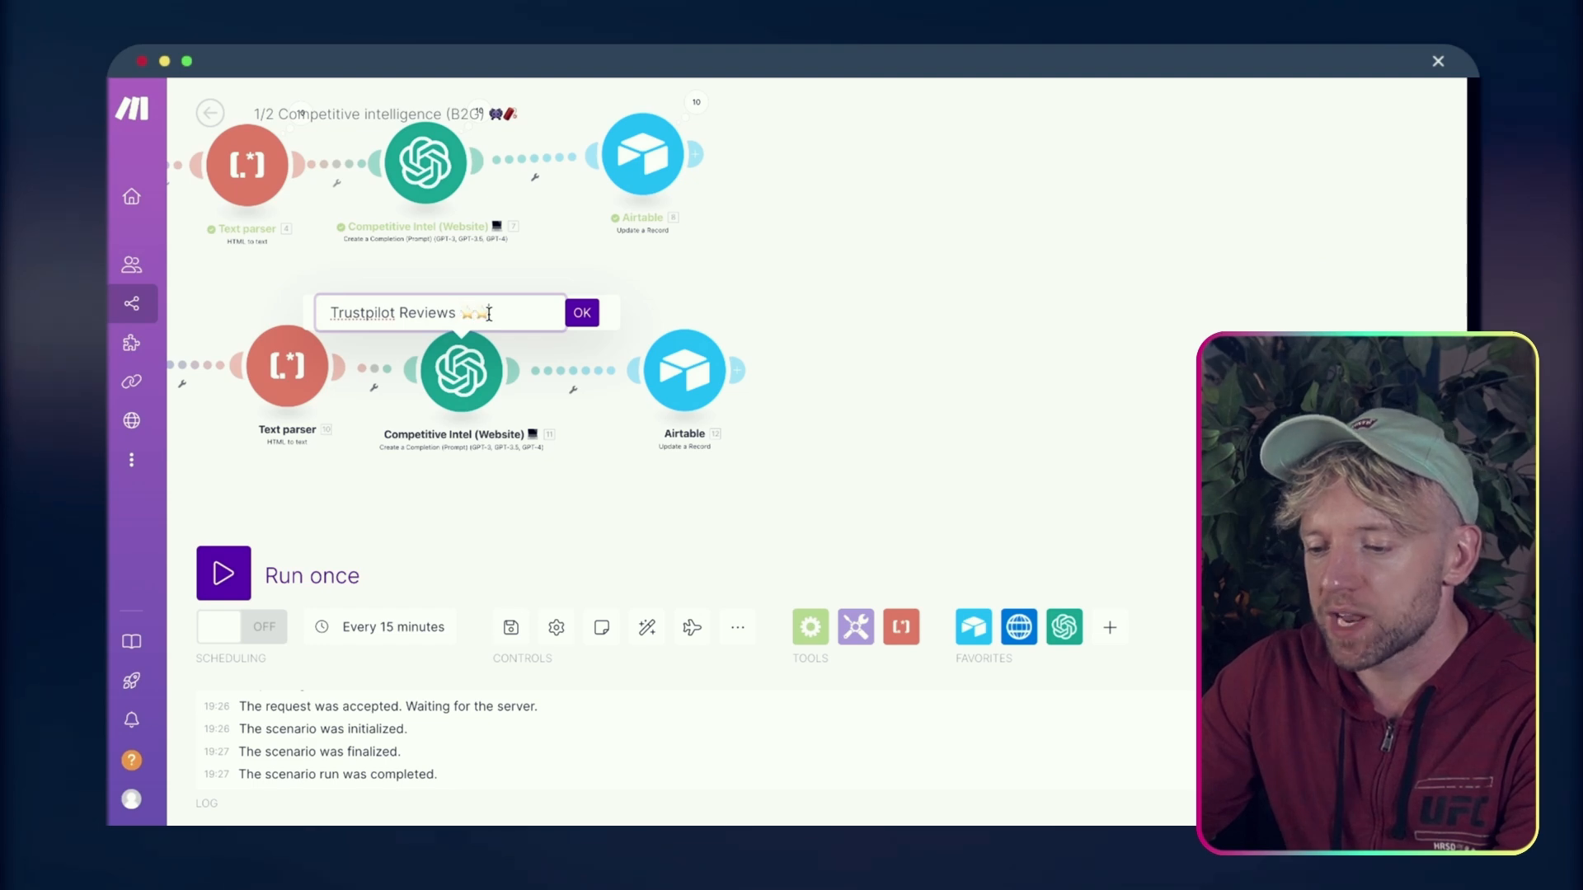
click(580, 313)
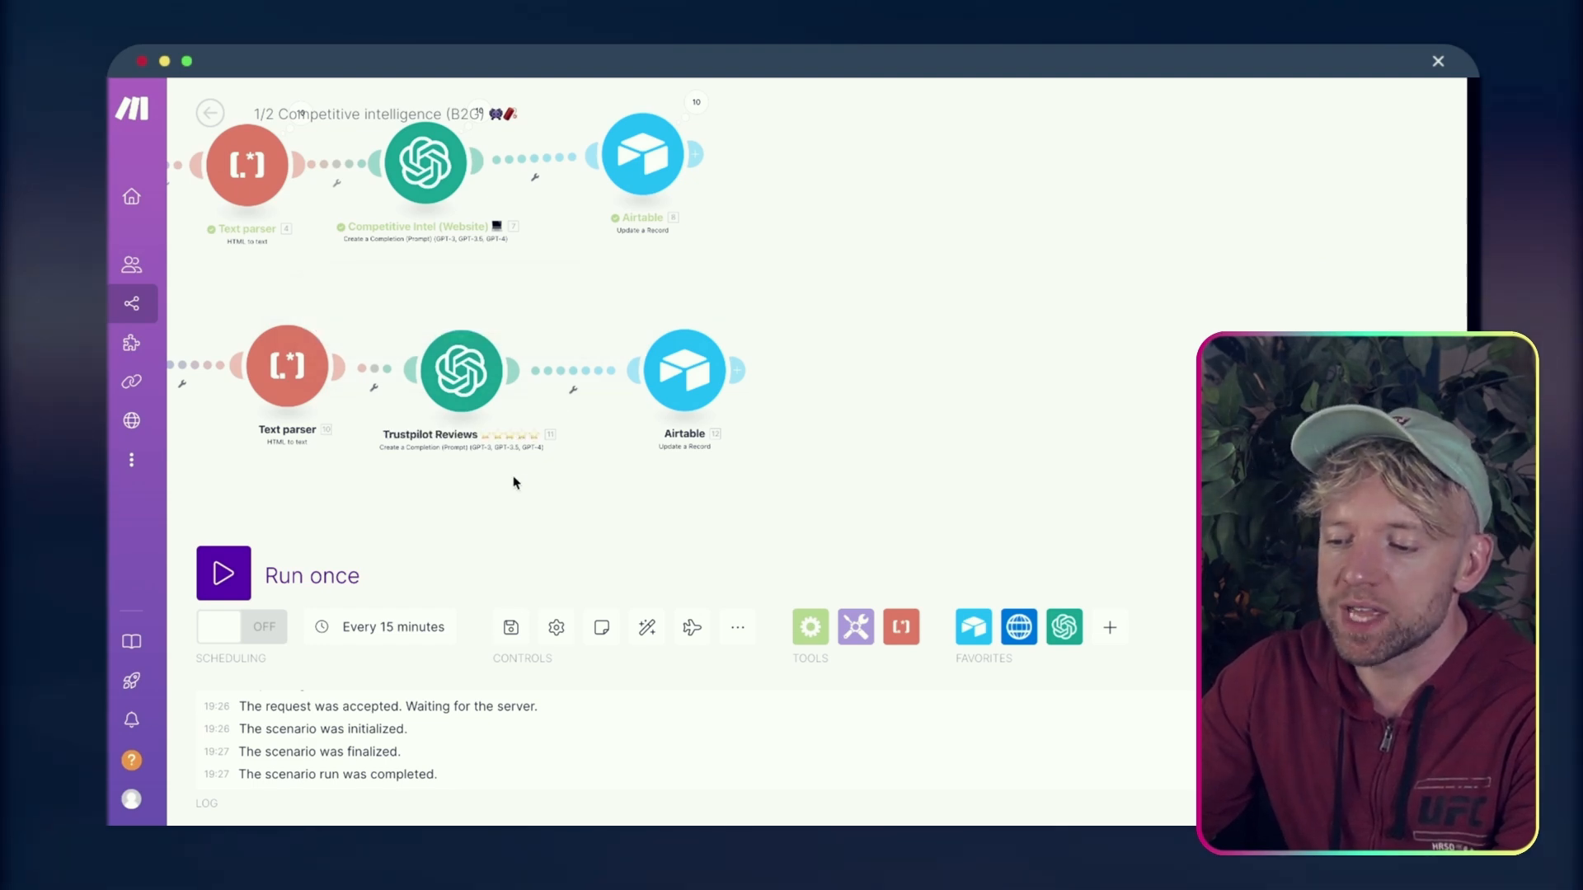
drag(512, 483, 782, 493)
scroll(851, 505, down, 5)
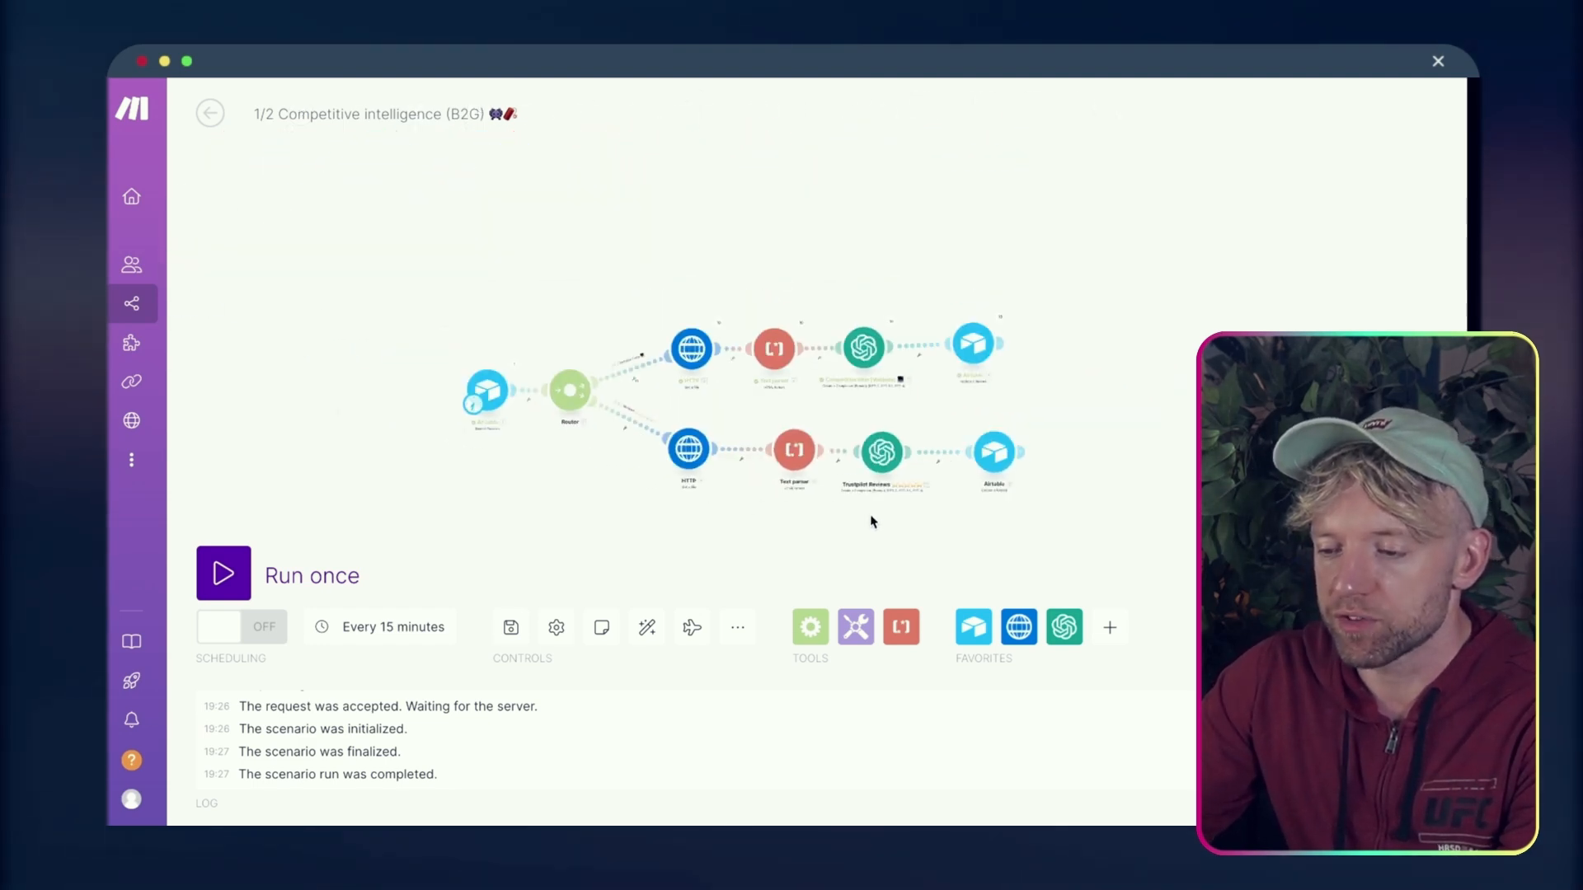
Run the scenario once, then inspect the Trustpilot Reviews module's settings and the run log's error message
click(300, 596)
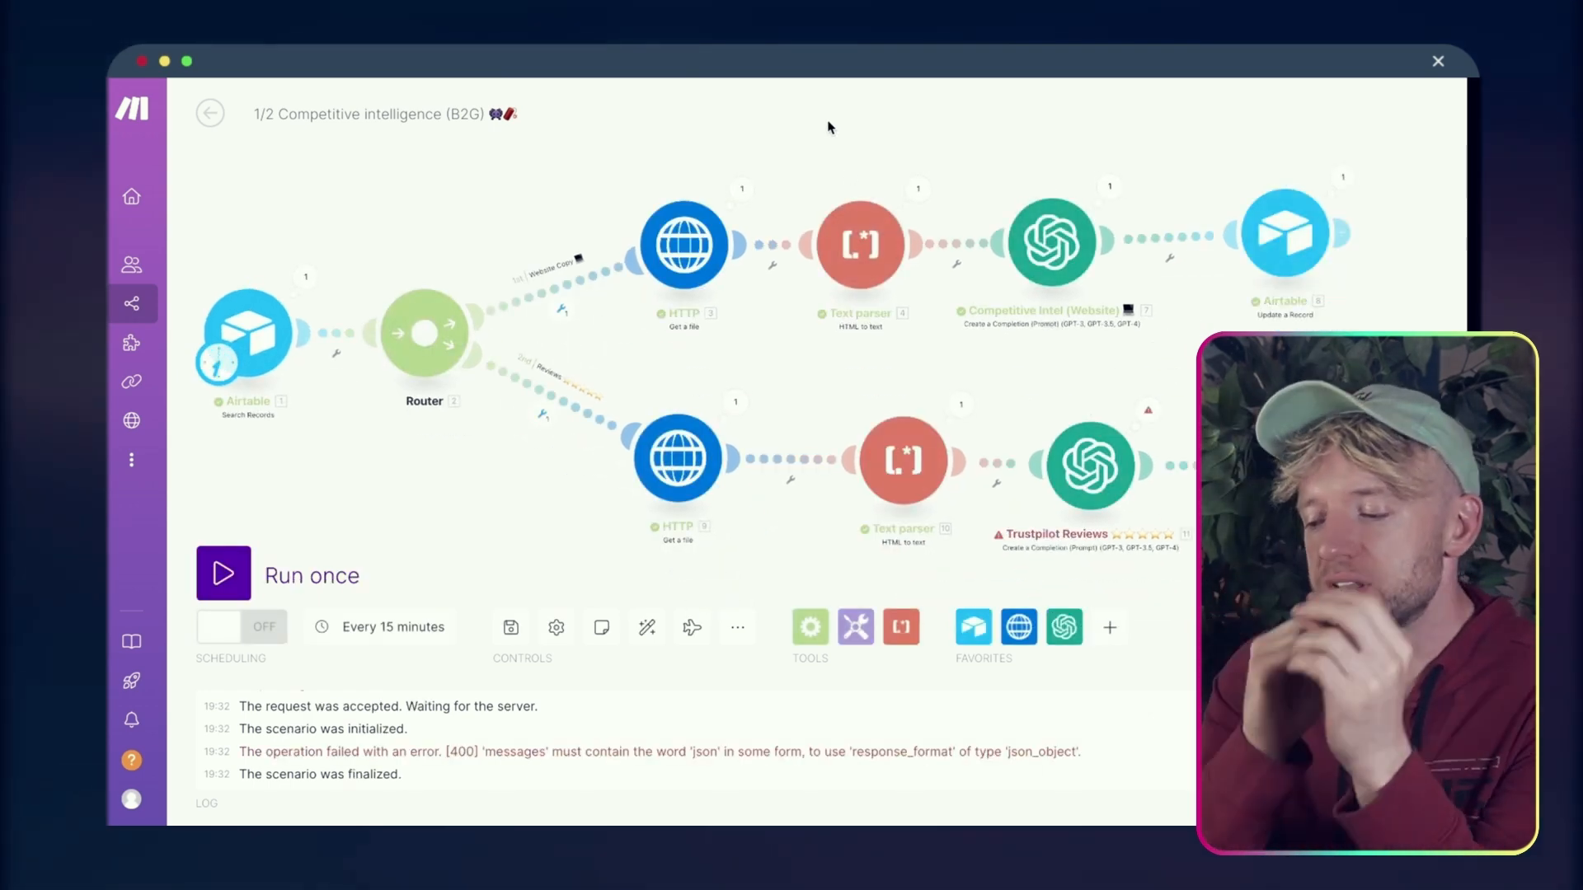
drag(1260, 404, 1009, 331)
click(834, 394)
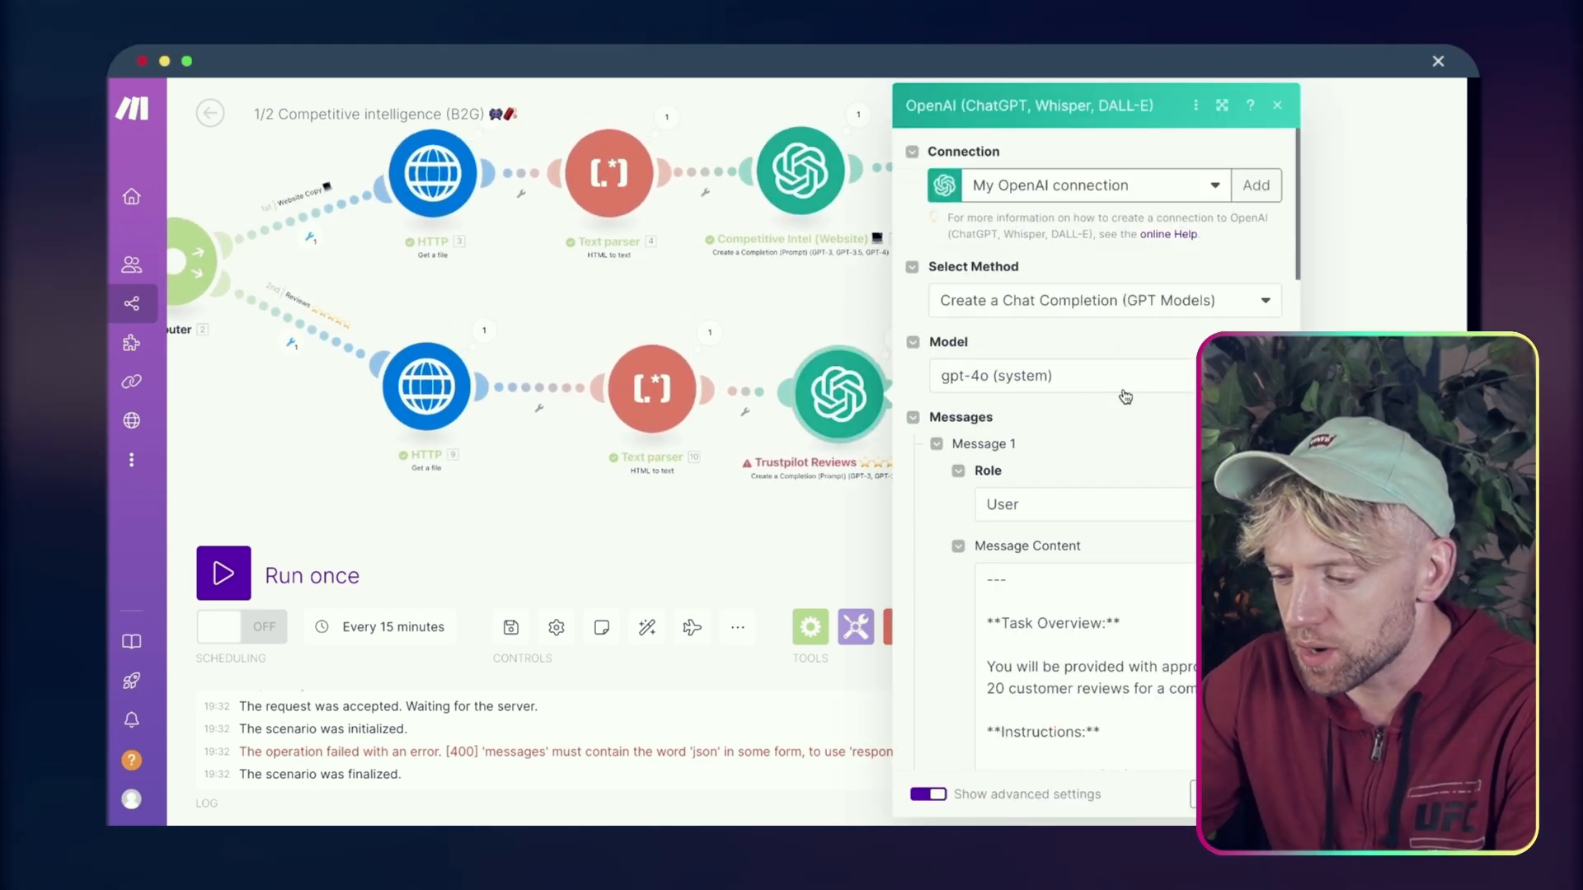
click(1126, 425)
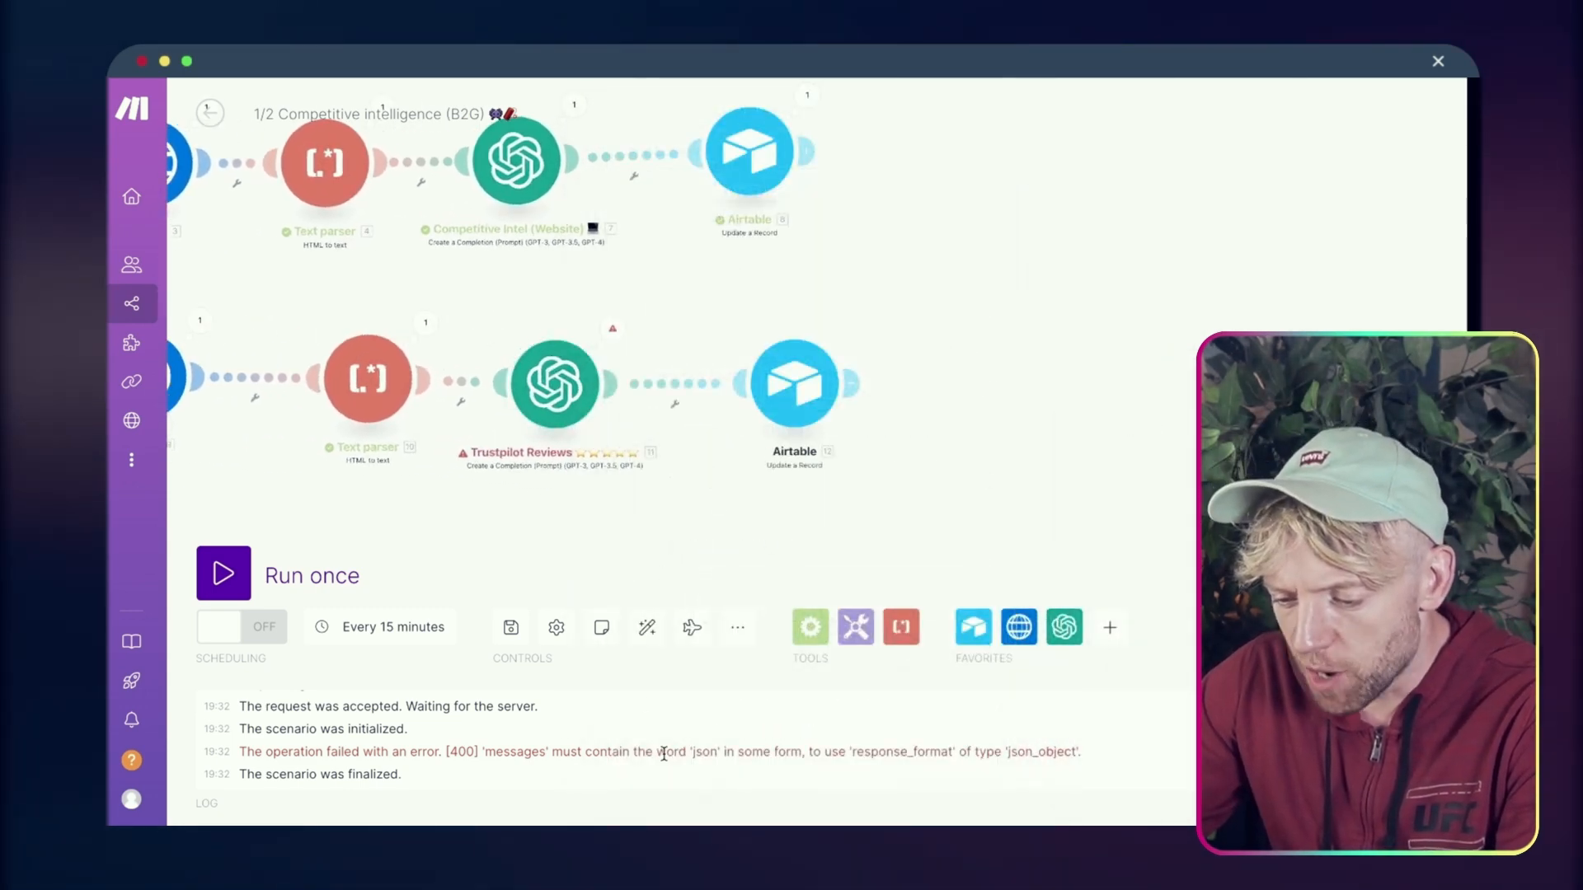
drag(601, 748, 851, 750)
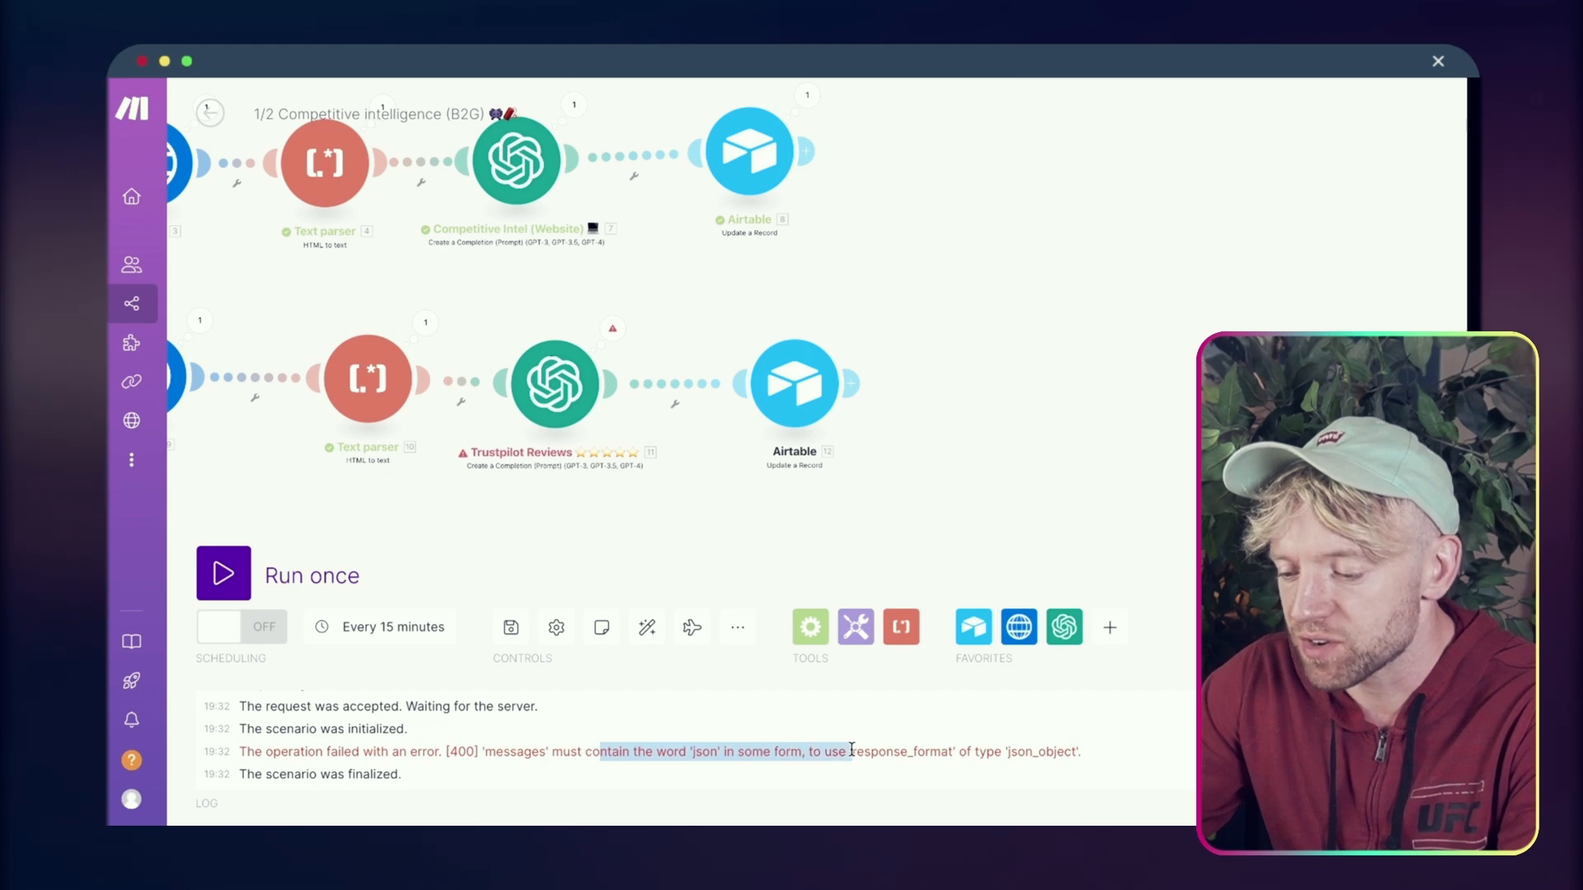
Set the Trustpilot Reviews module's Response Format to Text, save the module and run the scenario once
click(555, 383)
scroll(693, 566, down, 10)
scroll(666, 593, down, 10)
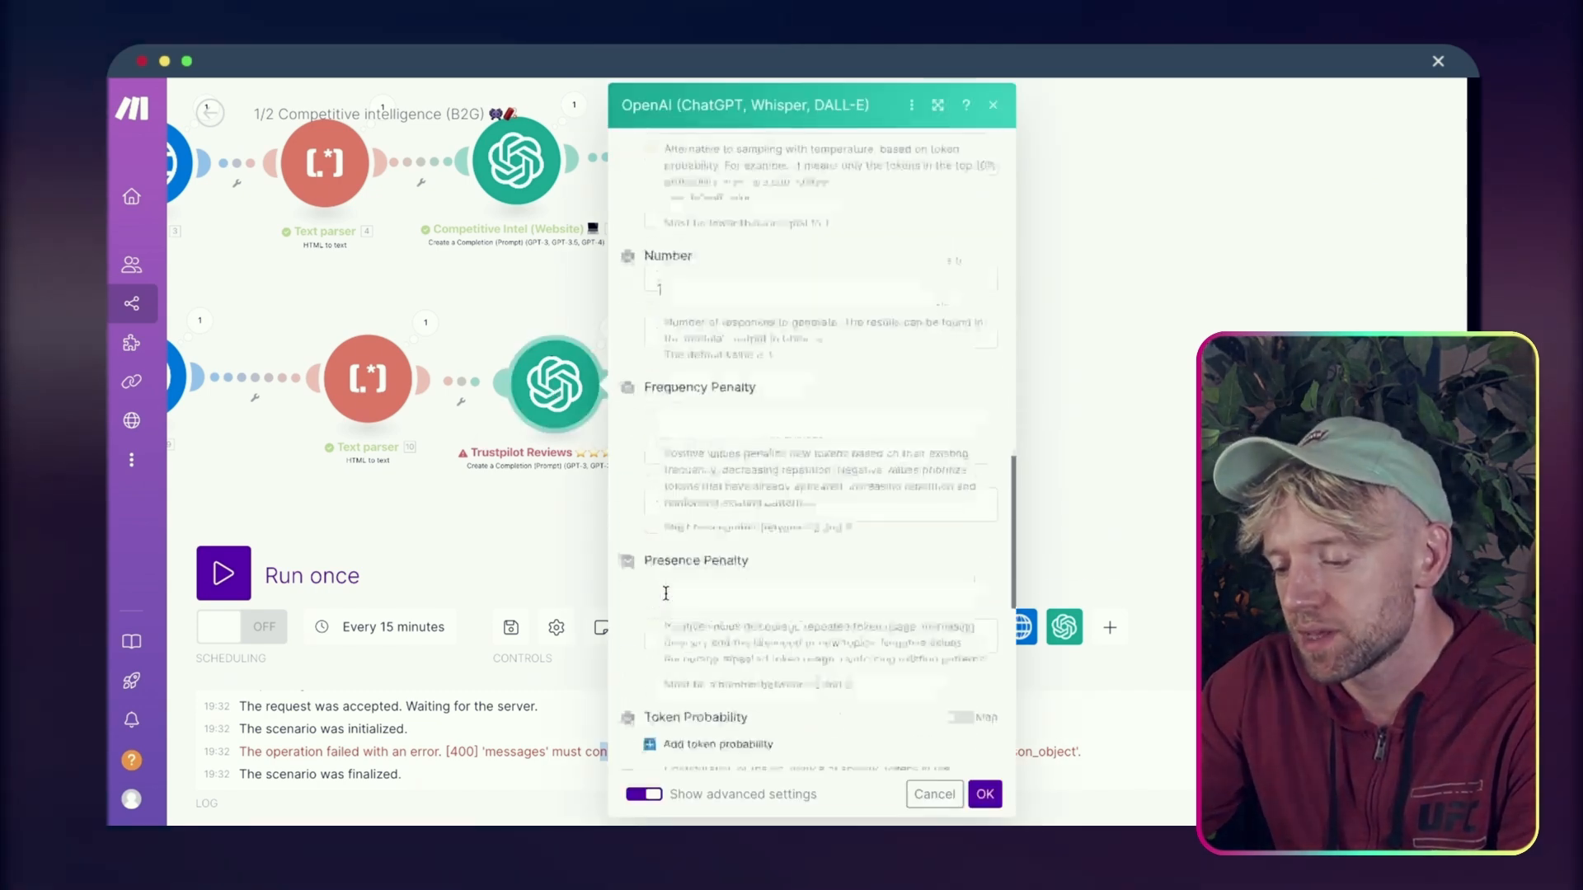
click(726, 511)
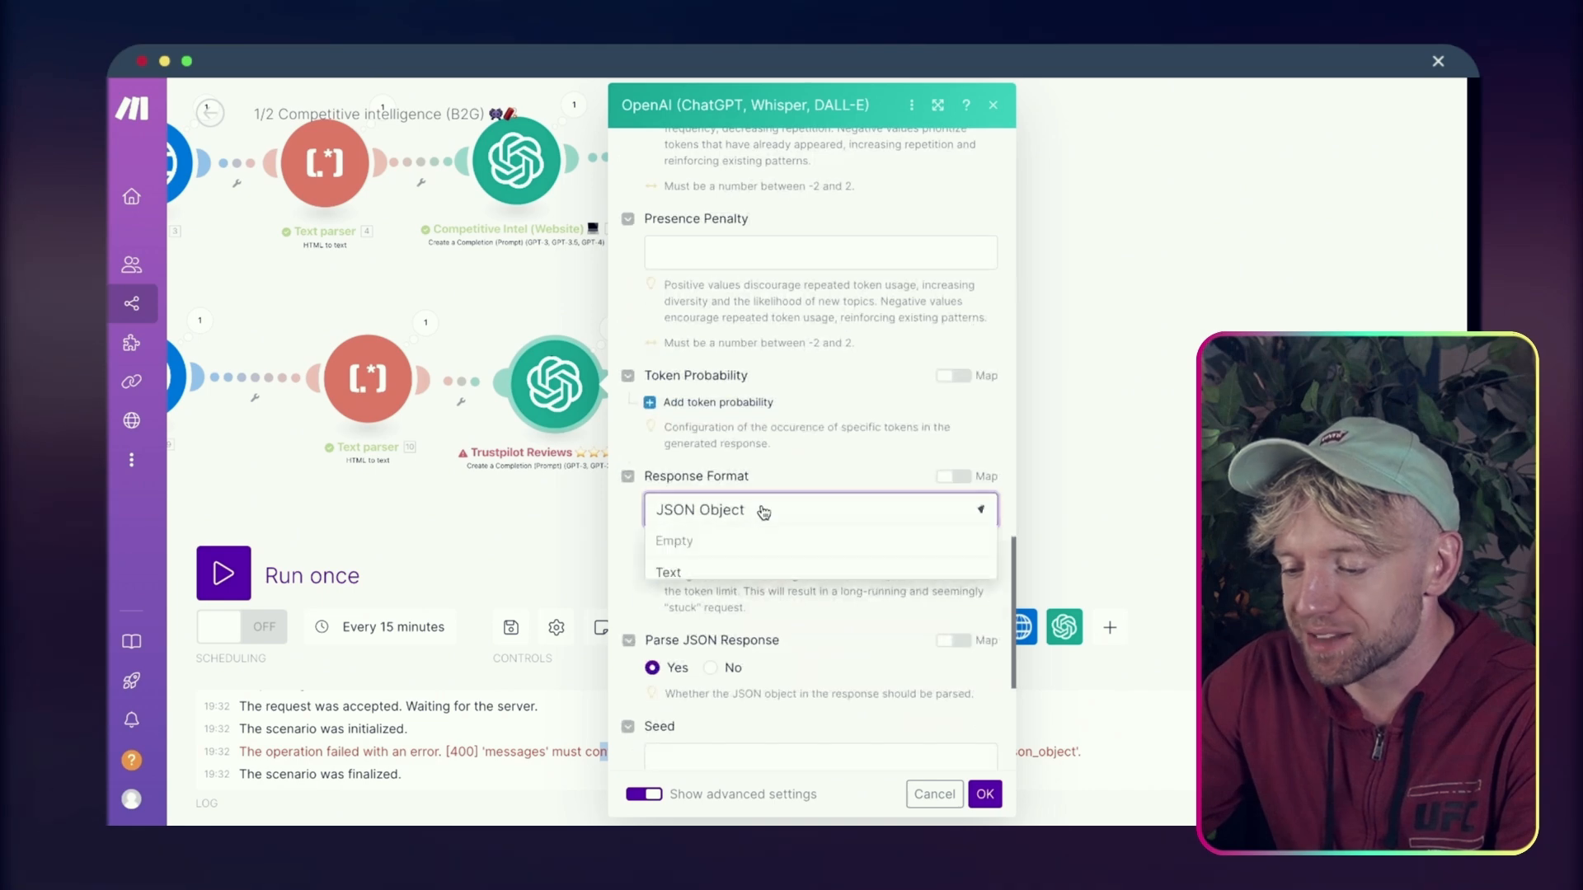
click(714, 569)
click(985, 794)
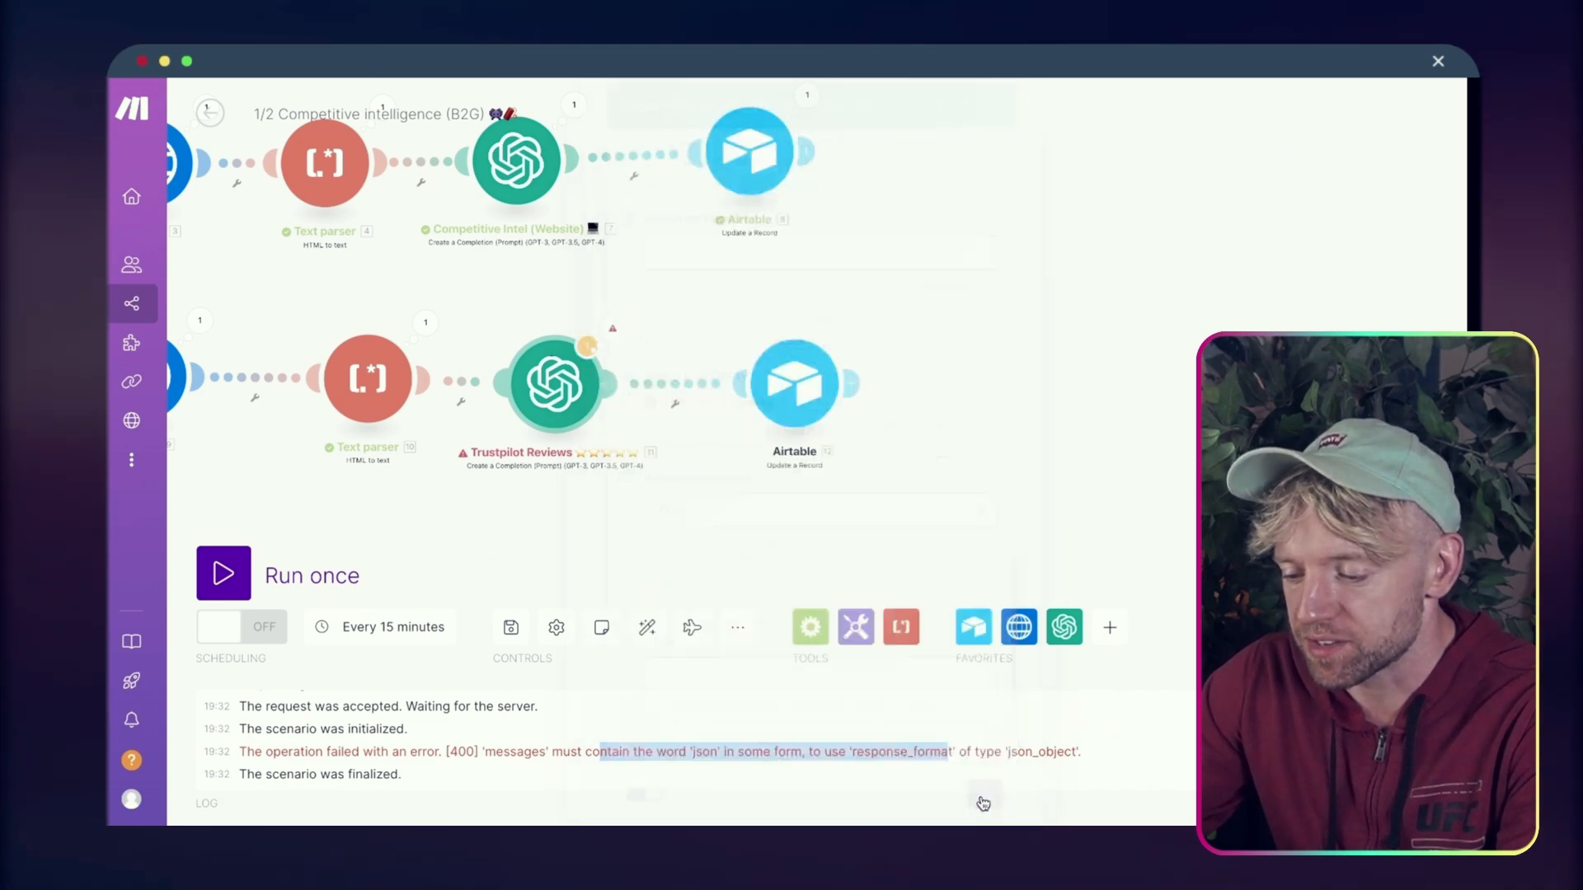
click(229, 570)
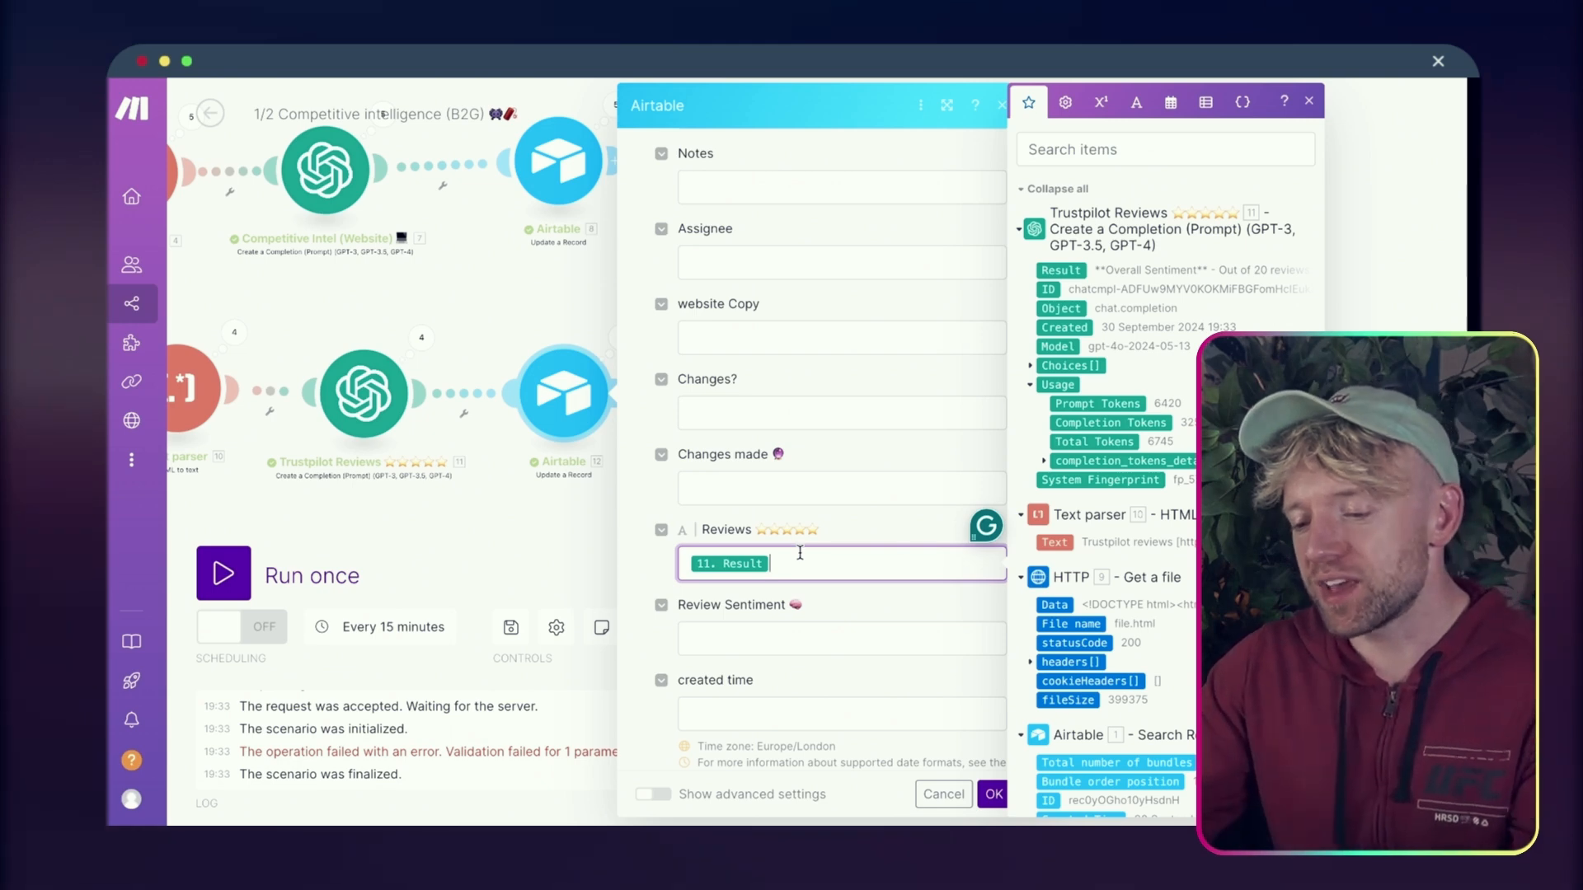
Move the Trustpilot Reviews Result mapping from Reviews to Review Sentiment in that route's Airtable module and save it
click(768, 639)
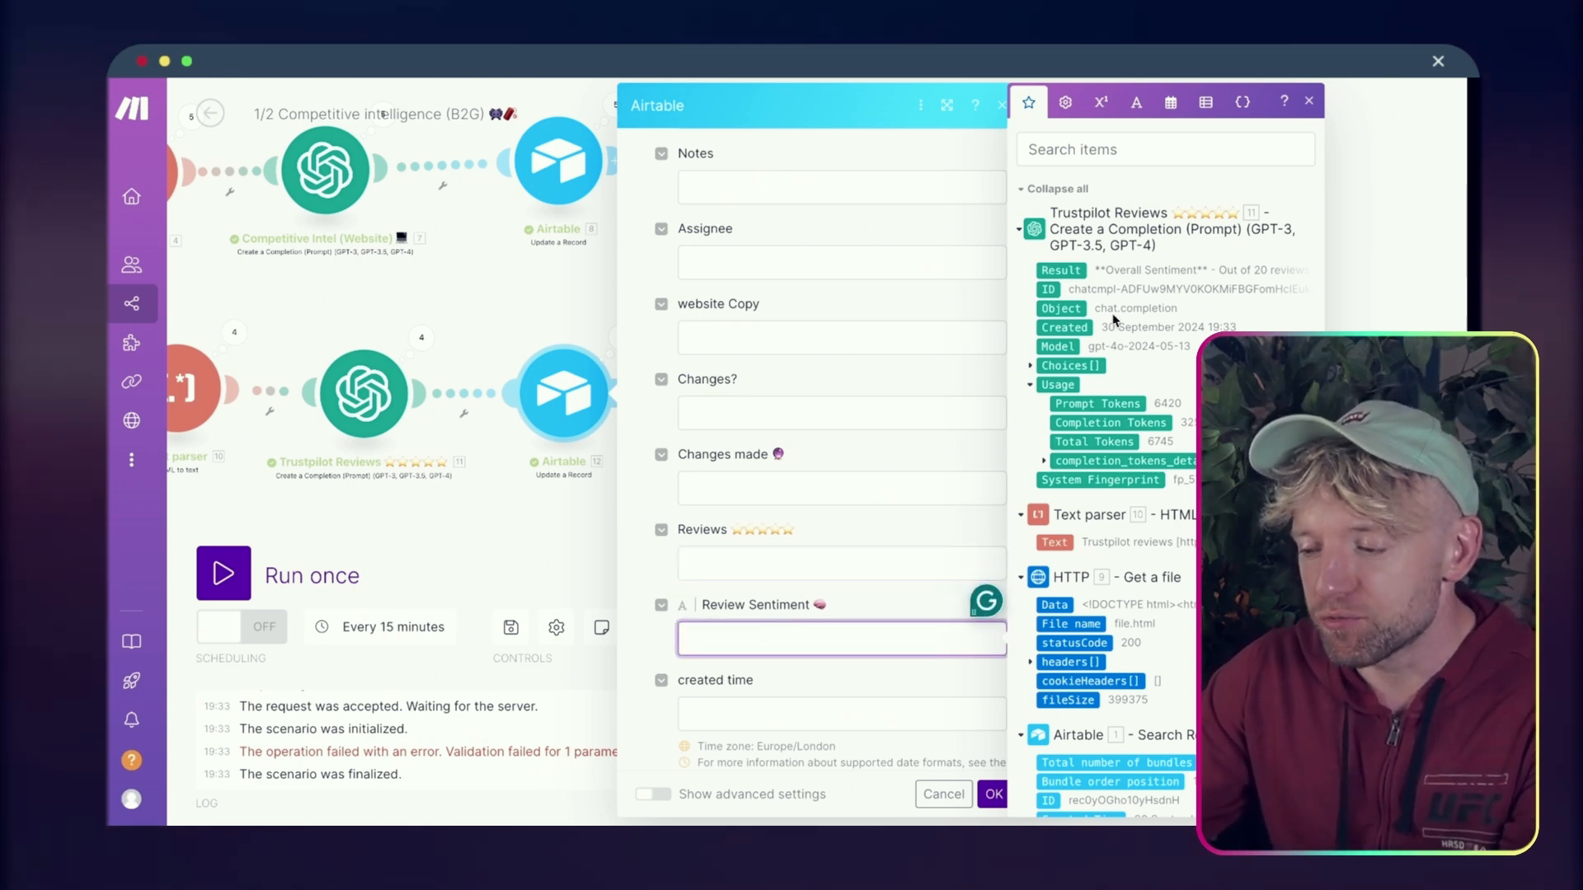
click(994, 794)
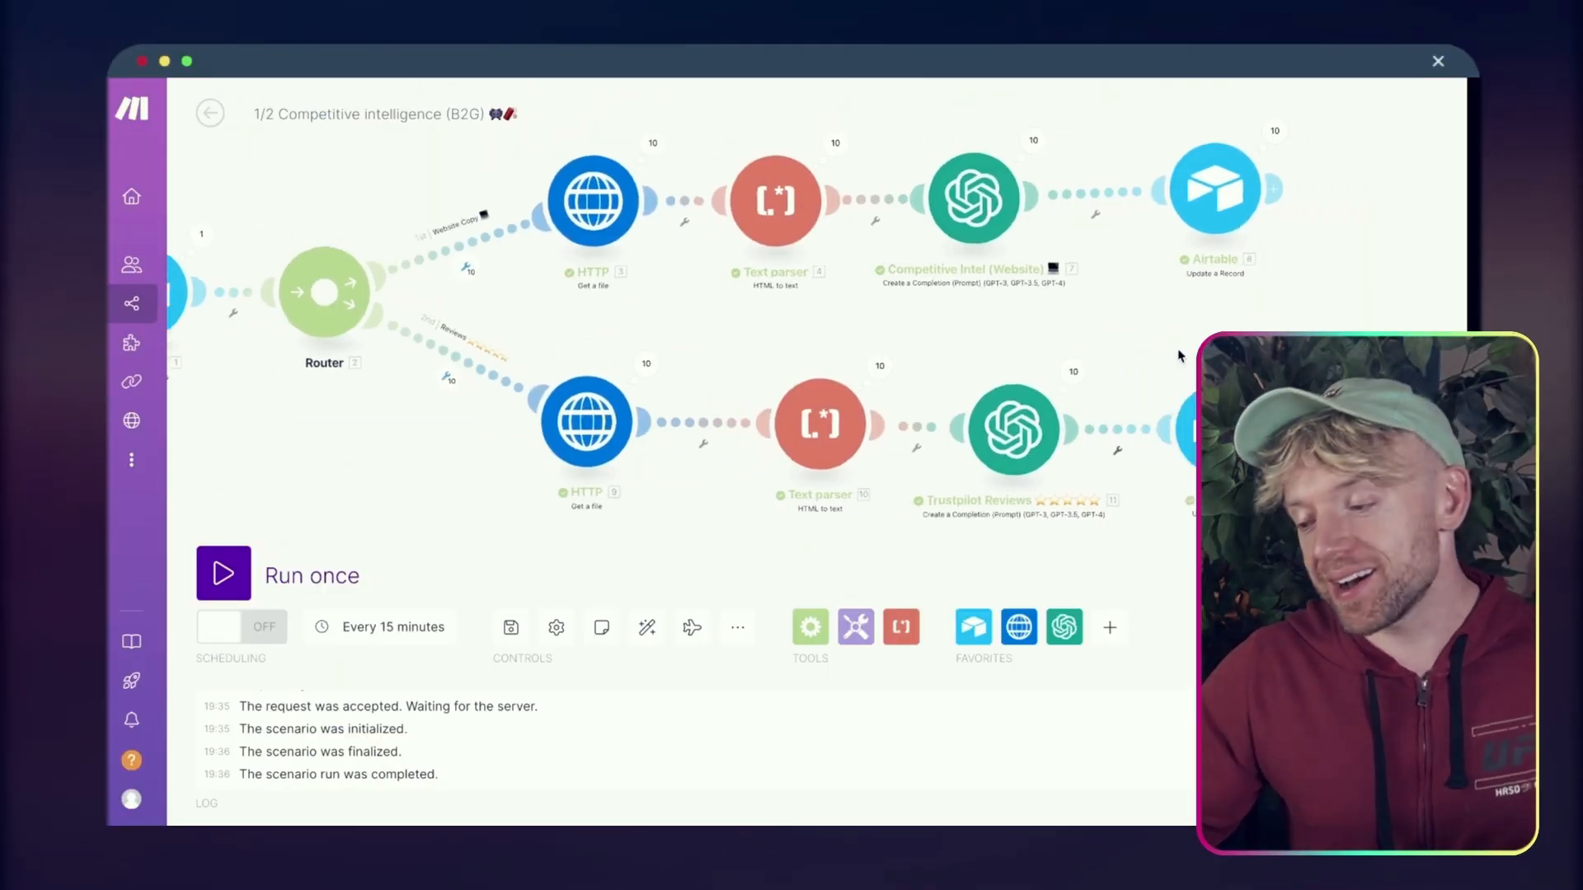
drag(1186, 356, 1117, 342)
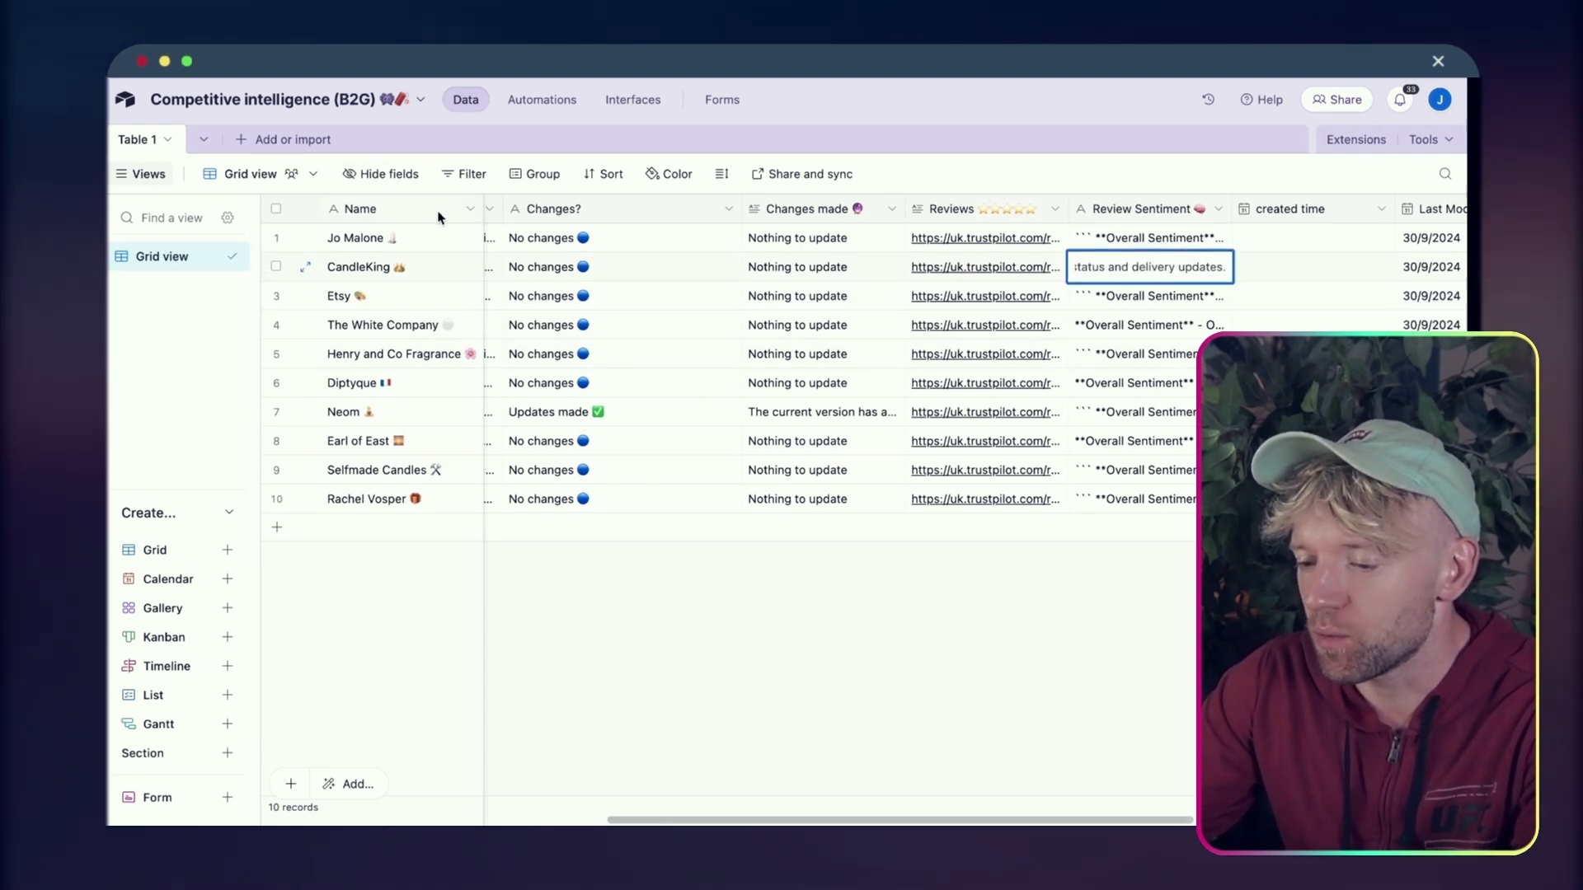
In the Airtable base, examine the CandleKing record's Review Sentiment text, including its sentiment breakdown and common complaints, and close the record
click(306, 270)
scroll(707, 600, down, 10)
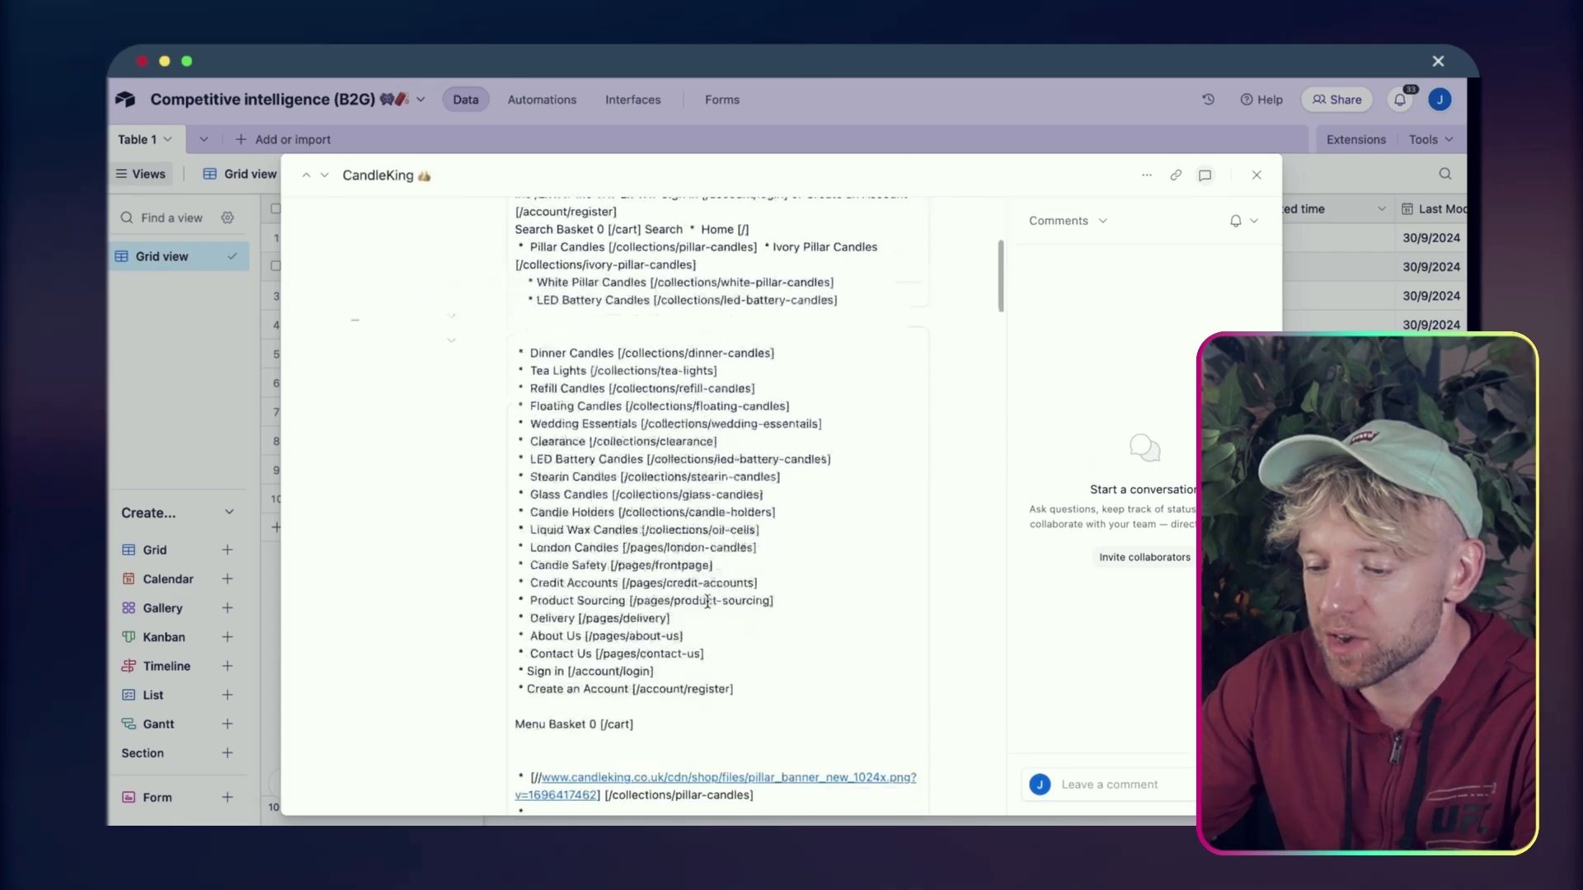
scroll(707, 600, down, 15)
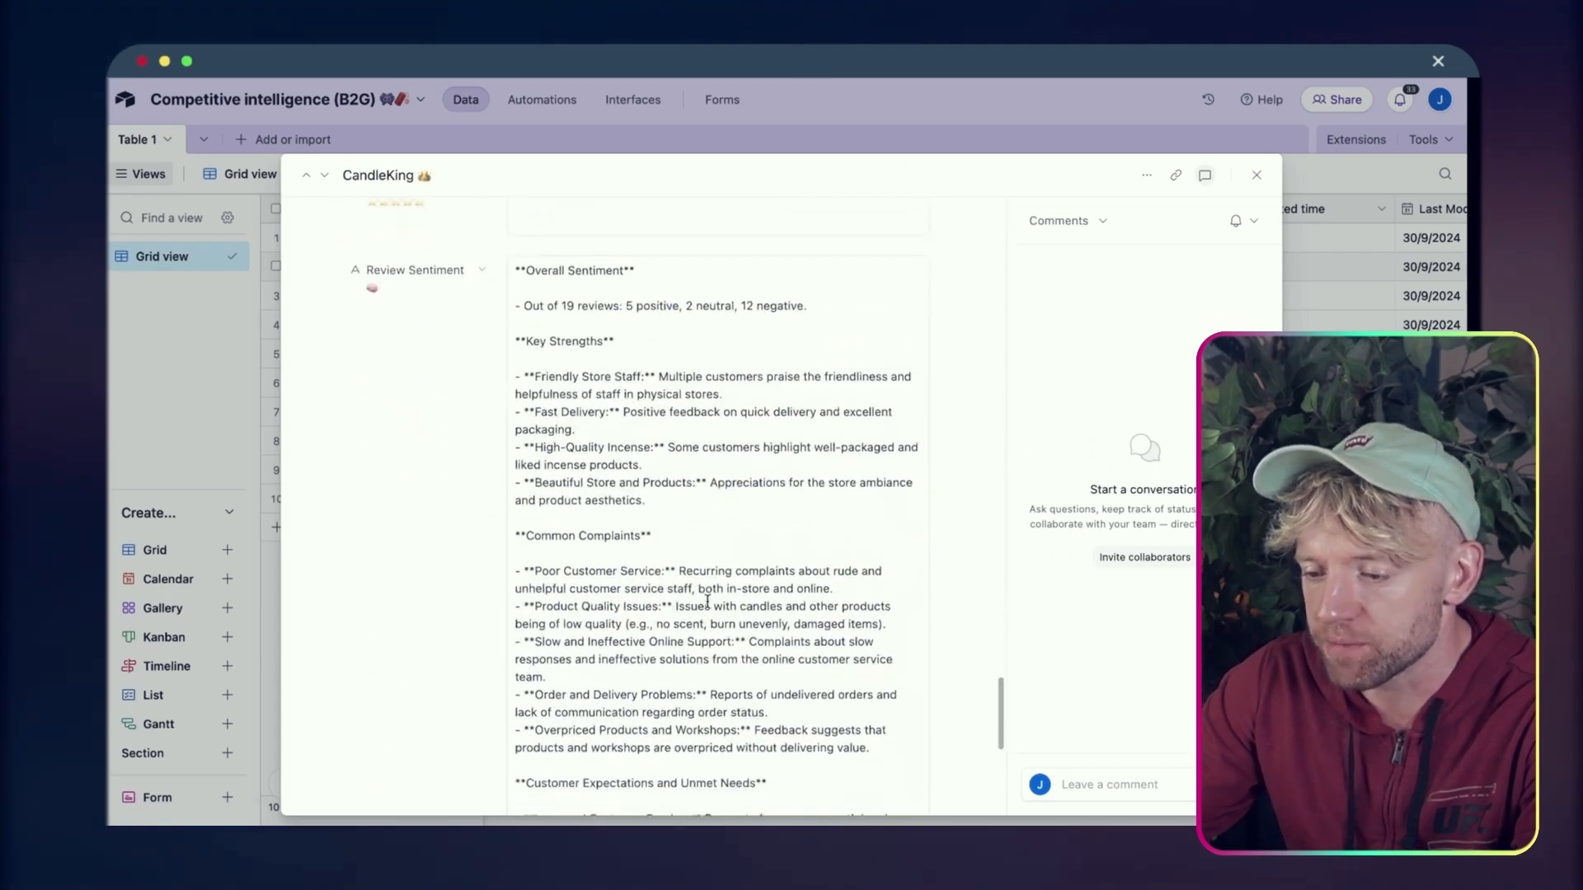
scroll(707, 603, down, 2)
click(632, 217)
double_click(663, 220)
click(686, 217)
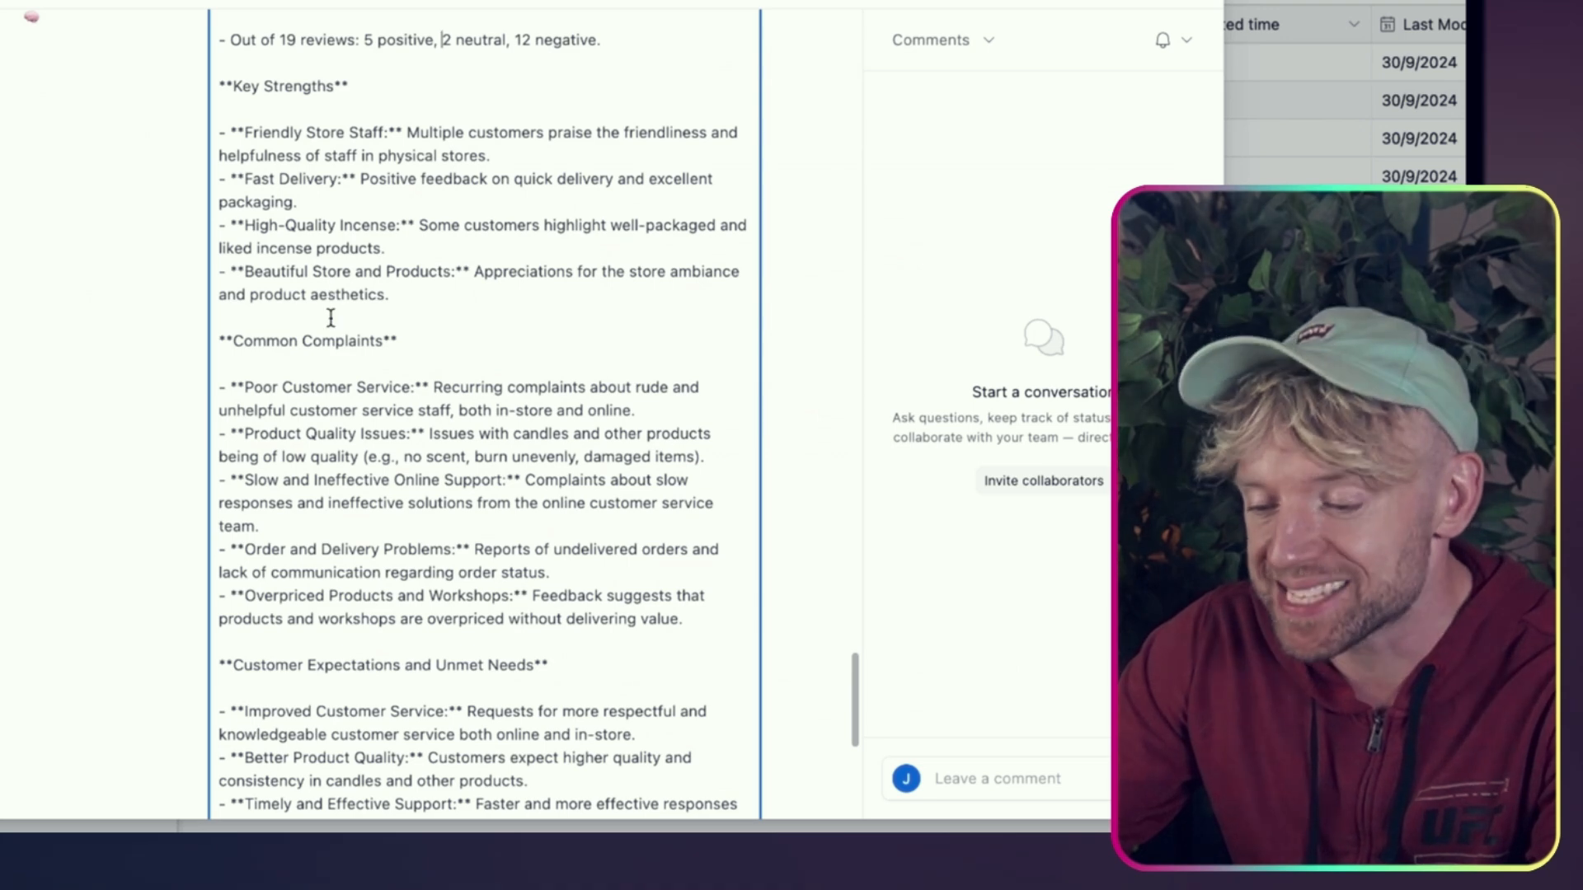
scroll(328, 318, down, 4)
click(307, 236)
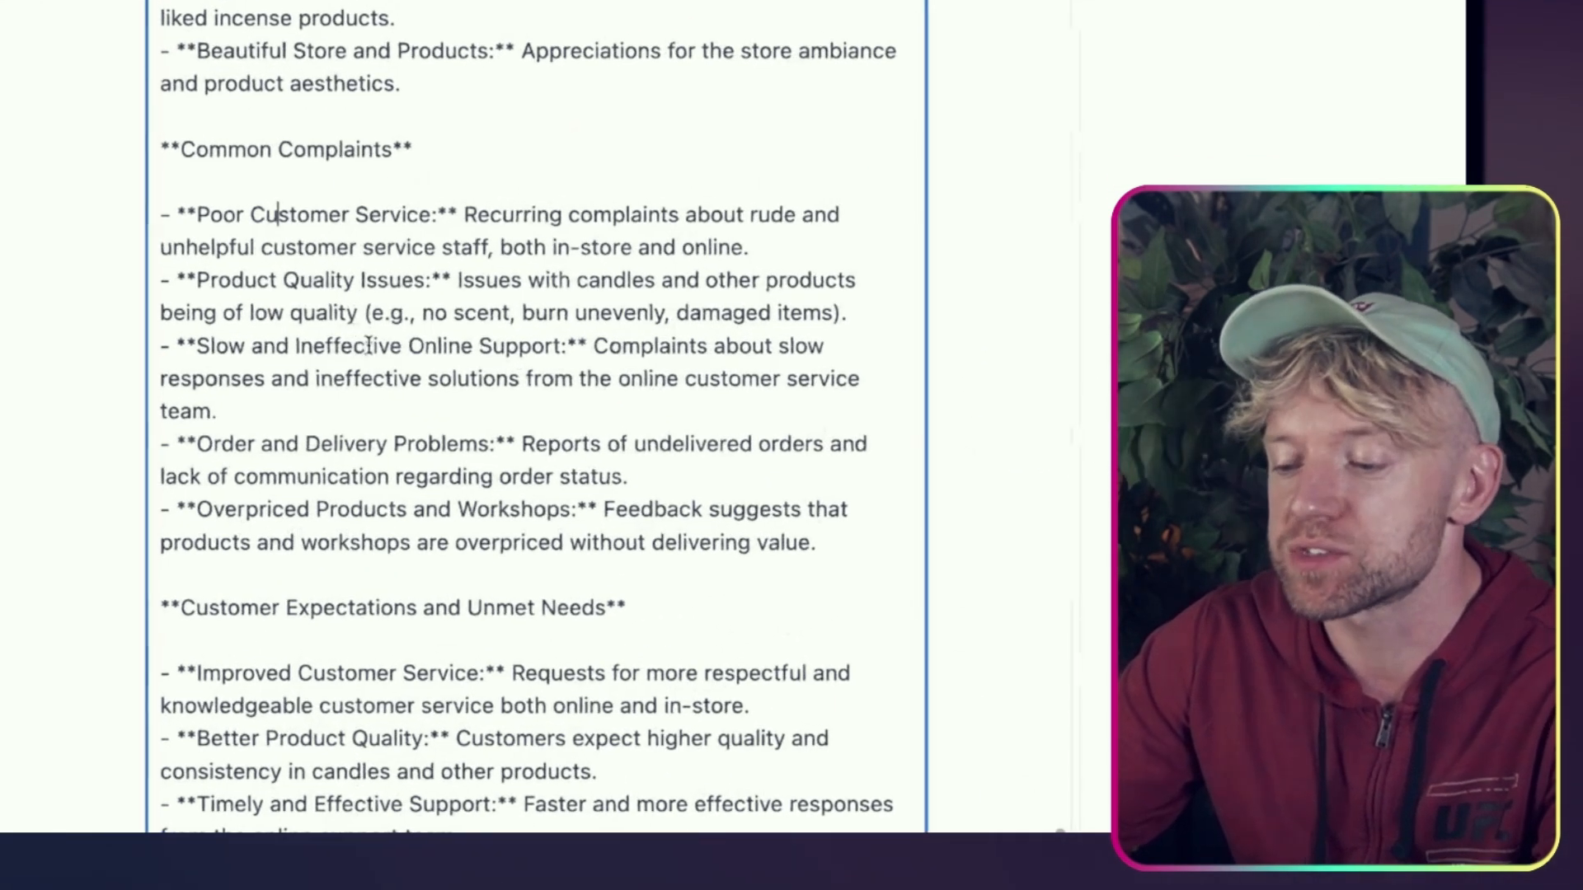
drag(551, 345, 350, 346)
click(314, 409)
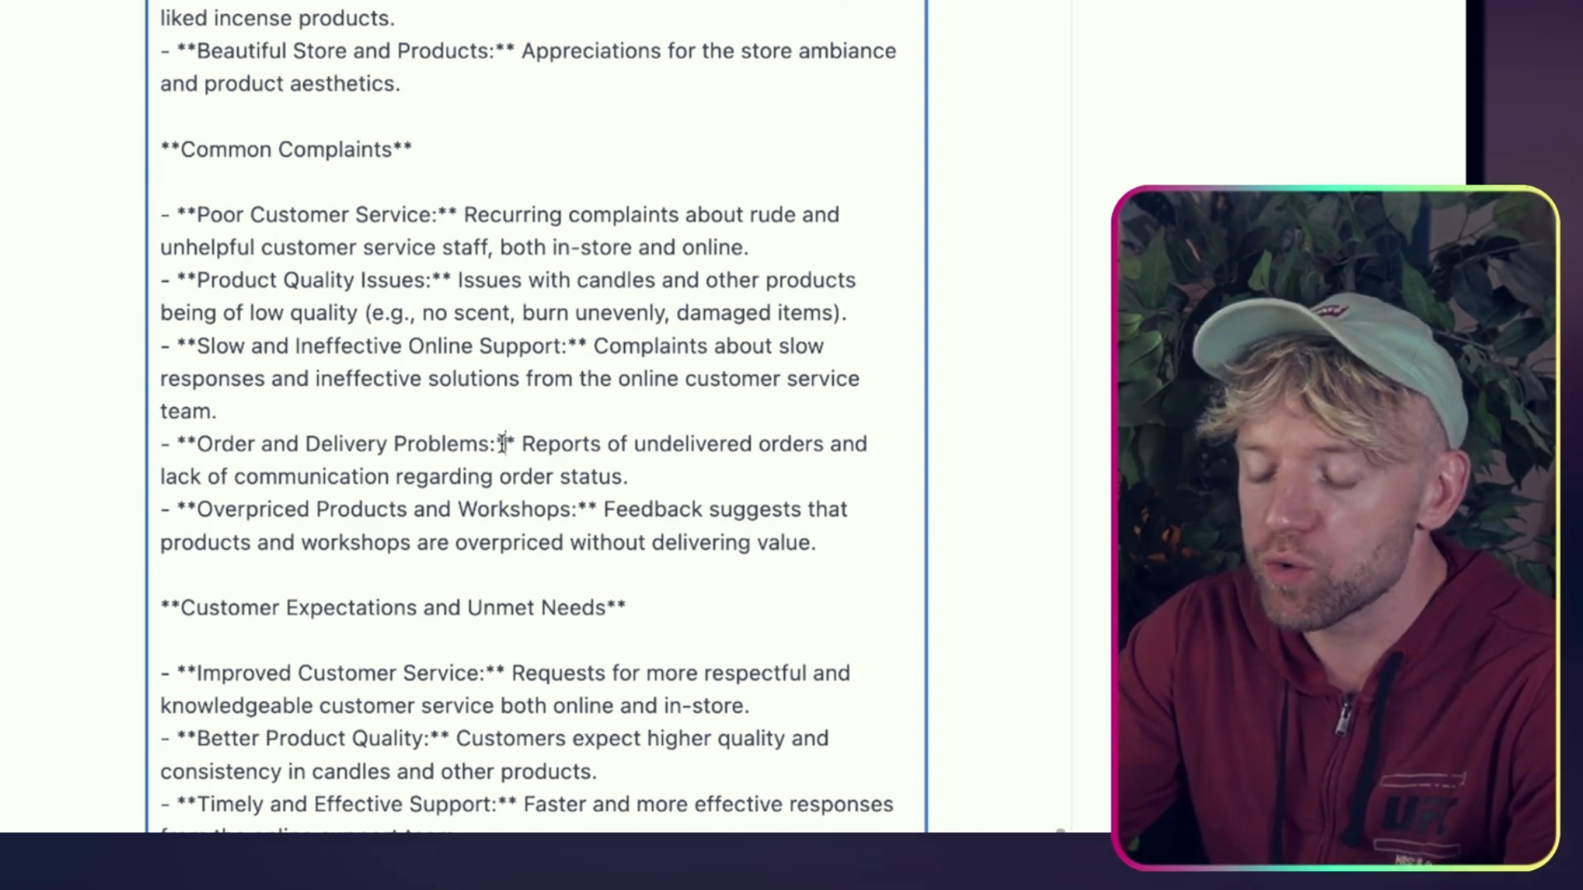
drag(506, 442, 173, 444)
click(382, 505)
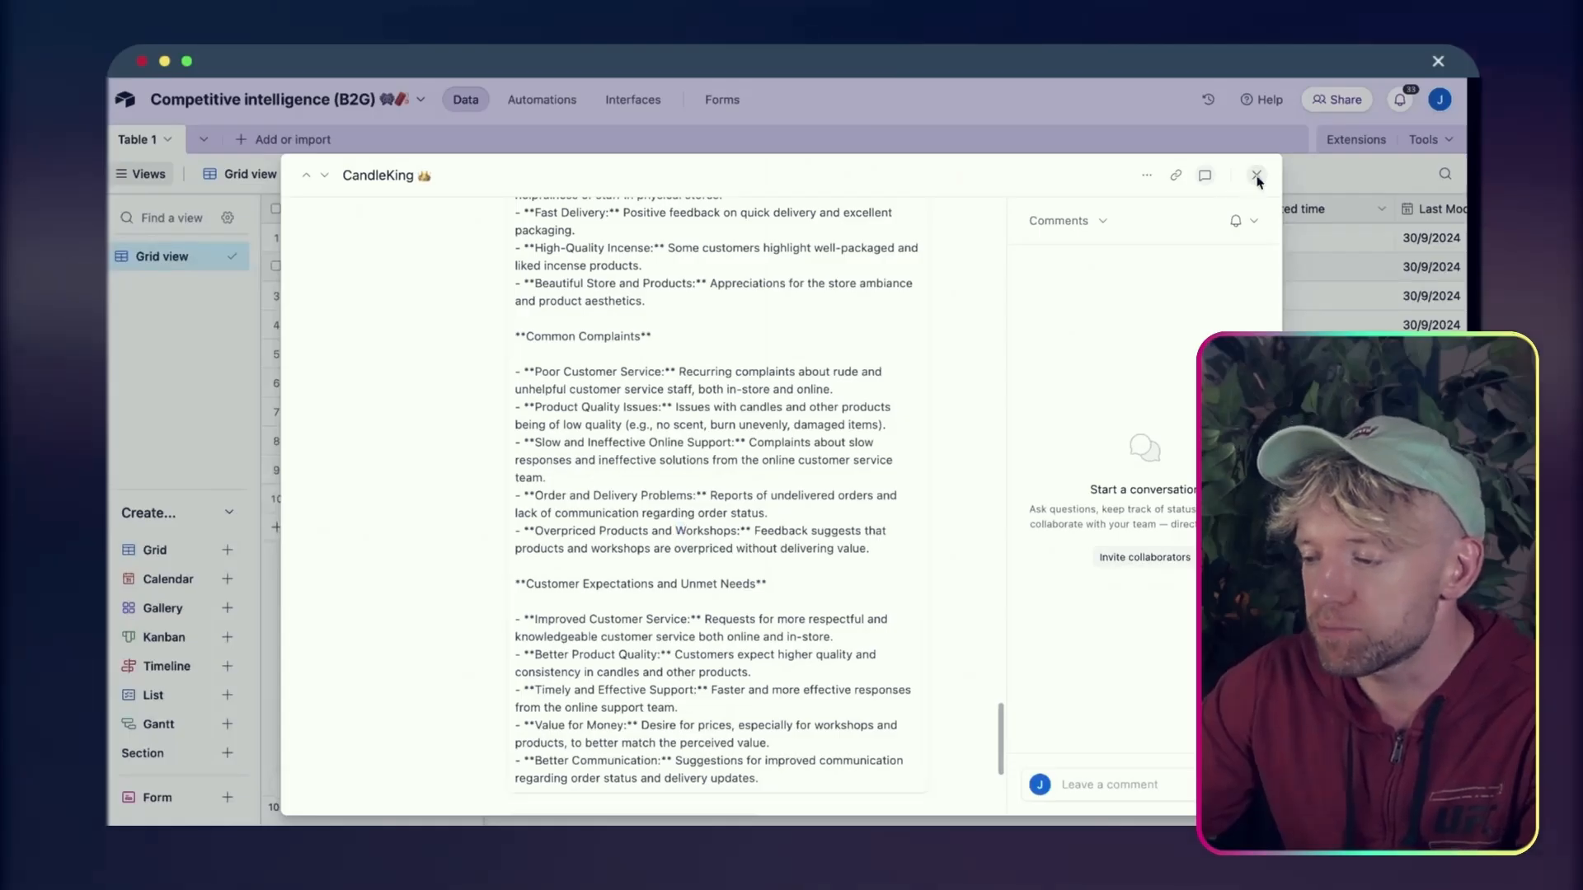
click(1255, 174)
Examine the Neom record's Review Sentiment text, including the common complaints and the customers' unmet needs, and close the record
click(311, 411)
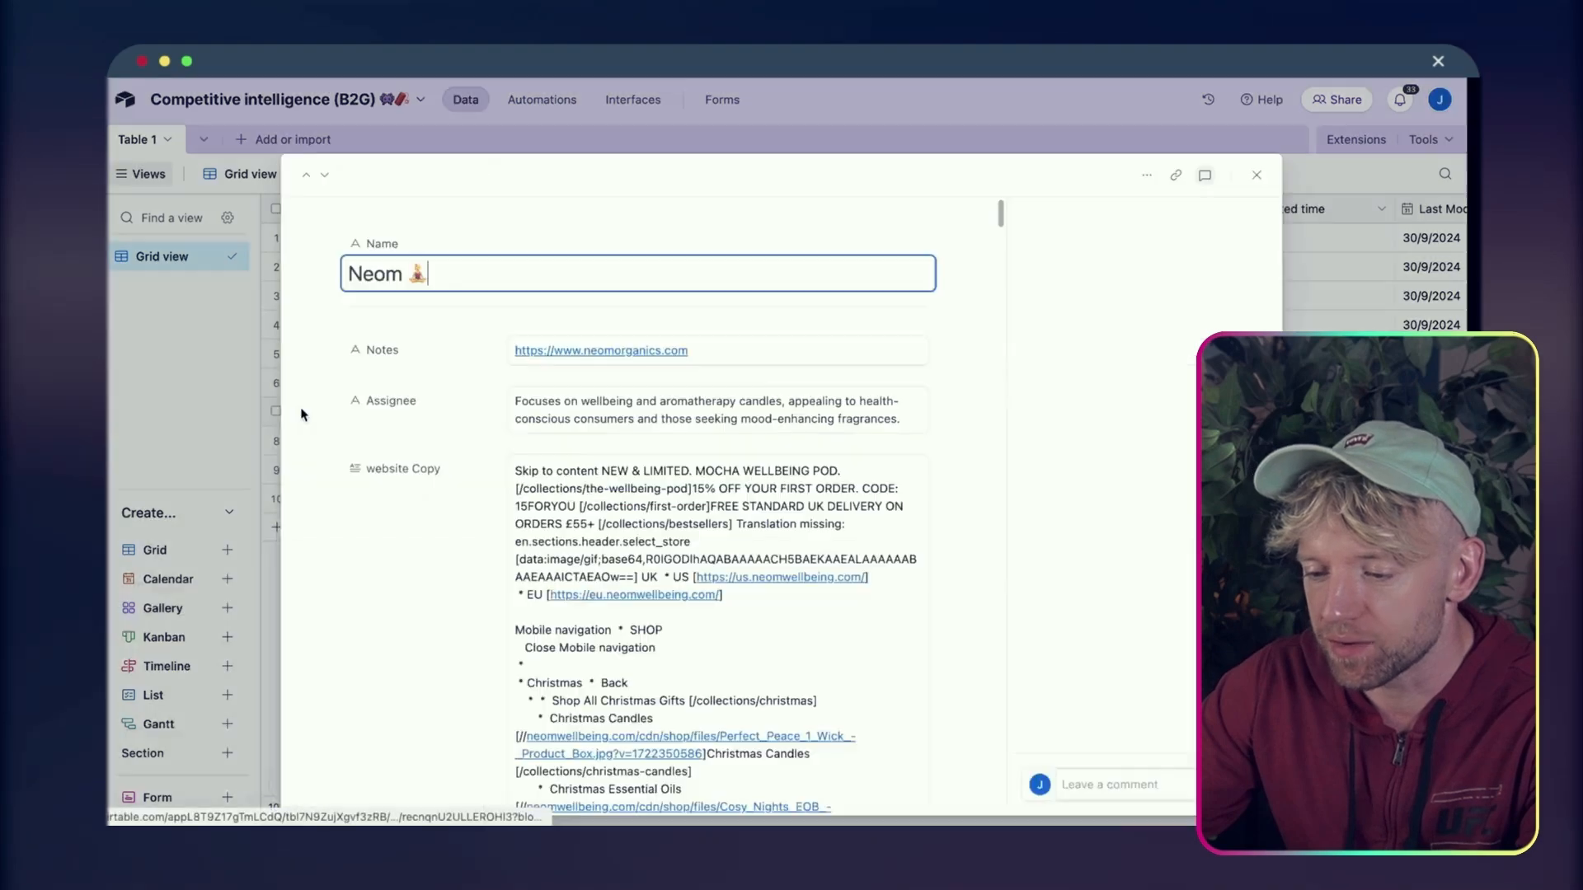
scroll(503, 623, down, 10)
scroll(499, 624, down, 15)
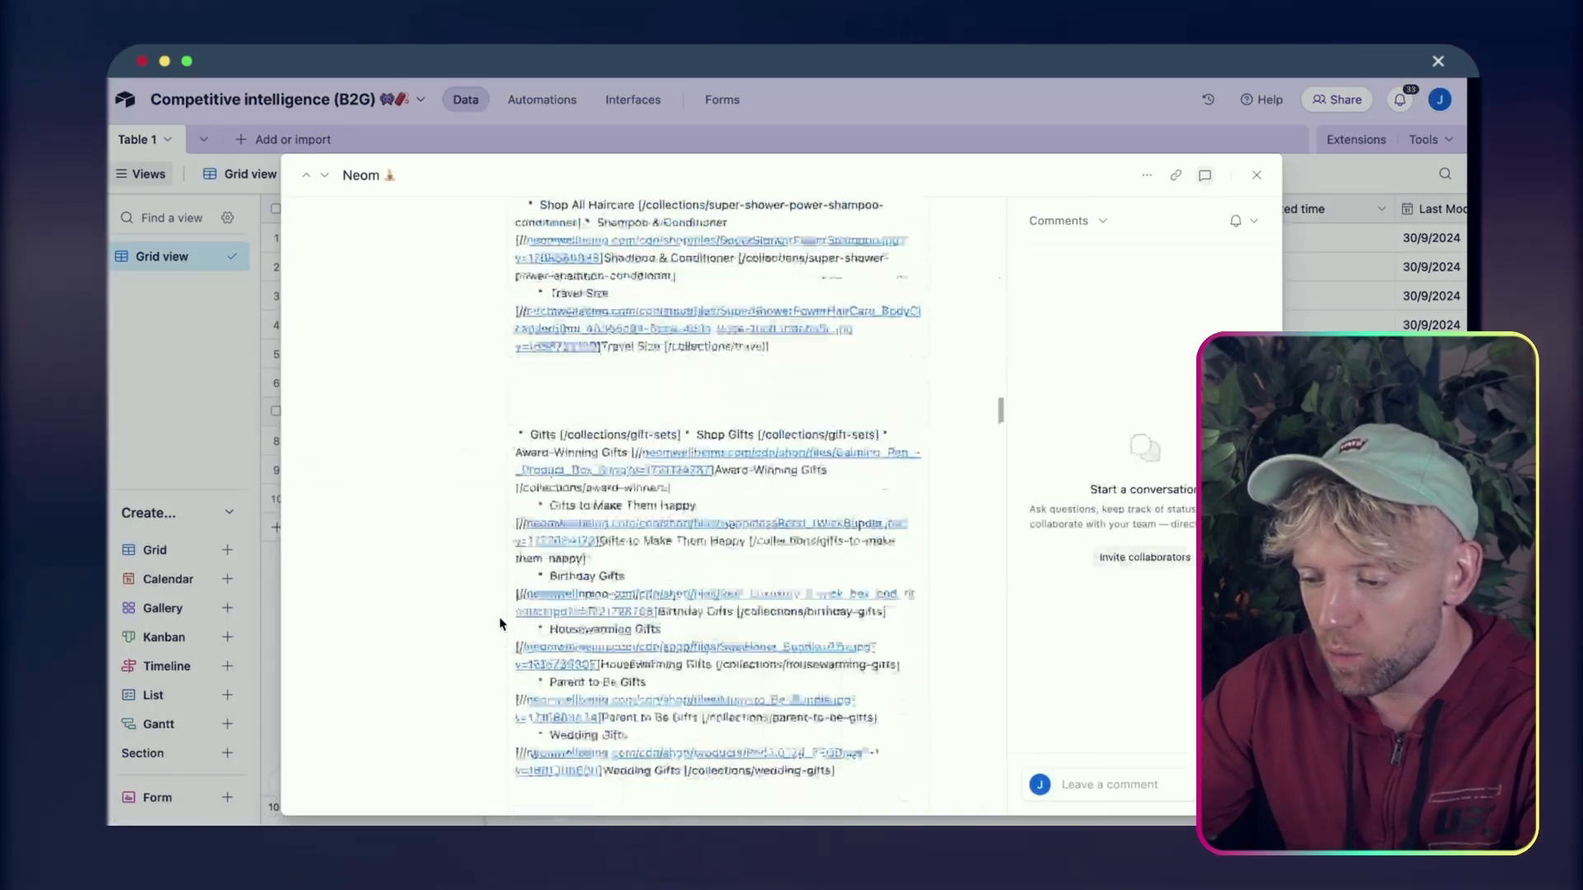
scroll(500, 624, down, 15)
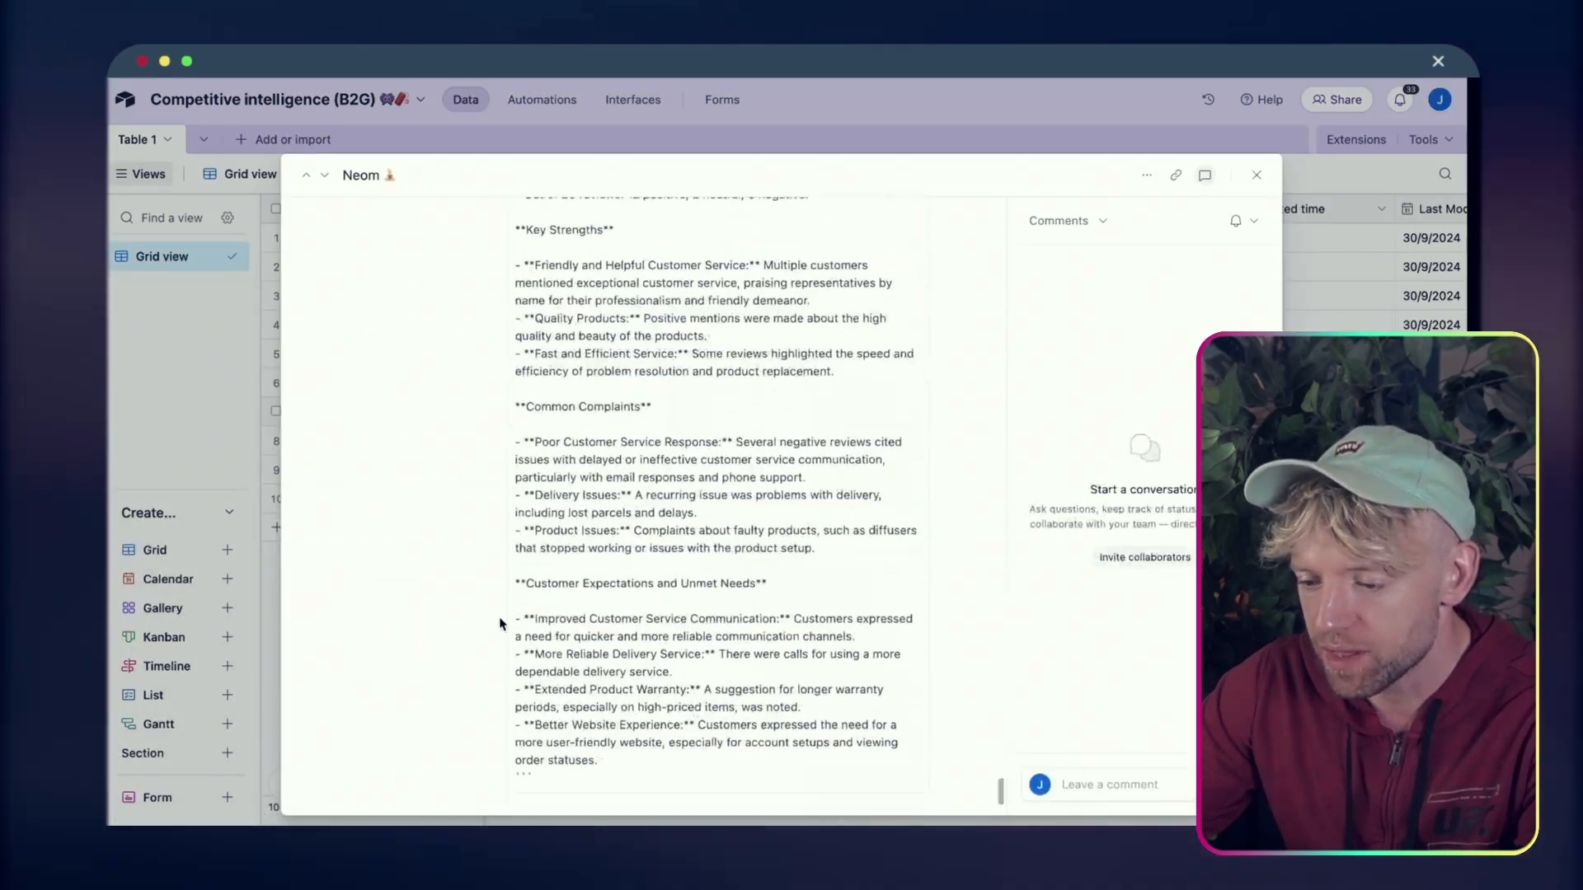
scroll(614, 569, down, 3)
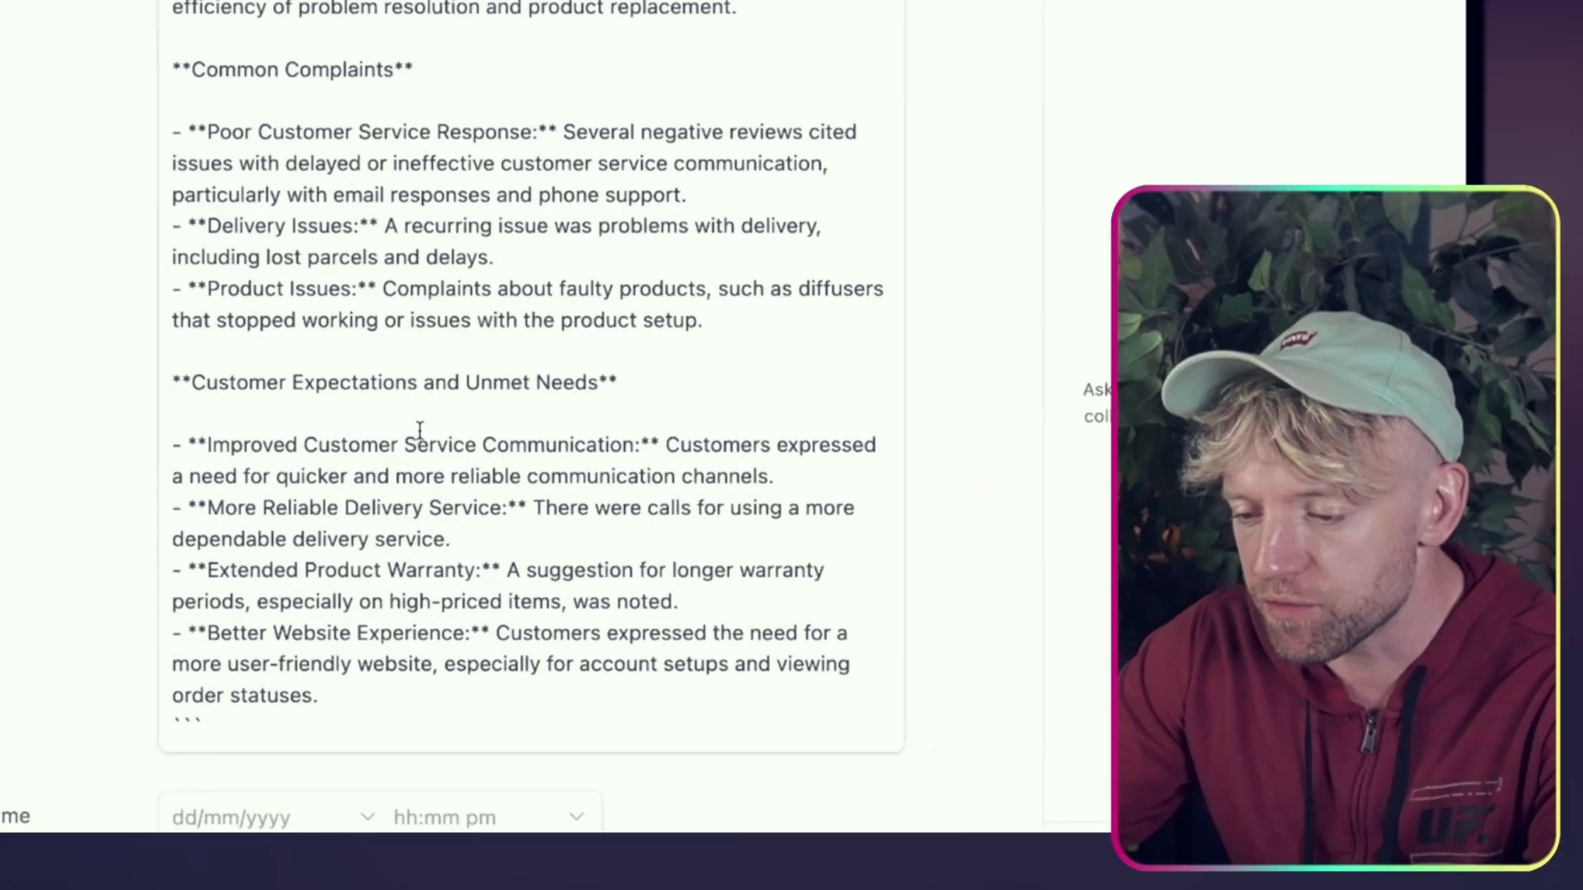
drag(636, 496, 721, 500)
click(454, 418)
drag(251, 132, 537, 131)
click(311, 163)
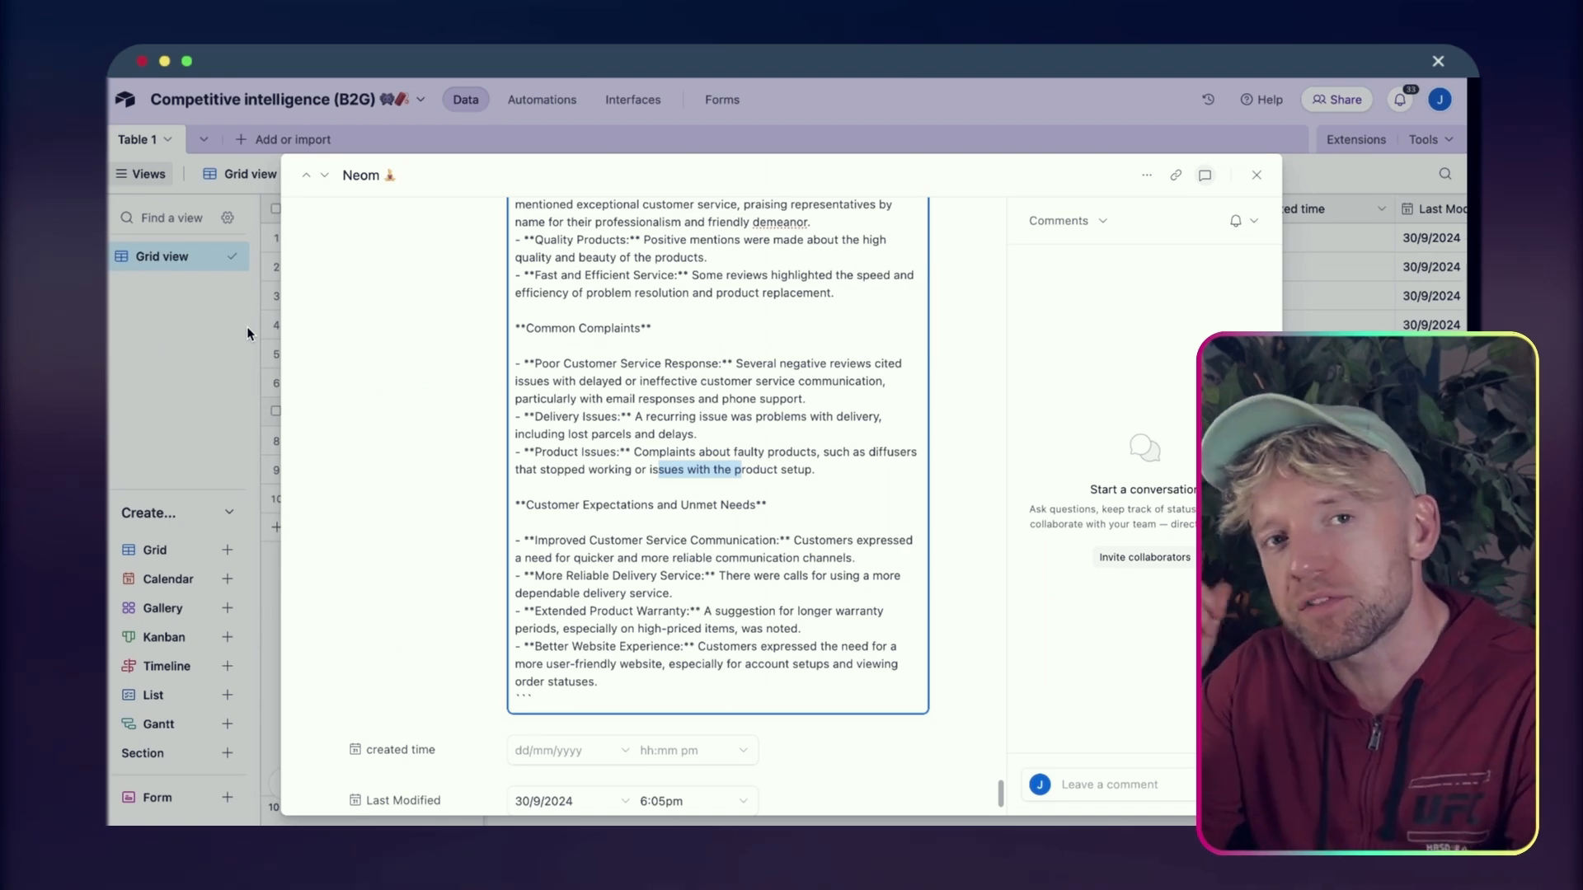
click(216, 334)
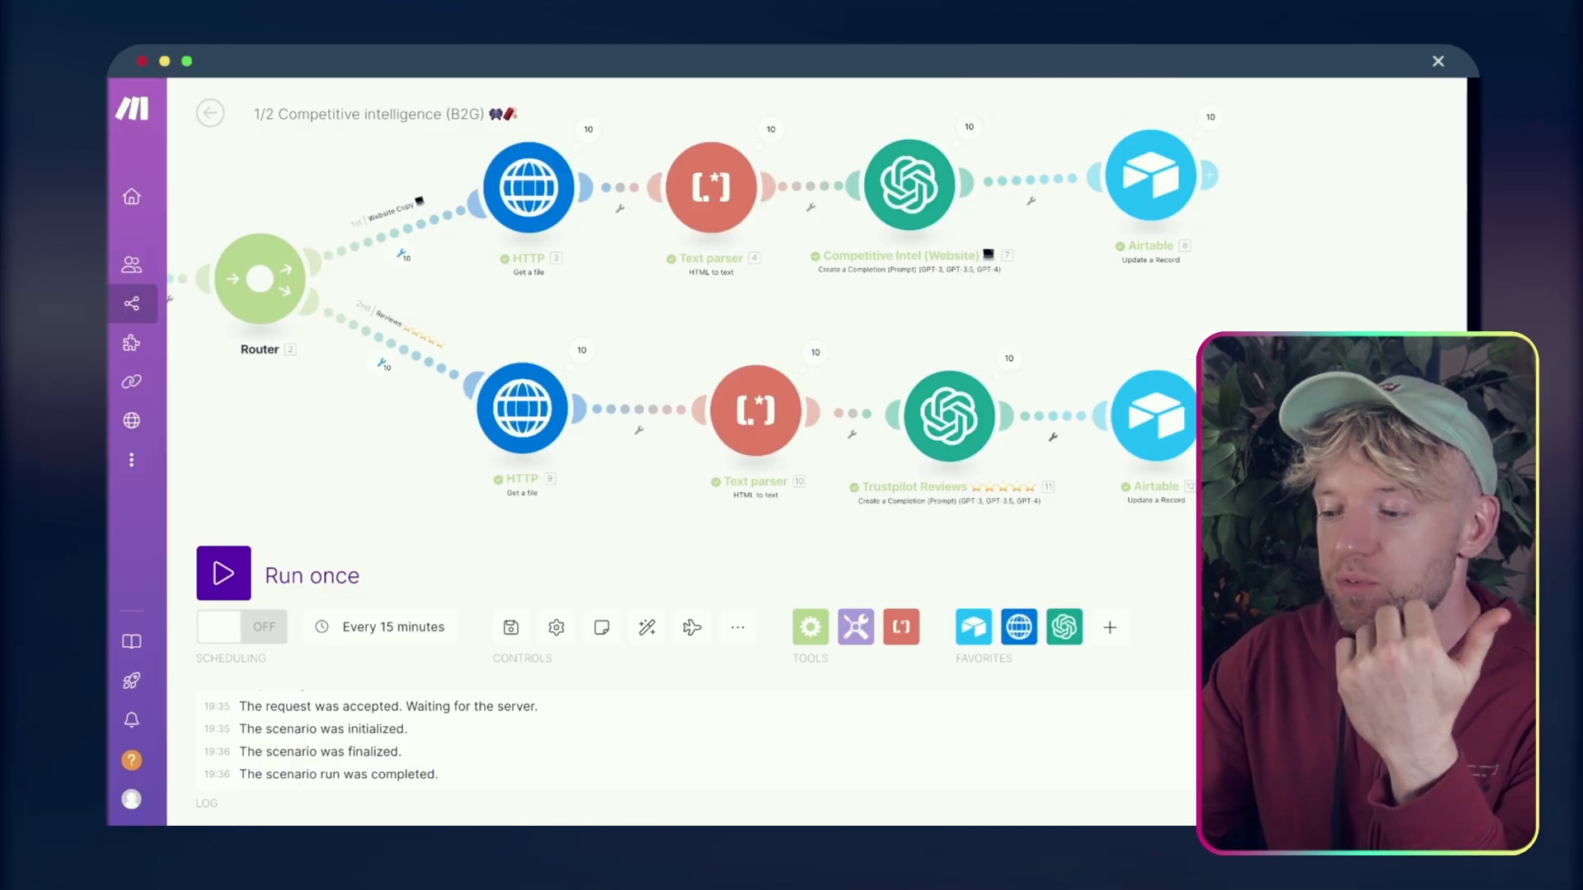
In Make's Competitor Intelligence [Weekly 2/2] scenario, look over the module chain and the second Airtable Search Records module's output bundles
drag(1158, 350, 1108, 344)
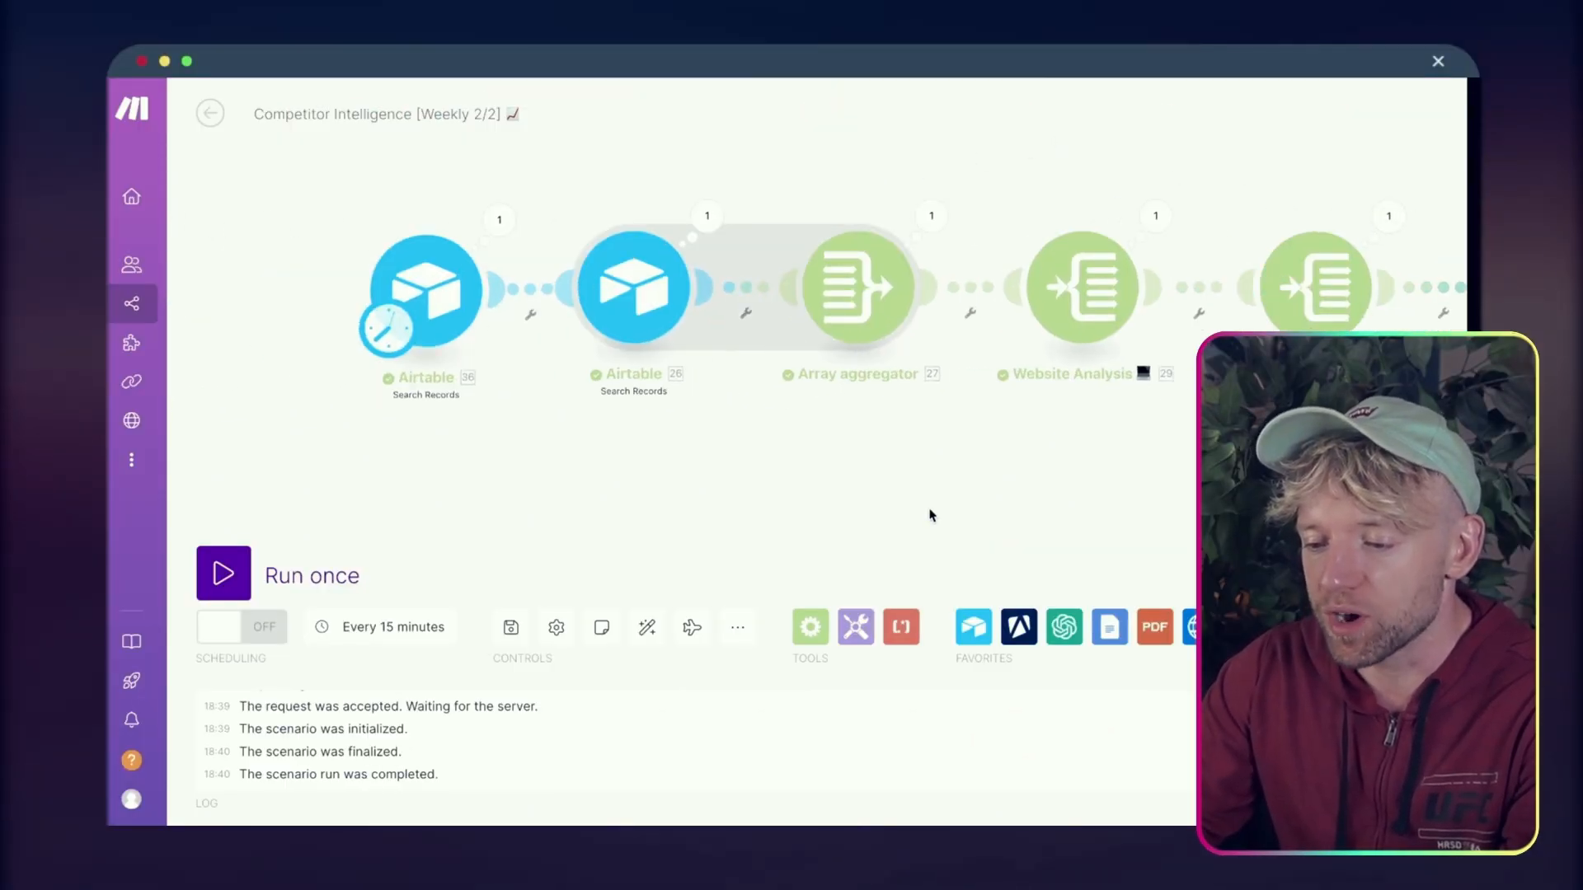
scroll(879, 470, down, 2)
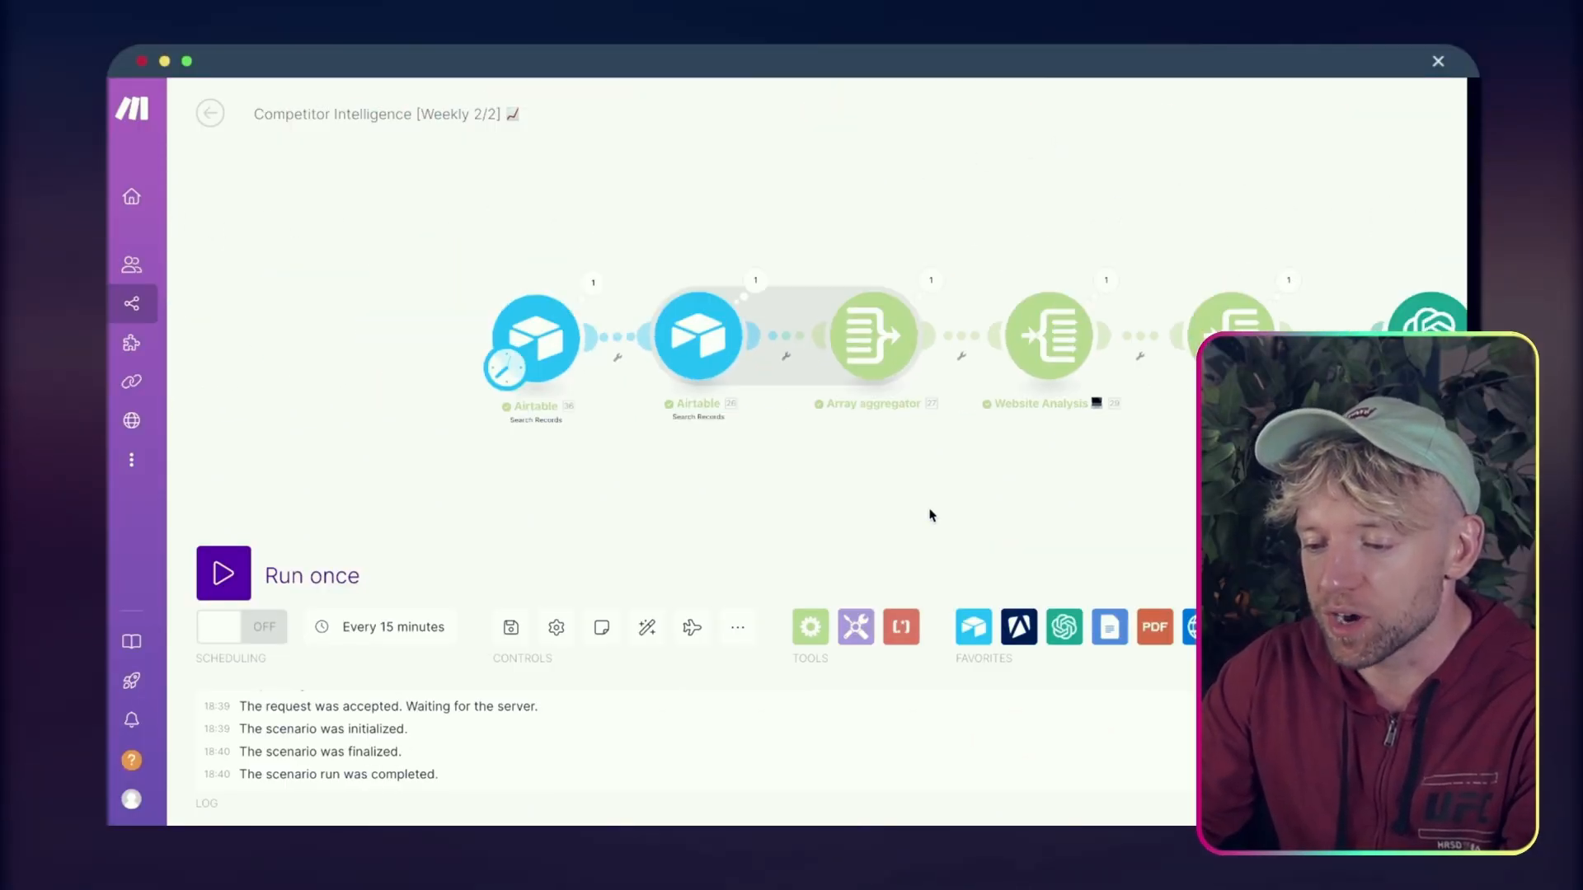
scroll(840, 438, up, 2)
drag(841, 442, 489, 436)
scroll(691, 181, left, 5)
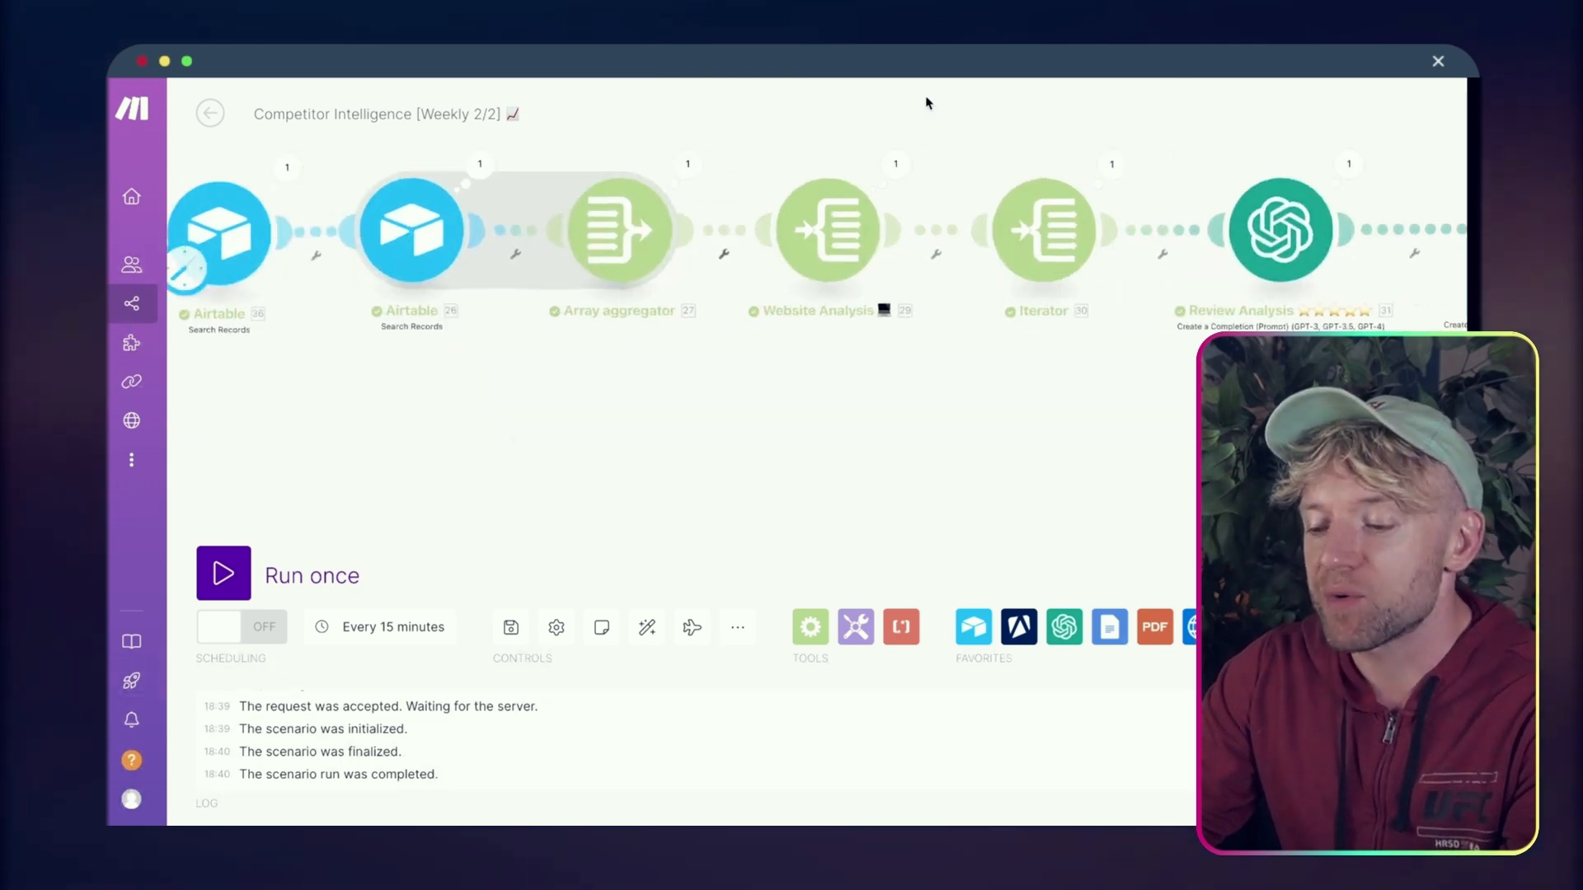
click(602, 169)
scroll(849, 515, down, 10)
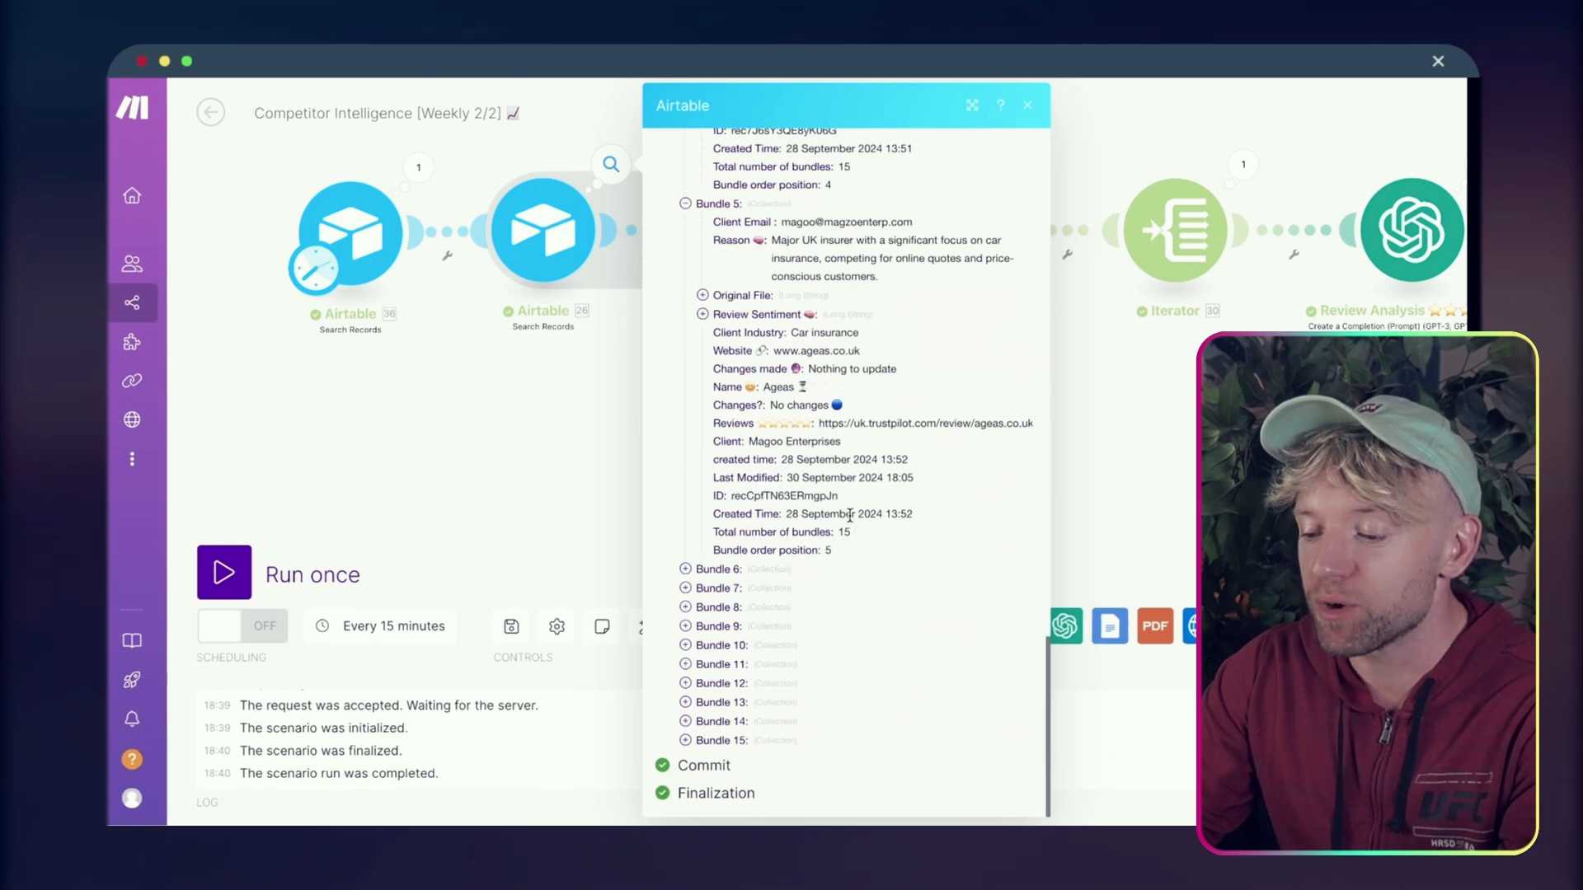
click(1137, 462)
scroll(890, 458, right, 6)
scroll(778, 412, left, 3)
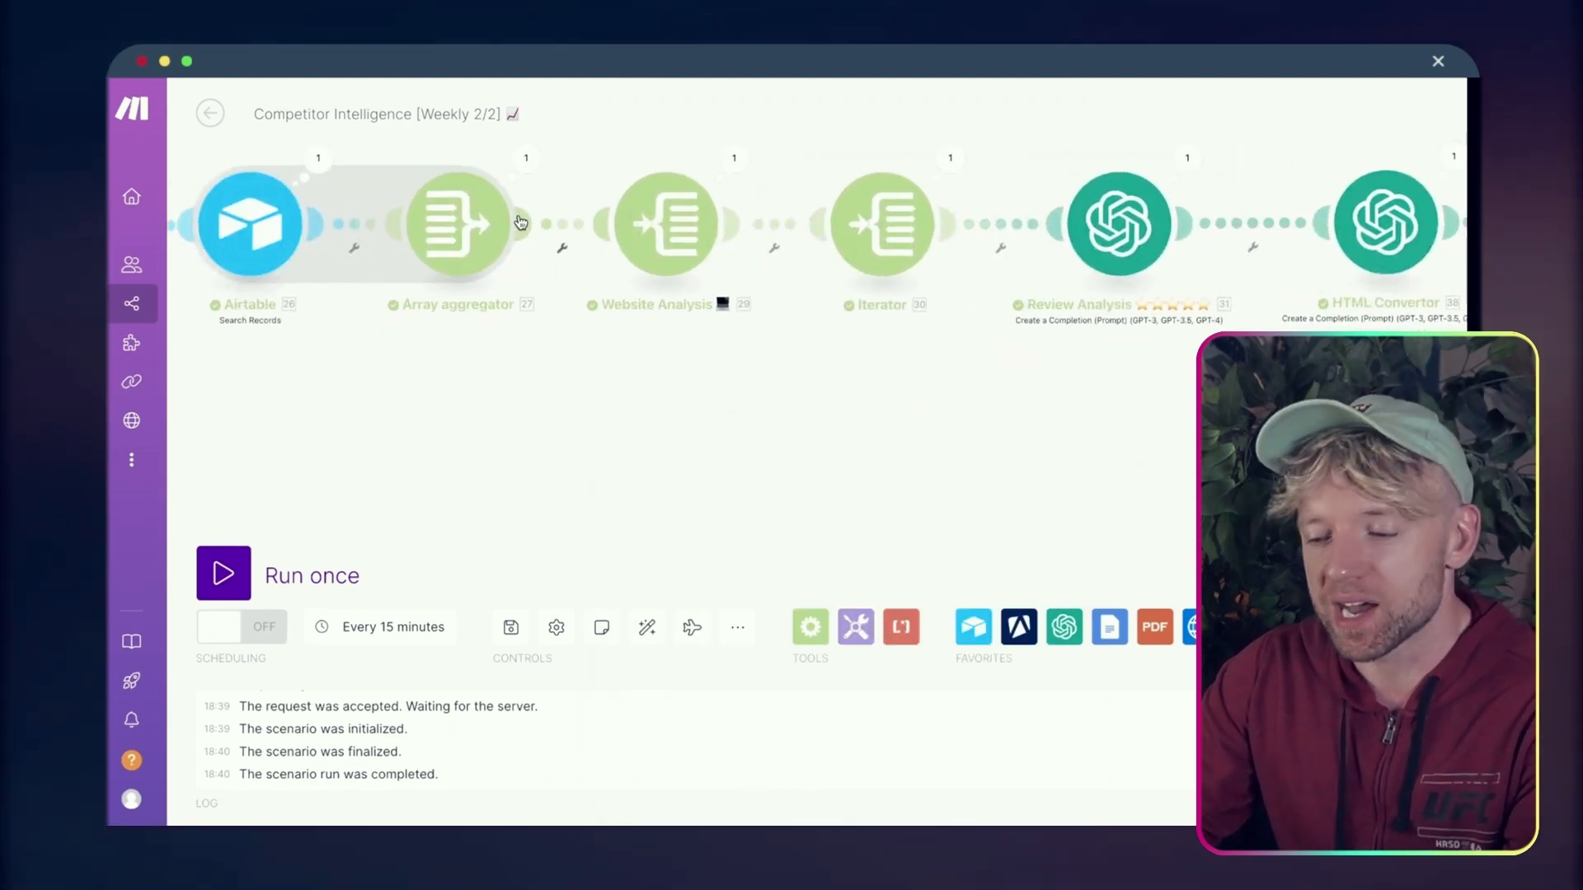
Inspect the Array aggregator's run data and compare it with the bundles of the neighbouring modules
click(526, 161)
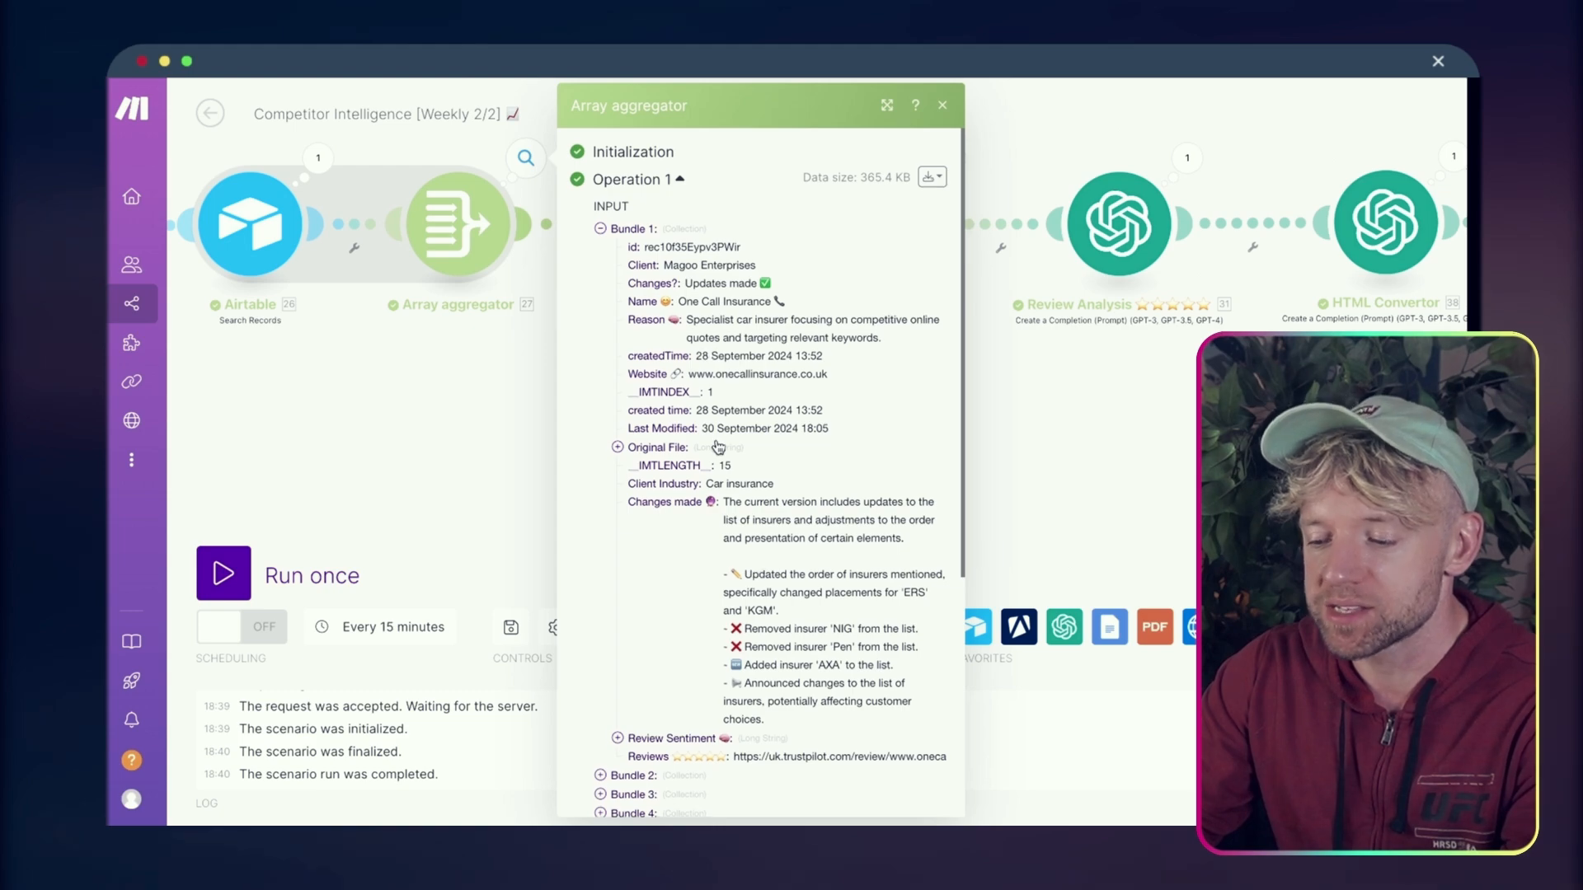
scroll(721, 447, down, 5)
key(Escape)
click(756, 161)
click(629, 163)
scroll(777, 406, down, 15)
scroll(777, 407, up, 5)
scroll(776, 407, up, 10)
key(Escape)
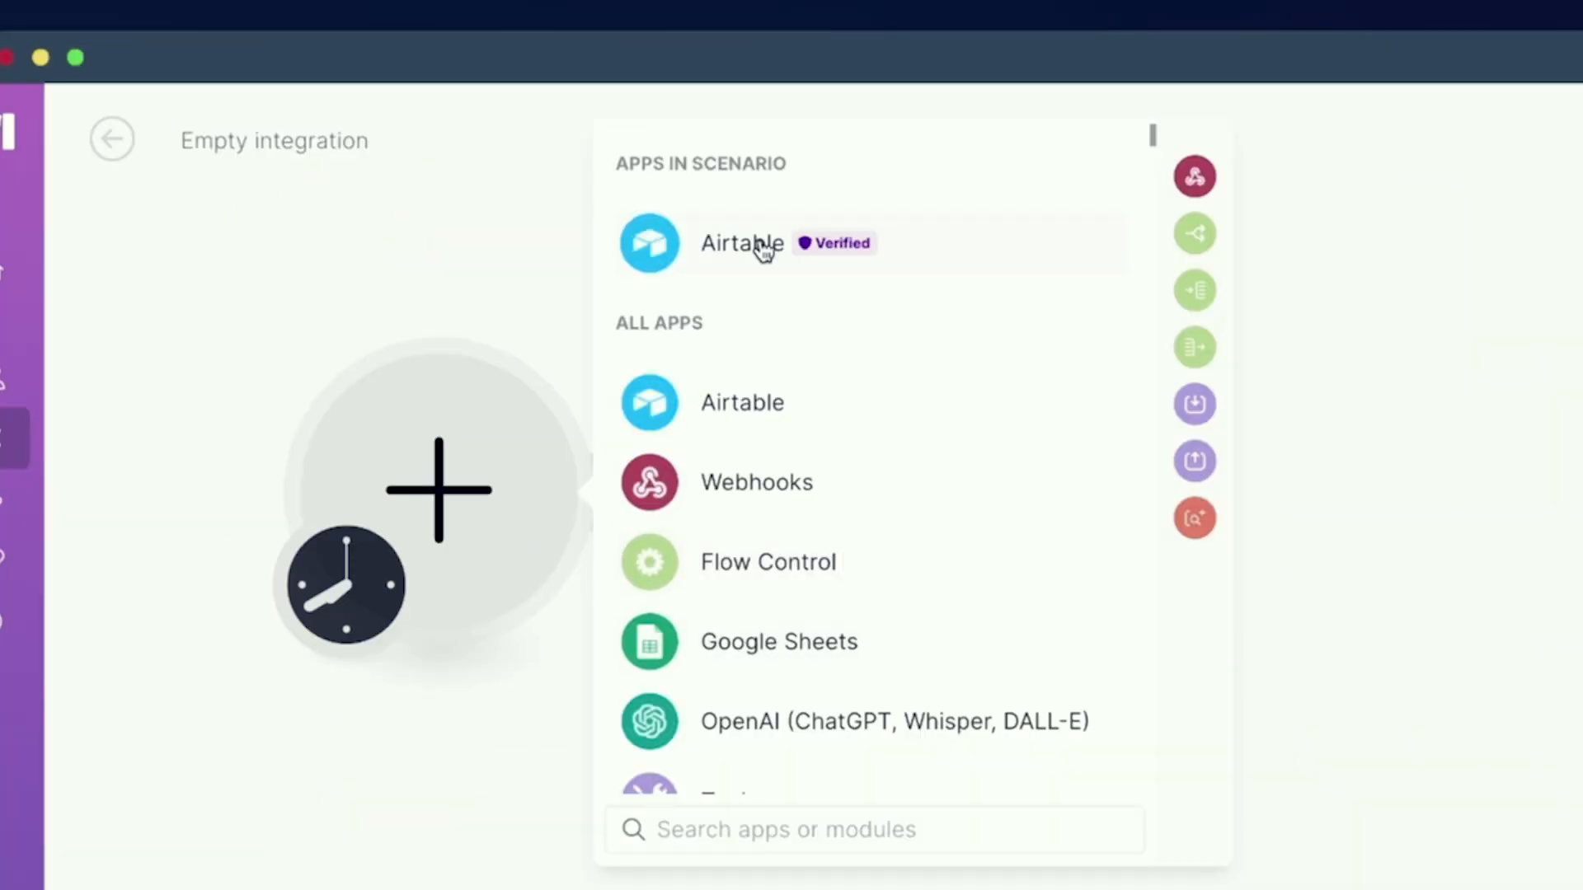
Start the new scenario with an Airtable Search Records module, using base Competitive intelligence (B2G) and Table 1
click(764, 249)
text(sea)
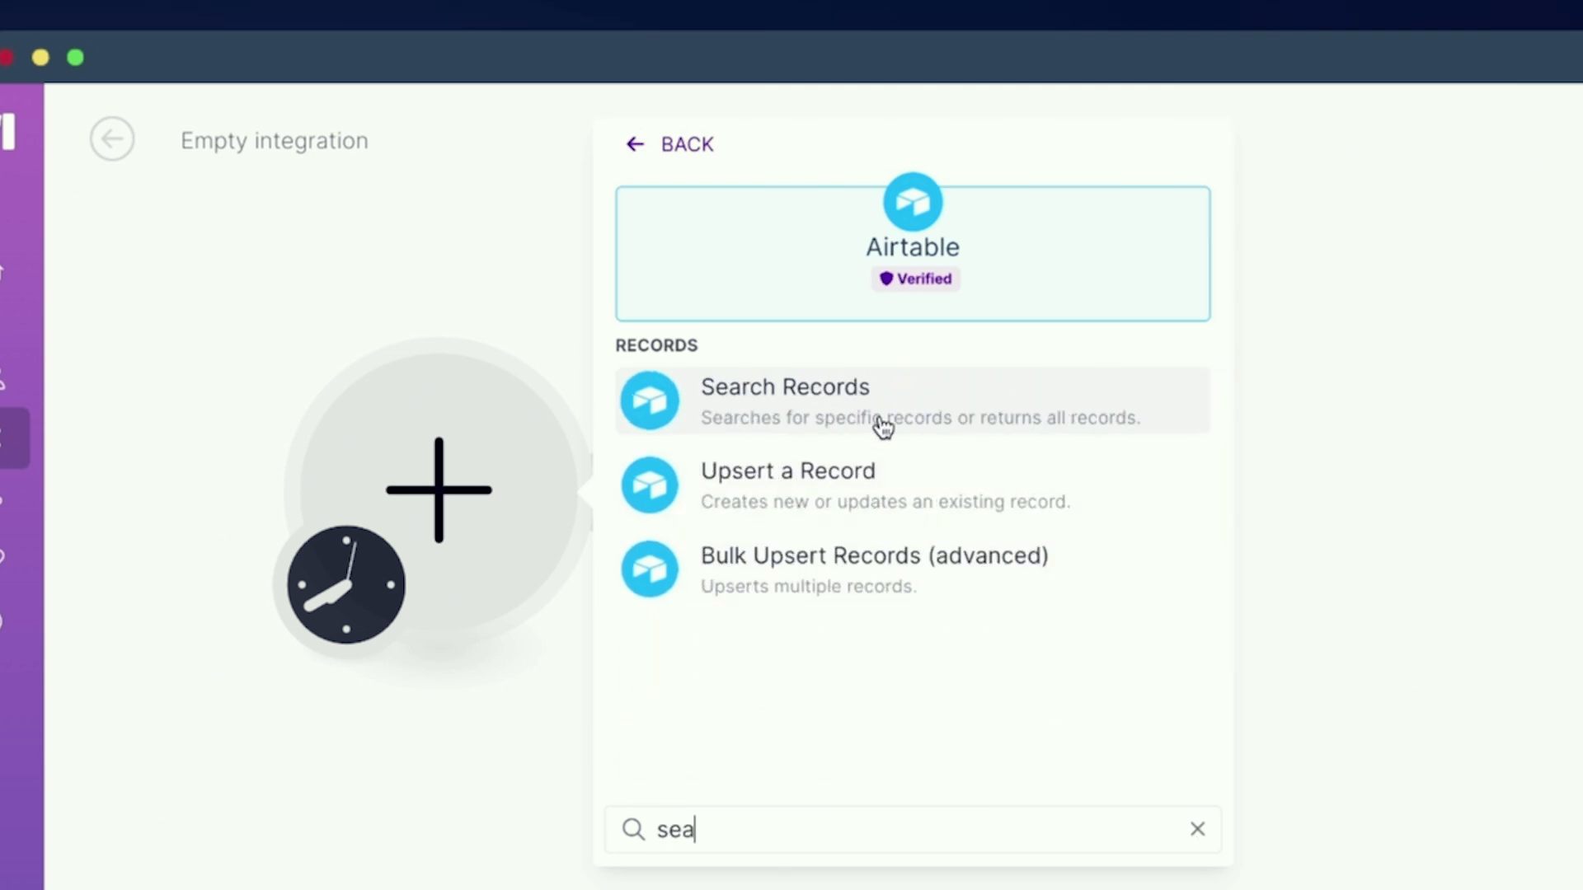
click(883, 426)
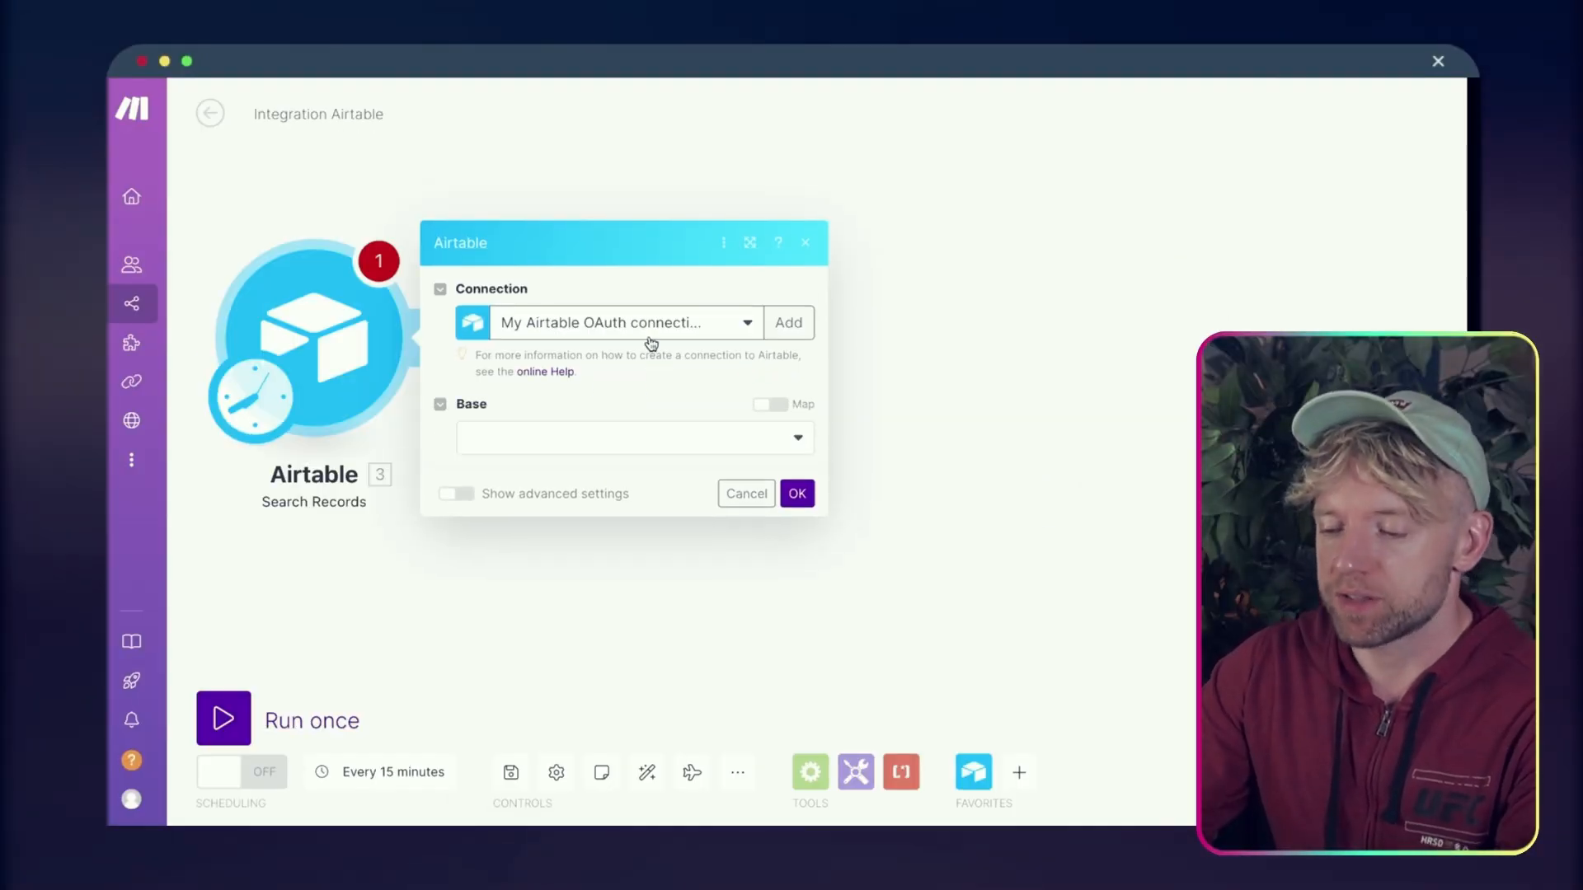
click(535, 424)
text(b2g)
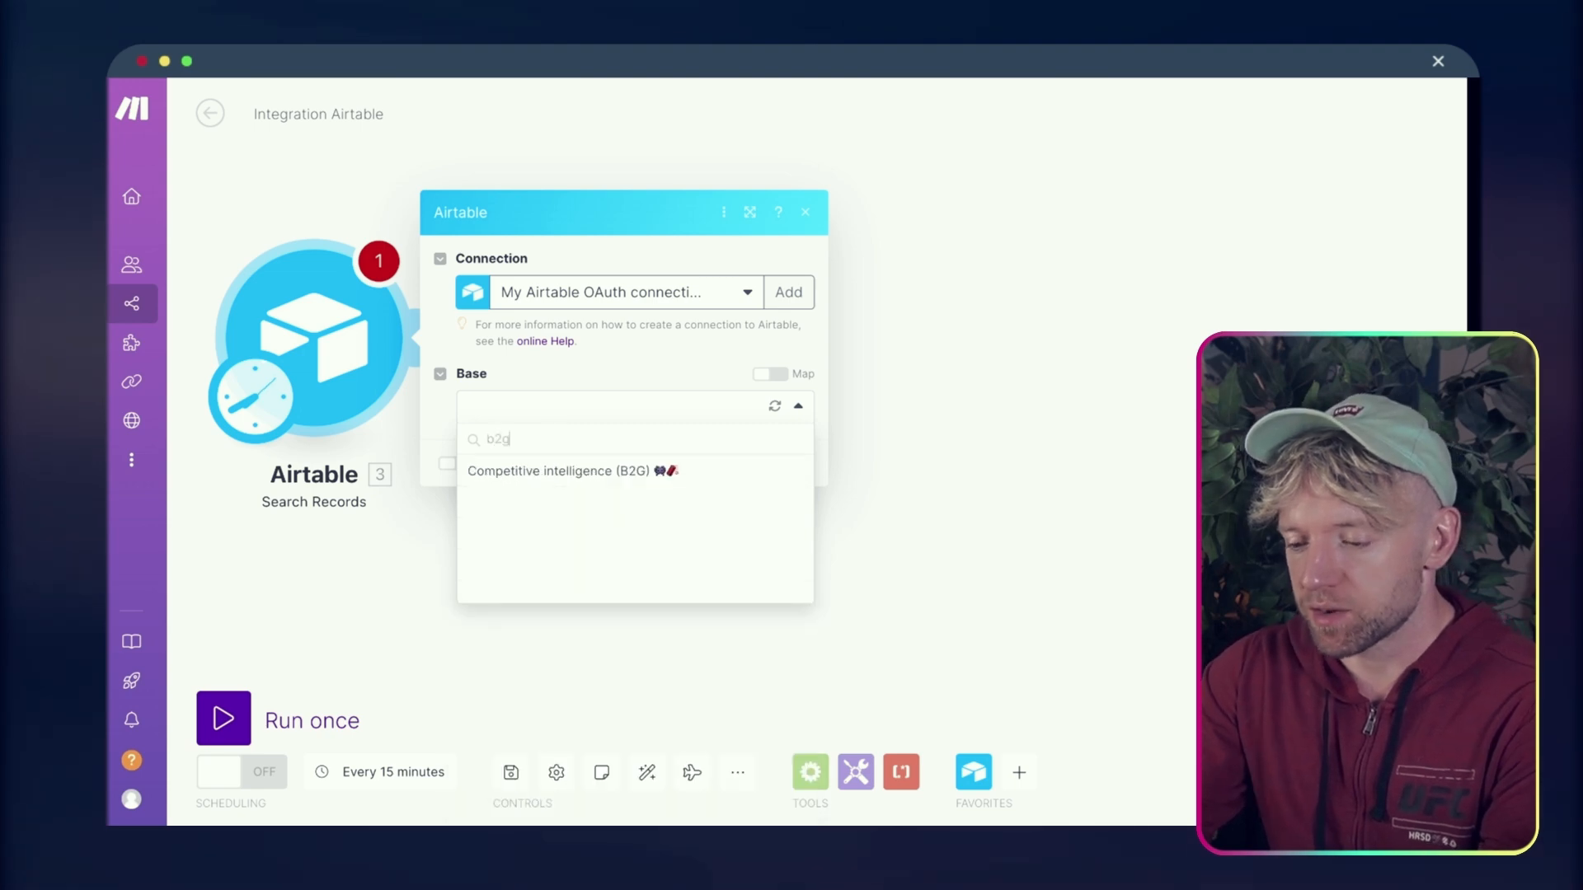
click(577, 468)
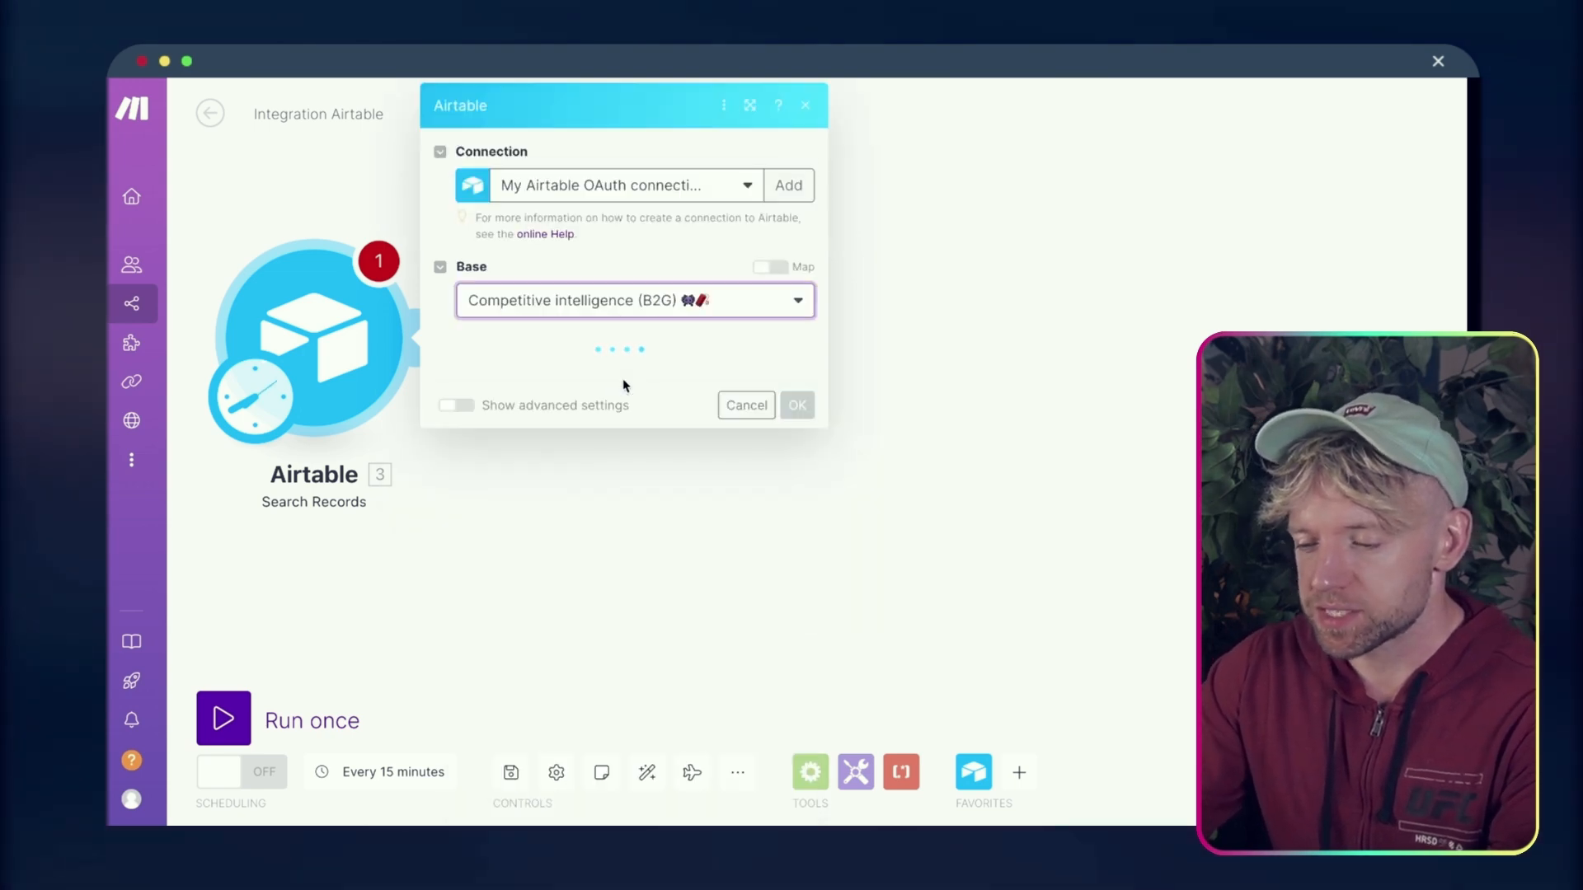
click(588, 381)
click(583, 408)
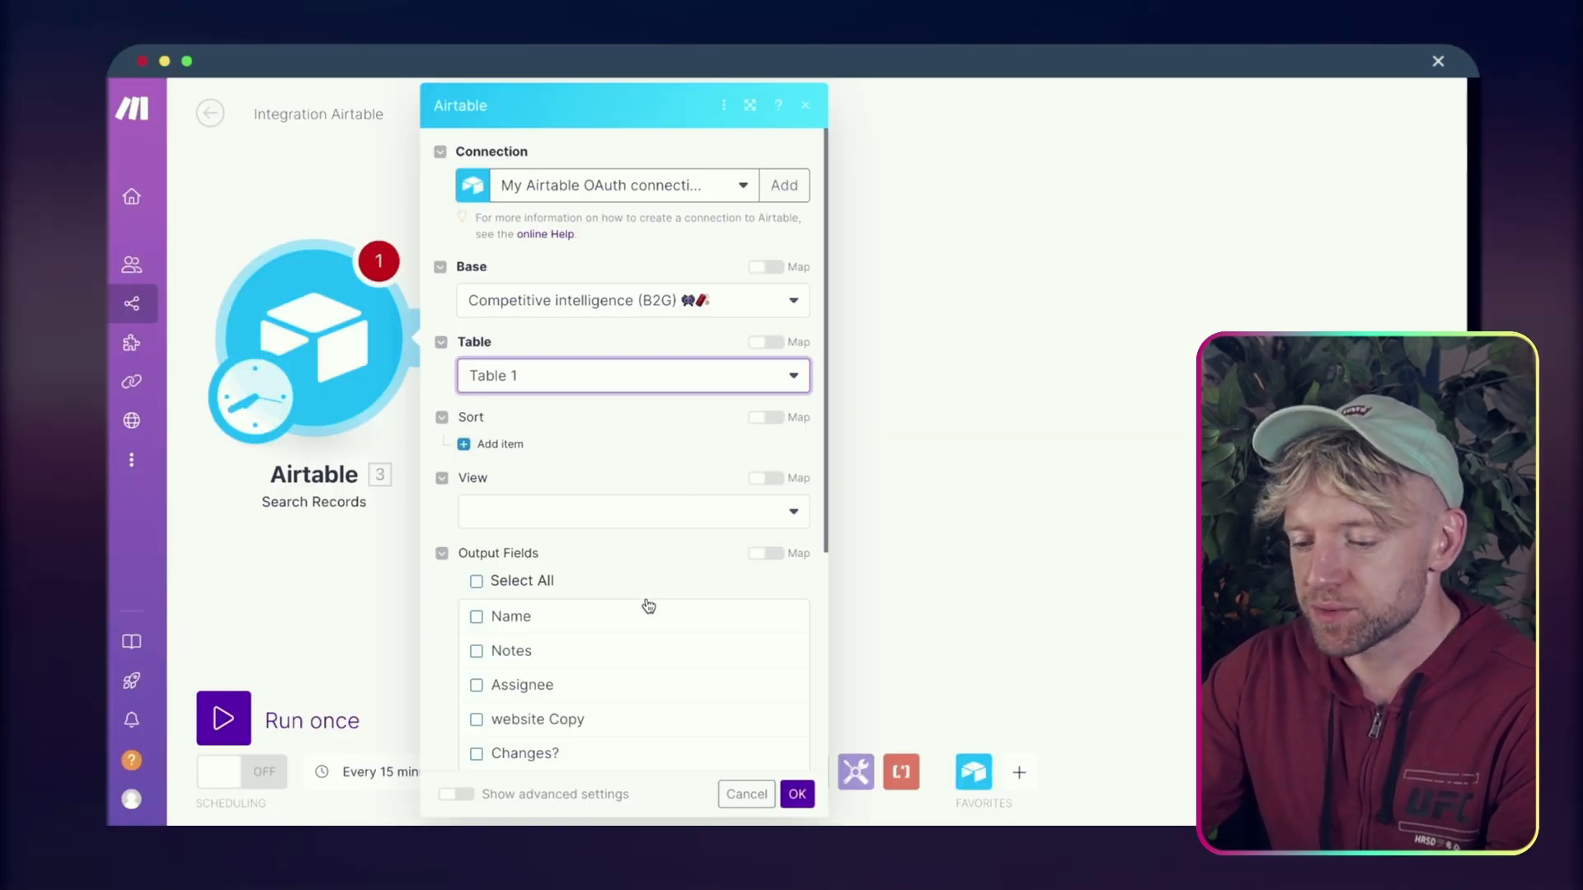
Select all output fields for the Airtable Search Records module and save its settings
scroll(646, 608, down, 3)
scroll(646, 611, up, 3)
click(478, 582)
scroll(501, 695, down, 10)
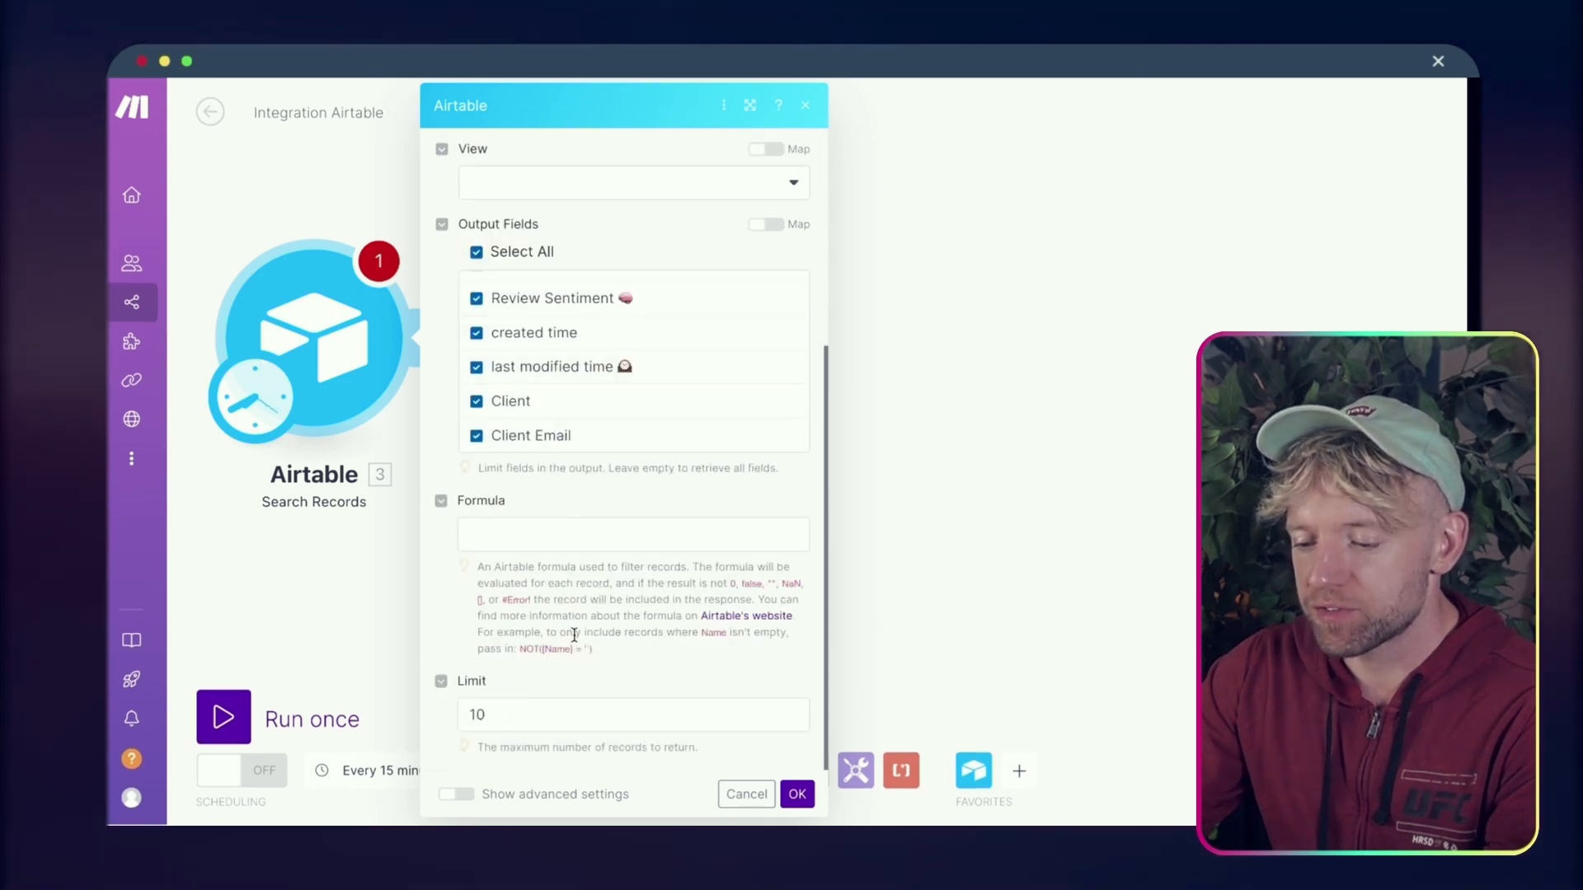
click(793, 795)
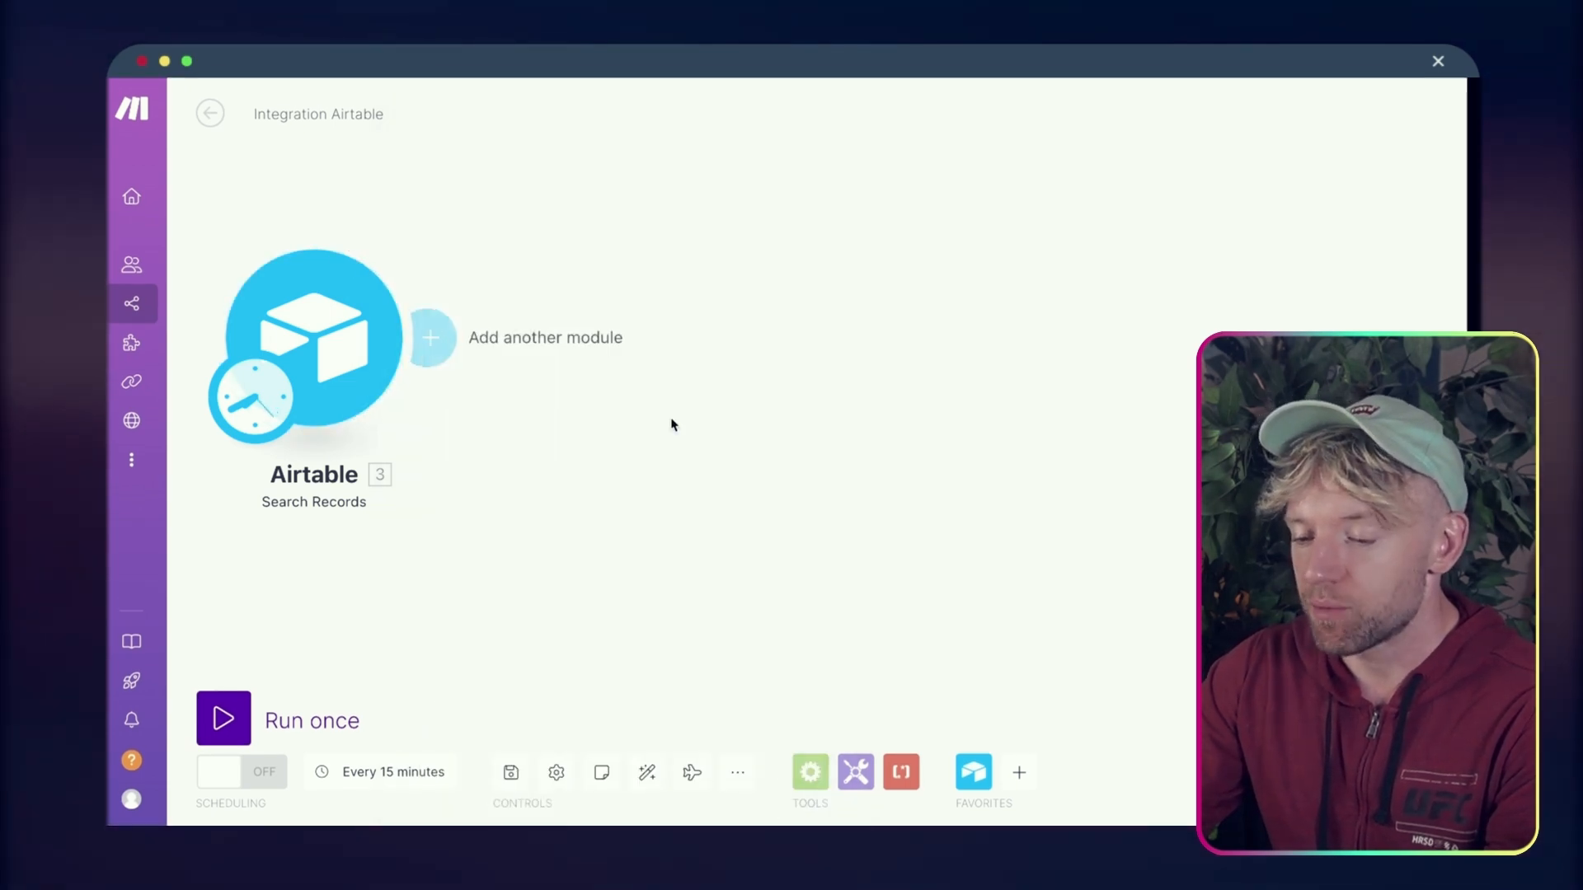
Add an Array aggregator after the Airtable module, with Airtable - Search Records as source and all aggregated fields selected
click(423, 350)
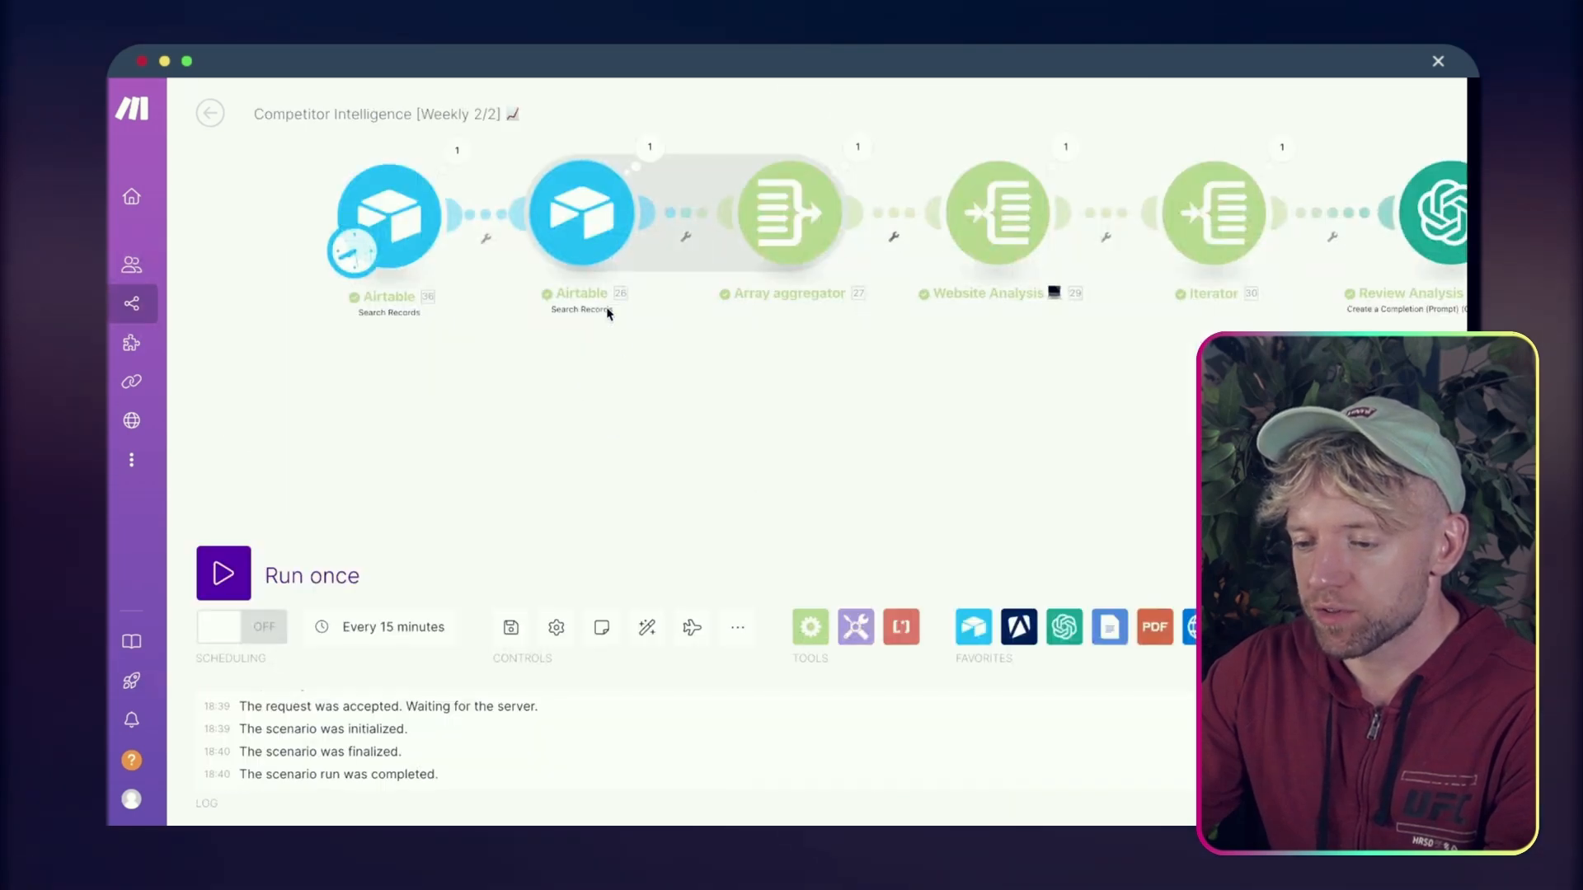
scroll(601, 311, right, 5)
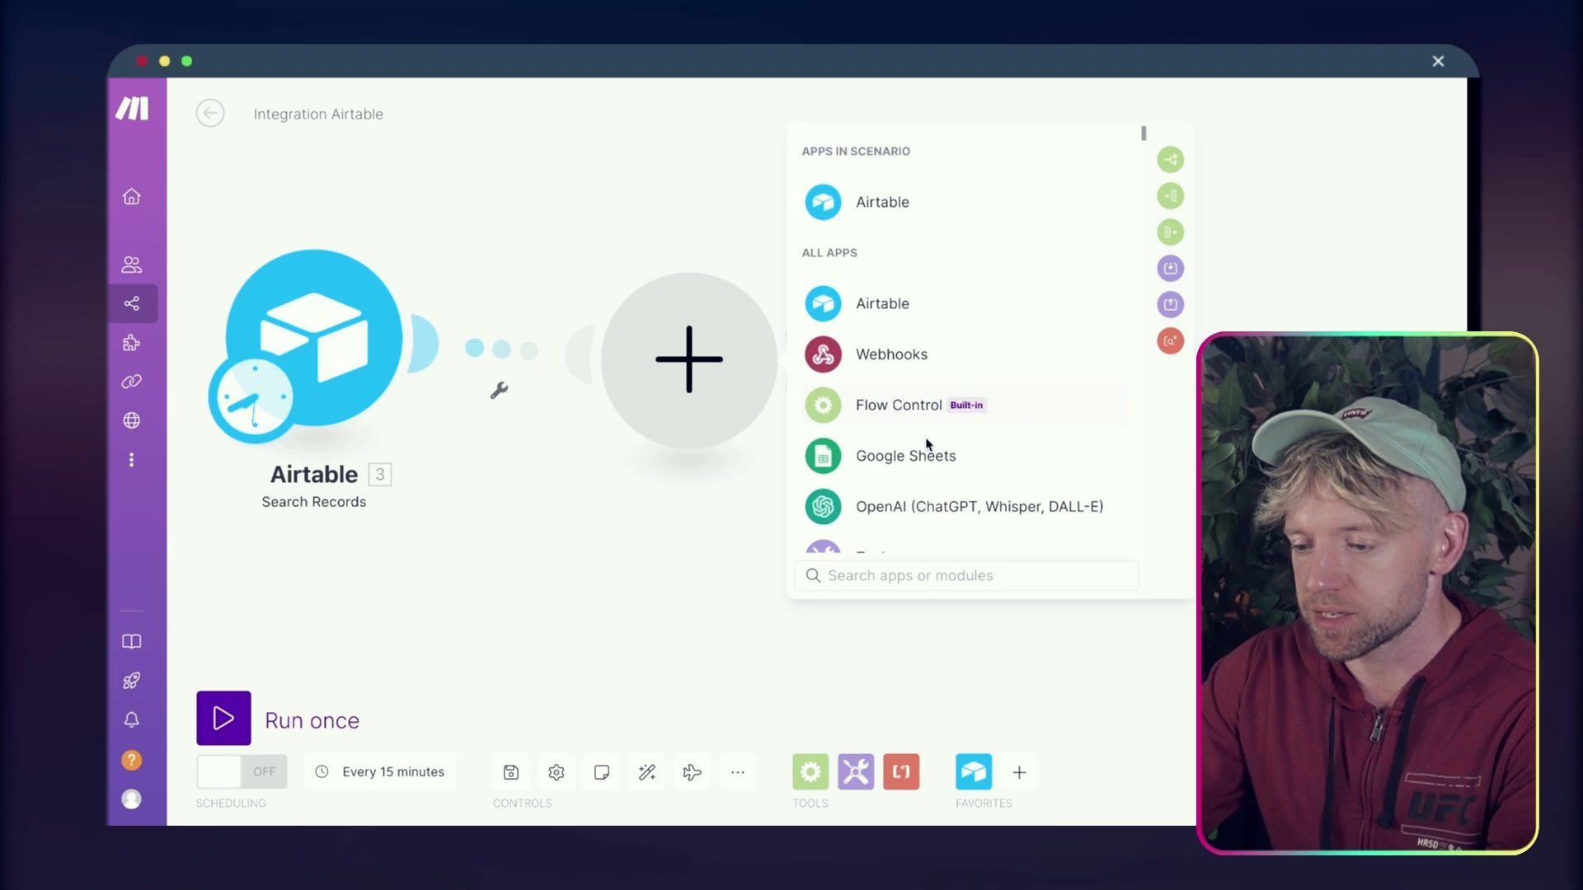
text(arra)
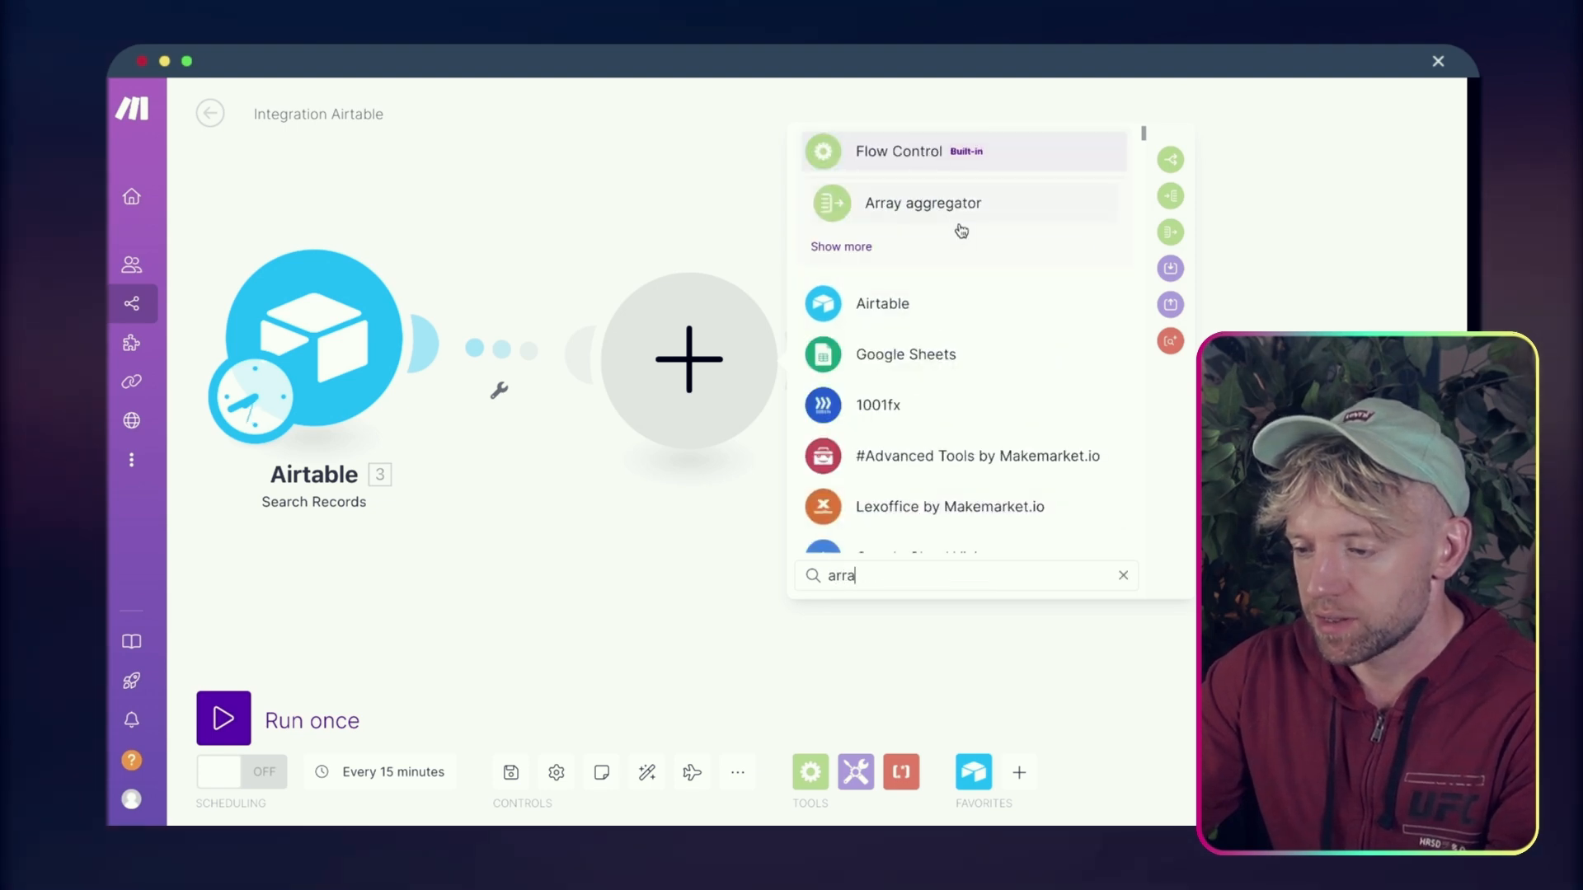
click(961, 216)
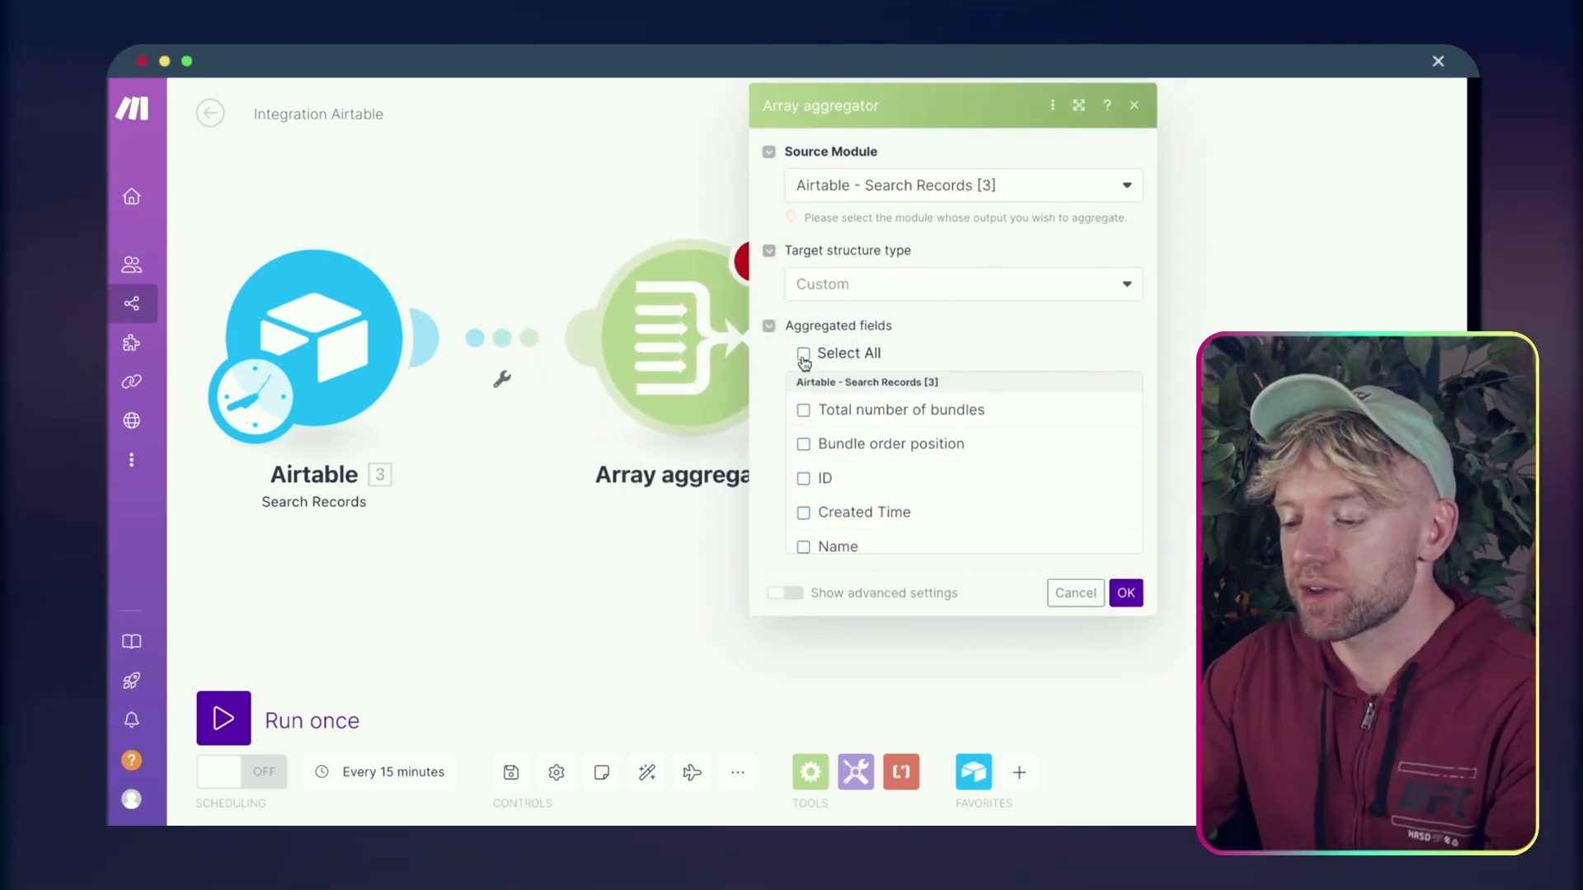
scroll(825, 511, down, 5)
click(1125, 593)
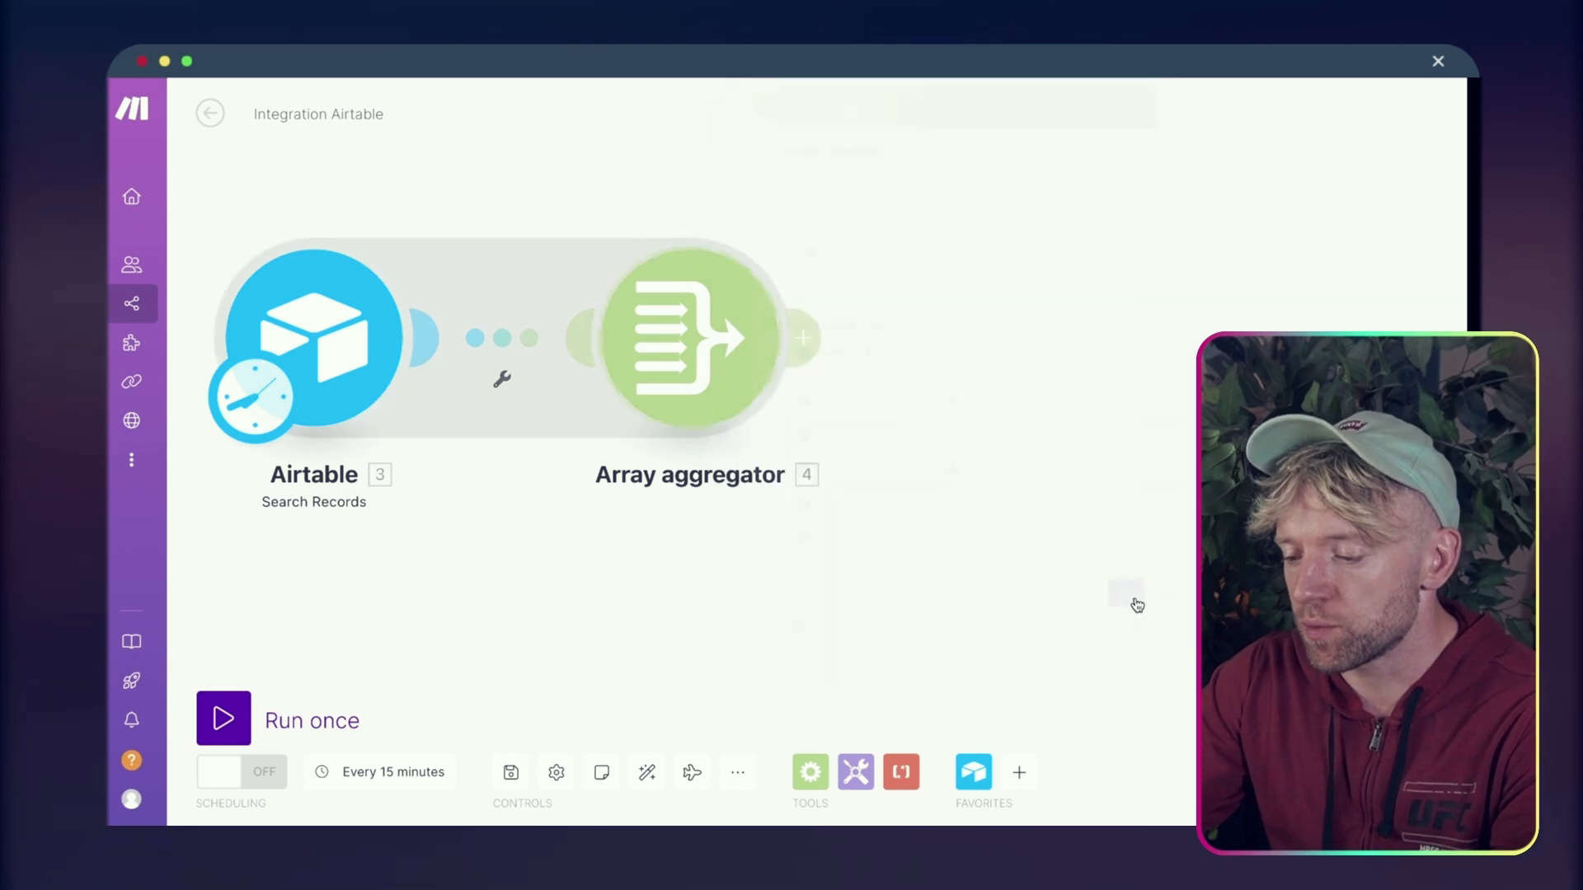
Run the two-module scenario once, proceeding despite the warning about the last module
click(243, 697)
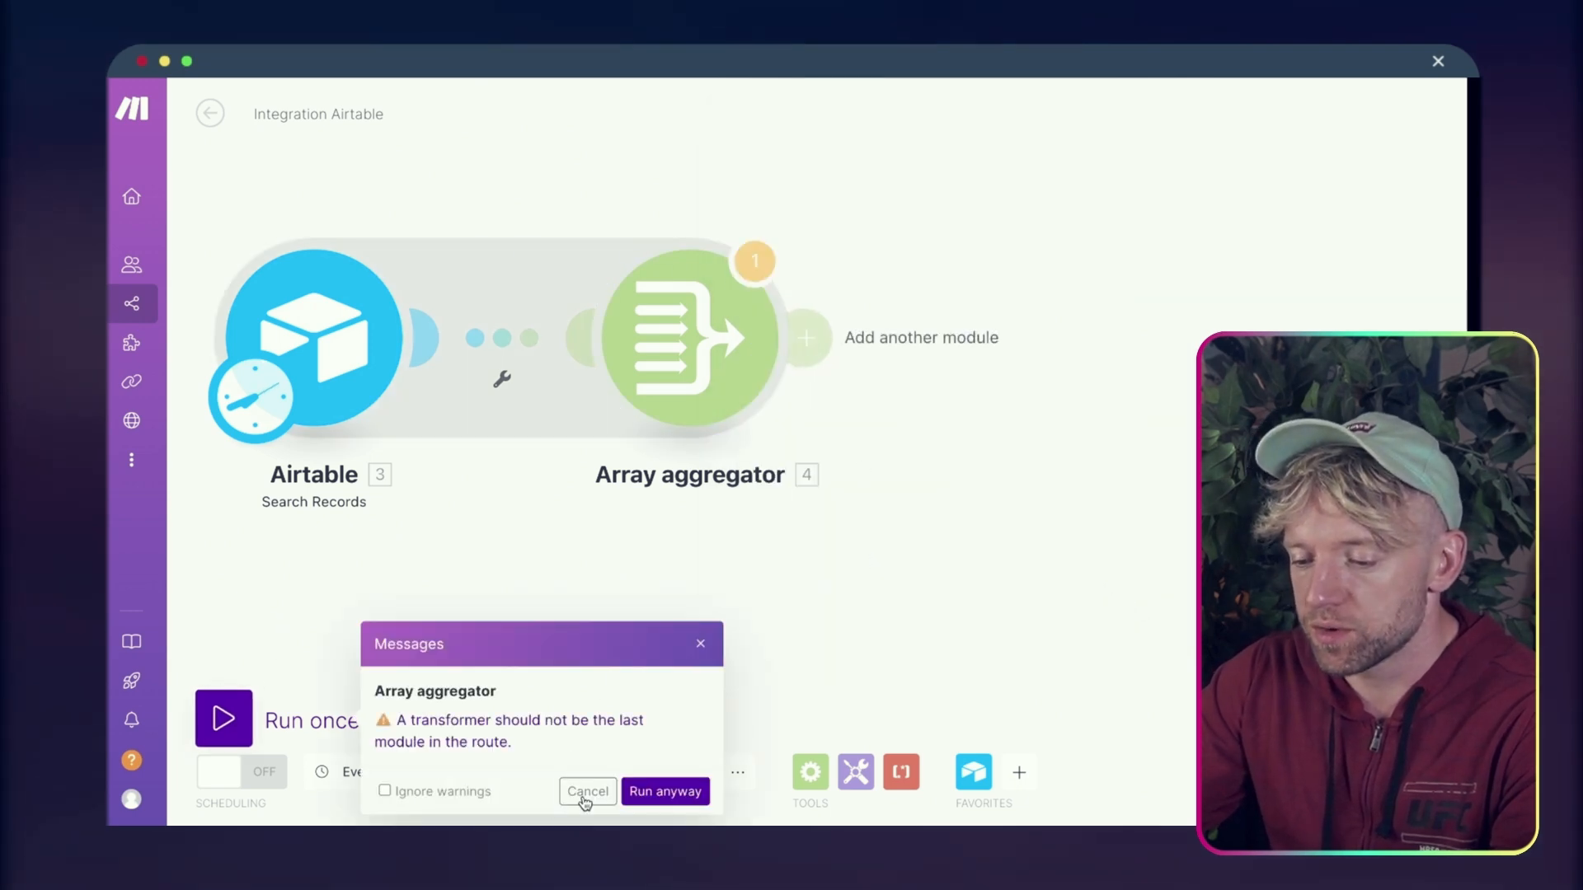
click(643, 792)
drag(706, 506, 534, 509)
drag(649, 521, 753, 432)
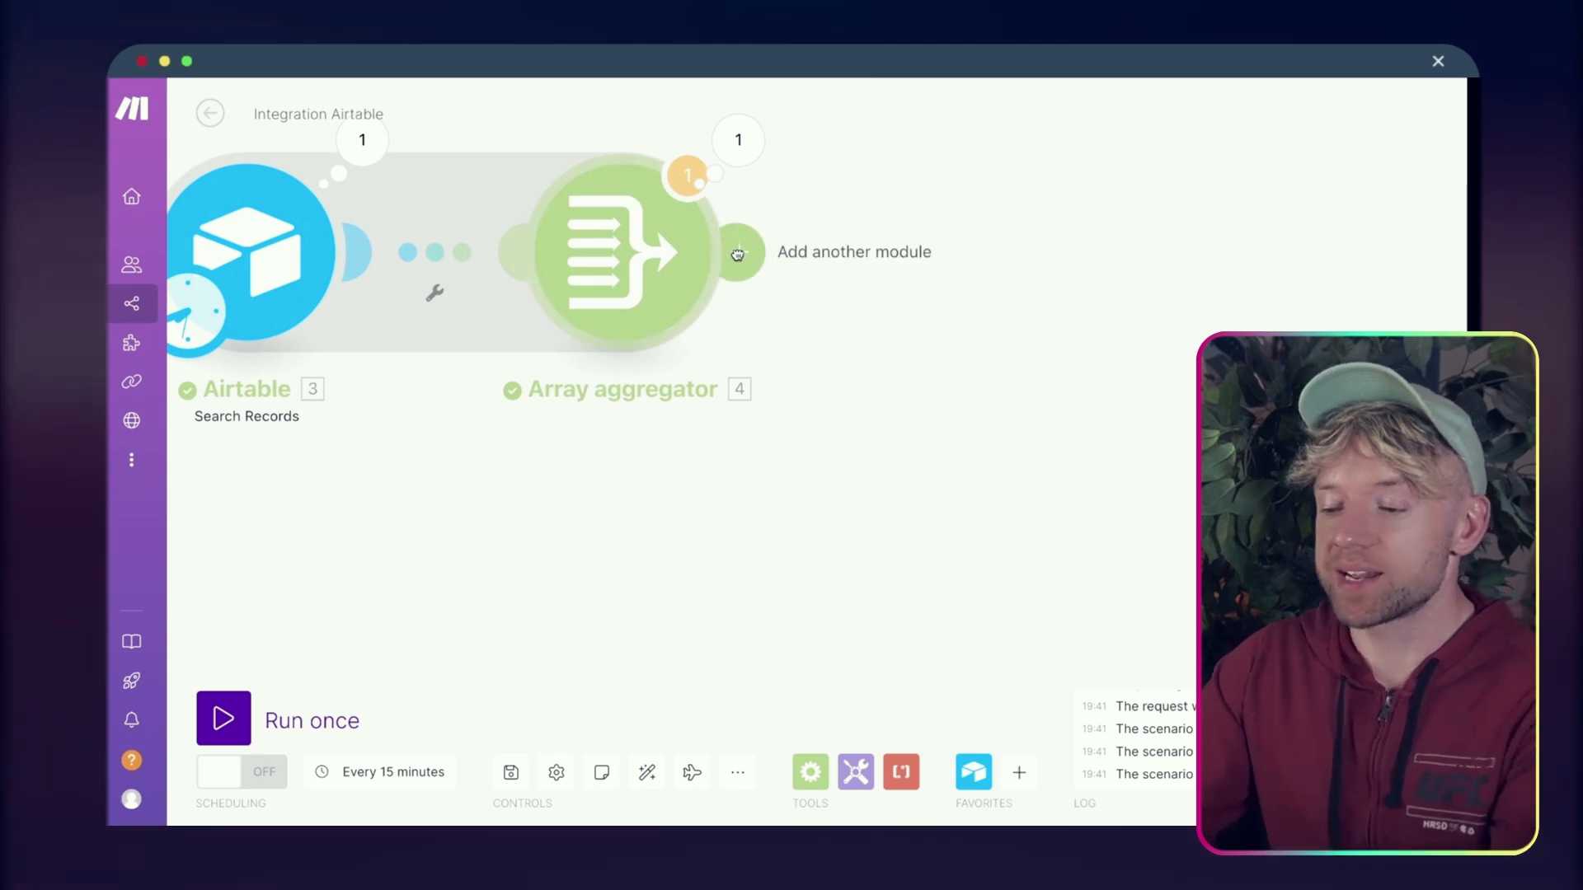
Add an Iterator module after the Array aggregator and expand the aggregator's Array[] in its mapping choices
click(738, 255)
drag(956, 498, 654, 496)
text(iter)
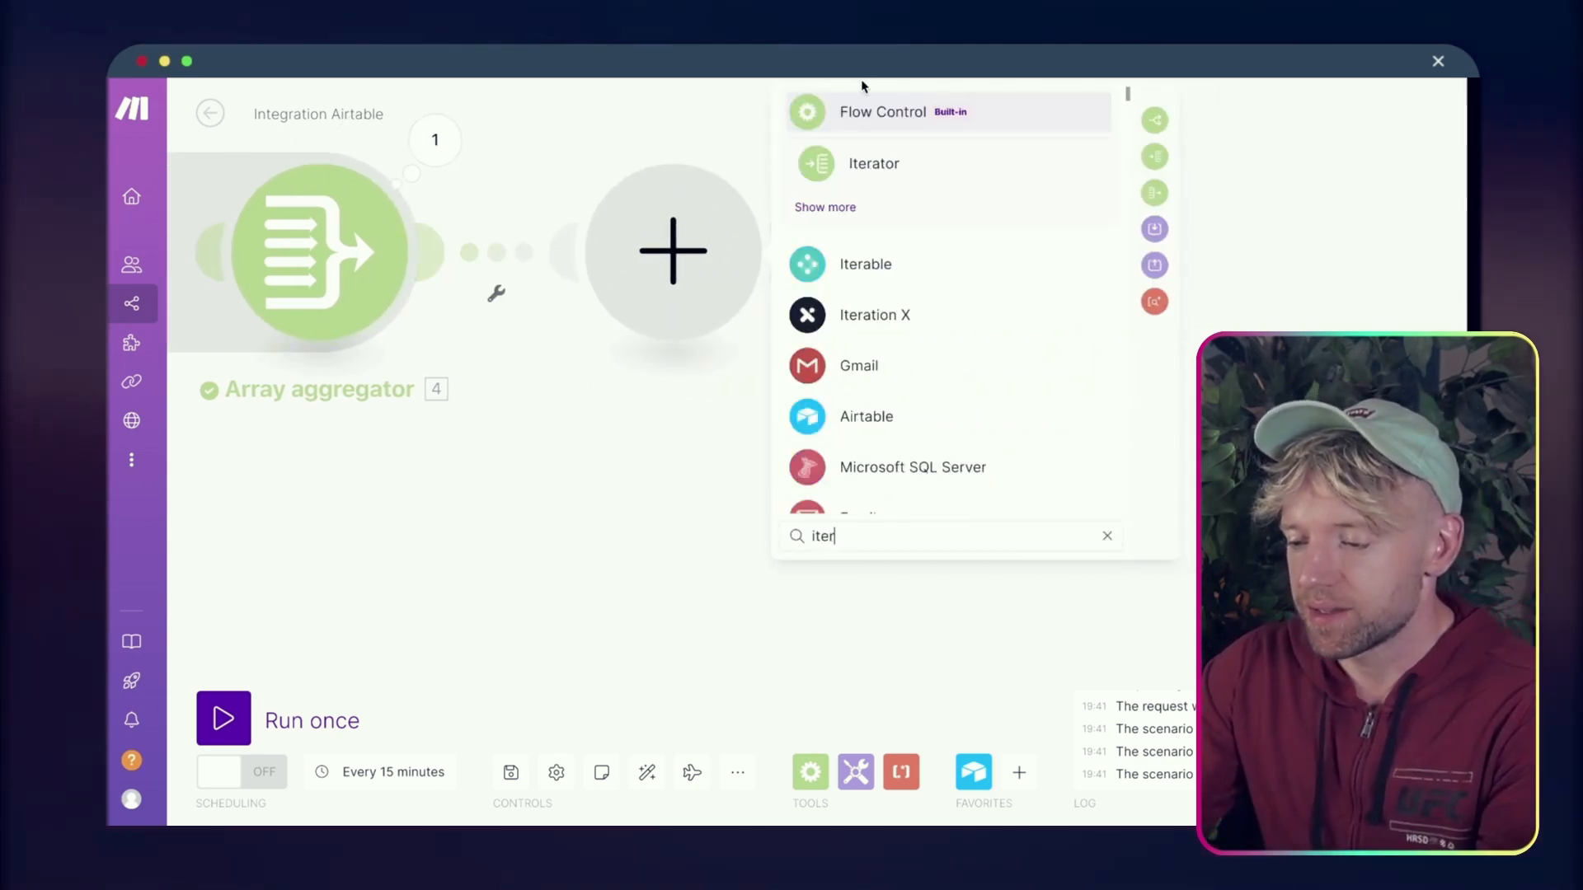
click(903, 169)
click(876, 269)
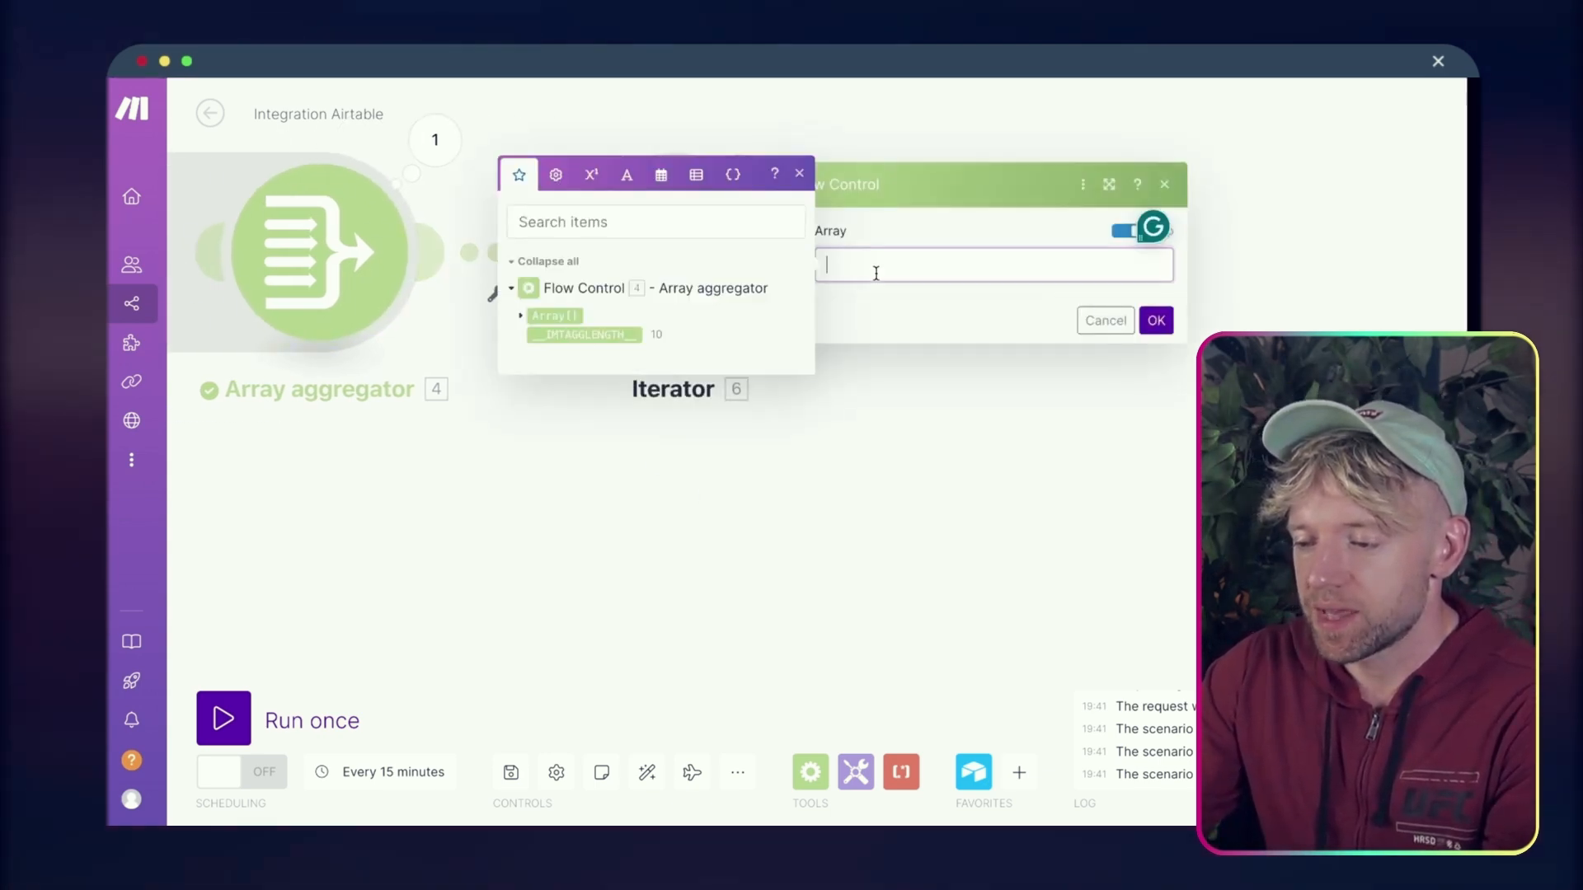
click(523, 319)
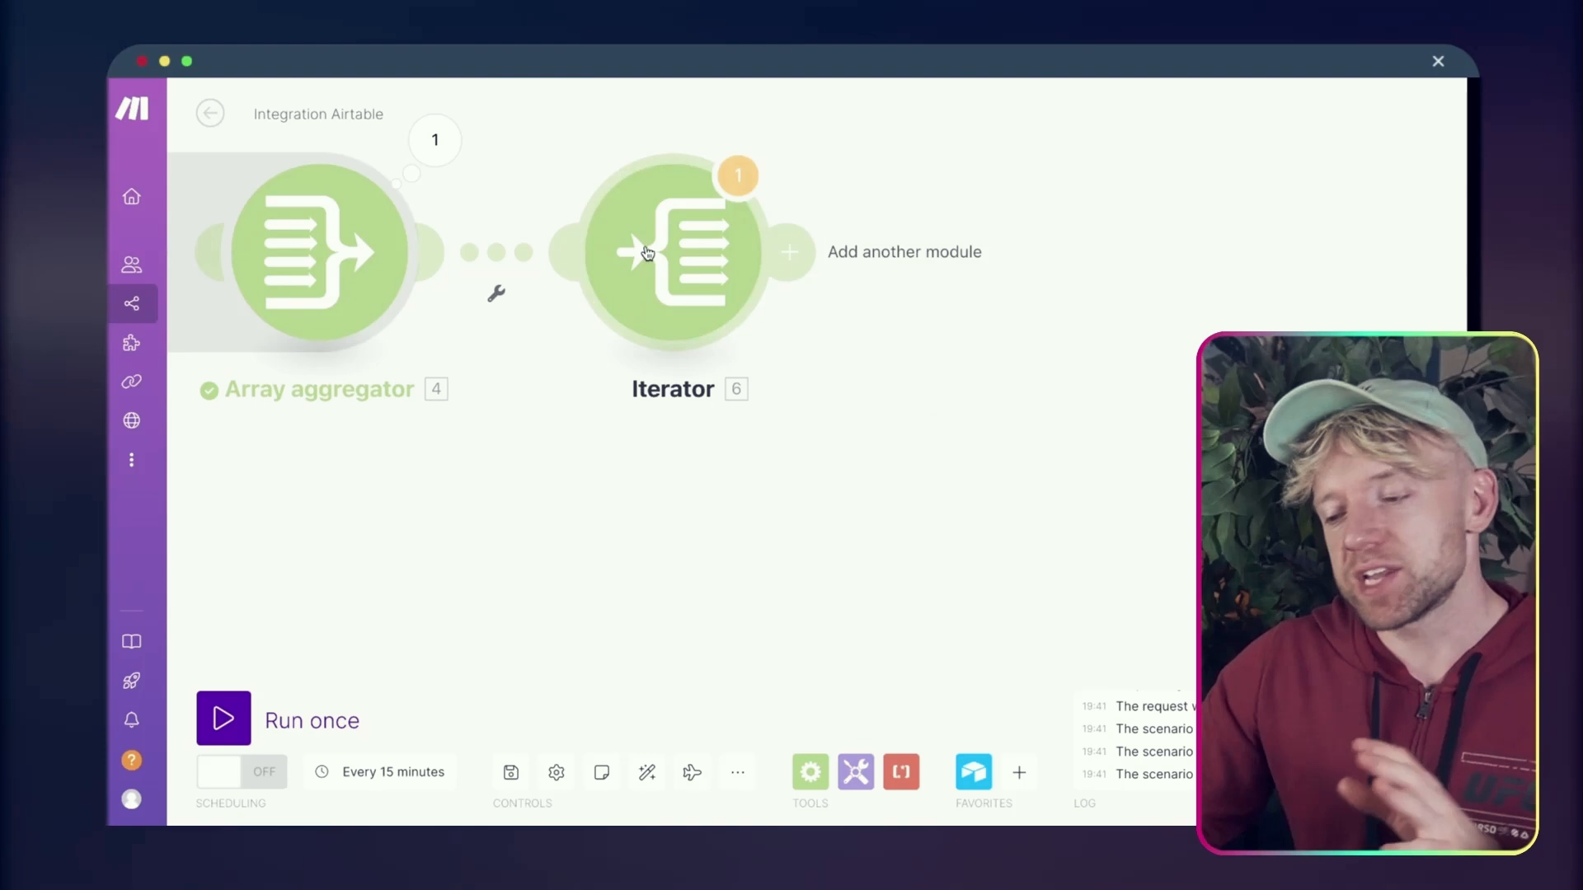
Rename the Iterator module to "Website Analysis" followed by a laptop emoji
right_click(647, 252)
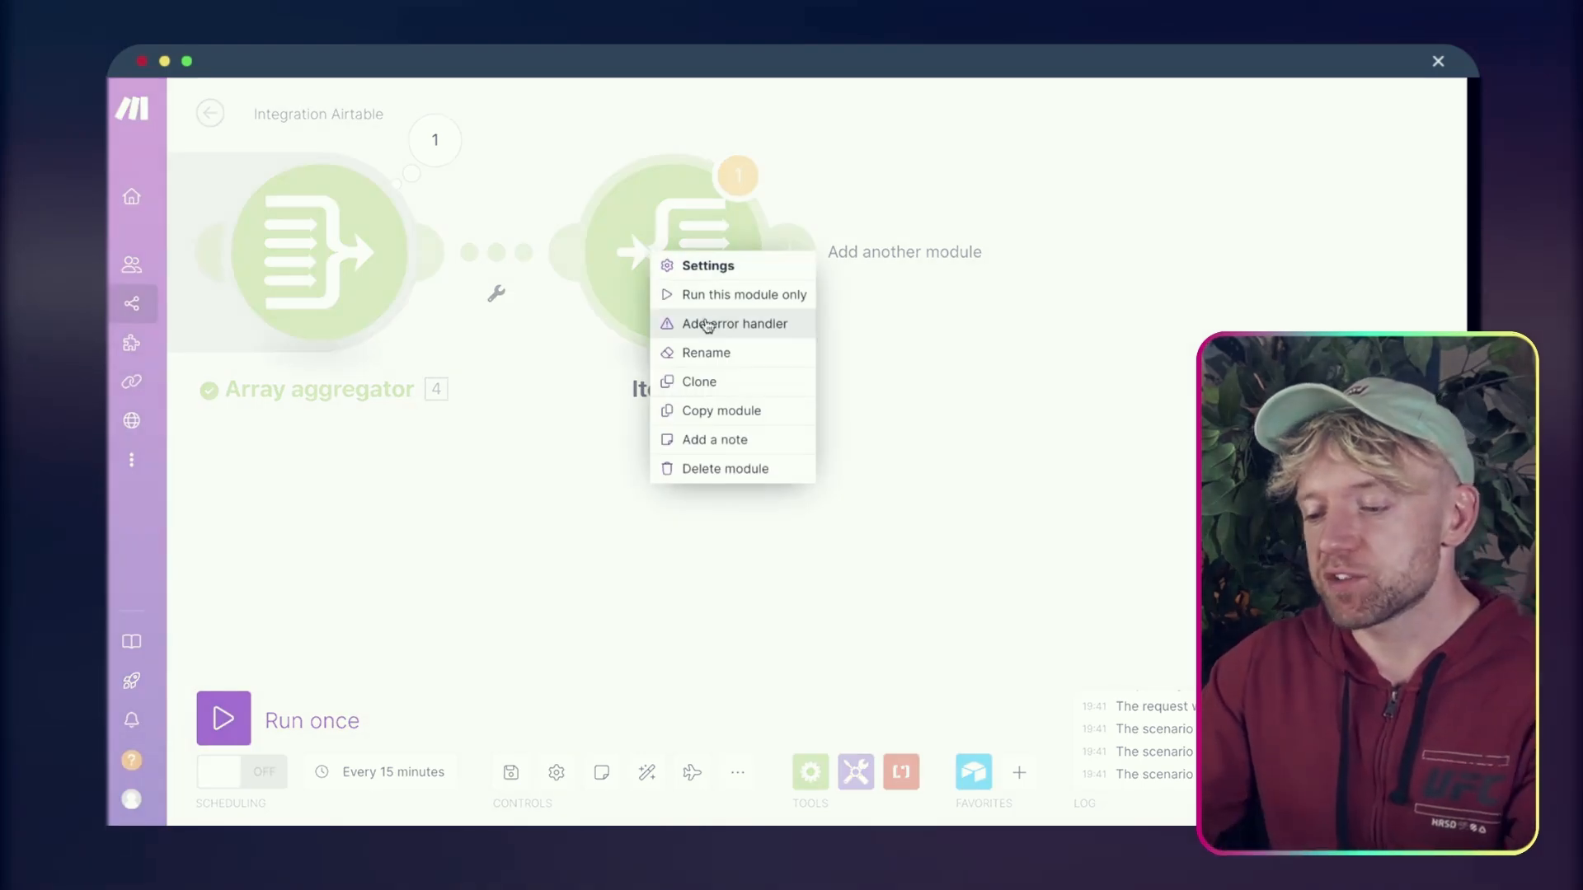
click(707, 351)
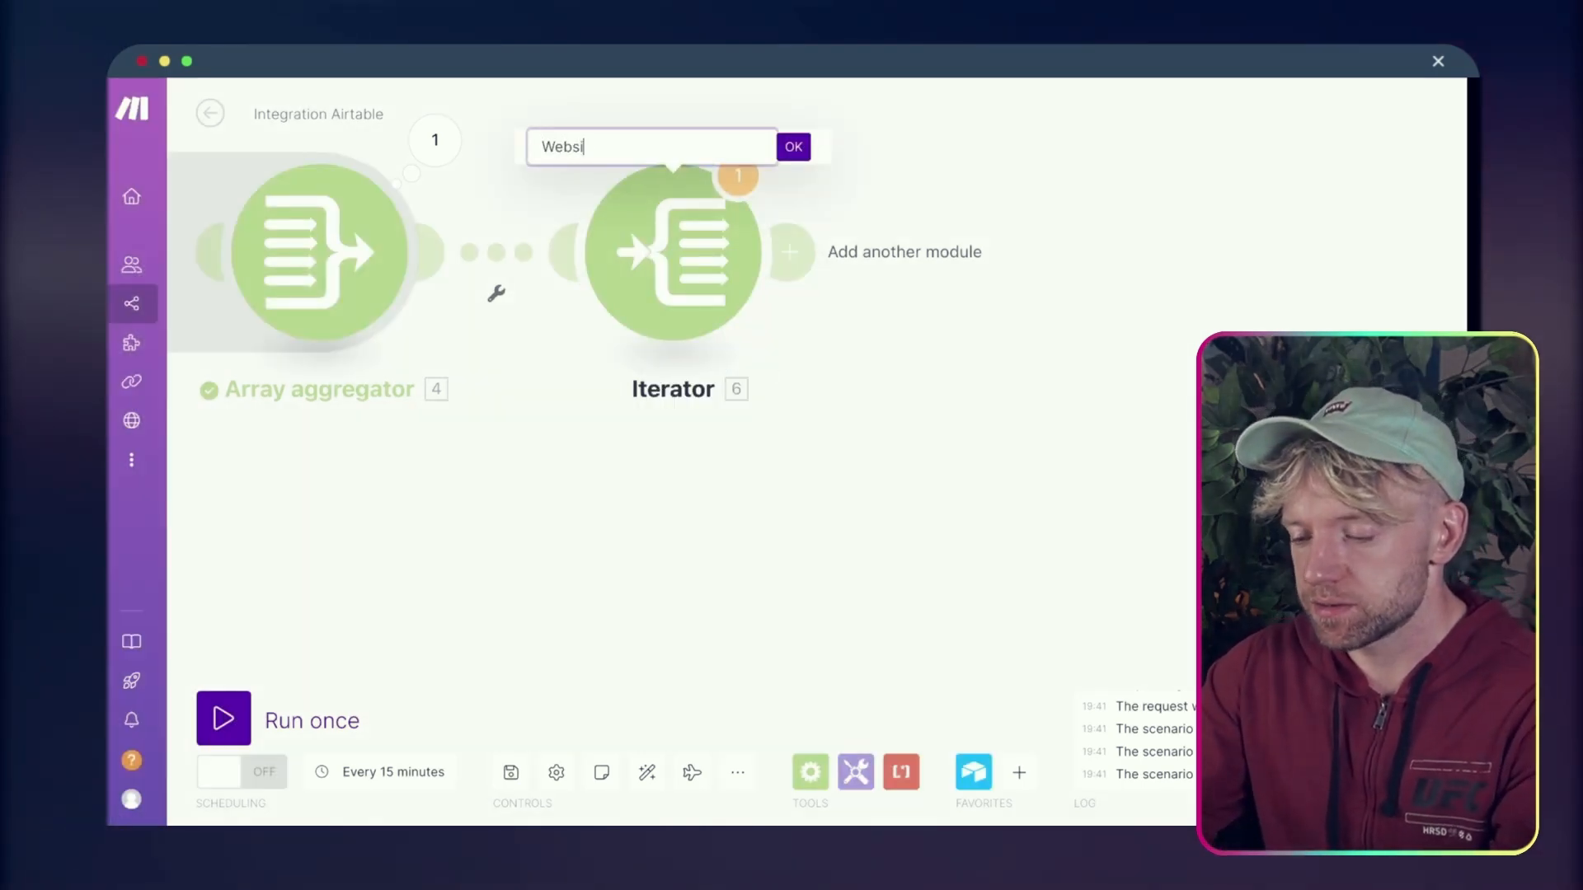
text(Website Analysis)
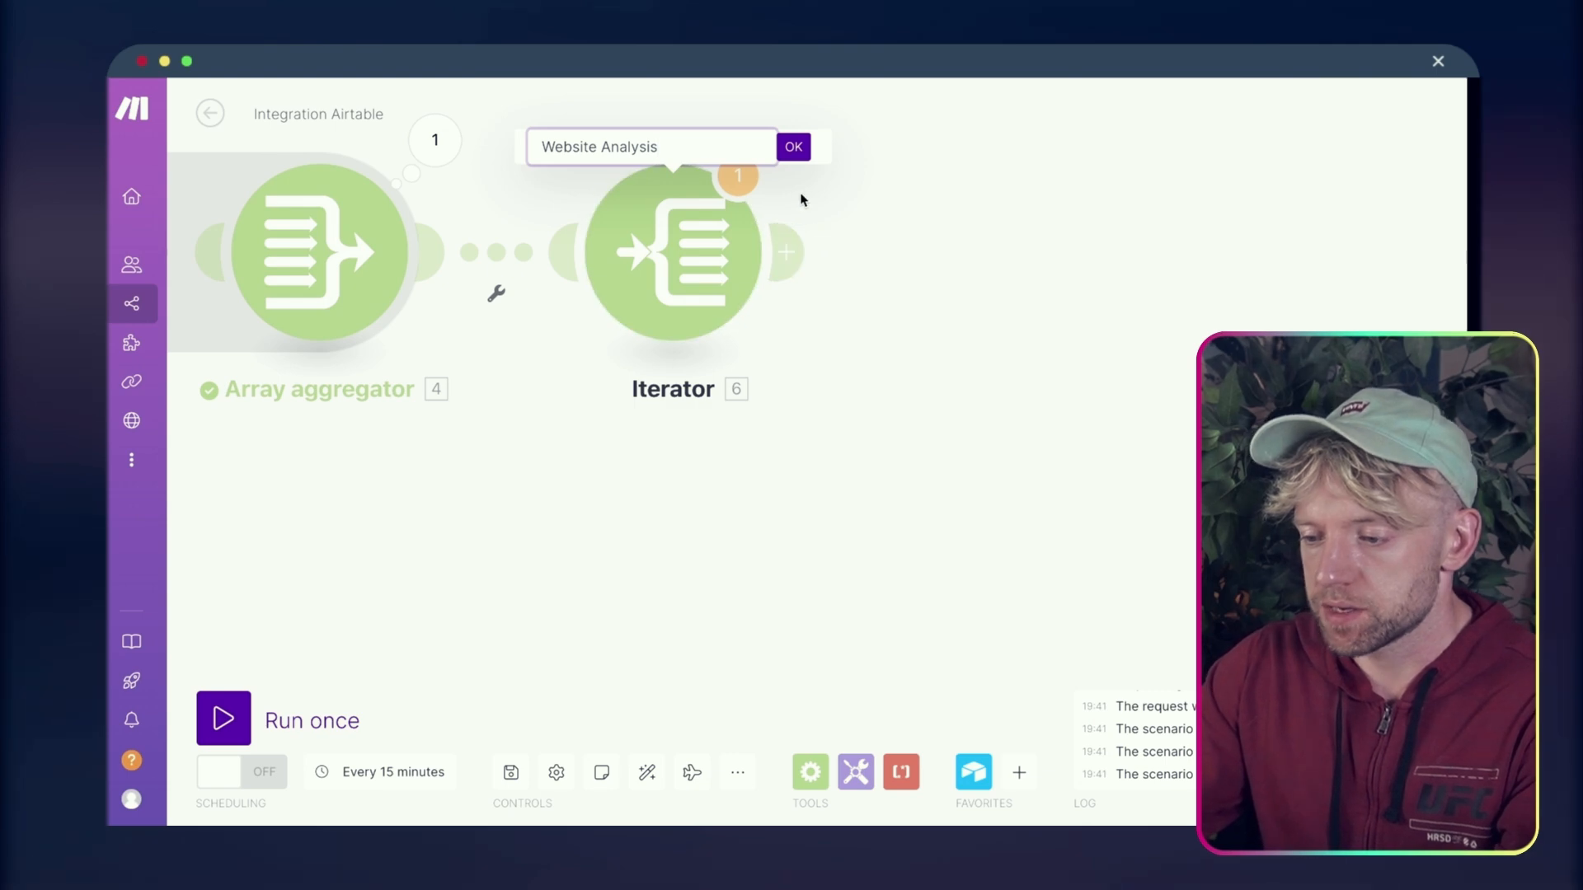
text( laptop)
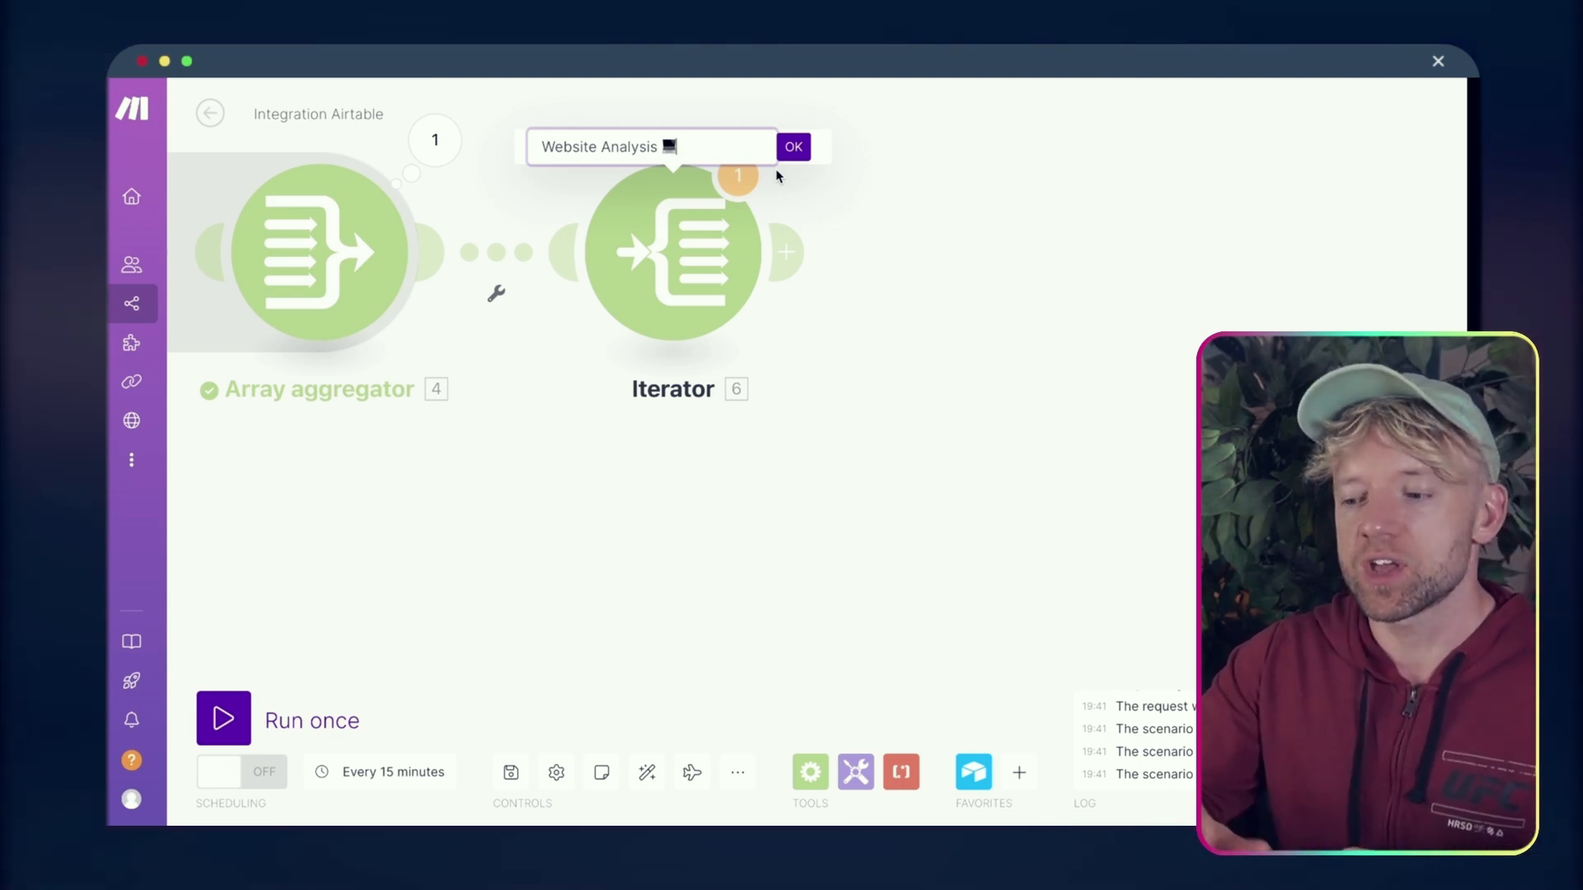
click(792, 148)
Map the aggregator's Name and Changes made fields into the Website Analysis module's Array, each with index 1
click(697, 230)
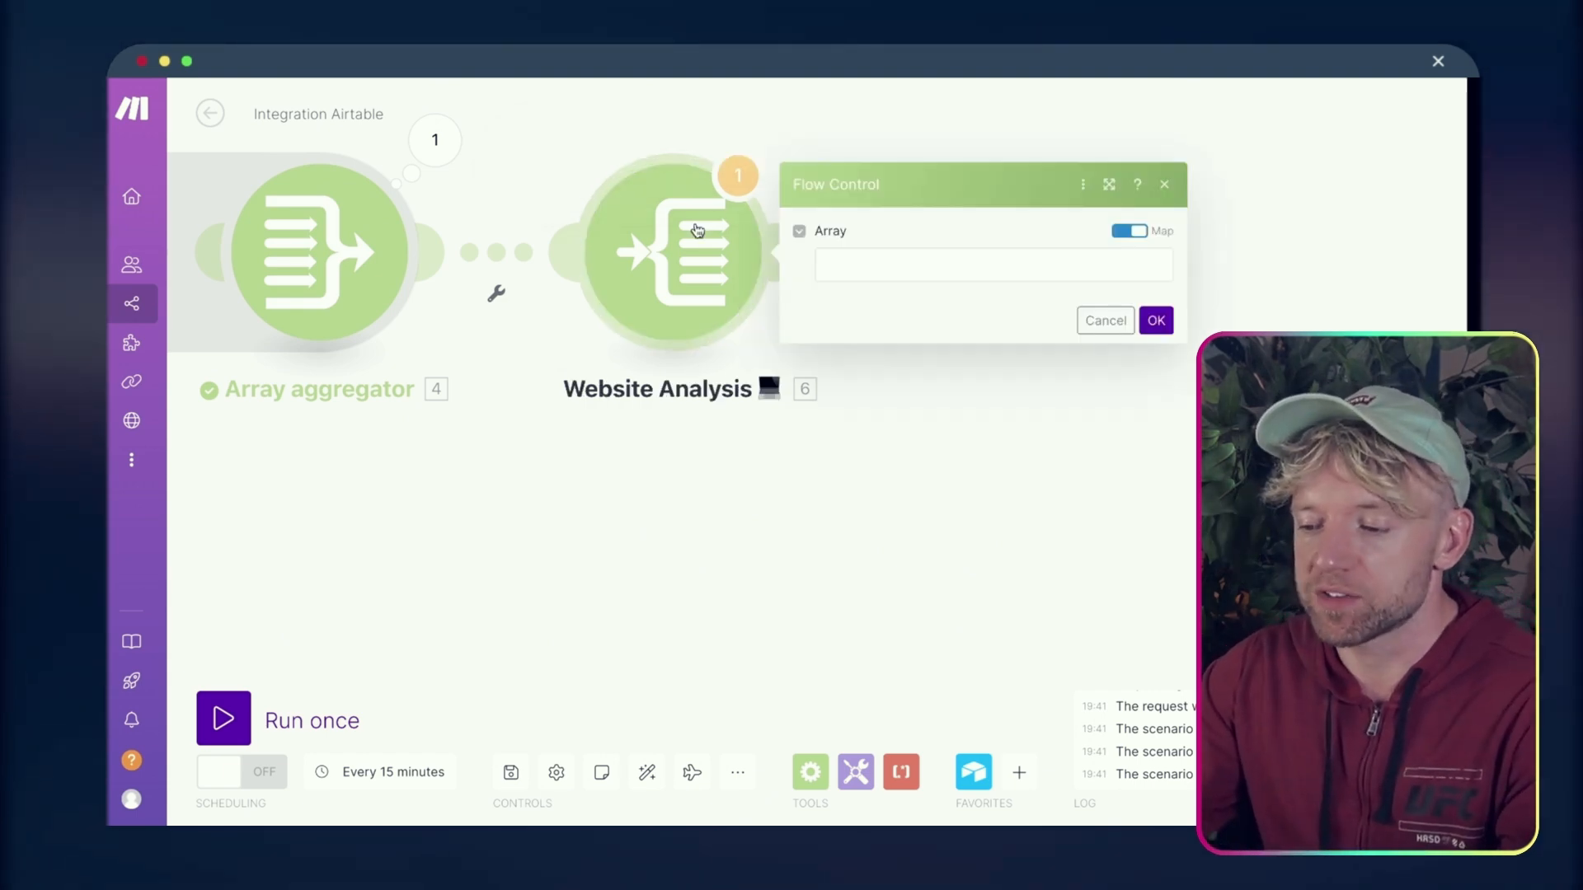
click(943, 265)
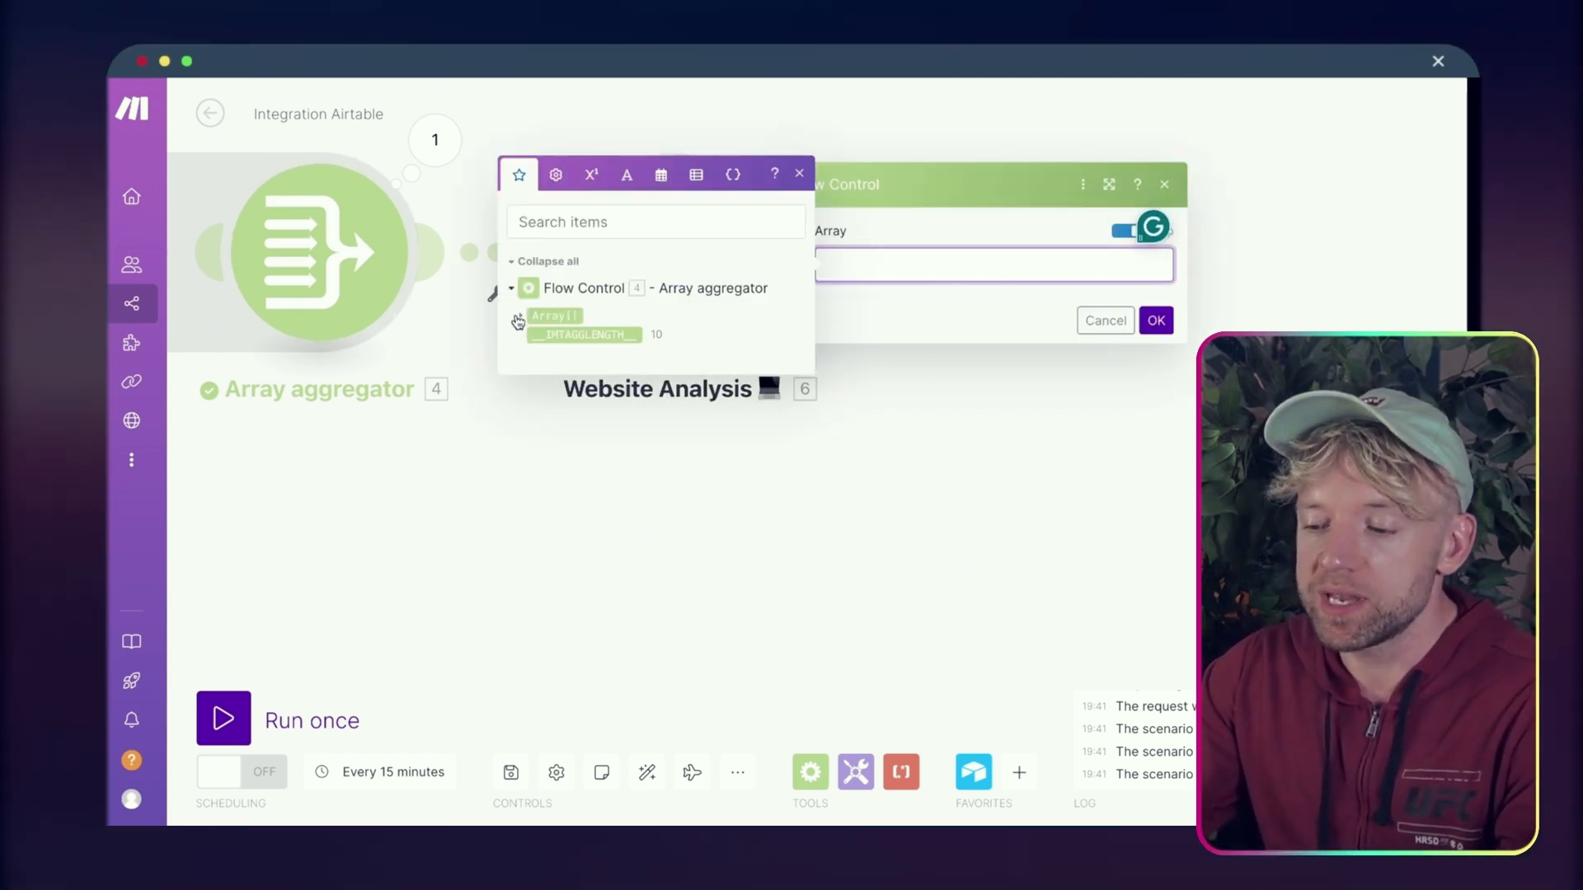
click(551, 316)
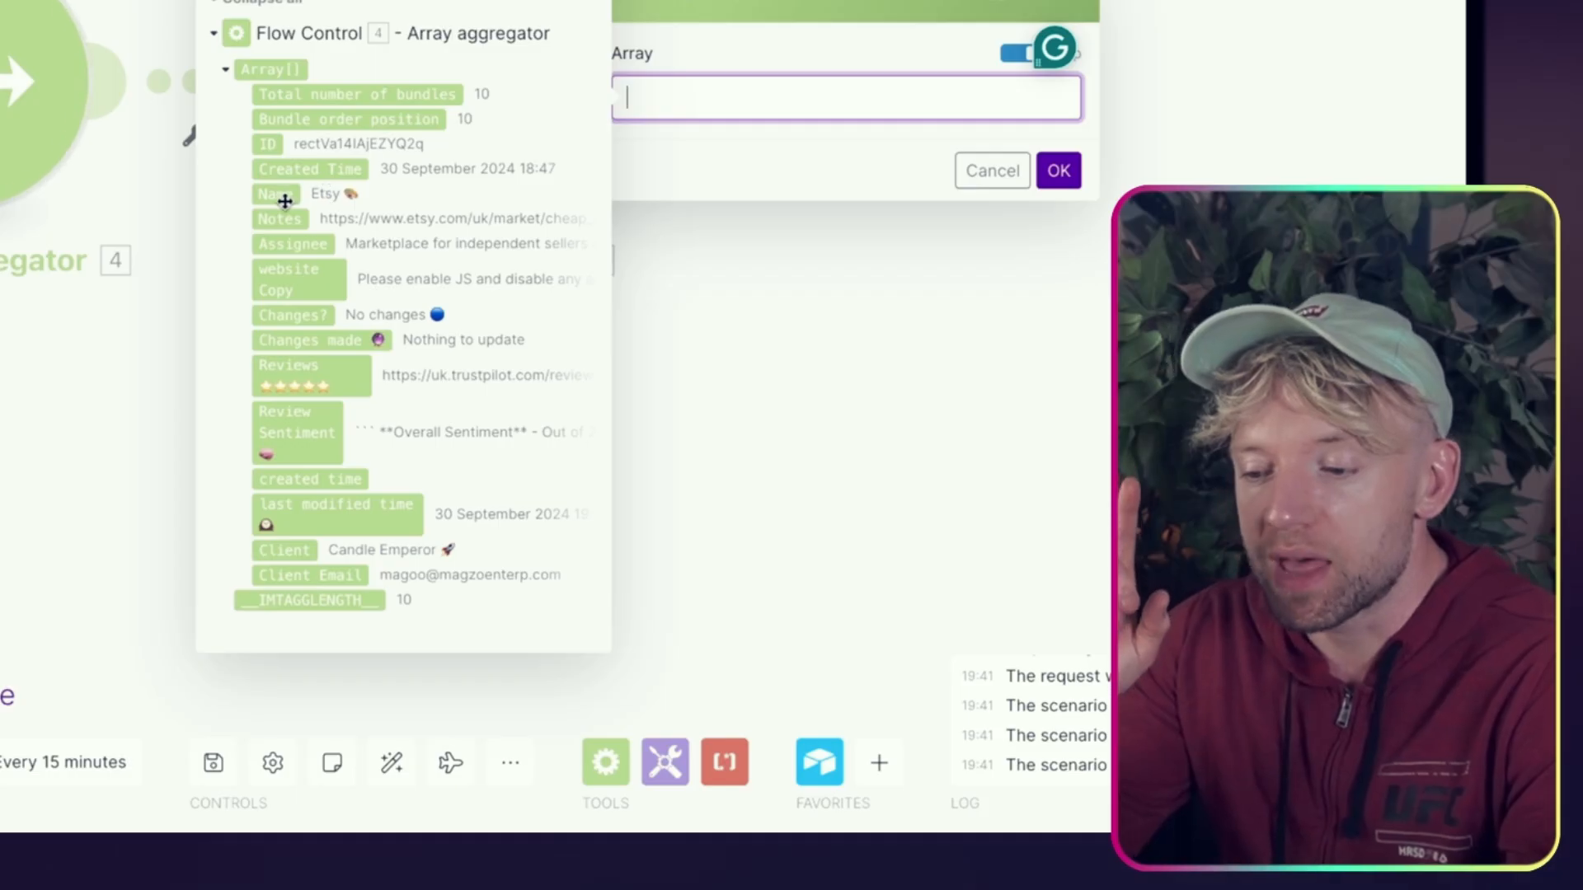
click(284, 201)
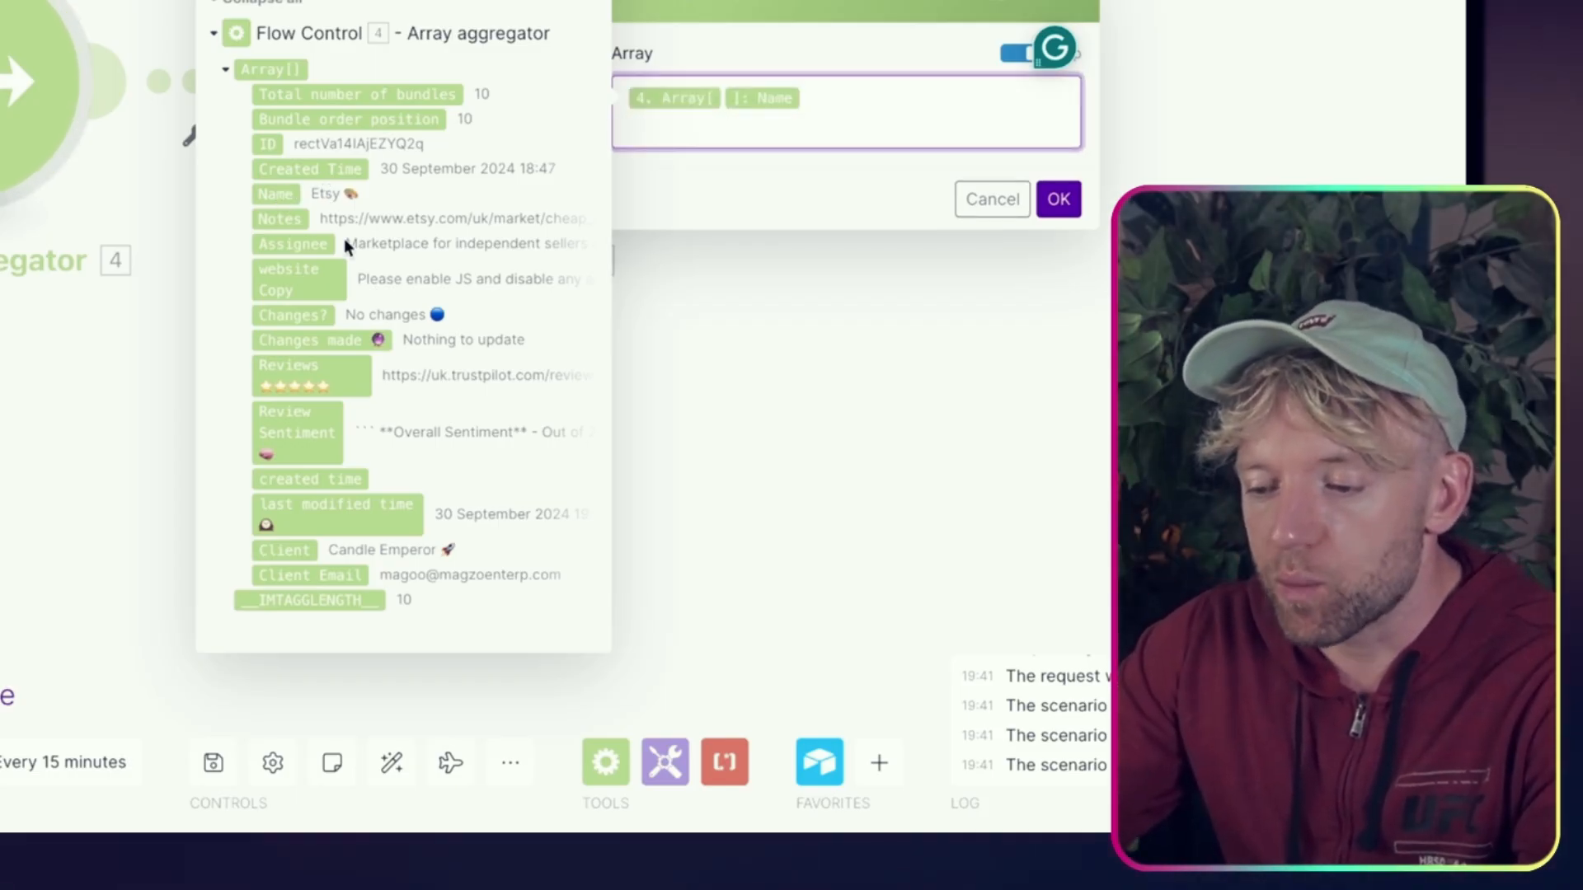
click(319, 341)
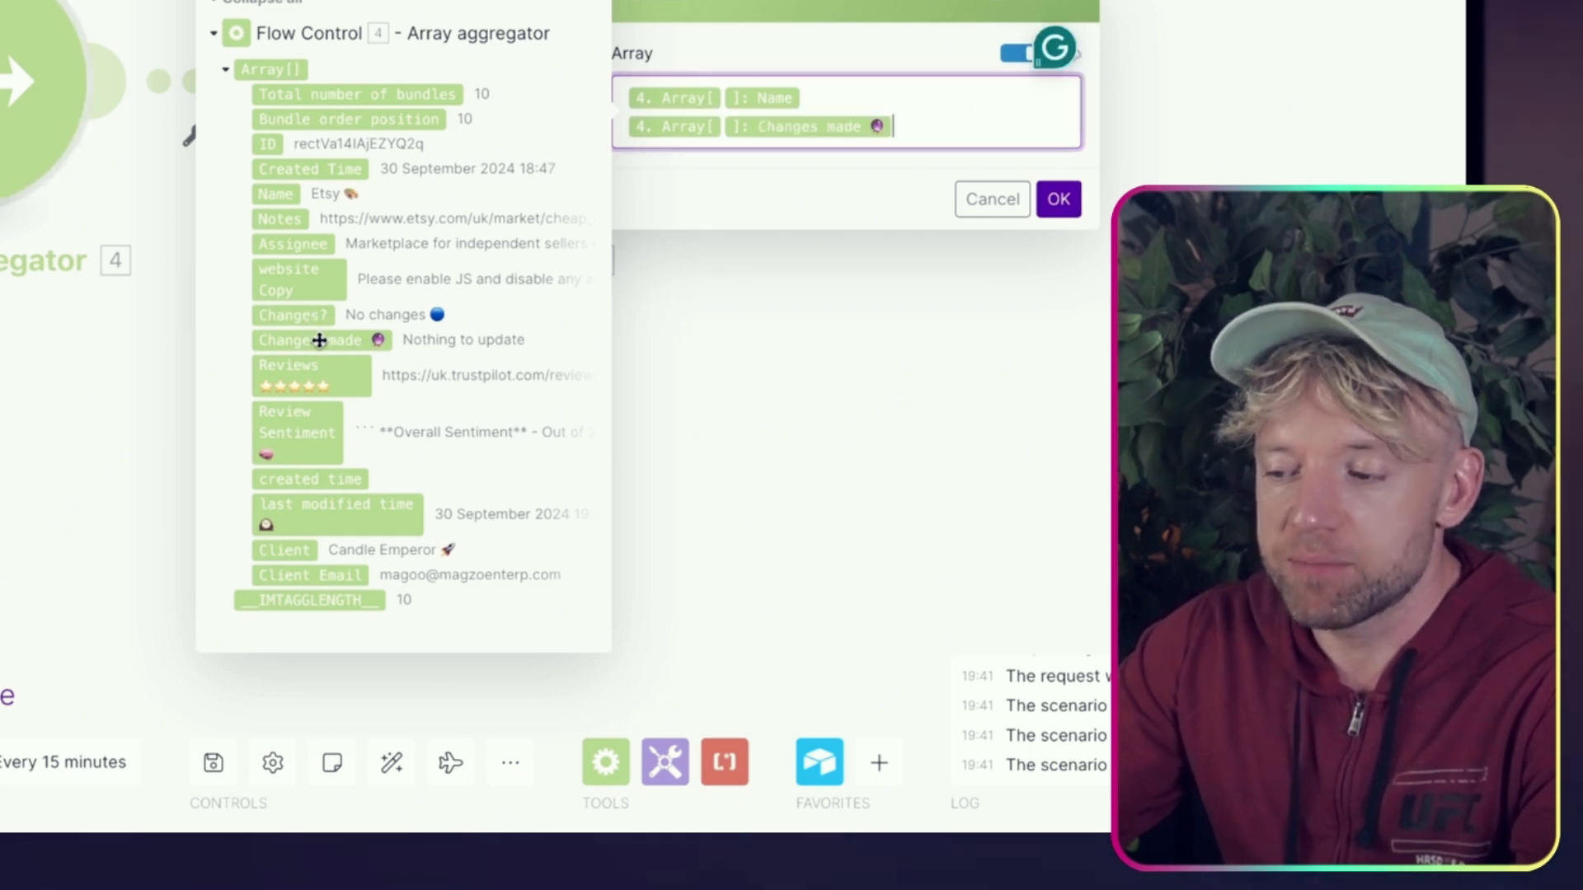
click(723, 83)
text(1)
click(723, 111)
text(1)
Duplicate the Name and Changes made pair repeatedly in the Array field, with a blank line between pairs
drag(986, 107, 635, 50)
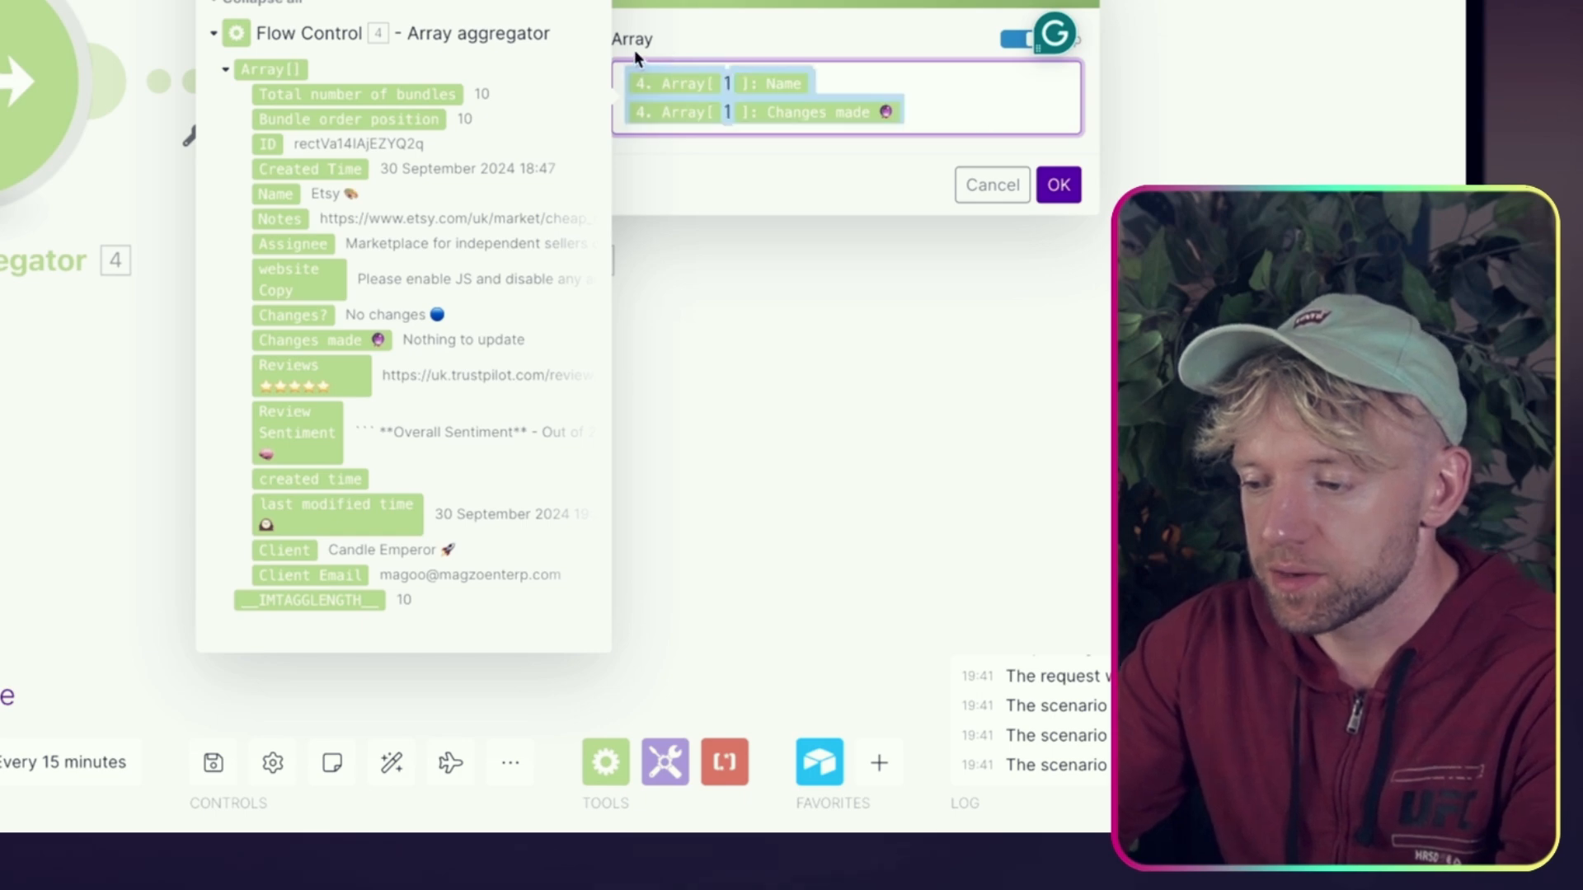
key(ctrl+c)
click(922, 108)
key(Return)
key(ctrl+v)
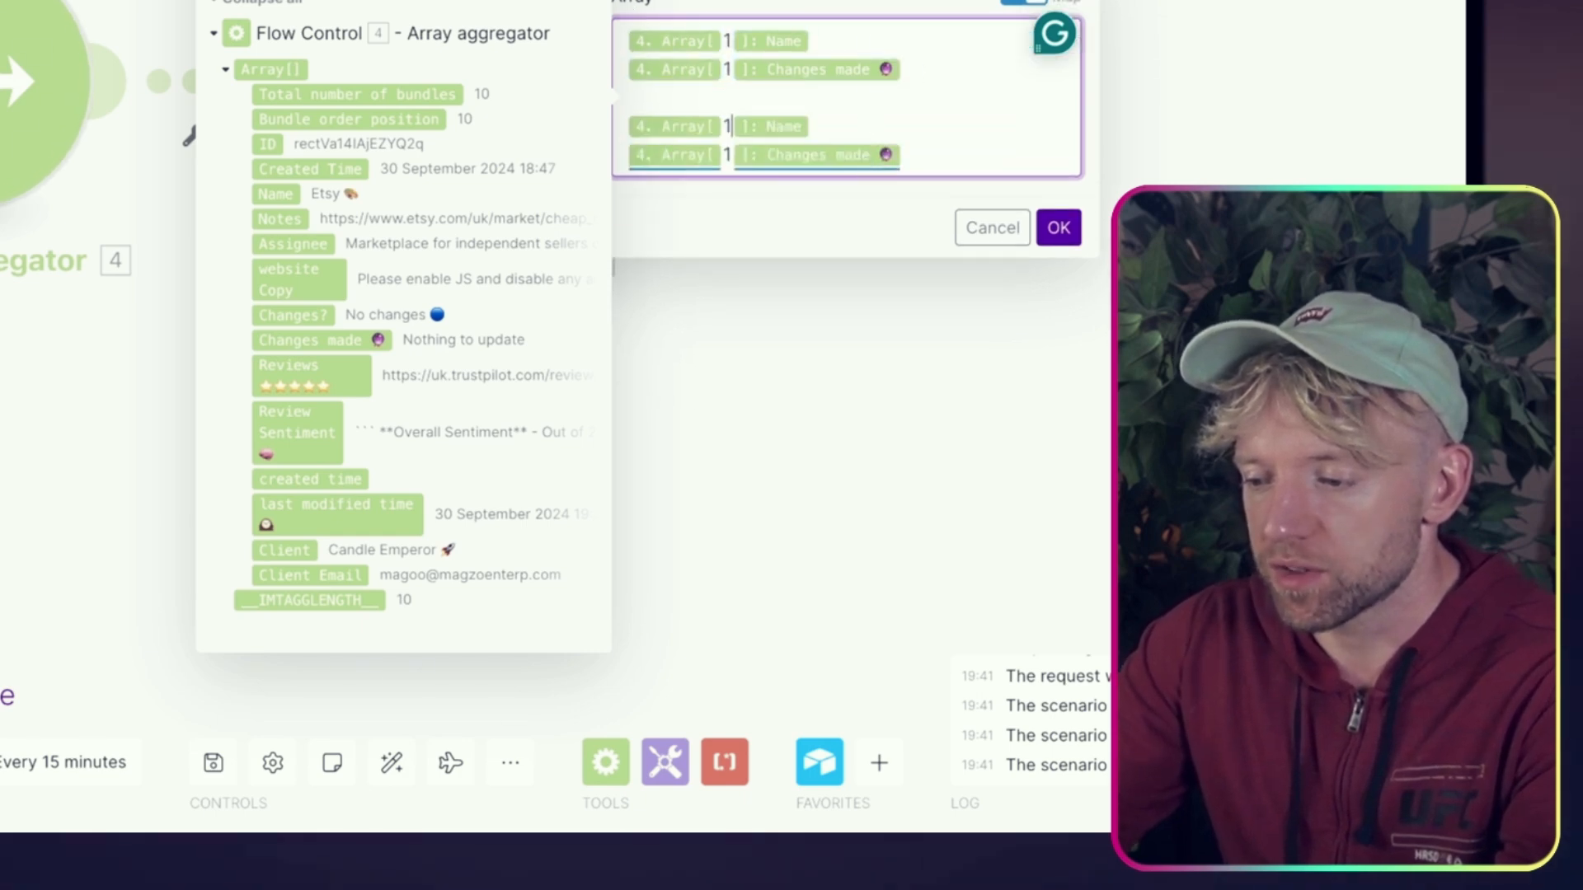
key(Return)
key(ctrl+v)
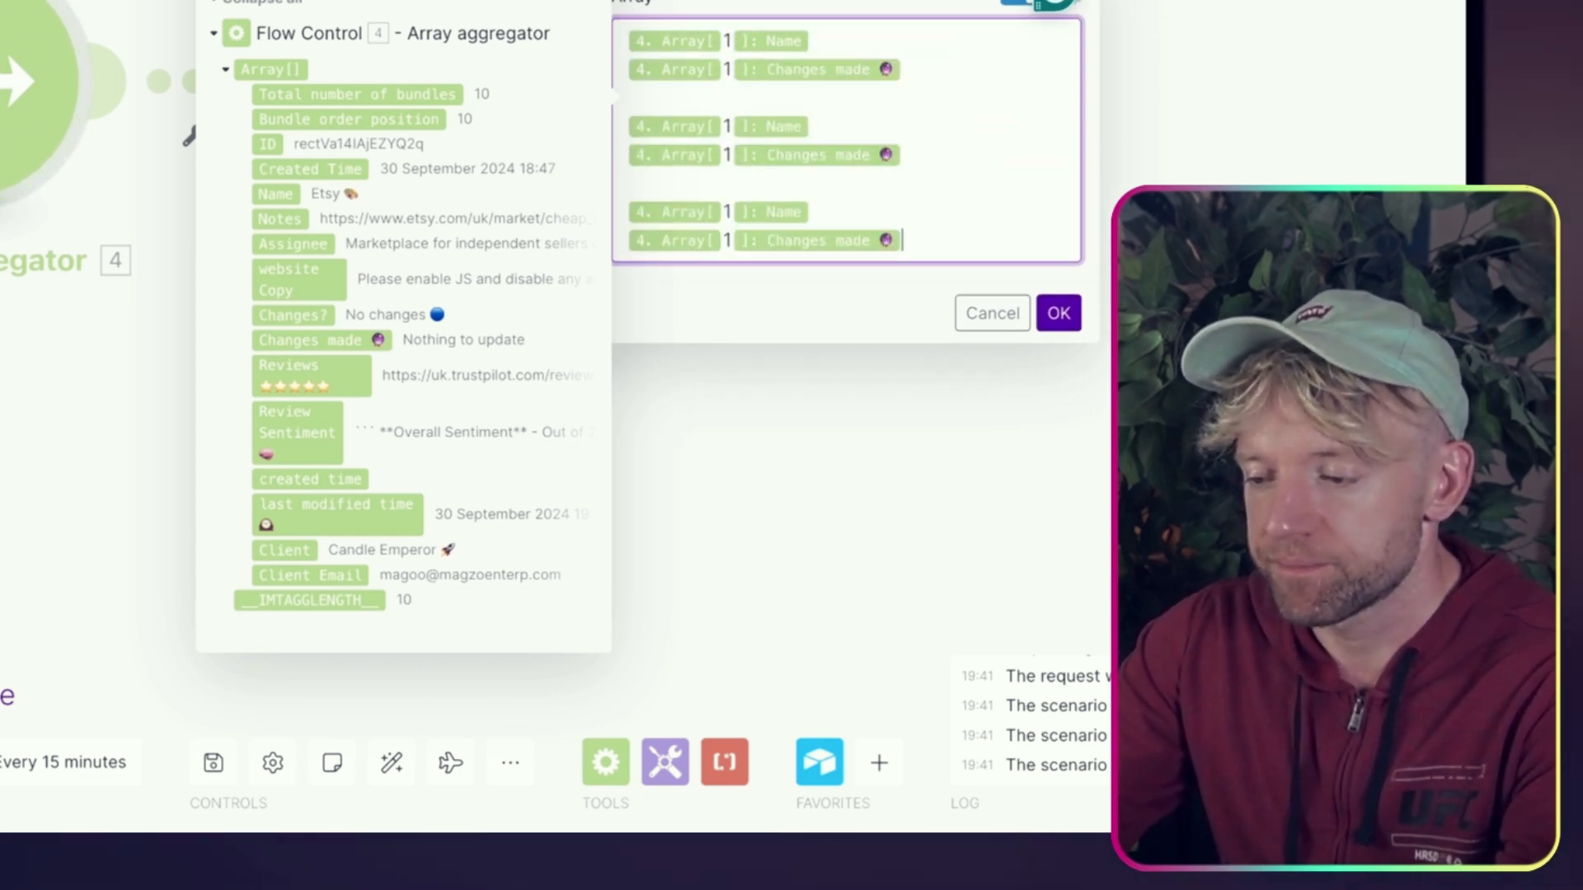
key(Return)
key(ctrl+v)
key(Return)
key(ctrl+v)
key(Return)
key(ctrl+v)
key(Return)
key(ctrl+v)
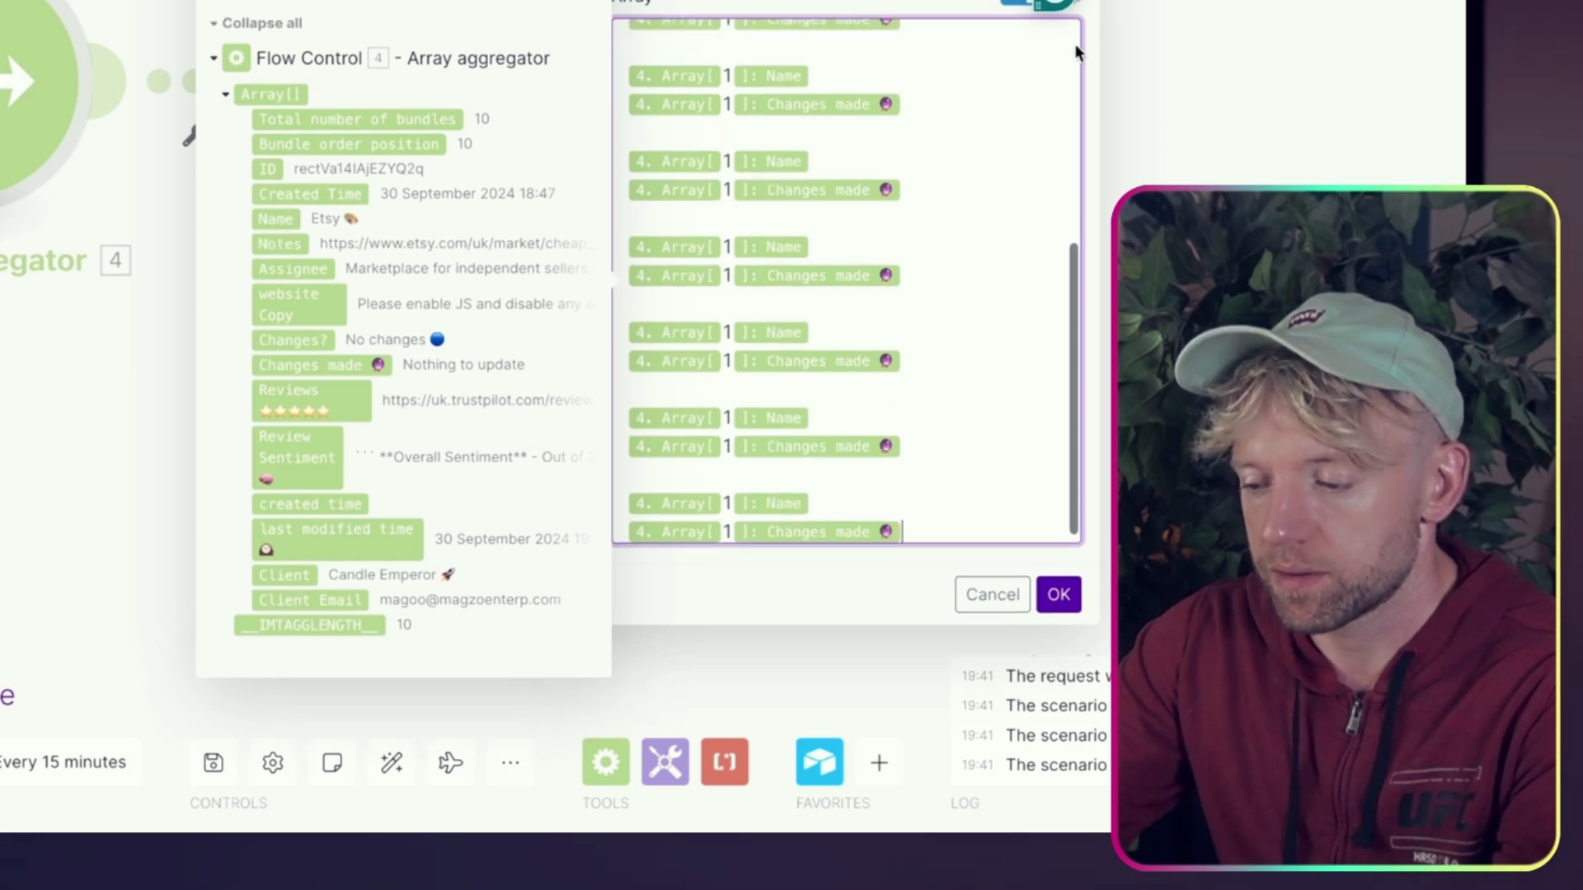
Set both array indexes to 2 in the second Name and Changes made pair and to 3 in the third pair
scroll(824, 165, down, 2)
double_click(728, 79)
text(3)
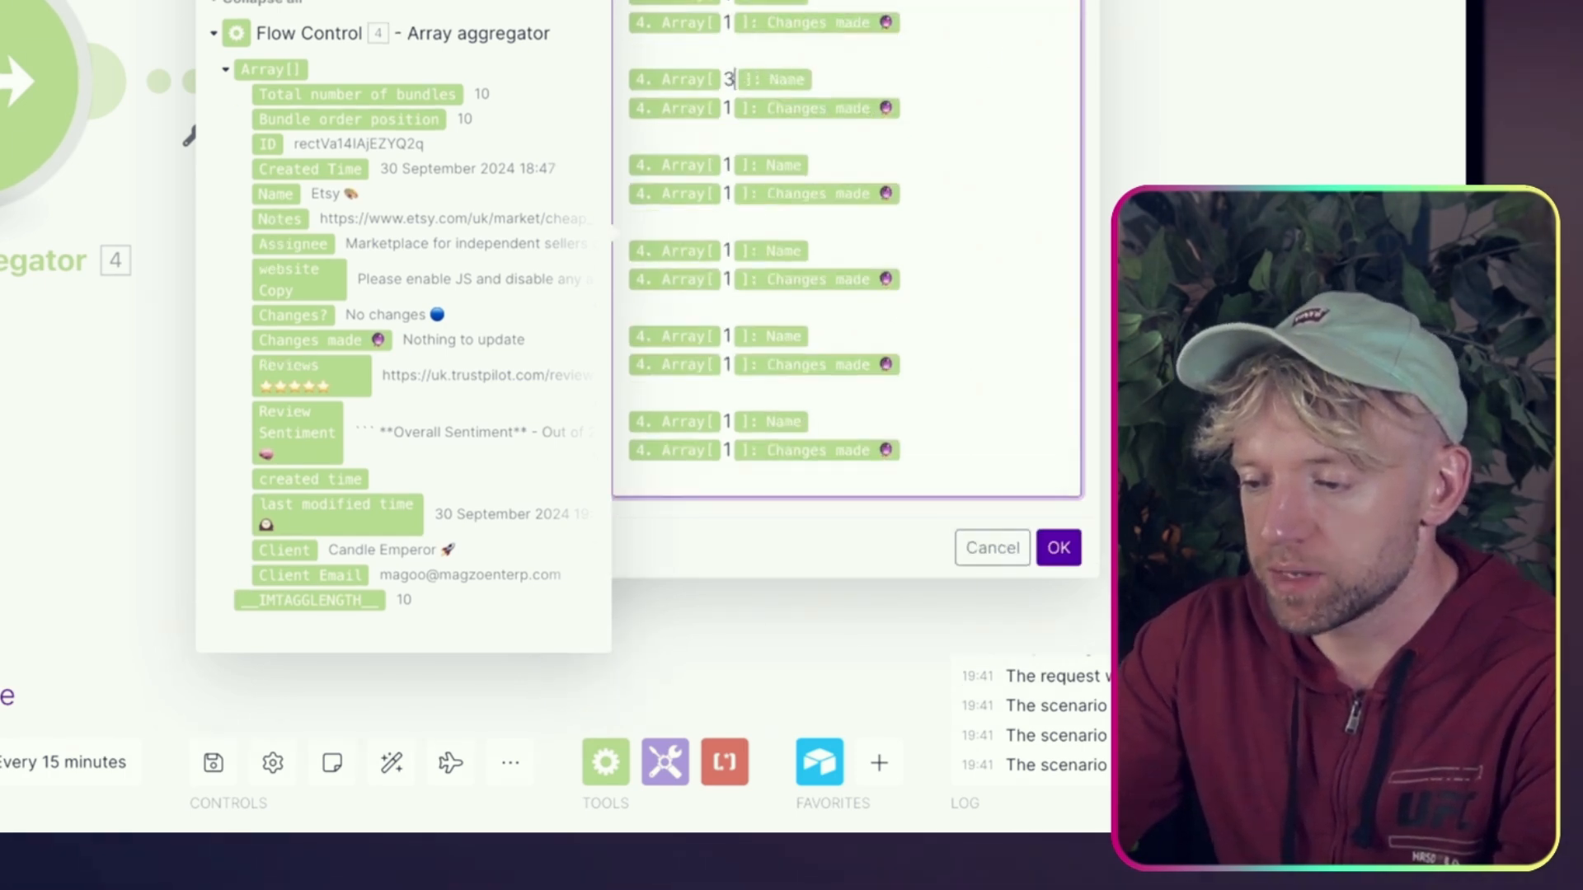
click(730, 108)
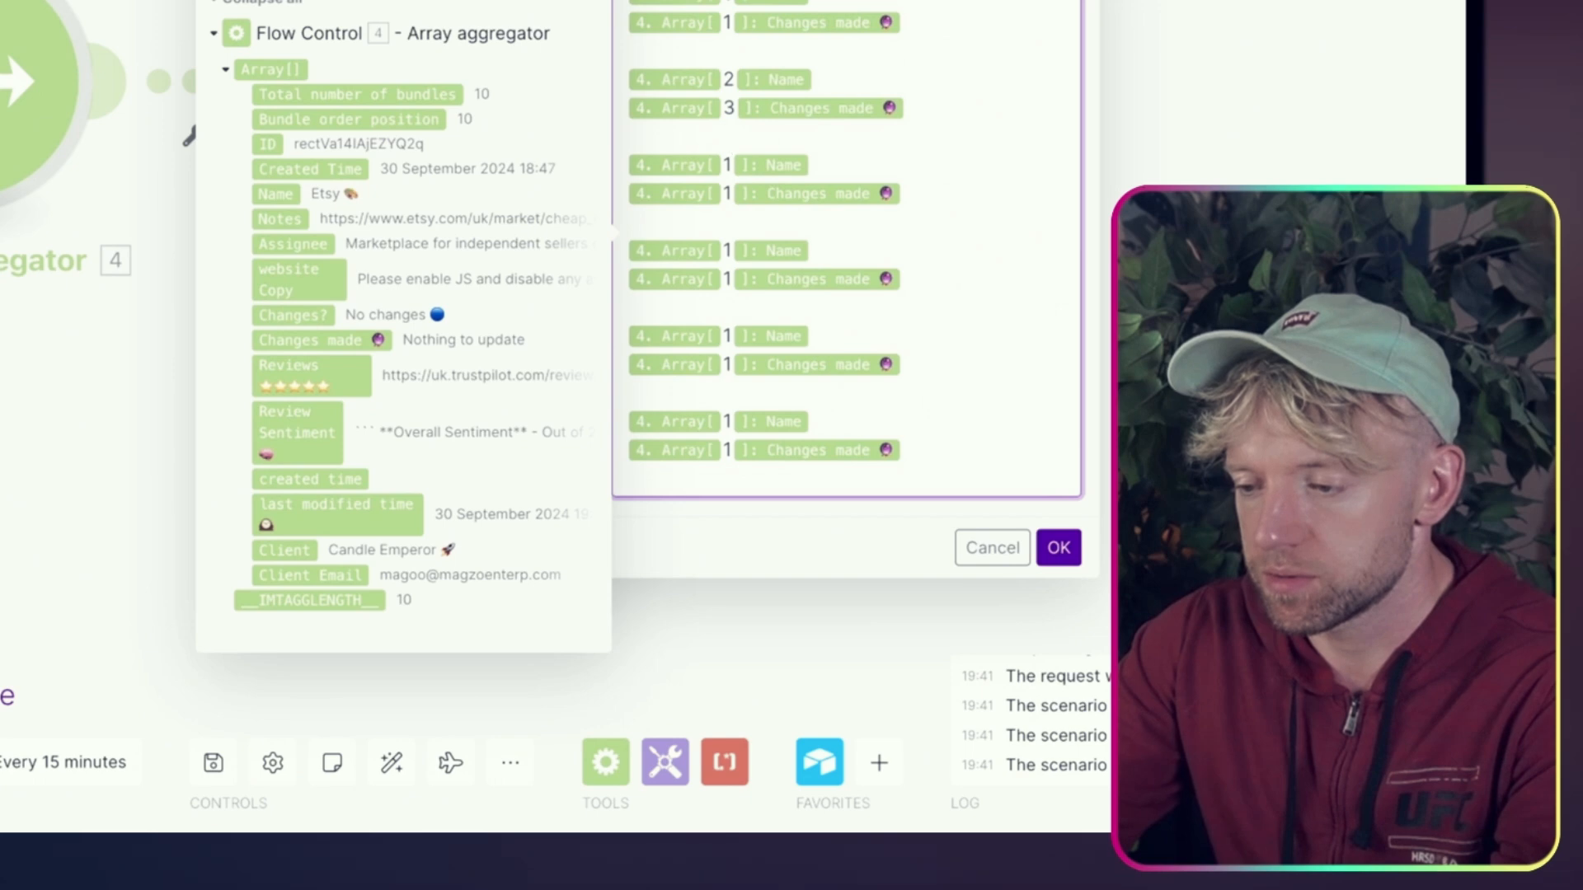
key(BackSpace)
text(2)
click(731, 165)
key(BackSpace)
text(3)
click(731, 193)
key(BackSpace)
text(3)
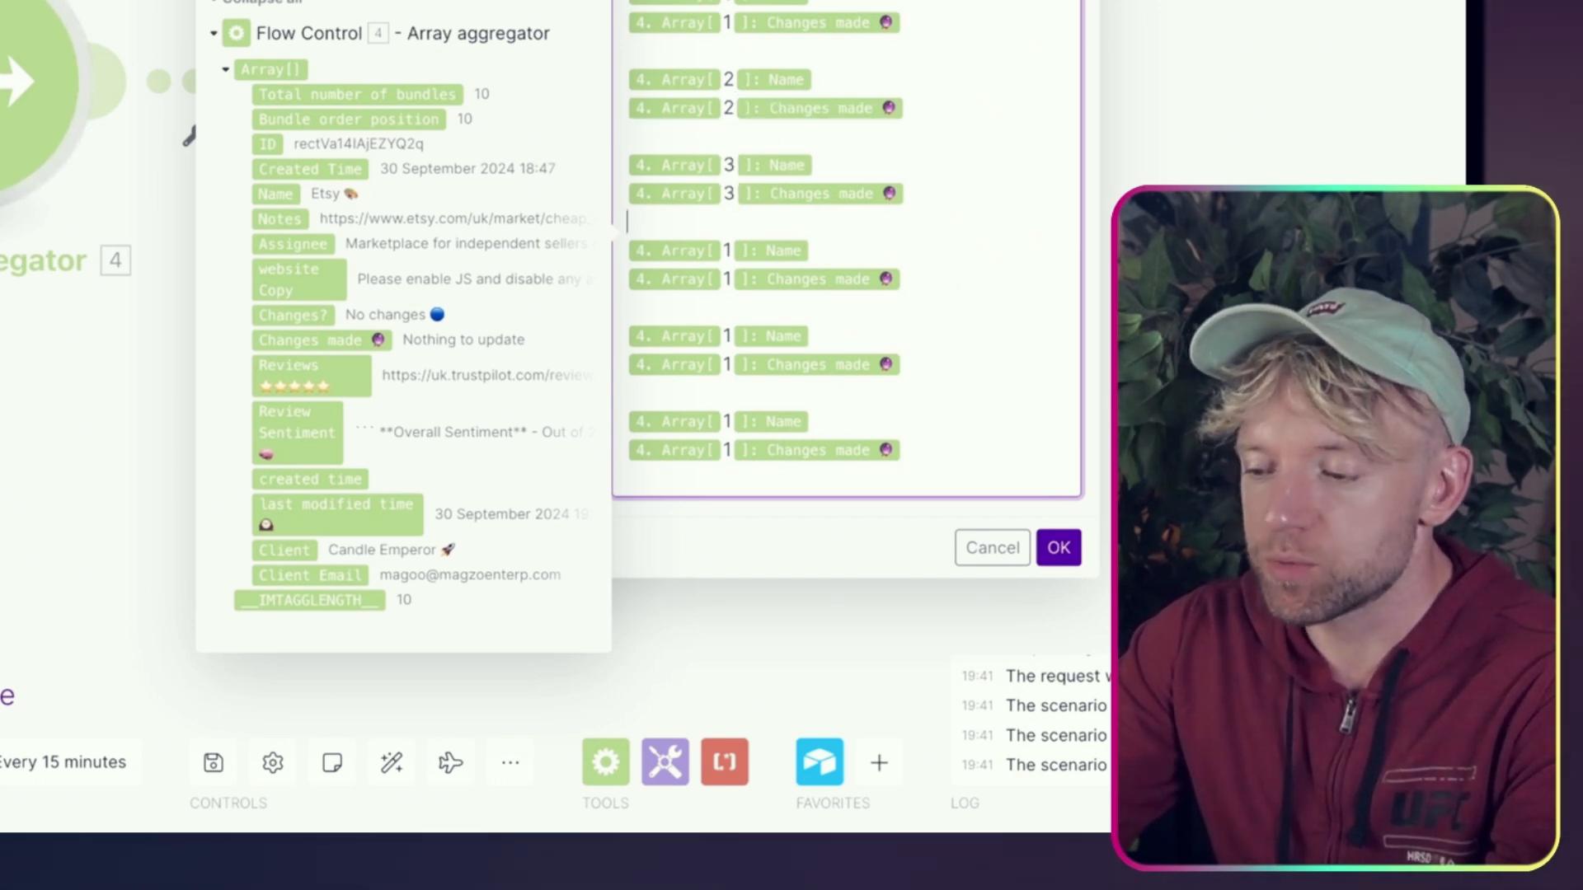
Set the array indexes of the fourth, fifth and sixth Name and Changes made pairs to 4, 5 and 6
click(730, 278)
key(BackSpace)
text(4)
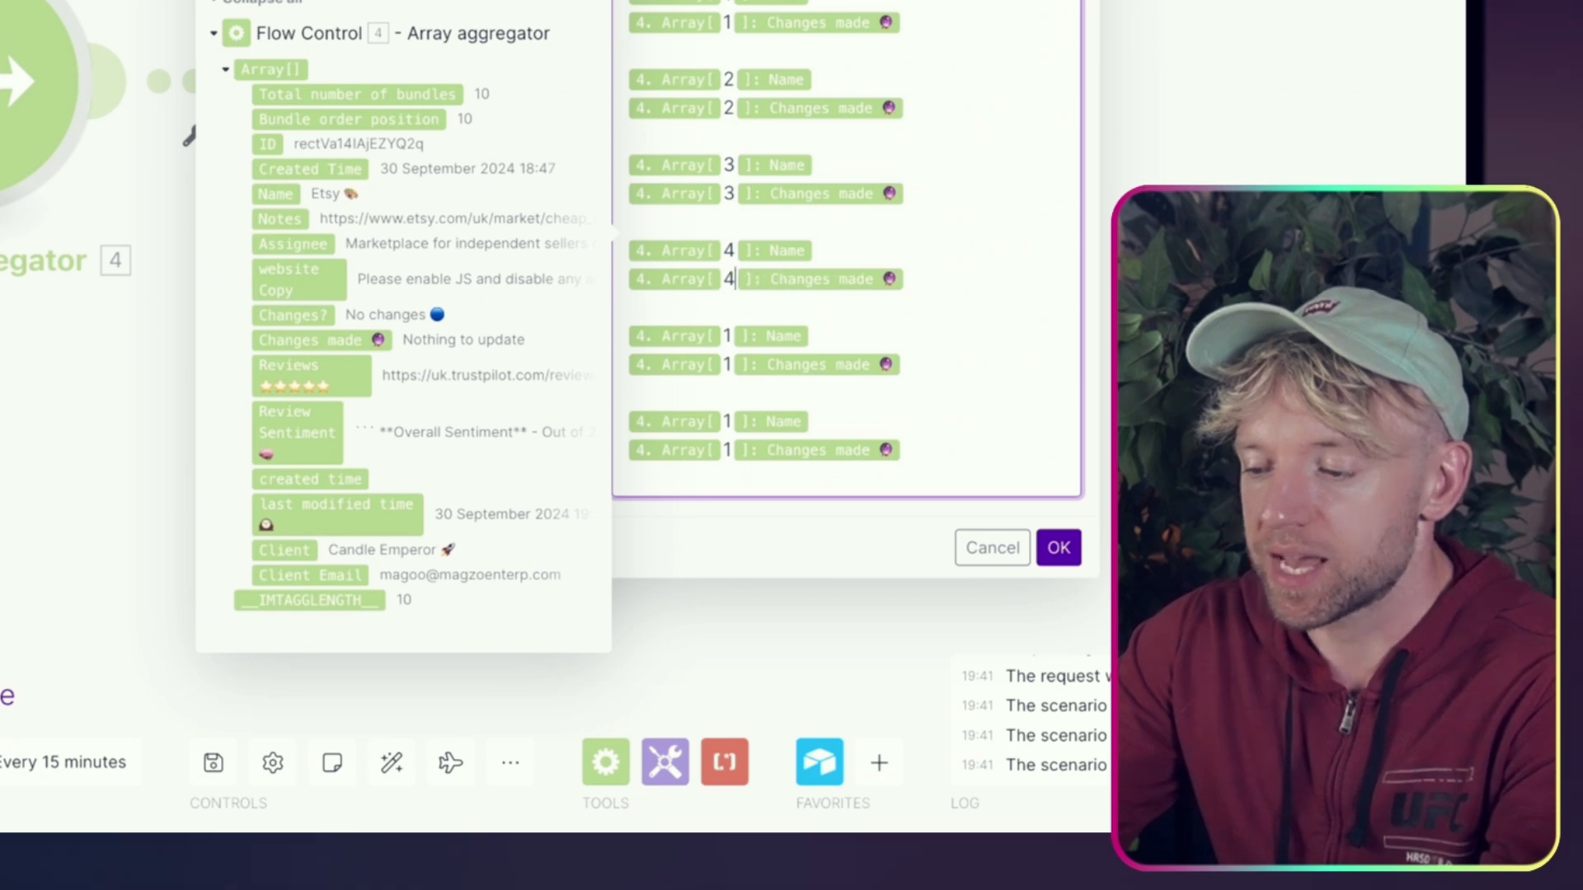
click(730, 365)
key(BackSpace)
text(5)
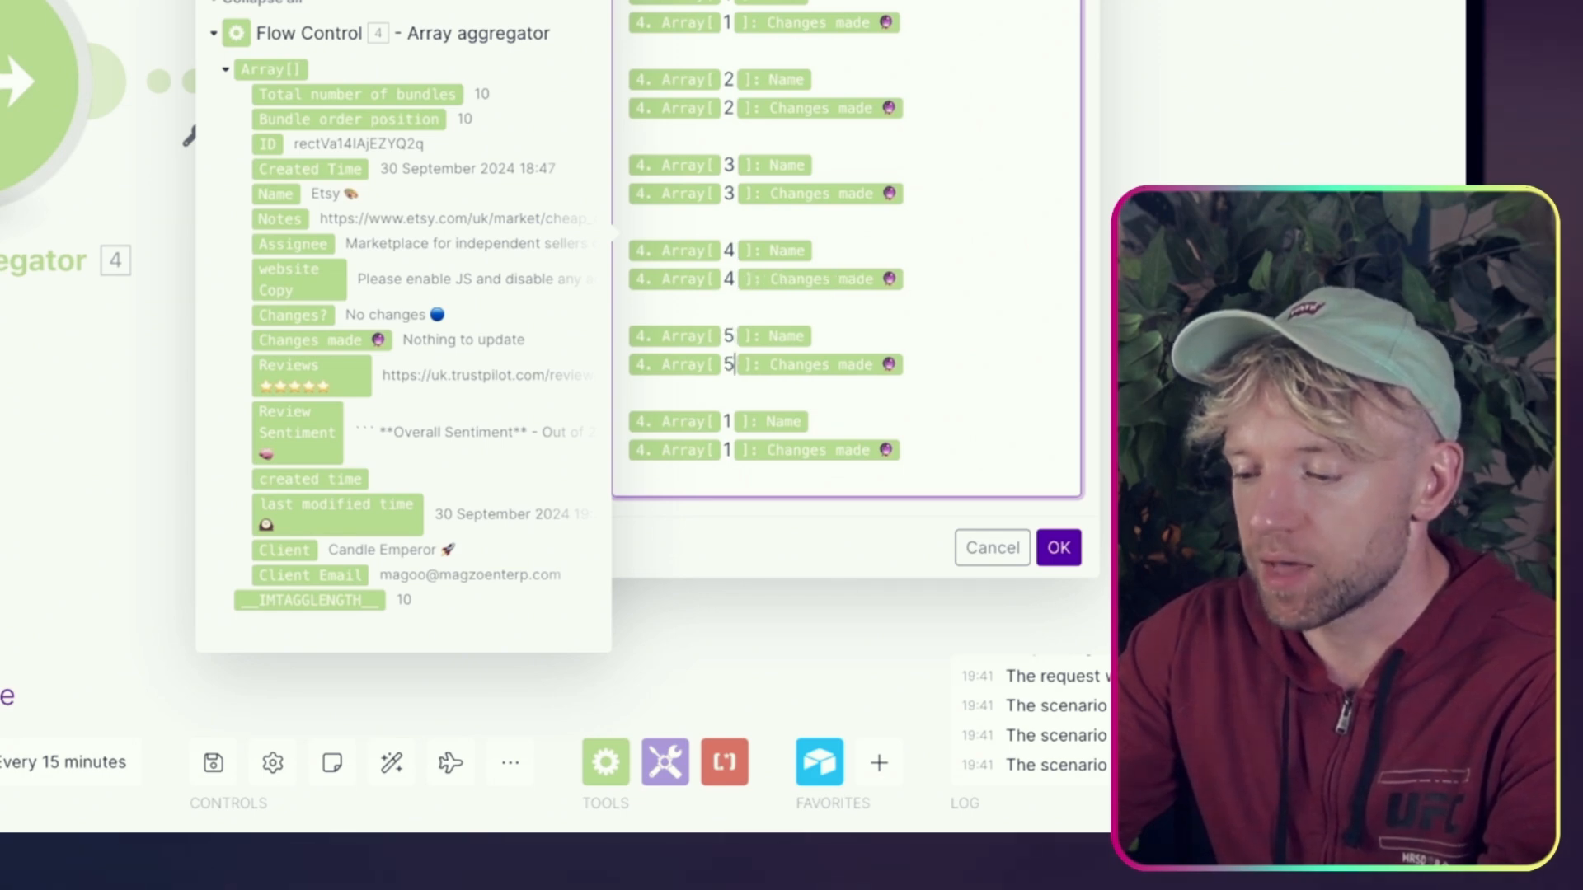
click(730, 421)
key(BackSpace)
text(6)
click(731, 450)
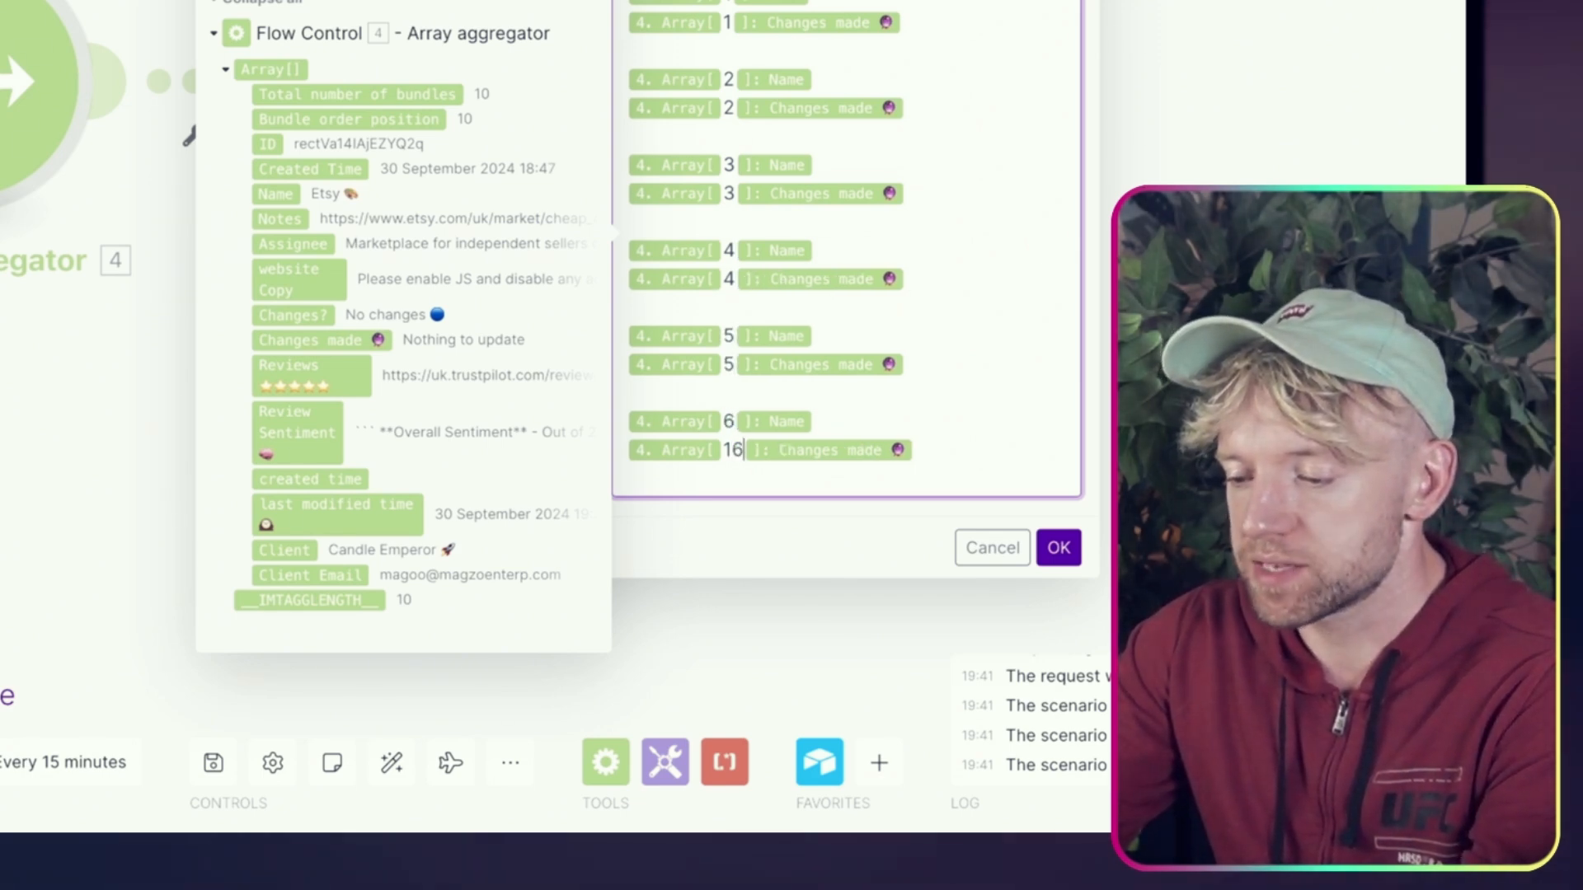
Paste further Name and Changes made pairs and set the indexes of the seventh and eighth pairs to 7 and 8
key(ctrl+v)
click(728, 206)
scroll(806, 375, down, 3)
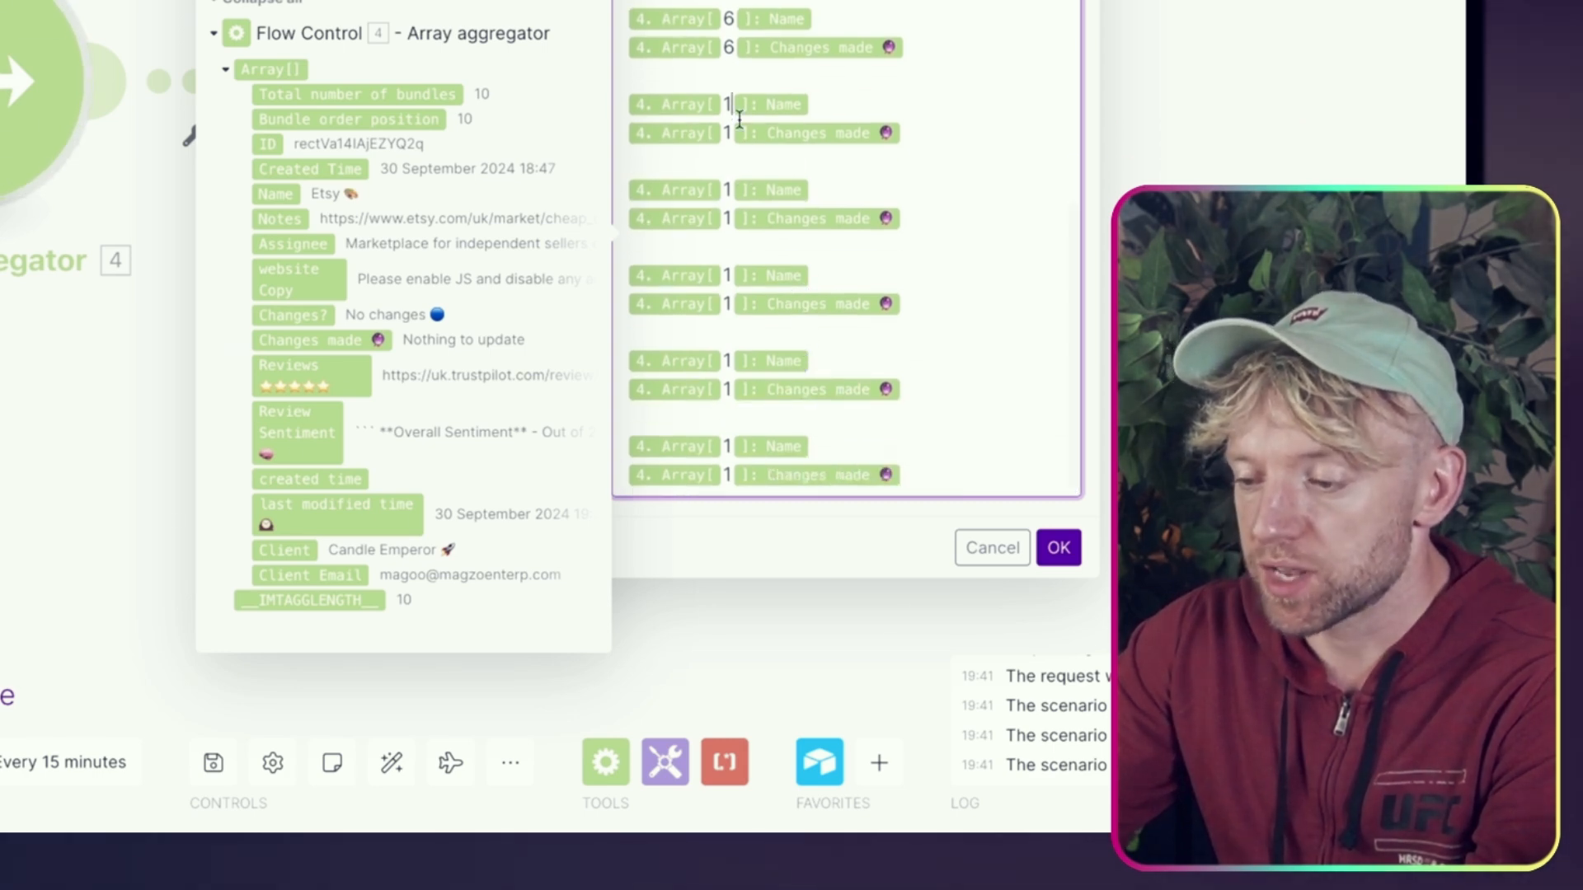
key(BackSpace)
text(7)
key(Down)
key(BackSpace)
text(7)
click(729, 190)
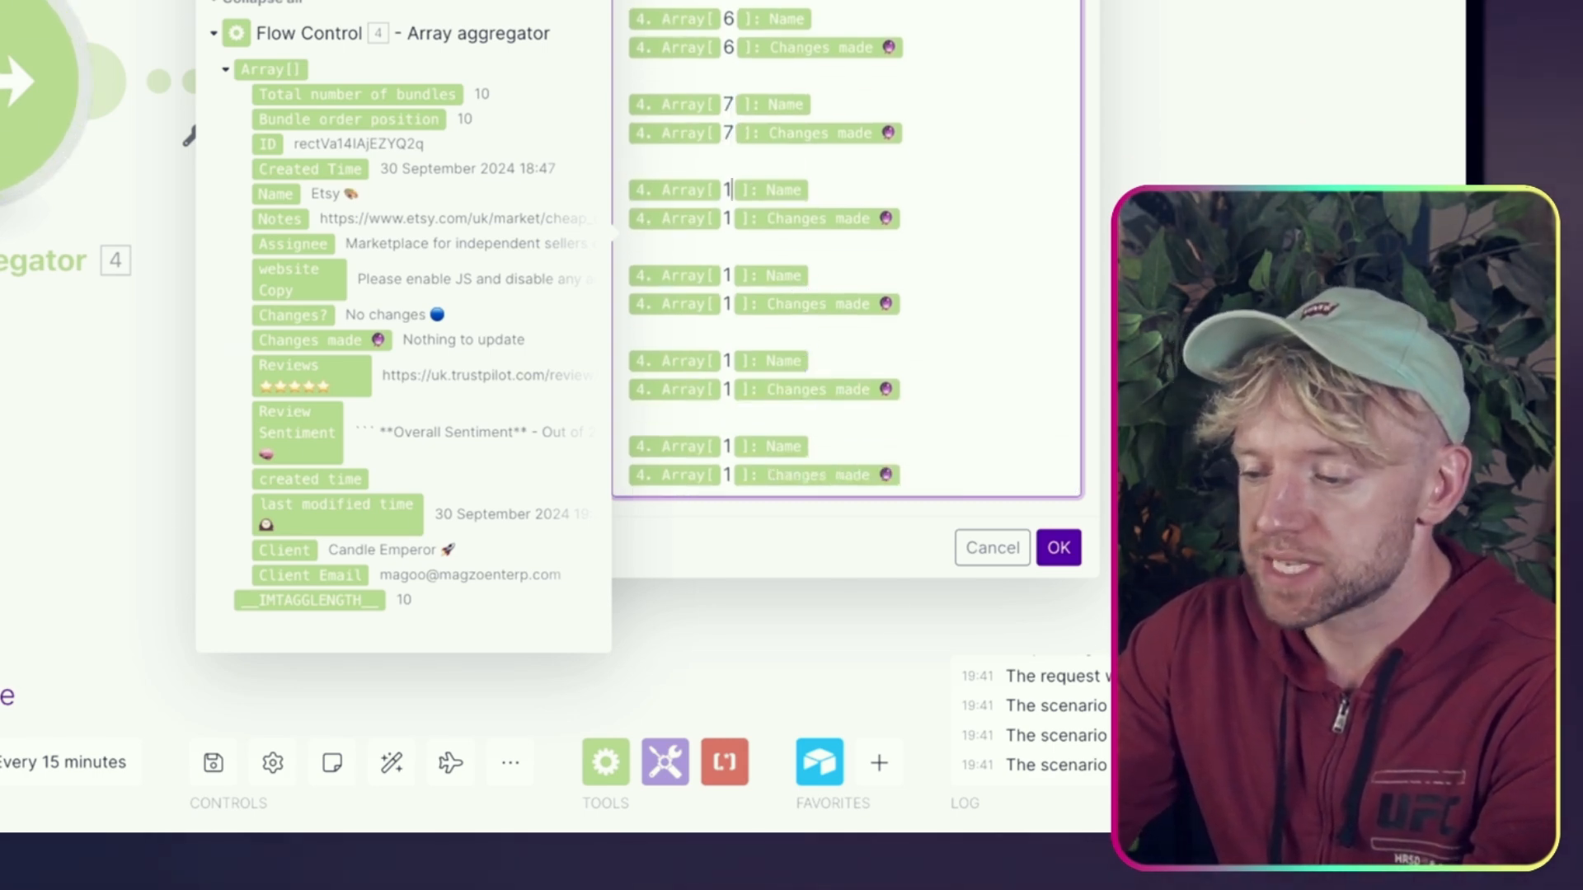
key(BackSpace)
text(8)
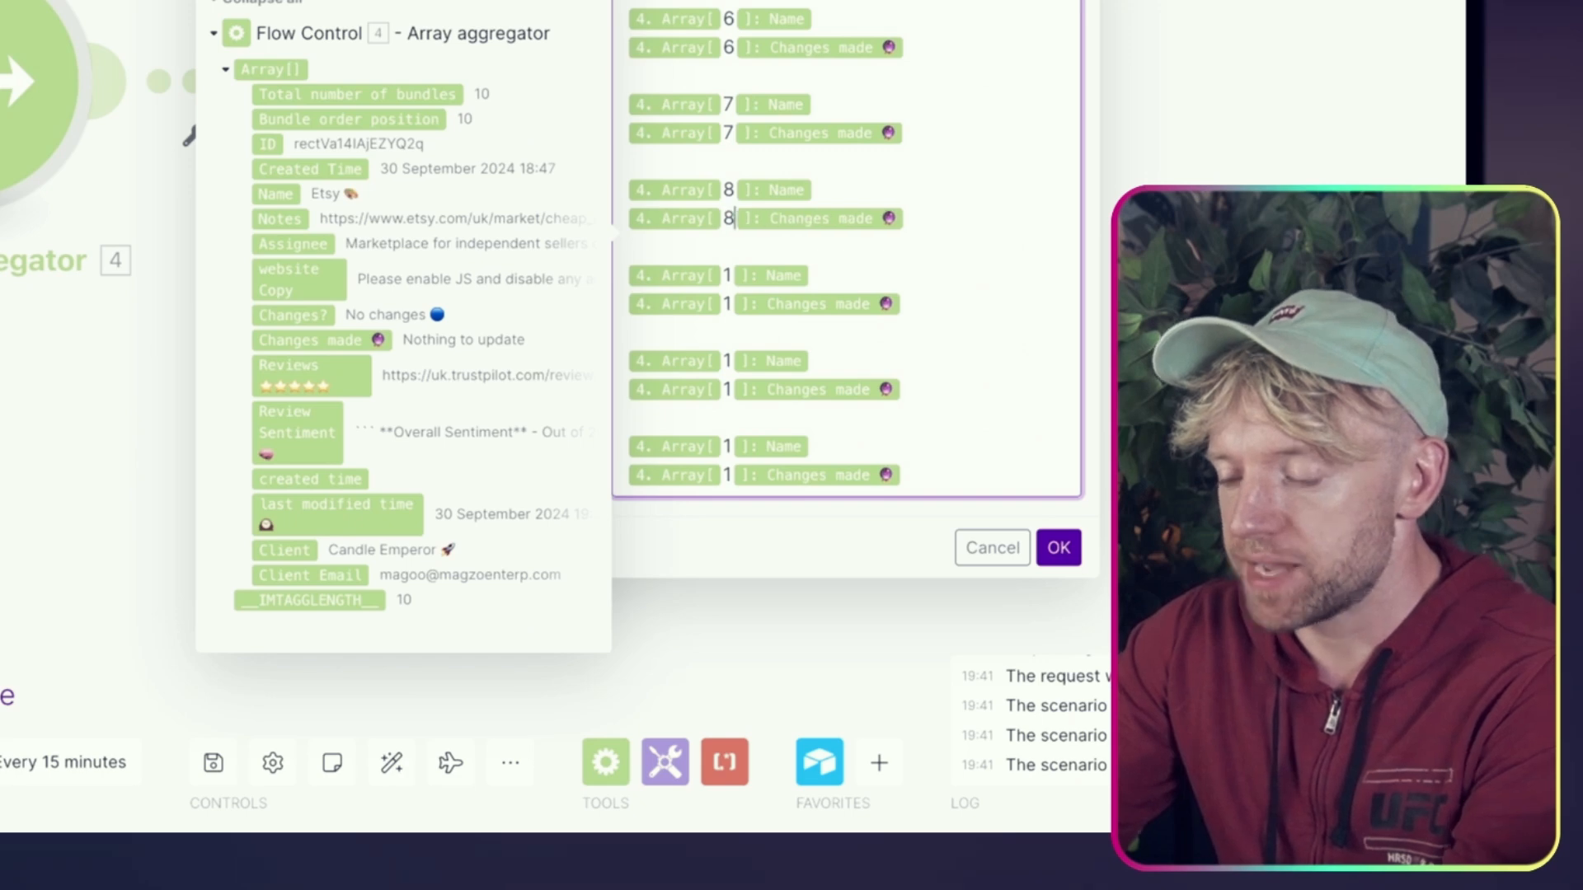
Set the indexes of the ninth Name and Changes made pair to 9 and the last two pairs to 10, and save the iterator
key(BackSpace)
text(9)
key(Down)
text(0)
key(Down)
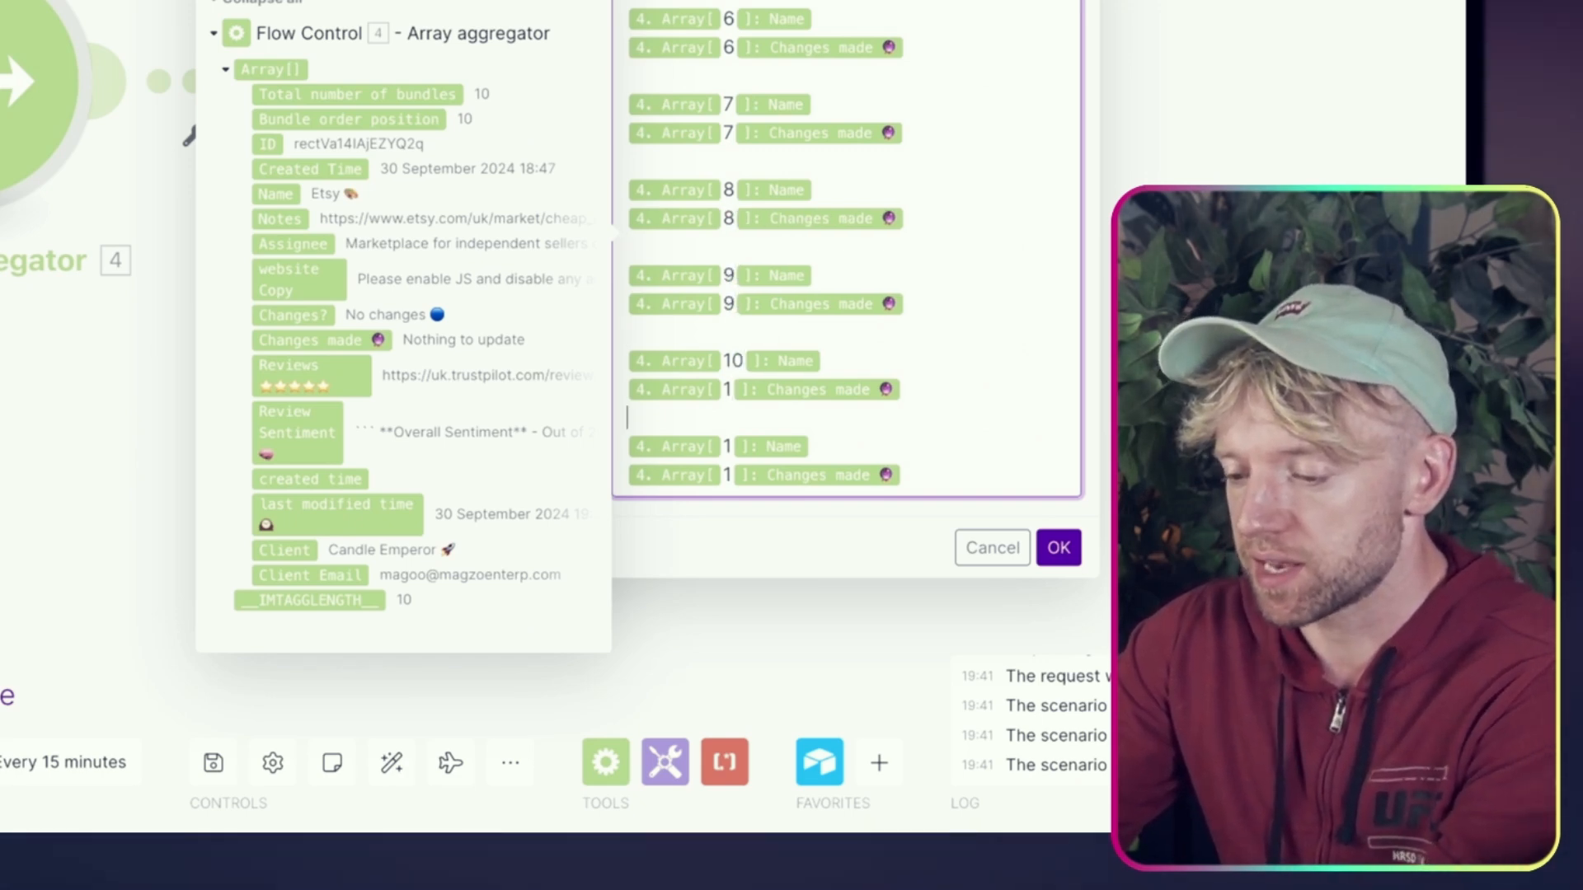
text(0)
key(Down)
text(0)
key(Down)
text(0)
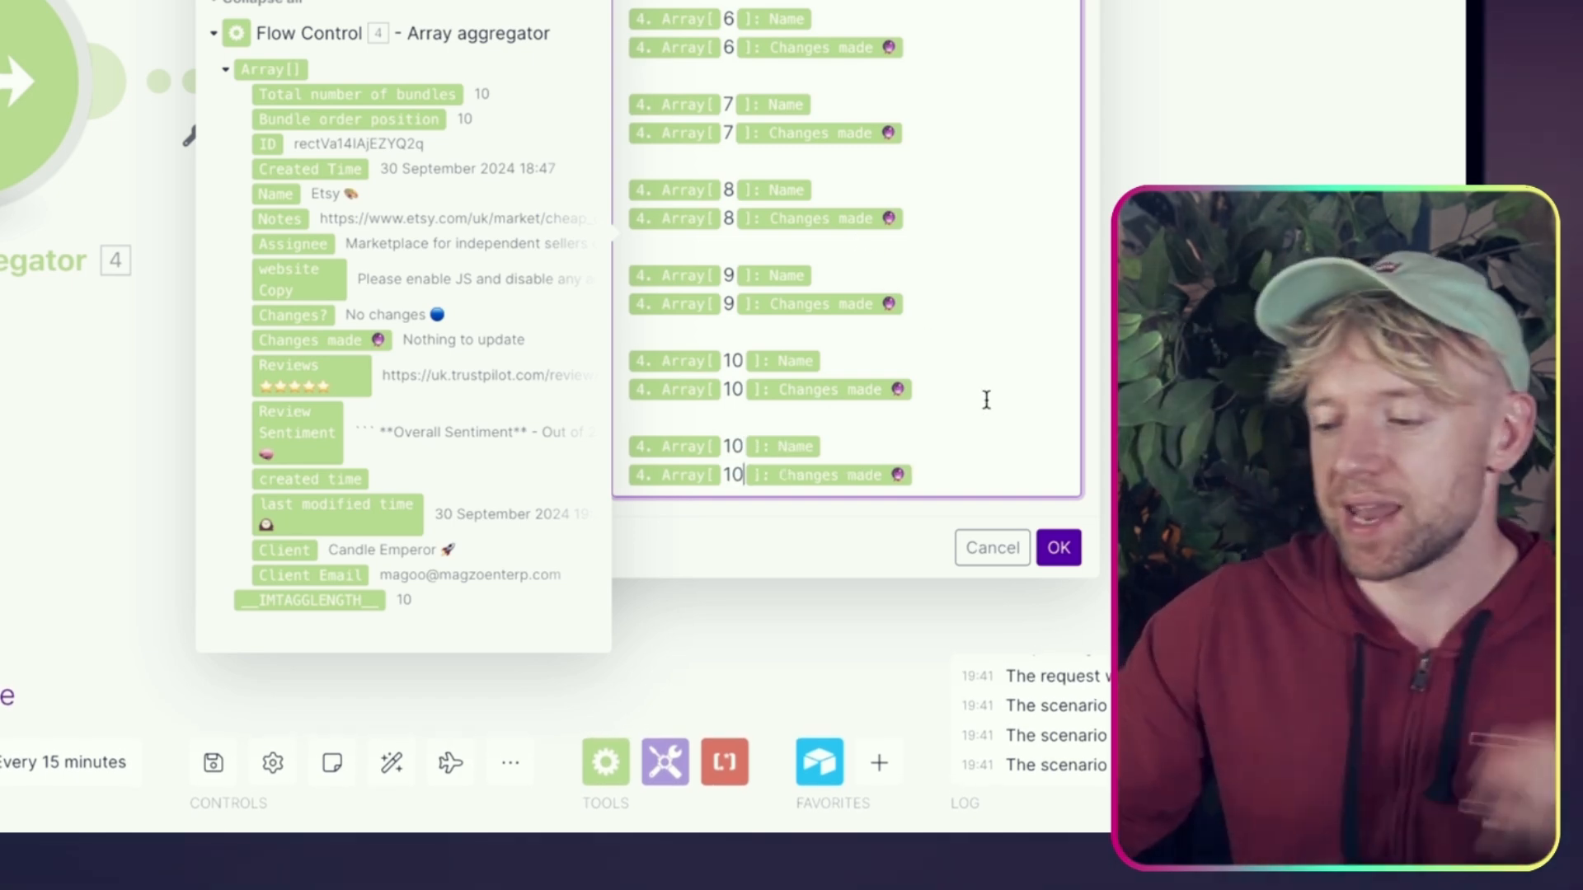
click(1059, 548)
Run the scenario once, ignoring the transformer warning
drag(615, 392, 841, 378)
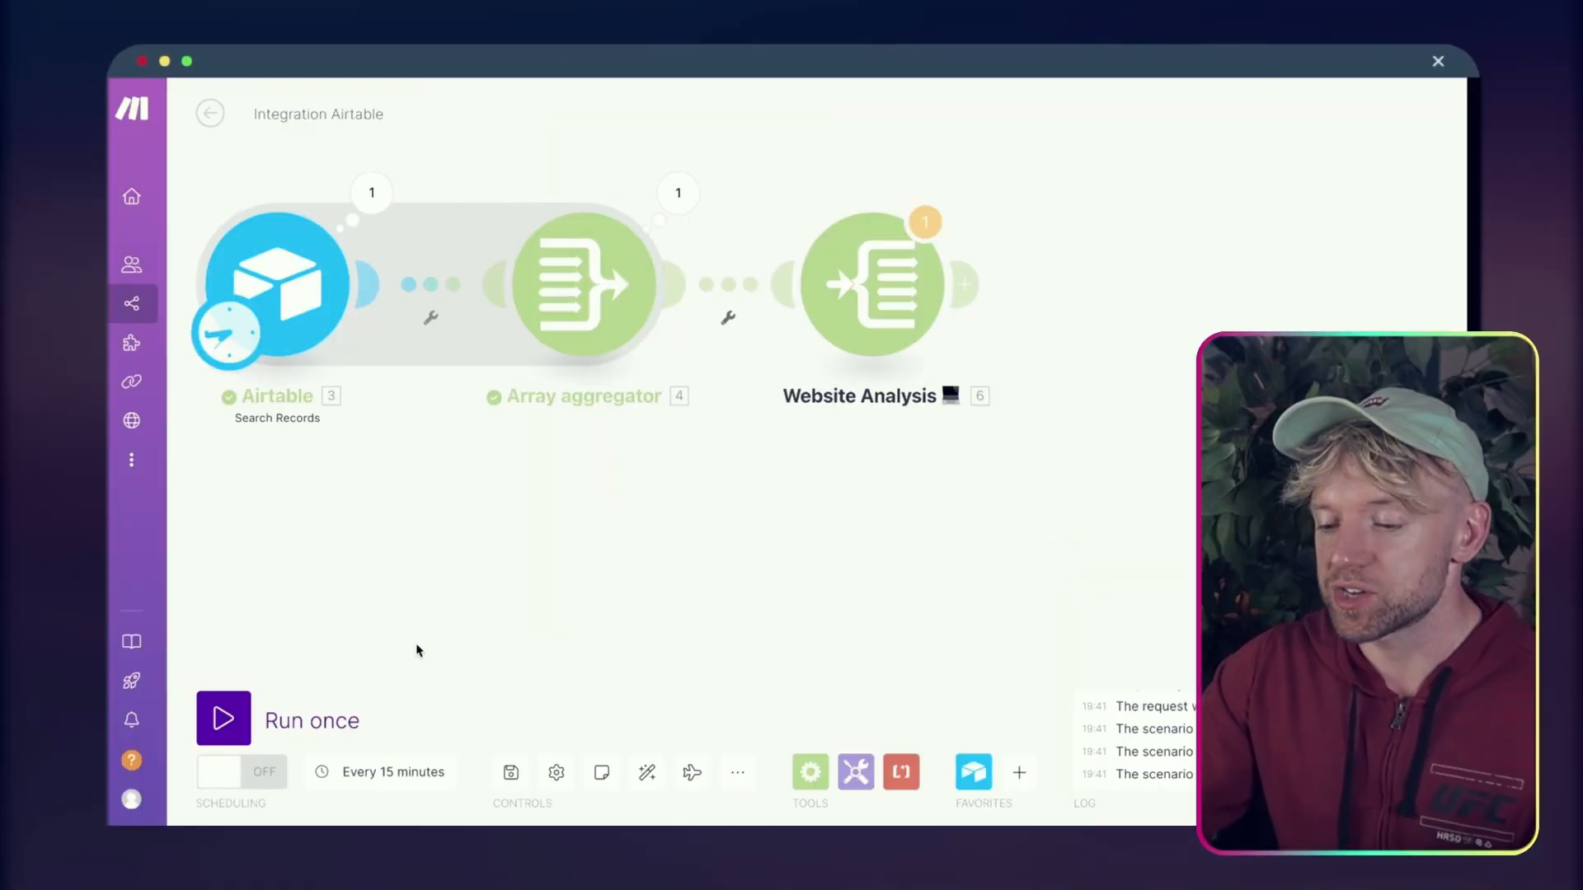
click(210, 725)
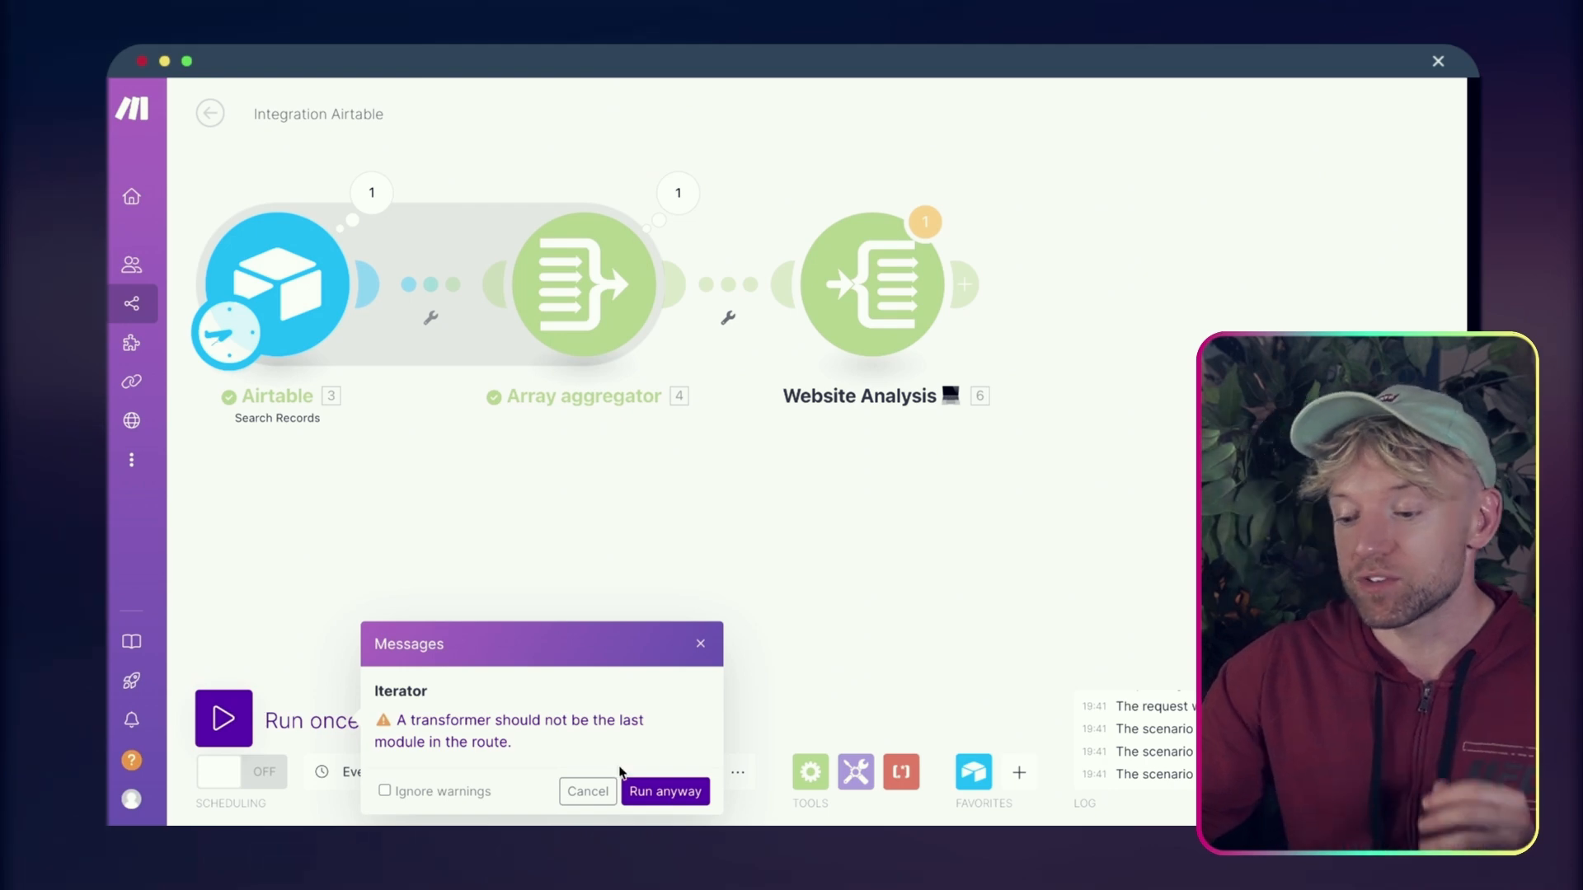
click(659, 792)
Examine the output of the Website Analysis iterator for the listed competitors and their changes
drag(1359, 323, 887, 230)
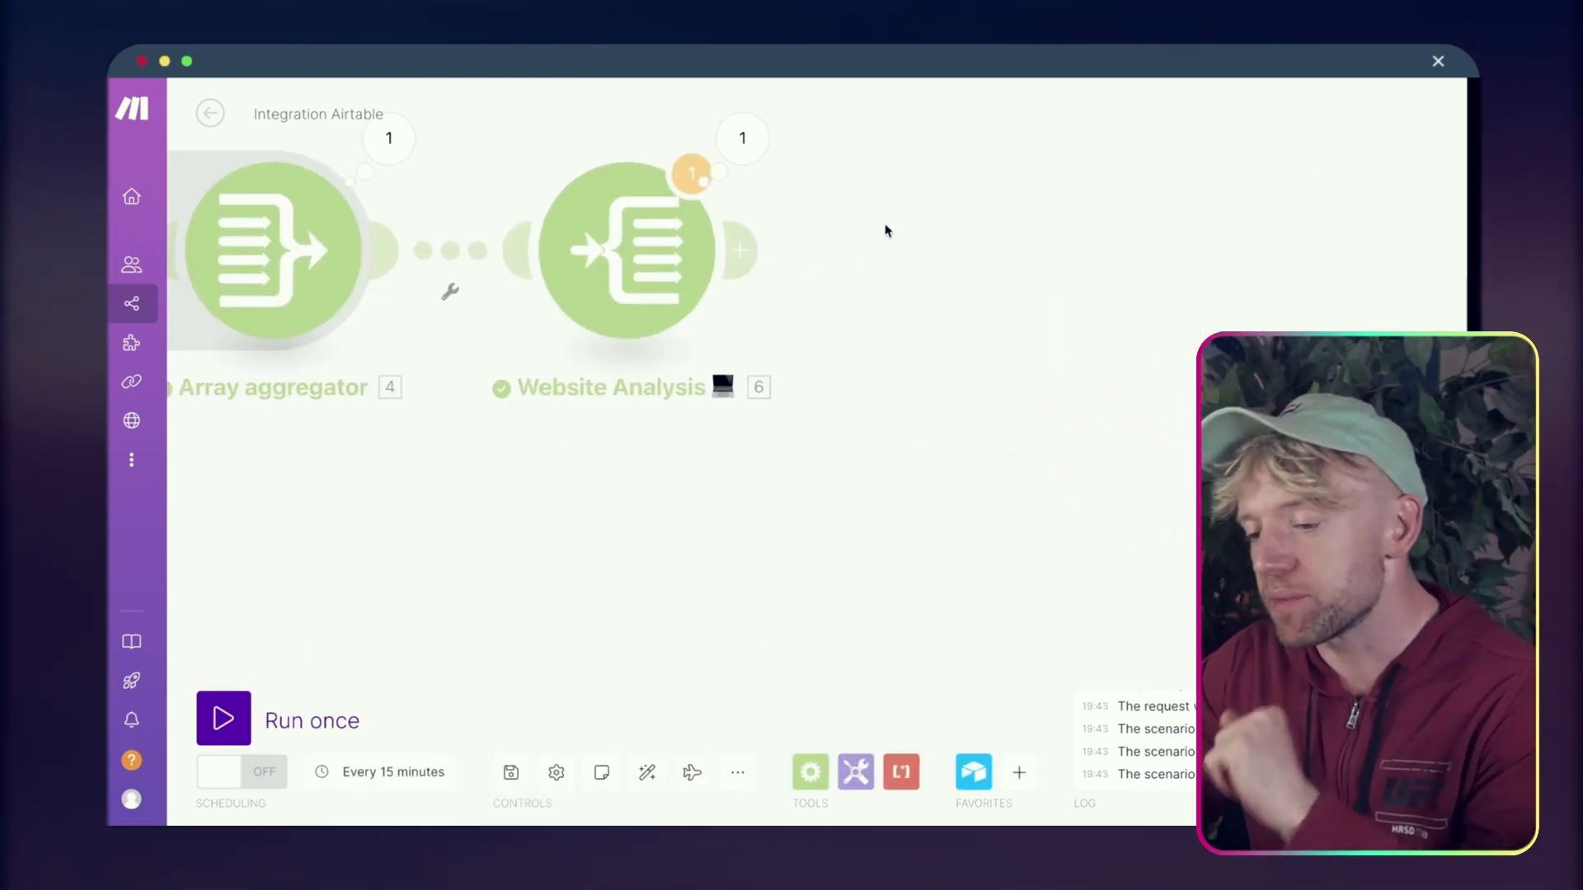
click(758, 147)
click(860, 320)
scroll(929, 492, down, 5)
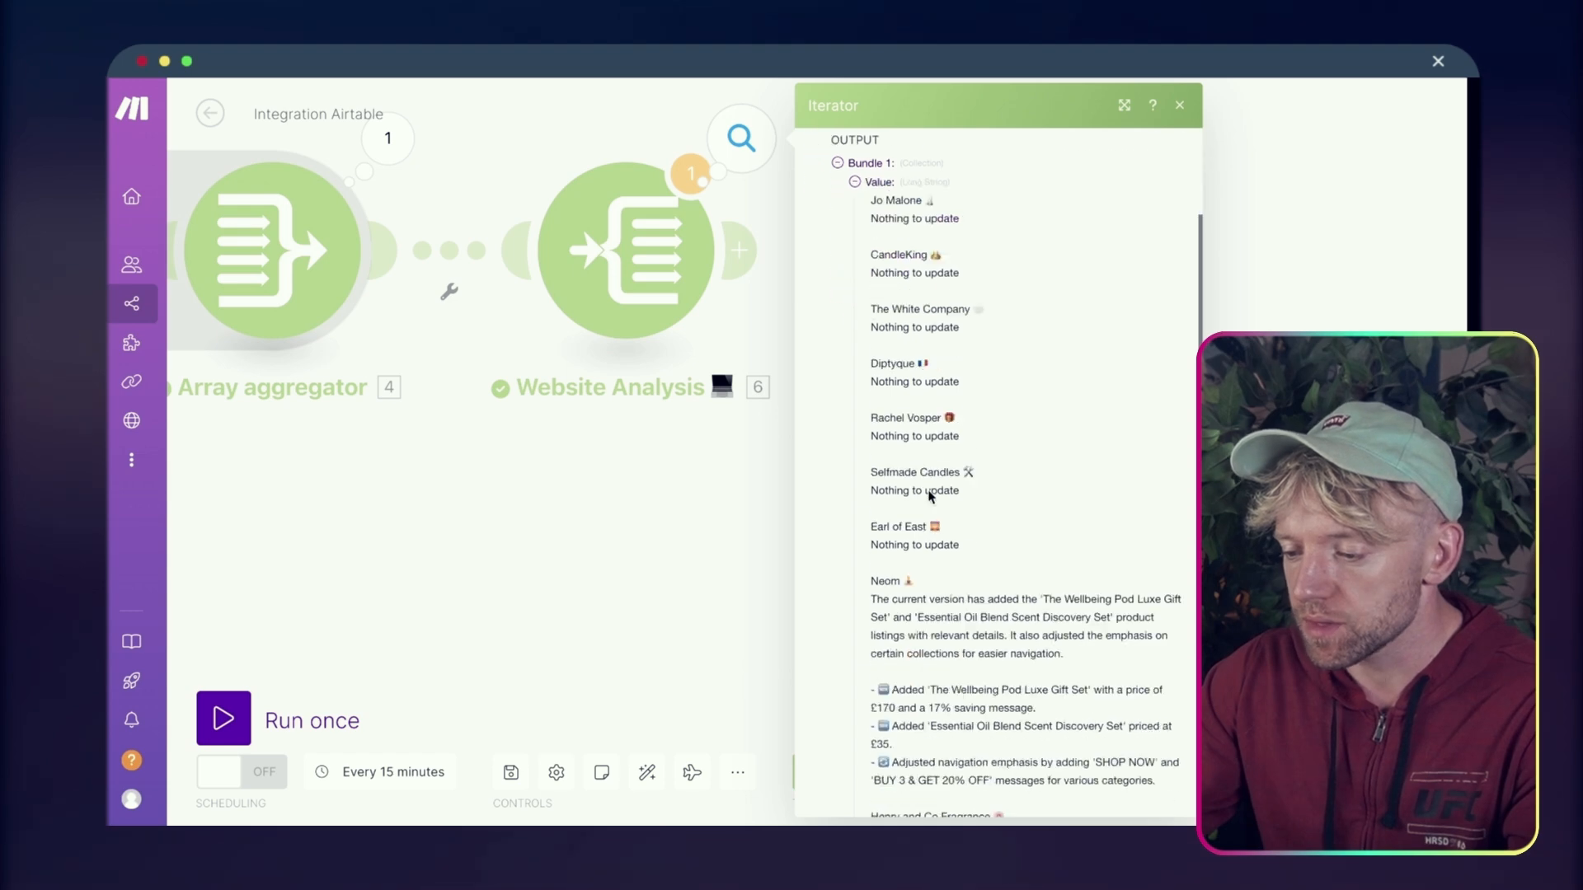
scroll(929, 491, up, 5)
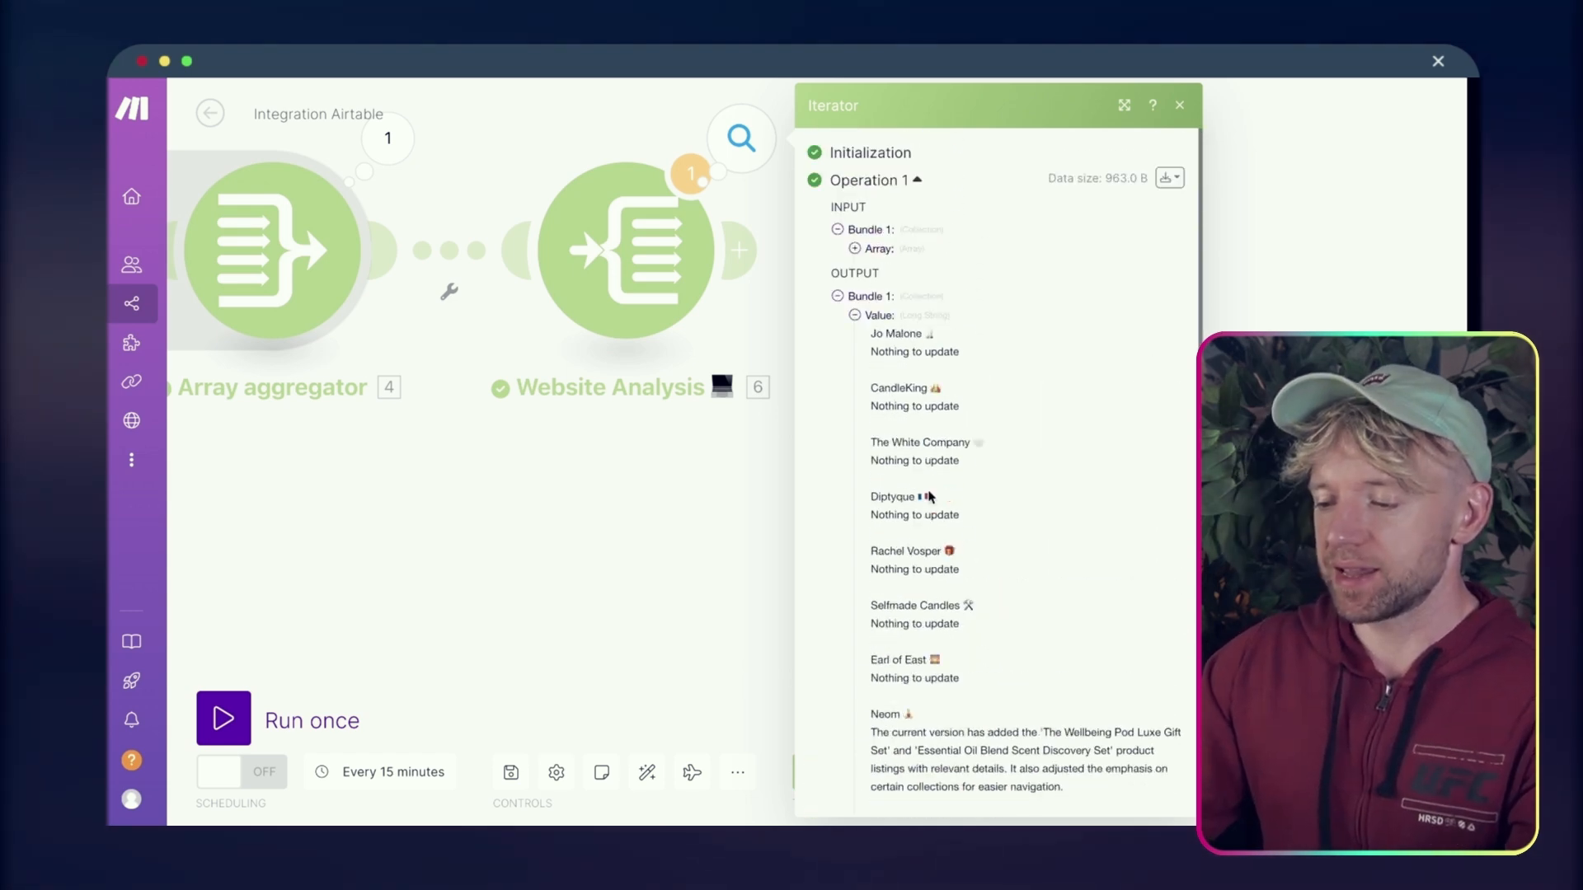
key(Escape)
Add an Iterator after Website Analysis and map its Array field to Review Sentiment from the Array aggregator
scroll(1080, 399, down, 3)
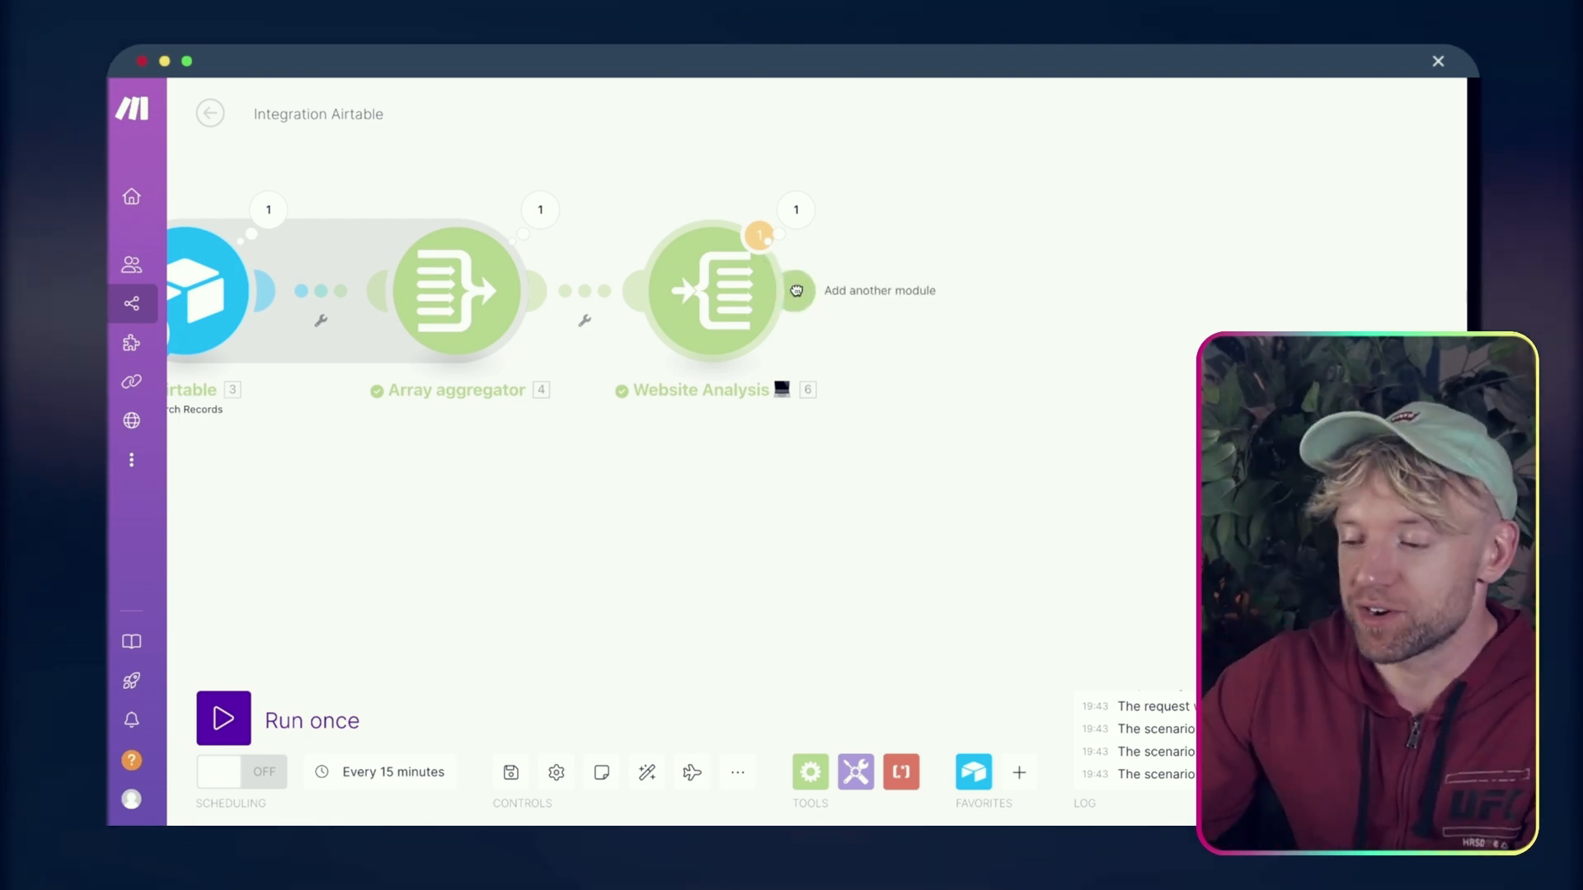
click(796, 290)
text(iter)
click(986, 178)
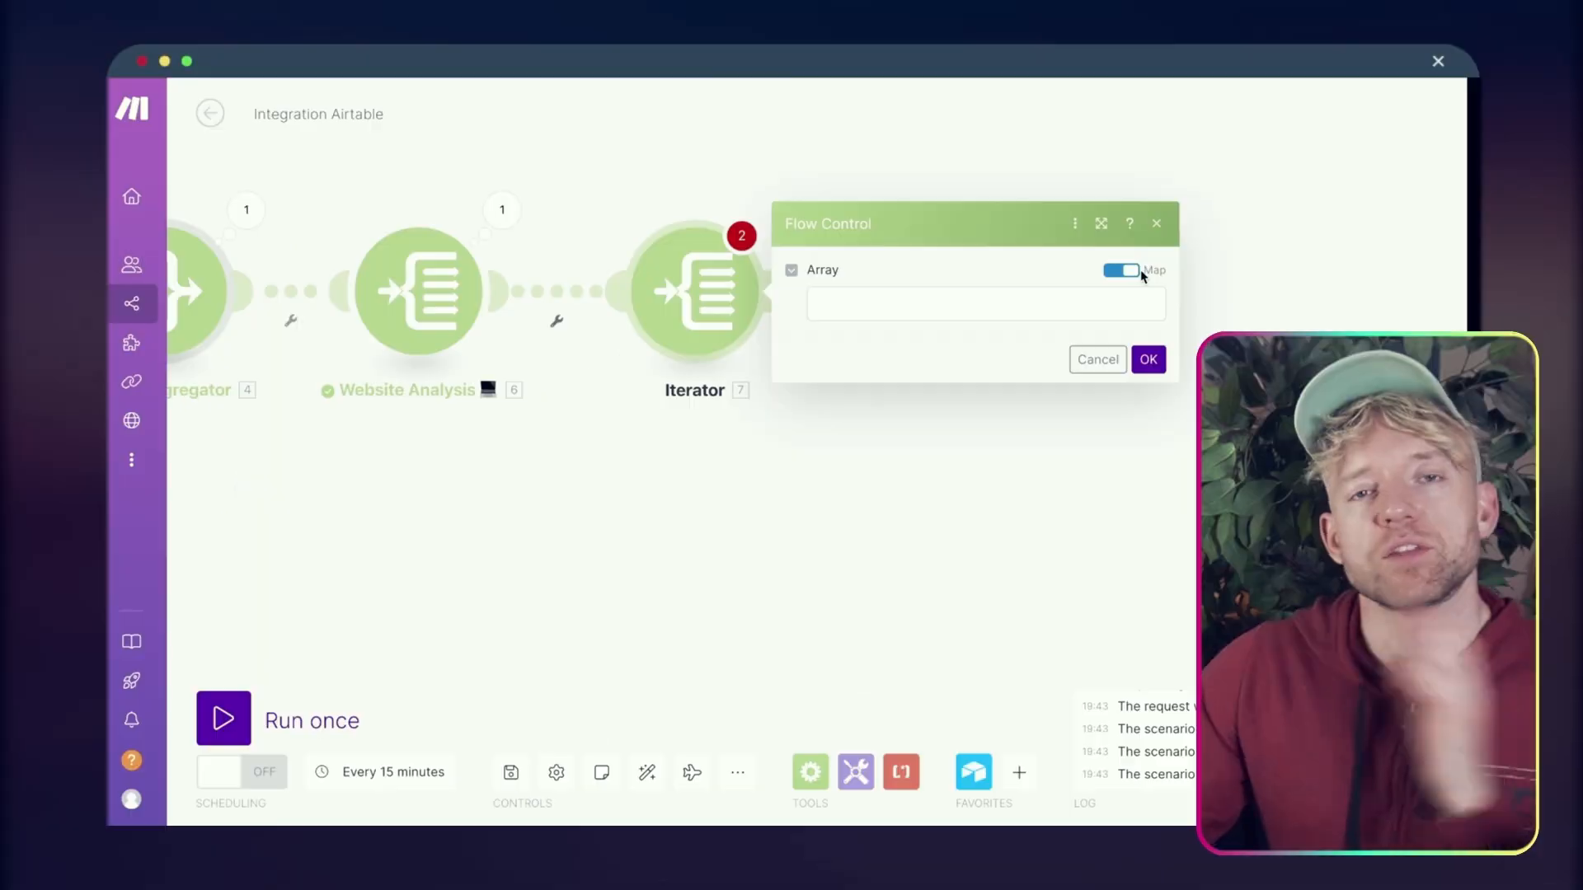
click(999, 315)
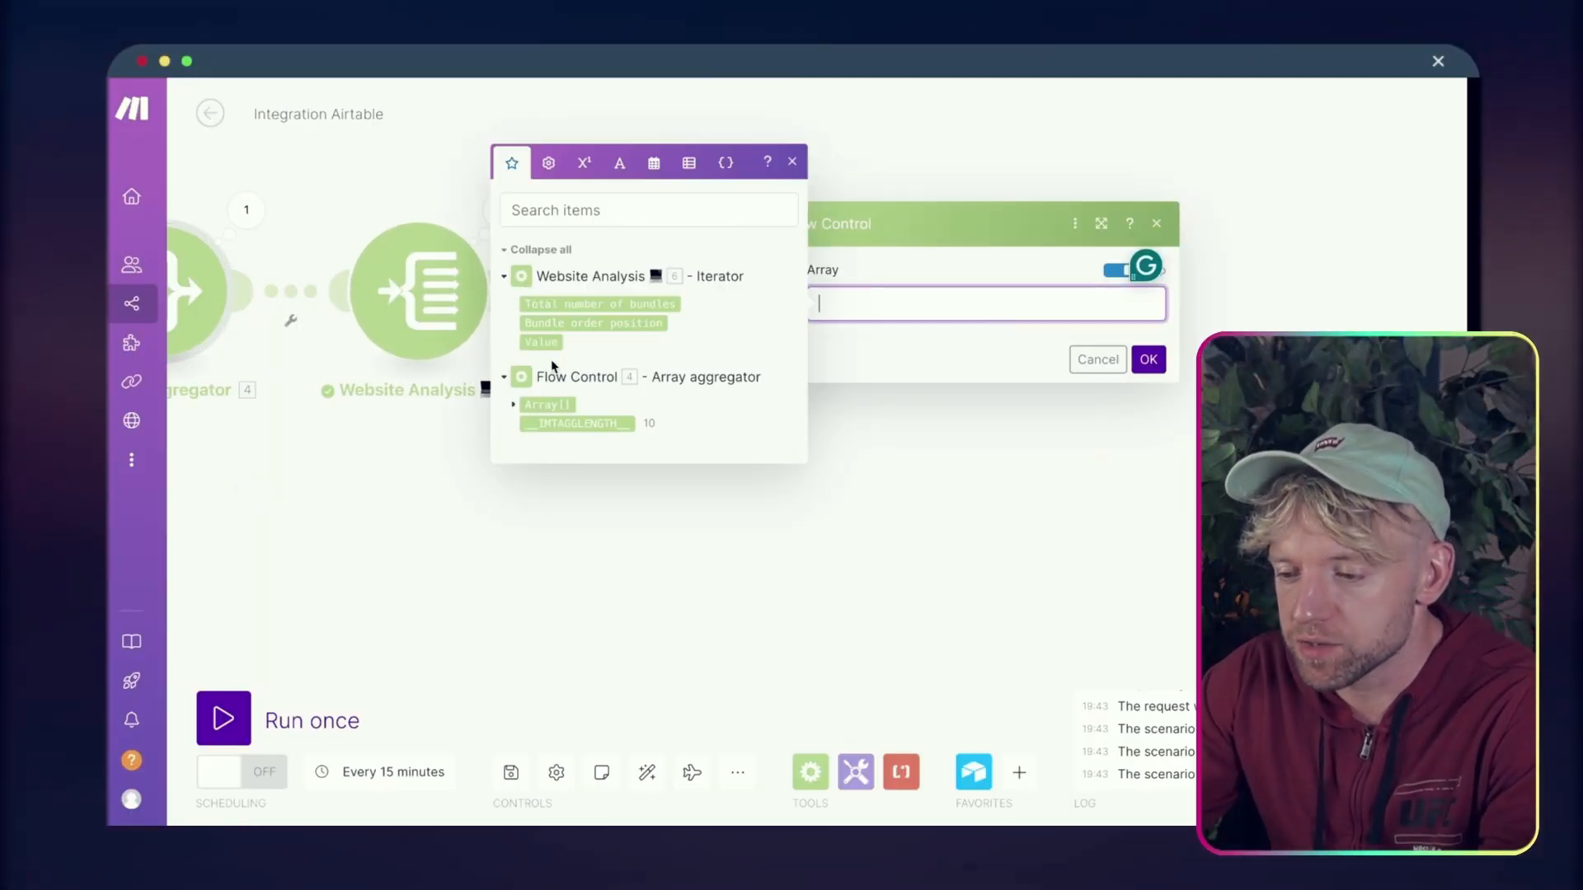
click(512, 403)
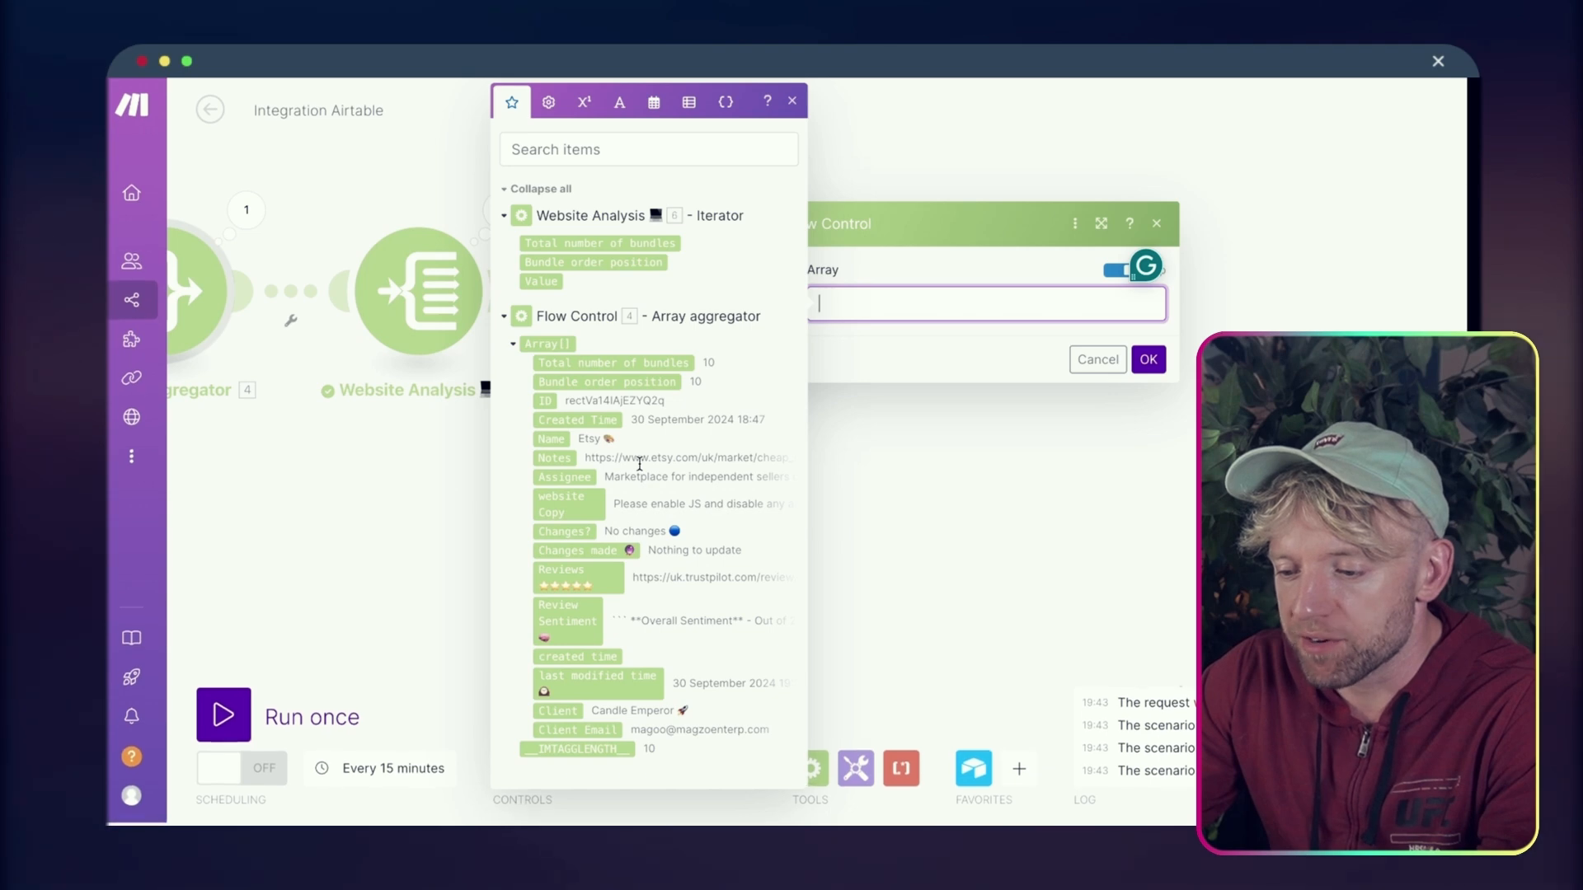
click(565, 626)
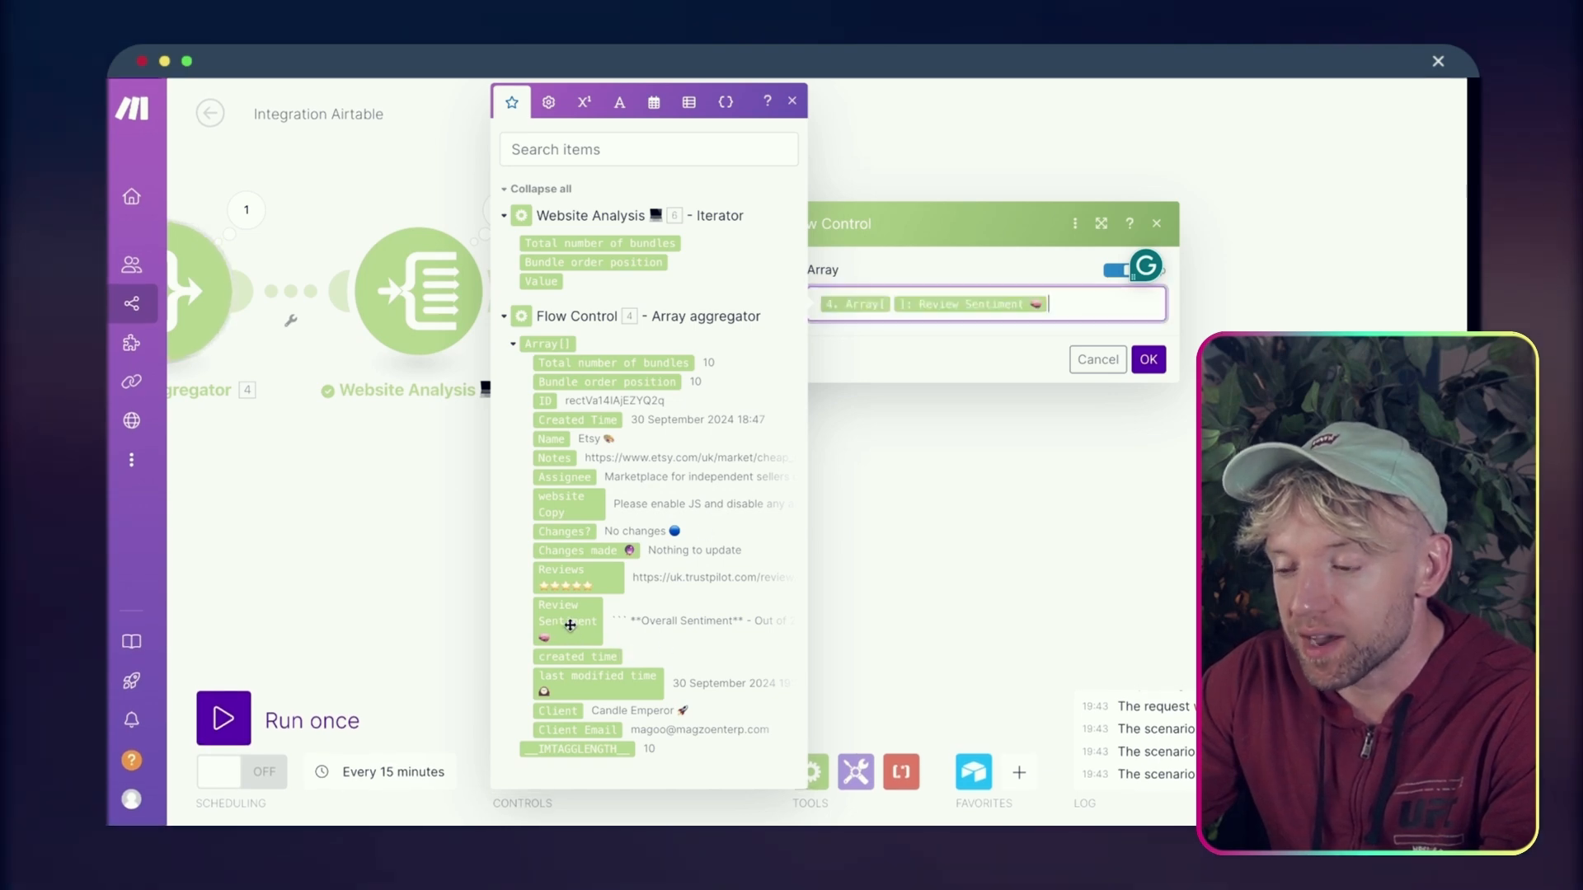
Duplicate the Review Sentiment item repeatedly in the Array field, each copy on its own line
drag(1094, 304, 777, 313)
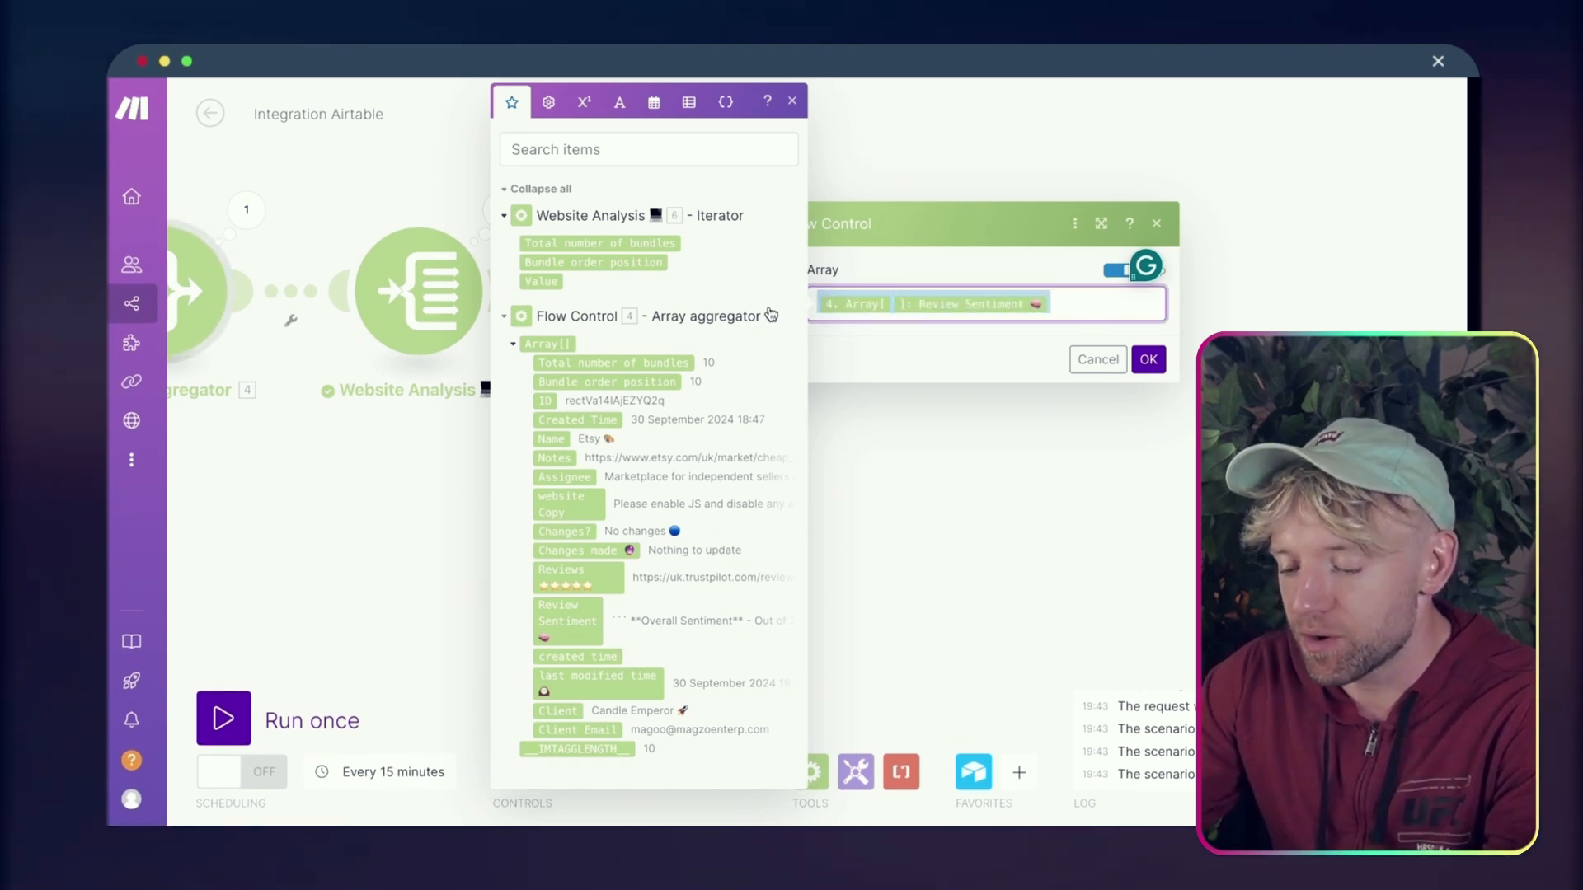
key(super+c)
key(Right)
key(super+v)
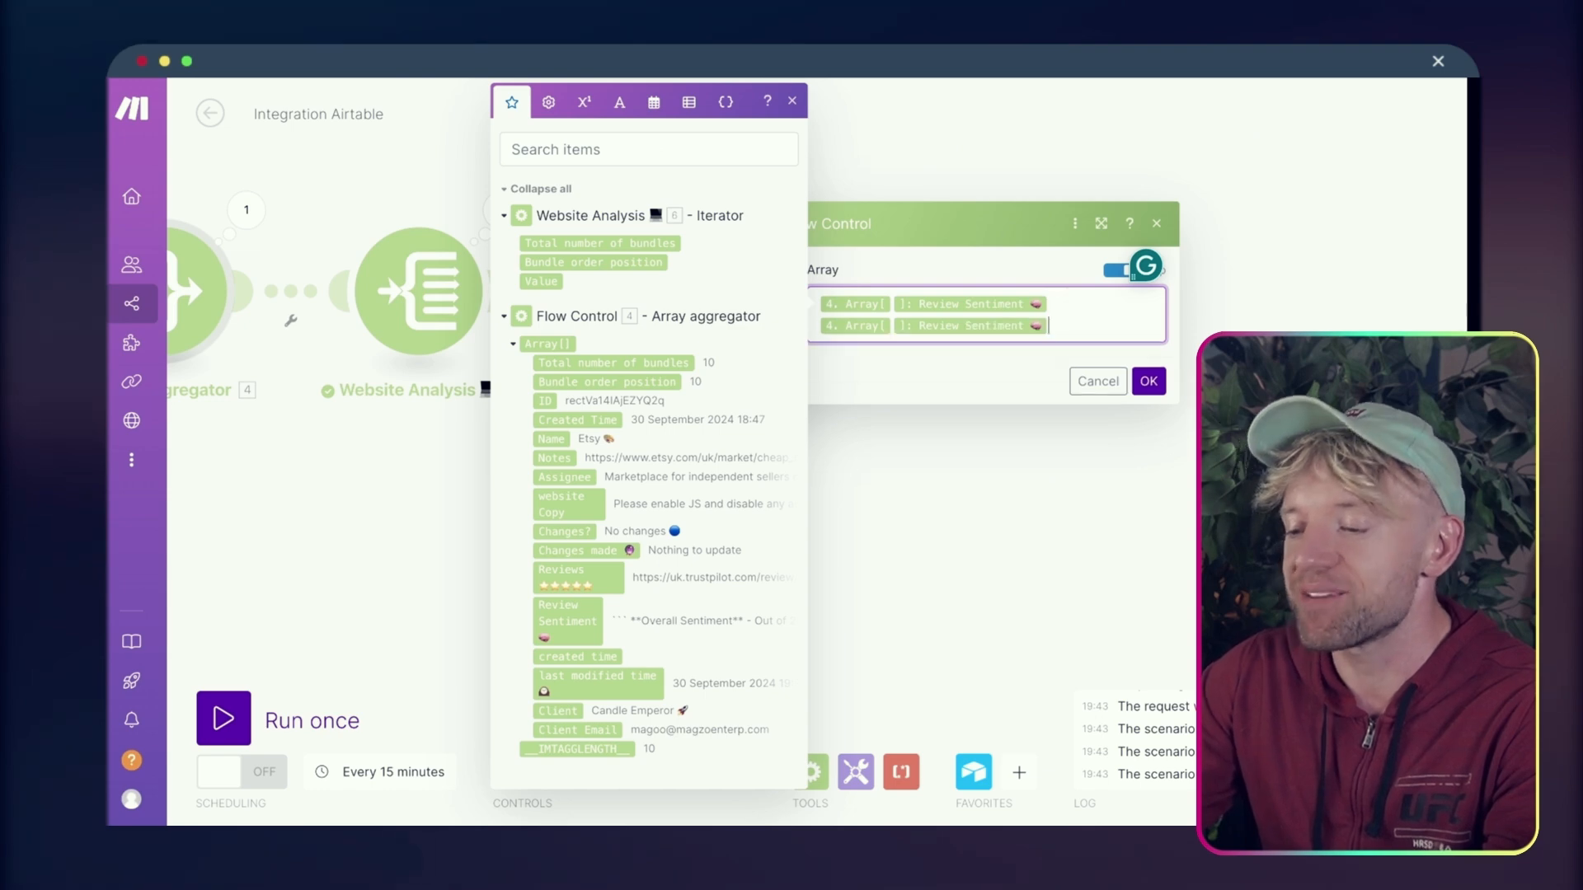
key(super+v)
key(super+v)
key(super+v)
key(super+v)
key(super+v)
key(super+v)
key(super+v)
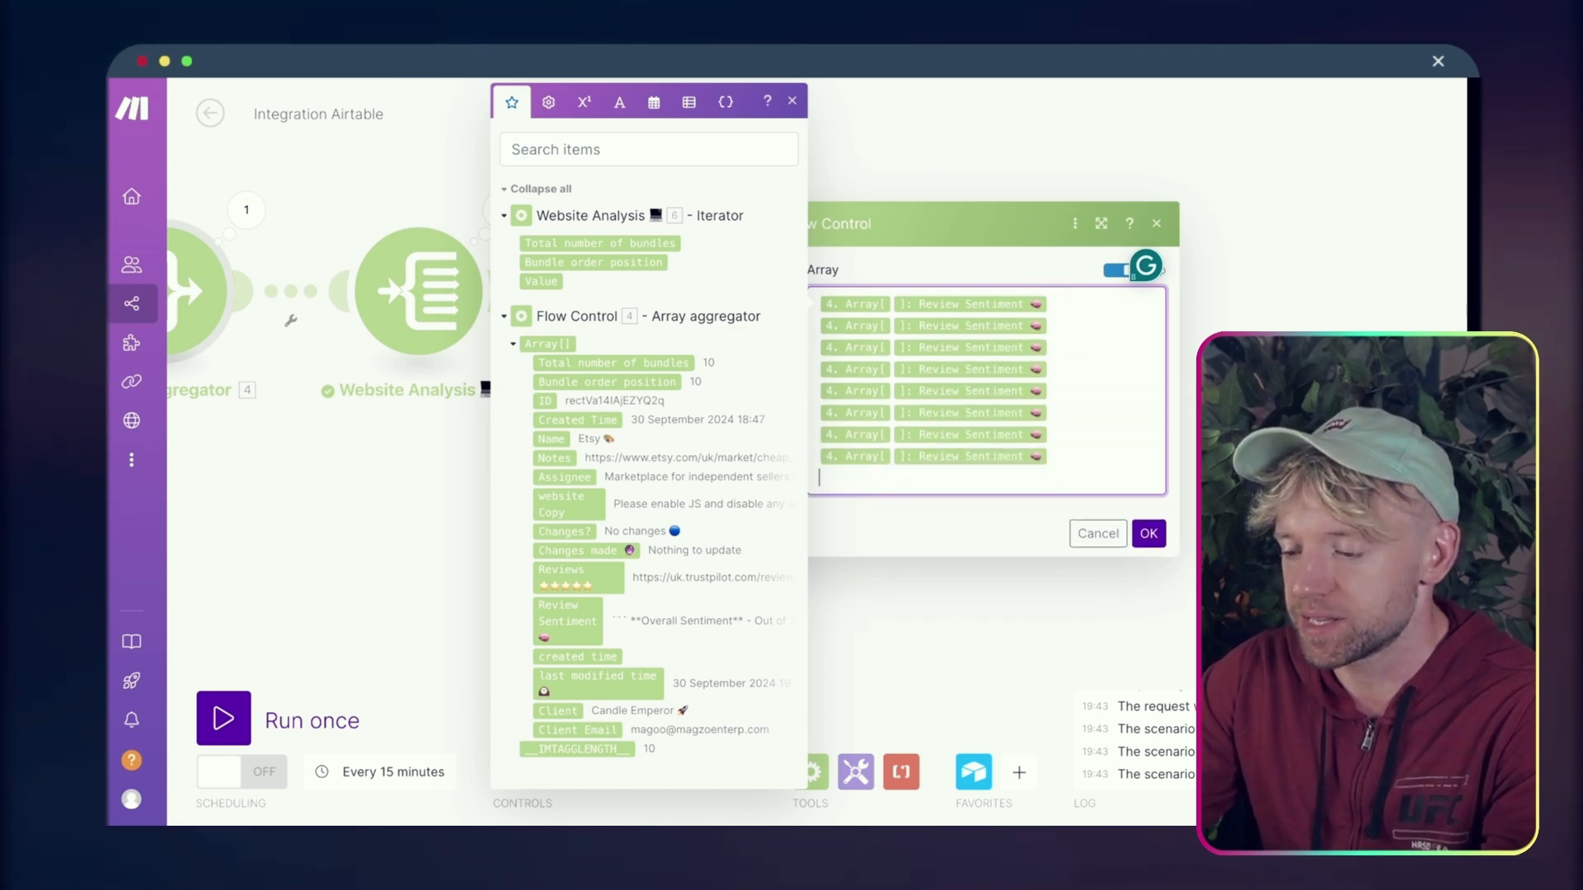
key(super+v)
key(super+v)
key(Return)
Number the Review Sentiment array indexes from 1 to 10, remove the surplus entry and save the iterator
click(891, 185)
text(1)
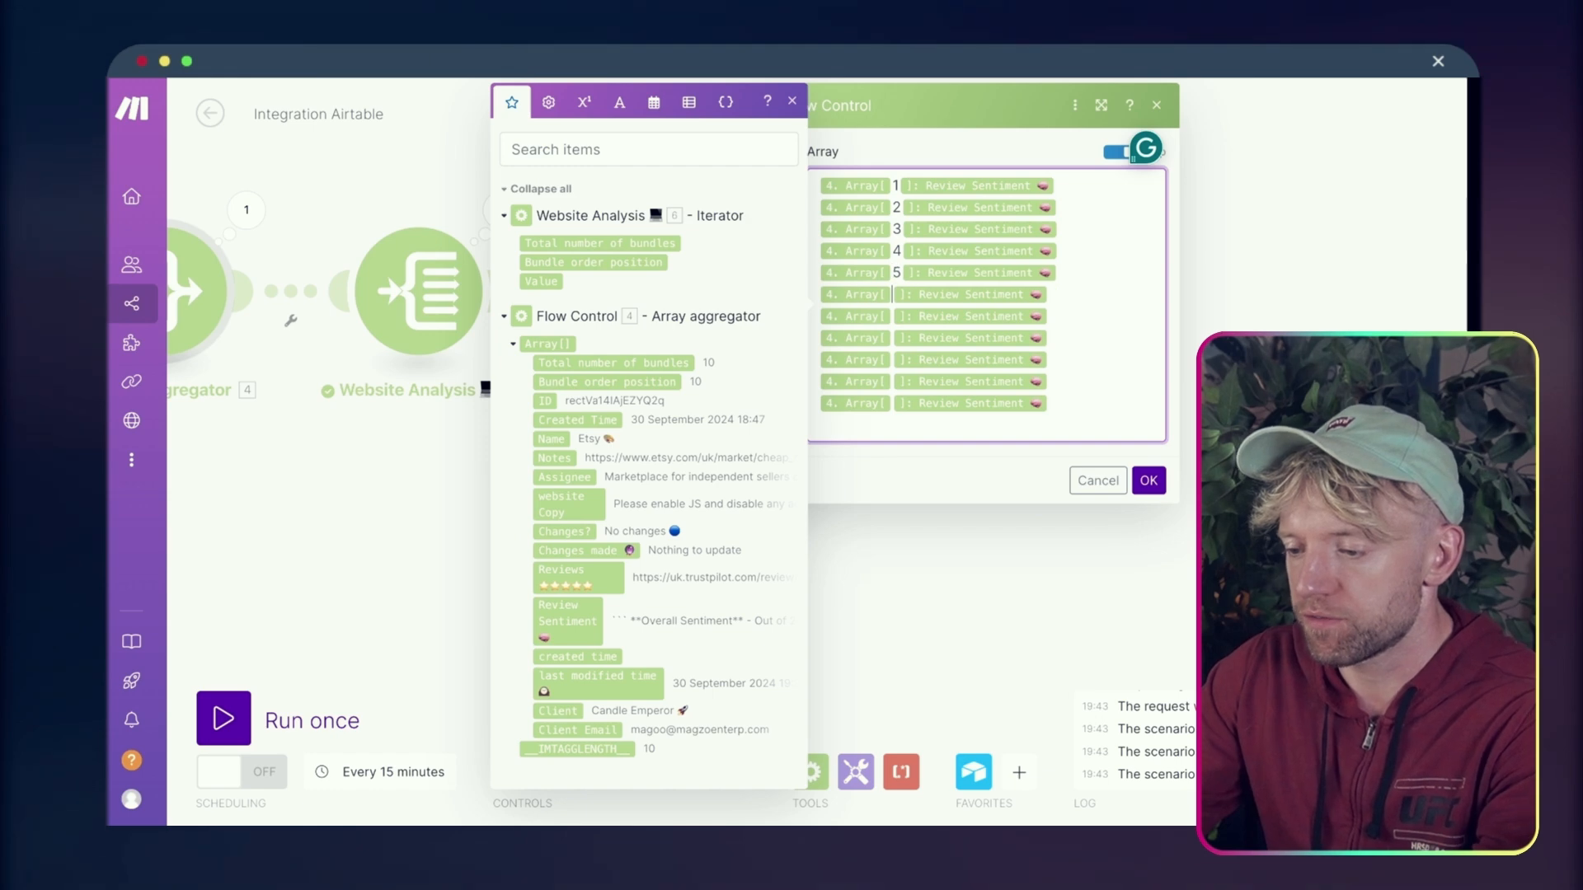
text(1)
key(BackSpace)
key(BackSpace)
key(BackSpace)
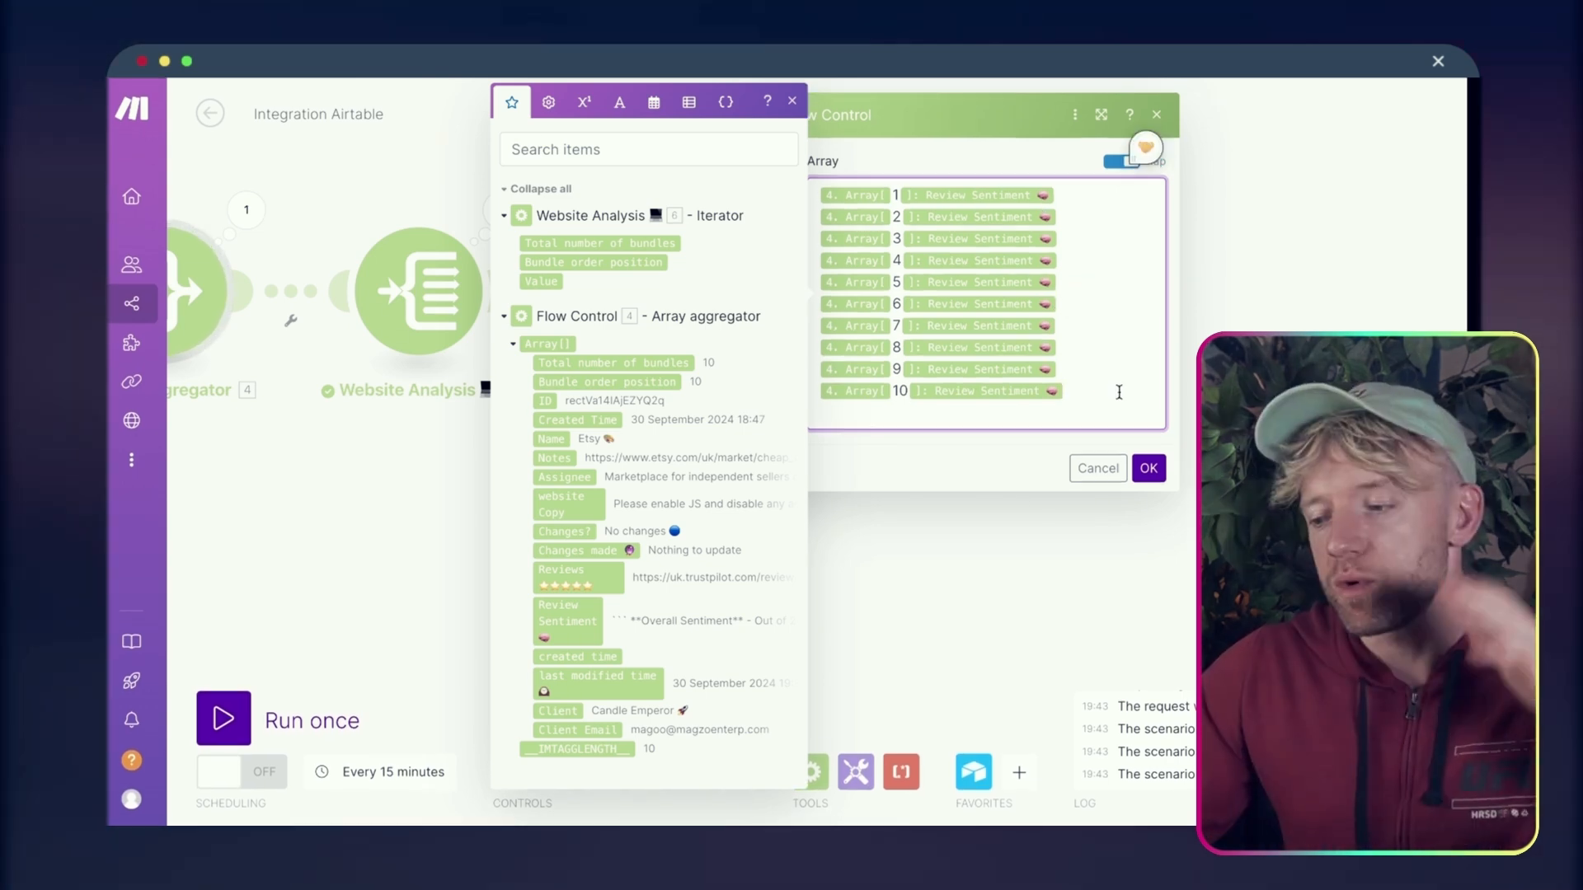
click(1149, 469)
Add an OpenAI Create a Completion (Prompt) module after the new Iterator
drag(1154, 470, 914, 440)
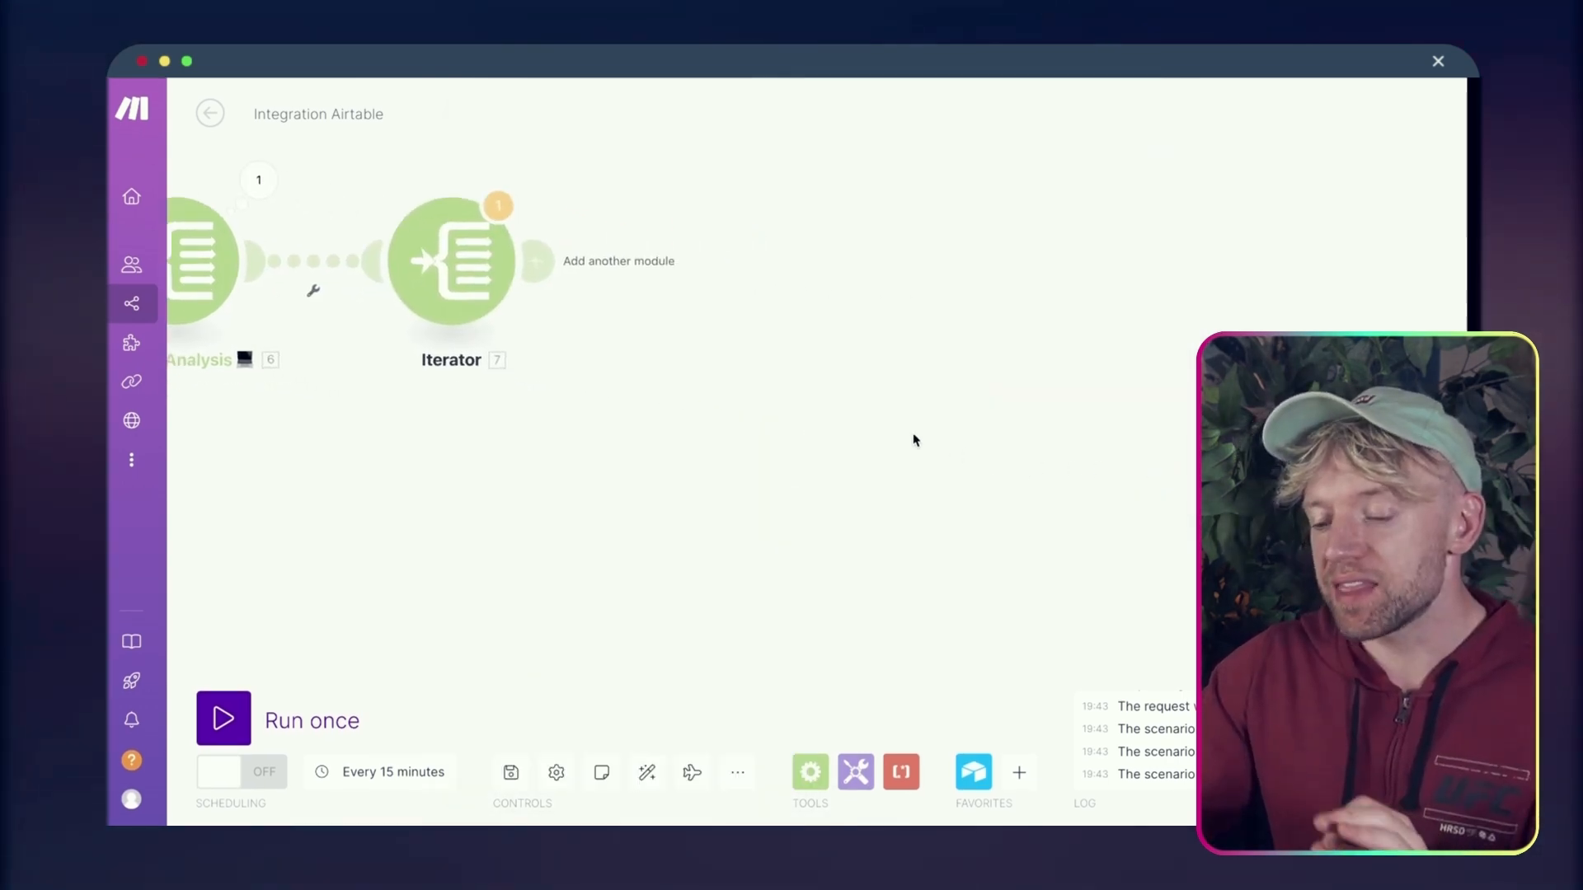
click(536, 261)
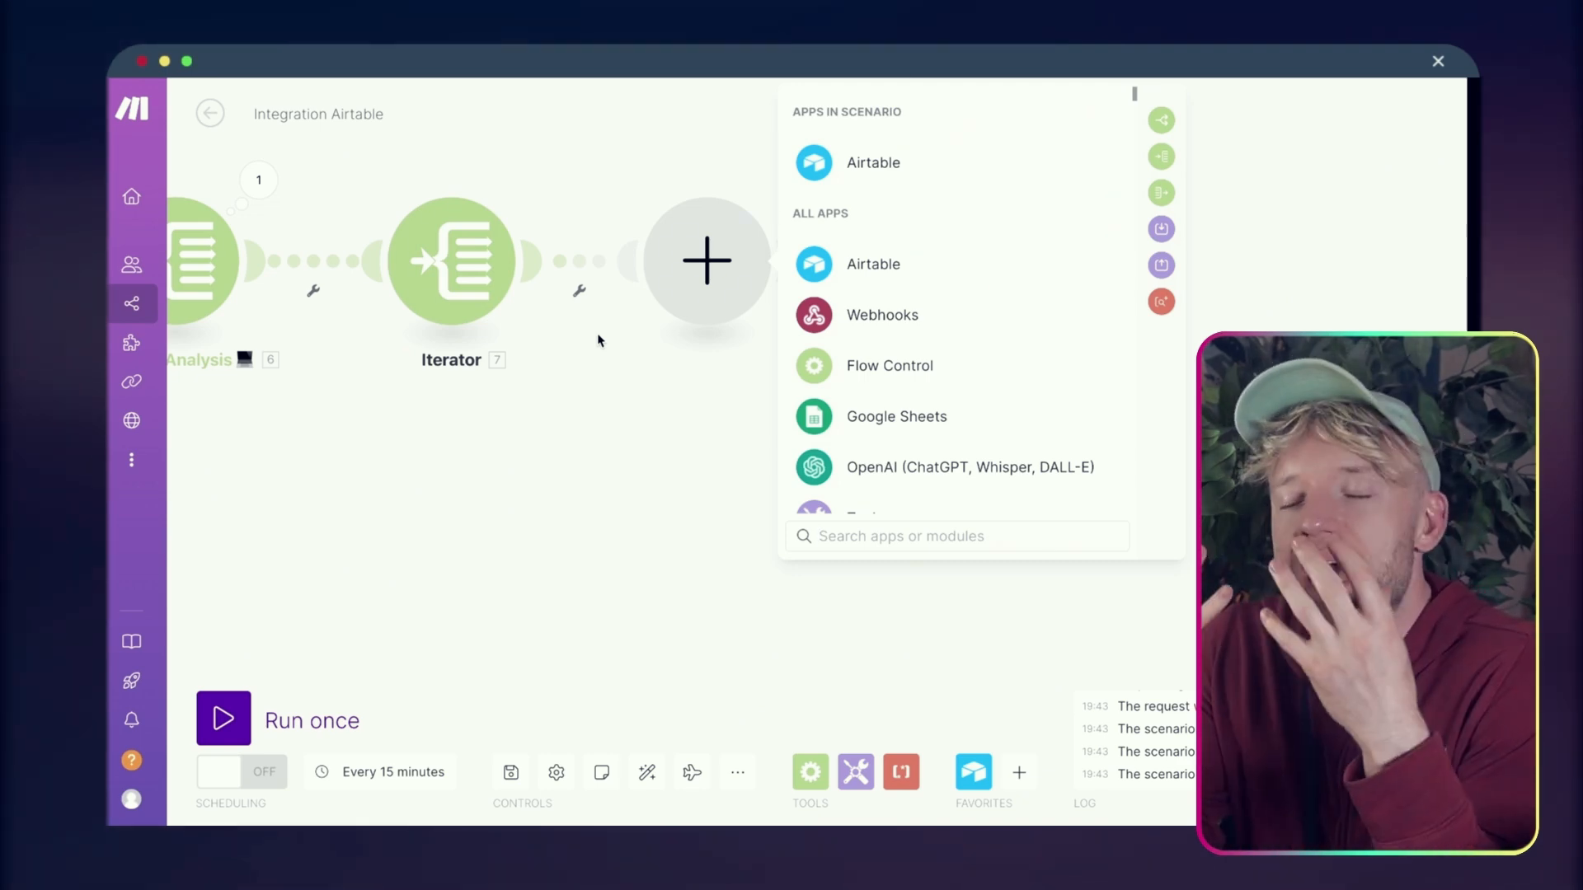
text(chat)
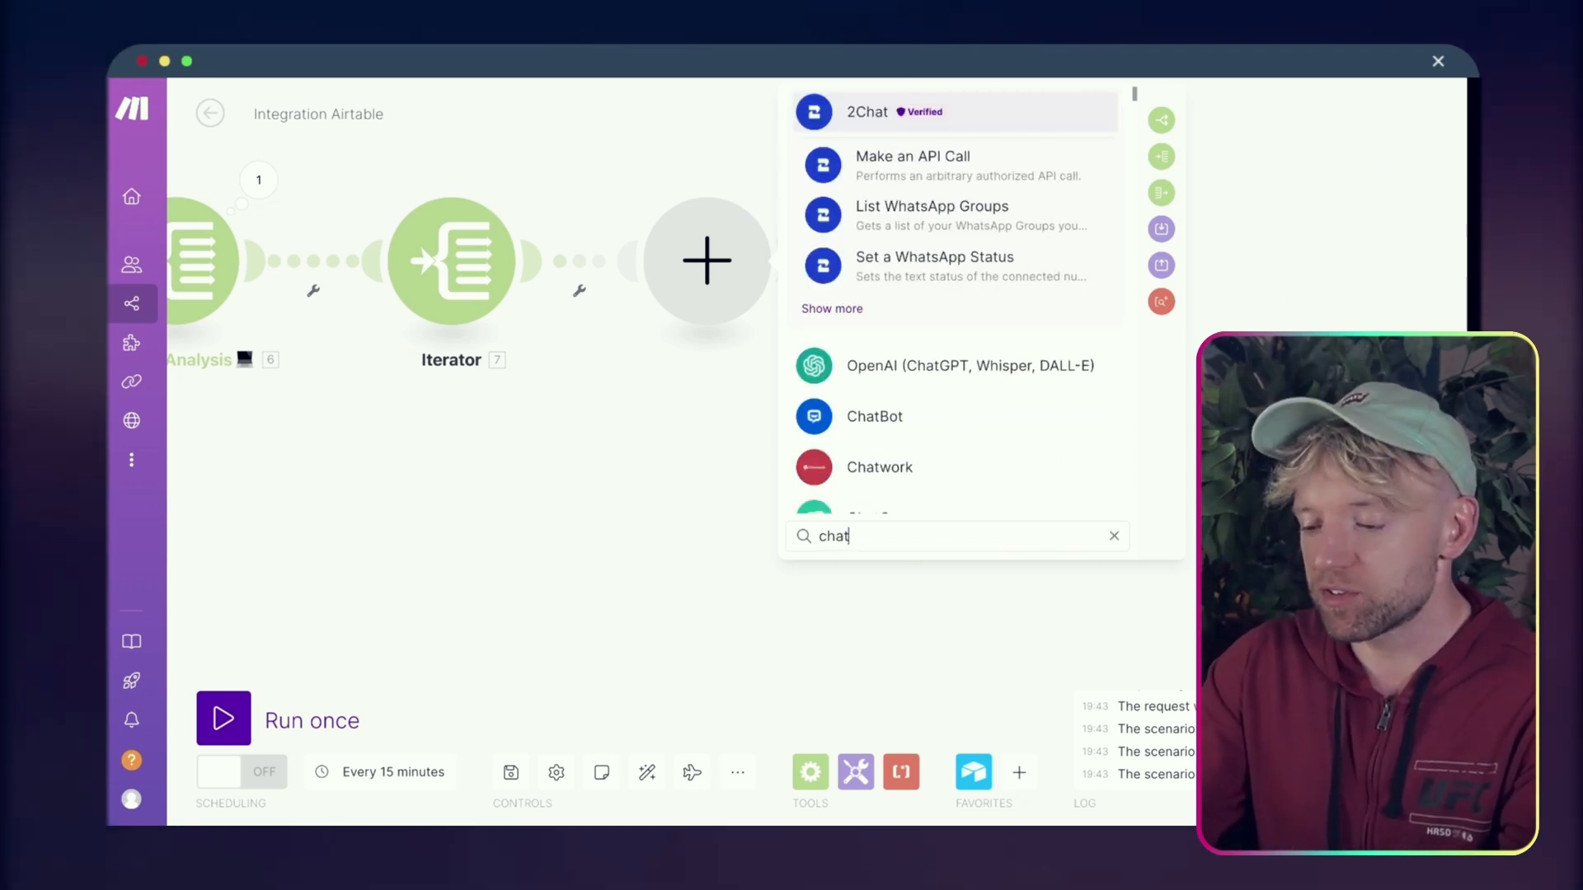
click(872, 381)
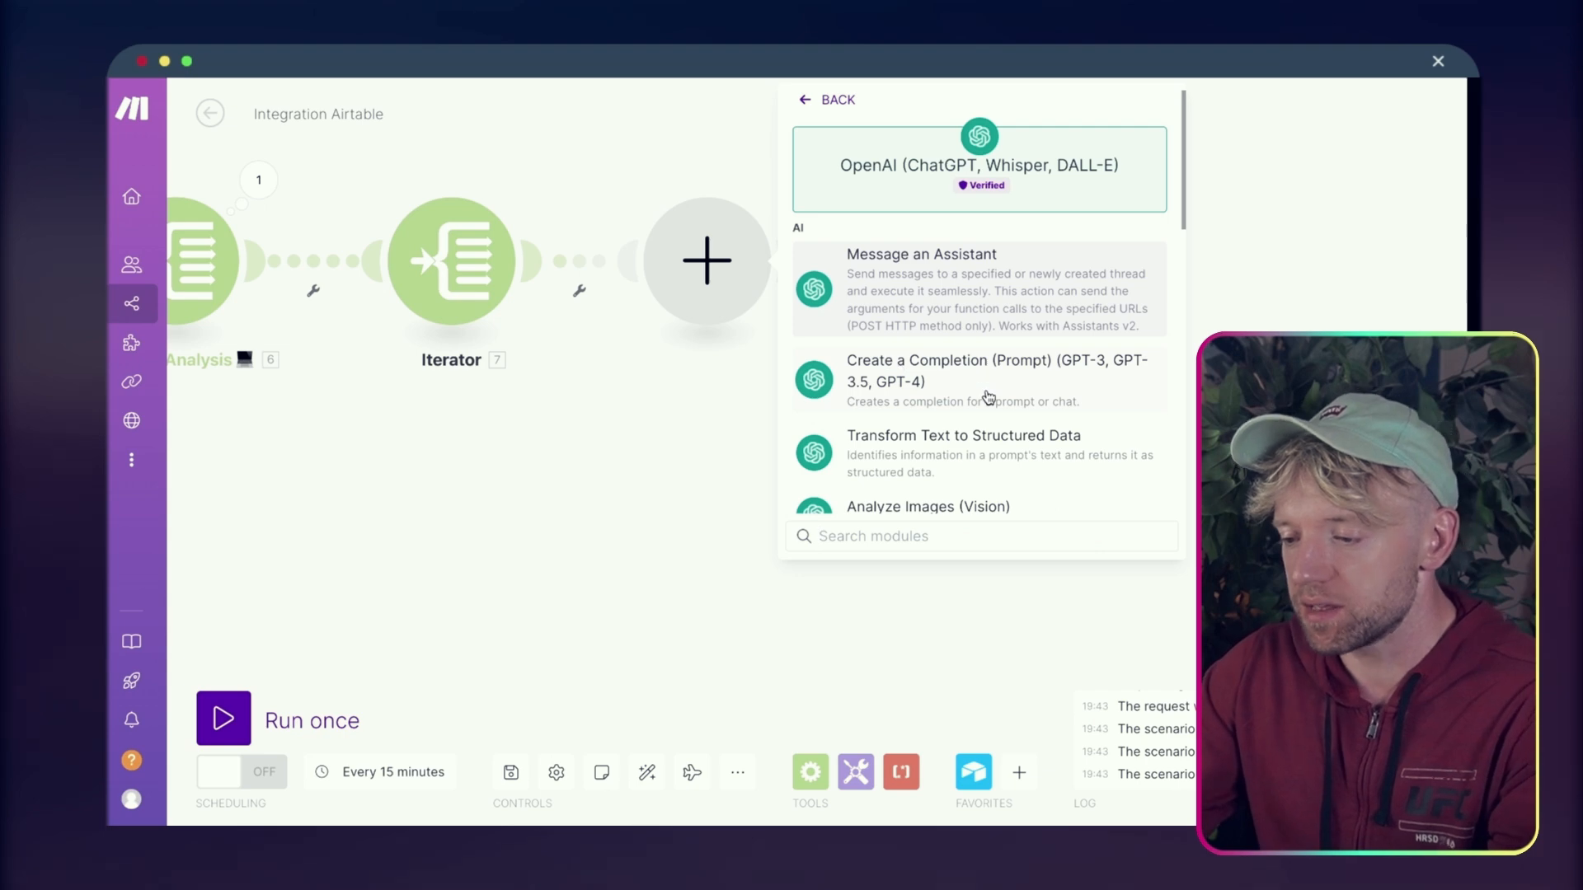
text(cre)
click(1002, 272)
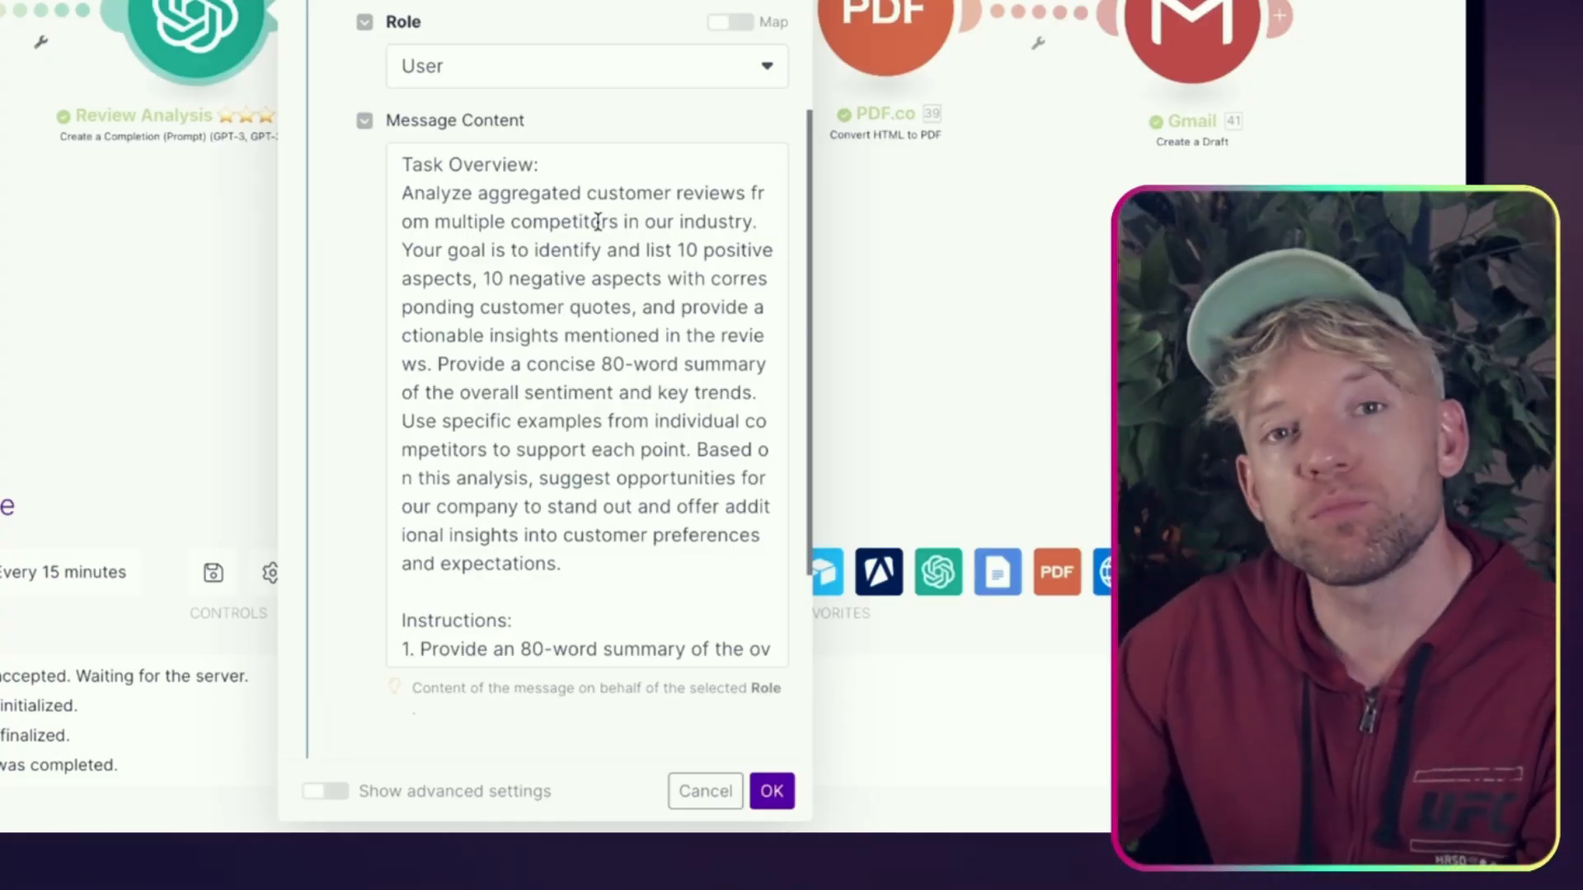
Examine the Review Analysis prompt's task overview and its summary, positive and negative aspect instructions in the finished scenario
scroll(594, 288, down, 3)
scroll(594, 287, up, 1)
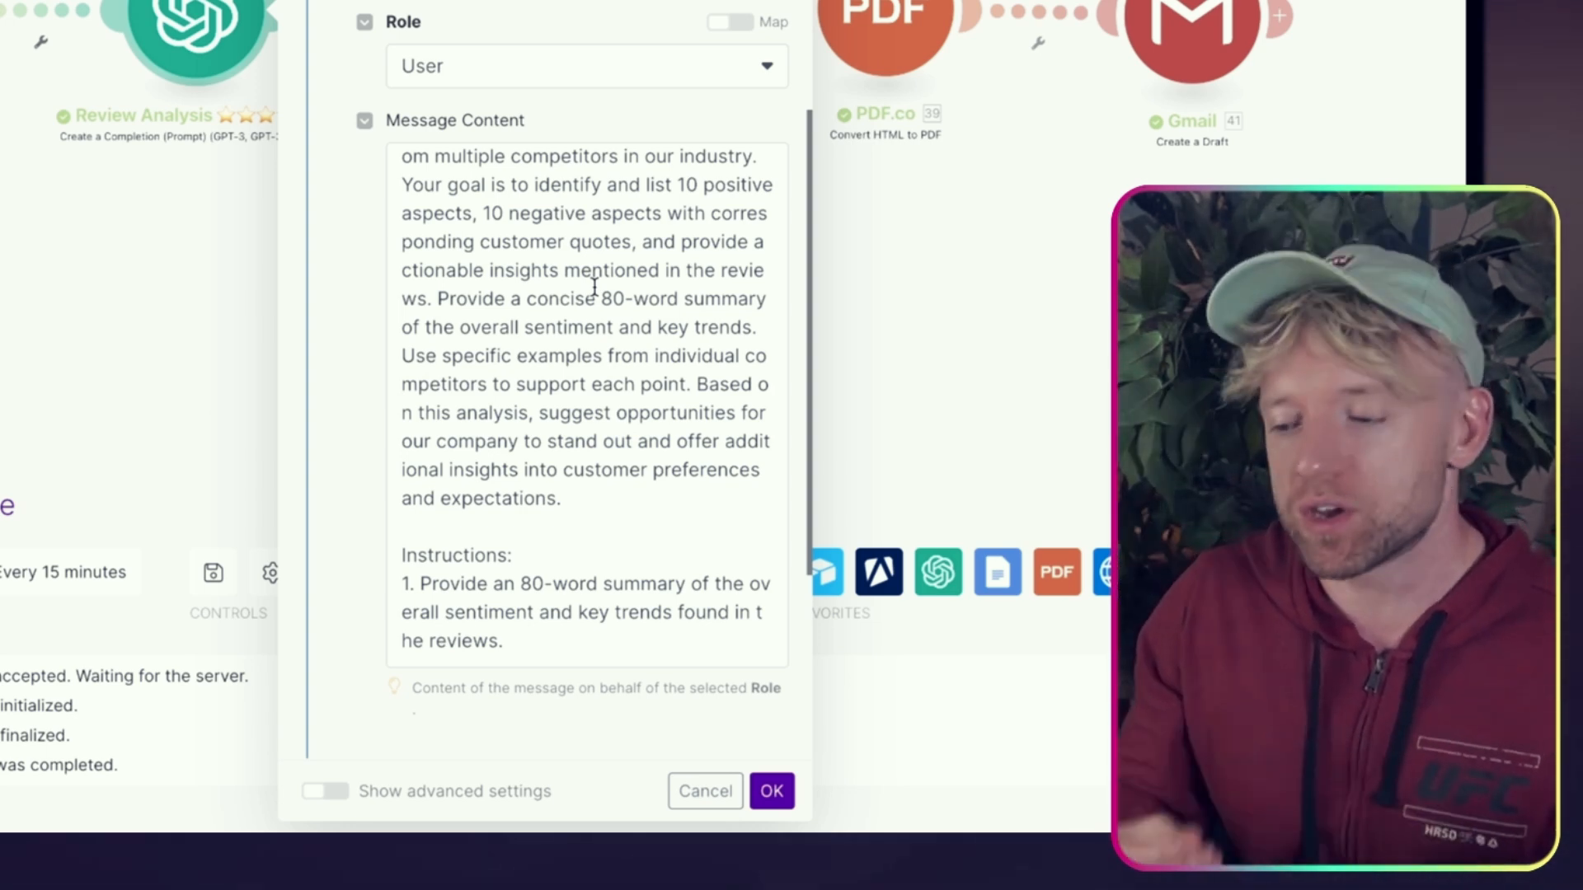
scroll(597, 363, down, 1)
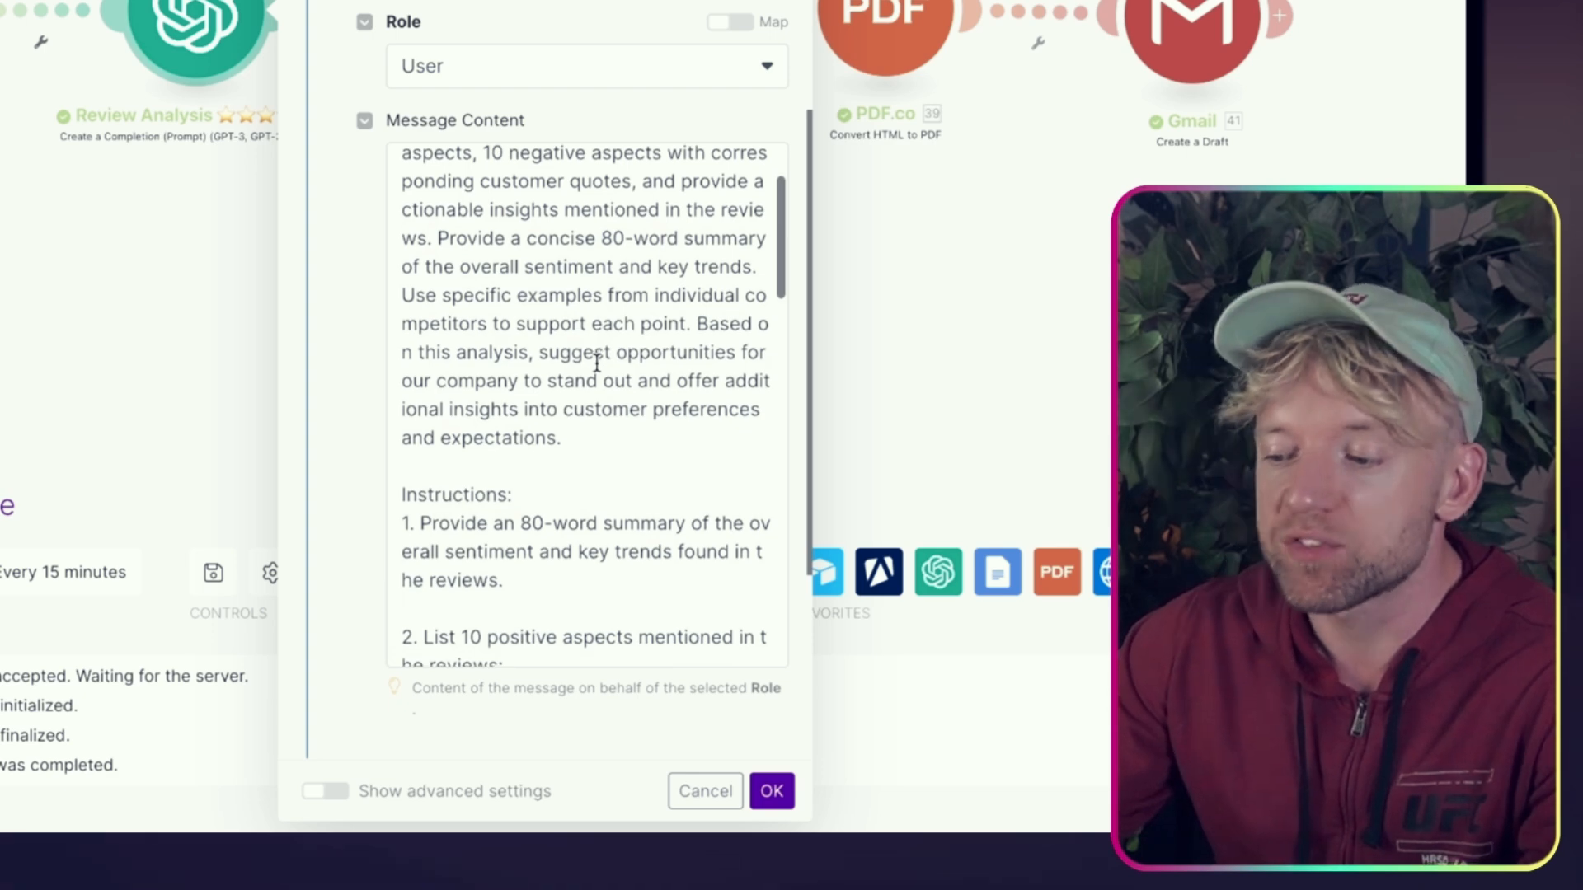
scroll(596, 363, down, 5)
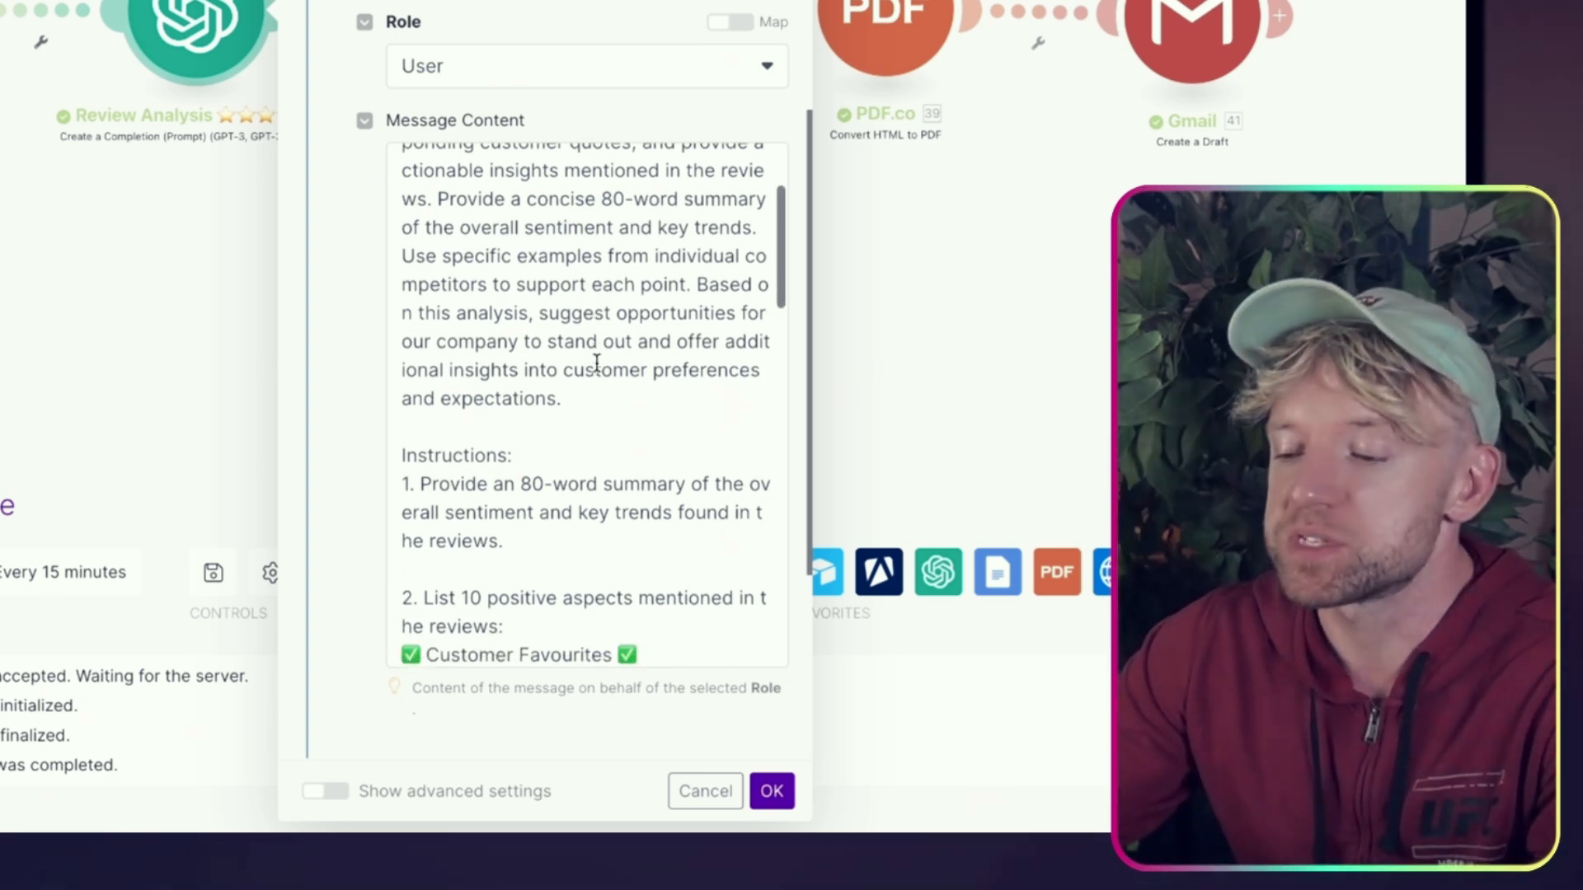
drag(521, 316, 408, 252)
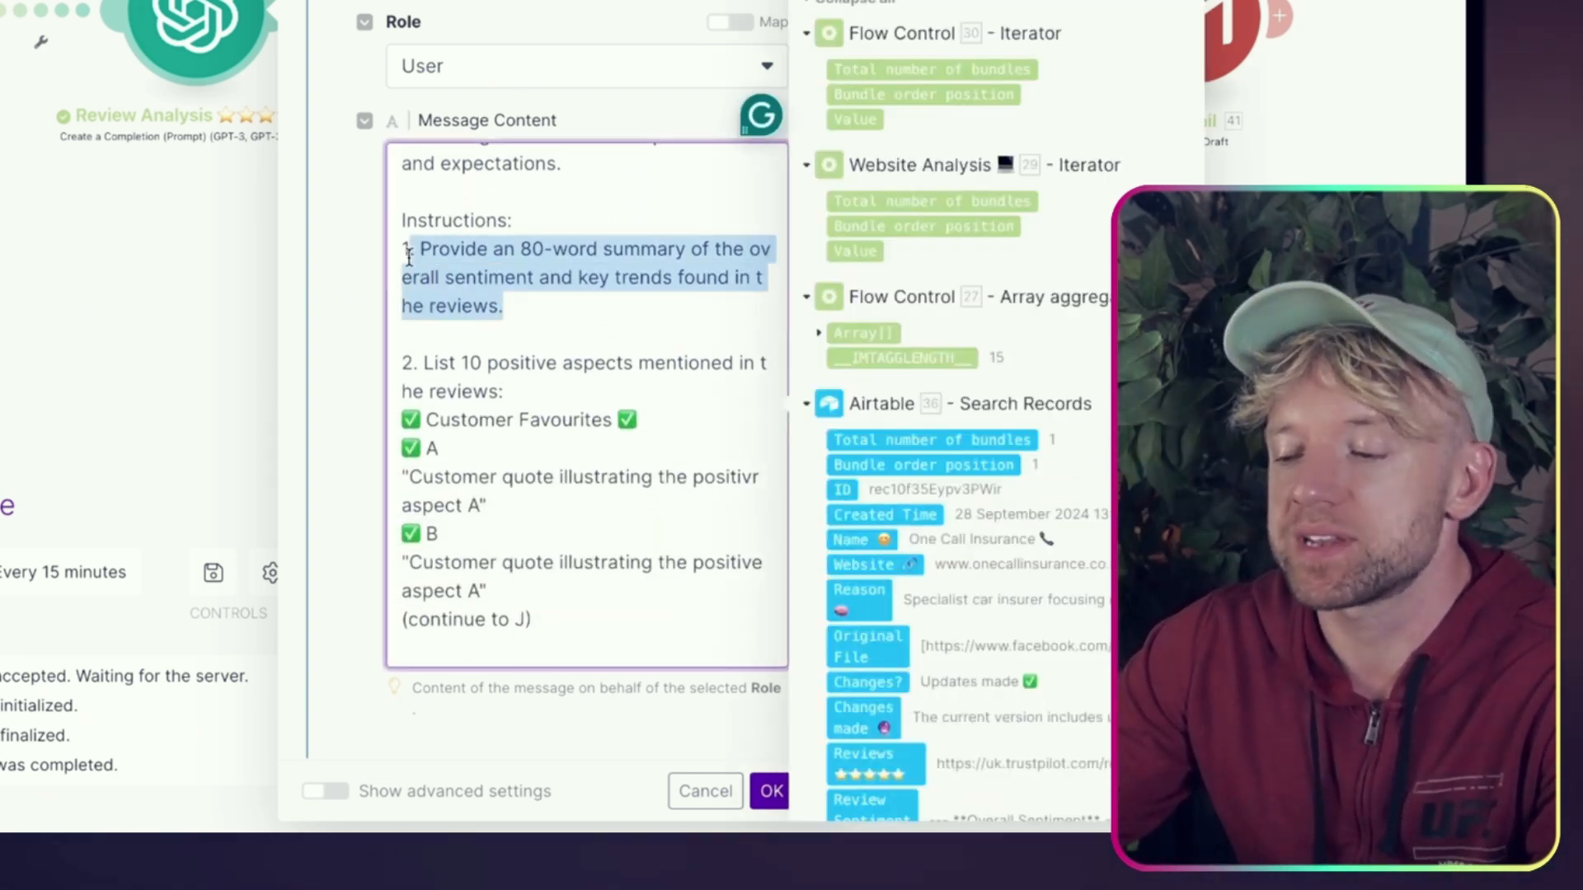
scroll(528, 376, down, 2)
click(552, 312)
scroll(576, 311, down, 4)
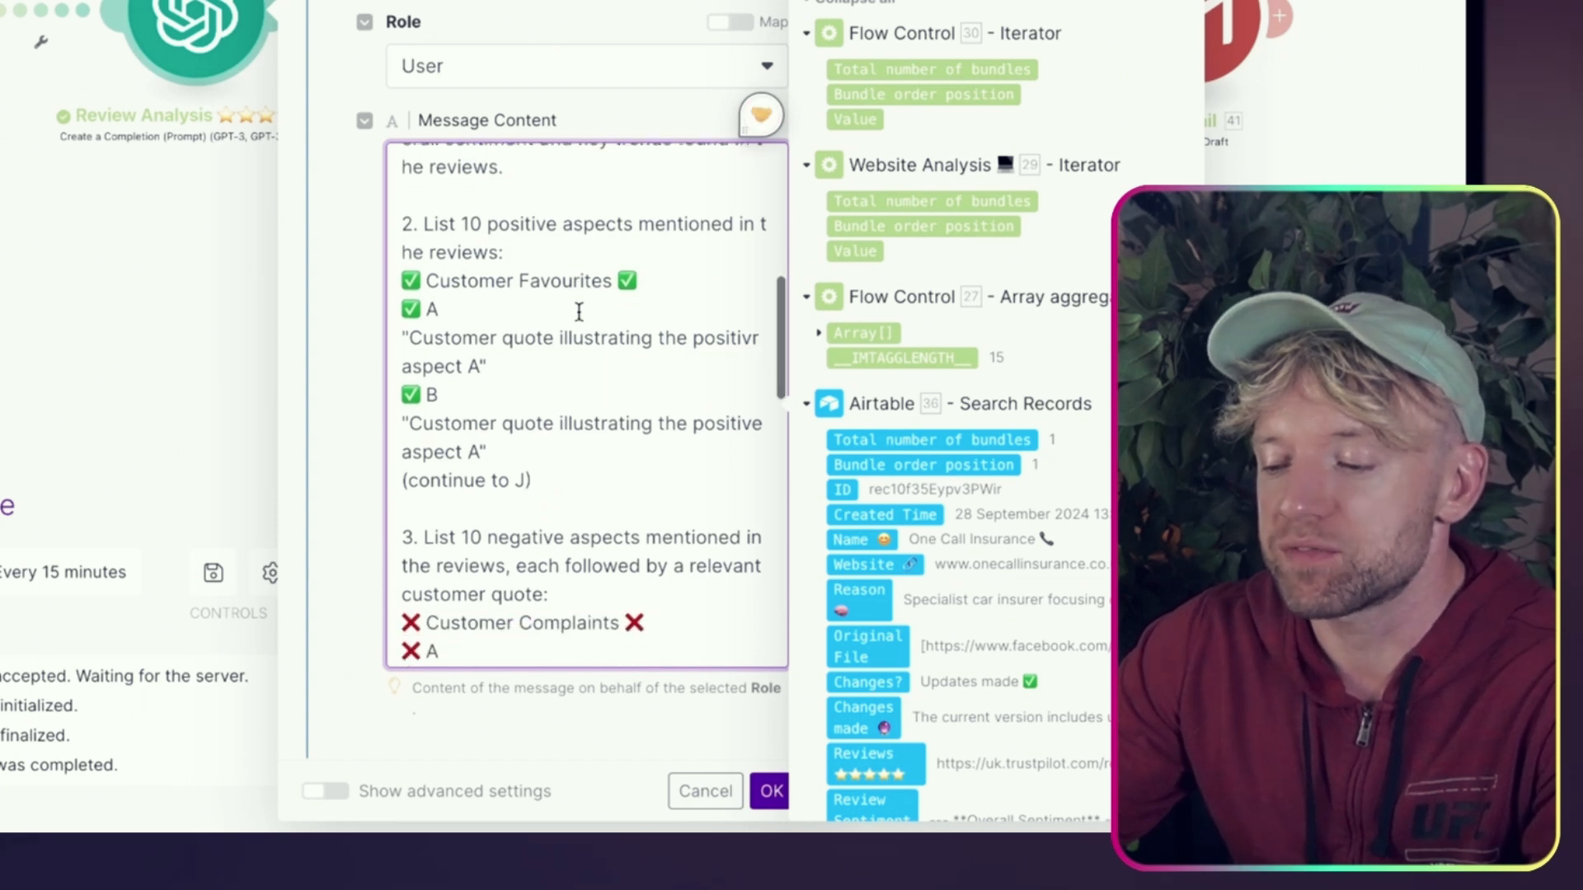
scroll(557, 273, down, 1)
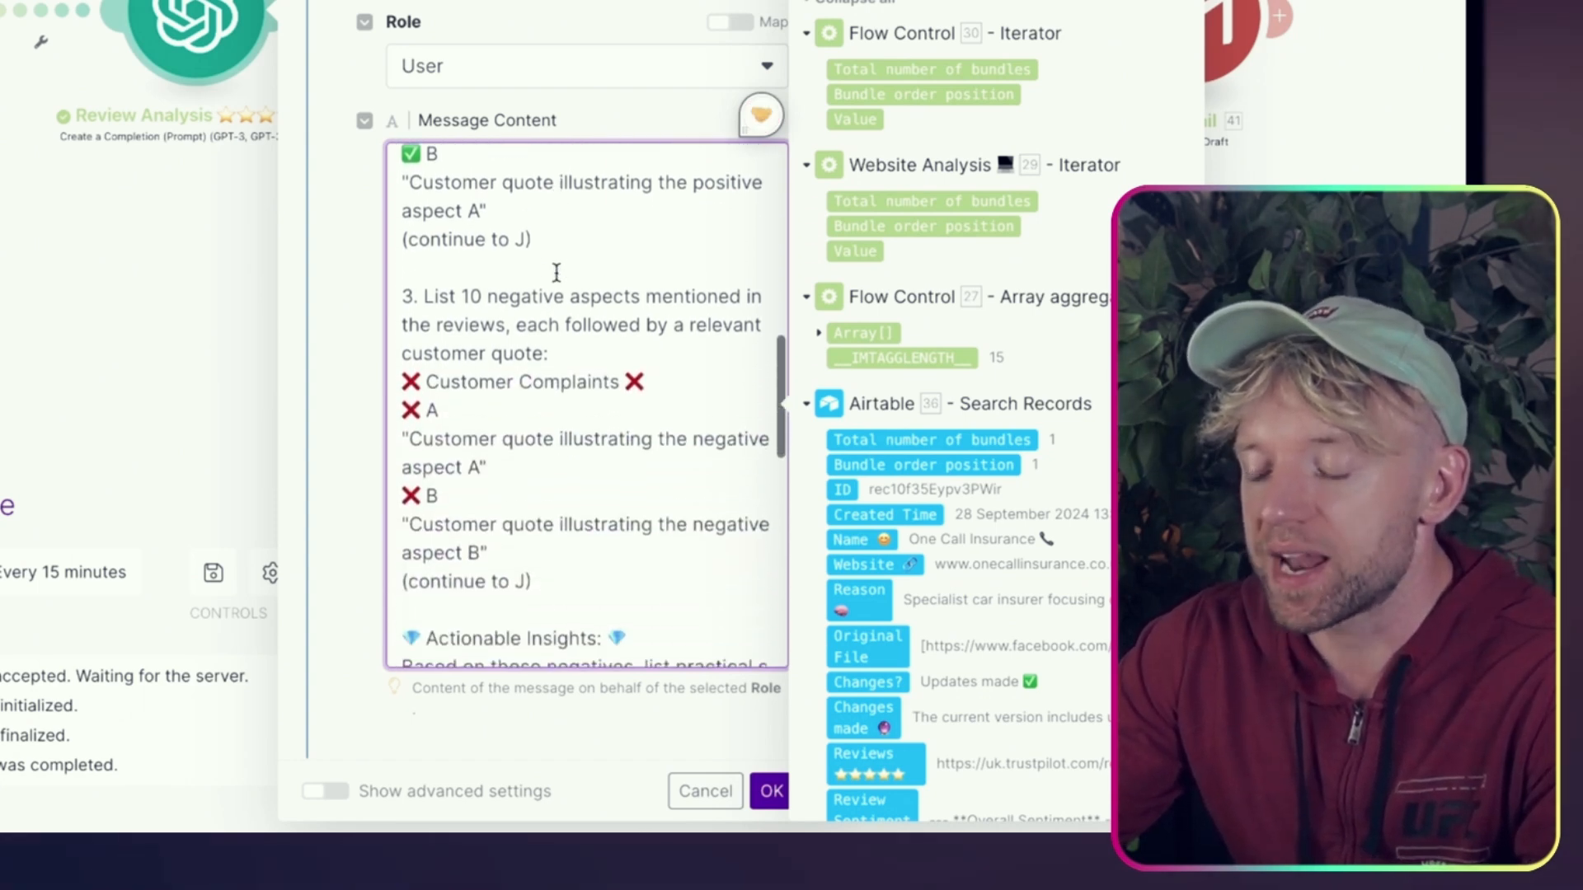
scroll(557, 273, up, 3)
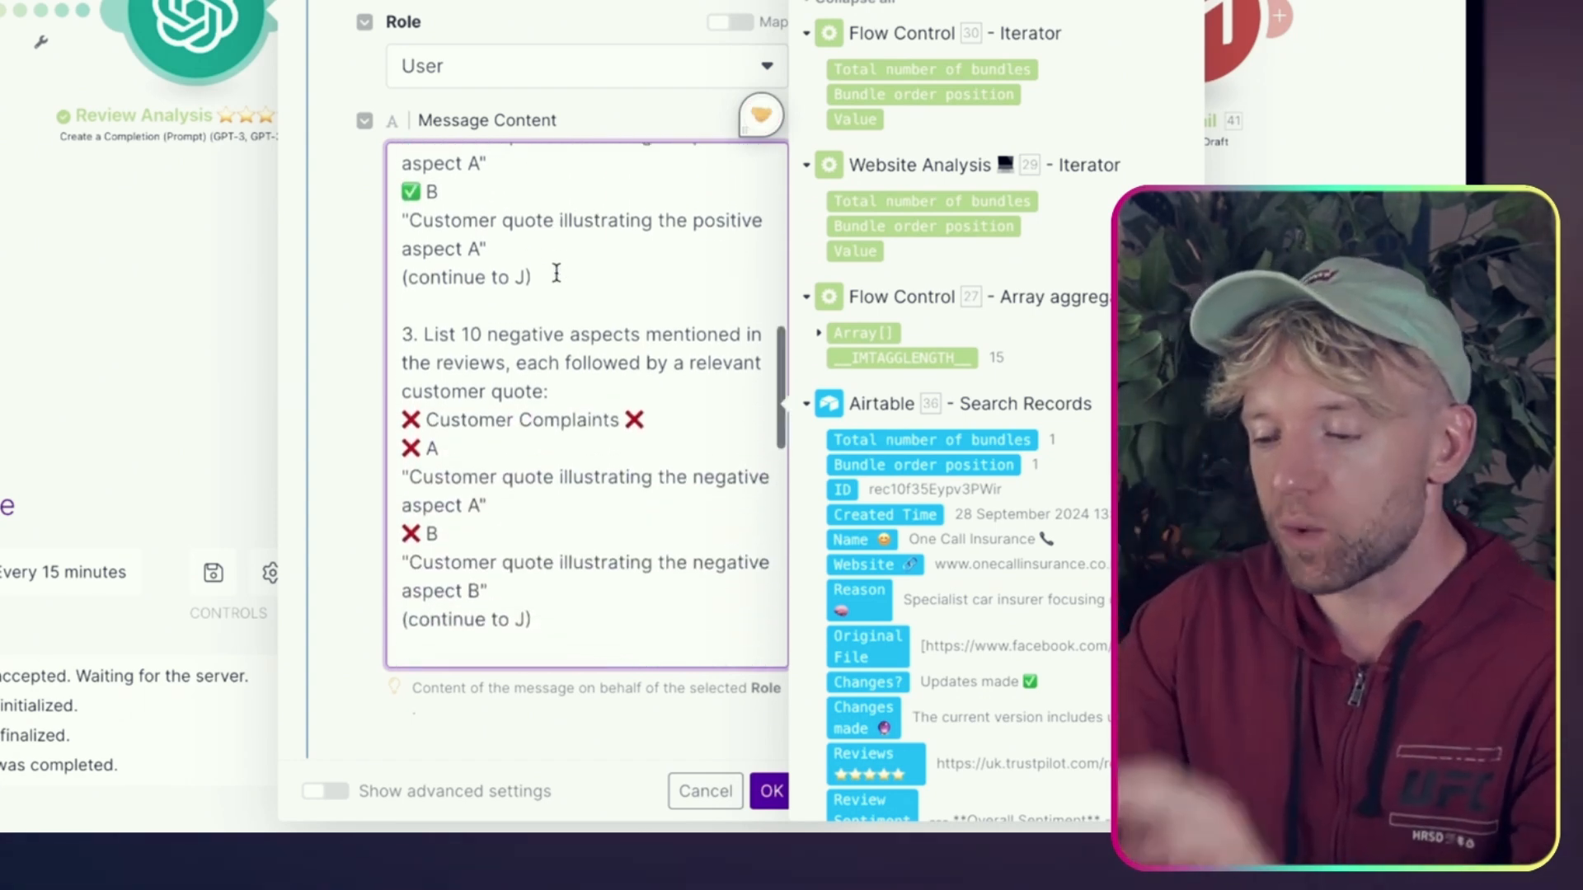
drag(640, 205, 399, 211)
click(510, 281)
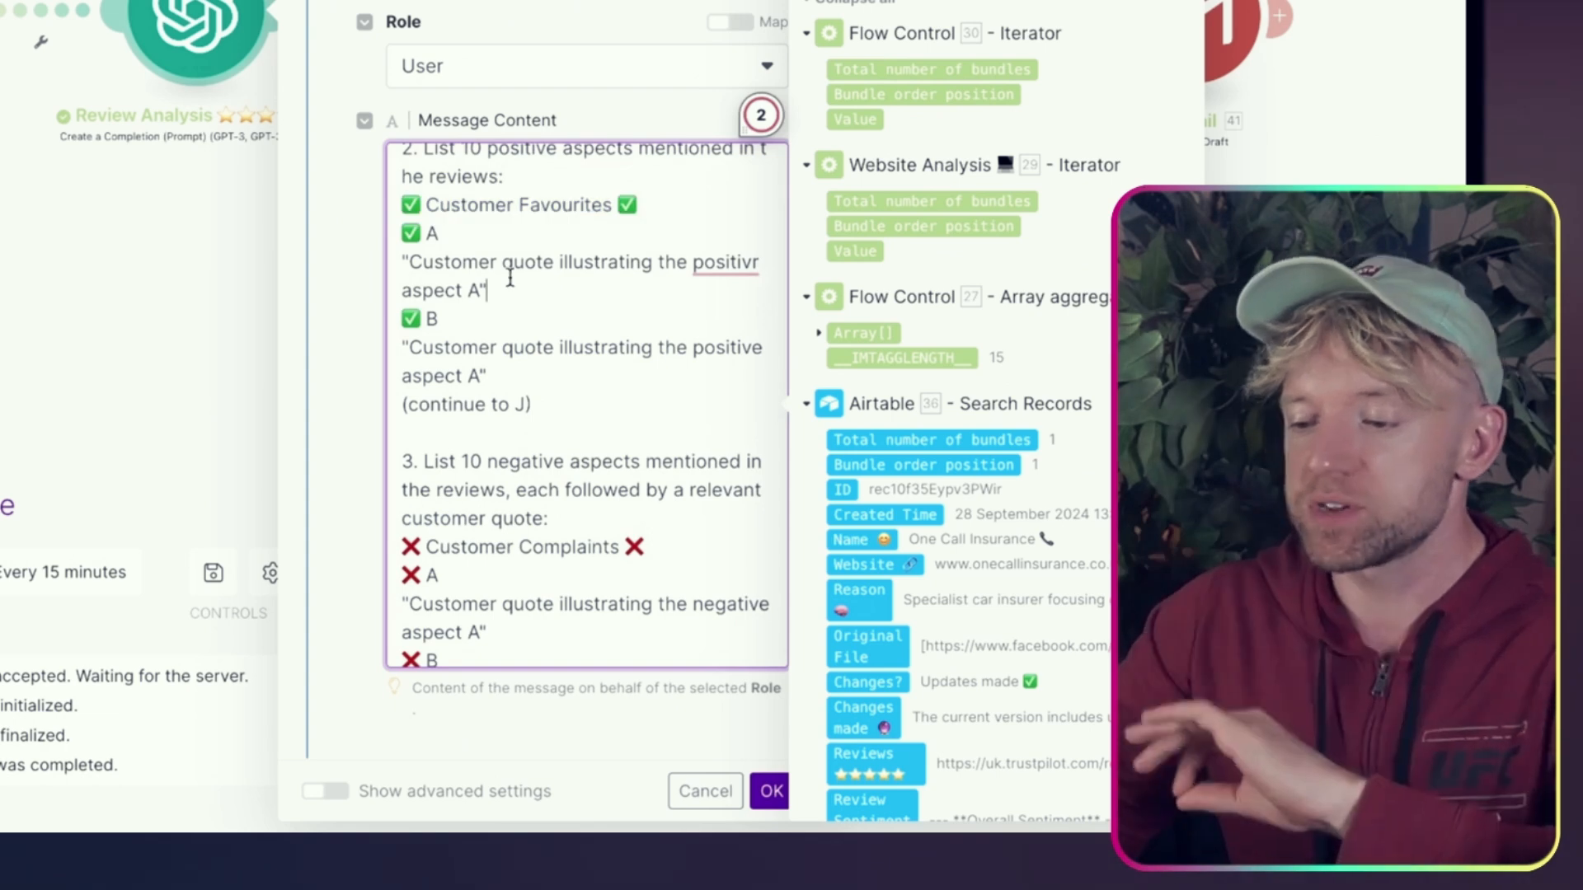
Examine the Review Analysis prompt's complaints, Actionable Insights, Additional Insights and Output Guidelines sections through to the mapped Reviews value
scroll(507, 278, down, 3)
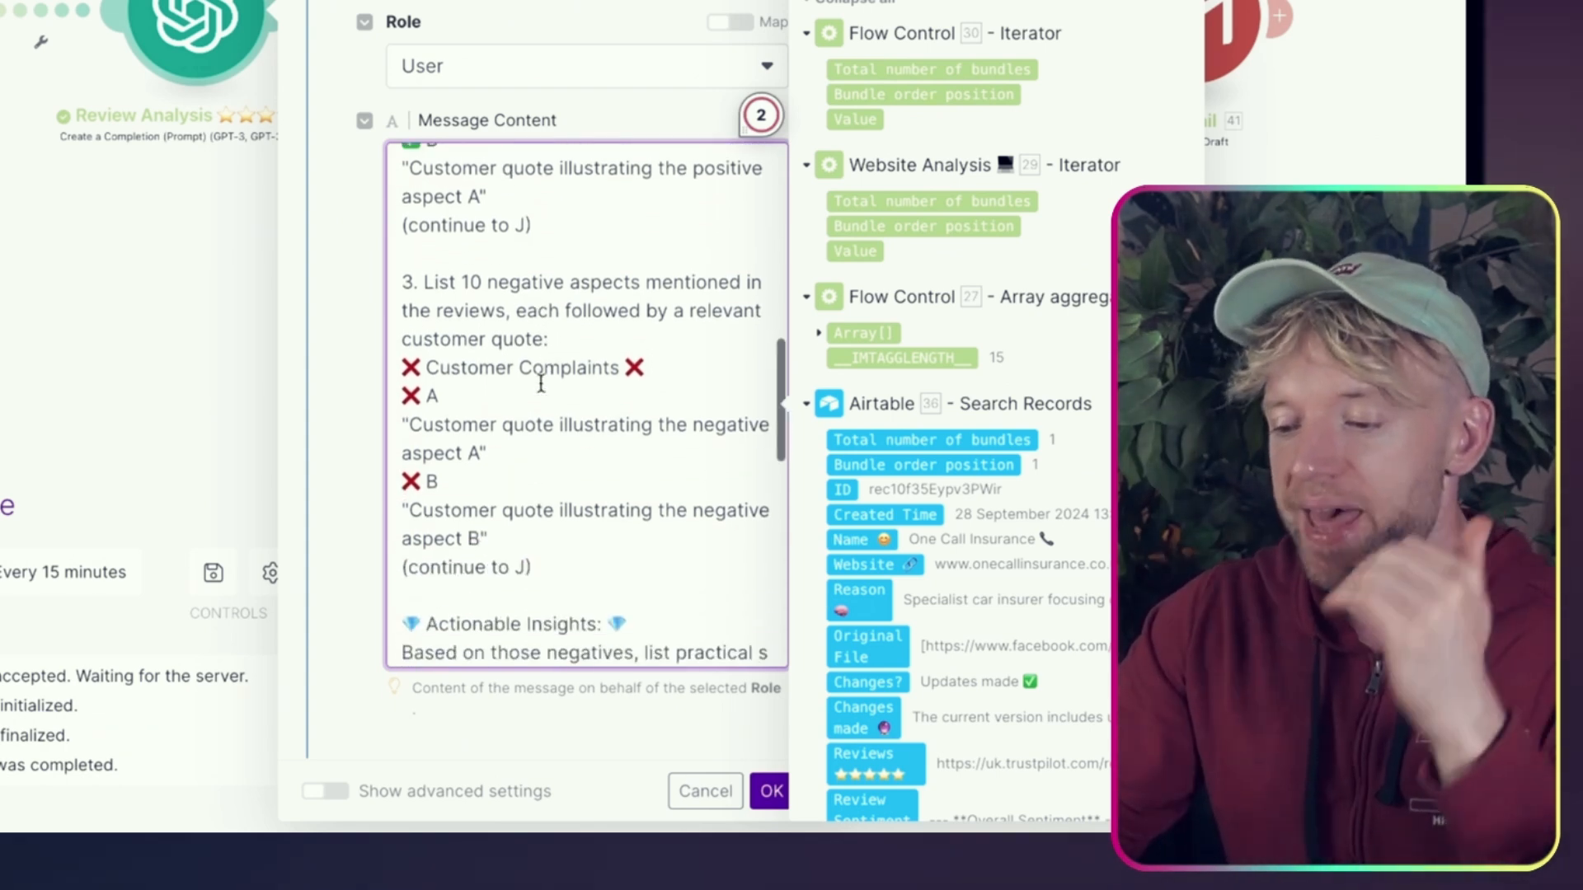
scroll(544, 379, down, 5)
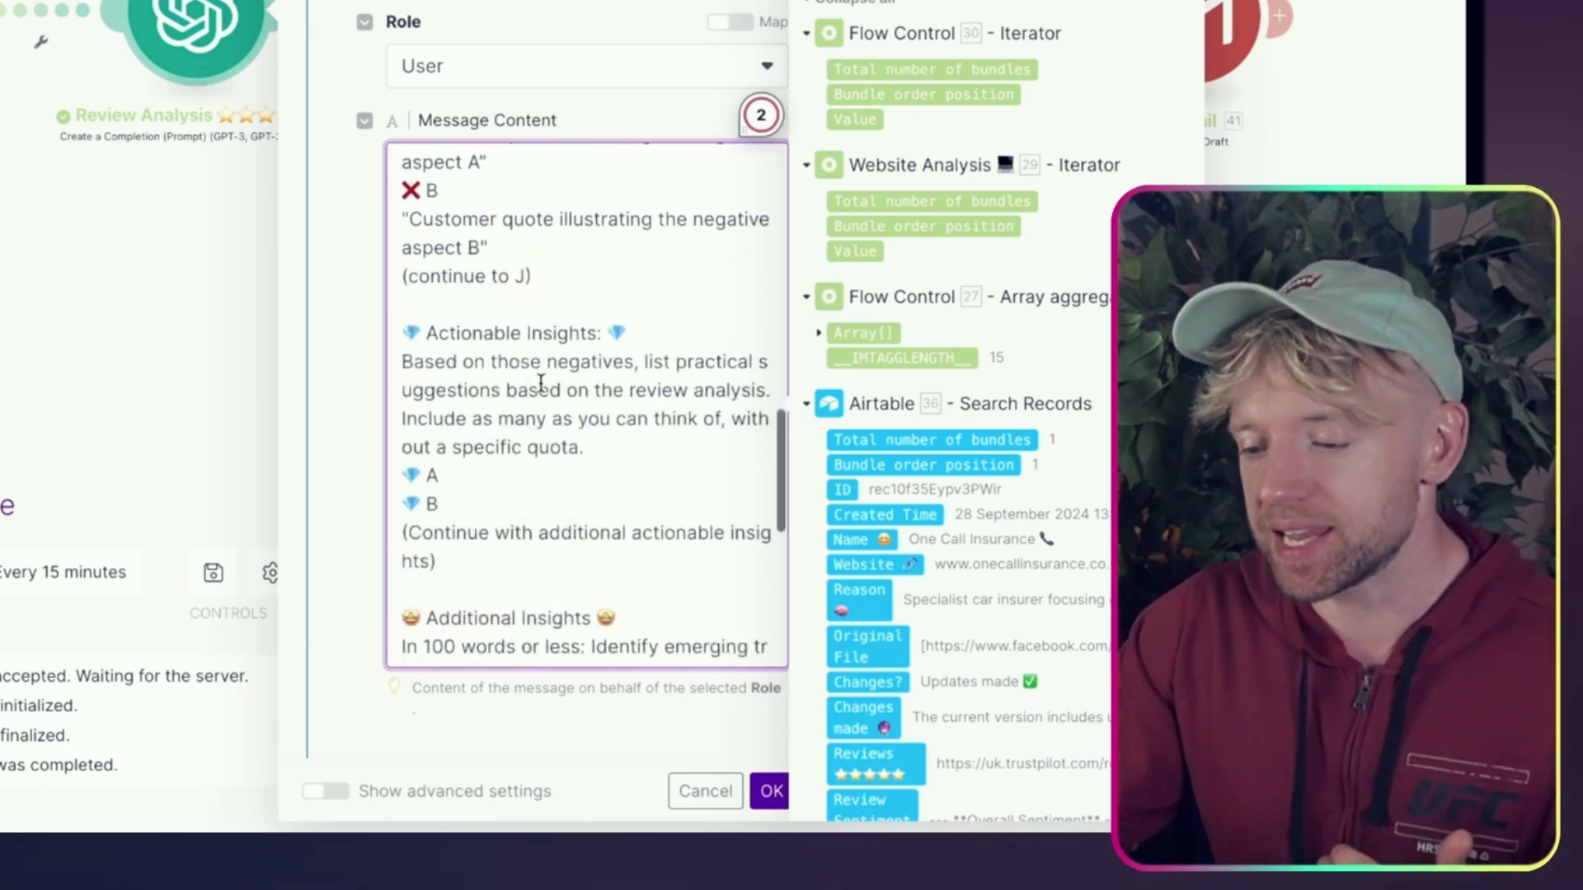
click(603, 365)
scroll(602, 366, down, 1)
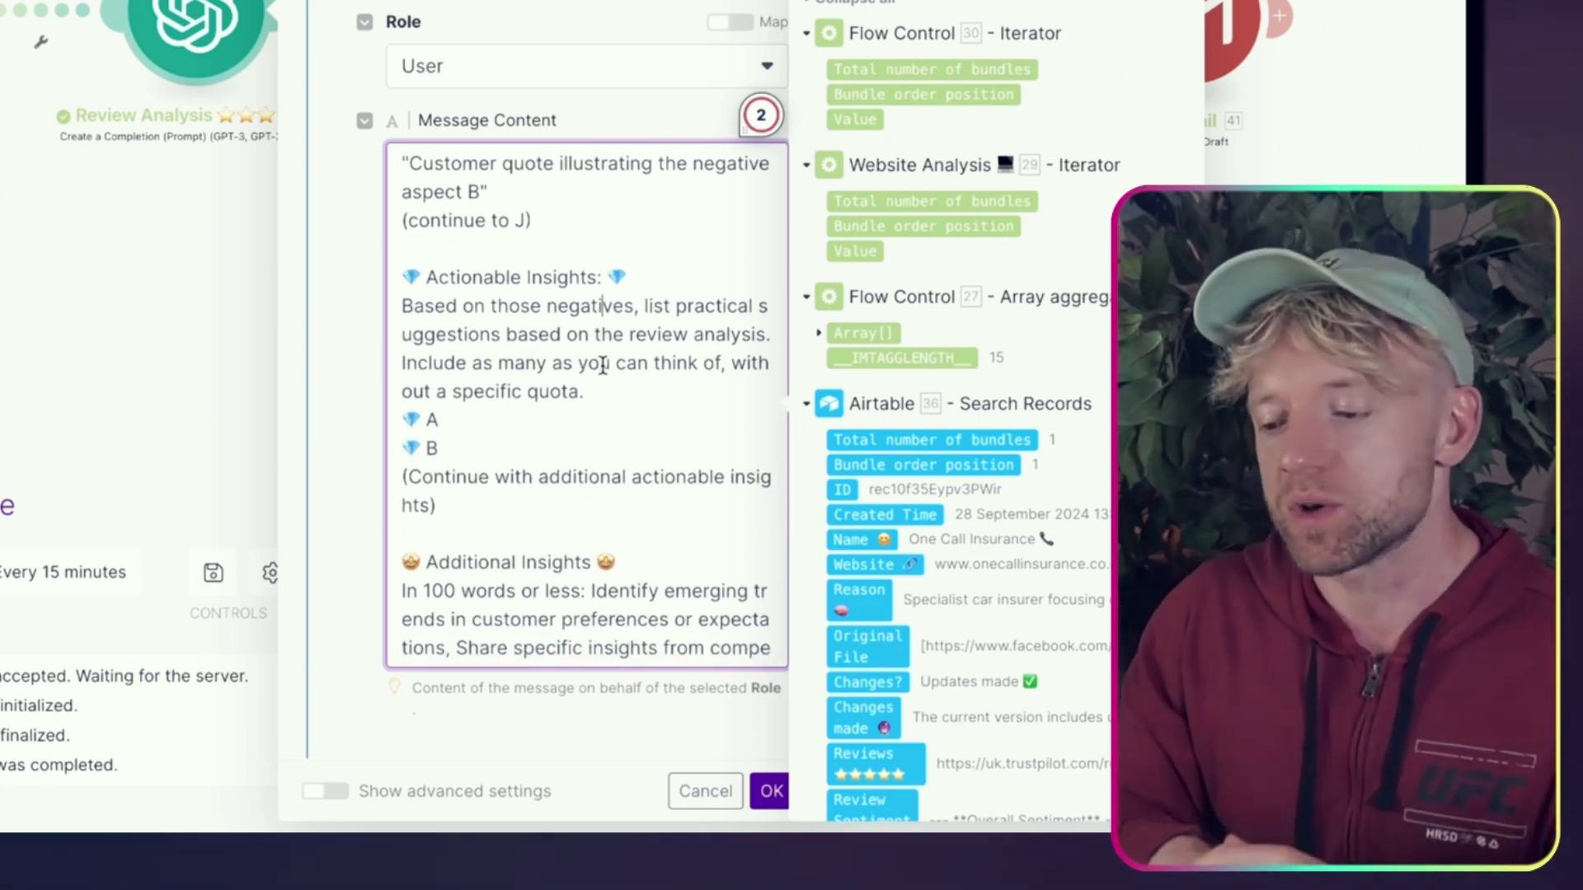
scroll(604, 380, down, 5)
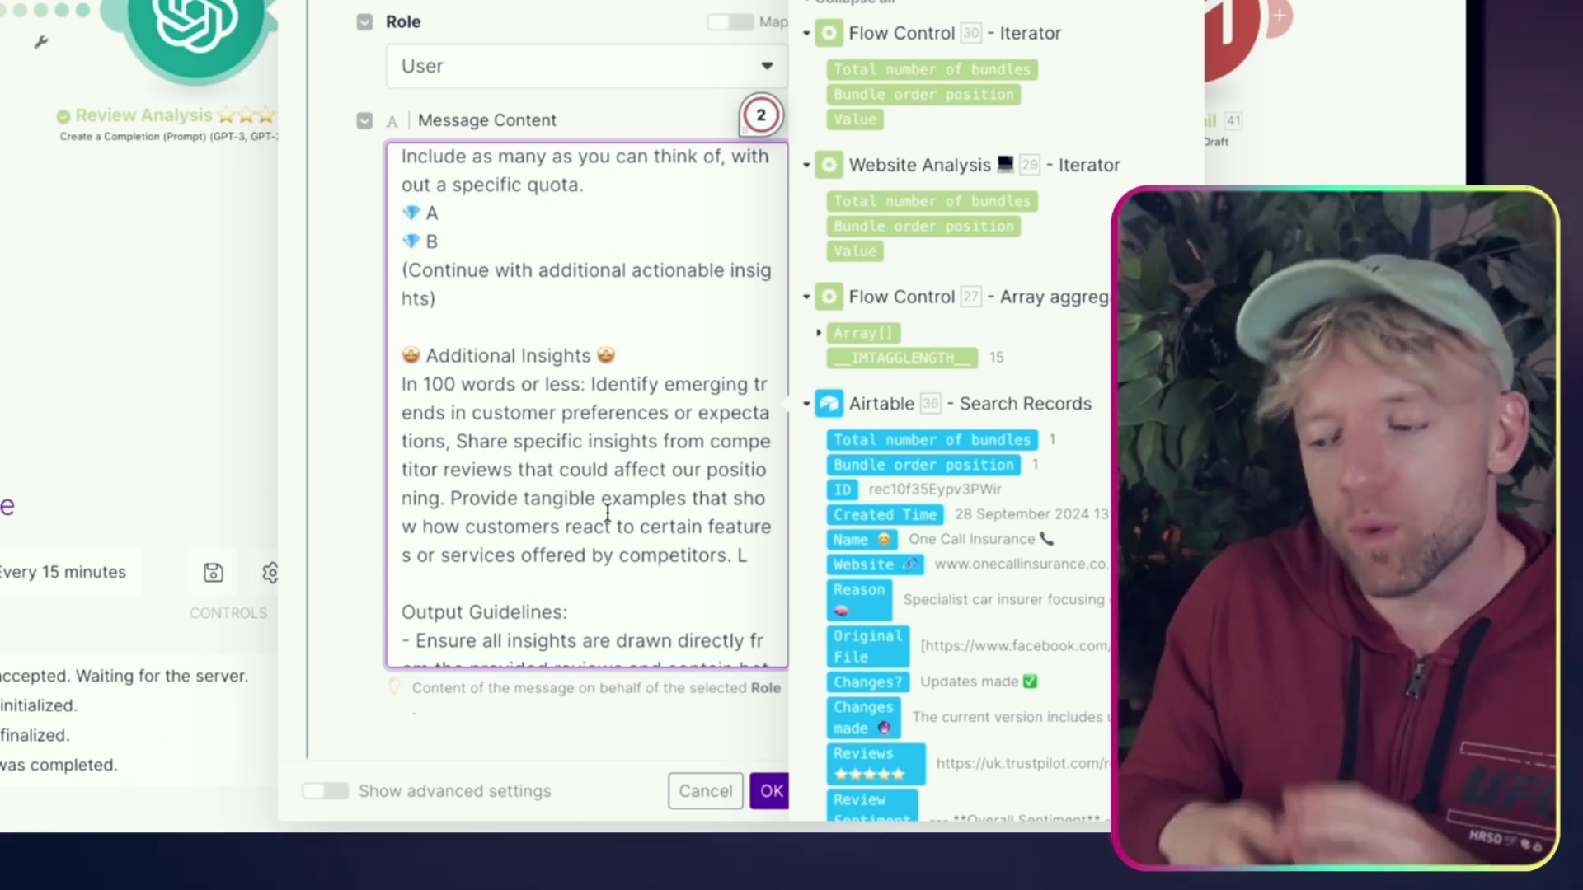
scroll(607, 512, down, 5)
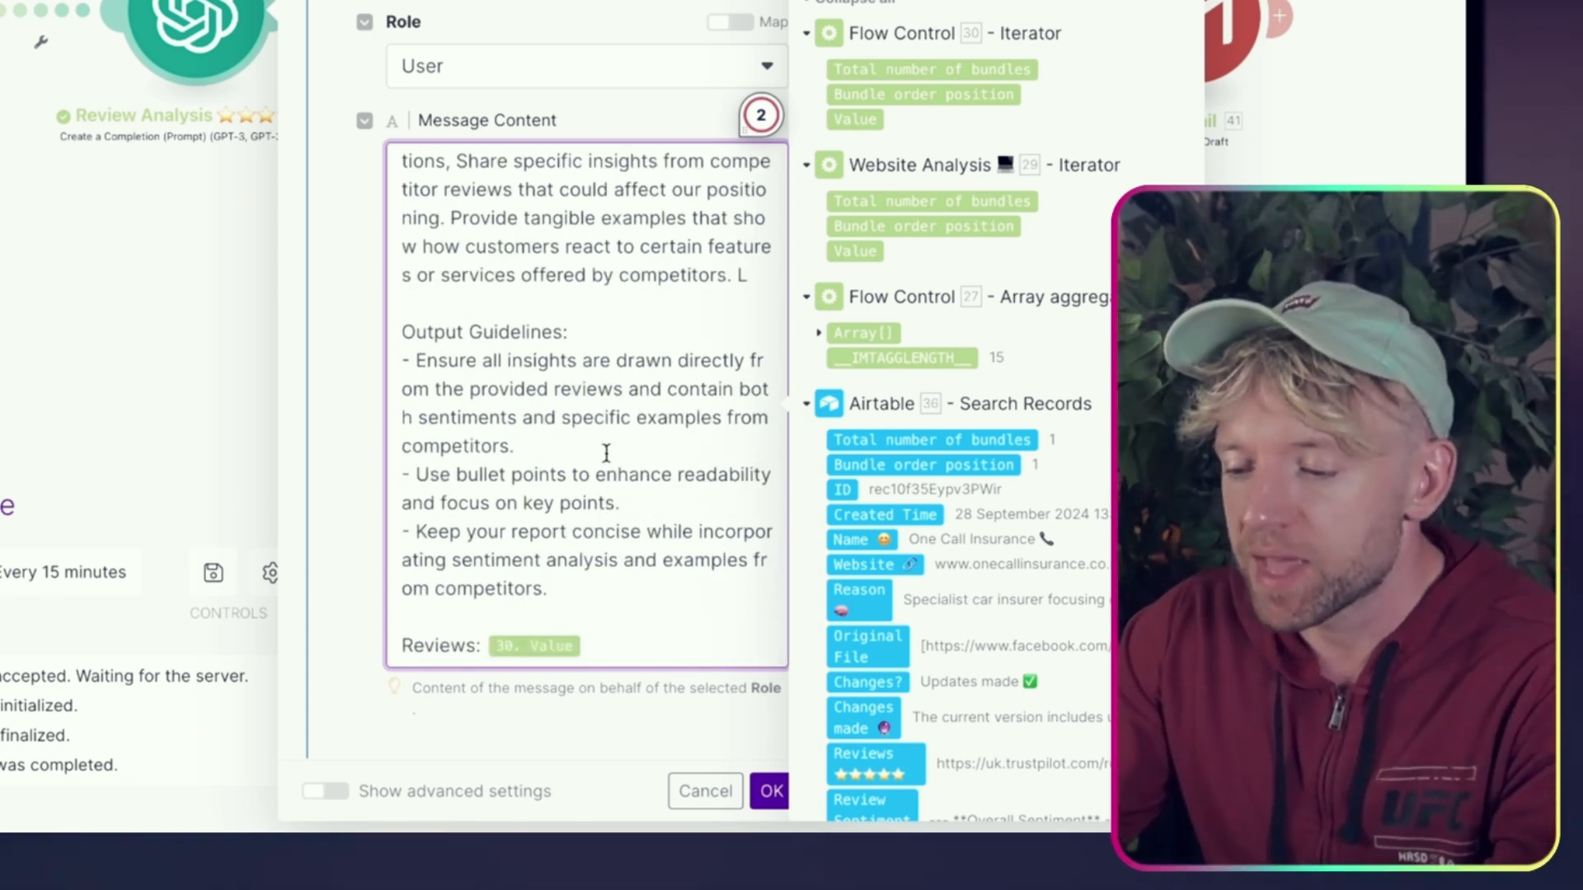
Copy the entire Review Analysis prompt from the finished scenario's message content and close that module's settings
scroll(606, 488, down, 2)
key(ctrl+a)
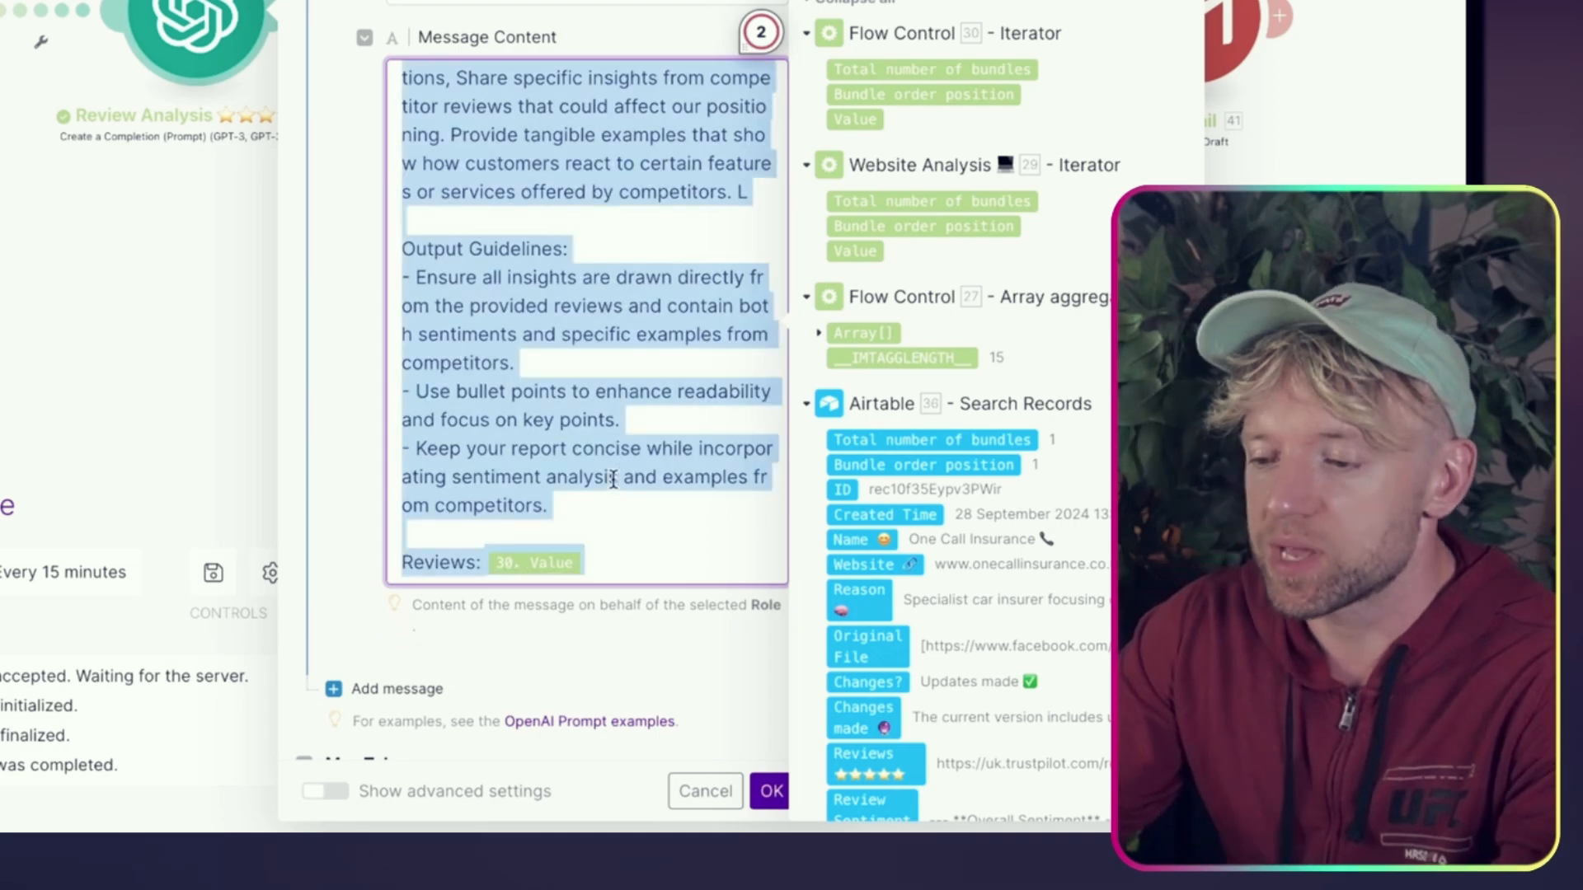
scroll(613, 478, up, 5)
click(771, 791)
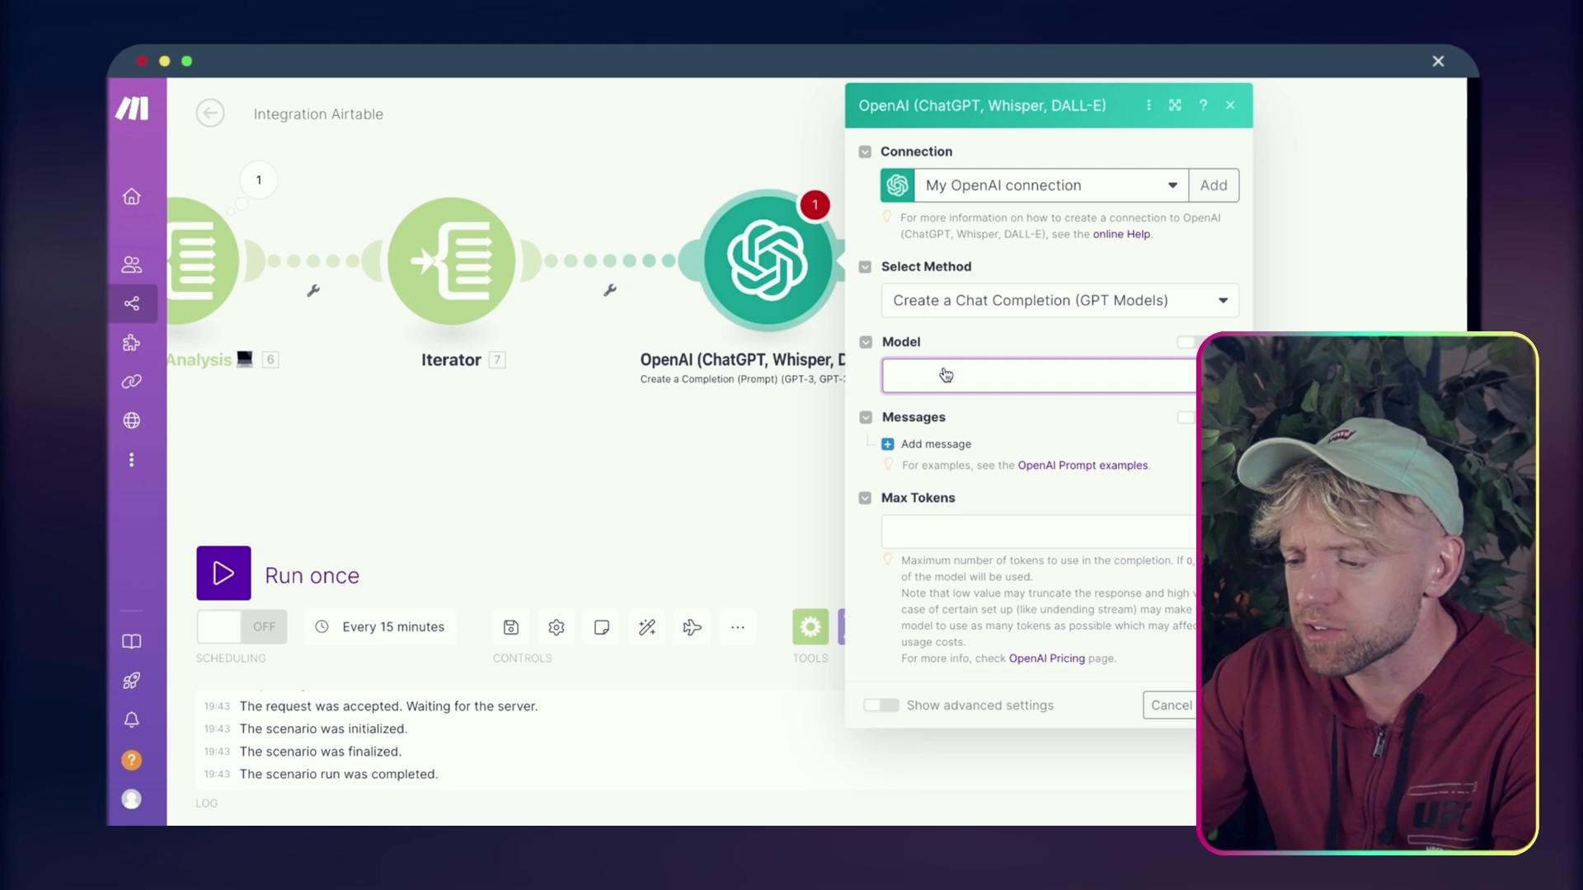
Set the new OpenAI module's model to gpt-4o and add a User message containing the copied review analysis prompt
click(947, 375)
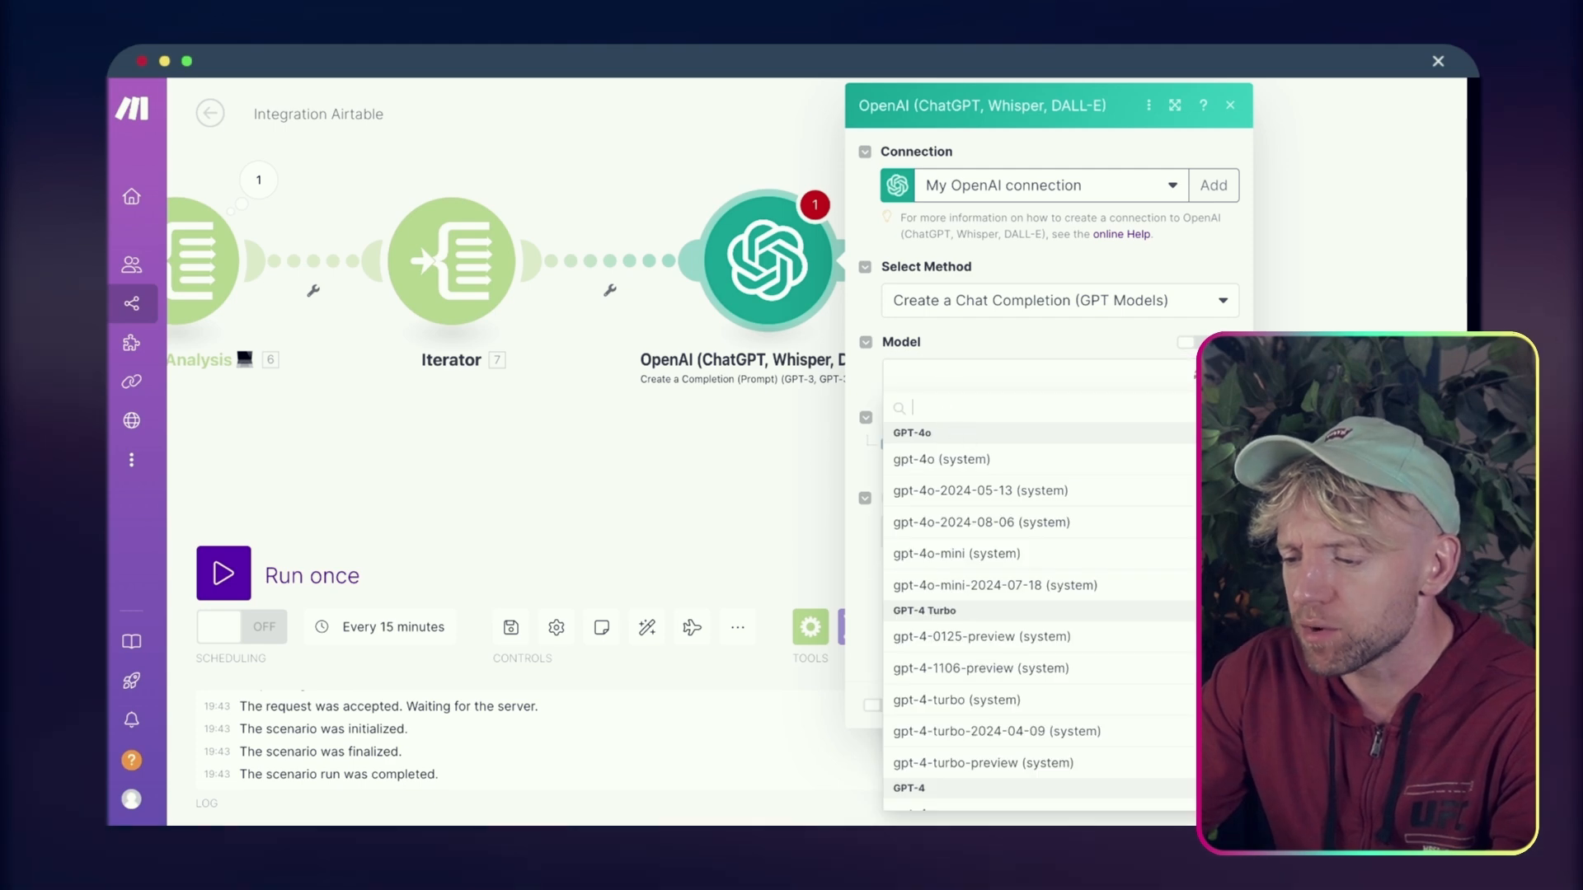
click(717, 462)
click(635, 457)
click(671, 515)
click(690, 582)
click(792, 594)
key(ctrl+v)
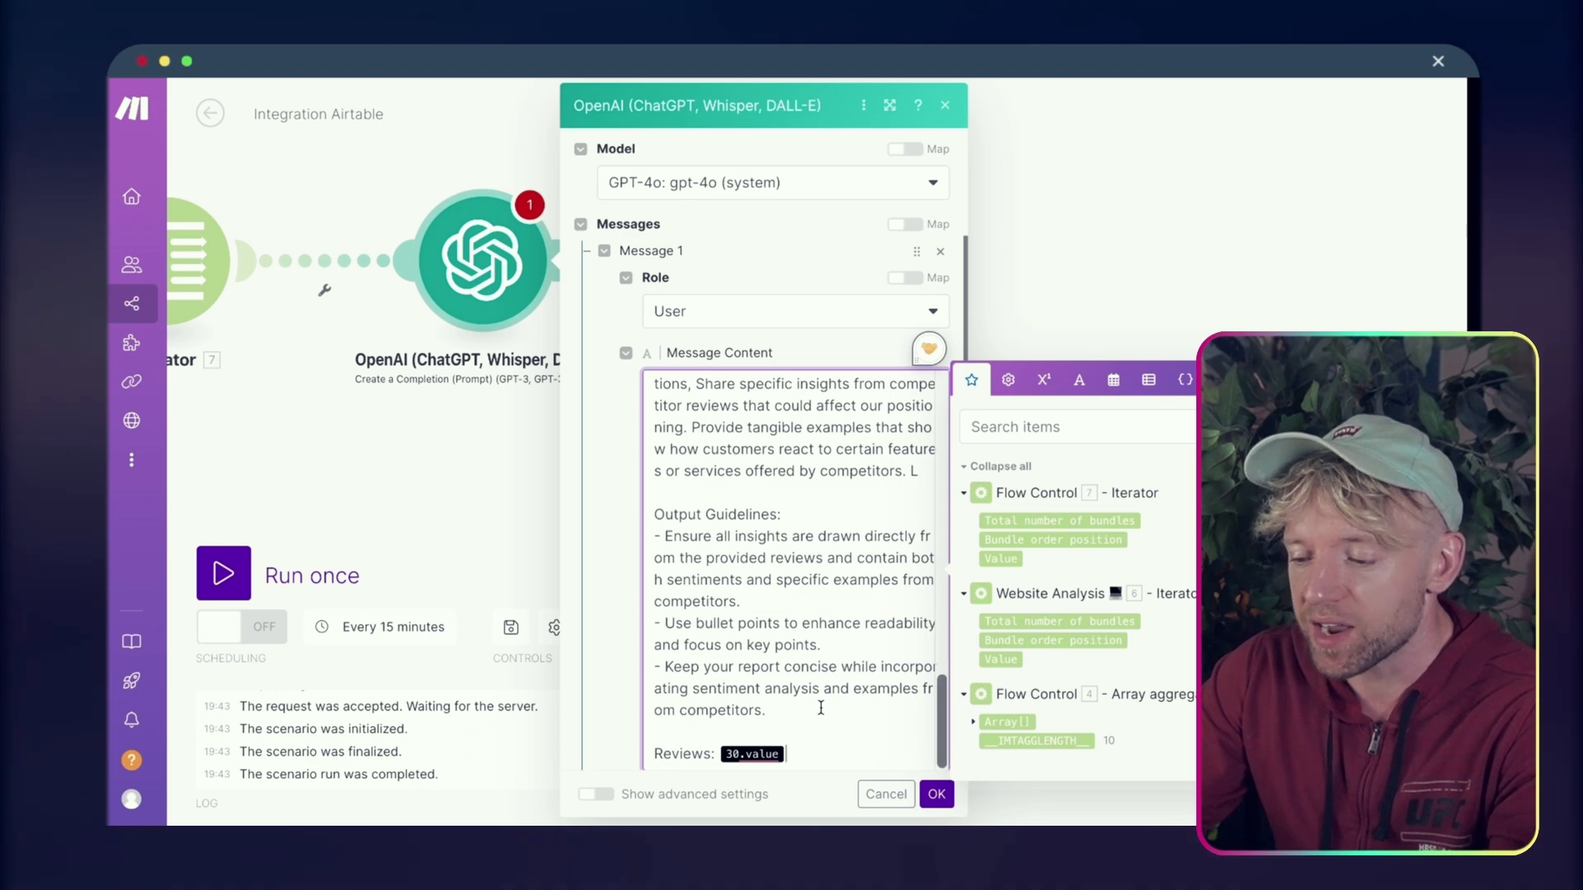
Replace the pasted reference after "Reviews:" with the new Iterator's Value, set Max Tokens to 0 and save the module
key(BackSpace)
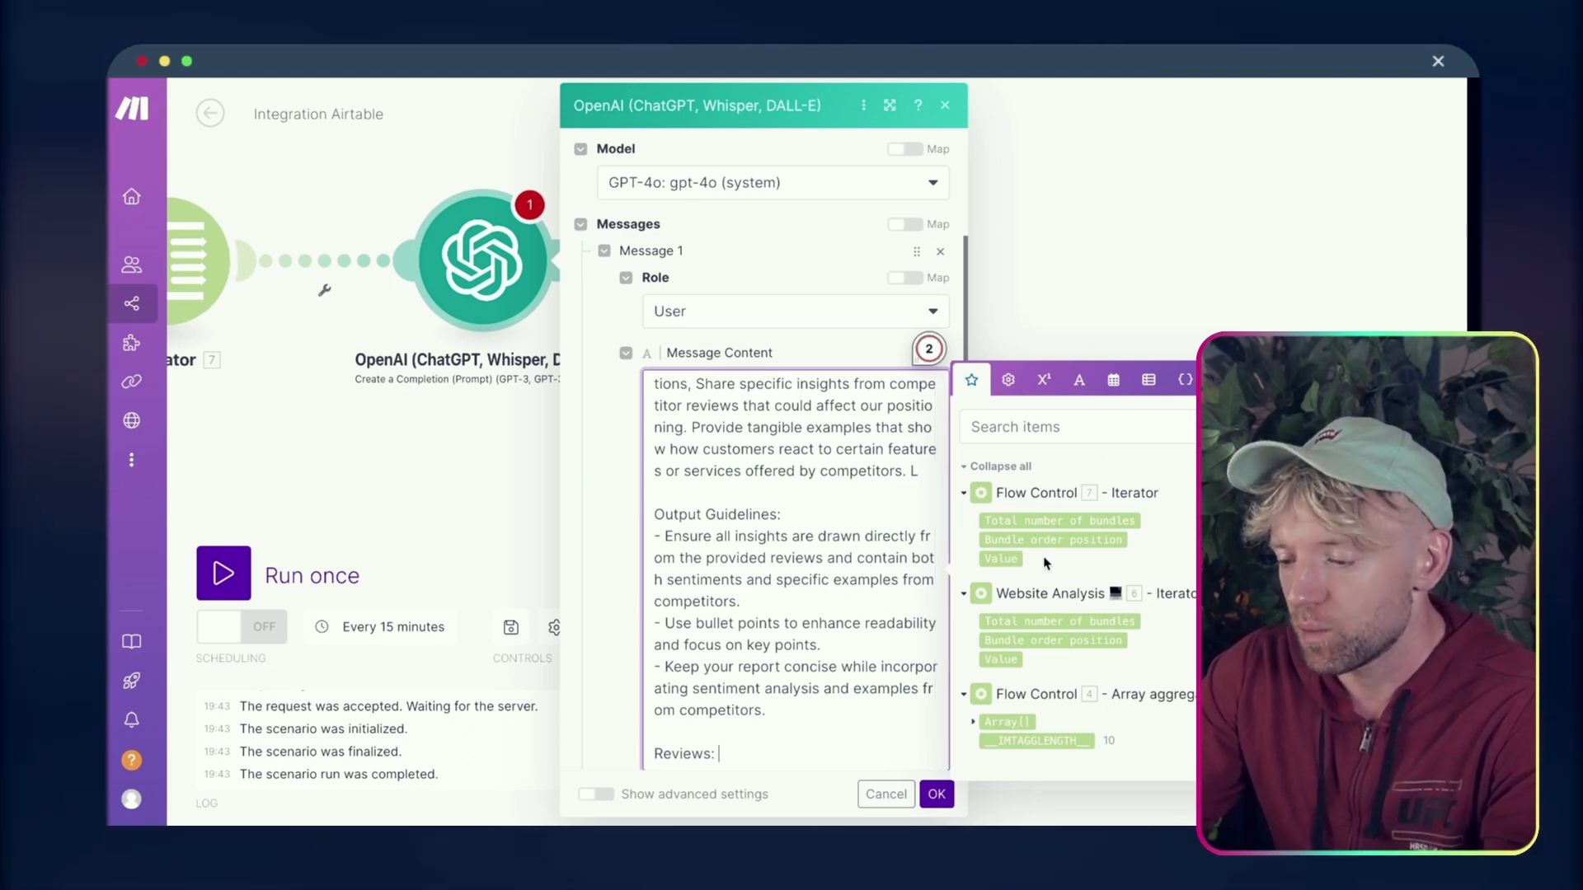
click(1003, 559)
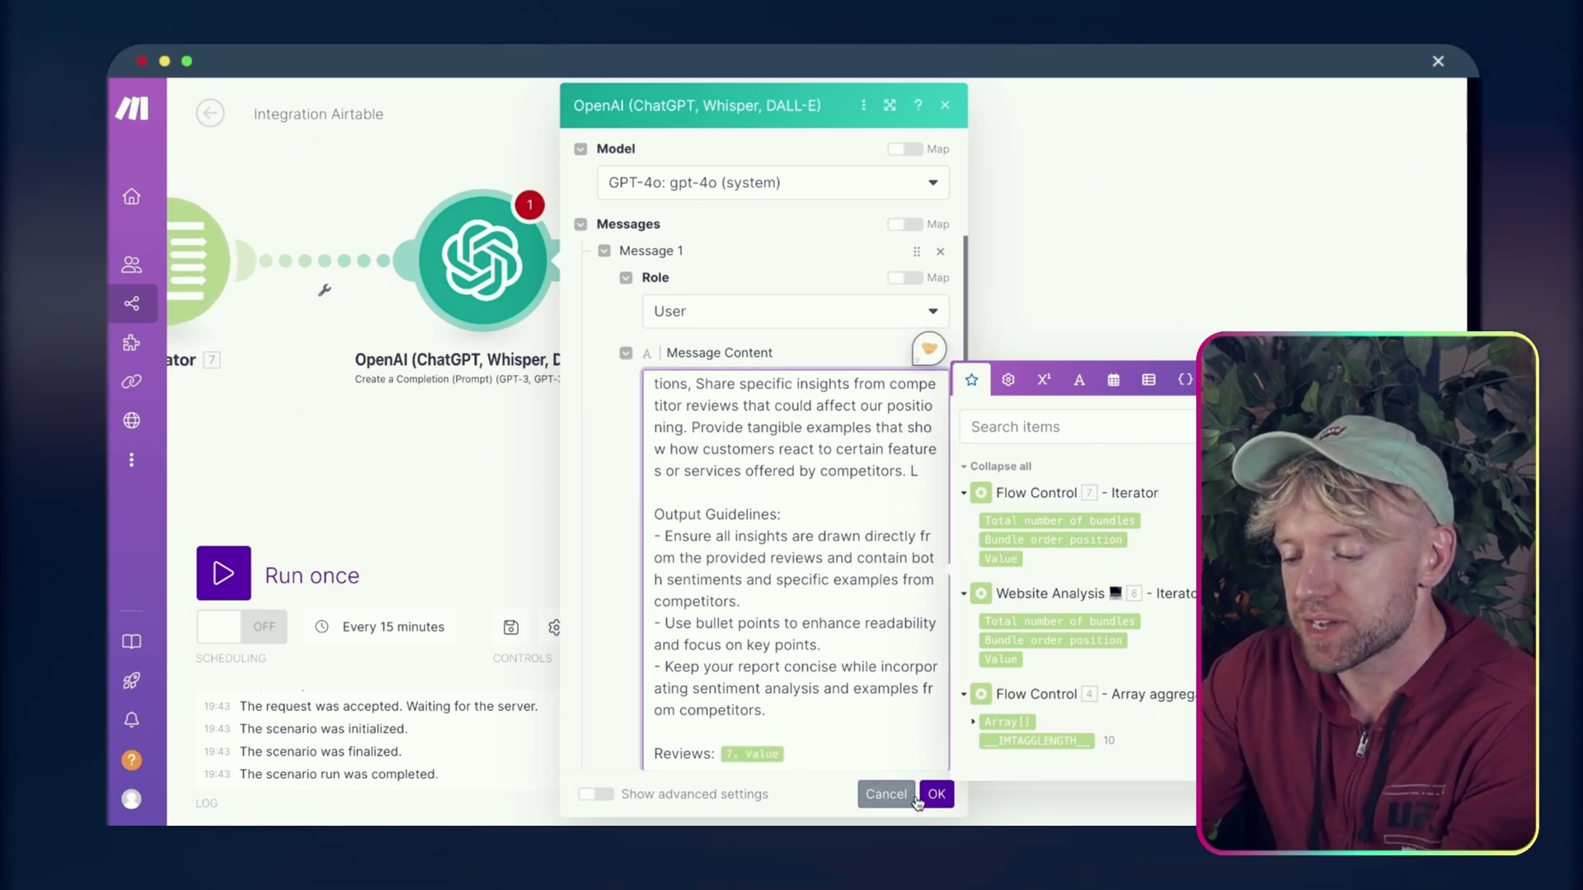
click(591, 536)
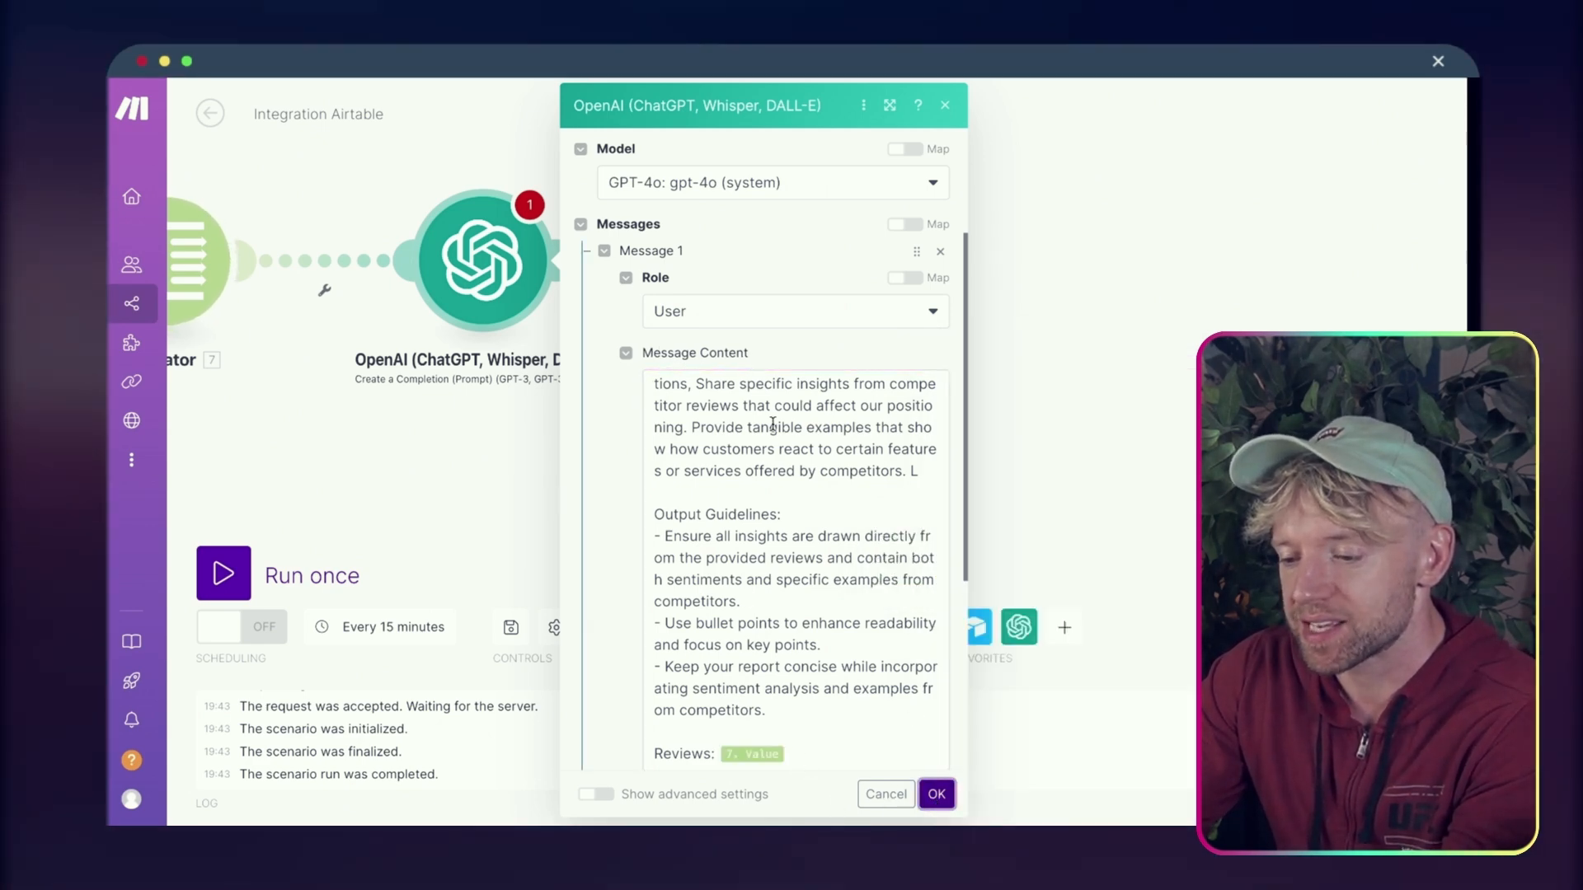
scroll(772, 424, down, 5)
click(652, 619)
text(0)
drag(671, 450, 977, 453)
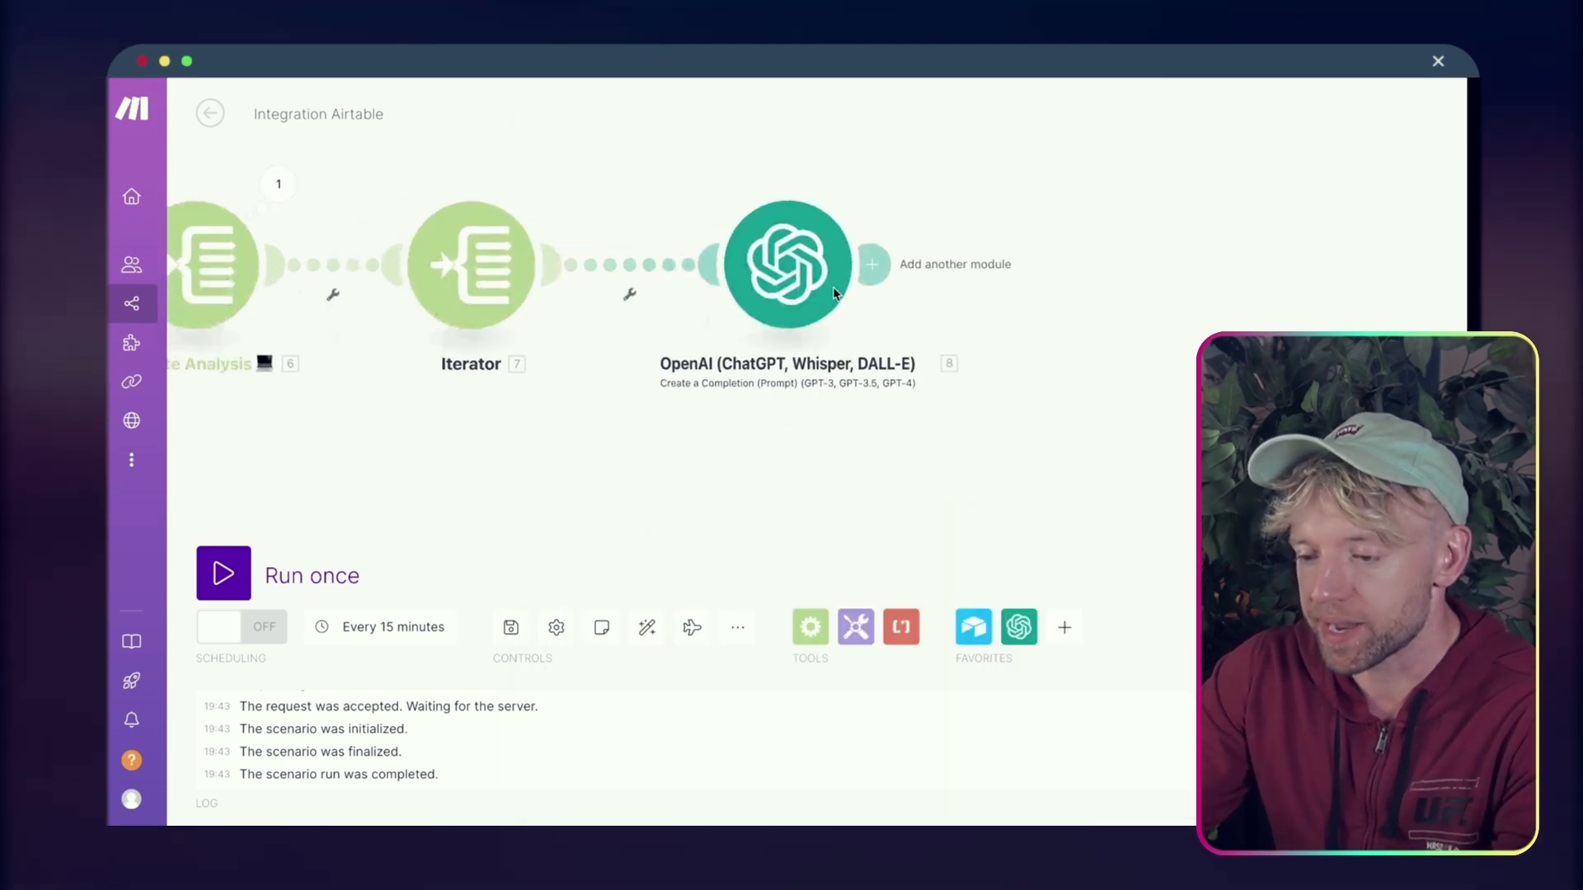
Rename the new OpenAI module as "Review Analysis" followed by five star emojis
right_click(791, 239)
click(855, 343)
text(Review Analysis)
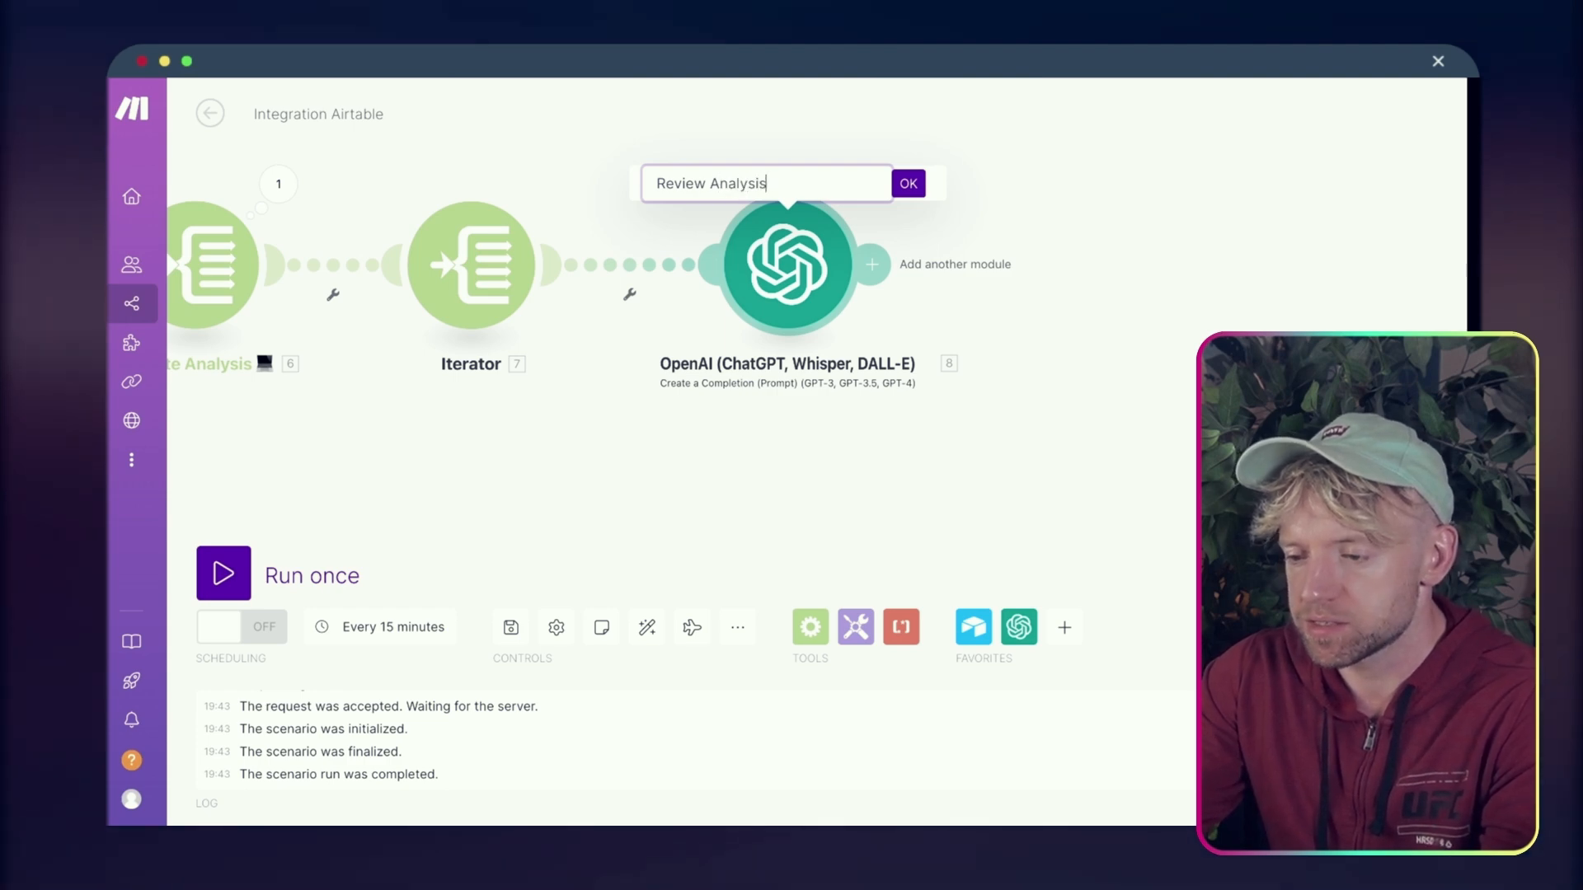
key(ctrl+super+space)
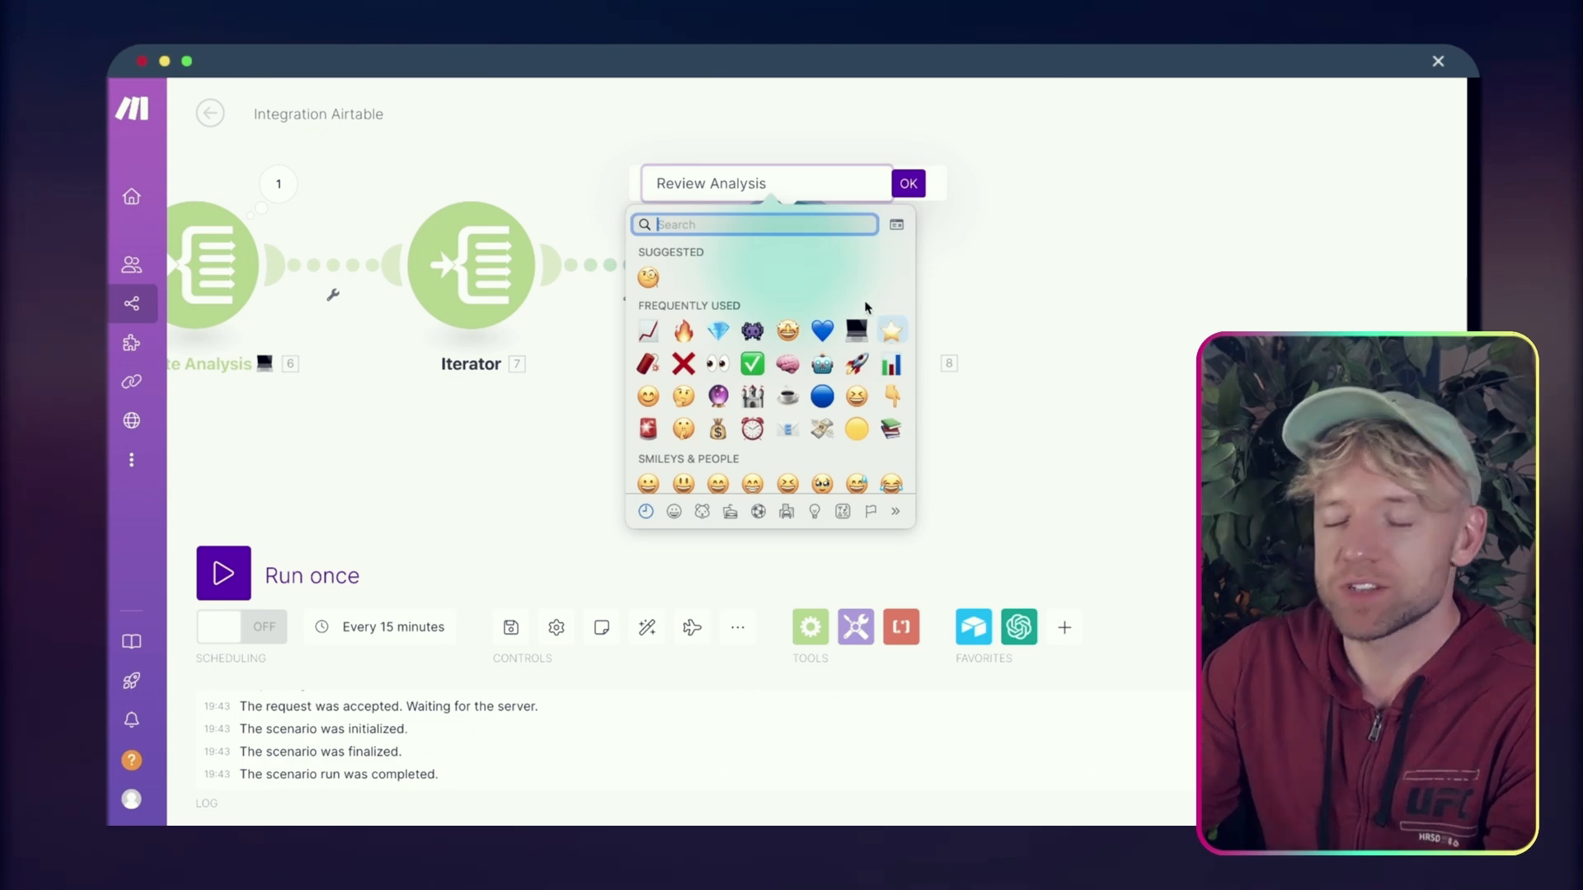
click(891, 330)
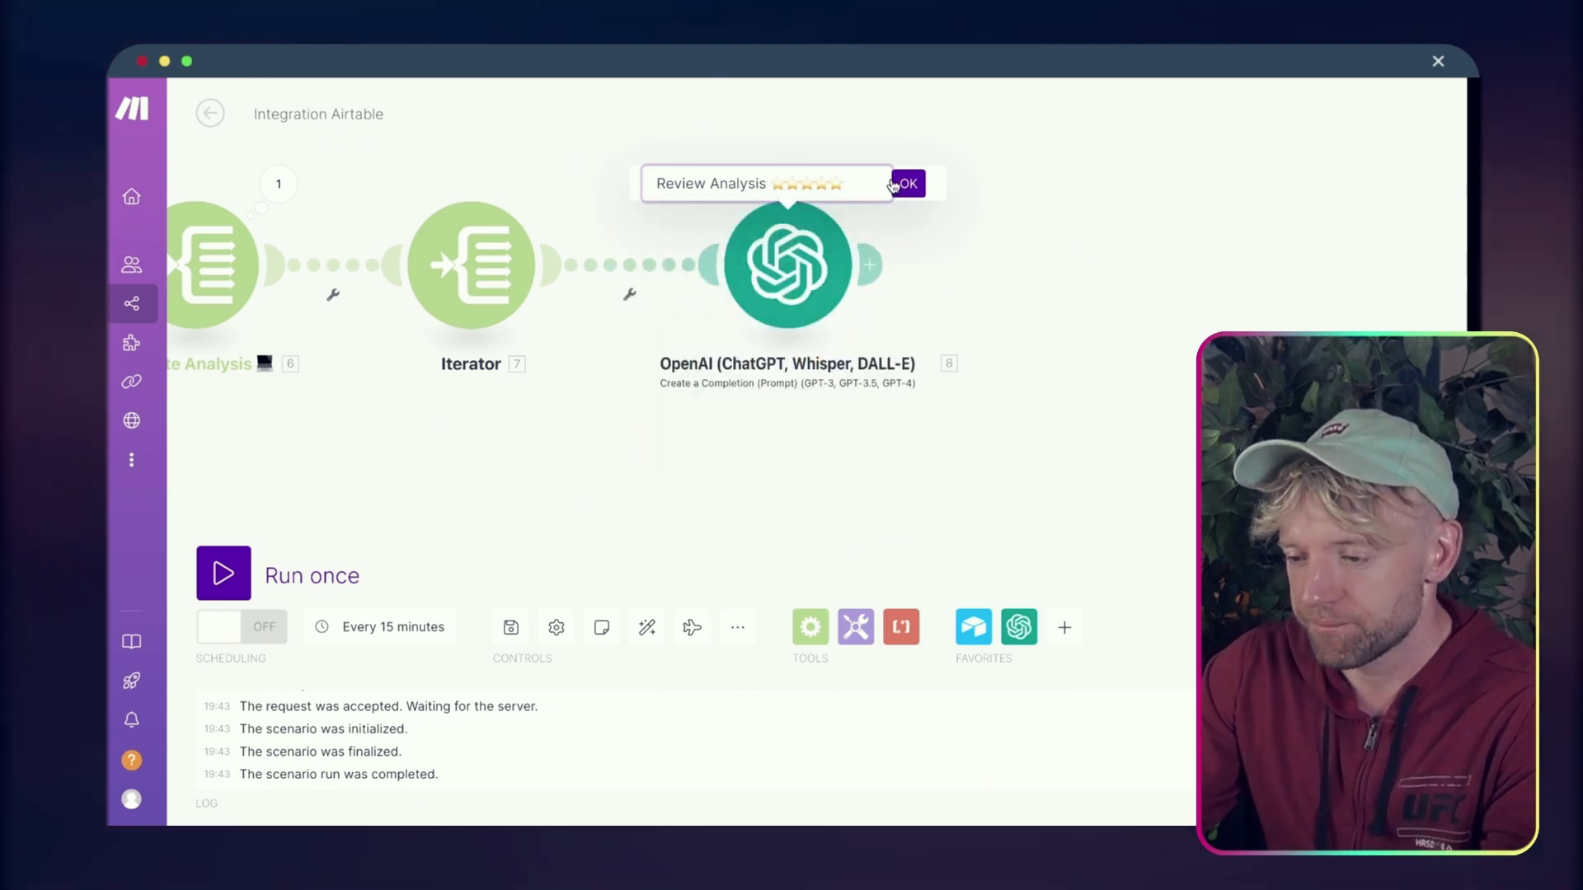
click(907, 183)
Rename the Iterator ahead of the Review Analysis module as "Review Iterator"
right_click(493, 263)
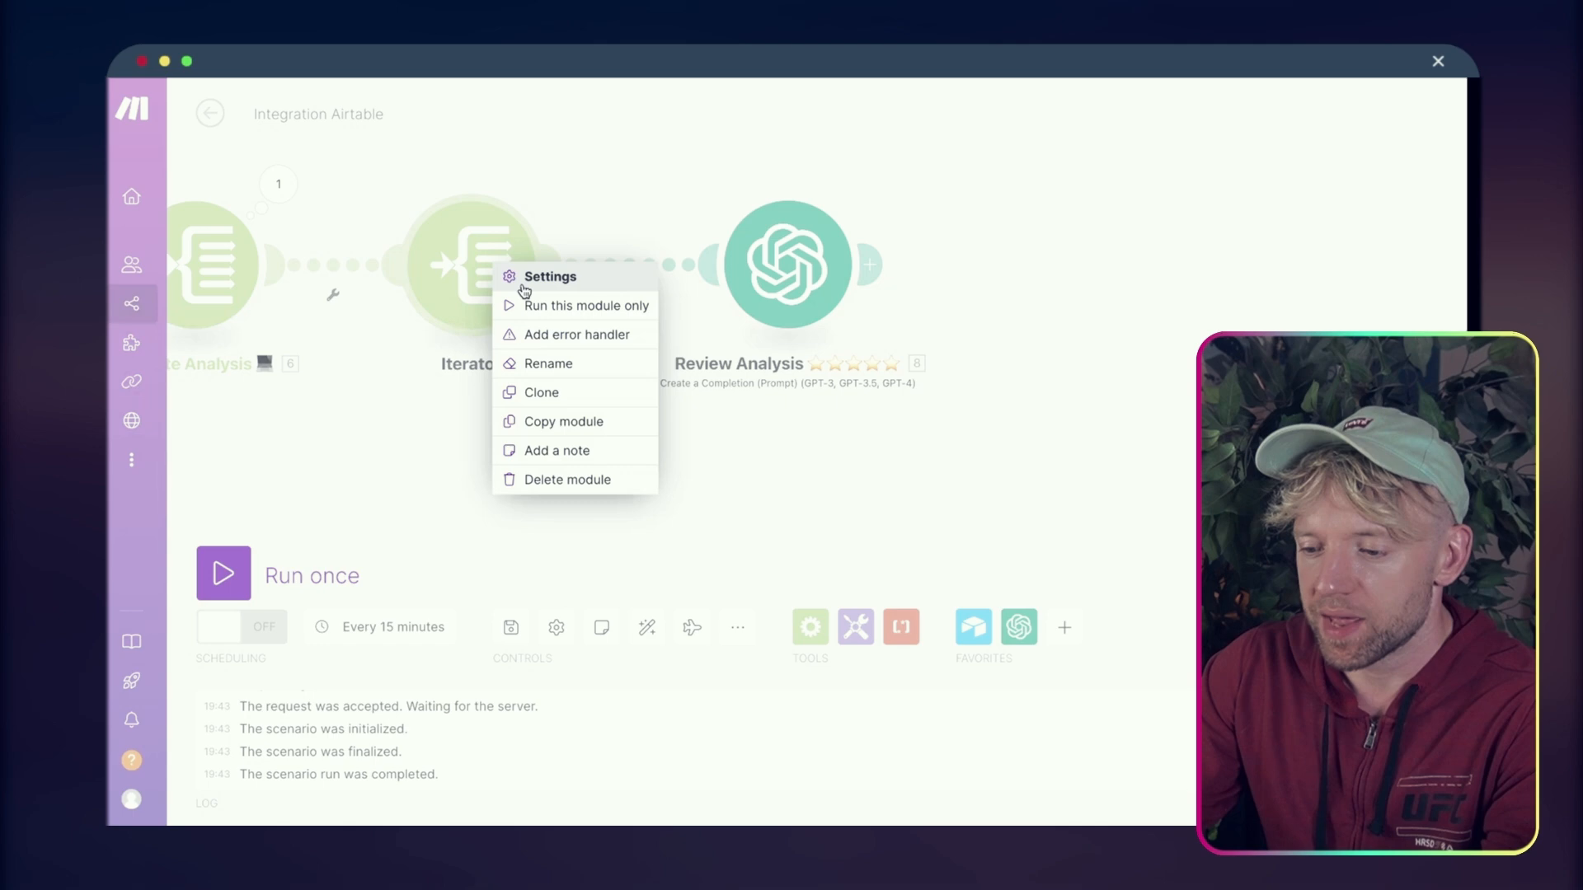
click(545, 364)
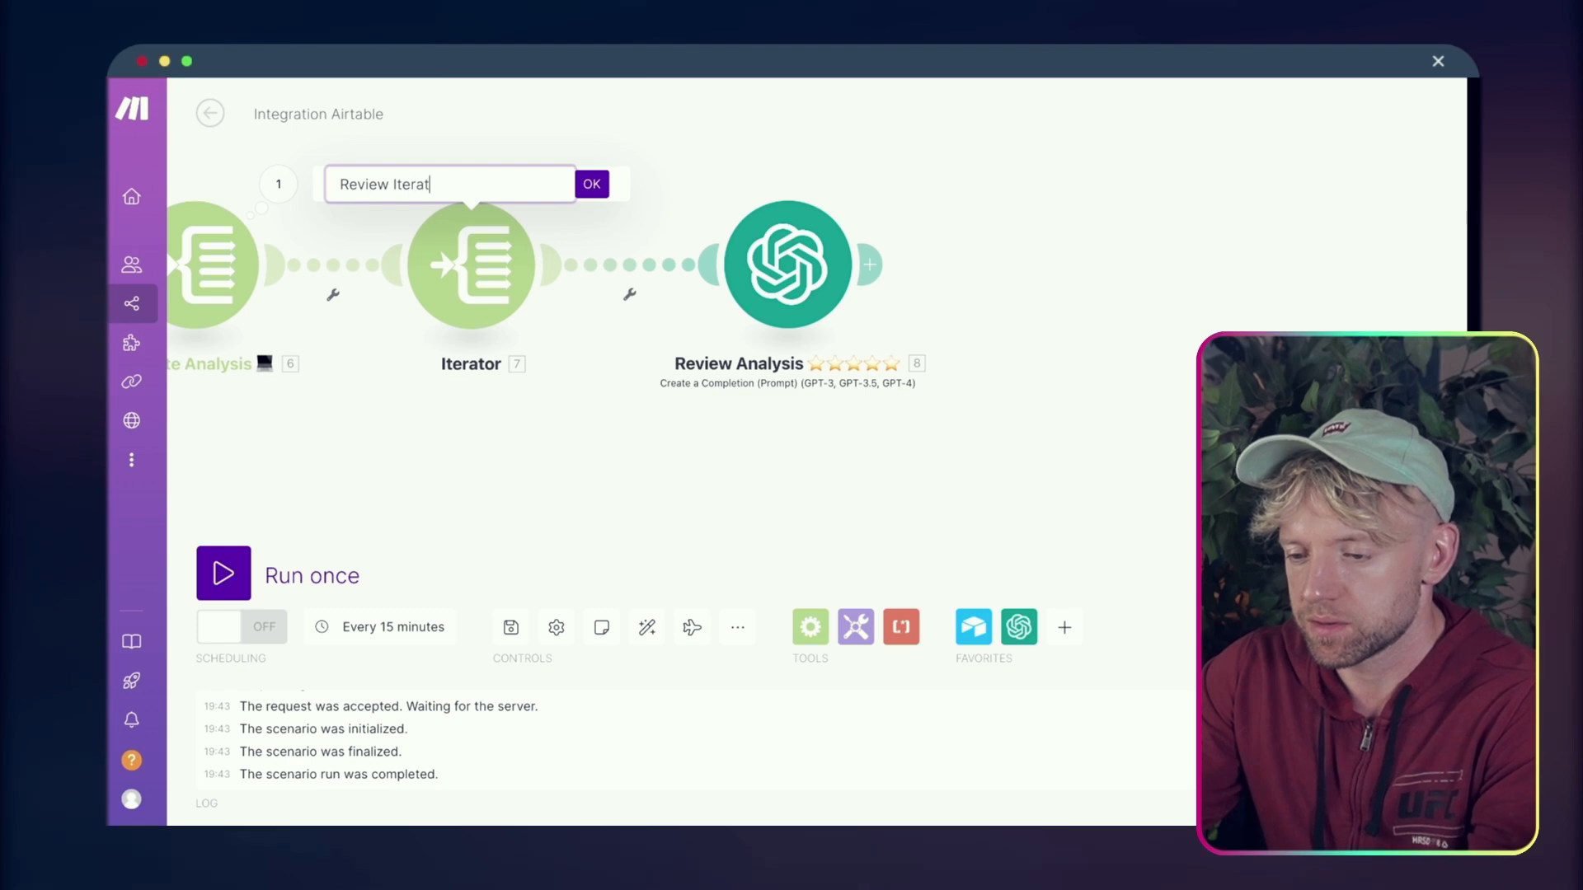
click(591, 184)
drag(668, 166, 715, 163)
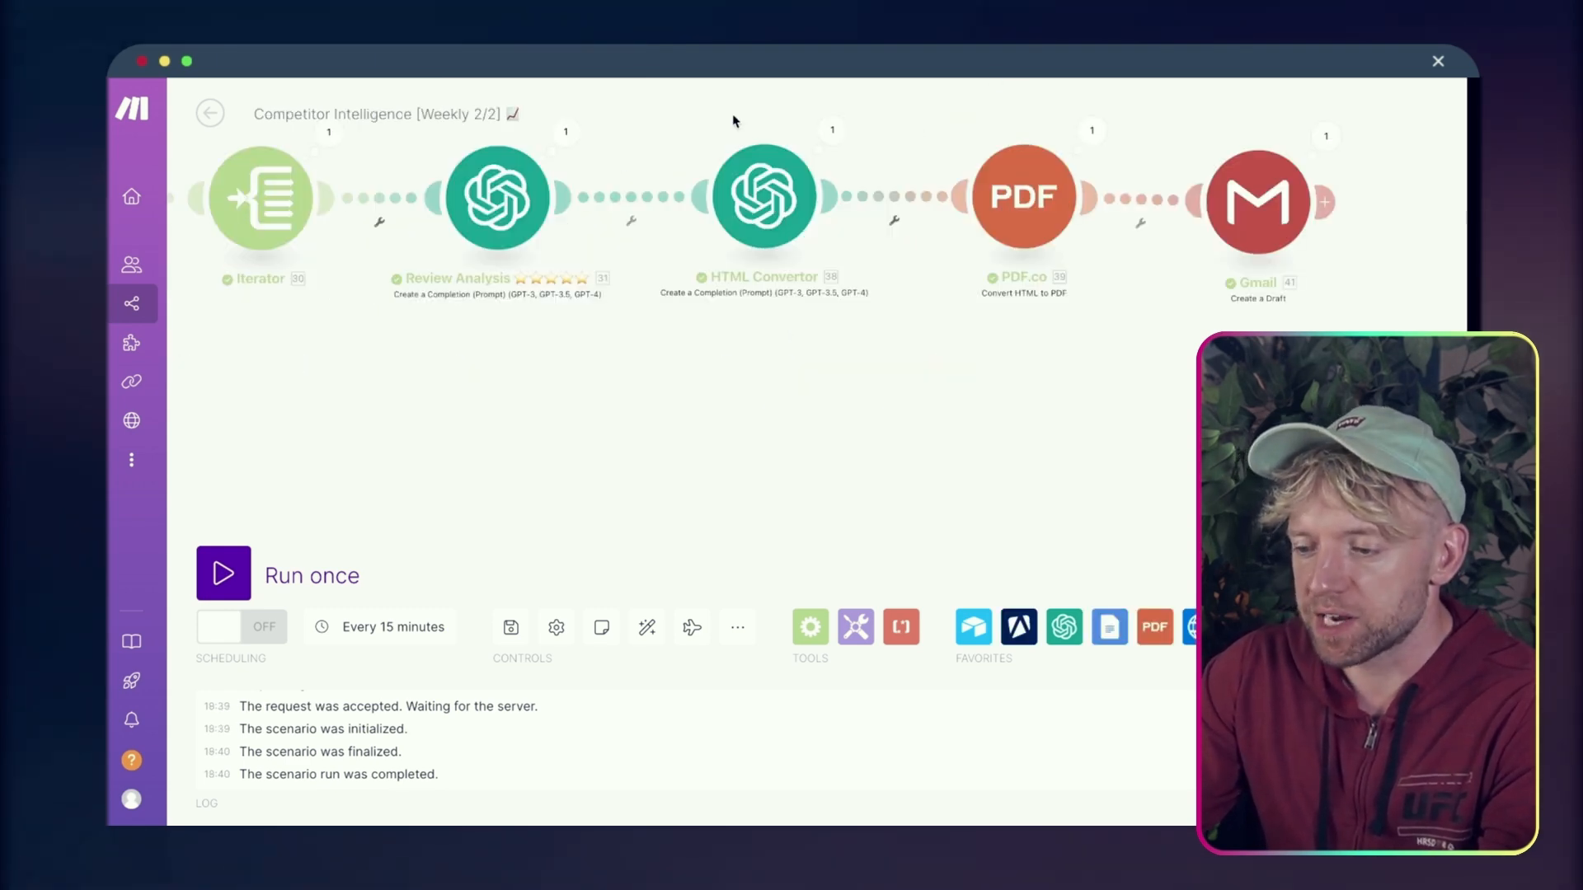
Examine the HTML Convertor prompt in the finished scenario, from its formatting instructions to the mapped website changes and reviews values
drag(873, 368, 788, 398)
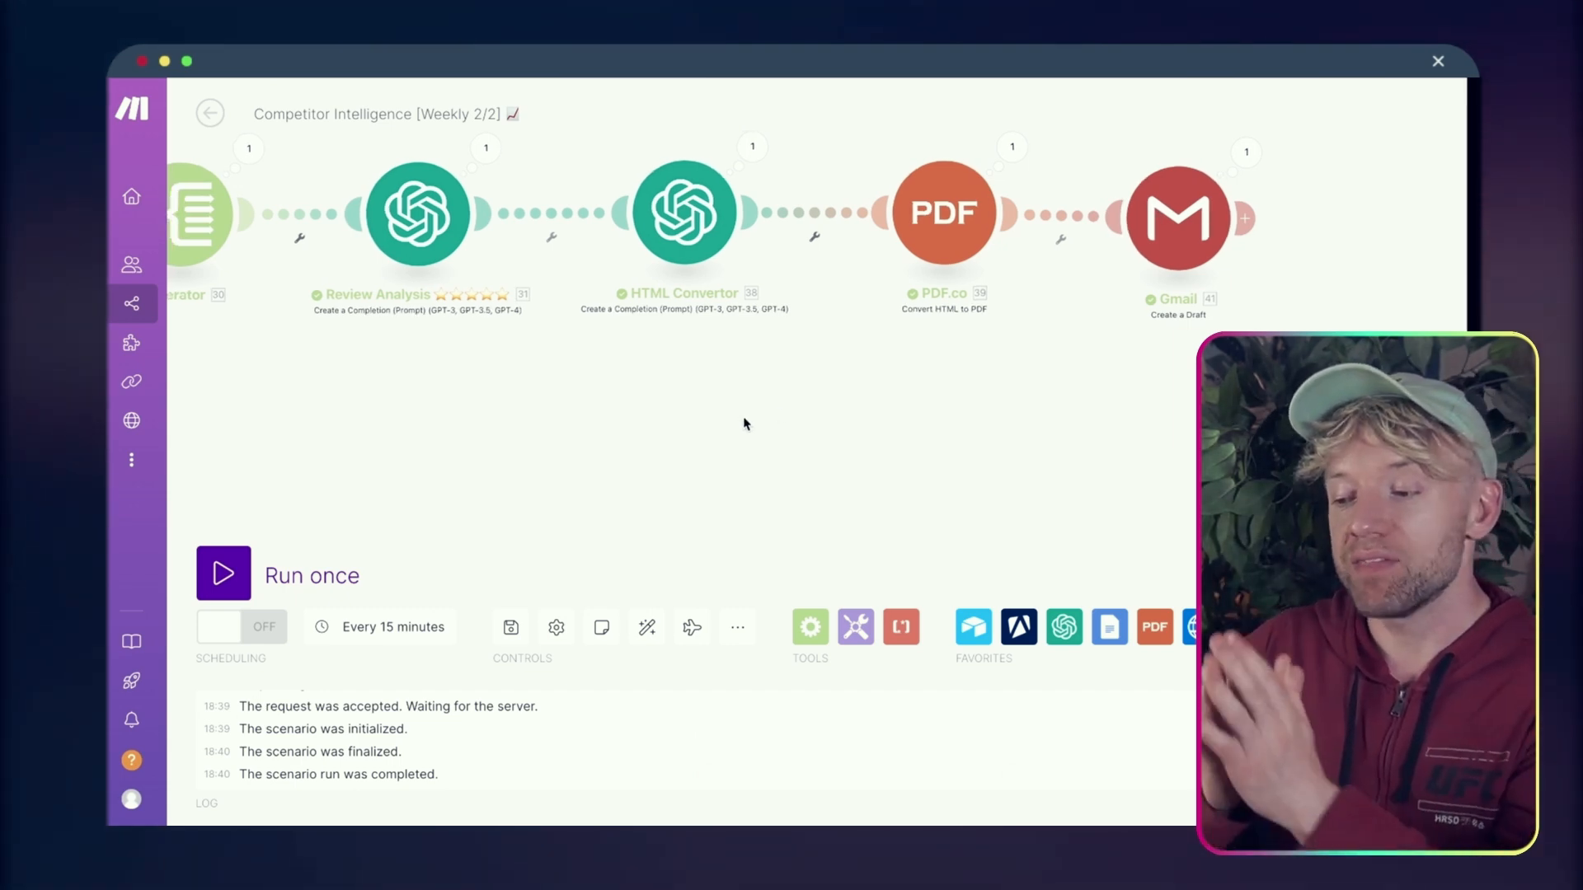
click(703, 212)
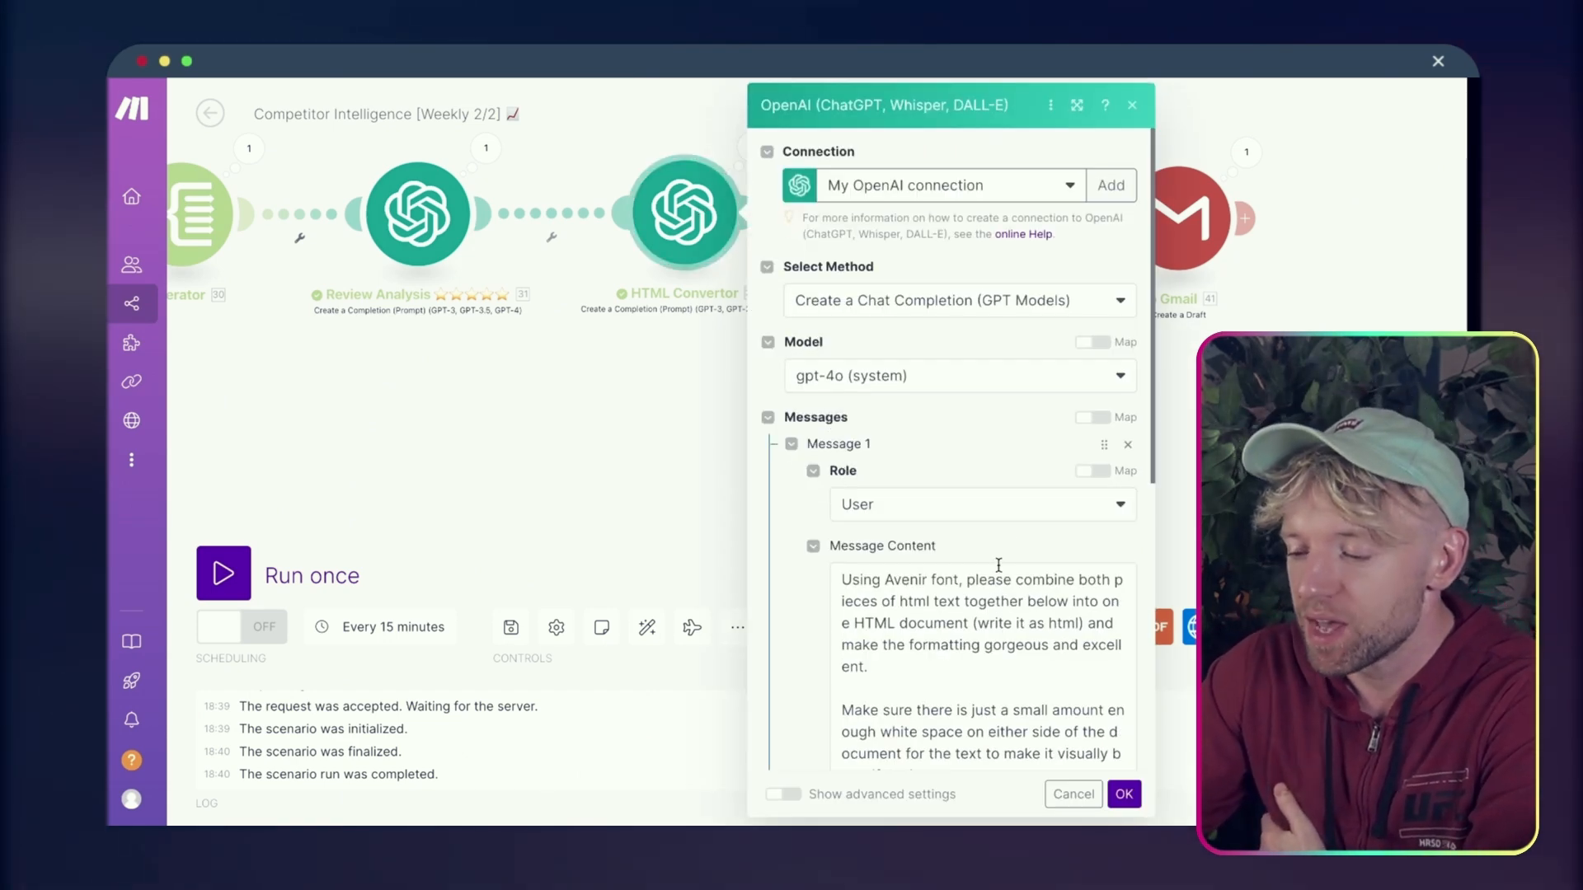
scroll(995, 581, down, 3)
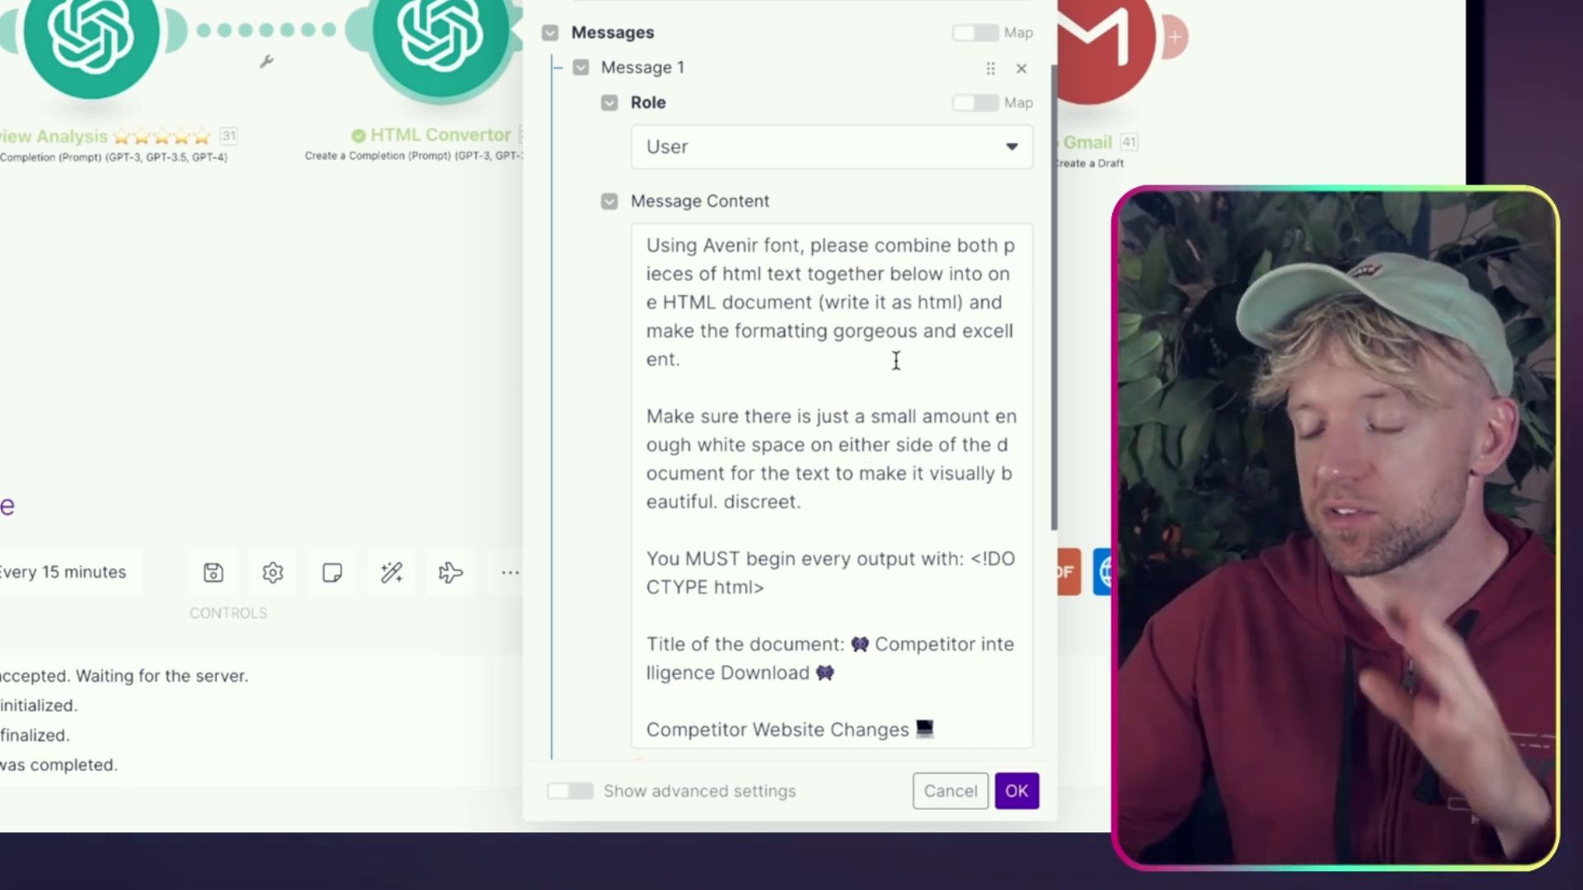
scroll(895, 360, down, 1)
scroll(896, 360, up, 1)
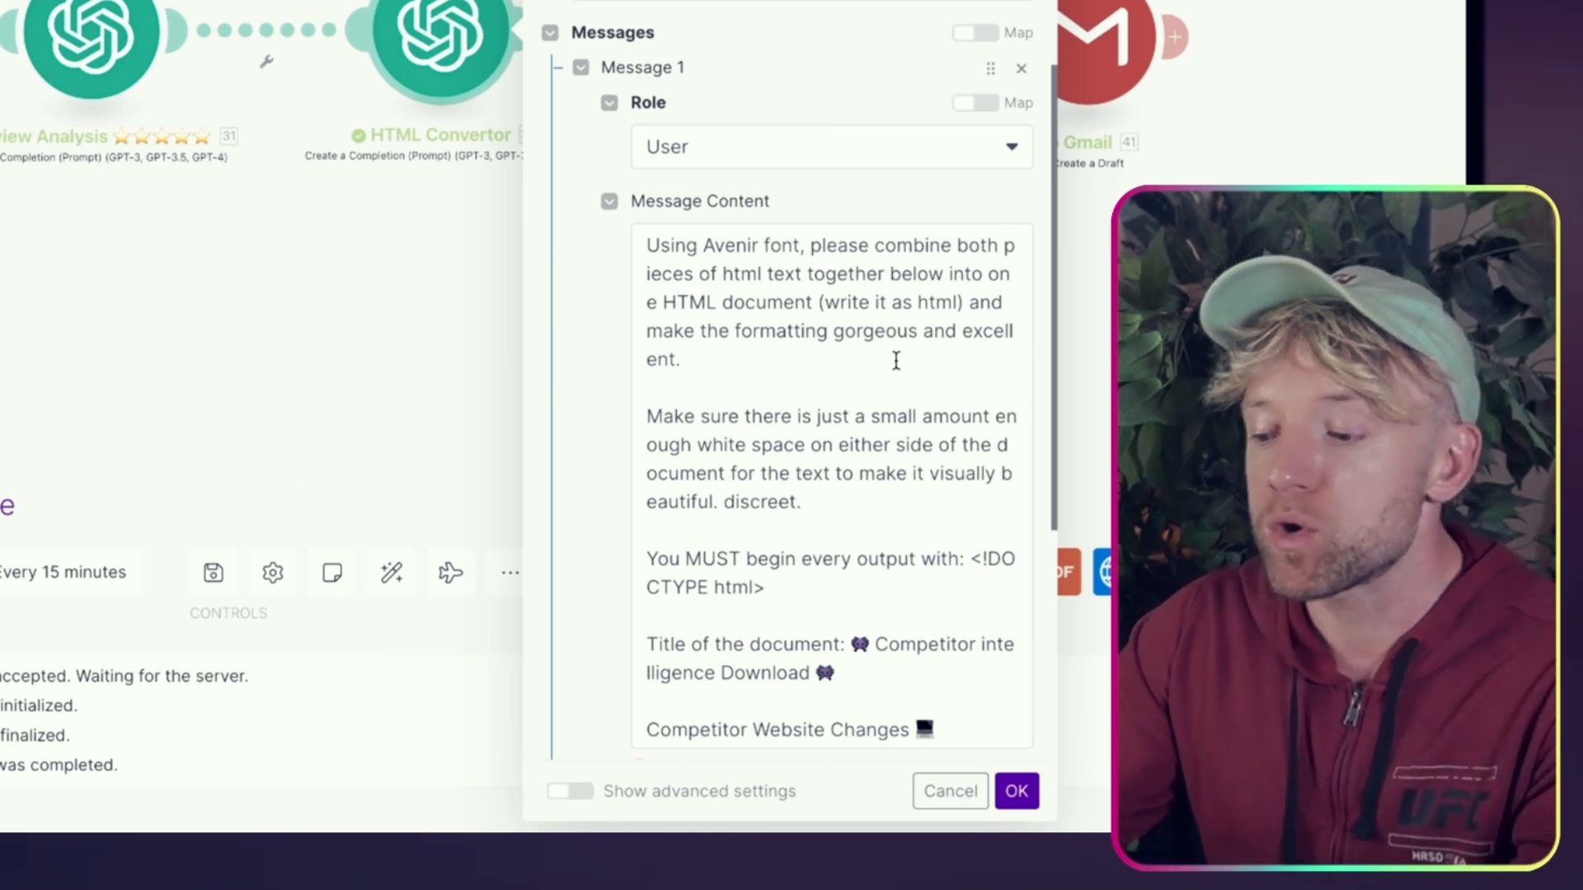
scroll(896, 360, right, 3)
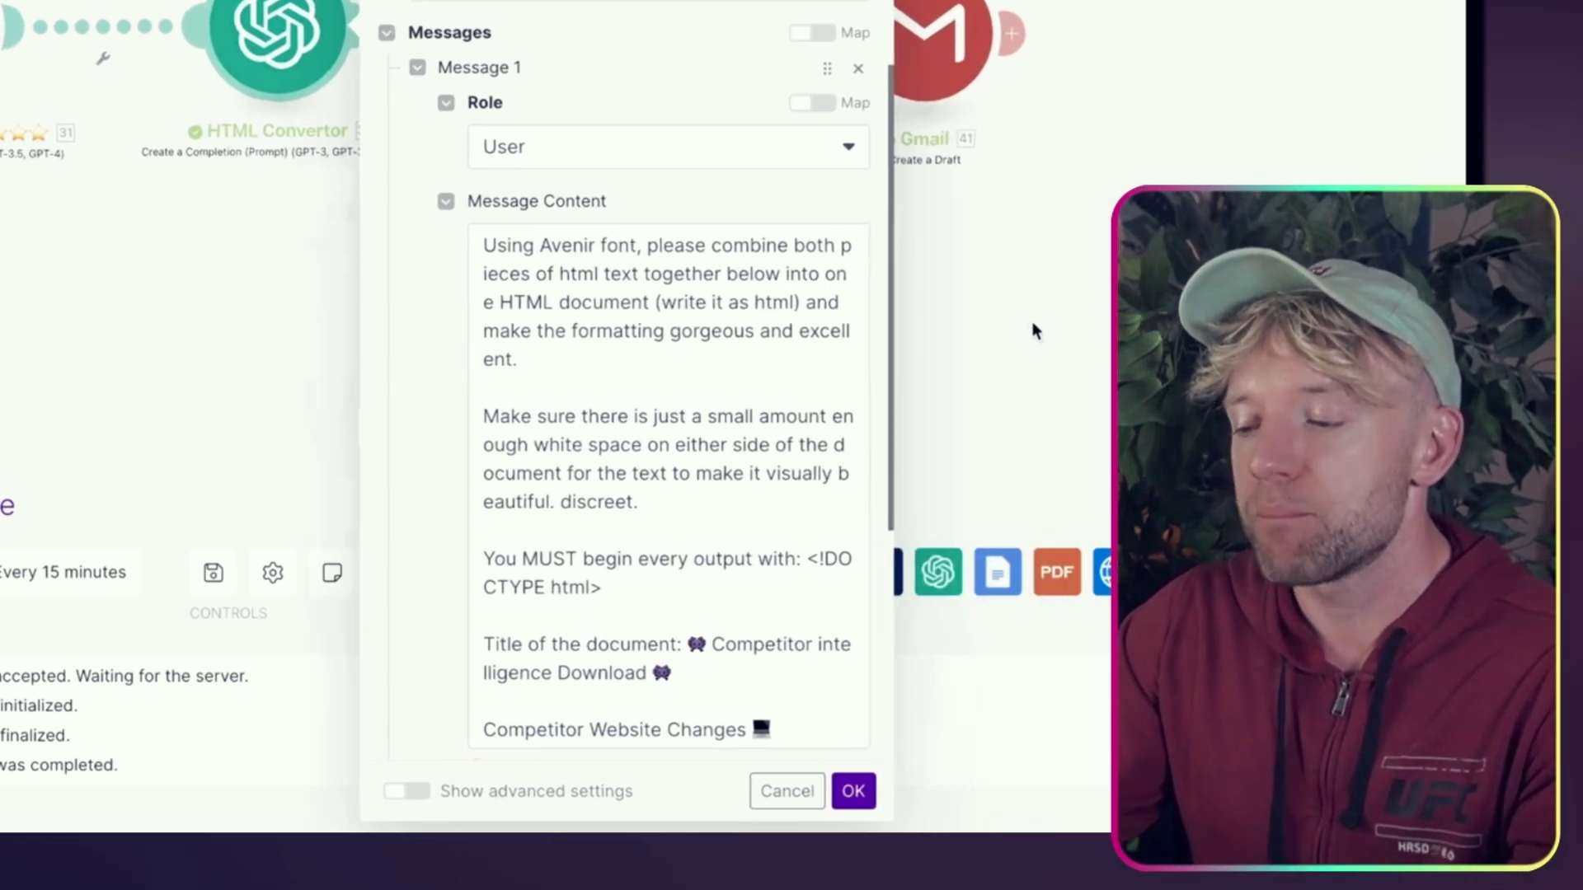
scroll(720, 366, down, 2)
scroll(720, 366, up, 1)
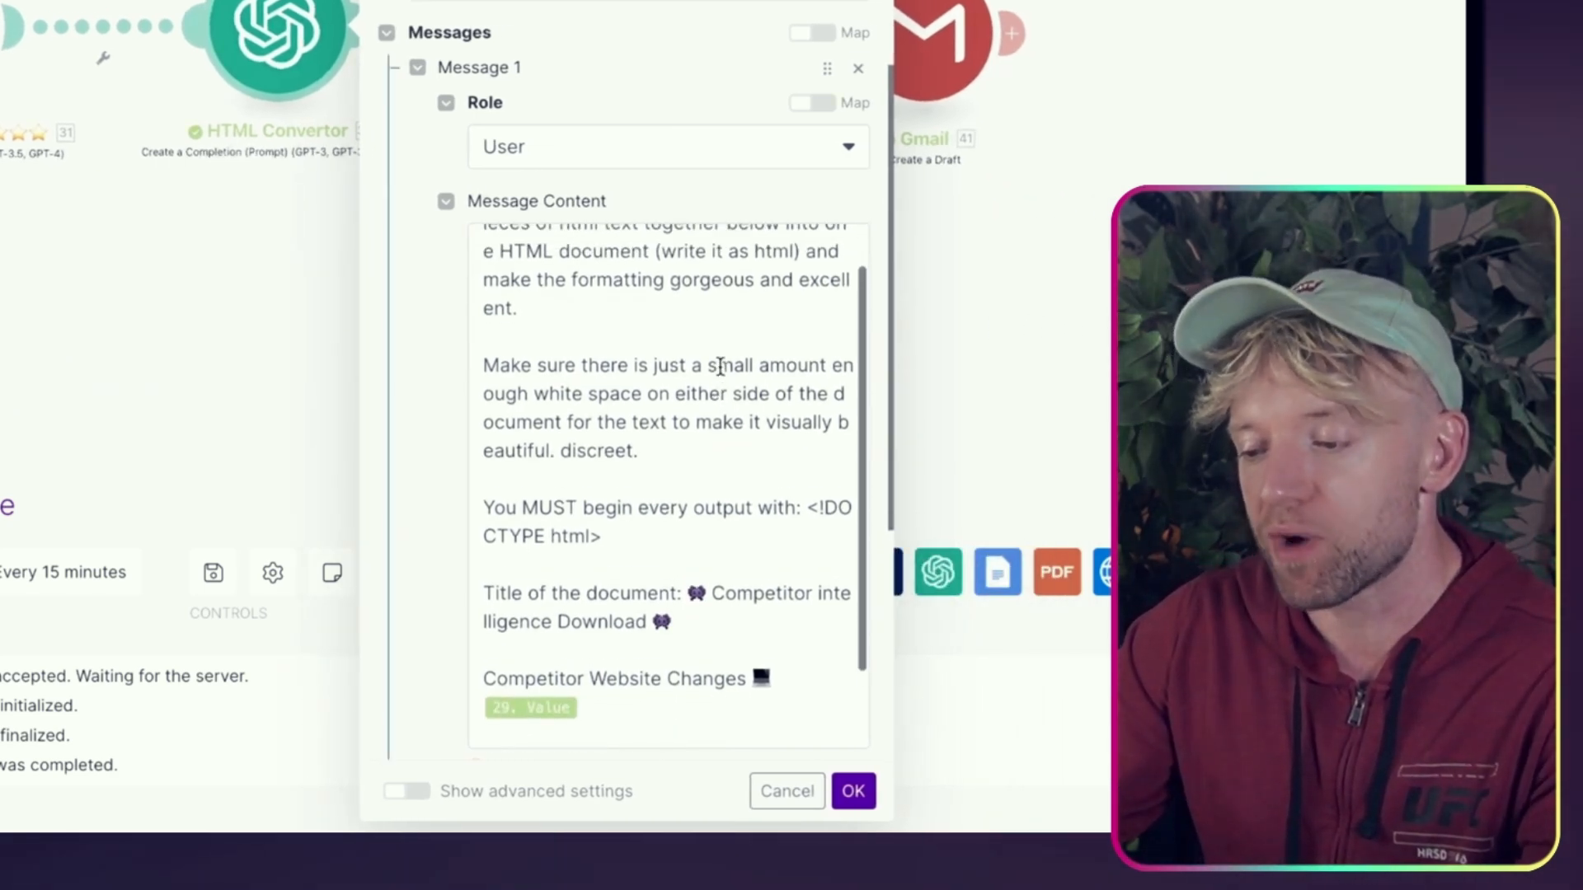
scroll(719, 366, down, 1)
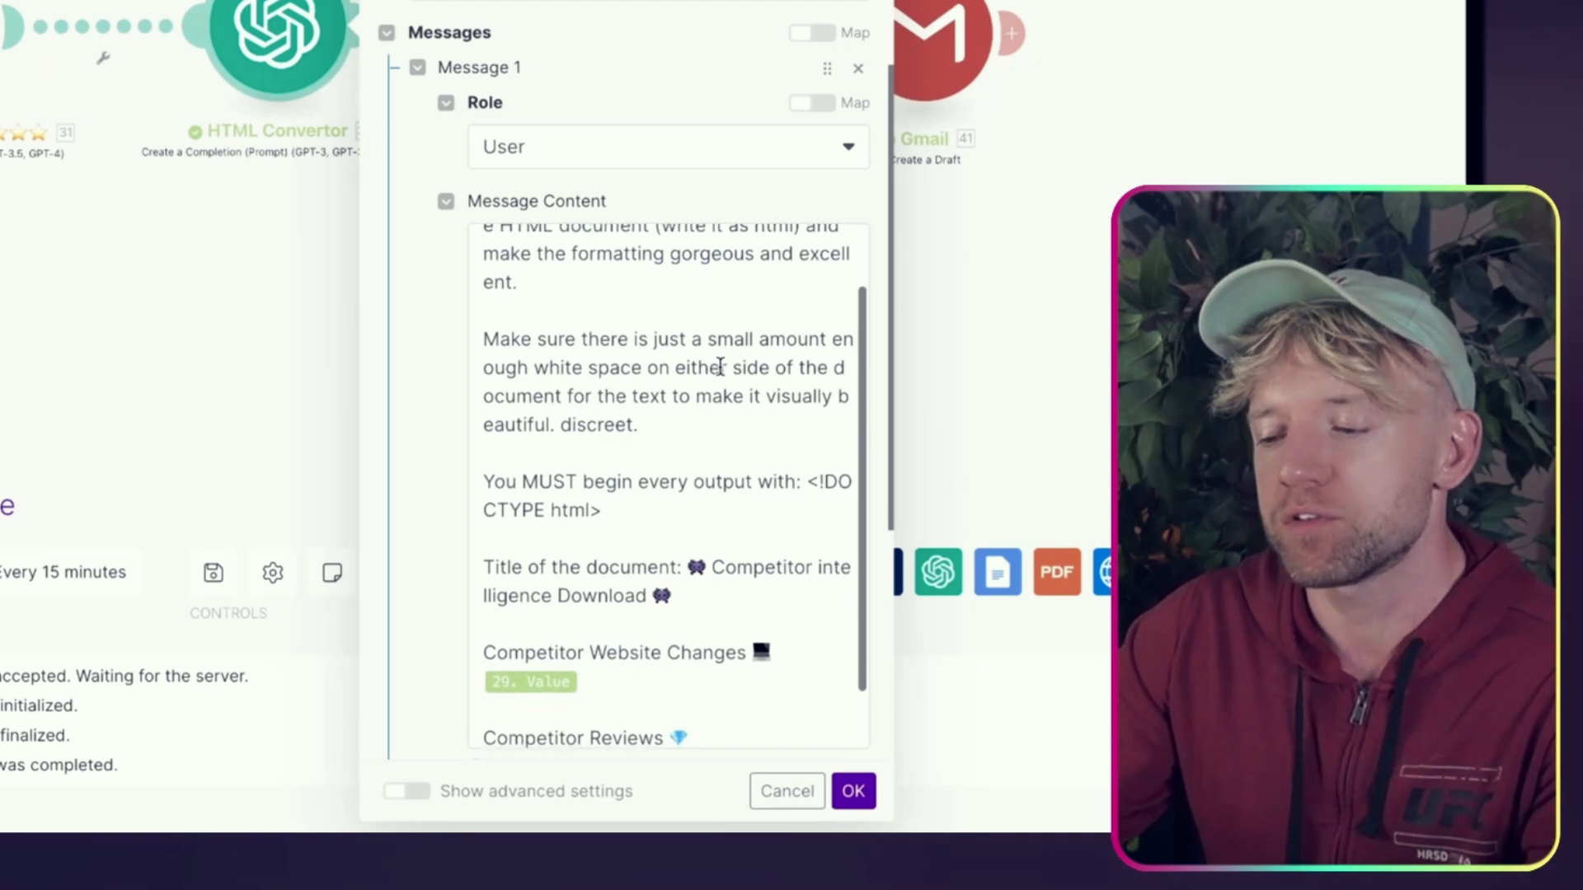
scroll(720, 366, down, 1)
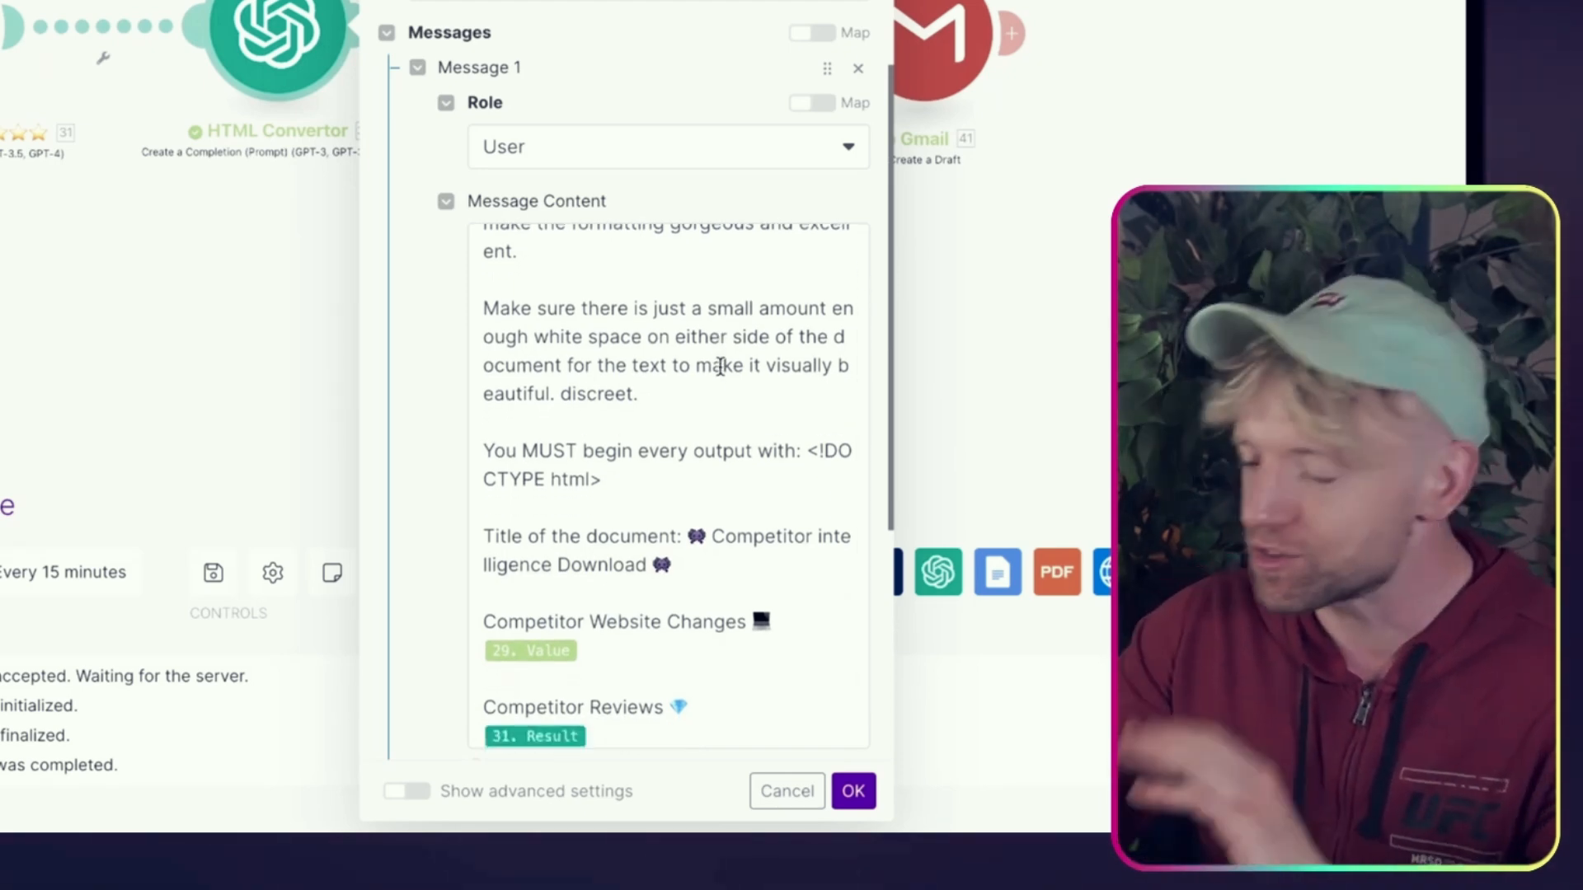
scroll(732, 537, down, 1)
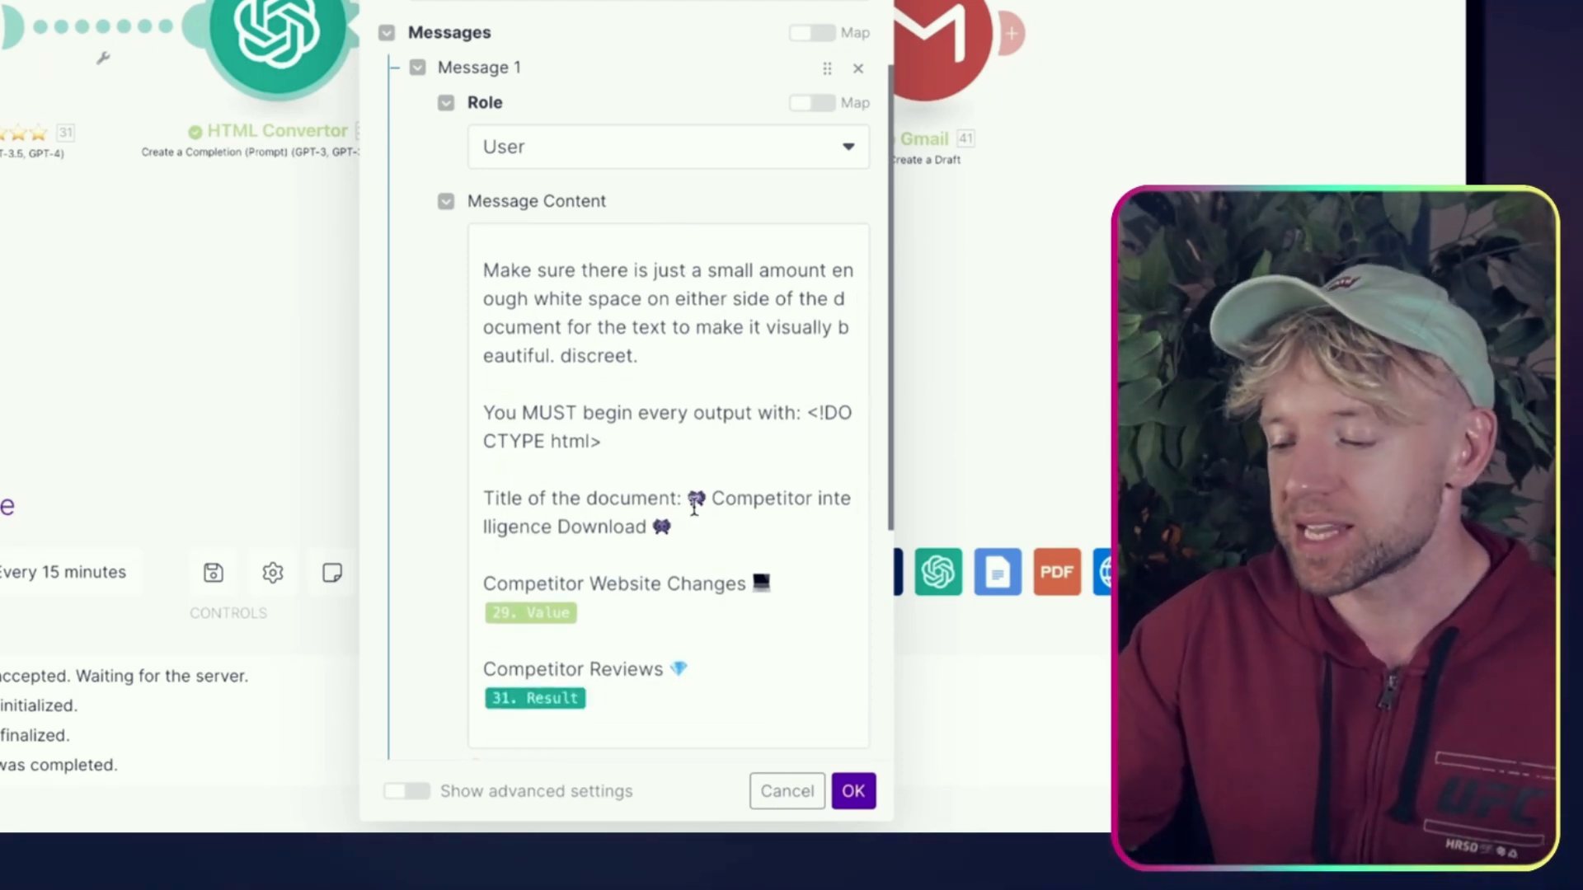
Copy the entire HTML Convertor prompt from the finished scenario and close that module's settings
drag(725, 499, 719, 530)
click(666, 634)
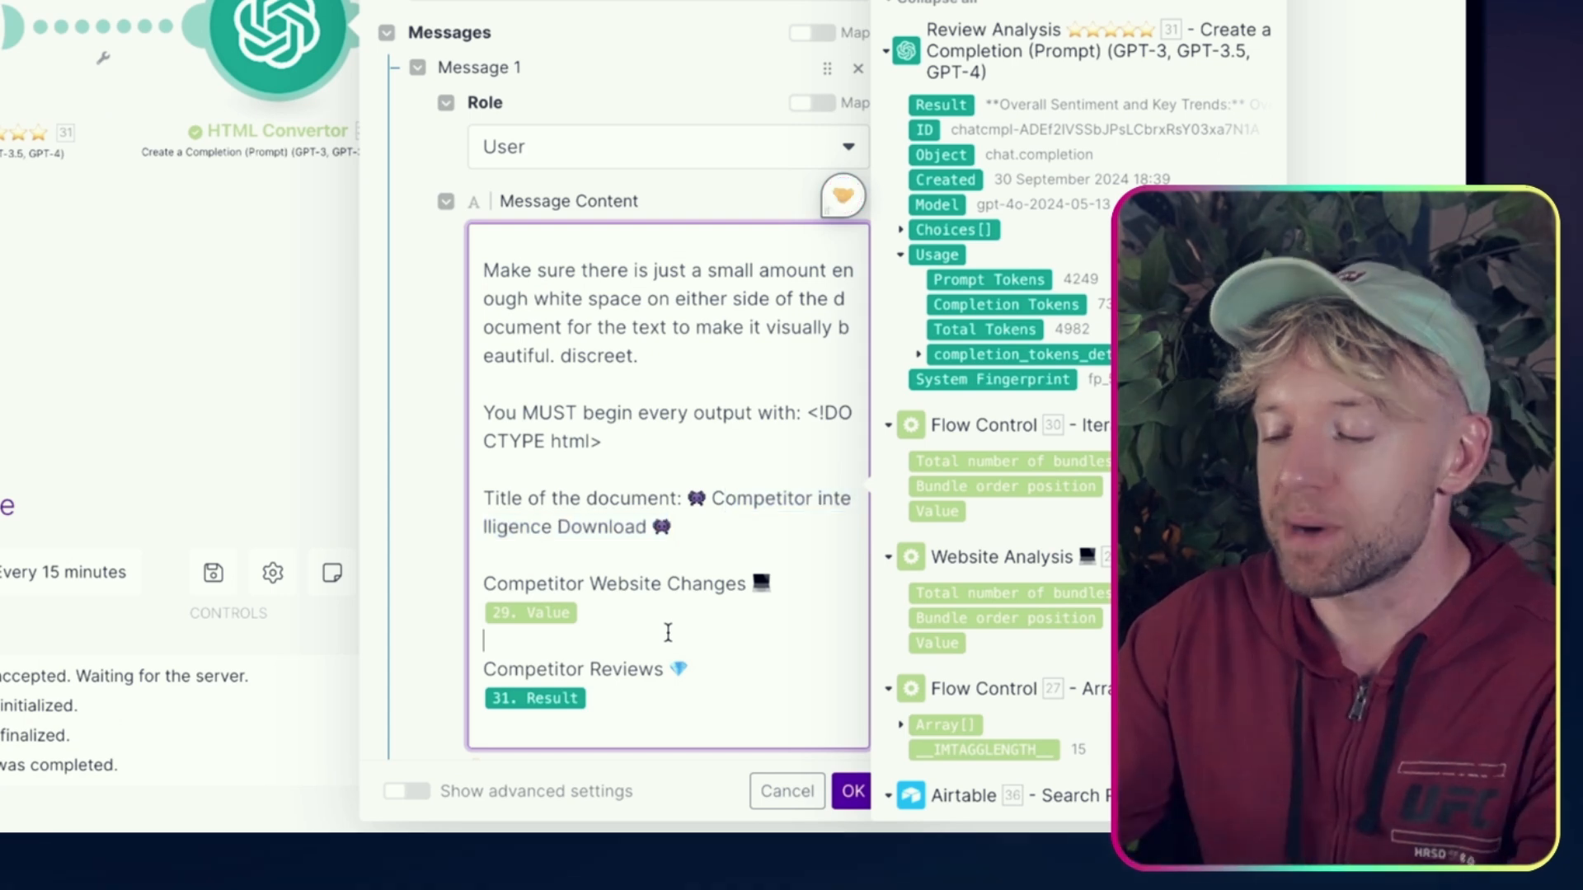
click(710, 721)
key(ctrl+a)
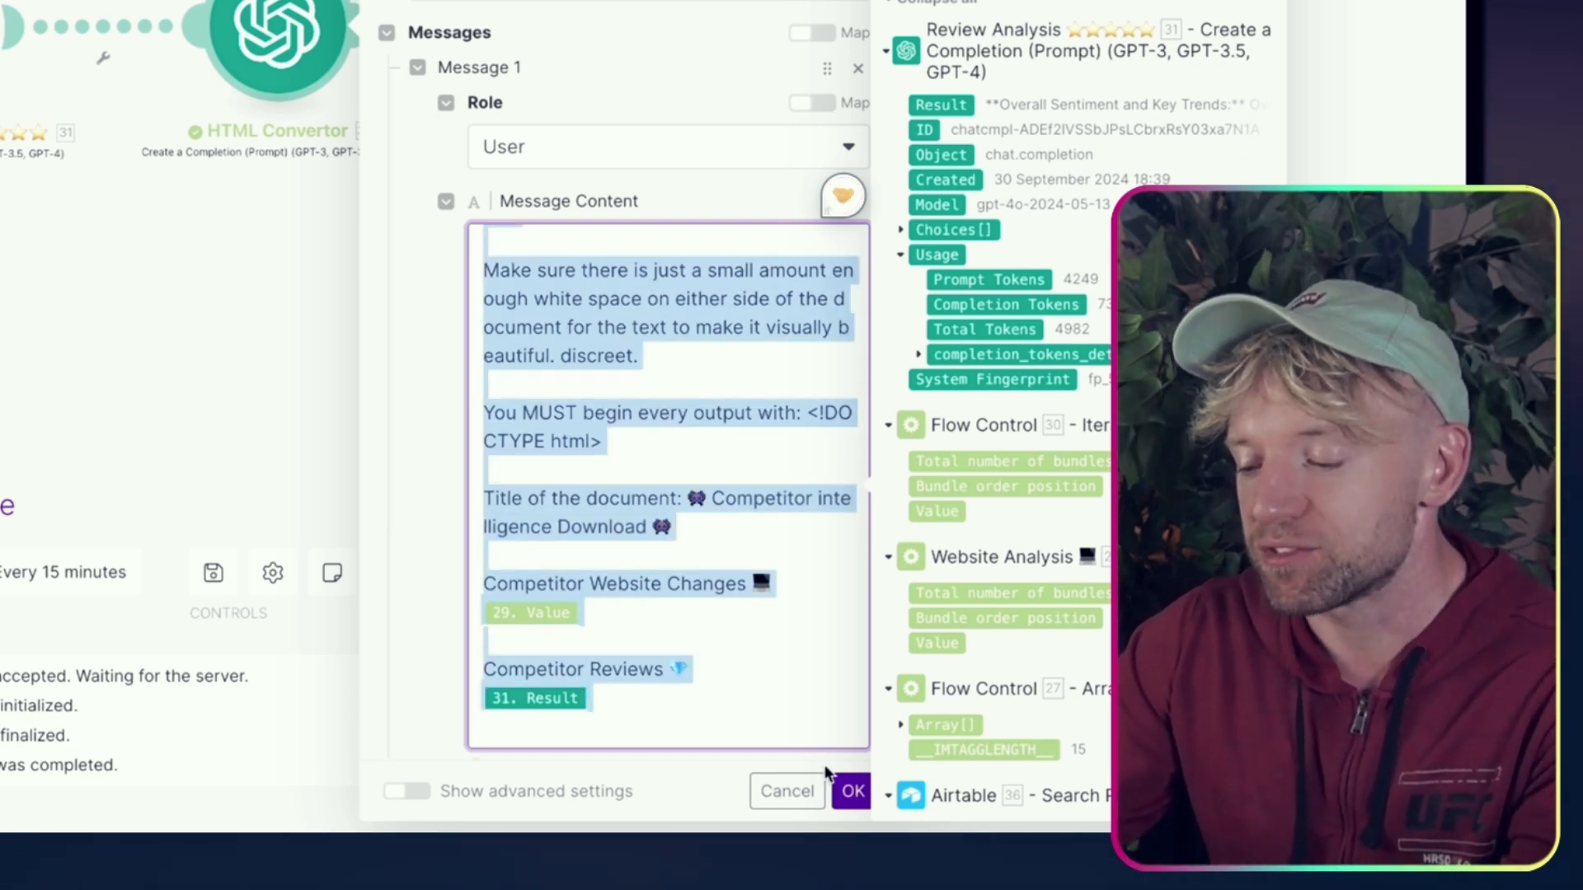
click(852, 792)
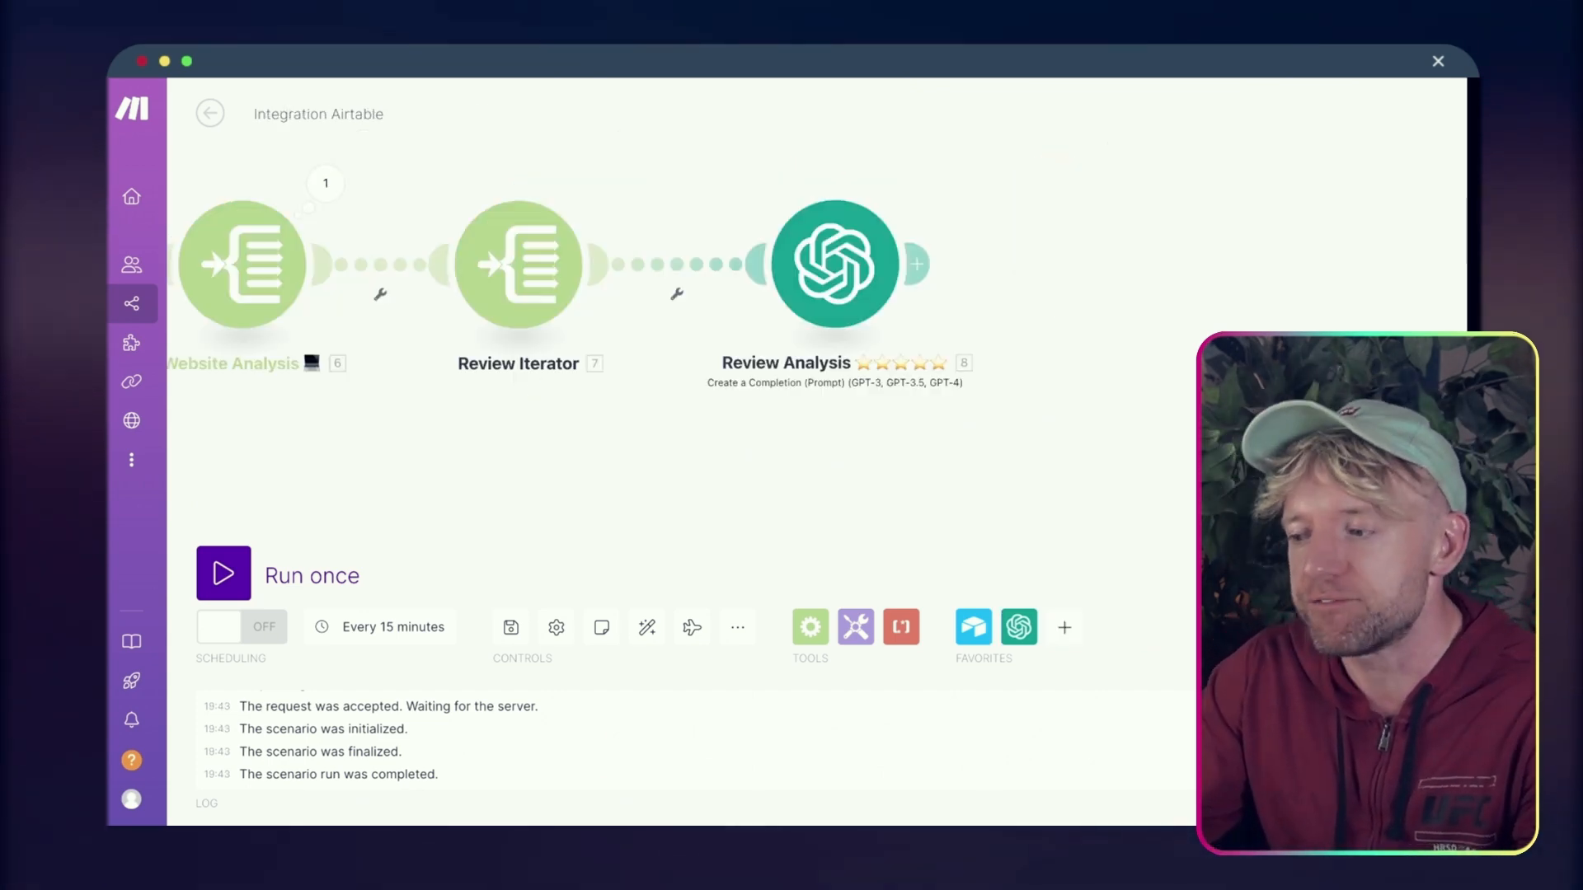
Clone the Review Analysis module in the Integration Airtable scenario, connect the copy after the original and open its settings
scroll(1049, 335, right, 5)
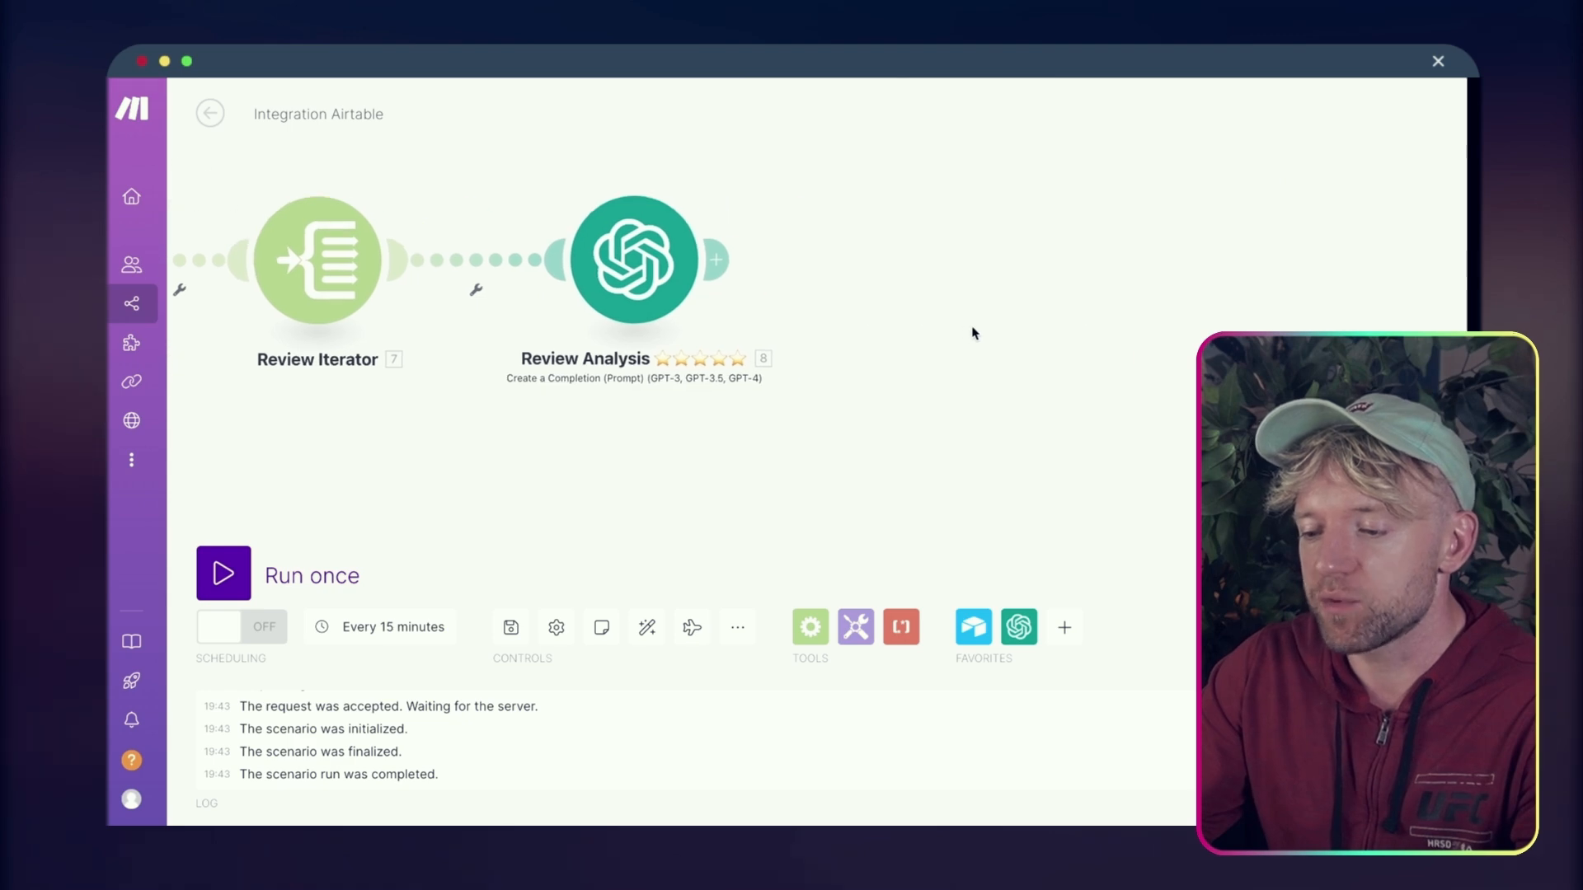
right_click(493, 255)
click(534, 385)
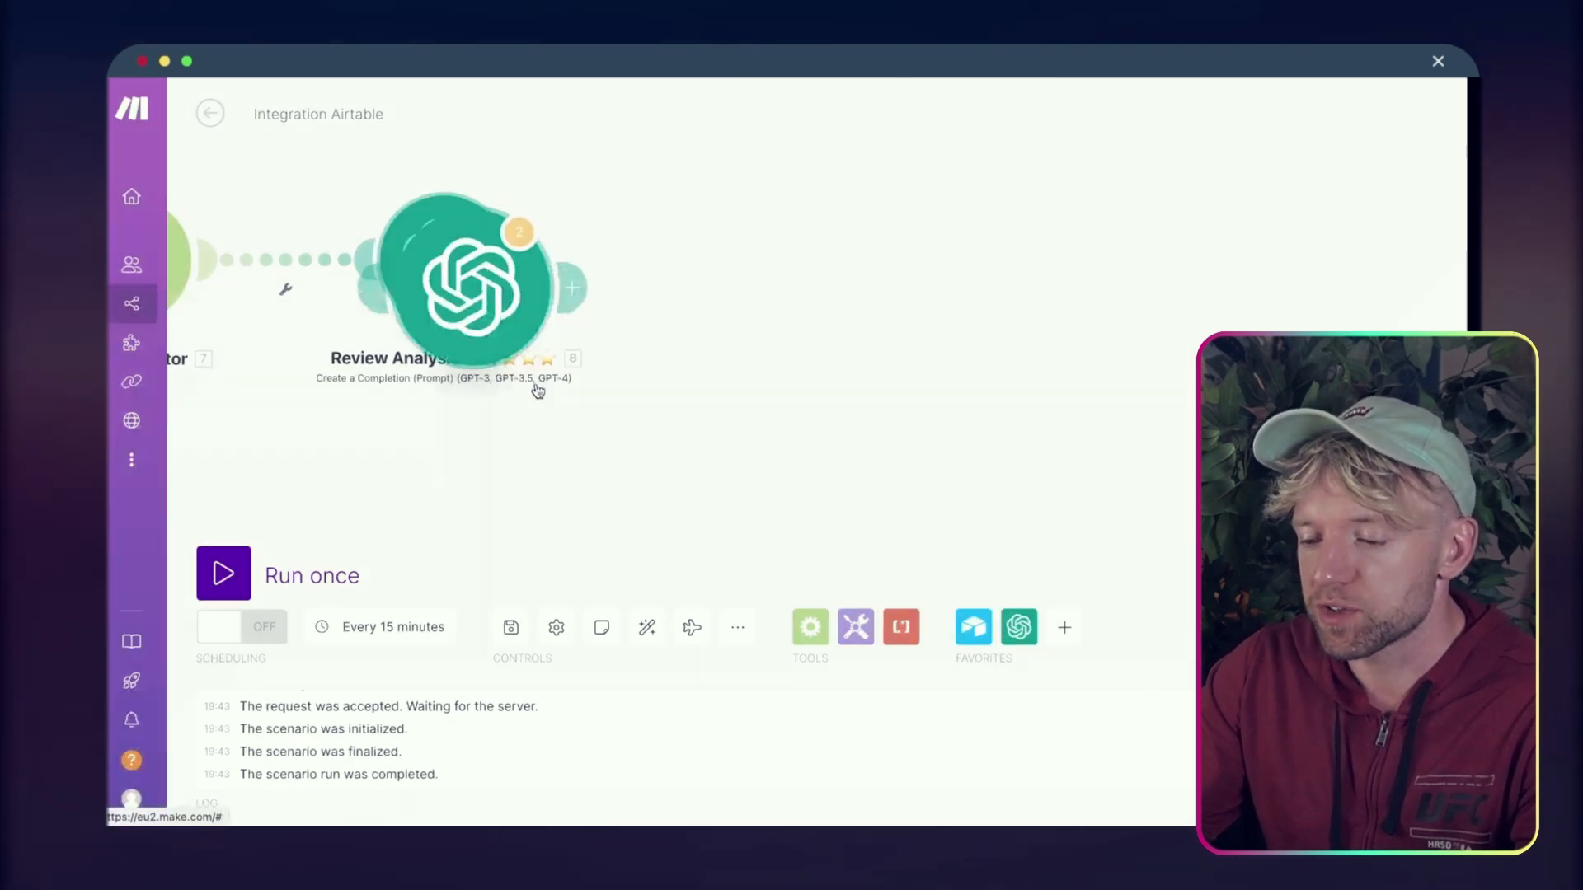
click(775, 298)
click(775, 289)
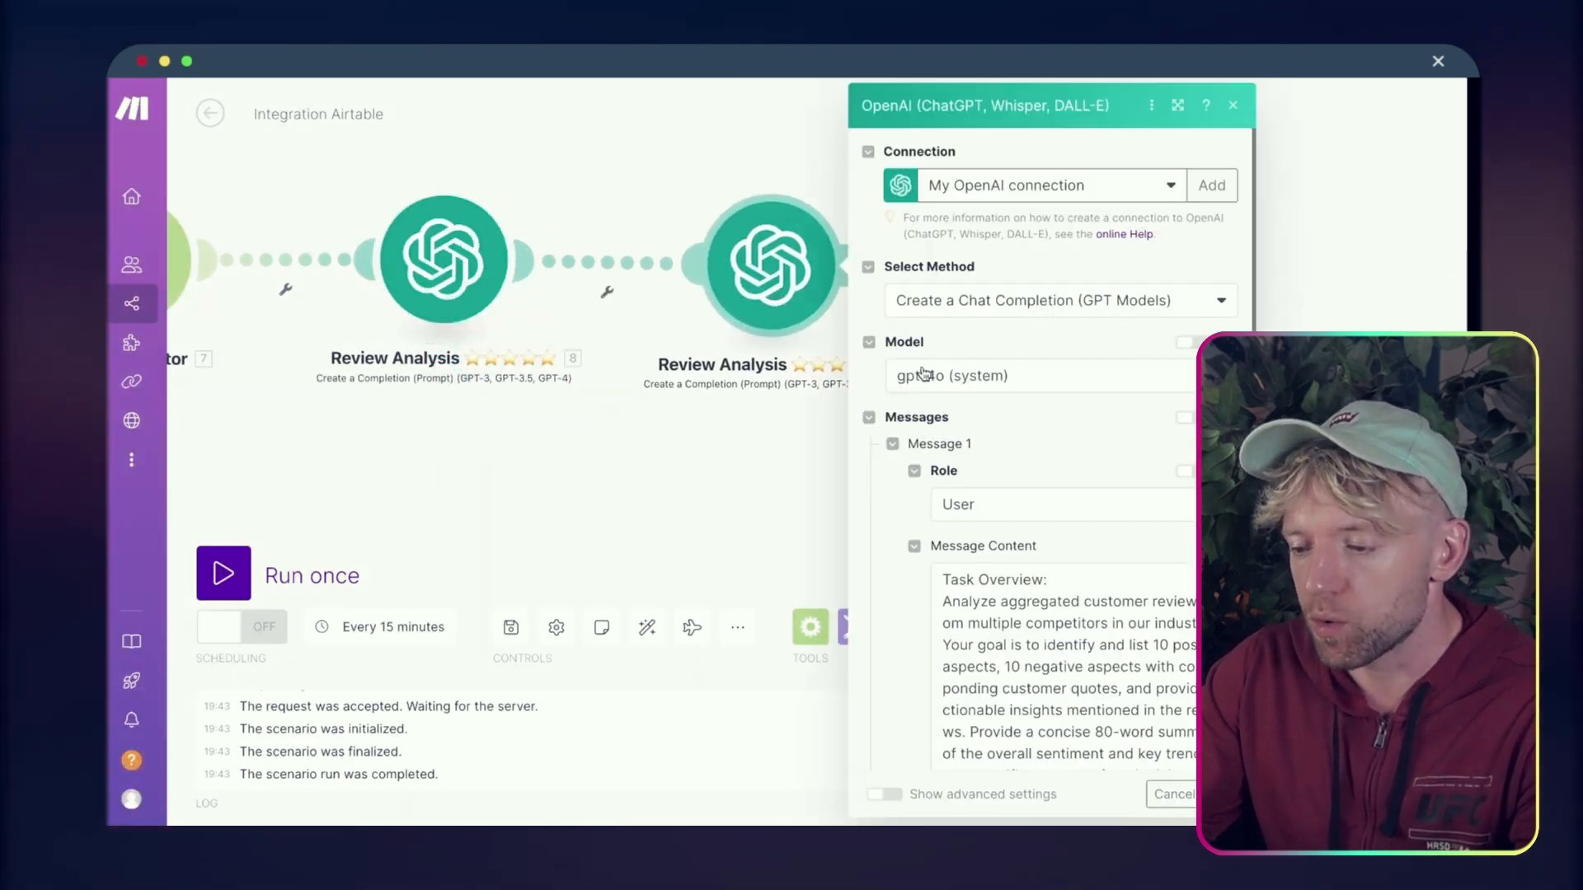
right_click(801, 274)
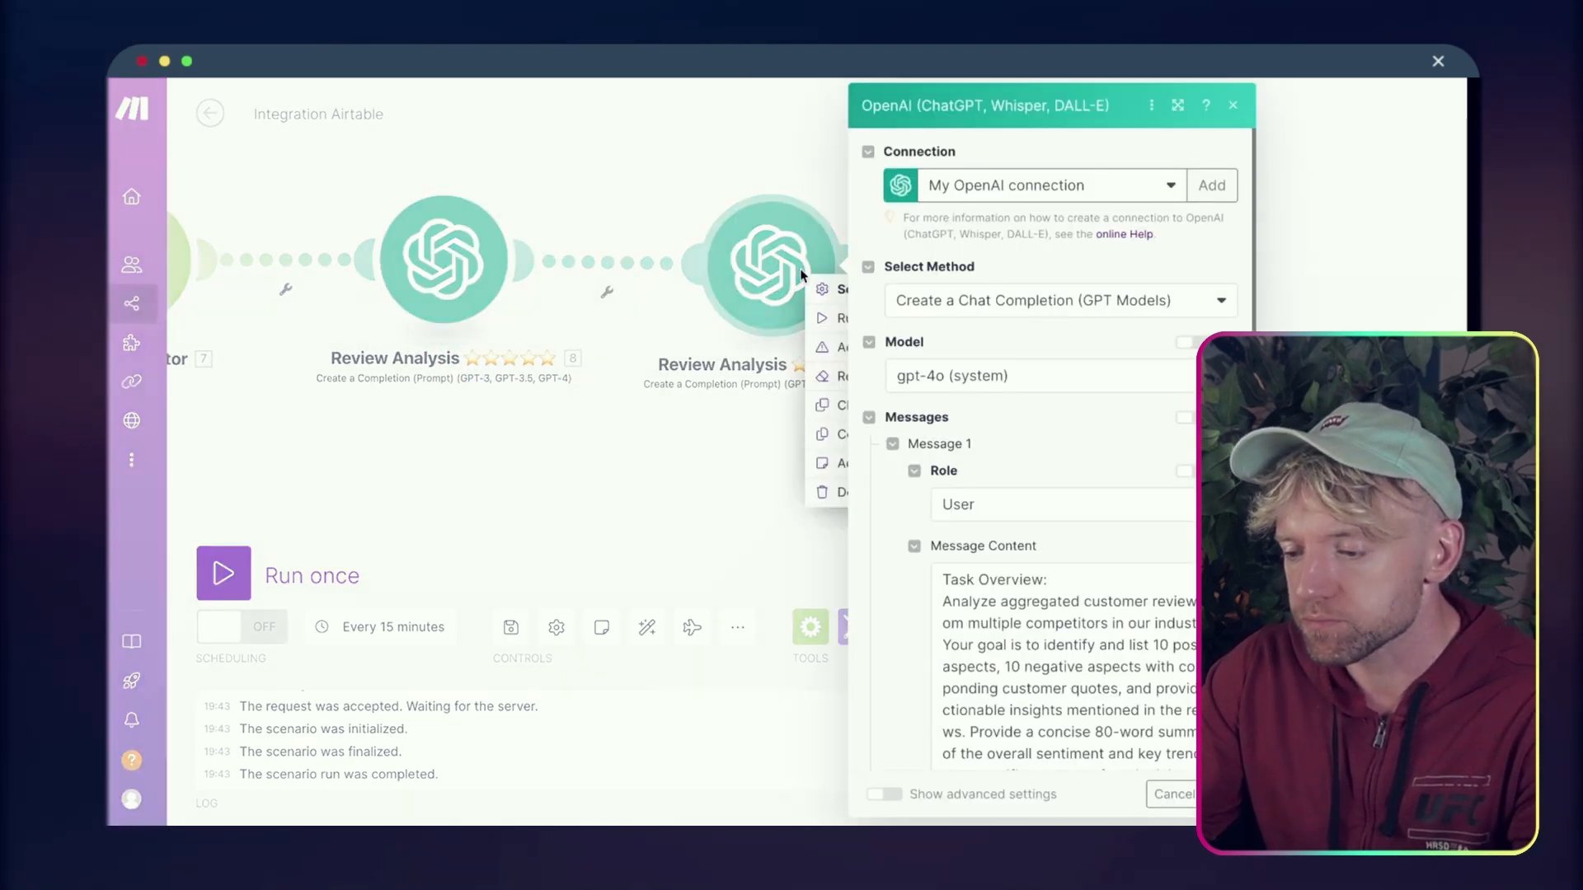
click(834, 375)
double_click(664, 183)
text(HTML Cr)
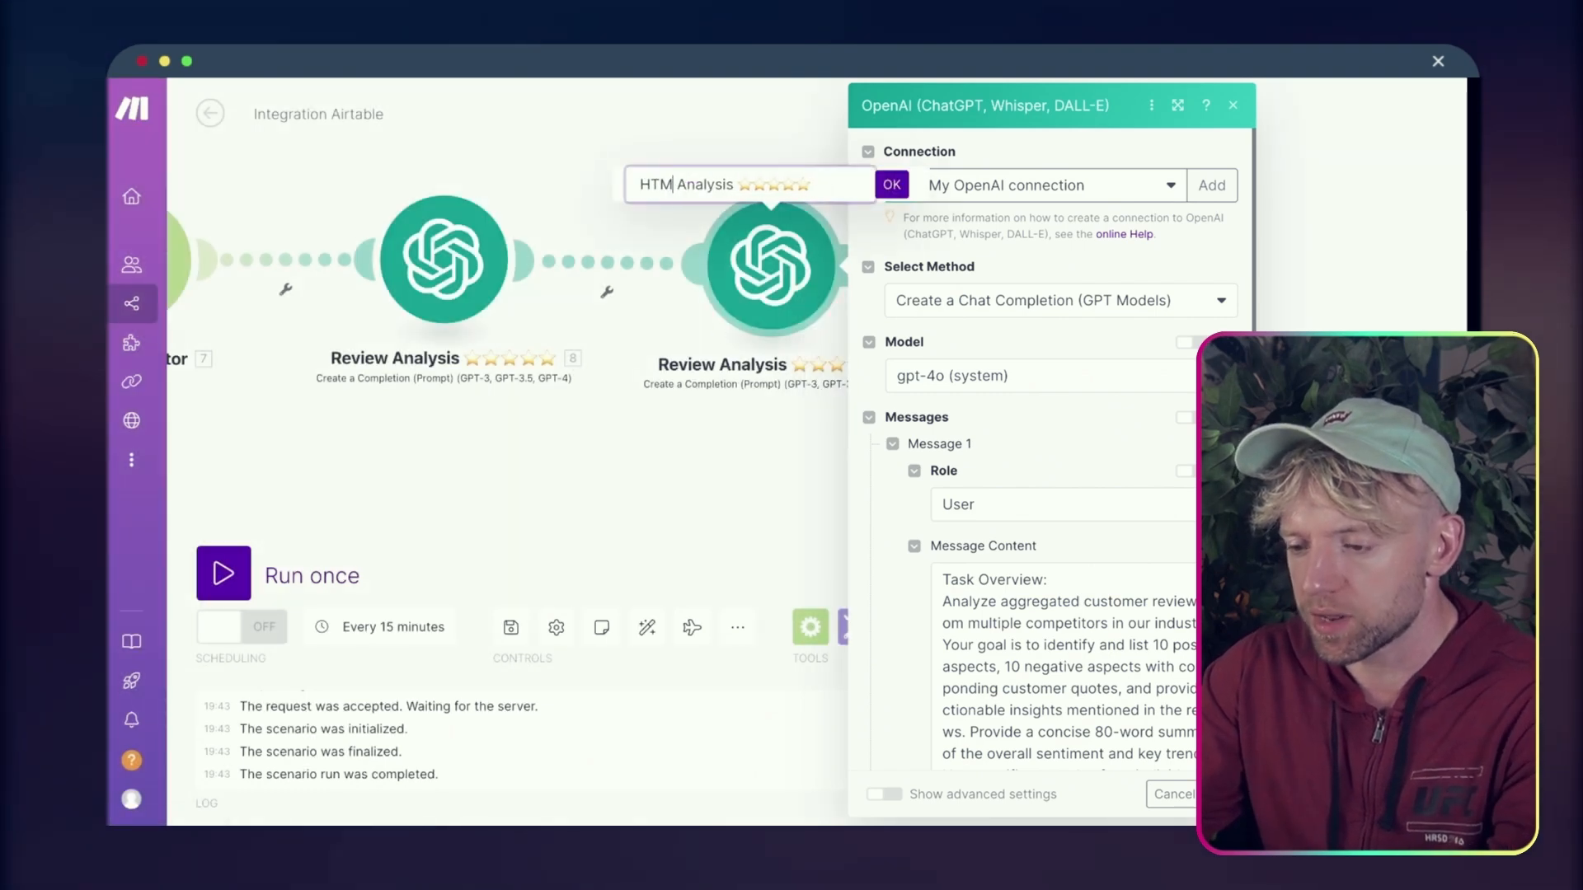
text(eator)
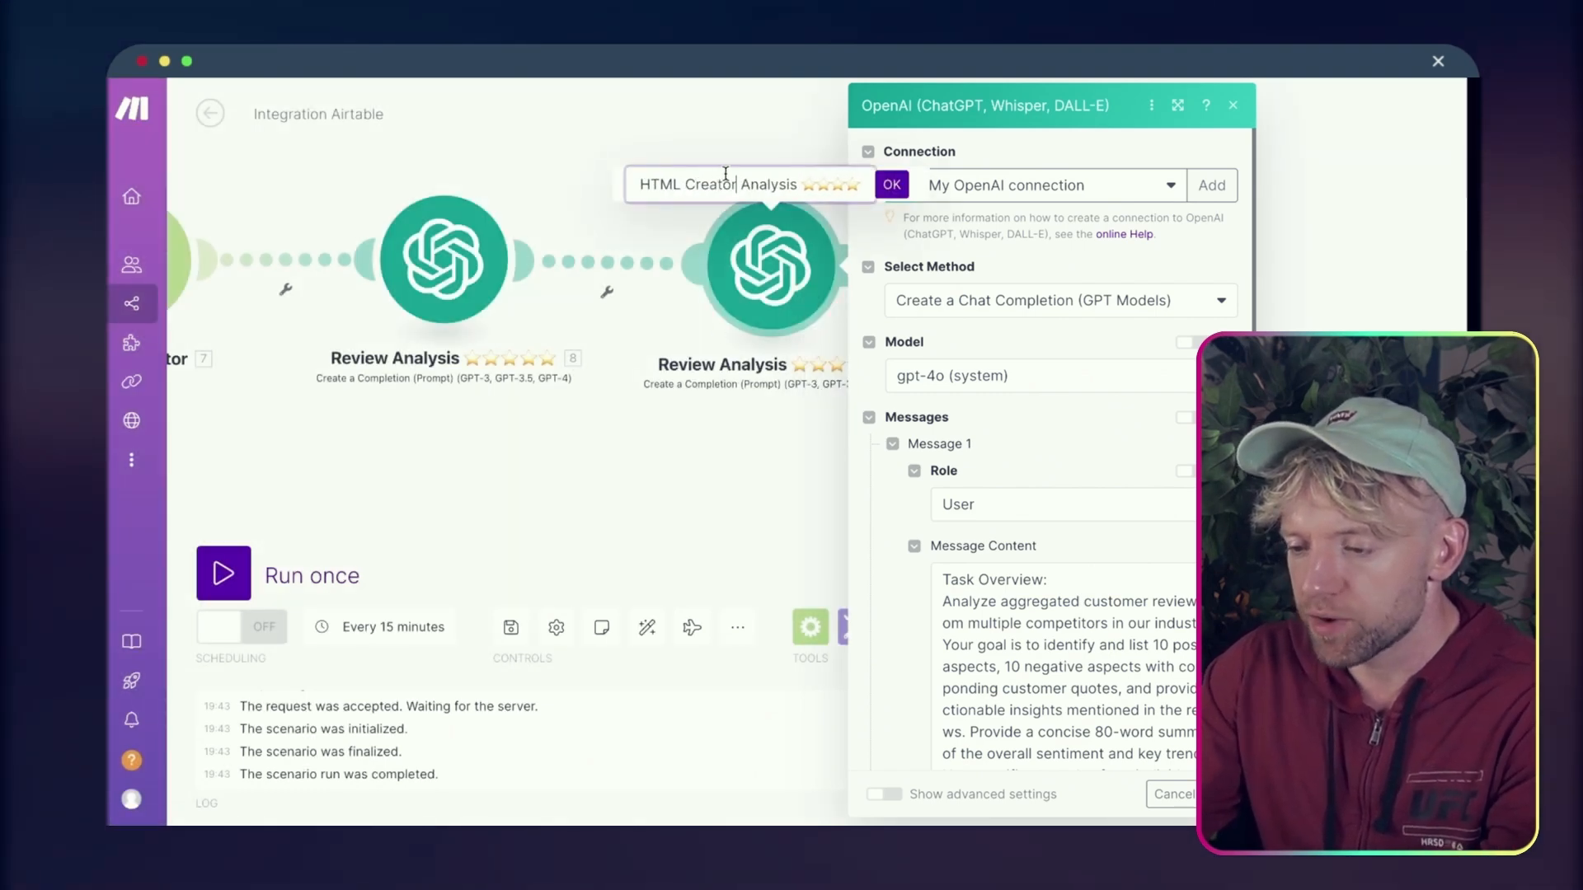
key(Return)
Rename the cloned Review Analysis module as "HTML Creator 💎"
right_click(796, 255)
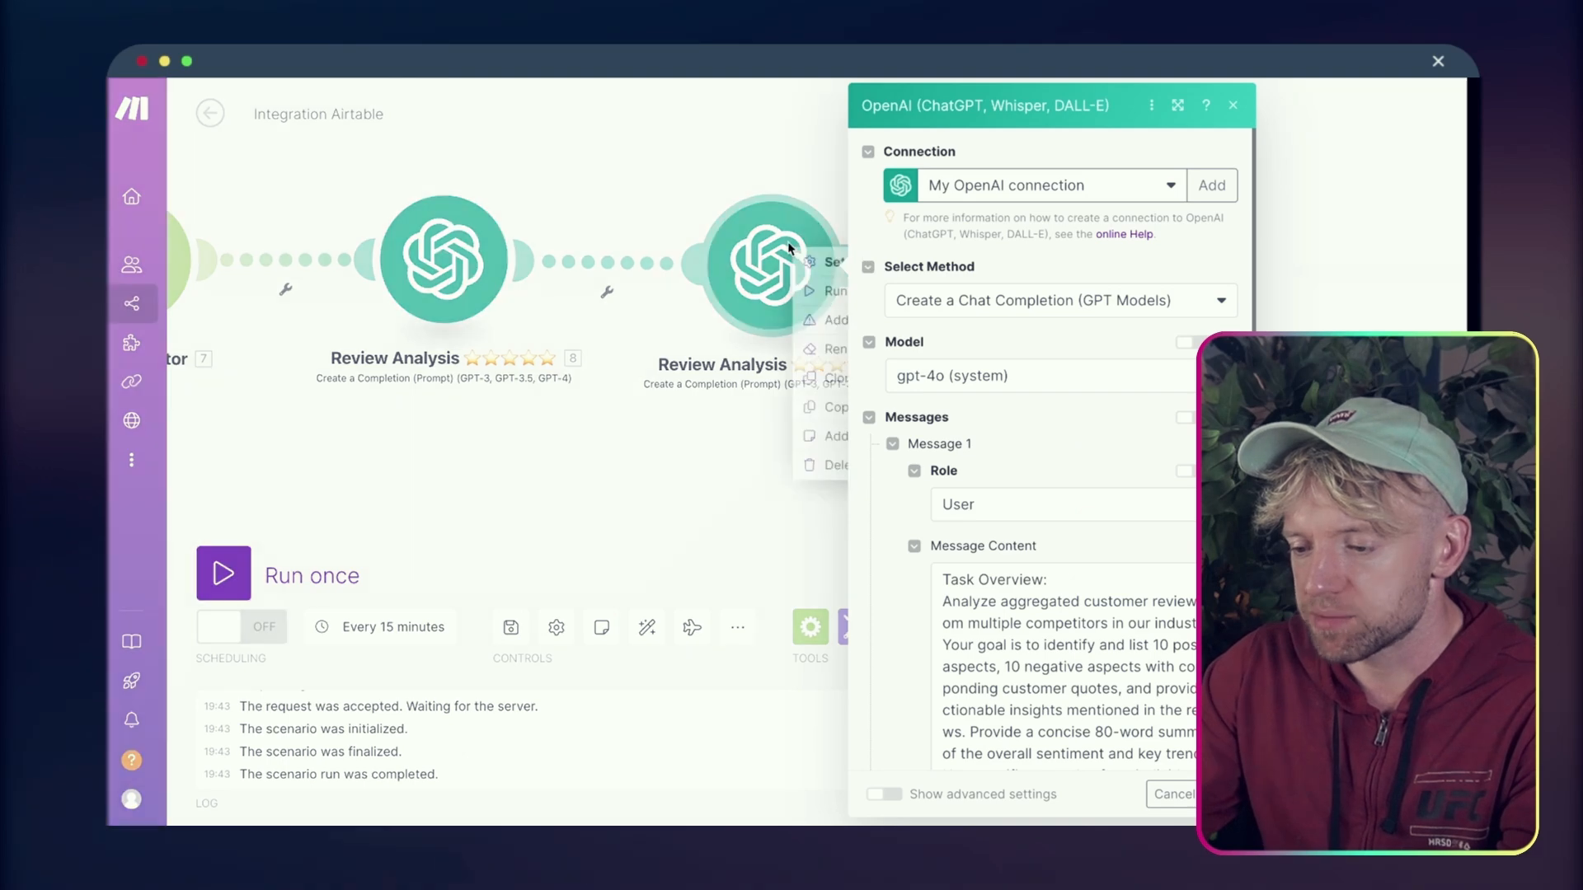
click(827, 345)
key(ctrl+a)
text(HTML Creator x)
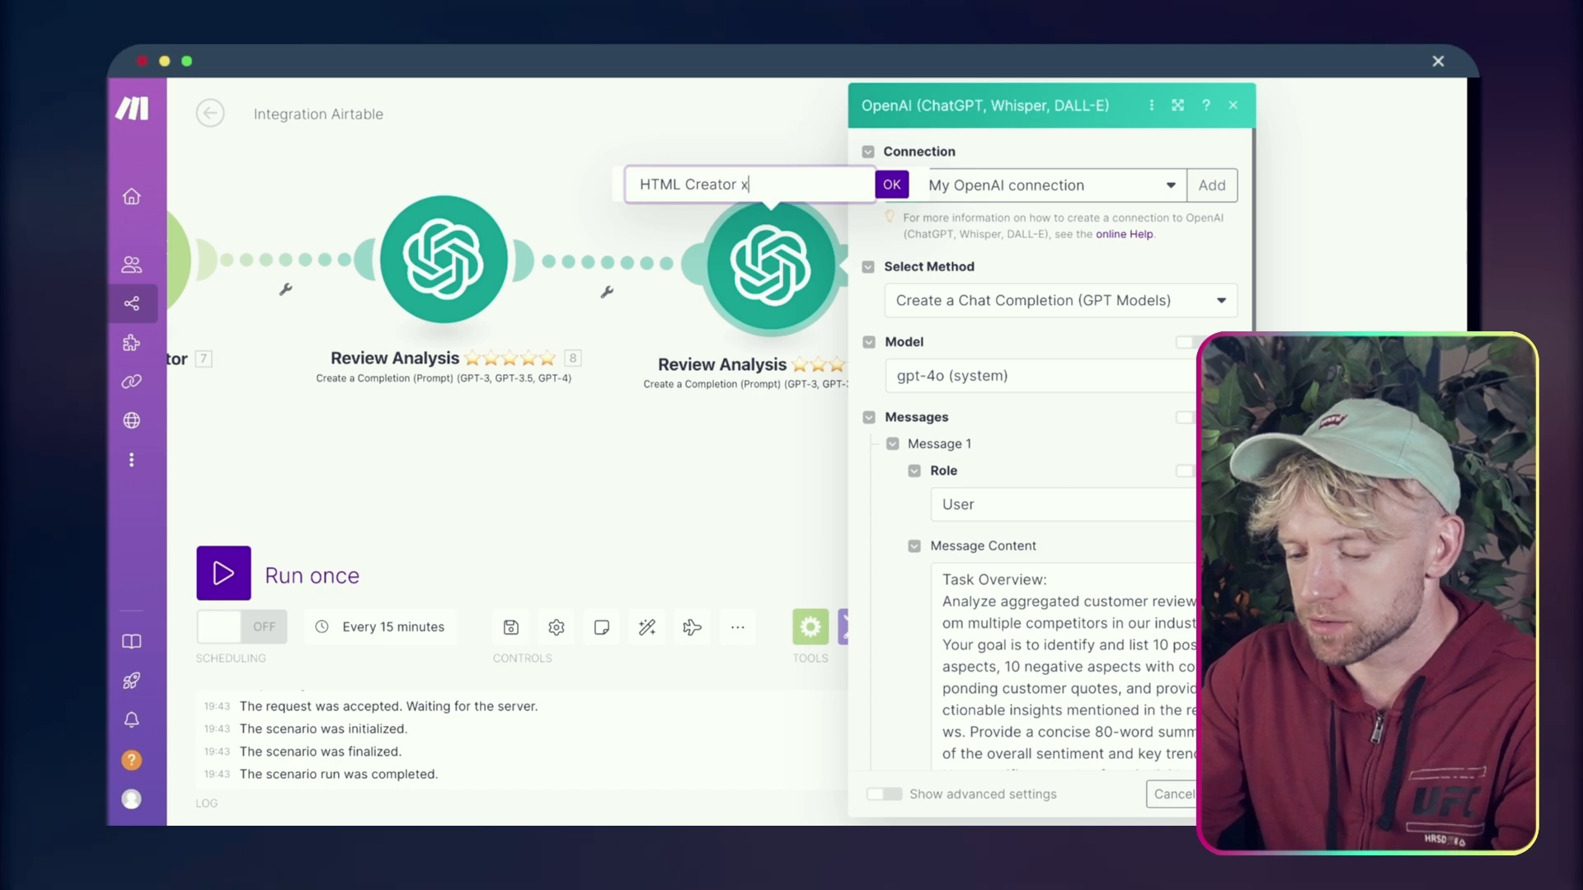
key(ctrl+super+space)
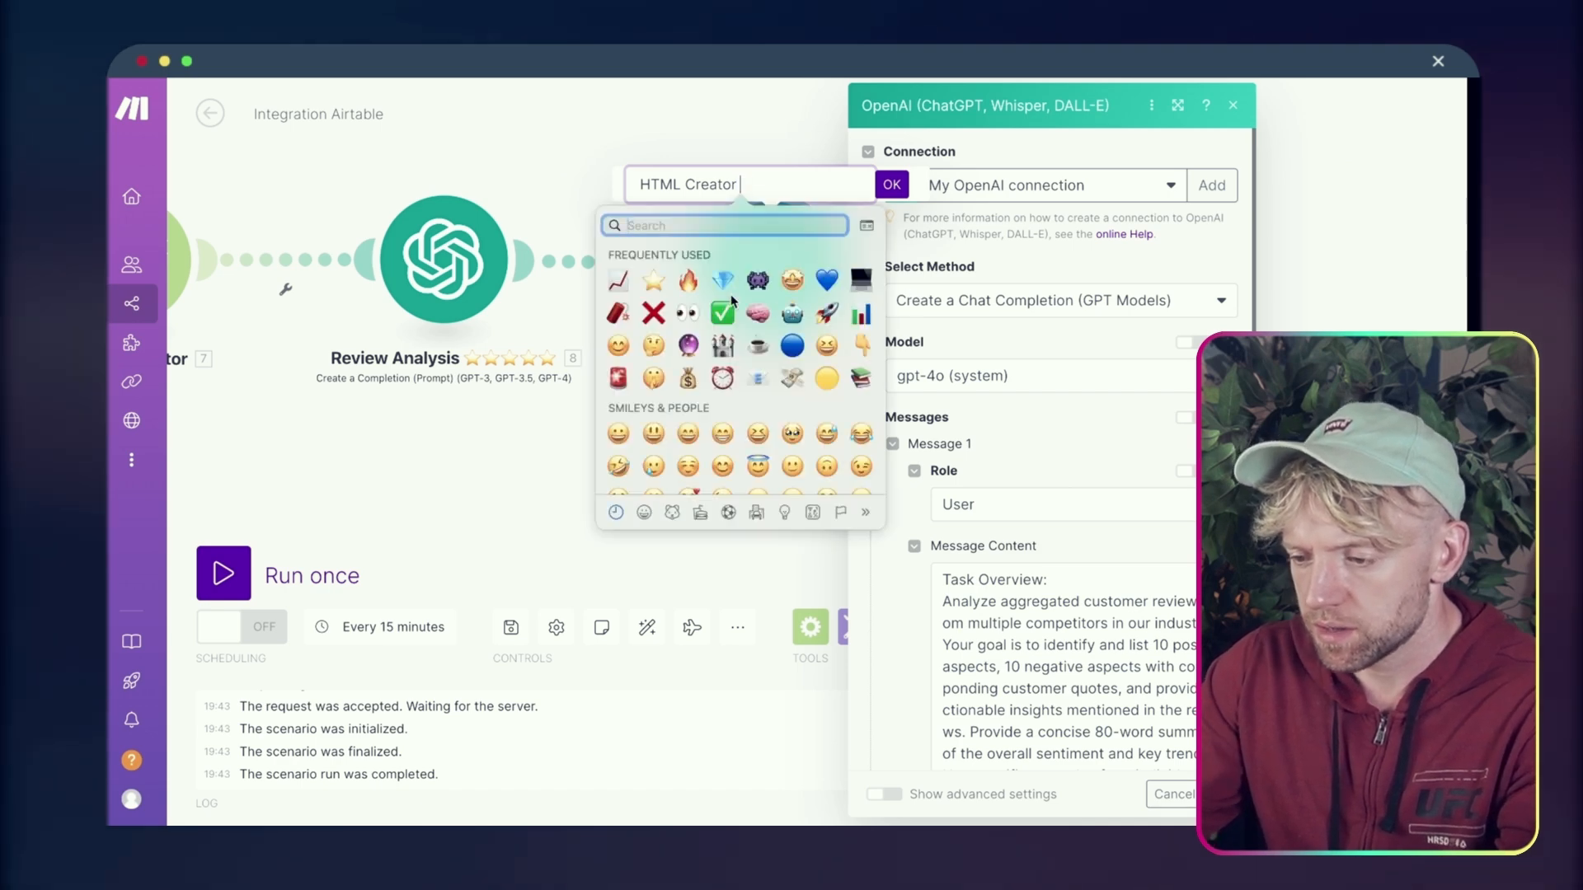
key(Escape)
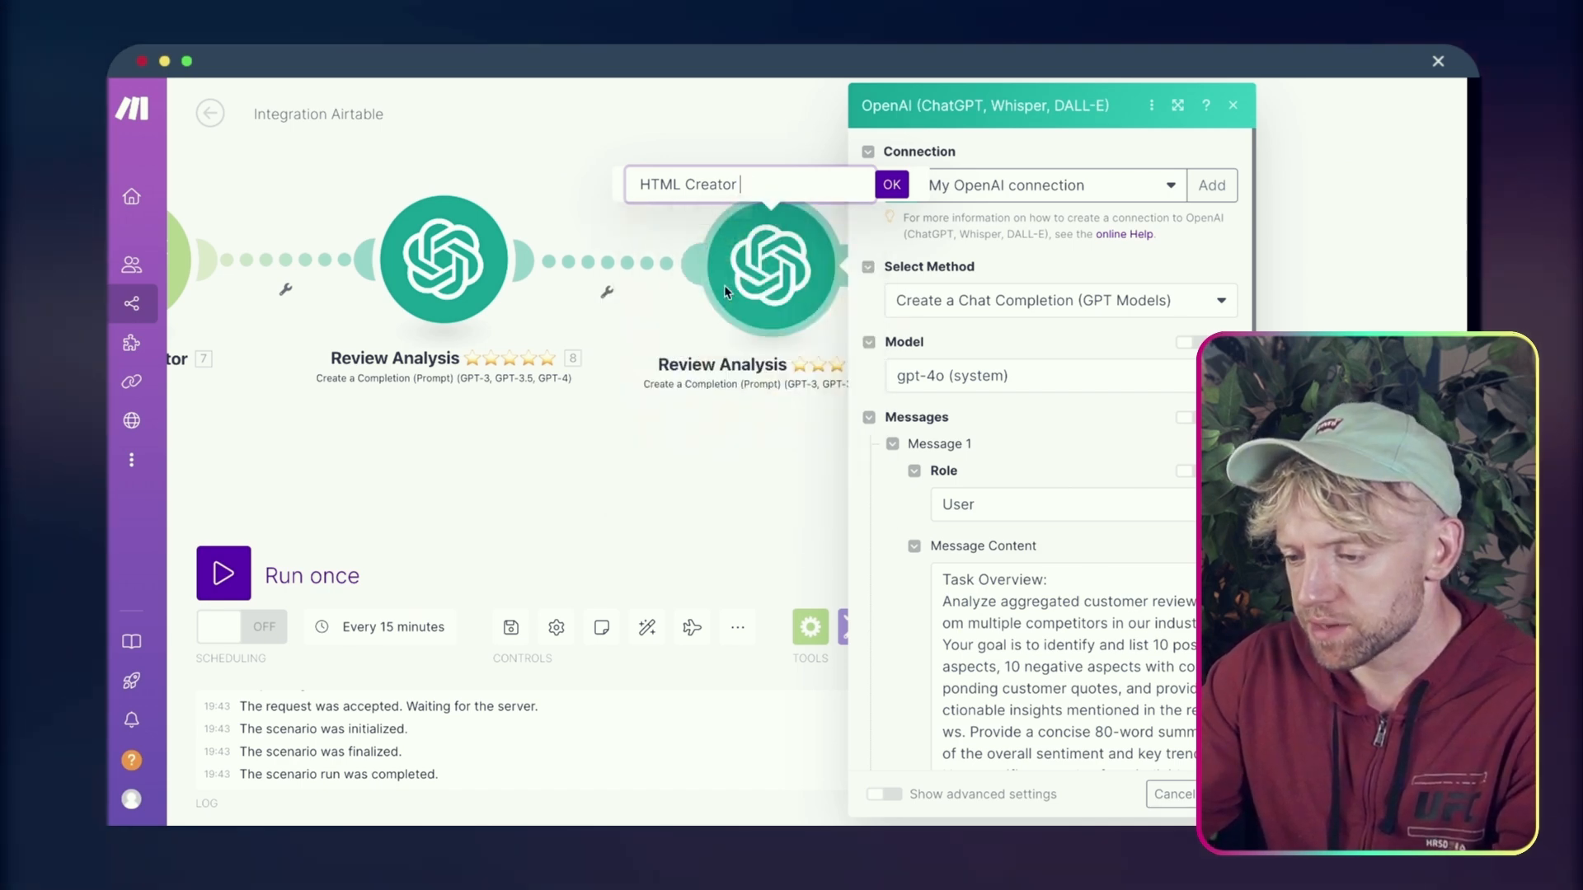
click(891, 184)
Replace the HTML Creator's message with the copied HTML prompt and map the Website Analysis iterator's Value under Competitor Website Changes
click(1081, 624)
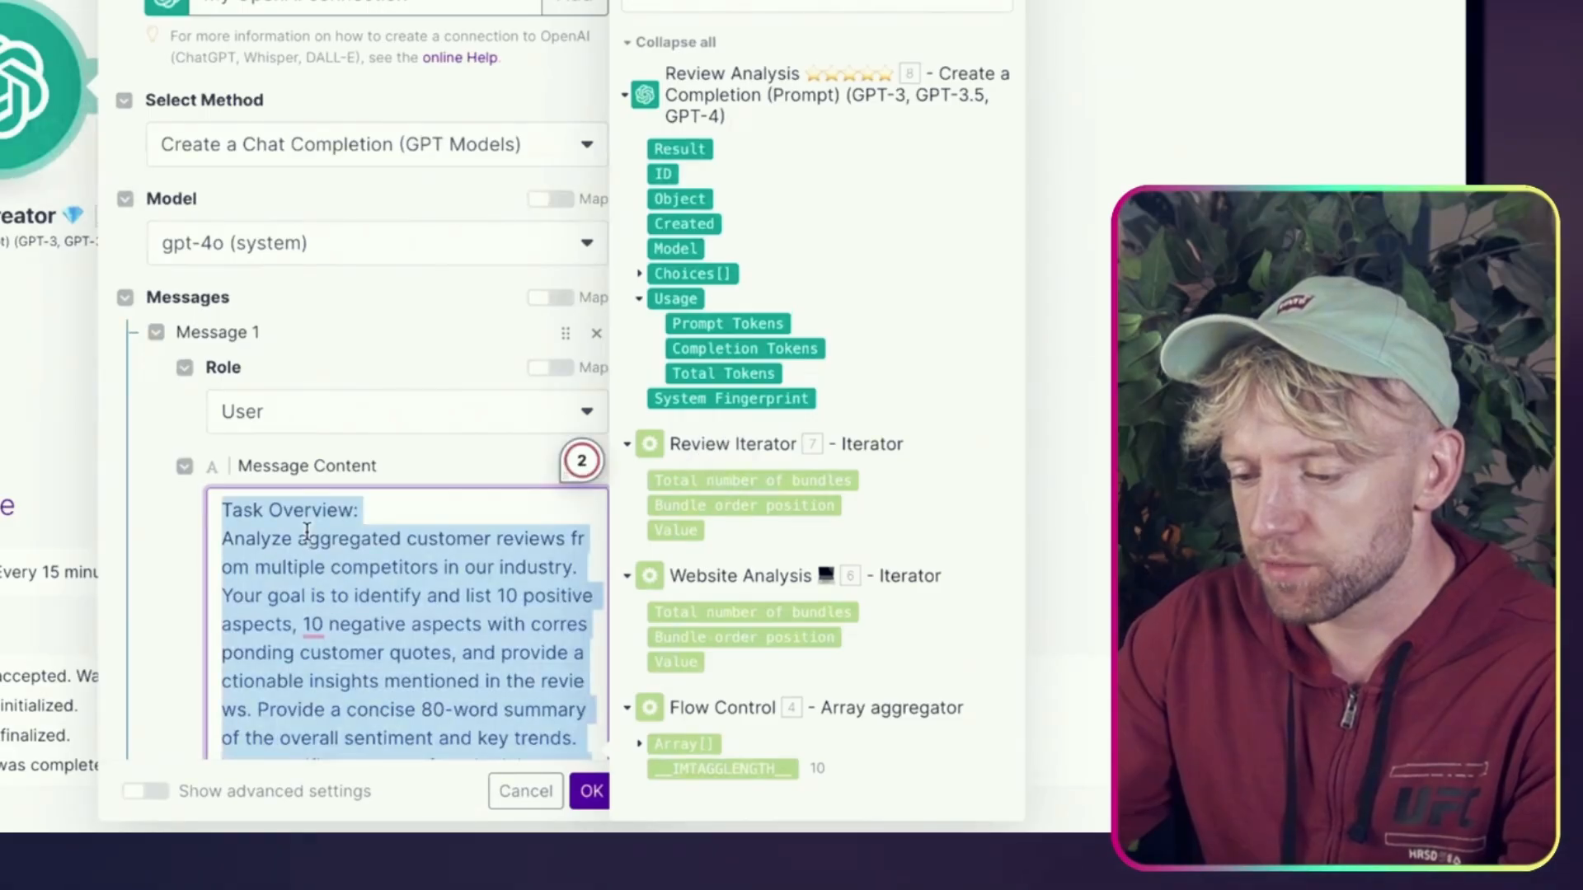
scroll(659, 643, down, 5)
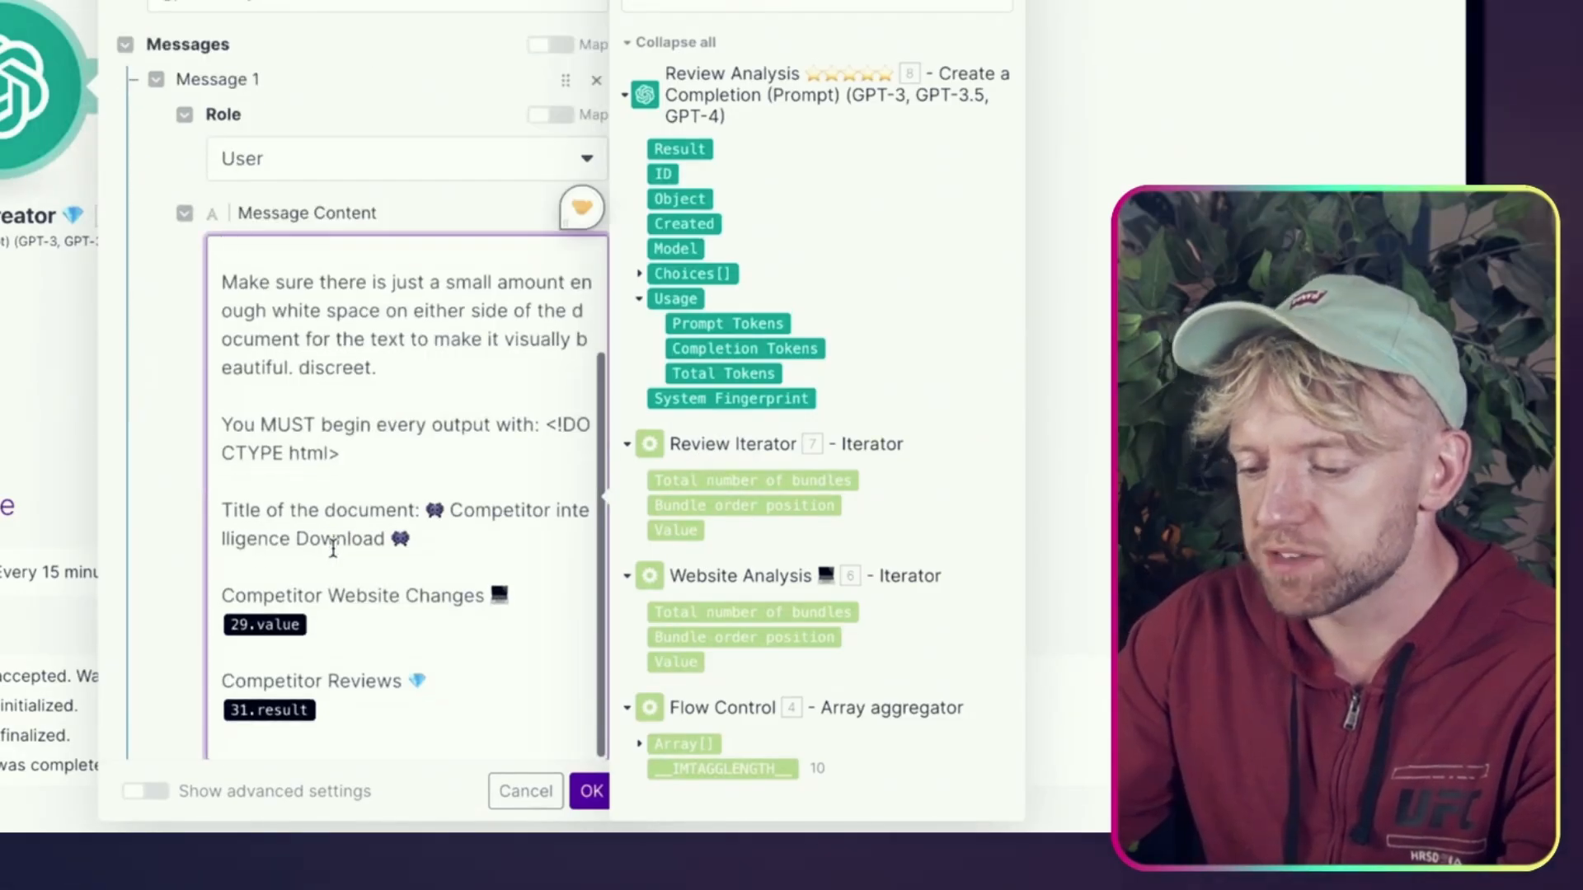
click(310, 624)
key(BackSpace)
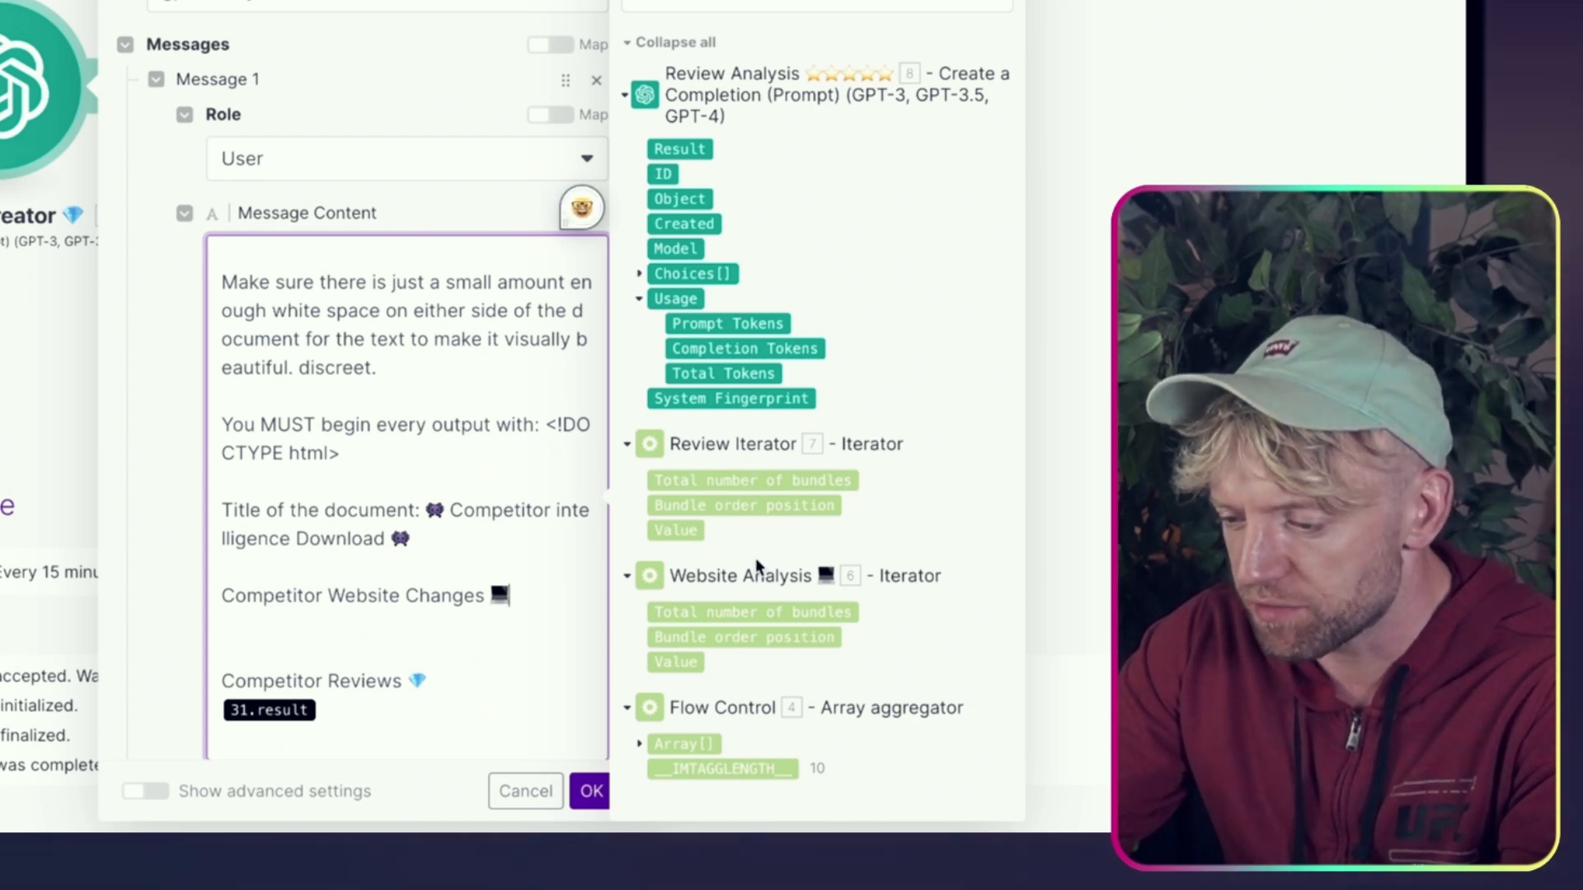
click(462, 631)
click(673, 659)
Replace the mapping under Competitor Reviews with the Review Iterator's Value on its own line and save the HTML Creator settings
click(357, 675)
key(BackSpace)
key(BackSpace)
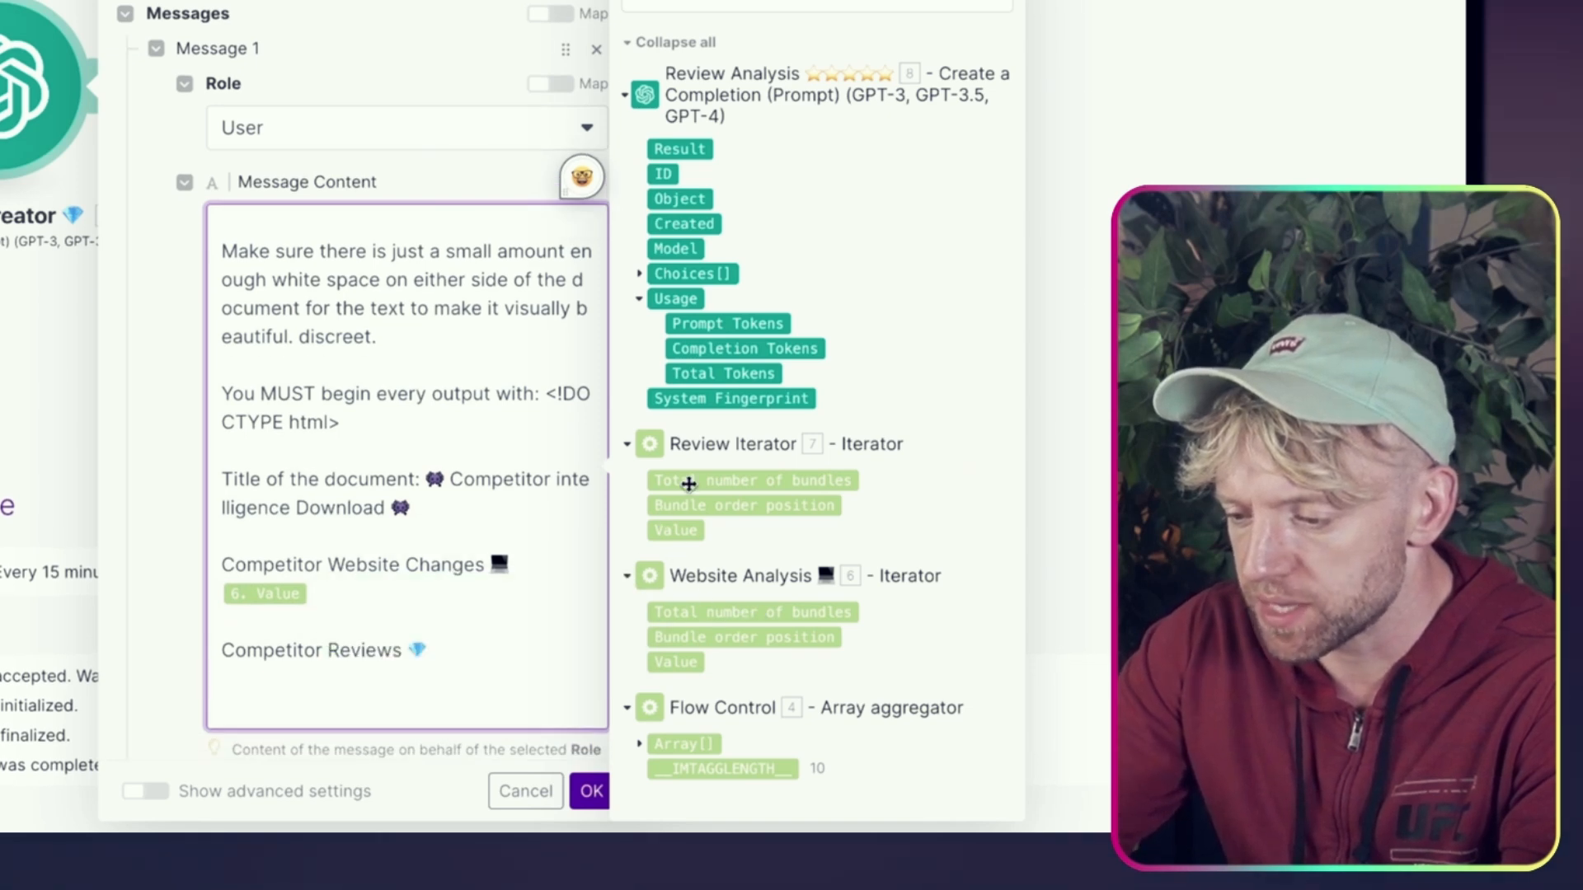
click(676, 533)
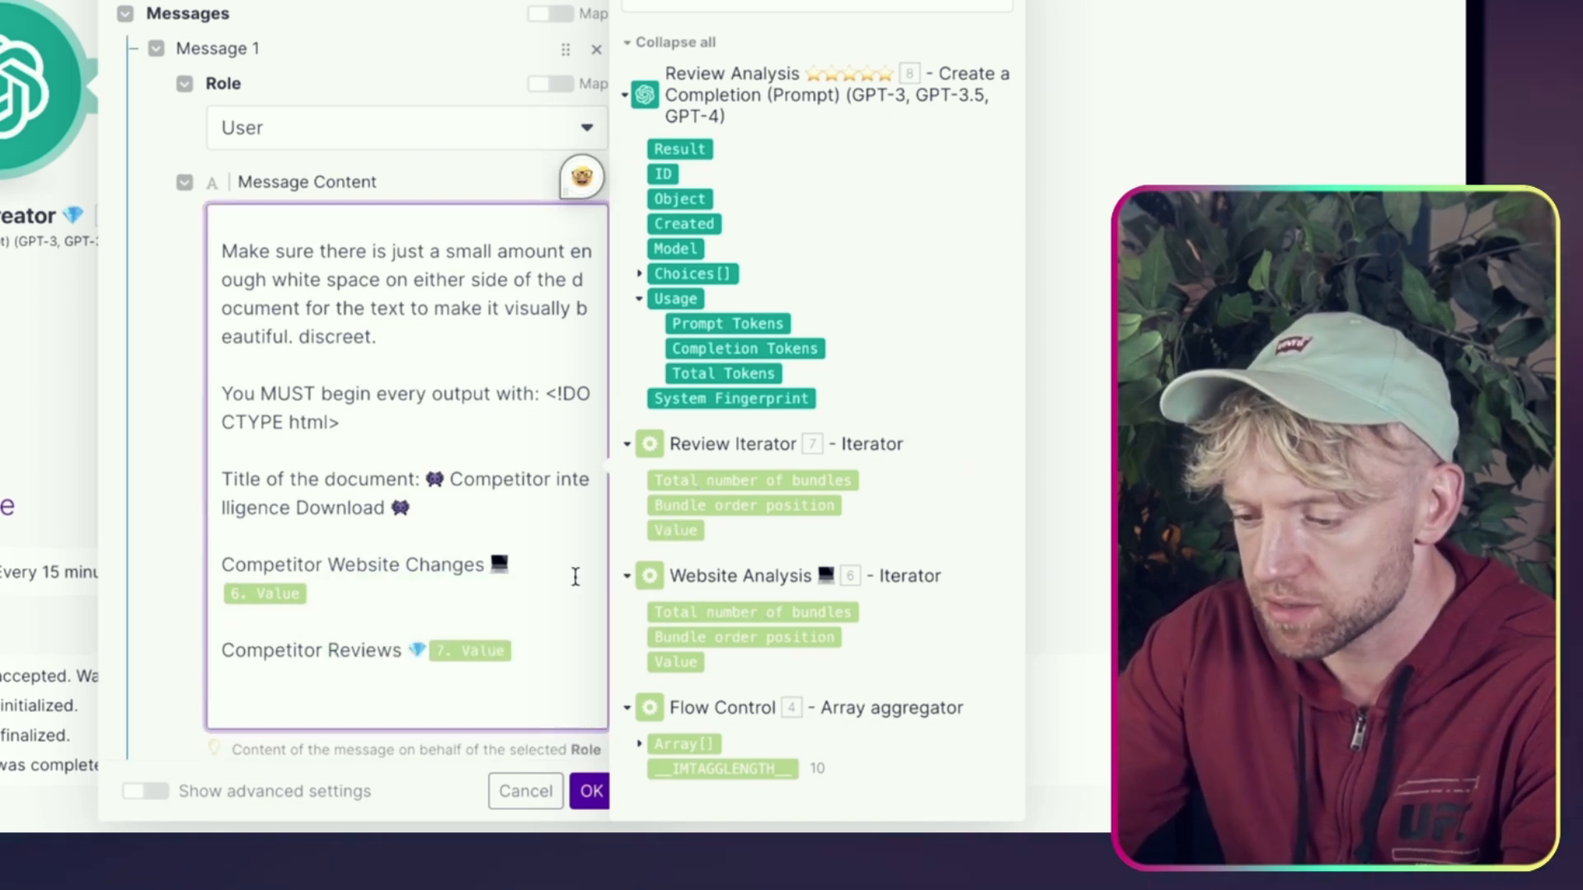
key(Return)
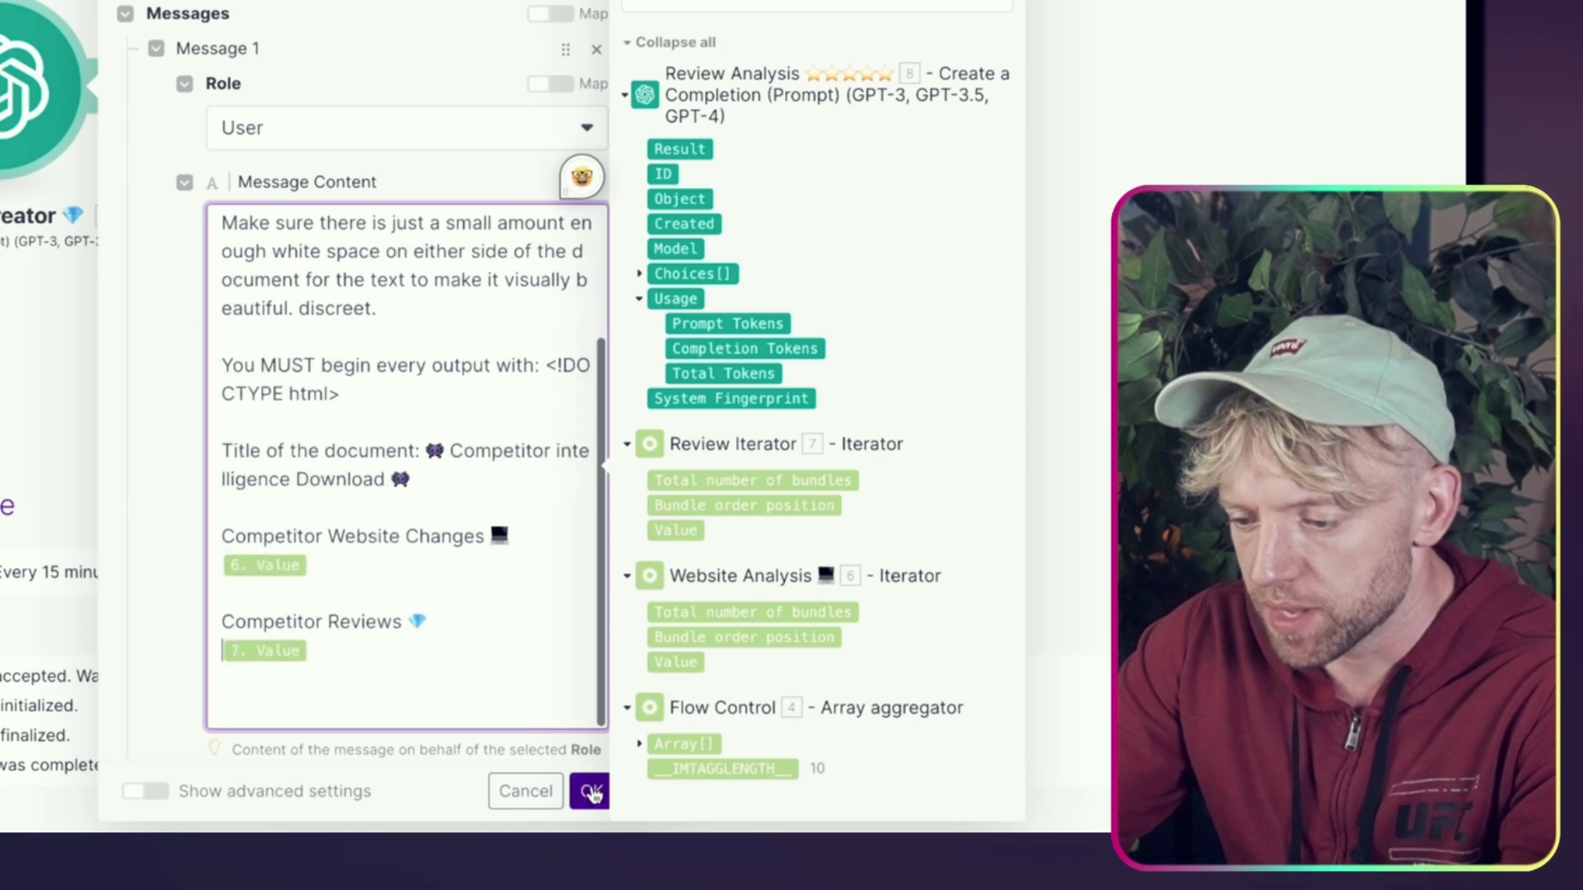
click(590, 791)
Add a PDF.co Convert HTML to PDF module after the HTML Creator and space it further from that module
drag(359, 292, 673, 292)
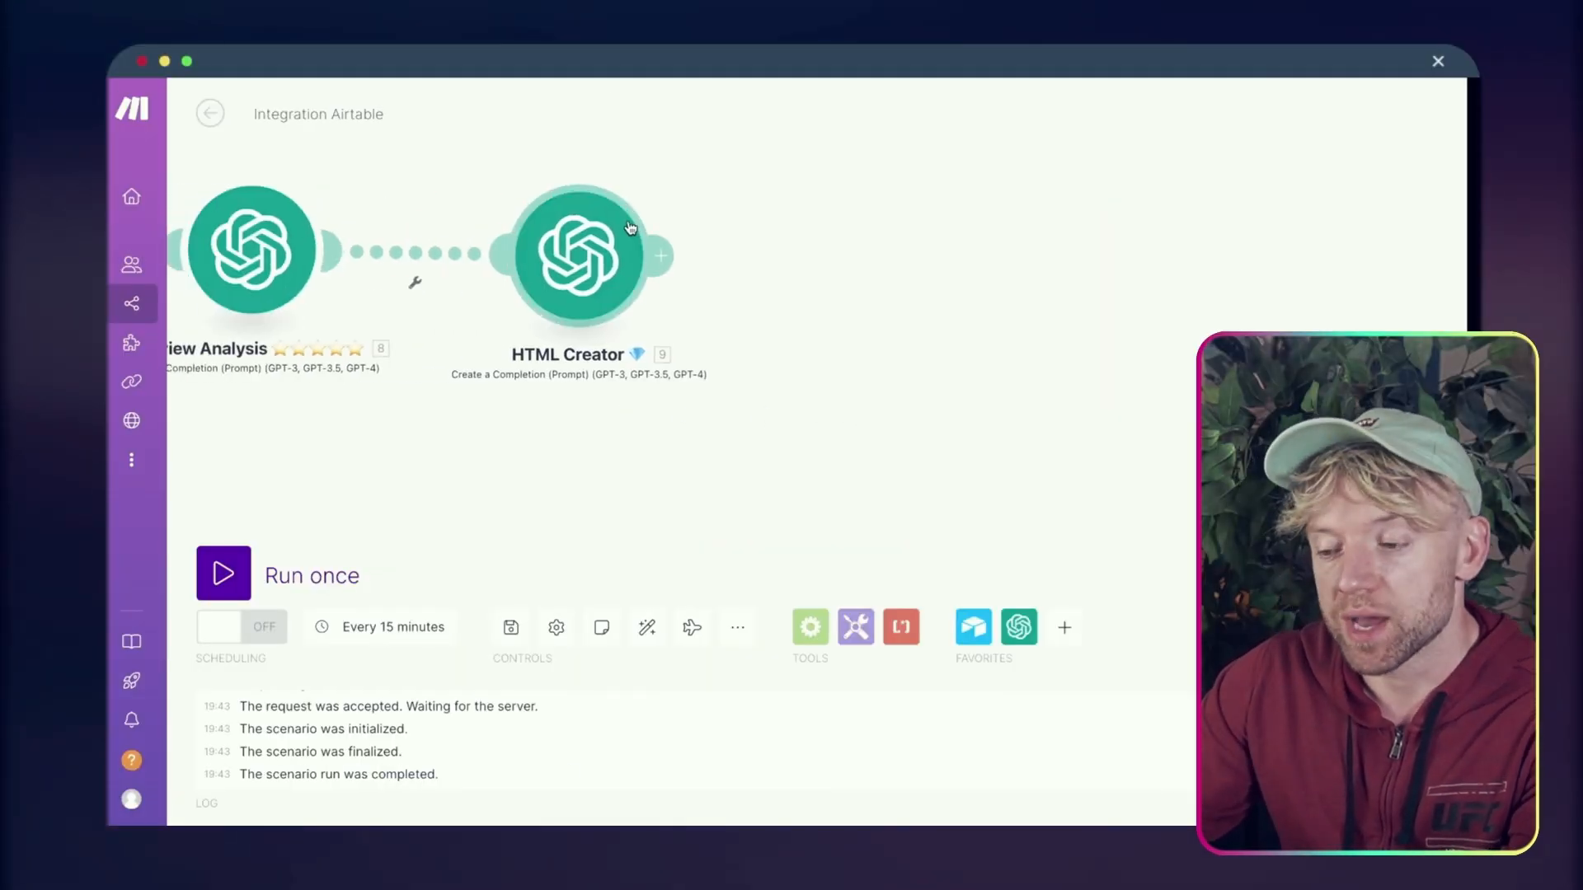
click(664, 253)
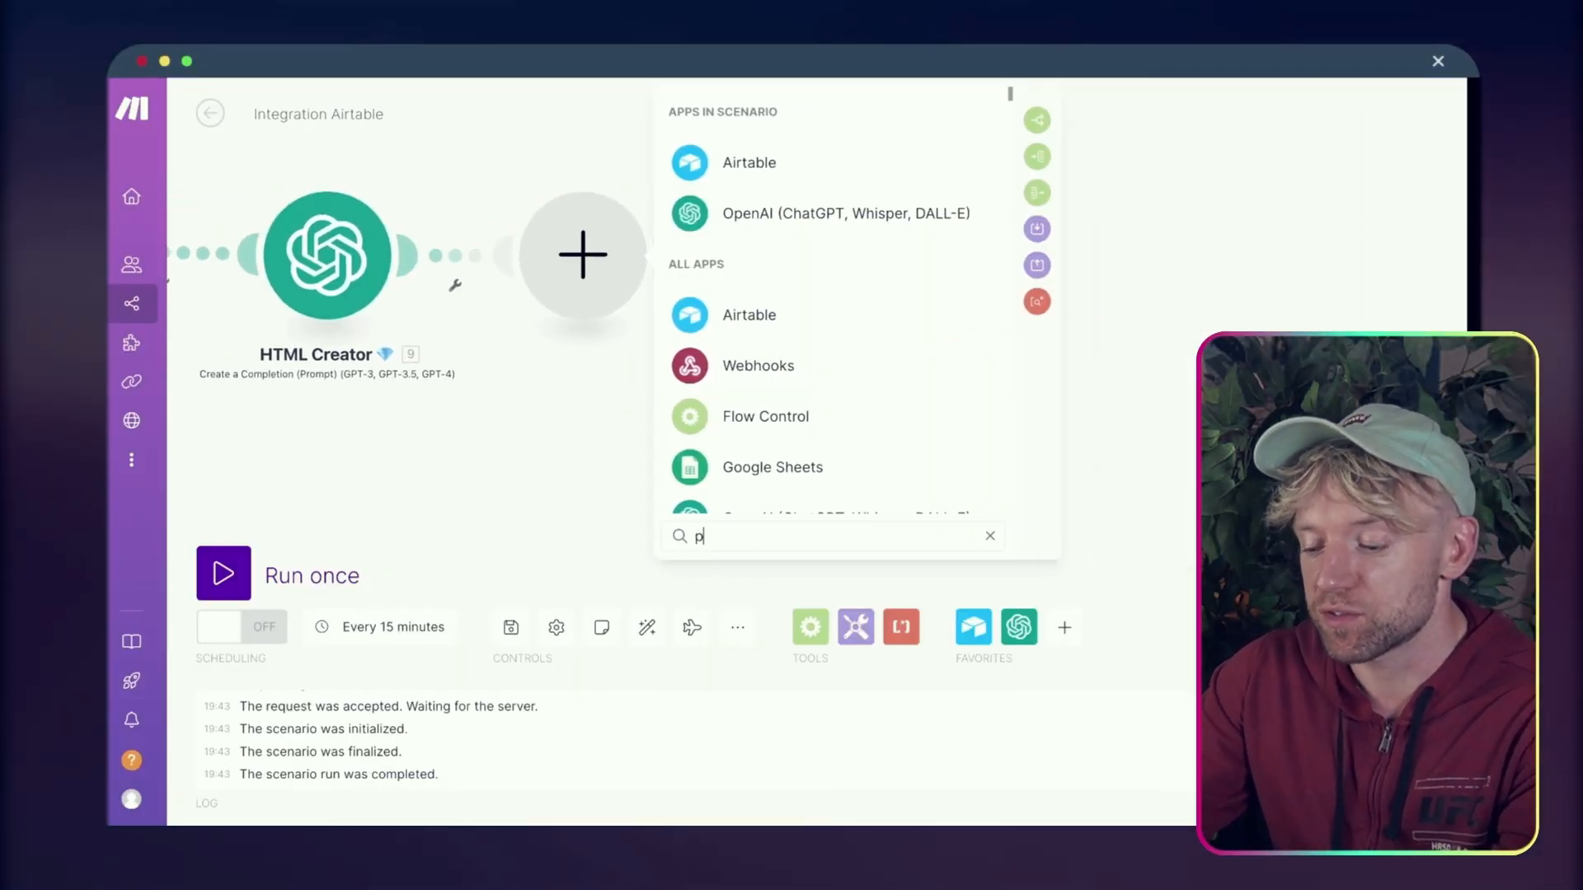
text(pdf)
click(775, 115)
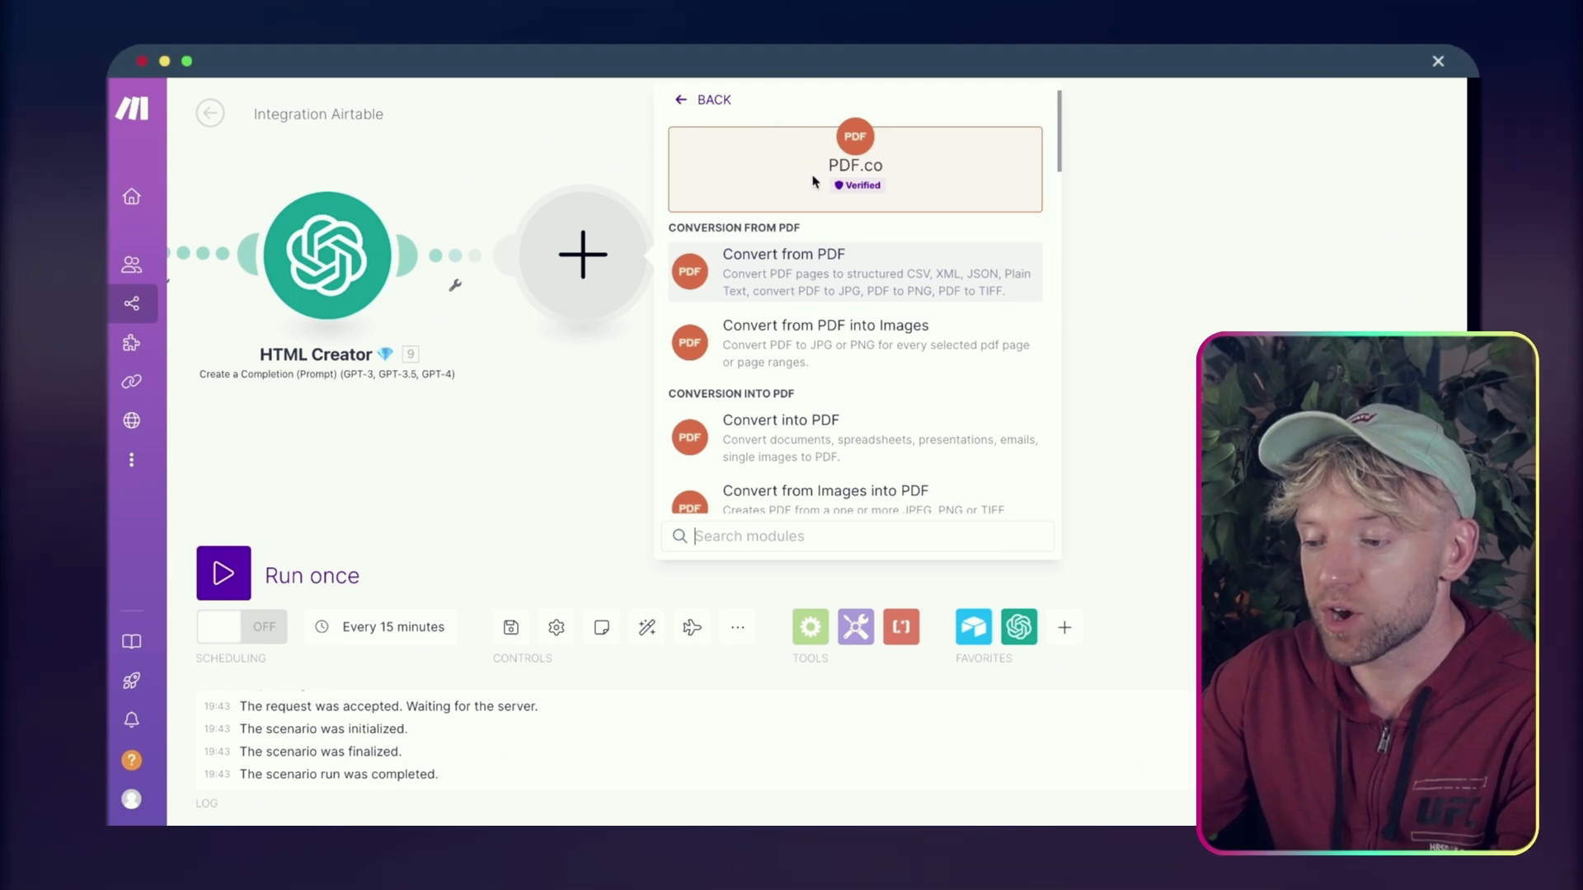
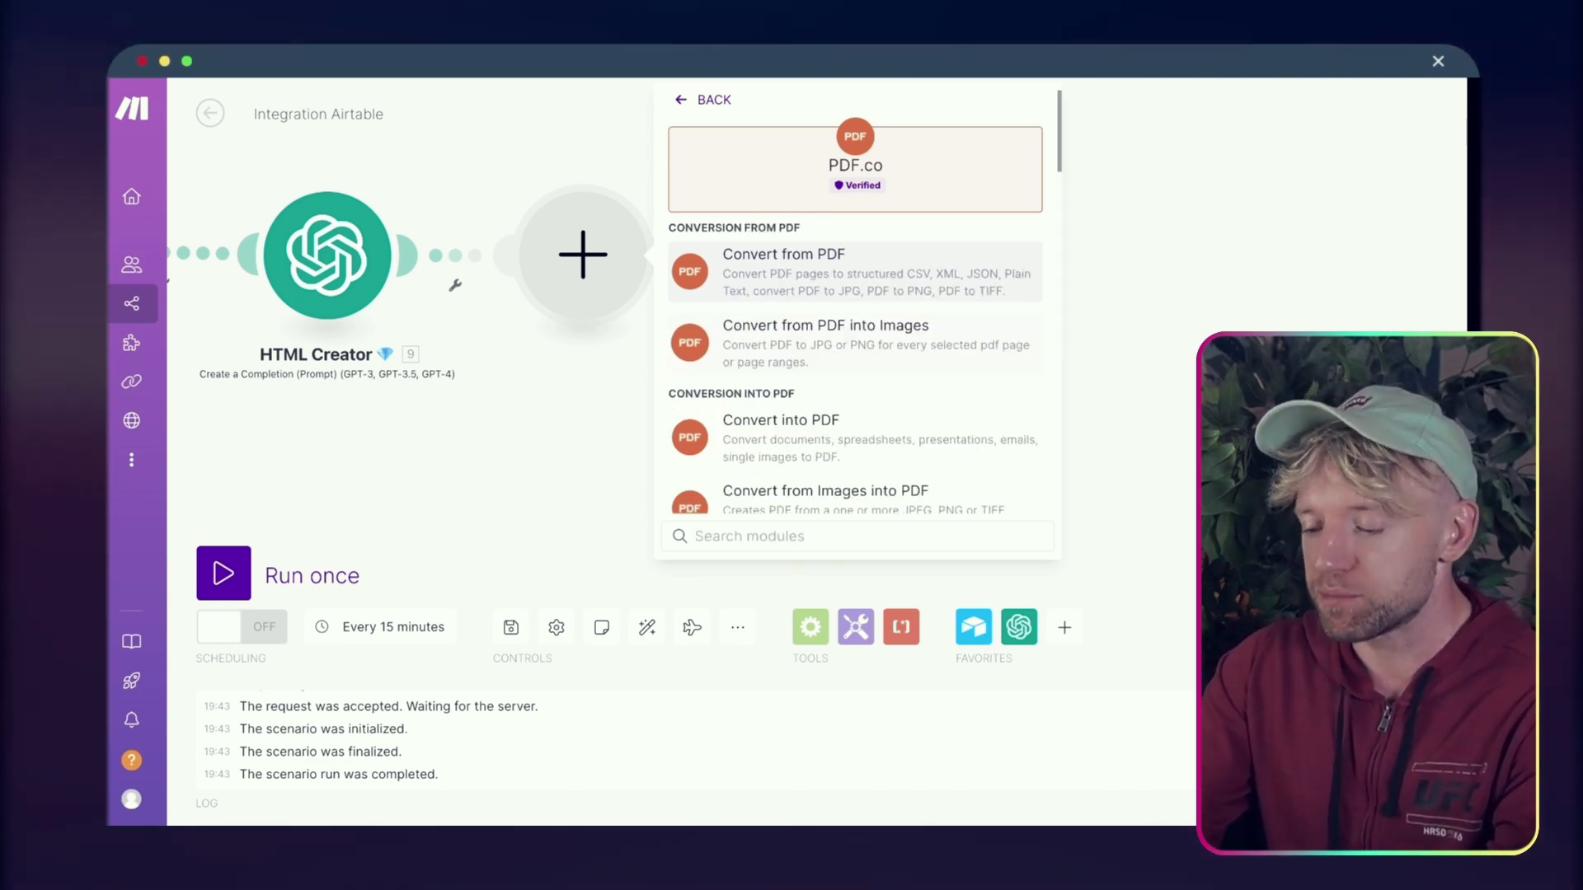
text(html)
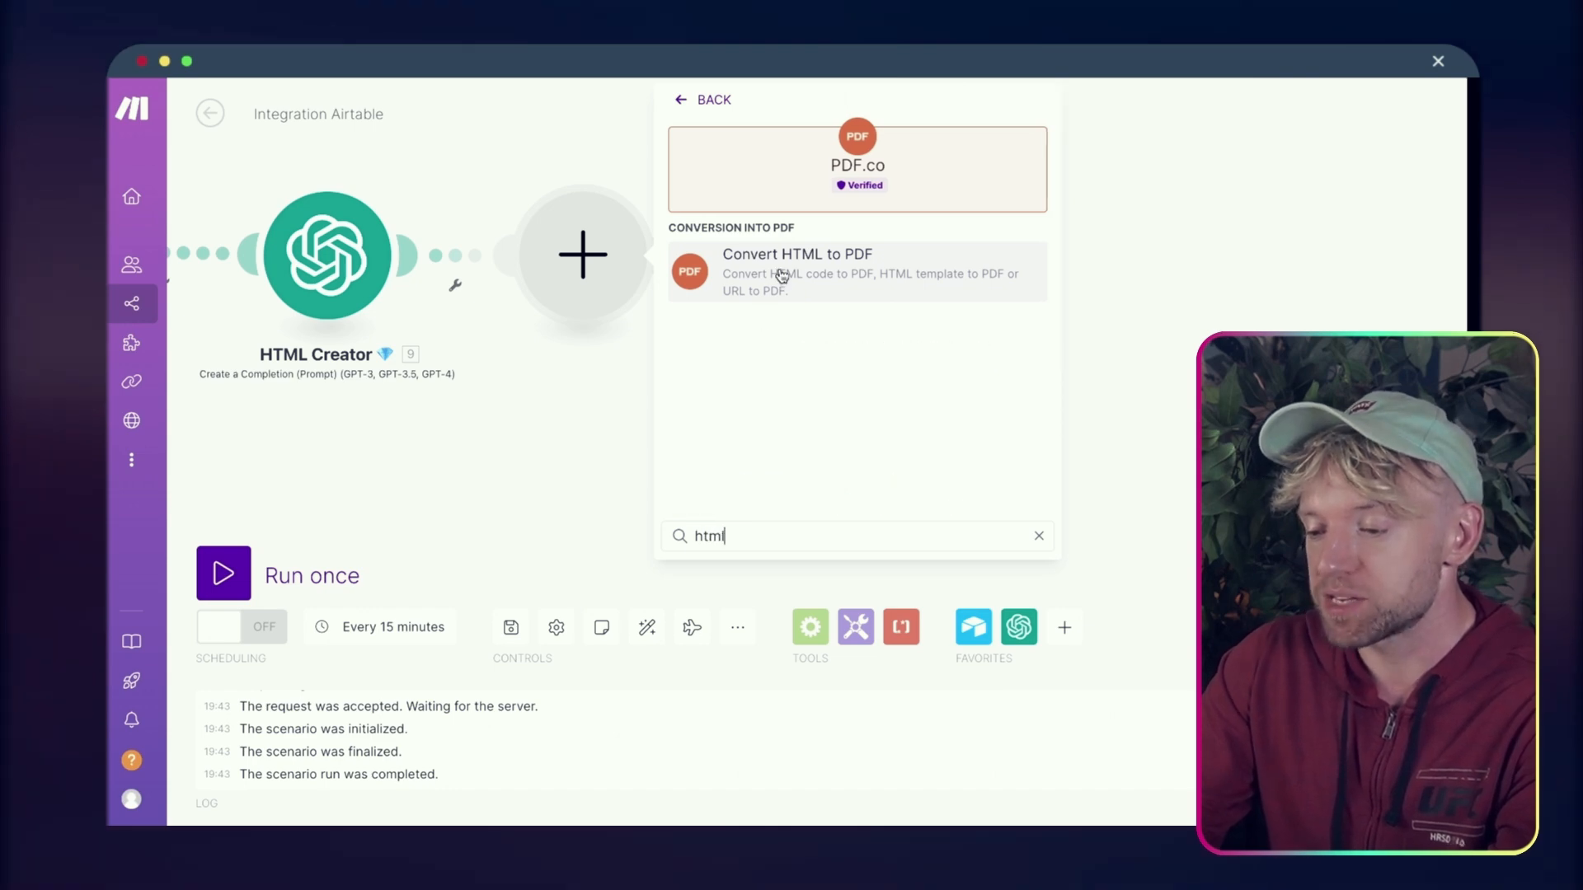
click(844, 272)
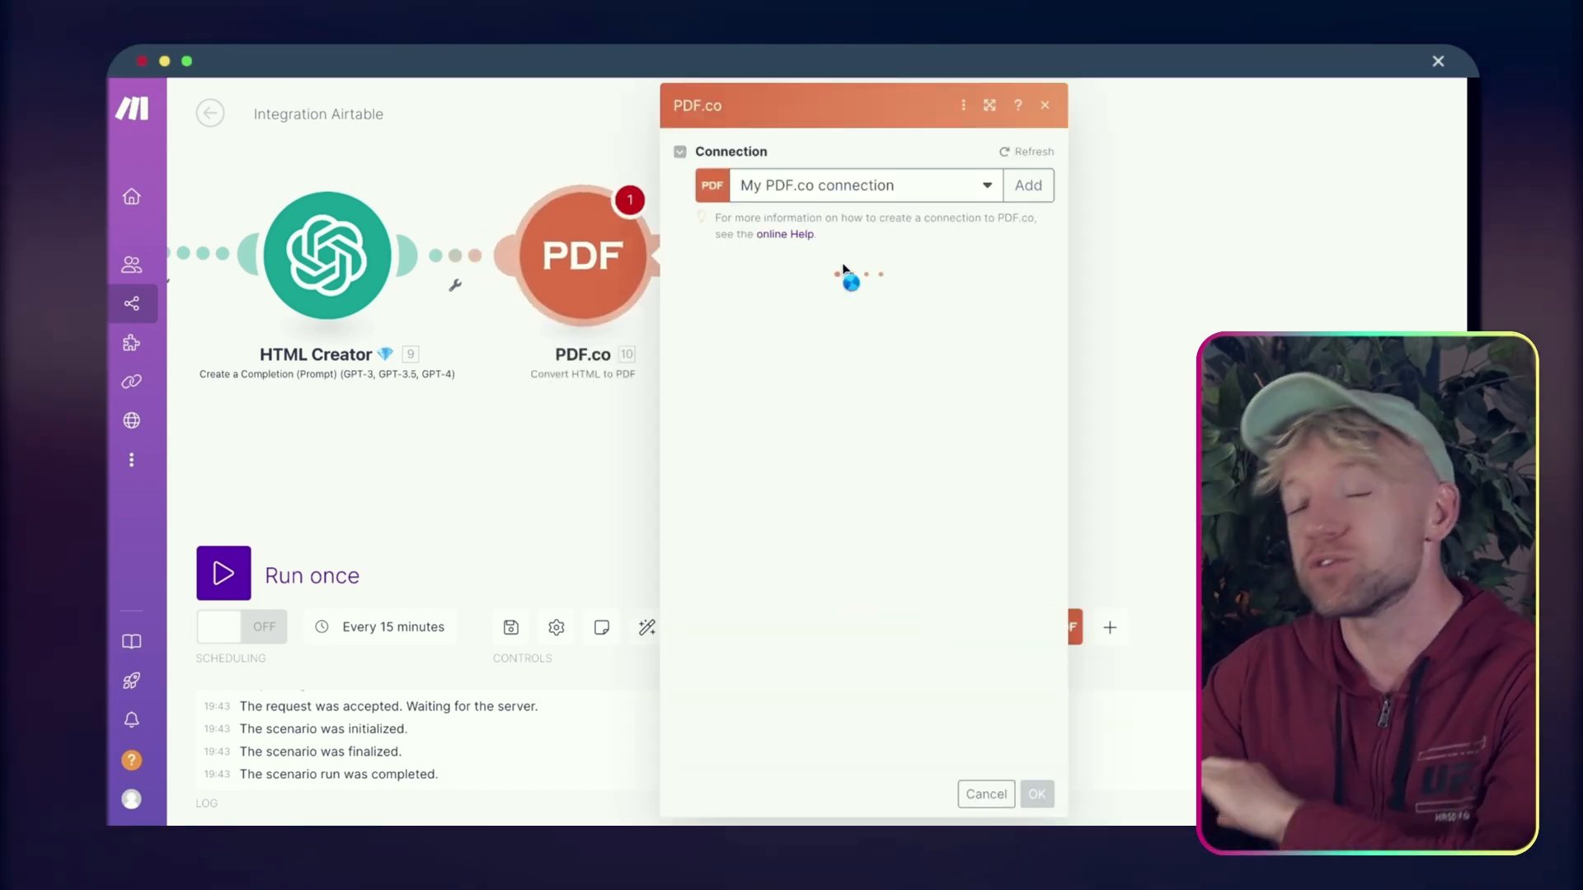
drag(609, 250, 670, 260)
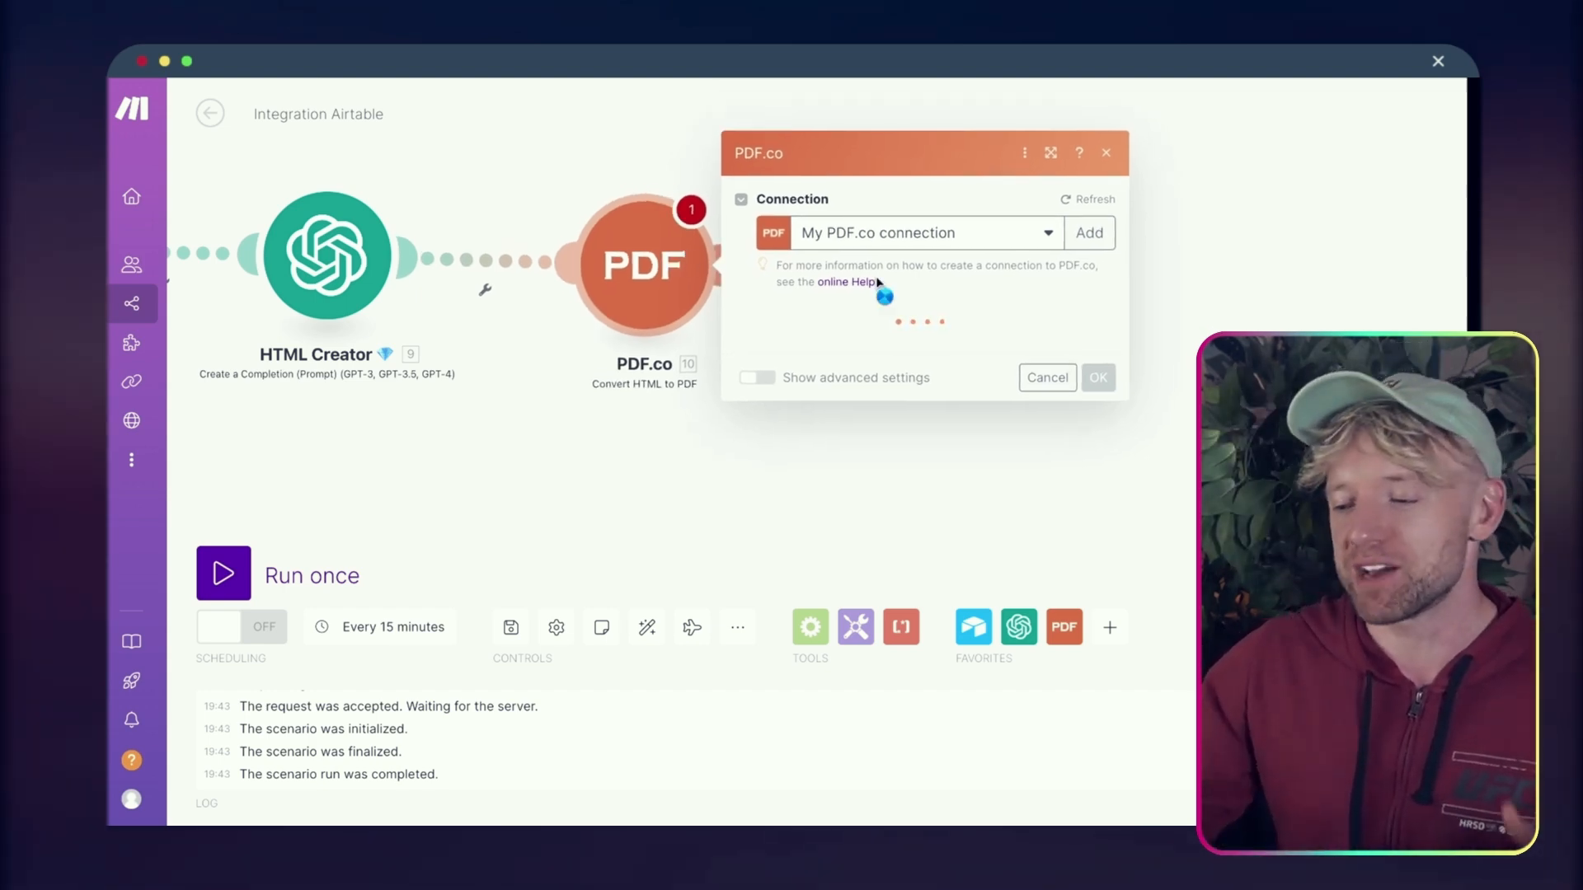
Set the PDF.co convert type to HTML to PDF and map the HTML Creator's Result as the input HTML code
click(695, 326)
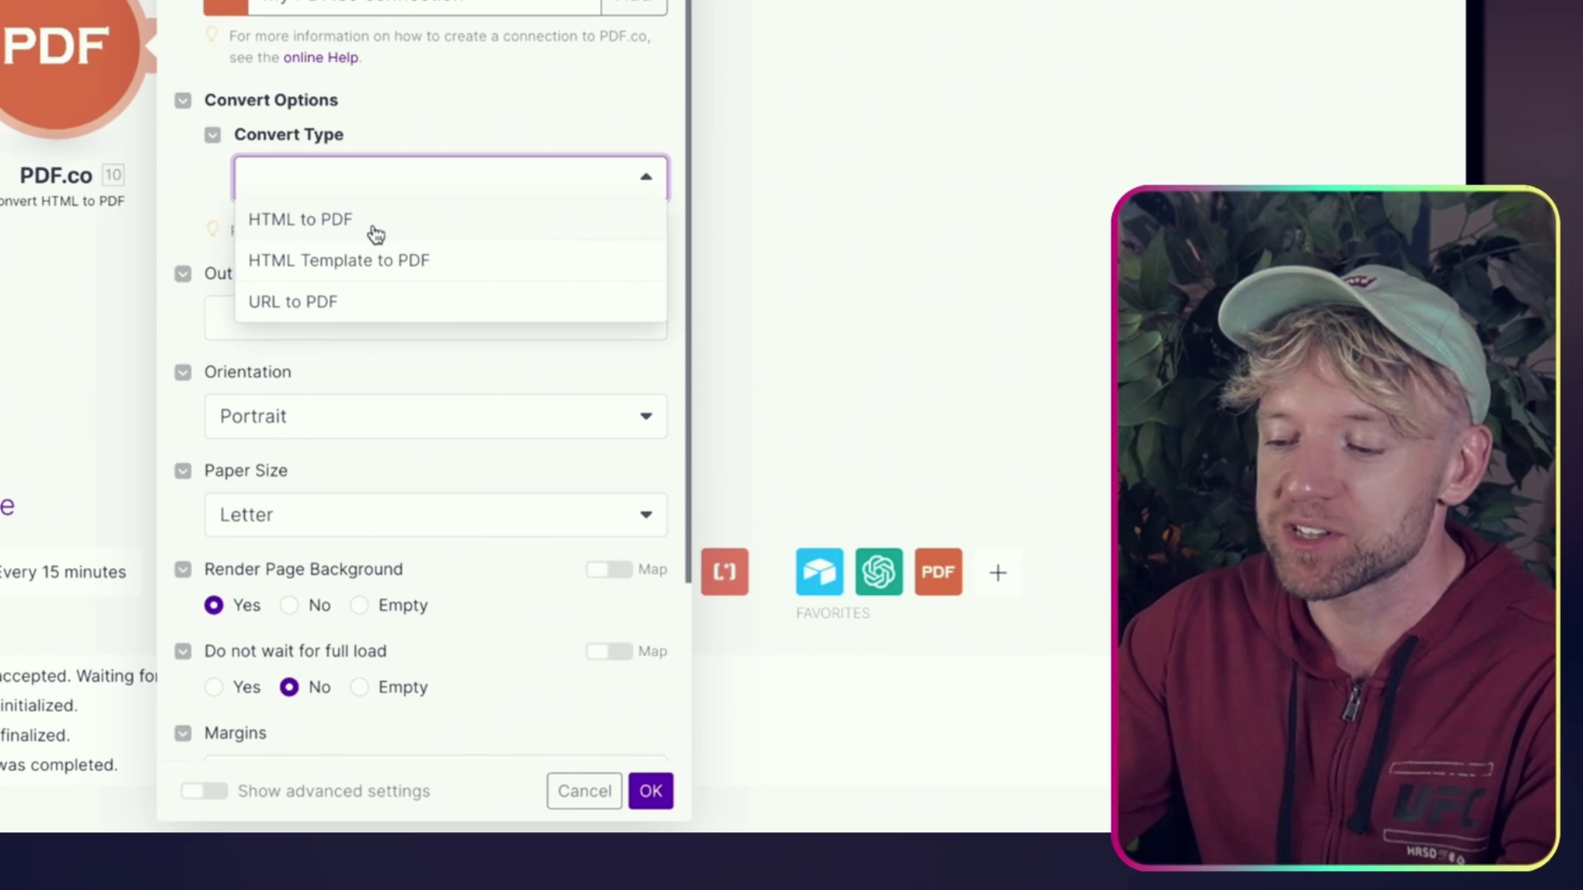
click(376, 235)
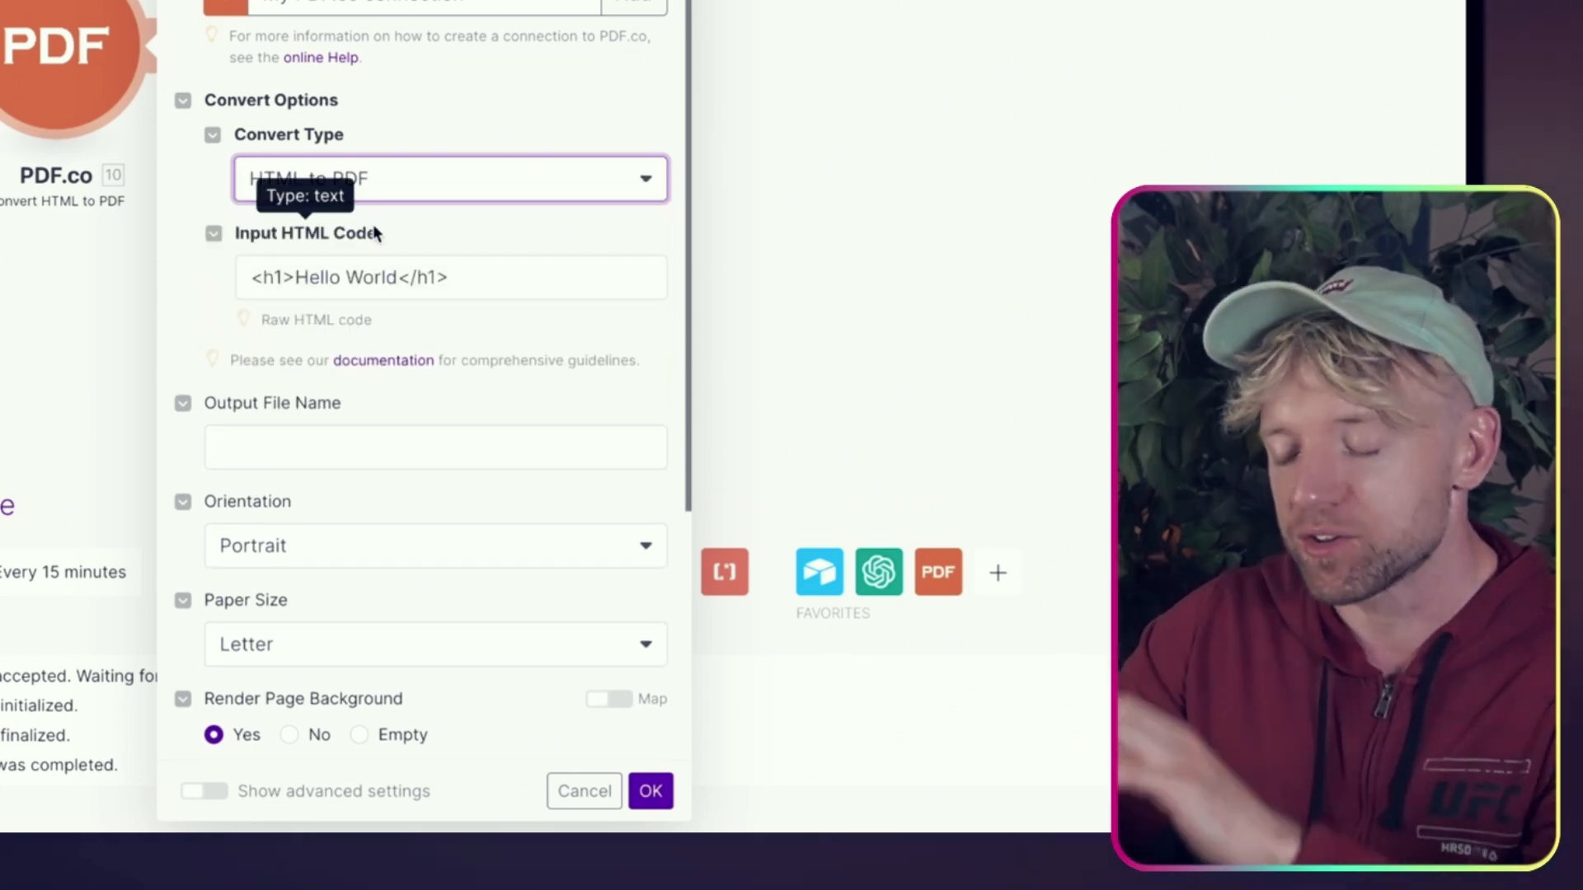
click(360, 277)
key(ctrl+a)
key(BackSpace)
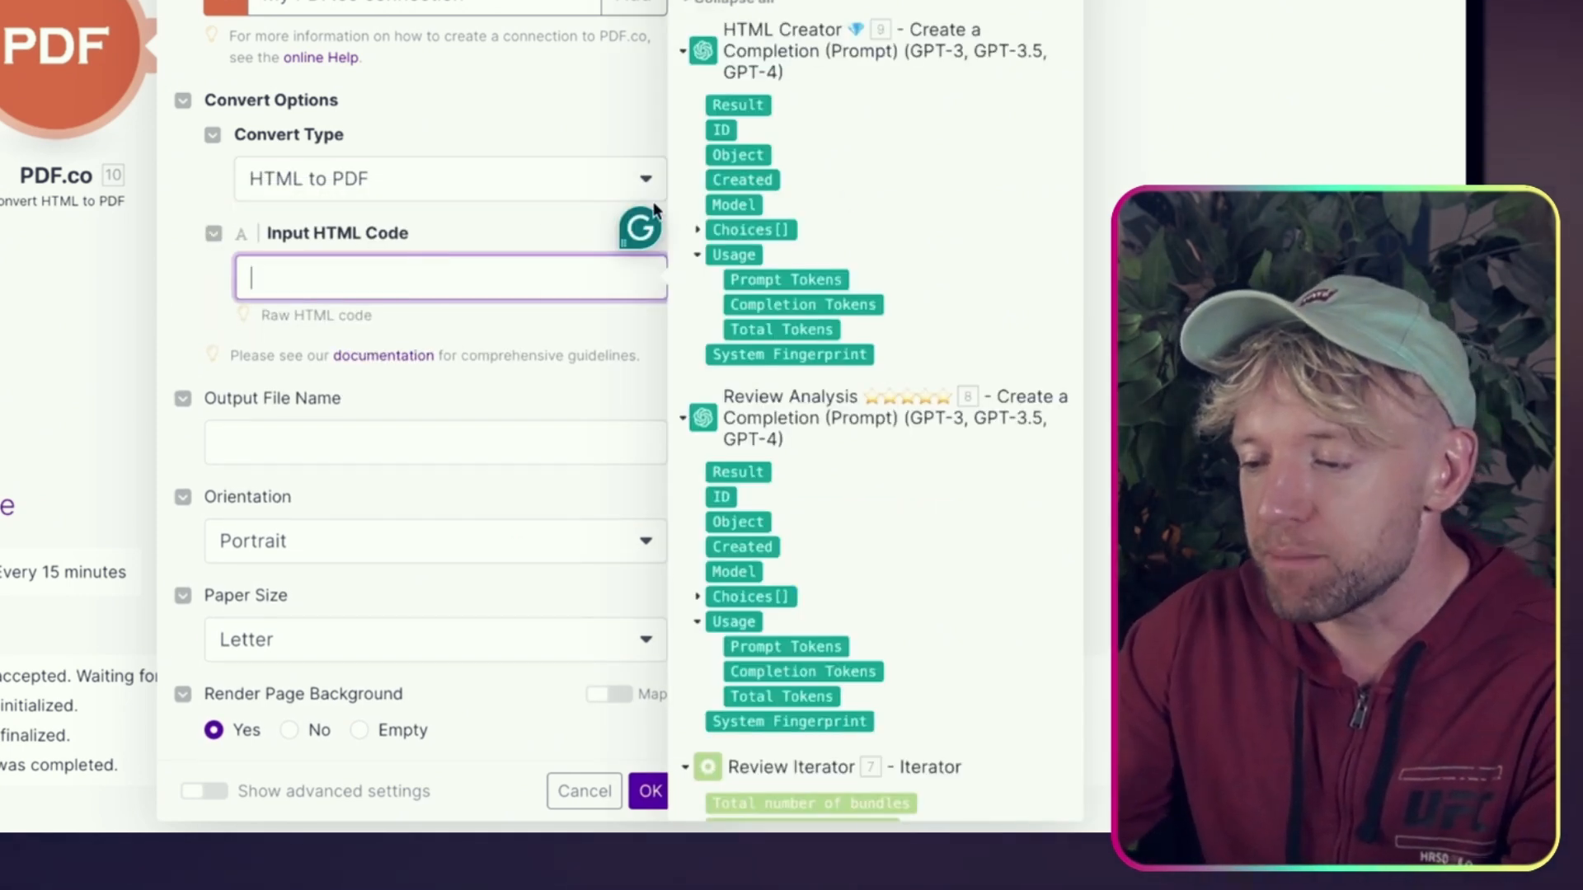
click(738, 105)
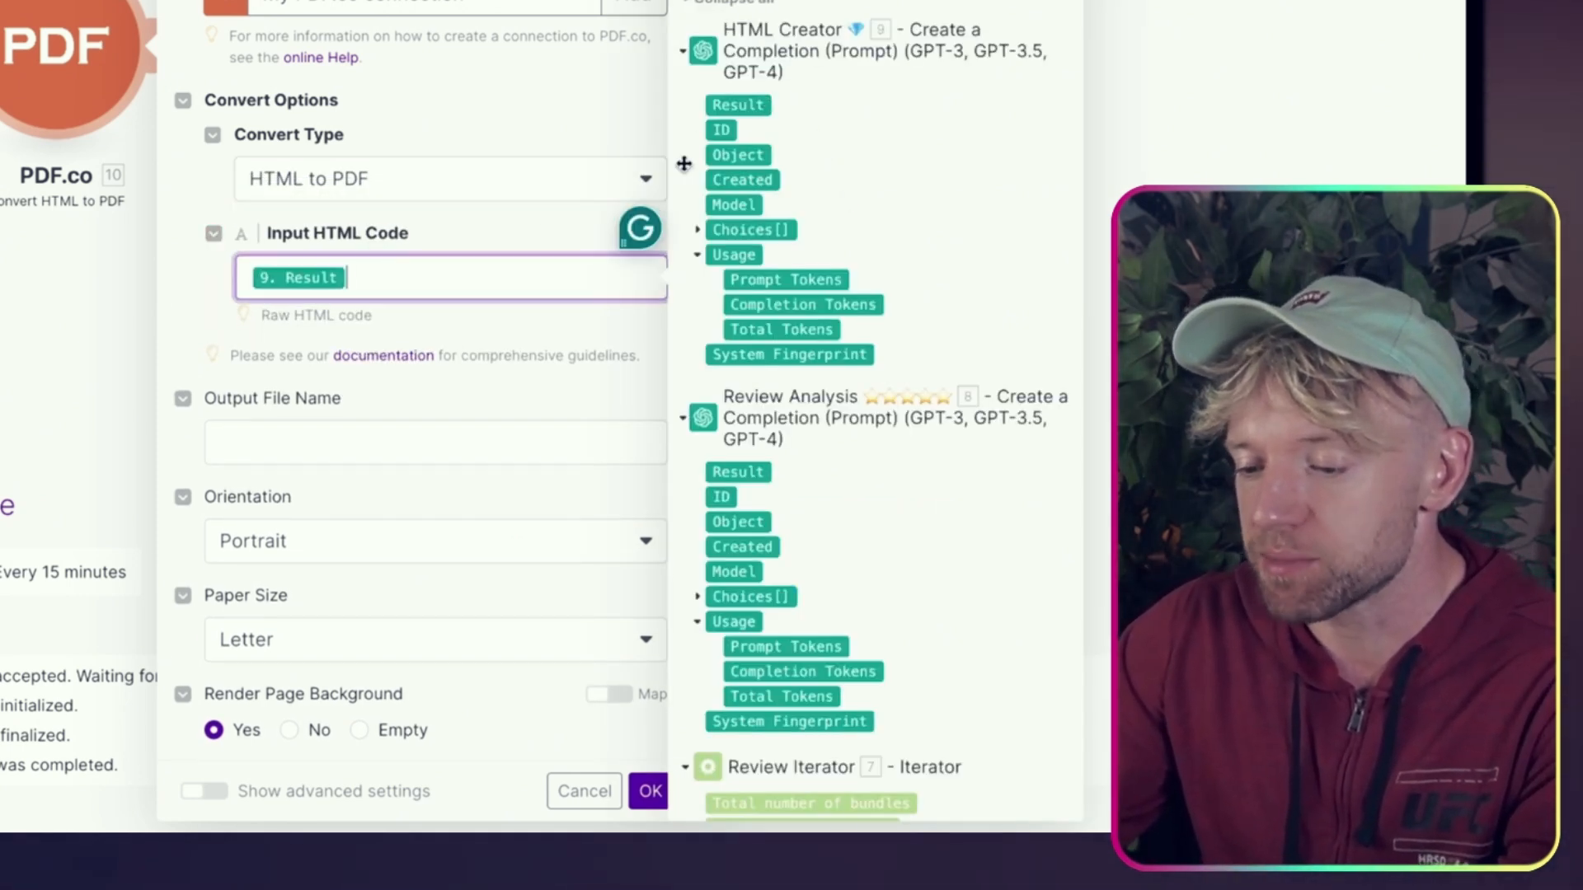
Review the remaining PDF.co options from the output file name to the margins and save the module settings
click(422, 425)
scroll(805, 442, down, 5)
scroll(801, 465, up, 3)
scroll(804, 470, up, 1)
scroll(803, 470, down, 4)
scroll(536, 437, down, 3)
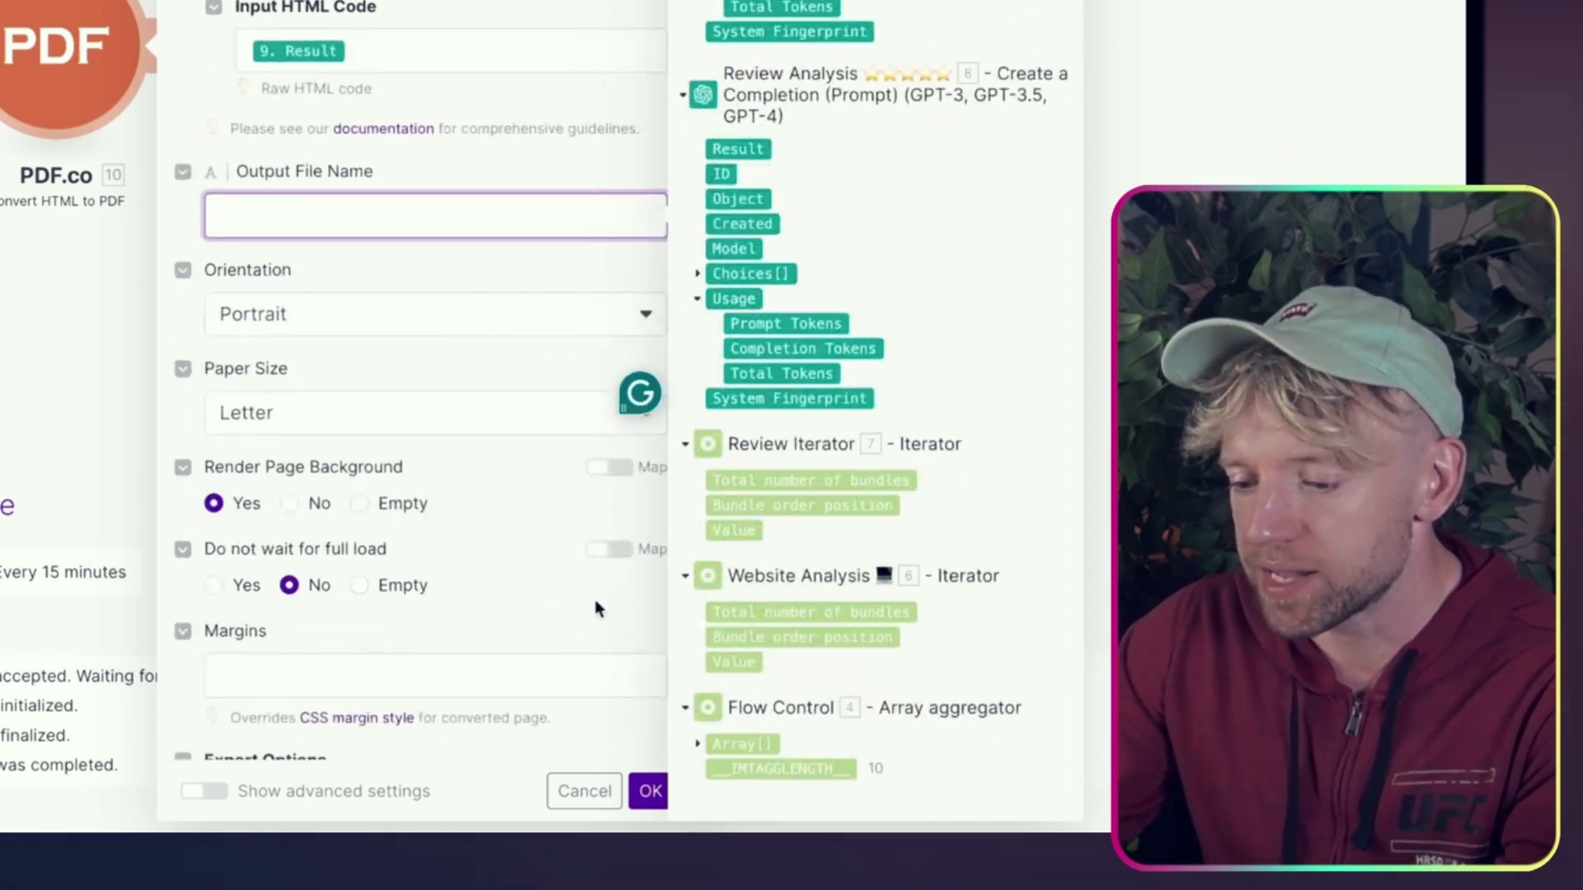
click(648, 789)
Run only the Airtable Search Records module and examine the fields in its output bundles
drag(474, 444, 1137, 417)
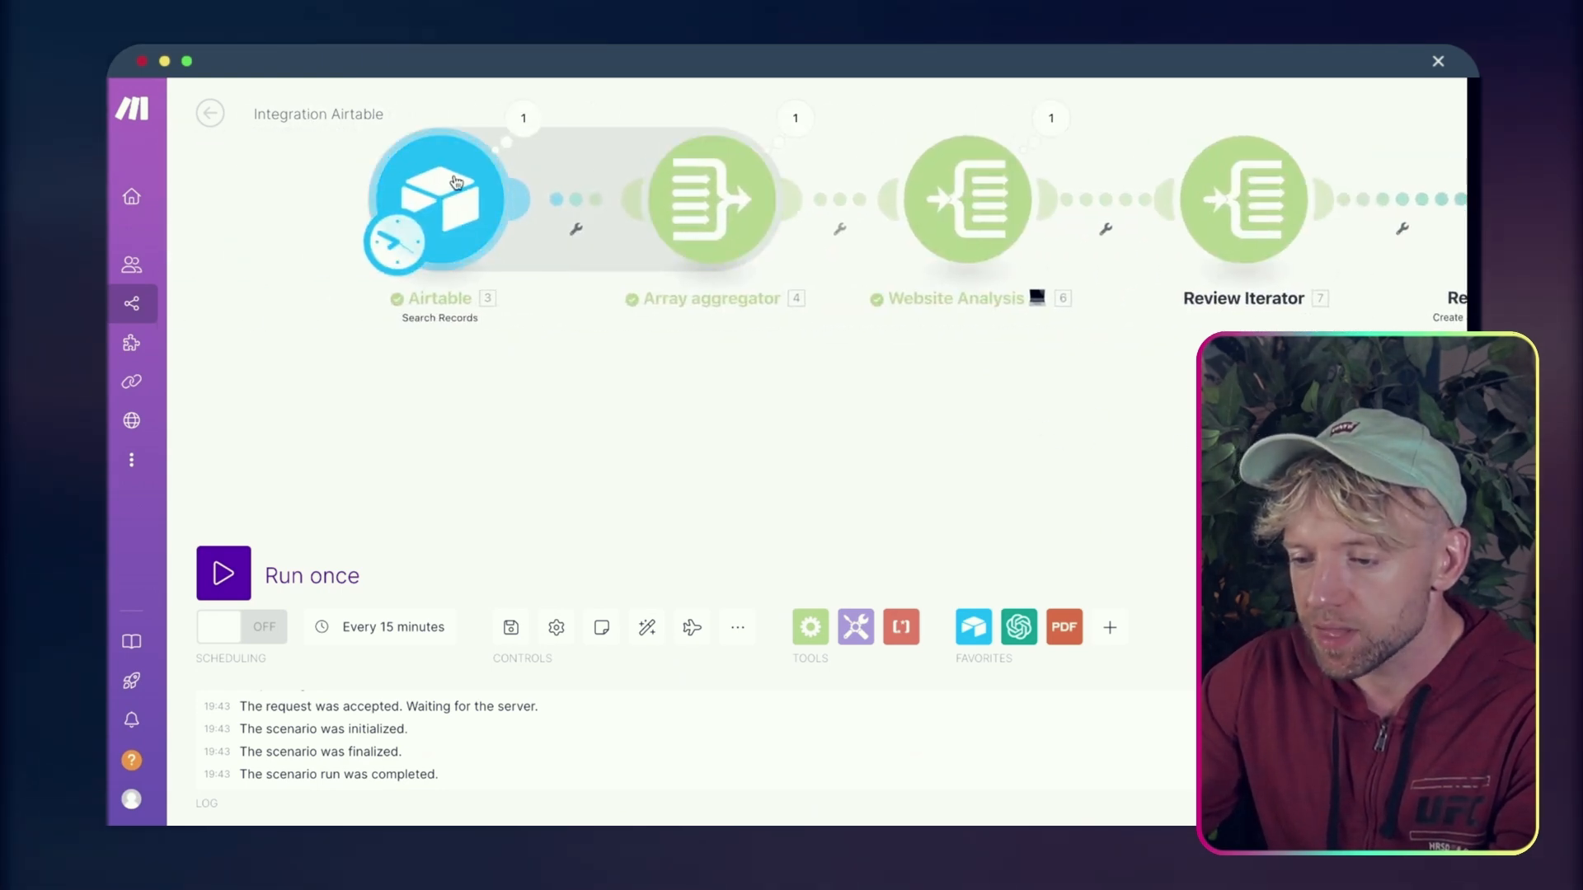
right_click(456, 182)
click(537, 224)
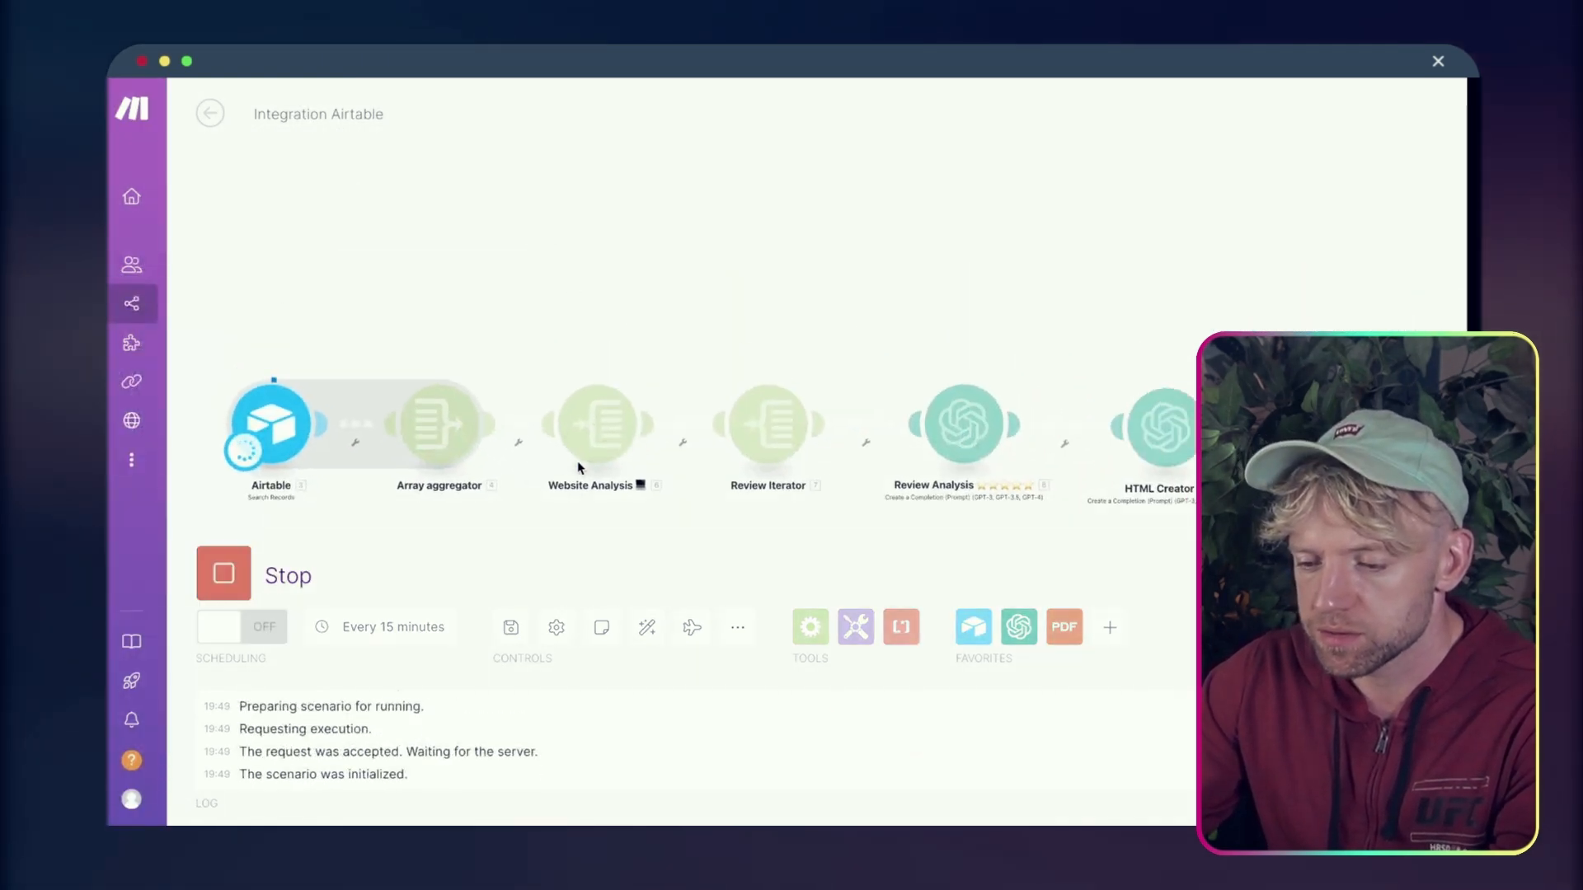
scroll(660, 362, down, 2)
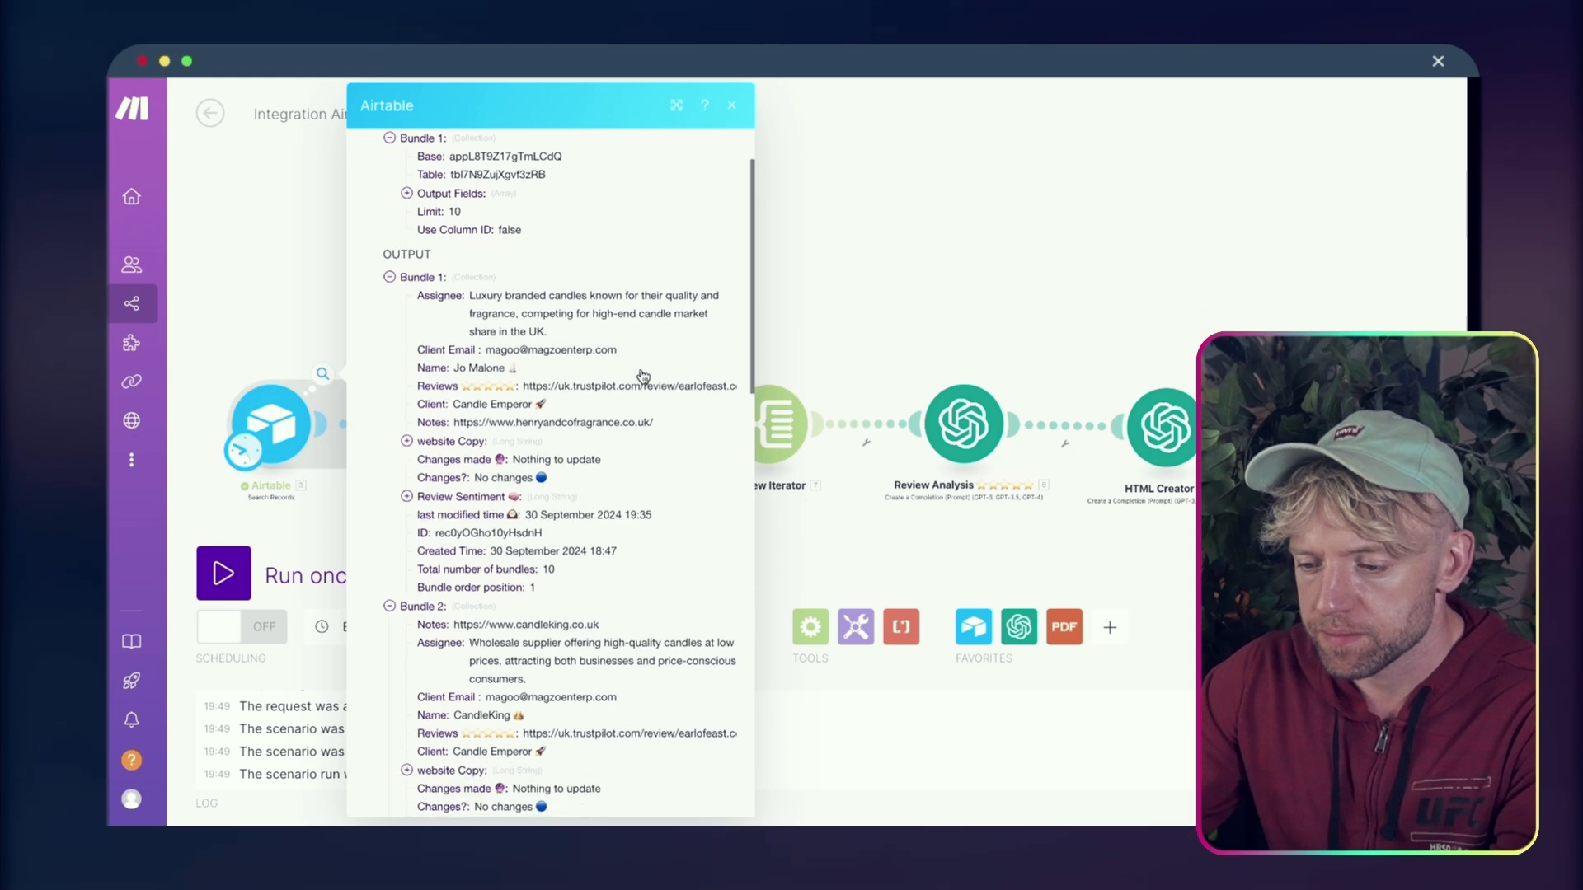
Check which module values can be mapped to PDF.co's output file name and close the settings
drag(852, 239, 516, 187)
click(912, 375)
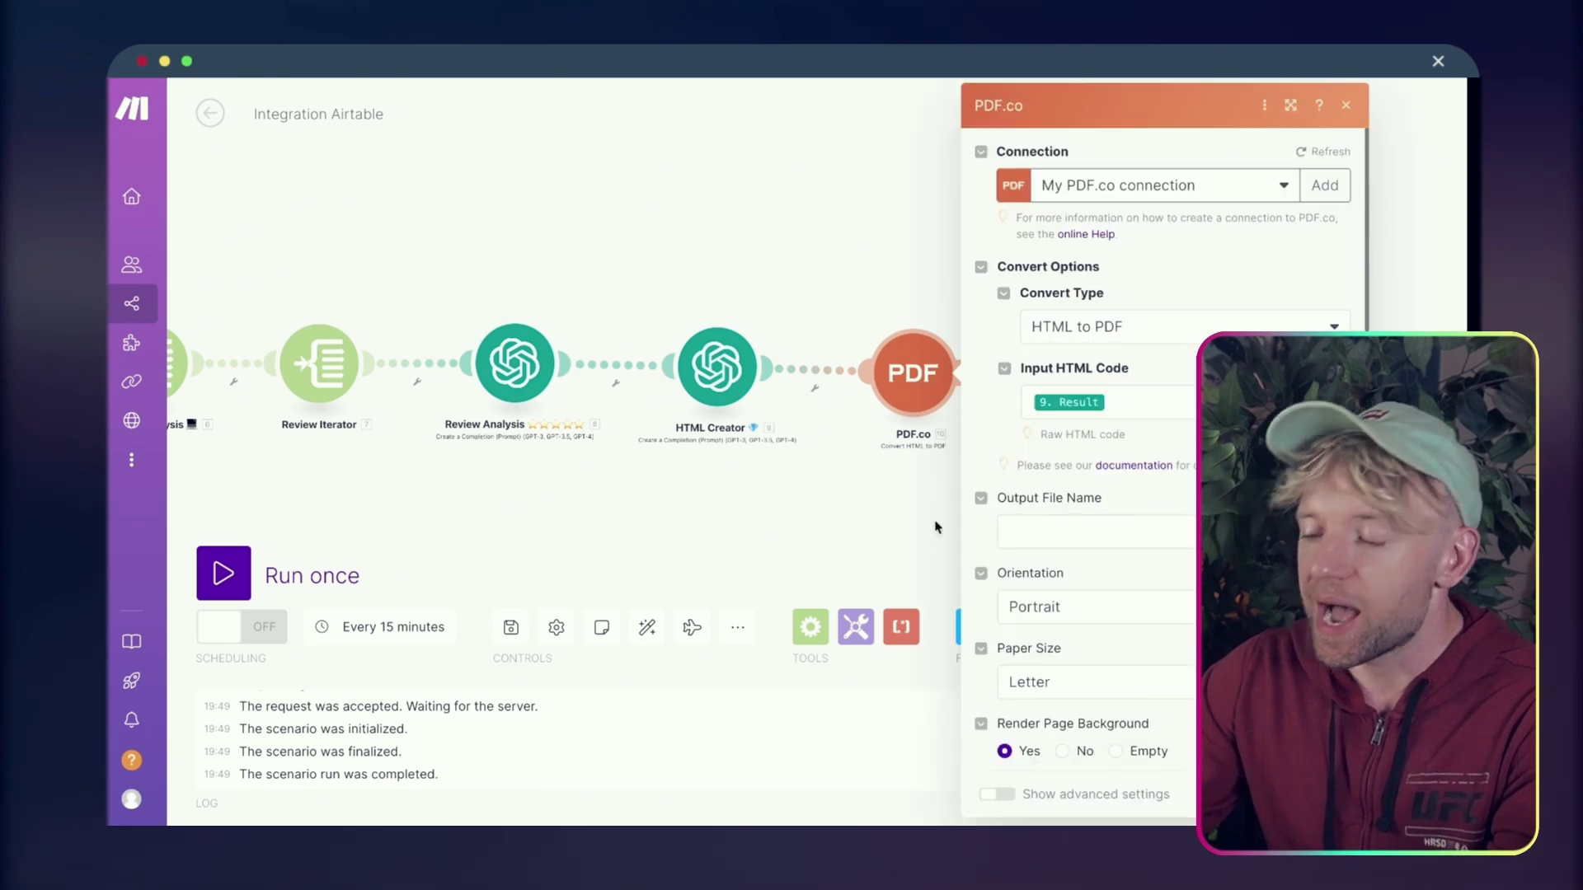
click(1071, 523)
scroll(864, 436, down, 3)
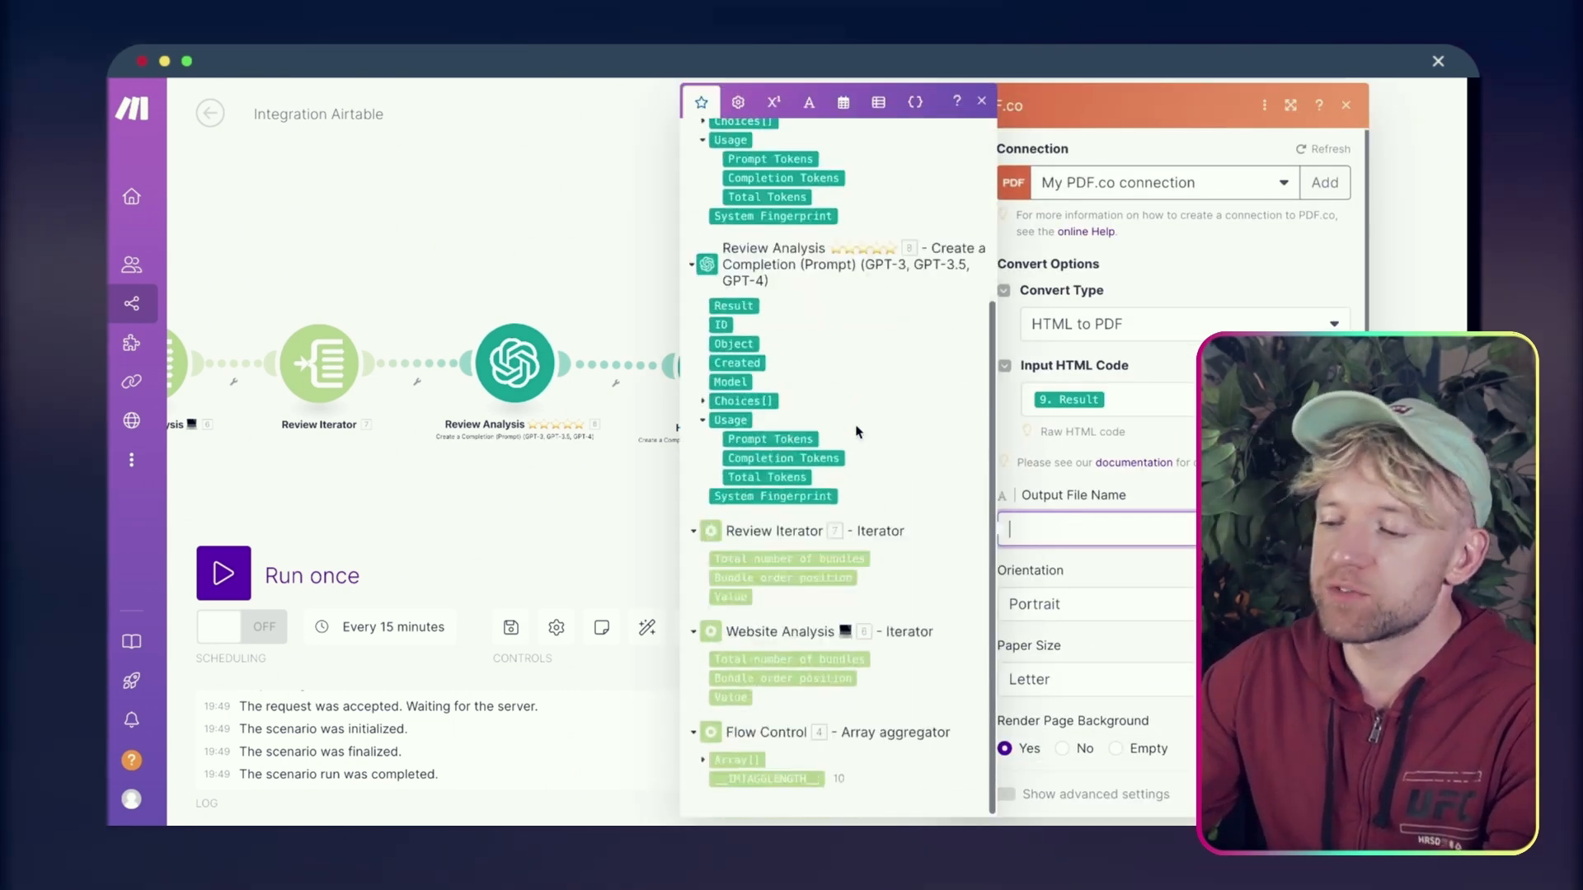
scroll(816, 330, up, 3)
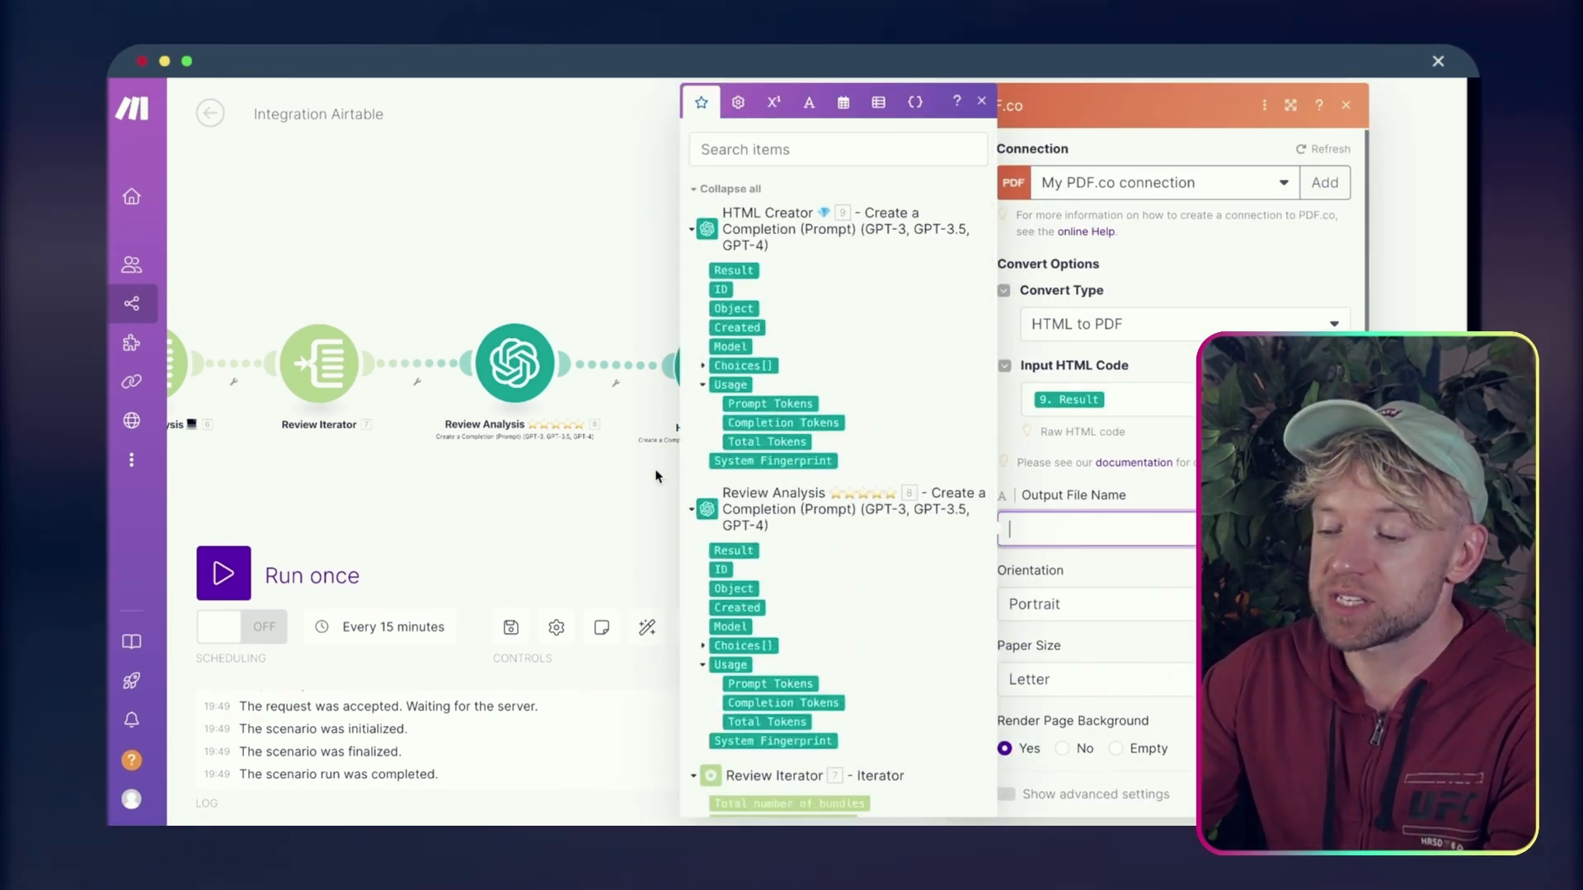
click(541, 547)
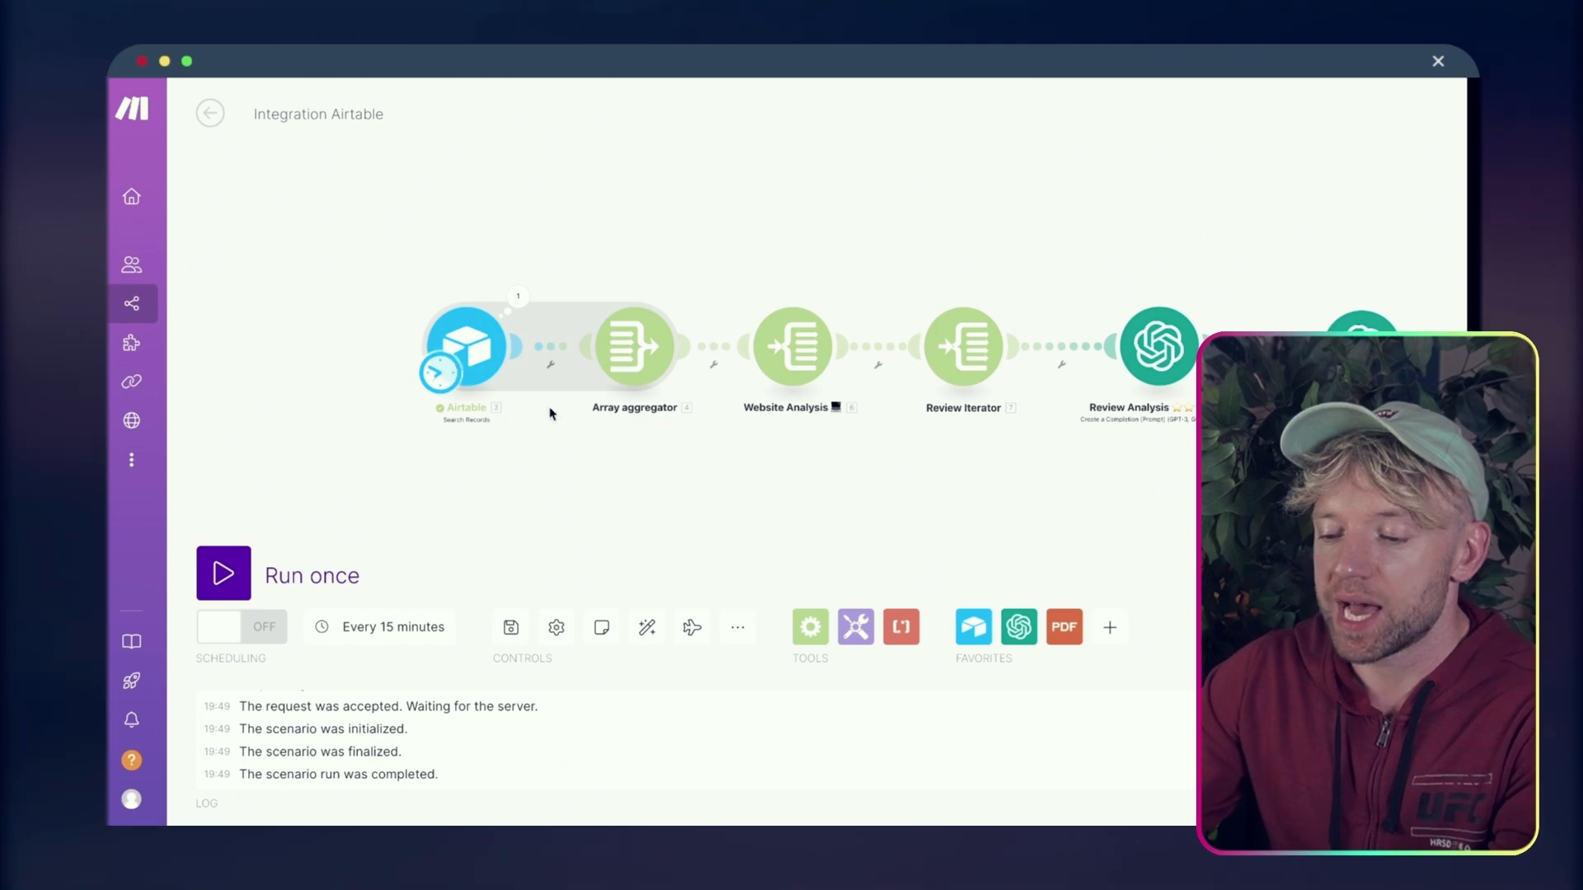
Clone the Airtable Search Records module and connect the copy ahead of the original as the scenario's starting module
right_click(455, 357)
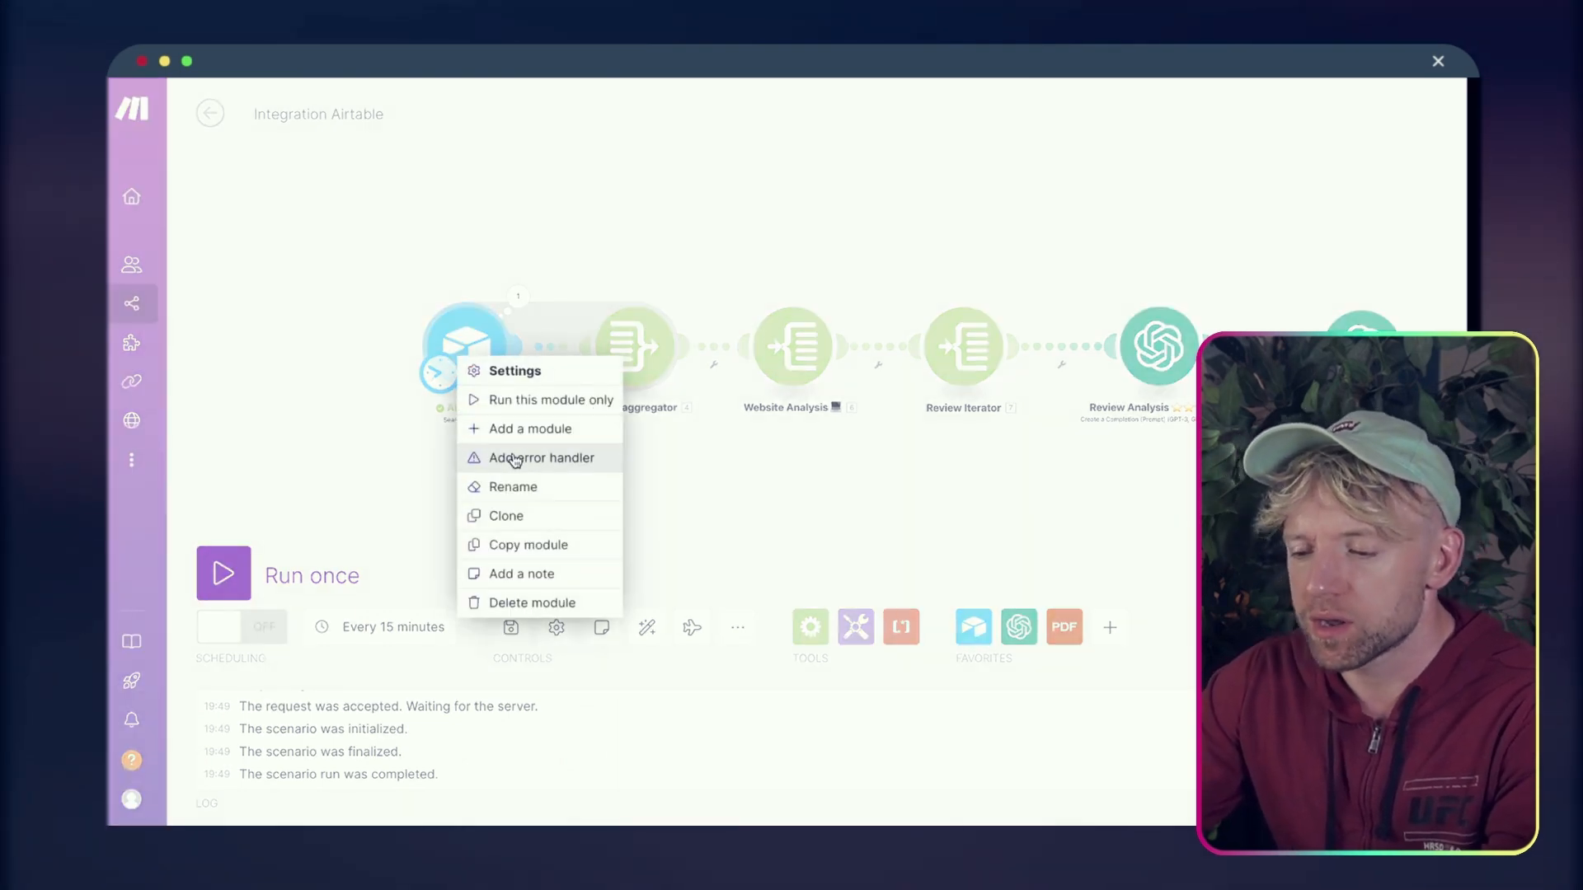
click(505, 516)
click(321, 341)
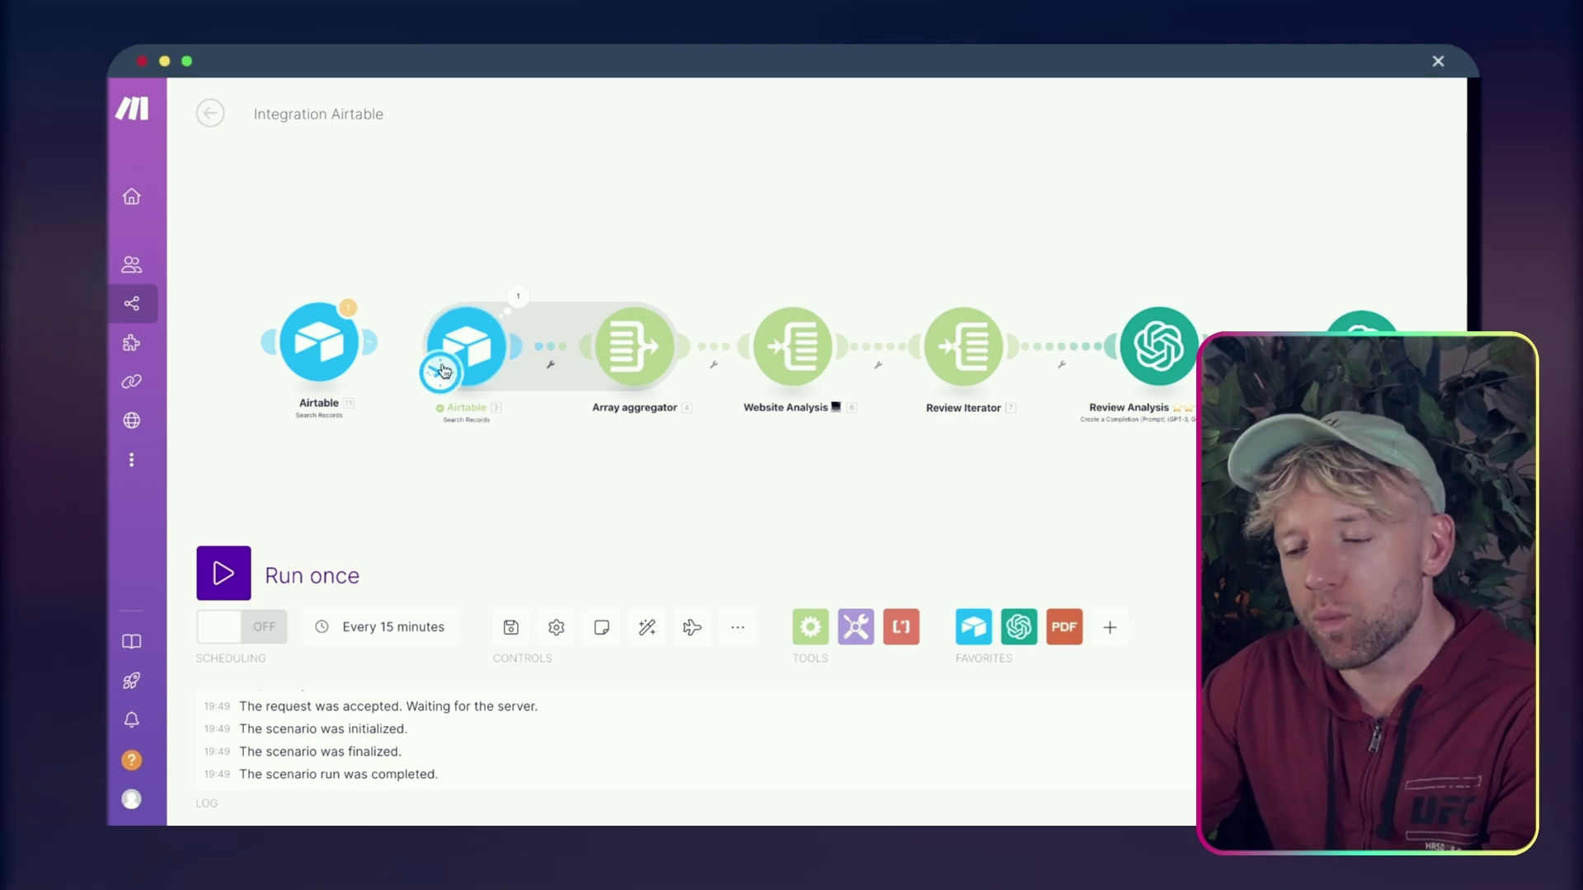
drag(373, 341, 425, 343)
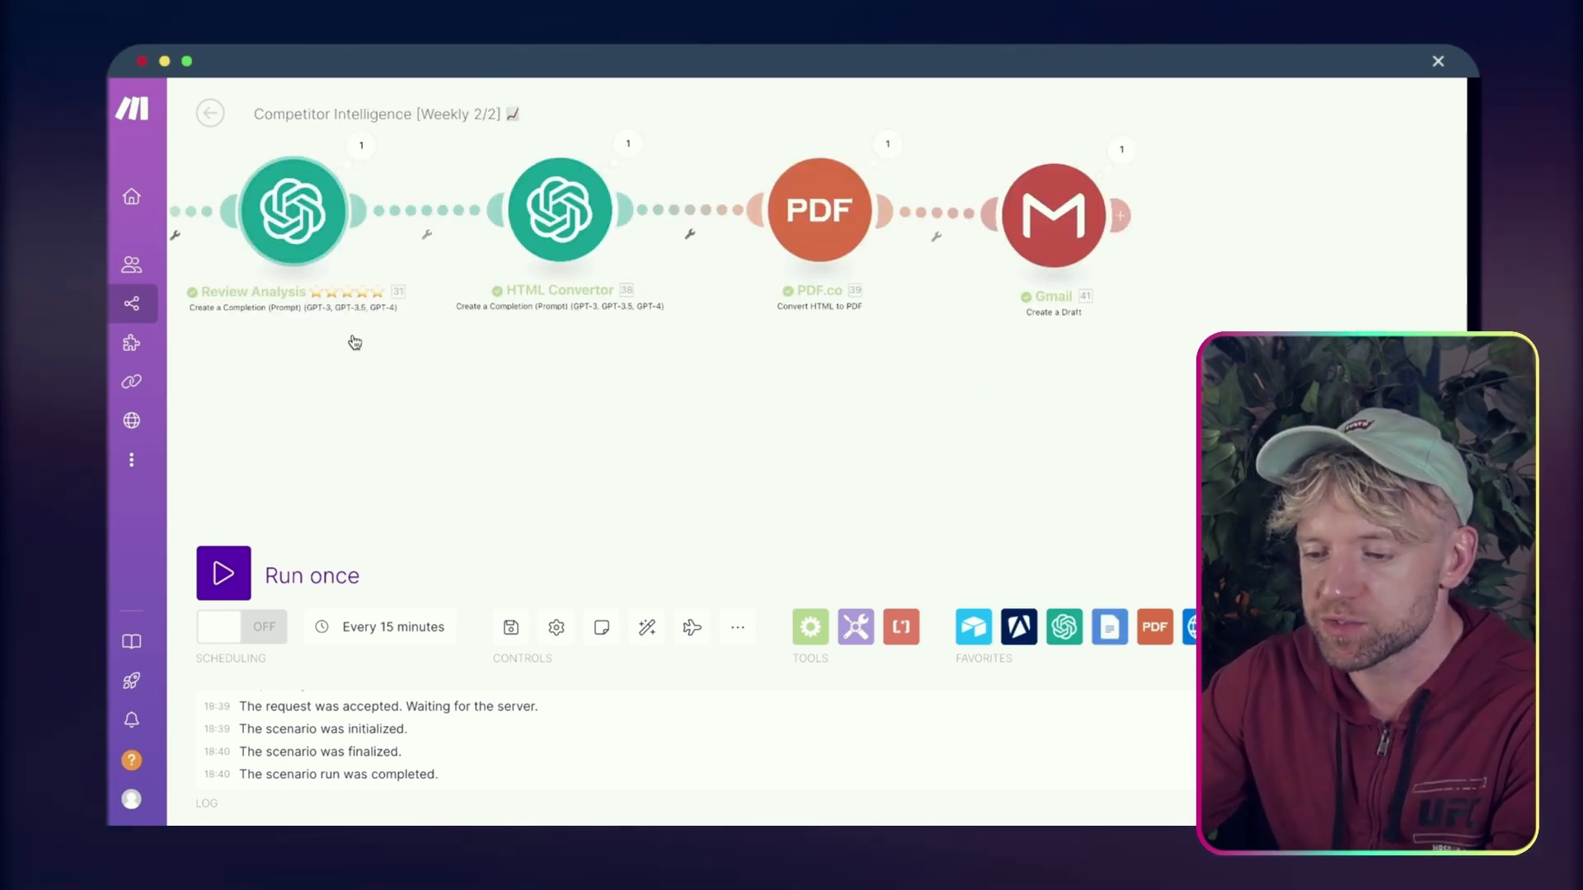
drag(352, 343, 1148, 427)
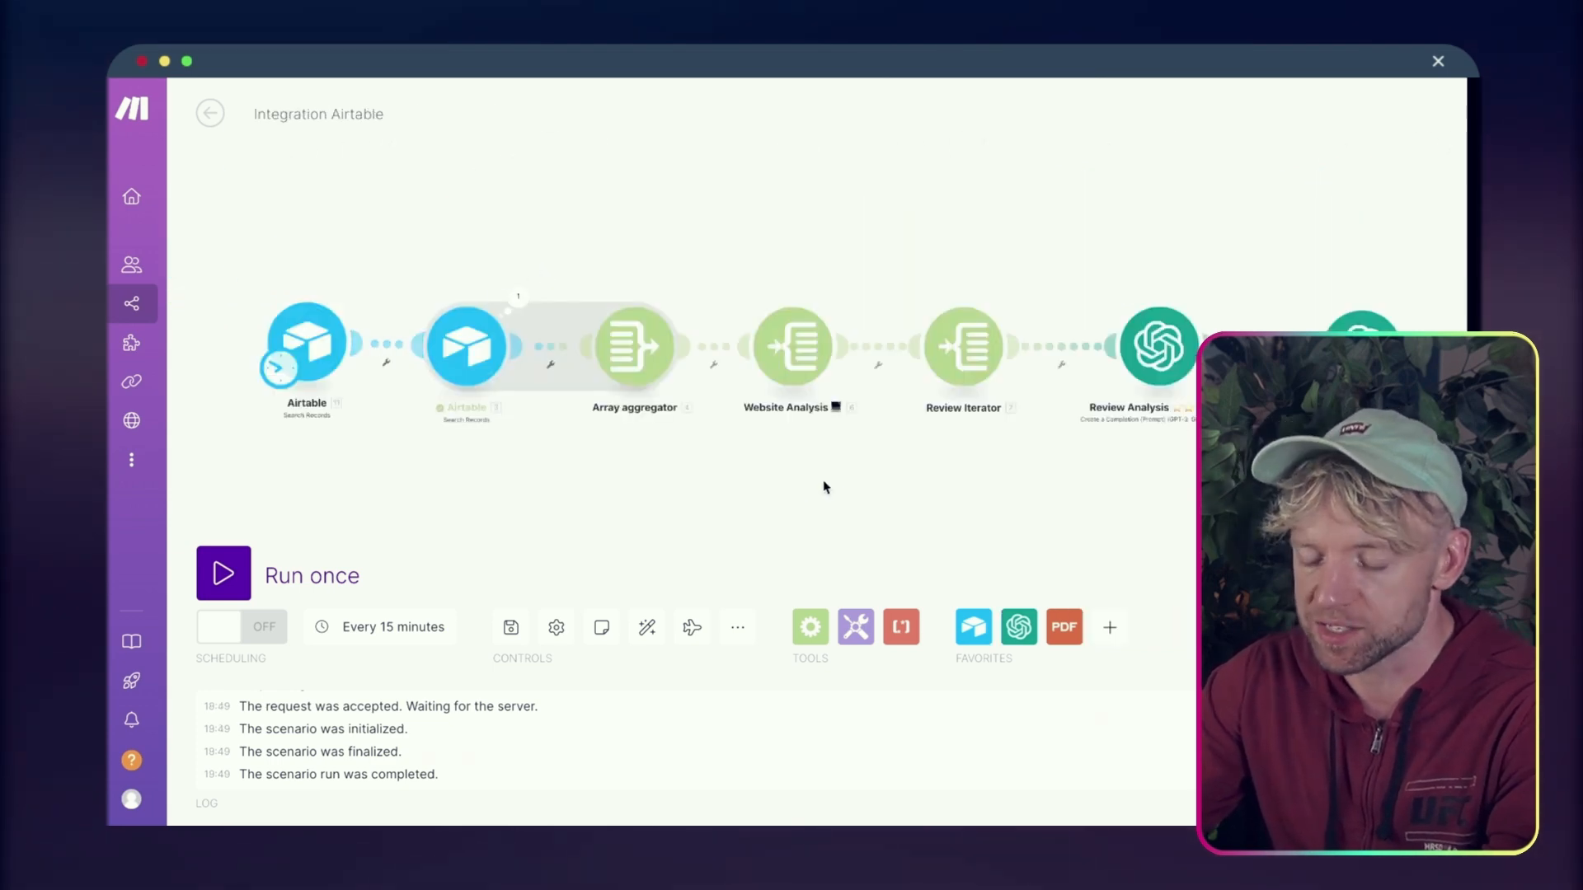
Run only the new first Airtable module and examine the records in its output
drag(805, 484, 697, 477)
right_click(251, 353)
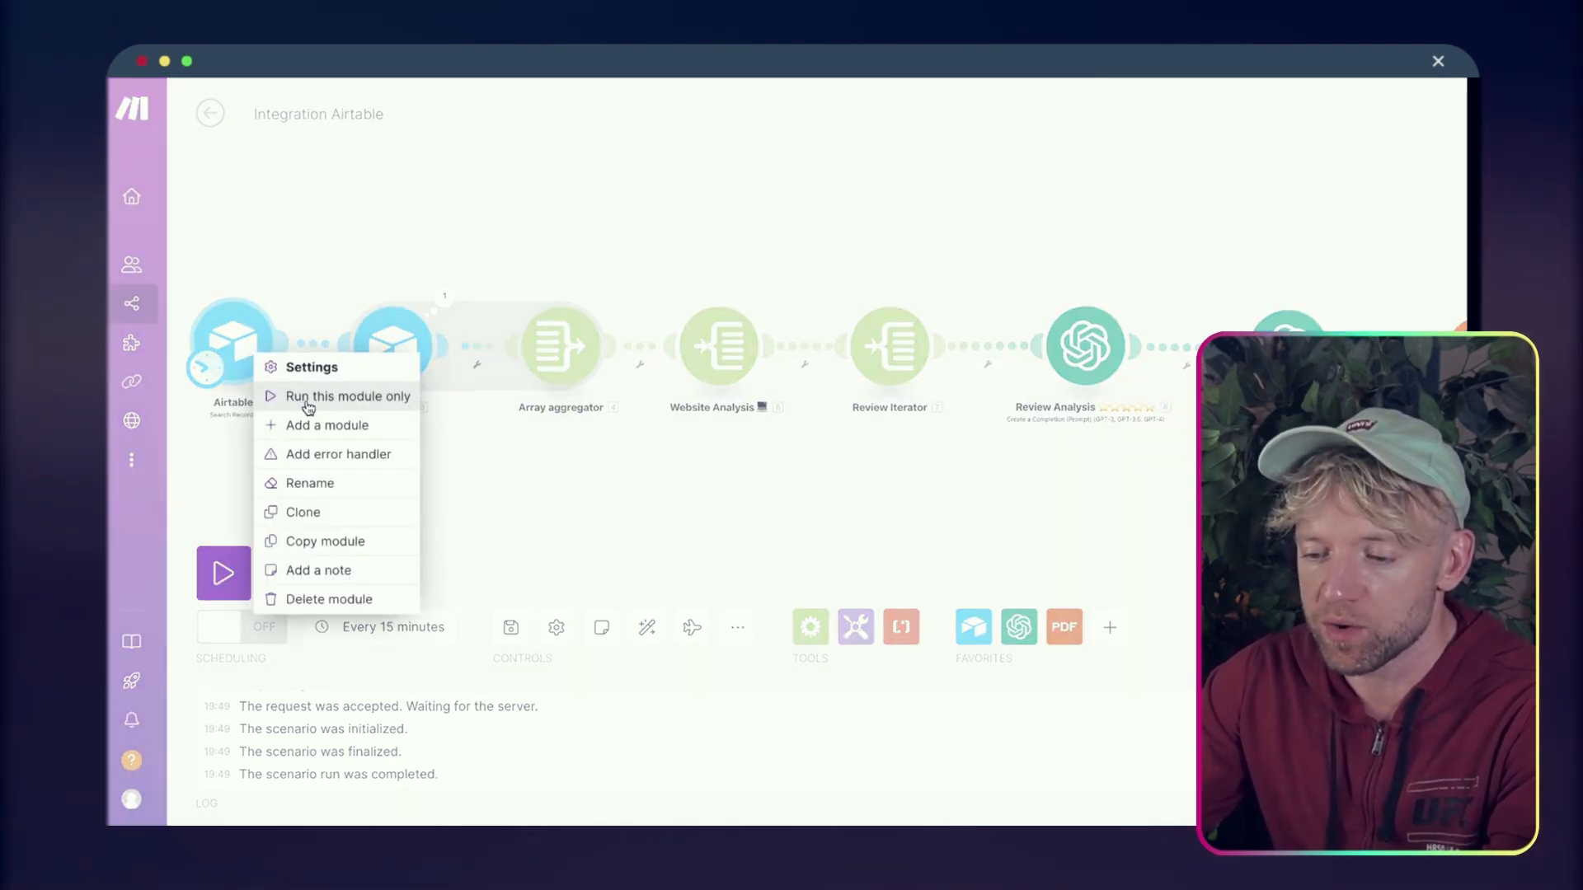
click(330, 394)
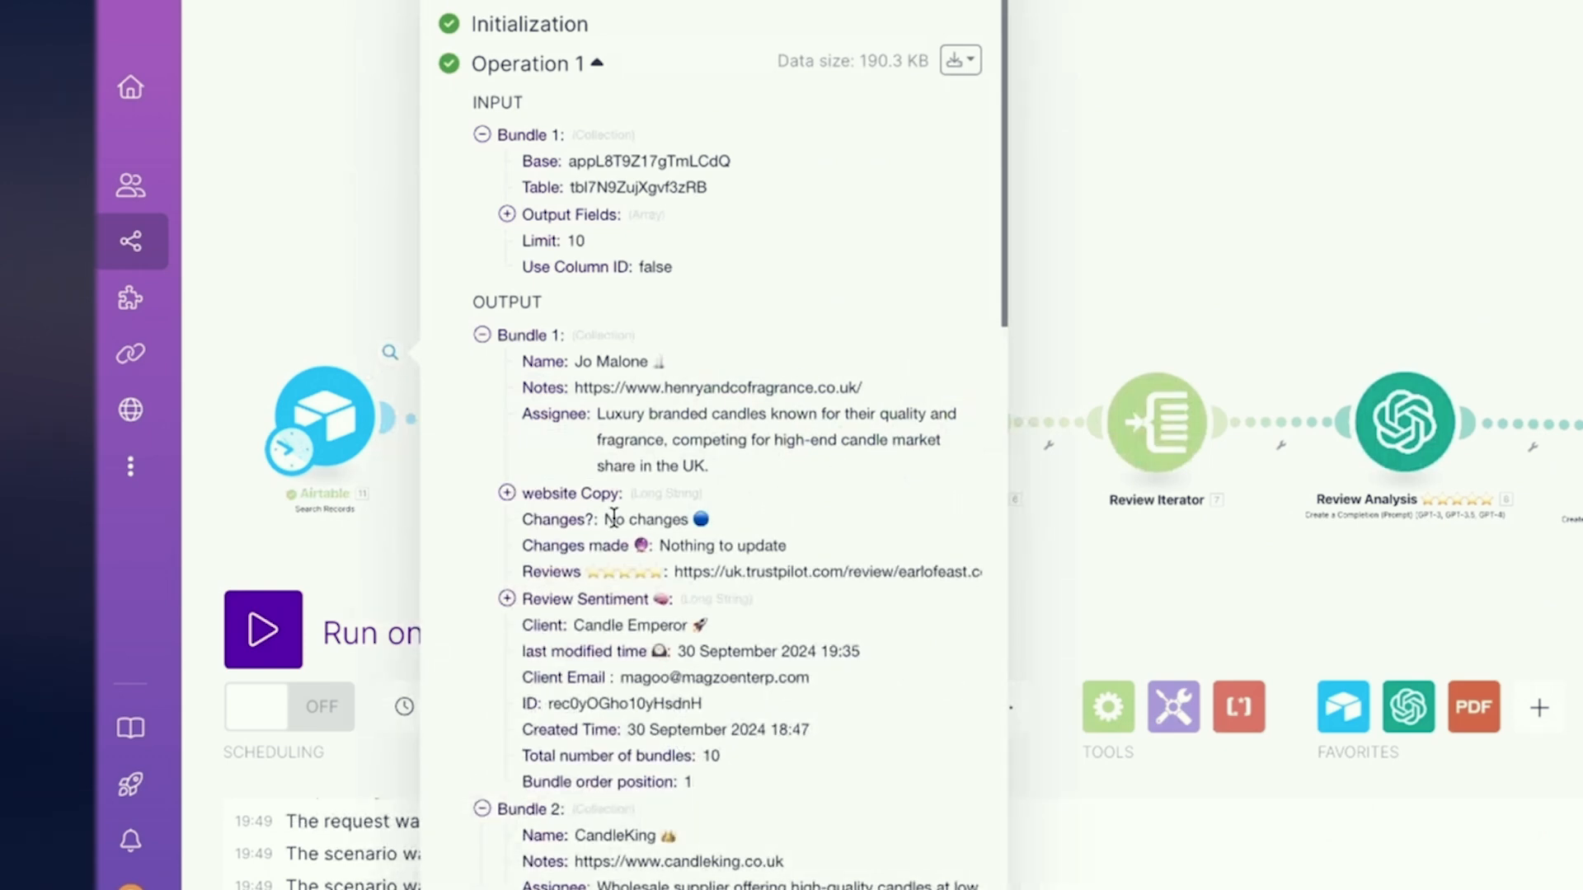
Set PDF.co's output file name to the Airtable Client value followed by the last modified time in parentheses
scroll(537, 462, down, 10)
click(1185, 245)
drag(1184, 245, 877, 206)
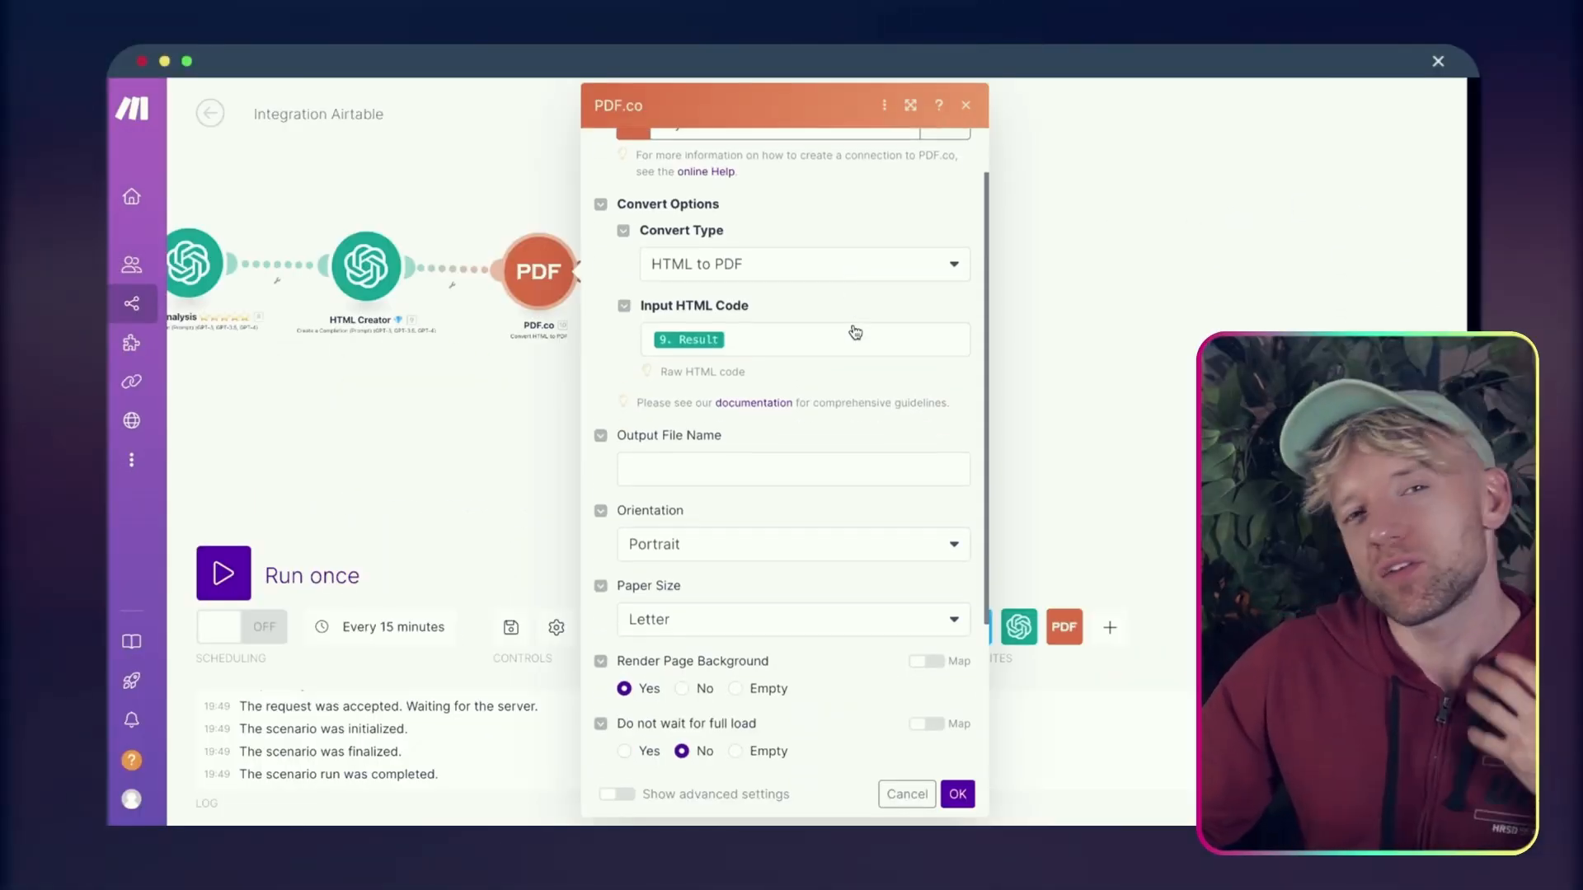
scroll(853, 330, down, 1)
click(725, 426)
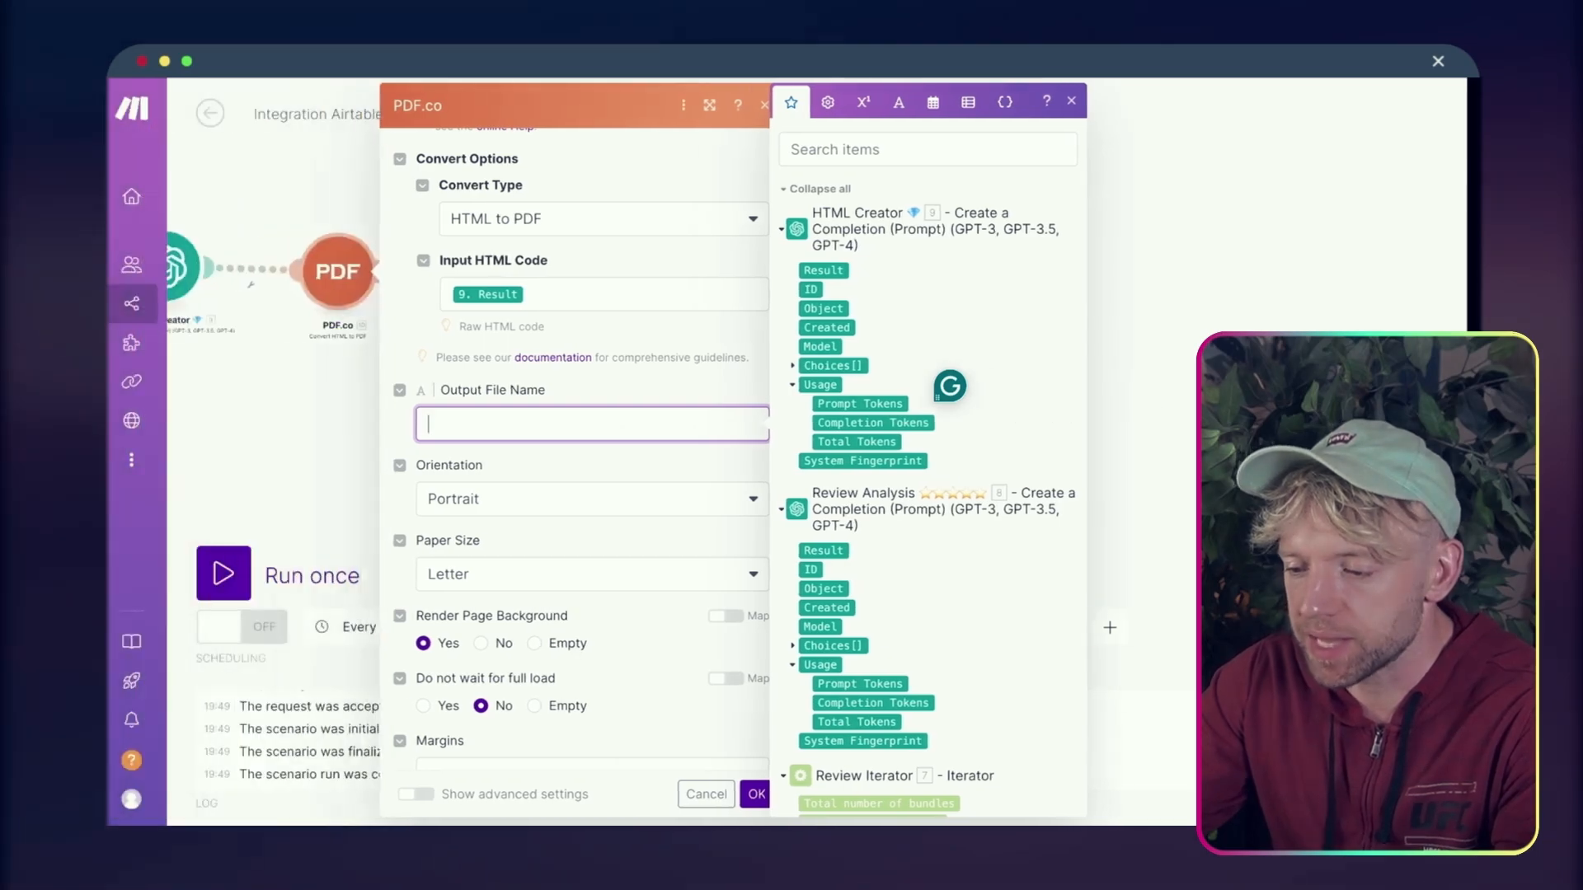
scroll(793, 513, down, 5)
scroll(670, 521, down, 4)
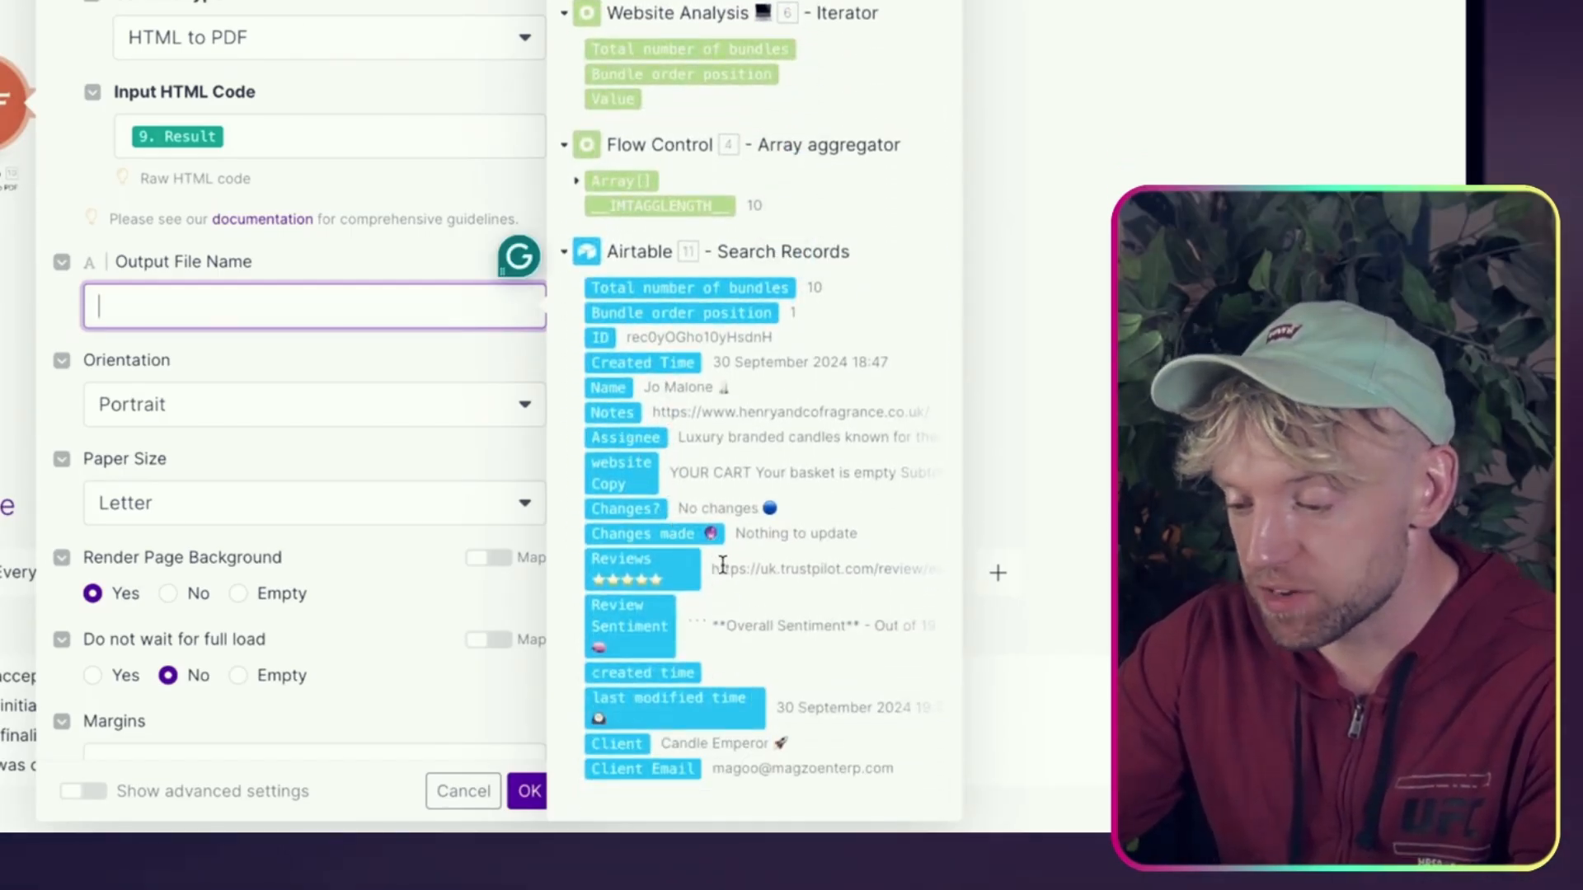
click(623, 745)
text(()
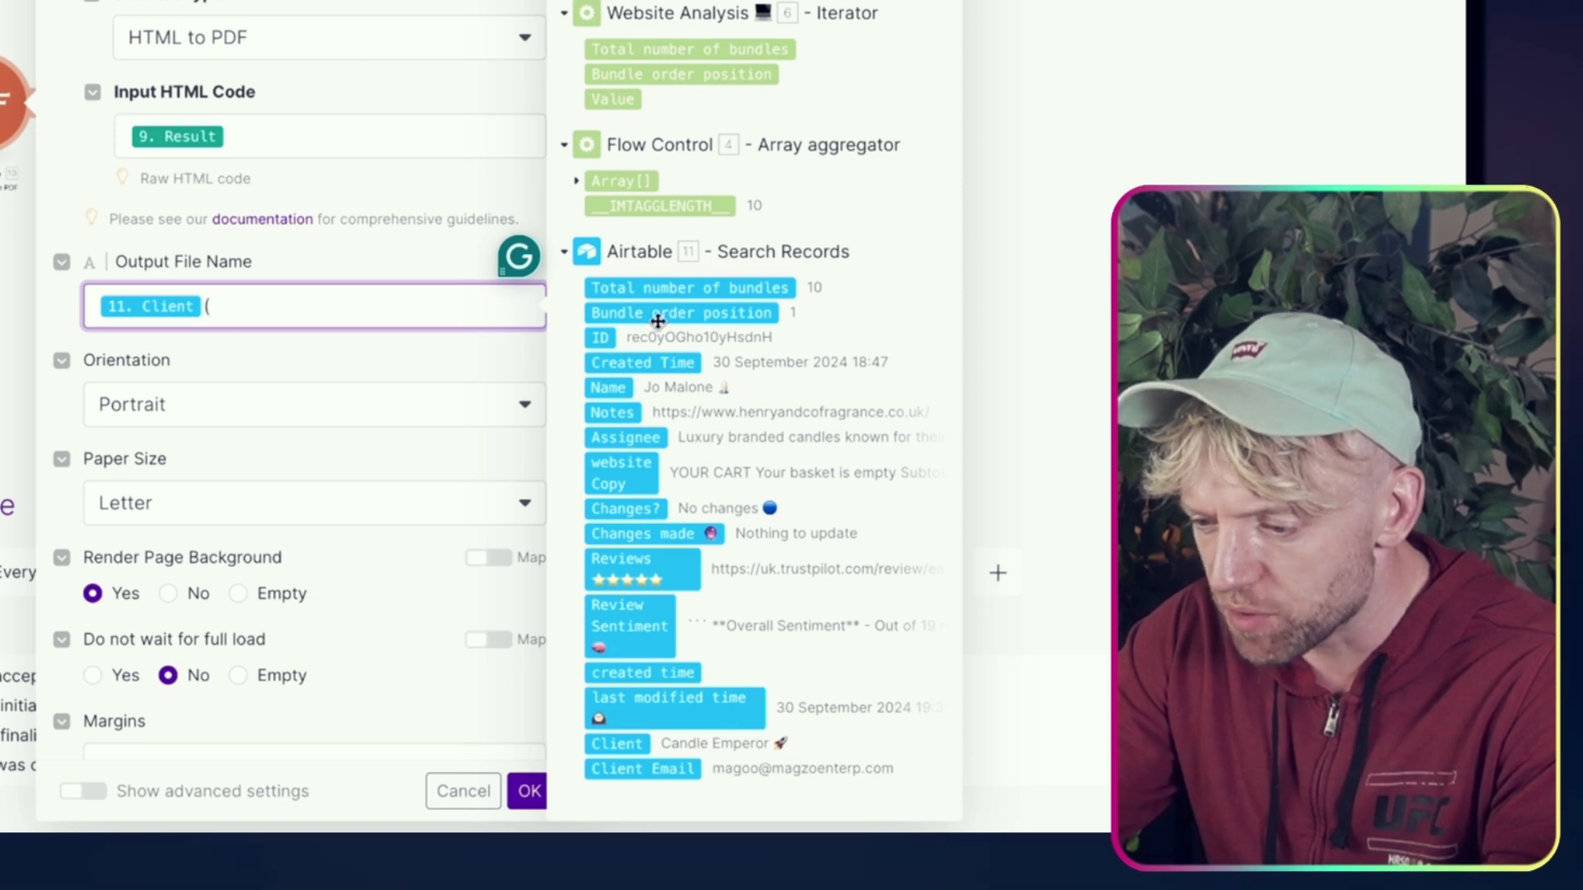
click(699, 701)
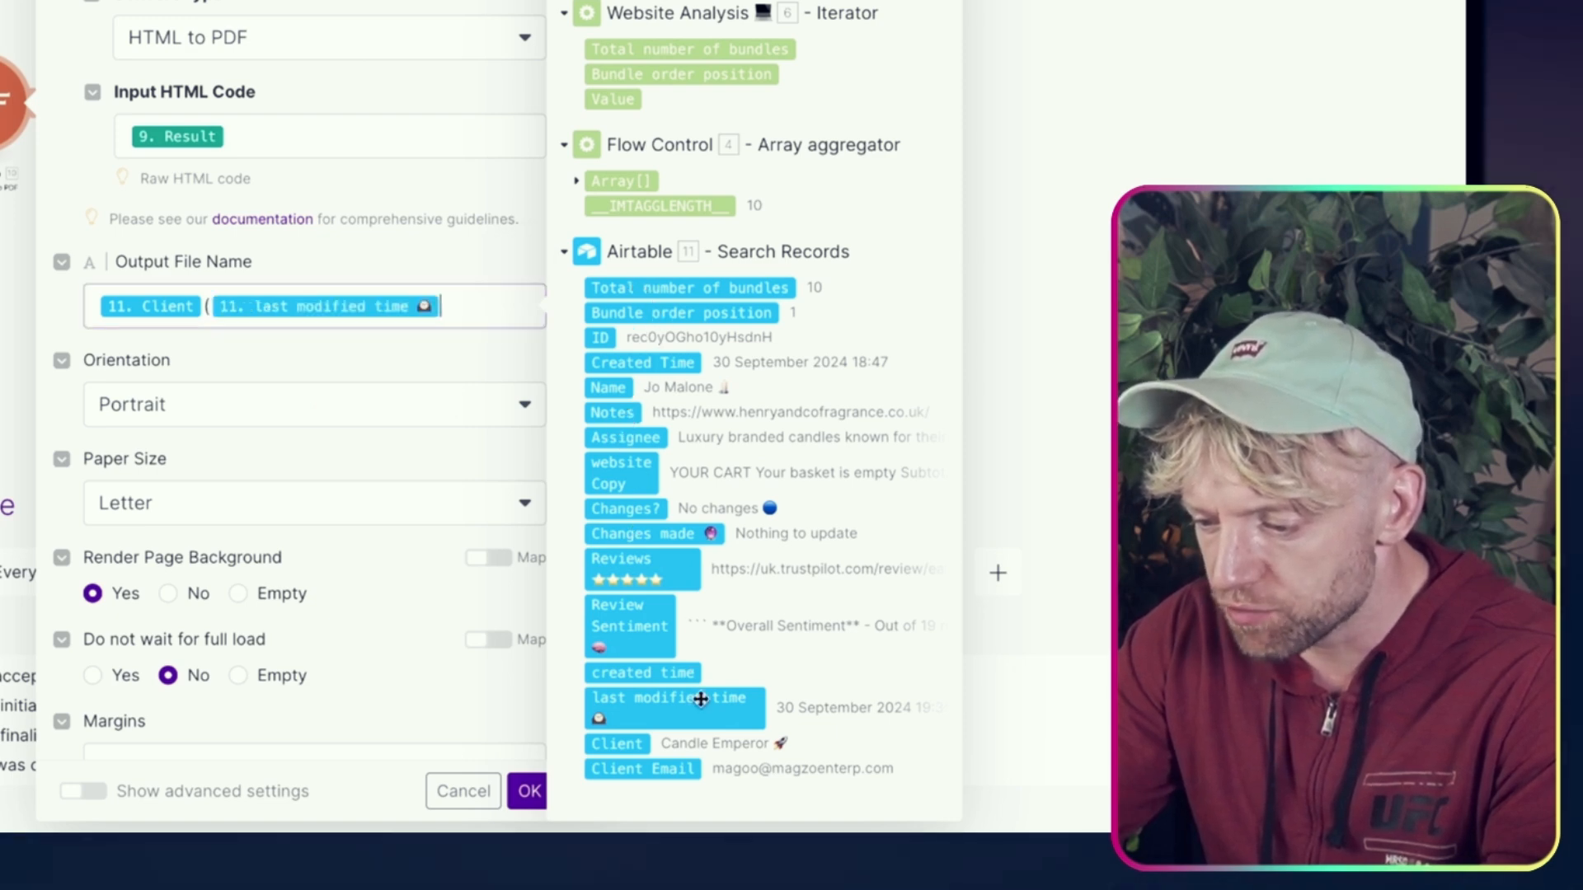
text())
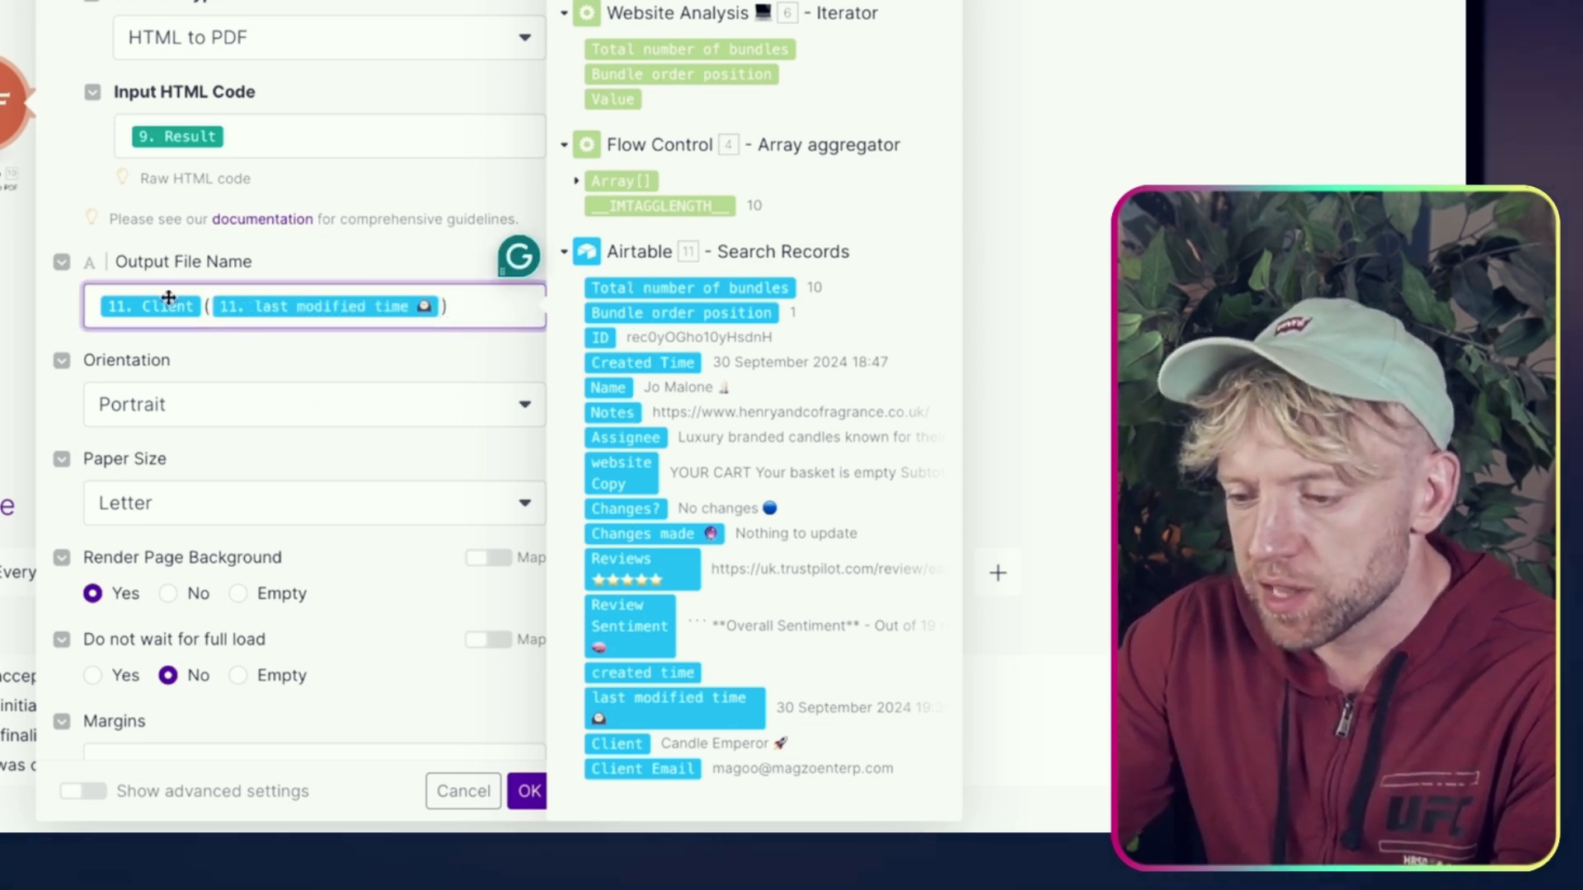
Review PDF.co's remaining page and export options and save the module settings
scroll(314, 300, down, 3)
scroll(320, 387, down, 1)
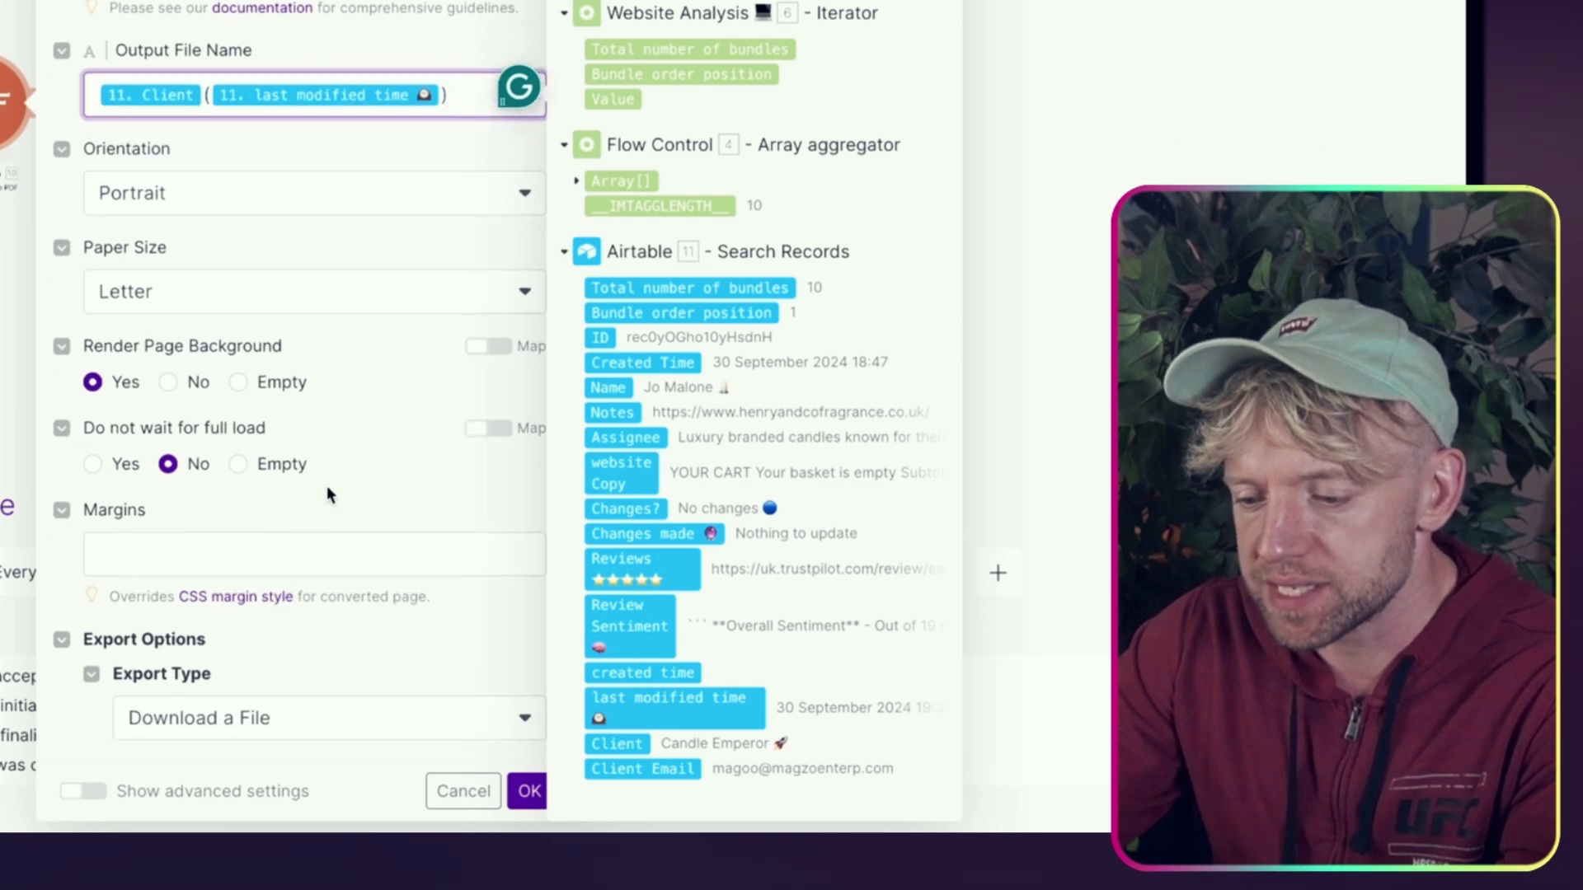
click(293, 550)
click(357, 515)
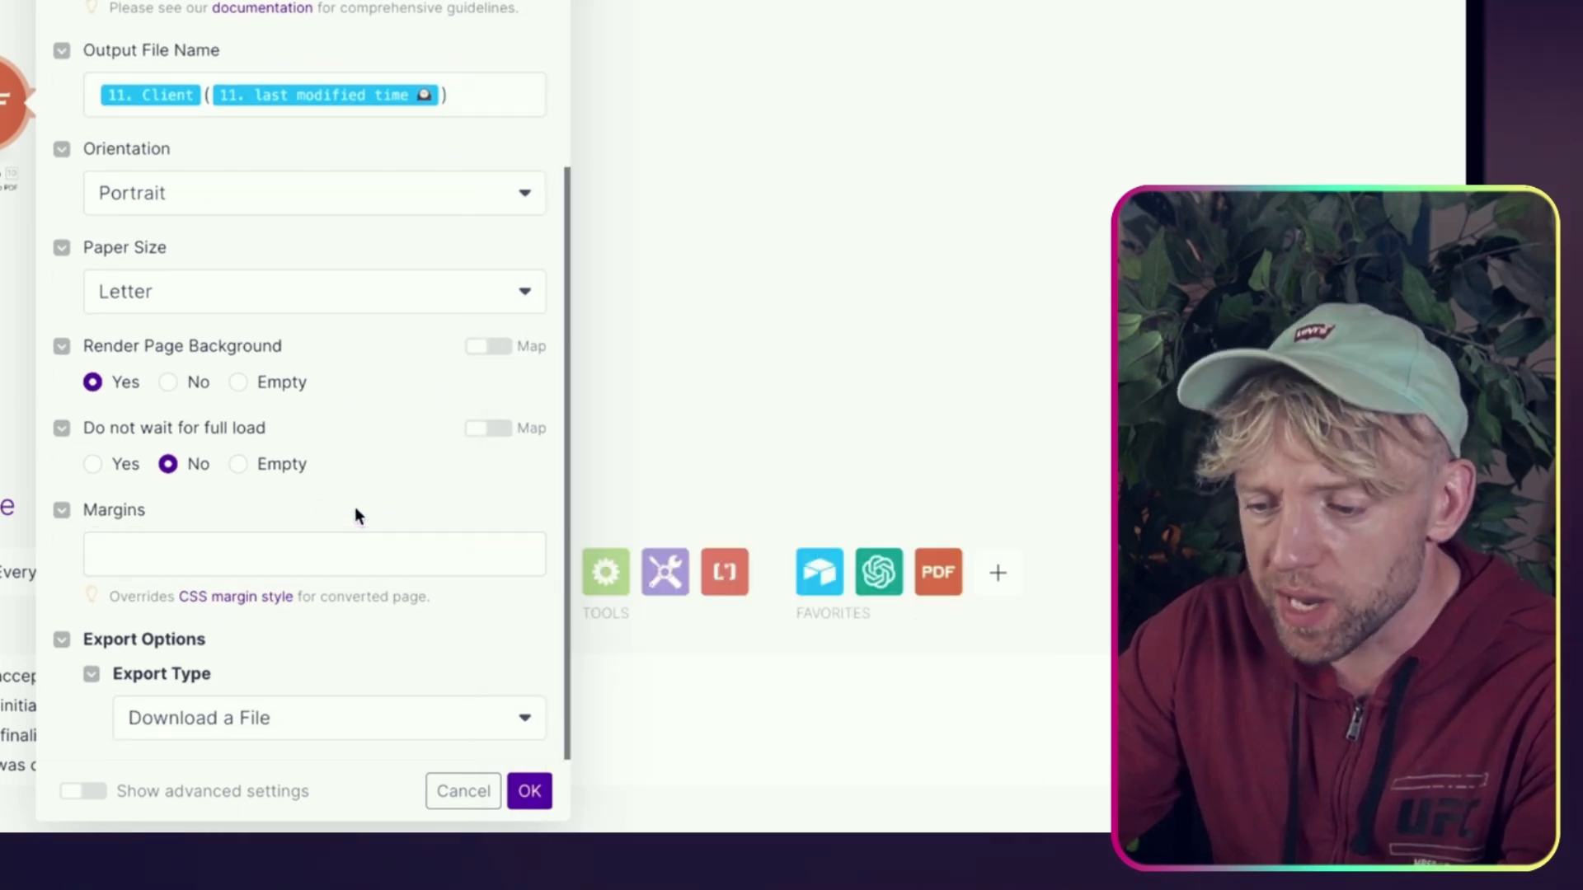
scroll(417, 417, up, 2)
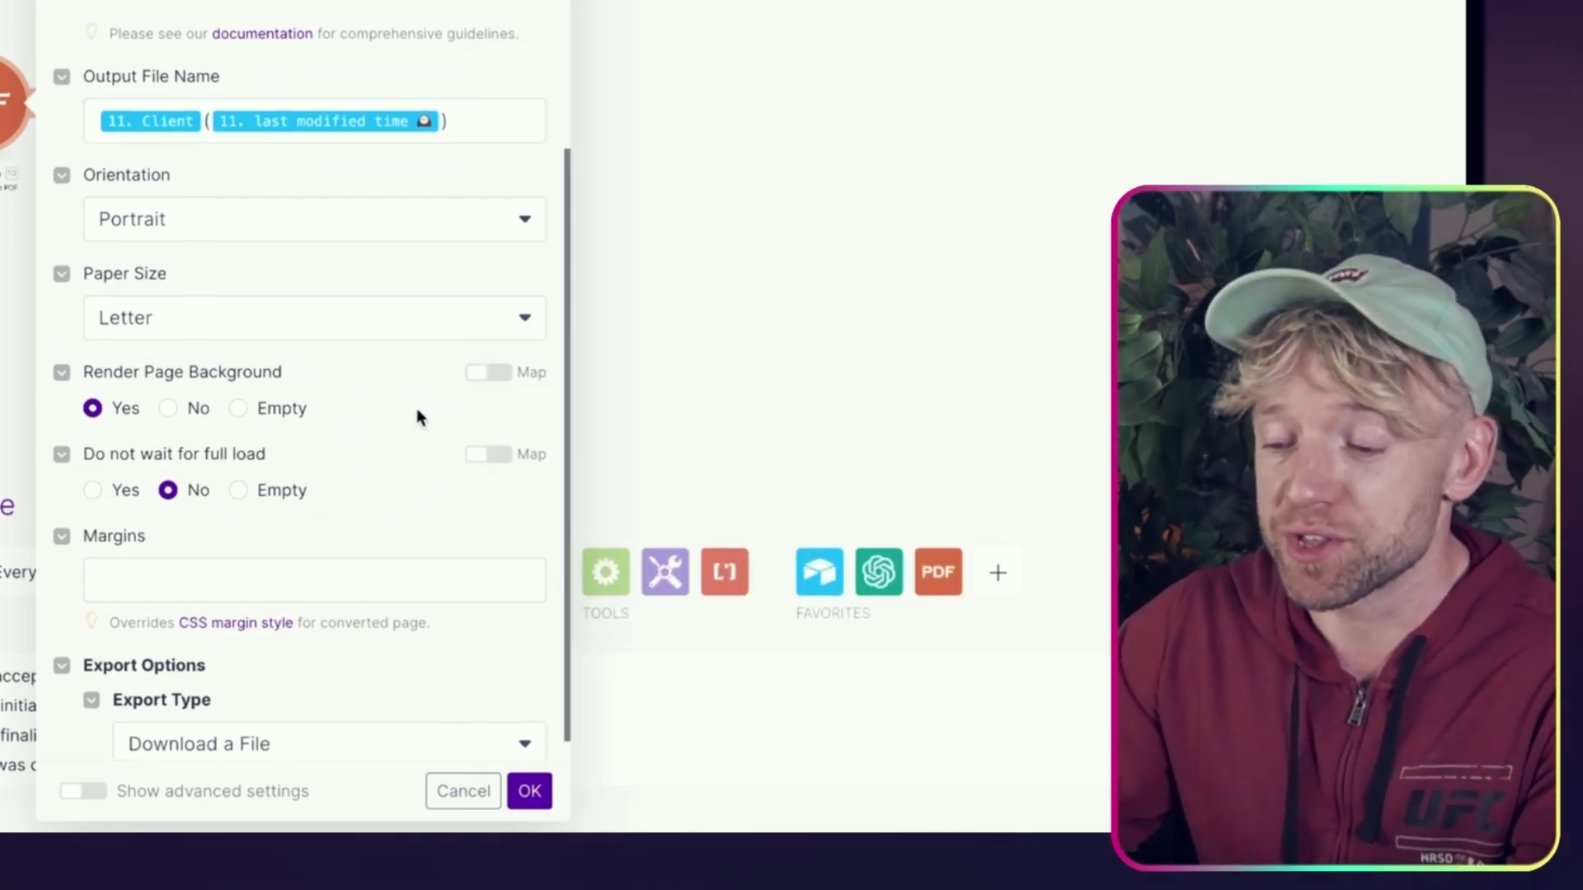
click(529, 792)
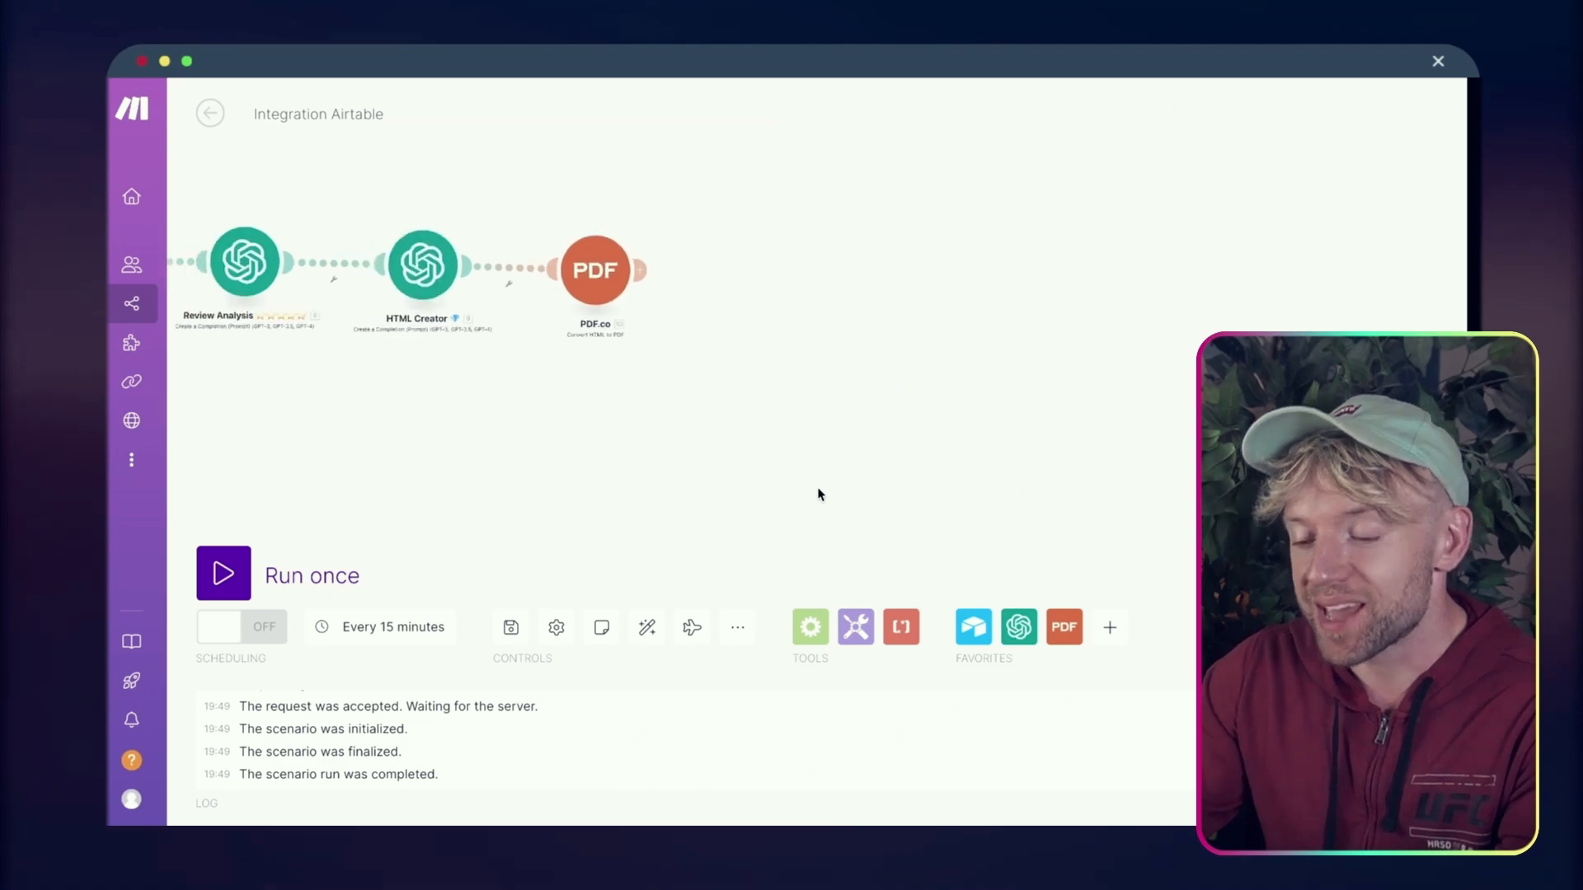
Add a Gmail Create a Draft module after the PDF.co module
click(659, 270)
text(g)
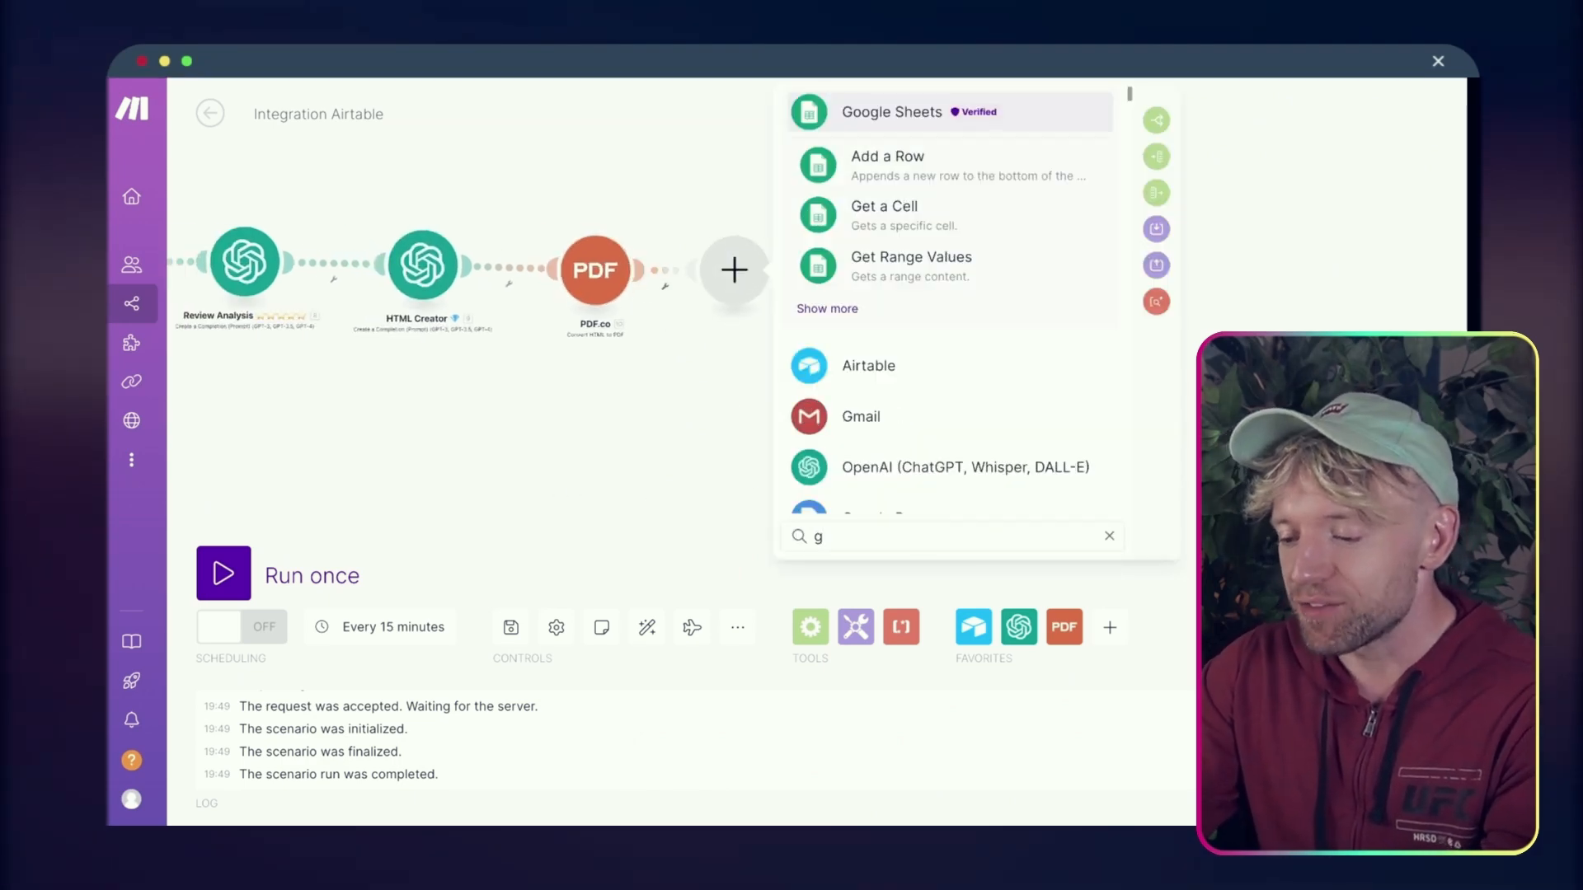
click(904, 439)
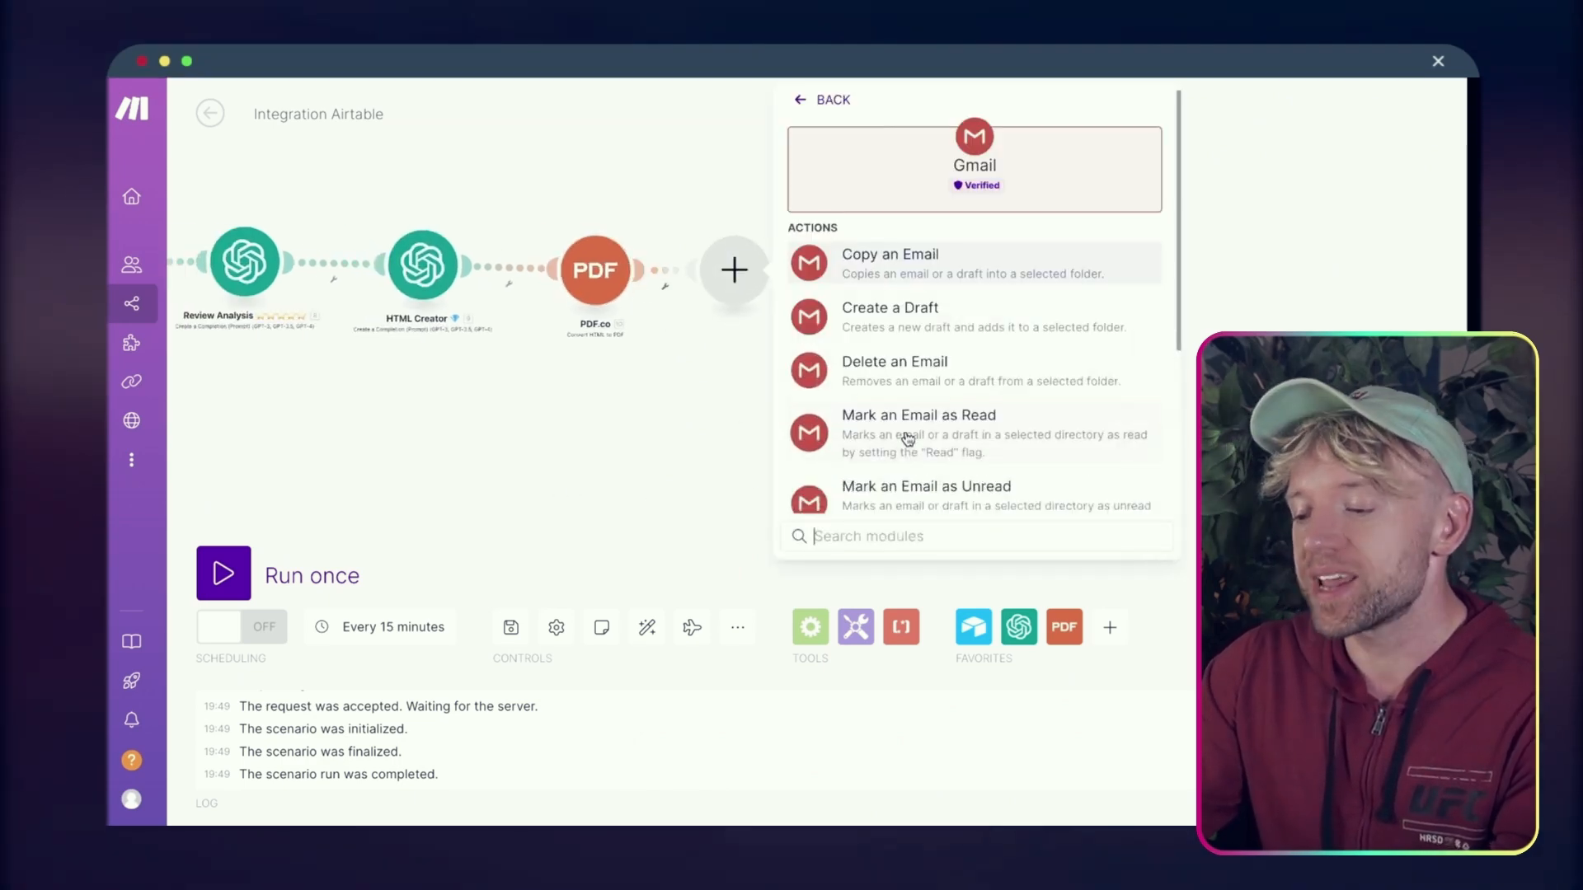
click(806, 318)
Copy the HTML email content from the Gmail module in the Competitor Intelligence [Weekly 2/2] scenario
drag(505, 264, 539, 264)
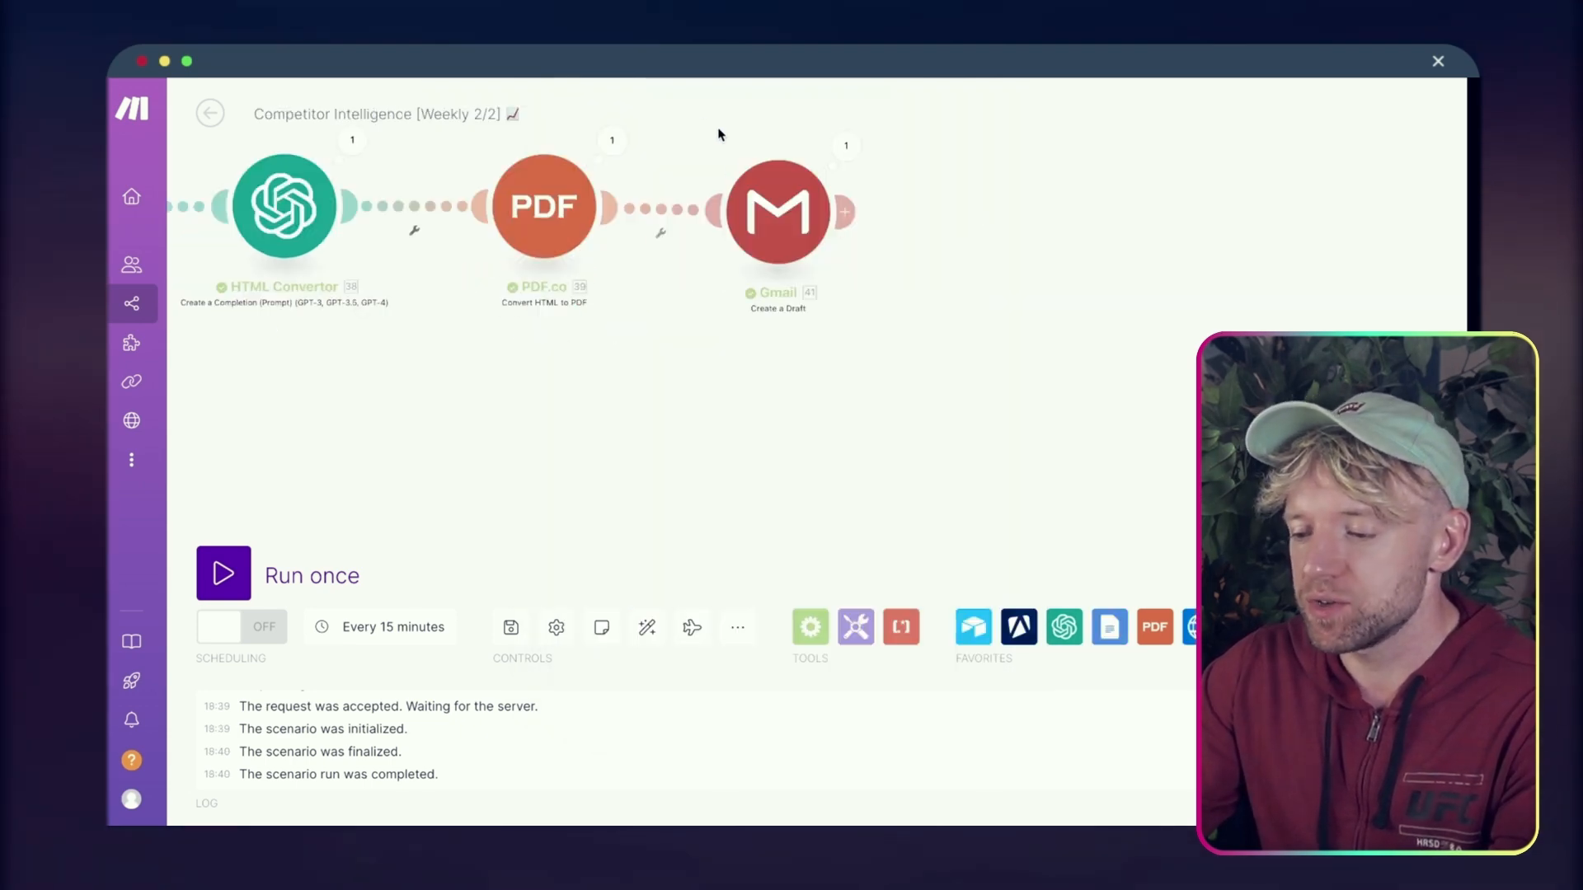
click(787, 223)
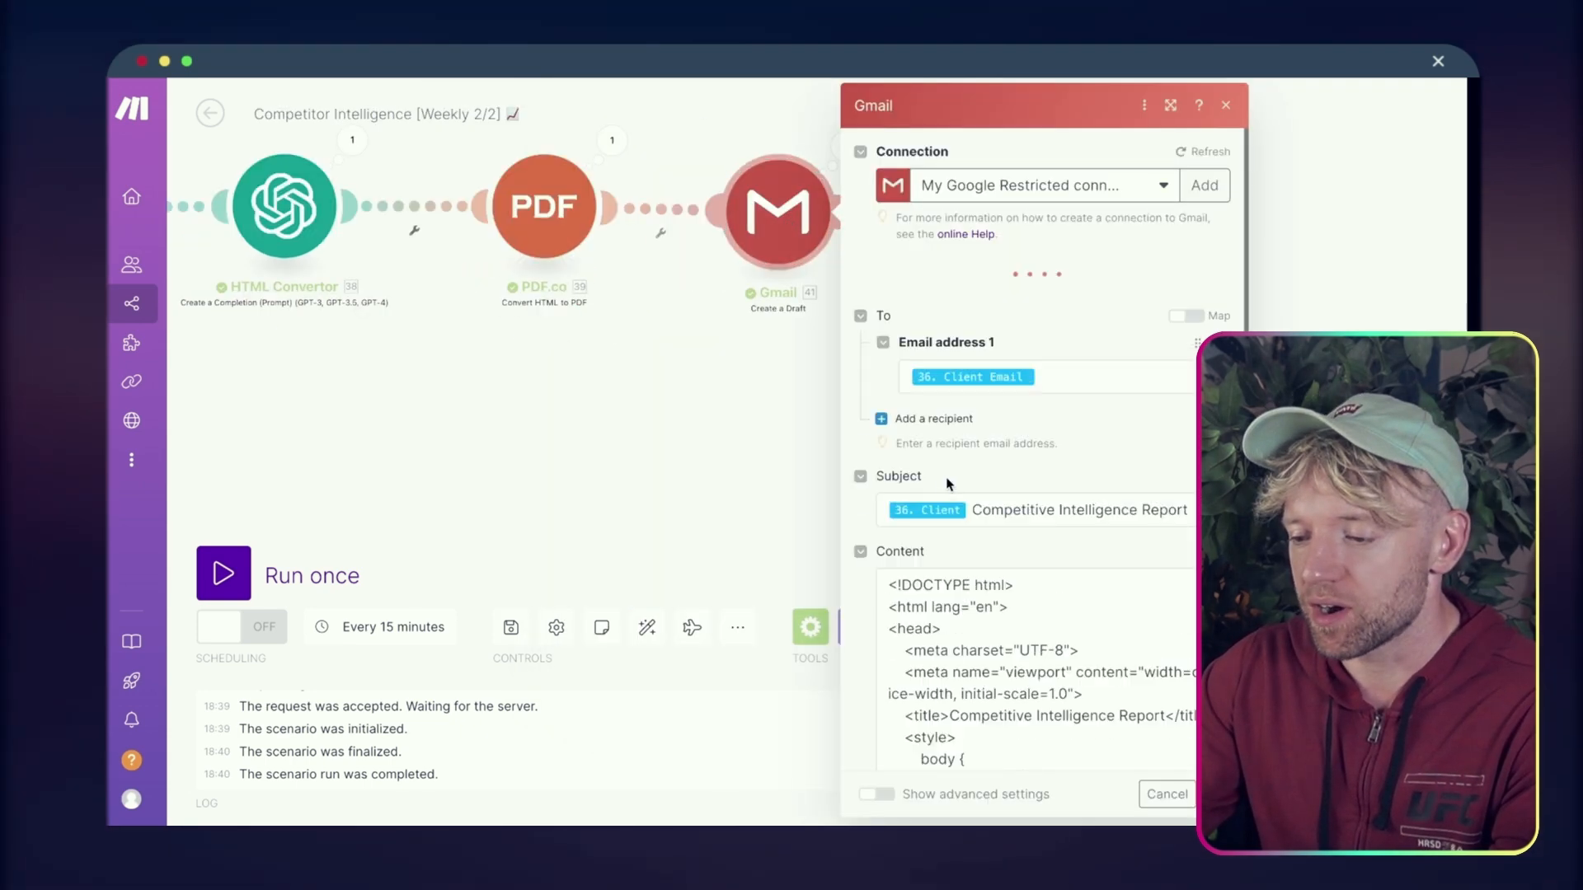
scroll(982, 600, down, 15)
click(1016, 421)
key(ctrl+a)
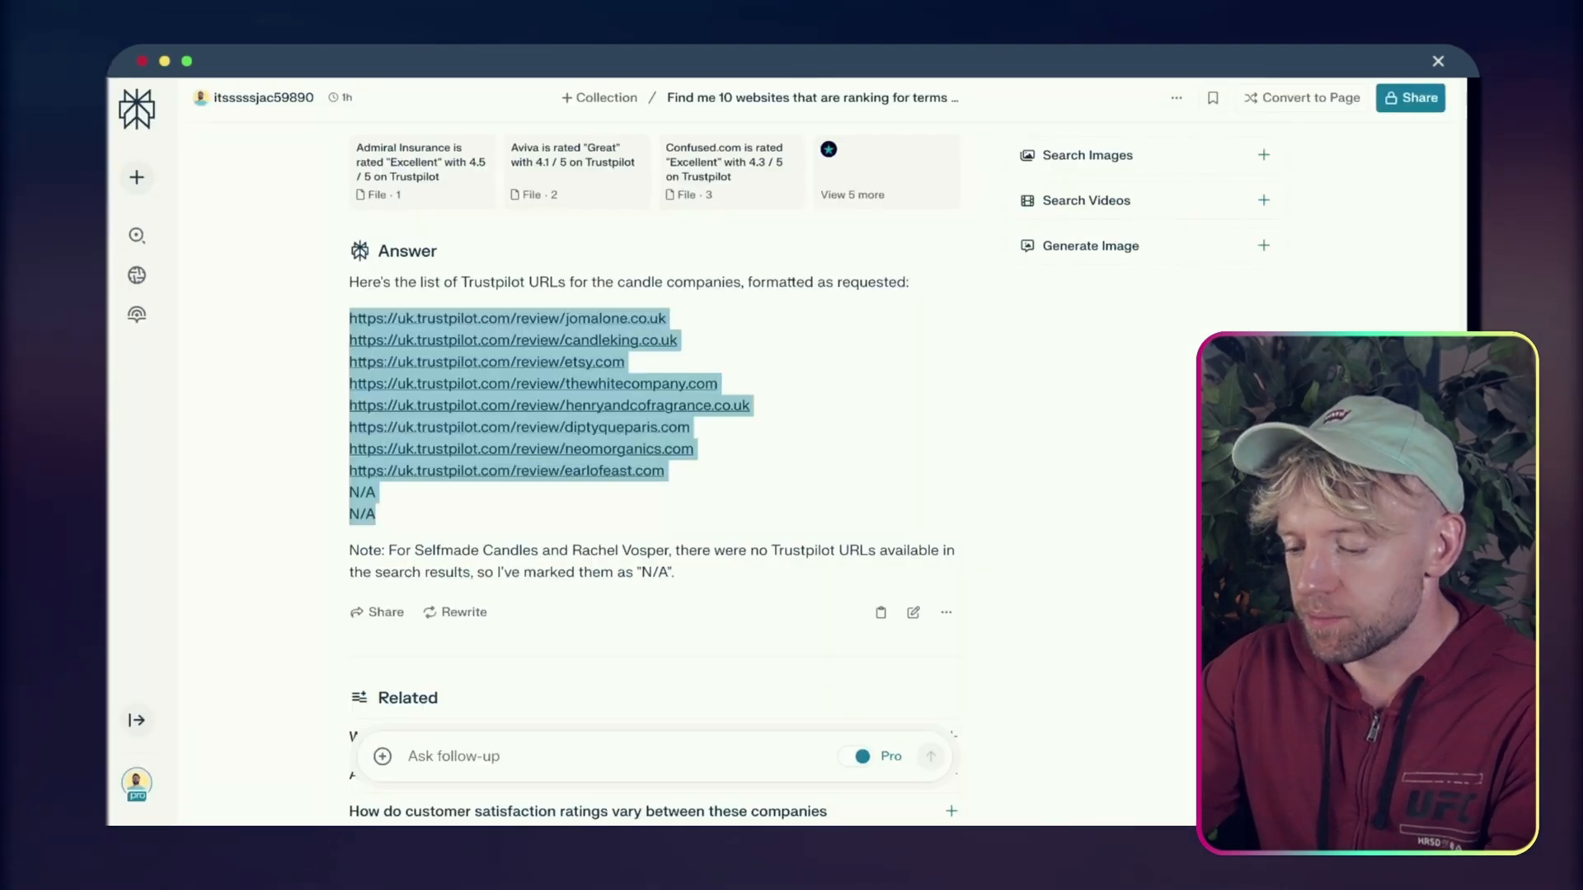
Open Code Beautify's HTML Viewer in the browser and paste the copied email HTML for a preview
key(super+l)
text(html v)
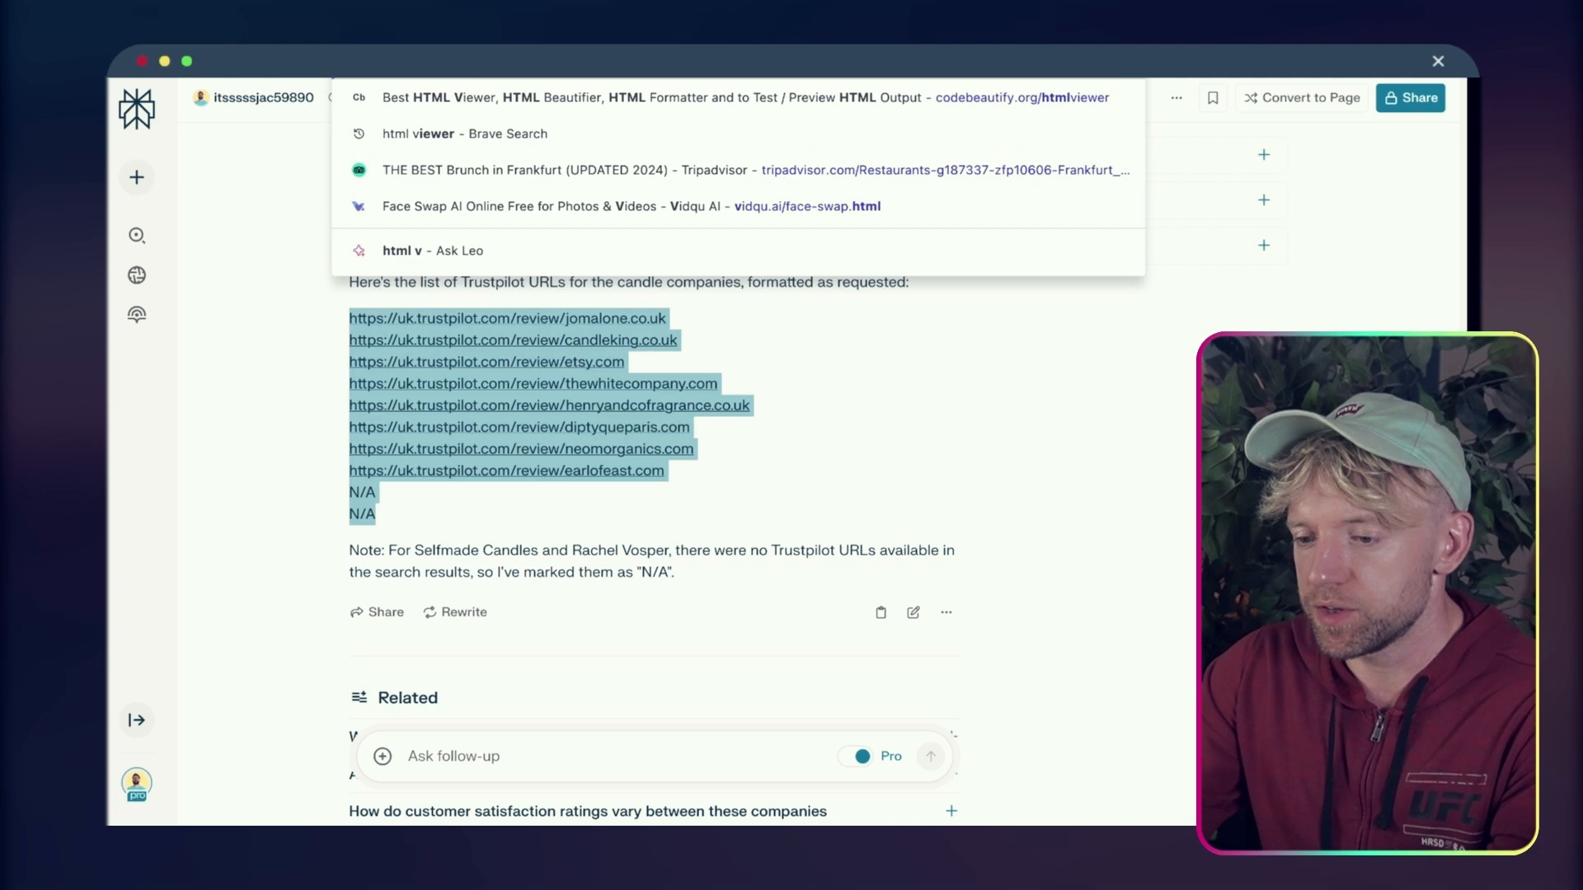
key(Down)
key(Return)
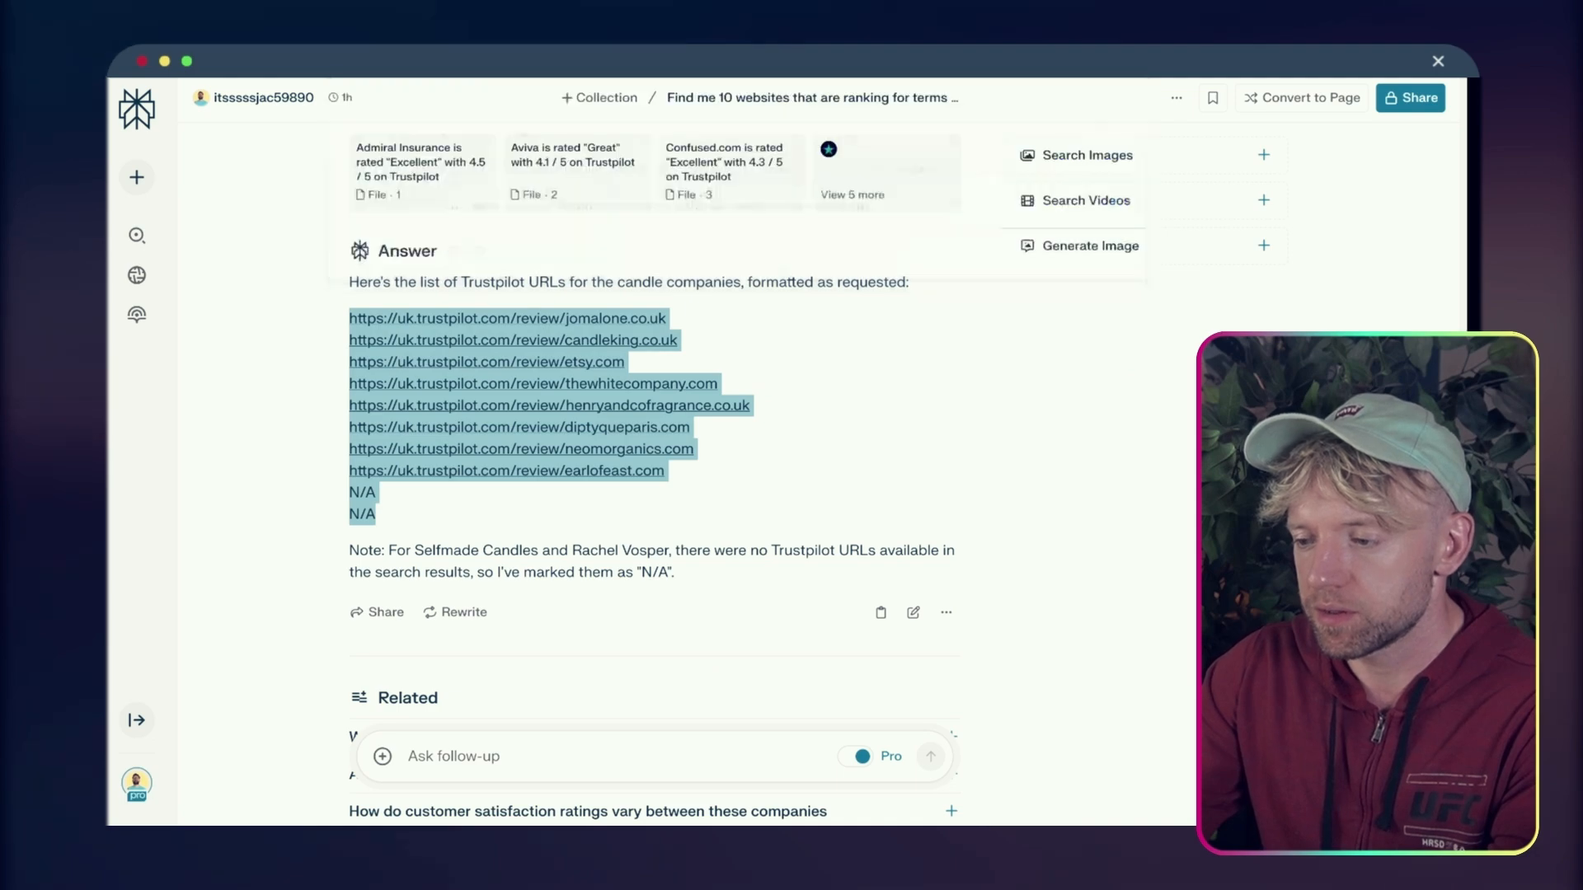
key(ctrl+v)
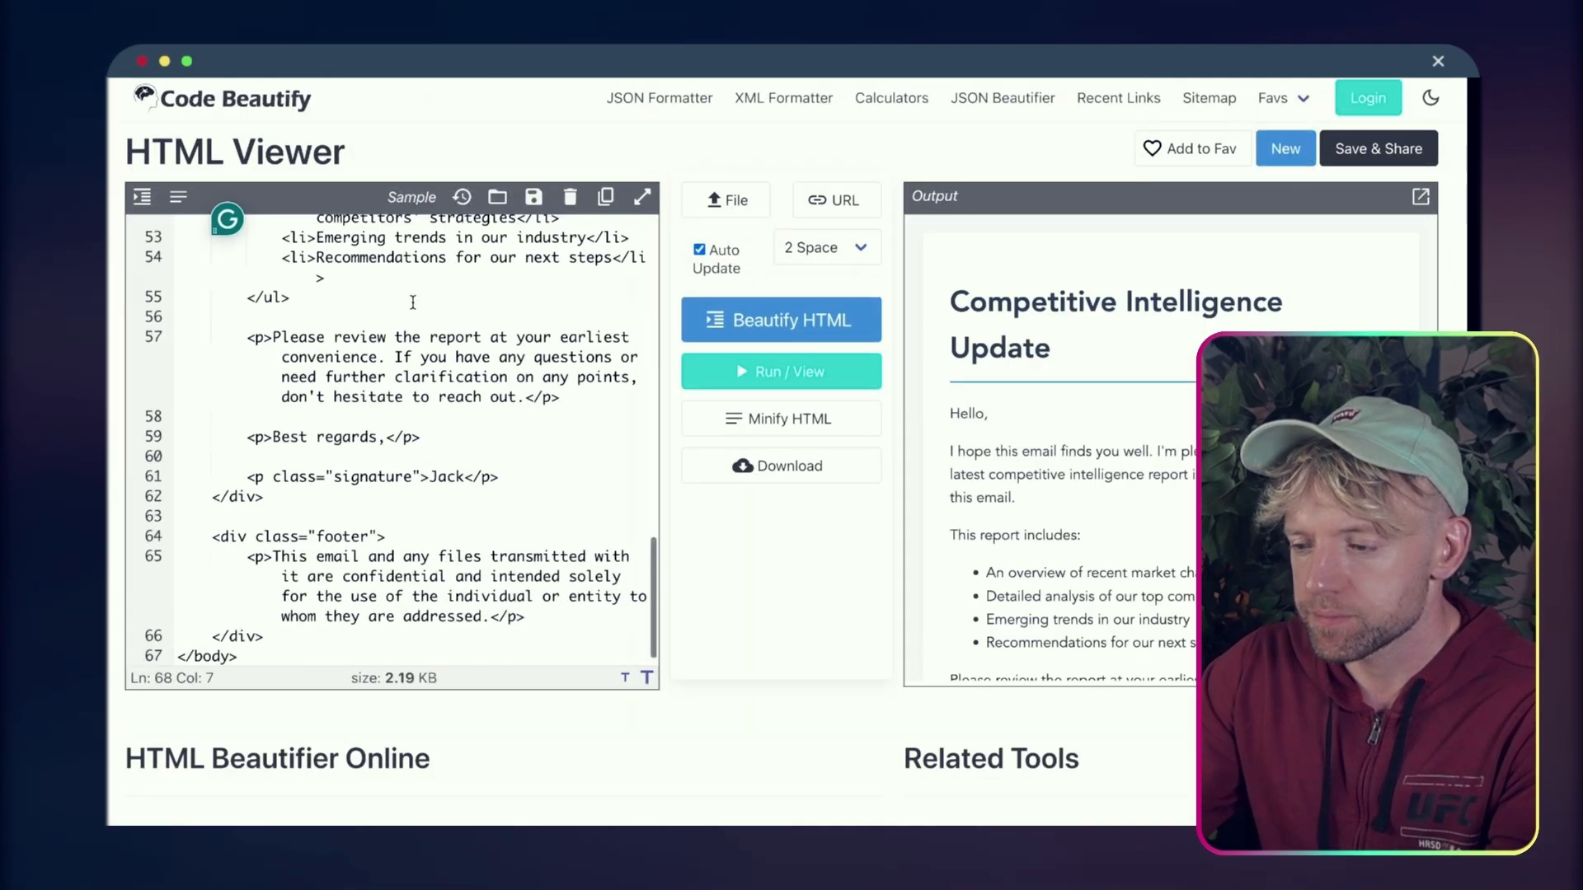
Examine the rendered email from its heading down to the signature and confidentiality footer
scroll(1208, 395, down, 5)
scroll(1208, 395, up, 5)
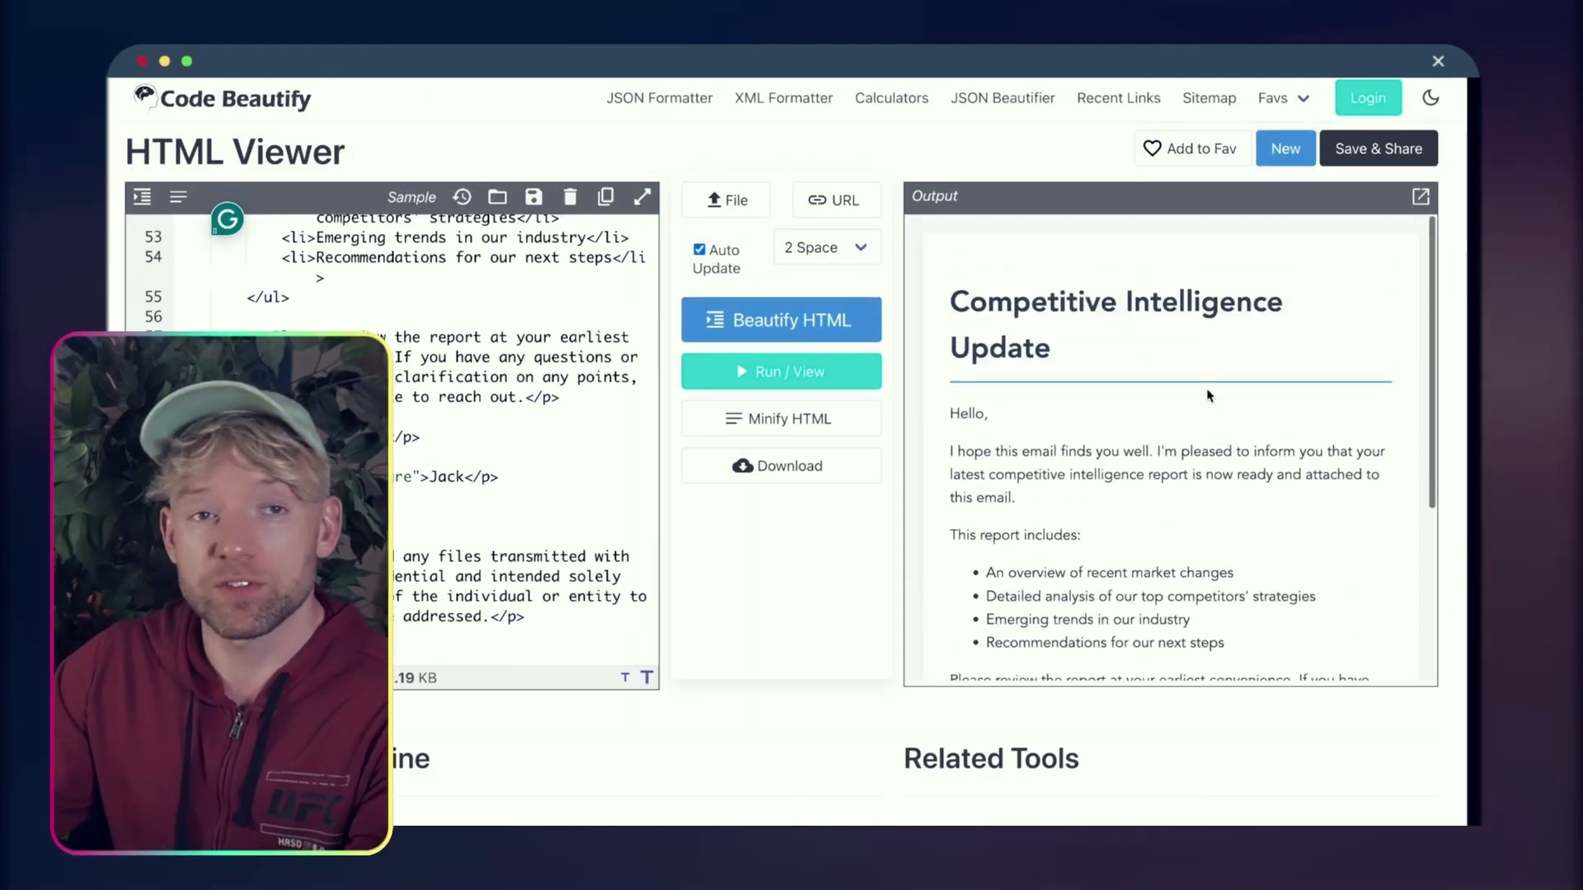
scroll(1208, 396, down, 10)
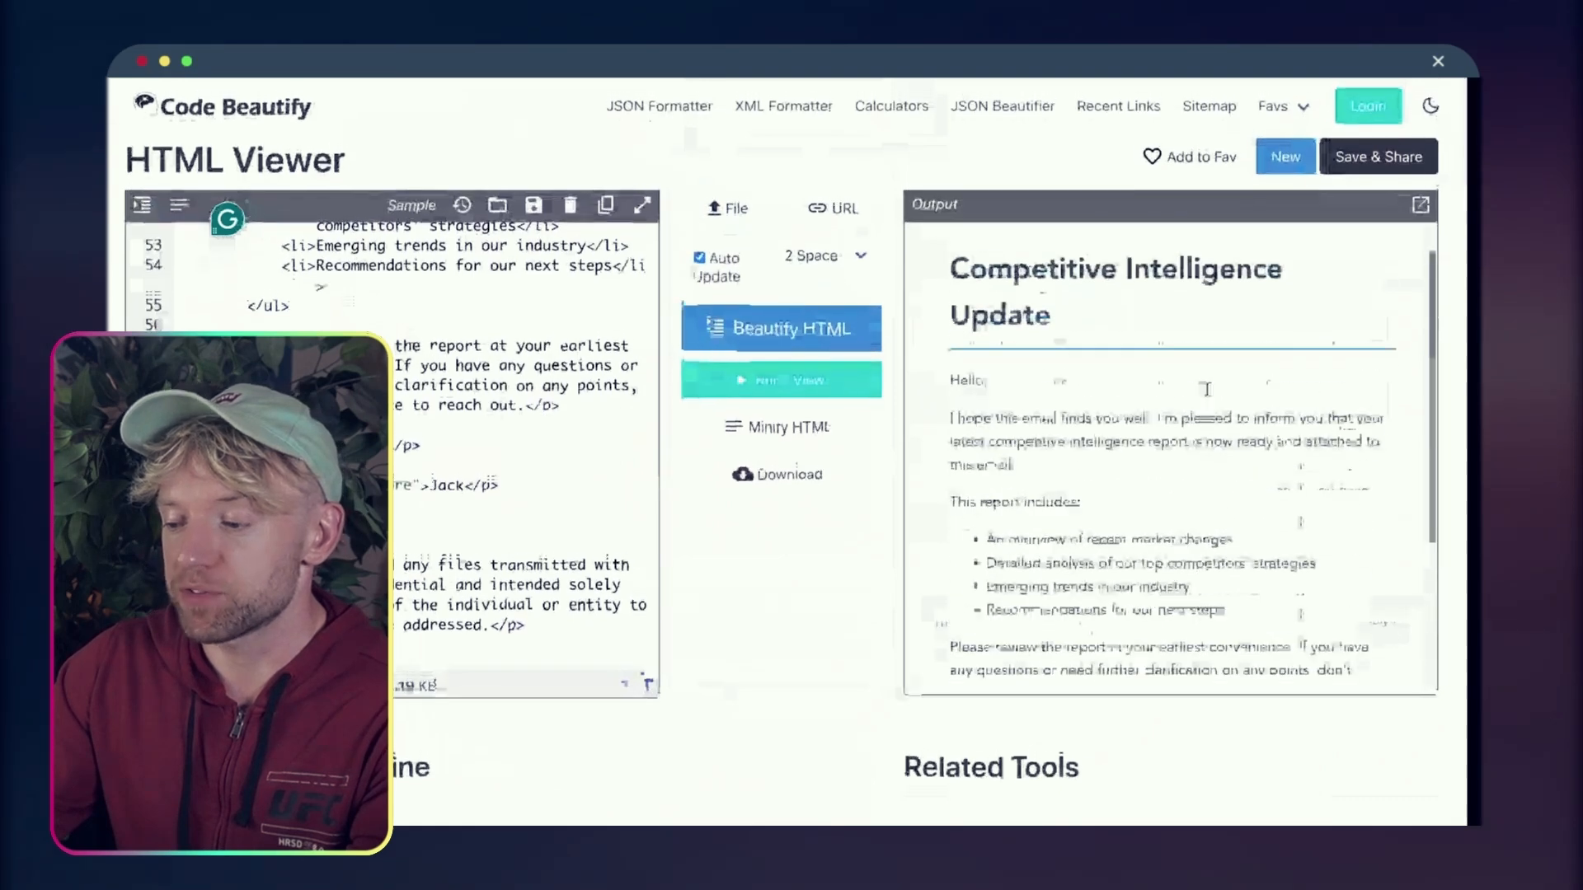
scroll(1209, 396, down, 4)
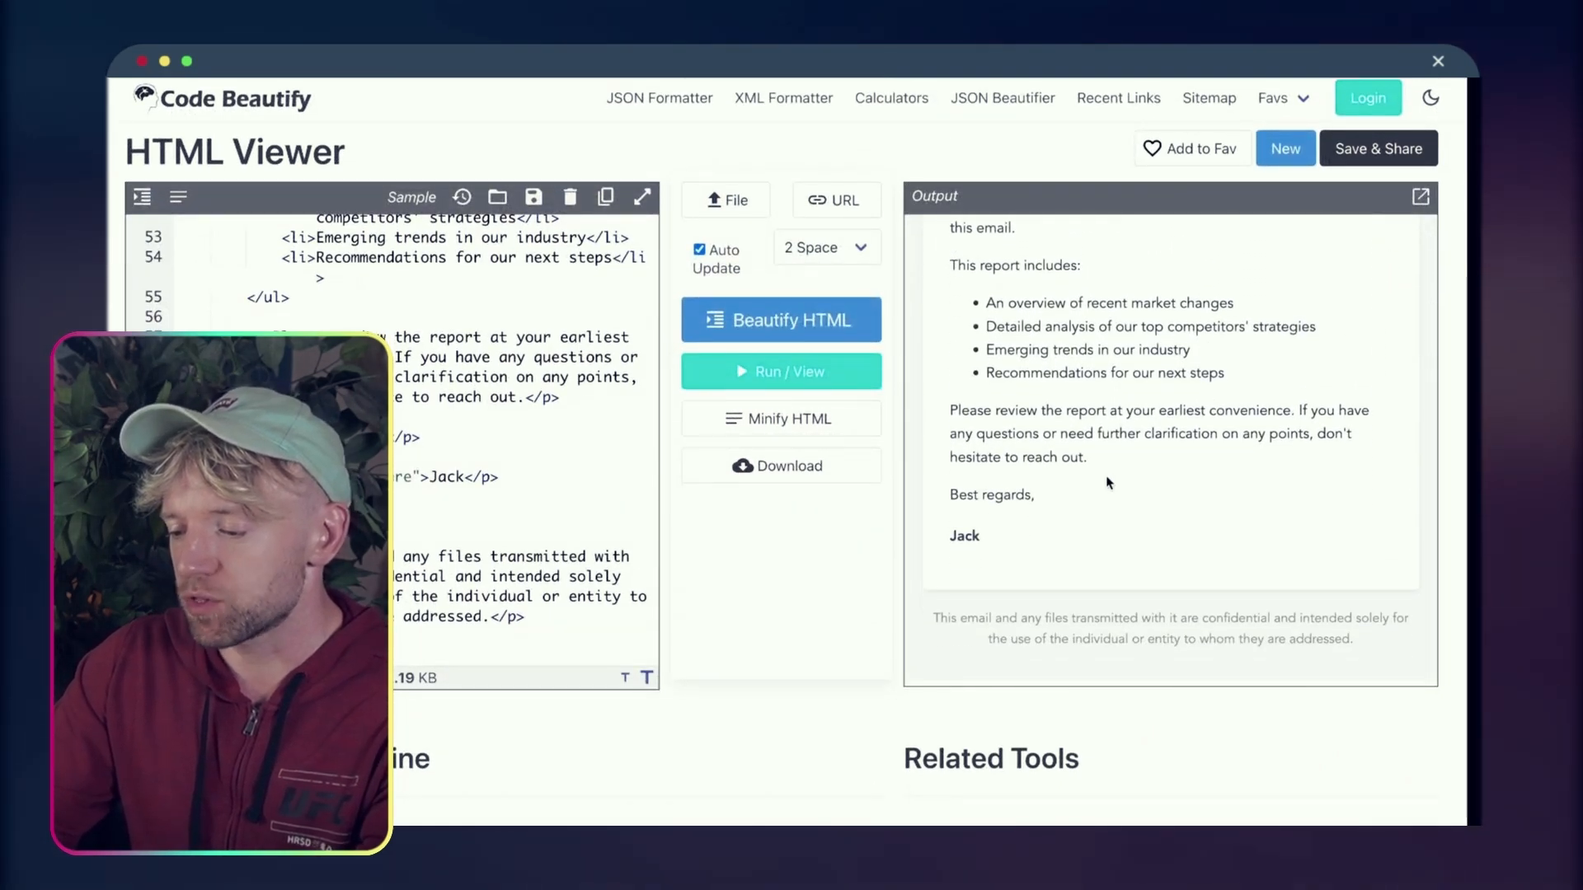
scroll(1137, 415, up, 5)
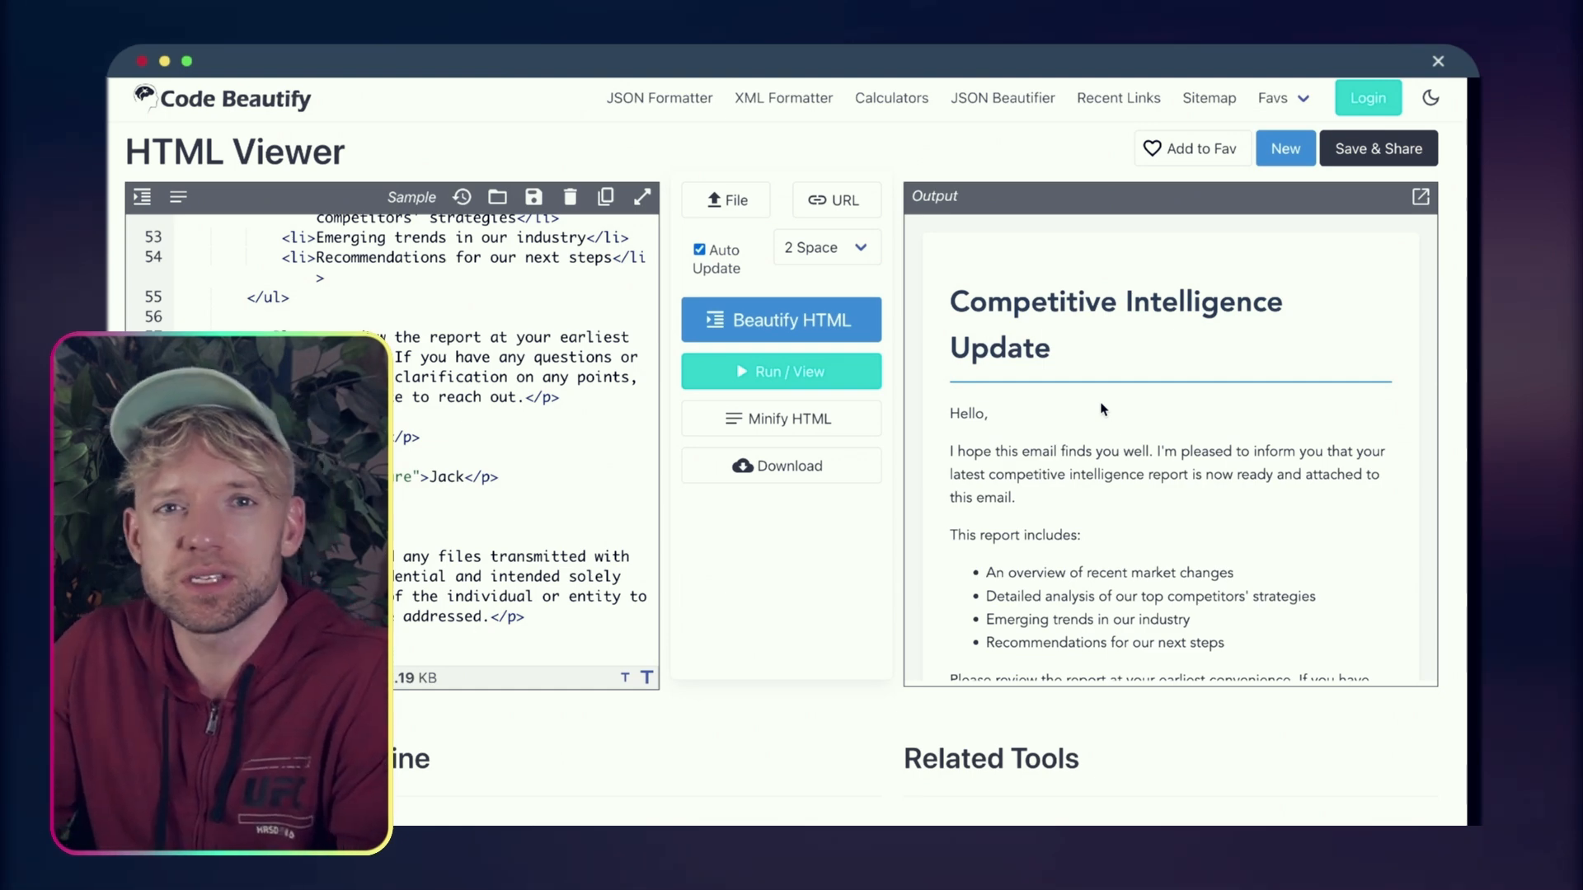
scroll(1102, 409, down, 1)
scroll(1101, 408, down, 3)
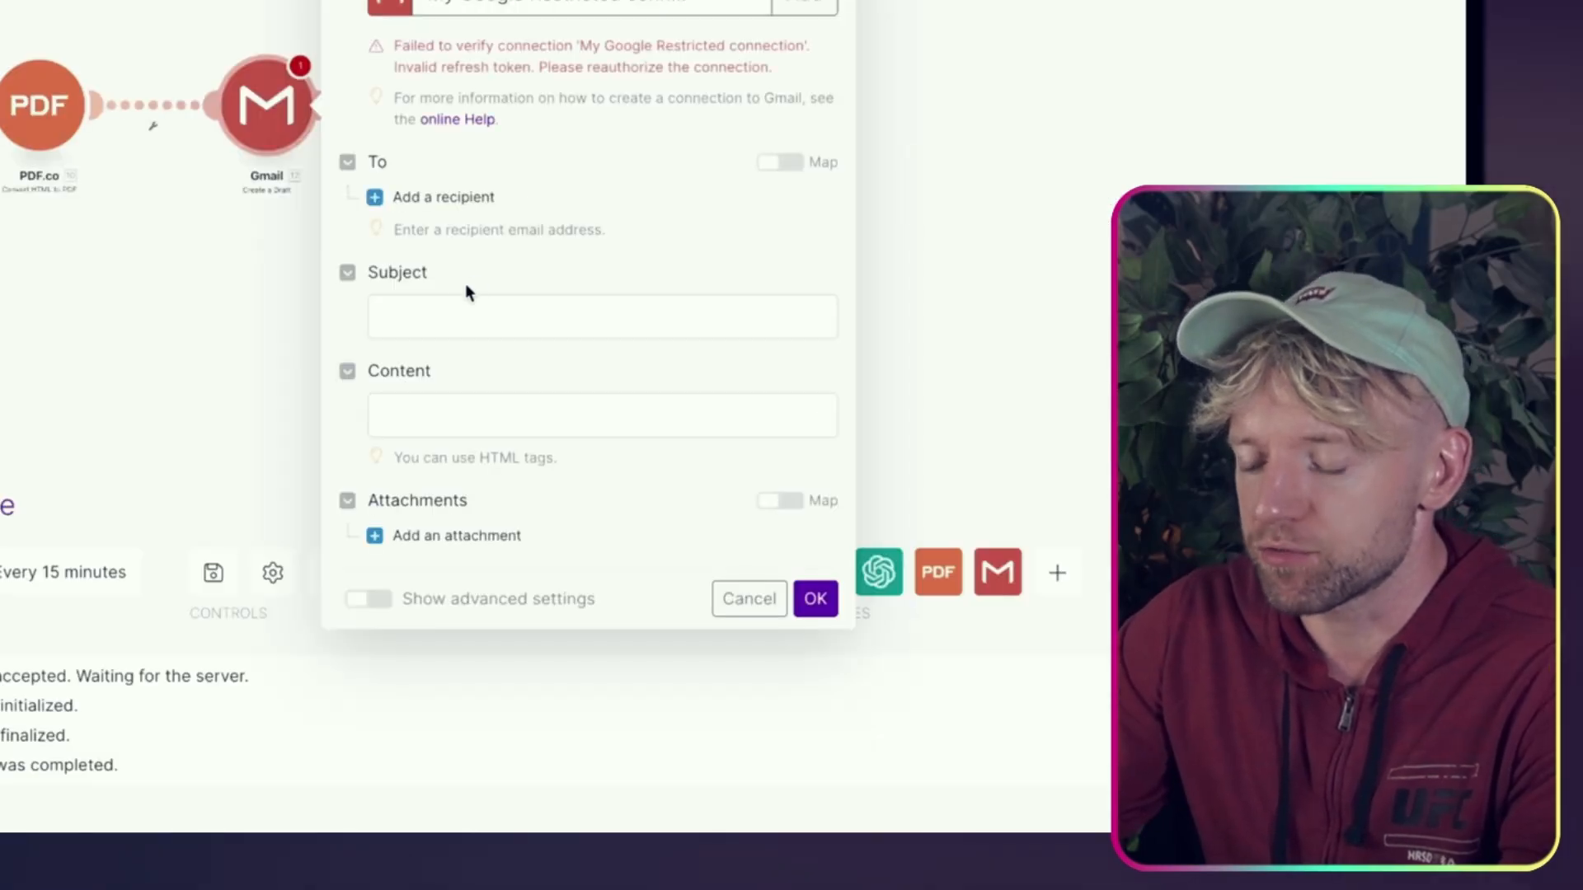
Return to the Integration Airtable scenario and paste the email HTML into the new Gmail module's content
click(438, 410)
key(ctrl+v)
scroll(603, 441, up, 10)
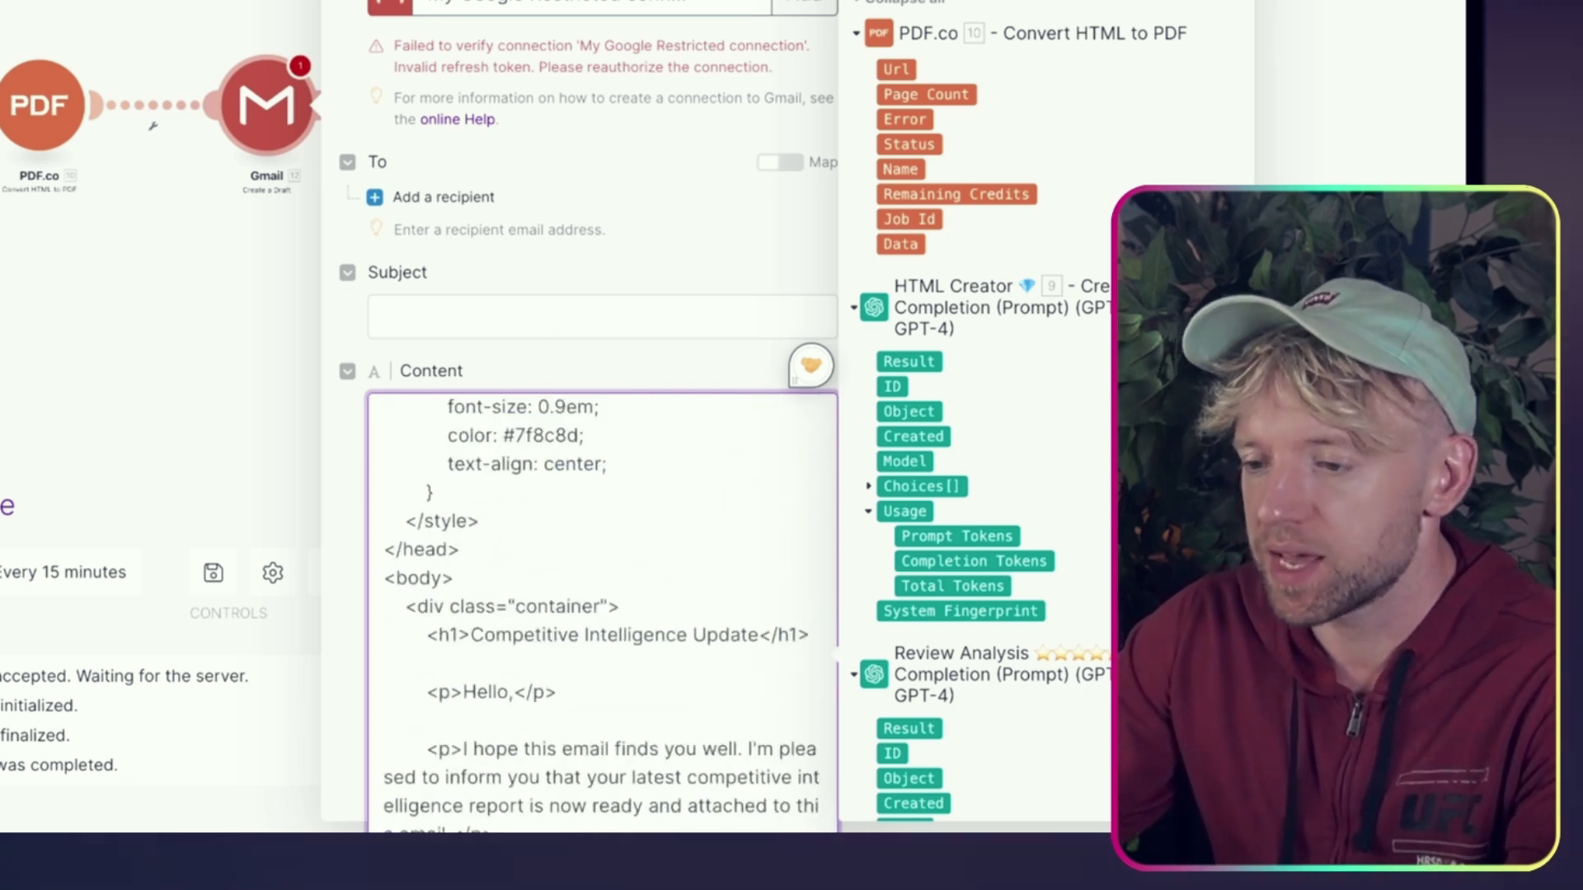
Copy the subject "Competitive Intelligence Report" from the reference Gmail module into the new draft, prefixed with the first Airtable module's Client value
key(ctrl+a)
scroll(874, 141, up, 15)
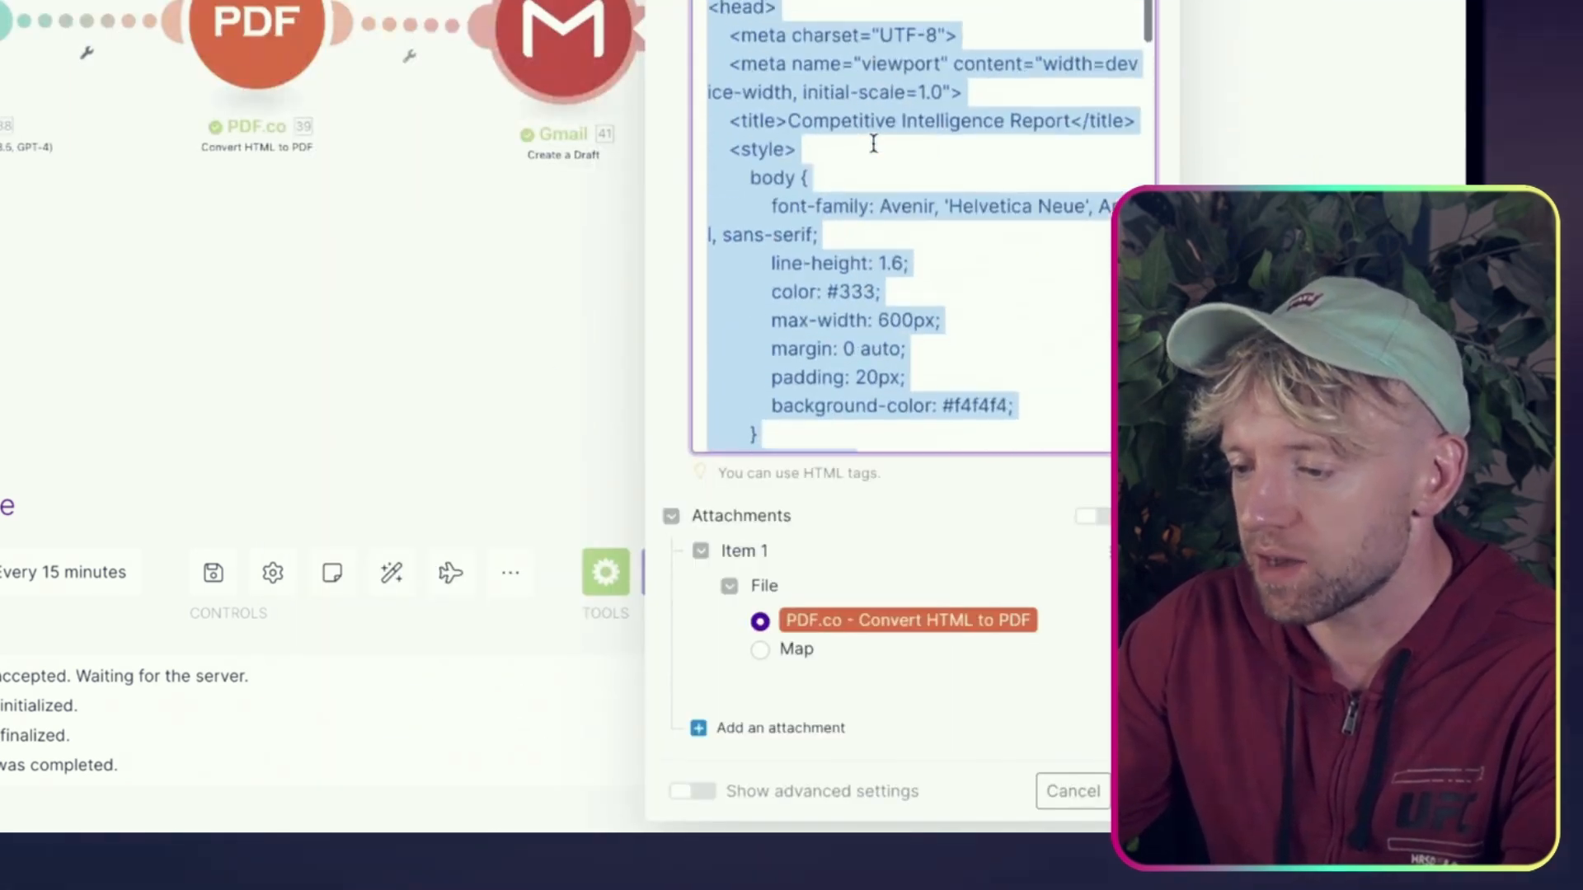
drag(1072, 454, 671, 453)
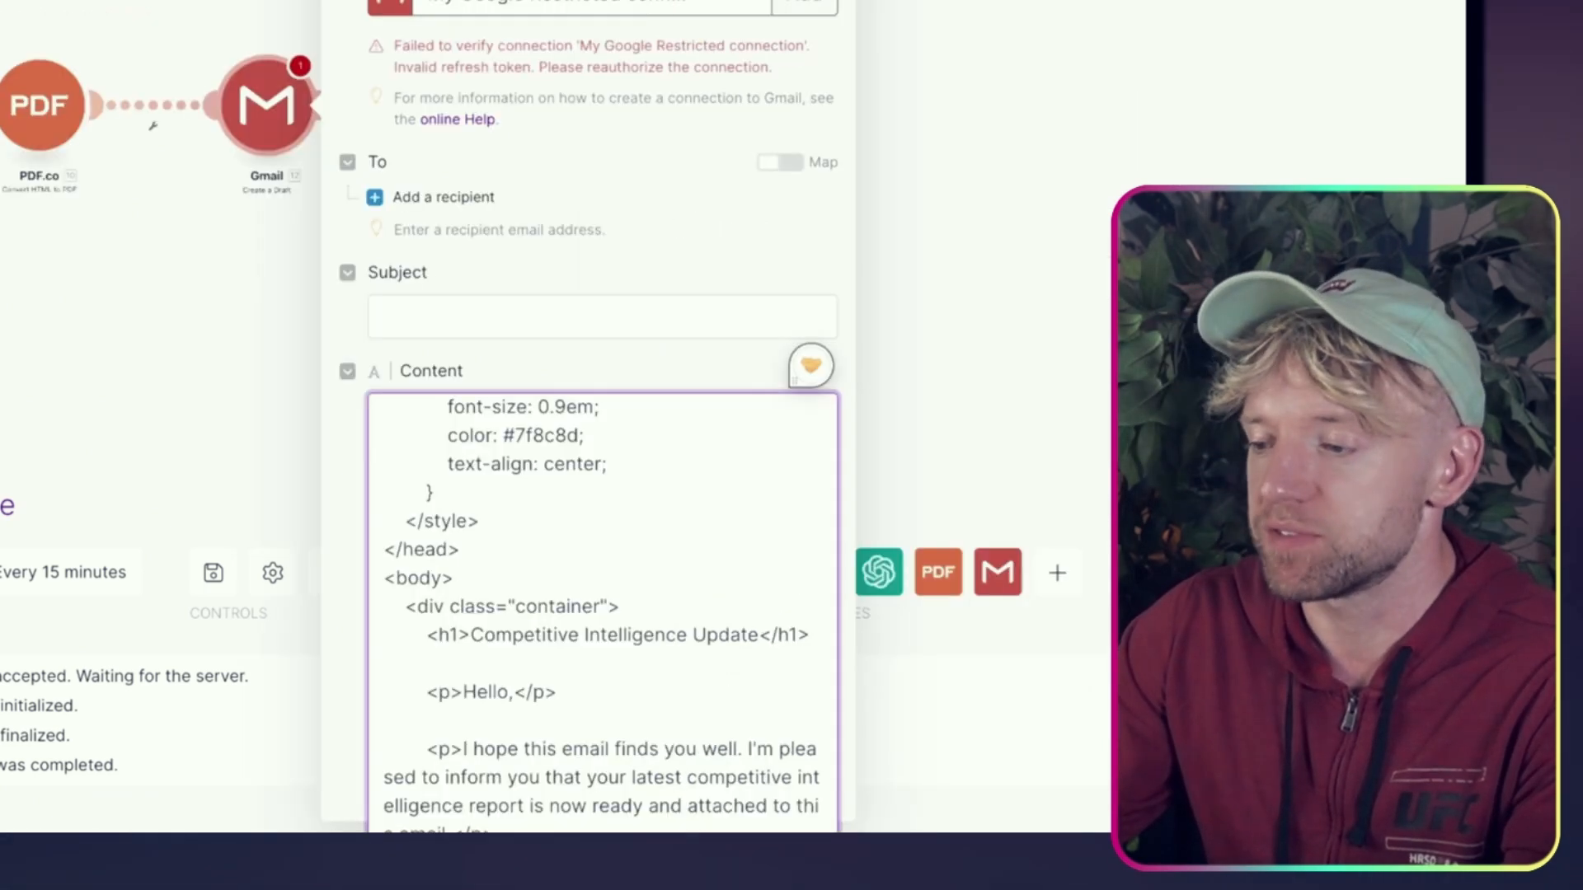
click(475, 314)
text(36.Client Competitive Intelligence Report)
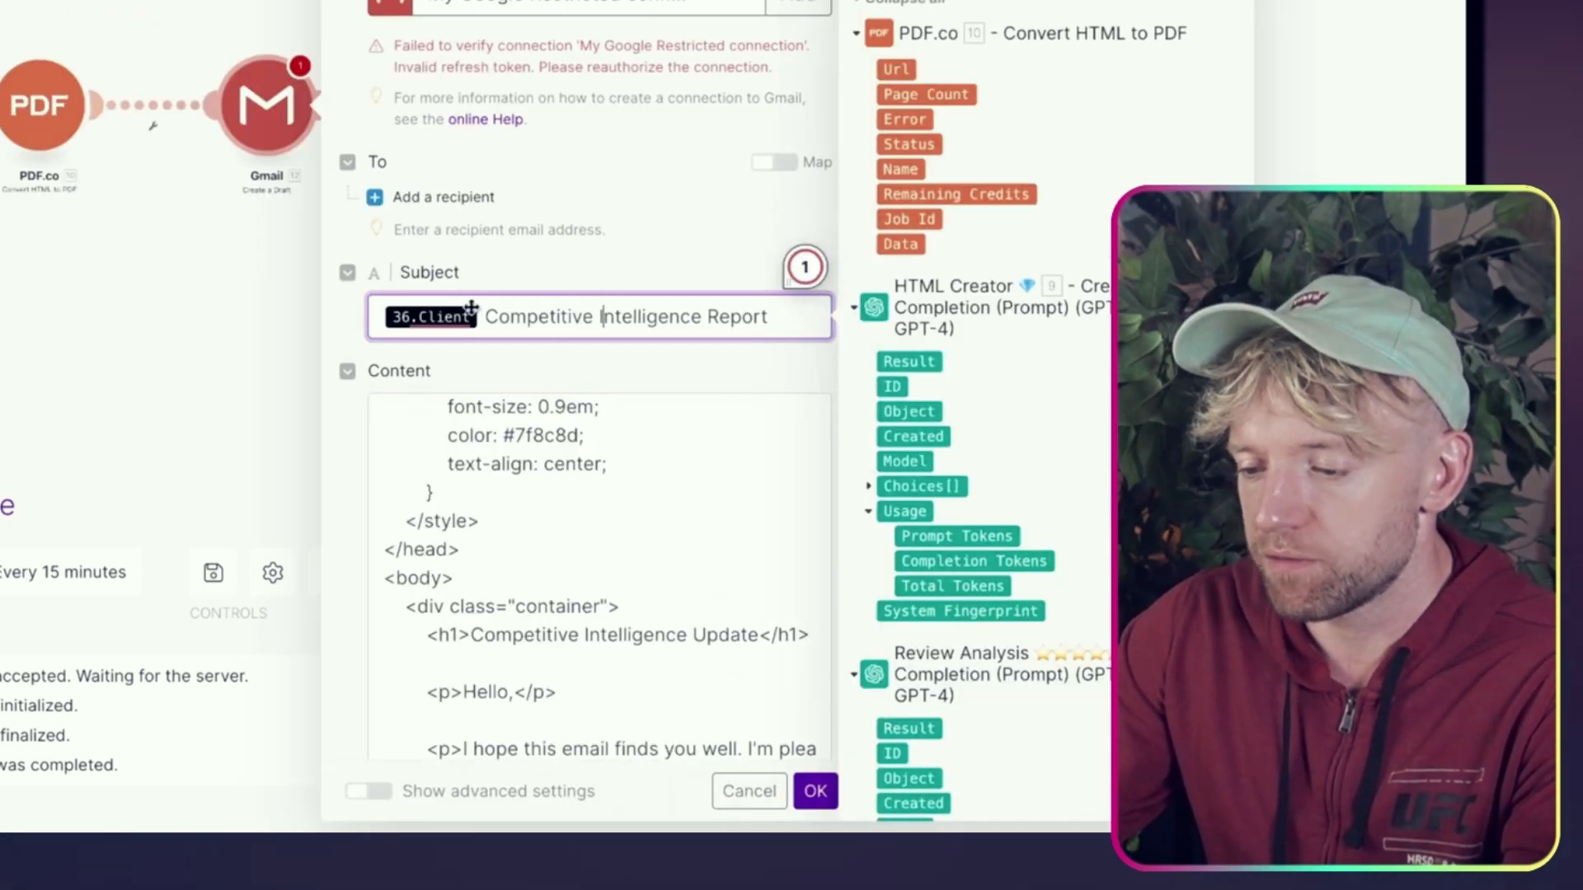
key(BackSpace)
scroll(943, 369, down, 5)
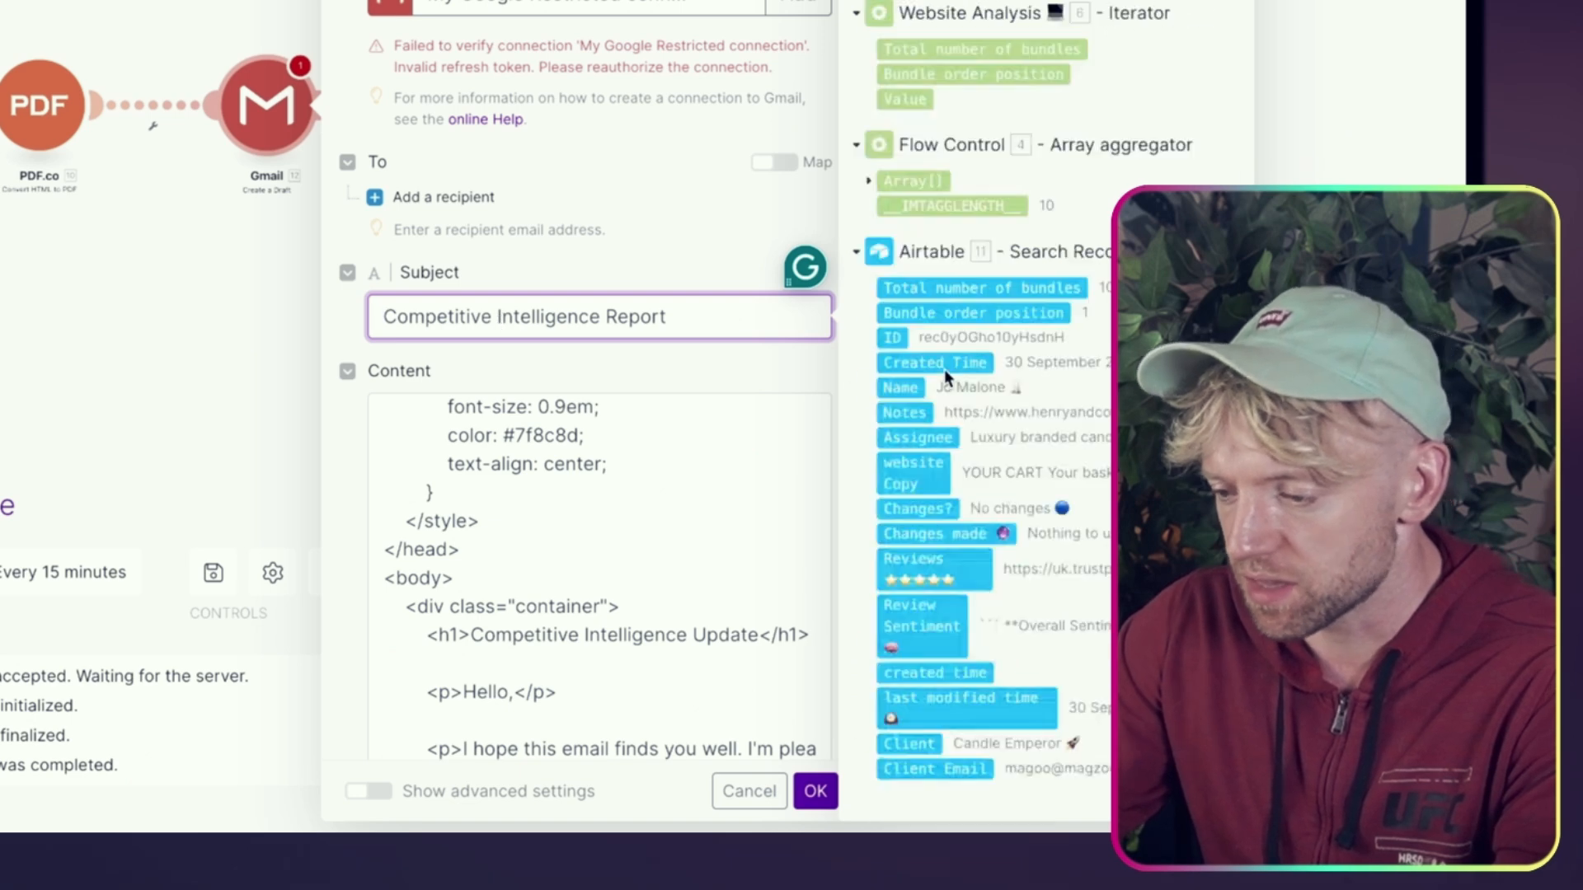
click(917, 744)
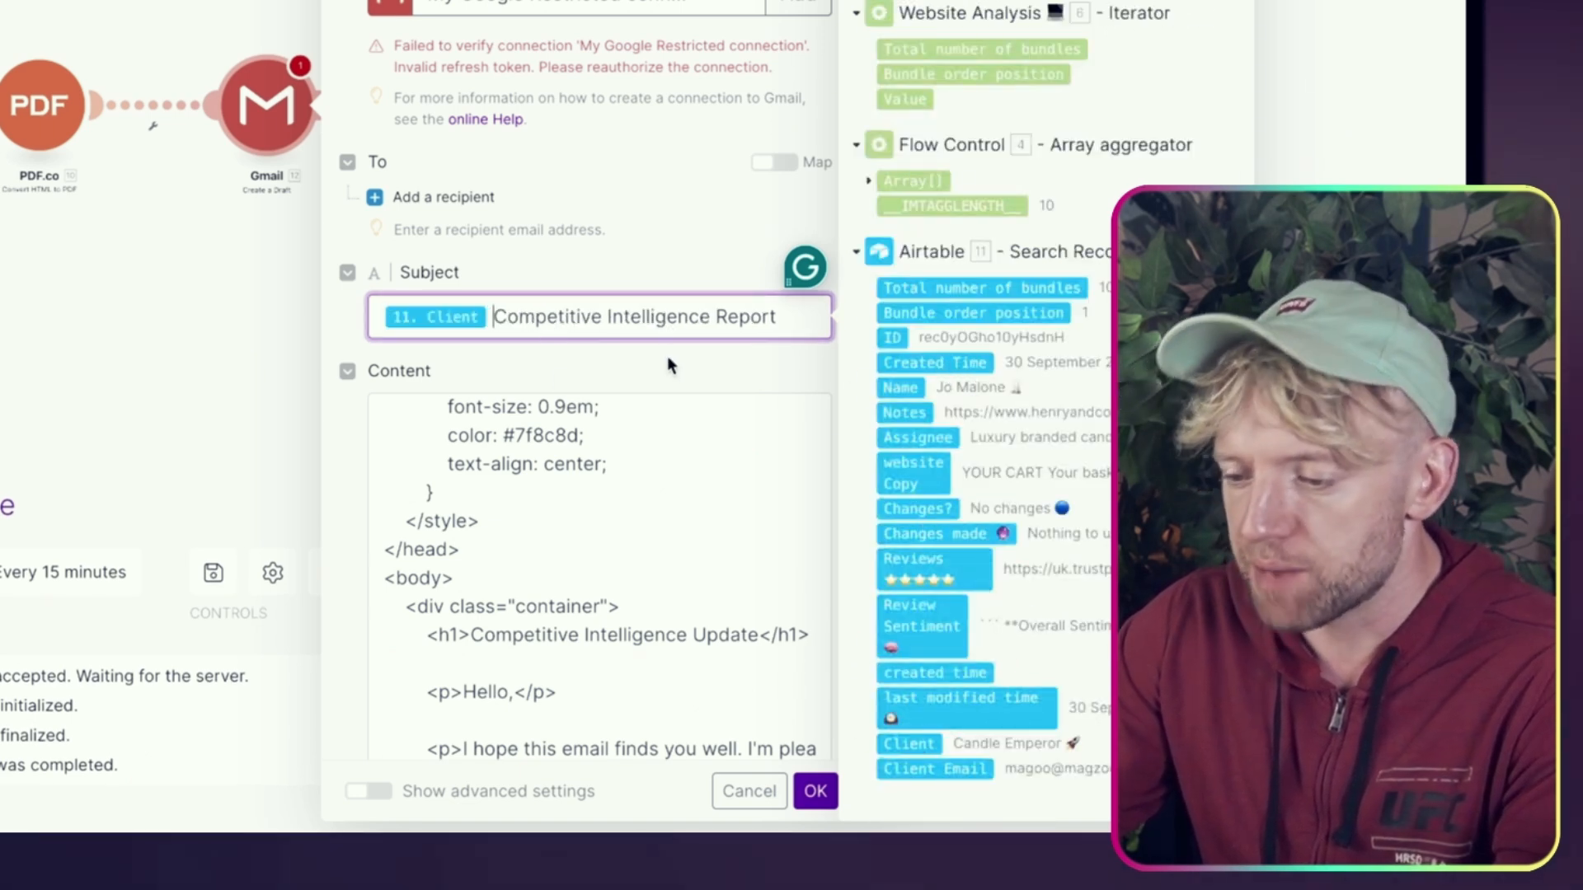
Add an attachment to the Gmail draft using the PDF.co - Convert HTML to PDF file
scroll(666, 365, down, 10)
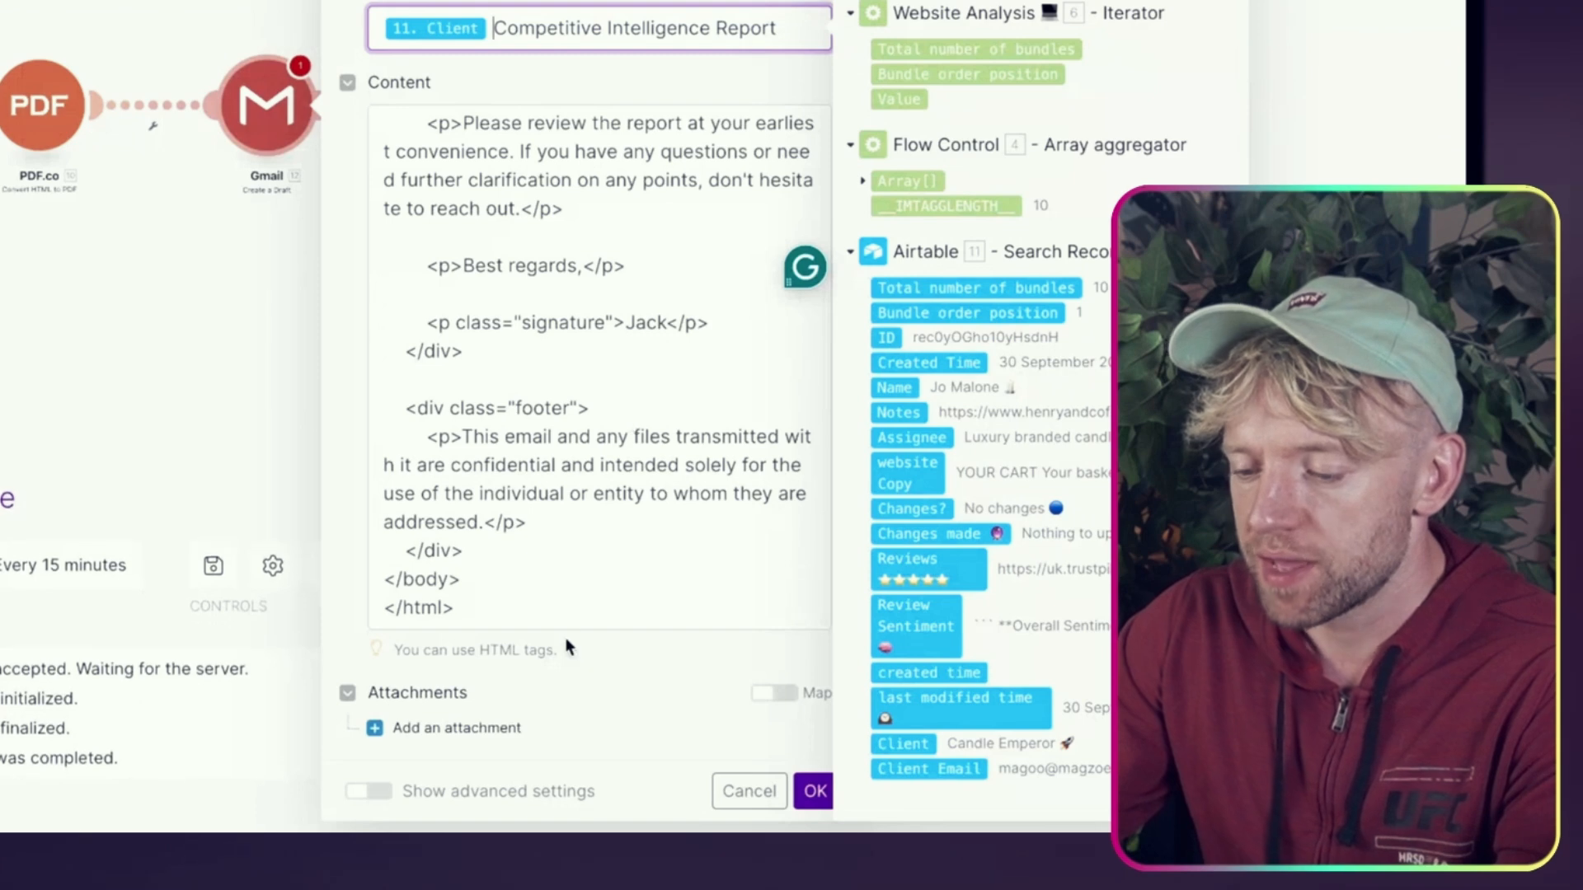
click(429, 727)
scroll(577, 679, down, 2)
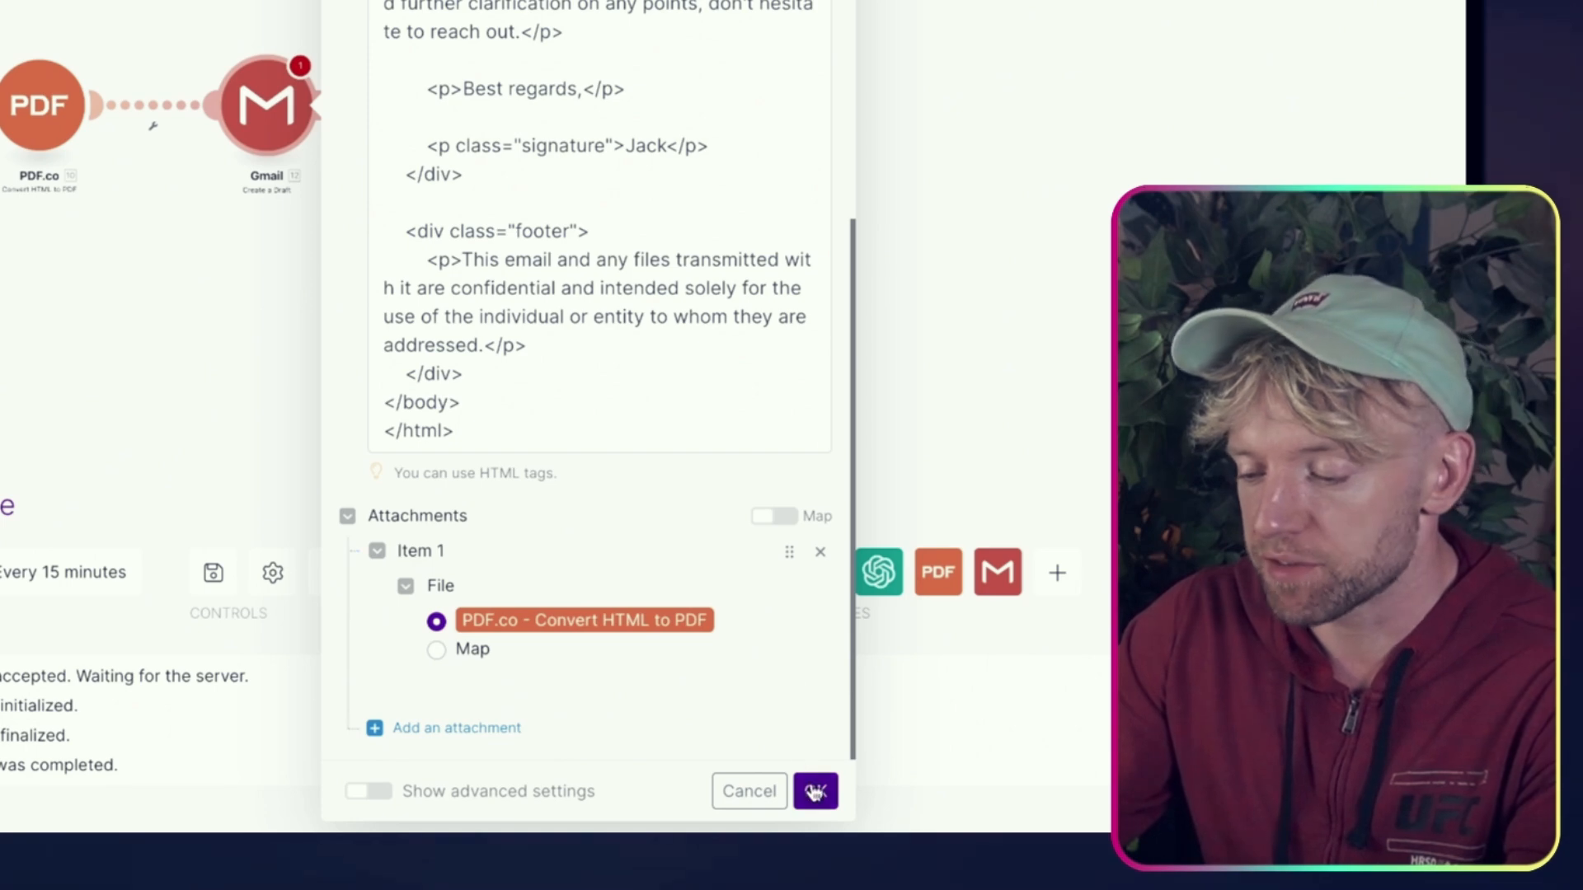
Add a recipient to the Gmail draft and map it to the first Airtable module's Client Email field
scroll(783, 758, up, 5)
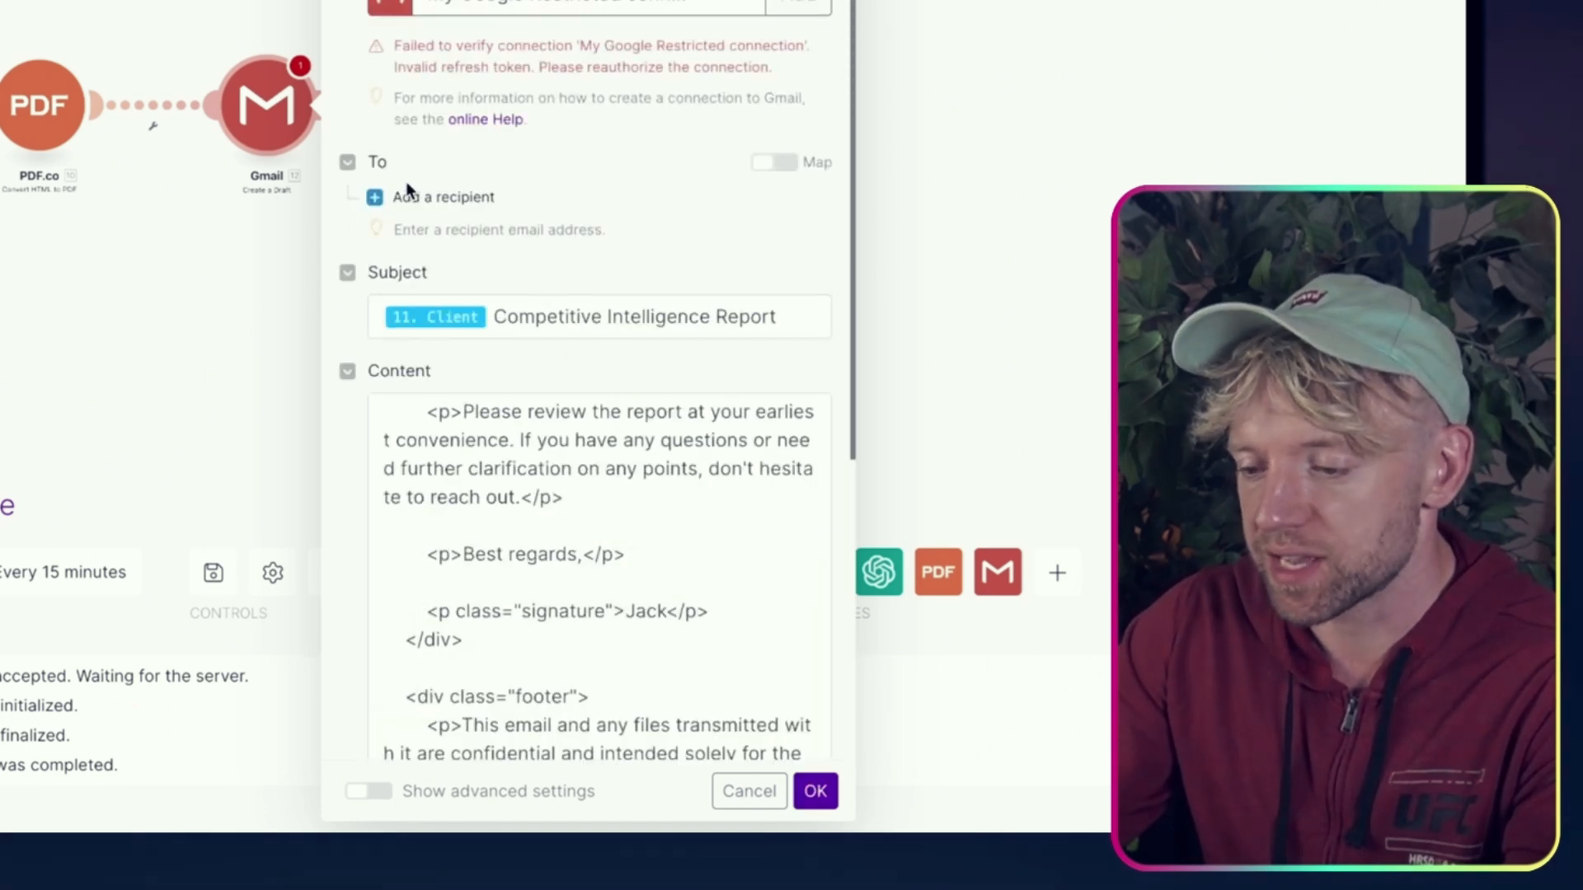
click(398, 201)
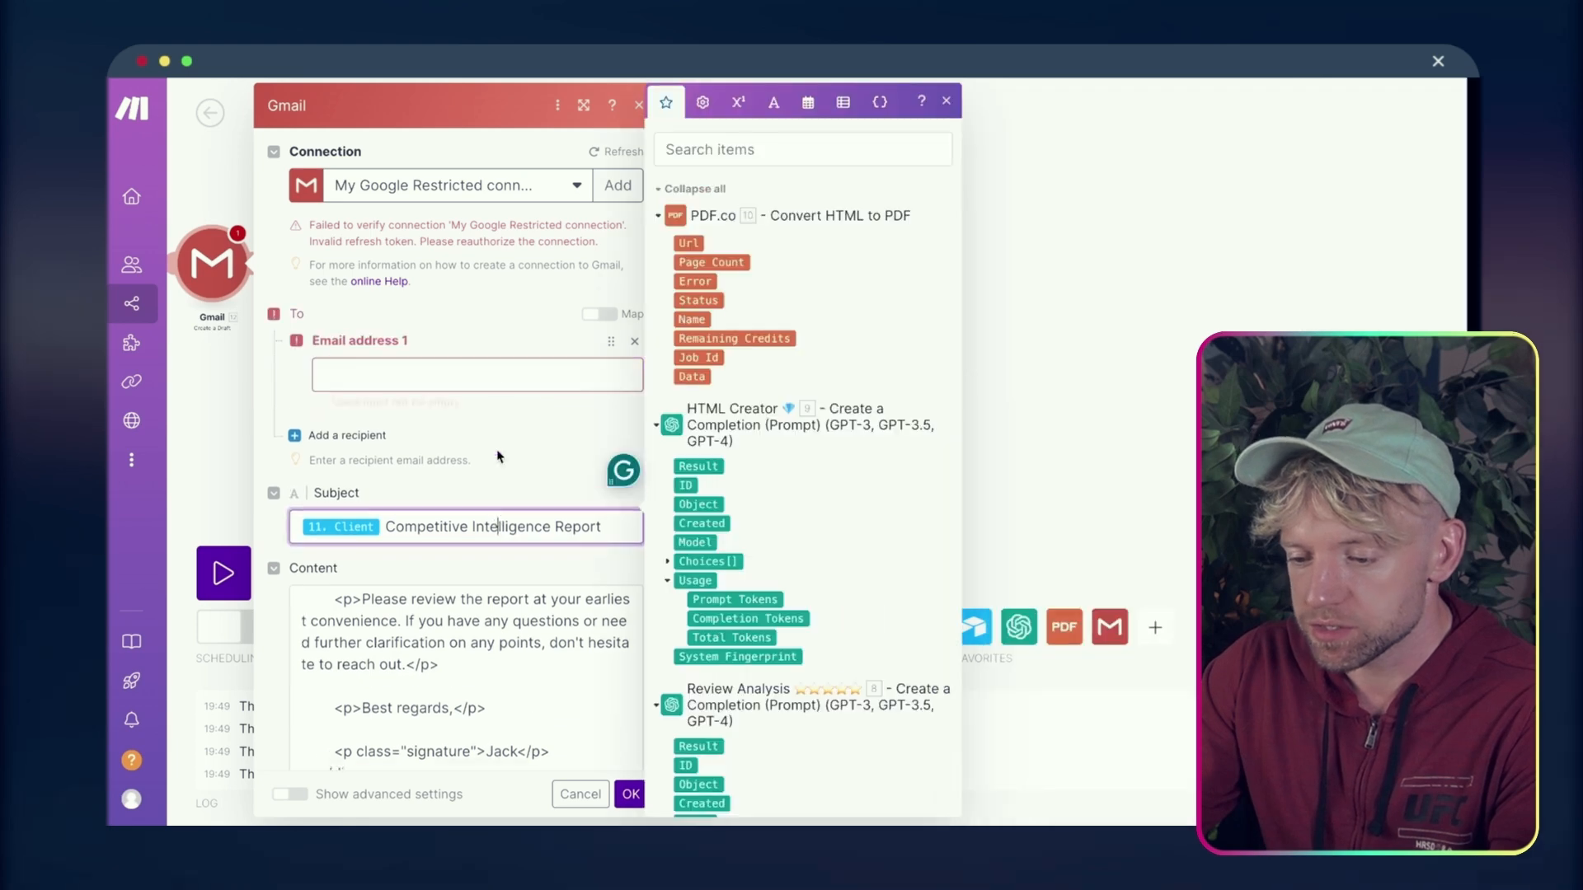
scroll(728, 733, down, 15)
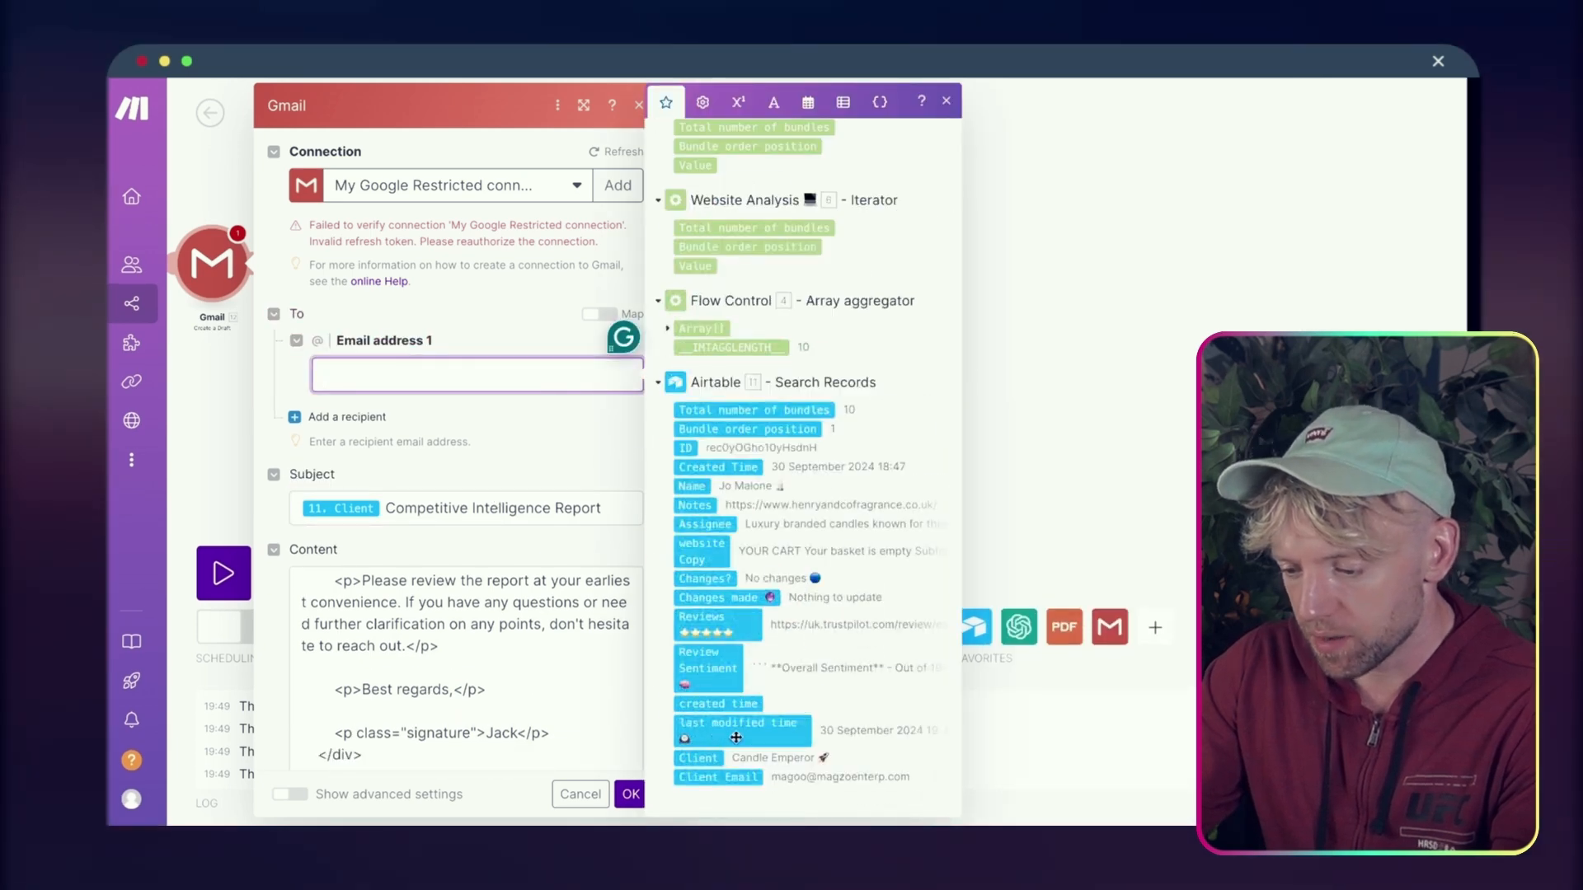
click(735, 779)
click(524, 445)
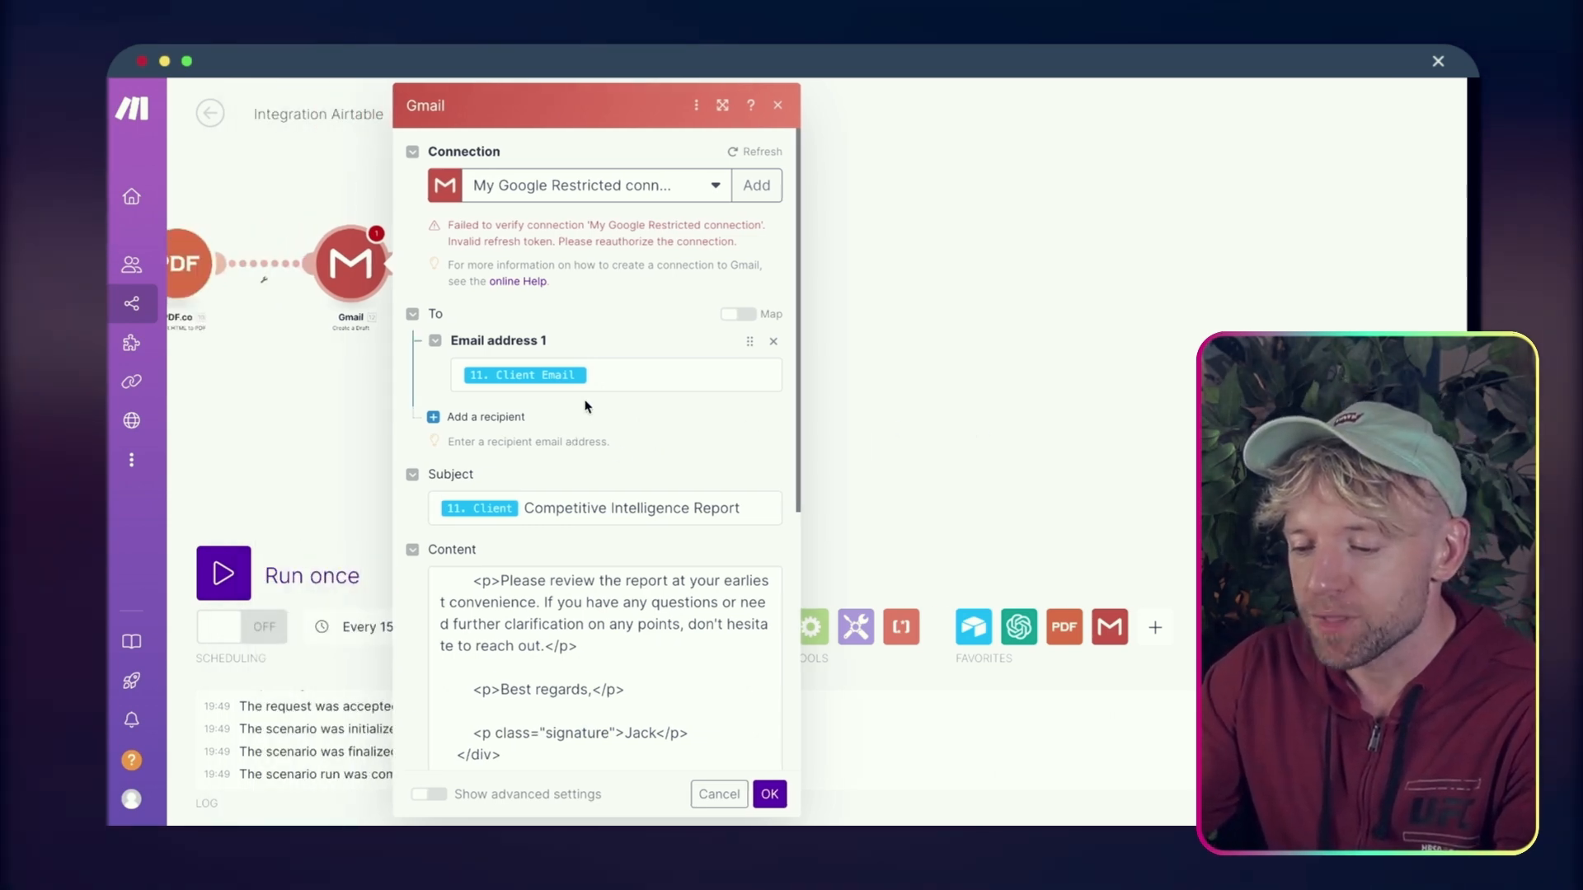
Set the Gmail draft's folder to Drafts and save the module's settings
scroll(607, 478, down, 6)
scroll(608, 480, up, 10)
scroll(607, 480, up, 10)
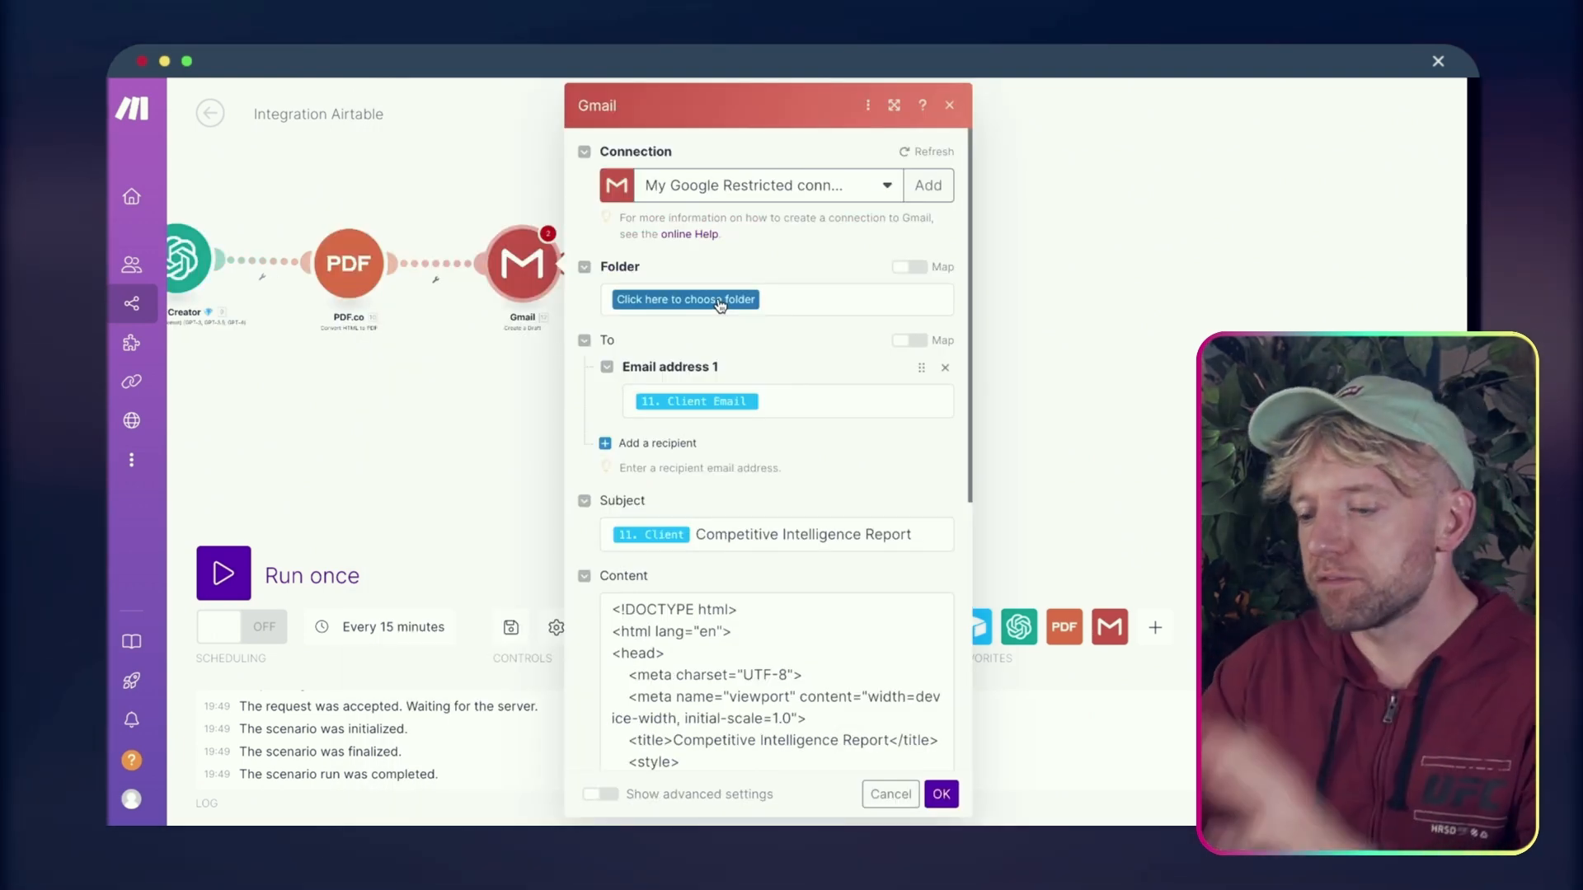
click(744, 311)
drag(859, 345, 767, 354)
click(735, 307)
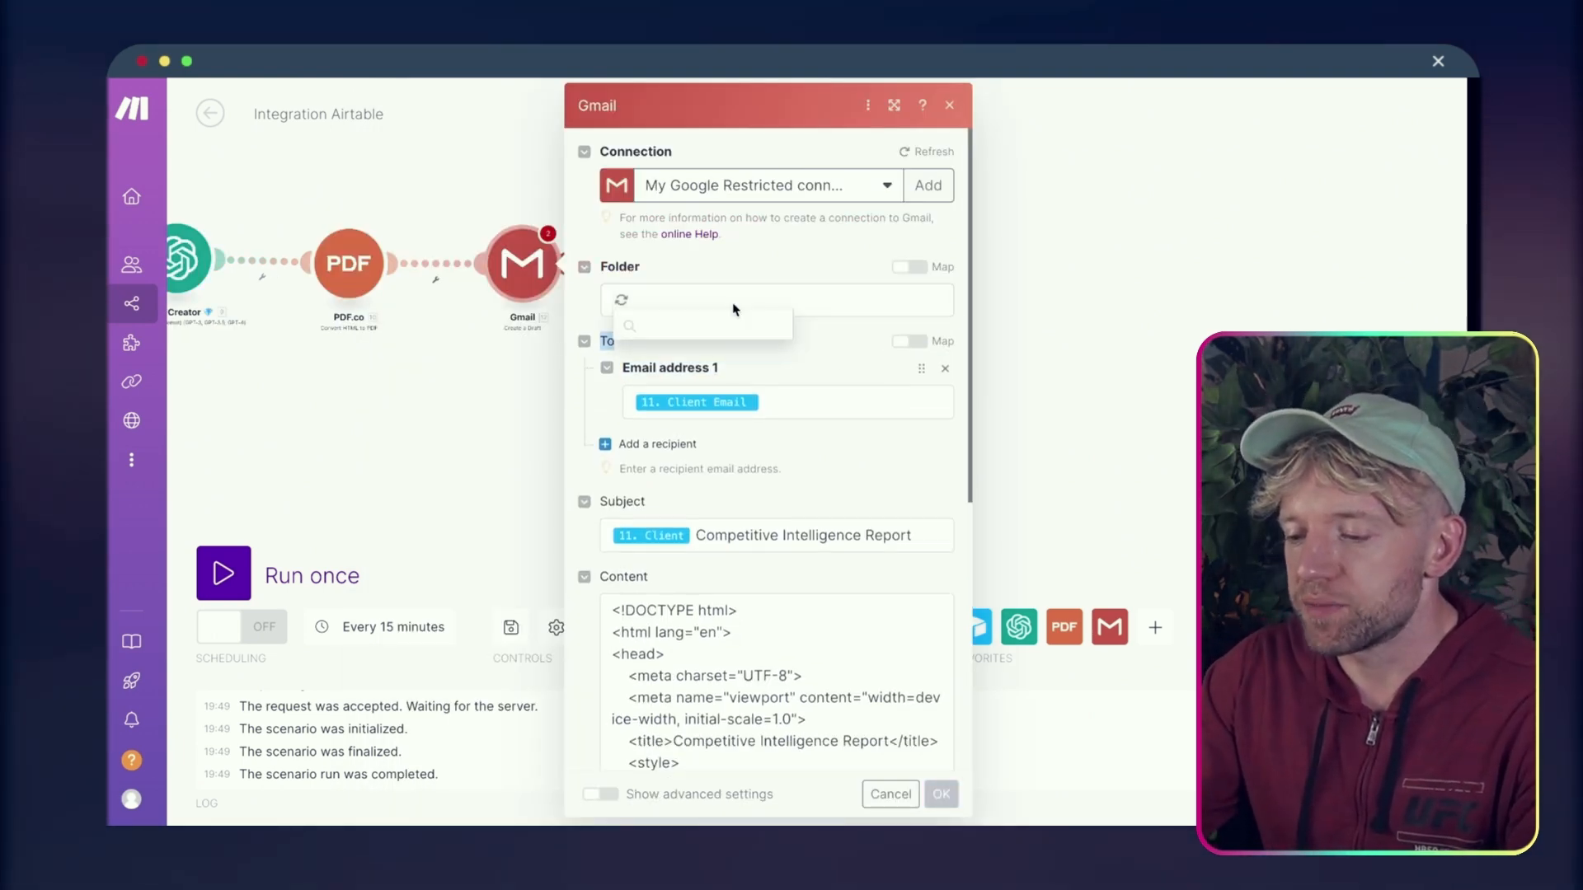
click(703, 351)
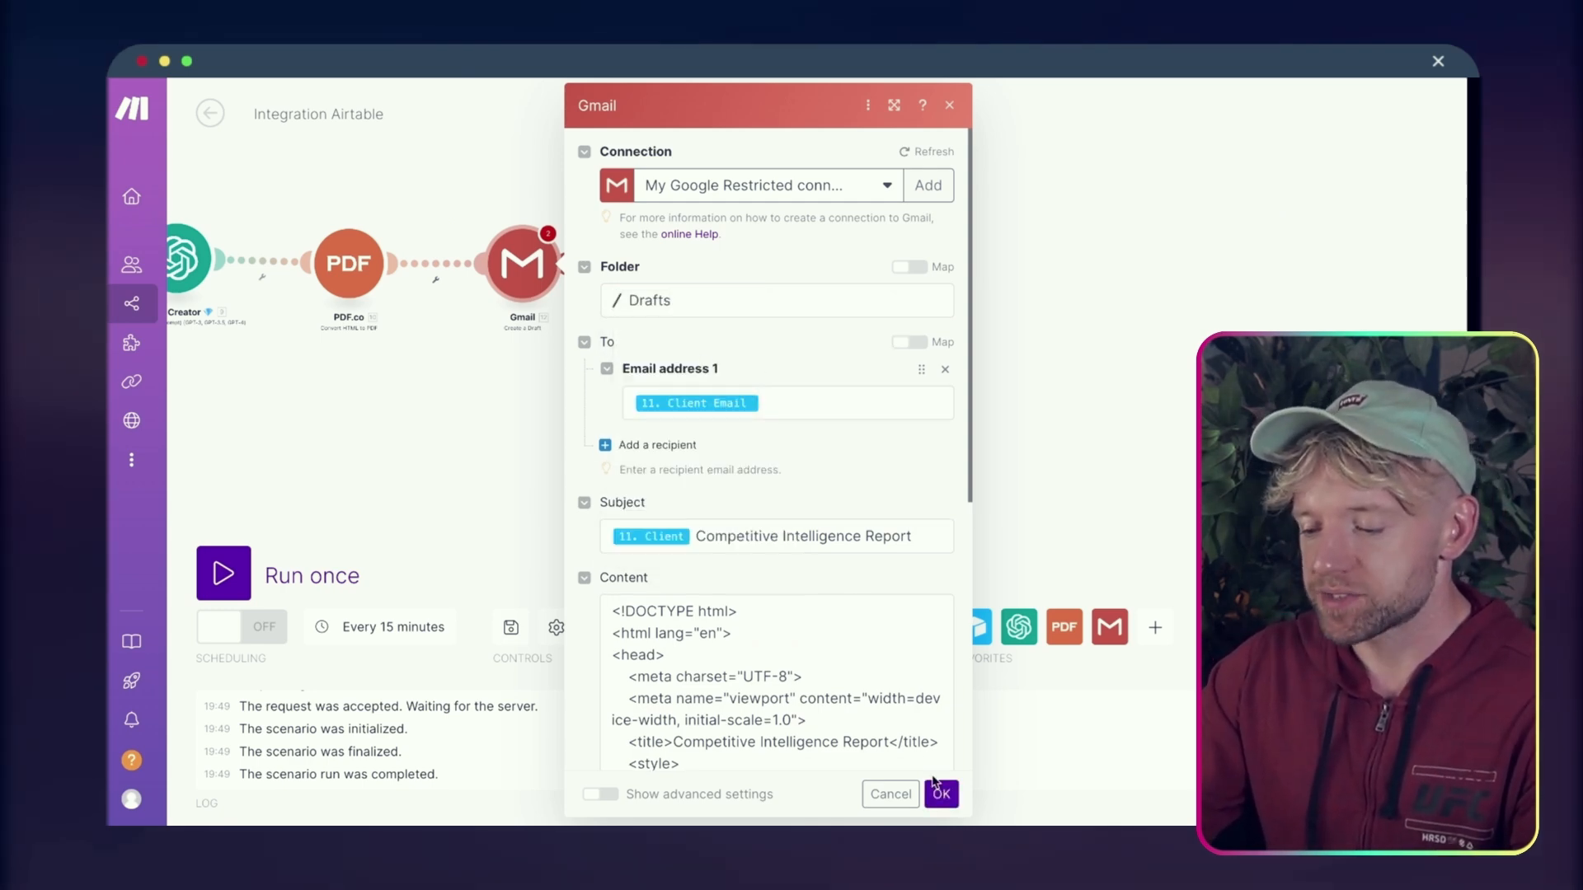
click(939, 793)
Auto-align the scenario's modules and run the scenario once
drag(650, 470, 1095, 453)
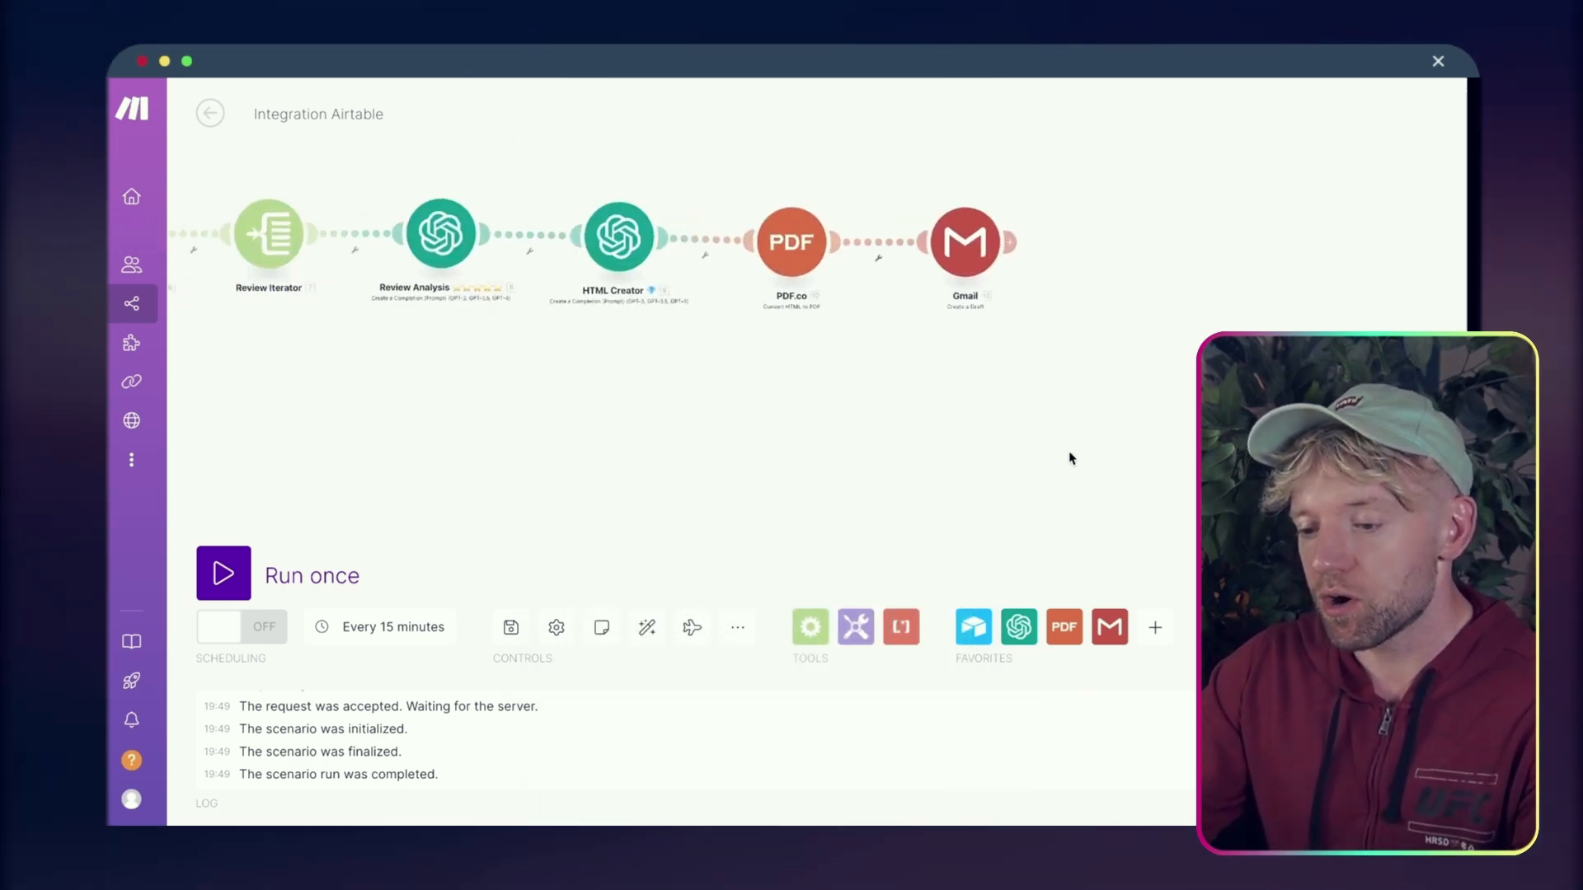
click(647, 628)
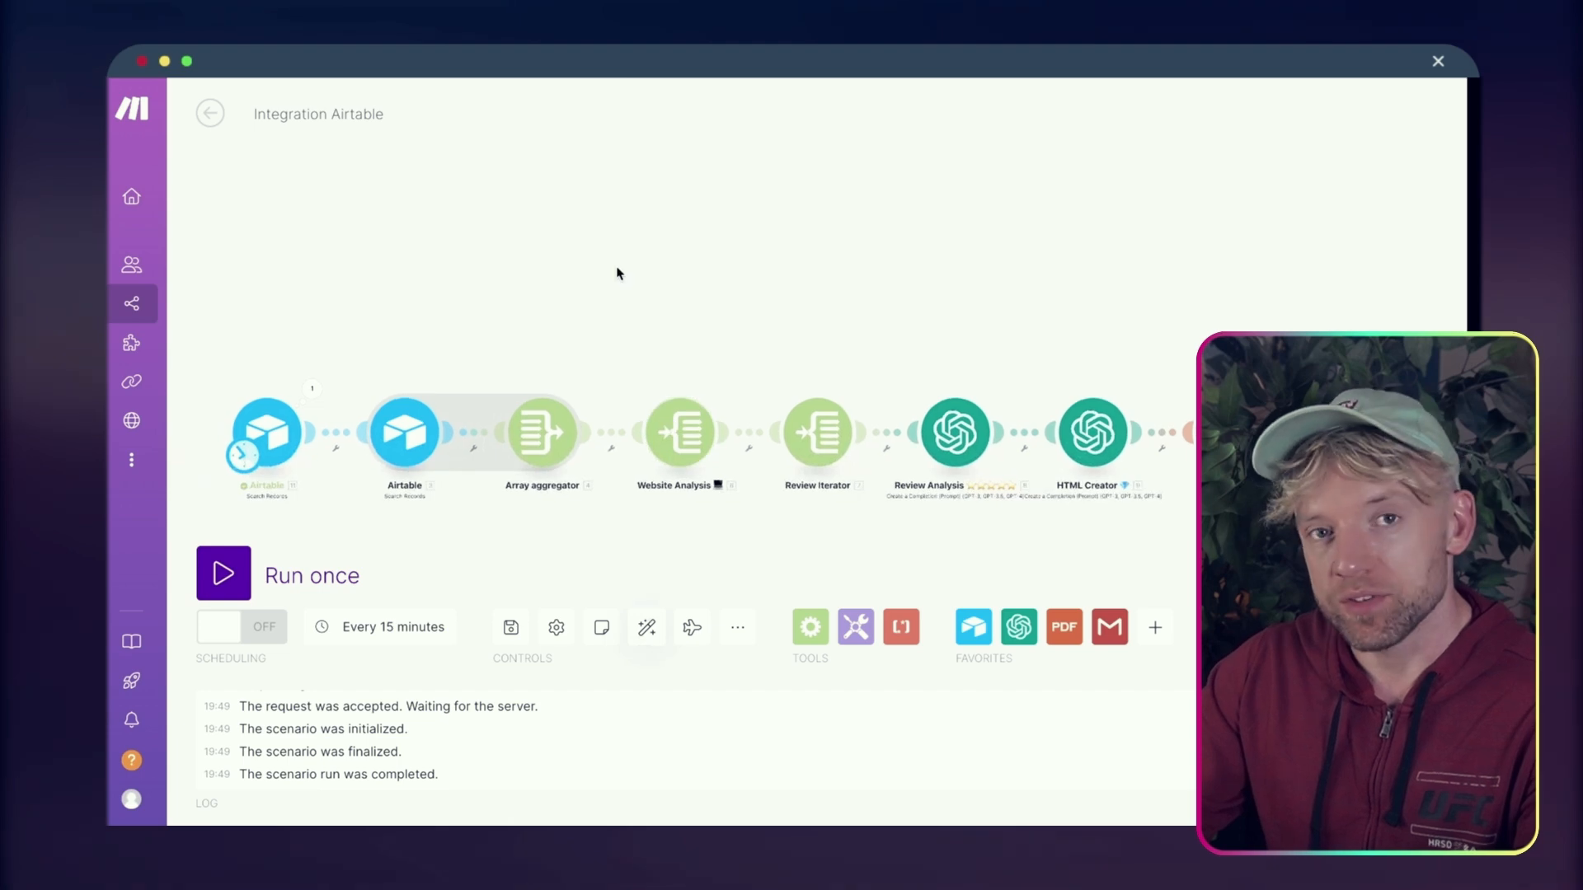
click(222, 573)
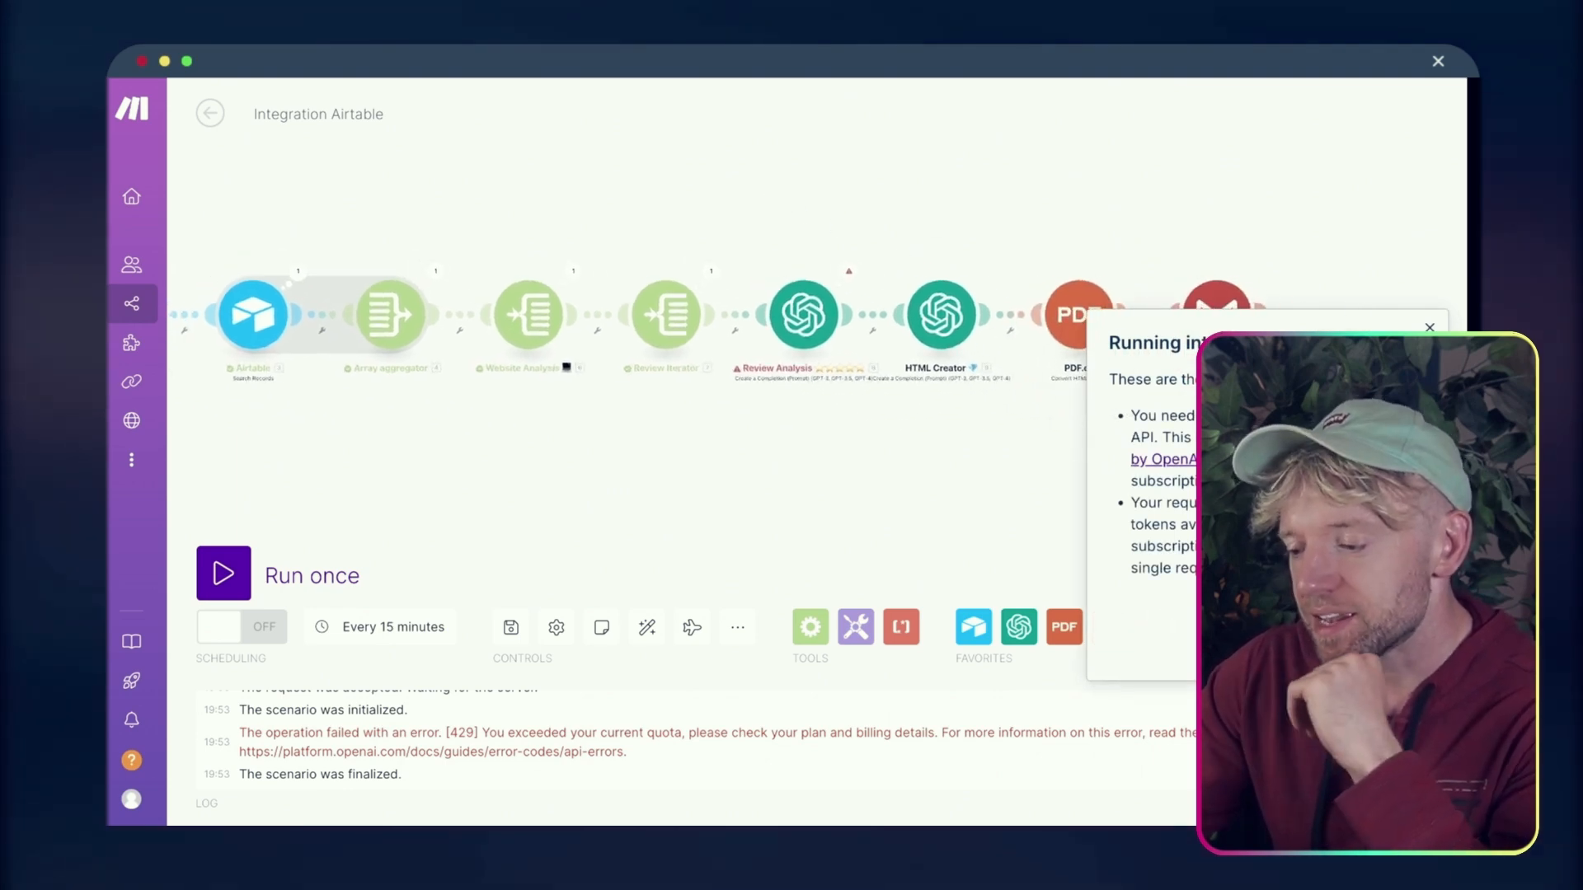
click(1429, 328)
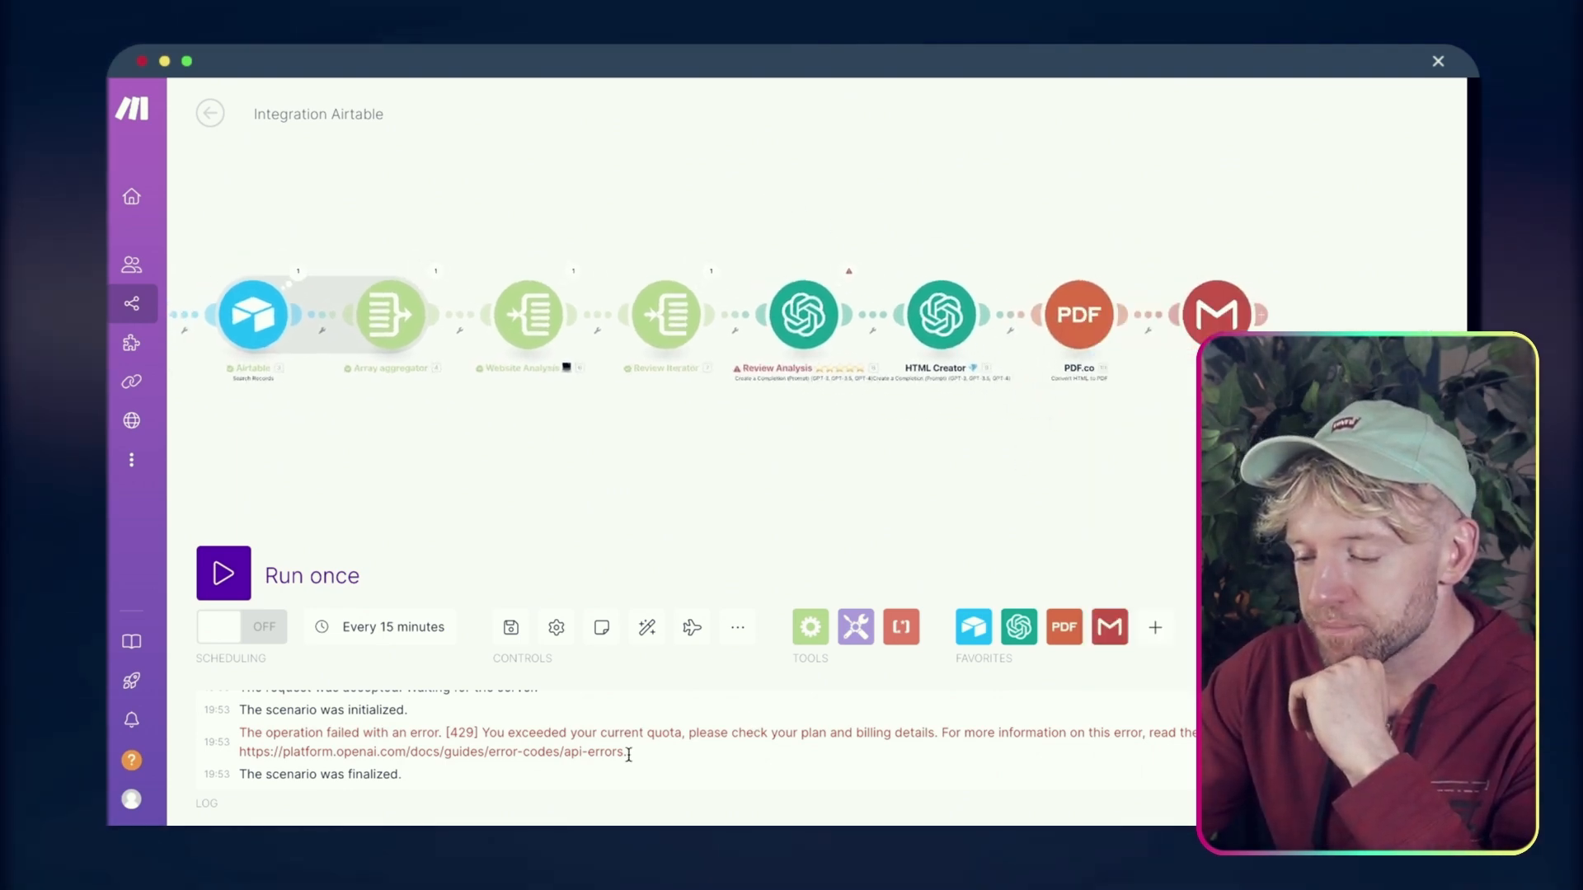
Read the failed operation's error message in the scenario log
drag(647, 752, 490, 740)
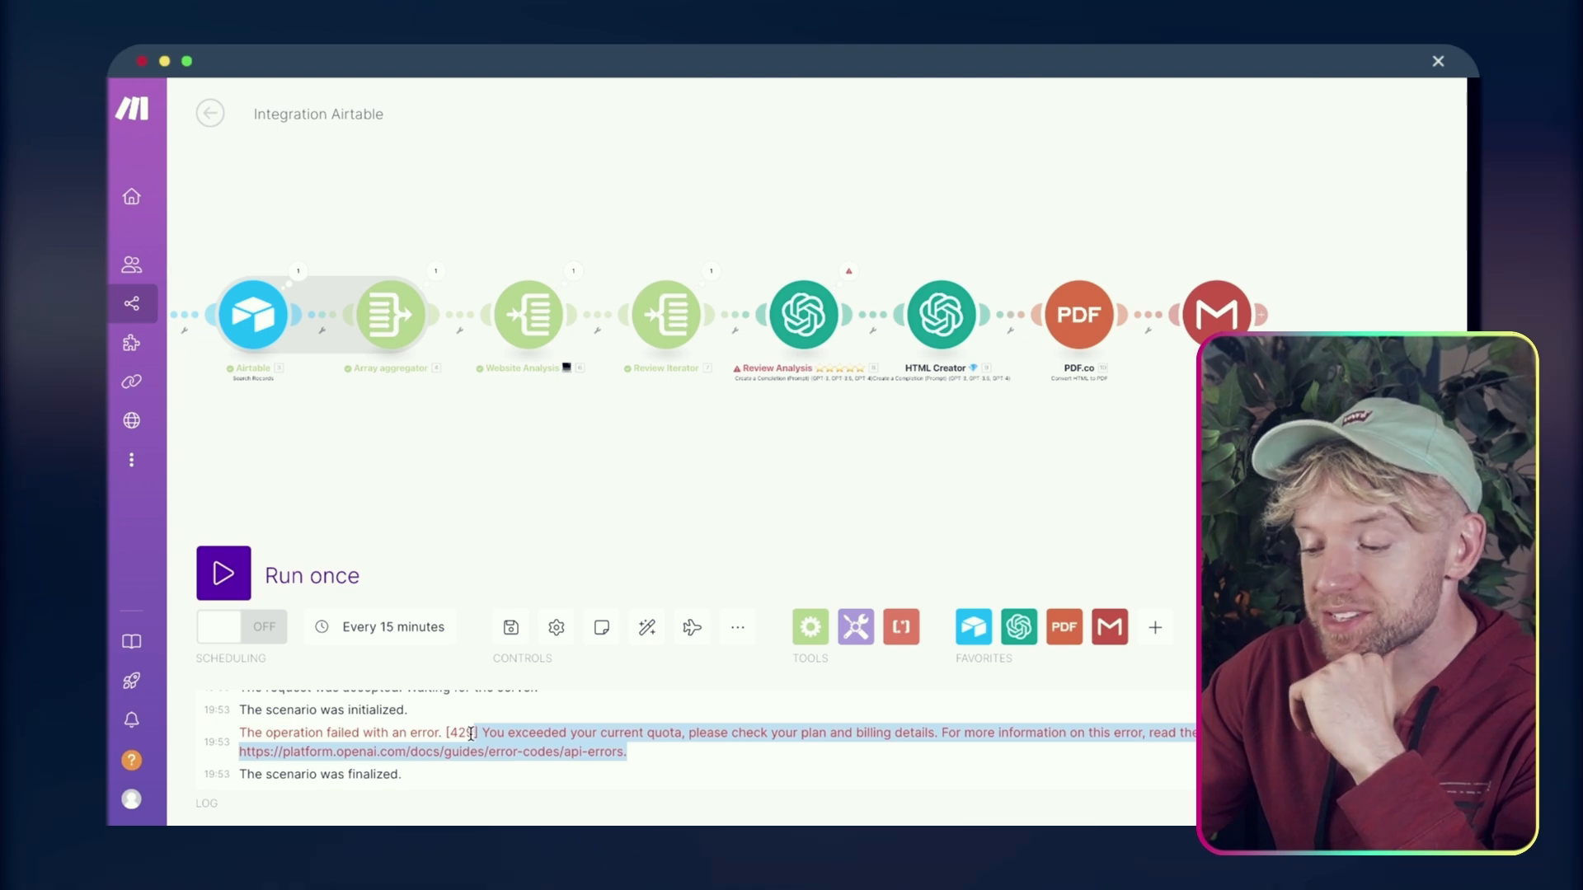
click(496, 737)
triple_click(499, 737)
triple_click(525, 736)
double_click(525, 737)
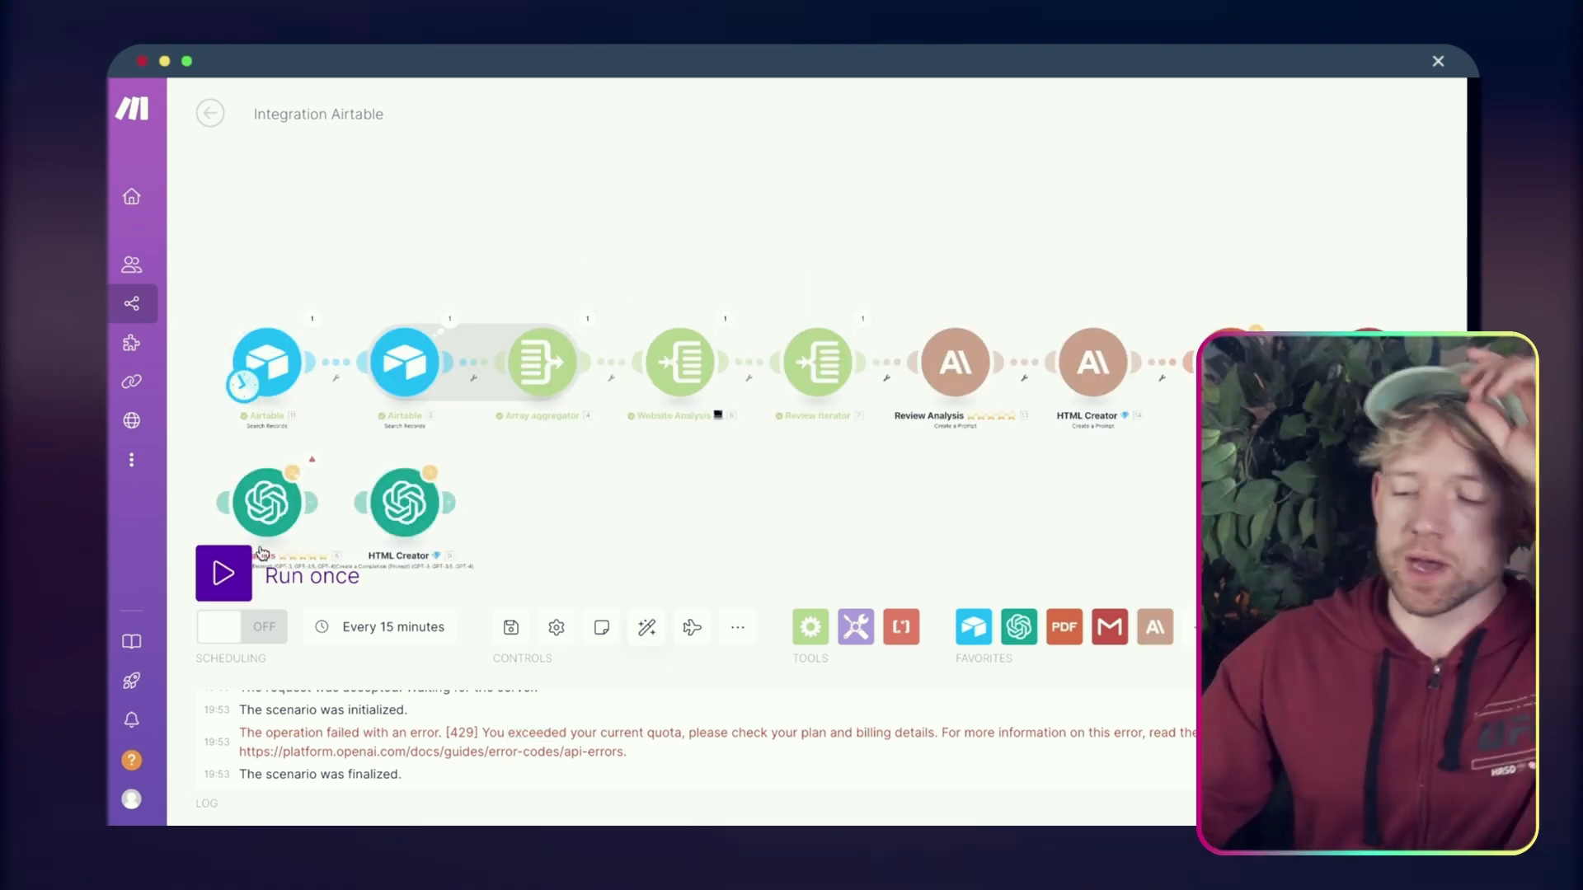
Map the HTML Creator module's Text Response into the PDF.co module's Input HTML Code, and review the Gmail module's settings
click(224, 573)
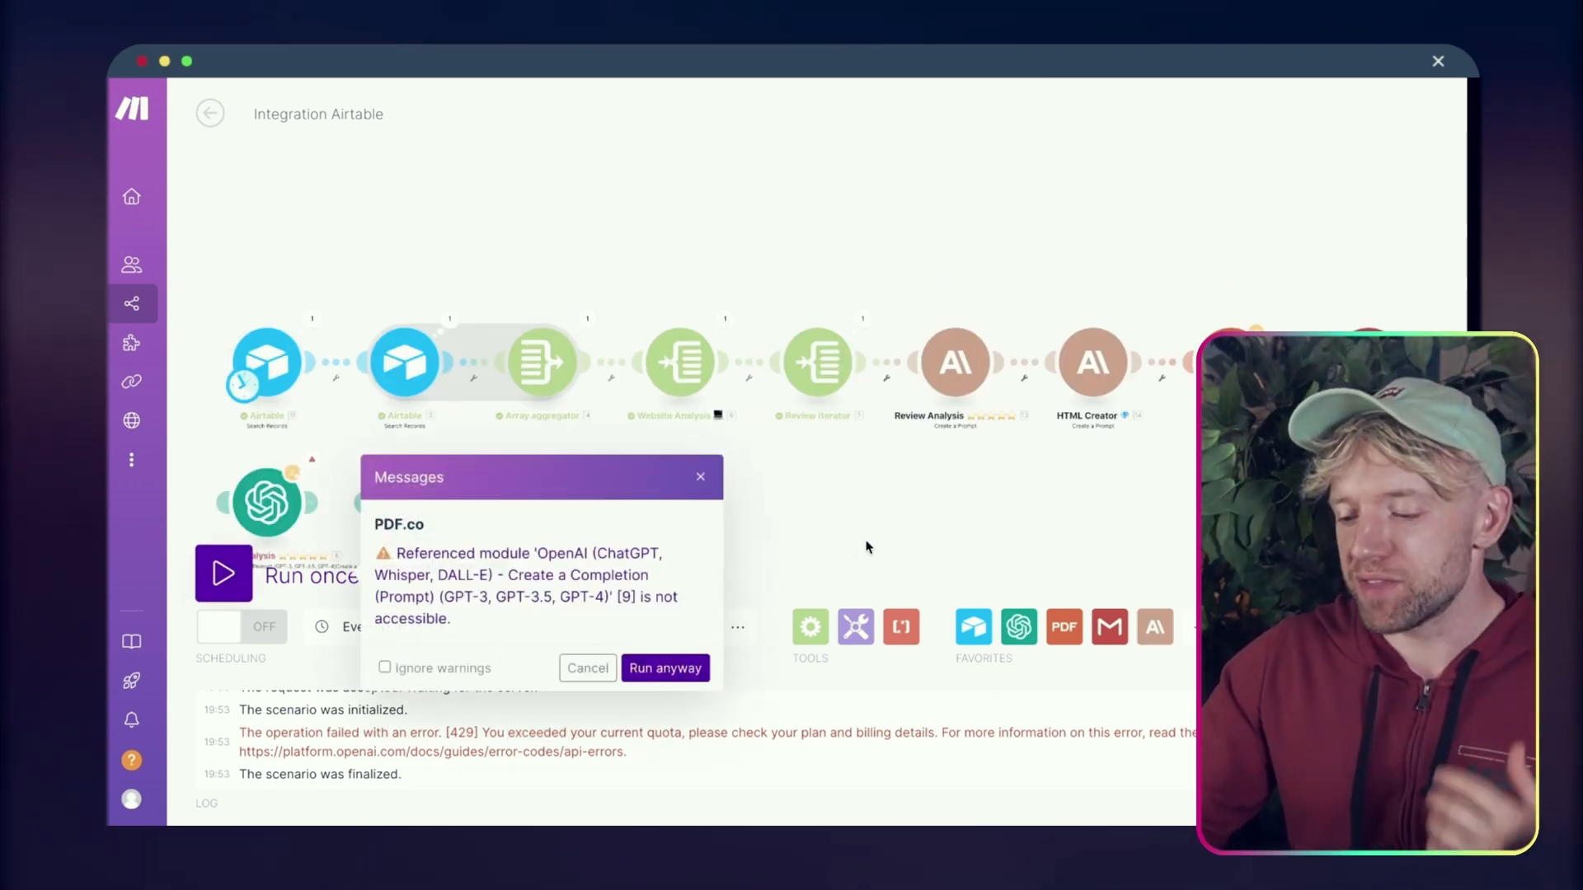
click(588, 668)
scroll(640, 533, right, 5)
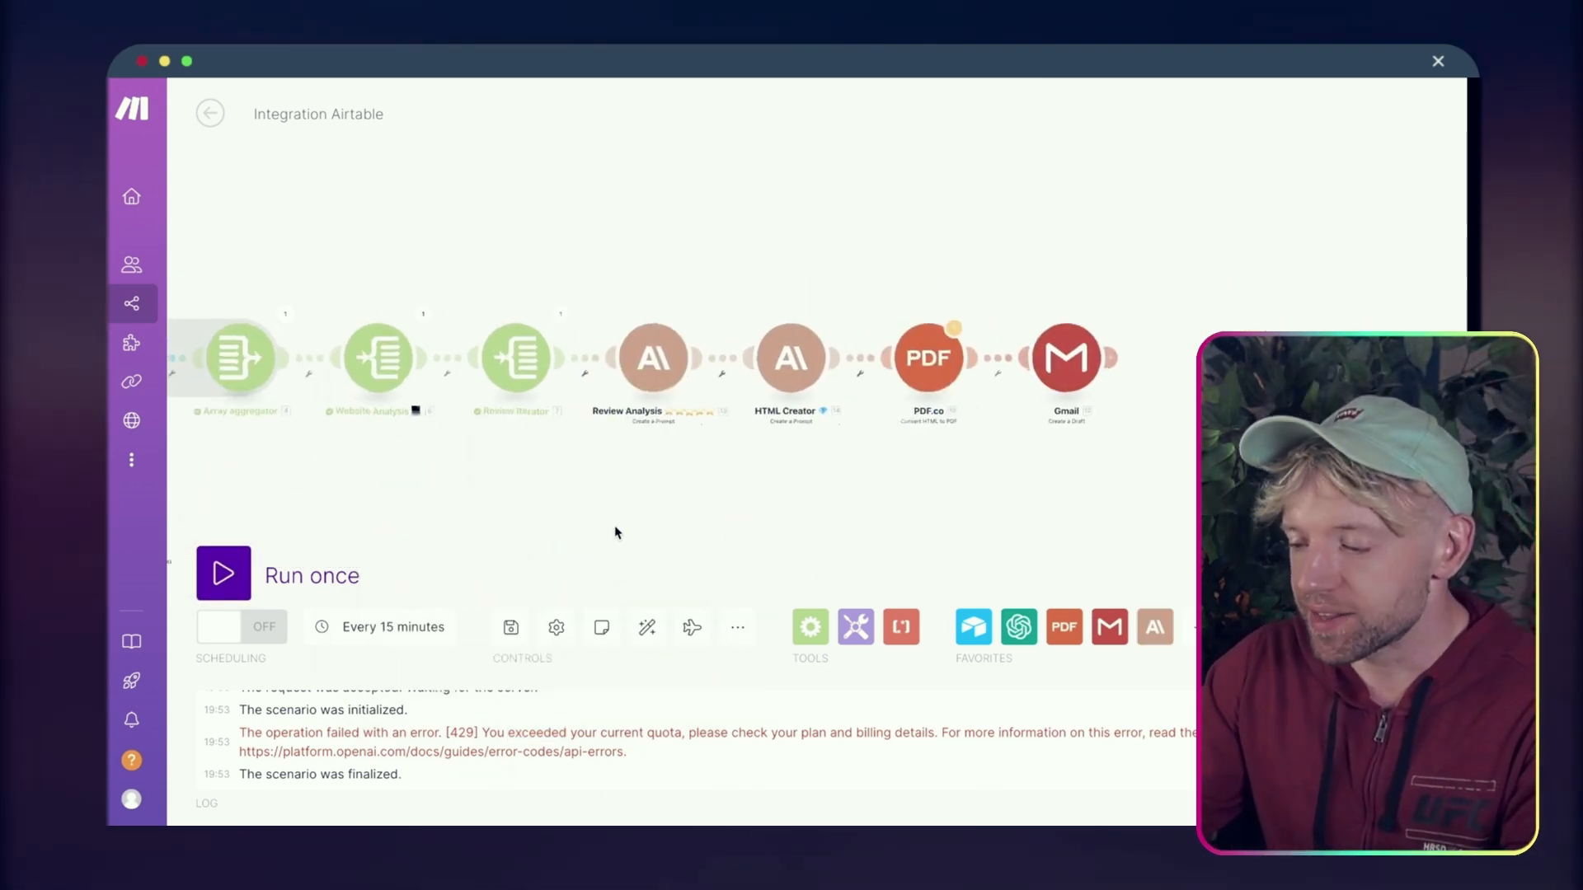
click(923, 371)
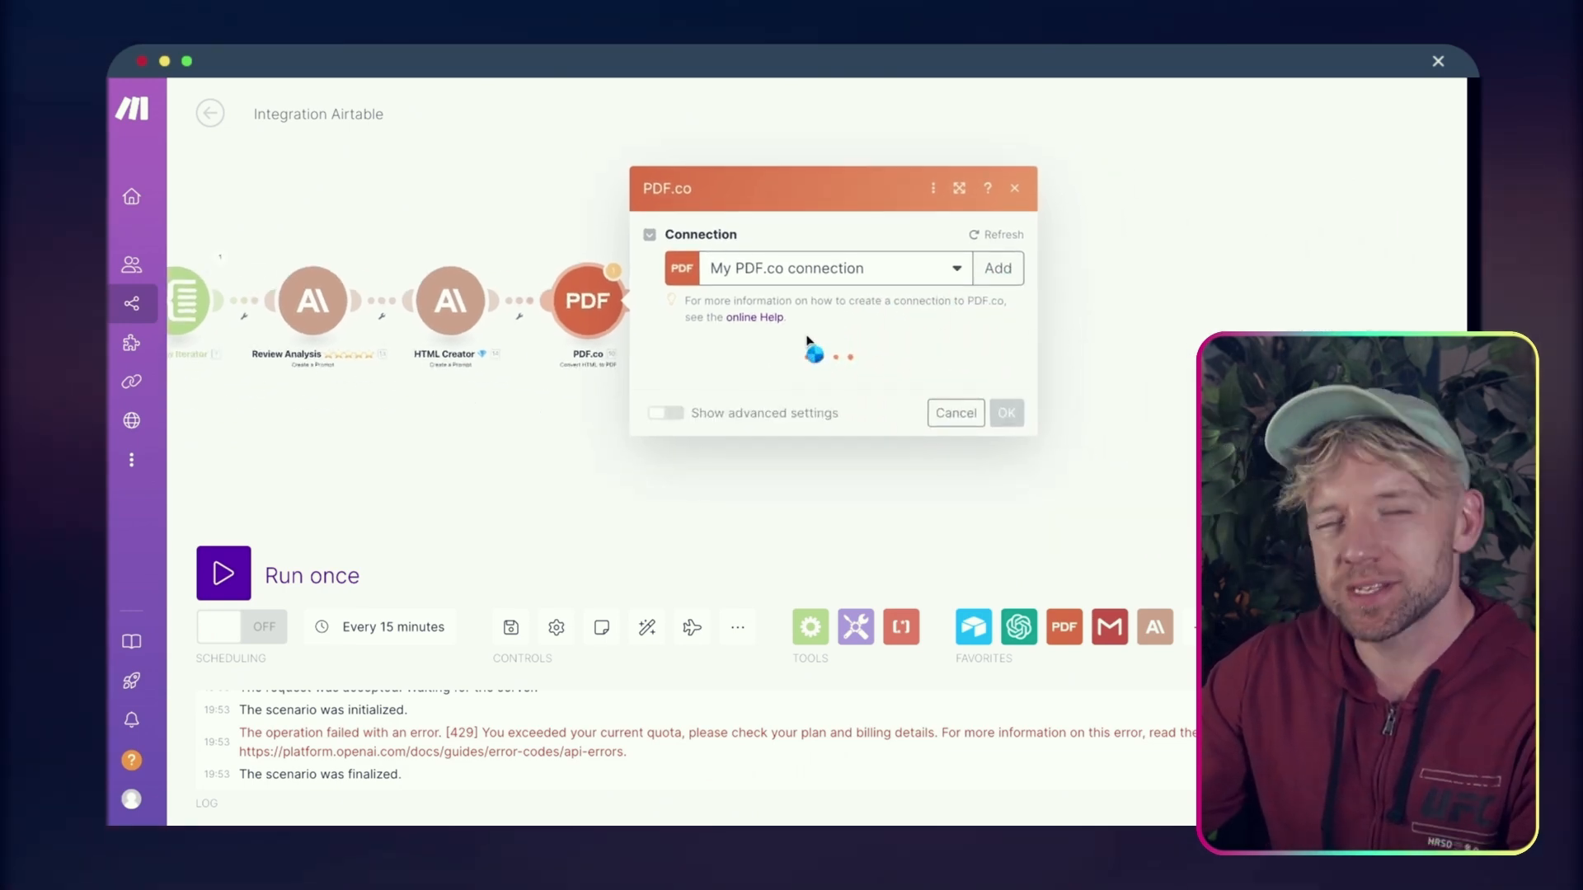
click(824, 408)
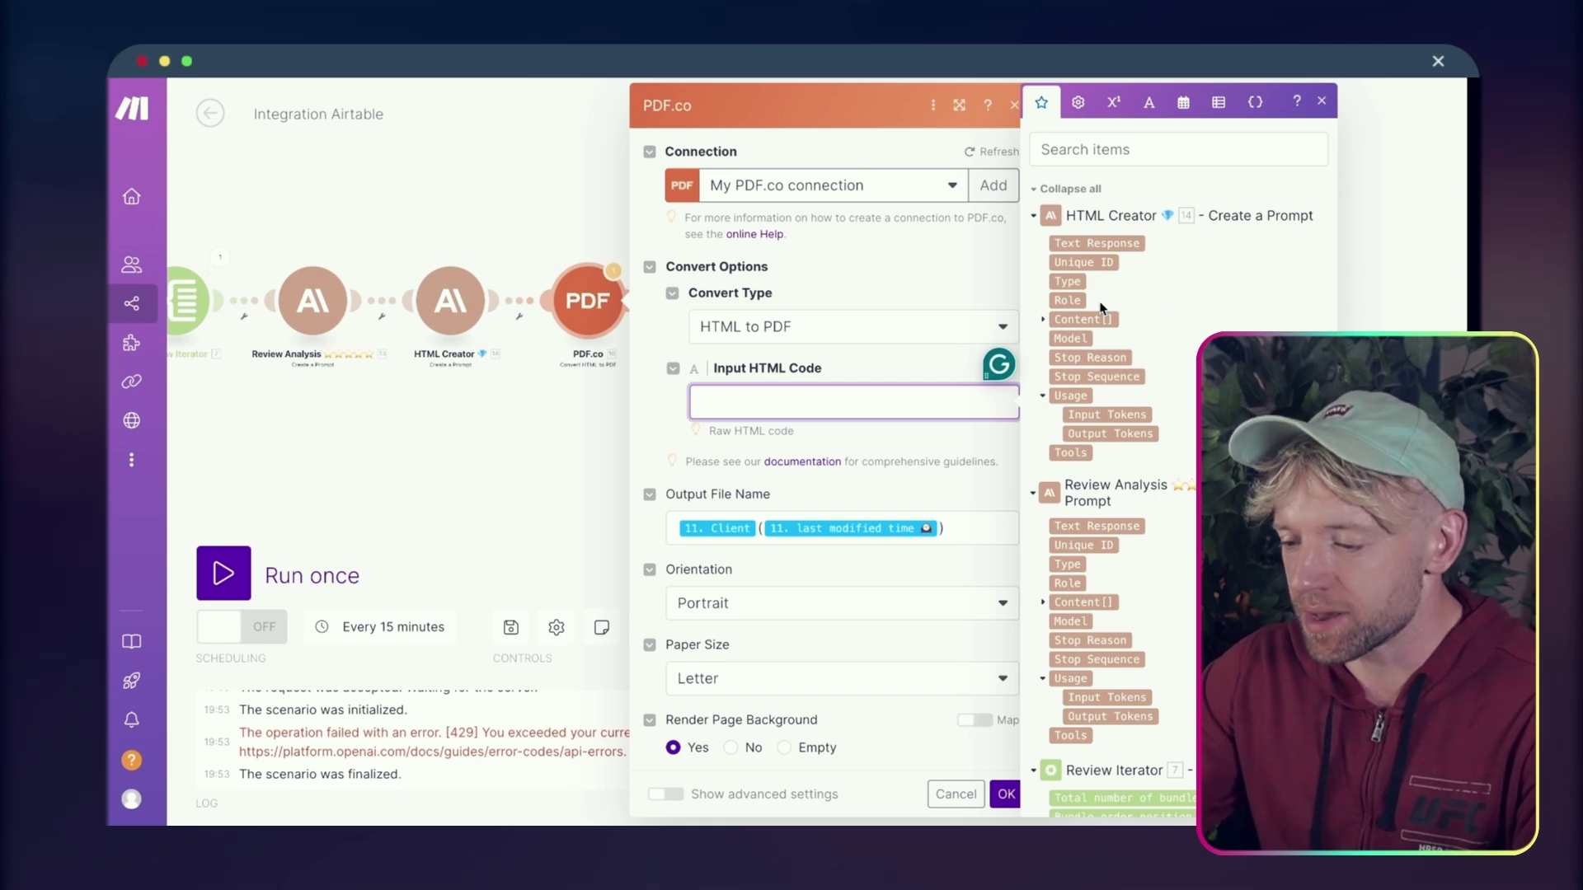
click(1122, 242)
scroll(901, 453, down, 4)
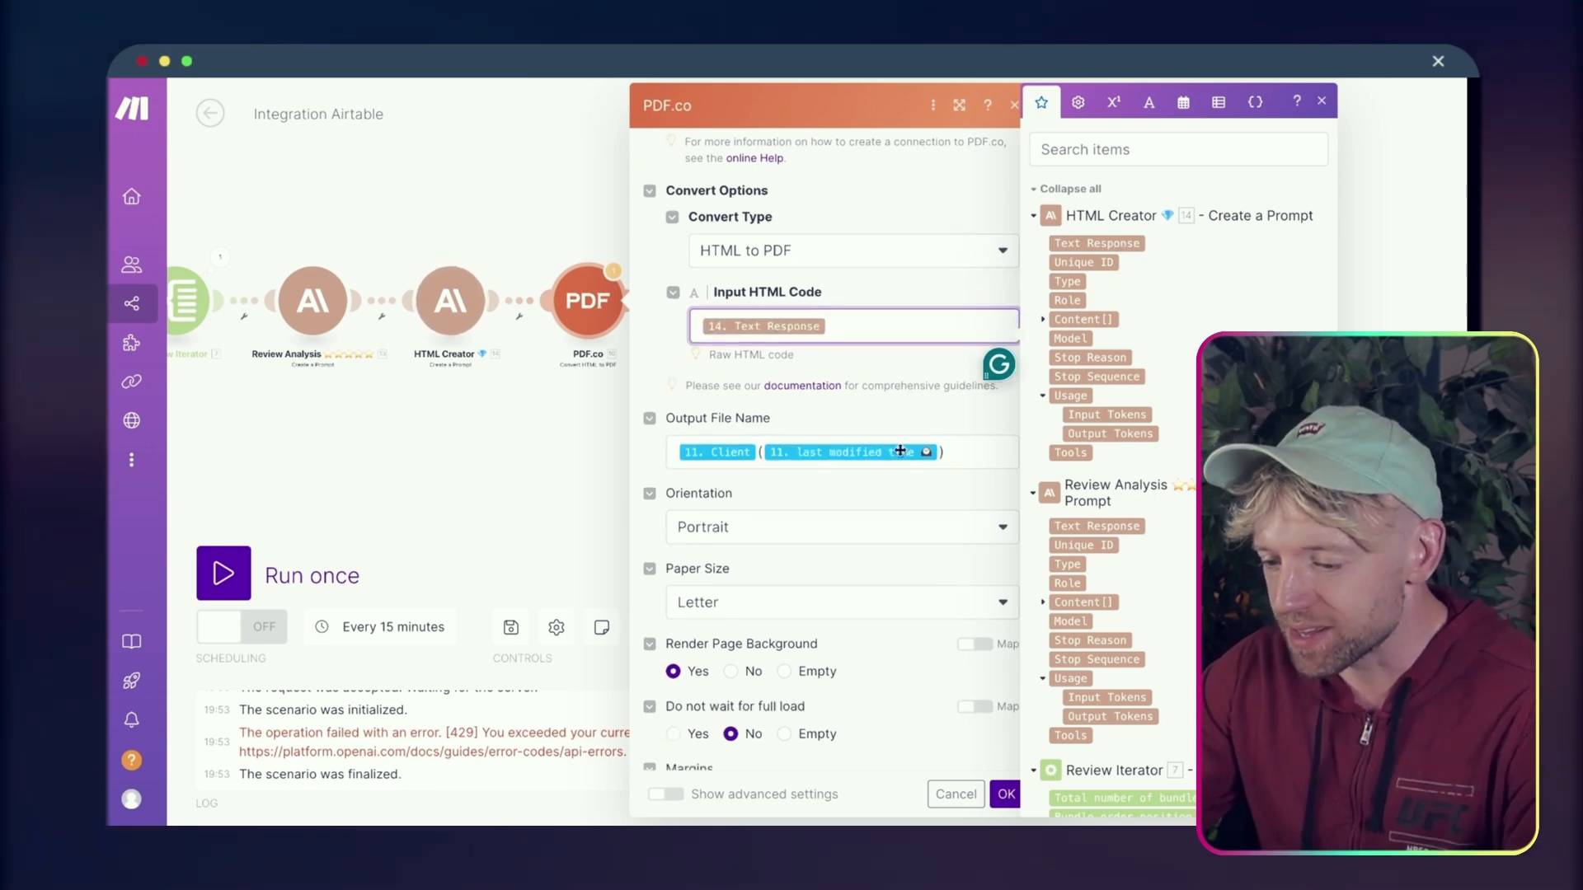
click(1005, 794)
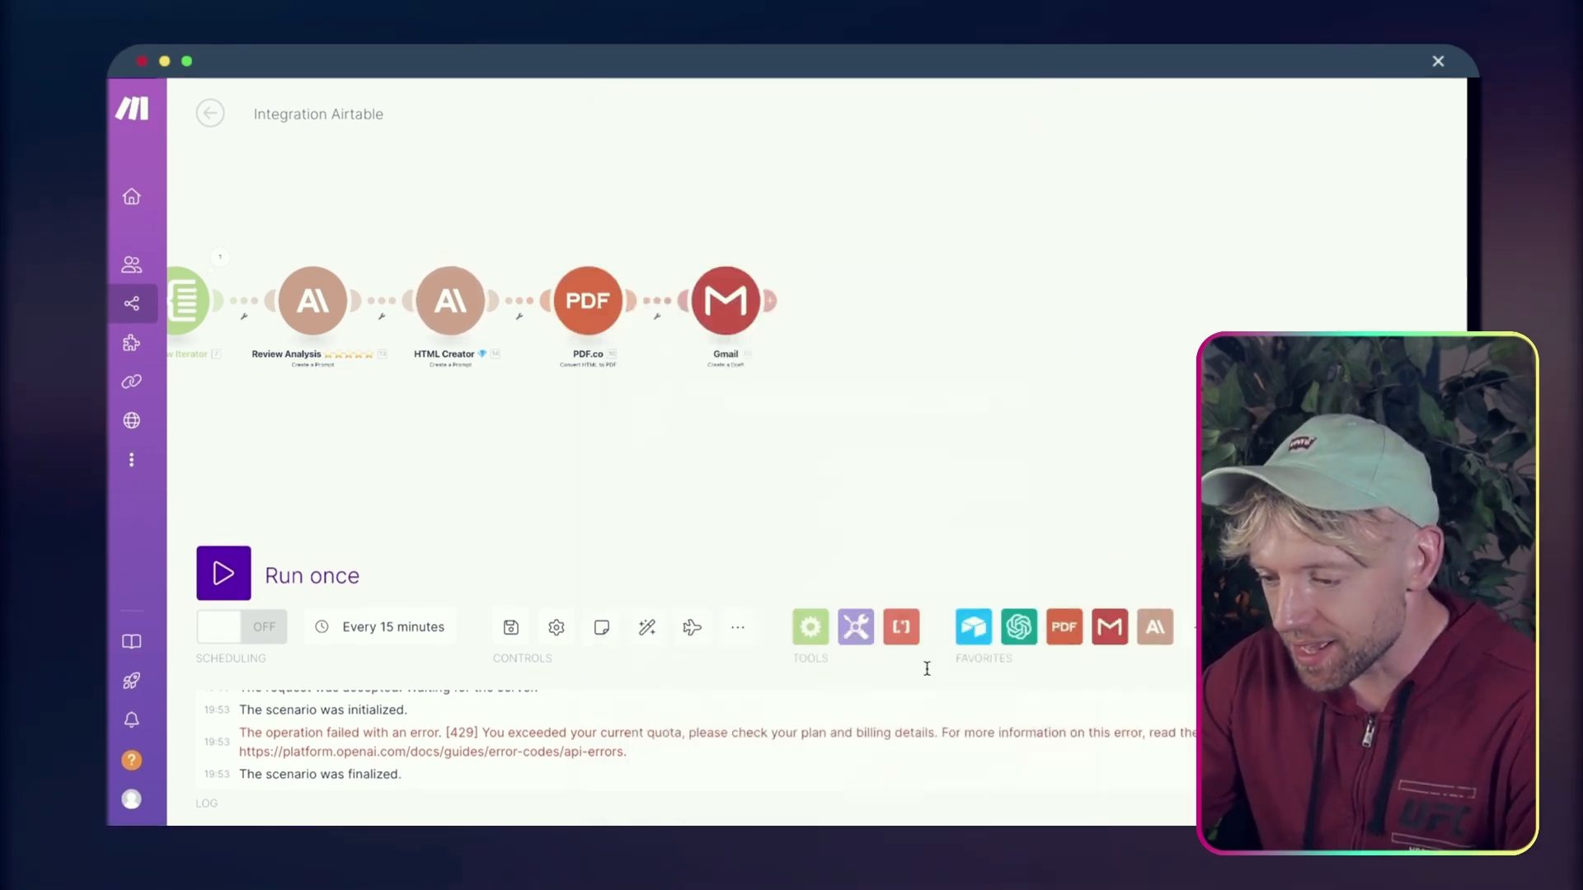
click(725, 301)
scroll(993, 552, down, 5)
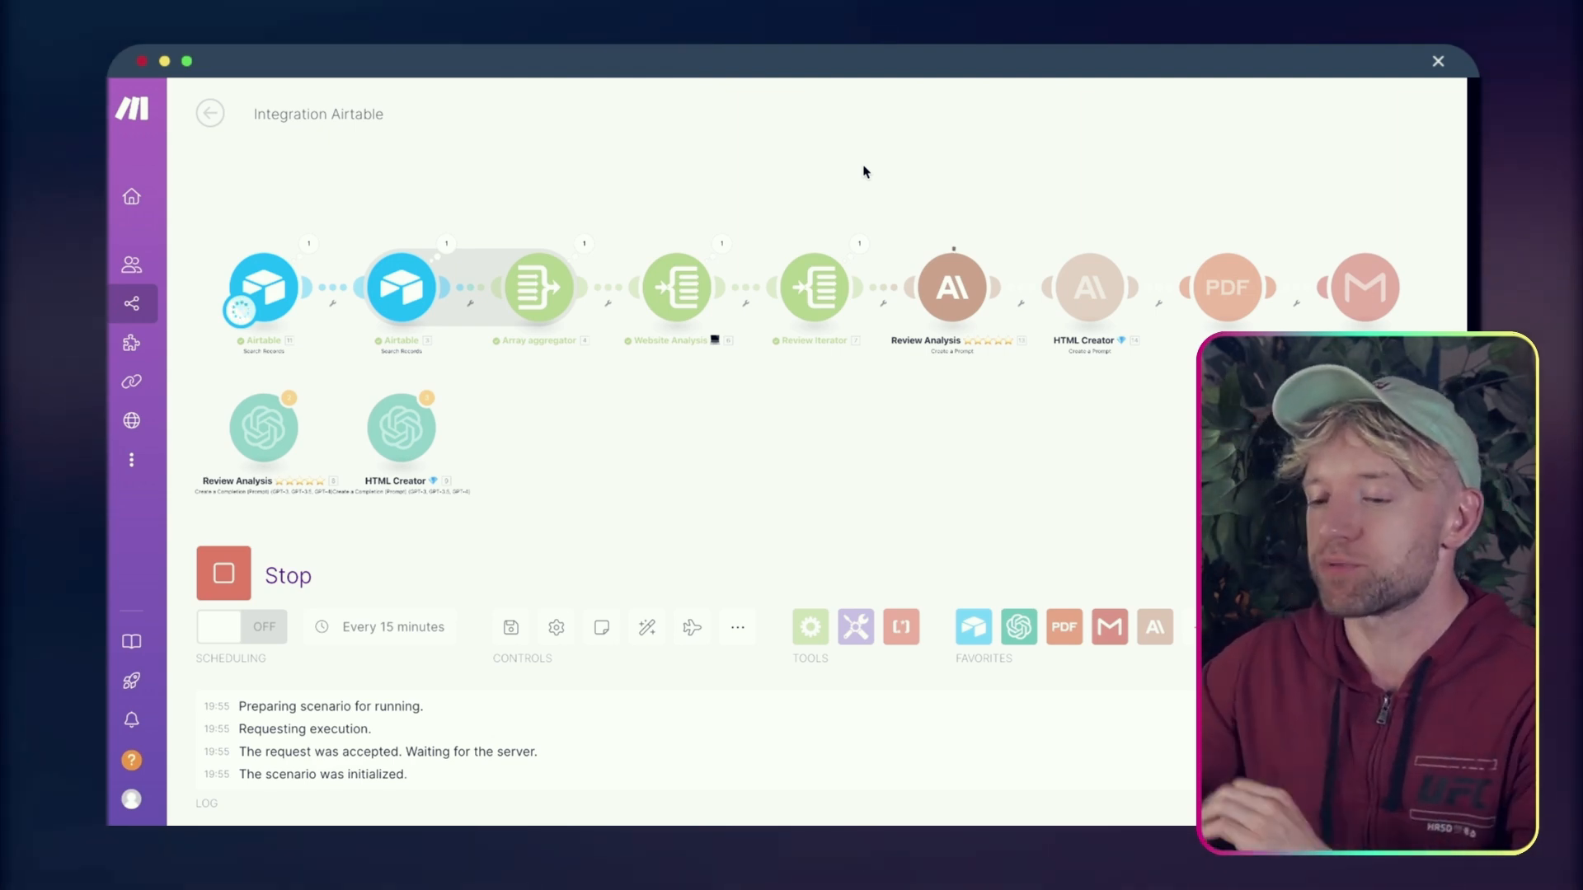
Inspect the Review Iterator's output bundle and read through its review analysis while the scenario runs
drag(920, 190, 833, 177)
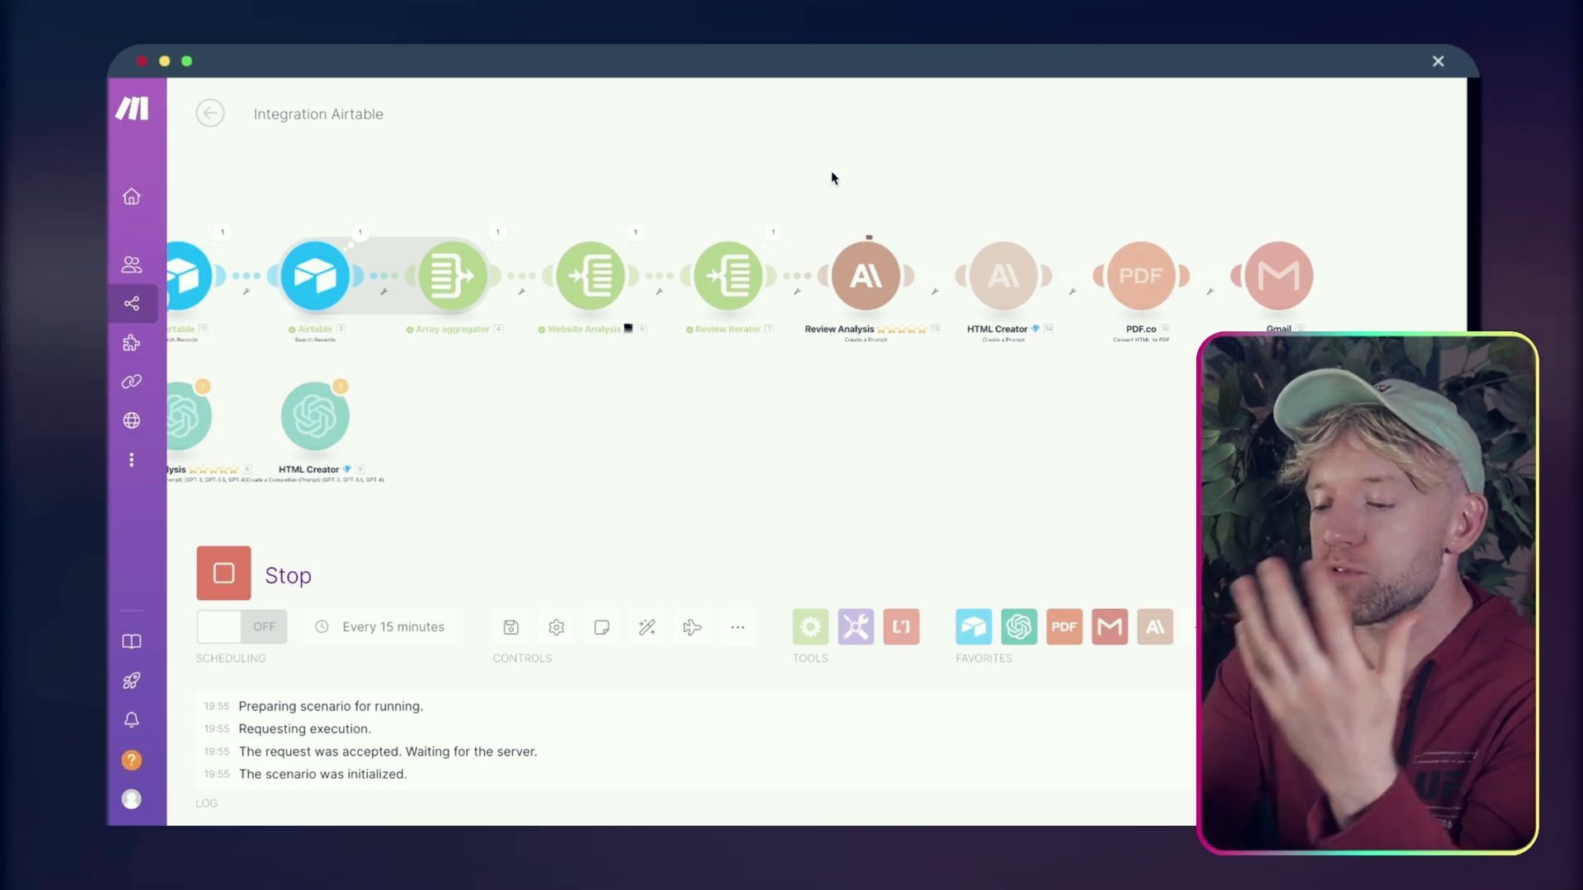
click(771, 234)
click(857, 298)
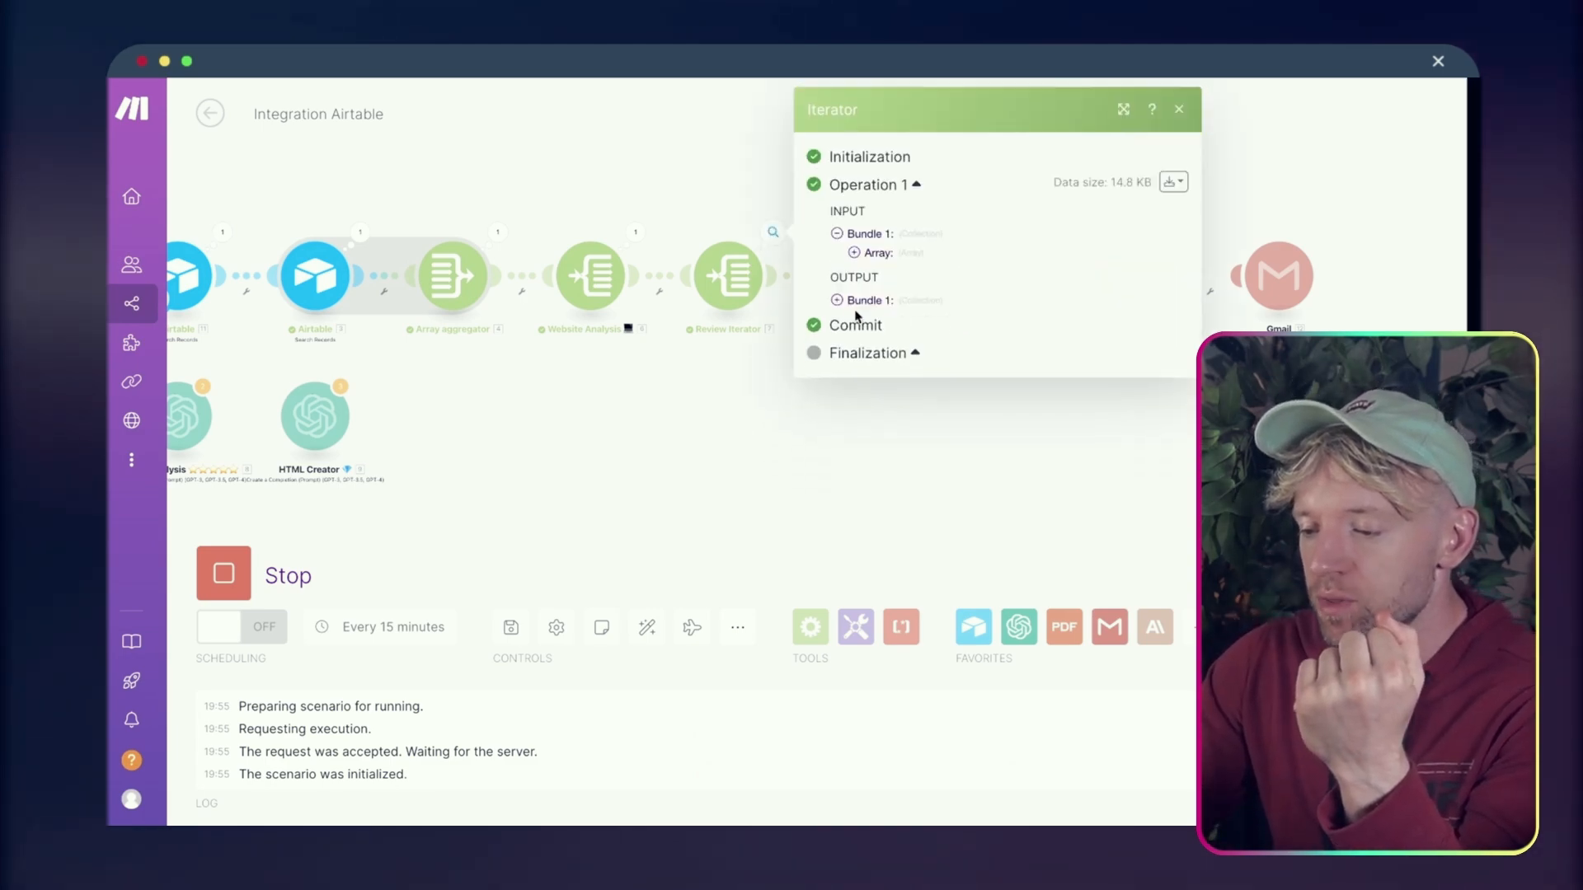
click(860, 302)
click(866, 319)
scroll(1043, 579, down, 10)
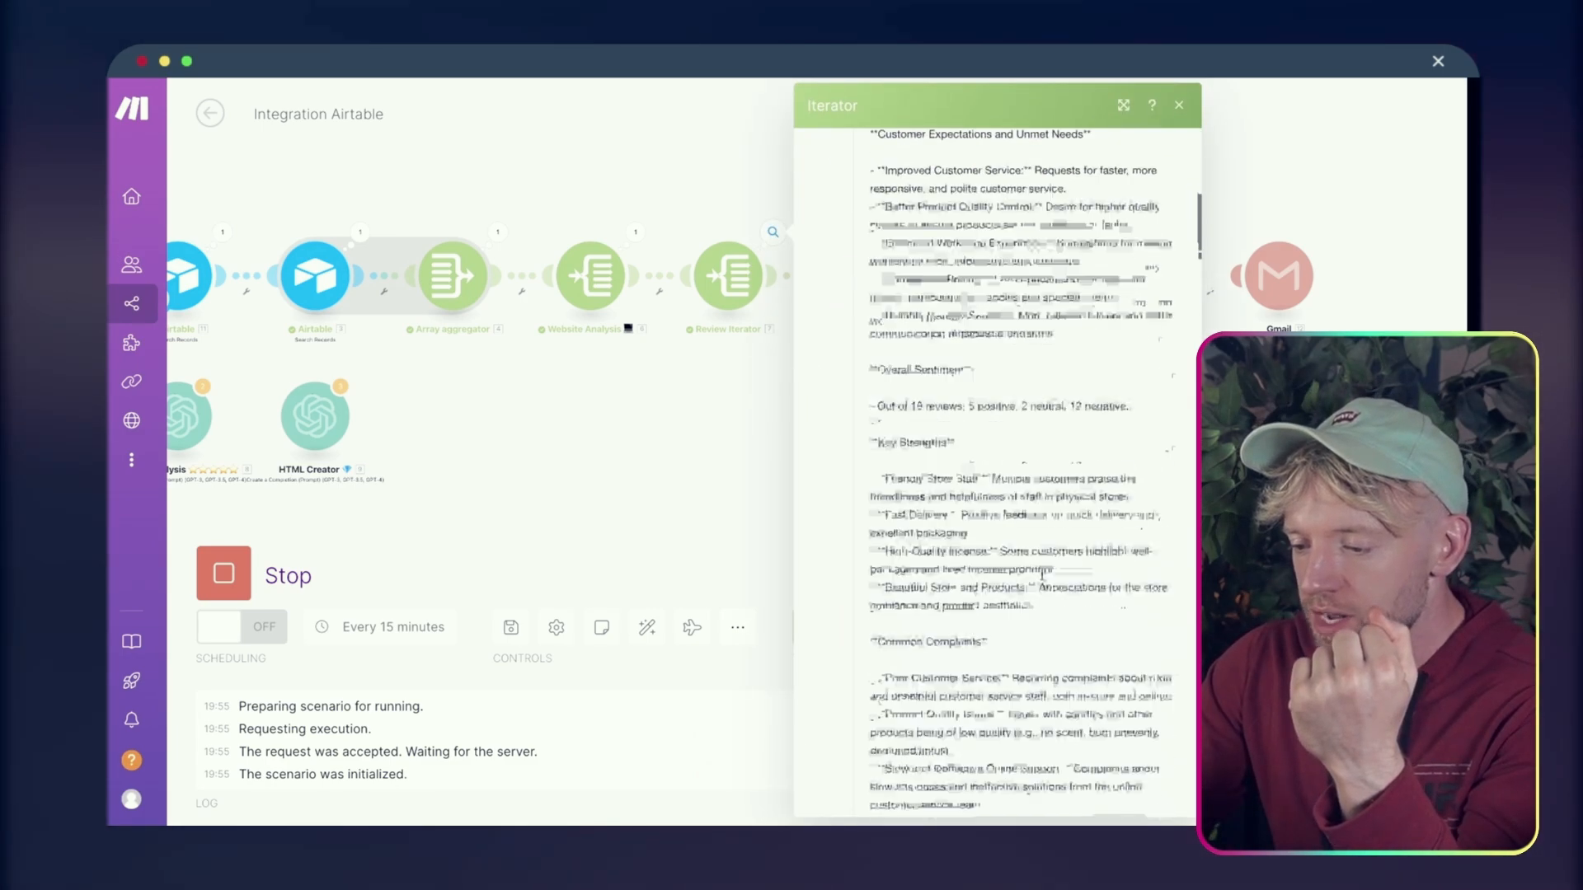
scroll(1042, 580, down, 15)
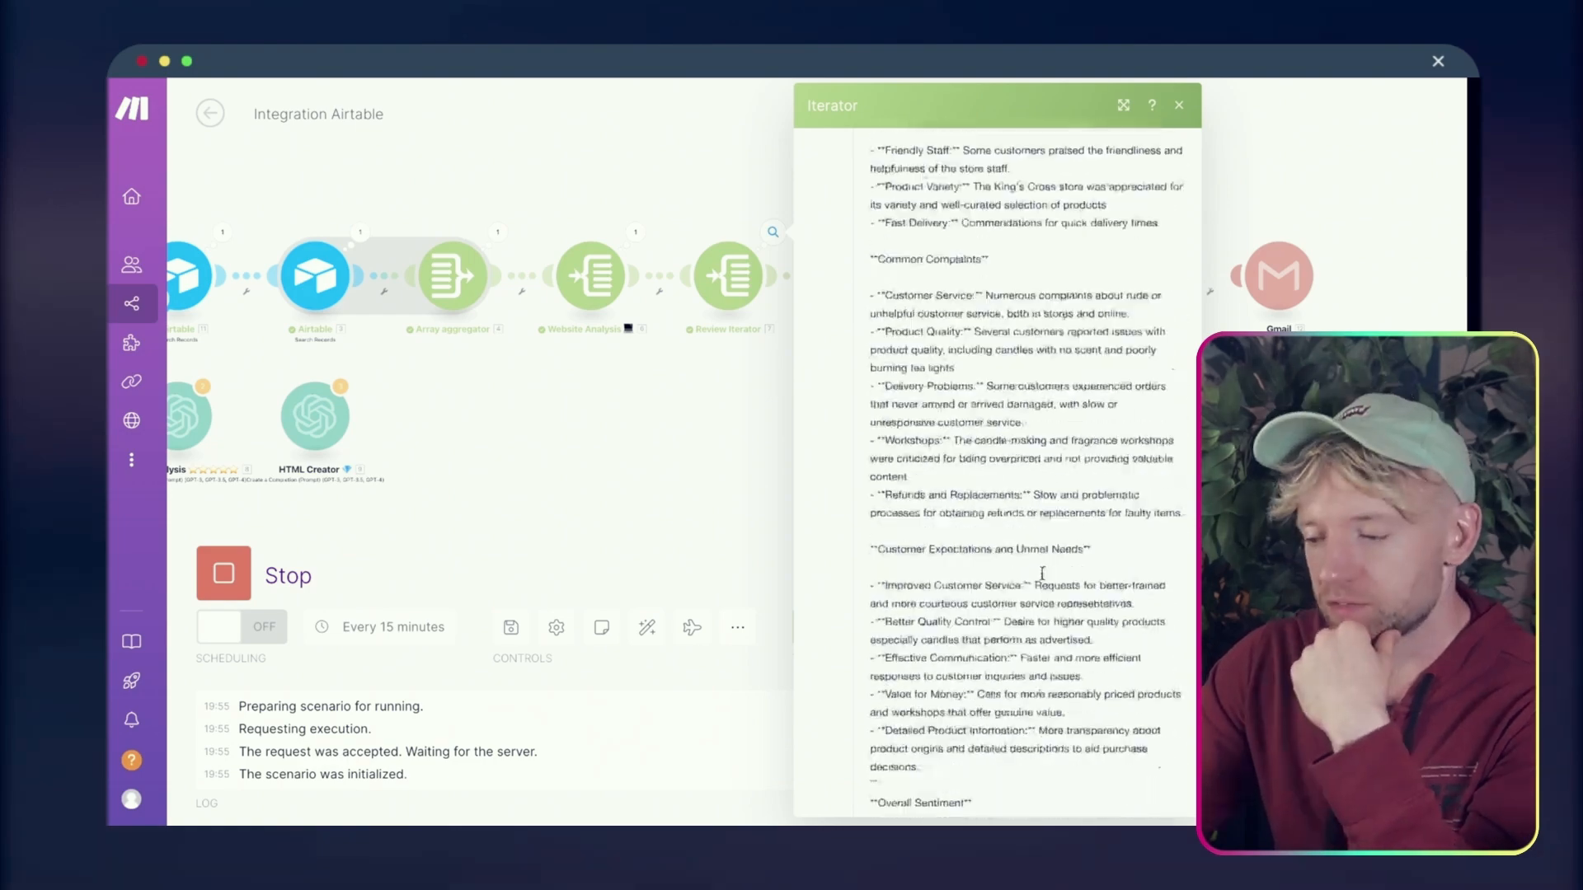
scroll(1042, 574, down, 10)
click(1179, 106)
drag(1319, 461, 1199, 441)
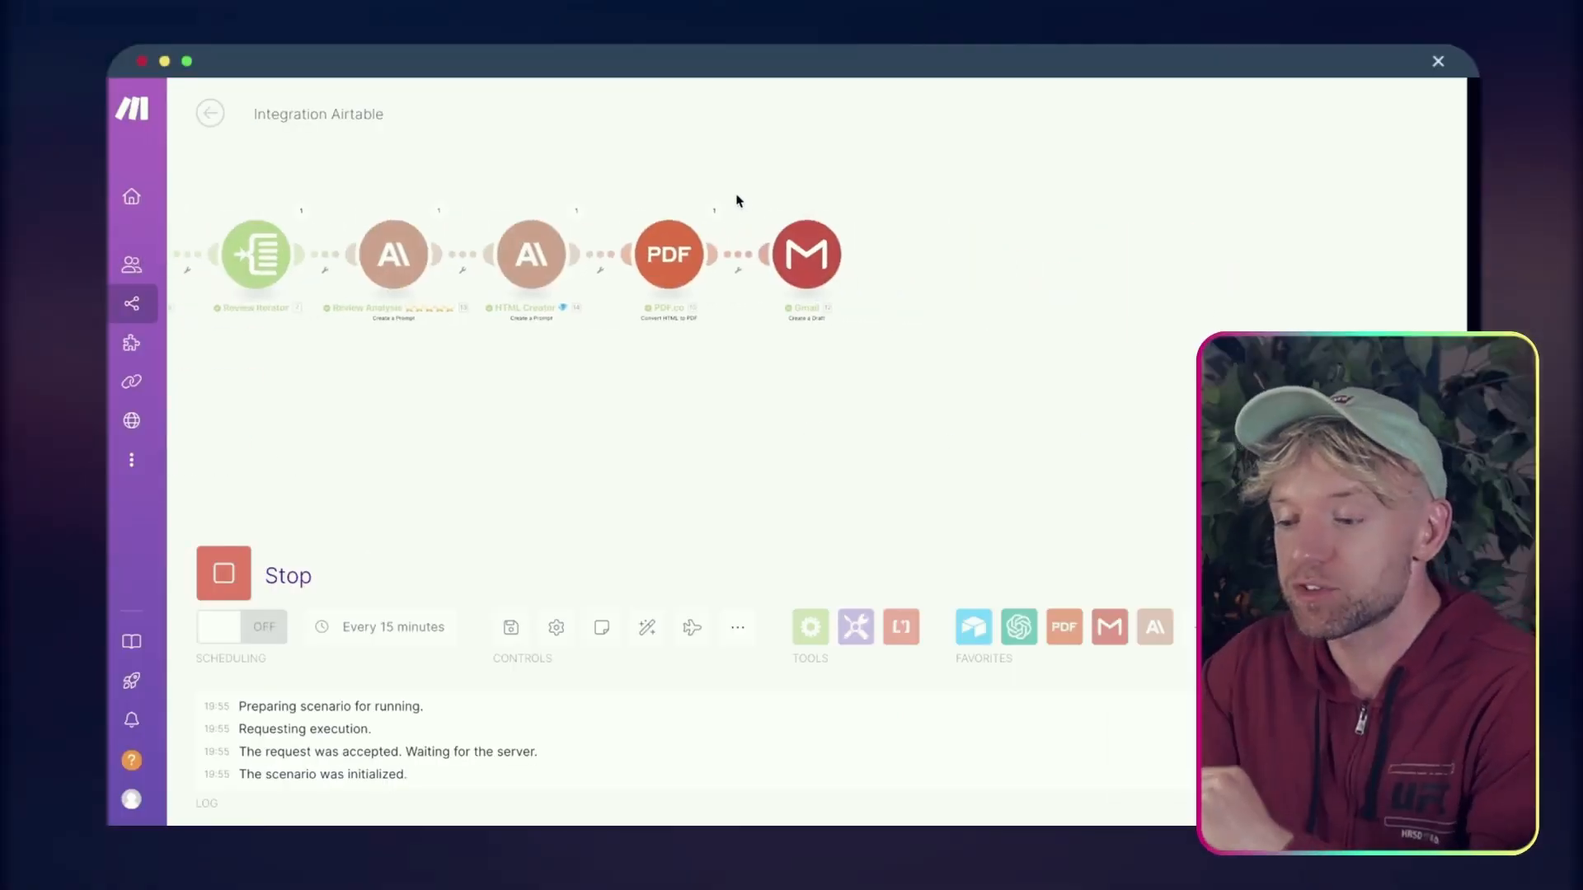
Open the report PDF from the PDF.co module's output and read its website changes and Competitor Reviews sections
click(988, 44)
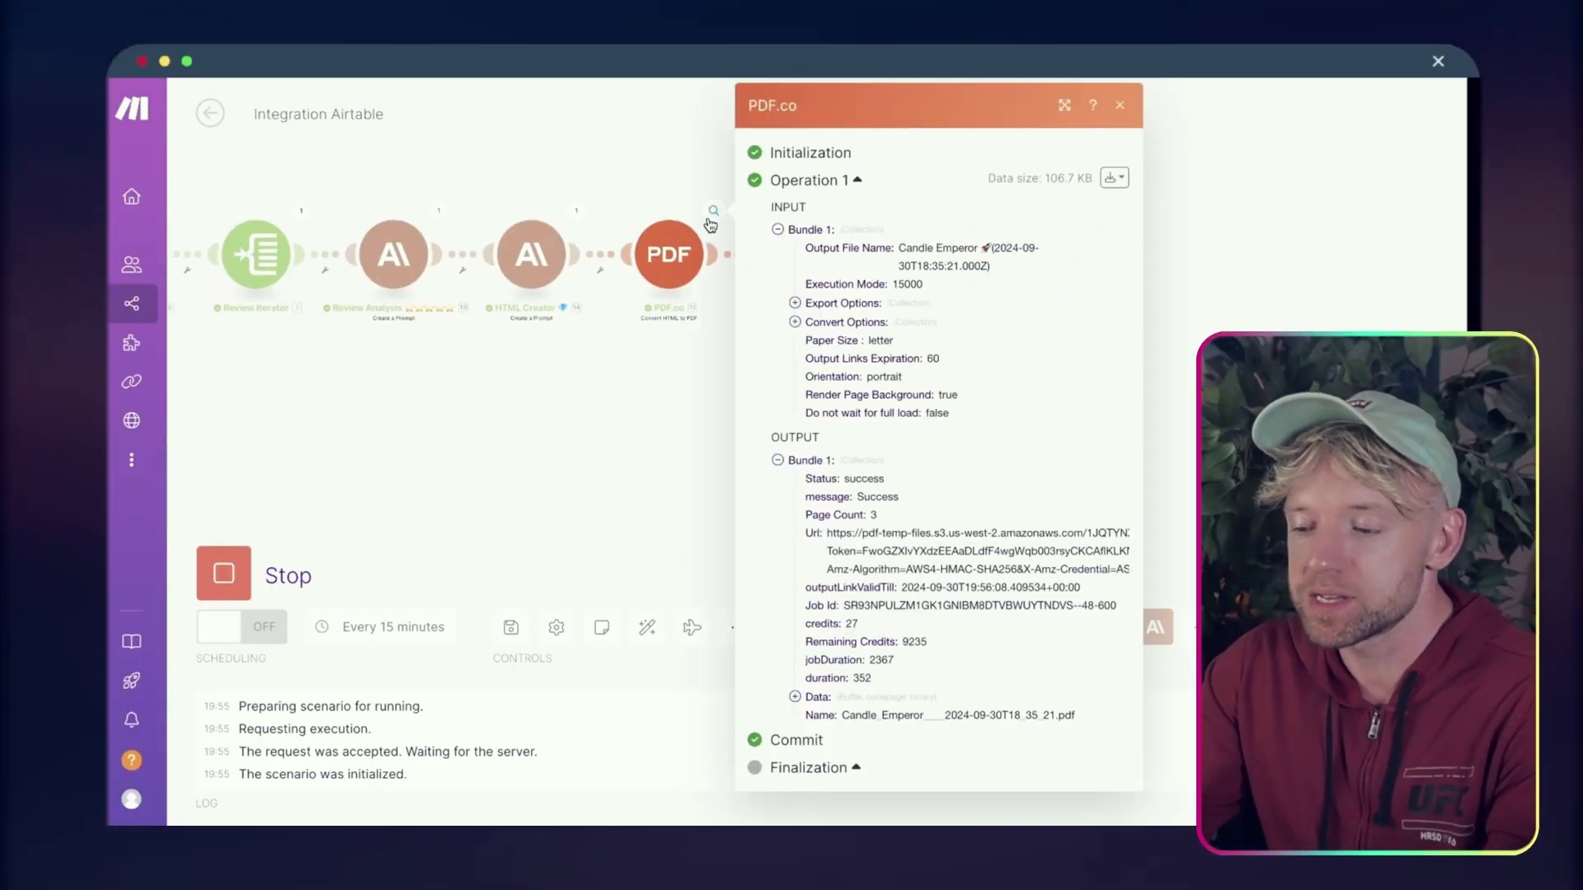
triple_click(988, 567)
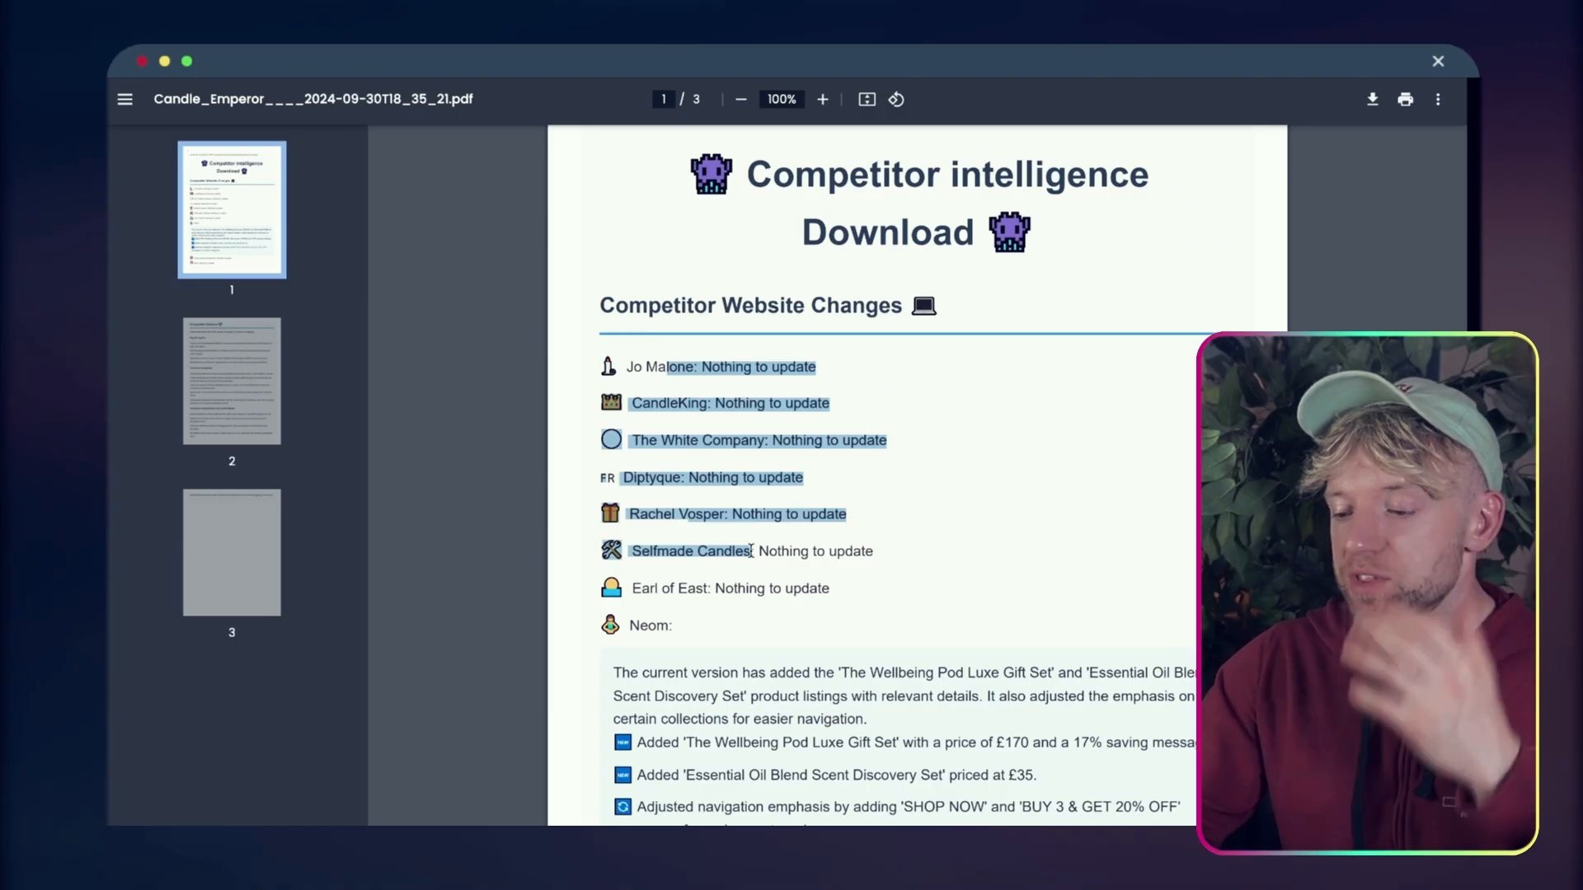
scroll(751, 550, down, 5)
scroll(751, 550, down, 6)
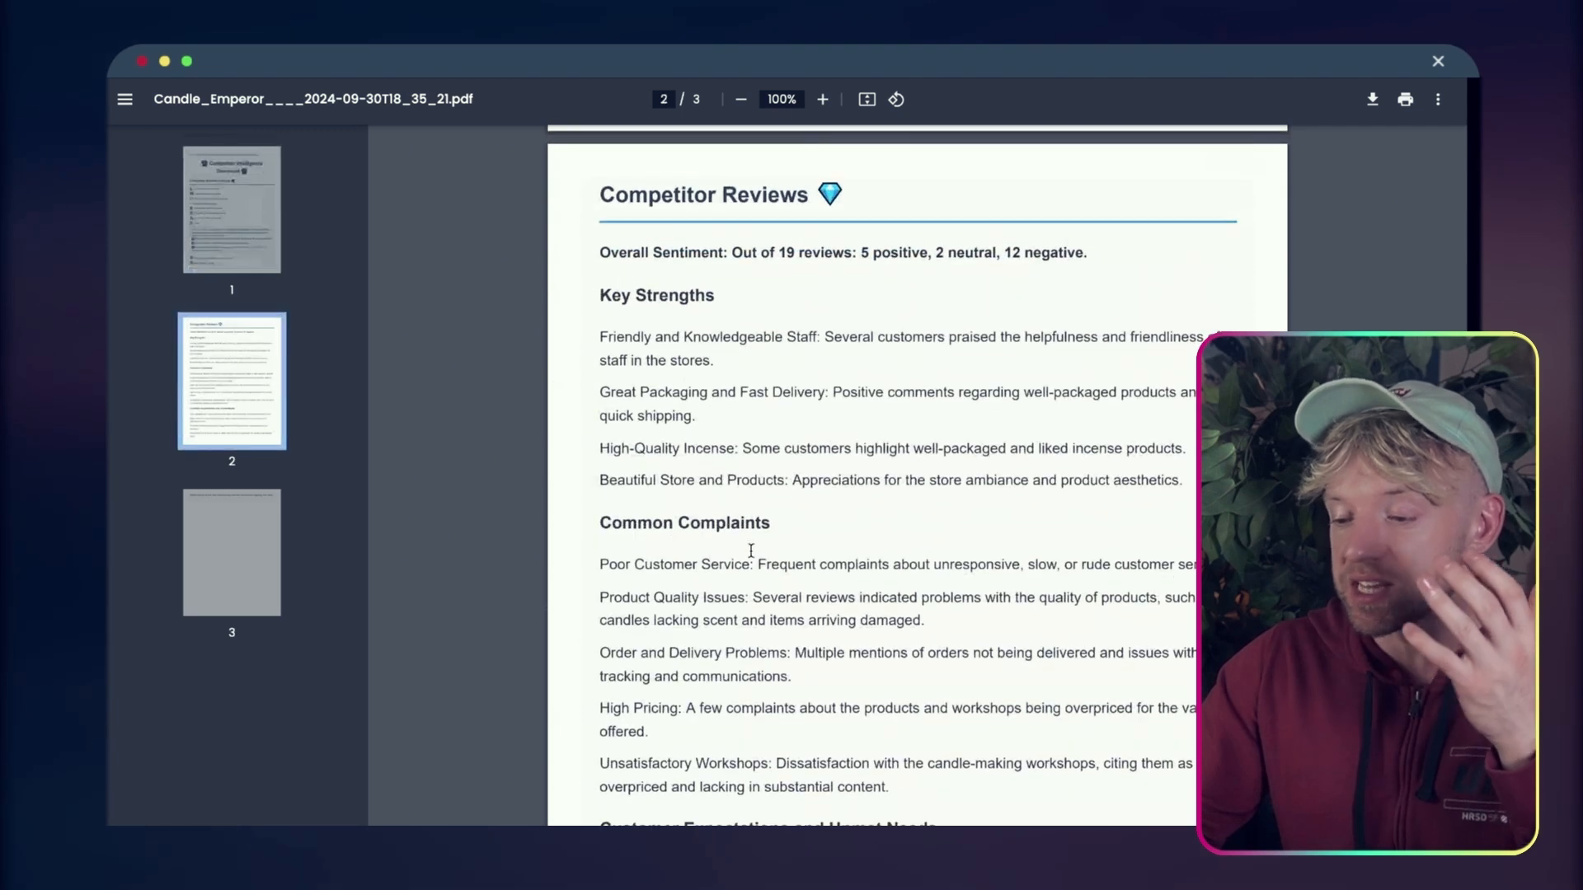
scroll(751, 550, down, 1)
drag(745, 208, 947, 211)
click(1007, 211)
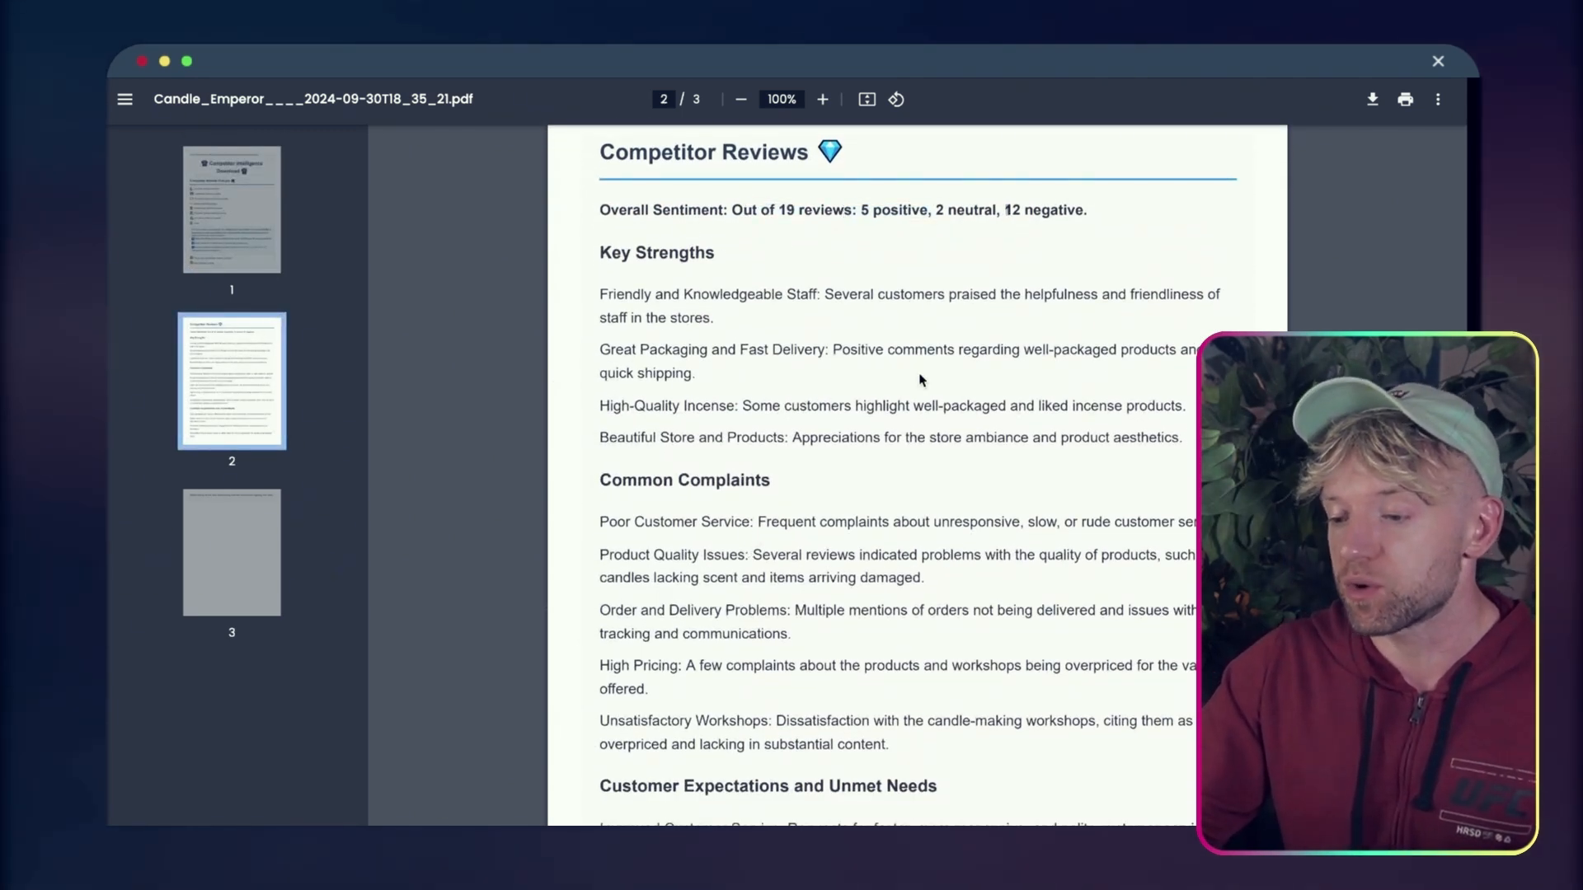
scroll(922, 380, down, 1)
scroll(921, 380, down, 9)
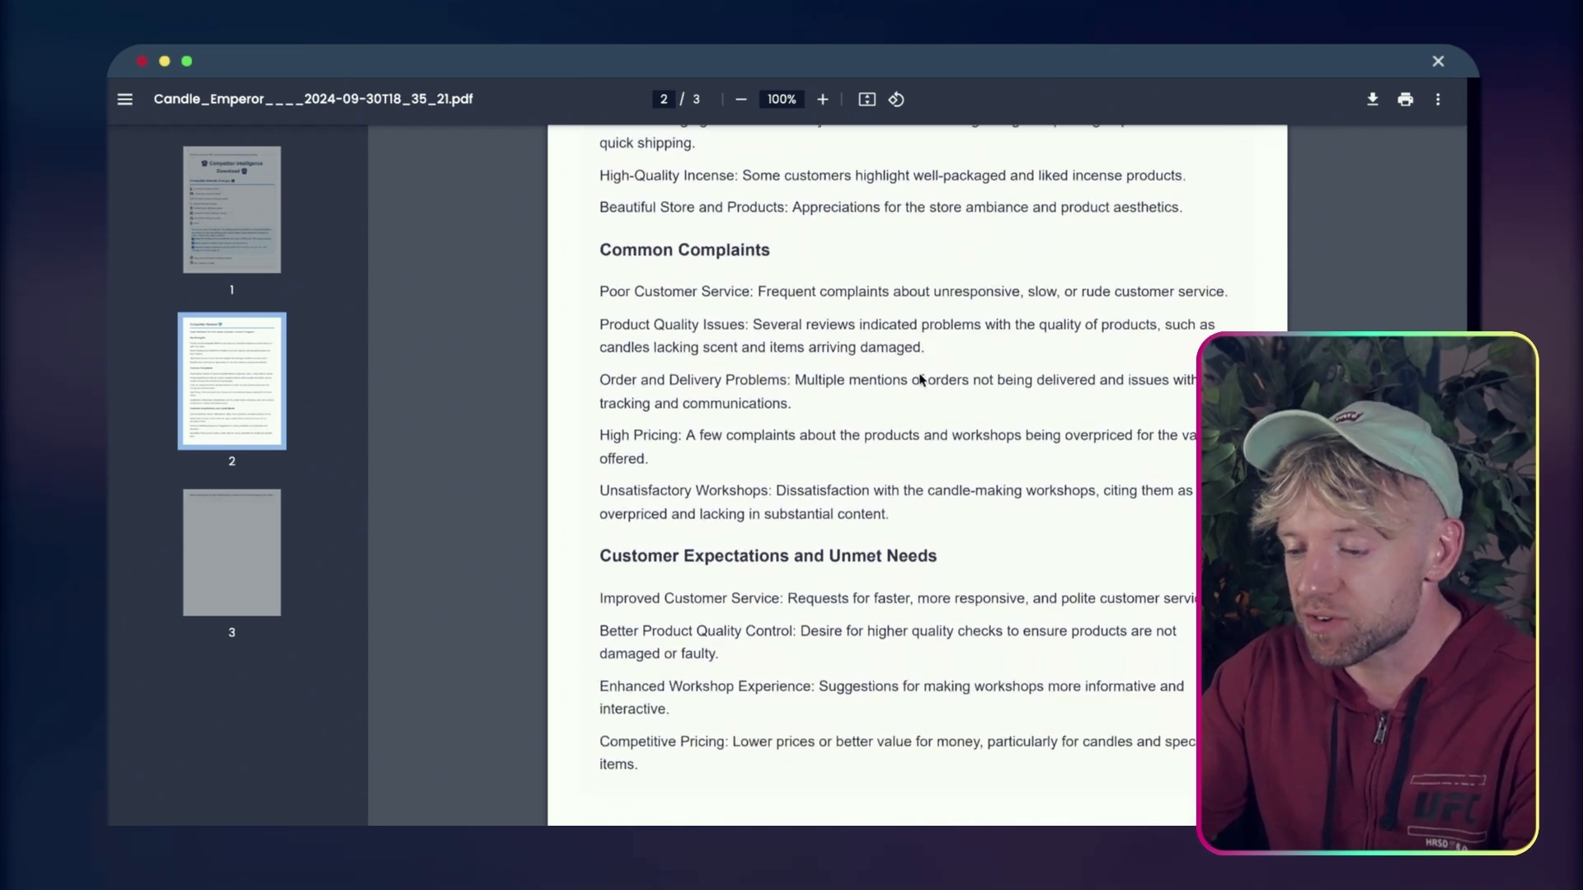
scroll(921, 380, down, 12)
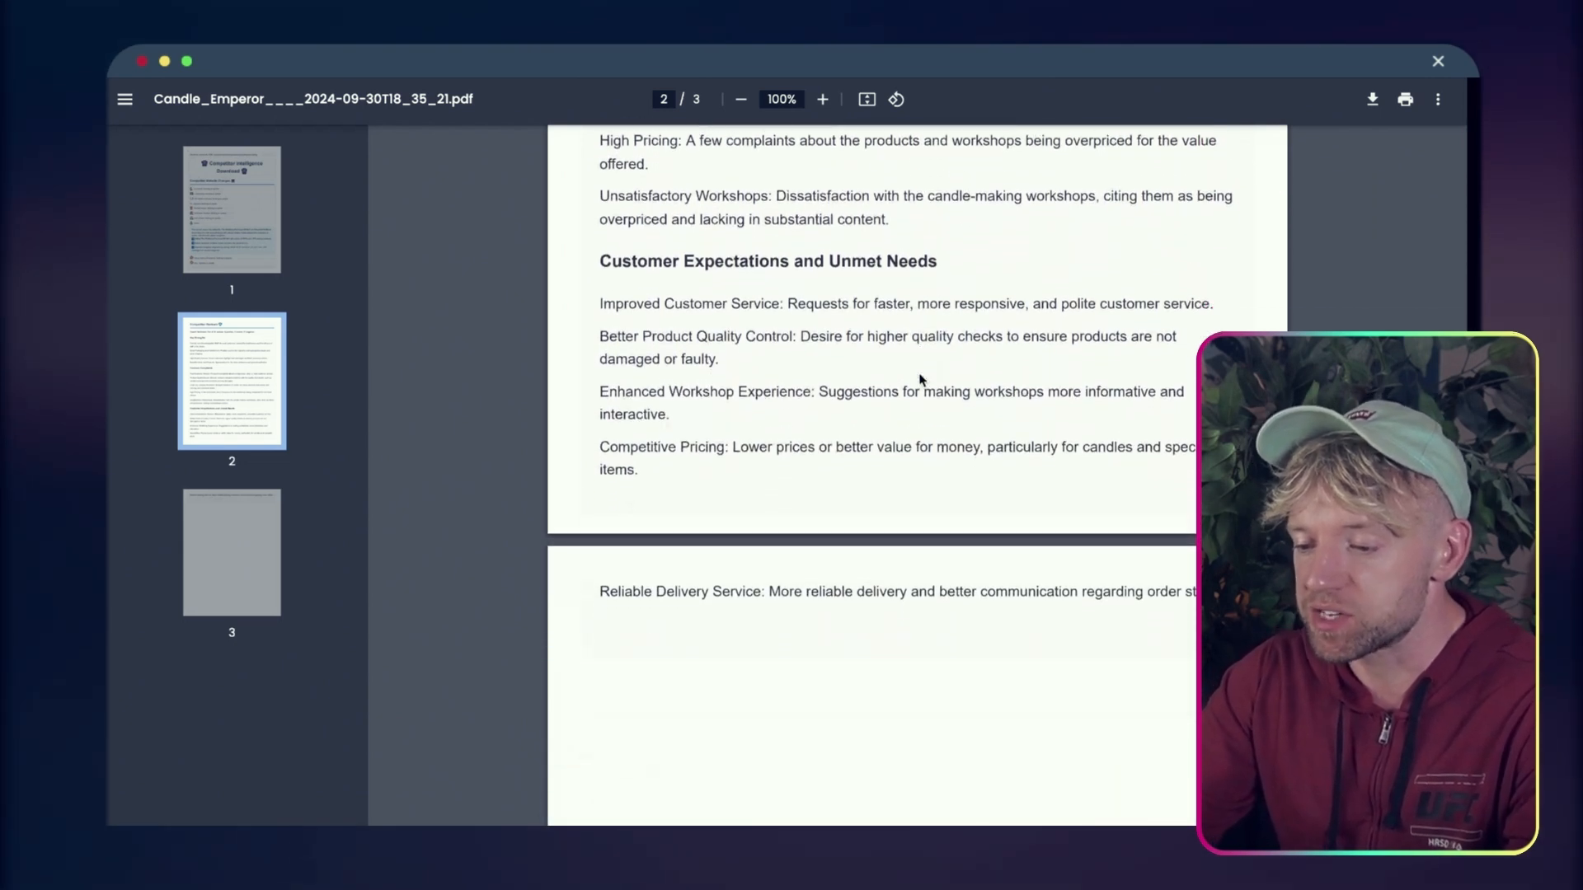
scroll(922, 380, down, 2)
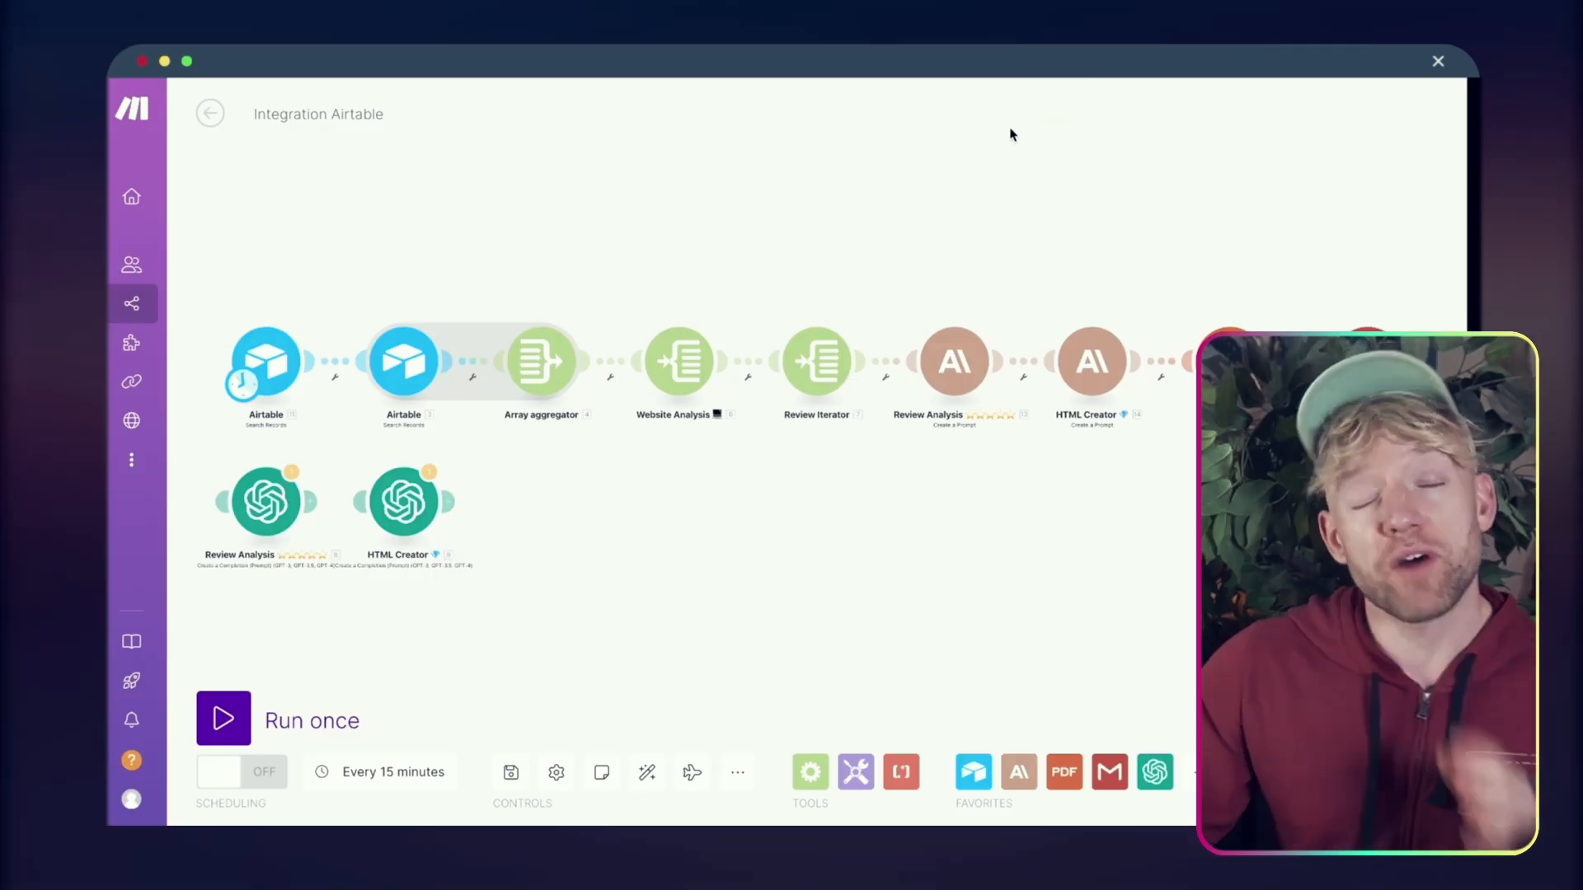
Confirm the first Airtable module's search settings, and check the Competitive Intelligence Report draft with its PDF attachment in Gmail
click(525, 356)
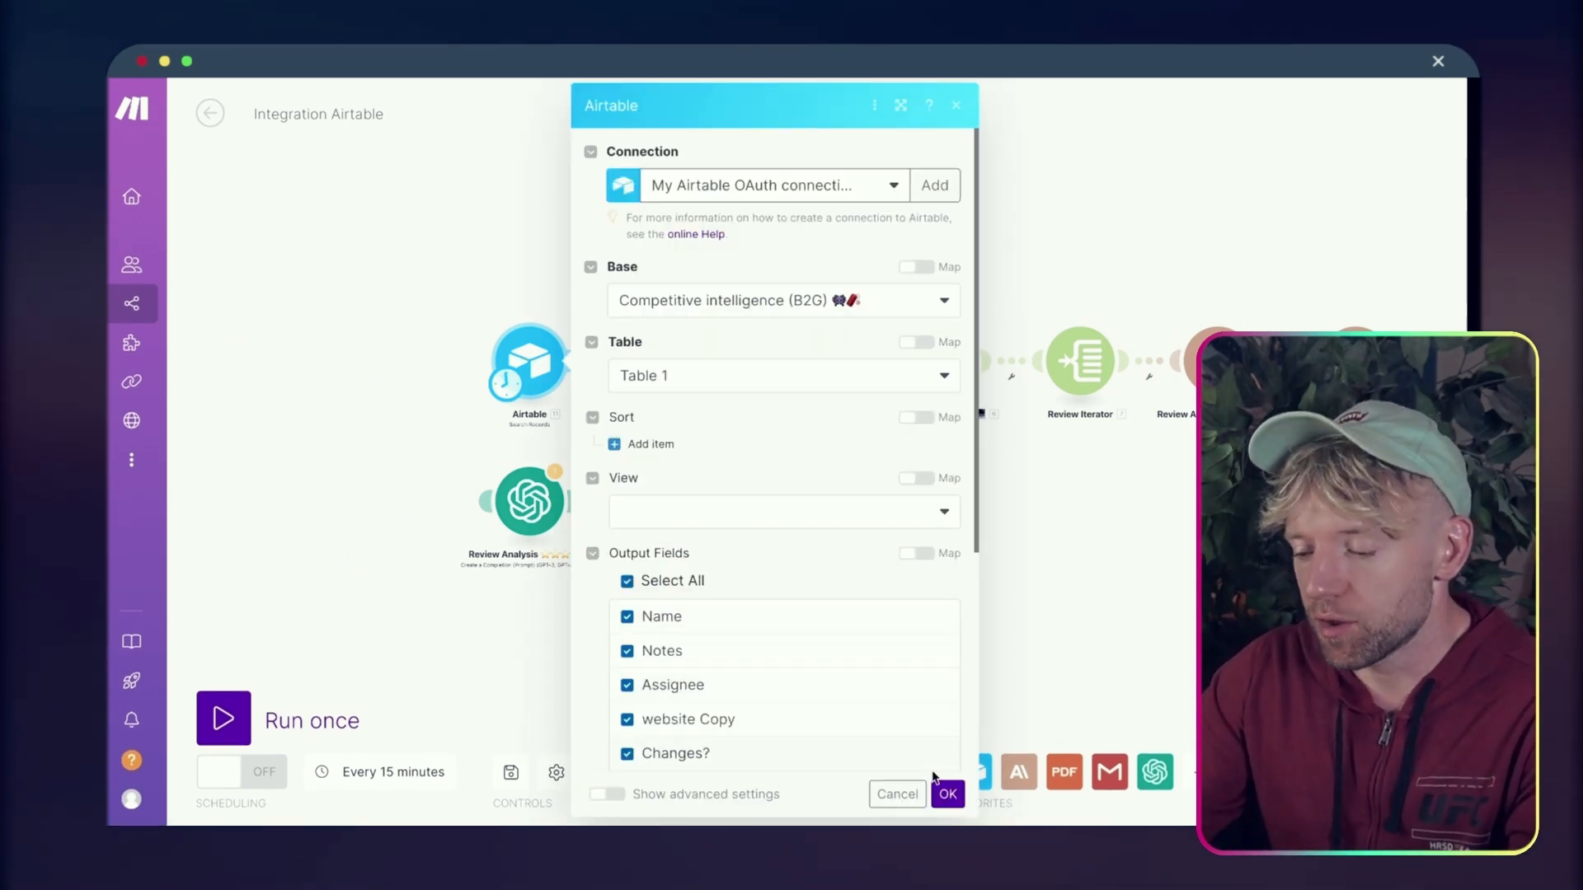
click(948, 793)
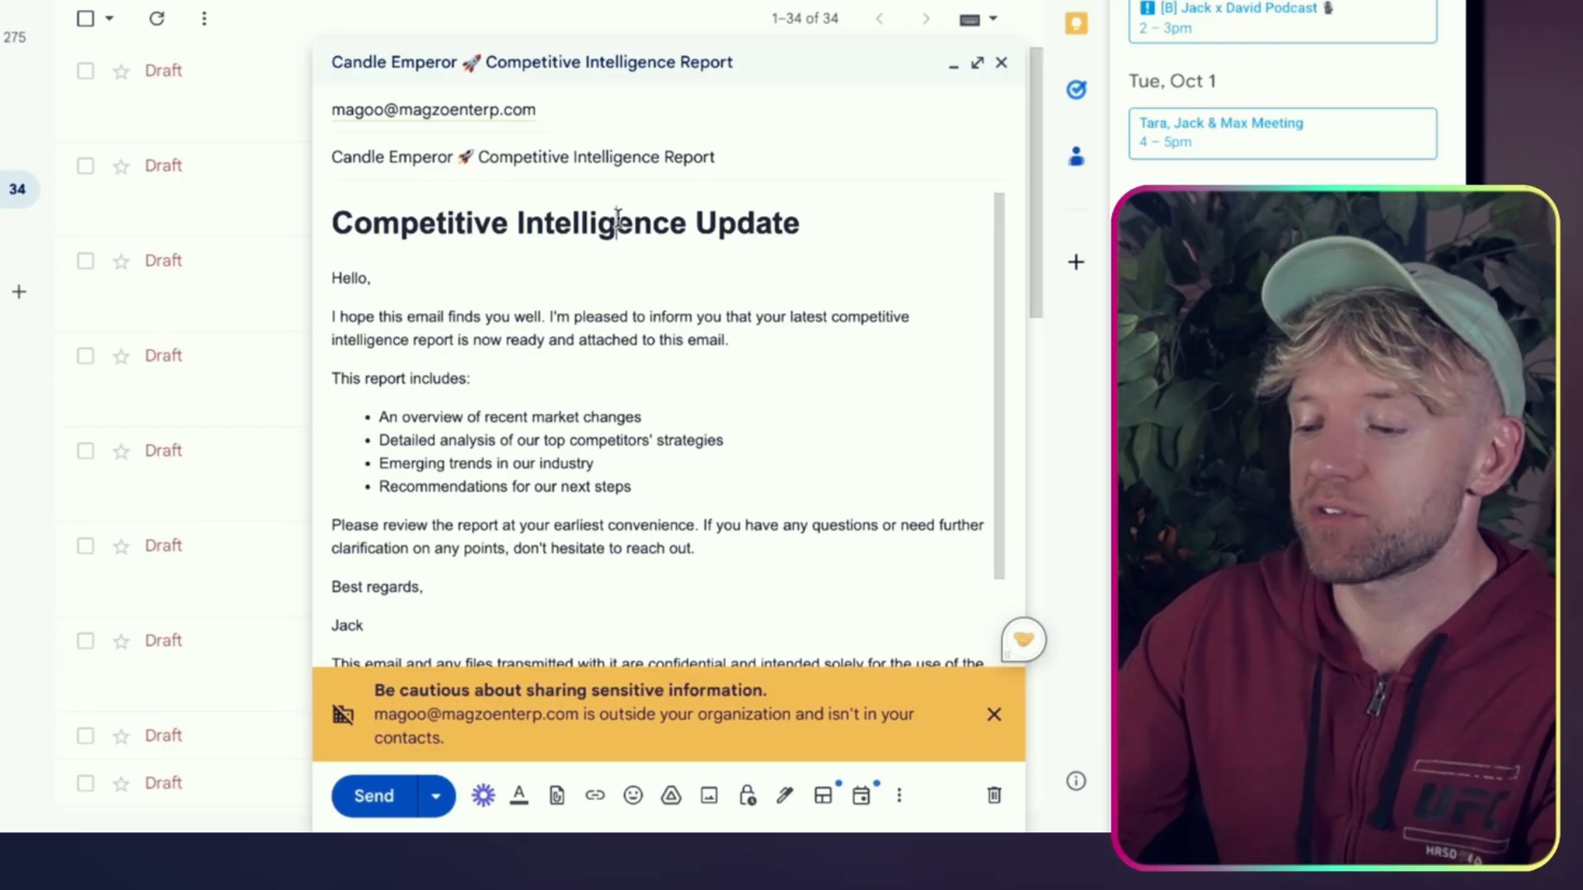
scroll(800, 465, down, 3)
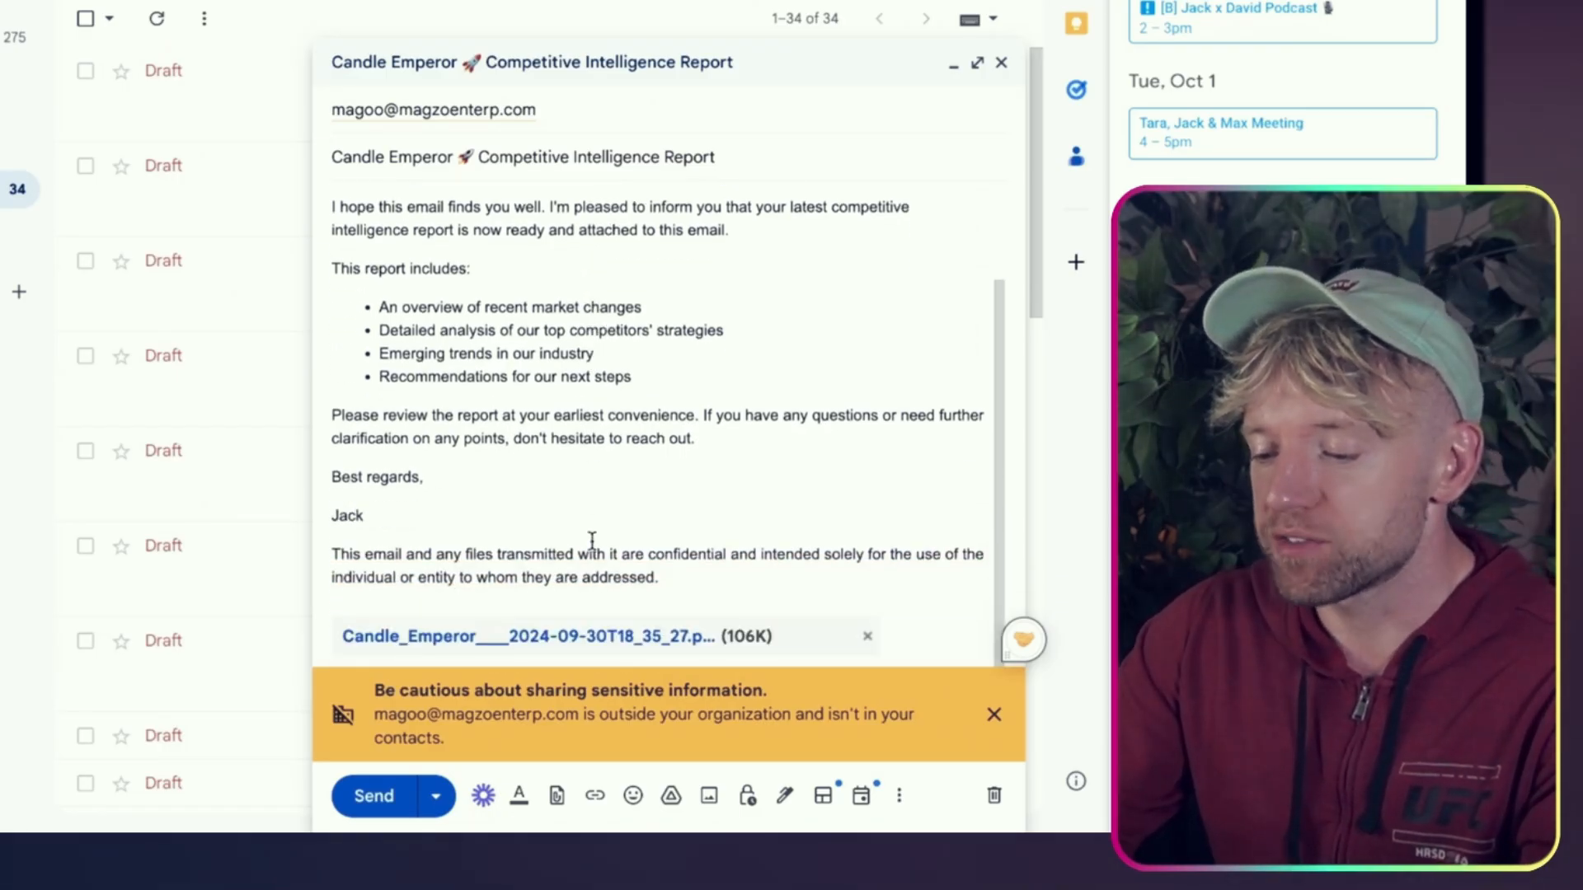
click(559, 636)
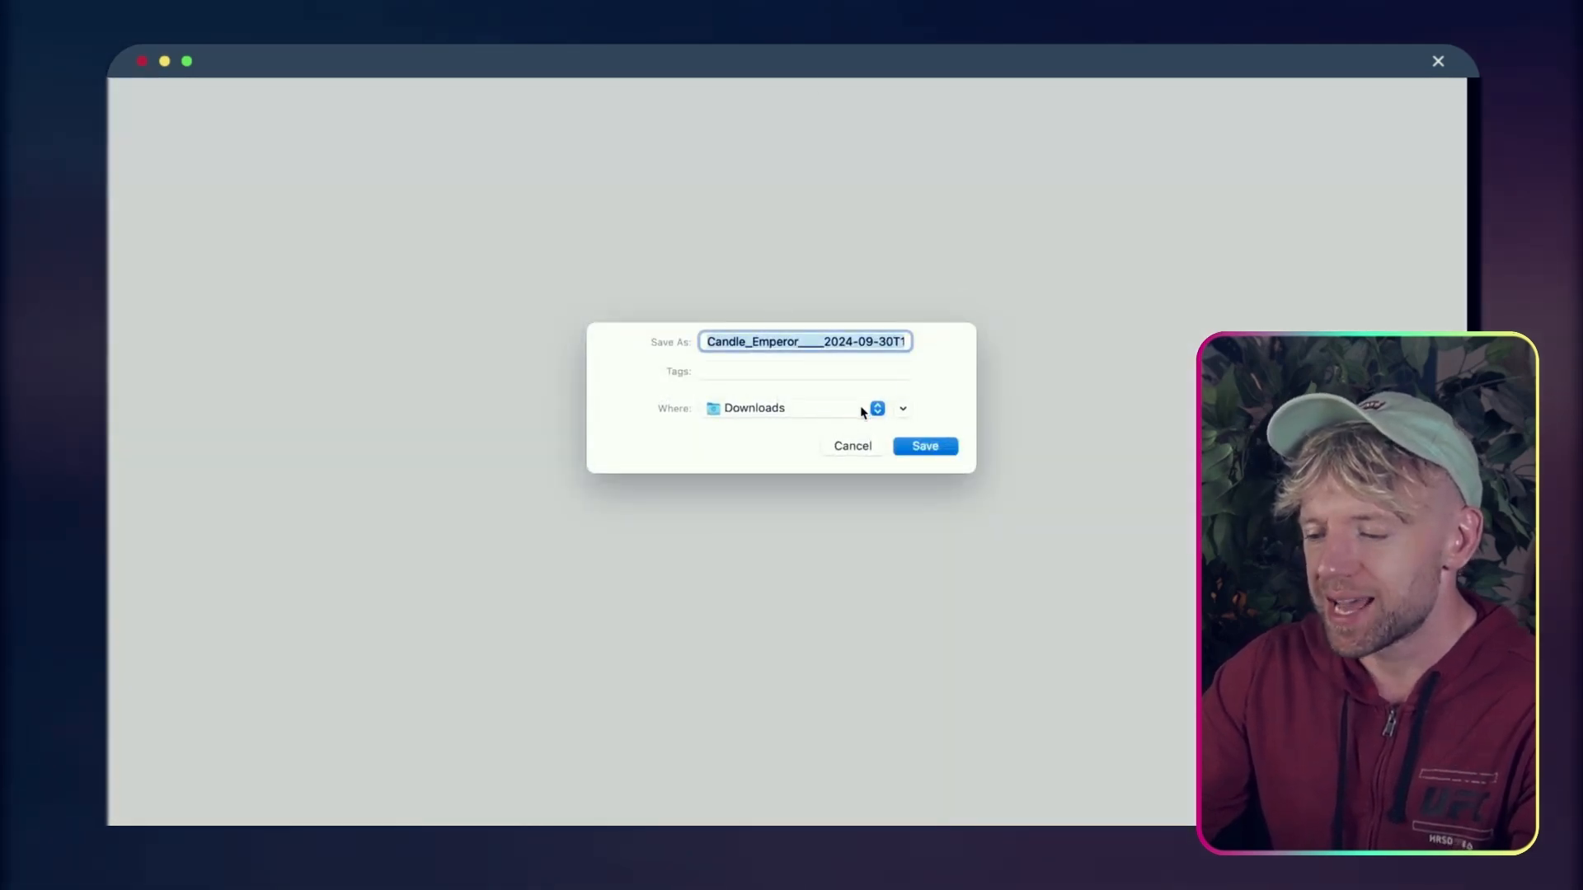
click(852, 445)
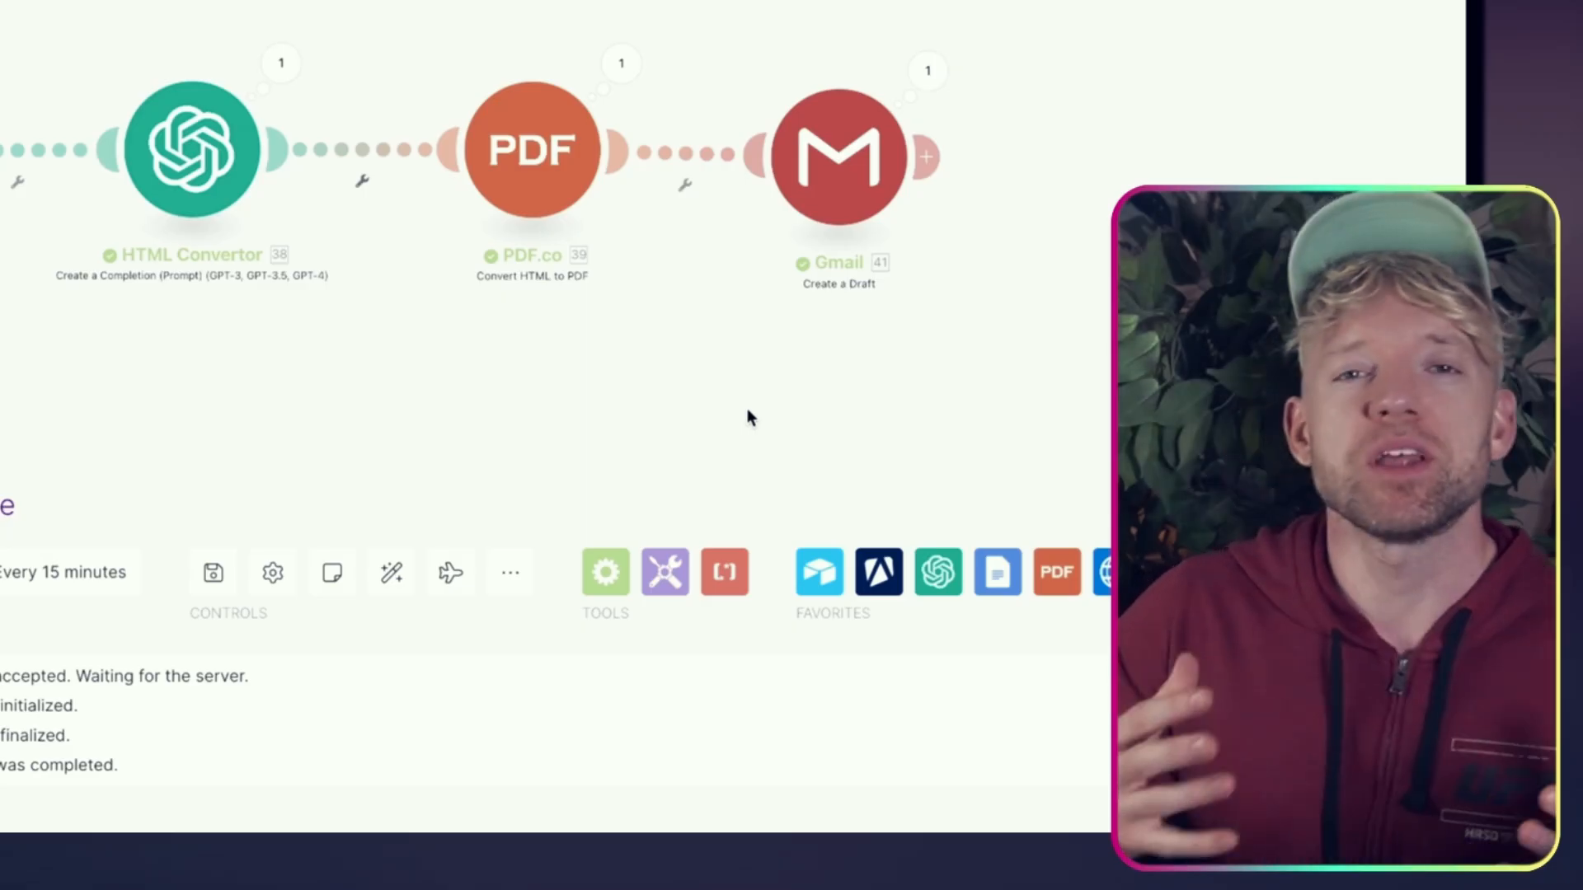
drag(746, 408, 1455, 395)
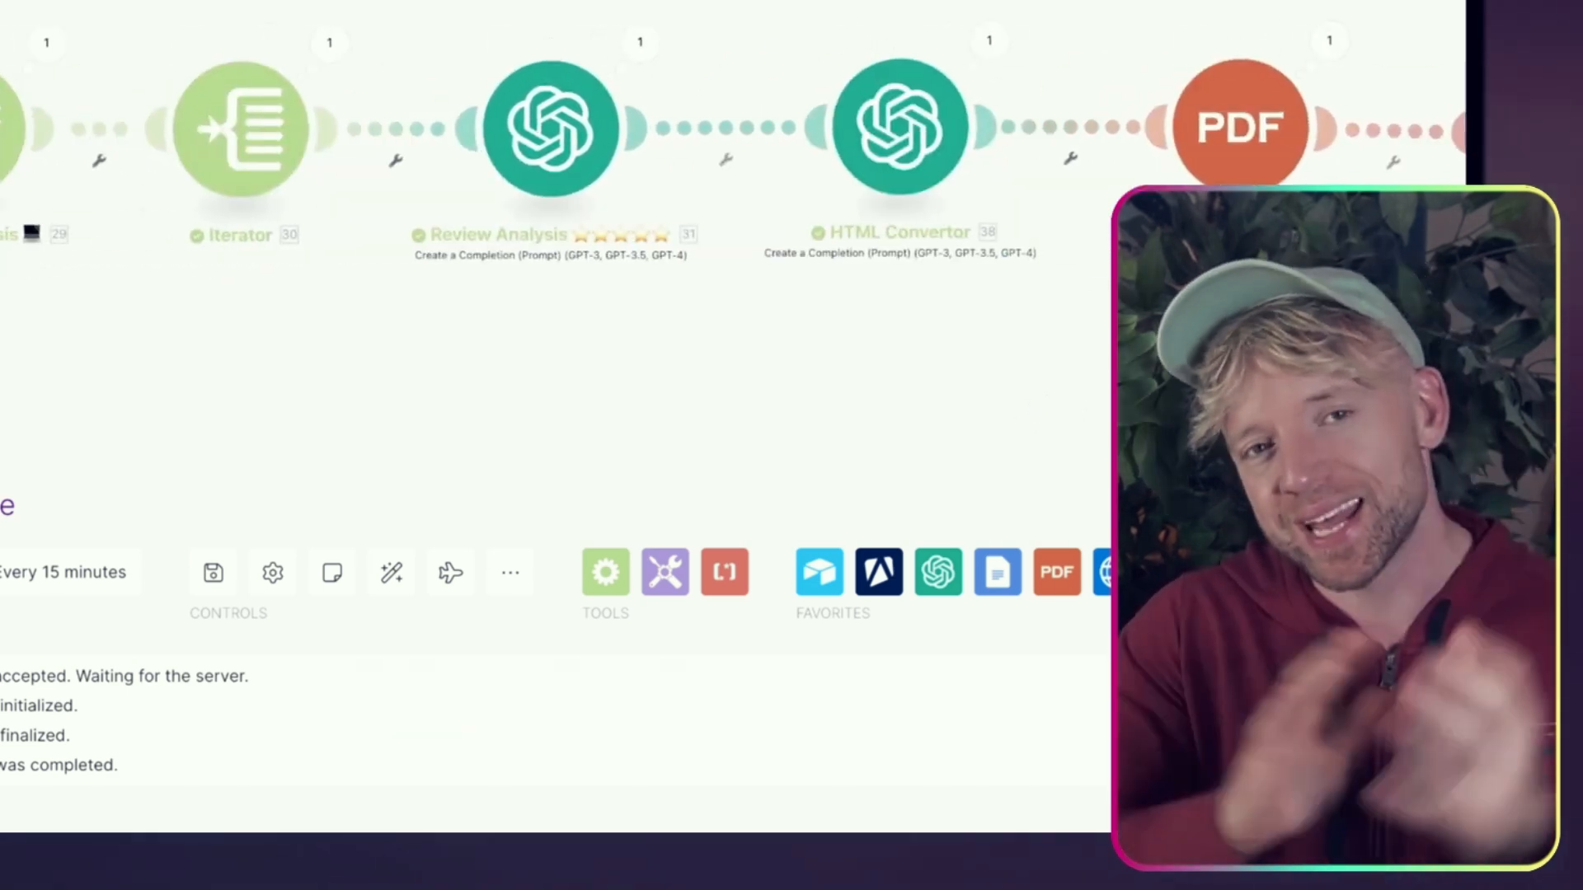